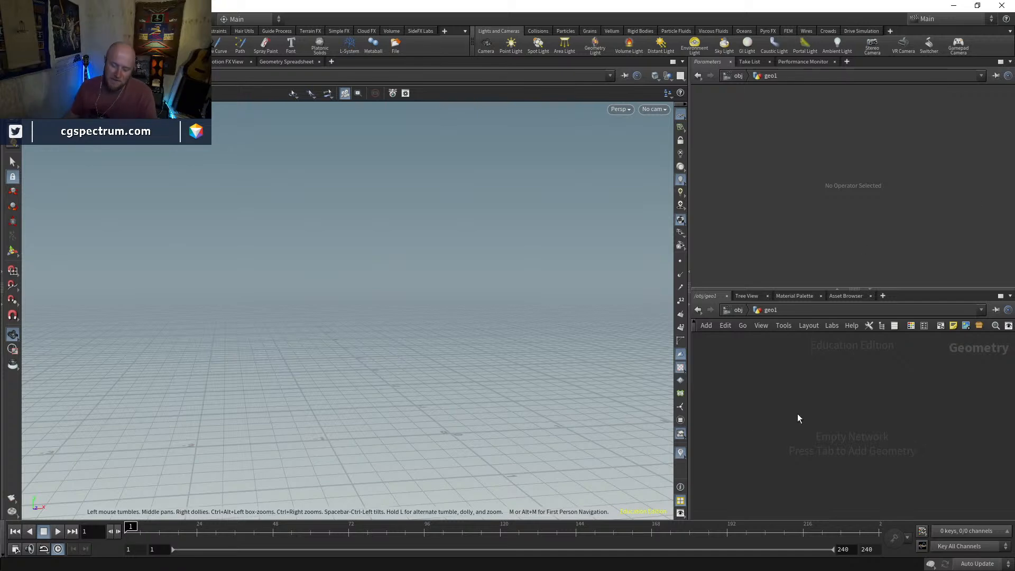
Go up from the empty geo1 network to the object level
{"action": "left_click", "coordinate": [737, 310]}
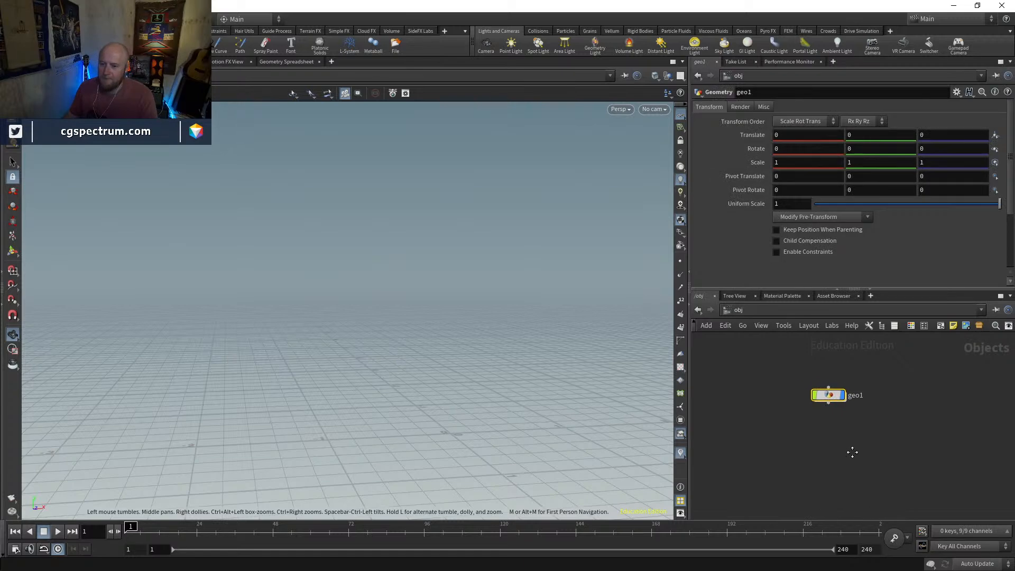
{"action": "left_click", "coordinate": [839, 434]}
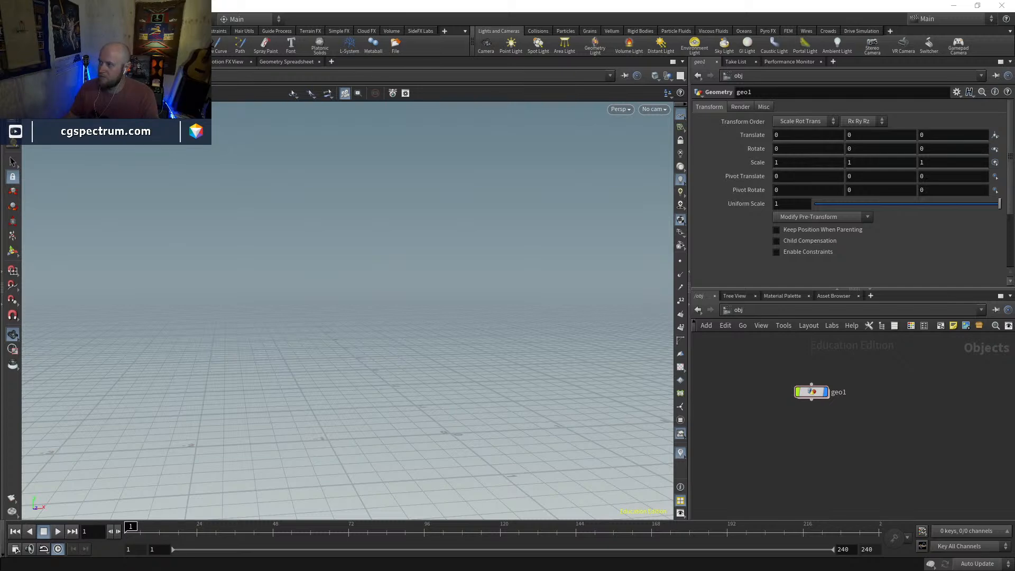
Switch to the browser and play the VFX showreel, skipping ahead to the Ghostbusters (2016) shots
{"action": "left_click_drag", "start_coordinate": [1014, 145], "coordinate": [782, 167]}
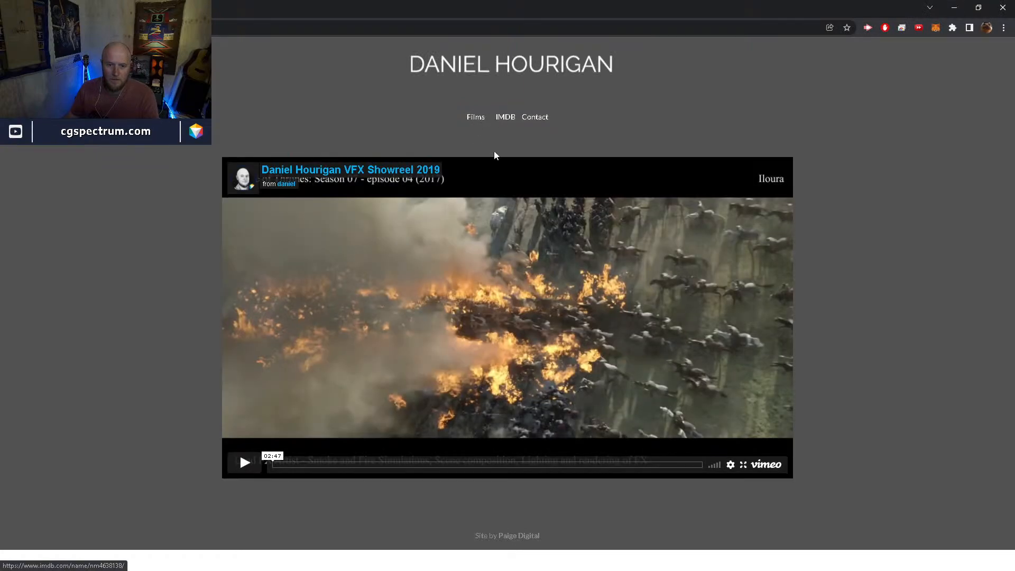
{"action": "left_click", "coordinate": [245, 463]}
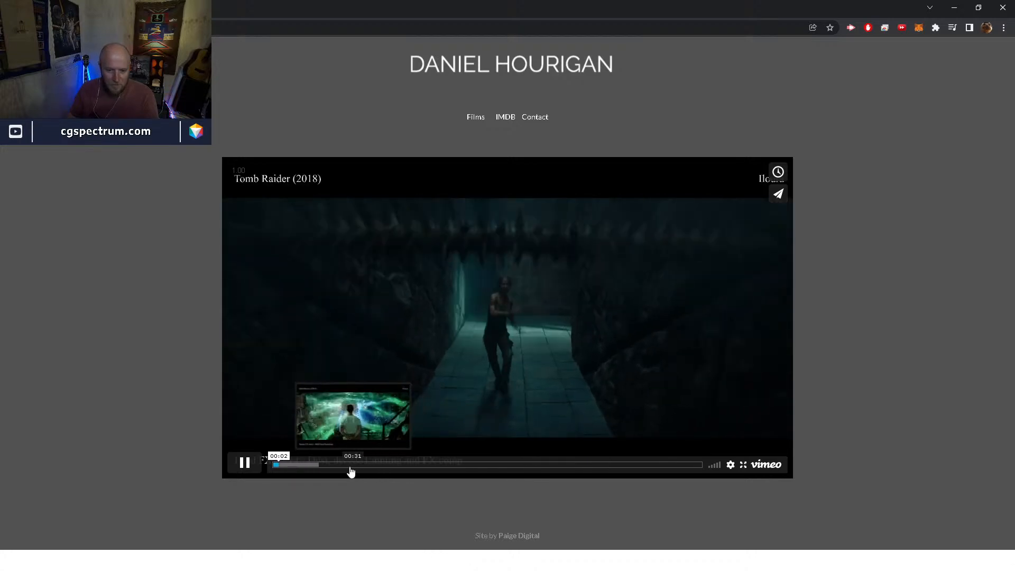
{"action": "left_click", "coordinate": [312, 470]}
{"action": "left_click", "coordinate": [318, 466]}
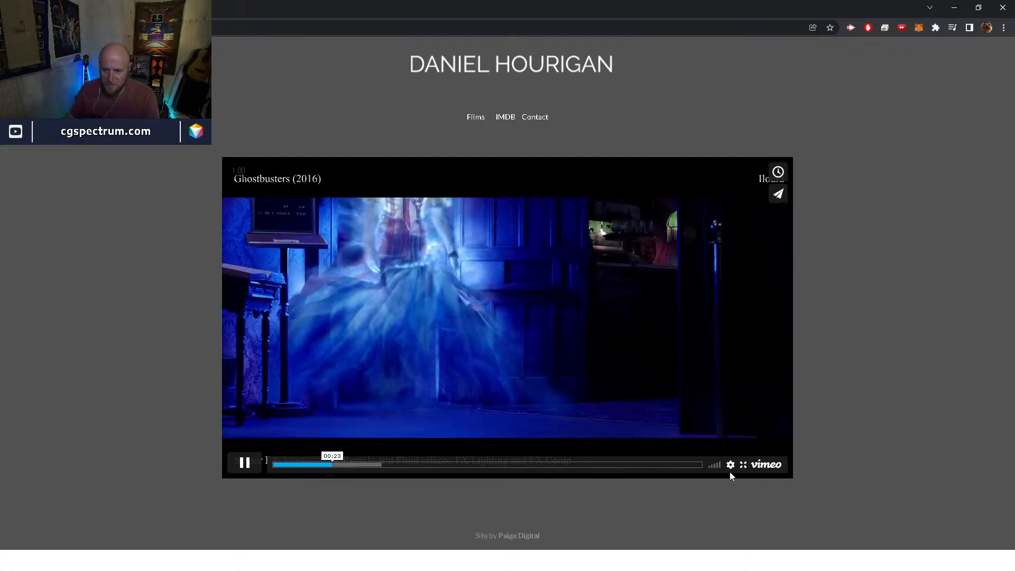
View the showreel full screen, pause it and examine the ghost's dress and smoky trails in the doorway shot
{"action": "left_click", "coordinate": [744, 465]}
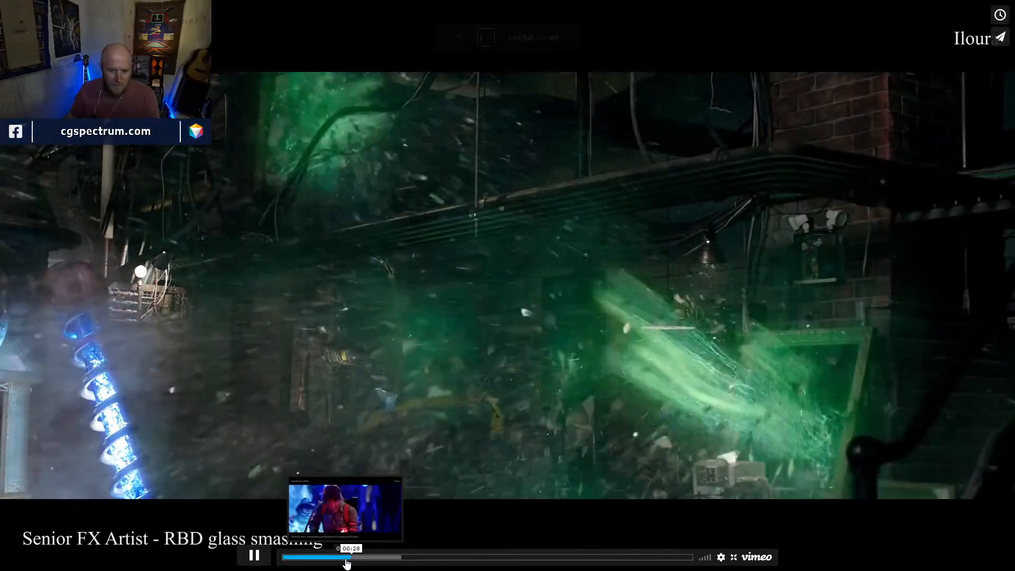
{"action": "left_click", "coordinate": [340, 557]}
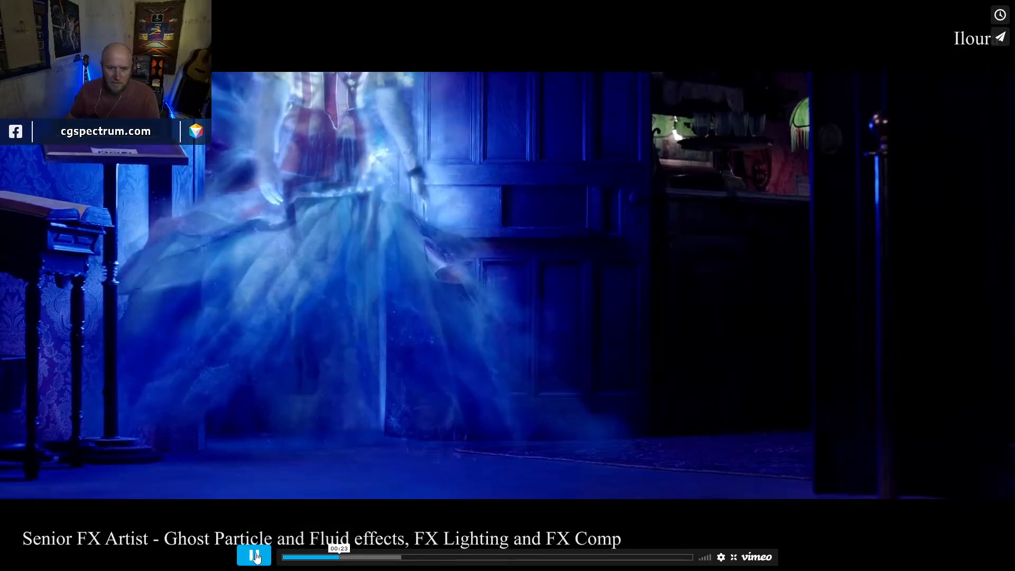
{"action": "left_click", "coordinate": [254, 555]}
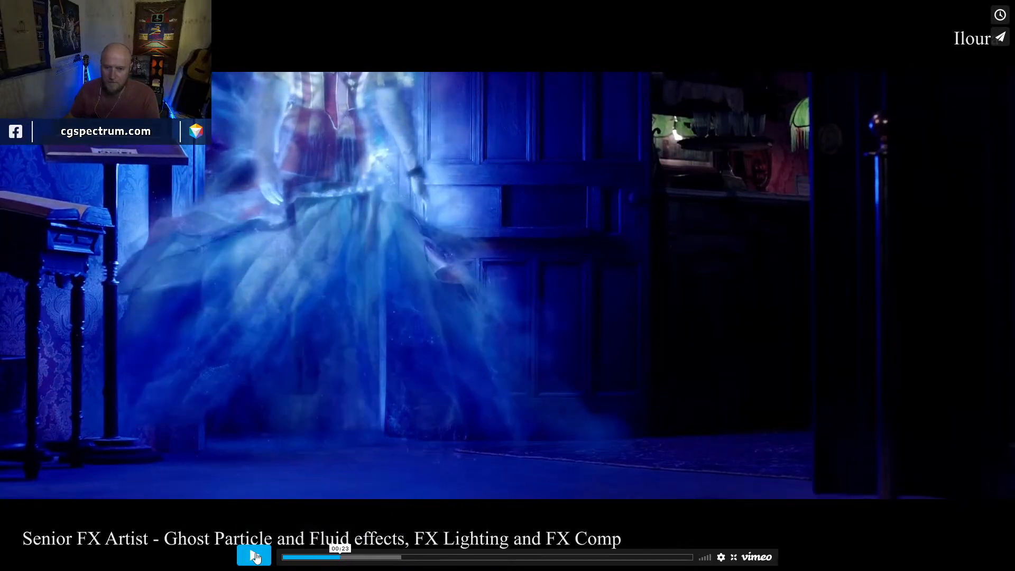
{"action": "left_click", "coordinate": [334, 559]}
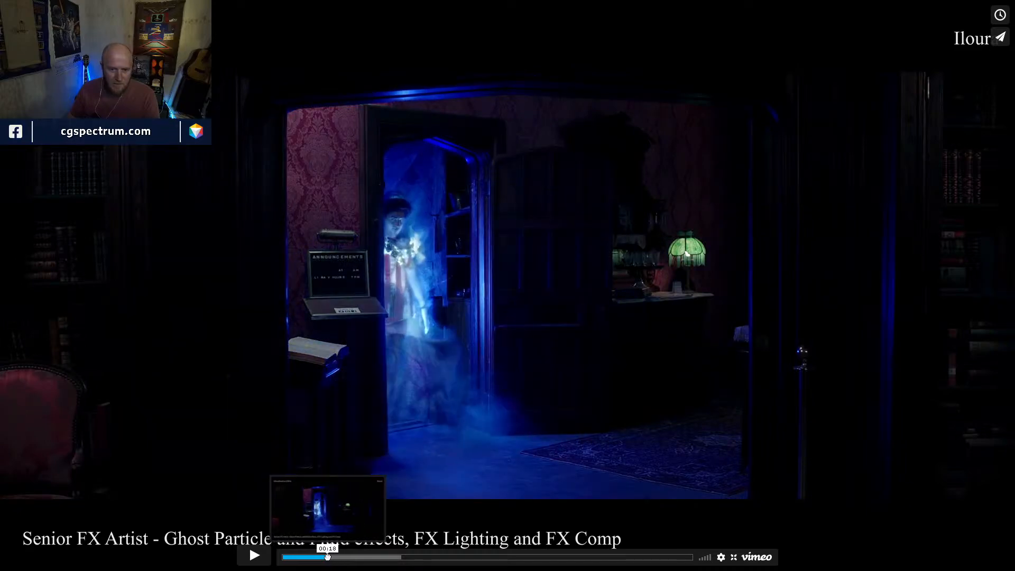
{"action": "left_click", "coordinate": [331, 558]}
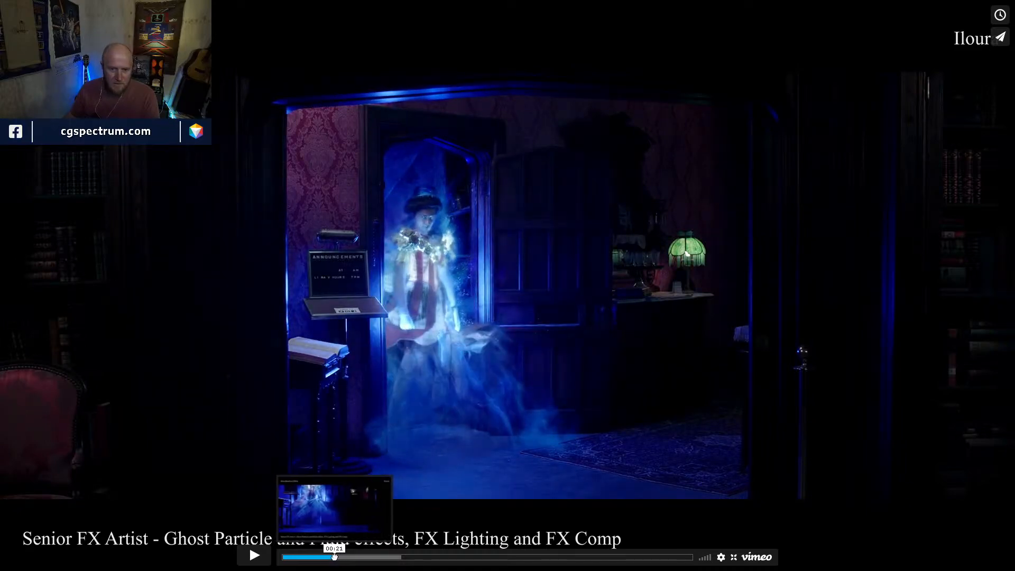
{"action": "left_click", "coordinate": [339, 558]}
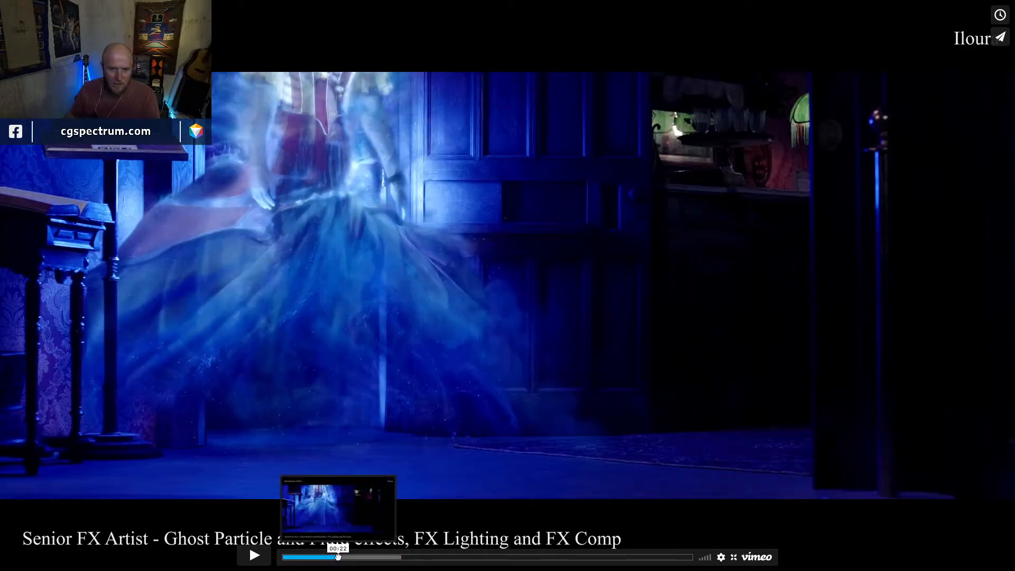
{"action": "left_click_drag", "start_coordinate": [339, 558], "coordinate": [334, 558]}
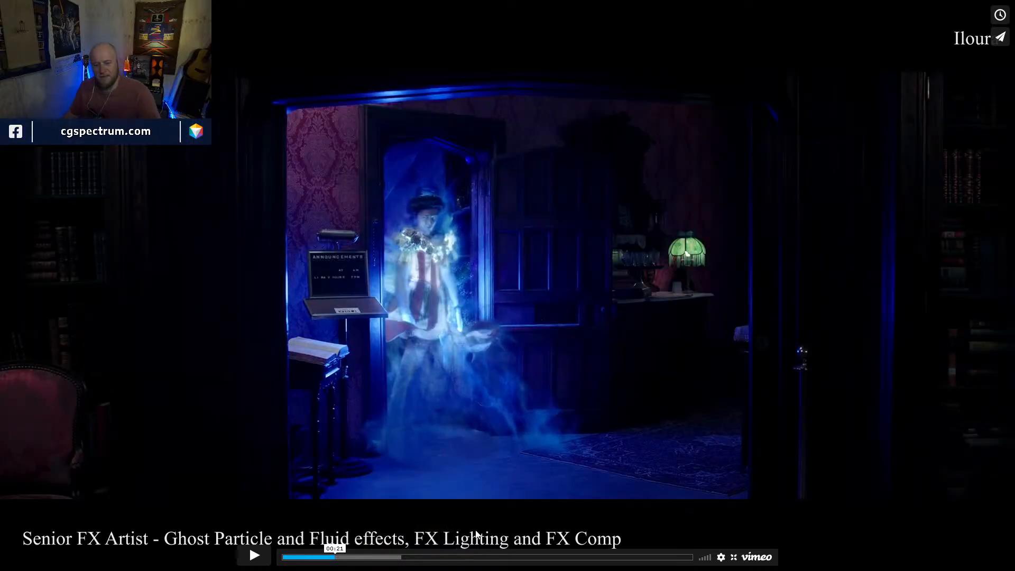
Examine the Ghostbusters library shot and the ghost's dress again, leave full screen and move the browser away
{"action": "left_click_drag", "start_coordinate": [344, 558], "coordinate": [344, 560]}
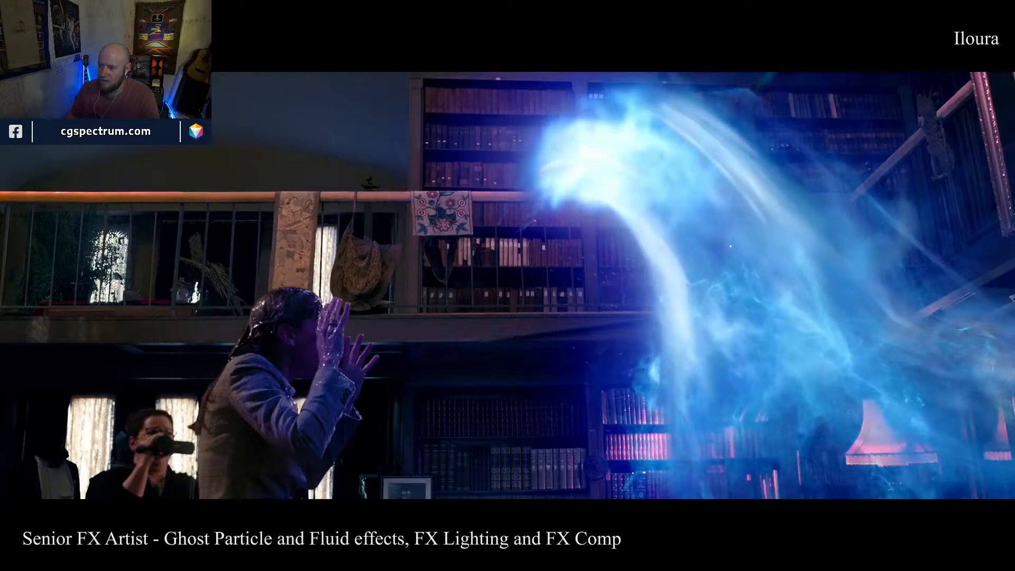
{"action": "left_click_drag", "start_coordinate": [346, 557], "coordinate": [342, 556]}
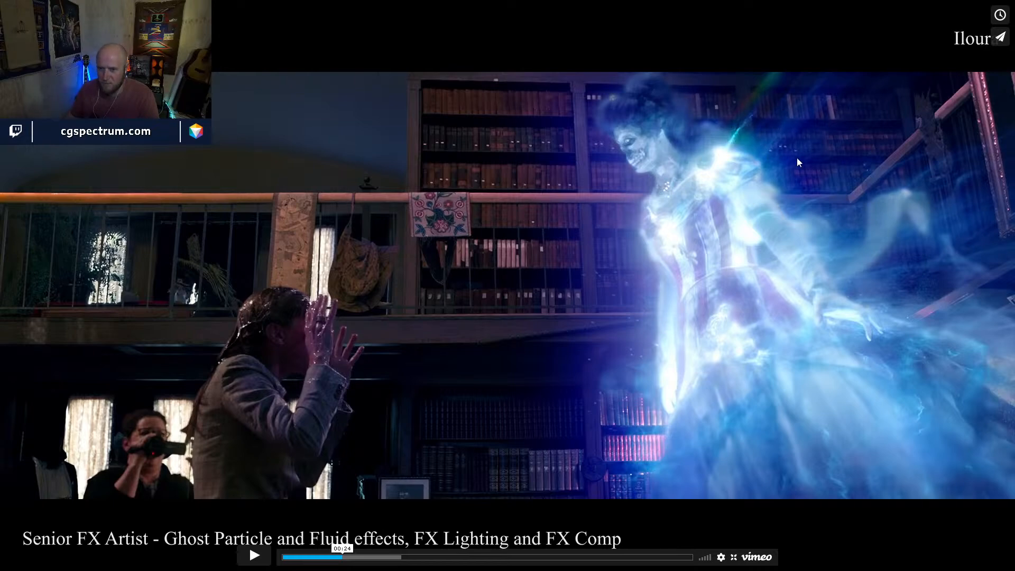
{"action": "mouse_move", "coordinate": [344, 556]}
{"action": "left_mouse_down"}
{"action": "mouse_move", "coordinate": [374, 559]}
{"action": "mouse_move", "coordinate": [339, 561]}
{"action": "left_mouse_up"}
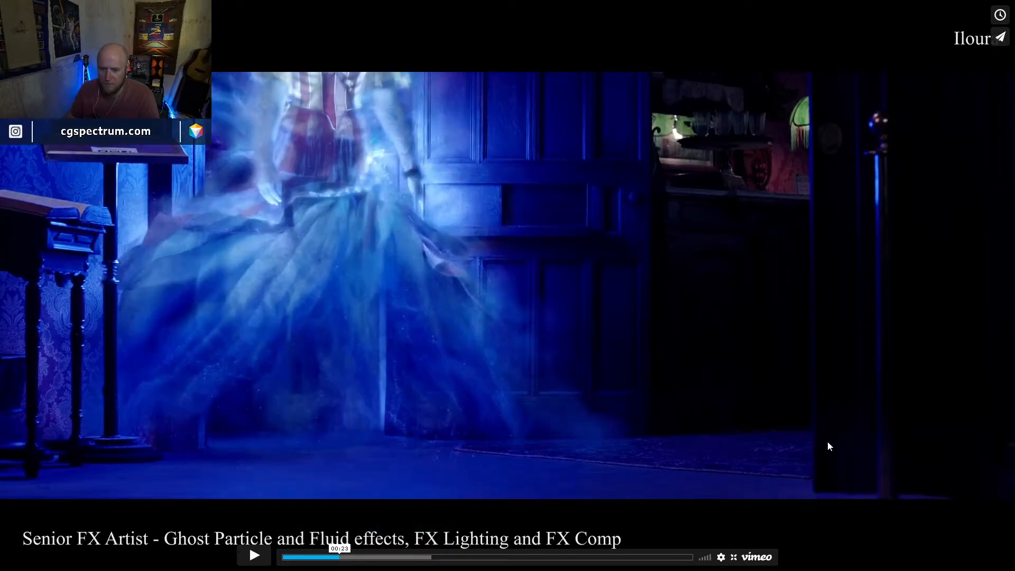
{"action": "key", "text": "Escape"}
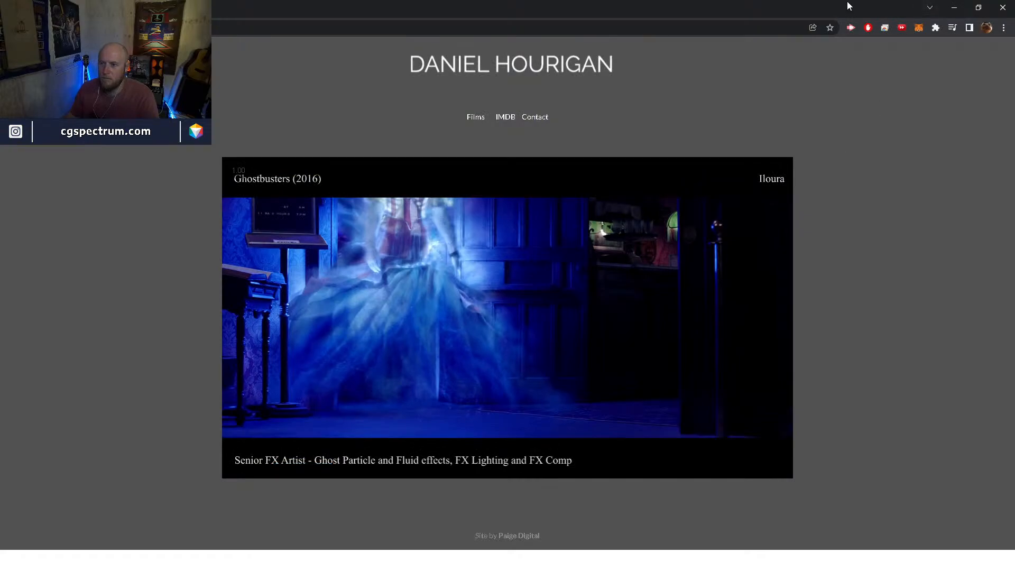
{"action": "left_click_drag", "start_coordinate": [846, 3], "coordinate": [1014, 32]}
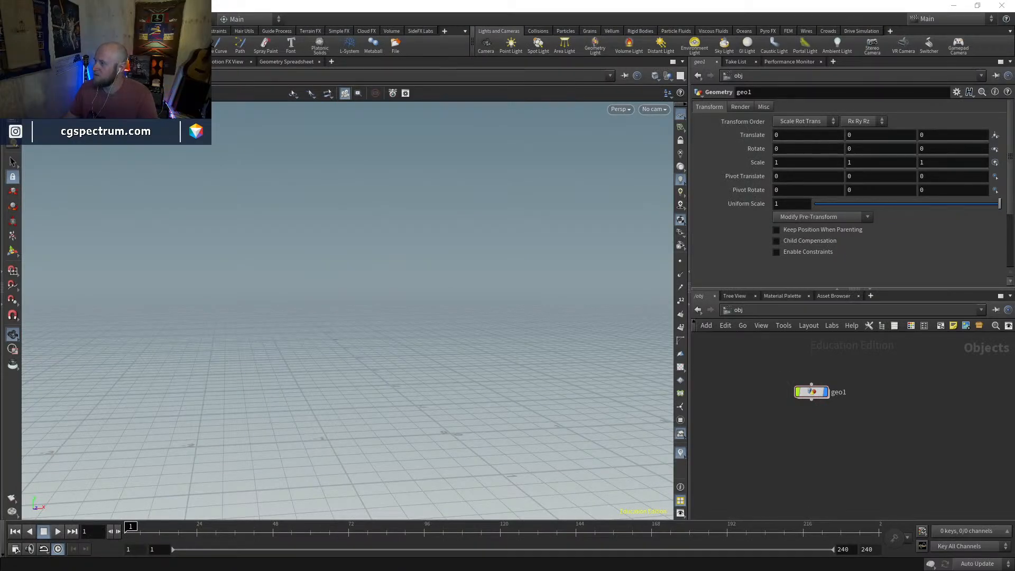
Switch to the Mixamo page, examine the T-posed Jill character from several angles, and return to Houdini
{"action": "left_click_drag", "start_coordinate": [1014, 212], "coordinate": [741, 248]}
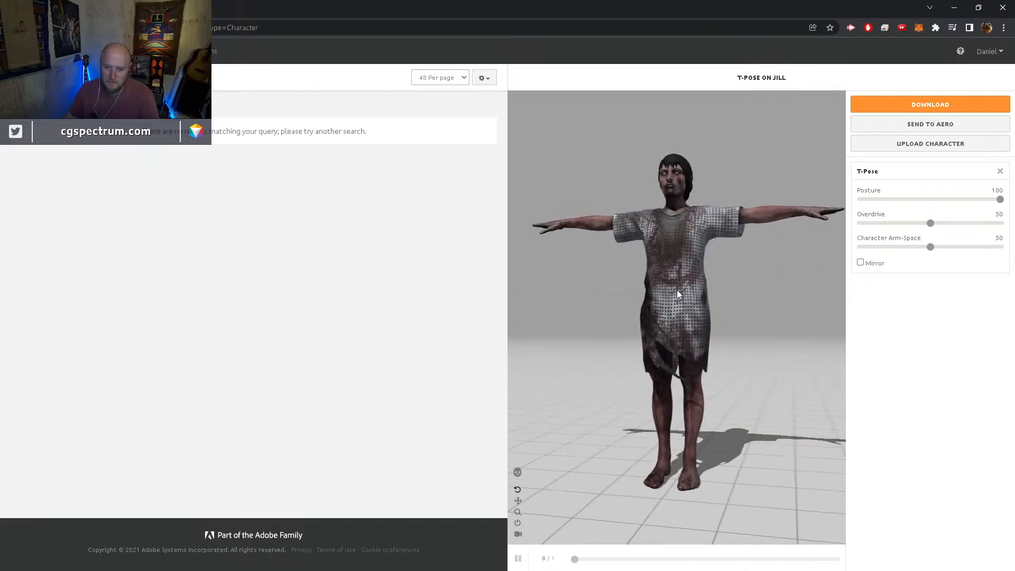
{"action": "left_click_drag", "start_coordinate": [686, 296], "coordinate": [589, 350]}
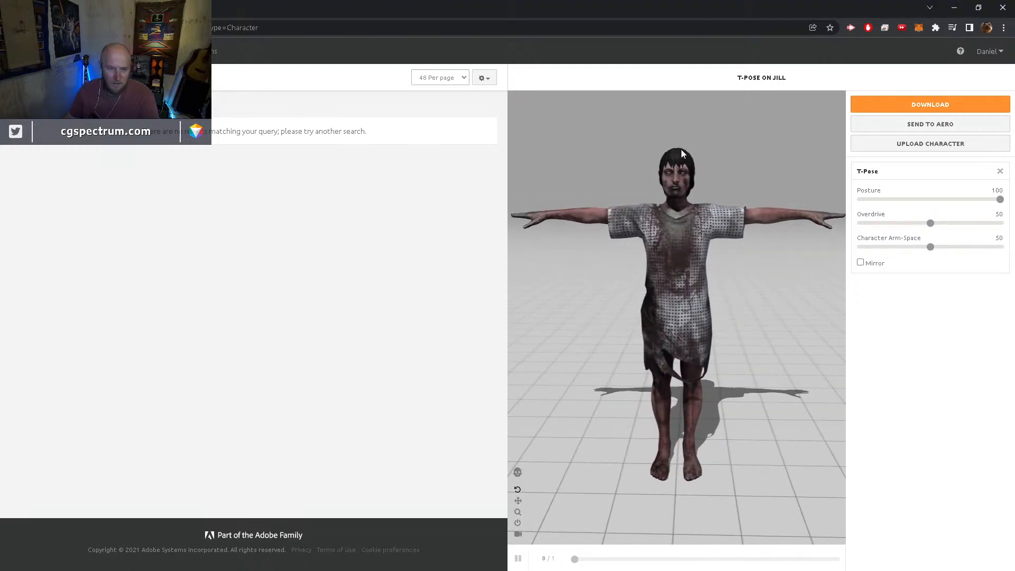
{"action": "mouse_move", "coordinate": [704, 180]}
{"action": "left_mouse_down"}
{"action": "mouse_move", "coordinate": [592, 181]}
{"action": "mouse_move", "coordinate": [708, 172]}
{"action": "left_mouse_up"}
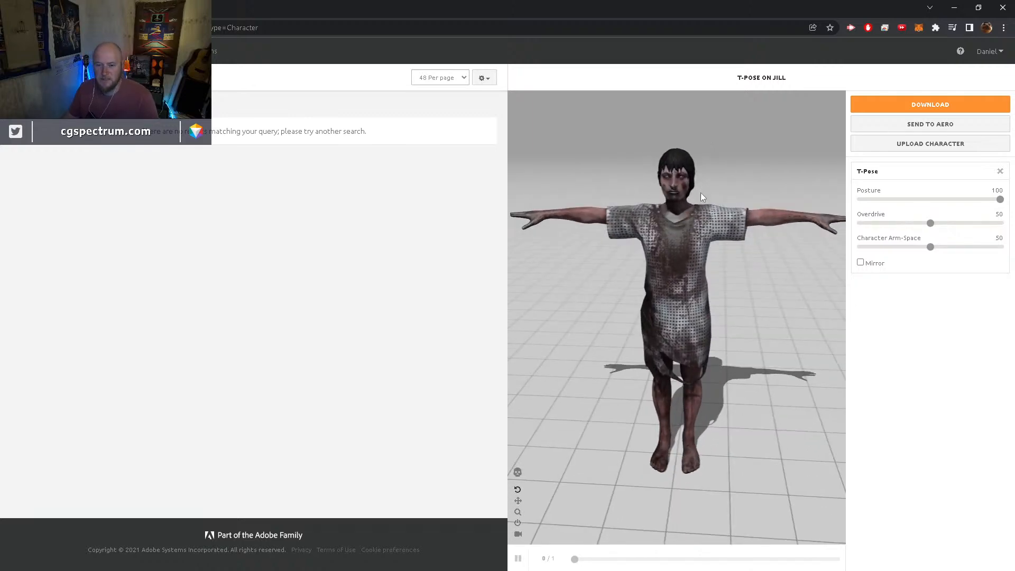
{"action": "mouse_move", "coordinate": [706, 327]}
{"action": "left_mouse_down"}
{"action": "mouse_move", "coordinate": [735, 310]}
{"action": "mouse_move", "coordinate": [699, 316]}
{"action": "left_mouse_up"}
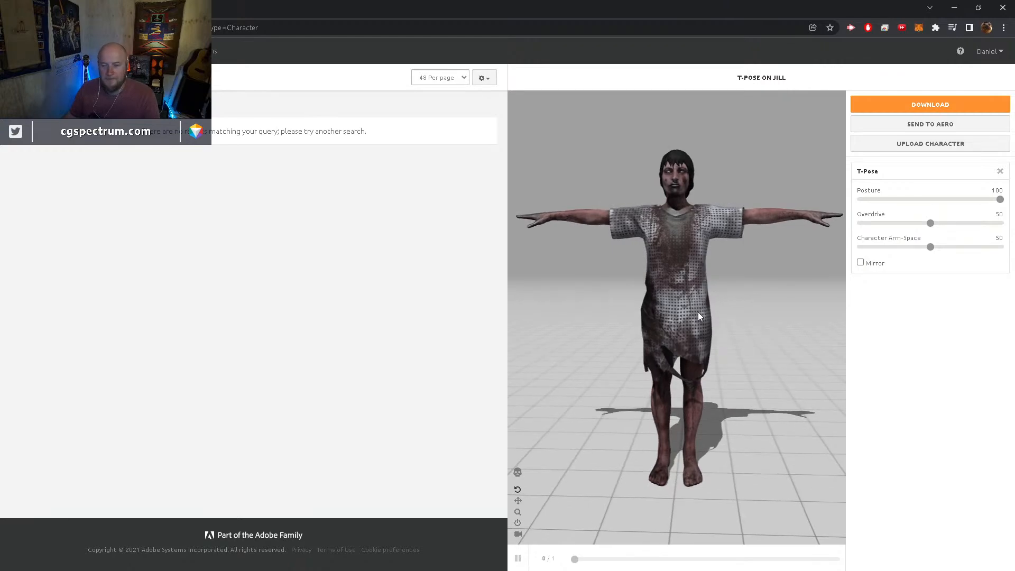
{"action": "left_click", "coordinate": [955, 8]}
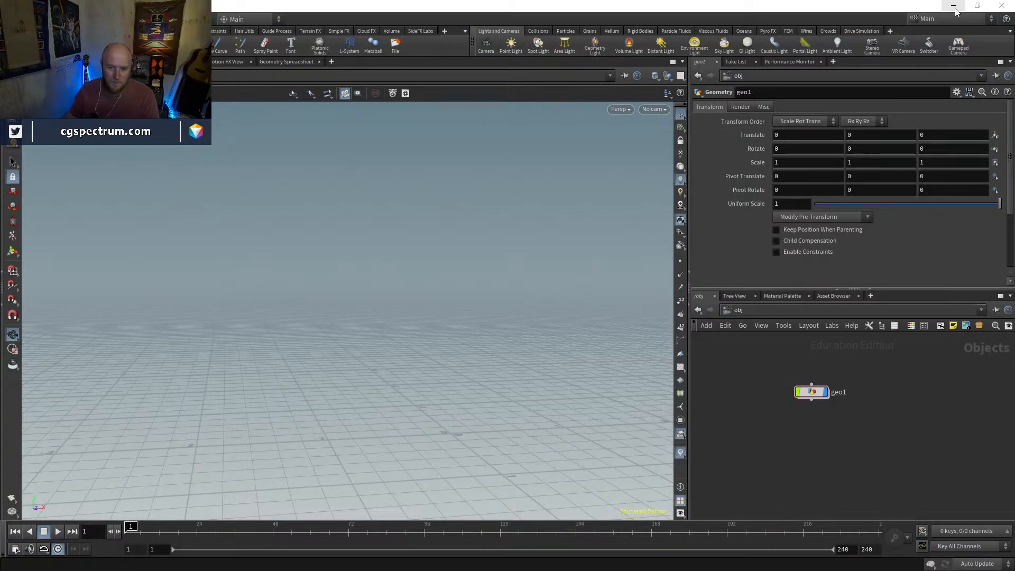
Reposition the geo1 node and enter its geometry network
{"action": "left_click_drag", "start_coordinate": [813, 395], "coordinate": [780, 364]}
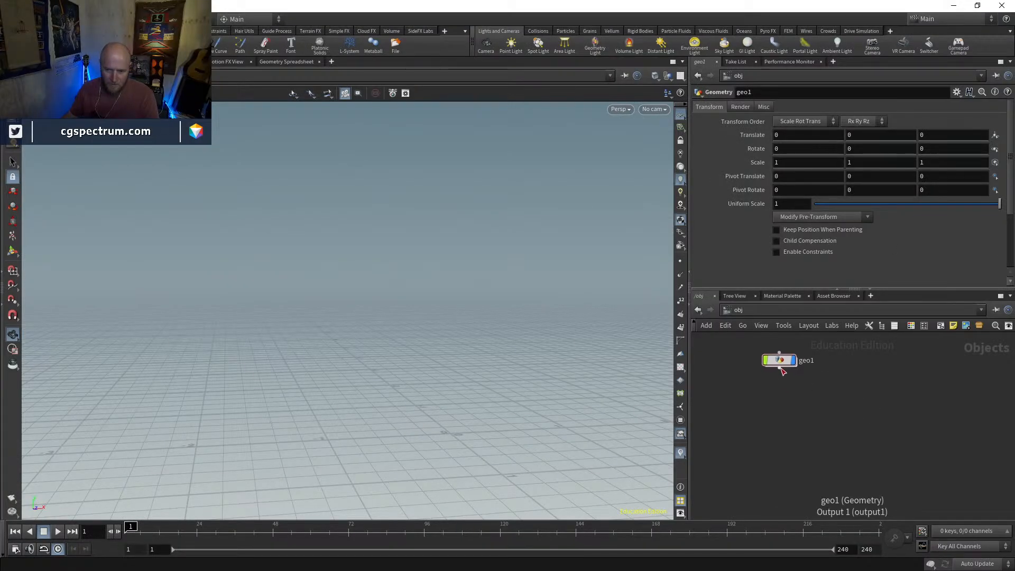
{"action": "double_click", "coordinate": [767, 362]}
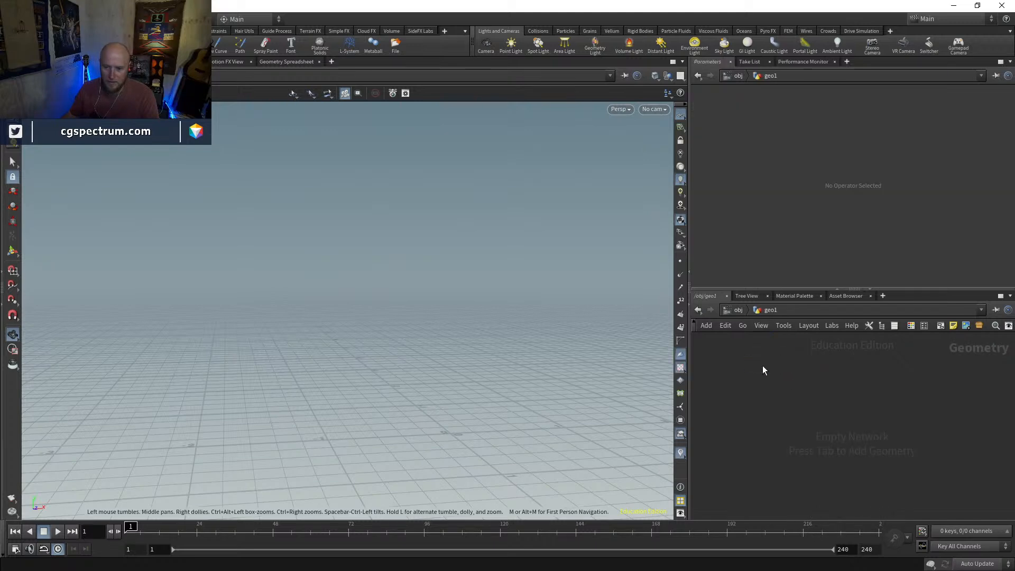
{"action": "key", "text": "Tab"}
{"action": "key", "text": "Escape"}
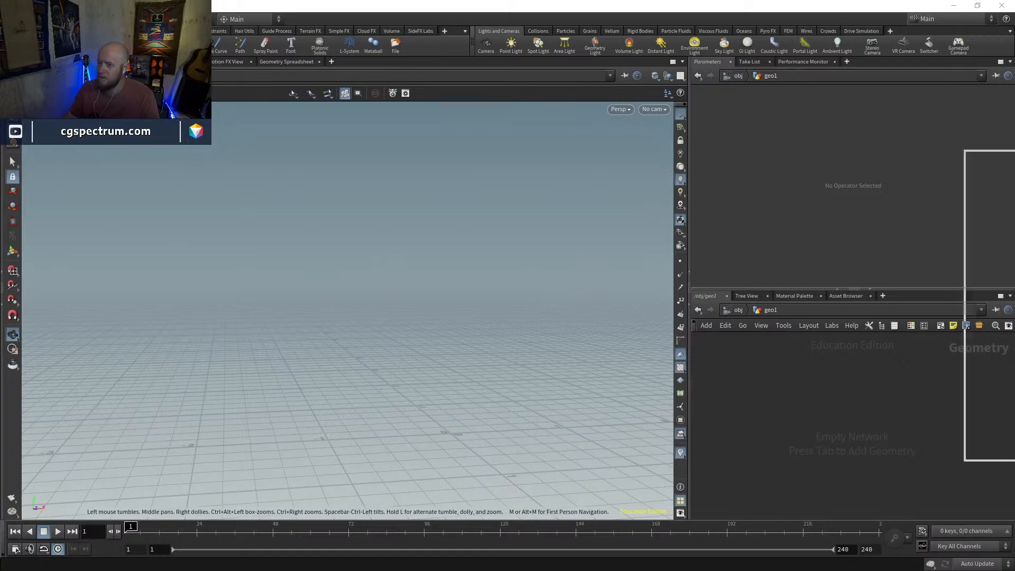
Switch to File Explorer, check the FBX files in the GHOSTS folder, and return to Houdini
{"action": "key", "text": "alt+Tab"}
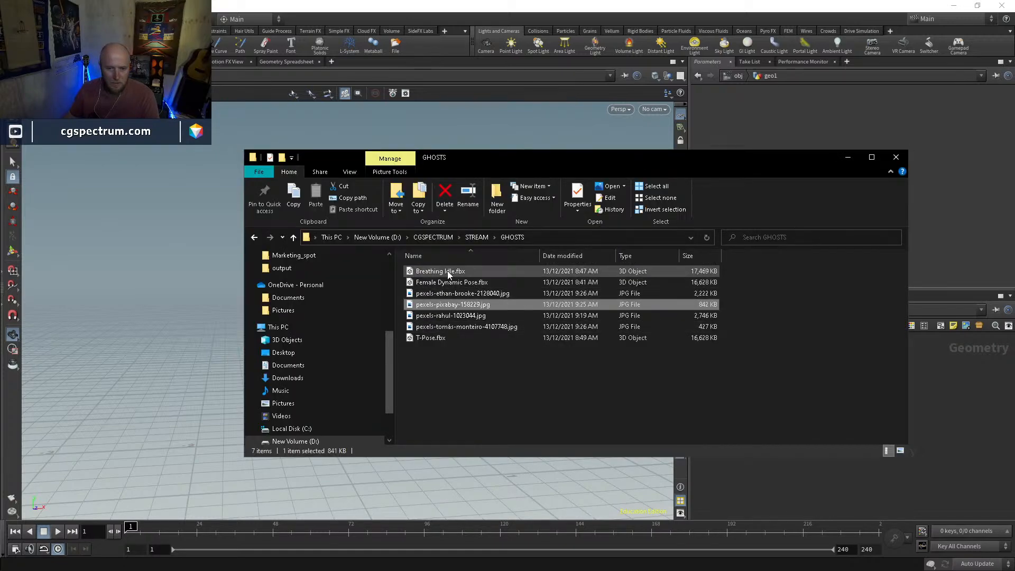
{"action": "left_click", "coordinate": [594, 369]}
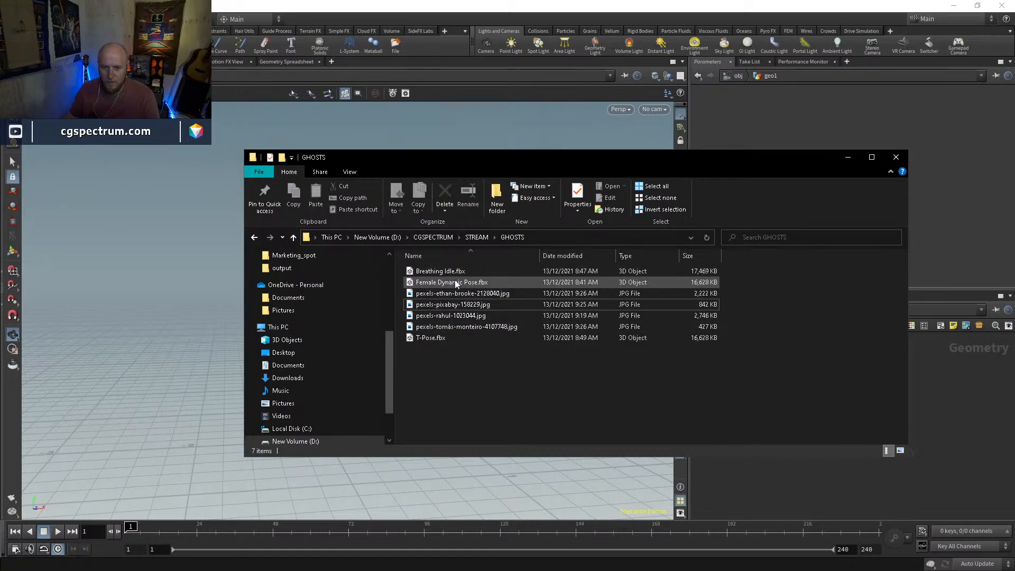
{"action": "key", "text": "alt+Tab"}
Add an Agent node to the geo1 network and position it in the empty workspace
{"action": "key", "text": "Tab"}
{"action": "type", "text": "agent"}
{"action": "key", "text": "Return"}
{"action": "left_click", "coordinate": [811, 437]}
{"action": "left_click", "coordinate": [809, 430]}
{"action": "key", "text": "Escape"}
{"action": "left_click_drag", "start_coordinate": [809, 435], "coordinate": [773, 407]}
Set the Agent node's input to FBX and open the chooser for its FBX file
{"action": "left_click", "coordinate": [829, 242]}
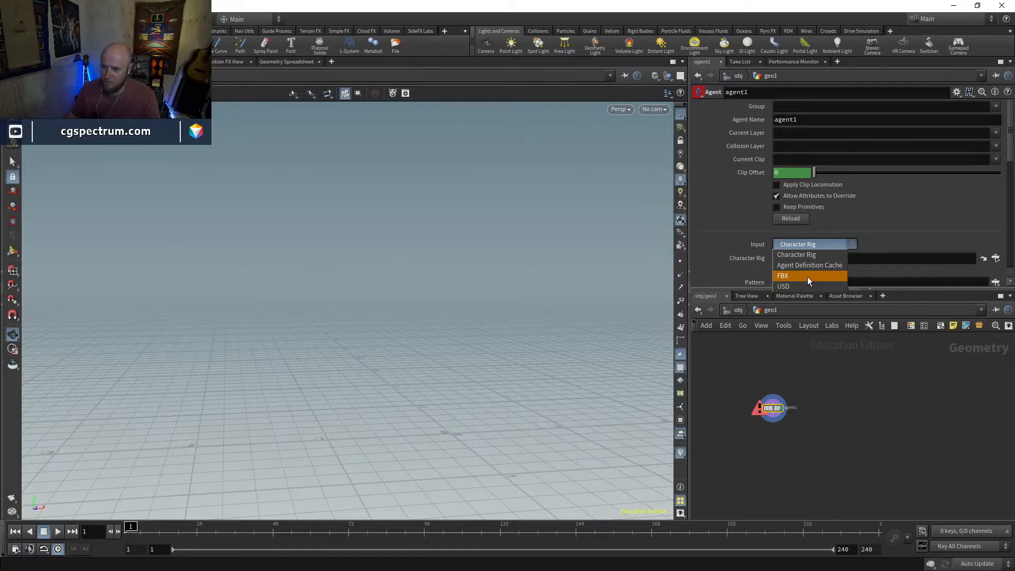
{"action": "left_click", "coordinate": [808, 276]}
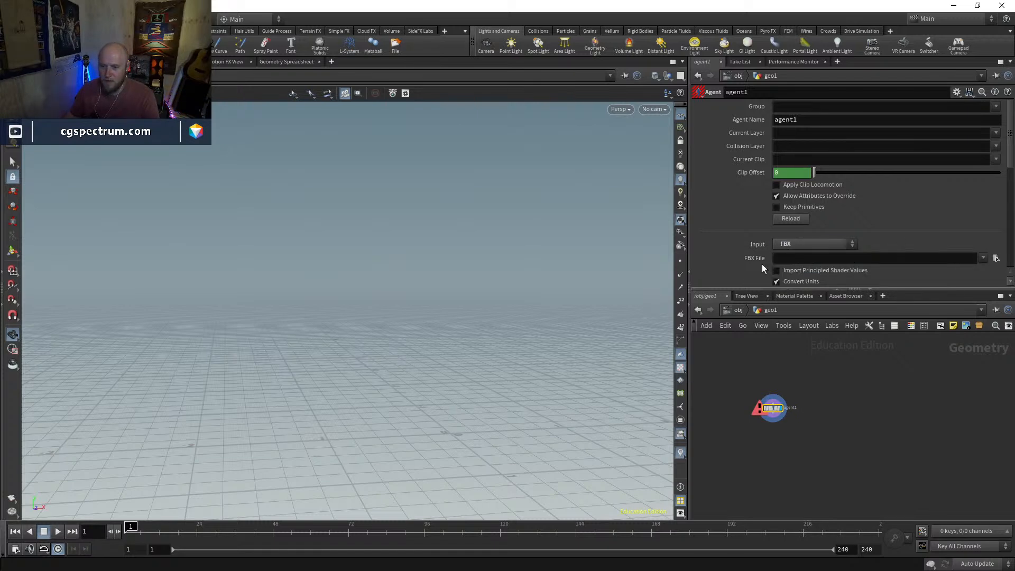
{"action": "left_click", "coordinate": [985, 258]}
{"action": "left_click", "coordinate": [996, 260]}
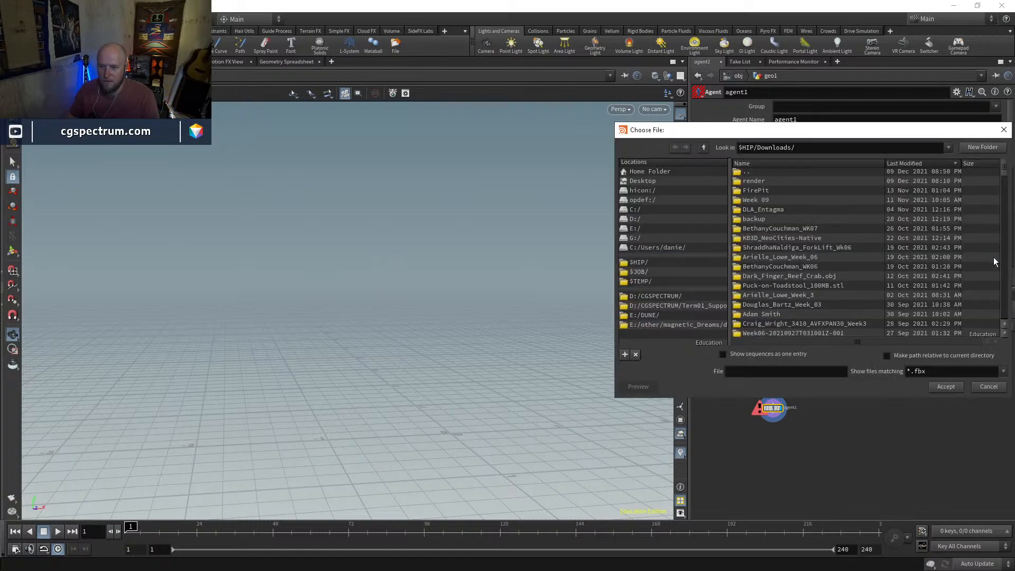
Load Female Dynamic Pose.fbx from D:/CGSPECTRUM/STREAM/GHOSTS/ as the agent's FBX file
{"action": "left_click", "coordinate": [658, 297]}
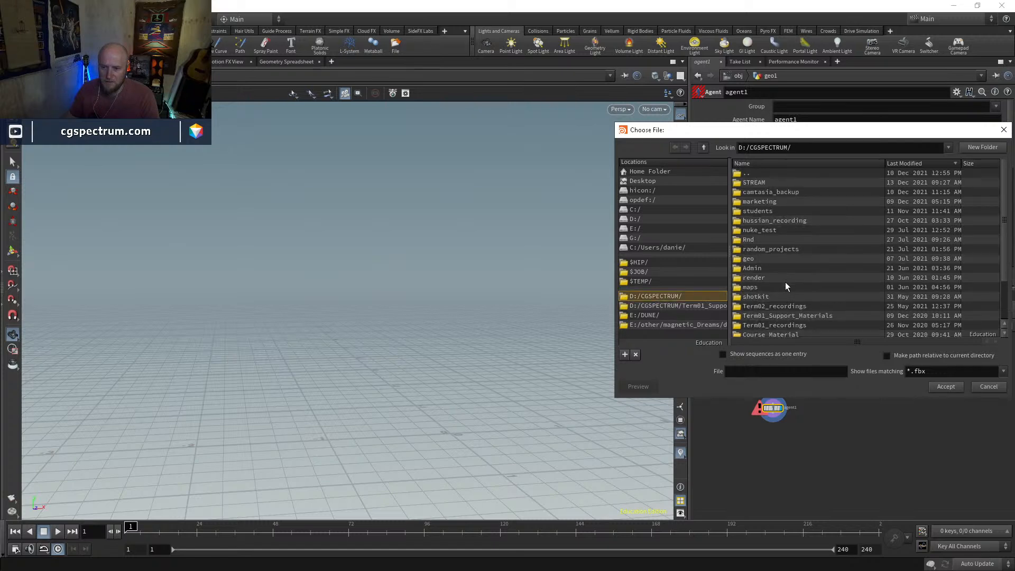
{"action": "scroll", "coordinate": [781, 275], "scroll_direction": "down", "scroll_amount": 3}
{"action": "scroll", "coordinate": [775, 265], "scroll_direction": "up", "scroll_amount": 3}
{"action": "double_click", "coordinate": [759, 181]}
{"action": "double_click", "coordinate": [760, 183]}
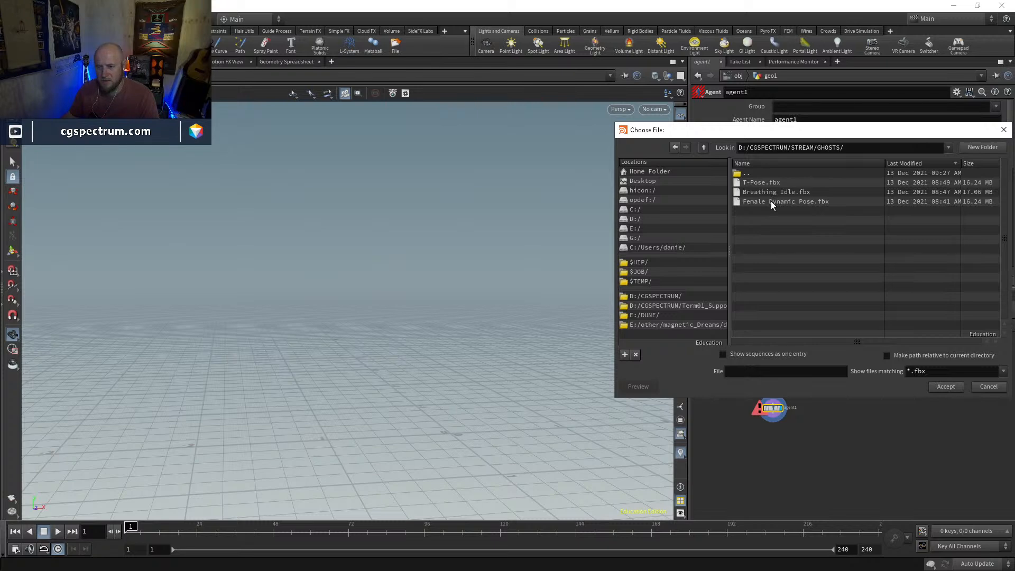
{"action": "left_click", "coordinate": [770, 182]}
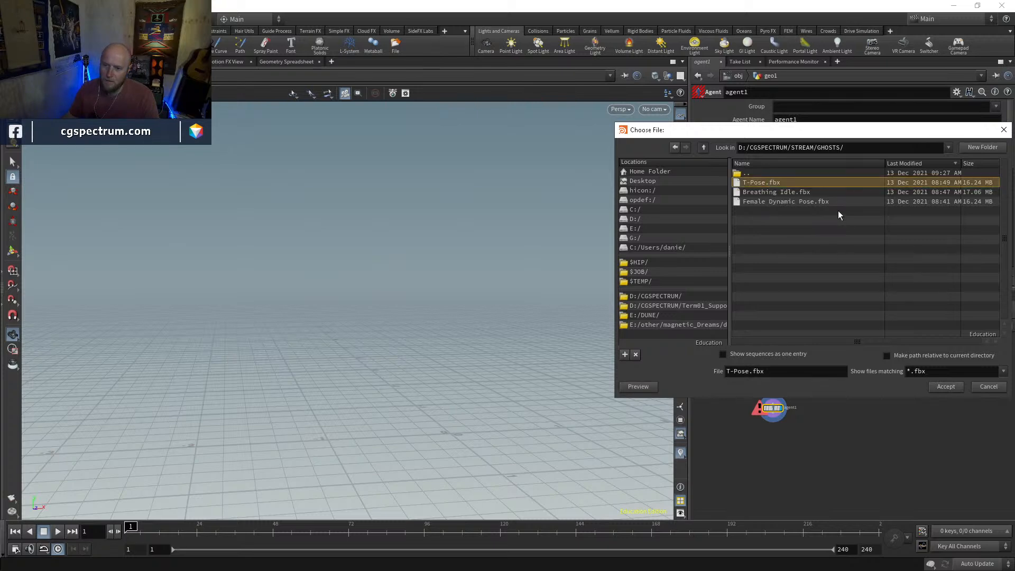
{"action": "left_click", "coordinate": [760, 202]}
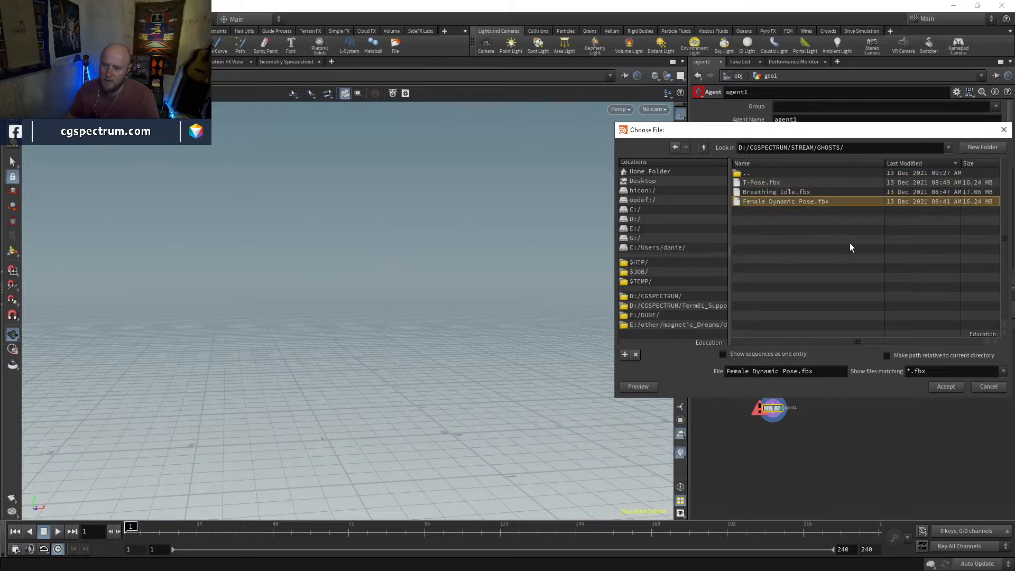
{"action": "left_click", "coordinate": [944, 387]}
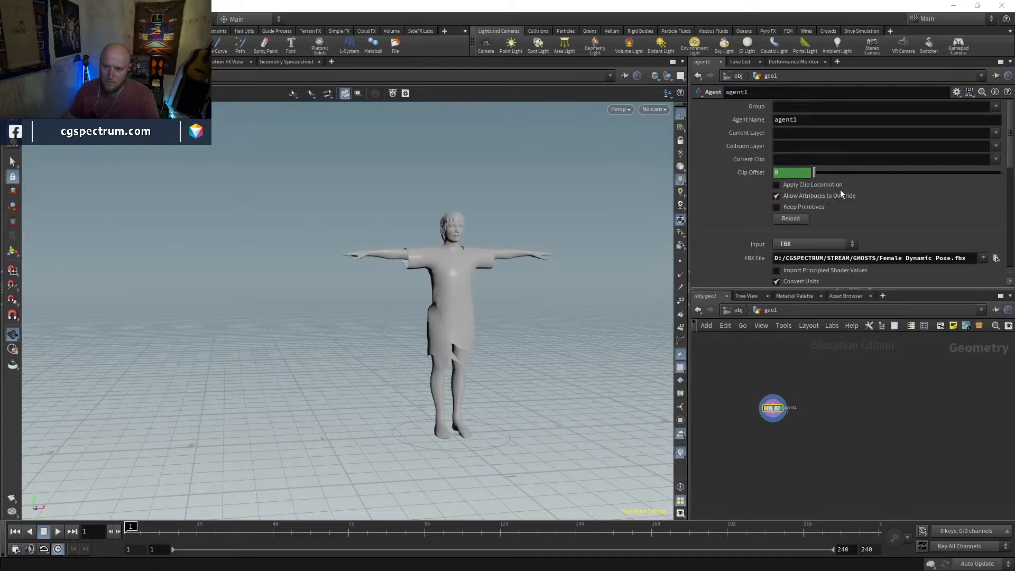
Set the agent's current clip to mixamo.com
{"action": "left_click", "coordinate": [996, 160]}
{"action": "left_click", "coordinate": [987, 182]}
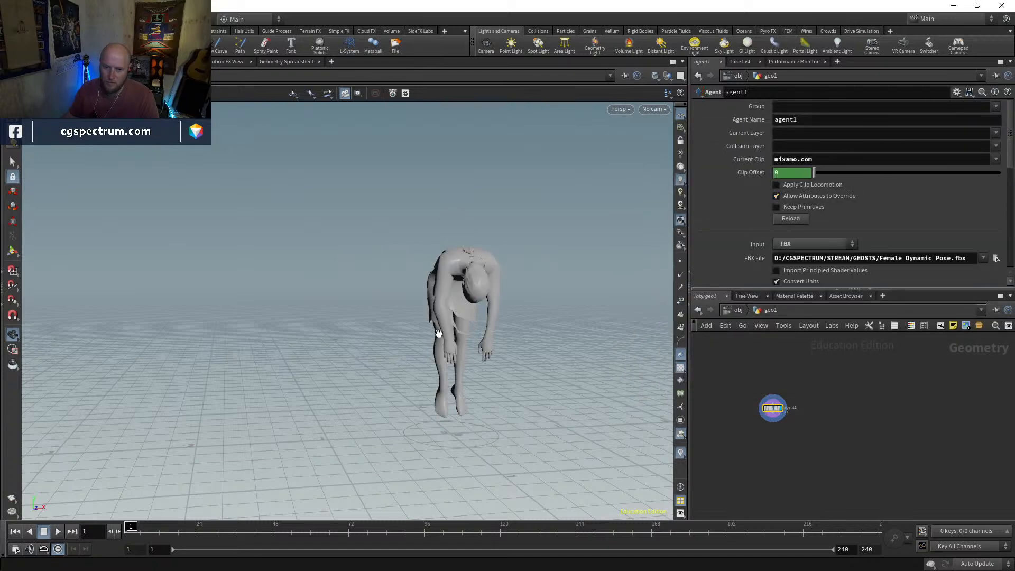
Load Breathing Idle.fbx from D:/CGSPECTRUM/STREAM/GHOSTS/ as the agent's FBX file and check its pose at frame 10
{"action": "left_click_drag", "start_coordinate": [439, 334], "coordinate": [582, 318]}
{"action": "right_click_drag", "start_coordinate": [449, 335], "coordinate": [552, 221]}
{"action": "left_click_drag", "start_coordinate": [553, 221], "coordinate": [515, 229]}
{"action": "left_click", "coordinate": [996, 161]}
{"action": "left_click", "coordinate": [996, 161]}
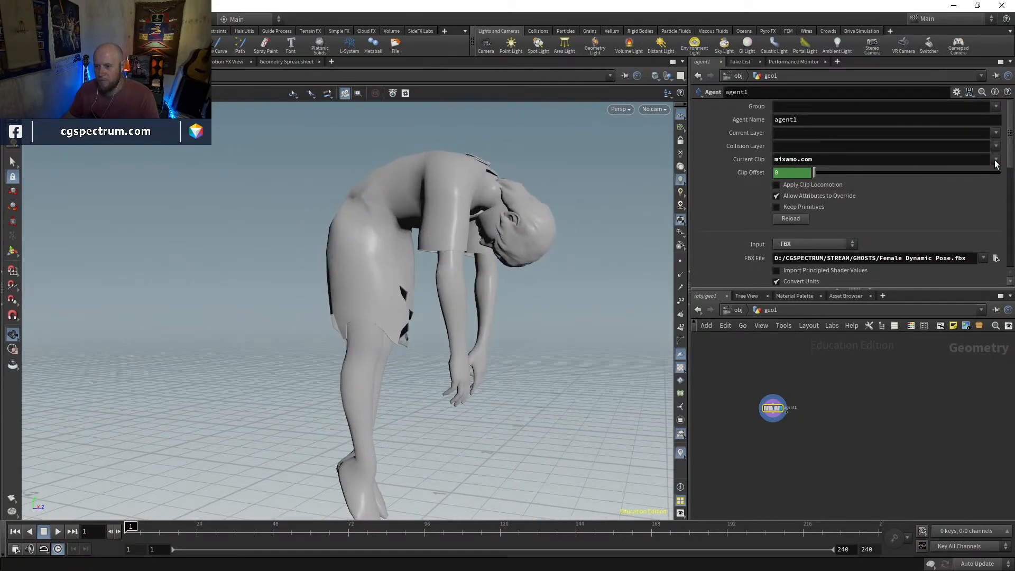
{"action": "left_click", "coordinate": [996, 258]}
{"action": "left_click", "coordinate": [762, 193]}
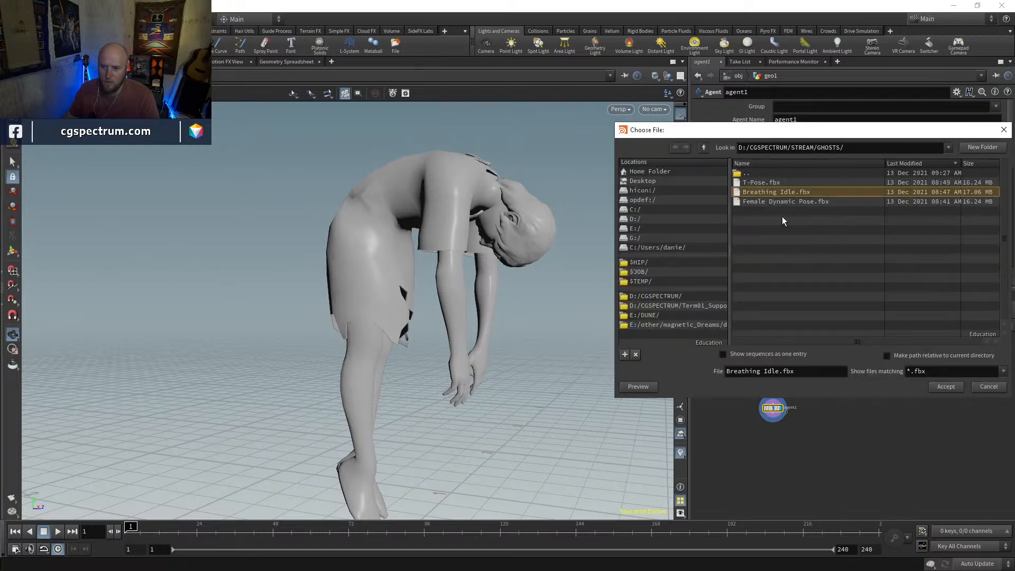
{"action": "left_click", "coordinate": [946, 387]}
{"action": "left_click_drag", "start_coordinate": [544, 261], "coordinate": [409, 356]}
{"action": "left_click_drag", "start_coordinate": [182, 527], "coordinate": [153, 527]}
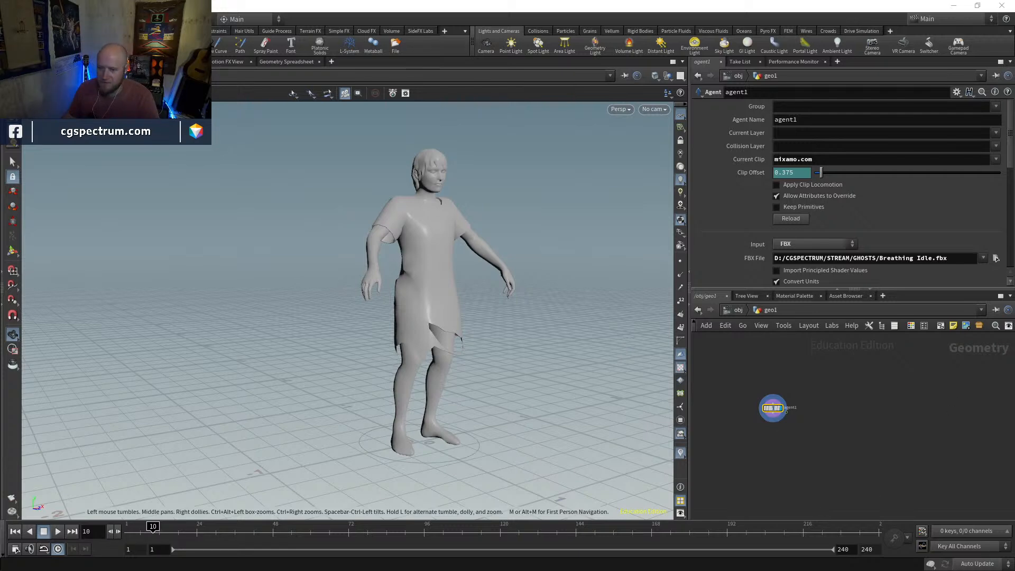
Look over the files in the GHOSTS folder in File Explorer and the T-Pose character on the Mixamo page
{"action": "key", "text": "alt+Tab"}
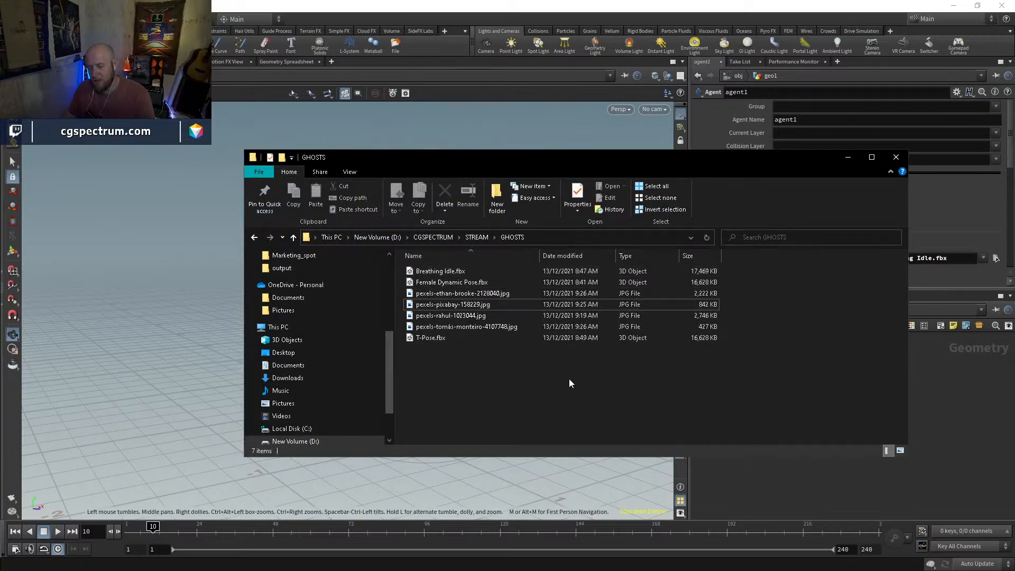
{"action": "left_click", "coordinate": [927, 413]}
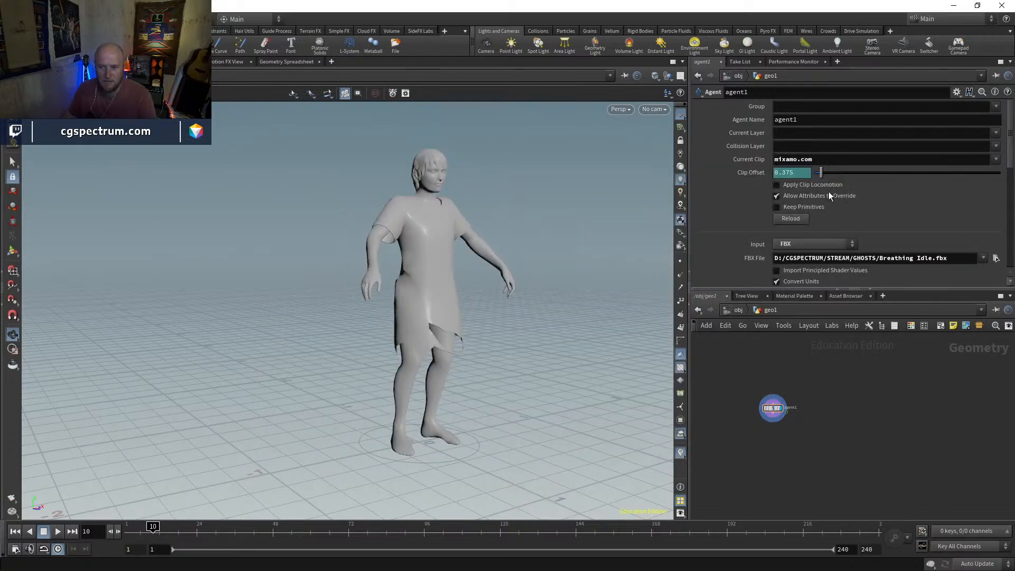
{"action": "mouse_move", "coordinate": [525, 285]}
{"action": "left_mouse_down"}
{"action": "mouse_move", "coordinate": [554, 286]}
{"action": "mouse_move", "coordinate": [520, 293]}
{"action": "left_mouse_up"}
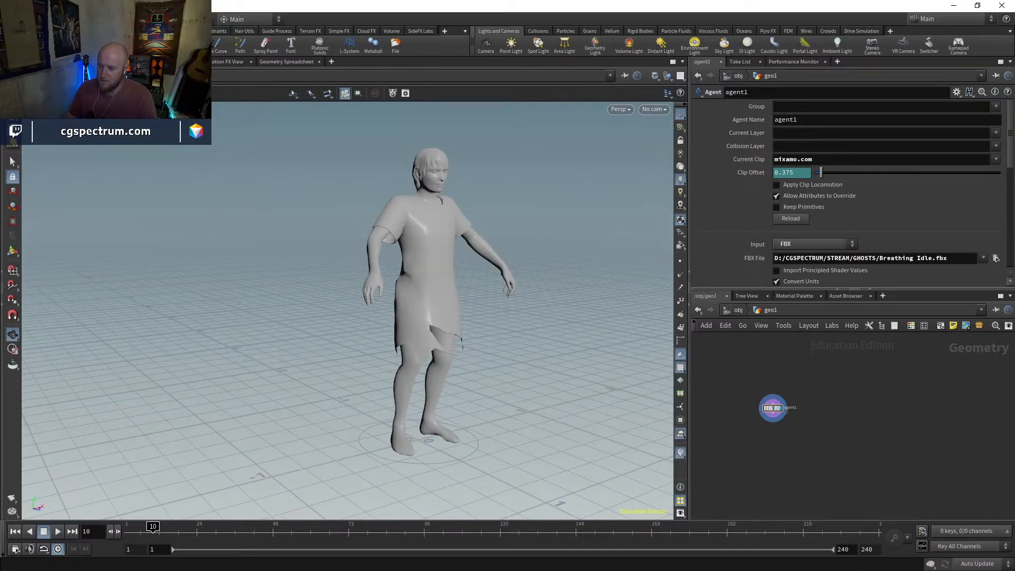
{"action": "key", "text": "alt+Tab"}
{"action": "left_click_drag", "start_coordinate": [710, 255], "coordinate": [688, 221]}
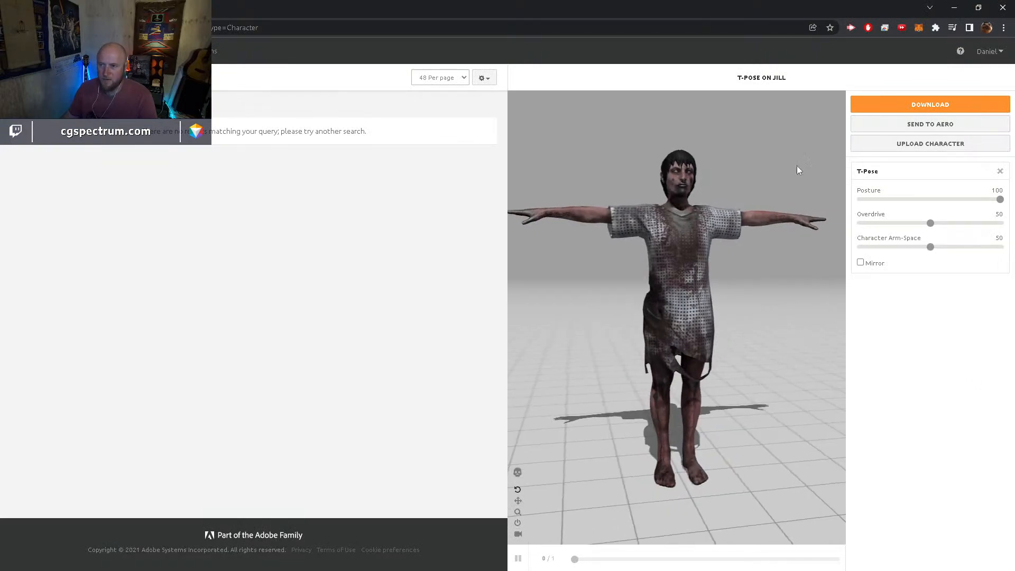
{"action": "left_click", "coordinate": [955, 7]}
Delete the geo1 object from the scene and open the FBX import options
{"action": "left_click", "coordinate": [743, 311]}
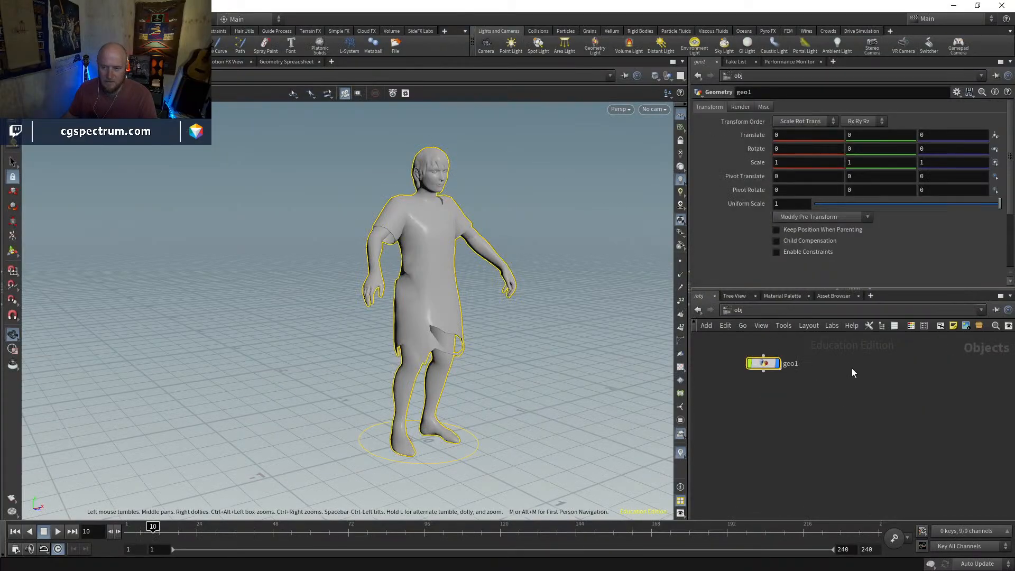
{"action": "key", "text": "Delete"}
{"action": "left_click", "coordinate": [12, 19]}
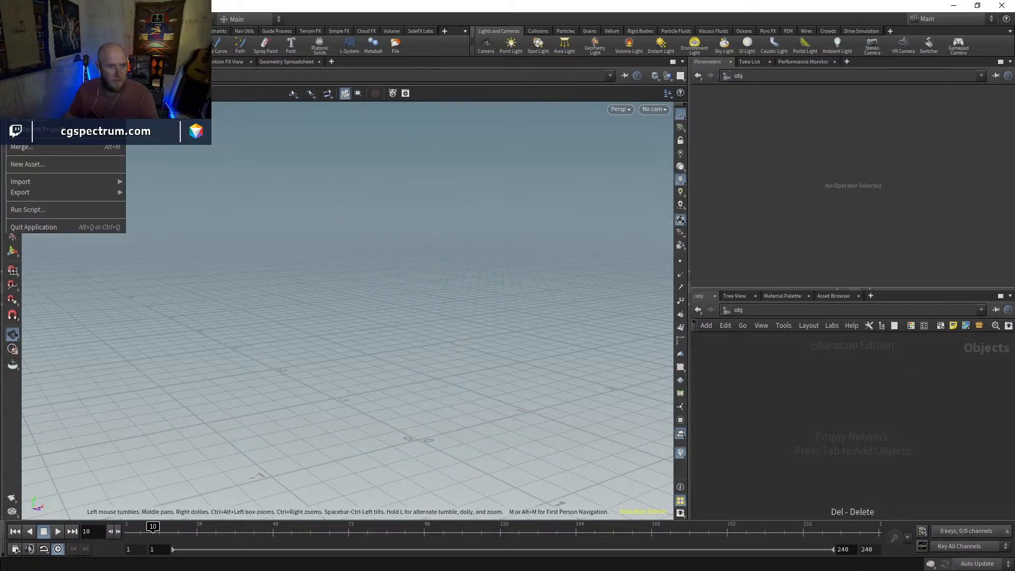
{"action": "mouse_move", "coordinate": [50, 179]}
{"action": "left_click", "coordinate": [155, 215]}
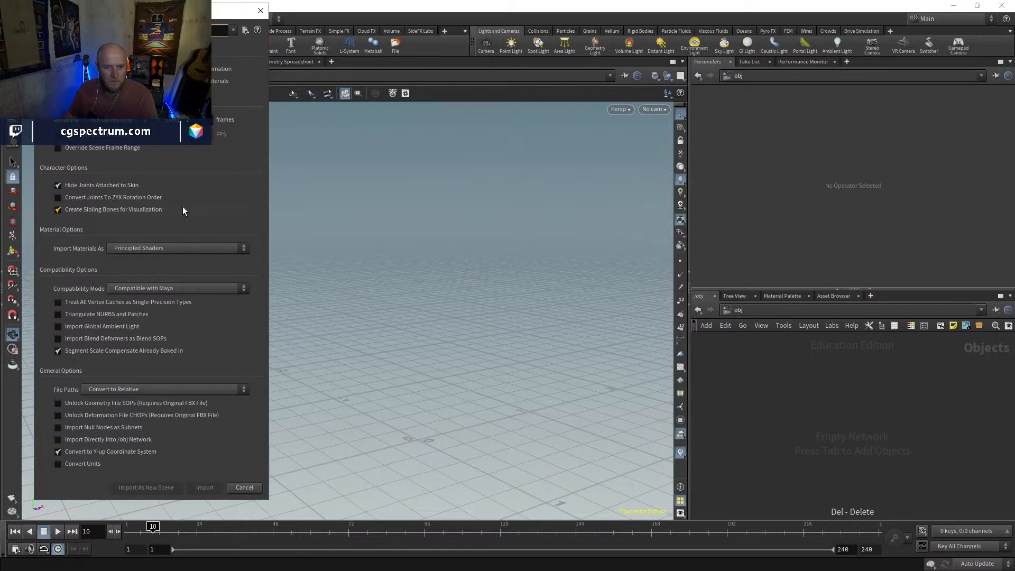
Import Breathing Idle.fbx from the GHOSTS folder into the scene with its materials as Principled Shaders
{"action": "left_click", "coordinate": [246, 30]}
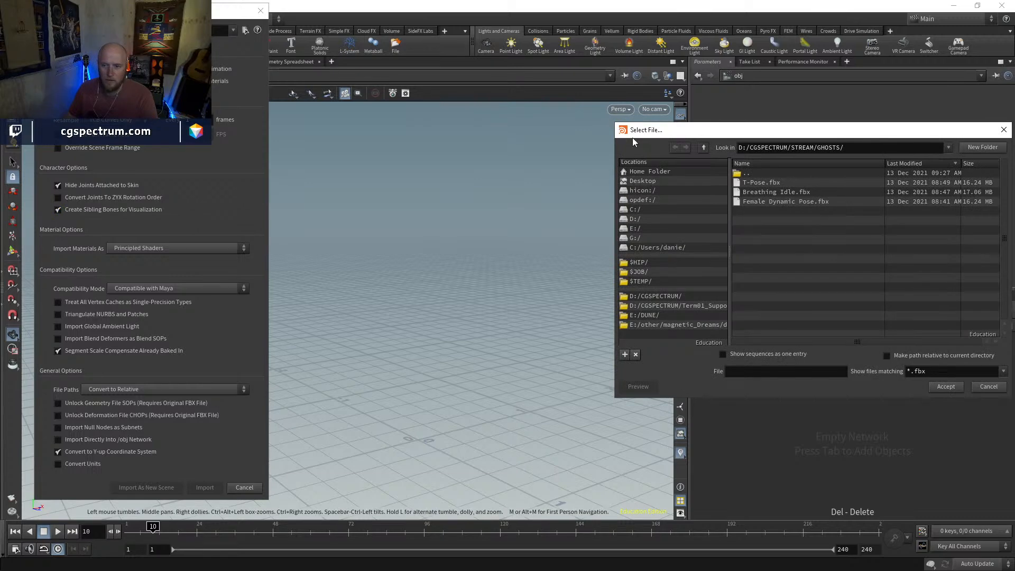
{"action": "left_click", "coordinate": [794, 192]}
{"action": "left_click", "coordinate": [955, 391]}
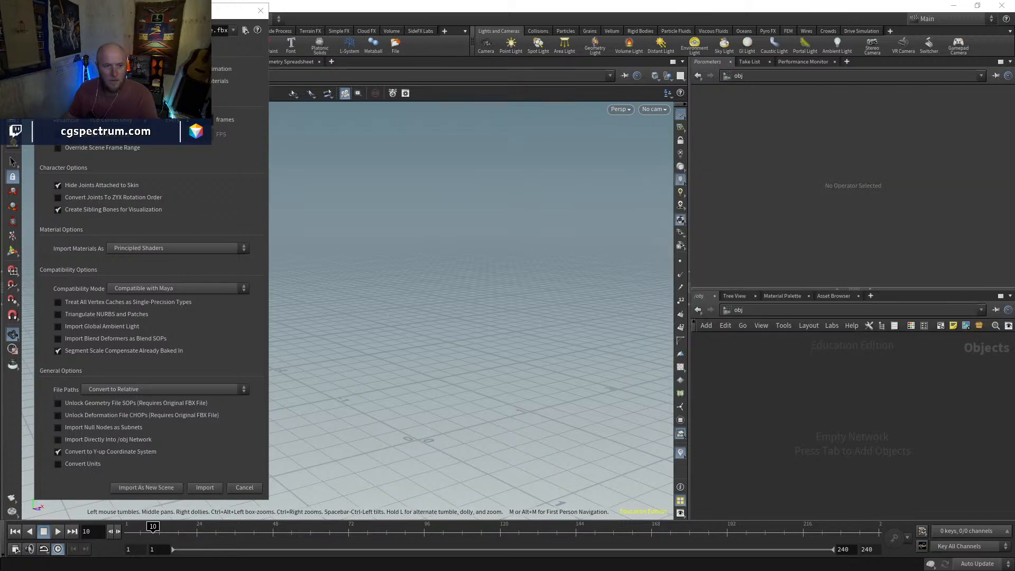
{"action": "left_click_drag", "start_coordinate": [185, 15], "coordinate": [324, 14]}
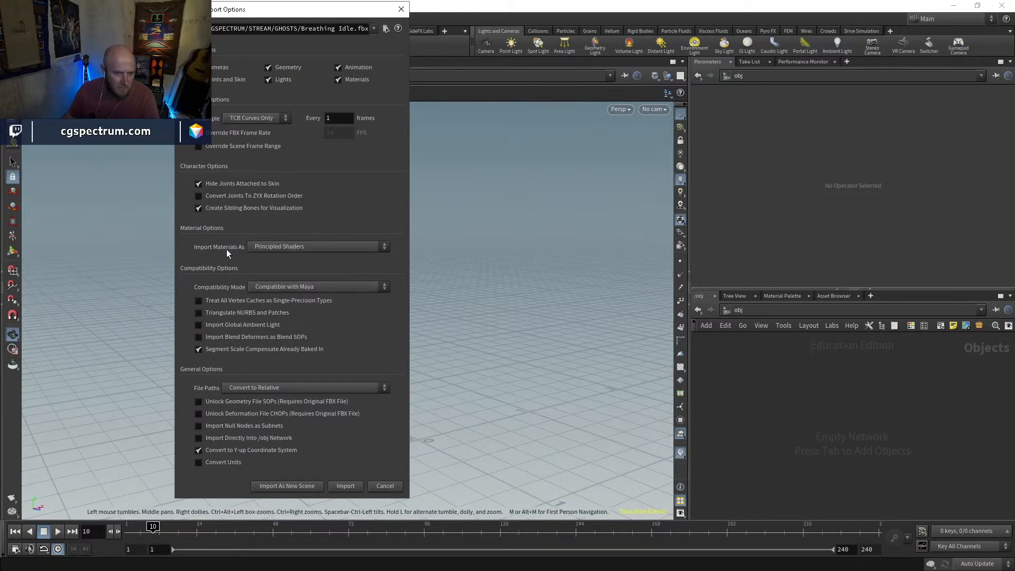
{"action": "left_click", "coordinate": [294, 246]}
{"action": "left_click", "coordinate": [294, 247]}
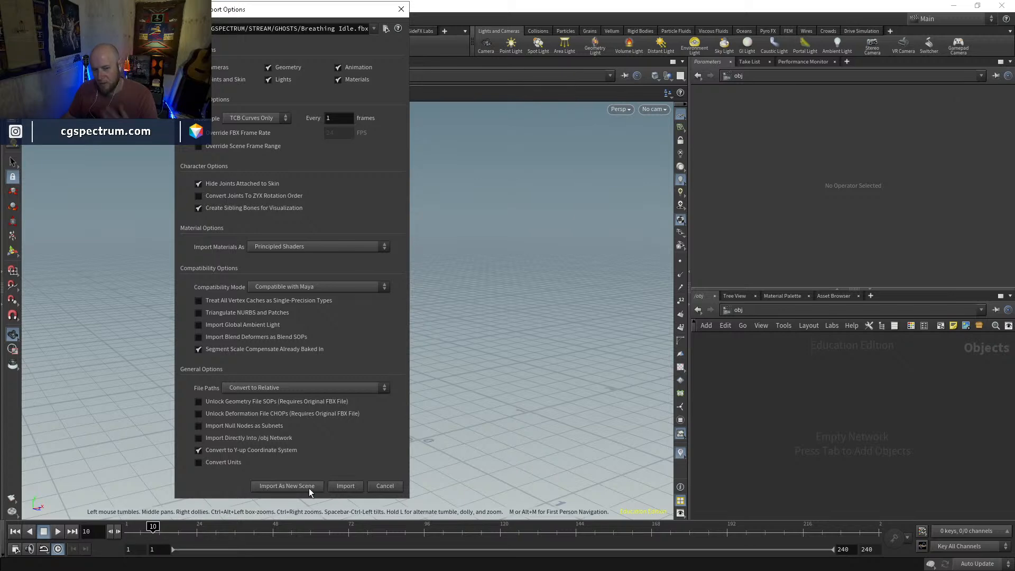
{"action": "left_click", "coordinate": [345, 492]}
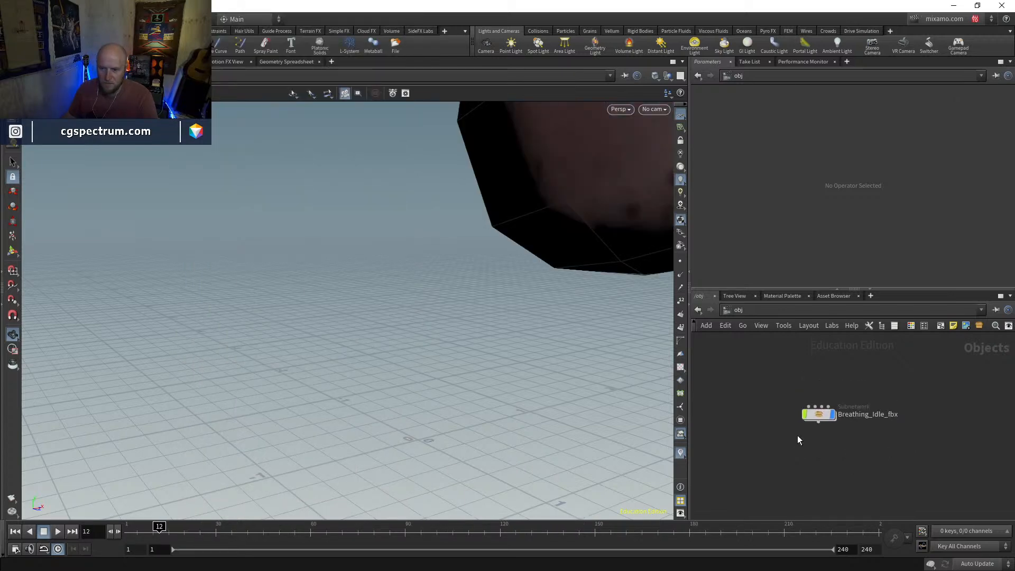
Frame the imported character and inspect its textured mesh and bones up close
{"action": "key", "text": "h"}
{"action": "key", "text": "w"}
{"action": "key", "text": "w"}
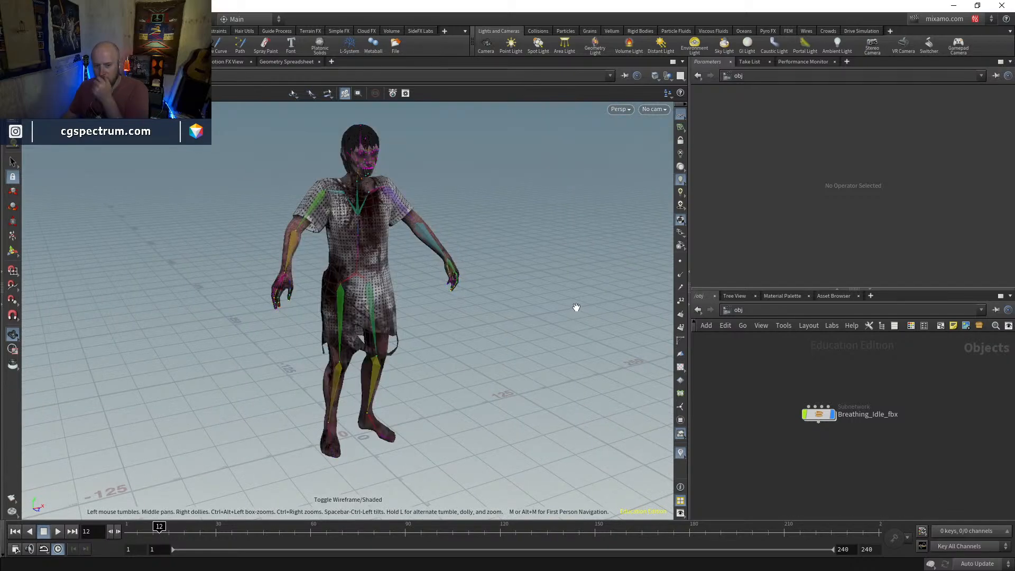
{"action": "mouse_move", "coordinate": [777, 410]}
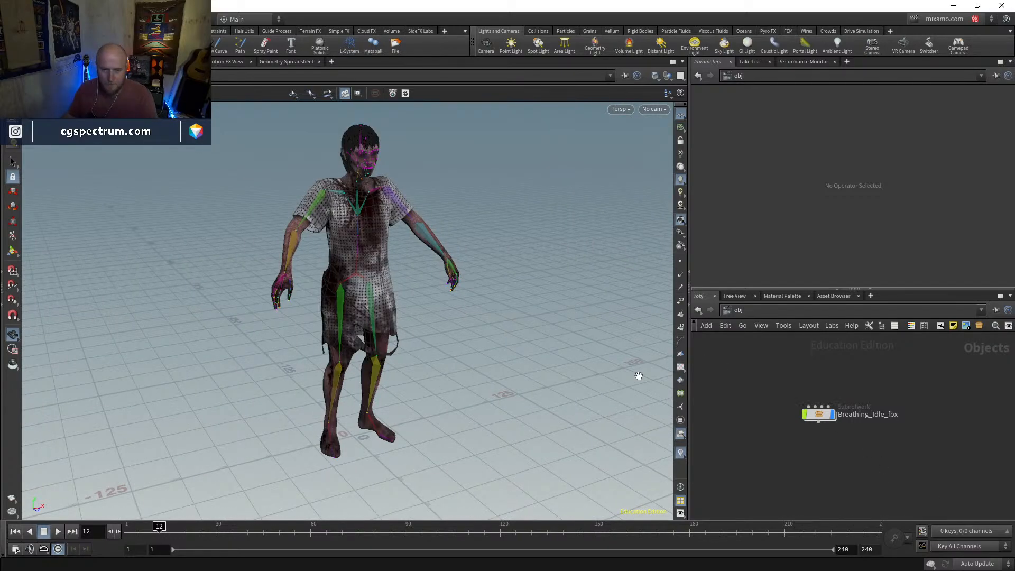
{"action": "left_click_drag", "start_coordinate": [344, 270], "coordinate": [374, 265]}
{"action": "right_click_drag", "start_coordinate": [374, 265], "coordinate": [397, 239]}
{"action": "left_click_drag", "start_coordinate": [396, 239], "coordinate": [370, 236]}
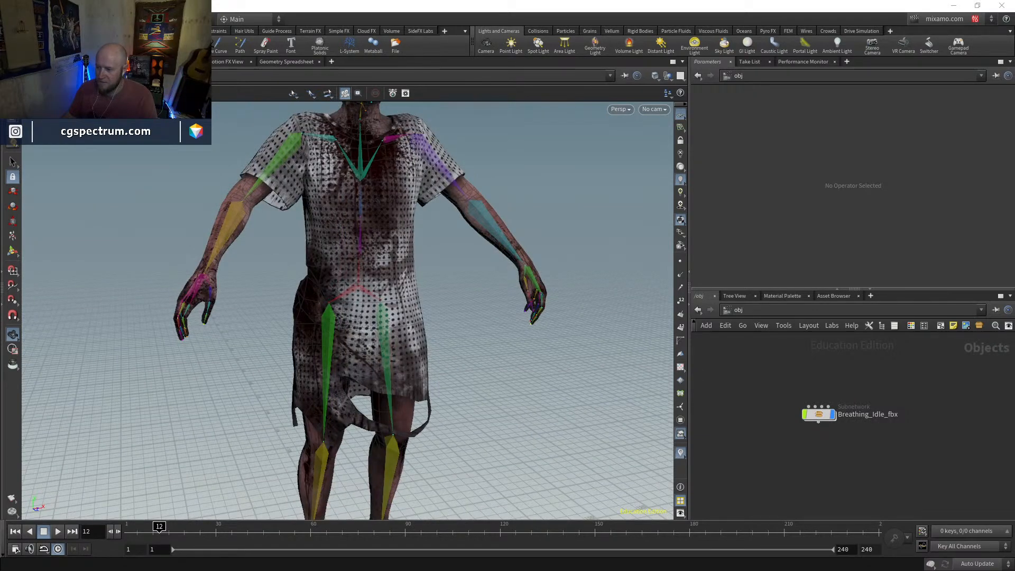
Switch to File Explorer and examine the textures extracted into the Breathing Idle.fbm folder
{"action": "key", "text": "alt+Tab"}
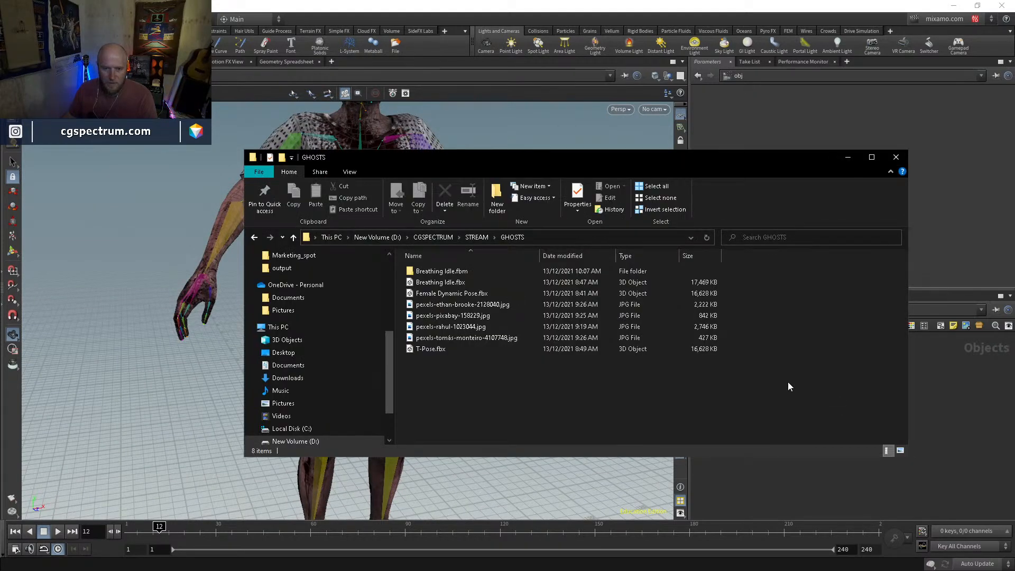
{"action": "double_click", "coordinate": [436, 273]}
{"action": "left_click_drag", "start_coordinate": [621, 373], "coordinate": [391, 277]}
{"action": "left_click", "coordinate": [593, 345]}
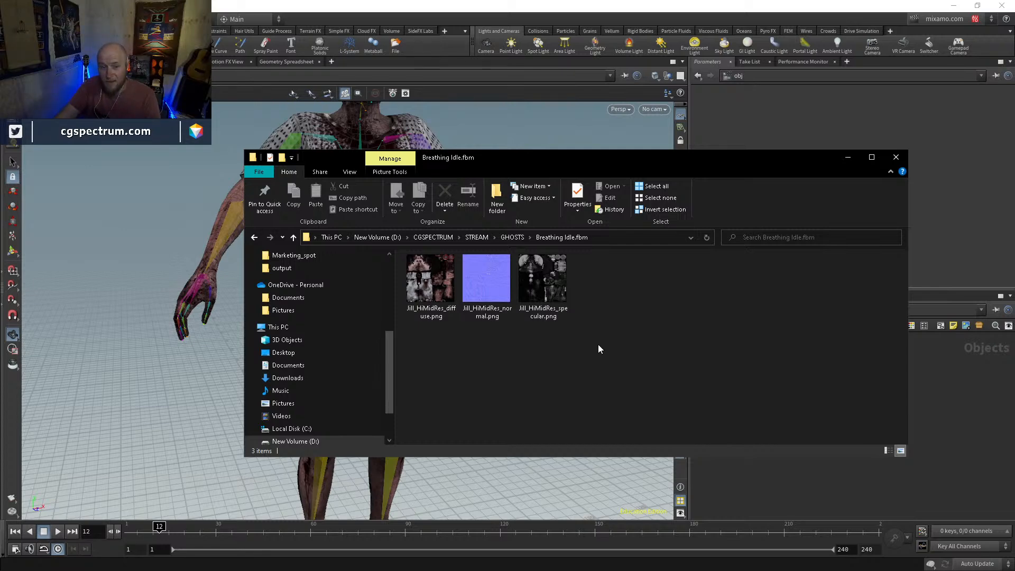
{"action": "left_click", "coordinate": [513, 237]}
{"action": "left_click", "coordinate": [938, 423]}
Examine the network of nodes inside the Breathing_Idle_fbx subnetwork
{"action": "middle_click_drag", "start_coordinate": [937, 422], "coordinate": [892, 419]}
{"action": "left_click_drag", "start_coordinate": [882, 465], "coordinate": [650, 367]}
{"action": "double_click", "coordinate": [779, 414]}
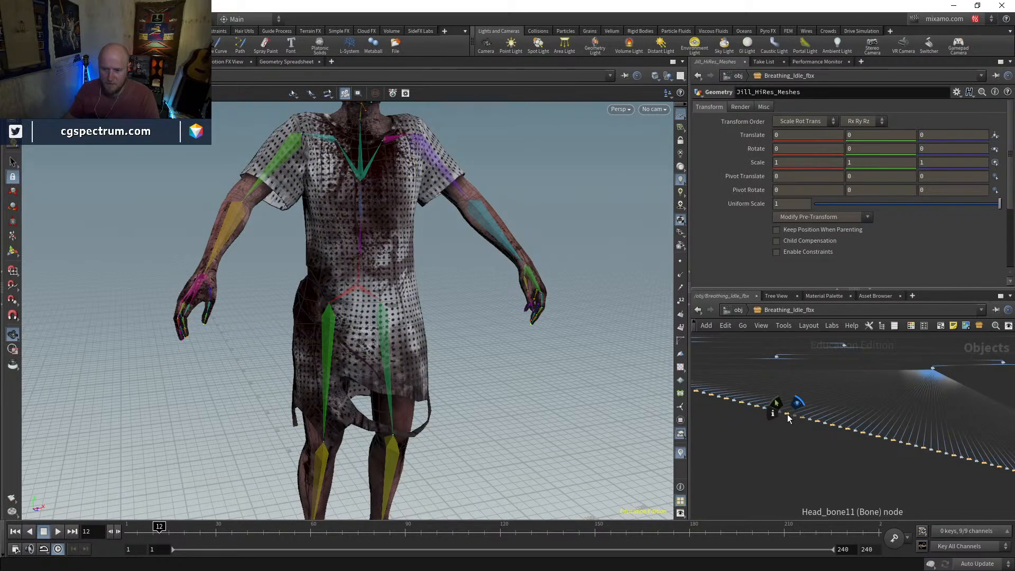
{"action": "scroll", "coordinate": [865, 458], "scroll_direction": "down", "scroll_amount": 8}
{"action": "middle_click_drag", "start_coordinate": [1005, 404], "coordinate": [910, 386]}
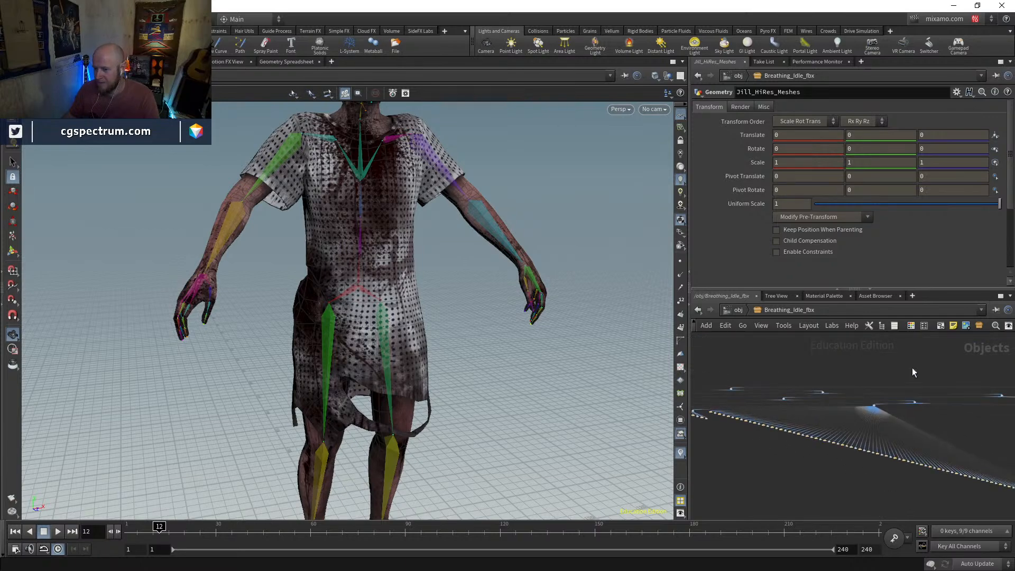
Delete the Breathing_Idle_fbx subnetwork and enter a new Geometry object created in its place
{"action": "left_click", "coordinate": [734, 310]}
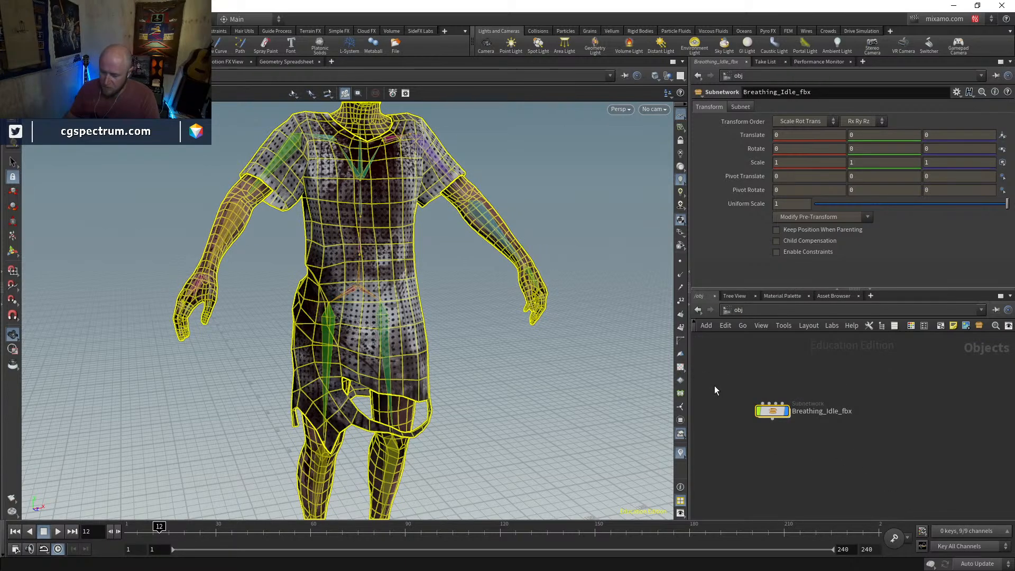
{"action": "key", "text": "Delete"}
{"action": "key", "text": "Tab"}
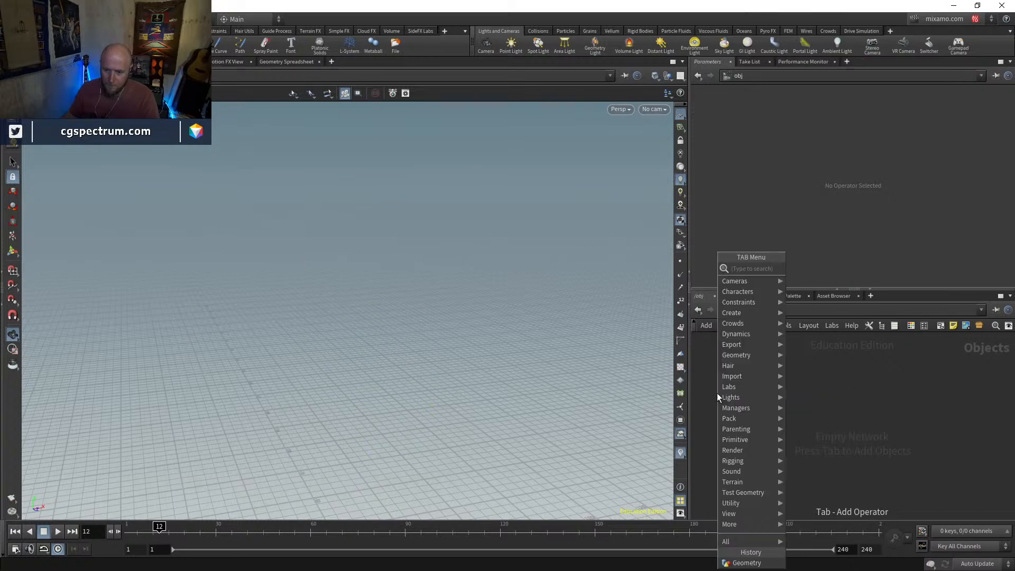
{"action": "type", "text": "geo"}
{"action": "key", "text": "Return"}
{"action": "left_click", "coordinate": [718, 394]}
{"action": "double_click", "coordinate": [718, 394]}
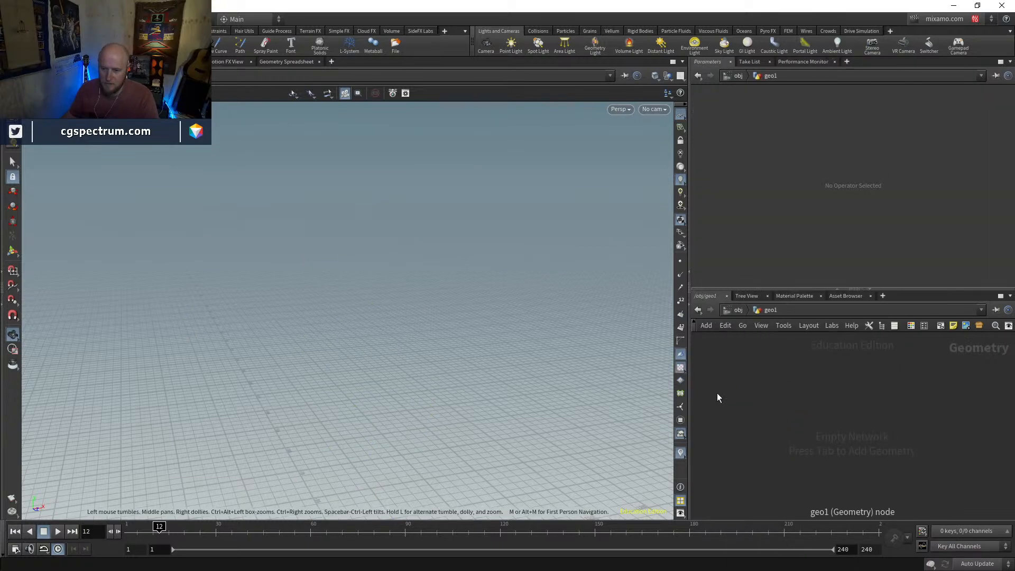
{"action": "key", "text": "Tab"}
{"action": "type", "text": "agent"}
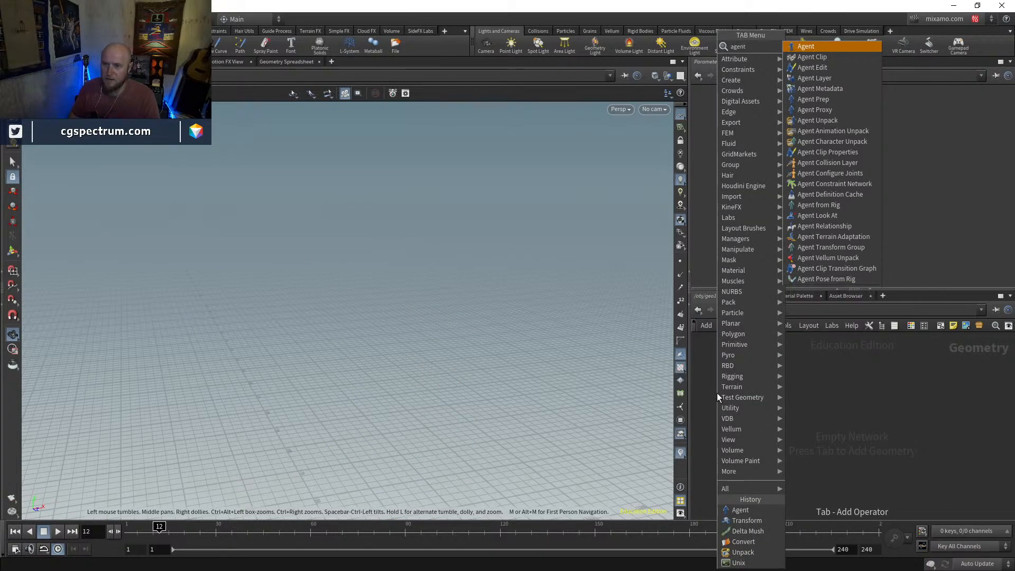
{"action": "key", "text": "Return"}
{"action": "left_click", "coordinate": [718, 394]}
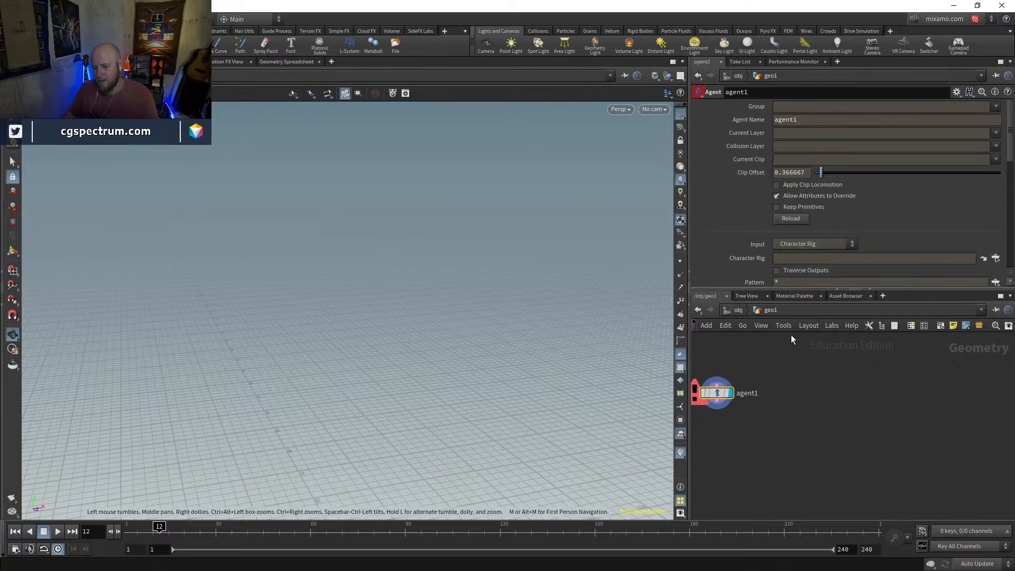
{"action": "key", "text": "Delete"}
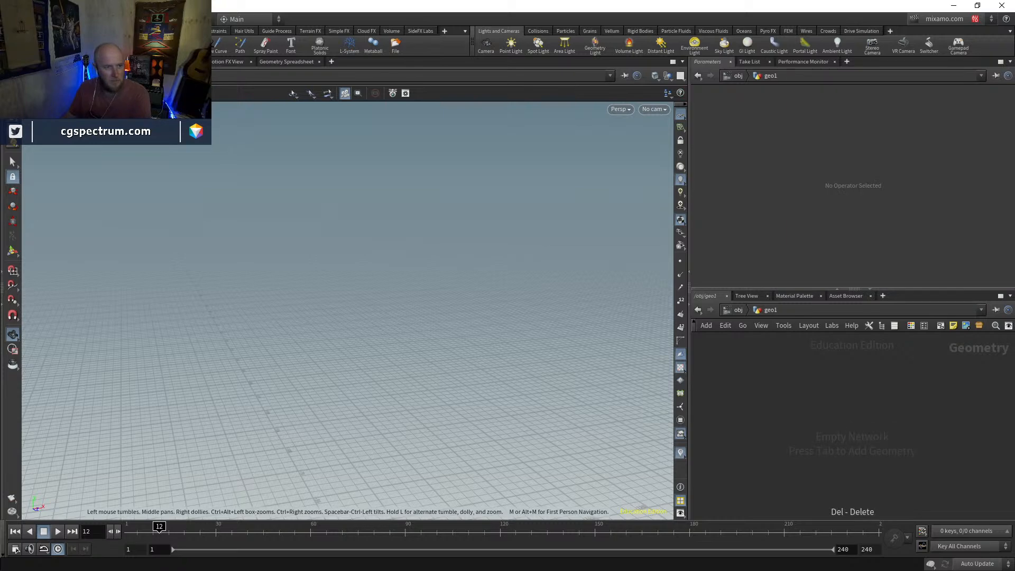
Check the list of takes and start a new empty scene
{"action": "left_click", "coordinate": [966, 22]}
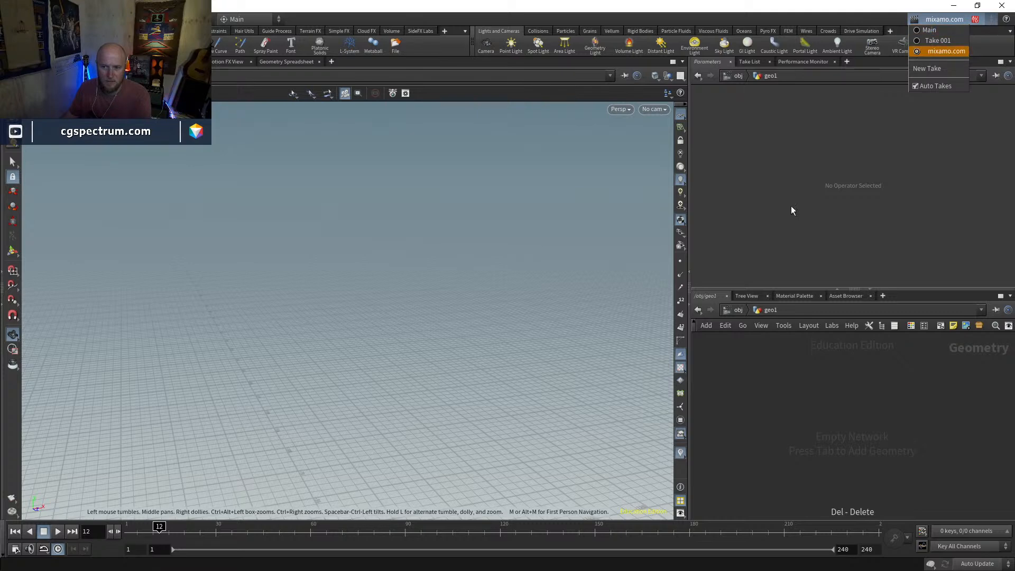
{"action": "left_click", "coordinate": [773, 363]}
{"action": "left_click", "coordinate": [10, 19]}
{"action": "left_click", "coordinate": [21, 30]}
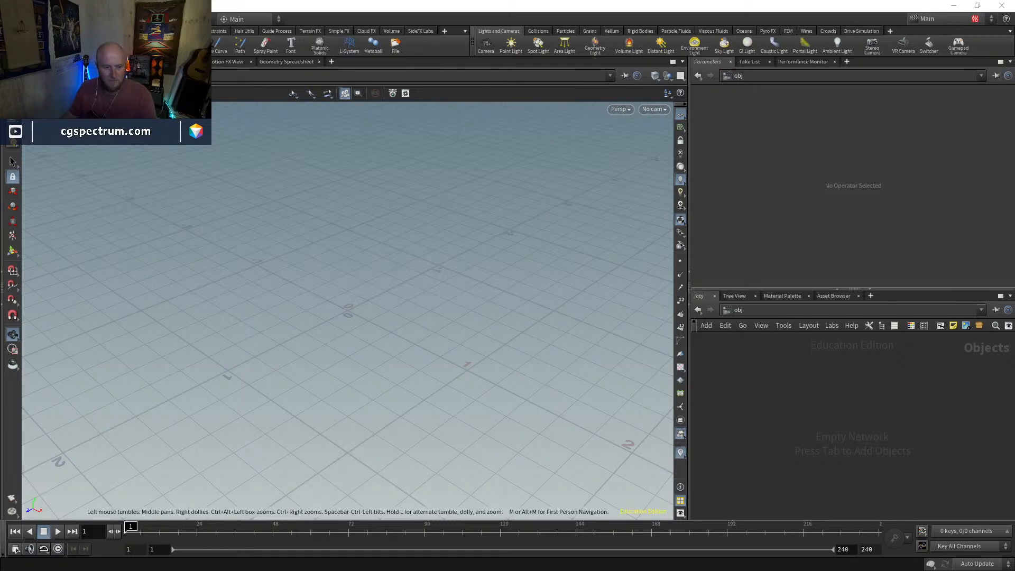
Turn off Auto Takes for the new scene
{"action": "left_click", "coordinate": [10, 19]}
{"action": "left_click", "coordinate": [32, 90]}
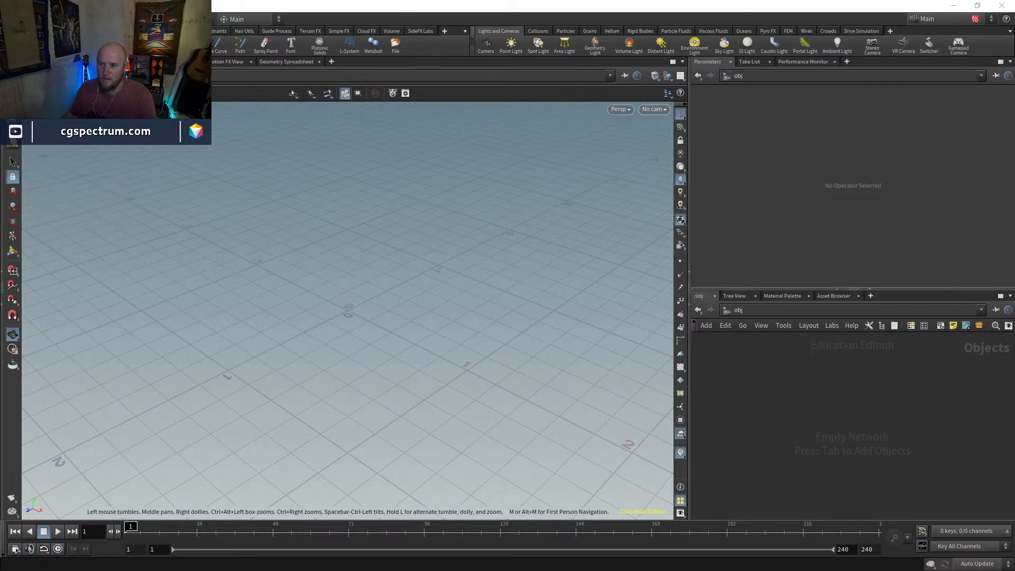
{"action": "left_click", "coordinate": [991, 17]}
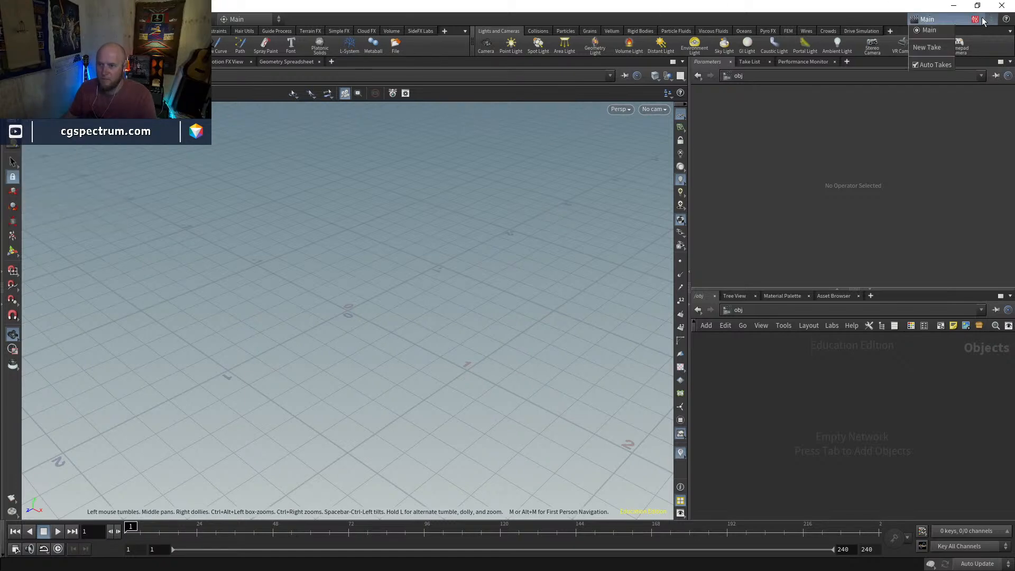
{"action": "left_click", "coordinate": [917, 64]}
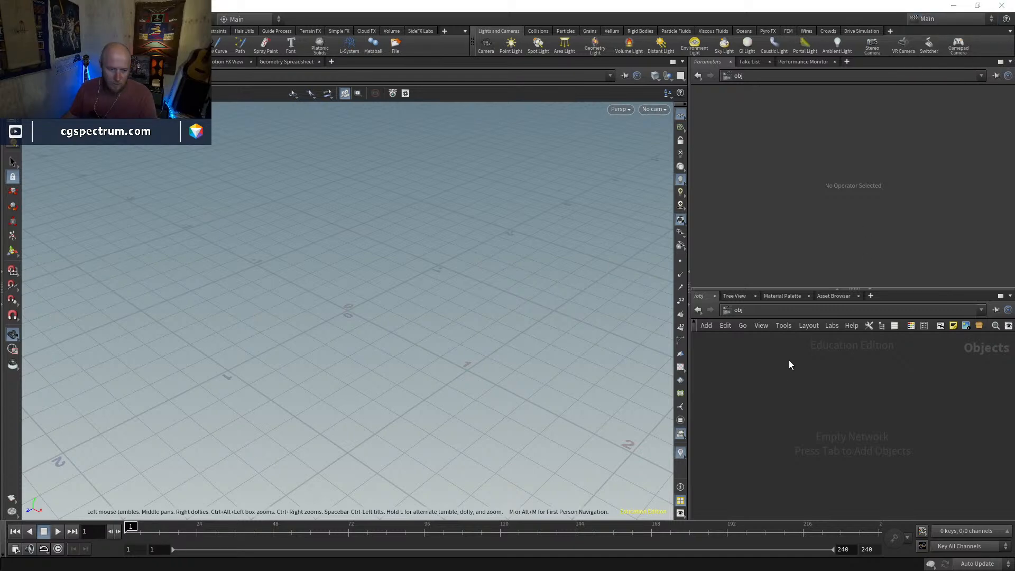
{"action": "key", "text": "Tab"}
{"action": "key", "text": "Escape"}
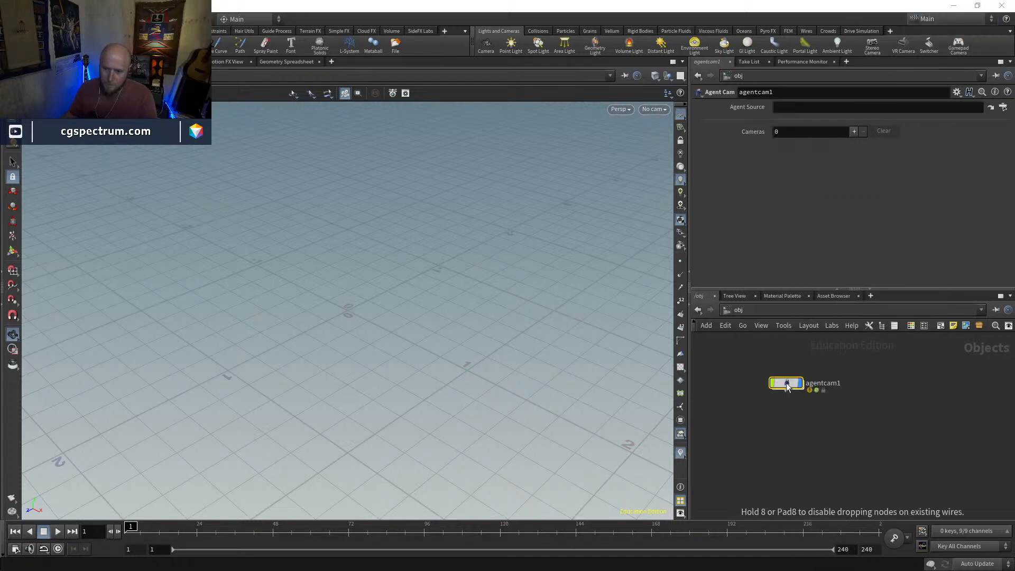
{"action": "key", "text": "Escape"}
Replace the Agent Cam with a new Geometry object at object level and name it GHOST
{"action": "key", "text": "Tab"}
{"action": "type", "text": "geo"}
{"action": "key", "text": "Return"}
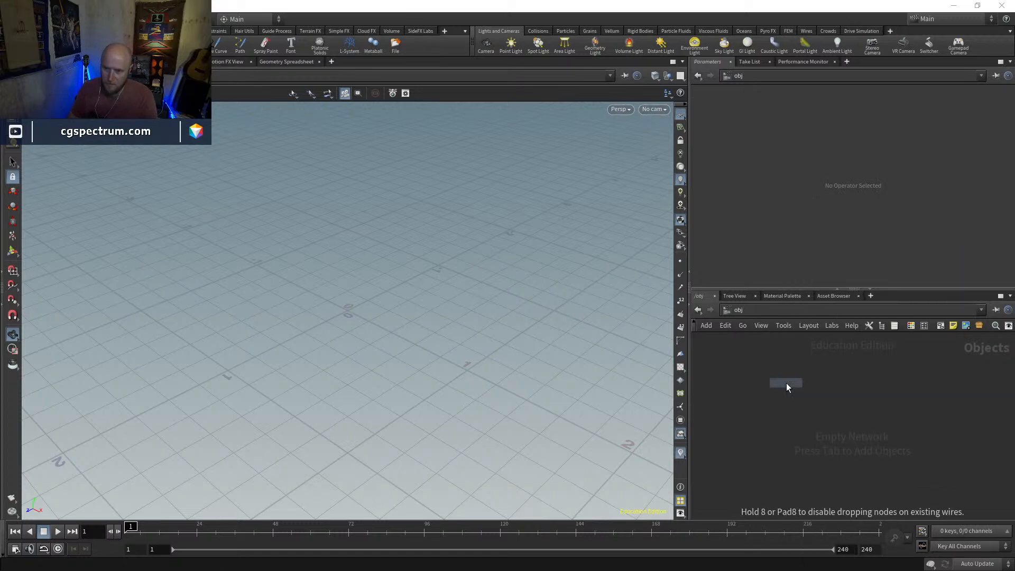
{"action": "left_click", "coordinate": [786, 383]}
{"action": "double_click", "coordinate": [817, 384]}
{"action": "type", "text": "GHOST"}
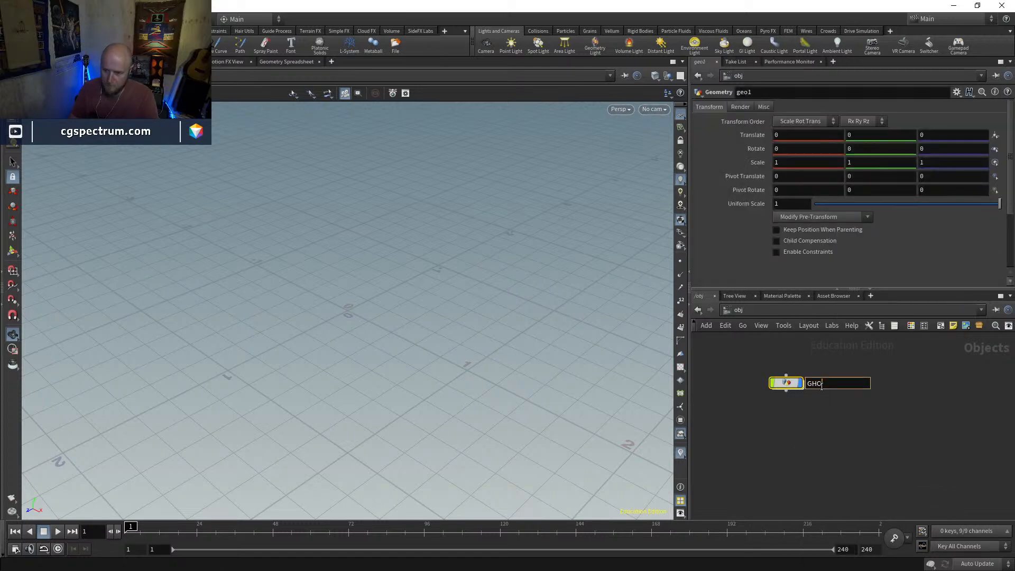
{"action": "key", "text": "Return"}
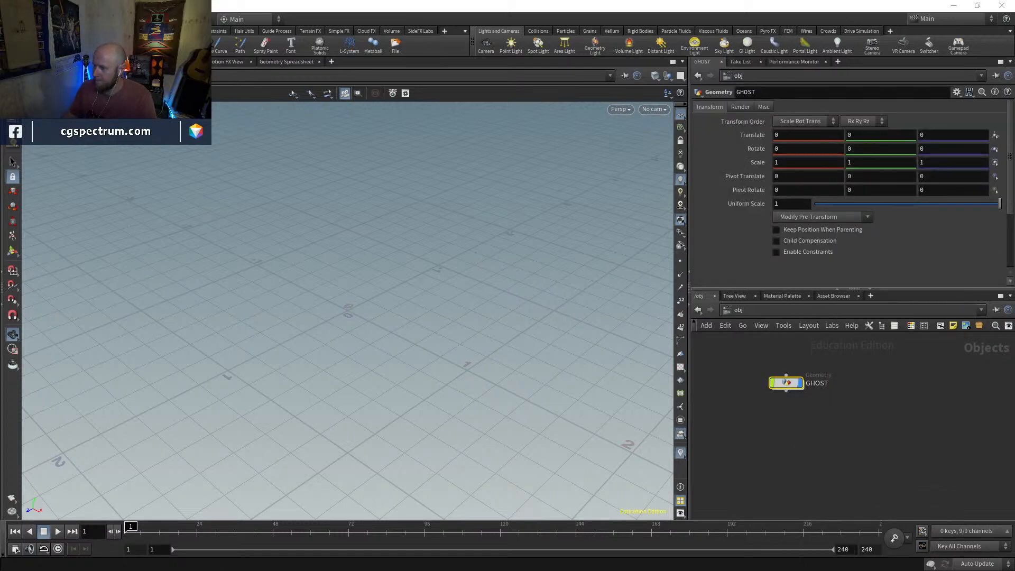
{"action": "middle_click_drag", "start_coordinate": [805, 418], "coordinate": [800, 437]}
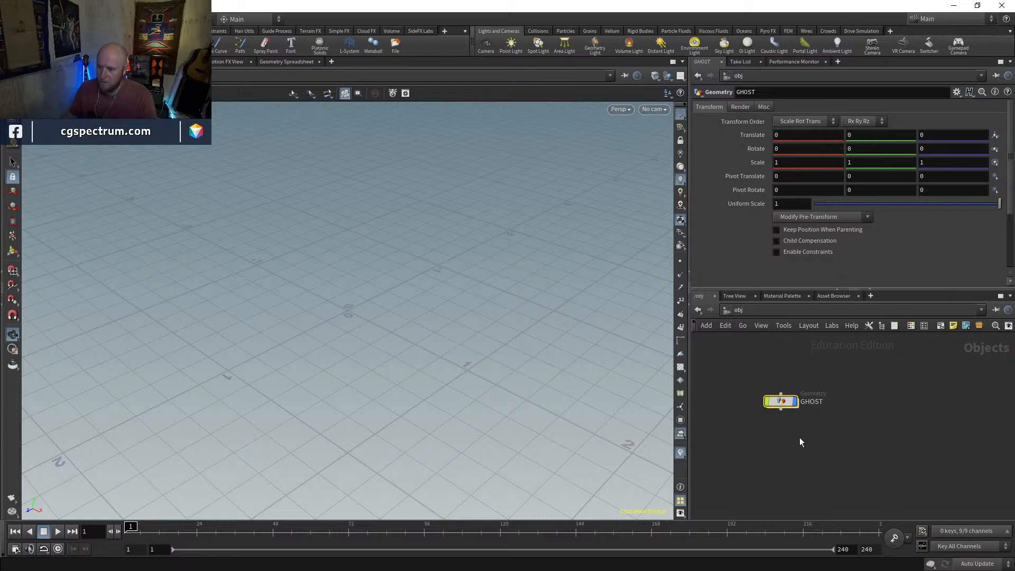
Enter the GHOST object and add an Agent node
{"action": "double_click", "coordinate": [782, 401]}
{"action": "key", "text": "Tab"}
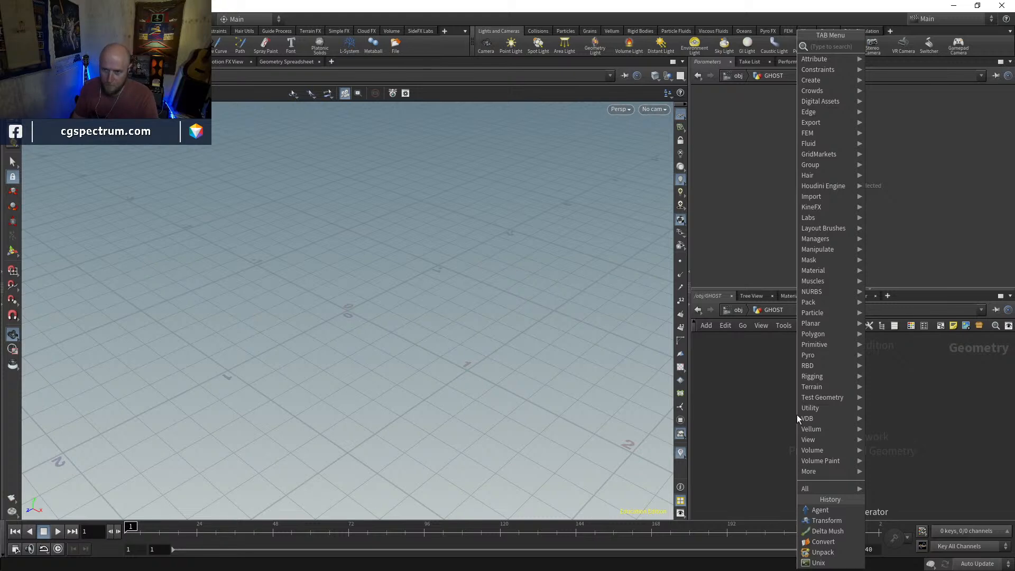
{"action": "type", "text": "agent"}
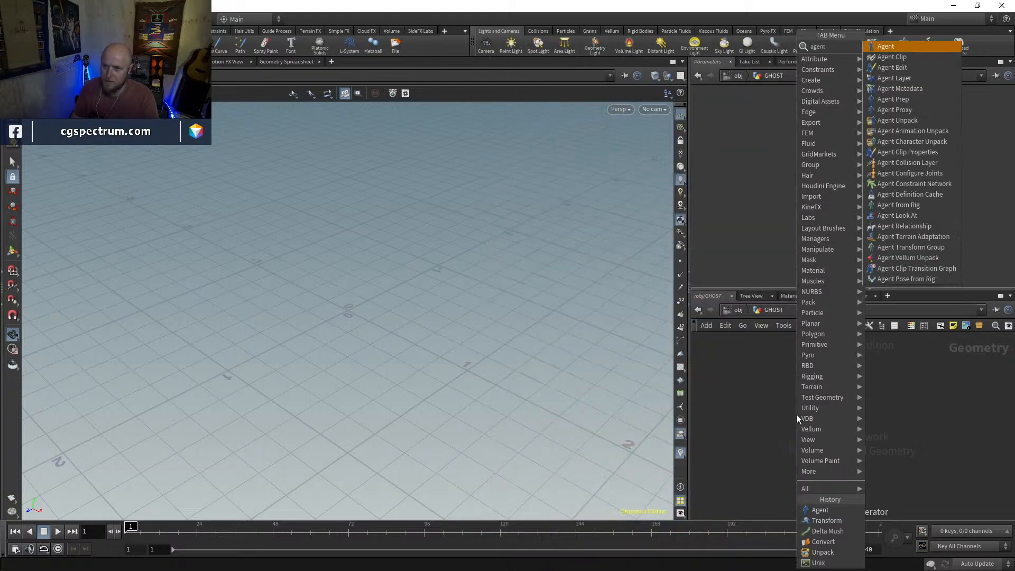
{"action": "key", "text": "Return"}
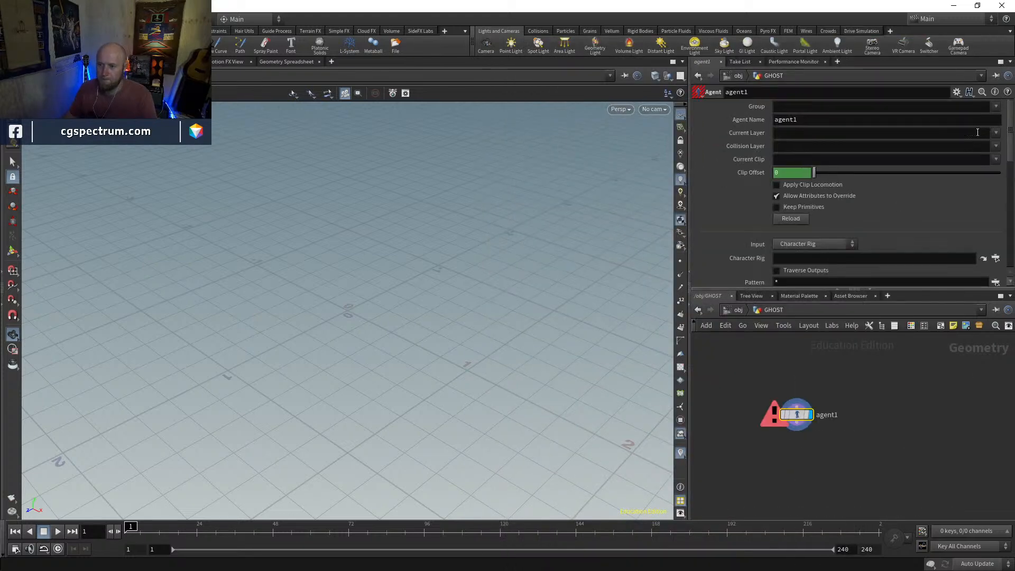
Set the Agent node's input to FBX, load Breathing Idle.fbx from the GHOSTS folder, and frame the character
{"action": "left_click", "coordinate": [814, 244]}
{"action": "left_click", "coordinate": [810, 265]}
{"action": "left_click", "coordinate": [809, 244]}
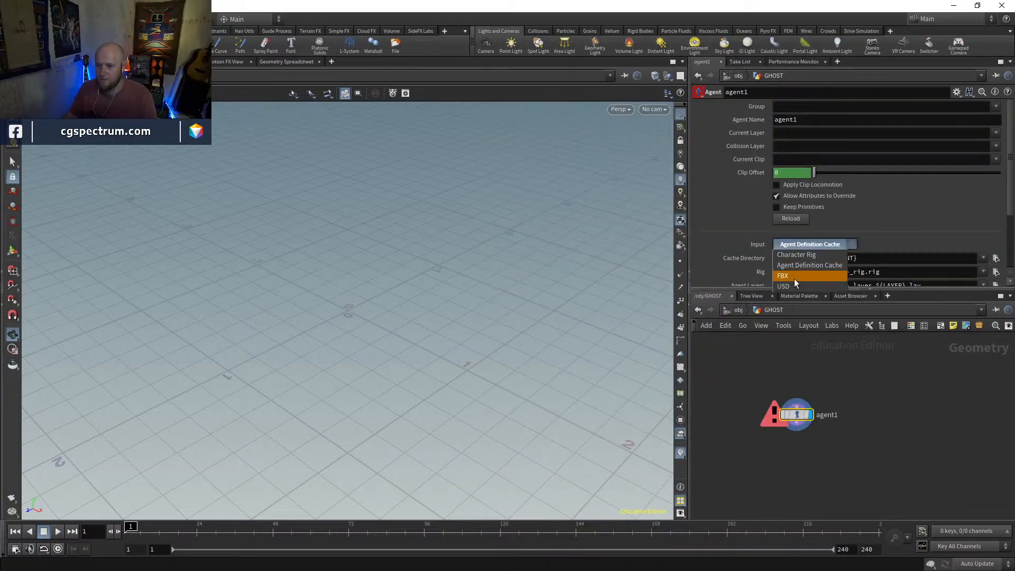
{"action": "left_click", "coordinate": [795, 275]}
{"action": "left_click", "coordinate": [997, 258]}
{"action": "left_click", "coordinate": [771, 202]}
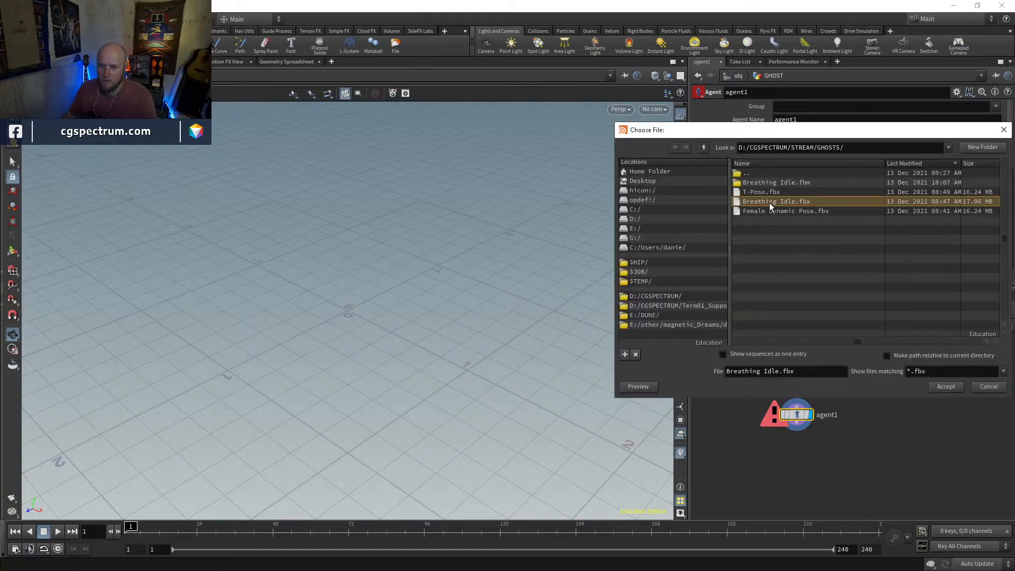
{"action": "left_click", "coordinate": [946, 387]}
{"action": "key", "text": "g"}
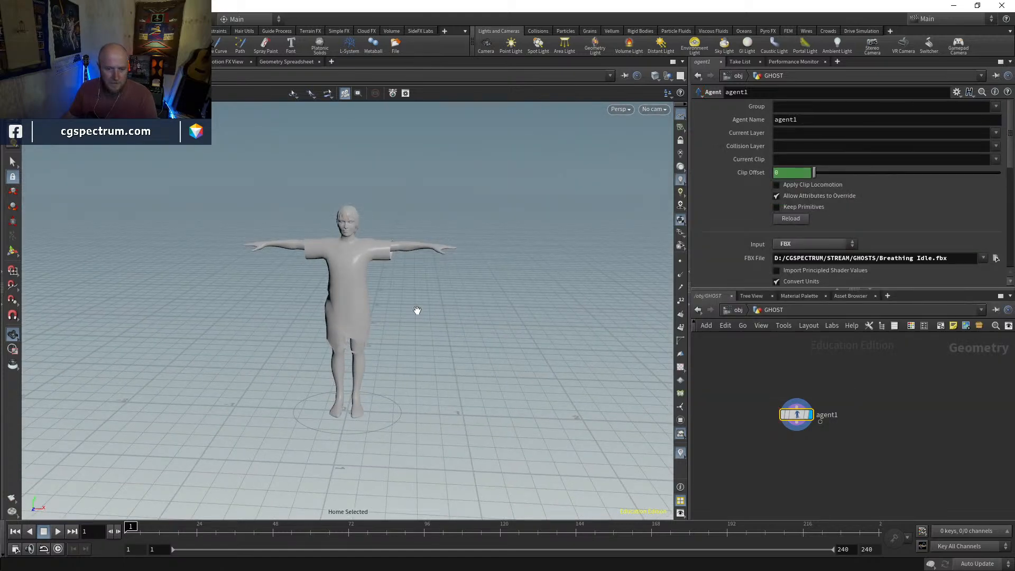
Add an Unpack node, connect it to the Agent's output, and align it beneath the Agent node
{"action": "key", "text": "Tab"}
{"action": "type", "text": "unp"}
{"action": "key", "text": "Return"}
{"action": "left_click", "coordinate": [837, 463]}
{"action": "left_click_drag", "start_coordinate": [836, 463], "coordinate": [821, 466]}
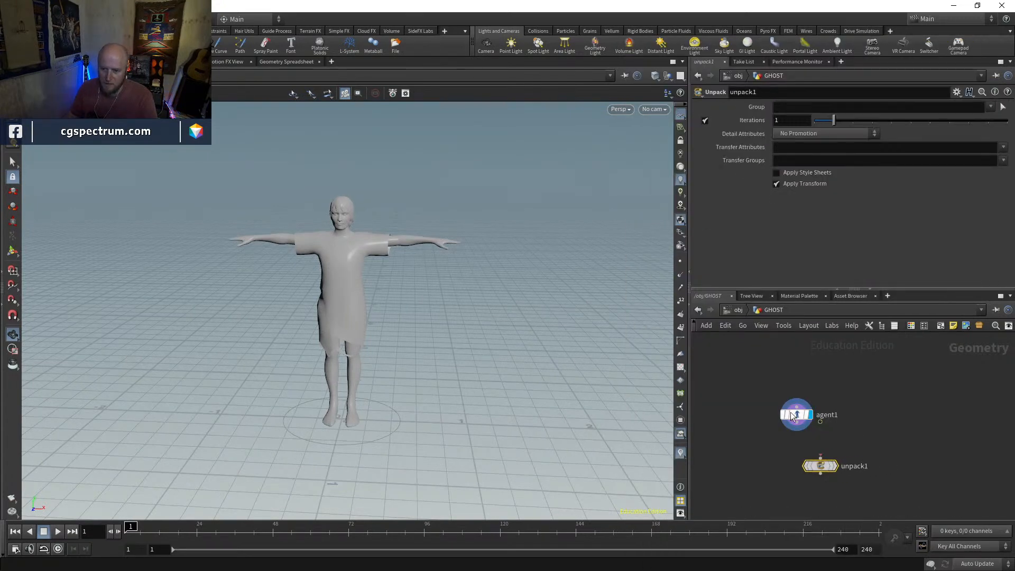
{"action": "left_click", "coordinate": [773, 422]}
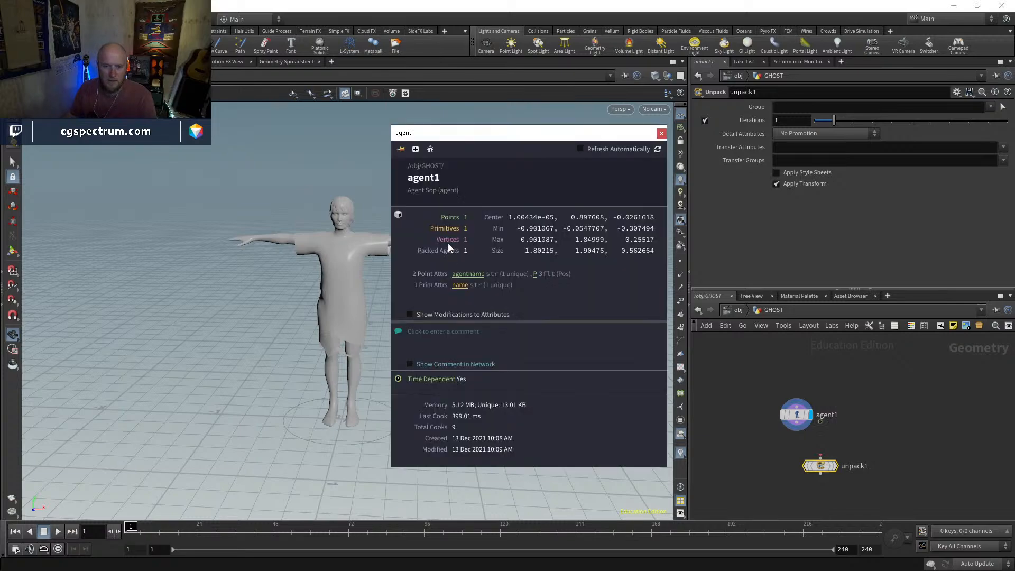
{"action": "left_click", "coordinate": [821, 457]}
{"action": "left_click", "coordinate": [797, 423]}
{"action": "left_click", "coordinate": [835, 467]}
{"action": "left_click_drag", "start_coordinate": [822, 470], "coordinate": [799, 464]}
Add a Convert node after the Unpack node and display the converted polygons
{"action": "key", "text": "Tab"}
{"action": "type", "text": "conve"}
{"action": "key", "text": "Return"}
{"action": "left_click", "coordinate": [797, 491]}
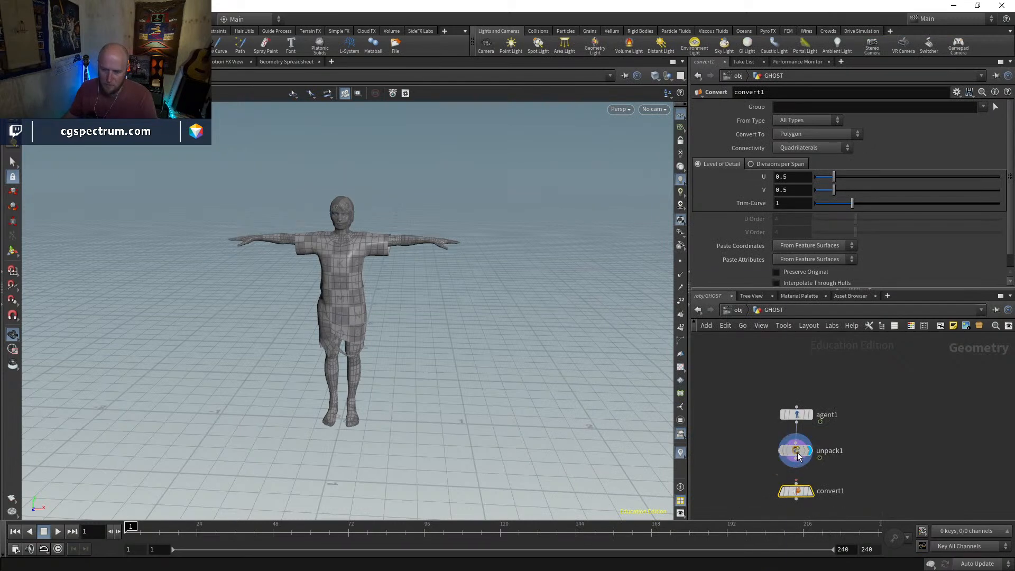
{"action": "left_click", "coordinate": [773, 457]}
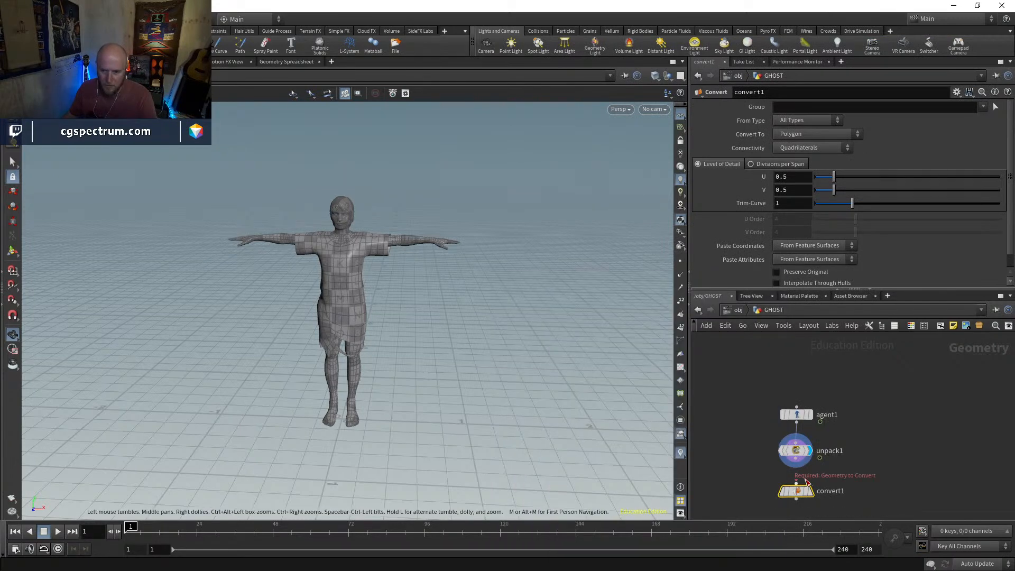
{"action": "mouse_move", "coordinate": [812, 494]}
{"action": "left_click", "coordinate": [770, 491]}
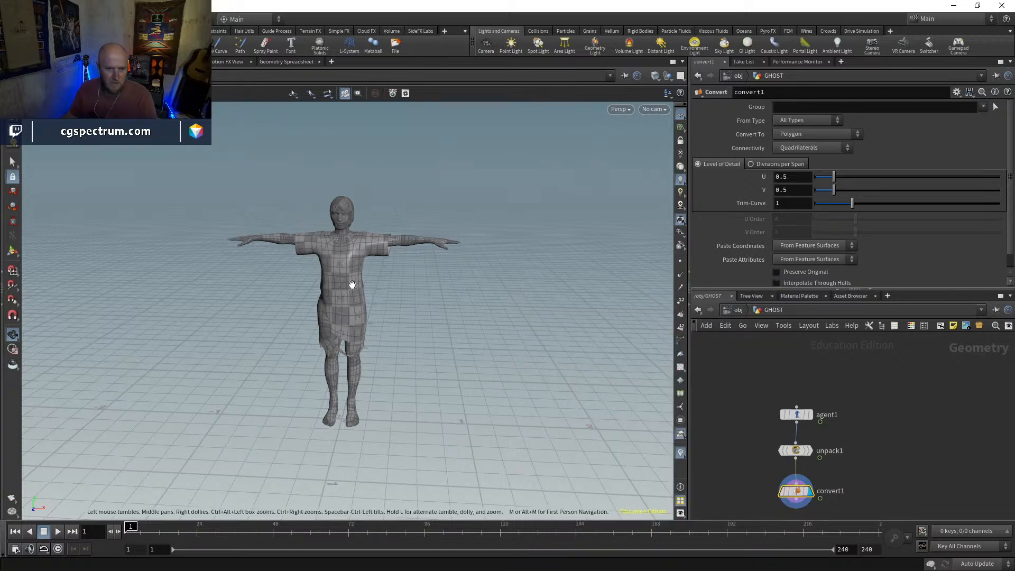
Switch viewport selection to primitives and move the timeline to frame 9
{"action": "left_click", "coordinate": [12, 161]}
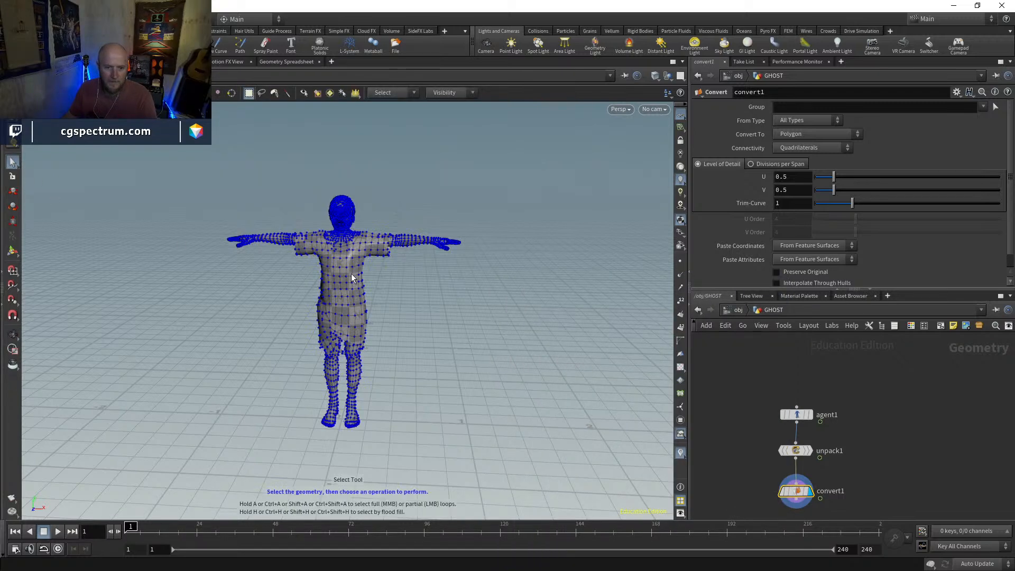
{"action": "left_click", "coordinate": [203, 92]}
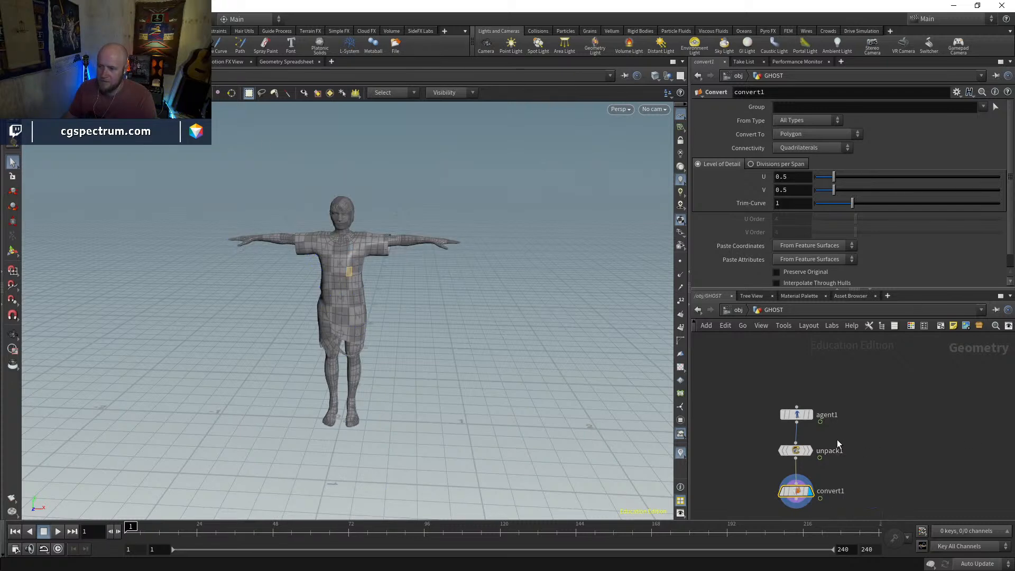
{"action": "middle_click_drag", "start_coordinate": [846, 475], "coordinate": [833, 372]}
{"action": "left_click", "coordinate": [779, 448]}
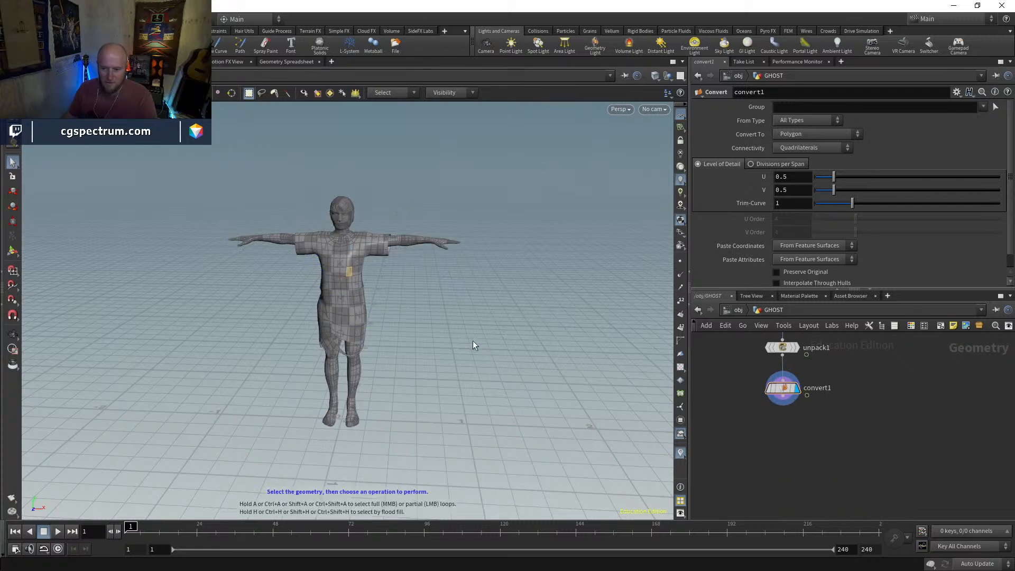
{"action": "scroll", "coordinate": [501, 321], "scroll_direction": "up", "scroll_amount": 5}
{"action": "left_click_drag", "start_coordinate": [167, 525], "coordinate": [149, 497]}
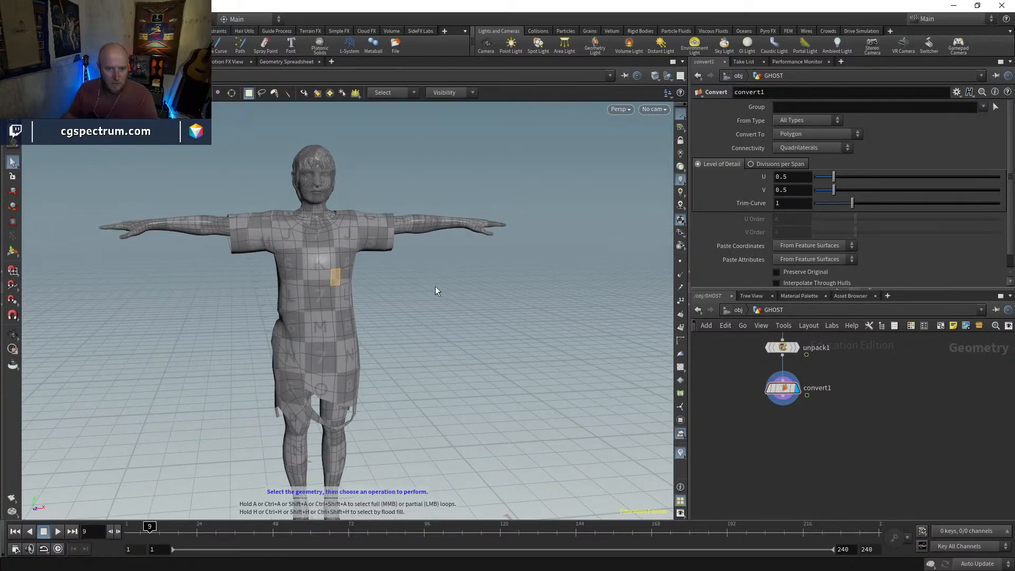
Select the character's hair primitives 2221-3886 and delete them with a Blast node
{"action": "double_click", "coordinate": [286, 267]}
{"action": "key", "text": "Escape"}
{"action": "left_click_drag", "start_coordinate": [366, 336], "coordinate": [333, 415]}
{"action": "key", "text": "s"}
{"action": "double_click", "coordinate": [368, 190]}
{"action": "mouse_move", "coordinate": [377, 186]}
{"action": "left_mouse_down", "text": "alt"}
{"action": "mouse_move", "coordinate": [279, 224]}
{"action": "mouse_move", "coordinate": [355, 218]}
{"action": "mouse_move", "coordinate": [224, 224]}
{"action": "mouse_move", "coordinate": [447, 224]}
{"action": "mouse_move", "coordinate": [469, 292]}
{"action": "mouse_move", "coordinate": [475, 258]}
{"action": "mouse_move", "coordinate": [386, 340]}
{"action": "mouse_move", "coordinate": [410, 297]}
{"action": "mouse_move", "coordinate": [333, 328]}
{"action": "mouse_move", "coordinate": [317, 313]}
{"action": "mouse_move", "coordinate": [407, 311]}
{"action": "mouse_move", "coordinate": [370, 292]}
{"action": "left_mouse_up", "text": "alt"}
{"action": "key", "text": "Delete"}
Try deleting the dress primitives 1380-1954 and 2151-2212 with a second Blast, inspect the body, and remove that Blast node
{"action": "key", "text": "Escape"}
{"action": "key", "text": "w"}
{"action": "key", "text": "s"}
{"action": "key", "text": "Delete"}
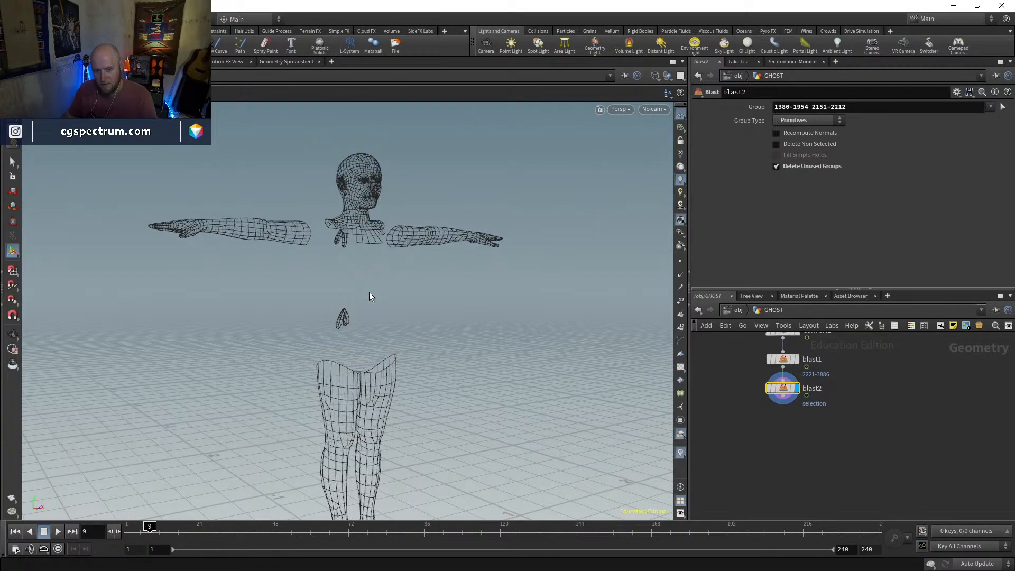
{"action": "key", "text": "Escape"}
{"action": "key", "text": "w"}
{"action": "mouse_move", "coordinate": [390, 296]}
{"action": "left_mouse_down"}
{"action": "mouse_move", "coordinate": [191, 310]}
{"action": "mouse_move", "coordinate": [312, 442]}
{"action": "mouse_move", "coordinate": [444, 322]}
{"action": "mouse_move", "coordinate": [515, 306]}
{"action": "mouse_move", "coordinate": [442, 335]}
{"action": "mouse_move", "coordinate": [313, 326]}
{"action": "mouse_move", "coordinate": [342, 302]}
{"action": "mouse_move", "coordinate": [335, 311]}
{"action": "left_mouse_up"}
{"action": "key", "text": "Escape"}
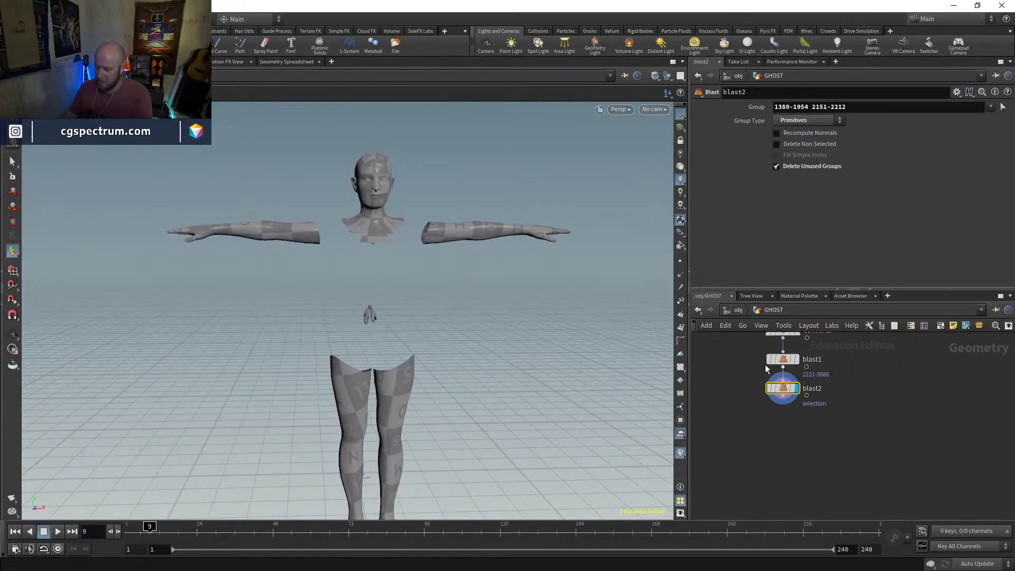
{"action": "key", "text": "Delete"}
{"action": "key", "text": "Tab"}
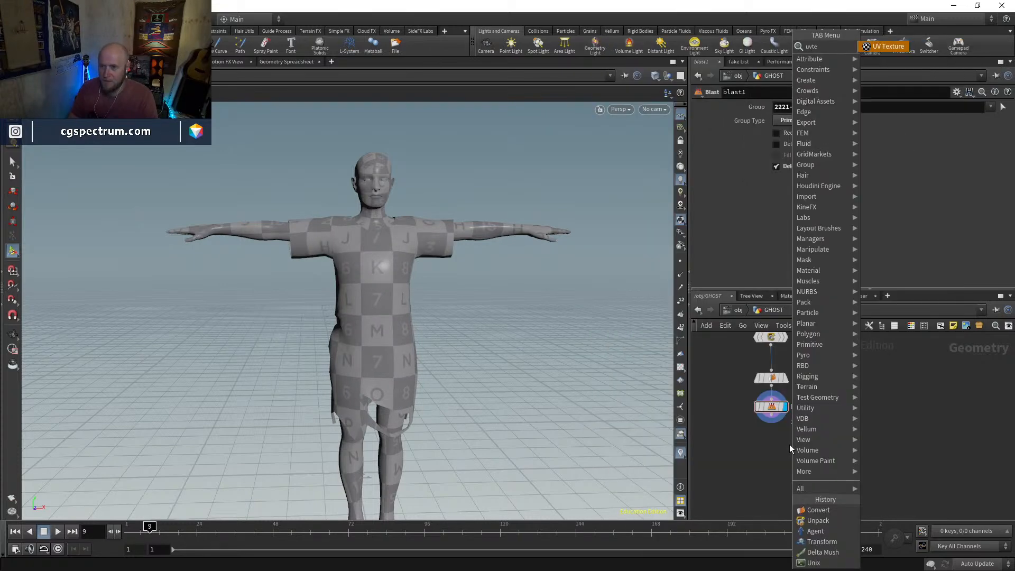
{"action": "key", "text": "Escape"}
{"action": "left_click", "coordinate": [790, 449]}
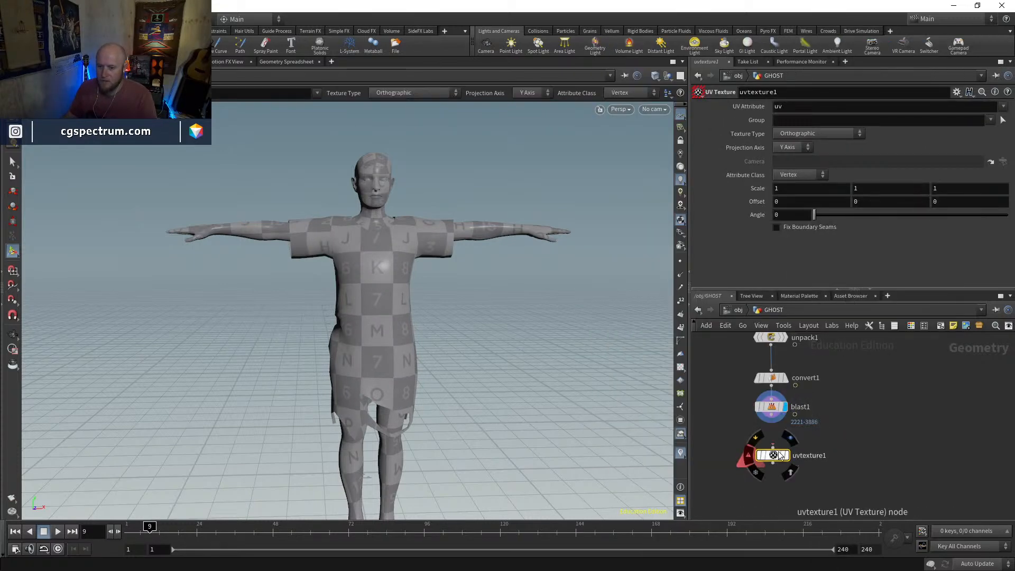
{"action": "key", "text": "Delete"}
Add a UV Quick Shade node, connect it to the hair Blast's output, and display it
{"action": "key", "text": "Tab"}
{"action": "type", "text": "uvwq"}
{"action": "key", "text": "BackSpace"}
{"action": "key", "text": "BackSpace"}
{"action": "type", "text": "q"}
{"action": "key", "text": "Return"}
{"action": "left_click", "coordinate": [753, 449]}
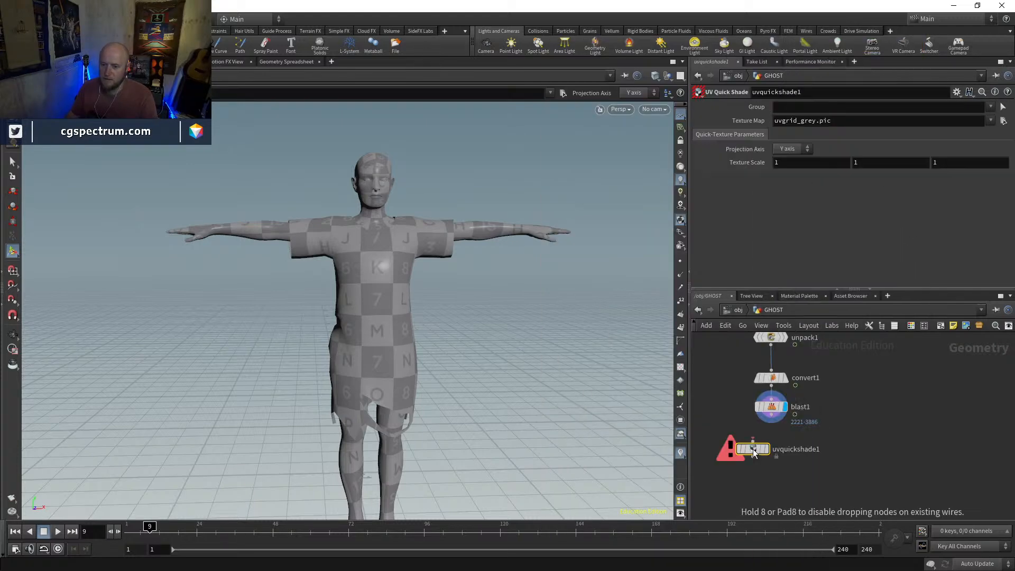
{"action": "left_click", "coordinate": [754, 440]}
{"action": "left_click", "coordinate": [771, 415]}
{"action": "left_click", "coordinate": [767, 449]}
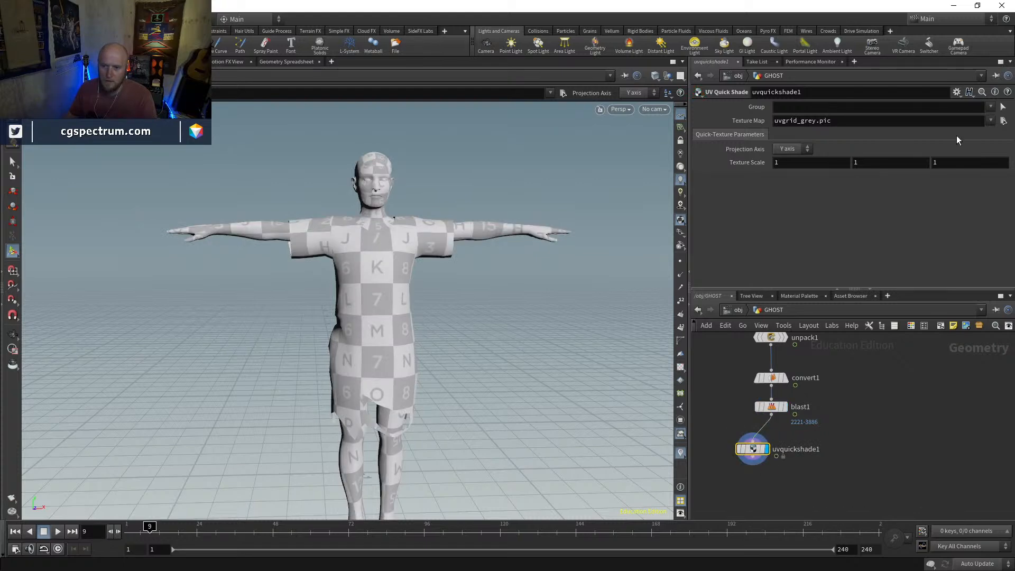
Set the UV Quick Shade texture map to Jill_HiMidRes_diffuse.png from the Breathing Idle.fbm folder
{"action": "left_click", "coordinate": [1003, 121]}
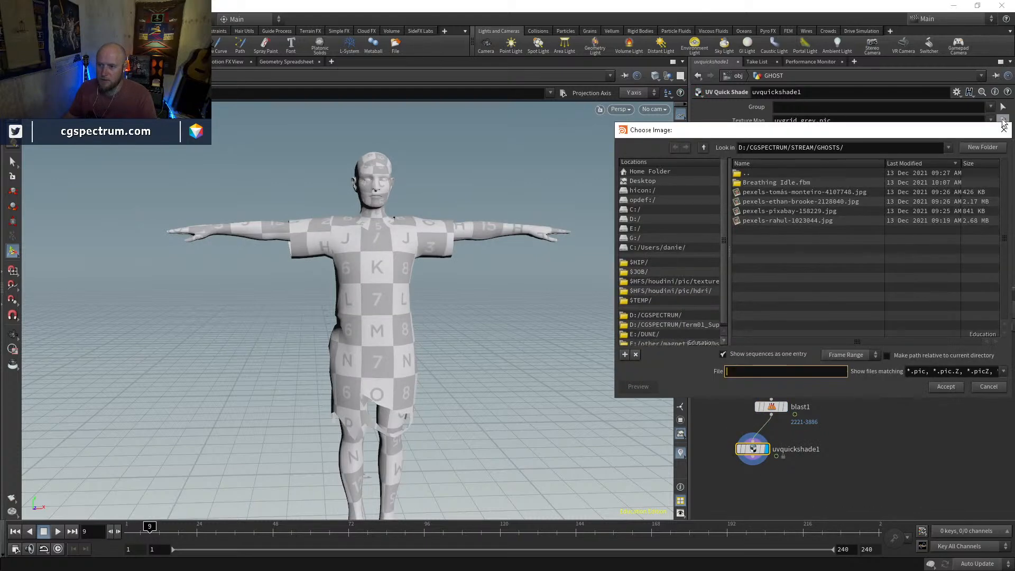
{"action": "double_click", "coordinate": [777, 182]}
{"action": "left_click", "coordinate": [780, 202]}
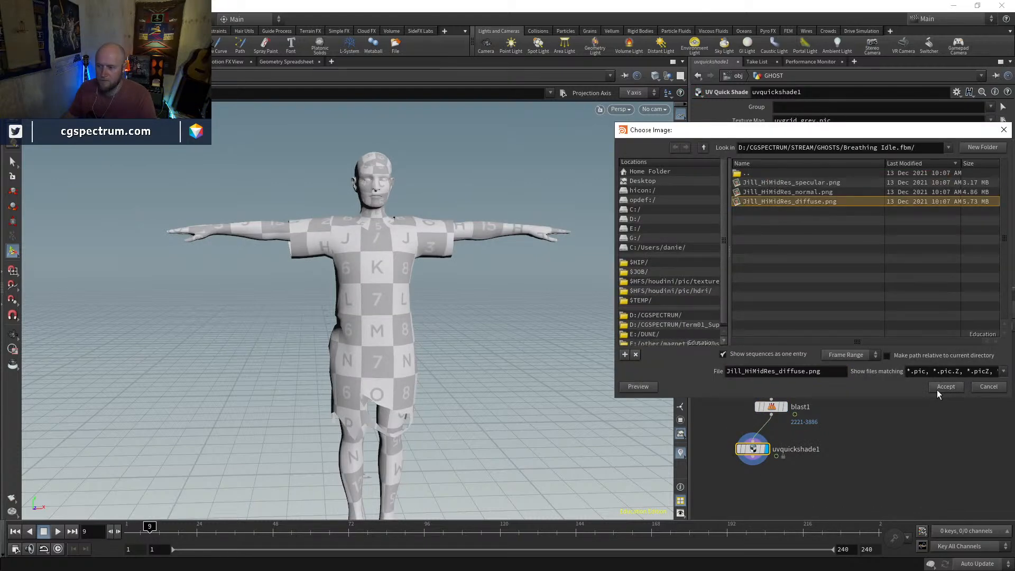
{"action": "left_click", "coordinate": [947, 386]}
{"action": "left_click", "coordinate": [834, 442]}
{"action": "left_click_drag", "start_coordinate": [492, 278], "coordinate": [574, 343], "text": "alt"}
Preview Jill_HiMidRes_diffuse.png at full size and examine how the dress and skin areas are laid out
{"action": "left_click", "coordinate": [1003, 121]}
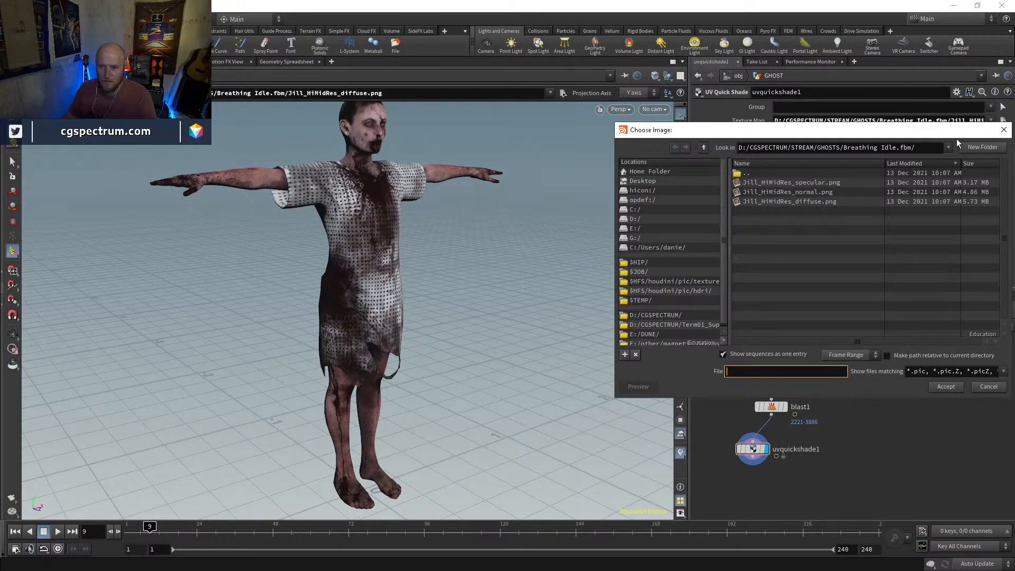
{"action": "left_click", "coordinate": [809, 202]}
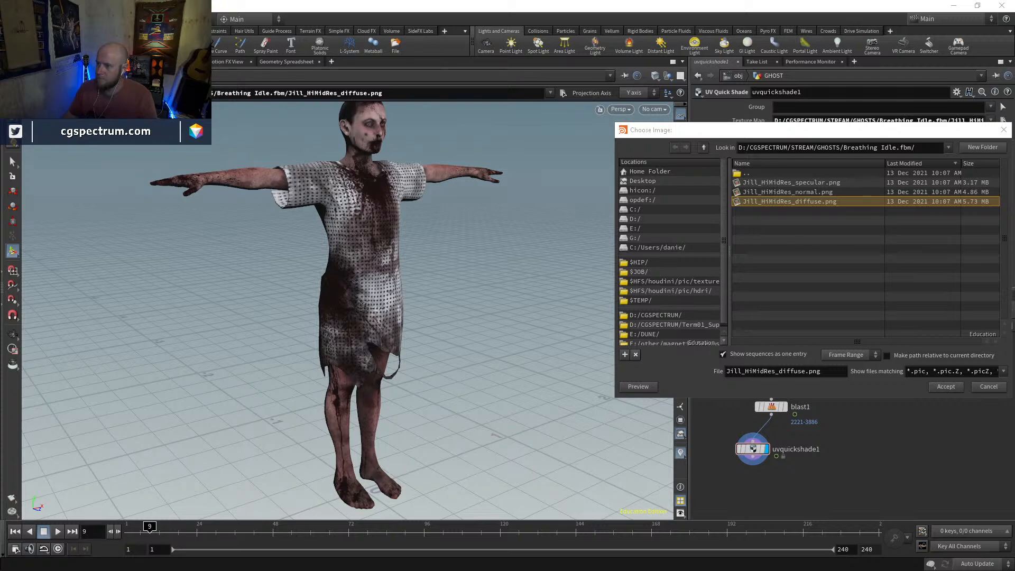
{"action": "left_click", "coordinate": [639, 387]}
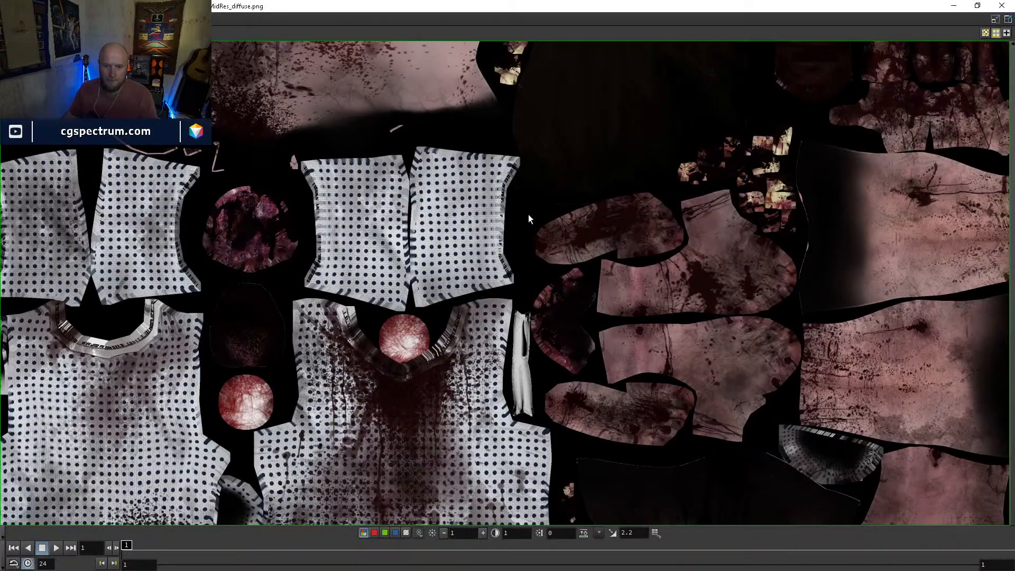
{"action": "scroll", "coordinate": [522, 238], "scroll_direction": "down", "scroll_amount": 1}
{"action": "scroll", "coordinate": [513, 394], "scroll_direction": "up", "scroll_amount": 3}
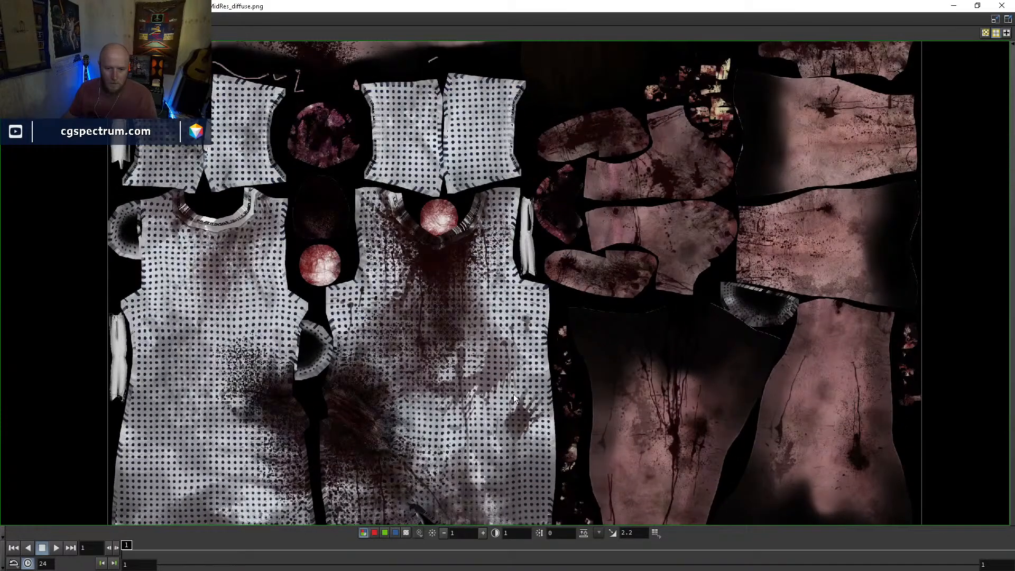
{"action": "scroll", "coordinate": [416, 436], "scroll_direction": "down", "scroll_amount": 1}
{"action": "scroll", "coordinate": [414, 436], "scroll_direction": "down", "scroll_amount": 3}
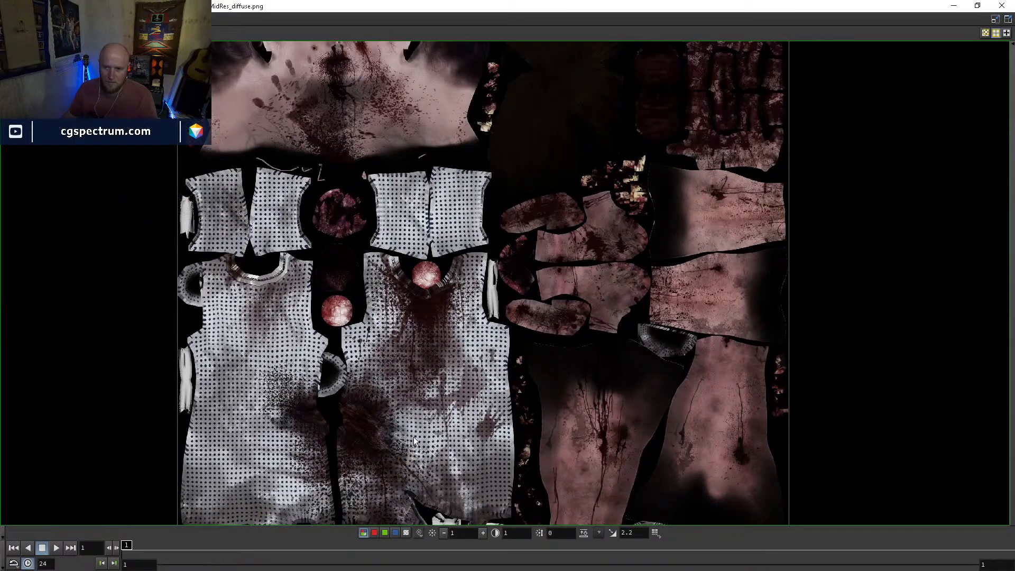
{"action": "scroll", "coordinate": [436, 402], "scroll_direction": "down", "scroll_amount": 2}
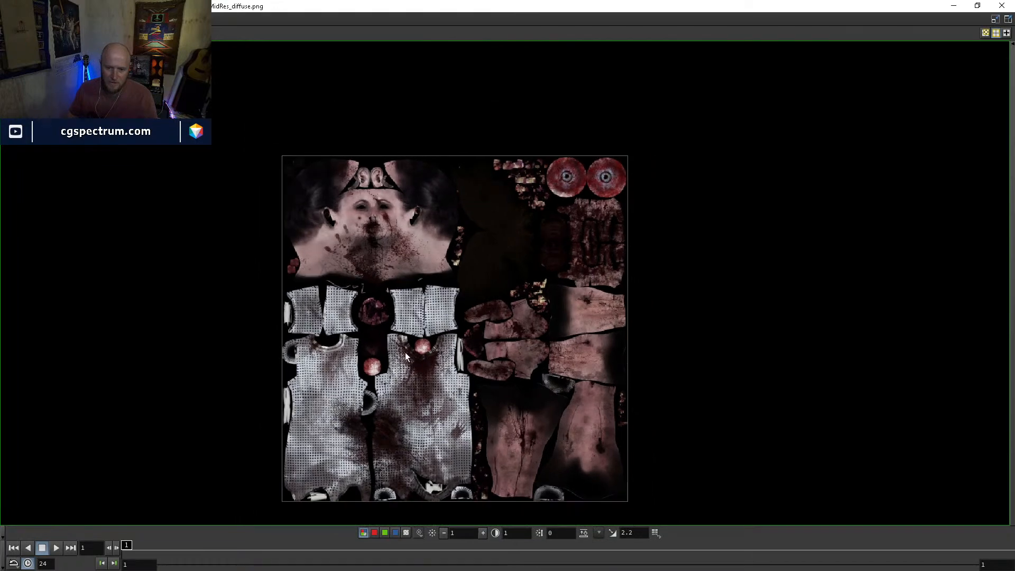
{"action": "scroll", "coordinate": [399, 448], "scroll_direction": "up", "scroll_amount": 3}
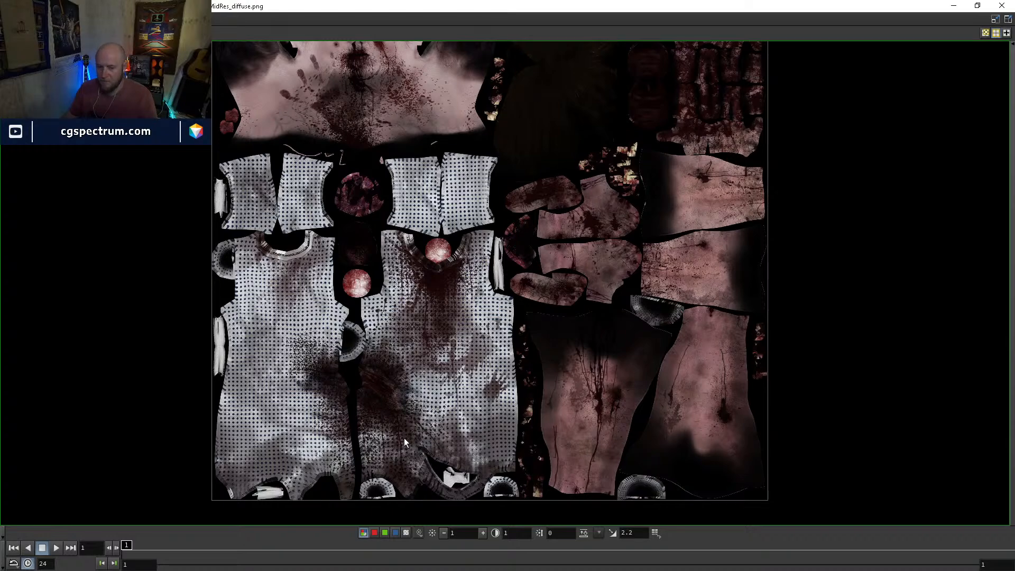
{"action": "scroll", "coordinate": [405, 441], "scroll_direction": "up", "scroll_amount": 2}
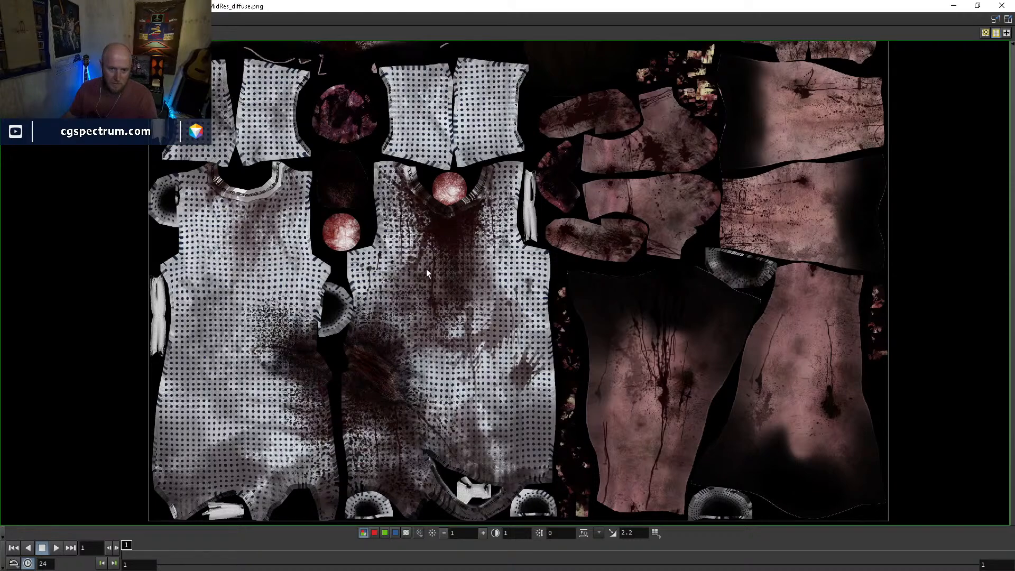
Close the texture preview, dismiss the image chooser unchanged, and examine the textured character from the front
{"action": "scroll", "coordinate": [437, 271], "scroll_direction": "down", "scroll_amount": 3}
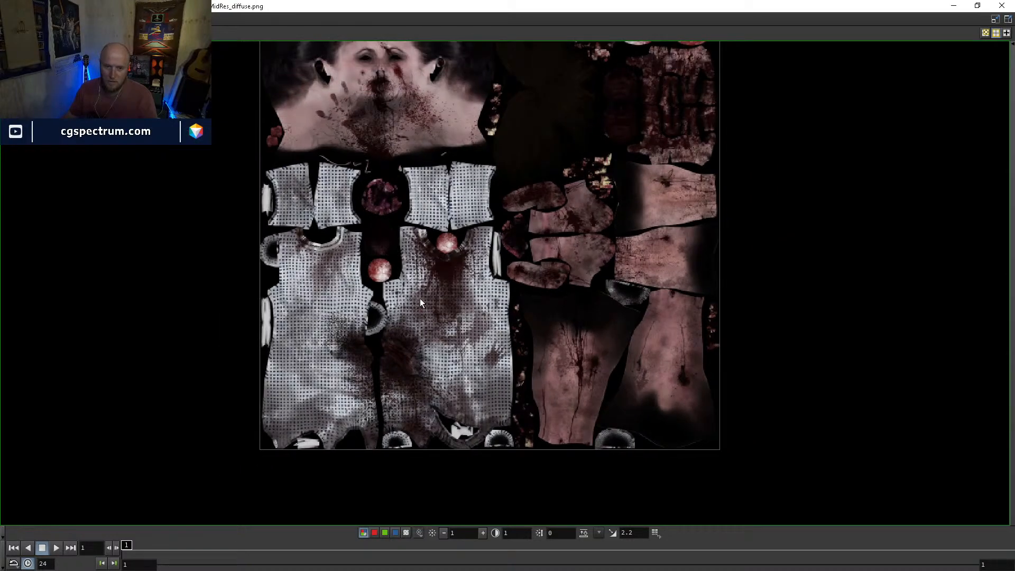
{"action": "left_click", "coordinate": [1007, 6]}
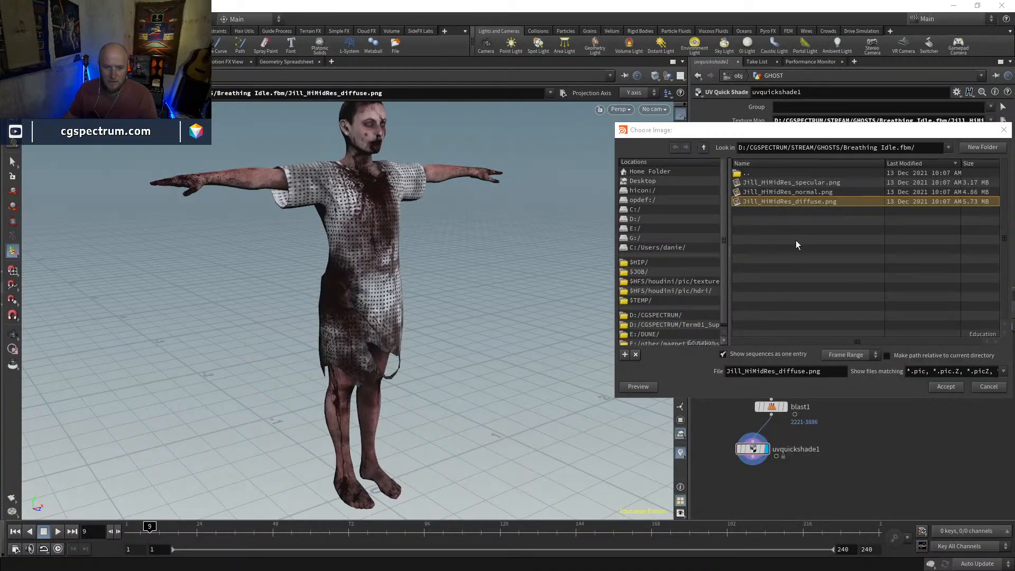
{"action": "left_click", "coordinate": [988, 387]}
{"action": "left_click_drag", "start_coordinate": [423, 252], "coordinate": [365, 247], "text": "alt"}
{"action": "right_click_drag", "start_coordinate": [365, 247], "coordinate": [412, 289], "text": "alt"}
Set the Agent node's current clip to mixamo.com and scrub the timeline to check the idle animation
{"action": "middle_click_drag", "start_coordinate": [837, 392], "coordinate": [833, 454]}
{"action": "left_click", "coordinate": [772, 364]}
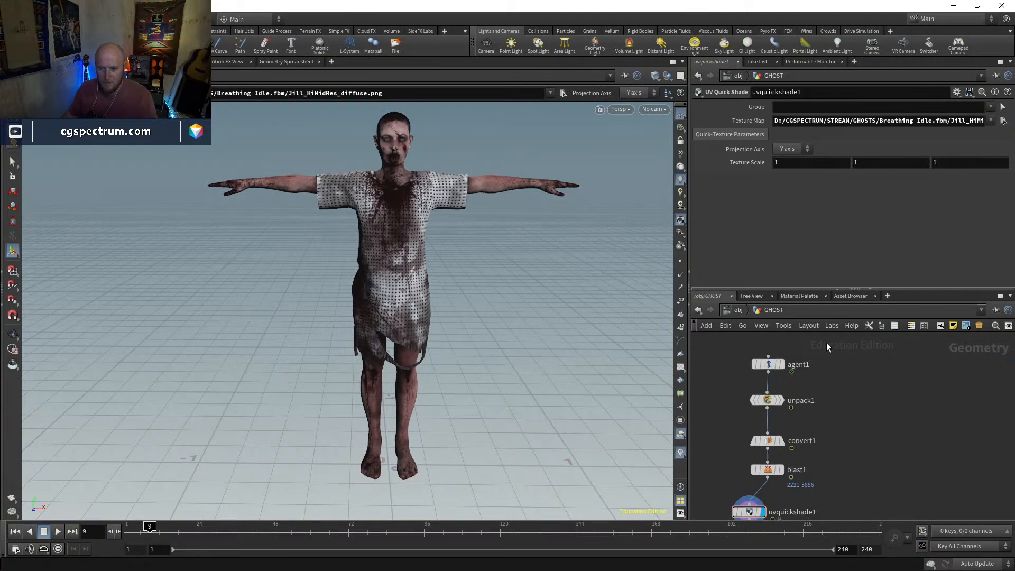
{"action": "left_click", "coordinate": [950, 259]}
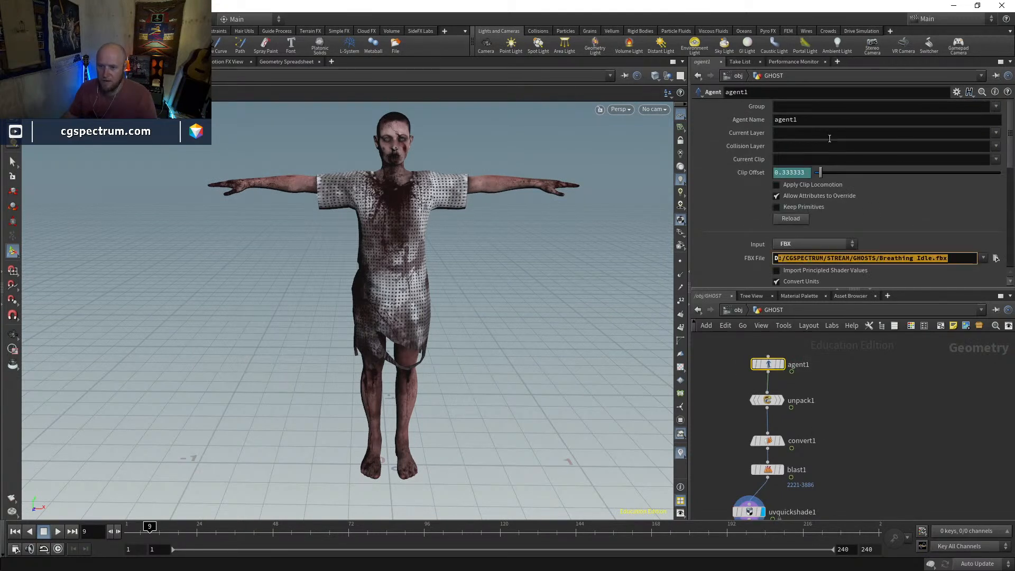
{"action": "left_click", "coordinate": [996, 159]}
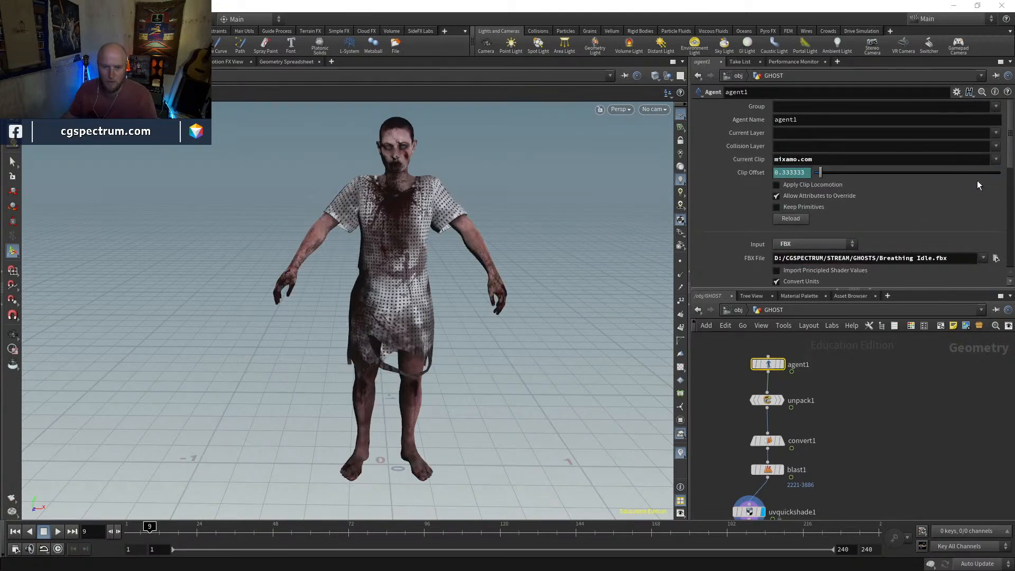
{"action": "left_click_drag", "start_coordinate": [150, 531], "coordinate": [844, 521]}
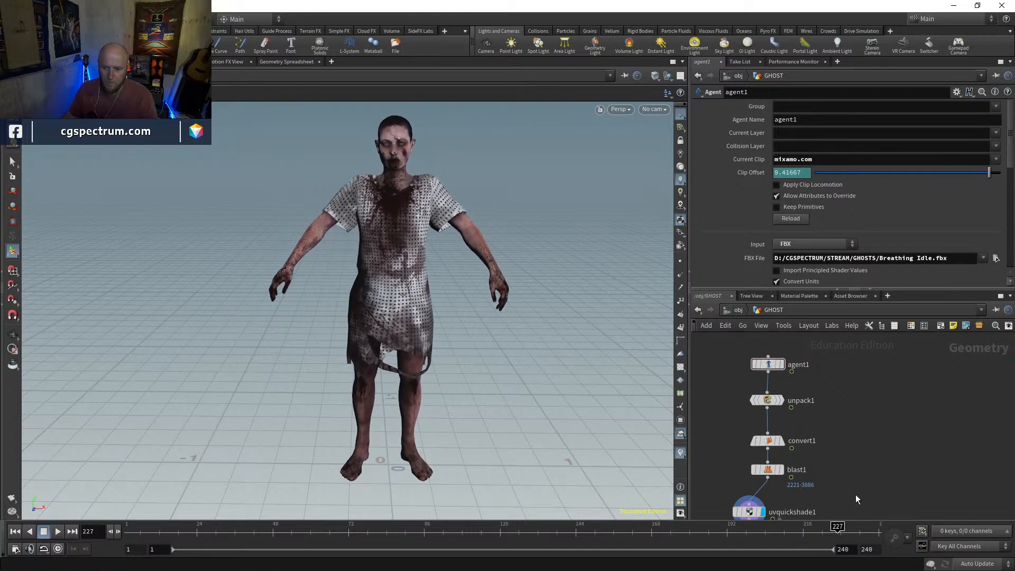
Add a Transform node, connect it to the UV Quick Shade output, and display it
{"action": "middle_click_drag", "start_coordinate": [863, 477], "coordinate": [806, 395]}
{"action": "left_click_drag", "start_coordinate": [699, 431], "coordinate": [718, 426]}
{"action": "left_click", "coordinate": [719, 456]}
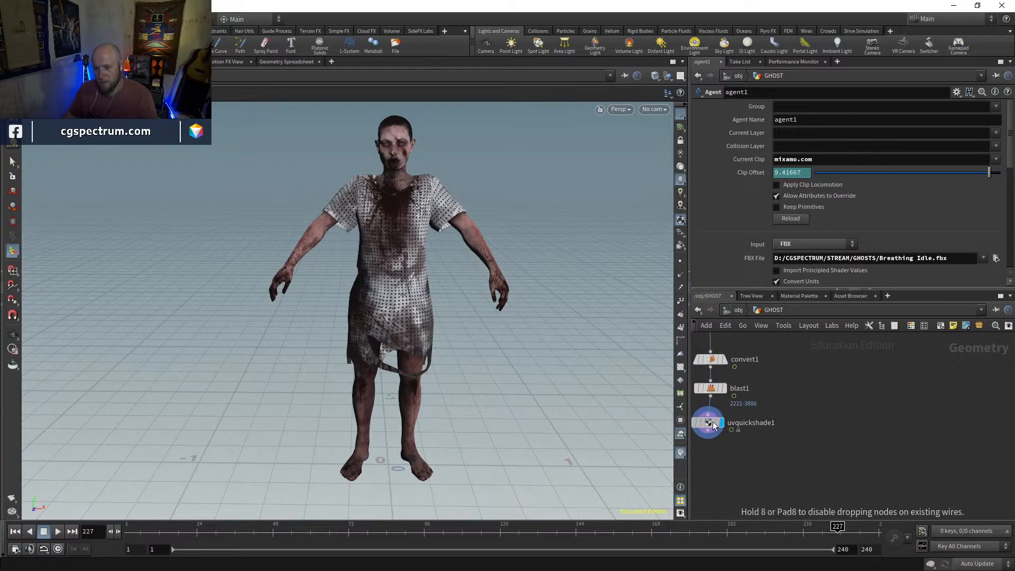
{"action": "key", "text": "Tab"}
{"action": "type", "text": "tran"}
{"action": "key", "text": "Return"}
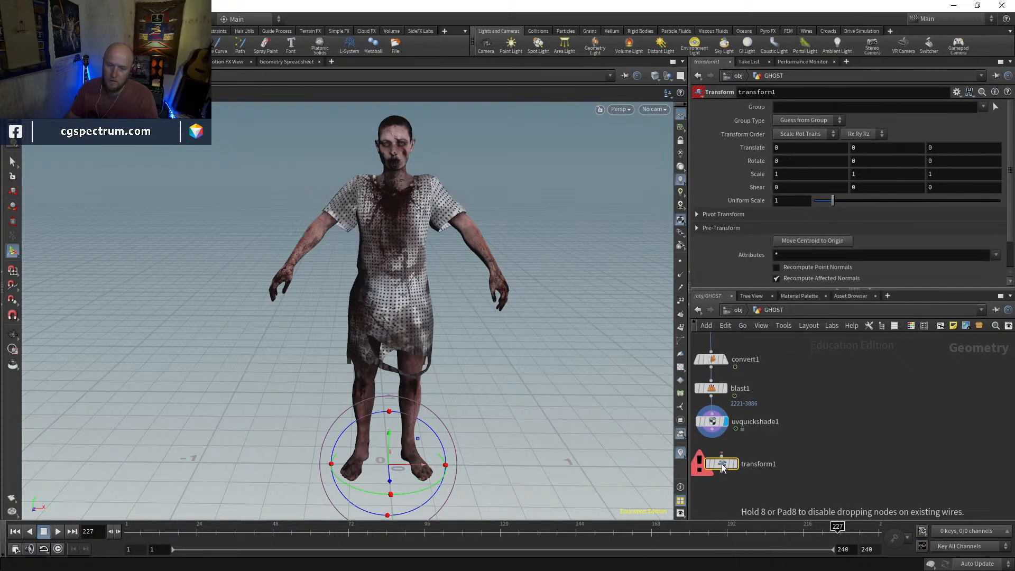
{"action": "left_click", "coordinate": [718, 472]}
{"action": "left_click_drag", "start_coordinate": [716, 462], "coordinate": [713, 429]}
{"action": "left_click", "coordinate": [731, 470]}
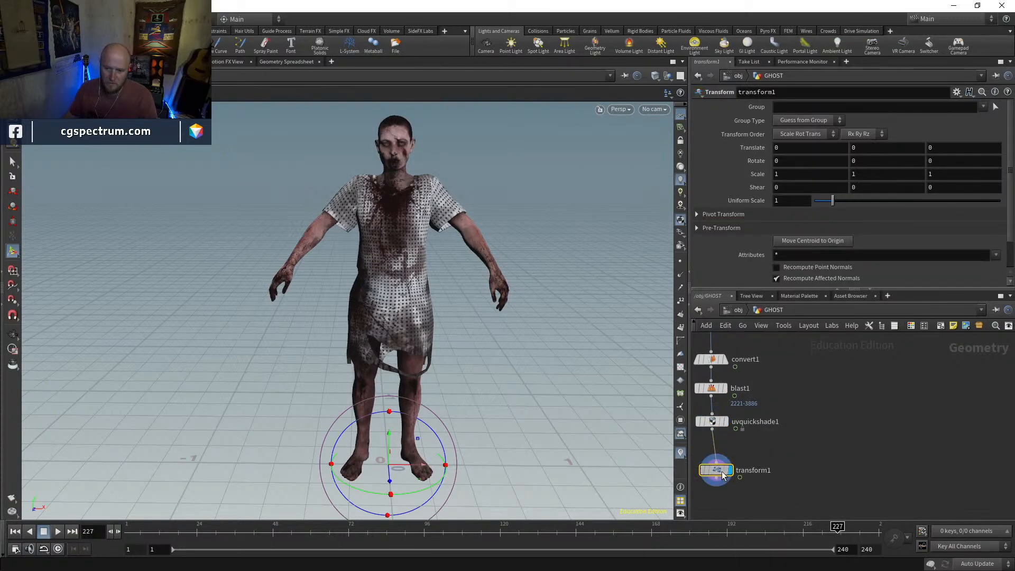
Raise the character about 0.23 units in Y above the ground and return to frame 1
{"action": "left_click_drag", "start_coordinate": [501, 409], "coordinate": [523, 396], "text": "alt"}
{"action": "left_click_drag", "start_coordinate": [390, 443], "coordinate": [391, 401]}
{"action": "right_click_drag", "start_coordinate": [443, 400], "coordinate": [433, 374], "text": "alt"}
{"action": "left_click_drag", "start_coordinate": [429, 424], "coordinate": [393, 411], "text": "alt"}
{"action": "left_click_drag", "start_coordinate": [143, 533], "coordinate": [110, 498]}
Add a second Transform node, connect it to the first Transform's output, and display it
{"action": "key", "text": "Tab"}
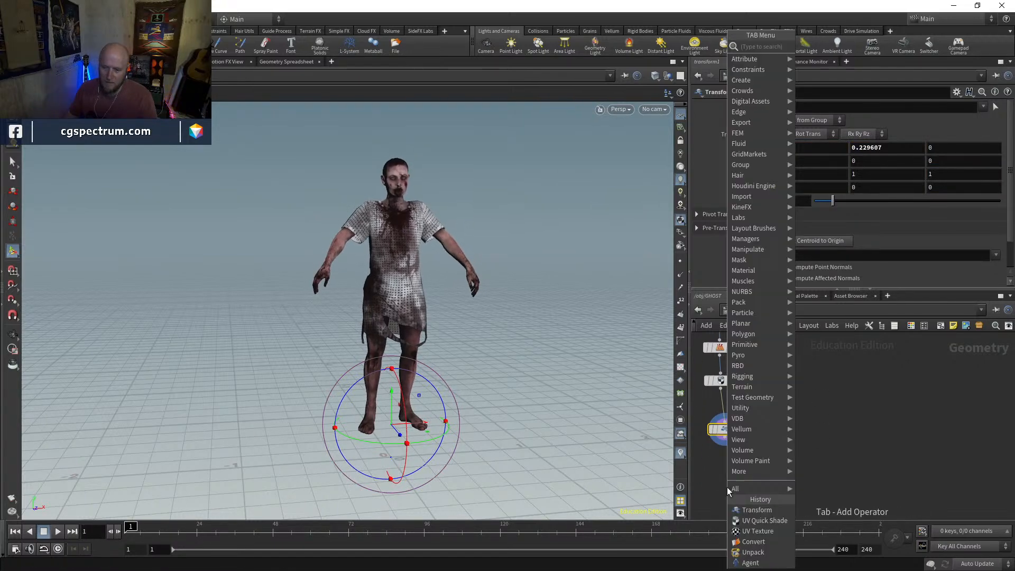
{"action": "type", "text": "trans"}
{"action": "key", "text": "Return"}
{"action": "left_click", "coordinate": [726, 487]}
{"action": "left_click_drag", "start_coordinate": [725, 480], "coordinate": [725, 438]}
{"action": "left_click", "coordinate": [737, 487]}
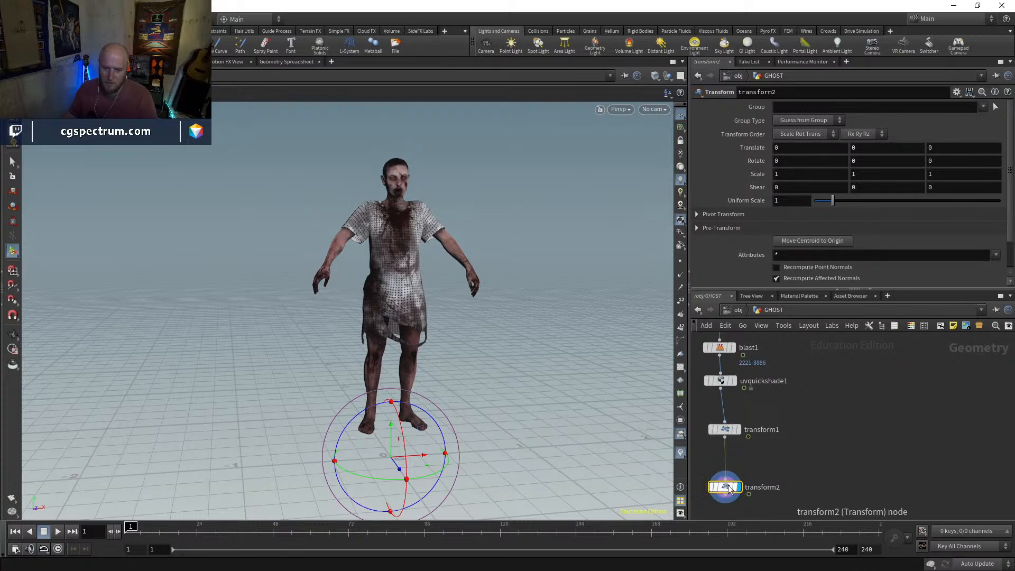
{"action": "left_click", "coordinate": [725, 429]}
{"action": "left_click", "coordinate": [727, 487]}
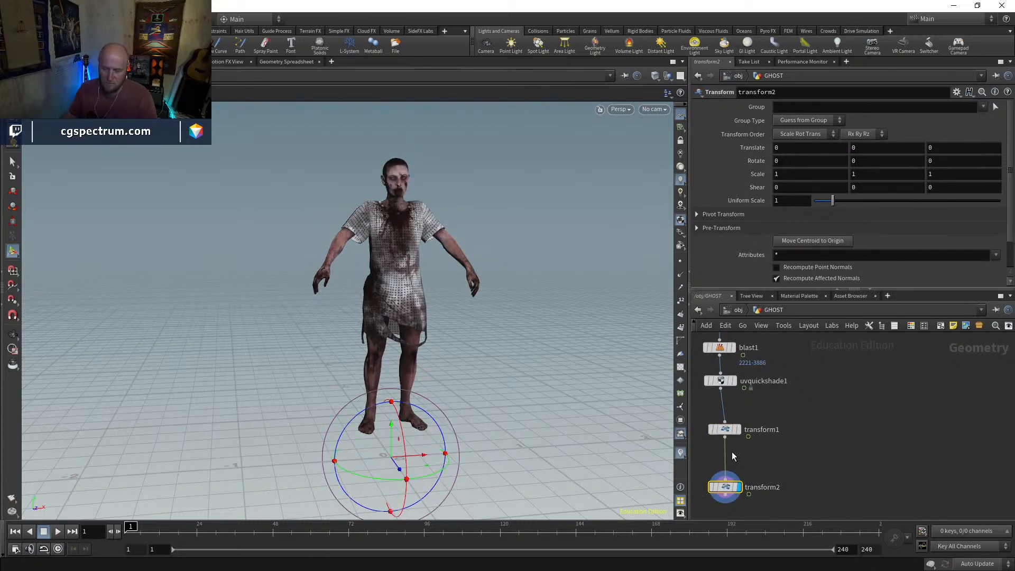
Set the second Transform's Y translation to sin($F), scrub through the motion, and return to the first frame
{"action": "left_click", "coordinate": [867, 136]}
{"action": "left_click", "coordinate": [870, 146]}
{"action": "left_click", "coordinate": [894, 150]}
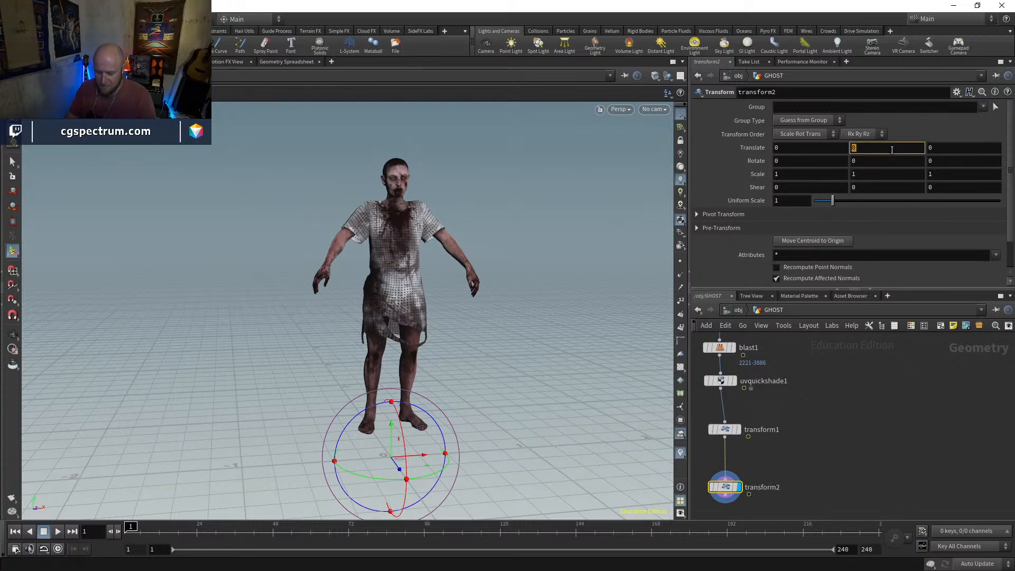
{"action": "type", "text": "sin($F"}
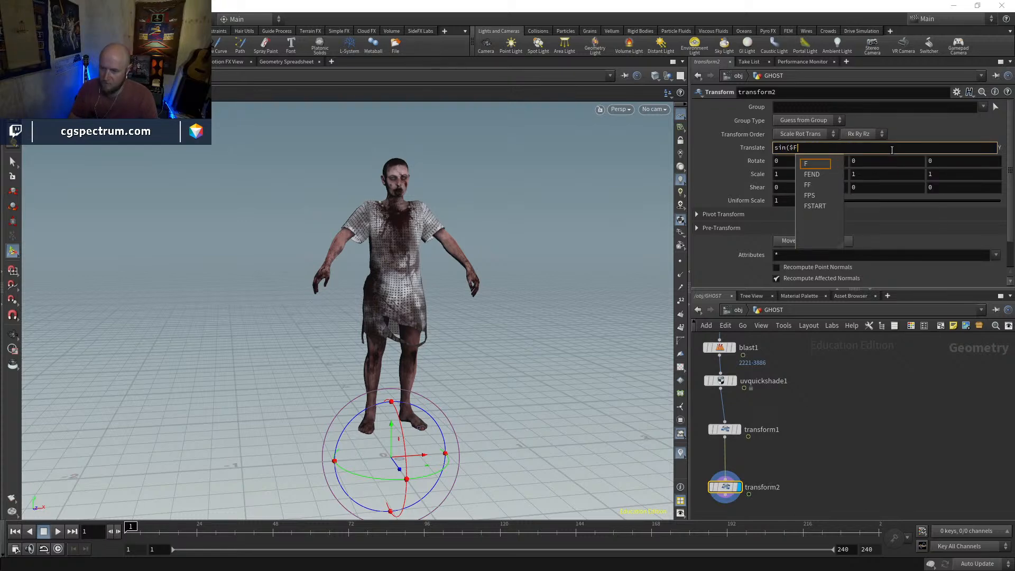
{"action": "type", "text": ")"}
{"action": "key", "text": "Return"}
{"action": "left_click_drag", "start_coordinate": [132, 529], "coordinate": [828, 510]}
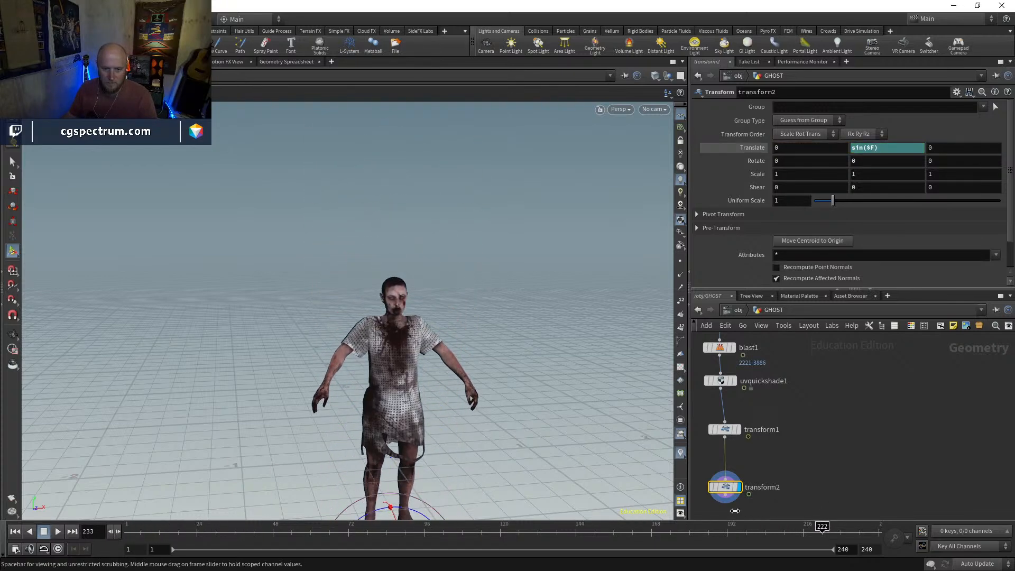
{"action": "key", "text": "ctrl+Up"}
Scale the Y translation expression to sin($F)*0.1 and scrub the timeline to check the bobbing
{"action": "left_click", "coordinate": [887, 148]}
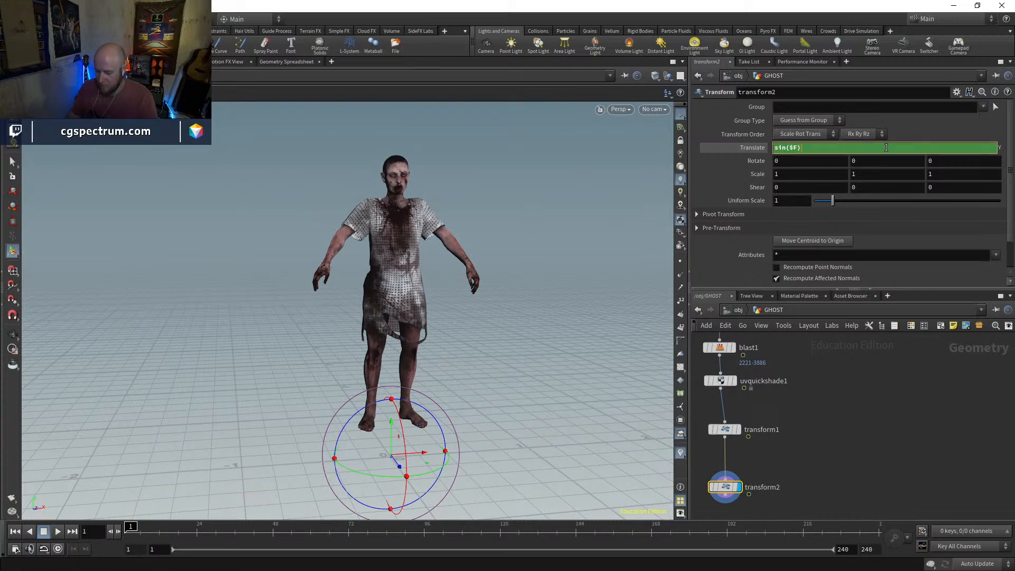
{"action": "type", "text": "*0.1"}
{"action": "key", "text": "Return"}
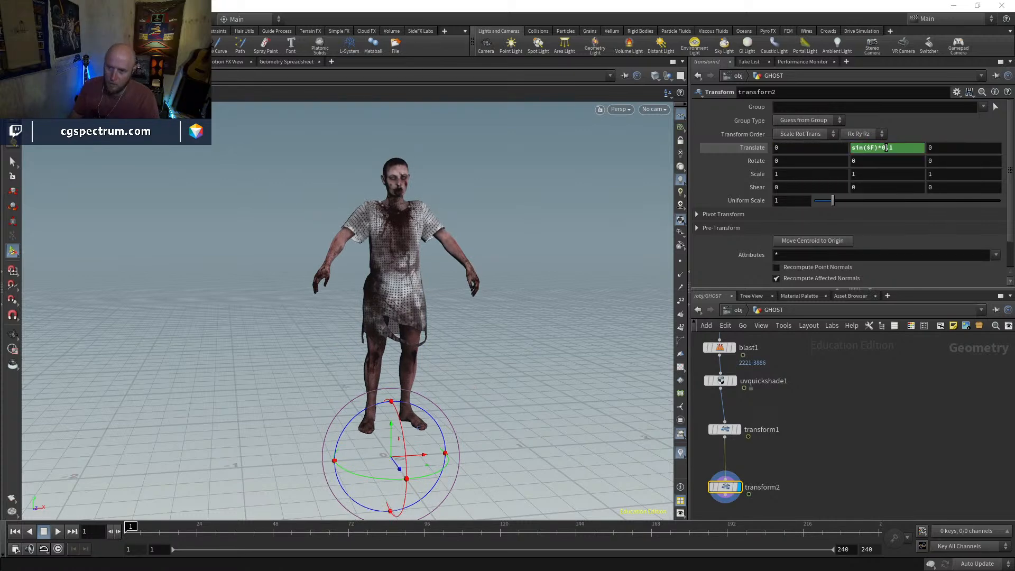
{"action": "left_click_drag", "start_coordinate": [184, 535], "coordinate": [52, 567]}
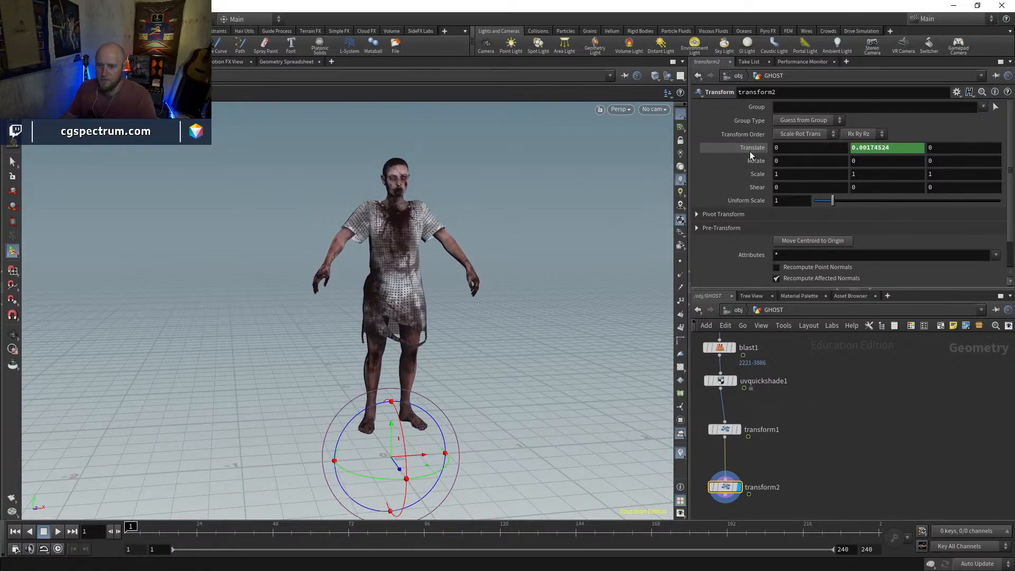
Change the Y translation expression to sin($F*10)*0.1, play the animation in real time, and return to the first frame
{"action": "left_click", "coordinate": [878, 150]}
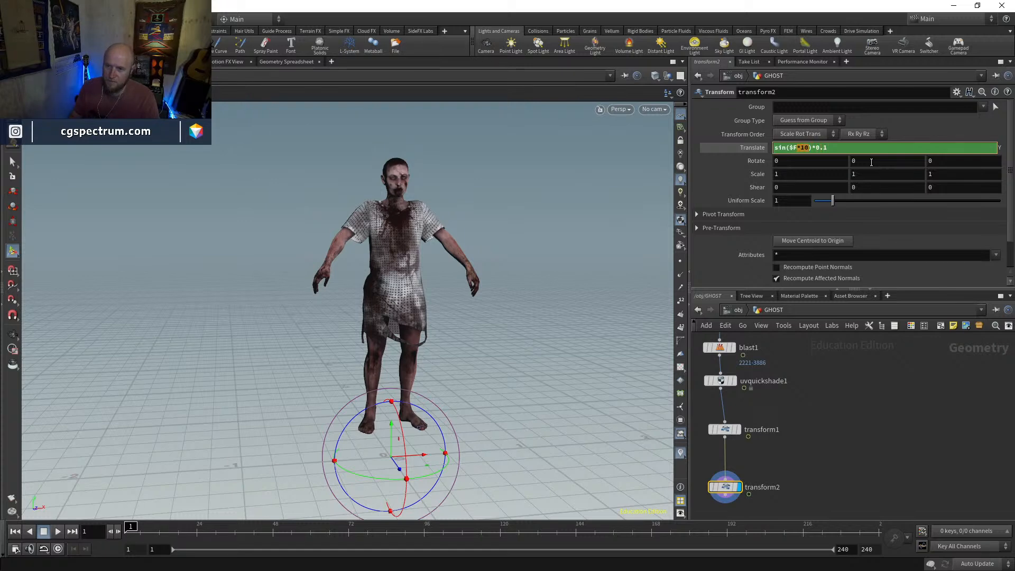
{"action": "key", "text": "Return"}
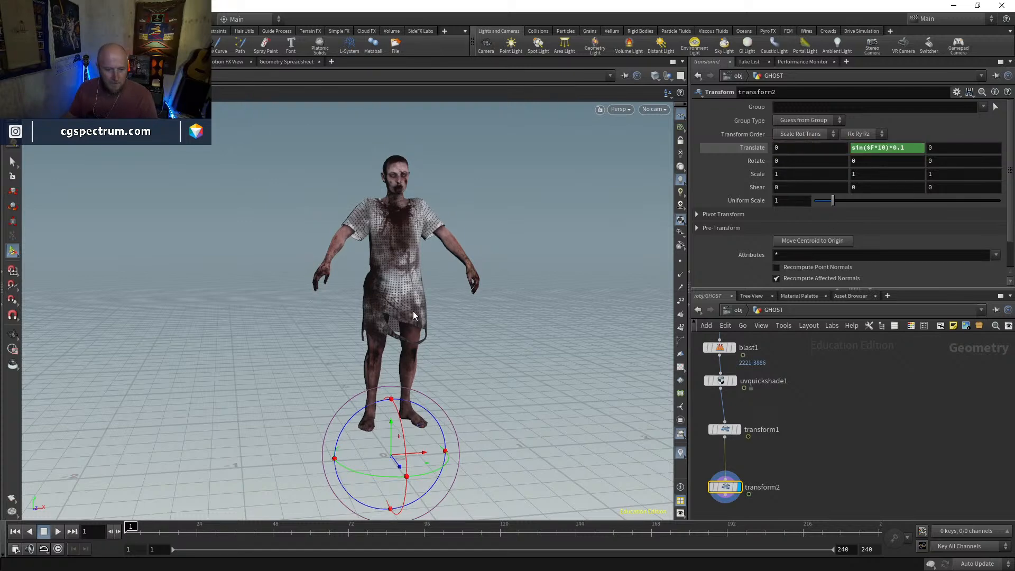
{"action": "mouse_move", "coordinate": [132, 529]}
{"action": "left_mouse_down"}
{"action": "mouse_move", "coordinate": [560, 533]}
{"action": "mouse_move", "coordinate": [716, 556]}
{"action": "mouse_move", "coordinate": [833, 534]}
{"action": "mouse_move", "coordinate": [150, 531]}
{"action": "left_mouse_up"}
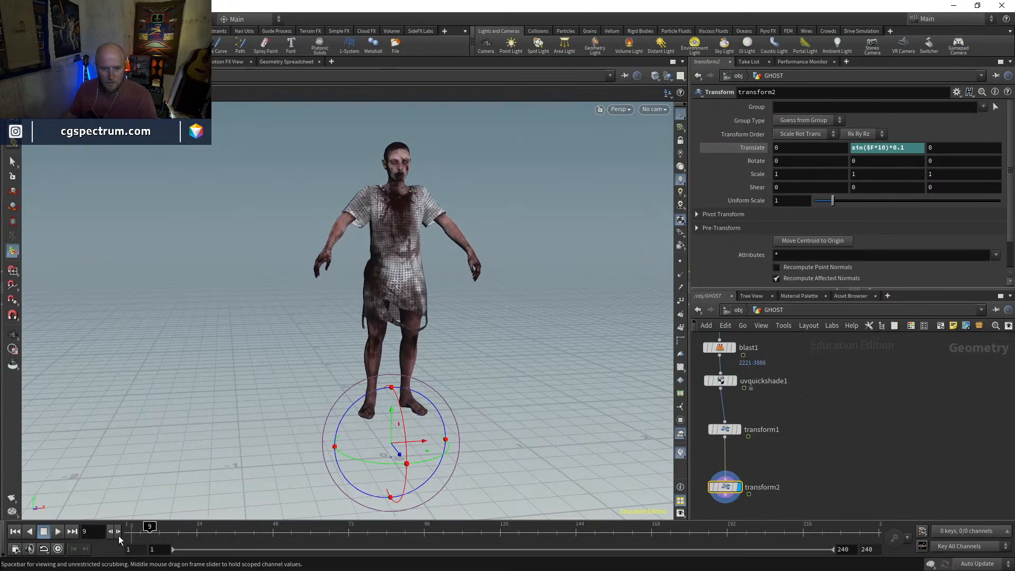
{"action": "left_click", "coordinate": [58, 532]}
{"action": "key", "text": "ctrl+Up"}
Set the Y translation expression to sin($F*4)*0.05, play back the hovering motion, and return to frame 1
{"action": "left_click", "coordinate": [894, 147]}
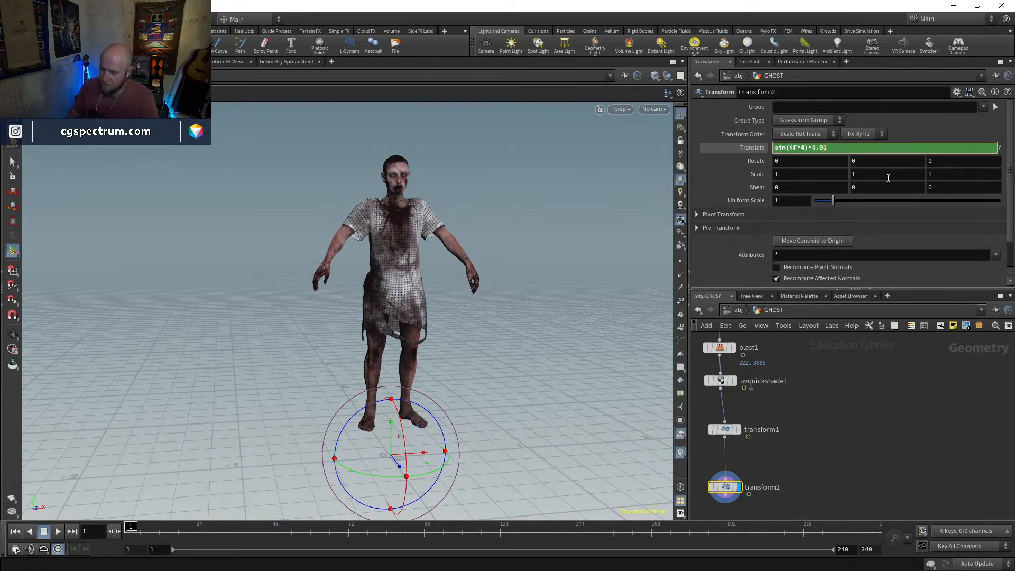
{"action": "key", "text": "BackSpace"}
{"action": "type", "text": "5"}
{"action": "key", "text": "Return"}
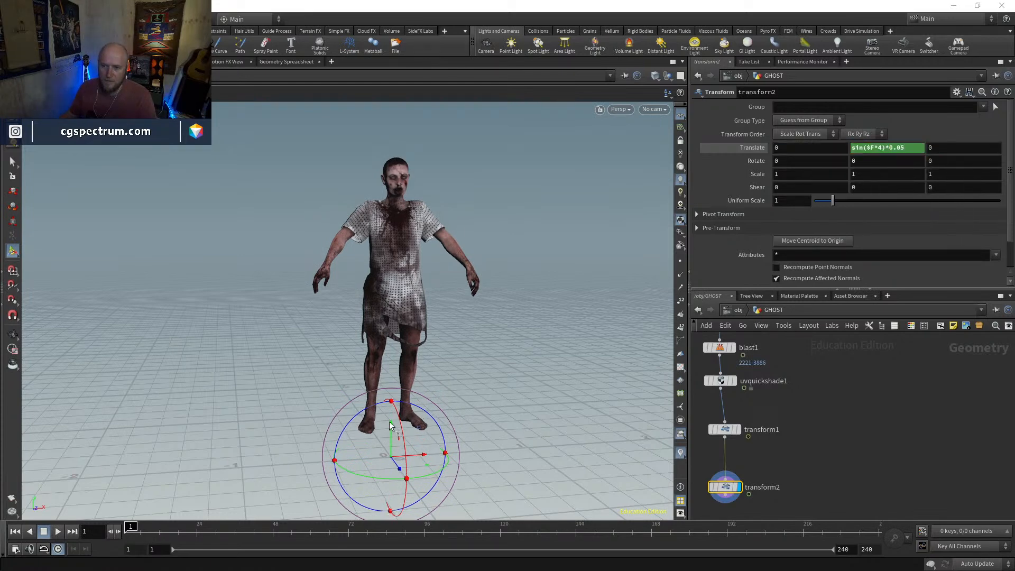
{"action": "left_click", "coordinate": [56, 532]}
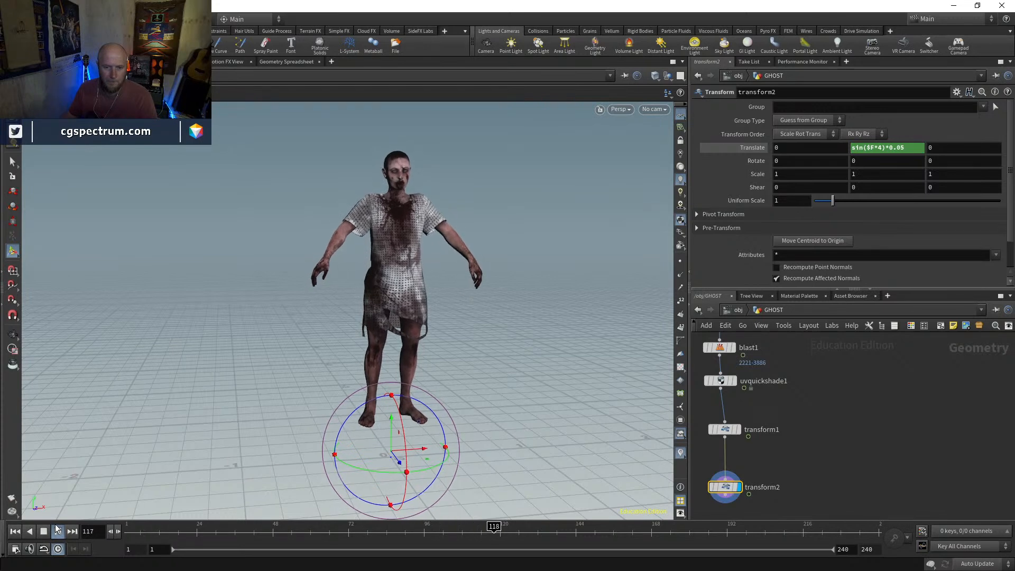
{"action": "key", "text": "Escape"}
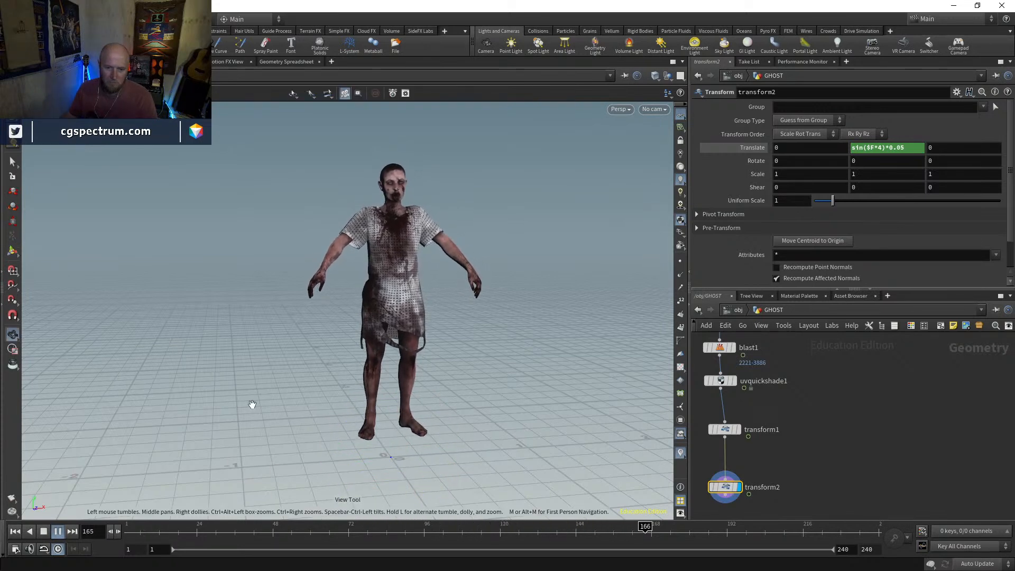
{"action": "left_click_drag", "start_coordinate": [247, 527], "coordinate": [127, 527]}
Add a third Transform node and insert it between the two existing Transform nodes
{"action": "middle_click_drag", "start_coordinate": [742, 496], "coordinate": [753, 450]}
{"action": "left_click_drag", "start_coordinate": [739, 443], "coordinate": [739, 439]}
{"action": "middle_click_drag", "start_coordinate": [739, 439], "coordinate": [733, 476]}
{"action": "left_click_drag", "start_coordinate": [536, 454], "coordinate": [463, 405]}
{"action": "key", "text": "w"}
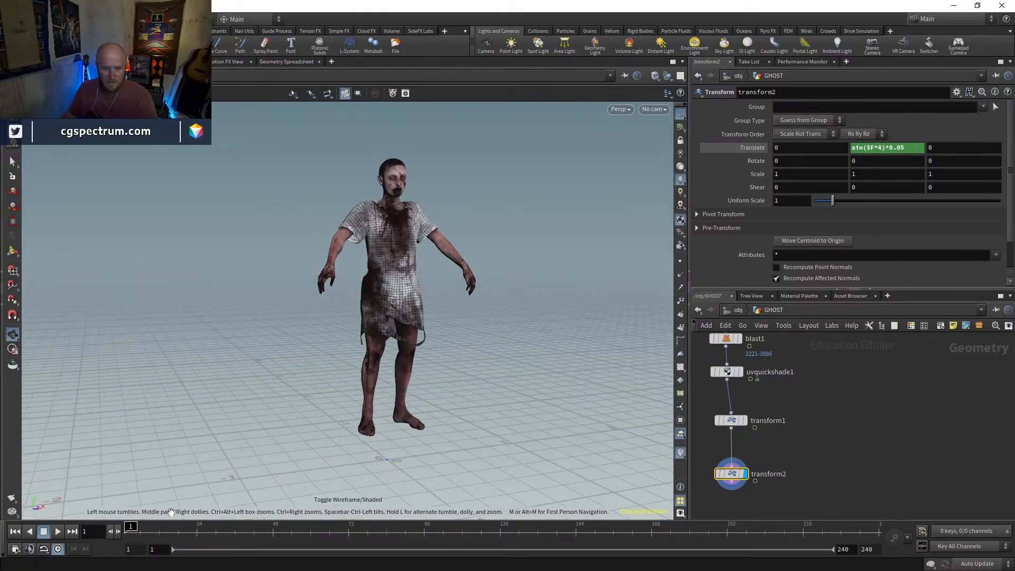
{"action": "middle_click_drag", "start_coordinate": [792, 494], "coordinate": [801, 462]}
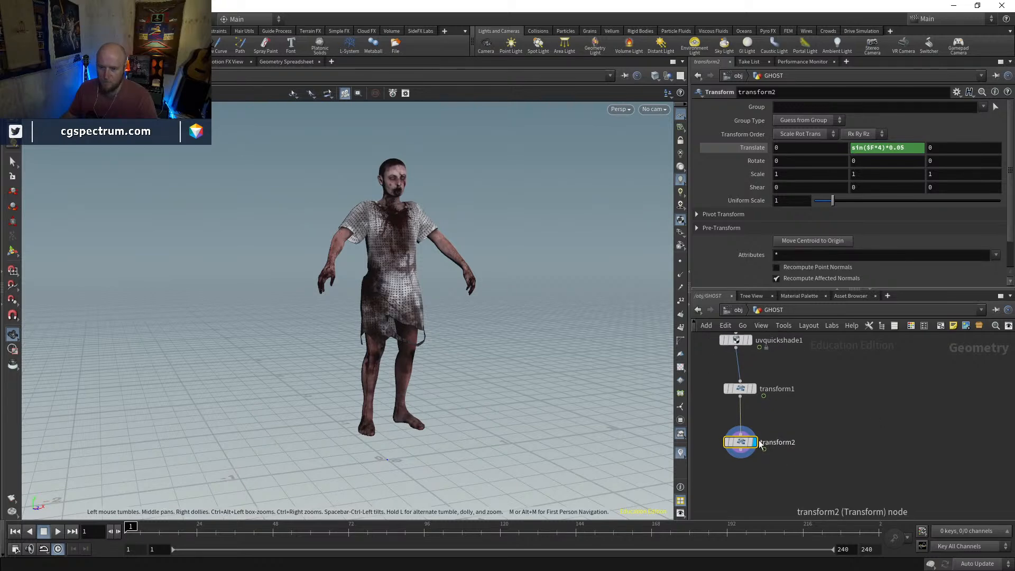
{"action": "key", "text": "Tab"}
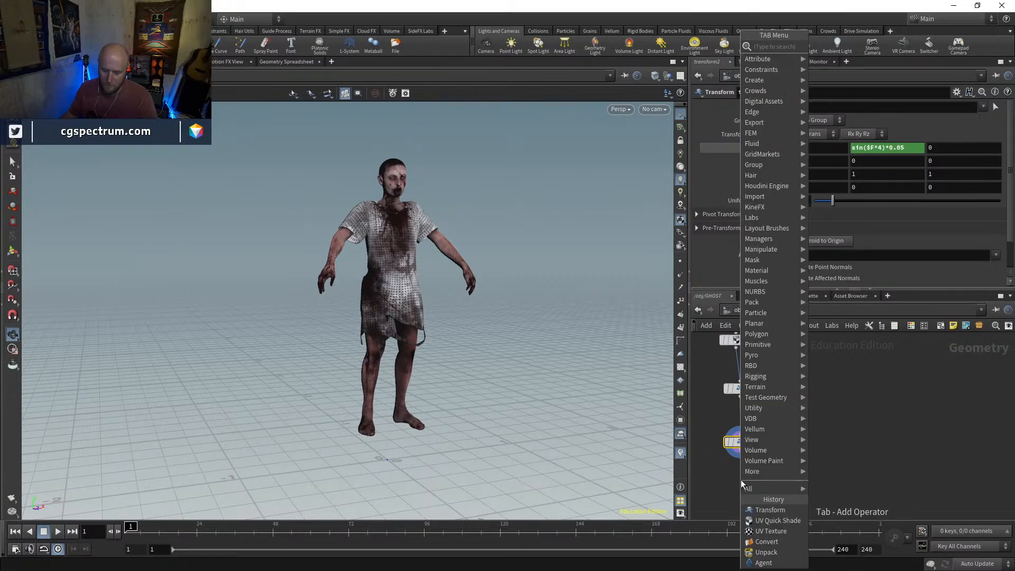
{"action": "type", "text": "tran"}
{"action": "key", "text": "Return"}
{"action": "left_click", "coordinate": [735, 489]}
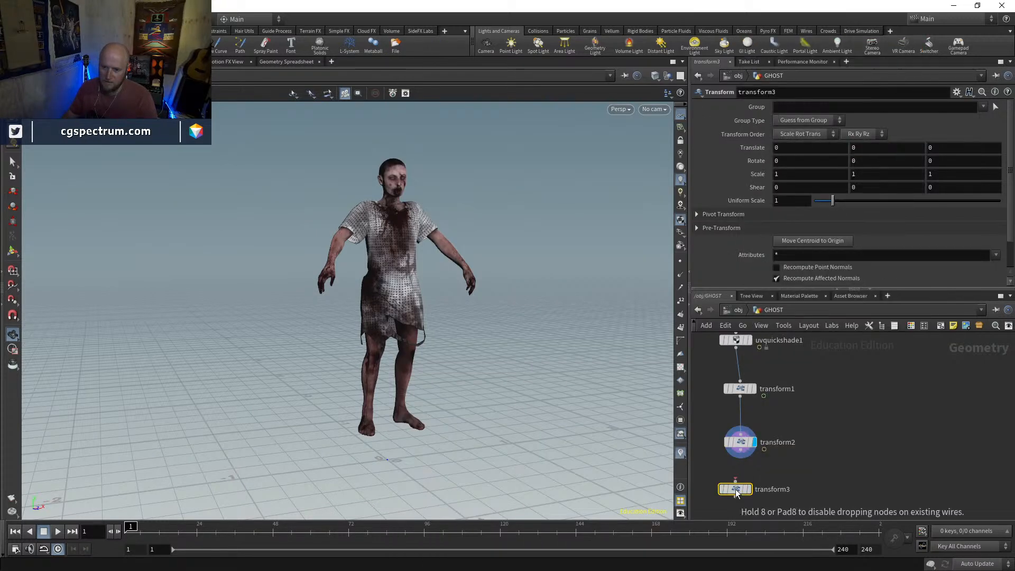
{"action": "left_click_drag", "start_coordinate": [735, 492], "coordinate": [740, 420]}
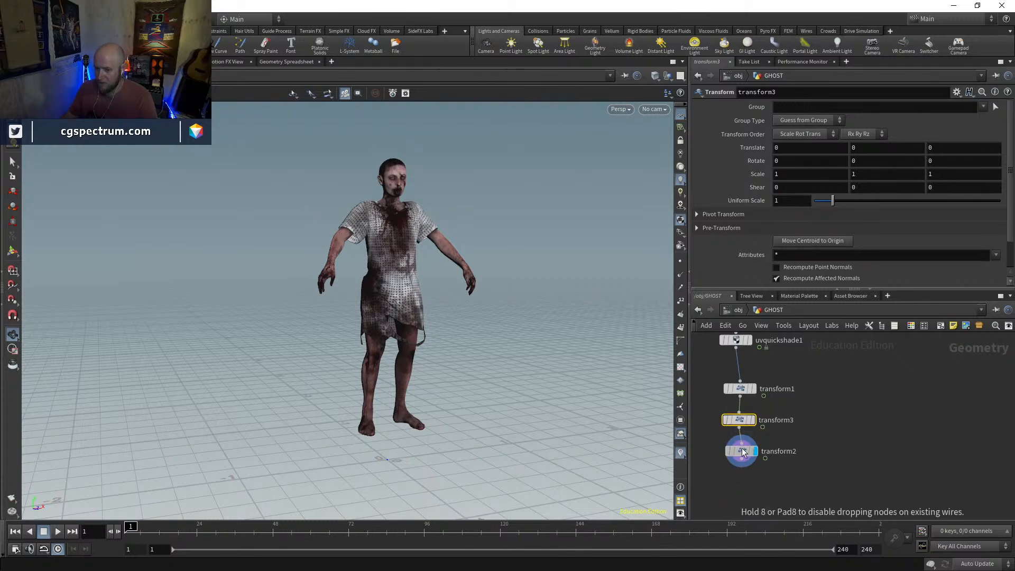
Move the inserted Transform's pivot to the character's centroid, tilt it about 13.8 degrees around X, and check the hovering motion
{"action": "left_click_drag", "start_coordinate": [546, 256], "coordinate": [520, 255]}
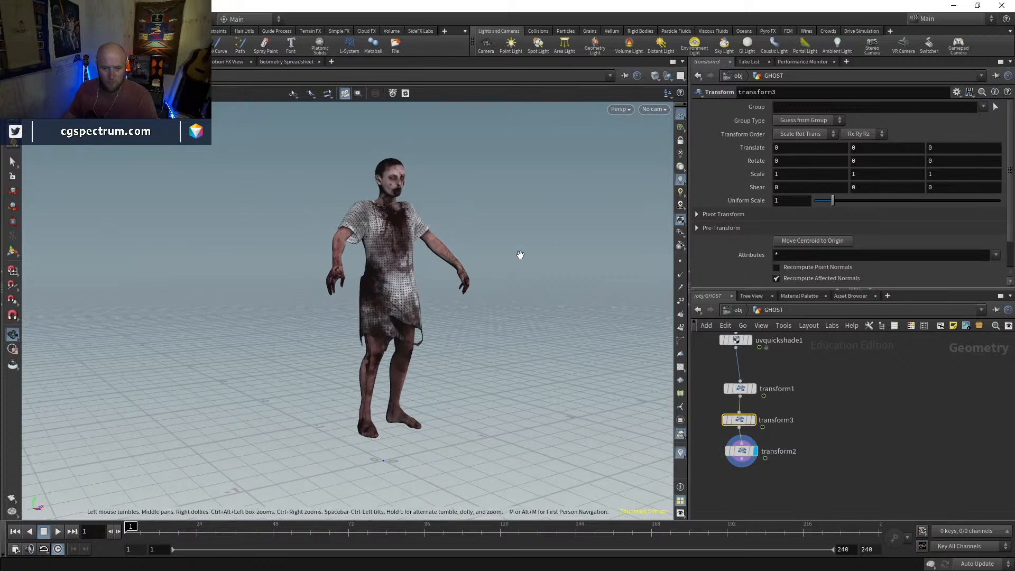
{"action": "key", "text": "Return"}
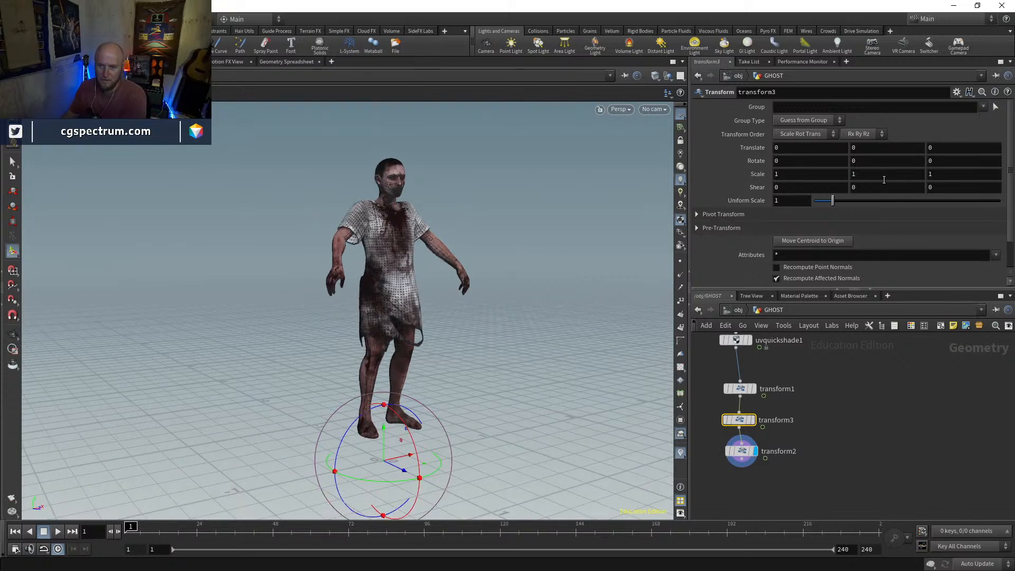
{"action": "left_click", "coordinate": [956, 92]}
{"action": "left_click", "coordinate": [890, 319]}
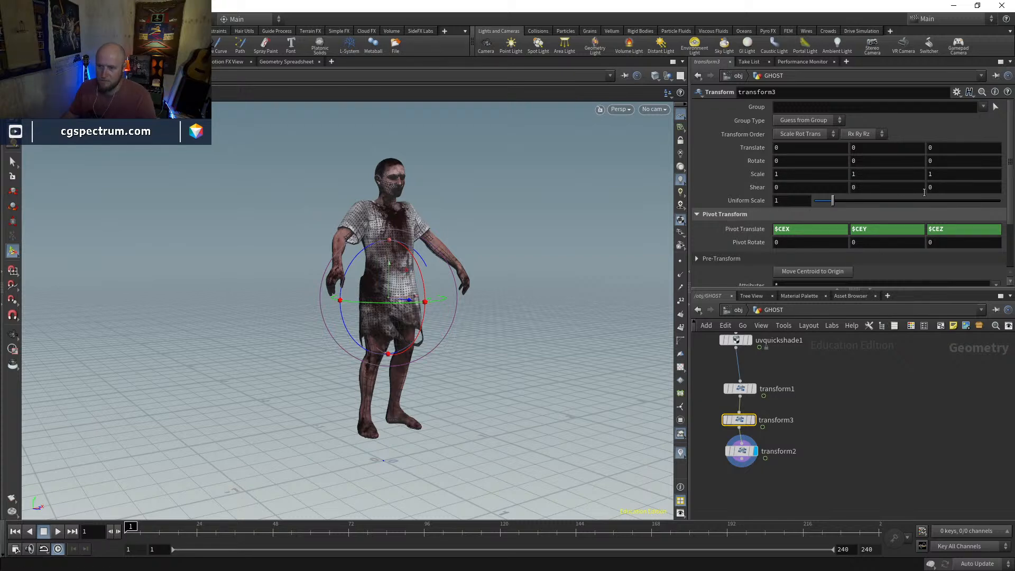
{"action": "left_click_drag", "start_coordinate": [423, 278], "coordinate": [429, 280]}
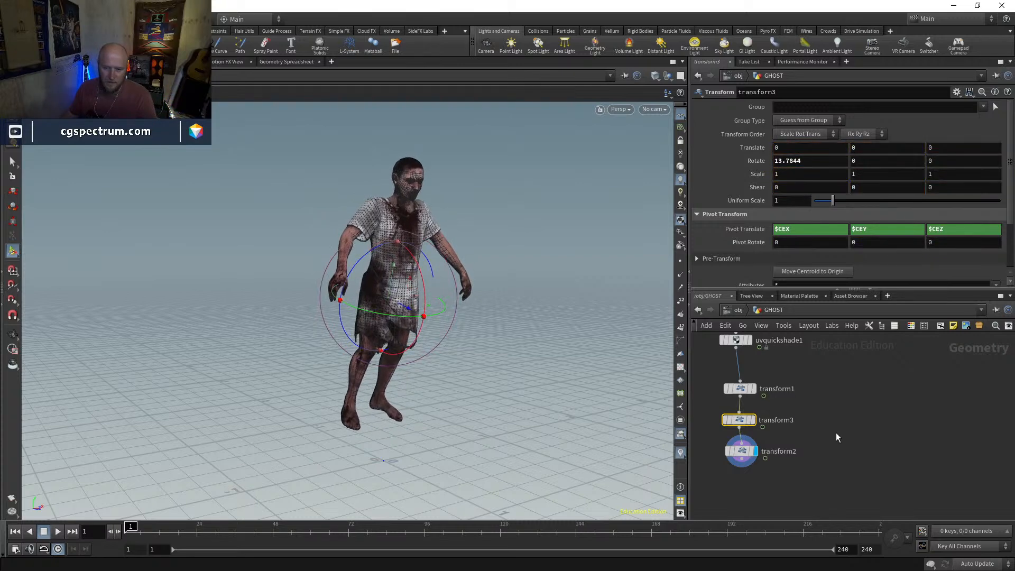
{"action": "left_click", "coordinate": [748, 449]}
{"action": "mouse_move", "coordinate": [131, 532]}
{"action": "left_mouse_down"}
{"action": "mouse_move", "coordinate": [400, 534]}
{"action": "mouse_move", "coordinate": [123, 534]}
{"action": "left_mouse_up"}
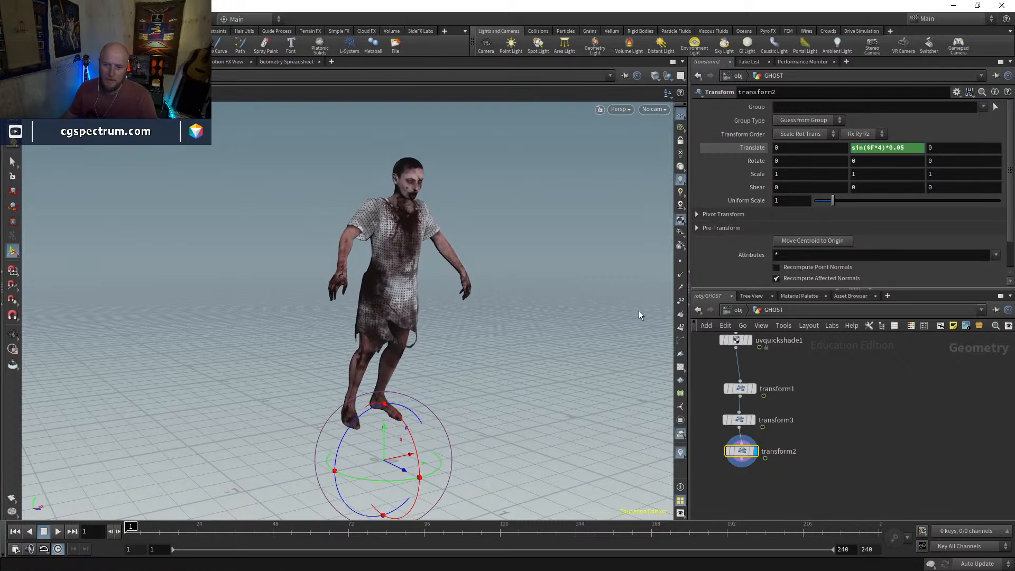
Rotate transform2 about -2.26 degrees around X and check the hovering character from the side
{"action": "left_click_drag", "start_coordinate": [566, 296], "coordinate": [605, 281], "text": "alt"}
{"action": "left_click_drag", "start_coordinate": [414, 438], "coordinate": [414, 431]}
{"action": "left_click", "coordinate": [157, 527]}
{"action": "left_click_drag", "start_coordinate": [156, 528], "coordinate": [124, 528]}
{"action": "left_click_drag", "start_coordinate": [416, 341], "coordinate": [438, 368], "text": "alt"}
{"action": "key", "text": "Return"}
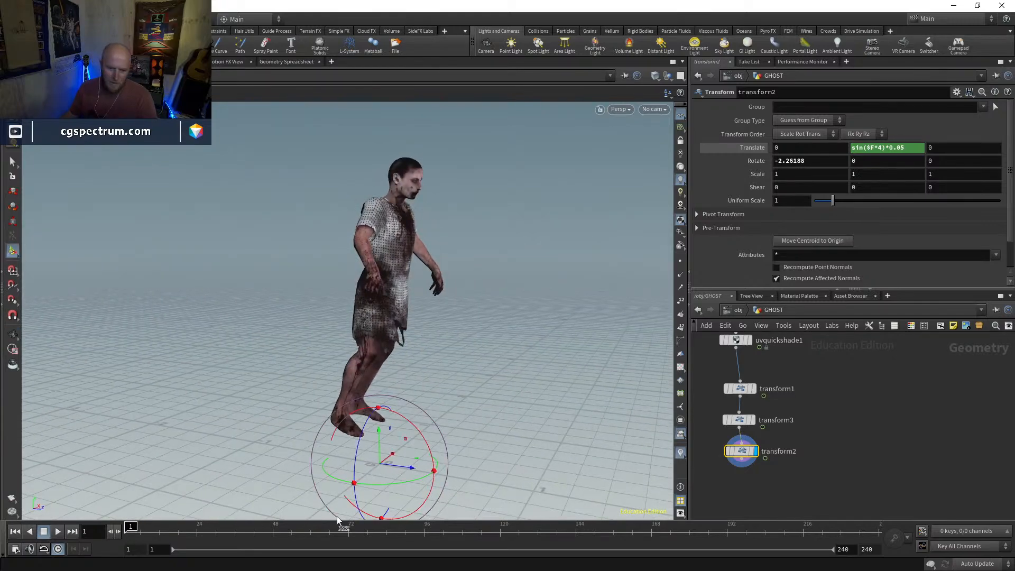
{"action": "left_click_drag", "start_coordinate": [431, 443], "coordinate": [573, 359], "text": "alt"}
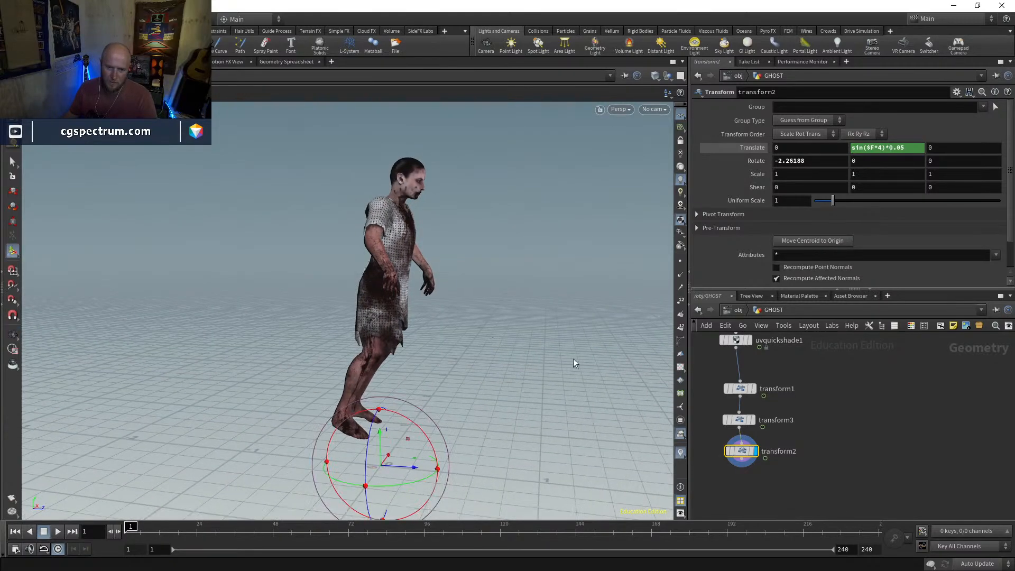
Compare the character's pose with and without the transform3 tilt by repeatedly bypassing and re-enabling that node
{"action": "left_click", "coordinate": [729, 455]}
{"action": "left_click", "coordinate": [729, 455]}
{"action": "left_click", "coordinate": [726, 423]}
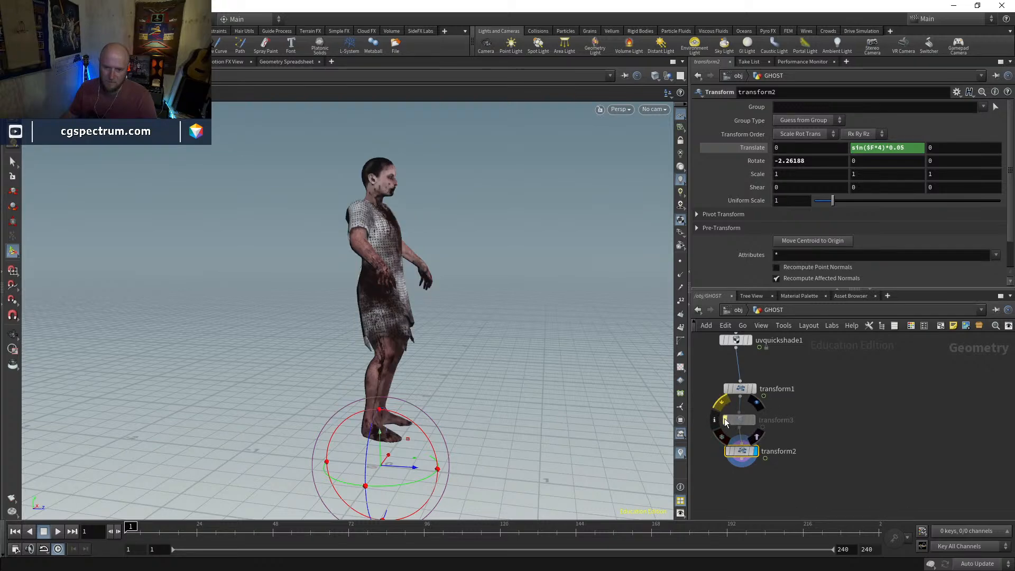
{"action": "left_click", "coordinate": [726, 422]}
{"action": "left_click", "coordinate": [725, 422]}
{"action": "left_click", "coordinate": [726, 422]}
{"action": "left_click", "coordinate": [726, 422]}
{"action": "left_click", "coordinate": [725, 422]}
{"action": "left_click", "coordinate": [726, 422]}
{"action": "left_click", "coordinate": [725, 422]}
{"action": "left_click", "coordinate": [725, 422]}
{"action": "key", "text": "Escape"}
{"action": "left_click_drag", "start_coordinate": [539, 348], "coordinate": [498, 367], "text": "alt"}
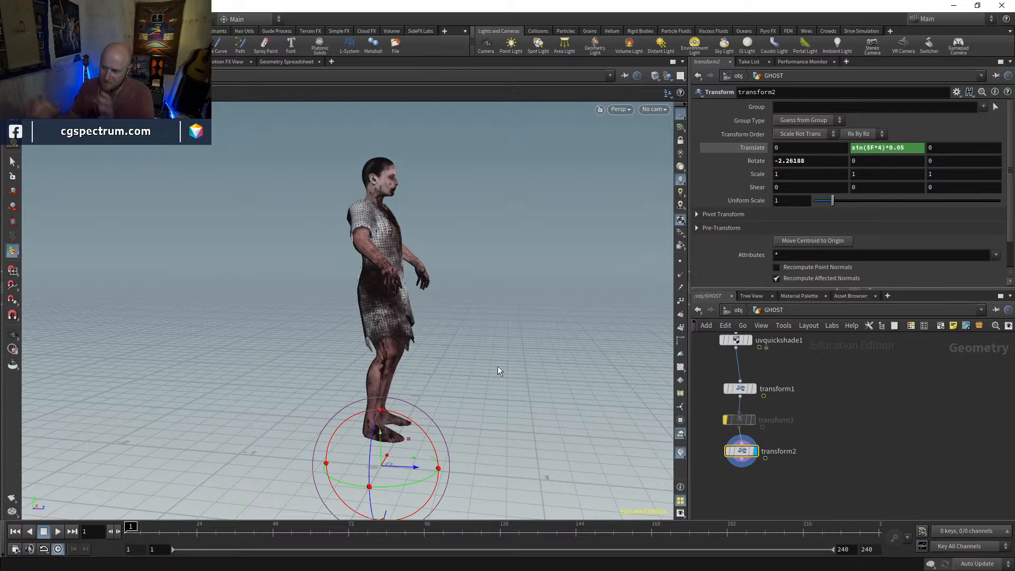
{"action": "left_click", "coordinate": [725, 421]}
Align transform2 beneath transform3, move transform1 directly under uvquickshade1, and display transform1's result
{"action": "left_click", "coordinate": [750, 421]}
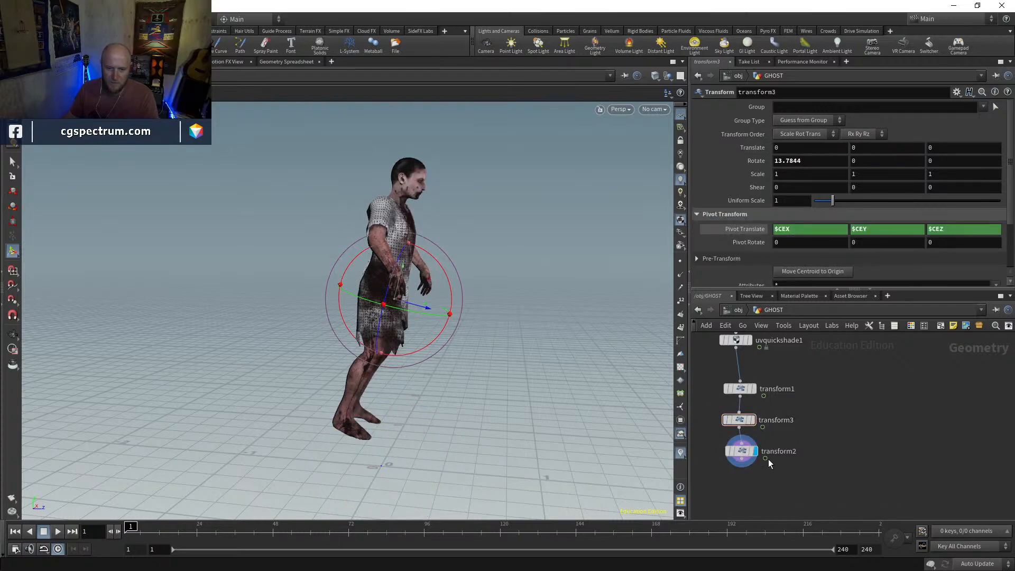
{"action": "left_click_drag", "start_coordinate": [744, 452], "coordinate": [741, 452]}
{"action": "mouse_move", "coordinate": [414, 372]}
{"action": "left_mouse_down", "text": "alt"}
{"action": "mouse_move", "coordinate": [438, 362]}
{"action": "mouse_move", "coordinate": [437, 380]}
{"action": "mouse_move", "coordinate": [456, 379]}
{"action": "left_mouse_up", "text": "alt"}
{"action": "key", "text": "shift+w"}
{"action": "key", "text": "shift+w"}
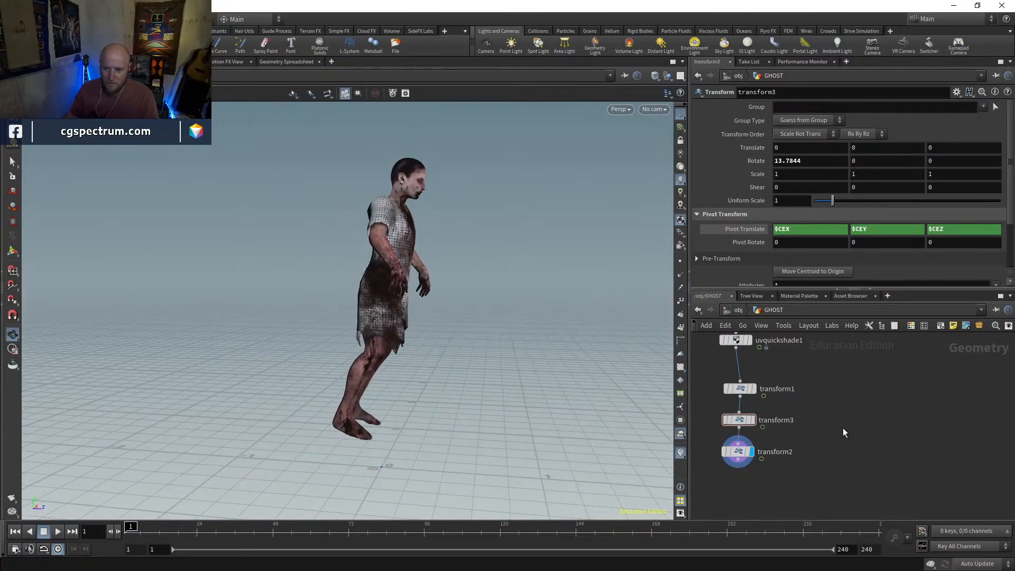
{"action": "middle_click_drag", "start_coordinate": [799, 391], "coordinate": [795, 446]}
{"action": "left_click", "coordinate": [746, 395]}
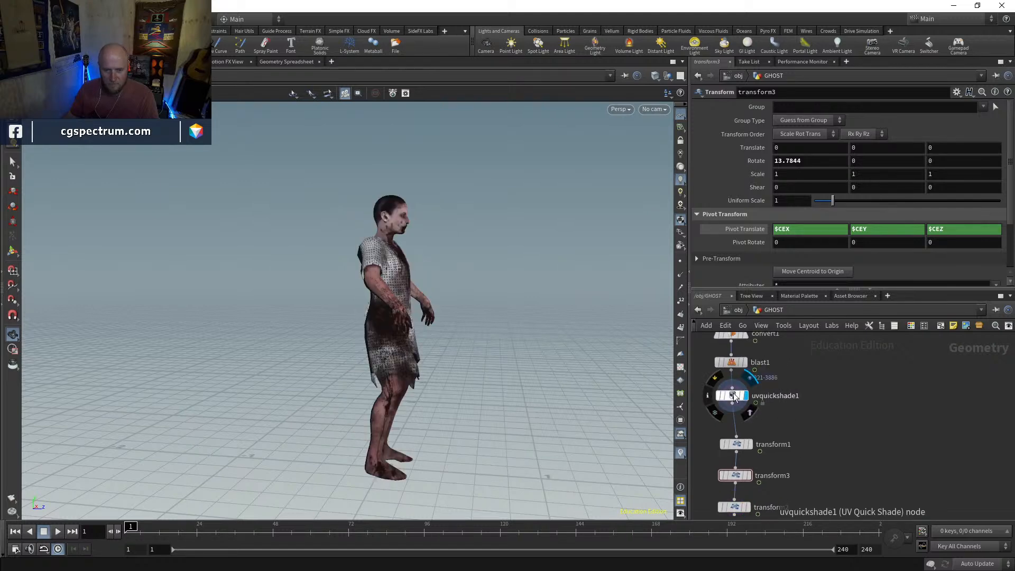
{"action": "left_click", "coordinate": [733, 395]}
{"action": "left_click", "coordinate": [750, 445]}
{"action": "left_click_drag", "start_coordinate": [738, 445], "coordinate": [736, 425]}
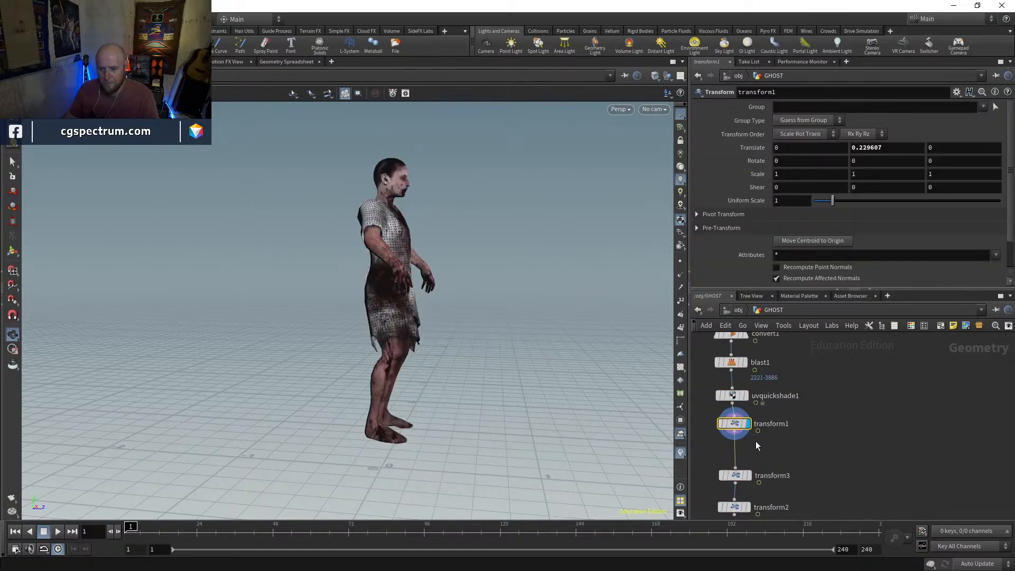
Display transform2's result and examine the tilted, hovering character and its feet from several angles
{"action": "middle_click_drag", "start_coordinate": [759, 446], "coordinate": [760, 390]}
{"action": "left_click", "coordinate": [749, 451]}
{"action": "left_click", "coordinate": [736, 451]}
{"action": "mouse_move", "coordinate": [426, 388]}
{"action": "left_mouse_down"}
{"action": "mouse_move", "coordinate": [279, 374]}
{"action": "mouse_move", "coordinate": [385, 369]}
{"action": "mouse_move", "coordinate": [321, 415]}
{"action": "left_mouse_up"}
{"action": "key", "text": "shift+w"}
{"action": "key", "text": "shift+w"}
{"action": "middle_click_drag", "start_coordinate": [386, 447], "coordinate": [397, 405]}
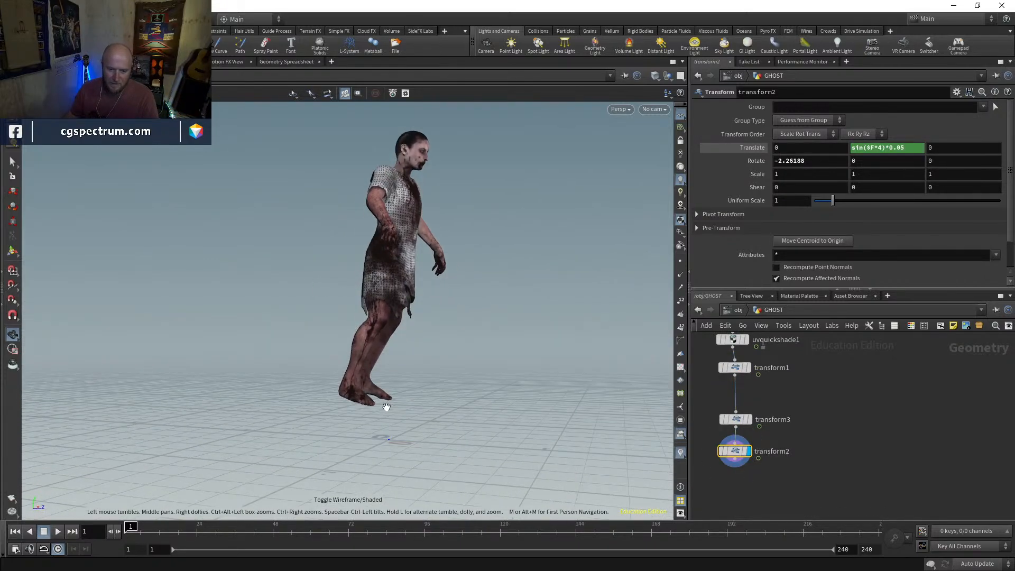
{"action": "left_click_drag", "start_coordinate": [377, 420], "coordinate": [281, 418]}
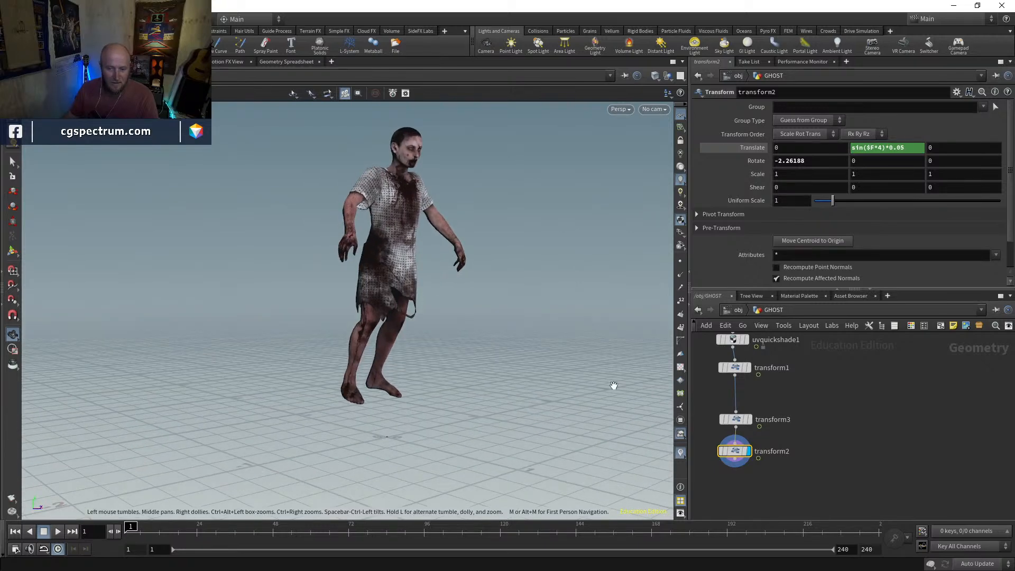
Space out the Transform nodes to leave a gap below transform1, and display transform1's result
{"action": "middle_click_drag", "start_coordinate": [799, 380], "coordinate": [809, 394]}
{"action": "left_click_drag", "start_coordinate": [745, 434], "coordinate": [741, 421]}
{"action": "left_click_drag", "start_coordinate": [743, 466], "coordinate": [741, 470]}
{"action": "middle_click_drag", "start_coordinate": [752, 398], "coordinate": [772, 387]}
{"action": "left_click", "coordinate": [751, 395]}
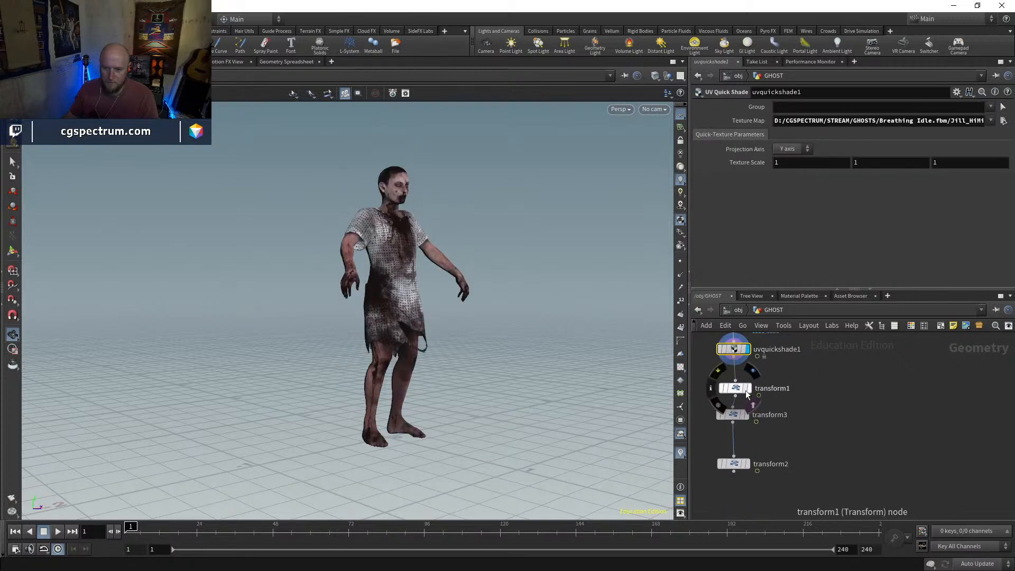
{"action": "left_click", "coordinate": [750, 388]}
{"action": "left_click", "coordinate": [749, 414]}
{"action": "left_click_drag", "start_coordinate": [737, 416], "coordinate": [738, 430]}
{"action": "middle_click_drag", "start_coordinate": [783, 433], "coordinate": [783, 391]}
{"action": "mouse_move", "coordinate": [793, 462]}
{"action": "left_mouse_down"}
{"action": "mouse_move", "coordinate": [712, 404]}
{"action": "mouse_move", "coordinate": [735, 389]}
{"action": "mouse_move", "coordinate": [735, 464]}
{"action": "left_mouse_up"}
{"action": "left_click", "coordinate": [747, 346]}
Select the points of the character's right foot on the transform1 geometry
{"action": "right_click_drag", "start_coordinate": [356, 437], "coordinate": [390, 317]}
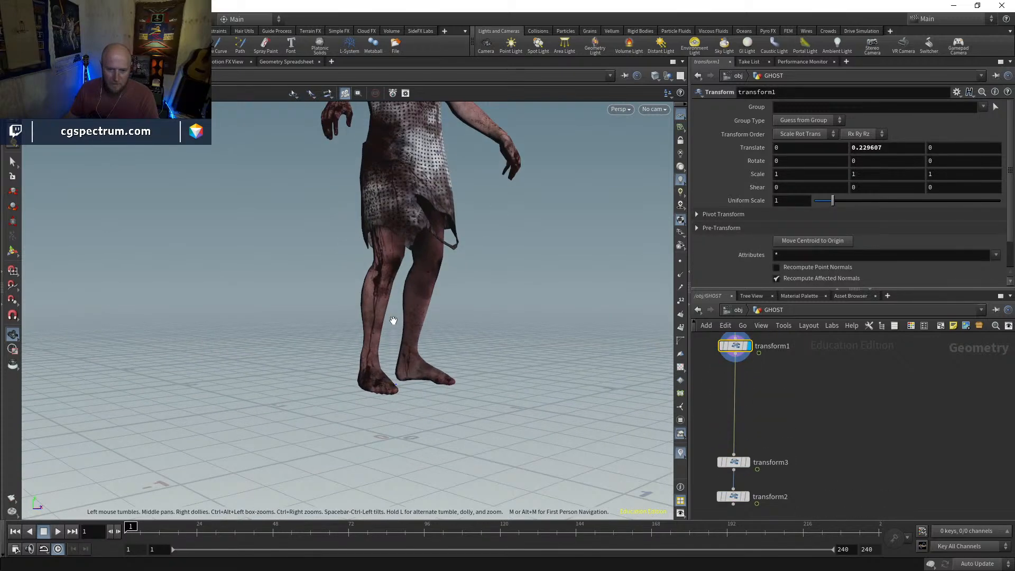
{"action": "left_click_drag", "start_coordinate": [390, 317], "coordinate": [124, 266]}
{"action": "left_click", "coordinate": [13, 161]}
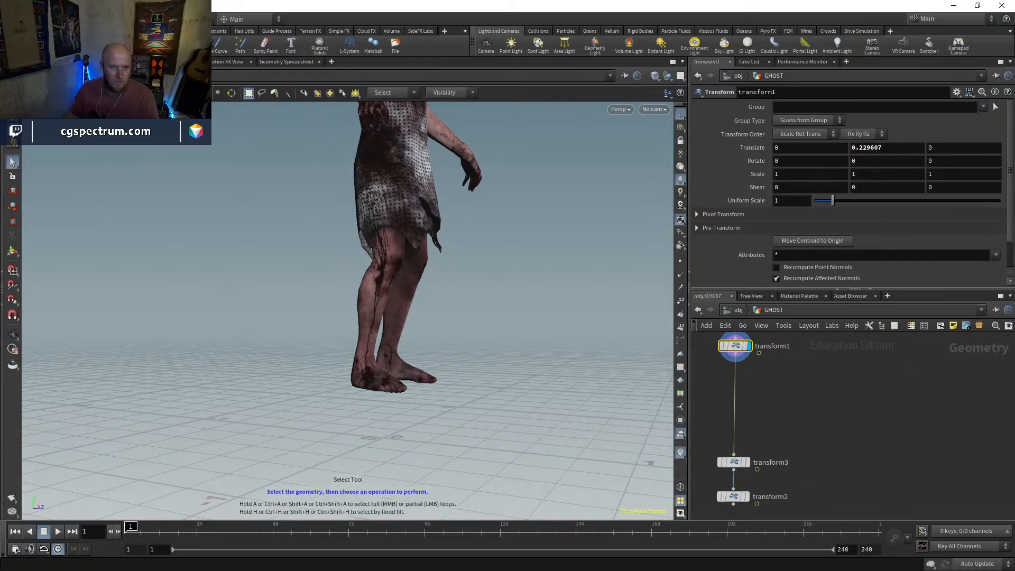
{"action": "key", "text": "2"}
{"action": "left_click_drag", "start_coordinate": [358, 395], "coordinate": [346, 415], "text": "alt"}
{"action": "right_click_drag", "start_coordinate": [346, 416], "coordinate": [394, 318], "text": "alt"}
{"action": "left_click_drag", "start_coordinate": [395, 318], "coordinate": [487, 392], "text": "alt"}
Rotate the right foot's points about 52 degrees around X and -28.5 around Y, and move them back to the ankle
{"action": "left_click", "coordinate": [12, 206]}
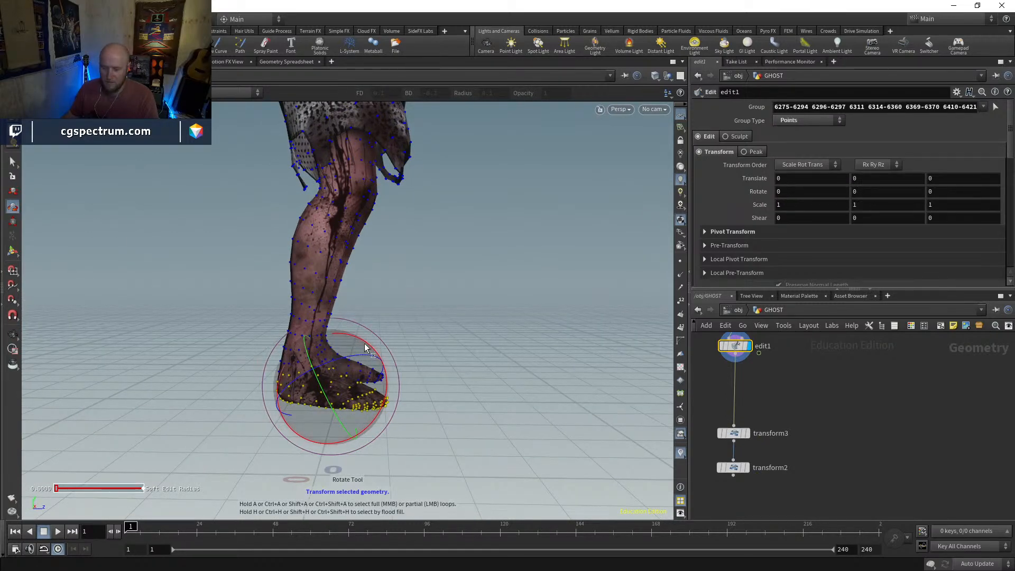
{"action": "mouse_move", "coordinate": [365, 348]}
{"action": "left_mouse_down"}
{"action": "mouse_move", "coordinate": [388, 396]}
{"action": "mouse_move", "coordinate": [312, 411]}
{"action": "mouse_move", "coordinate": [229, 404]}
{"action": "mouse_move", "coordinate": [342, 407]}
{"action": "left_mouse_up"}
{"action": "key", "text": "t"}
{"action": "key", "text": "shift+w"}
{"action": "key", "text": "shift+w"}
Reselect the edit1 group so that it also includes the missed point at the right foot's toes
{"action": "scroll", "coordinate": [820, 250], "scroll_direction": "down", "scroll_amount": 9}
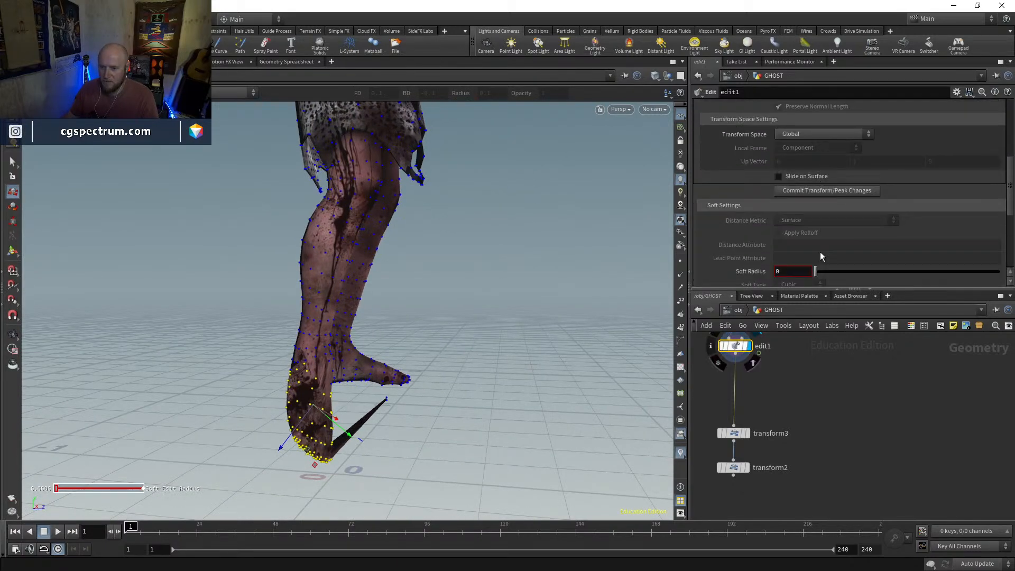
{"action": "mouse_move", "coordinate": [820, 219]}
{"action": "left_mouse_down"}
{"action": "mouse_move", "coordinate": [945, 224]}
{"action": "mouse_move", "coordinate": [808, 236]}
{"action": "left_mouse_up"}
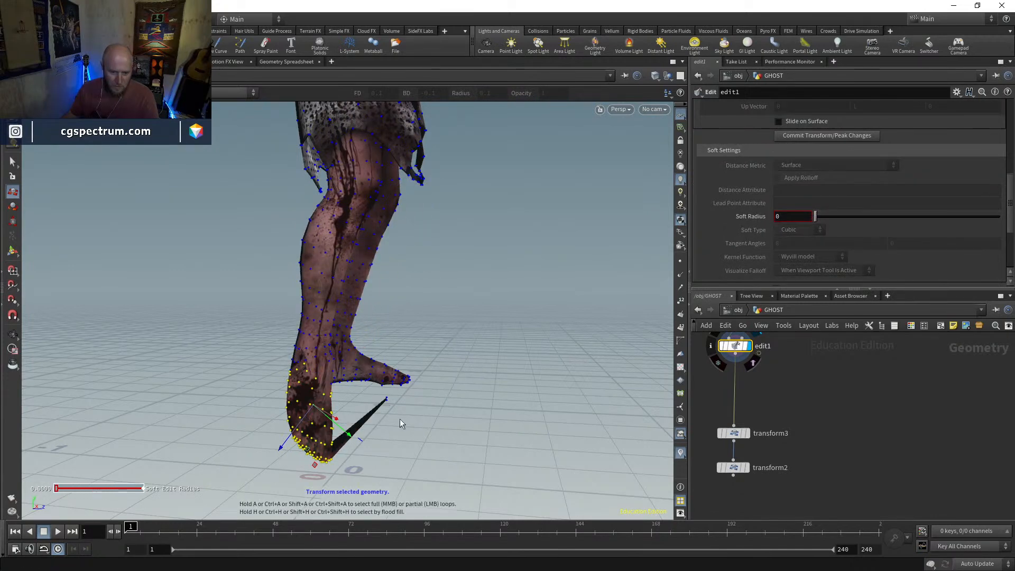
{"action": "scroll", "coordinate": [997, 195], "scroll_direction": "up", "scroll_amount": 10}
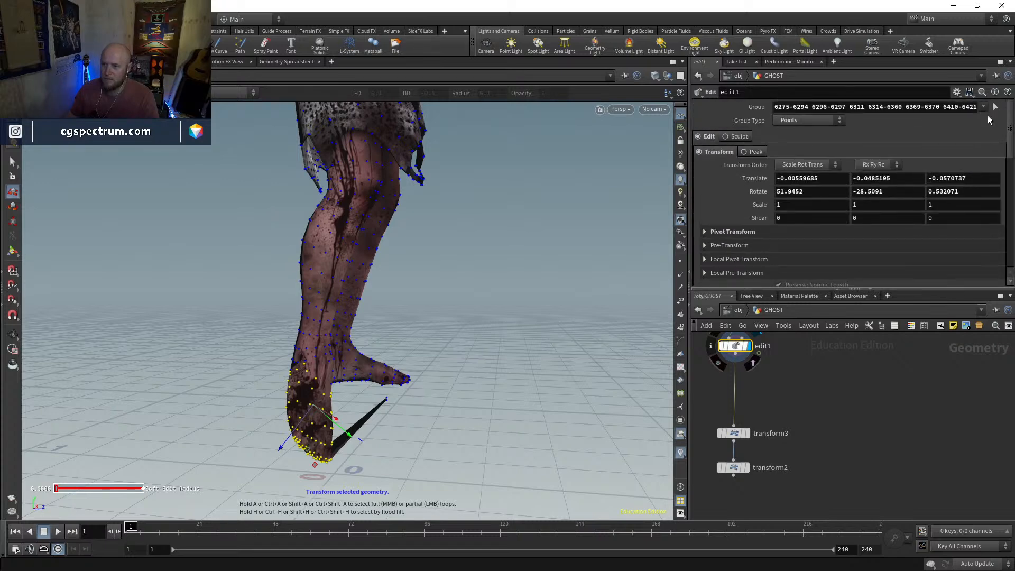
{"action": "left_click", "coordinate": [996, 106]}
{"action": "left_click_drag", "start_coordinate": [413, 416], "coordinate": [349, 434], "text": "alt"}
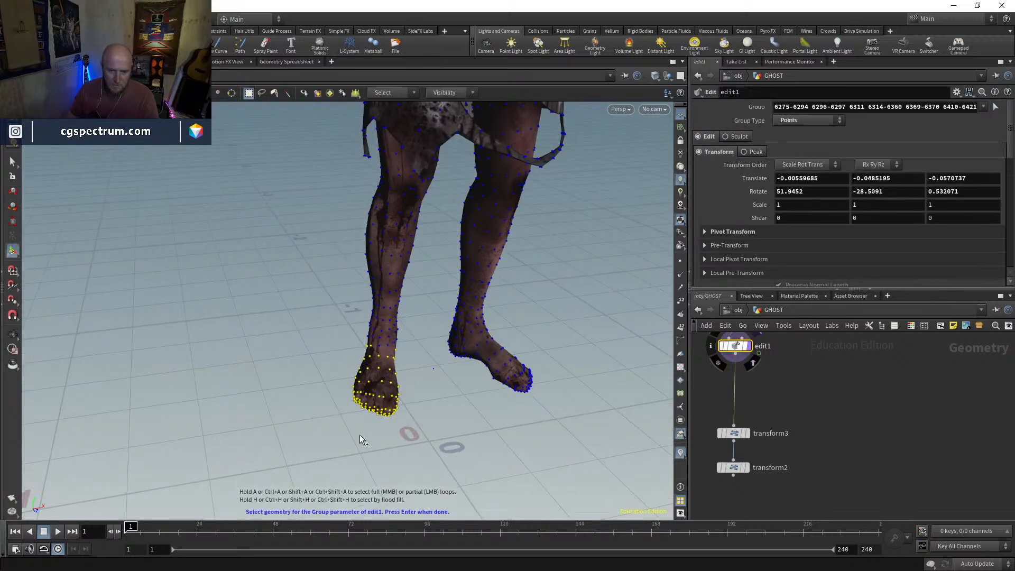
{"action": "left_click_drag", "start_coordinate": [436, 432], "coordinate": [571, 388], "text": "alt"}
{"action": "key", "text": "Return"}
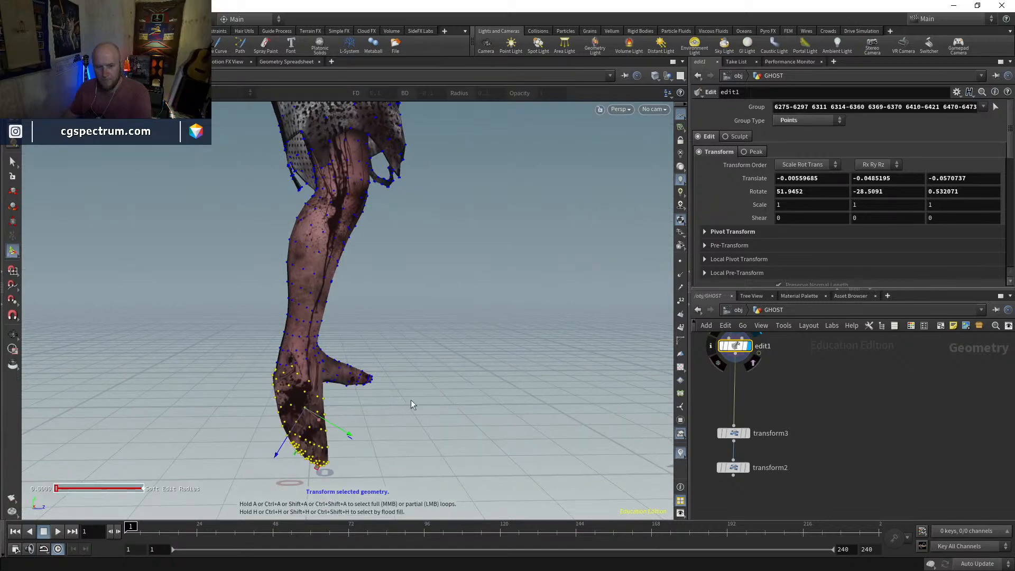
Set edit1's Soft Radius to 0.043 and check the bent right foot from the front
{"action": "left_click", "coordinate": [16, 214]}
{"action": "mouse_move", "coordinate": [367, 335]}
{"action": "left_mouse_down", "text": "alt"}
{"action": "mouse_move", "coordinate": [200, 347]}
{"action": "mouse_move", "coordinate": [353, 344]}
{"action": "left_mouse_up", "text": "alt"}
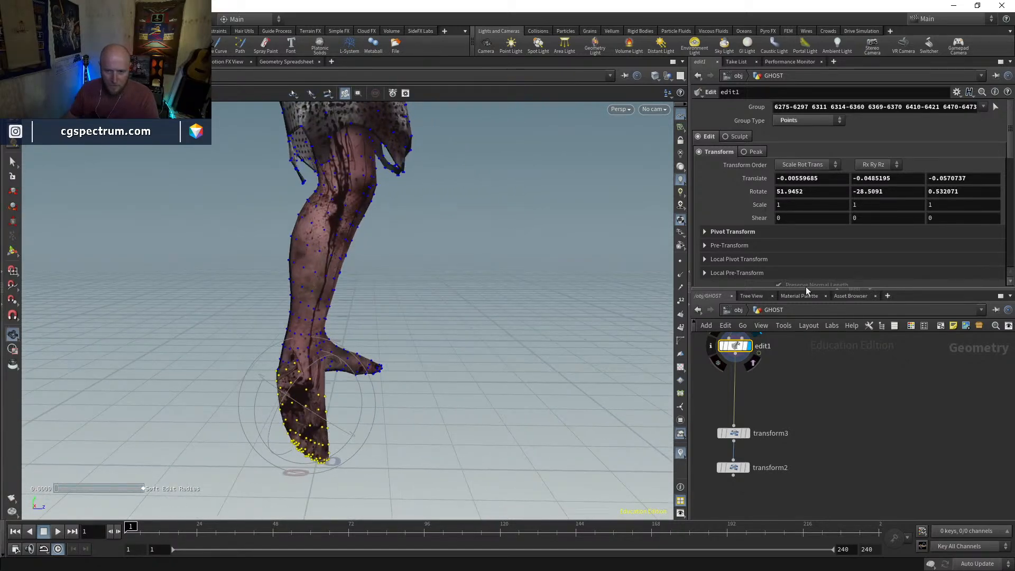
{"action": "scroll", "coordinate": [811, 227], "scroll_direction": "down", "scroll_amount": 5}
{"action": "mouse_move", "coordinate": [817, 244]}
{"action": "left_mouse_down"}
{"action": "mouse_move", "coordinate": [836, 243]}
{"action": "mouse_move", "coordinate": [820, 256]}
{"action": "mouse_move", "coordinate": [828, 258]}
{"action": "mouse_move", "coordinate": [823, 246]}
{"action": "left_mouse_up"}
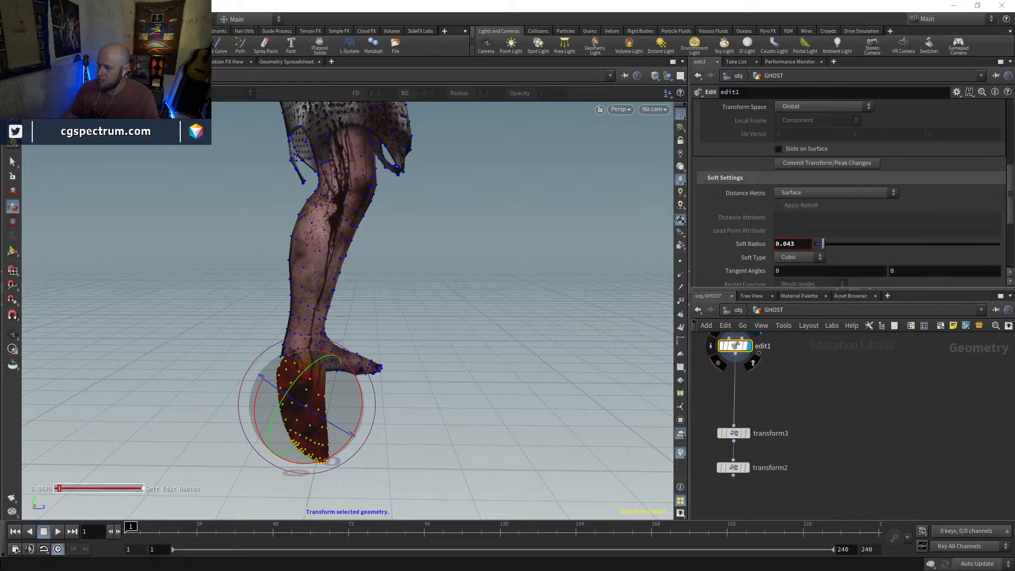
{"action": "left_click", "coordinate": [882, 463]}
{"action": "mouse_move", "coordinate": [395, 380]}
{"action": "left_mouse_down", "text": "alt"}
{"action": "mouse_move", "coordinate": [281, 374]}
{"action": "mouse_move", "coordinate": [351, 386]}
{"action": "mouse_move", "coordinate": [315, 358]}
{"action": "left_mouse_up", "text": "alt"}
{"action": "key", "text": "w"}
{"action": "key", "text": "w"}
{"action": "key", "text": "r"}
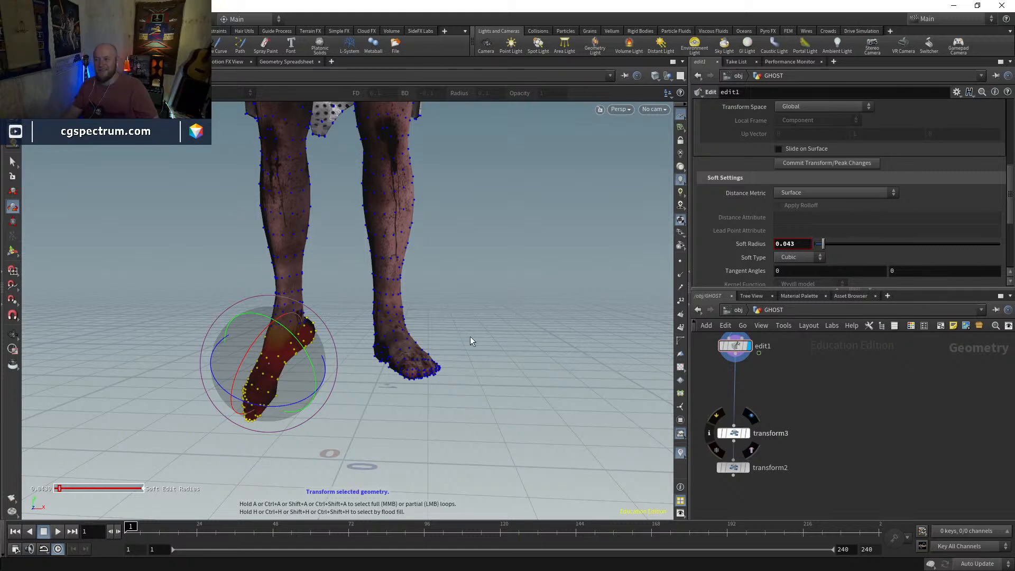
{"action": "left_click_drag", "start_coordinate": [461, 327], "coordinate": [495, 327], "text": "alt"}
{"action": "left_click_drag", "start_coordinate": [442, 352], "coordinate": [450, 342], "text": "alt"}
Select the points of the character's left foot and rotate them so the toes point downward
{"action": "left_click", "coordinate": [13, 163]}
{"action": "left_click_drag", "start_coordinate": [495, 331], "coordinate": [362, 404]}
{"action": "left_click", "coordinate": [13, 192]}
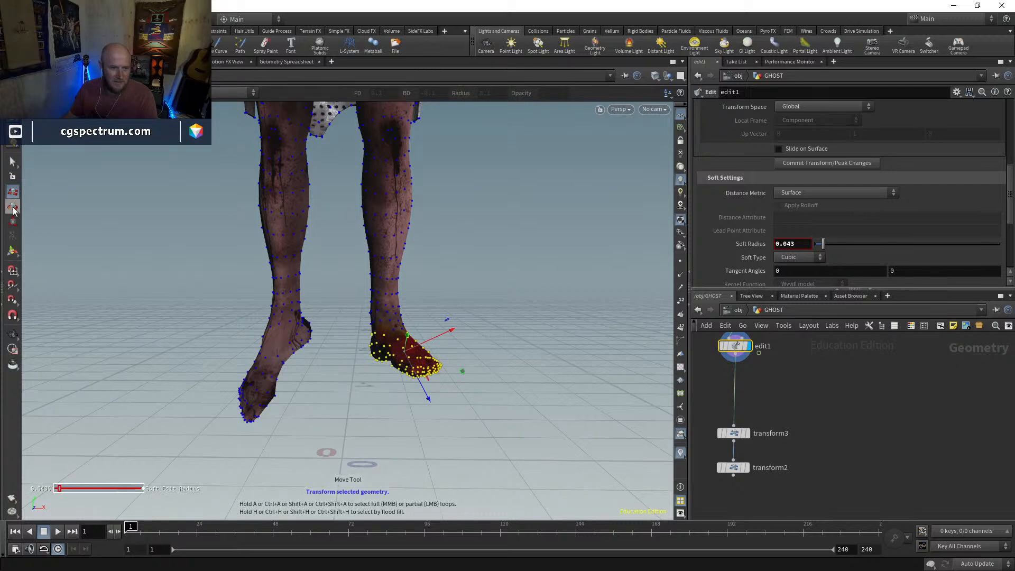
{"action": "mouse_move", "coordinate": [421, 364]}
{"action": "left_mouse_down"}
{"action": "mouse_move", "coordinate": [424, 405]}
{"action": "mouse_move", "coordinate": [408, 379]}
{"action": "left_mouse_up"}
{"action": "key", "text": "ctrl+z"}
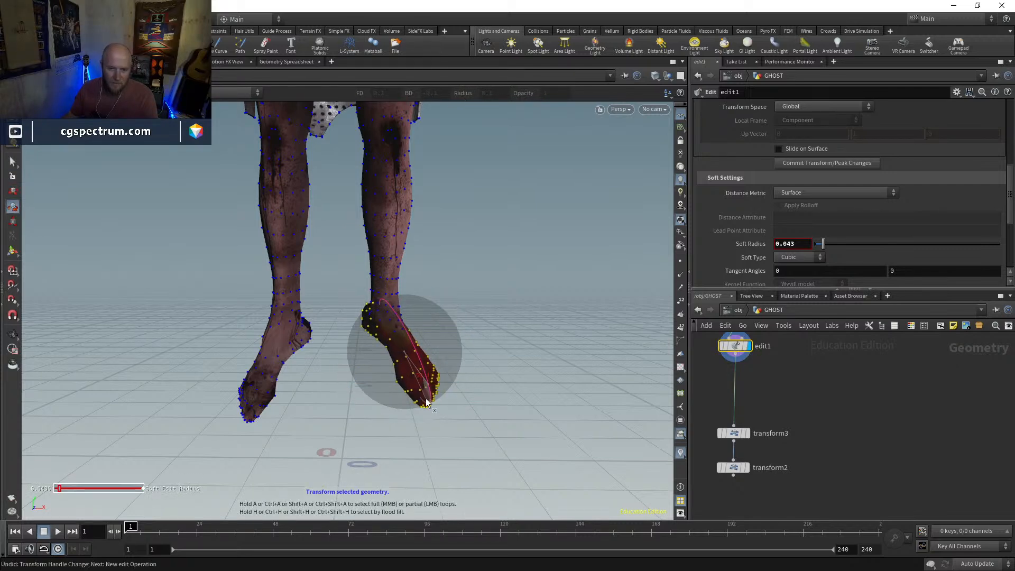
{"action": "mouse_move", "coordinate": [456, 324]}
{"action": "left_mouse_down"}
{"action": "mouse_move", "coordinate": [449, 376]}
{"action": "mouse_move", "coordinate": [480, 340]}
{"action": "mouse_move", "coordinate": [468, 339]}
{"action": "left_mouse_up"}
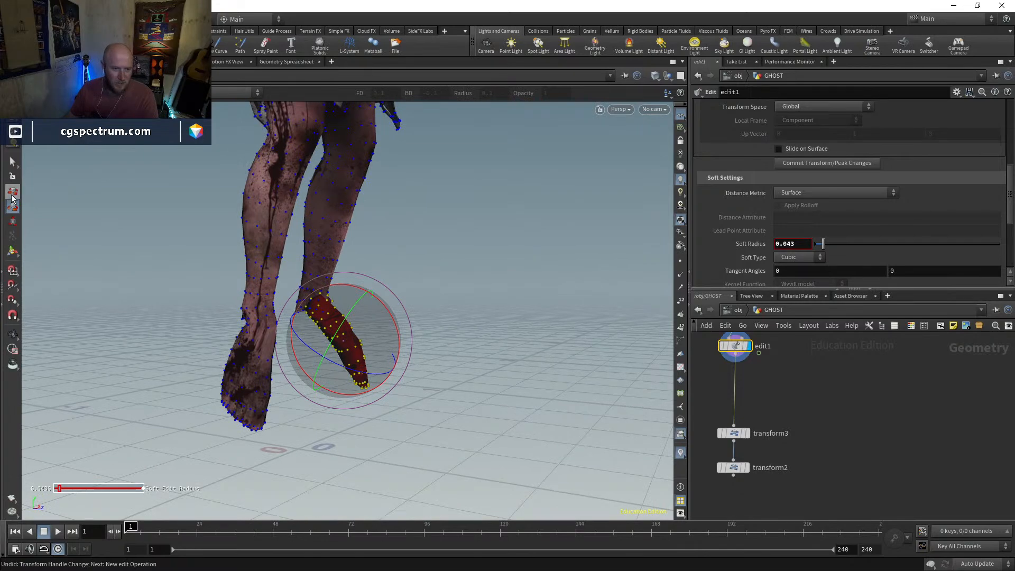
Move the left foot's points back in line with the ankle and check the angle against the right foot
{"action": "key", "text": "t"}
{"action": "left_click_drag", "start_coordinate": [343, 347], "coordinate": [265, 367]}
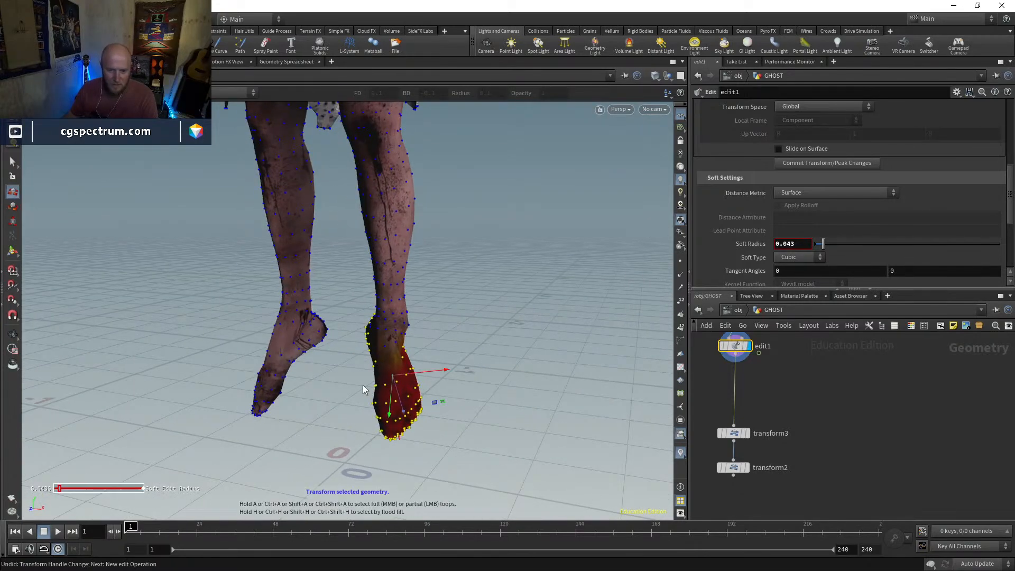
{"action": "mouse_move", "coordinate": [416, 377]}
{"action": "left_mouse_down"}
{"action": "mouse_move", "coordinate": [427, 376]}
{"action": "mouse_move", "coordinate": [408, 384]}
{"action": "left_mouse_up"}
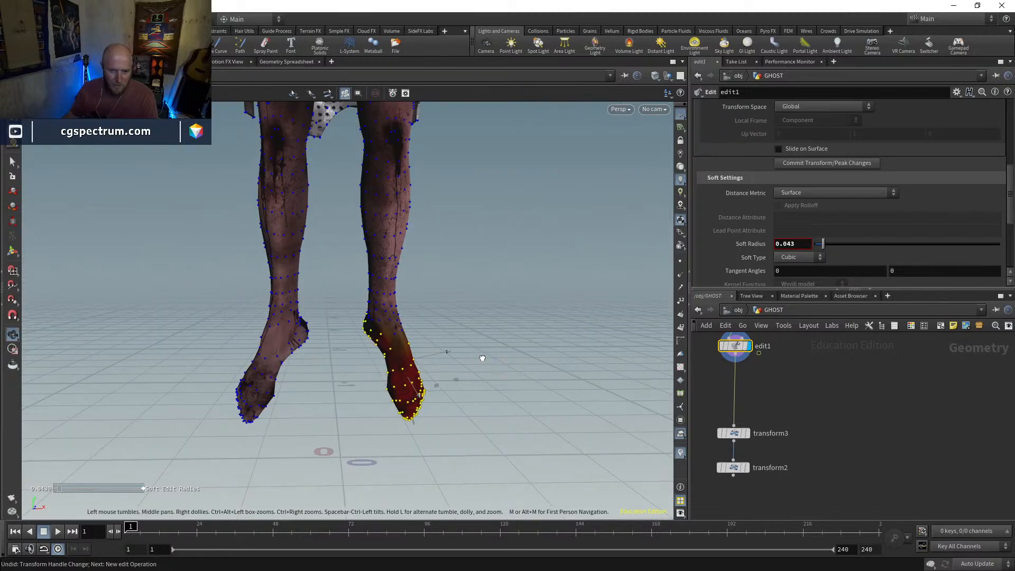
{"action": "key", "text": "r"}
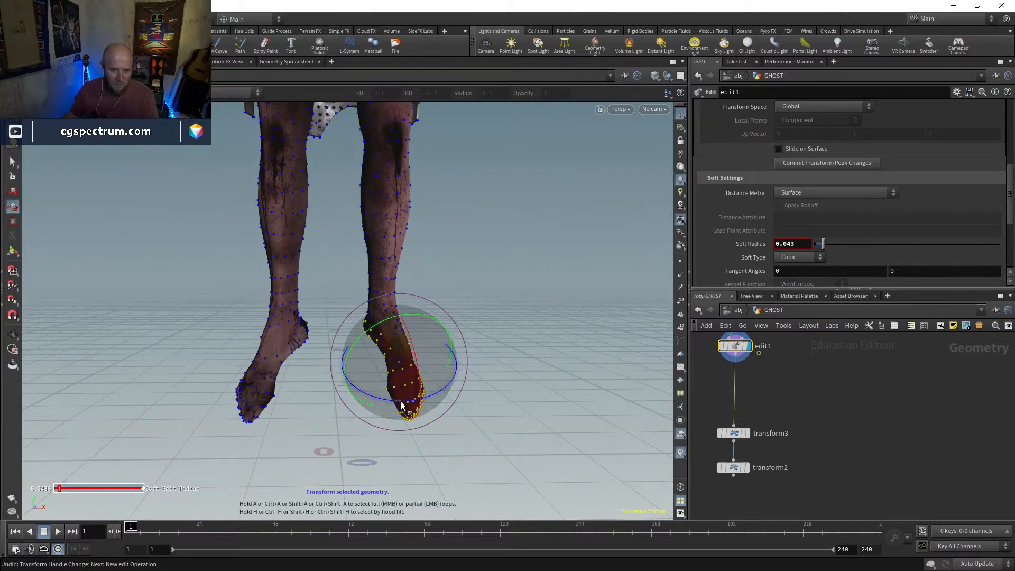
{"action": "left_click_drag", "start_coordinate": [430, 305], "coordinate": [506, 290], "text": "alt"}
{"action": "mouse_move", "coordinate": [643, 359]}
{"action": "left_mouse_down", "text": "alt"}
{"action": "mouse_move", "coordinate": [576, 370]}
{"action": "mouse_move", "coordinate": [484, 359]}
{"action": "mouse_move", "coordinate": [496, 360]}
{"action": "left_mouse_up", "text": "alt"}
Select the points at the front crease of the left ankle for moving
{"action": "key", "text": "shift+w"}
{"action": "key", "text": "w"}
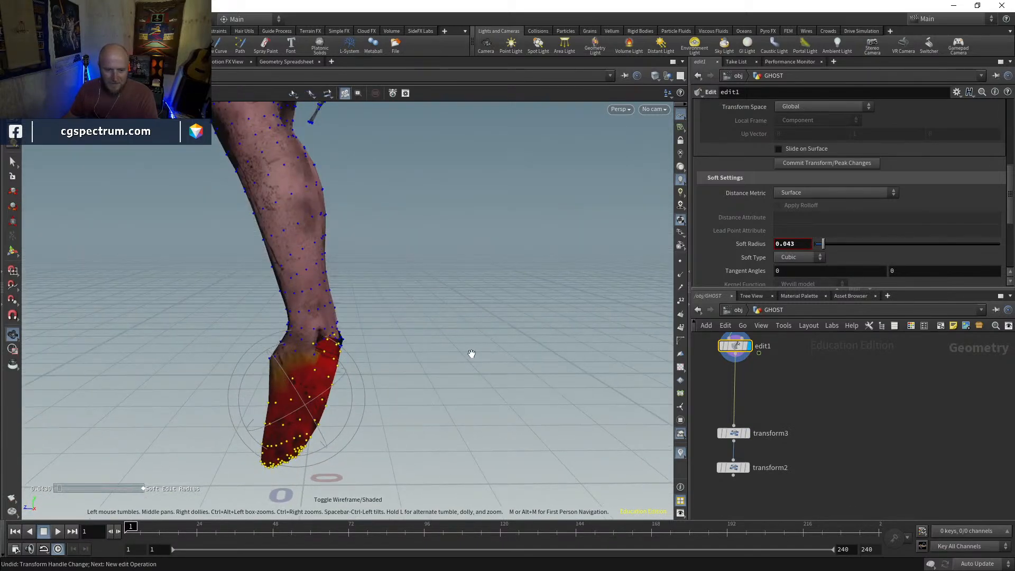
{"action": "left_click_drag", "start_coordinate": [246, 336], "coordinate": [278, 365]}
{"action": "left_click", "coordinate": [13, 190]}
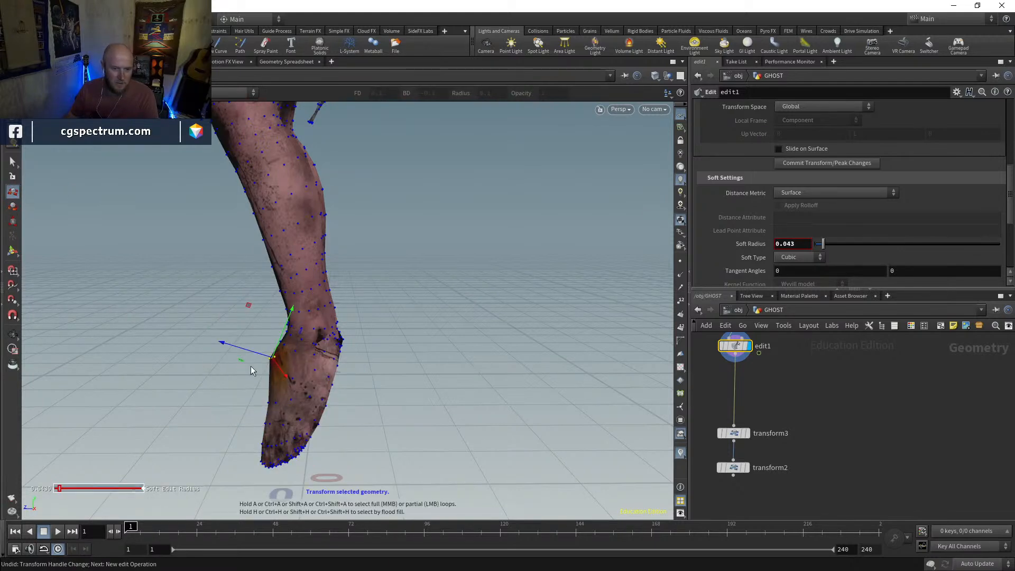
{"action": "key", "text": "Escape"}
Examine the whole character and its downward-pointing feet from several angles, including the ankle topology in wireframe
{"action": "left_click_drag", "start_coordinate": [259, 356], "coordinate": [440, 363]}
{"action": "right_click_drag", "start_coordinate": [439, 363], "coordinate": [310, 423]}
{"action": "left_click_drag", "start_coordinate": [311, 424], "coordinate": [354, 388]}
{"action": "right_click_drag", "start_coordinate": [354, 388], "coordinate": [349, 417]}
{"action": "middle_click_drag", "start_coordinate": [349, 416], "coordinate": [352, 497], "text": "alt"}
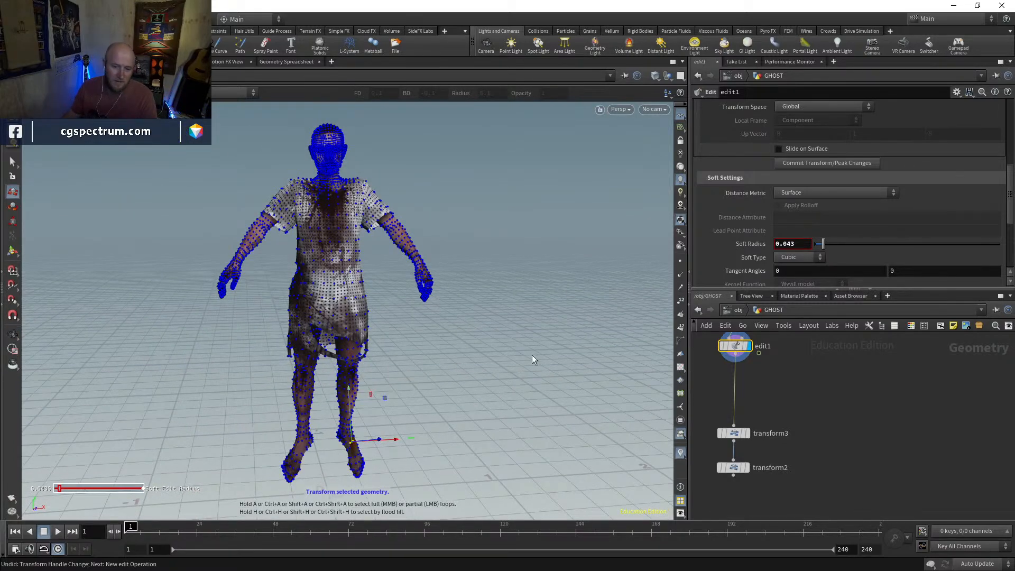
{"action": "key", "text": "Escape"}
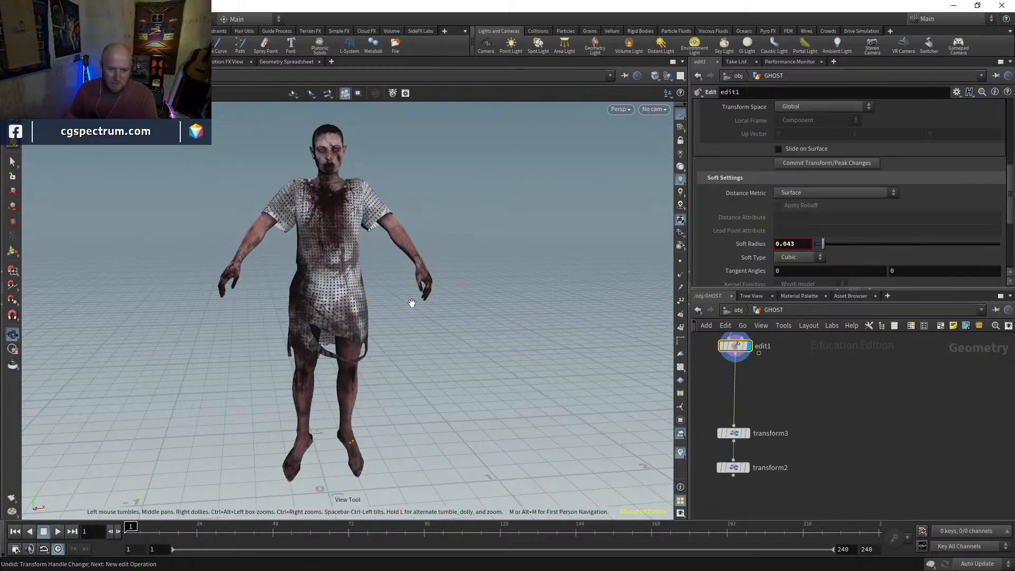
{"action": "left_click_drag", "start_coordinate": [409, 305], "coordinate": [480, 290]}
{"action": "right_click_drag", "start_coordinate": [480, 290], "coordinate": [390, 315]}
{"action": "middle_click_drag", "start_coordinate": [390, 315], "coordinate": [467, 291]}
{"action": "right_click_drag", "start_coordinate": [468, 291], "coordinate": [467, 332]}
{"action": "left_click_drag", "start_coordinate": [467, 333], "coordinate": [650, 307]}
{"action": "left_click_drag", "start_coordinate": [442, 321], "coordinate": [533, 329]}
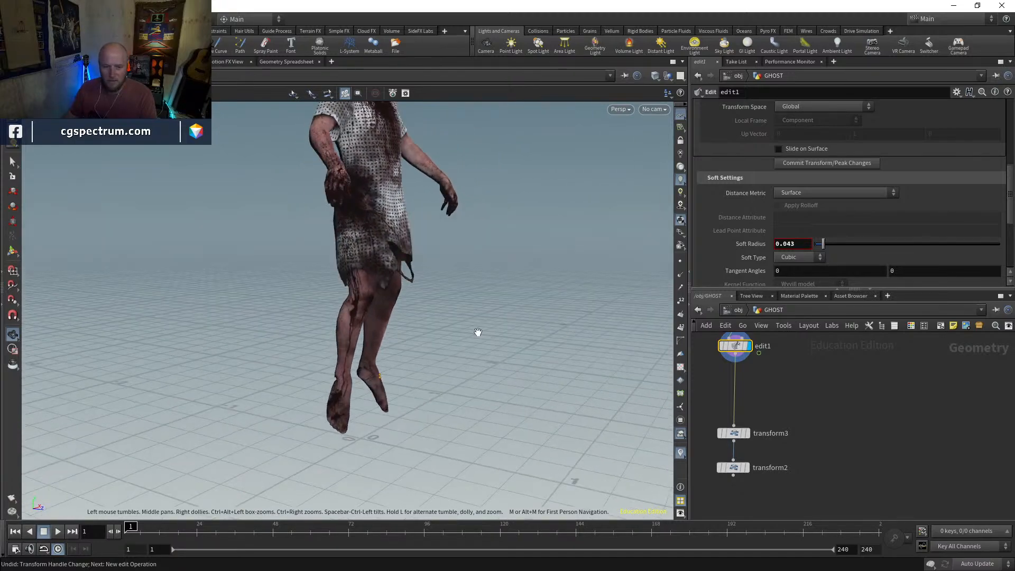
{"action": "right_click_drag", "start_coordinate": [382, 328], "coordinate": [415, 293]}
{"action": "left_click_drag", "start_coordinate": [415, 292], "coordinate": [463, 272]}
{"action": "right_click_drag", "start_coordinate": [462, 271], "coordinate": [435, 303]}
{"action": "mouse_move", "coordinate": [435, 303]}
{"action": "left_mouse_down"}
{"action": "mouse_move", "coordinate": [463, 308]}
{"action": "mouse_move", "coordinate": [349, 317]}
{"action": "mouse_move", "coordinate": [579, 306]}
{"action": "mouse_move", "coordinate": [483, 329]}
{"action": "mouse_move", "coordinate": [413, 327]}
{"action": "left_mouse_up"}
{"action": "key", "text": "w"}
{"action": "key", "text": "w"}
{"action": "key", "text": "w"}
Add a Delta Mush node beside the connection between edit1 and transform3
{"action": "key", "text": "Tab"}
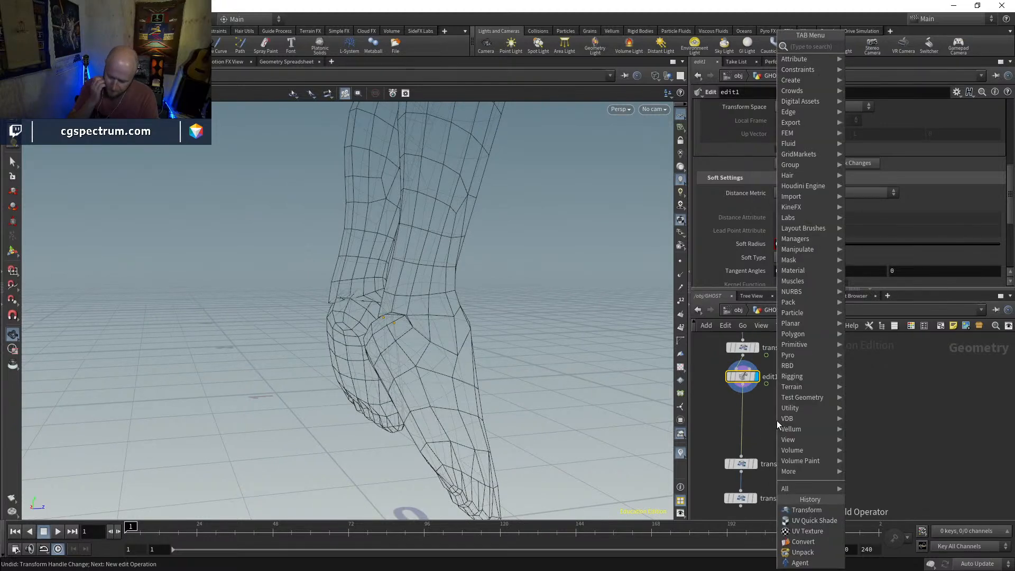
{"action": "type", "text": "delta"}
{"action": "key", "text": "Return"}
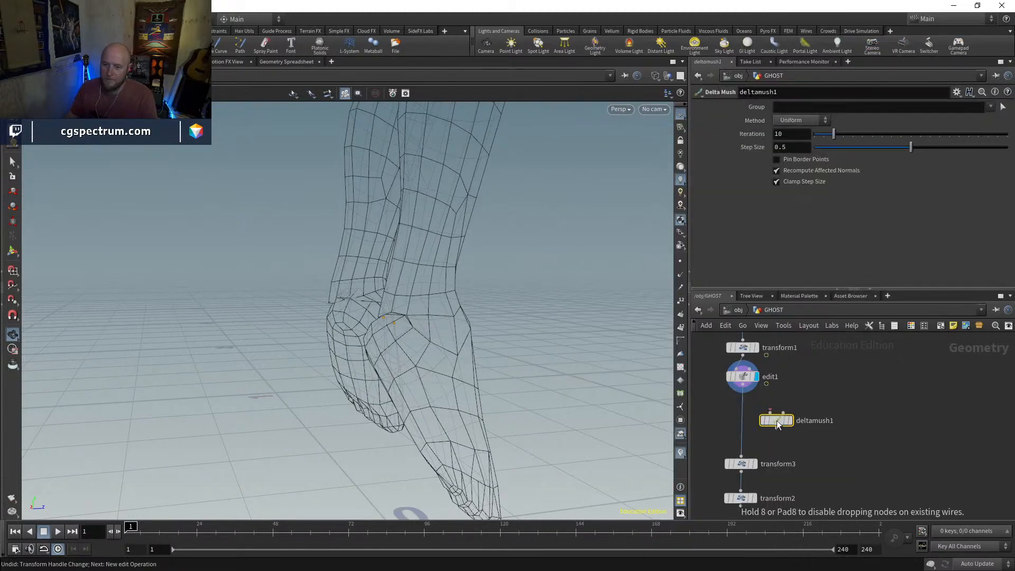
Wire the Delta Mush node between edit1 and transform3, feeding transform1 into its second input as the rest geometry
{"action": "left_click", "coordinate": [775, 422]}
{"action": "left_click", "coordinate": [775, 421]}
{"action": "left_click", "coordinate": [743, 355]}
{"action": "left_click_drag", "start_coordinate": [742, 378], "coordinate": [699, 383]}
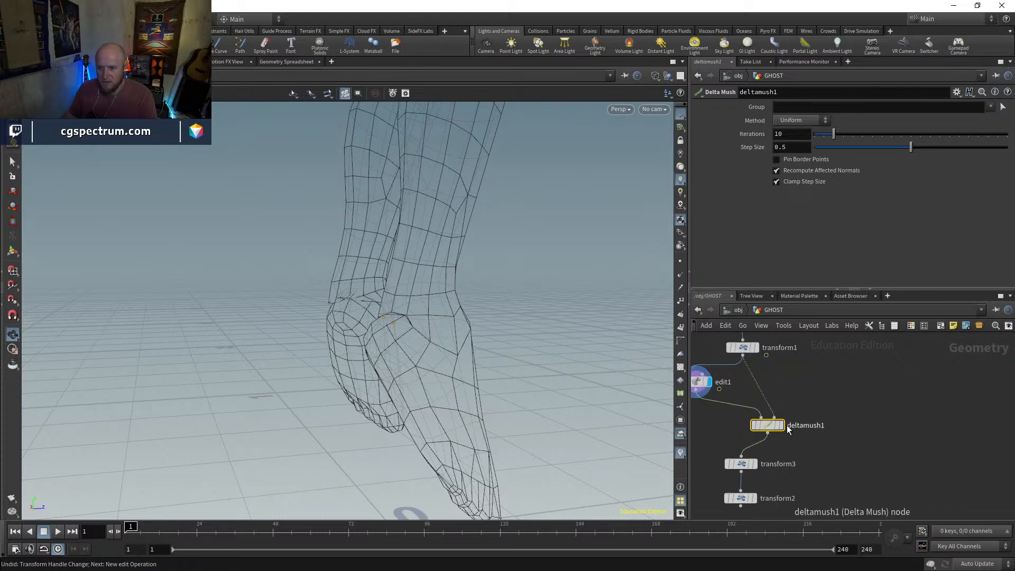
{"action": "middle_click_drag", "start_coordinate": [752, 392], "coordinate": [788, 405]}
Compare the feet before and after the edit1 node in the viewport and examine the ankle topology in wireframe
{"action": "left_click", "coordinate": [792, 363]}
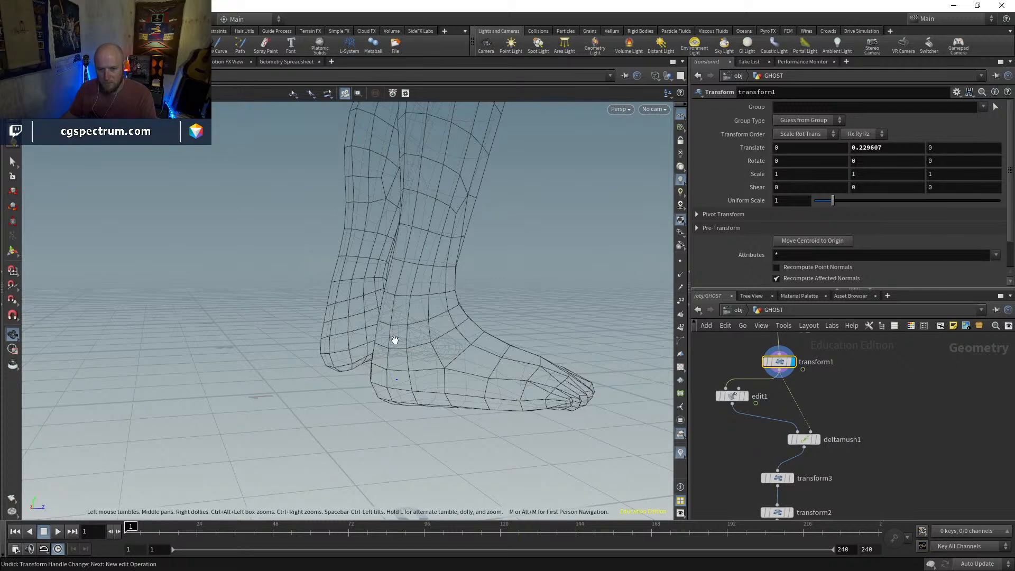
{"action": "left_click", "coordinate": [739, 397]}
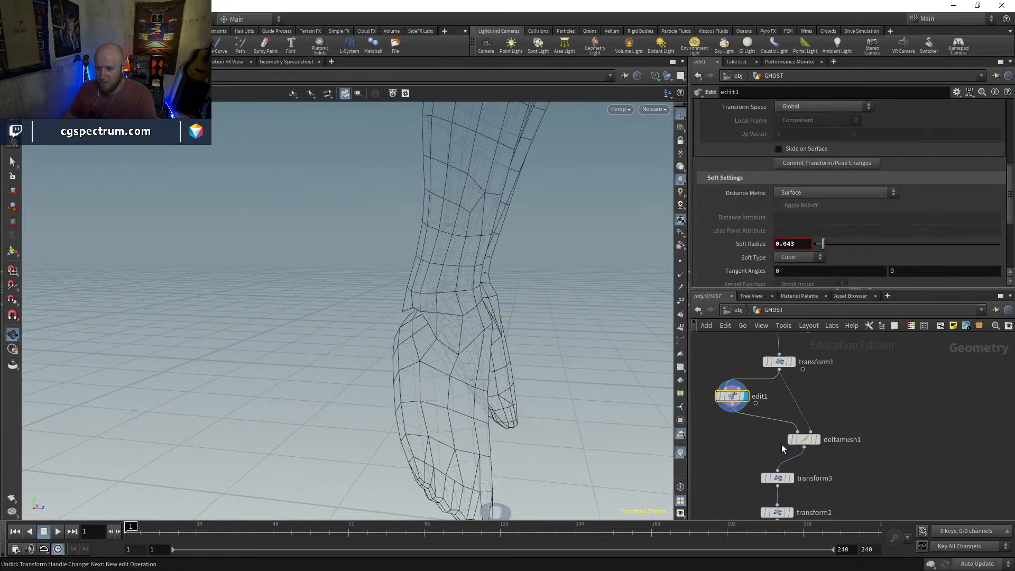
{"action": "mouse_move", "coordinate": [808, 444]}
{"action": "left_click_drag", "start_coordinate": [805, 439], "coordinate": [800, 432]}
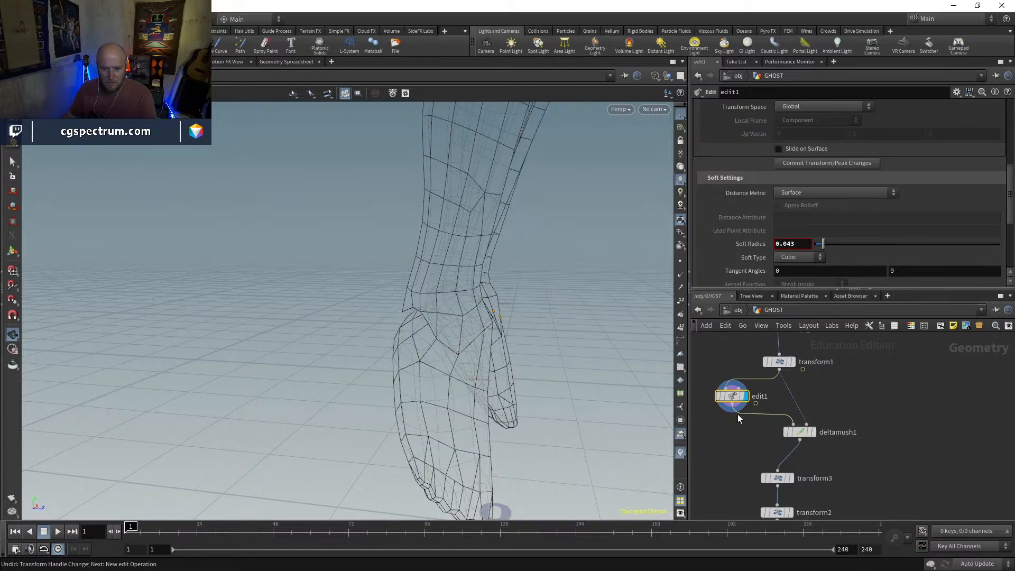
{"action": "left_click_drag", "start_coordinate": [541, 348], "coordinate": [363, 341], "text": "alt"}
{"action": "key", "text": "w"}
{"action": "key", "text": "w"}
{"action": "right_click_drag", "start_coordinate": [331, 313], "coordinate": [344, 340]}
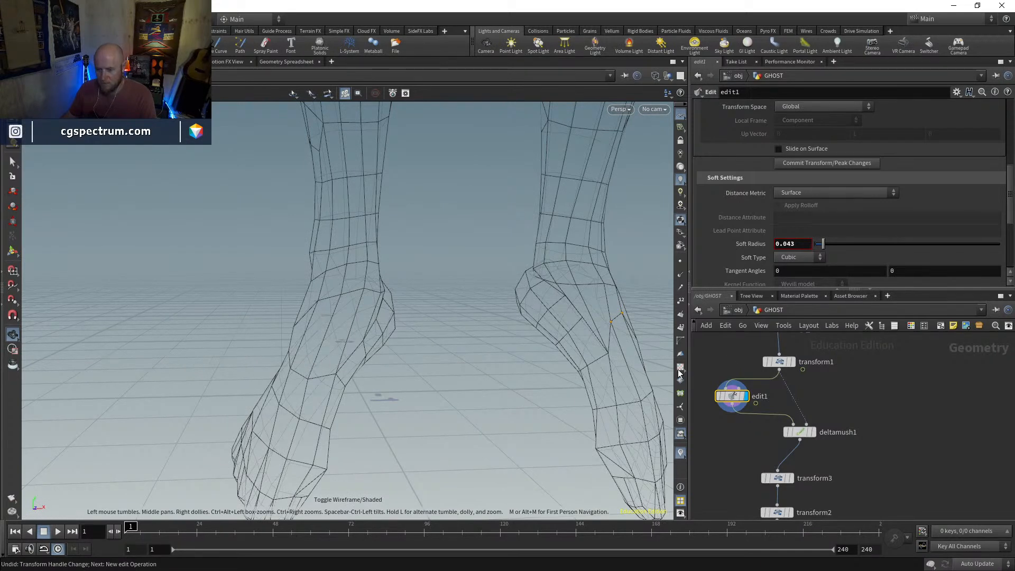
Display the Delta Mush result and toggle its bypass to compare the ankles with and without smoothing from several angles
{"action": "left_click", "coordinate": [812, 432]}
{"action": "left_click", "coordinate": [789, 433]}
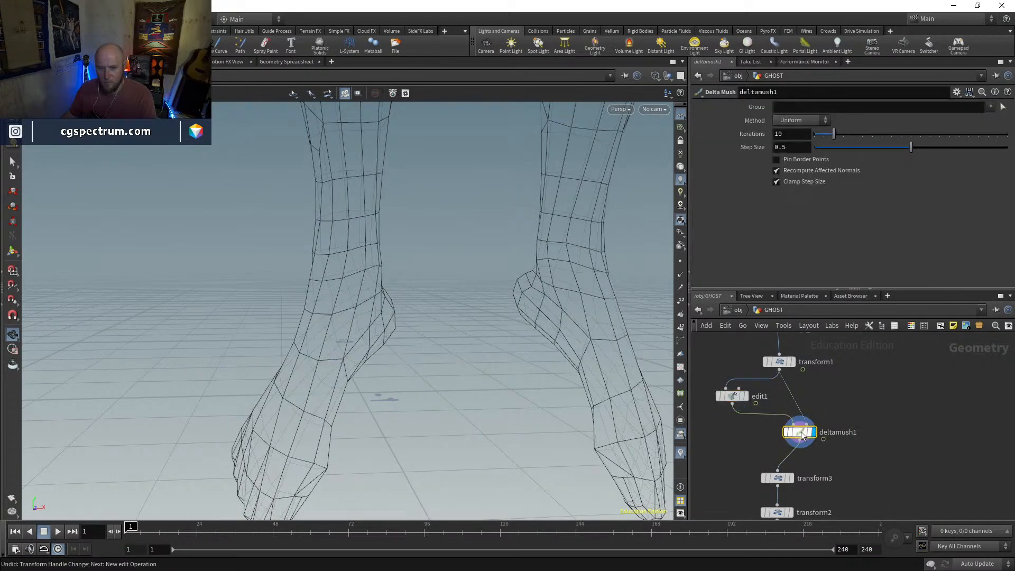
{"action": "left_click", "coordinate": [788, 433]}
{"action": "left_click", "coordinate": [788, 434]}
{"action": "left_click", "coordinate": [788, 433]}
{"action": "left_click", "coordinate": [787, 435]}
{"action": "left_click", "coordinate": [787, 435]}
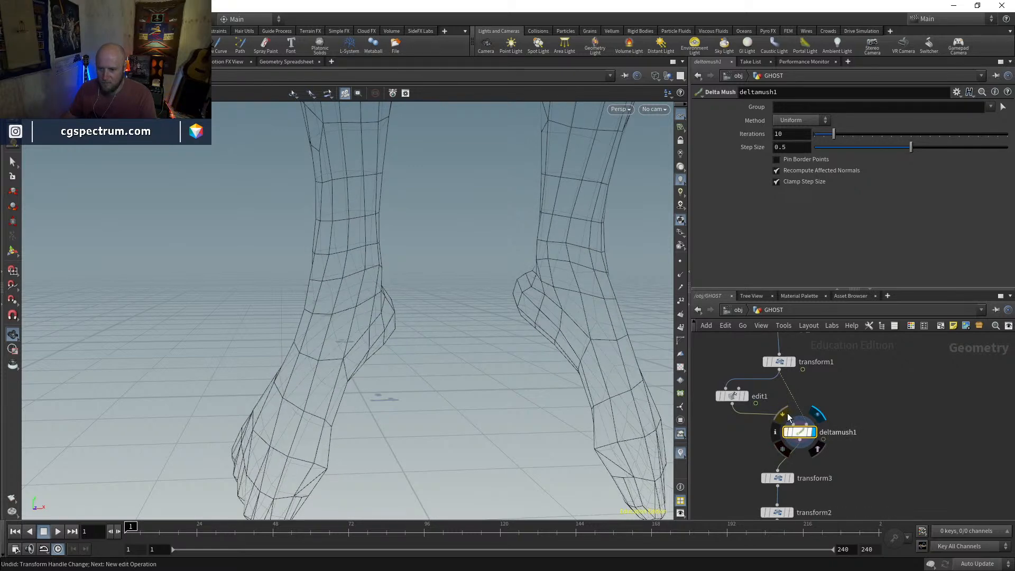
{"action": "mouse_move", "coordinate": [448, 338]}
{"action": "left_mouse_down"}
{"action": "mouse_move", "coordinate": [621, 343]}
{"action": "mouse_move", "coordinate": [533, 345]}
{"action": "mouse_move", "coordinate": [387, 412]}
{"action": "mouse_move", "coordinate": [483, 371]}
{"action": "mouse_move", "coordinate": [617, 391]}
{"action": "mouse_move", "coordinate": [497, 392]}
{"action": "left_mouse_up"}
{"action": "key", "text": "shift+w"}
{"action": "key", "text": "shift+w"}
{"action": "left_click", "coordinate": [786, 435]}
{"action": "left_click", "coordinate": [787, 434]}
{"action": "left_click", "coordinate": [787, 436]}
{"action": "left_click_drag", "start_coordinate": [471, 351], "coordinate": [415, 390]}
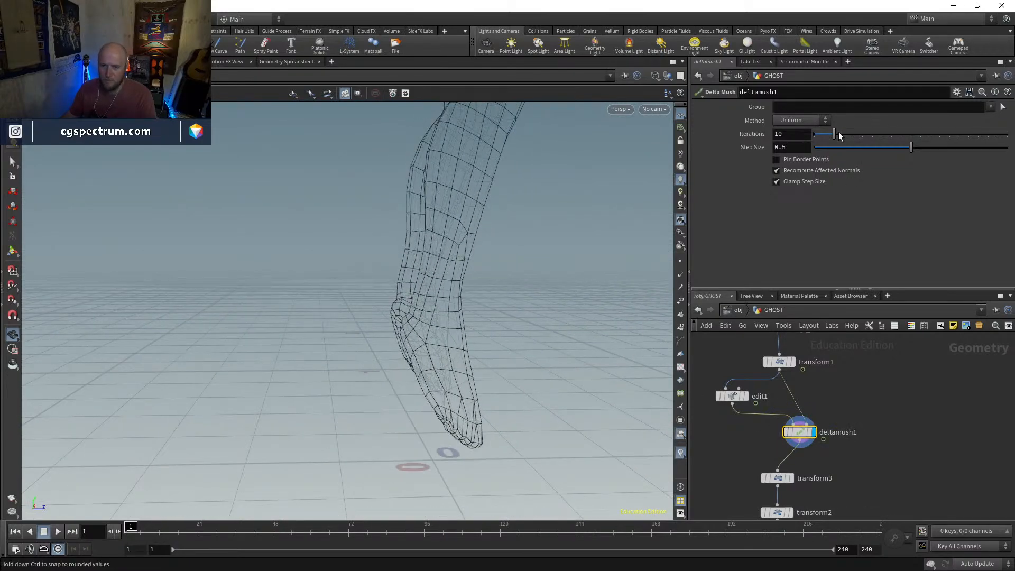
Lower the Delta Mush iterations to 8 and check the feet and full character in wireframe and shaded display
{"action": "left_click_drag", "start_coordinate": [833, 130], "coordinate": [824, 136]}
{"action": "mouse_move", "coordinate": [403, 326]}
{"action": "left_mouse_down"}
{"action": "mouse_move", "coordinate": [465, 310]}
{"action": "mouse_move", "coordinate": [616, 319]}
{"action": "mouse_move", "coordinate": [379, 302]}
{"action": "mouse_move", "coordinate": [482, 285]}
{"action": "left_mouse_up"}
{"action": "key", "text": "shift+w"}
{"action": "key", "text": "shift+w"}
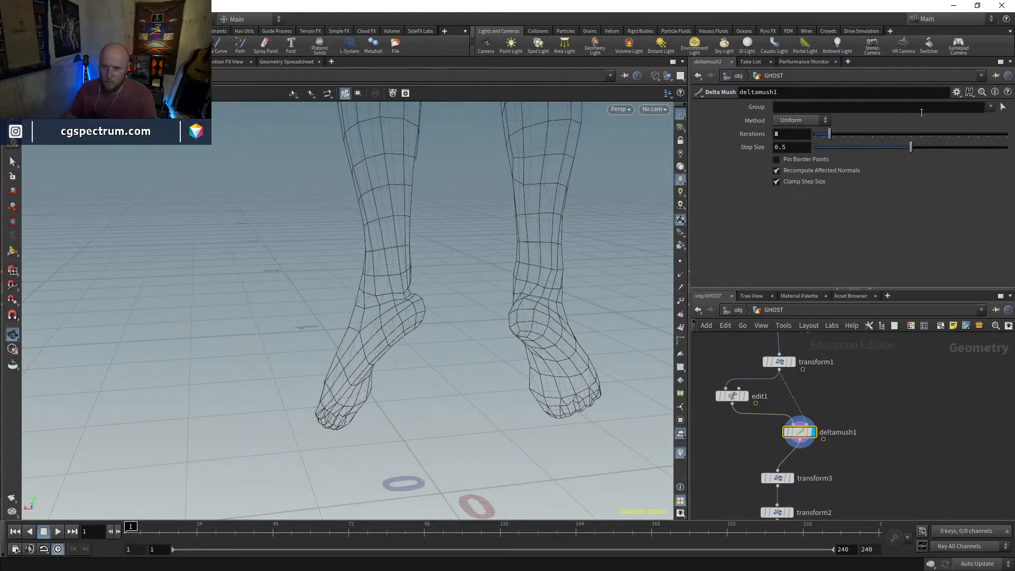
{"action": "mouse_move", "coordinate": [624, 254]}
{"action": "left_mouse_down"}
{"action": "mouse_move", "coordinate": [460, 291]}
{"action": "mouse_move", "coordinate": [494, 288]}
{"action": "mouse_move", "coordinate": [529, 254]}
{"action": "mouse_move", "coordinate": [303, 289]}
{"action": "mouse_move", "coordinate": [503, 340]}
{"action": "mouse_move", "coordinate": [578, 324]}
{"action": "mouse_move", "coordinate": [491, 312]}
{"action": "mouse_move", "coordinate": [437, 397]}
{"action": "mouse_move", "coordinate": [476, 340]}
{"action": "mouse_move", "coordinate": [551, 363]}
{"action": "mouse_move", "coordinate": [333, 374]}
{"action": "mouse_move", "coordinate": [449, 368]}
{"action": "mouse_move", "coordinate": [492, 356]}
{"action": "mouse_move", "coordinate": [483, 344]}
{"action": "mouse_move", "coordinate": [430, 389]}
{"action": "mouse_move", "coordinate": [447, 404]}
{"action": "mouse_move", "coordinate": [465, 377]}
{"action": "mouse_move", "coordinate": [433, 381]}
{"action": "mouse_move", "coordinate": [454, 384]}
{"action": "left_mouse_up"}
{"action": "key", "text": "shift+w"}
{"action": "scroll", "coordinate": [430, 389], "scroll_direction": "down", "scroll_amount": 5}
Bypass and re-enable the edit1 node to compare the original feet with the dangling pose
{"action": "mouse_move", "coordinate": [716, 399]}
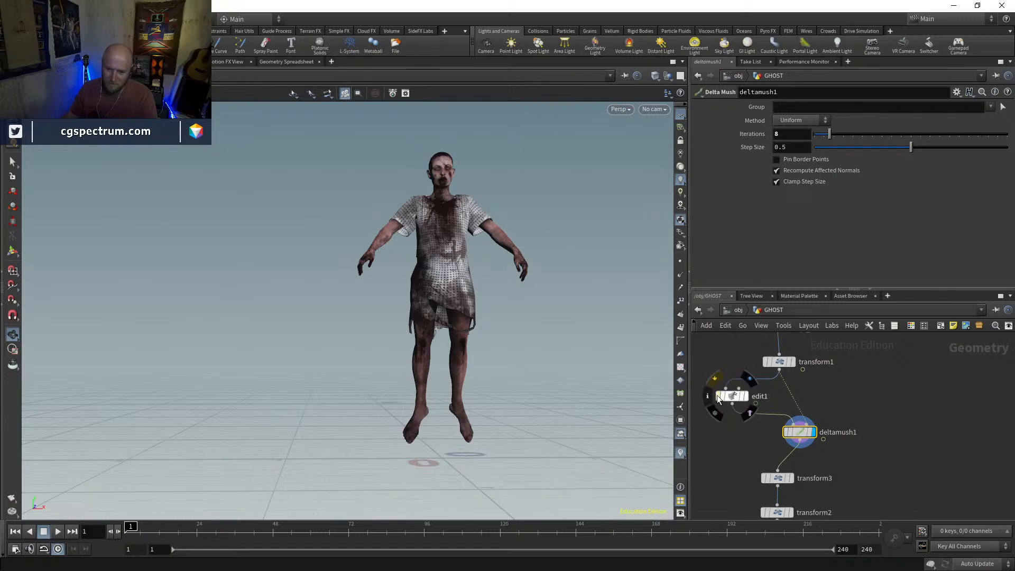
{"action": "left_click", "coordinate": [718, 396]}
{"action": "left_click_drag", "start_coordinate": [526, 424], "coordinate": [674, 364]}
{"action": "left_click", "coordinate": [718, 395]}
{"action": "left_click_drag", "start_coordinate": [555, 370], "coordinate": [495, 441]}
{"action": "left_click_drag", "start_coordinate": [554, 411], "coordinate": [463, 457]}
Display transform2, bypass transform3, and check the hovering motion up to frame 100
{"action": "scroll", "coordinate": [889, 478], "scroll_direction": "down", "scroll_amount": 2}
{"action": "left_click", "coordinate": [771, 462]}
{"action": "left_click_drag", "start_coordinate": [408, 339], "coordinate": [459, 342]}
{"action": "scroll", "coordinate": [461, 349], "scroll_direction": "down", "scroll_amount": 2}
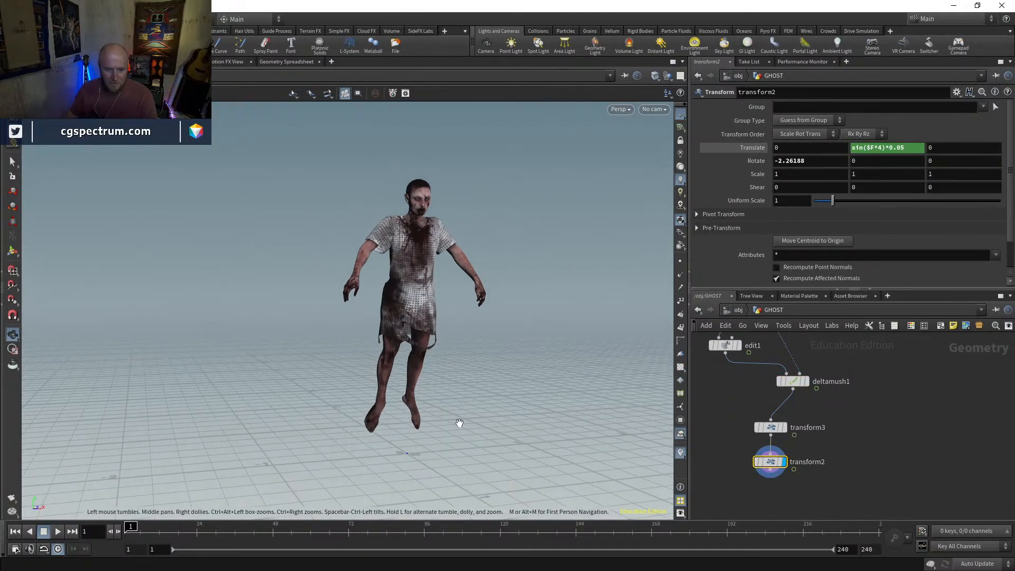
{"action": "left_click_drag", "start_coordinate": [157, 536], "coordinate": [300, 539]}
{"action": "left_click", "coordinate": [756, 427]}
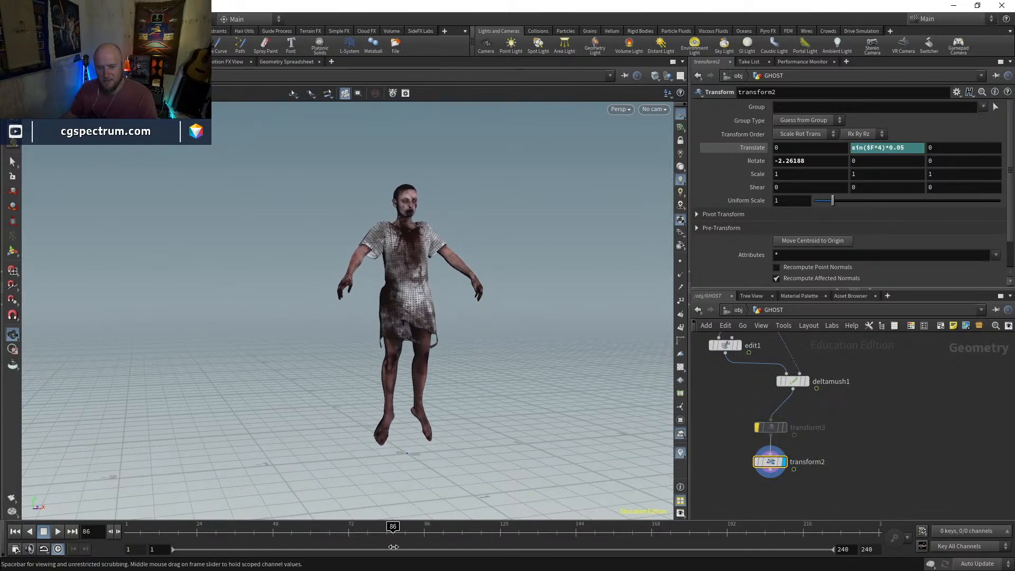
{"action": "left_click_drag", "start_coordinate": [435, 551], "coordinate": [437, 549]}
{"action": "left_click_drag", "start_coordinate": [449, 450], "coordinate": [510, 428]}
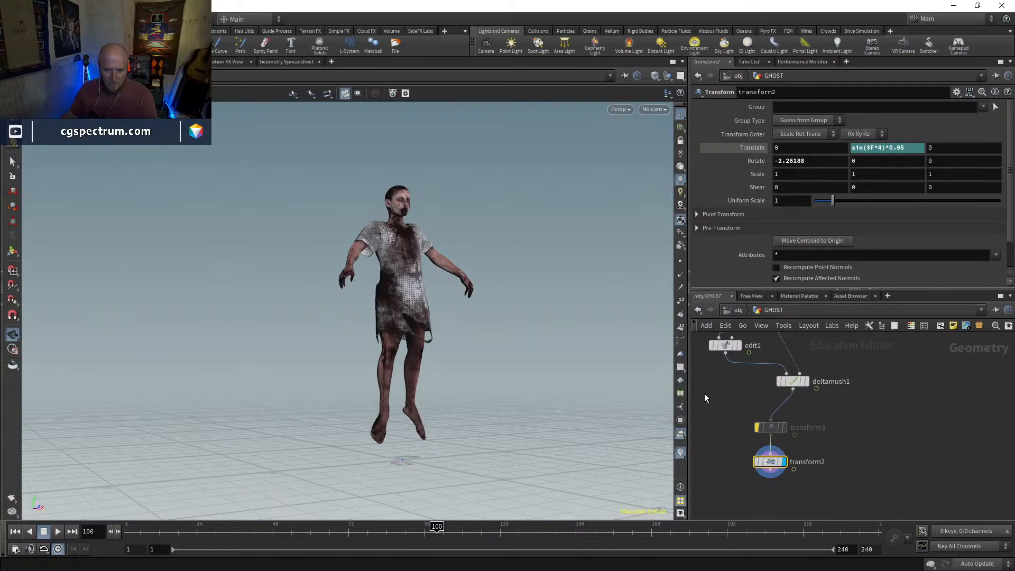
Inspect the dangling legs up close and from a distance, and move the Delta Mush node closer in line above transform3
{"action": "middle_click_drag", "start_coordinate": [787, 392], "coordinate": [819, 430]}
{"action": "left_click_drag", "start_coordinate": [591, 435], "coordinate": [411, 403]}
{"action": "scroll", "coordinate": [447, 427], "scroll_direction": "up", "scroll_amount": 5}
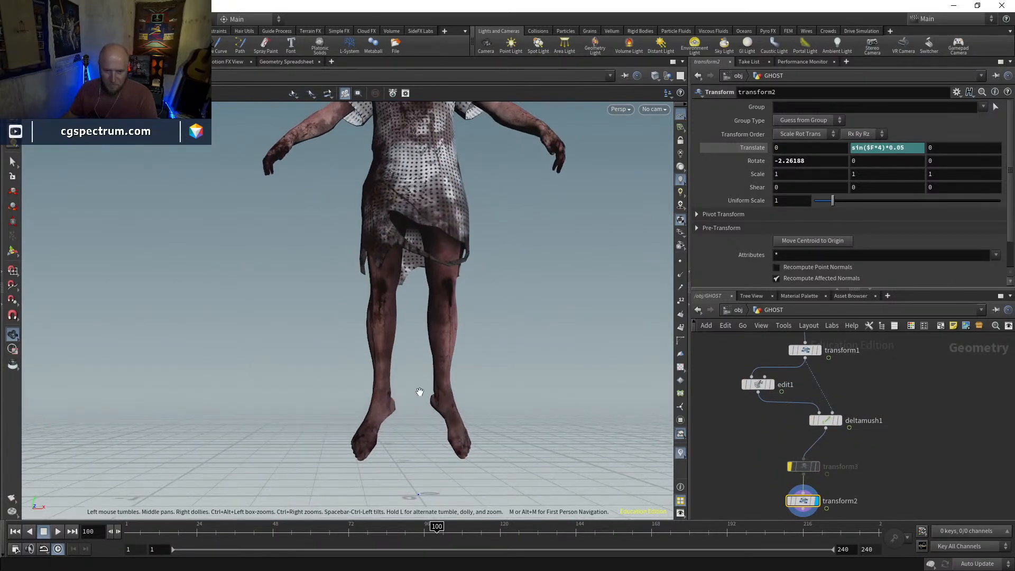
{"action": "scroll", "coordinate": [440, 370], "scroll_direction": "down", "scroll_amount": 5}
{"action": "left_click_drag", "start_coordinate": [449, 345], "coordinate": [630, 426]}
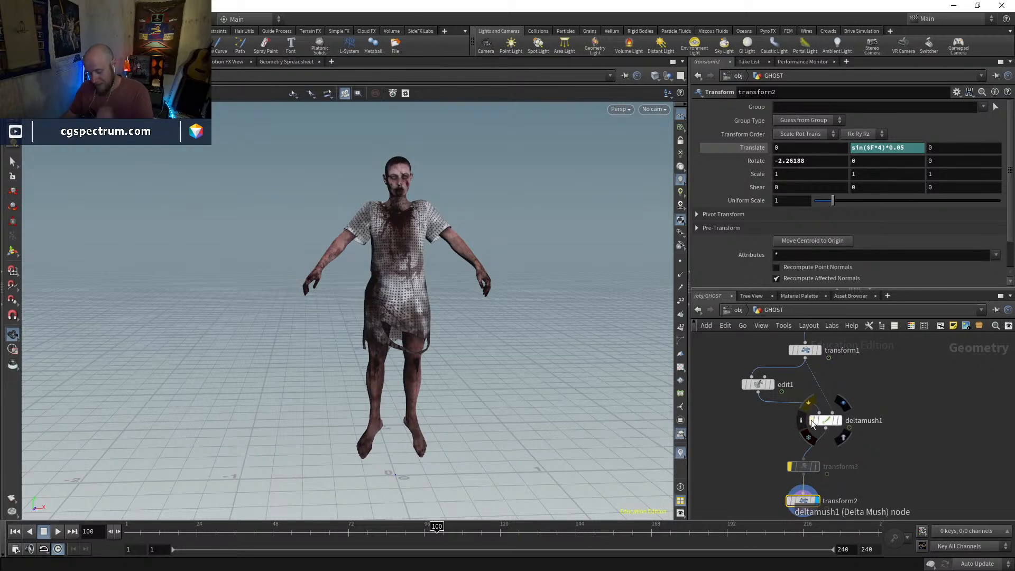
{"action": "left_click_drag", "start_coordinate": [839, 421], "coordinate": [821, 420]}
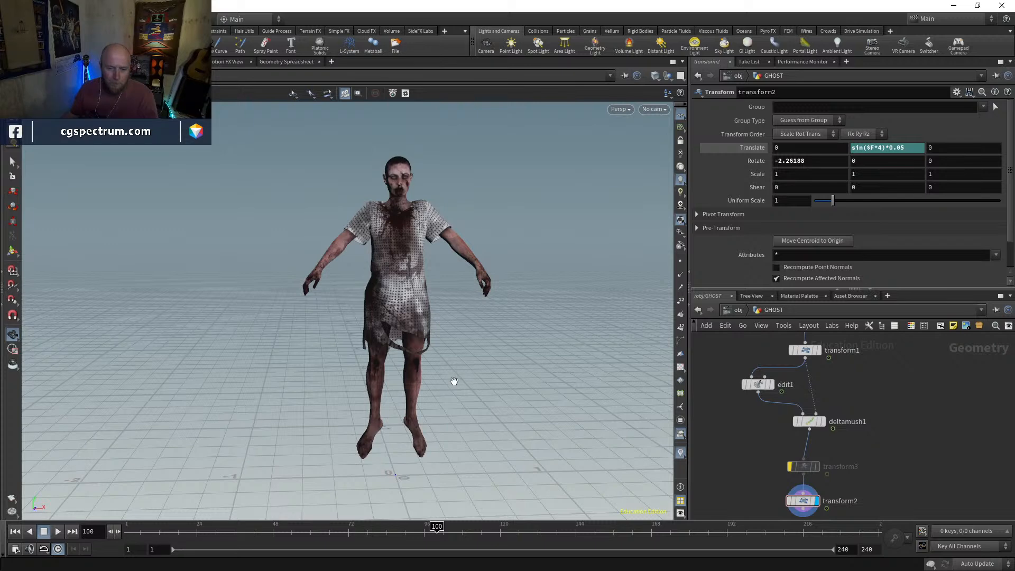
Scrub through the timeline to review the character's up-and-down hovering, and return to frame 1
{"action": "left_click_drag", "start_coordinate": [421, 374], "coordinate": [416, 363]}
{"action": "left_click_drag", "start_coordinate": [168, 529], "coordinate": [140, 518]}
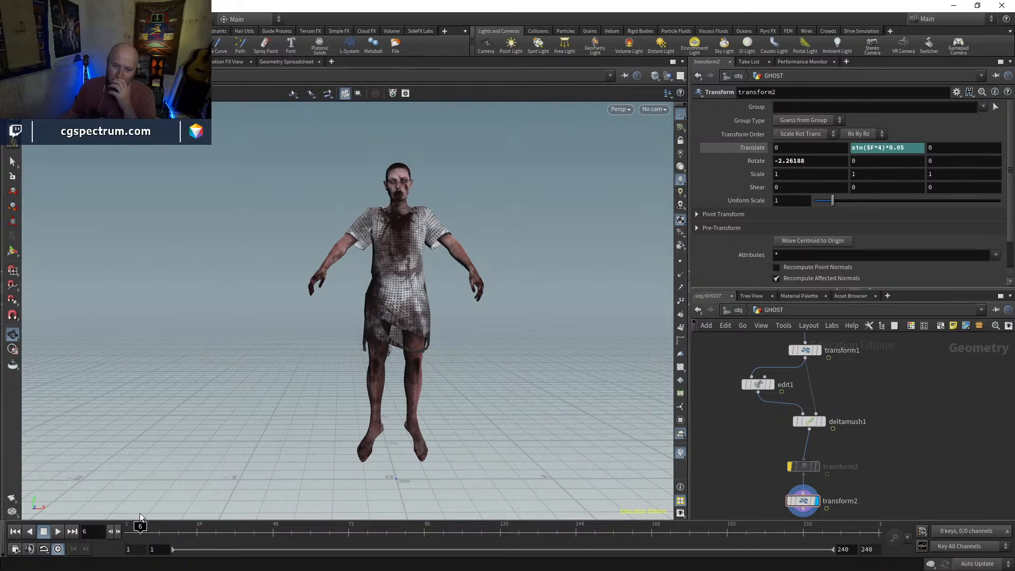
{"action": "left_click_drag", "start_coordinate": [141, 527], "coordinate": [257, 535]}
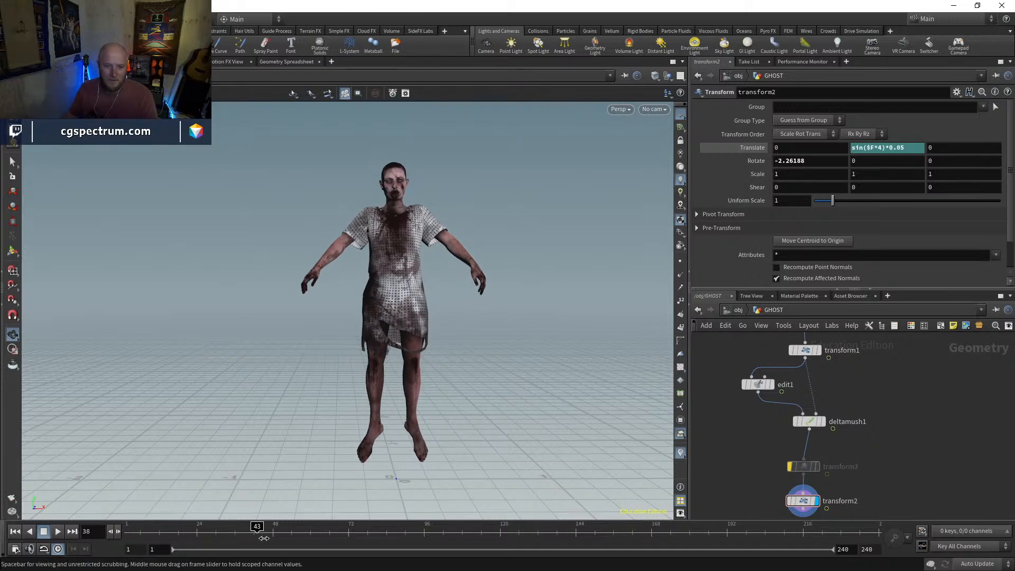
{"action": "left_click_drag", "start_coordinate": [327, 536], "coordinate": [616, 533]}
{"action": "left_click_drag", "start_coordinate": [409, 352], "coordinate": [417, 384]}
{"action": "right_click_drag", "start_coordinate": [417, 384], "coordinate": [396, 436]}
{"action": "middle_click_drag", "start_coordinate": [397, 435], "coordinate": [381, 408]}
{"action": "left_click_drag", "start_coordinate": [618, 532], "coordinate": [129, 523]}
Append a new Transform node after transform2 and make it the displayed node
{"action": "middle_click_drag", "start_coordinate": [929, 449], "coordinate": [885, 346]}
{"action": "left_click", "coordinate": [761, 396]}
{"action": "key", "text": "Tab"}
{"action": "type", "text": "transform"}
{"action": "key", "text": "Return"}
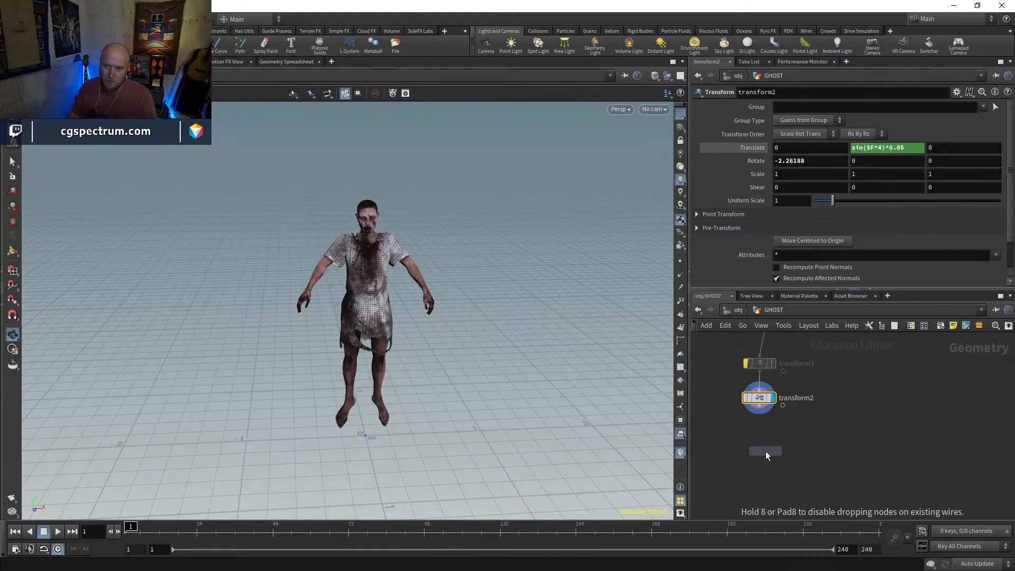
{"action": "left_click", "coordinate": [764, 452]}
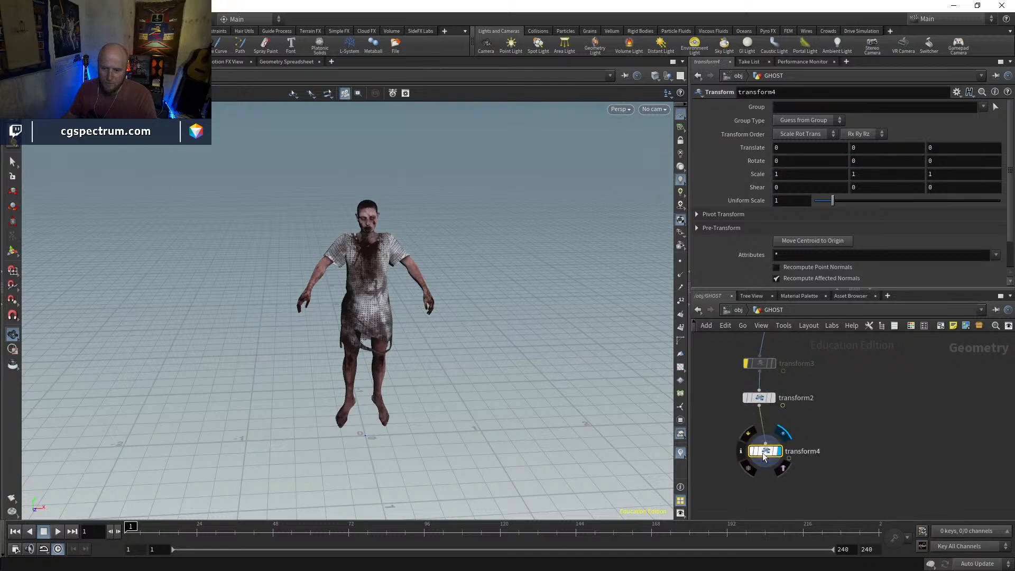
Move the character back along Z to about -1.94 and keyframe Translate Z at frame 1
{"action": "left_click_drag", "start_coordinate": [457, 400], "coordinate": [457, 365]}
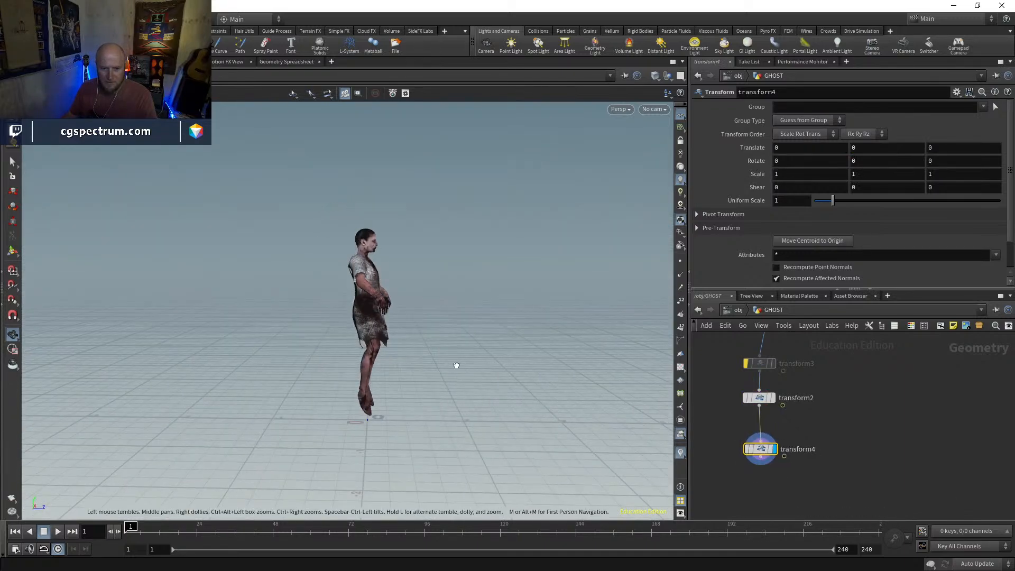
{"action": "key", "text": "Return"}
{"action": "left_click_drag", "start_coordinate": [381, 423], "coordinate": [198, 415]}
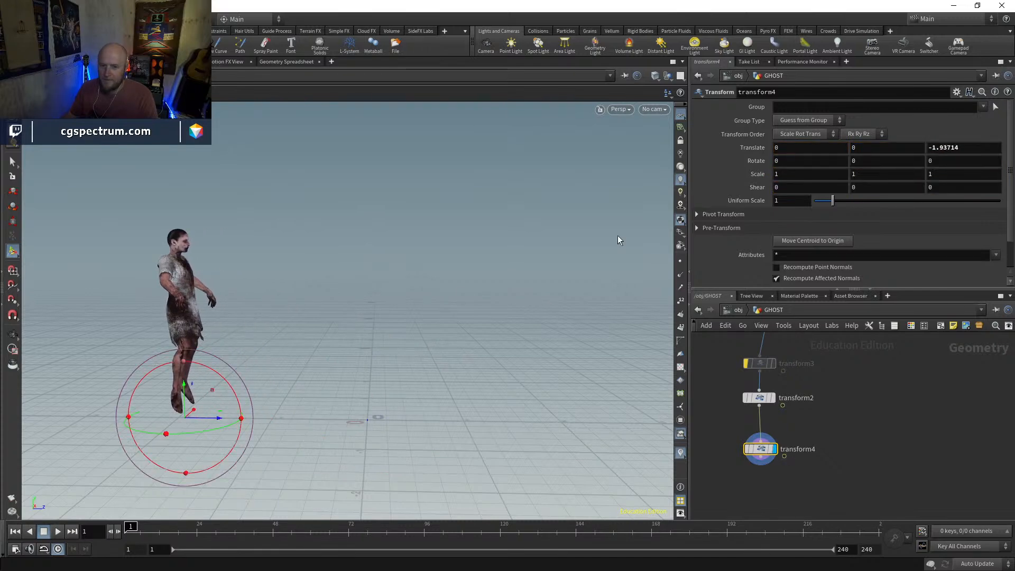
{"action": "left_click", "coordinate": [958, 150], "text": "alt"}
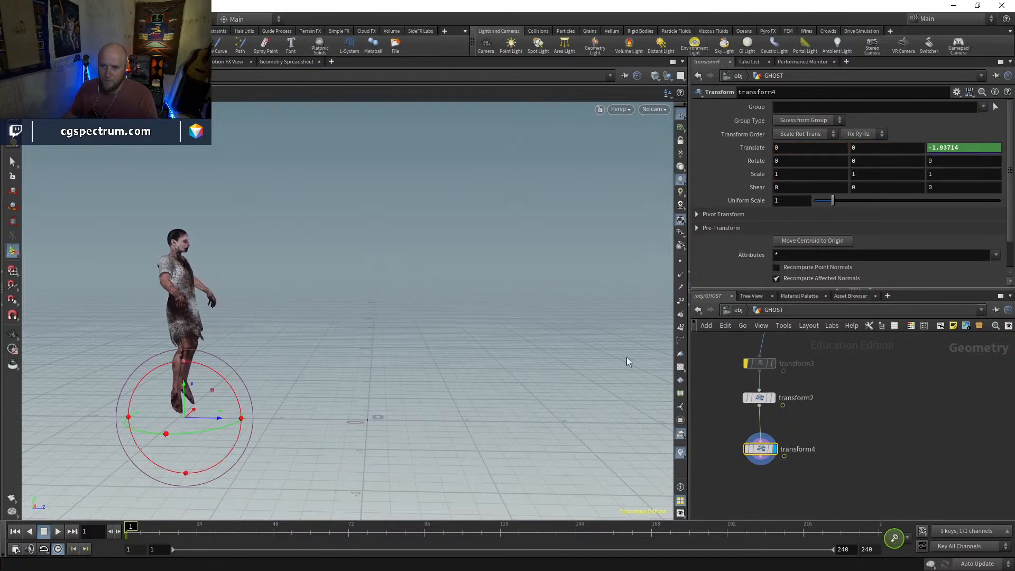
Set the new Transform's Translate Z to 1 at frame 120
{"action": "left_click_drag", "start_coordinate": [353, 534], "coordinate": [503, 541]}
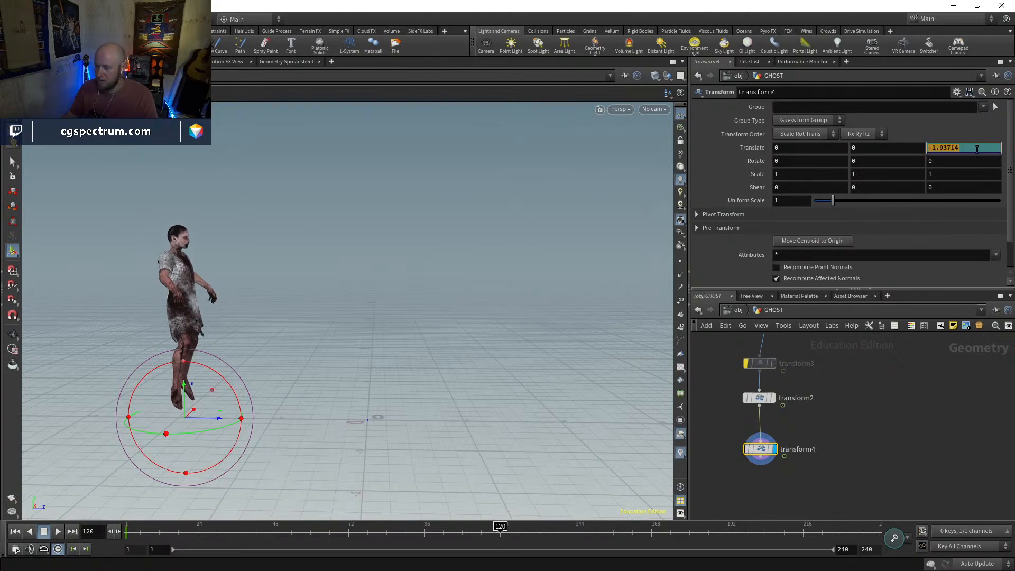
{"action": "left_click", "coordinate": [977, 149]}
{"action": "type", "text": "1"}
{"action": "key", "text": "Return"}
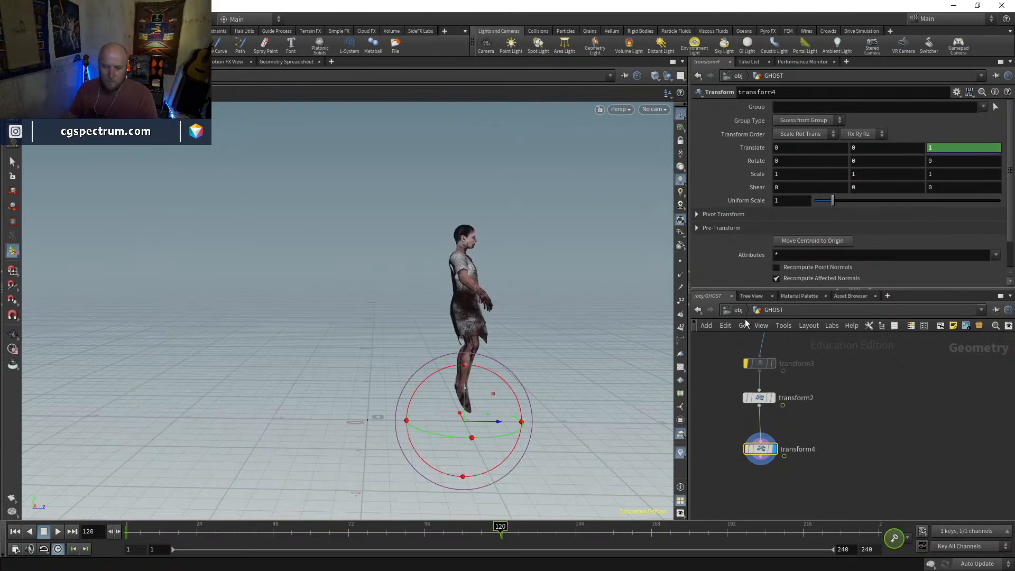
Scrub and play back the character's forward travel, and return to frame 1
{"action": "left_click_drag", "start_coordinate": [227, 521], "coordinate": [263, 531]}
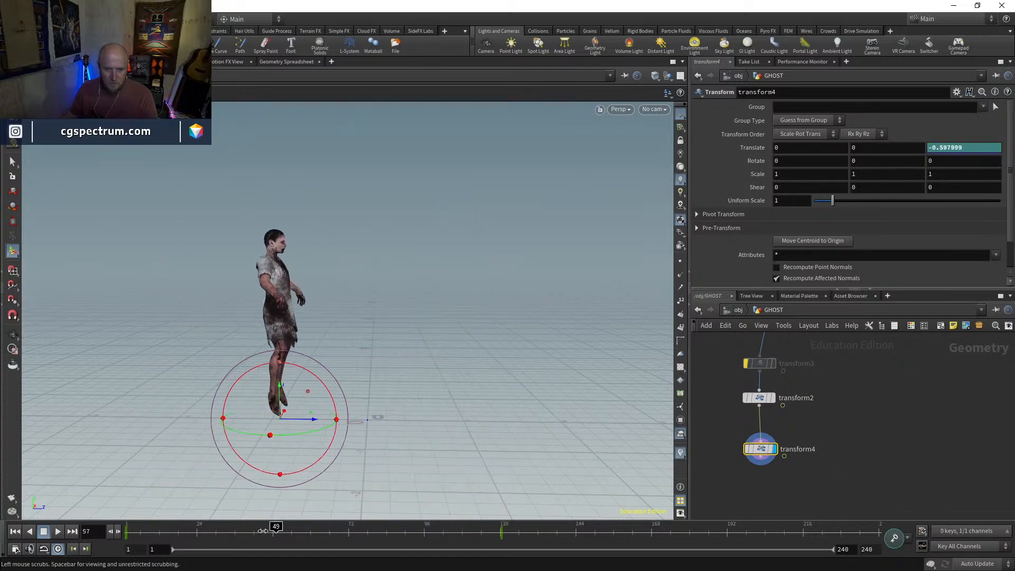
{"action": "left_click", "coordinate": [61, 533]}
{"action": "left_click_drag", "start_coordinate": [142, 533], "coordinate": [89, 522]}
Examine transform4's Translate Z curve in the Animation Editor and close the editor
{"action": "left_click", "coordinate": [950, 150], "text": "shift"}
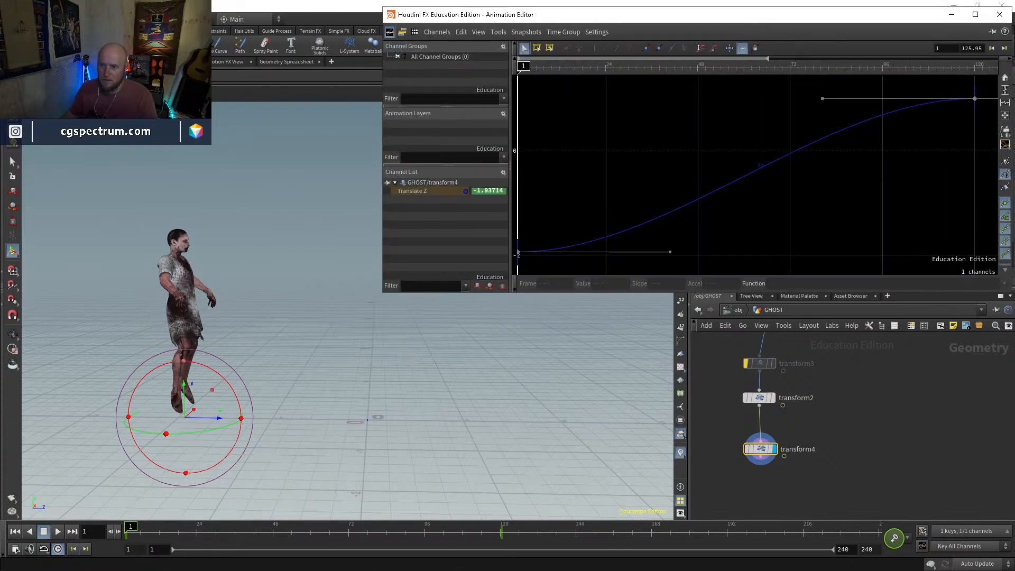
{"action": "left_click_drag", "start_coordinate": [947, 17], "coordinate": [857, 55]}
{"action": "left_click", "coordinate": [911, 56]}
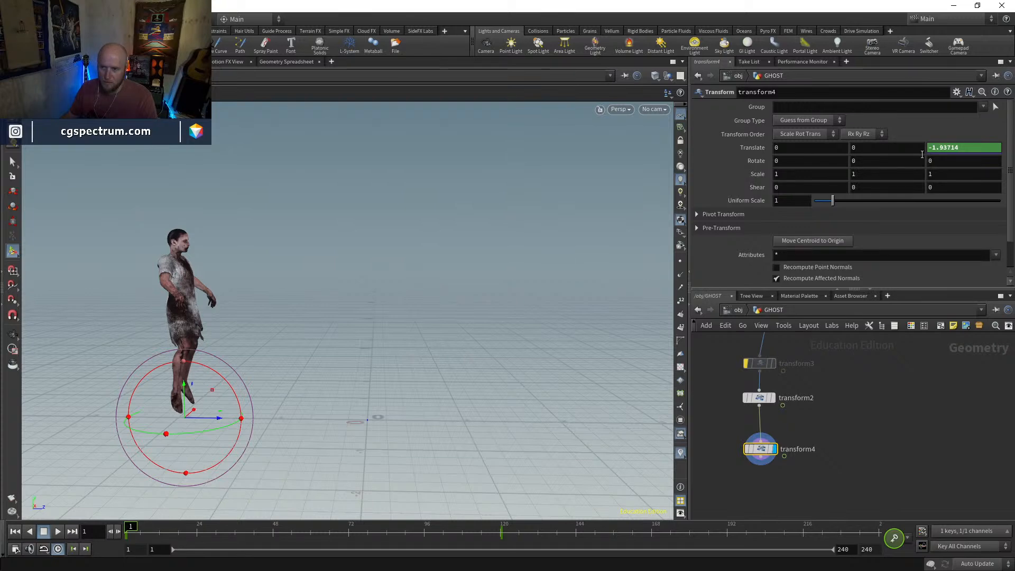
{"action": "left_click", "coordinate": [939, 149], "text": "shift"}
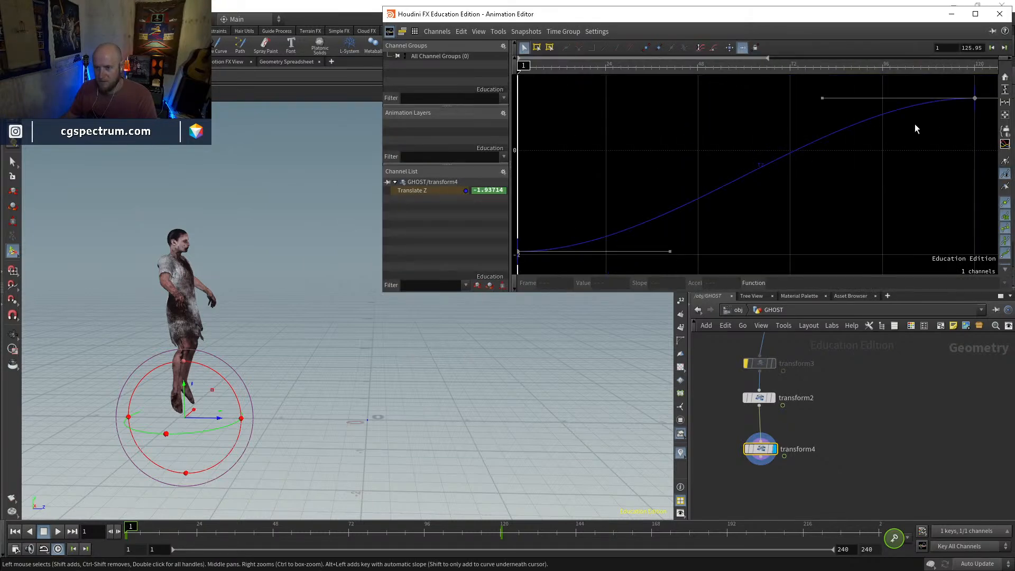
{"action": "left_click_drag", "start_coordinate": [991, 91], "coordinate": [471, 306]}
{"action": "left_click", "coordinate": [1005, 283]}
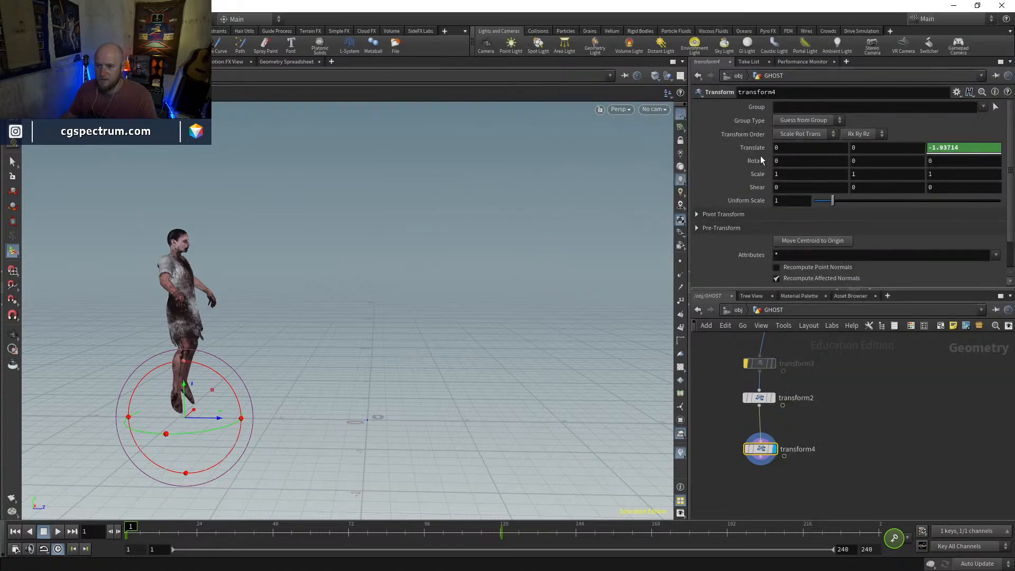
Replace the Translate Z keyframe expression at frame 1 with linear()
{"action": "left_click", "coordinate": [754, 152]}
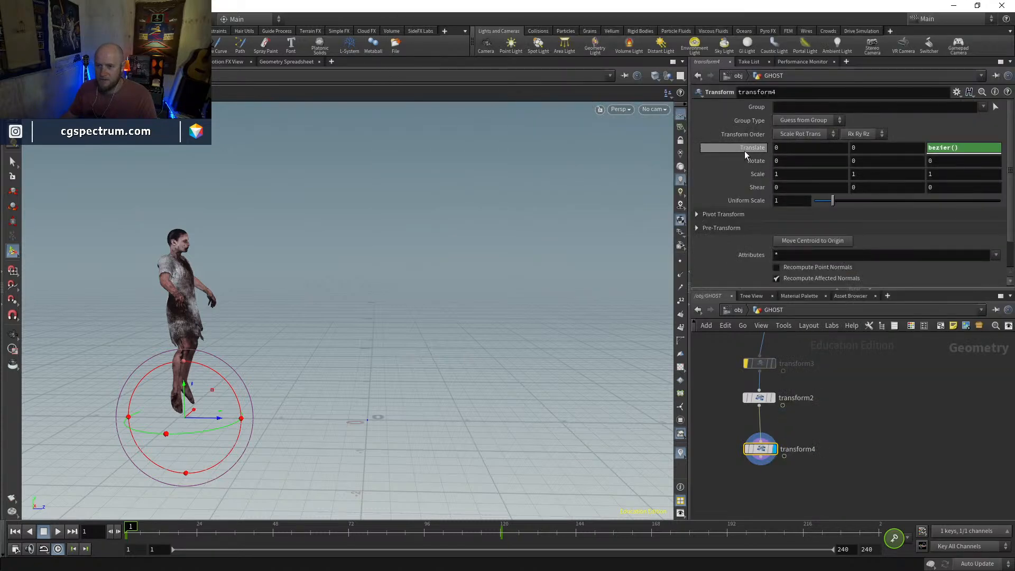
{"action": "double_click", "coordinate": [951, 147]}
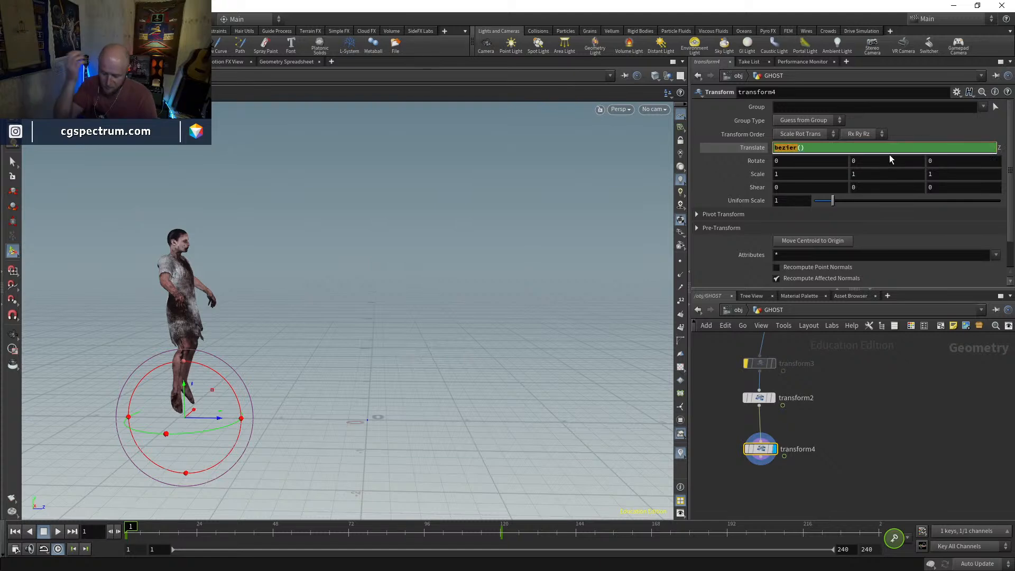
{"action": "type", "text": "li"}
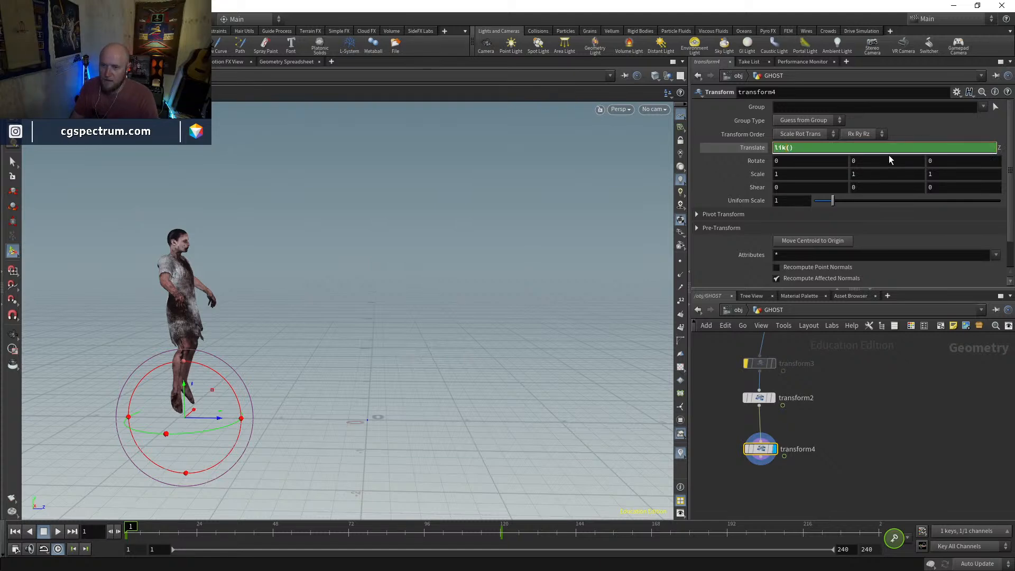
{"action": "type", "text": "near"}
{"action": "key", "text": "Return"}
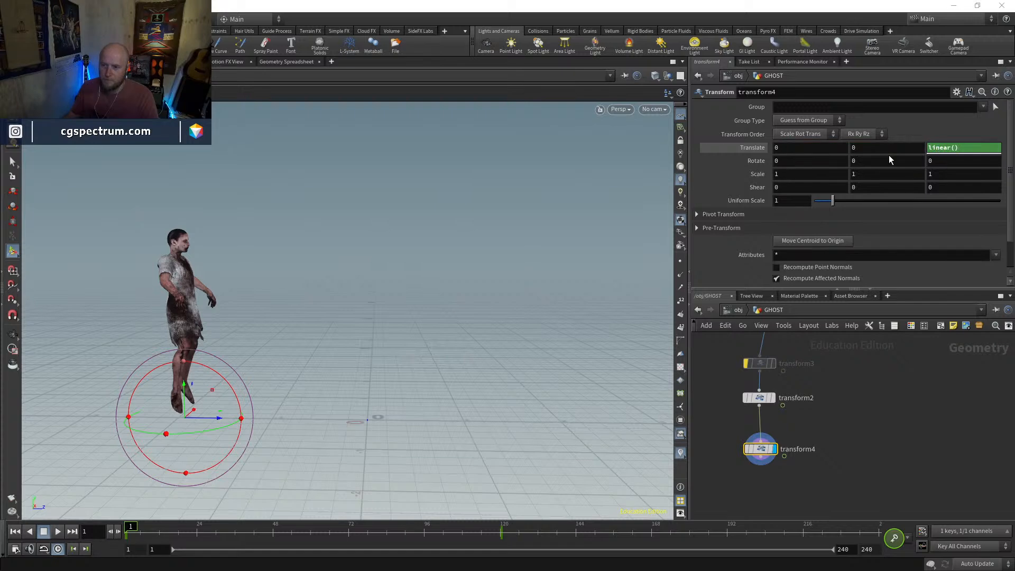
Replace transform4's Translate Z keyframe expression at frame 120 with linear()
{"action": "left_click", "coordinate": [503, 533]}
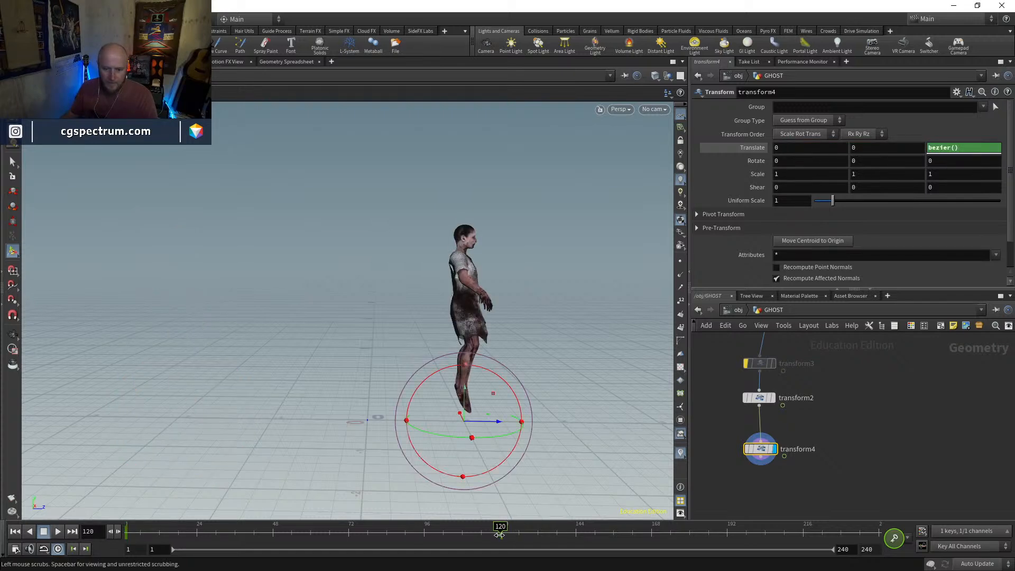
{"action": "double_click", "coordinate": [950, 148]}
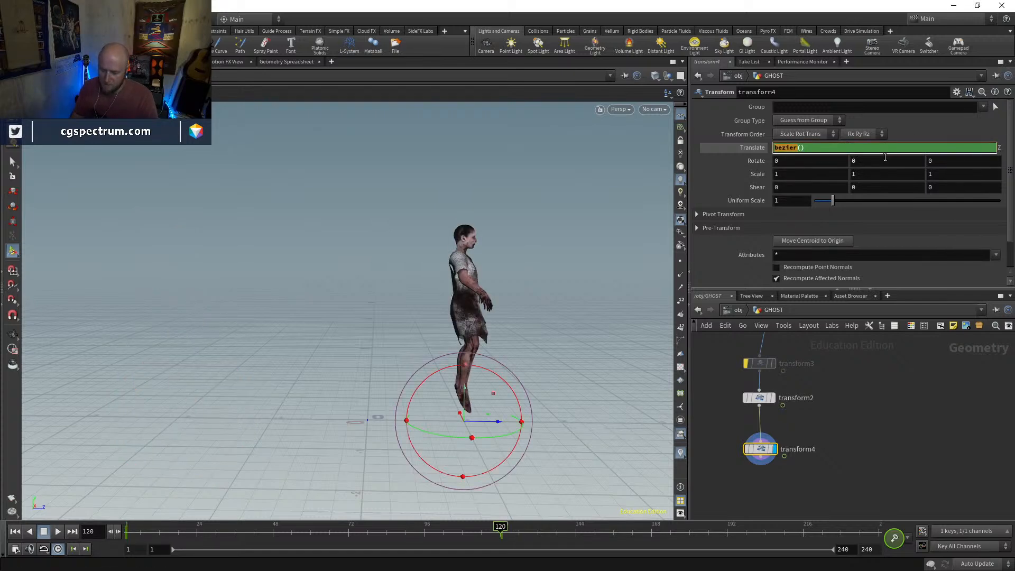
{"action": "type", "text": "linear"}
{"action": "key", "text": "Return"}
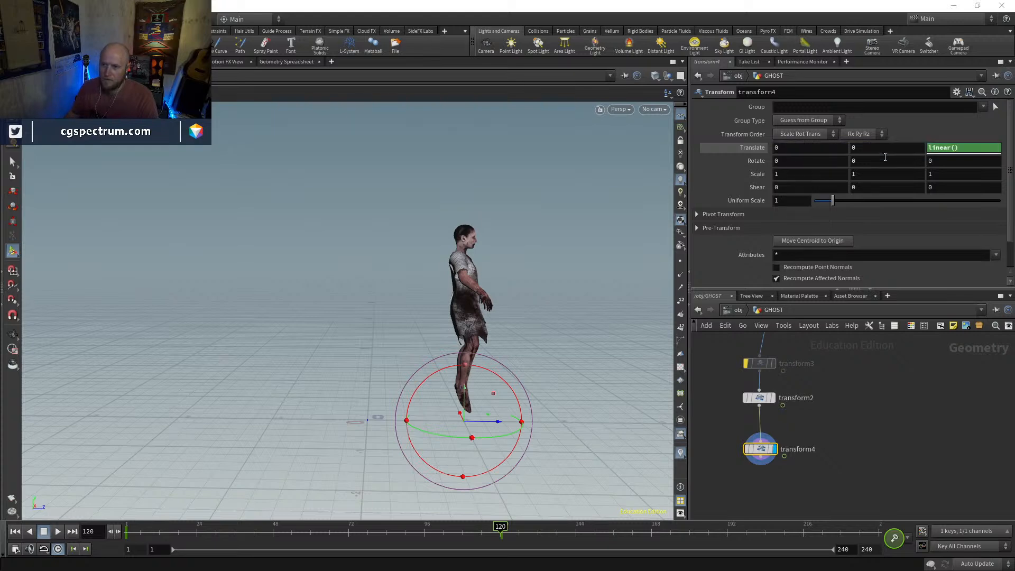
Check transform4's Translate Z curve in the Animation Editor, close it, and briefly play back the travel before returning to frame 1
{"action": "left_click", "coordinate": [945, 148], "text": "shift"}
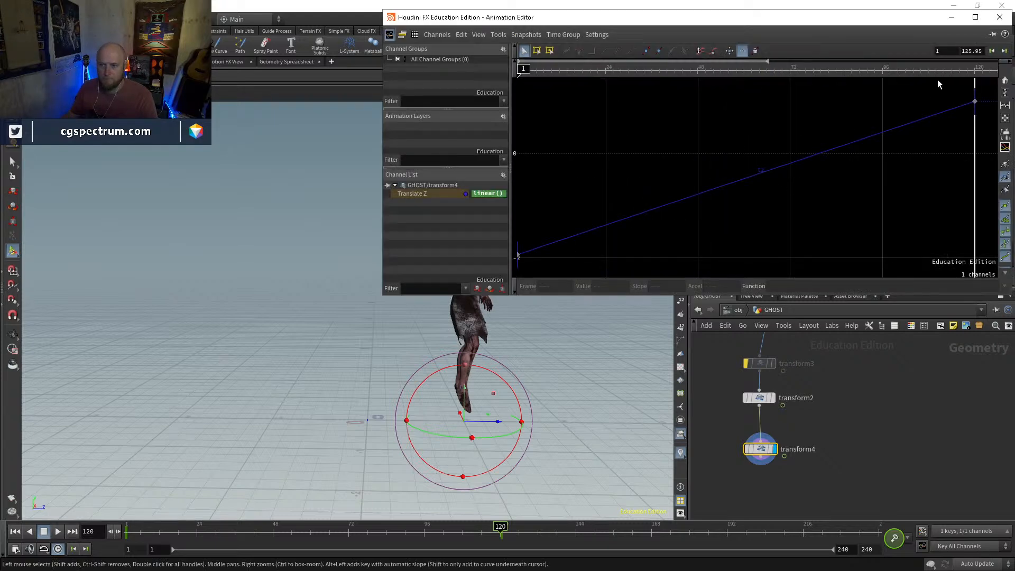
{"action": "left_click", "coordinate": [999, 17]}
{"action": "left_click_drag", "start_coordinate": [180, 533], "coordinate": [75, 534]}
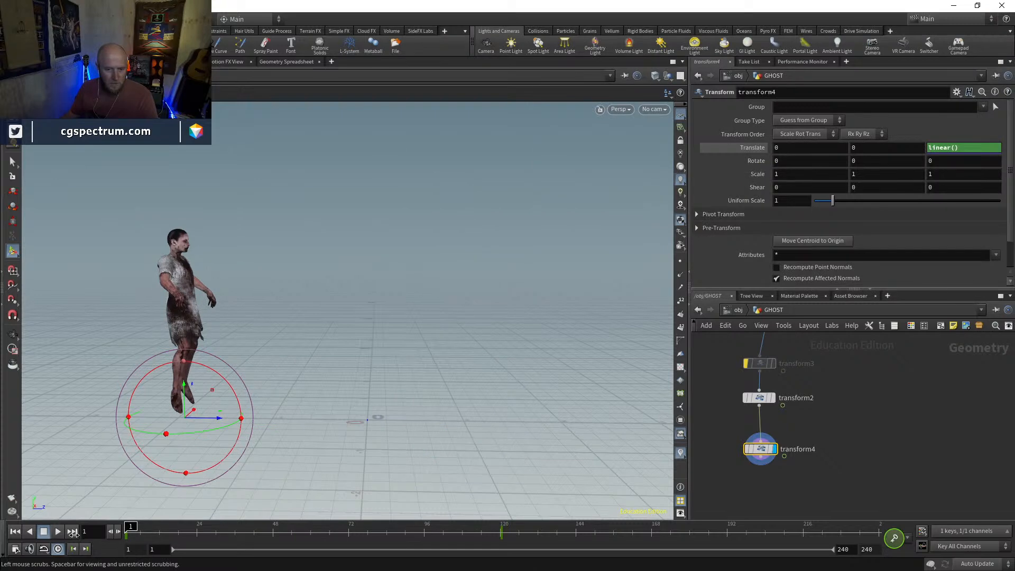
{"action": "left_click", "coordinate": [53, 532]}
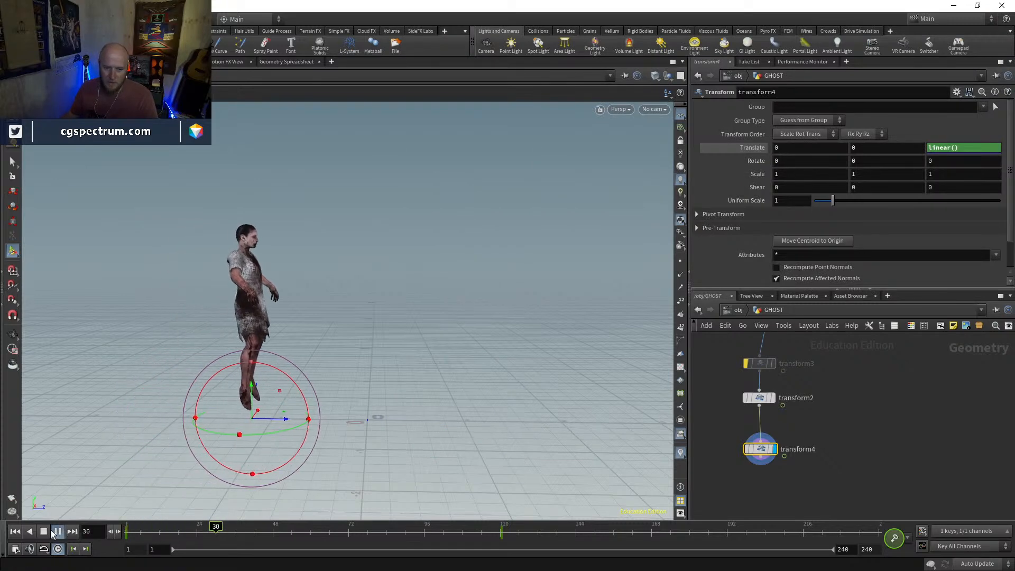
{"action": "left_click", "coordinate": [16, 532]}
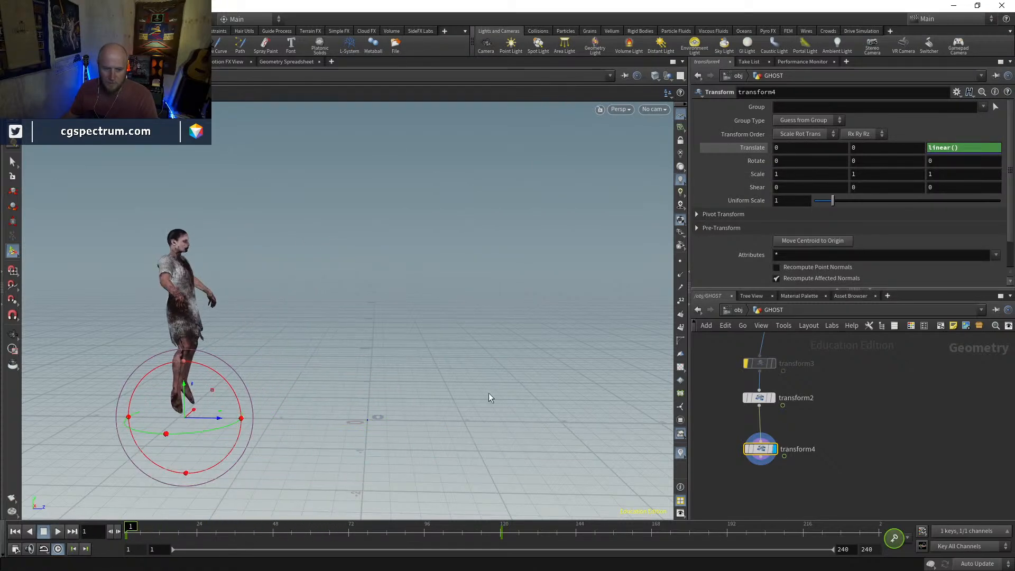
Show transform4's Translate channels as values instead of expressions and play back the character's travel, viewing it from the side and front
{"action": "left_click", "coordinate": [759, 147]}
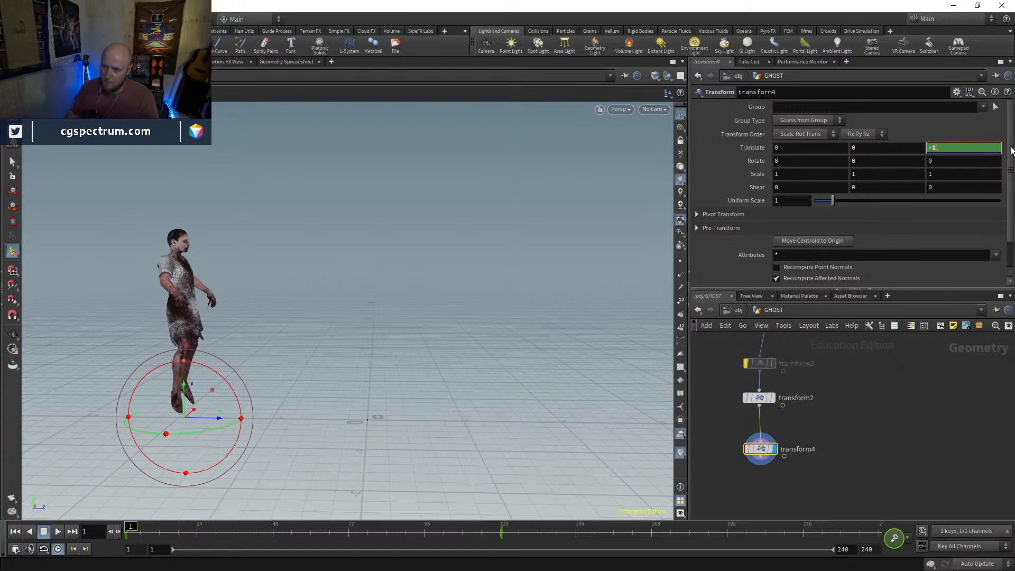
{"action": "left_click", "coordinate": [57, 532]}
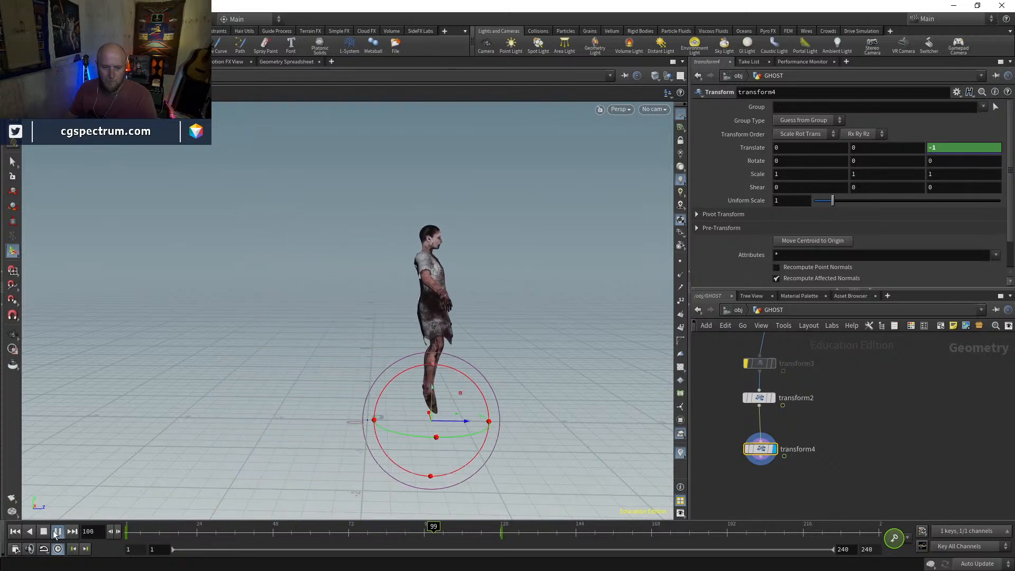
{"action": "left_click", "coordinate": [56, 531]}
{"action": "left_click_drag", "start_coordinate": [550, 274], "coordinate": [362, 300]}
{"action": "right_click_drag", "start_coordinate": [362, 300], "coordinate": [407, 281]}
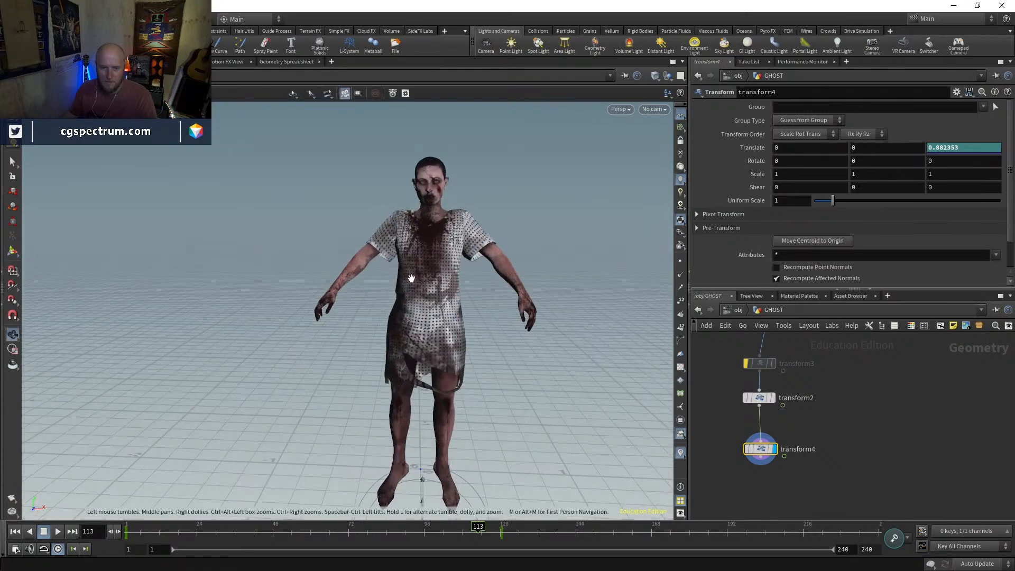
{"action": "middle_click_drag", "start_coordinate": [408, 281], "coordinate": [351, 225]}
{"action": "left_click_drag", "start_coordinate": [352, 225], "coordinate": [369, 258]}
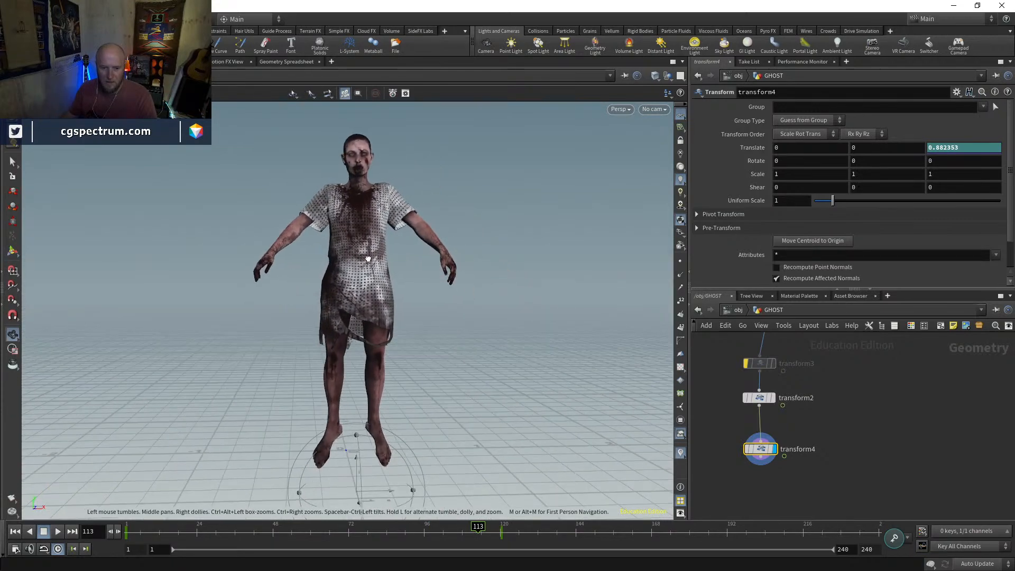
{"action": "left_click", "coordinate": [57, 537]}
Go to frame 120 and shorten both the playback range and the overall timeline to end at frame 120
{"action": "left_click", "coordinate": [501, 537]}
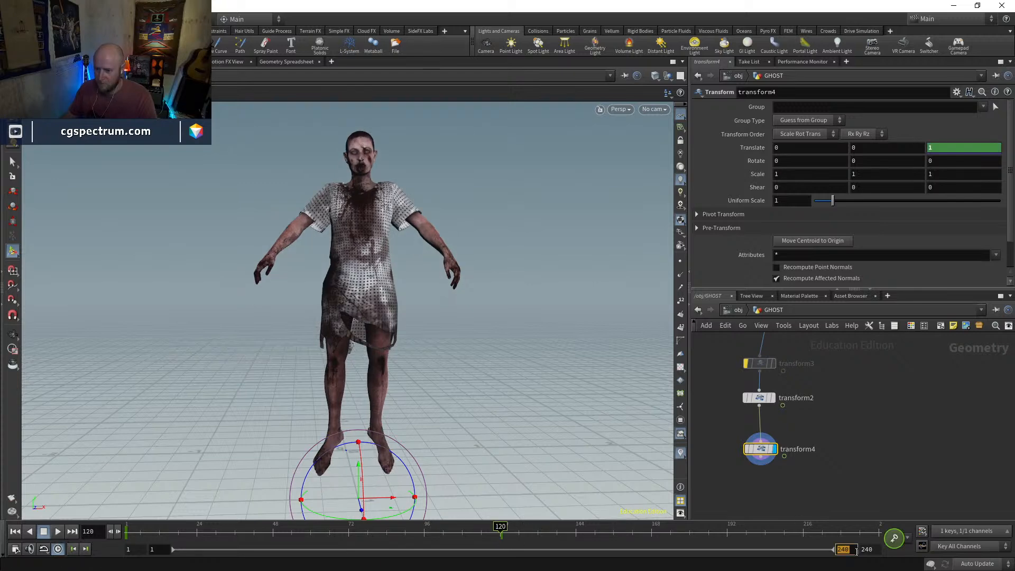
{"action": "key", "text": "Tab"}
{"action": "type", "text": "120"}
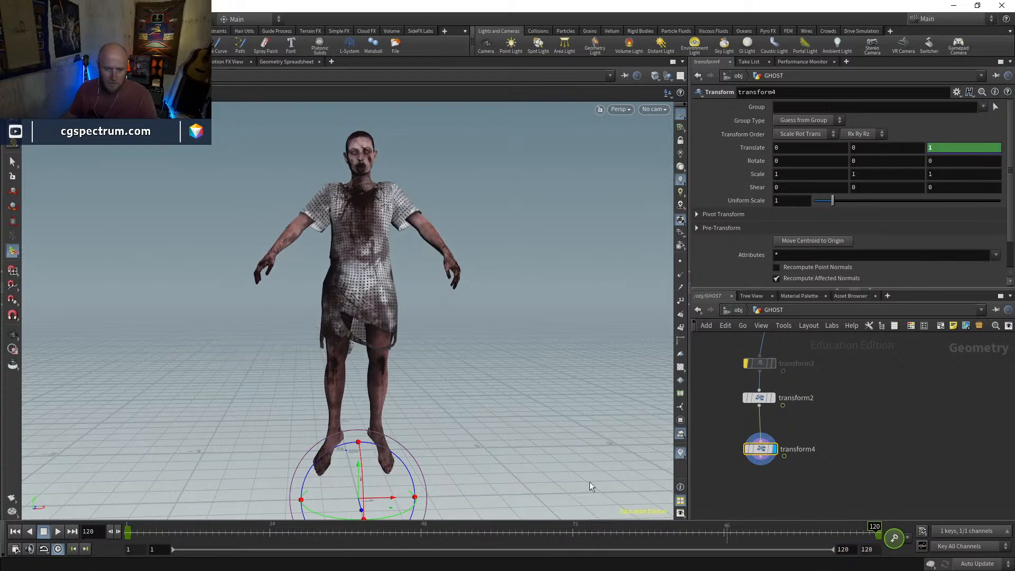
Play back the shortened animation from the front, stop it, and return to frame 2
{"action": "left_click", "coordinate": [58, 531]}
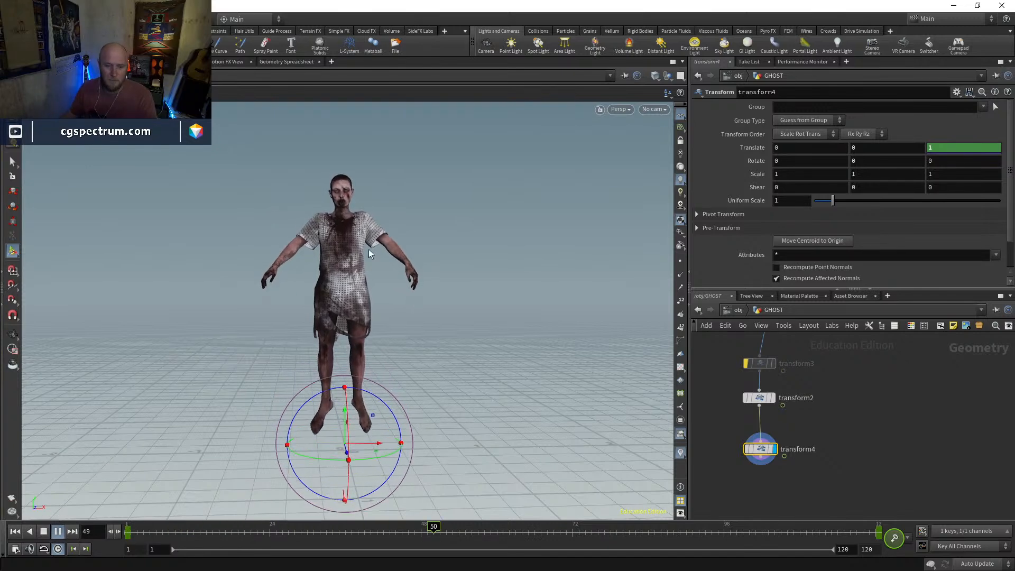
{"action": "key", "text": "Escape"}
{"action": "mouse_move", "coordinate": [128, 528]}
{"action": "left_mouse_down"}
{"action": "mouse_move", "coordinate": [497, 527]}
{"action": "mouse_move", "coordinate": [143, 472]}
{"action": "mouse_move", "coordinate": [698, 476]}
{"action": "mouse_move", "coordinate": [194, 503]}
{"action": "mouse_move", "coordinate": [131, 526]}
{"action": "left_mouse_up"}
Activate geometry selection and select the character's entire dress in the viewport
{"action": "middle_click_drag", "start_coordinate": [816, 347], "coordinate": [811, 423]}
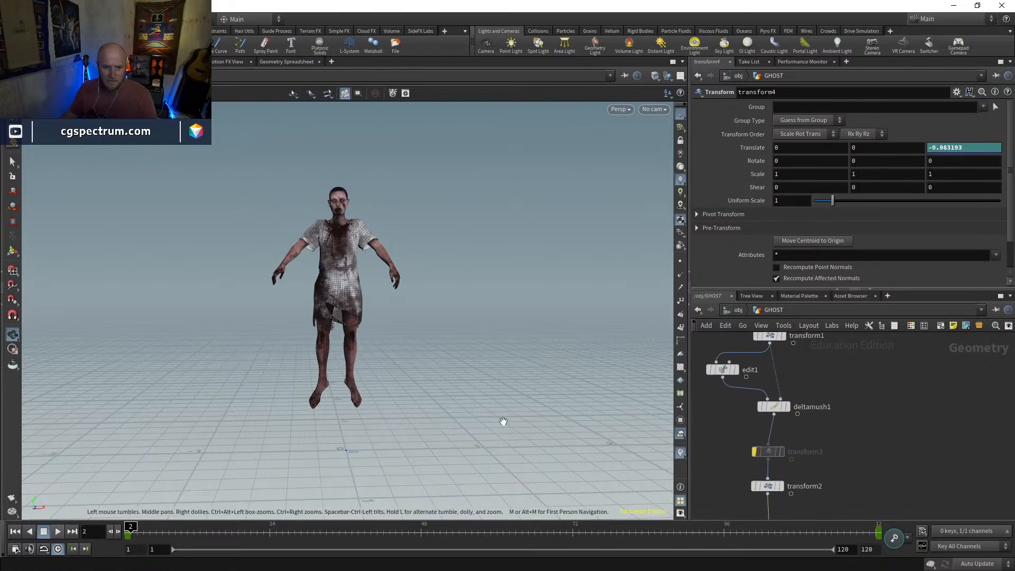
{"action": "left_click_drag", "start_coordinate": [449, 286], "coordinate": [423, 338]}
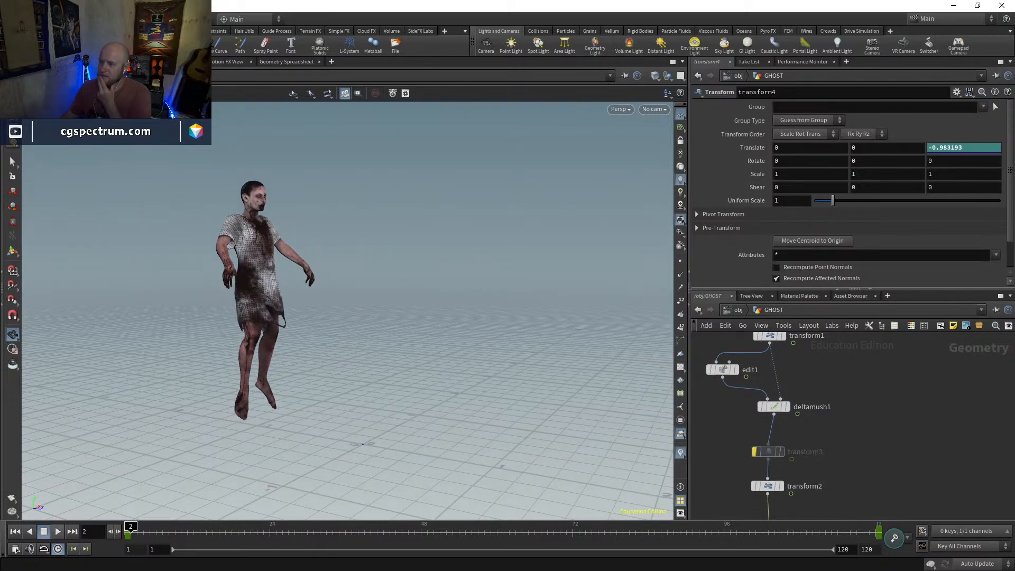
{"action": "left_click_drag", "start_coordinate": [331, 347], "coordinate": [307, 346]}
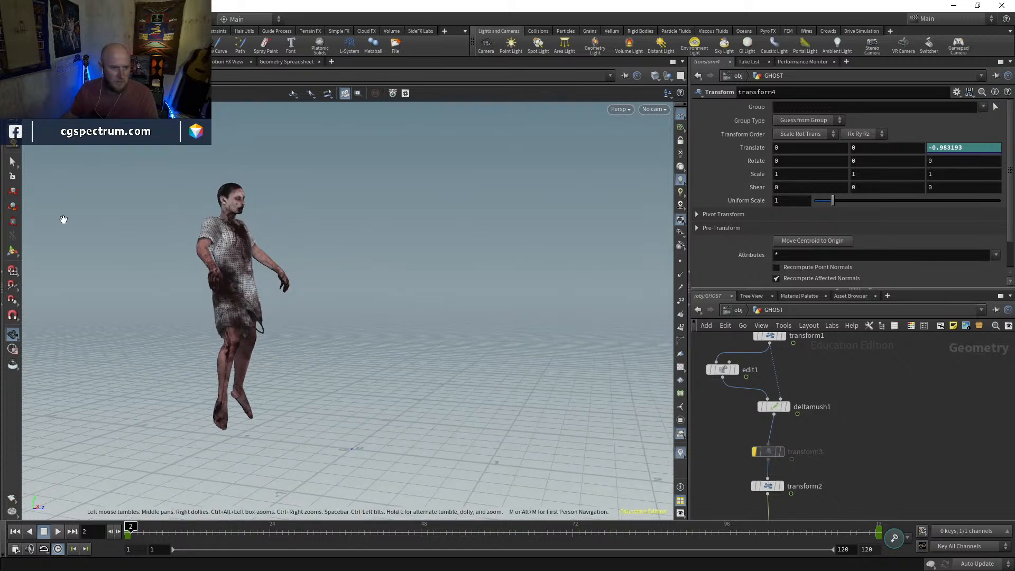
{"action": "key", "text": "s"}
{"action": "left_click", "coordinate": [191, 93]}
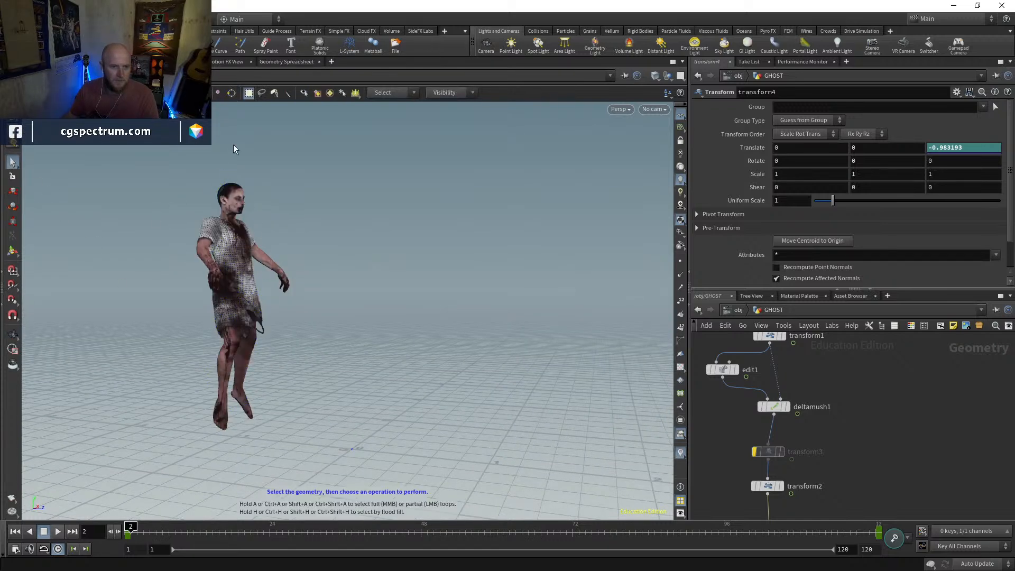
{"action": "double_click", "coordinate": [244, 302]}
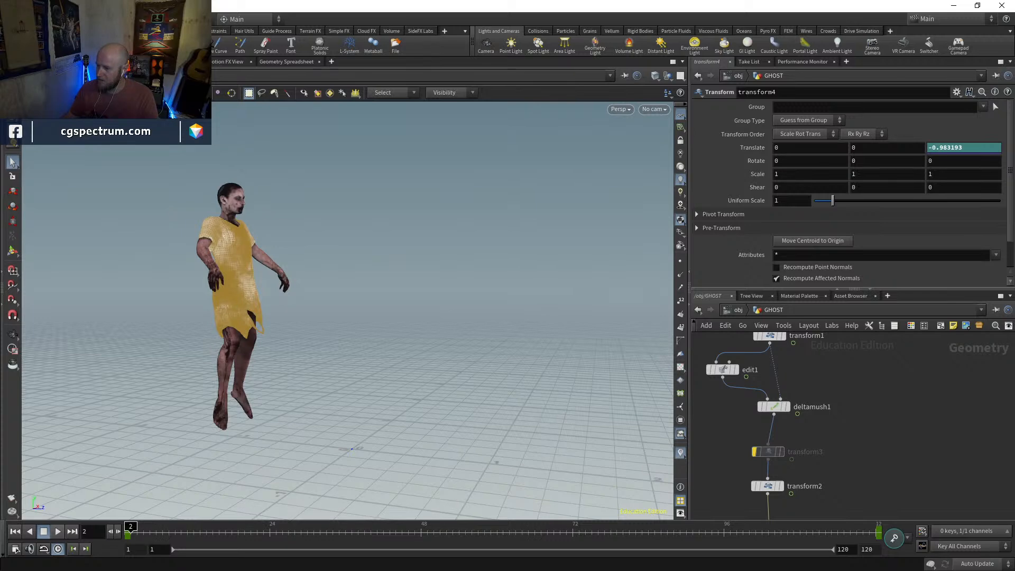
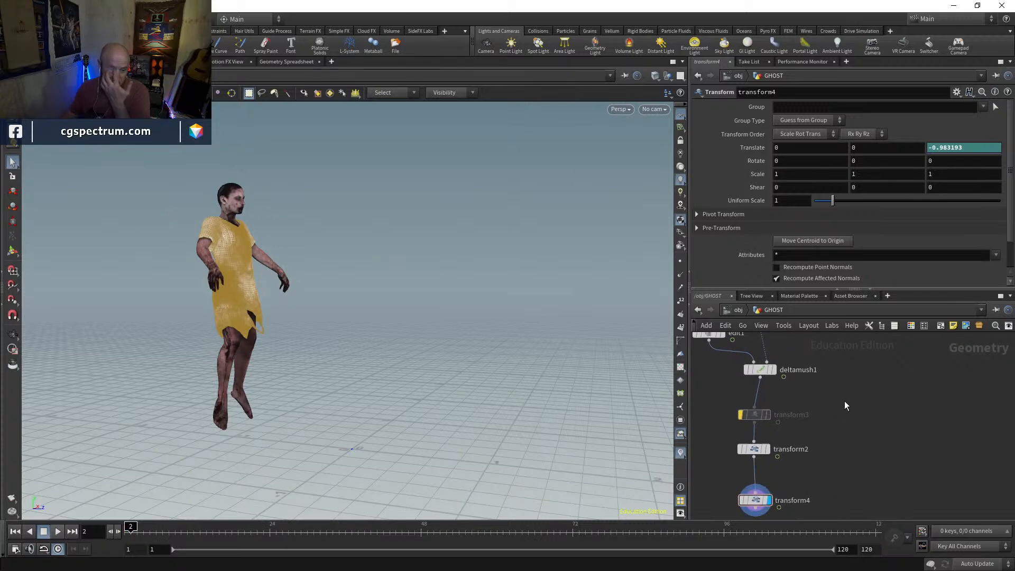
Display deltamush1, go to frame 1, and view the whole character in wireframe with geometry selection active
{"action": "key", "text": "space+f"}
{"action": "mouse_move", "coordinate": [550, 328]}
{"action": "left_mouse_down"}
{"action": "mouse_move", "coordinate": [322, 353]}
{"action": "mouse_move", "coordinate": [413, 291]}
{"action": "mouse_move", "coordinate": [388, 377]}
{"action": "mouse_move", "coordinate": [530, 342]}
{"action": "mouse_move", "coordinate": [579, 347]}
{"action": "mouse_move", "coordinate": [422, 376]}
{"action": "mouse_move", "coordinate": [413, 404]}
{"action": "mouse_move", "coordinate": [426, 406]}
{"action": "mouse_move", "coordinate": [360, 390]}
{"action": "left_mouse_up"}
{"action": "key", "text": "shift+w"}
{"action": "key", "text": "w"}
{"action": "middle_click_drag", "start_coordinate": [814, 395], "coordinate": [815, 447]}
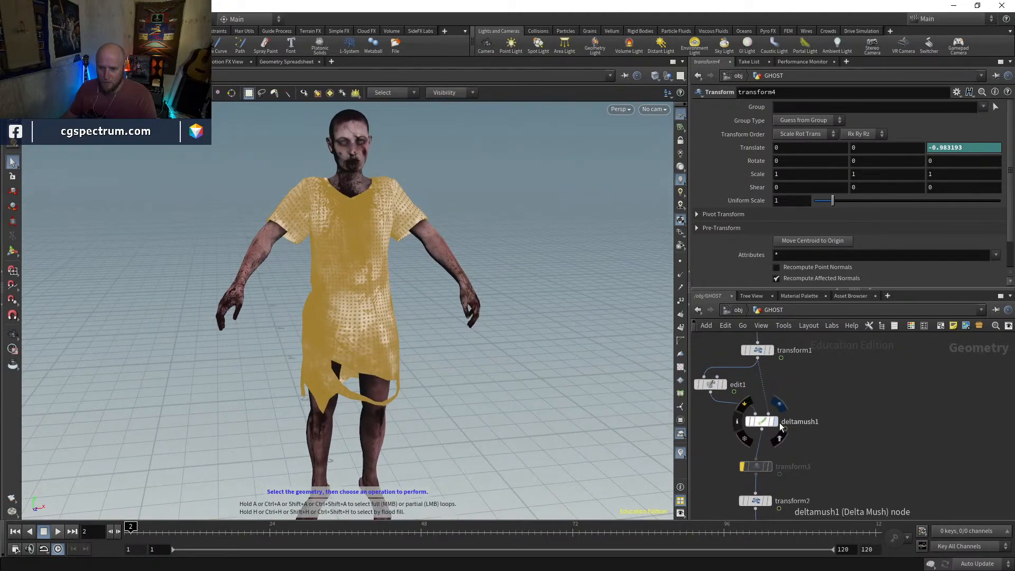
{"action": "left_click", "coordinate": [777, 424]}
{"action": "left_click_drag", "start_coordinate": [141, 534], "coordinate": [110, 531]}
{"action": "key", "text": "space+g"}
{"action": "mouse_move", "coordinate": [421, 365]}
{"action": "left_mouse_down"}
{"action": "mouse_move", "coordinate": [527, 311]}
{"action": "mouse_move", "coordinate": [492, 349]}
{"action": "mouse_move", "coordinate": [378, 358]}
{"action": "mouse_move", "coordinate": [569, 351]}
{"action": "mouse_move", "coordinate": [486, 366]}
{"action": "mouse_move", "coordinate": [343, 238]}
{"action": "left_mouse_up"}
{"action": "key", "text": "w"}
{"action": "key", "text": "s"}
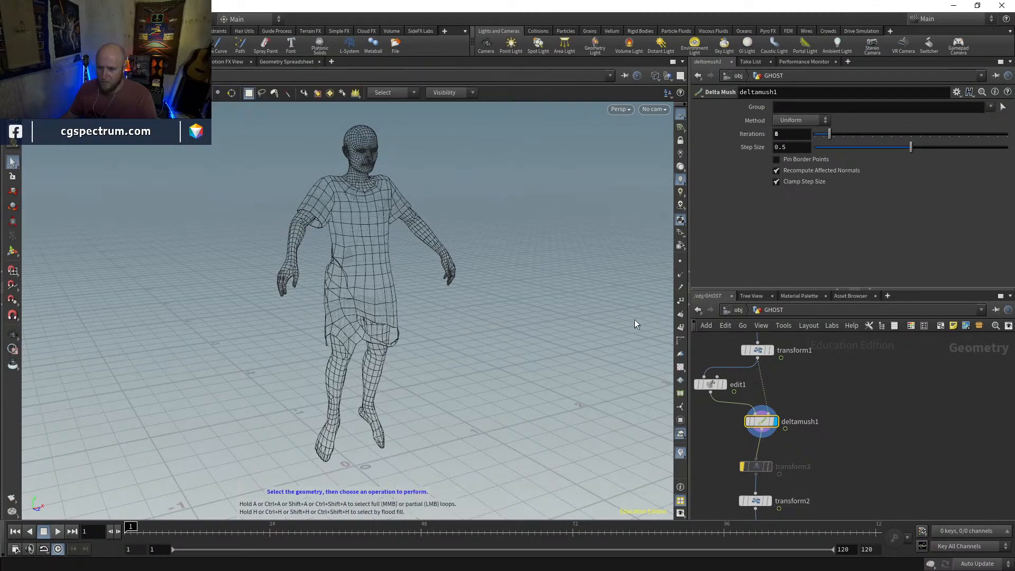
Branch a Time Shift node off deltamush1, display it, and remove its frame expression so it stays fixed at frame 1
{"action": "middle_click_drag", "start_coordinate": [811, 453], "coordinate": [817, 407]}
{"action": "key", "text": "Tab"}
{"action": "type", "text": "times"}
{"action": "key", "text": "Return"}
{"action": "left_click", "coordinate": [820, 413]}
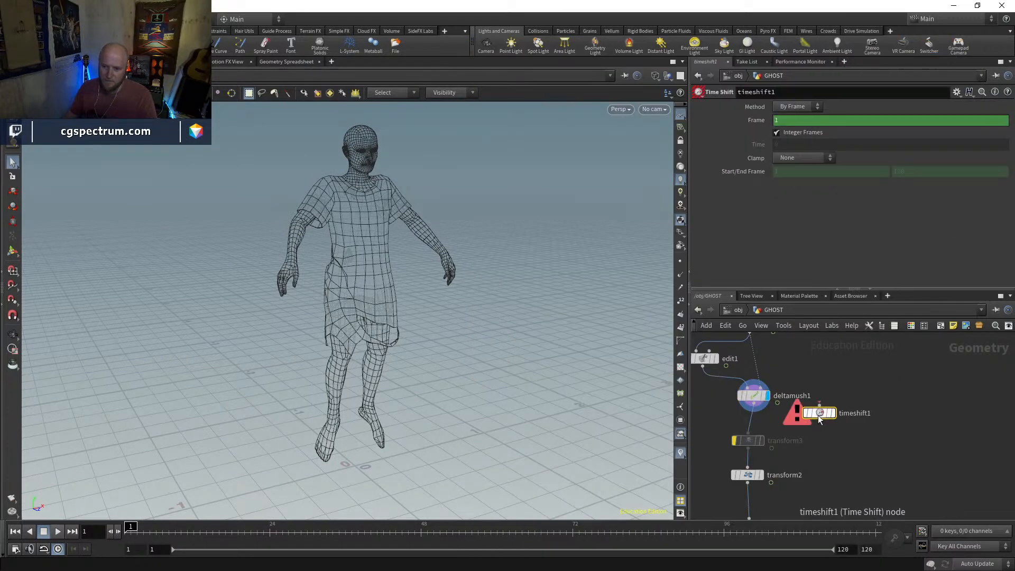
{"action": "left_click_drag", "start_coordinate": [777, 404], "coordinate": [866, 418]}
{"action": "left_click", "coordinate": [833, 413]}
{"action": "left_click", "coordinate": [846, 122], "text": "ctrl+shift"}
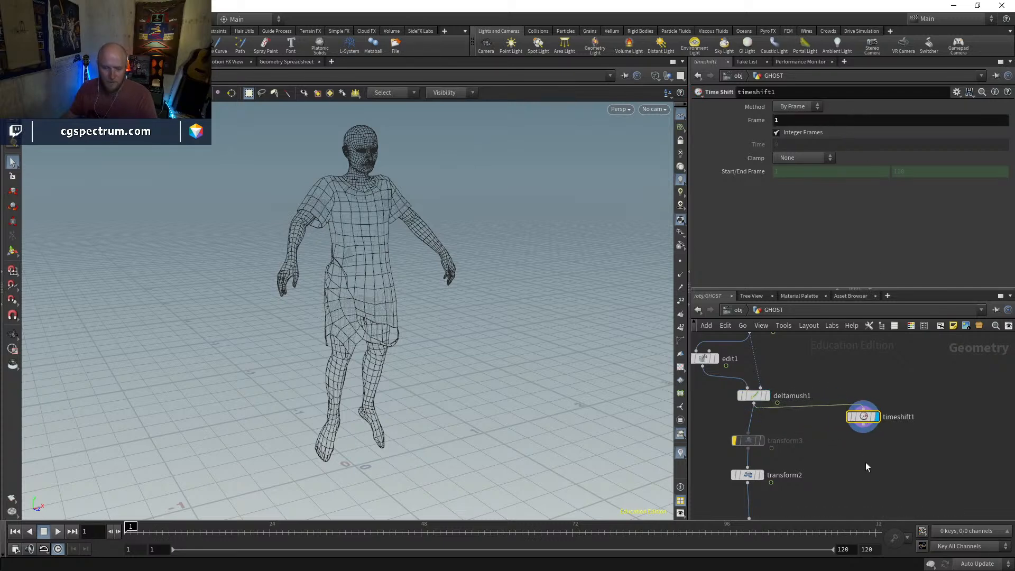
Blast the dress primitives below timeshift1 with Delete Non Selected enabled, keeping only the dress, and return to textured shading
{"action": "middle_click_drag", "start_coordinate": [856, 451], "coordinate": [825, 410]}
{"action": "left_click", "coordinate": [373, 283]}
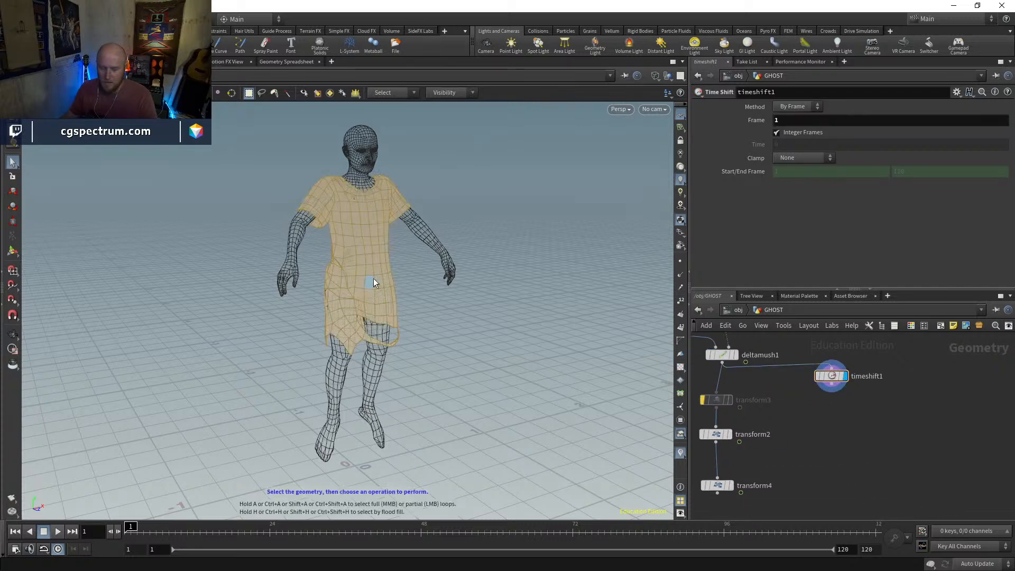
{"action": "key", "text": "Delete"}
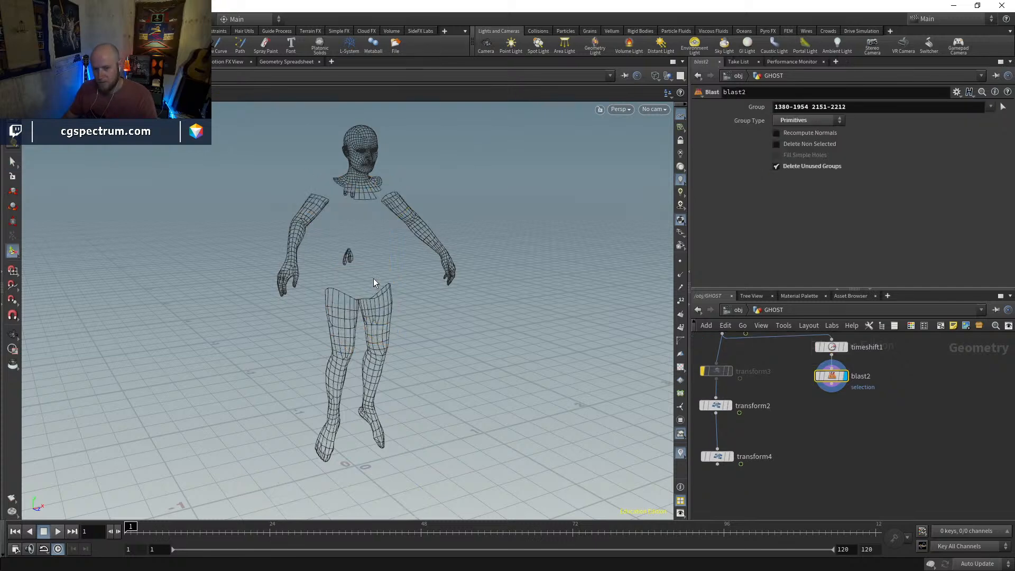
{"action": "left_click", "coordinate": [792, 147]}
{"action": "left_click_drag", "start_coordinate": [839, 379], "coordinate": [836, 383]}
{"action": "key", "text": "w"}
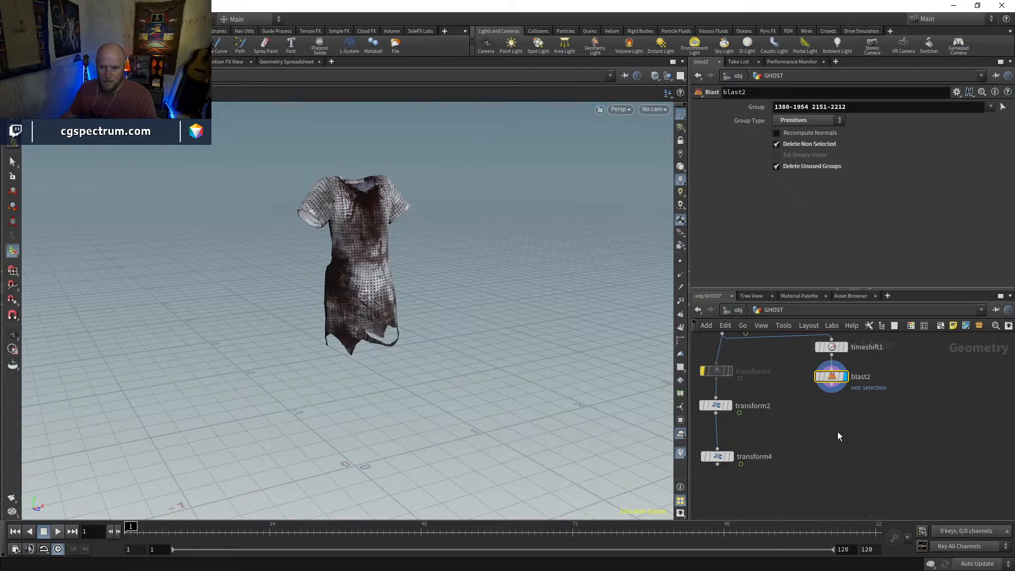
Add a Vellum Configure Cloth node, connect blast2 to its first input, and display it
{"action": "key", "text": "Tab"}
{"action": "type", "text": "vellumc"}
{"action": "key", "text": "Return"}
{"action": "left_click", "coordinate": [829, 436]}
{"action": "left_click", "coordinate": [841, 423]}
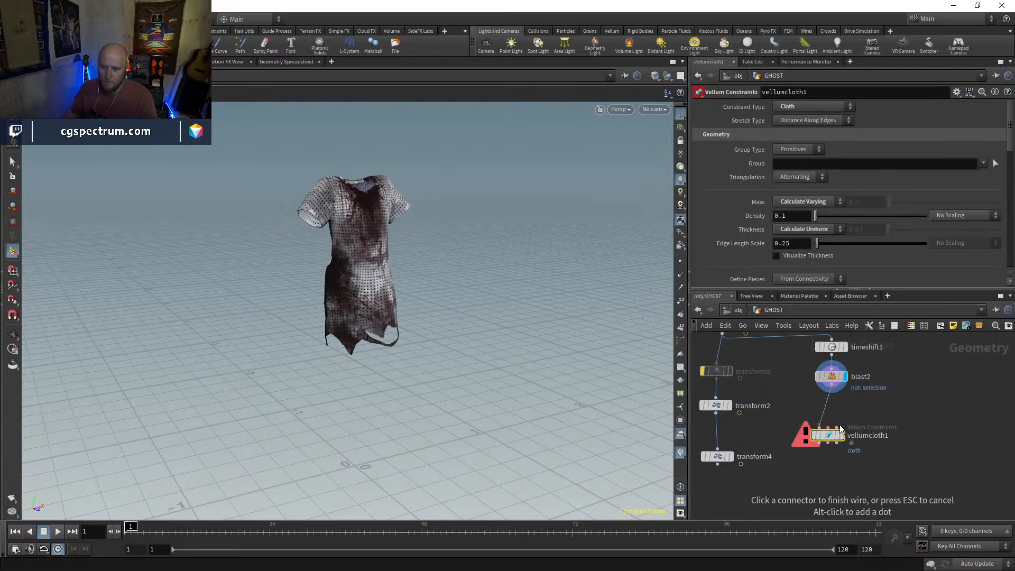
{"action": "left_click", "coordinate": [832, 440]}
Add a Vellum Solver below vellumcloth1, wire all three cloth outputs into its matching inputs, and display the solver
{"action": "key", "text": "Tab"}
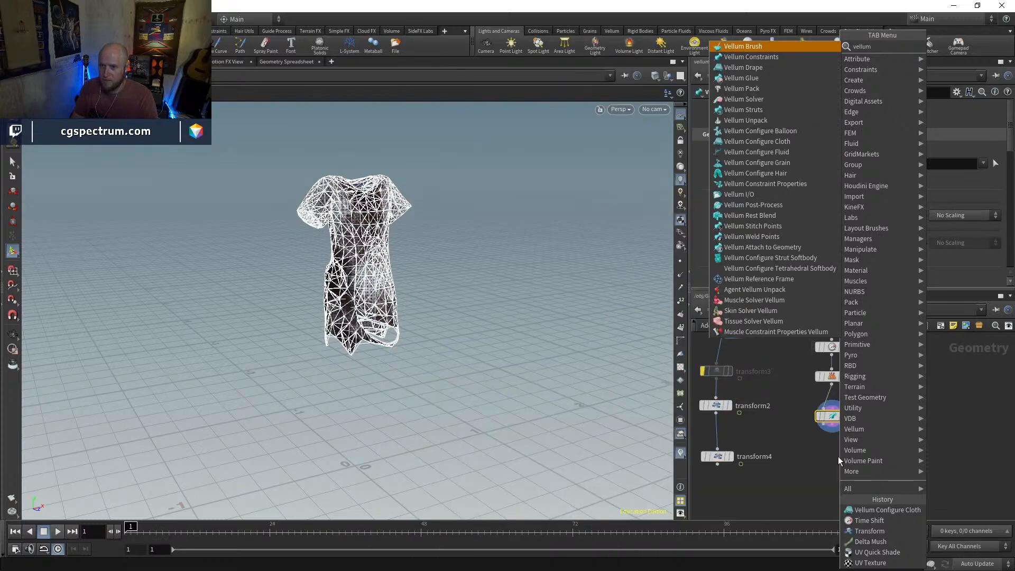
{"action": "key", "text": "Escape"}
{"action": "left_click", "coordinate": [839, 457]}
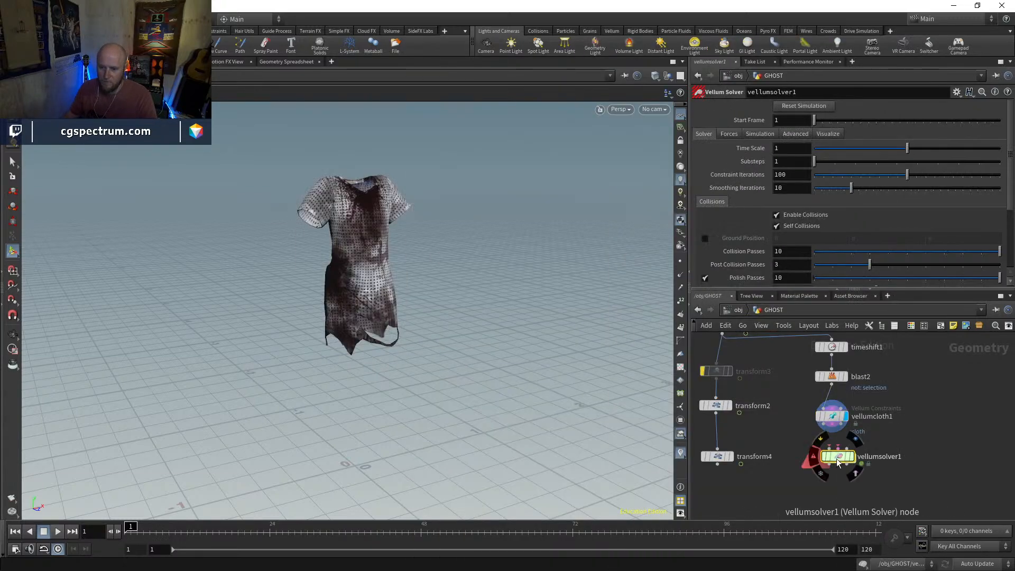
{"action": "left_click", "coordinate": [817, 452]}
{"action": "left_click", "coordinate": [823, 431]}
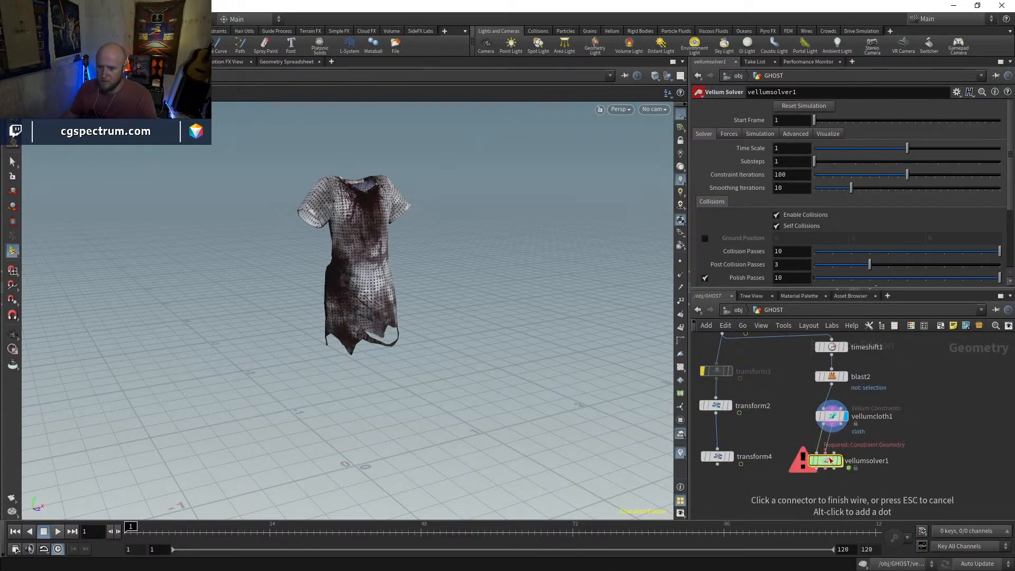
{"action": "left_click", "coordinate": [835, 460]}
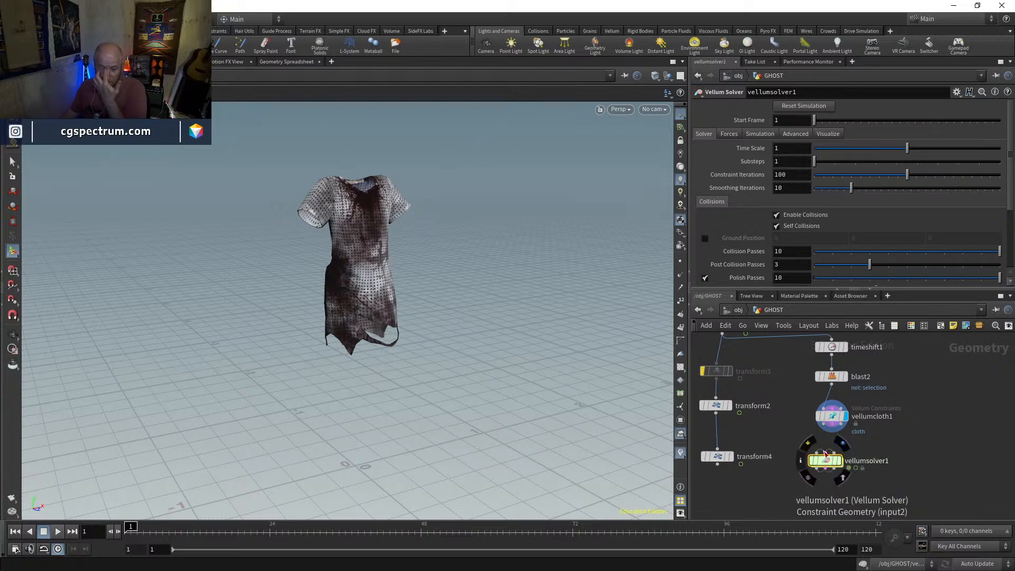
{"action": "left_click", "coordinate": [845, 444]}
{"action": "left_click", "coordinate": [833, 424]}
{"action": "left_click", "coordinate": [826, 451]}
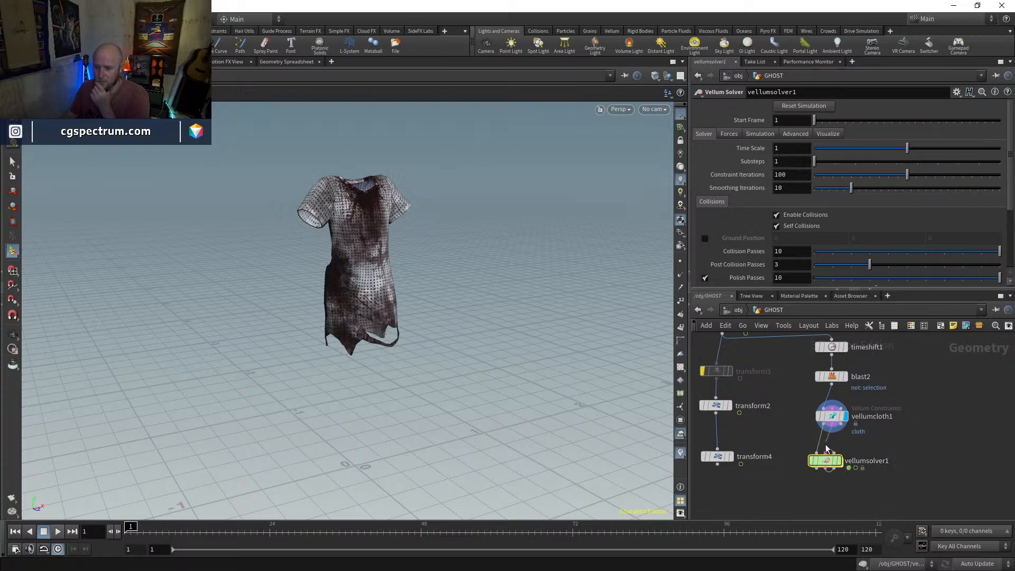
{"action": "left_click", "coordinate": [835, 454]}
{"action": "left_click", "coordinate": [841, 424]}
{"action": "left_click_drag", "start_coordinate": [837, 464], "coordinate": [834, 458]}
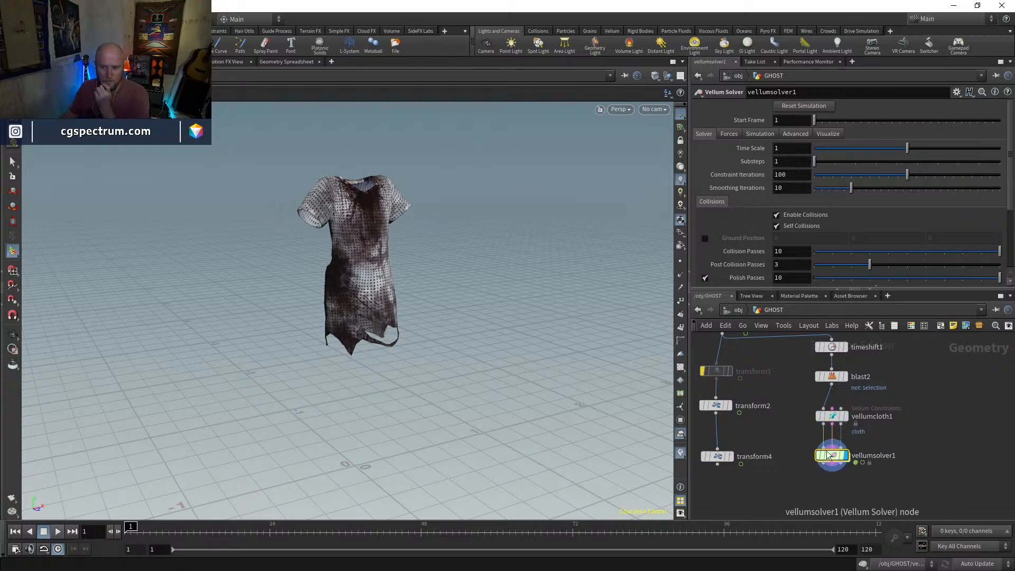
Compare the character's pose at transform1 with the pose at deltamush1 on frame 1
{"action": "middle_click_drag", "start_coordinate": [785, 401], "coordinate": [816, 481]}
{"action": "middle_click_drag", "start_coordinate": [783, 410], "coordinate": [805, 475]}
{"action": "left_click", "coordinate": [787, 401]}
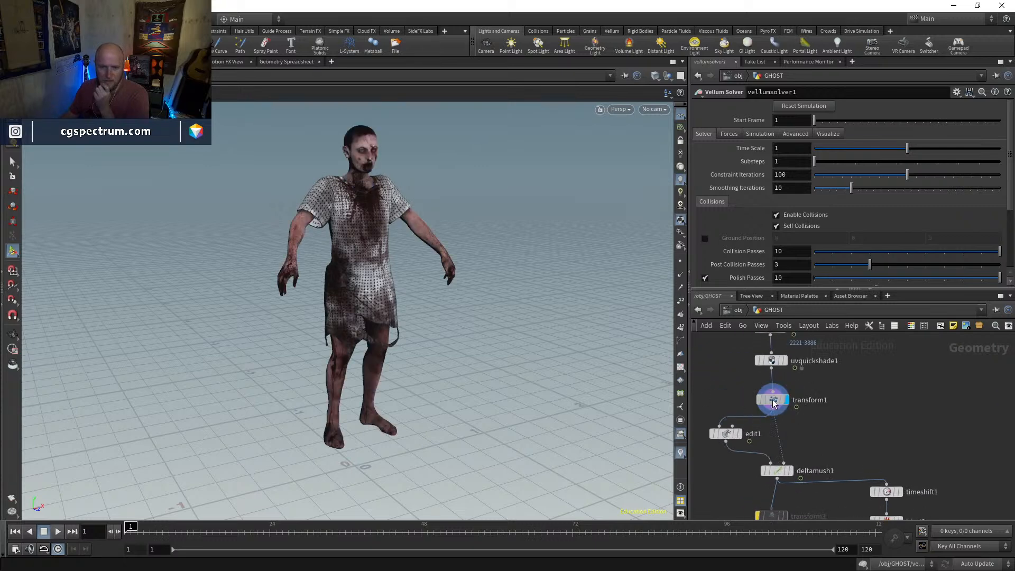
{"action": "left_click", "coordinate": [774, 402]}
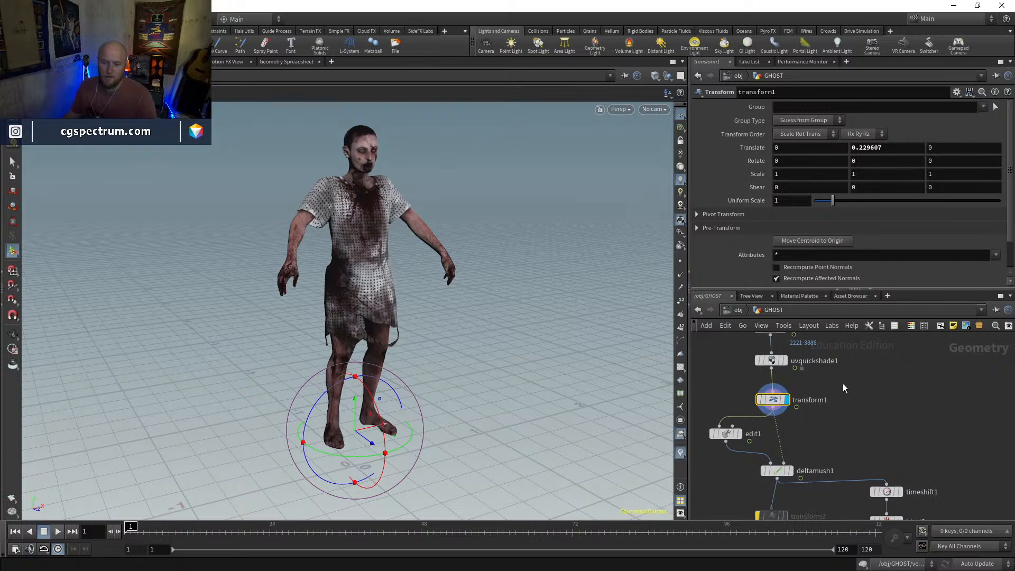
{"action": "middle_click_drag", "start_coordinate": [810, 442], "coordinate": [807, 404]}
{"action": "left_click", "coordinate": [776, 433]}
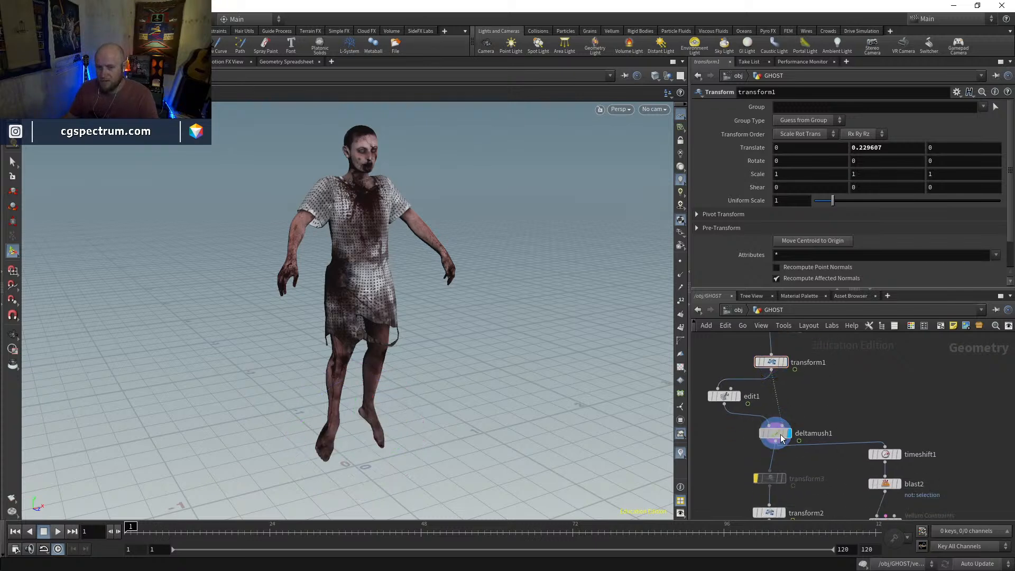
{"action": "middle_click_drag", "start_coordinate": [836, 441], "coordinate": [825, 422]}
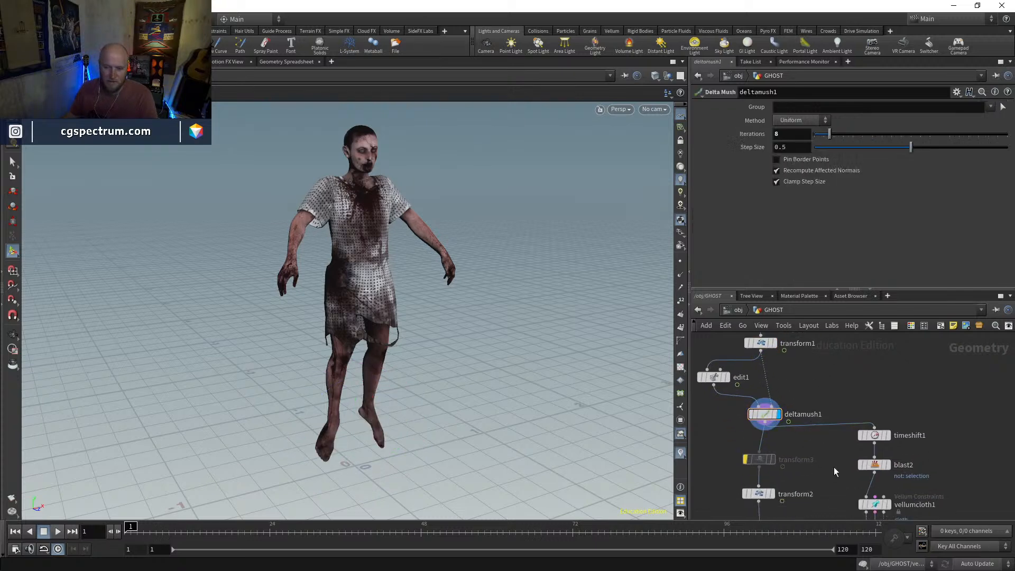
{"action": "mouse_move", "coordinate": [760, 459]}
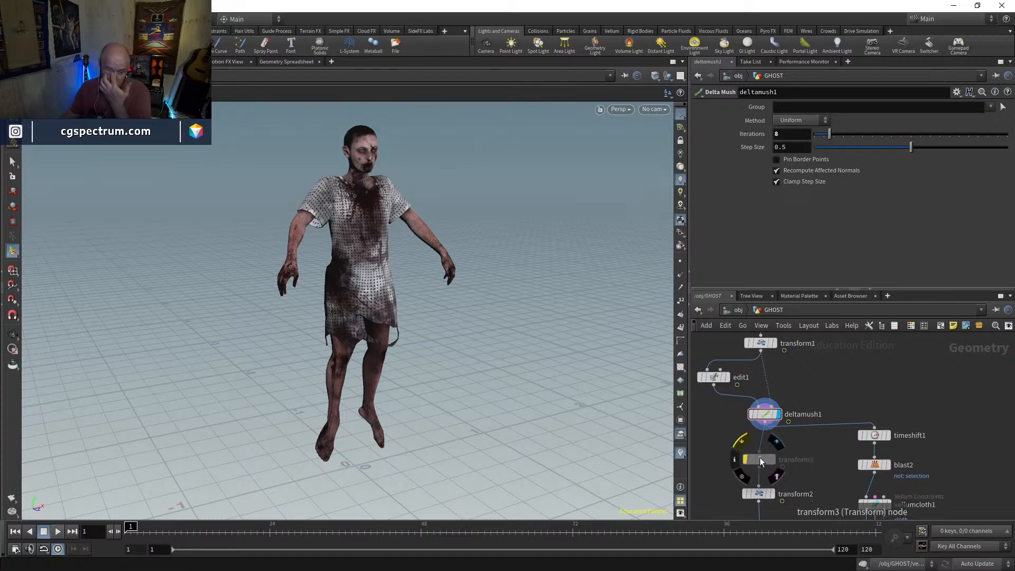
{"action": "key", "text": "Escape"}
{"action": "left_click_drag", "start_coordinate": [439, 393], "coordinate": [419, 376]}
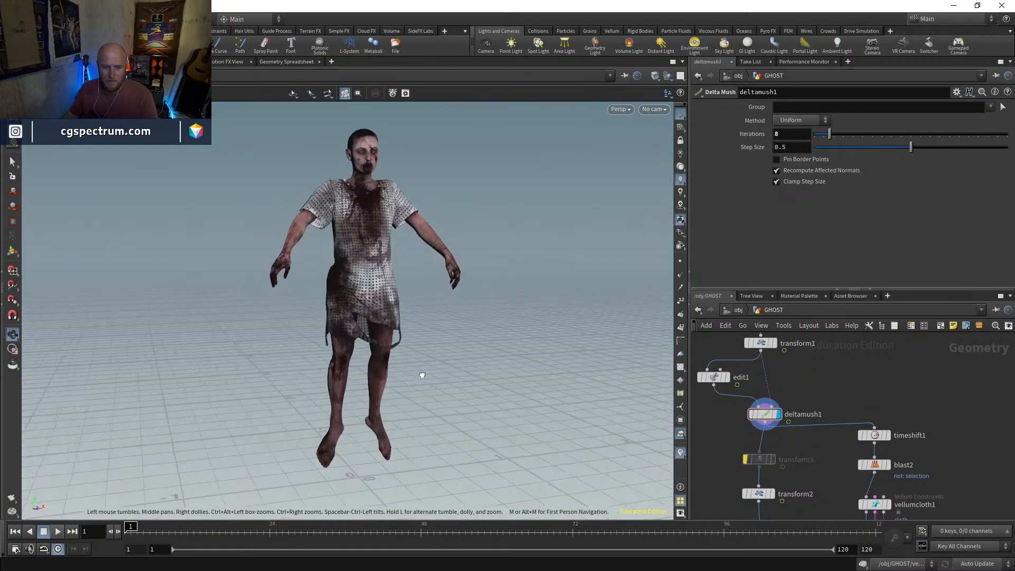
{"action": "left_click_drag", "start_coordinate": [182, 539], "coordinate": [129, 536]}
Display vellumsolver1 with Ground Position enabled at 0, 0, 0, and play the dress simulation before returning to frame 1
{"action": "middle_click_drag", "start_coordinate": [942, 476], "coordinate": [898, 389]}
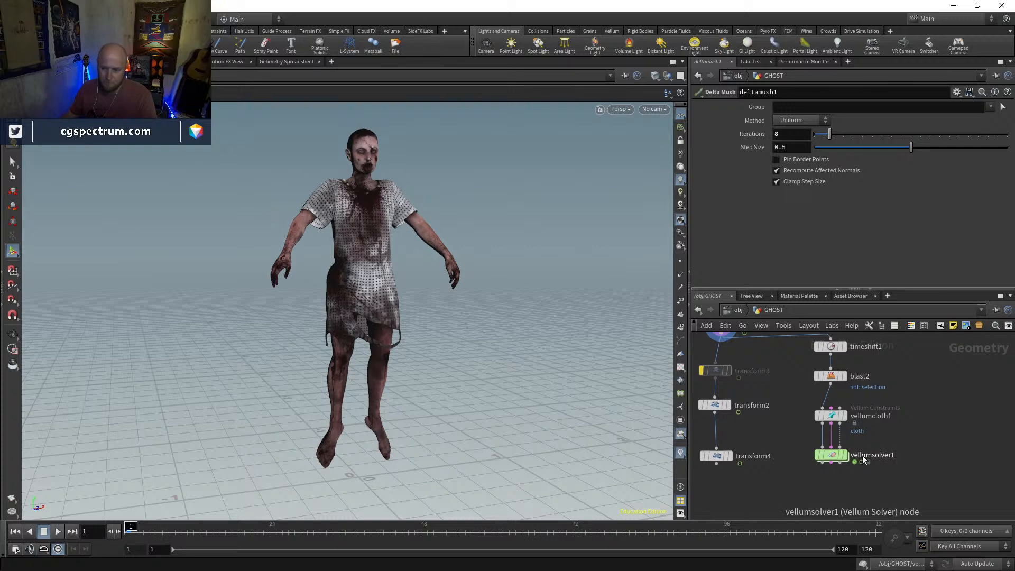
{"action": "left_click", "coordinate": [846, 455]}
{"action": "middle_click_drag", "start_coordinate": [882, 494], "coordinate": [775, 467]}
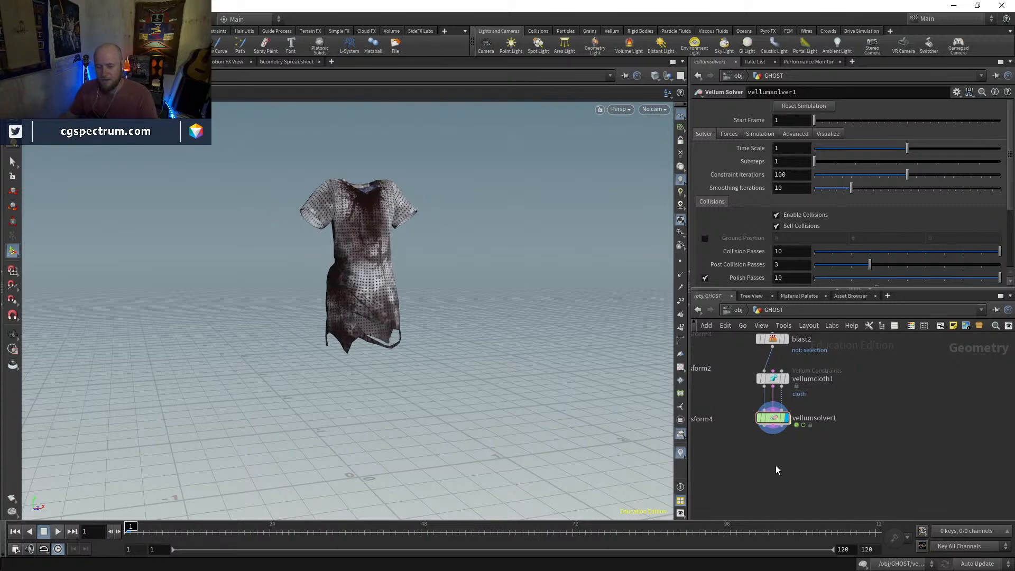
{"action": "middle_click_drag", "start_coordinate": [776, 468], "coordinate": [761, 462]}
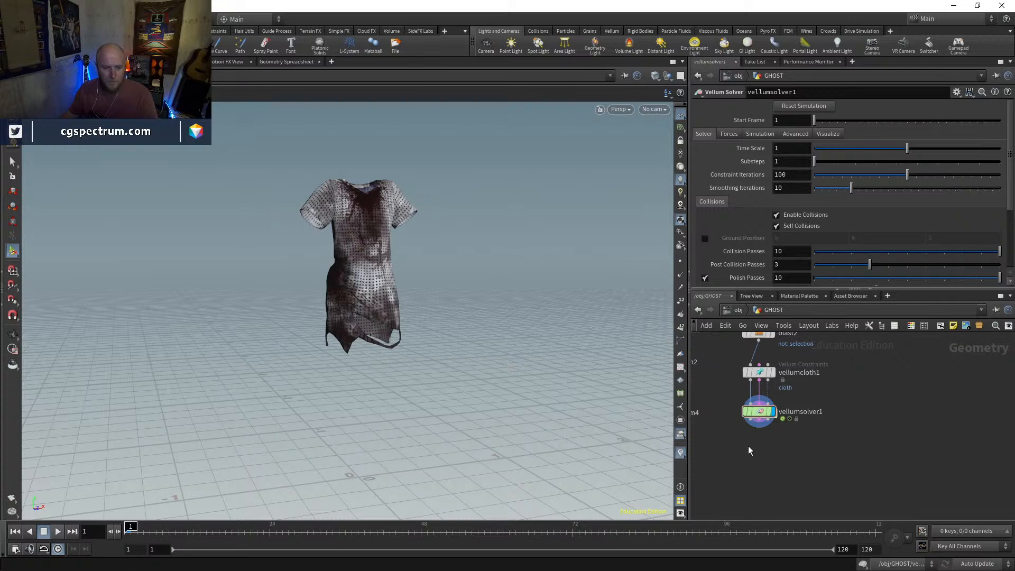
{"action": "left_click", "coordinate": [706, 239]}
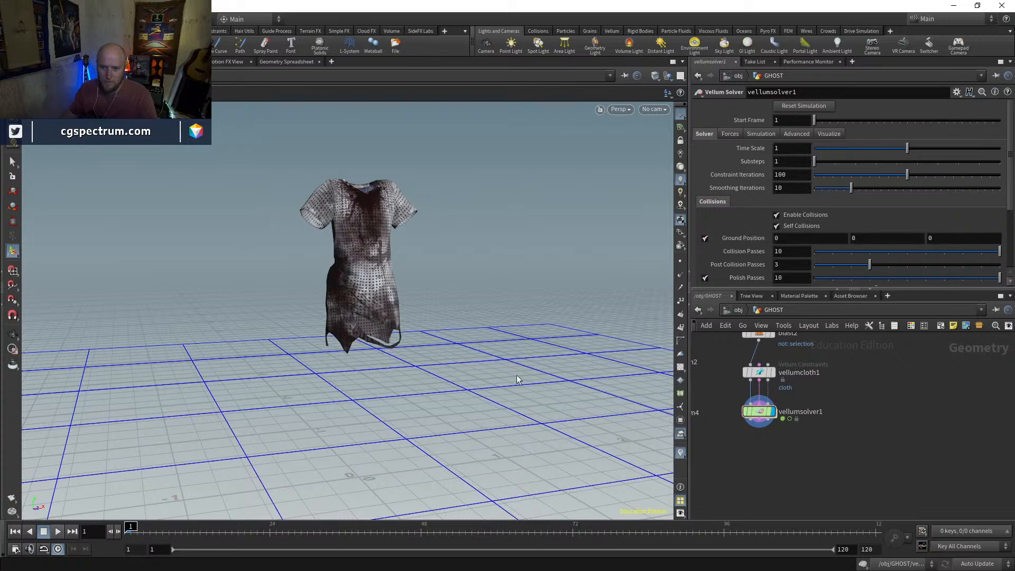
{"action": "left_click", "coordinate": [57, 531]}
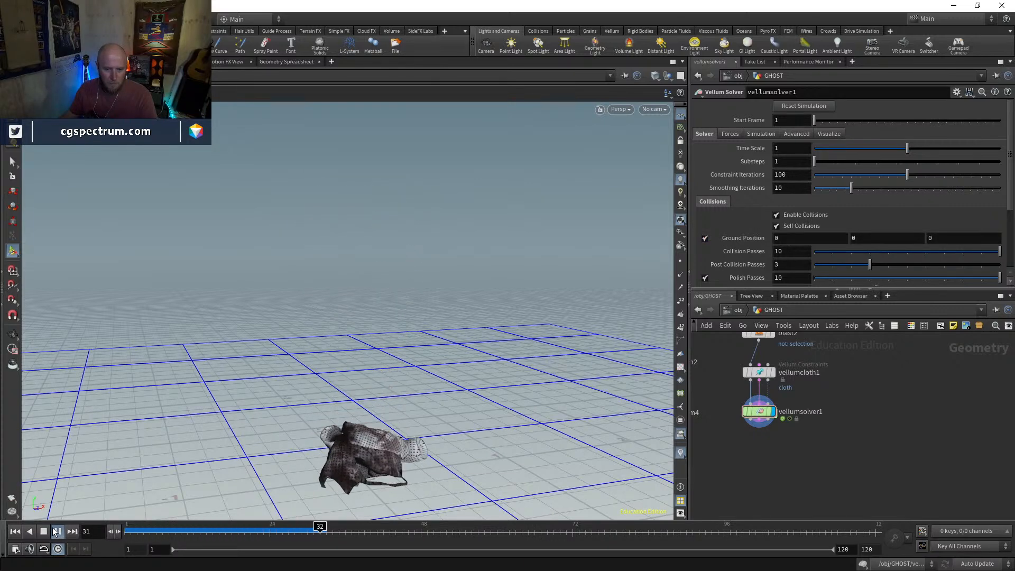
{"action": "mouse_move", "coordinate": [131, 534]}
{"action": "left_mouse_down"}
{"action": "mouse_move", "coordinate": [256, 533]}
{"action": "mouse_move", "coordinate": [127, 532]}
{"action": "left_mouse_up"}
Move the Vellum nodes down, insert a Divide node between blast2 and vellumcloth1, and inspect its triangles in wireframe
{"action": "middle_click_drag", "start_coordinate": [845, 377], "coordinate": [849, 480]}
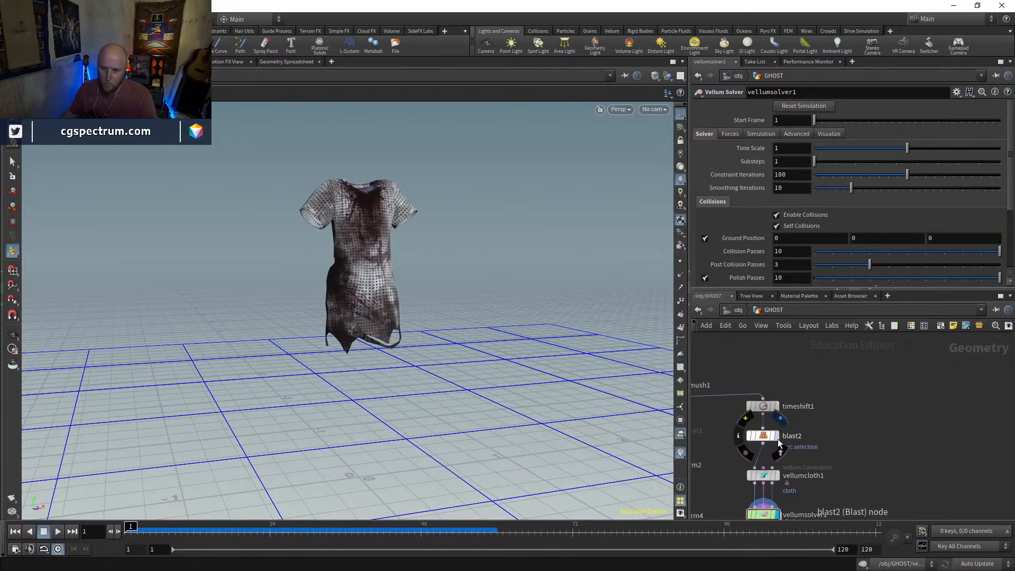
{"action": "left_click", "coordinate": [777, 437]}
{"action": "middle_click_drag", "start_coordinate": [770, 438], "coordinate": [766, 393]}
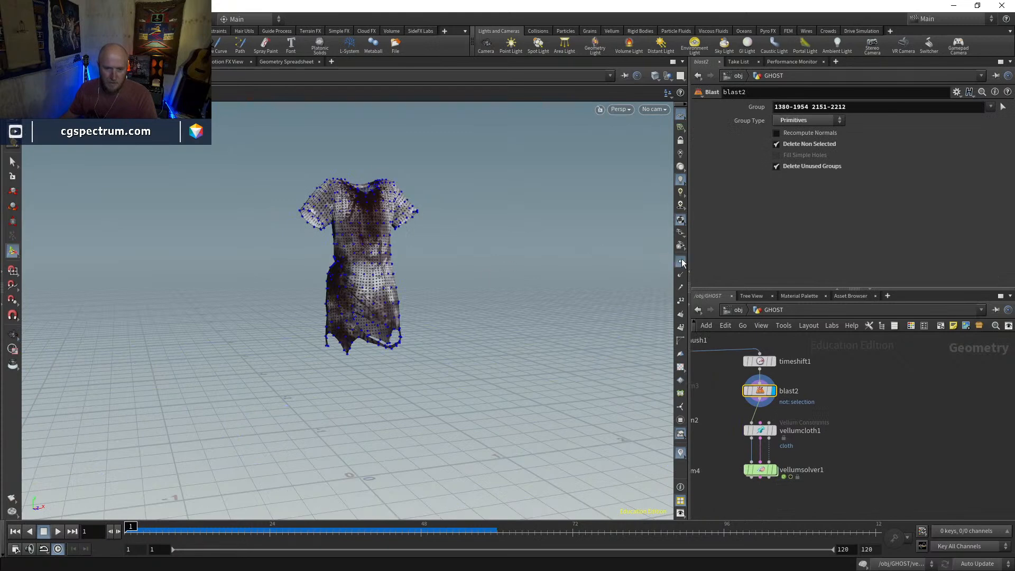
{"action": "left_click_drag", "start_coordinate": [837, 398], "coordinate": [748, 487]}
{"action": "left_click_drag", "start_coordinate": [761, 431], "coordinate": [759, 462]}
{"action": "key", "text": "Tab"}
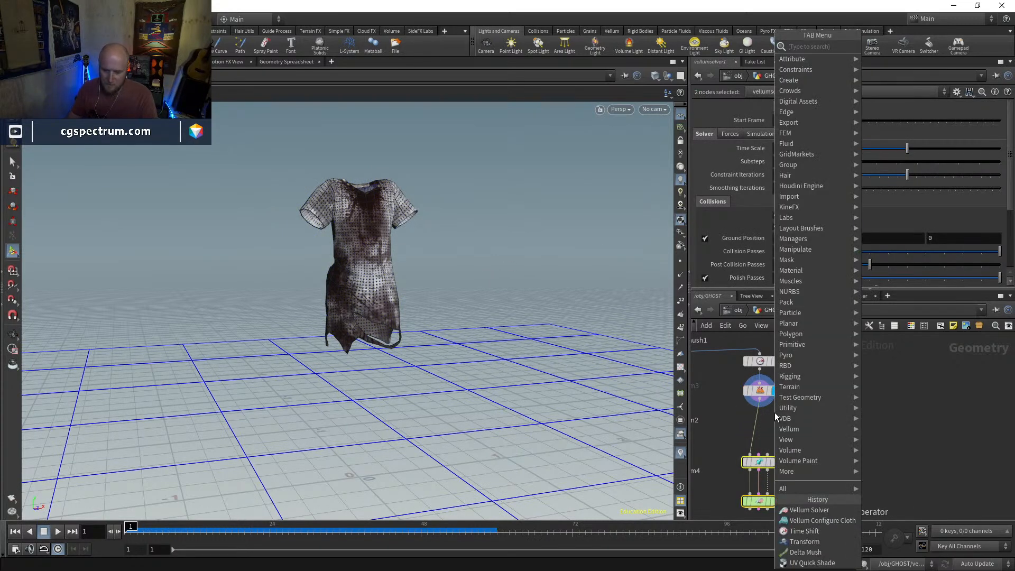
{"action": "type", "text": "divi"}
{"action": "key", "text": "Return"}
{"action": "left_click", "coordinate": [775, 413]}
{"action": "scroll", "coordinate": [431, 141], "scroll_direction": "up", "scroll_amount": 3}
{"action": "key", "text": "w"}
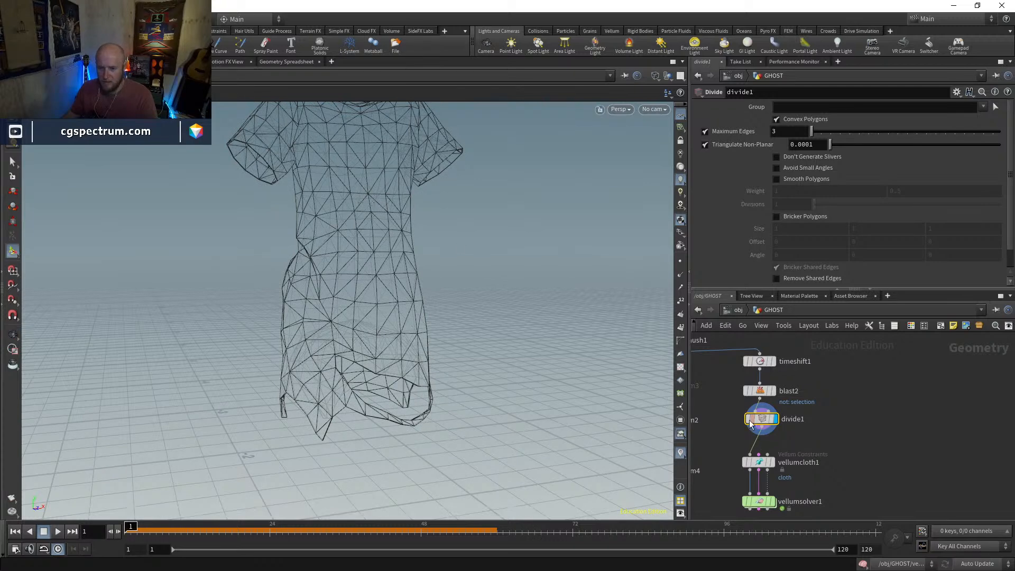
Insert a Subdivide node with depth 1 between blast2 and divide1, and display the triangulated result at divide1
{"action": "mouse_move", "coordinate": [747, 422]}
{"action": "key", "text": "Tab"}
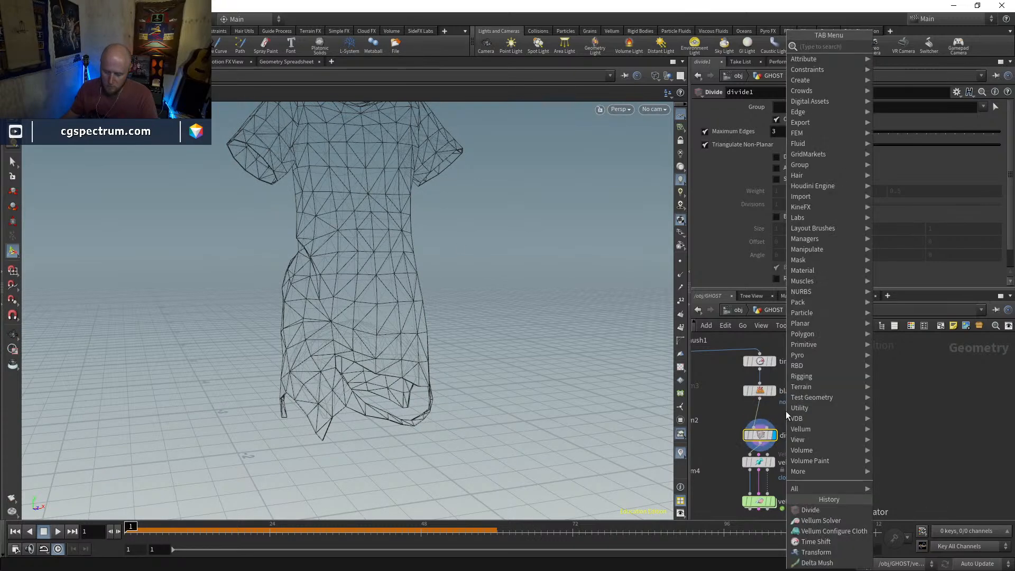
{"action": "type", "text": "subd"}
{"action": "key", "text": "Return"}
{"action": "left_click", "coordinate": [784, 412]}
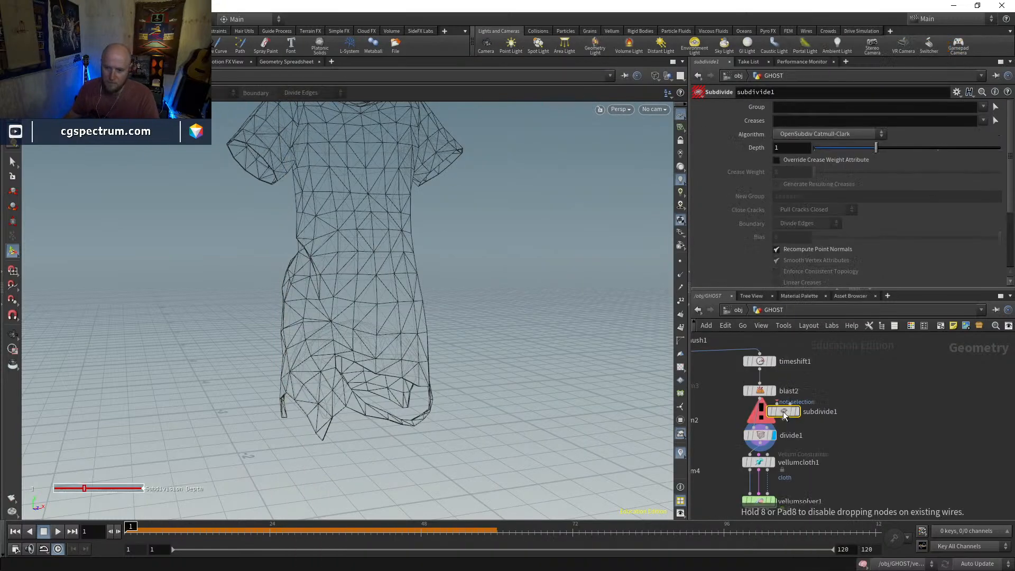
{"action": "left_click", "coordinate": [768, 415]}
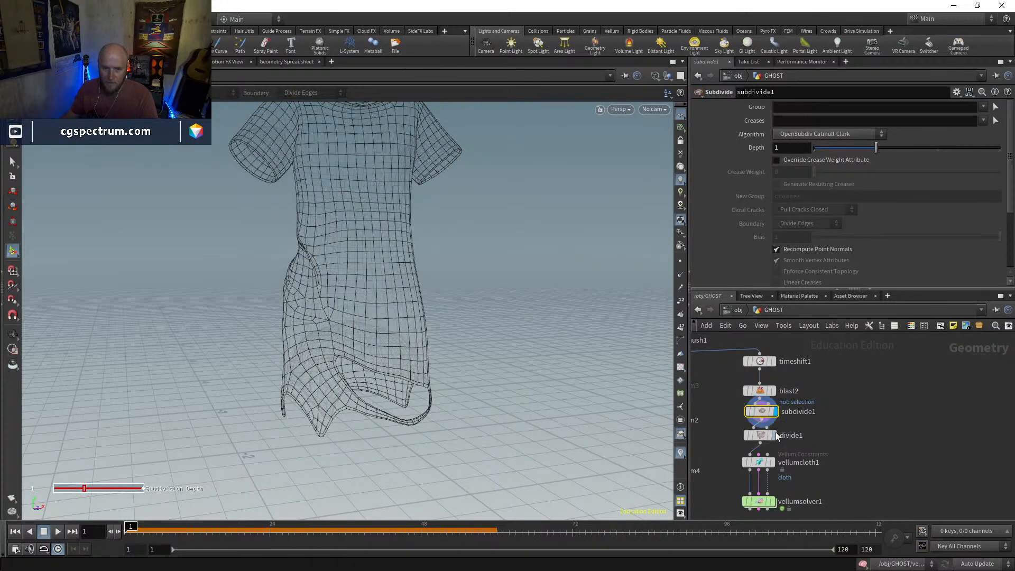
{"action": "left_click", "coordinate": [776, 436]}
Display vellumsolver1 and play the simulation of the subdivided dress from frame 1 with the ground in view
{"action": "middle_click_drag", "start_coordinate": [827, 469], "coordinate": [824, 441]}
{"action": "left_click_drag", "start_coordinate": [511, 339], "coordinate": [478, 349], "text": "alt"}
{"action": "right_click_drag", "start_coordinate": [478, 349], "coordinate": [519, 381], "text": "alt"}
{"action": "left_click", "coordinate": [755, 476]}
{"action": "left_click_drag", "start_coordinate": [476, 347], "coordinate": [415, 343], "text": "alt"}
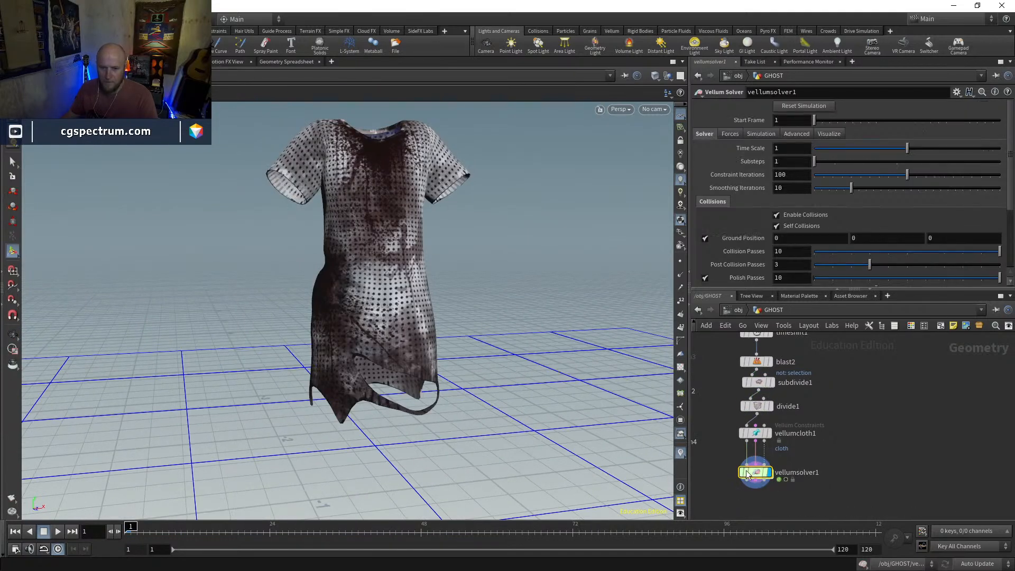
{"action": "right_click_drag", "start_coordinate": [415, 343], "coordinate": [439, 395], "text": "alt"}
{"action": "left_click_drag", "start_coordinate": [439, 394], "coordinate": [365, 431], "text": "alt"}
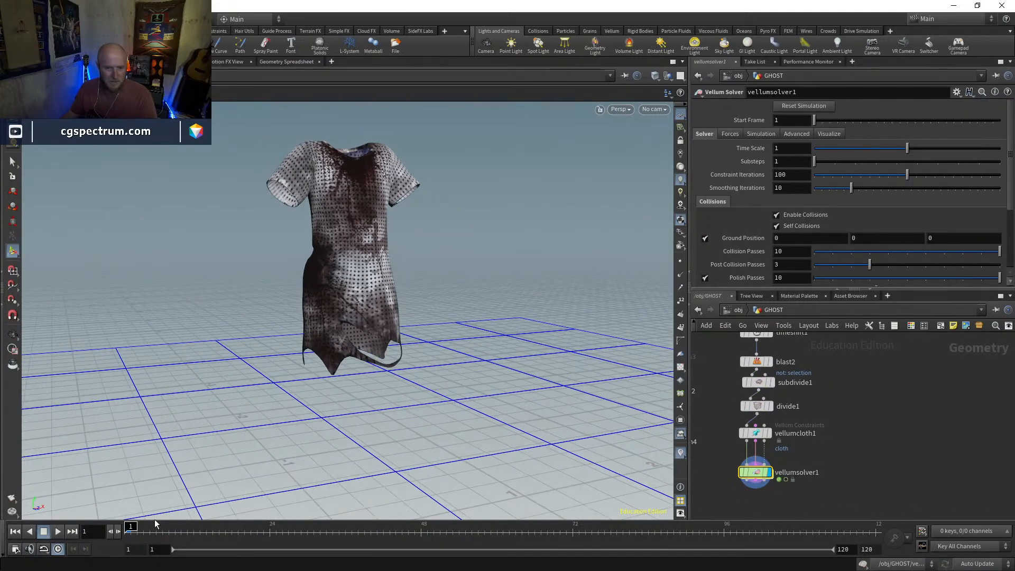
{"action": "left_click", "coordinate": [57, 531]}
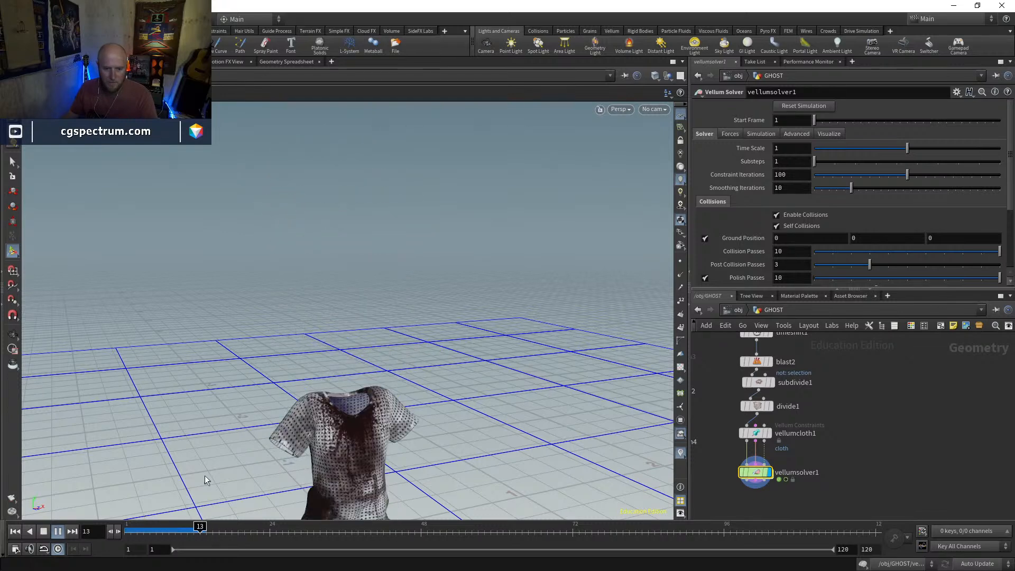
Watch the dress simulation fall, return to frame 1, and examine the dress from below in wireframe and shaded views
{"action": "middle_click_drag", "start_coordinate": [234, 505], "coordinate": [268, 360], "text": "alt"}
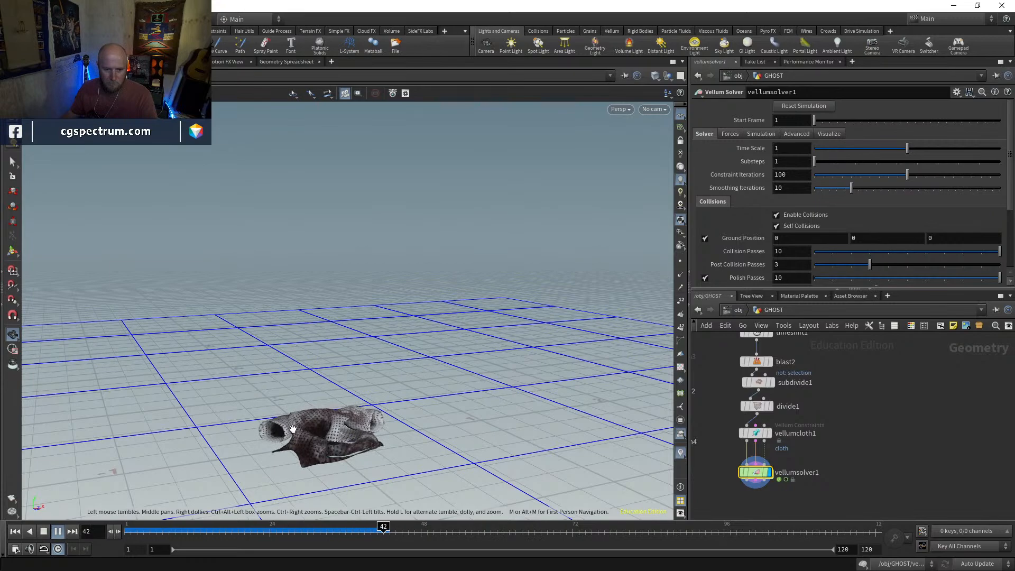
{"action": "key", "text": "shift+w"}
{"action": "mouse_move", "coordinate": [346, 265]}
{"action": "left_mouse_down", "text": "alt"}
{"action": "mouse_move", "coordinate": [392, 254]}
{"action": "mouse_move", "coordinate": [456, 275]}
{"action": "left_mouse_up", "text": "alt"}
{"action": "middle_click_drag", "start_coordinate": [456, 275], "coordinate": [442, 392], "text": "alt"}
{"action": "right_click_drag", "start_coordinate": [443, 392], "coordinate": [386, 235], "text": "alt"}
{"action": "mouse_move", "coordinate": [386, 236]}
{"action": "left_mouse_down", "text": "alt"}
{"action": "mouse_move", "coordinate": [419, 179]}
{"action": "mouse_move", "coordinate": [430, 195]}
{"action": "mouse_move", "coordinate": [417, 258]}
{"action": "left_mouse_up", "text": "alt"}
{"action": "key", "text": "shift+w"}
{"action": "middle_click_drag", "start_coordinate": [327, 189], "coordinate": [353, 282], "text": "alt"}
{"action": "mouse_move", "coordinate": [354, 282]}
{"action": "left_mouse_down", "text": "alt"}
{"action": "mouse_move", "coordinate": [364, 293]}
{"action": "mouse_move", "coordinate": [290, 291]}
{"action": "mouse_move", "coordinate": [335, 281]}
{"action": "mouse_move", "coordinate": [546, 453]}
{"action": "mouse_move", "coordinate": [582, 414]}
{"action": "mouse_move", "coordinate": [542, 290]}
{"action": "mouse_move", "coordinate": [447, 244]}
{"action": "mouse_move", "coordinate": [473, 329]}
{"action": "mouse_move", "coordinate": [447, 325]}
{"action": "mouse_move", "coordinate": [381, 360]}
{"action": "left_mouse_up", "text": "alt"}
{"action": "key", "text": "w"}
{"action": "right_click_drag", "start_coordinate": [380, 360], "coordinate": [403, 391]}
{"action": "mouse_move", "coordinate": [403, 390]}
{"action": "left_mouse_down"}
{"action": "mouse_move", "coordinate": [481, 331]}
{"action": "mouse_move", "coordinate": [419, 343]}
{"action": "left_mouse_up"}
{"action": "right_click_drag", "start_coordinate": [420, 343], "coordinate": [417, 381]}
{"action": "mouse_move", "coordinate": [417, 381]}
{"action": "left_mouse_down"}
{"action": "mouse_move", "coordinate": [371, 391]}
{"action": "mouse_move", "coordinate": [542, 421]}
{"action": "mouse_move", "coordinate": [497, 388]}
{"action": "left_mouse_up"}
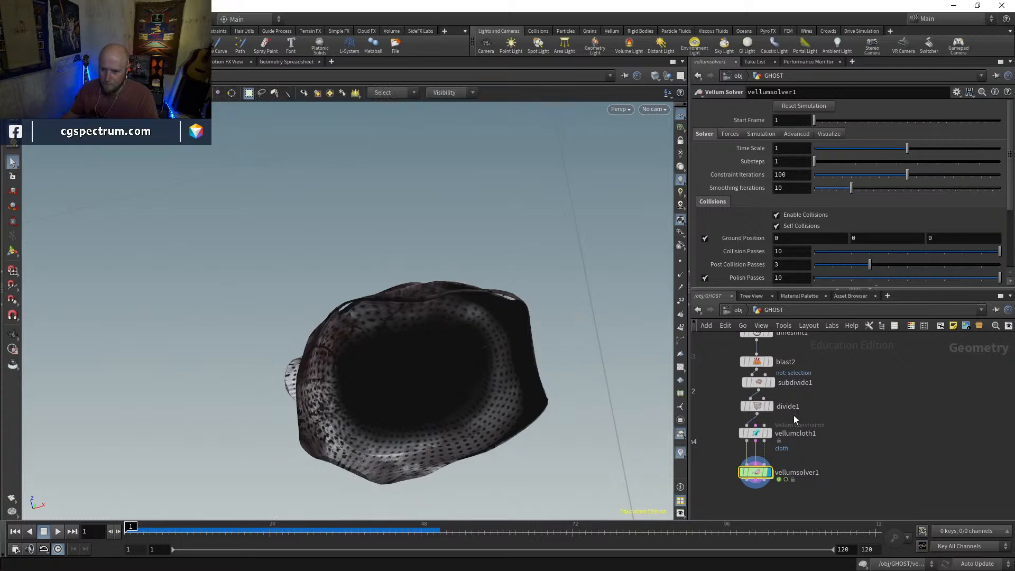
Move subdivide1, divide1, vellumcloth1 and vellumsolver1 down to leave space below blast2, and display blast2
{"action": "middle_click_drag", "start_coordinate": [794, 416], "coordinate": [793, 457]}
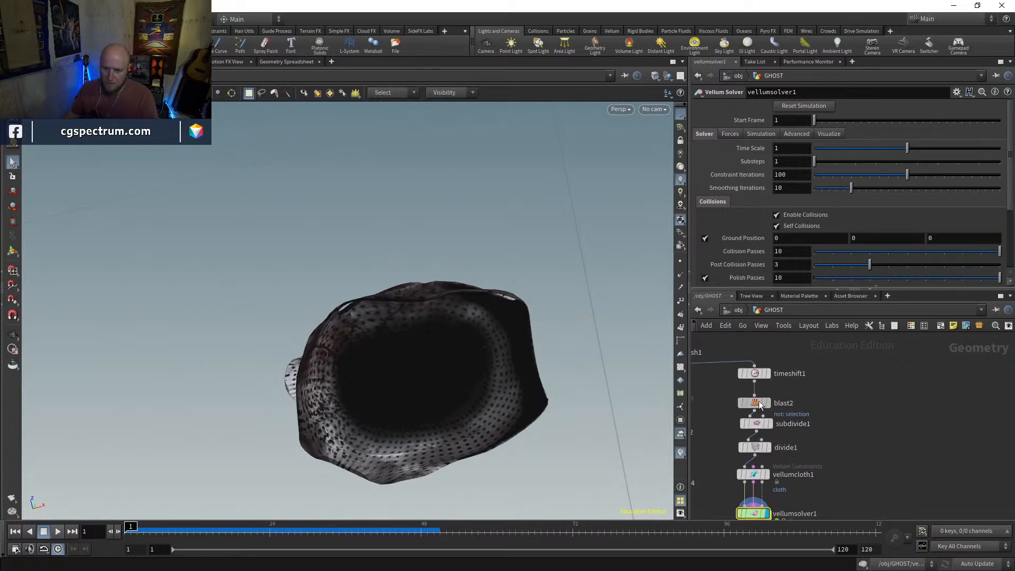
{"action": "middle_click_drag", "start_coordinate": [808, 416], "coordinate": [799, 382]}
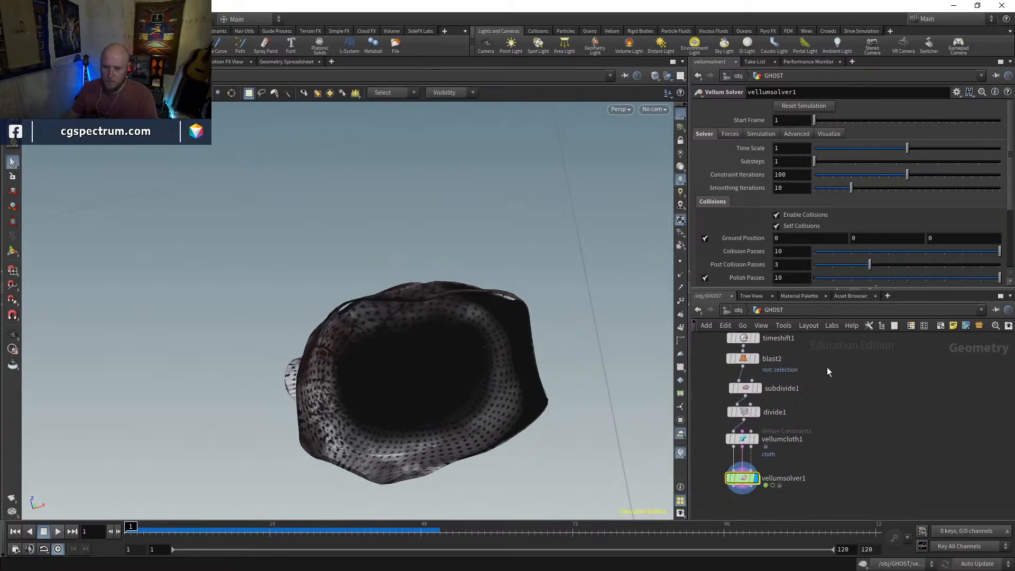
{"action": "left_click_drag", "start_coordinate": [703, 517], "coordinate": [704, 516]}
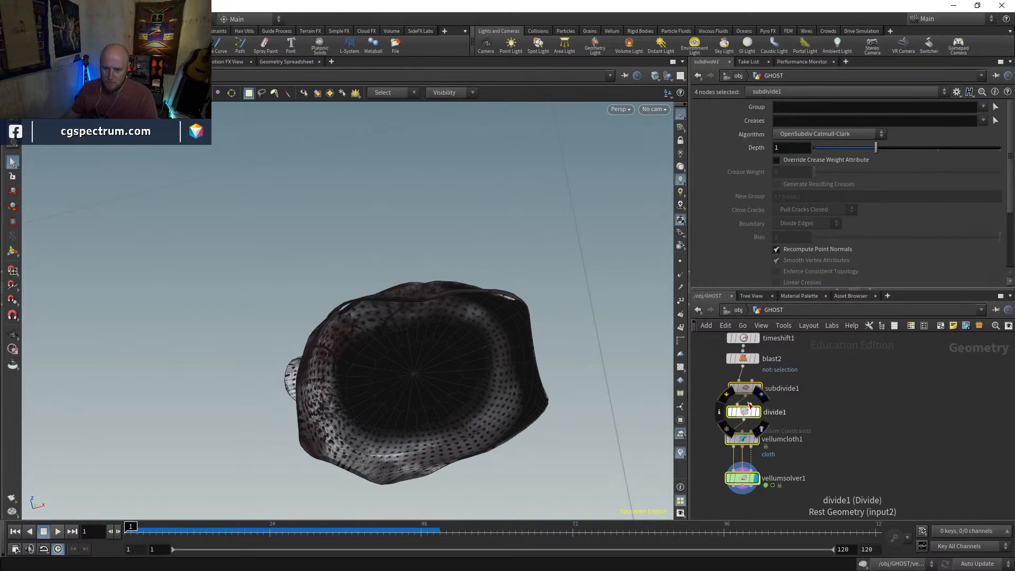
{"action": "left_click", "coordinate": [745, 361]}
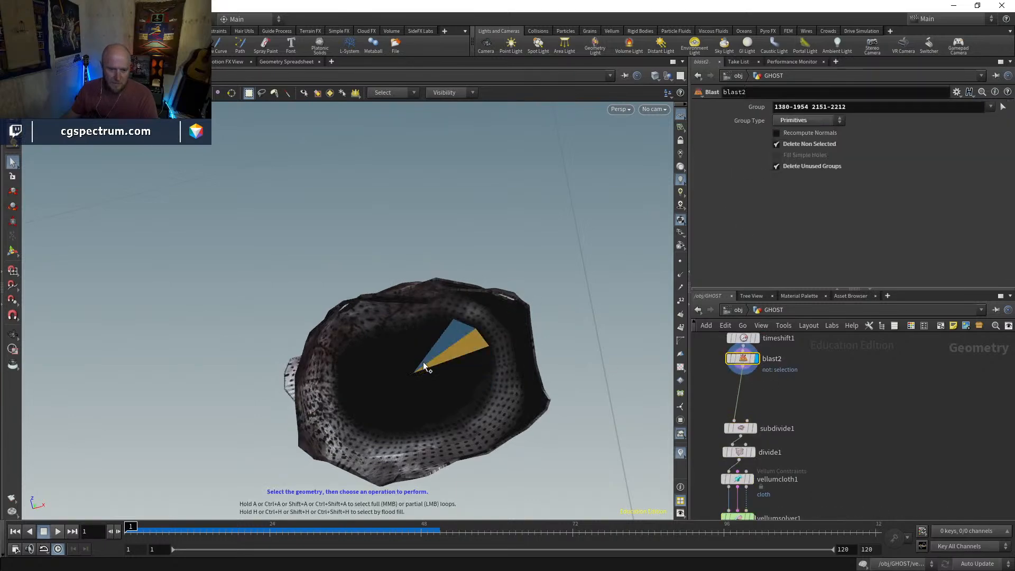
Select the fan-shaped cap of faces inside the dress's underside and check the selection in wireframe
{"action": "key", "text": "shift+g"}
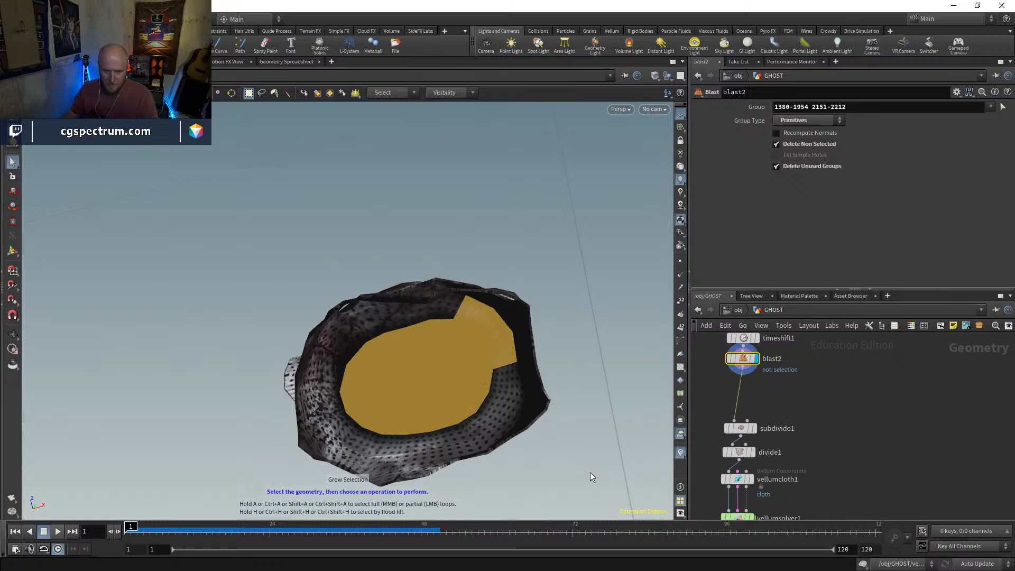
{"action": "left_click", "coordinate": [590, 473]}
{"action": "left_click", "coordinate": [433, 355]}
{"action": "left_click", "coordinate": [408, 371]}
{"action": "key", "text": "shift+g"}
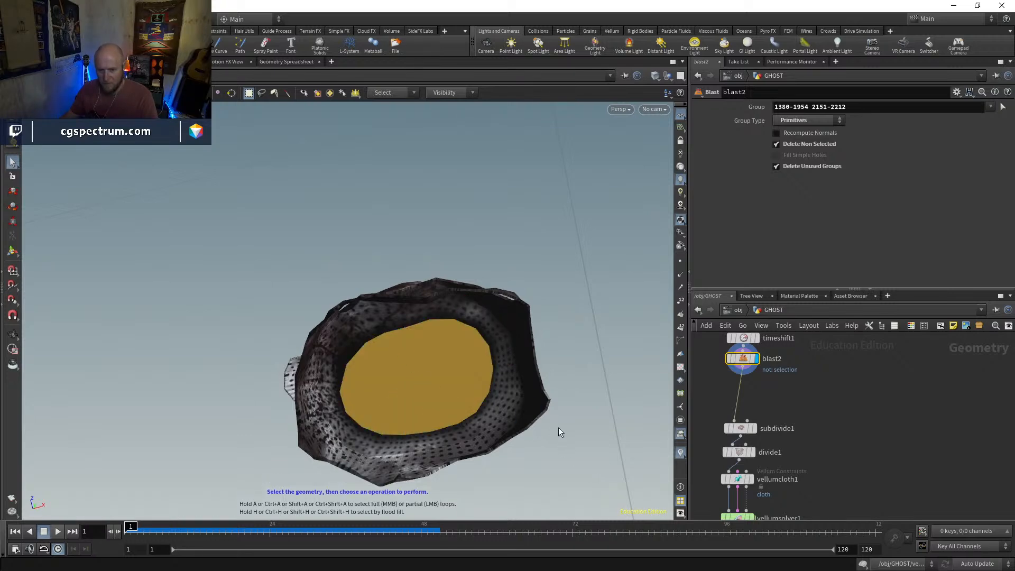
{"action": "mouse_move", "coordinate": [487, 354]}
{"action": "left_mouse_down", "text": "alt"}
{"action": "mouse_move", "coordinate": [492, 418]}
{"action": "mouse_move", "coordinate": [514, 440]}
{"action": "left_mouse_up", "text": "alt"}
{"action": "key", "text": "shift+w"}
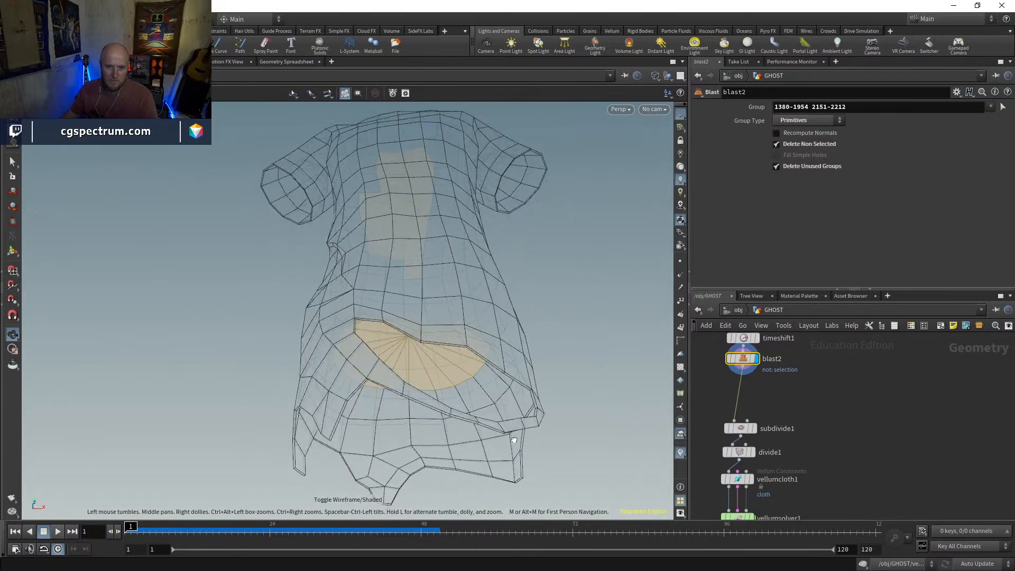
{"action": "left_click_drag", "start_coordinate": [466, 319], "coordinate": [584, 356]}
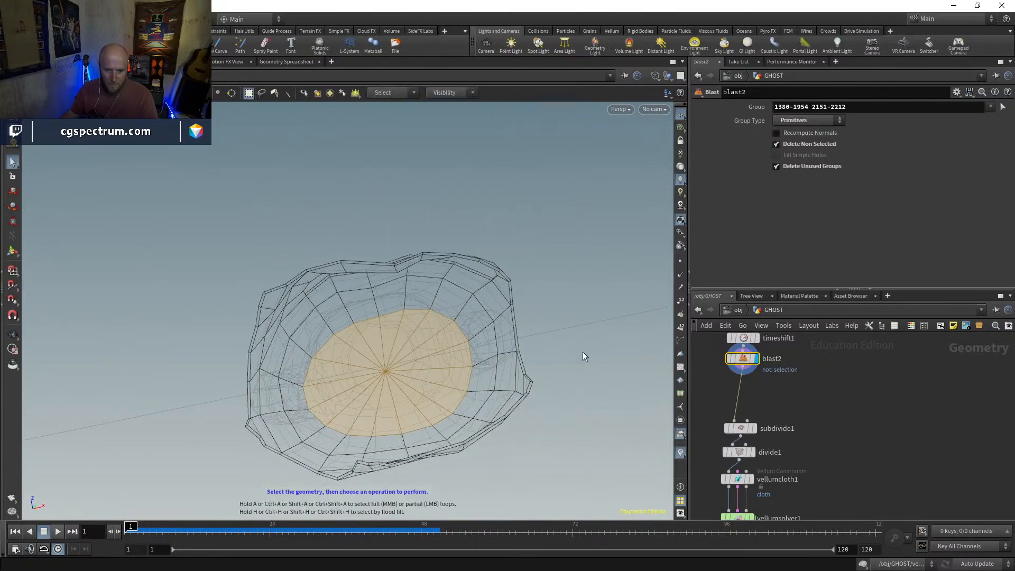
Grow the cap selection over the dress's inner lining, undo the excess growth, and delete the selected faces with a Blast below blast2
{"action": "key", "text": "shift+g"}
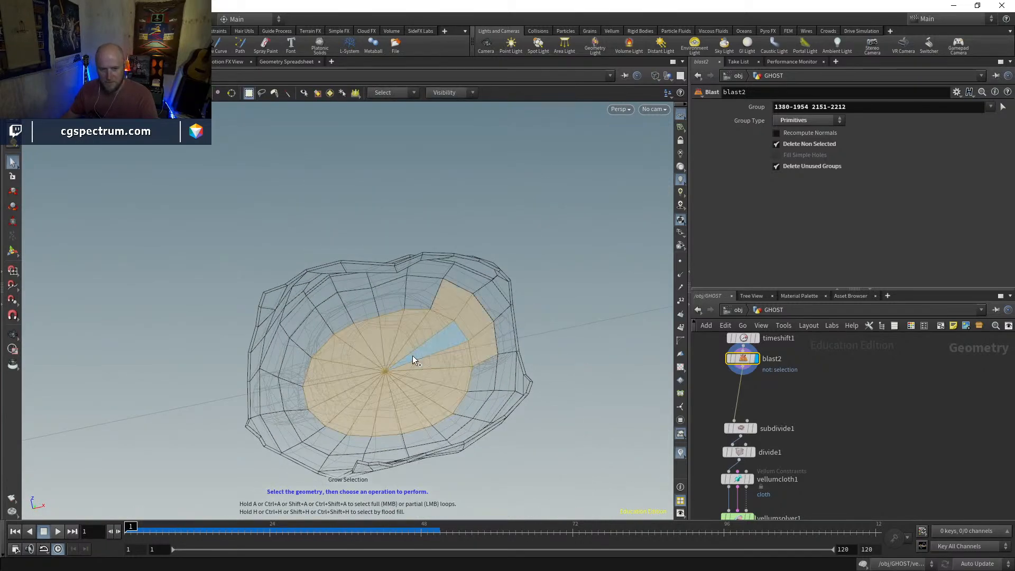
{"action": "left_click_drag", "start_coordinate": [452, 300], "coordinate": [481, 325], "text": "ctrl"}
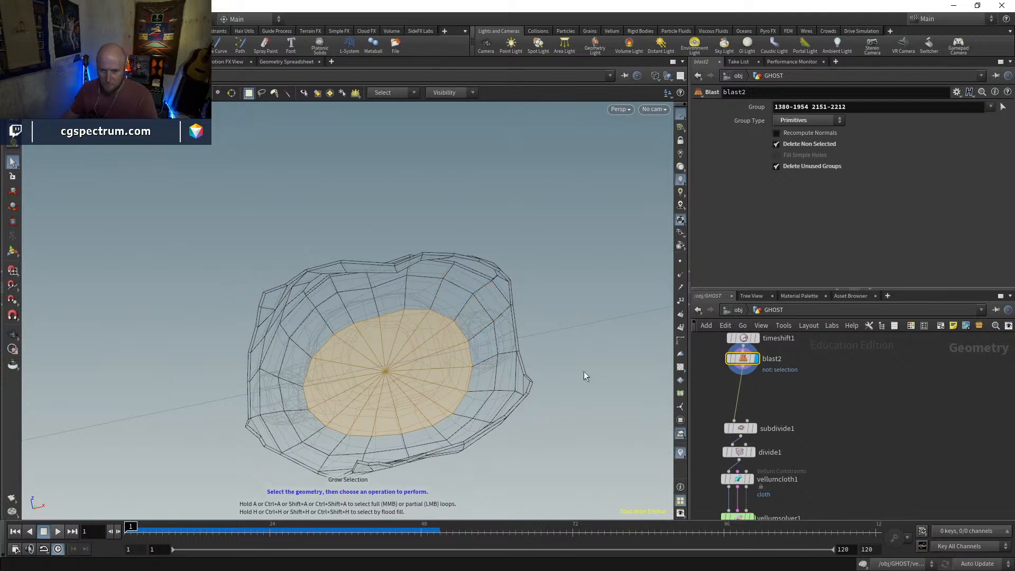
{"action": "key", "text": "shift+g"}
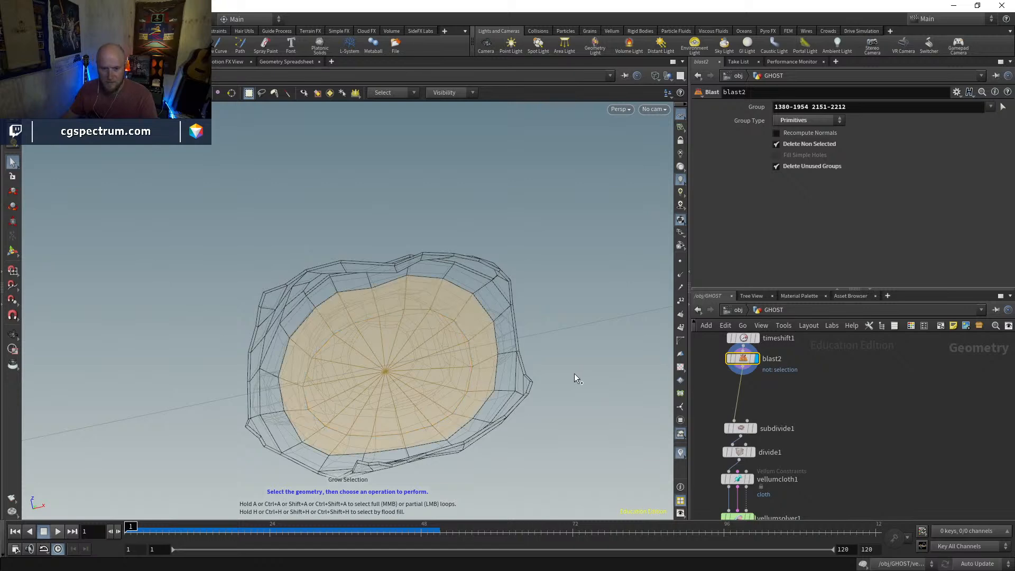
{"action": "key", "text": "shift+g"}
{"action": "key", "text": "shift+w"}
{"action": "mouse_move", "coordinate": [551, 364]}
{"action": "left_mouse_down", "text": "alt"}
{"action": "mouse_move", "coordinate": [557, 304]}
{"action": "mouse_move", "coordinate": [580, 479]}
{"action": "mouse_move", "coordinate": [557, 365]}
{"action": "mouse_move", "coordinate": [555, 453]}
{"action": "mouse_move", "coordinate": [523, 429]}
{"action": "mouse_move", "coordinate": [392, 381]}
{"action": "mouse_move", "coordinate": [457, 362]}
{"action": "mouse_move", "coordinate": [313, 365]}
{"action": "mouse_move", "coordinate": [337, 362]}
{"action": "mouse_move", "coordinate": [348, 302]}
{"action": "mouse_move", "coordinate": [297, 261]}
{"action": "mouse_move", "coordinate": [430, 279]}
{"action": "left_mouse_up", "text": "alt"}
{"action": "left_click", "coordinate": [428, 283], "text": "shift"}
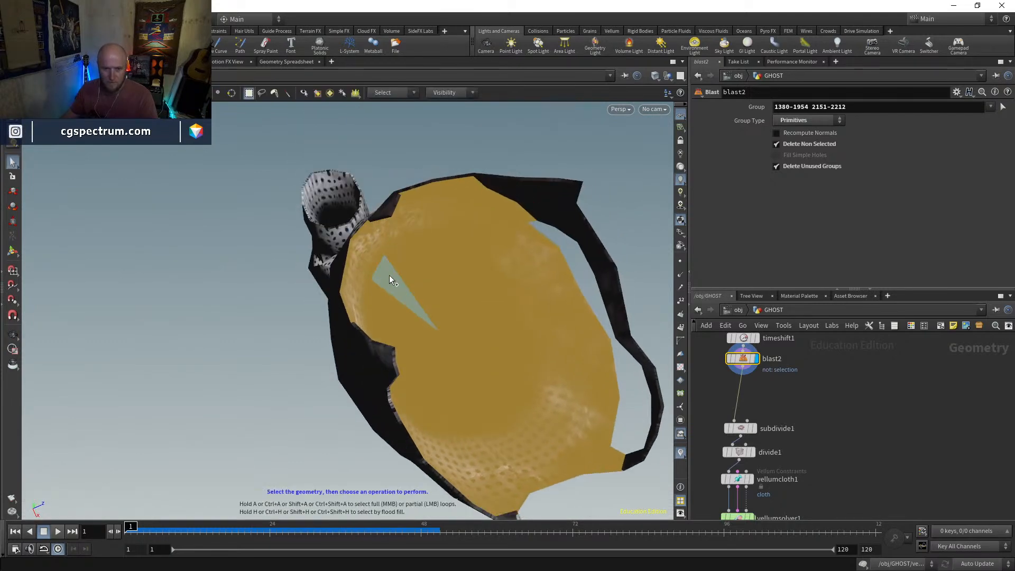
{"action": "key", "text": "ctrl+z"}
{"action": "left_click_drag", "start_coordinate": [384, 265], "coordinate": [316, 248], "text": "alt"}
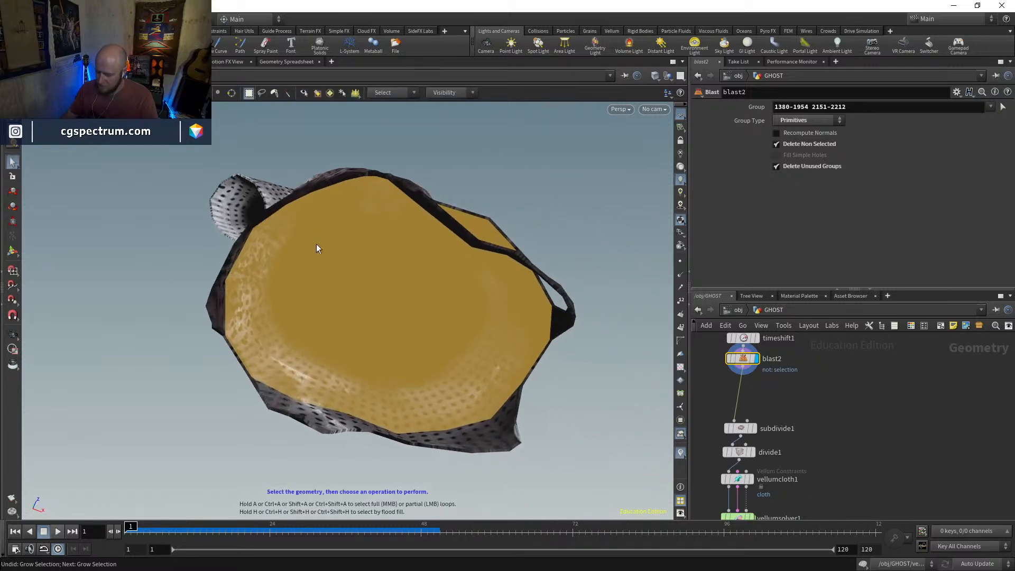
{"action": "key", "text": "Delete"}
{"action": "key", "text": "Escape"}
Inspect the leftover inner faces around the dress hem and set face selection to spread across a 60-degree angle
{"action": "left_click_drag", "start_coordinate": [357, 369], "coordinate": [285, 416]}
{"action": "key", "text": "s"}
{"action": "left_click", "coordinate": [298, 417]}
{"action": "mouse_move", "coordinate": [391, 434]}
{"action": "left_mouse_down", "text": "alt"}
{"action": "mouse_move", "coordinate": [328, 408]}
{"action": "mouse_move", "coordinate": [439, 409]}
{"action": "mouse_move", "coordinate": [390, 424]}
{"action": "mouse_move", "coordinate": [404, 411]}
{"action": "mouse_move", "coordinate": [439, 425]}
{"action": "left_mouse_up", "text": "alt"}
{"action": "key", "text": "w"}
{"action": "key", "text": "w"}
{"action": "key", "text": "ctrl+z"}
{"action": "left_click_drag", "start_coordinate": [448, 370], "coordinate": [285, 294], "text": "alt"}
{"action": "left_click", "coordinate": [347, 402]}
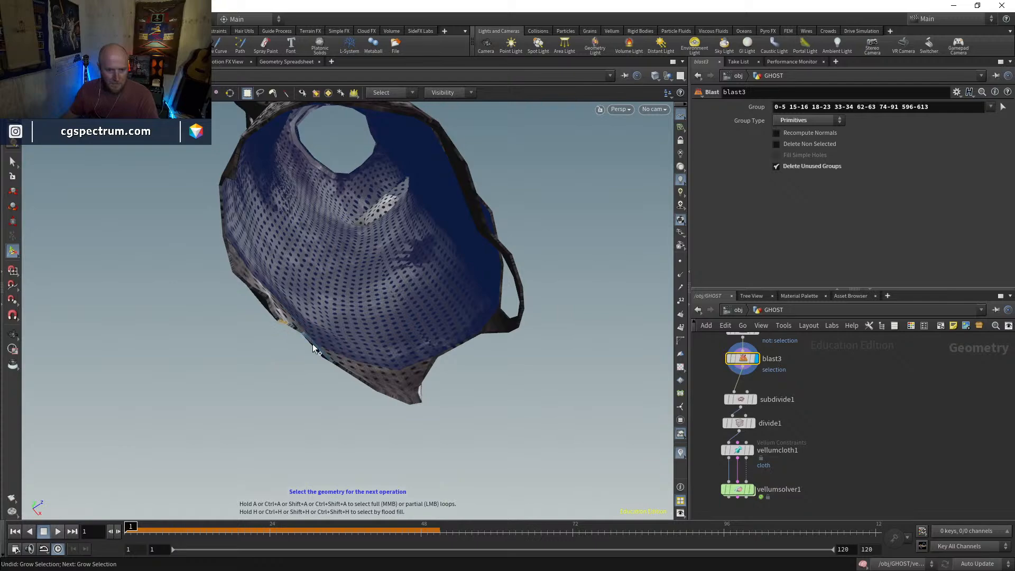
{"action": "key", "text": "Escape"}
{"action": "mouse_move", "coordinate": [336, 379]}
{"action": "left_mouse_down"}
{"action": "mouse_move", "coordinate": [345, 288]}
{"action": "mouse_move", "coordinate": [309, 392]}
{"action": "mouse_move", "coordinate": [338, 427]}
{"action": "mouse_move", "coordinate": [358, 367]}
{"action": "mouse_move", "coordinate": [376, 411]}
{"action": "mouse_move", "coordinate": [378, 375]}
{"action": "left_mouse_up"}
{"action": "key", "text": "shift+w"}
{"action": "key", "text": "shift+w"}
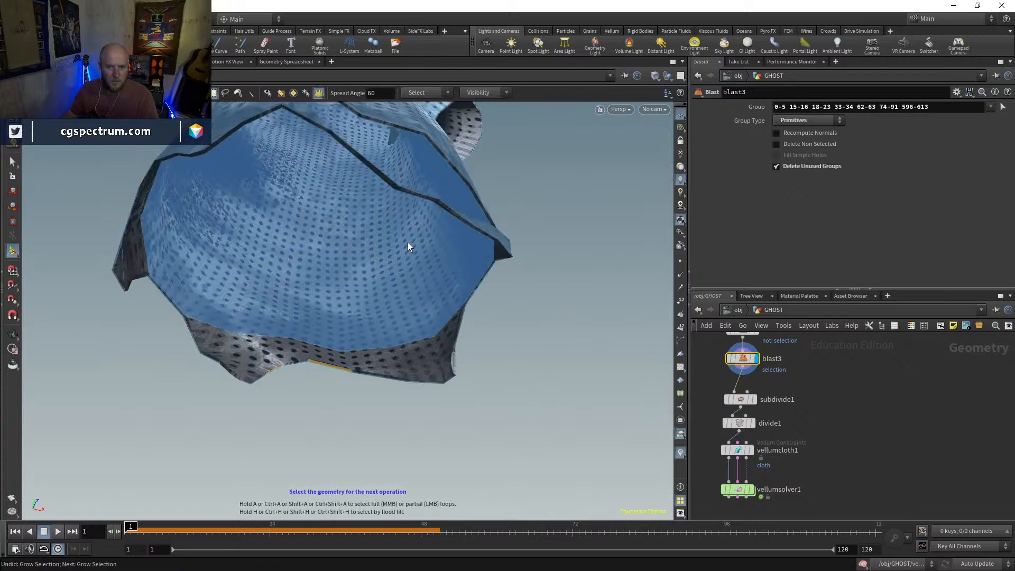
Select the leftover inner faces of the dress hem, sleeve cuff and neckline
{"action": "left_click_drag", "start_coordinate": [438, 380], "coordinate": [274, 416]}
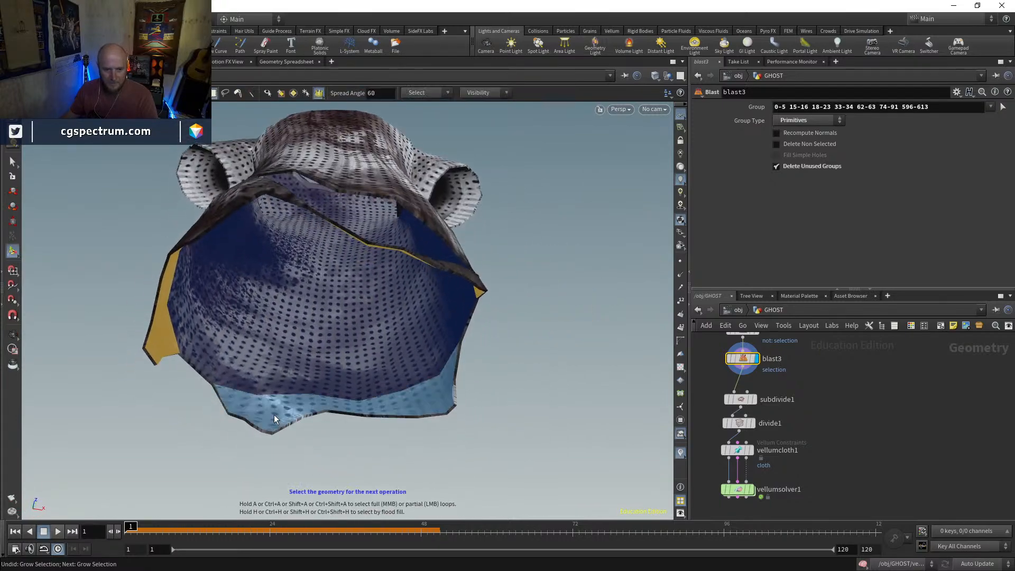
{"action": "left_click_drag", "start_coordinate": [376, 415], "coordinate": [443, 433]}
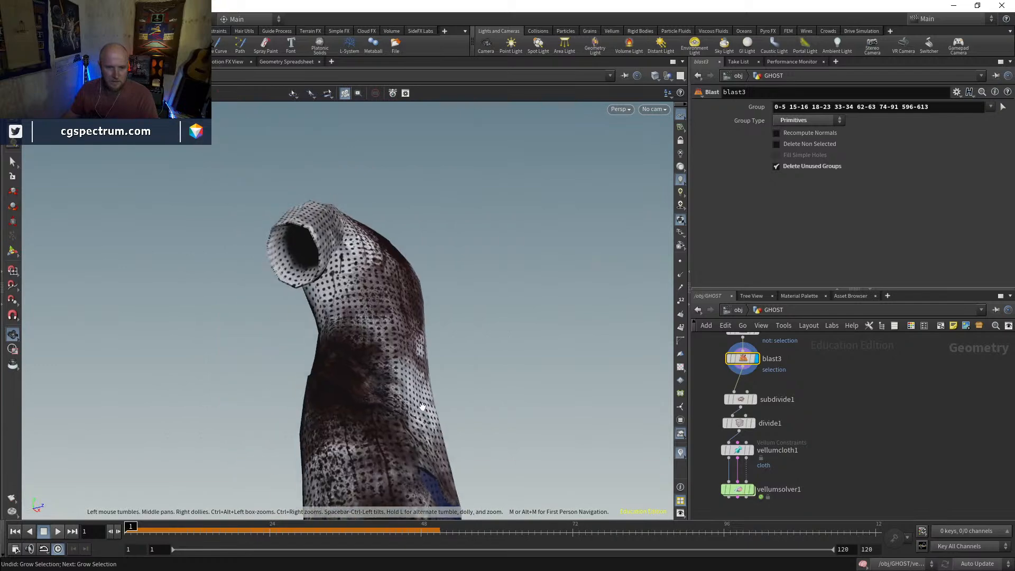
{"action": "left_click_drag", "start_coordinate": [294, 259], "coordinate": [354, 299]}
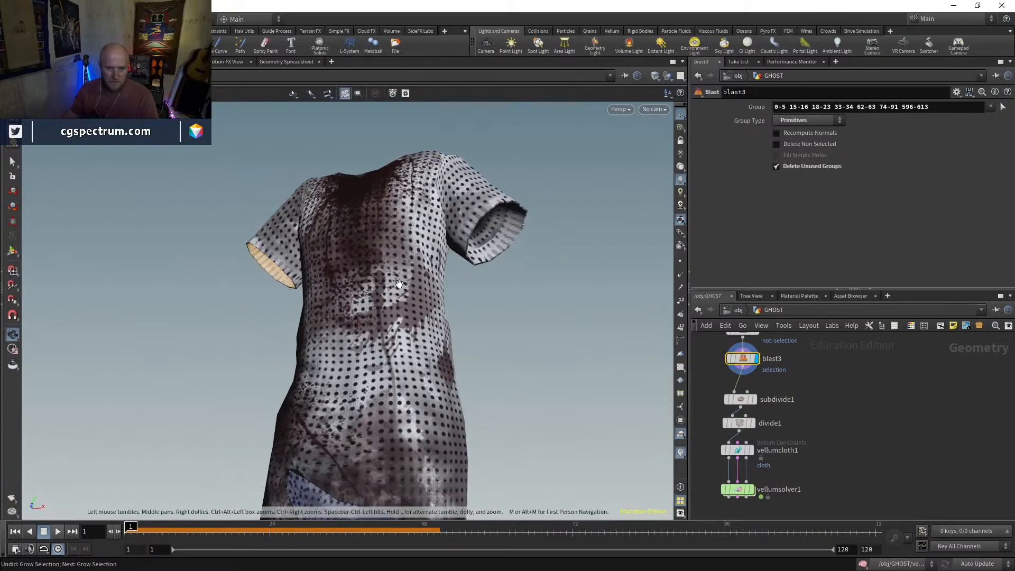
{"action": "key", "text": "Escape"}
{"action": "left_click_drag", "start_coordinate": [491, 242], "coordinate": [527, 200]}
{"action": "scroll", "coordinate": [397, 201], "scroll_direction": "up", "scroll_amount": 2}
{"action": "key", "text": "s"}
{"action": "key", "text": "Escape"}
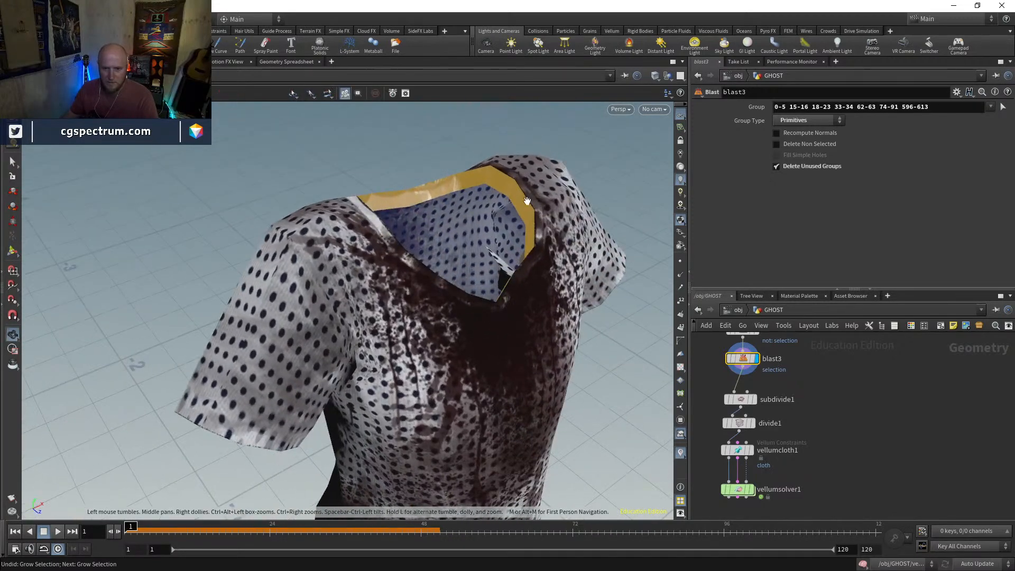
Check the neckline, sleeves and underside, and add the remaining inner cuff and hem strips to the selection
{"action": "left_click_drag", "start_coordinate": [514, 278], "coordinate": [214, 246]}
{"action": "scroll", "coordinate": [339, 238], "scroll_direction": "up", "scroll_amount": 3}
{"action": "key", "text": "s"}
{"action": "key", "text": "Escape"}
{"action": "middle_click_drag", "start_coordinate": [476, 247], "coordinate": [156, 280], "text": "alt"}
{"action": "left_click_drag", "start_coordinate": [157, 281], "coordinate": [159, 257], "text": "alt"}
{"action": "left_click_drag", "start_coordinate": [503, 208], "coordinate": [446, 159], "text": "alt"}
{"action": "key", "text": "Escape"}
{"action": "right_click_drag", "start_coordinate": [432, 286], "coordinate": [461, 127], "text": "alt"}
{"action": "left_click", "coordinate": [407, 272], "text": "shift"}
{"action": "key", "text": "Escape"}
{"action": "left_click_drag", "start_coordinate": [437, 296], "coordinate": [329, 313]}
{"action": "left_click_drag", "start_coordinate": [266, 334], "coordinate": [362, 345], "text": "alt"}
{"action": "middle_click_drag", "start_coordinate": [363, 345], "coordinate": [356, 220], "text": "alt"}
{"action": "left_click_drag", "start_coordinate": [356, 220], "coordinate": [324, 122], "text": "alt"}
{"action": "left_click_drag", "start_coordinate": [285, 315], "coordinate": [317, 236], "text": "alt"}
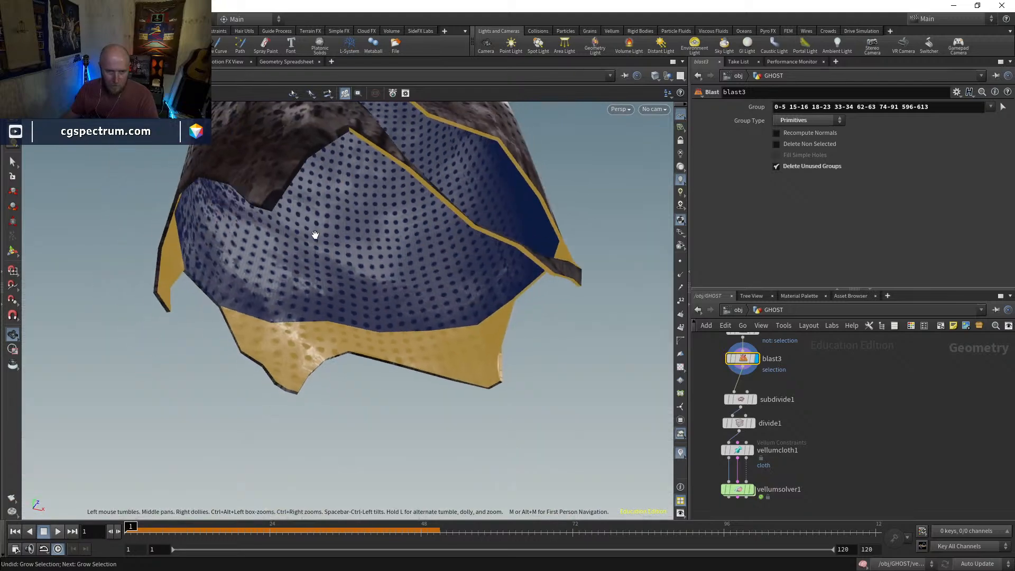
Check the front flap and neck opening for missed inner faces, and delete the selected strips with another Blast below blast3
{"action": "left_click_drag", "start_coordinate": [280, 193], "coordinate": [462, 222], "text": "alt"}
{"action": "key", "text": "Return"}
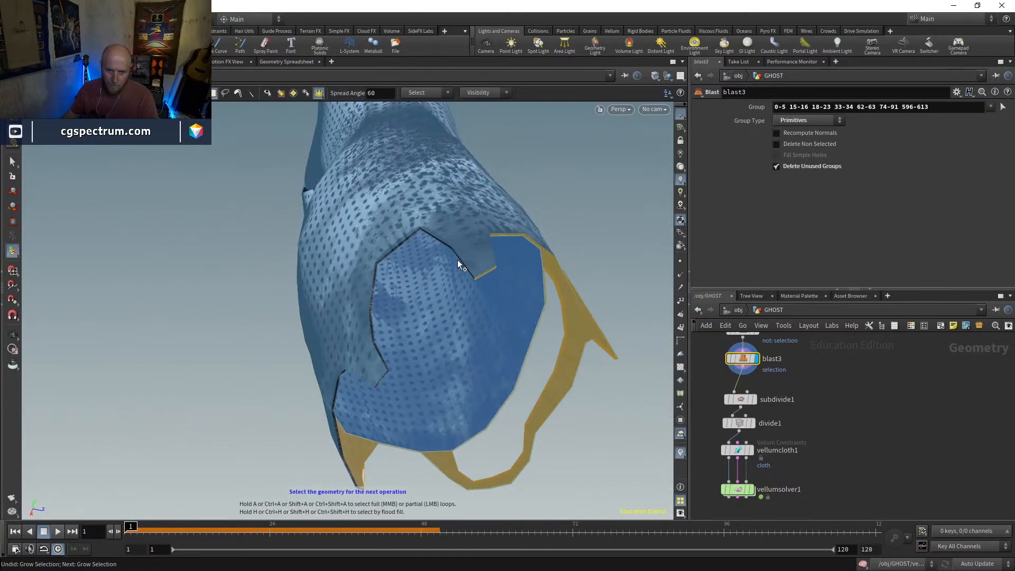
{"action": "left_click_drag", "start_coordinate": [394, 249], "coordinate": [359, 172], "text": "alt"}
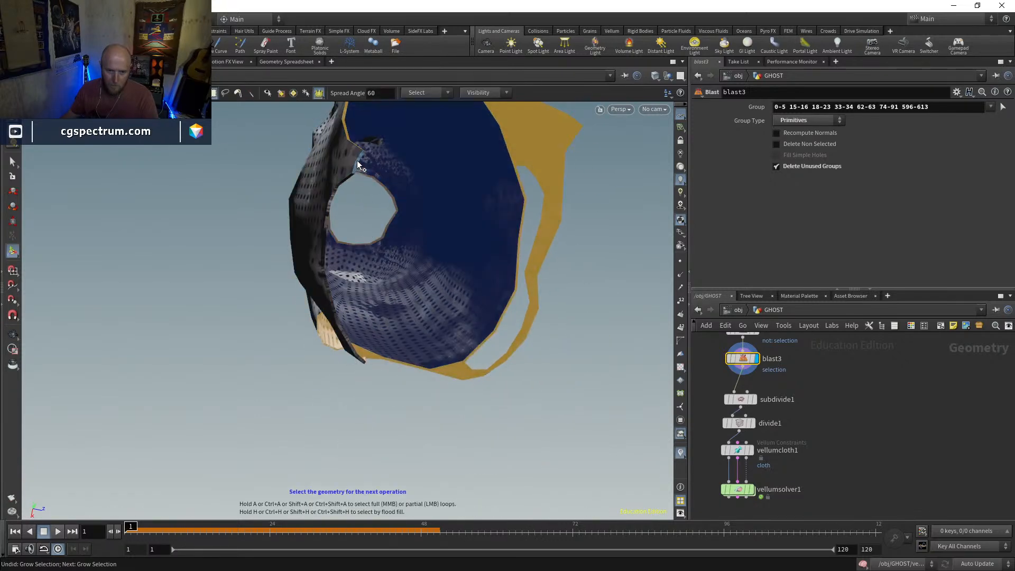
{"action": "left_click", "coordinate": [331, 204]}
{"action": "left_click_drag", "start_coordinate": [376, 250], "coordinate": [447, 211], "text": "alt"}
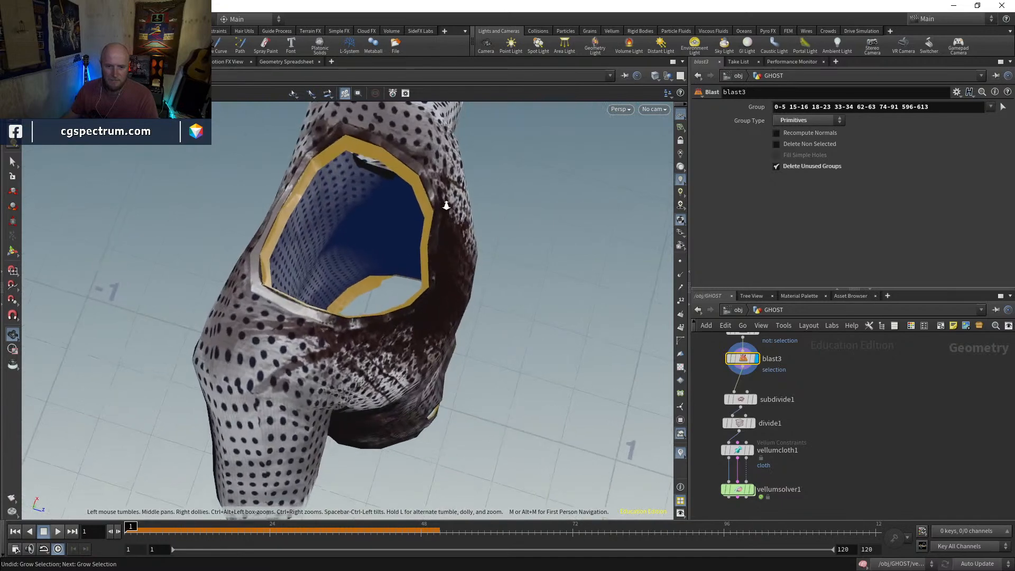
{"action": "right_click_drag", "start_coordinate": [447, 211], "coordinate": [434, 87]}
{"action": "left_click_drag", "start_coordinate": [427, 216], "coordinate": [414, 198]}
{"action": "key", "text": "Delete"}
{"action": "key", "text": "q"}
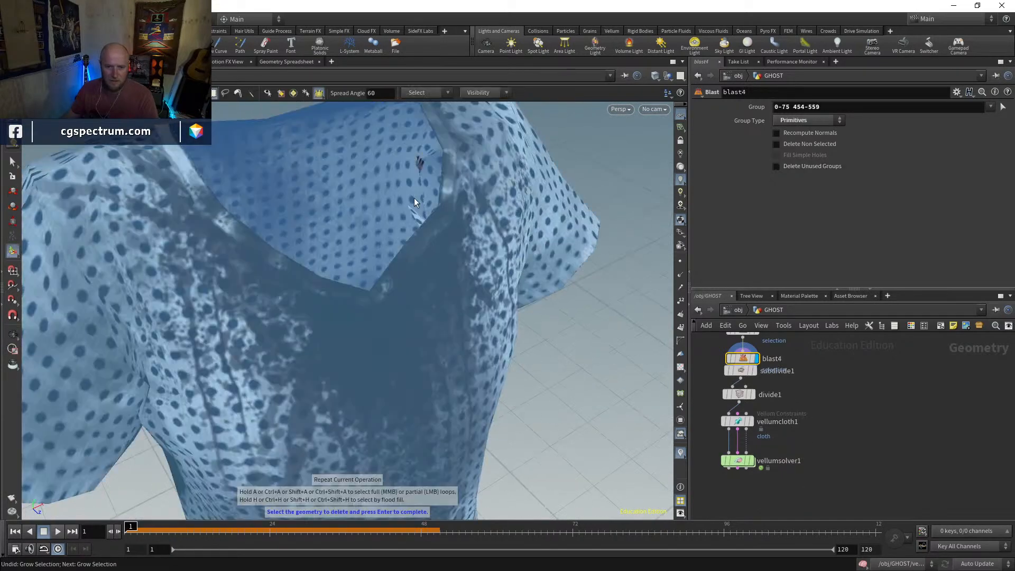
{"action": "key", "text": "Escape"}
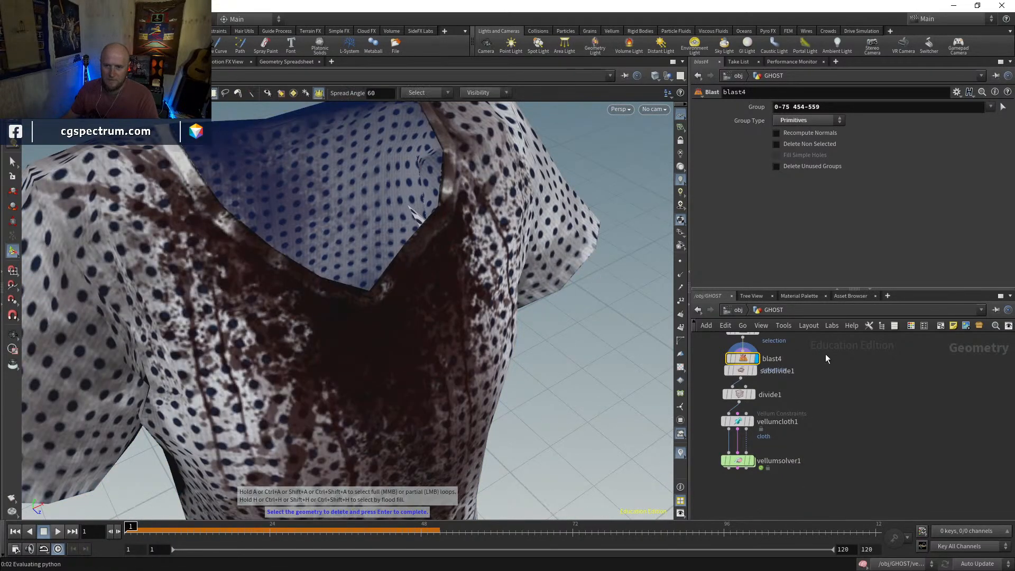
{"action": "key", "text": "Escape"}
Check the single-layer dress and space out subdivide1, divide1 and the Vellum nodes below blast4
{"action": "right_click_drag", "start_coordinate": [469, 390], "coordinate": [434, 417]}
{"action": "left_click_drag", "start_coordinate": [435, 370], "coordinate": [496, 368]}
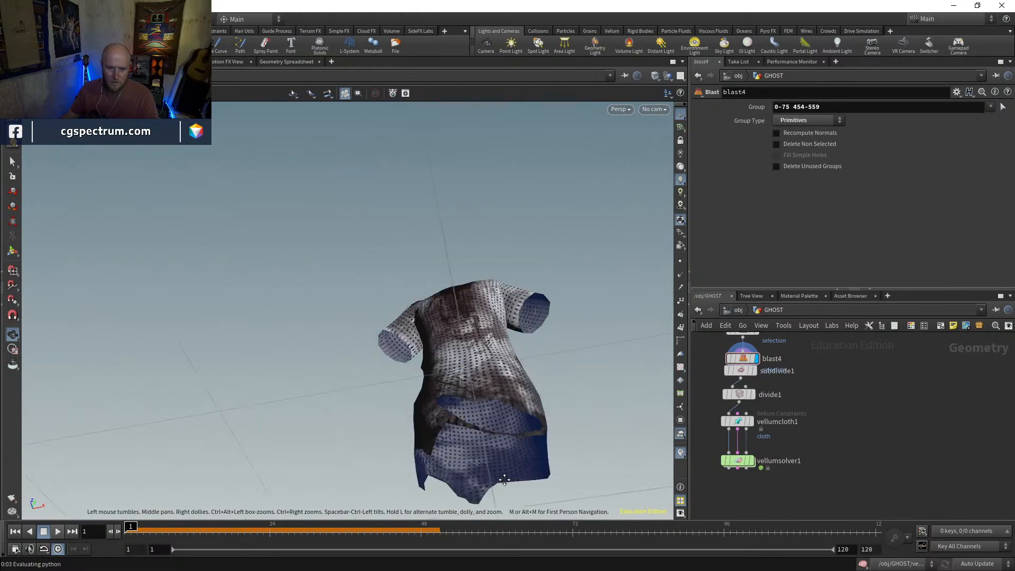
{"action": "middle_click_drag", "start_coordinate": [710, 388], "coordinate": [736, 431]}
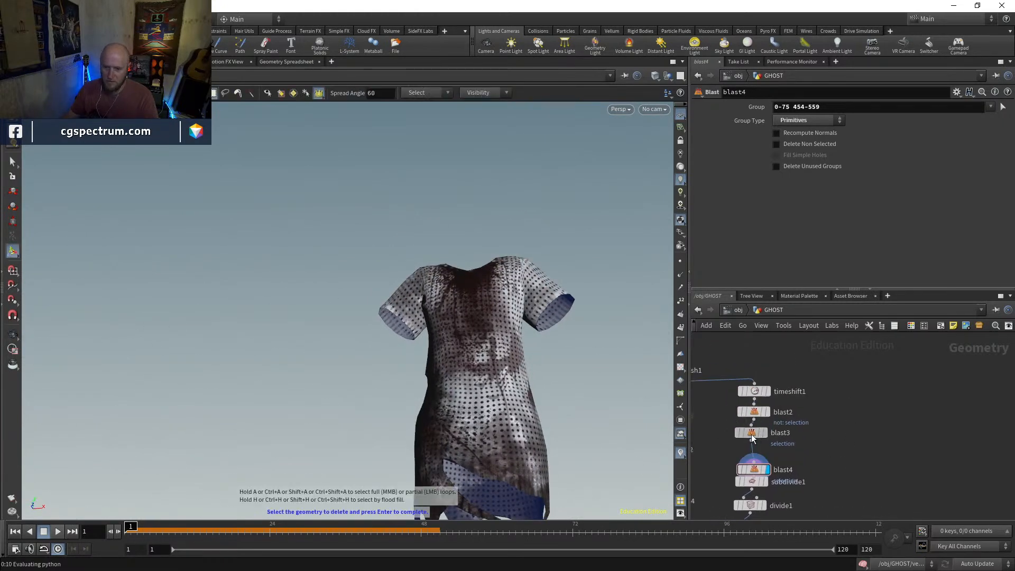
{"action": "middle_click_drag", "start_coordinate": [776, 473], "coordinate": [774, 377]}
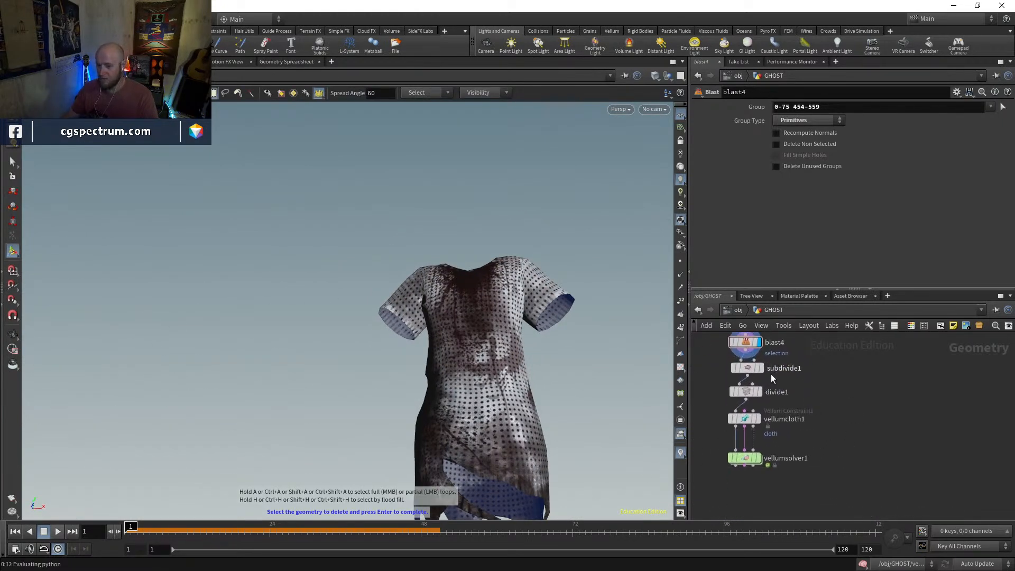
{"action": "left_click_drag", "start_coordinate": [716, 495], "coordinate": [716, 494]}
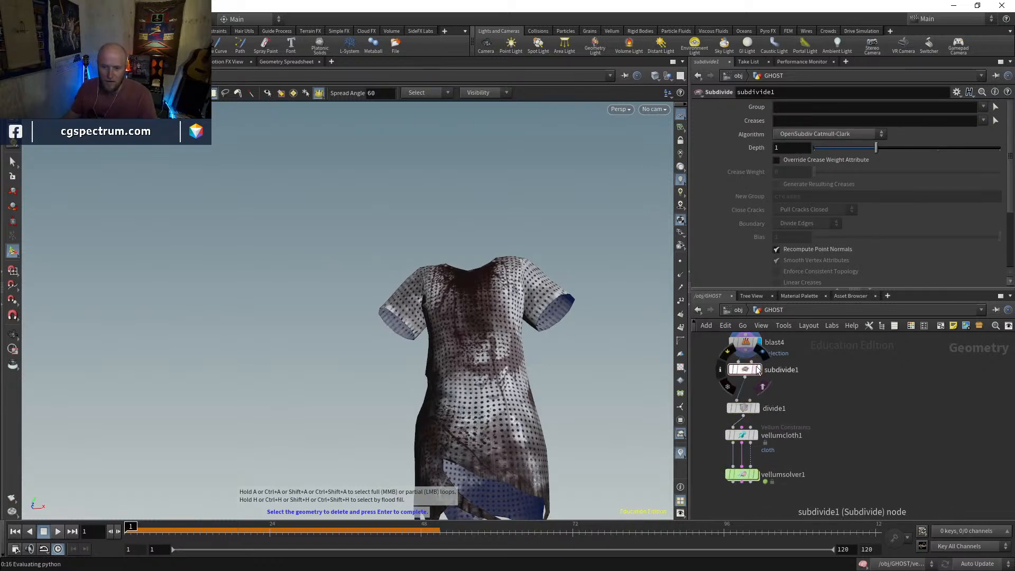
Display subdivide1 and examine the subdivided dress from several angles in wireframe and shaded views
{"action": "key", "text": "Escape"}
{"action": "left_click_drag", "start_coordinate": [373, 290], "coordinate": [523, 275]}
{"action": "right_click_drag", "start_coordinate": [524, 275], "coordinate": [620, 170]}
{"action": "key", "text": "shift+w"}
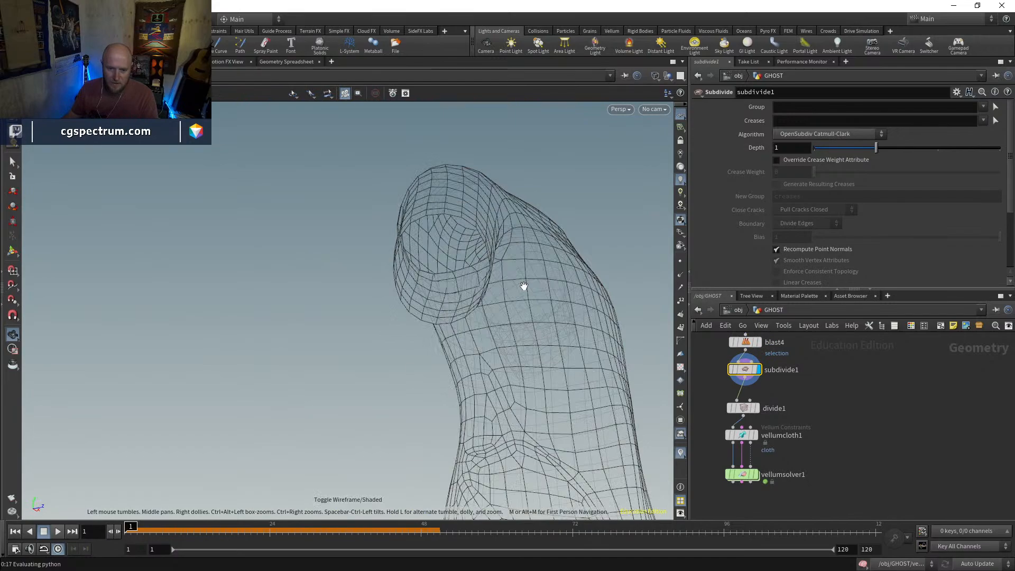
{"action": "left_click_drag", "start_coordinate": [542, 308], "coordinate": [512, 353]}
{"action": "right_click_drag", "start_coordinate": [512, 354], "coordinate": [555, 399]}
{"action": "middle_click_drag", "start_coordinate": [556, 399], "coordinate": [473, 356]}
{"action": "mouse_move", "coordinate": [474, 356]}
{"action": "left_mouse_down"}
{"action": "mouse_move", "coordinate": [521, 315]}
{"action": "mouse_move", "coordinate": [662, 320]}
{"action": "mouse_move", "coordinate": [488, 324]}
{"action": "mouse_move", "coordinate": [516, 365]}
{"action": "left_mouse_up"}
{"action": "key", "text": "shift+w"}
{"action": "key", "text": "shift+w"}
{"action": "key", "text": "shift+w"}
{"action": "middle_click_drag", "start_coordinate": [516, 365], "coordinate": [537, 272]}
{"action": "mouse_move", "coordinate": [537, 271]}
{"action": "left_mouse_down"}
{"action": "mouse_move", "coordinate": [511, 249]}
{"action": "mouse_move", "coordinate": [490, 363]}
{"action": "mouse_move", "coordinate": [436, 353]}
{"action": "mouse_move", "coordinate": [492, 381]}
{"action": "mouse_move", "coordinate": [472, 413]}
{"action": "left_mouse_up"}
{"action": "key", "text": "shift+w"}
{"action": "key", "text": "shift+w"}
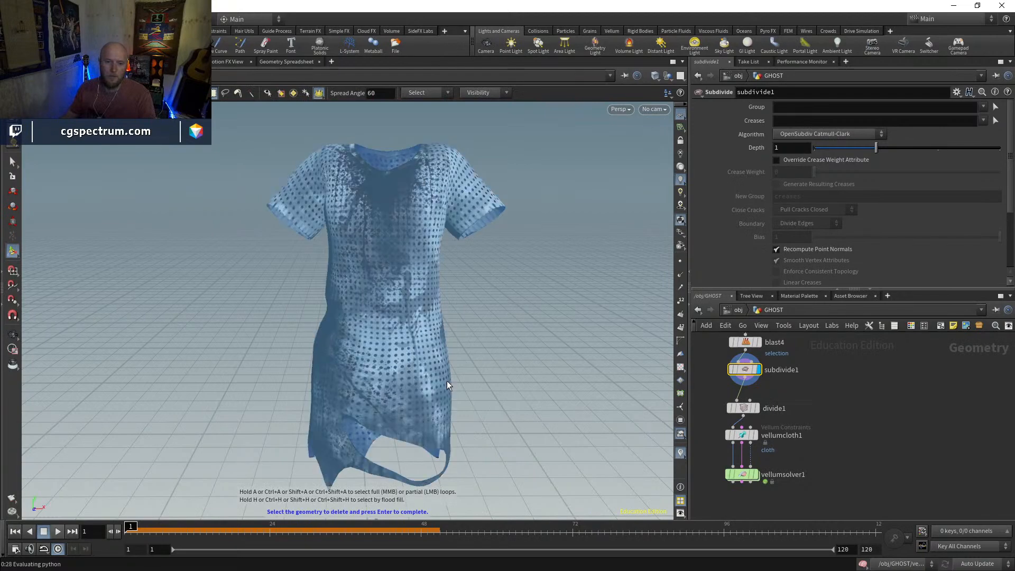
{"action": "key", "text": "Escape"}
{"action": "scroll", "coordinate": [490, 243], "scroll_direction": "up", "scroll_amount": 4}
{"action": "mouse_move", "coordinate": [484, 239]}
{"action": "left_mouse_down"}
{"action": "mouse_move", "coordinate": [362, 220]}
{"action": "mouse_move", "coordinate": [418, 207]}
{"action": "mouse_move", "coordinate": [515, 244]}
{"action": "left_mouse_up"}
{"action": "key", "text": "shift+w"}
{"action": "right_click_drag", "start_coordinate": [514, 245], "coordinate": [445, 349]}
{"action": "middle_click_drag", "start_coordinate": [444, 349], "coordinate": [423, 294]}
{"action": "mouse_move", "coordinate": [423, 294]}
{"action": "left_mouse_down"}
{"action": "mouse_move", "coordinate": [444, 297]}
{"action": "mouse_move", "coordinate": [415, 317]}
{"action": "left_mouse_up"}
{"action": "key", "text": "shift+w"}
{"action": "key", "text": "shift+w"}
{"action": "key", "text": "Delete"}
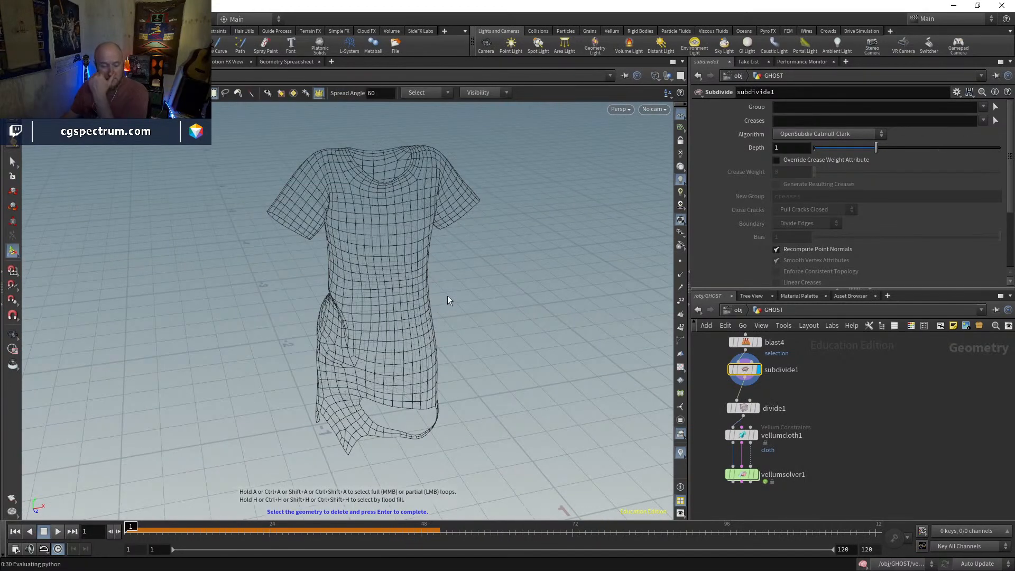
Display divide1, move it closer to subdivide1, and display vellumcloth1
{"action": "left_click", "coordinate": [758, 409]}
{"action": "left_click_drag", "start_coordinate": [747, 409], "coordinate": [745, 396]}
{"action": "left_click", "coordinate": [755, 435]}
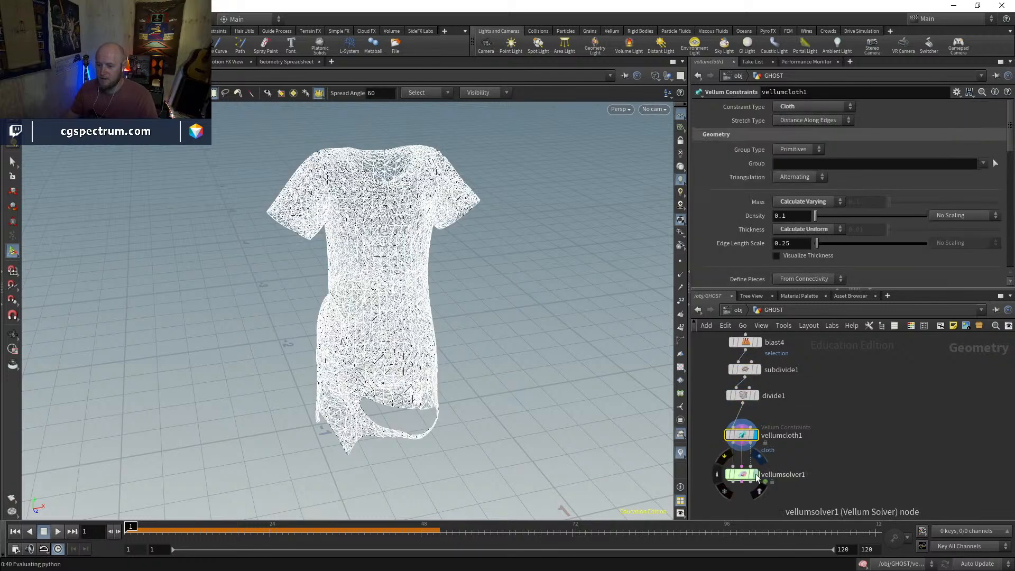
Display vellumsolver1, play the dress simulation in shaded view, and return to frame 1
{"action": "left_click", "coordinate": [756, 474]}
{"action": "right_click_drag", "start_coordinate": [503, 380], "coordinate": [412, 388]}
{"action": "left_click_drag", "start_coordinate": [411, 389], "coordinate": [374, 294]}
{"action": "key", "text": "shift+w"}
{"action": "left_click", "coordinate": [57, 532]}
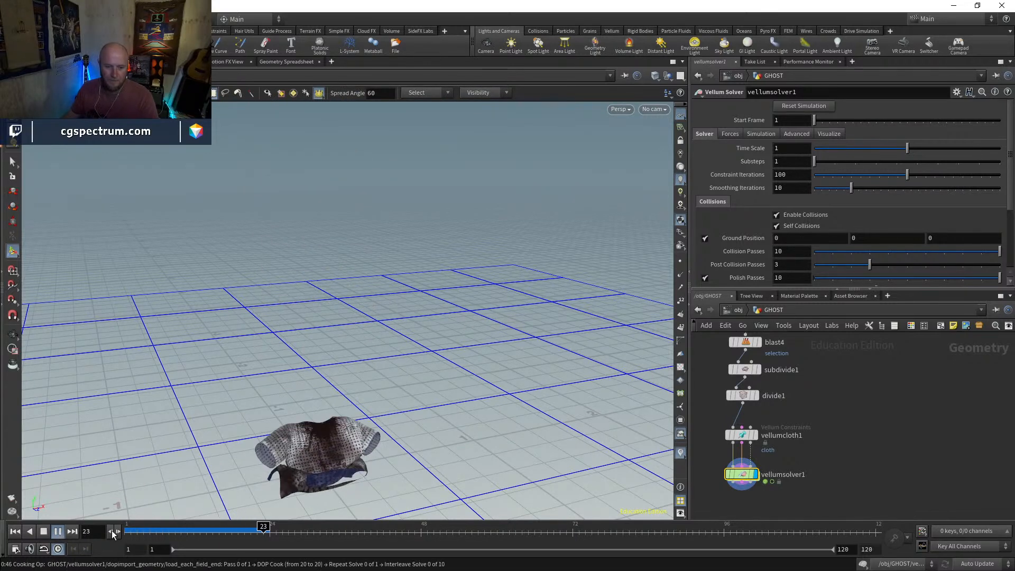
{"action": "left_click", "coordinate": [15, 532]}
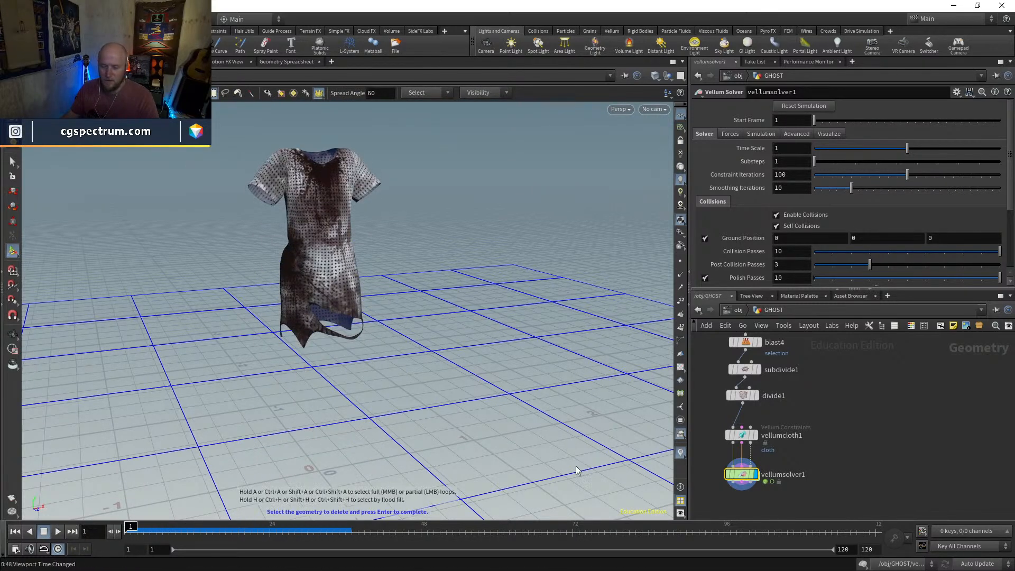
Review the dress branch from timeshift1 through the Blast, subdivide1, divide1 and Vellum nodes
{"action": "middle_click_drag", "start_coordinate": [784, 403], "coordinate": [775, 455]}
{"action": "left_click_drag", "start_coordinate": [735, 487], "coordinate": [734, 476]}
{"action": "middle_click_drag", "start_coordinate": [779, 493], "coordinate": [778, 426]}
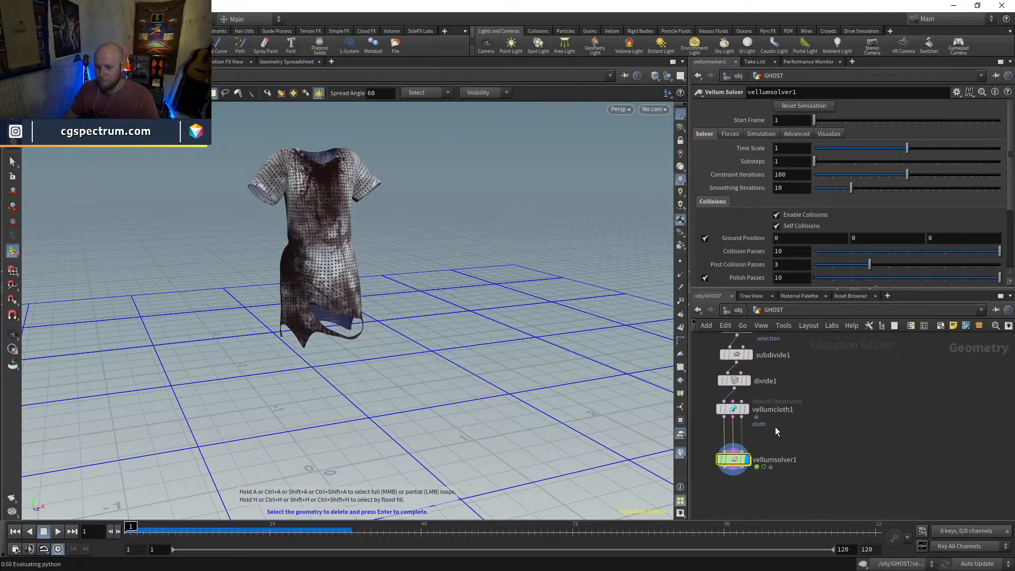
{"action": "scroll", "coordinate": [808, 469], "scroll_direction": "down", "scroll_amount": 4}
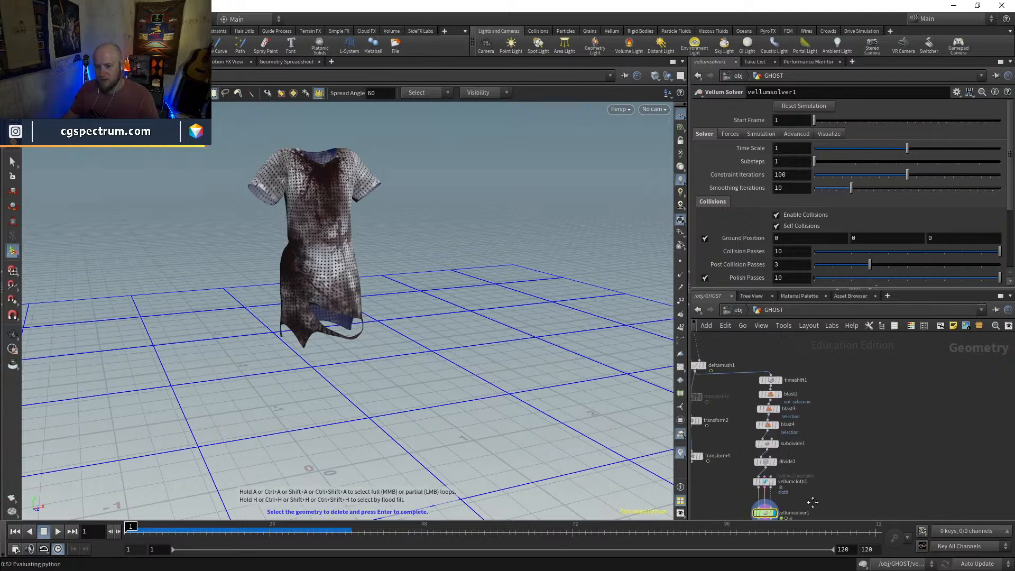
{"action": "middle_click_drag", "start_coordinate": [808, 436], "coordinate": [791, 395]}
{"action": "left_click_drag", "start_coordinate": [731, 373], "coordinate": [762, 454]}
{"action": "left_click", "coordinate": [824, 405]}
{"action": "middle_click_drag", "start_coordinate": [763, 458], "coordinate": [765, 429]}
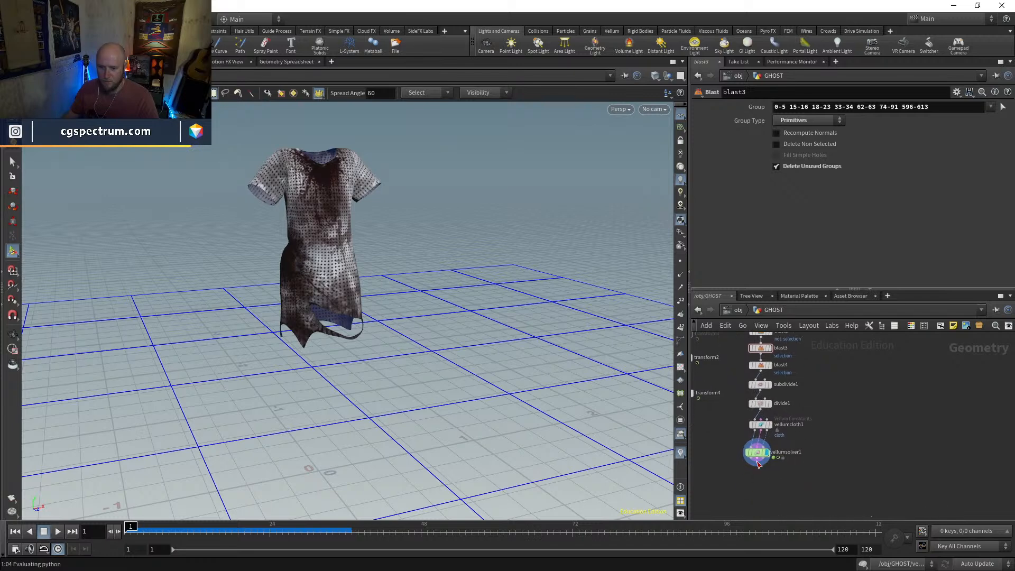
{"action": "left_click_drag", "start_coordinate": [758, 454], "coordinate": [761, 454]}
{"action": "middle_click_drag", "start_coordinate": [806, 436], "coordinate": [856, 445]}
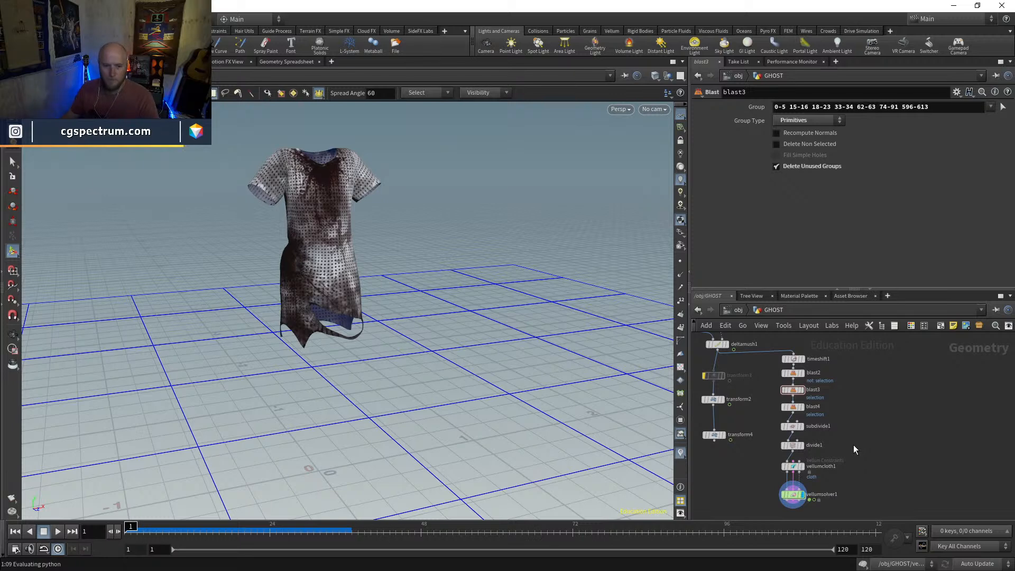
{"action": "middle_click_drag", "start_coordinate": [857, 461], "coordinate": [849, 440]}
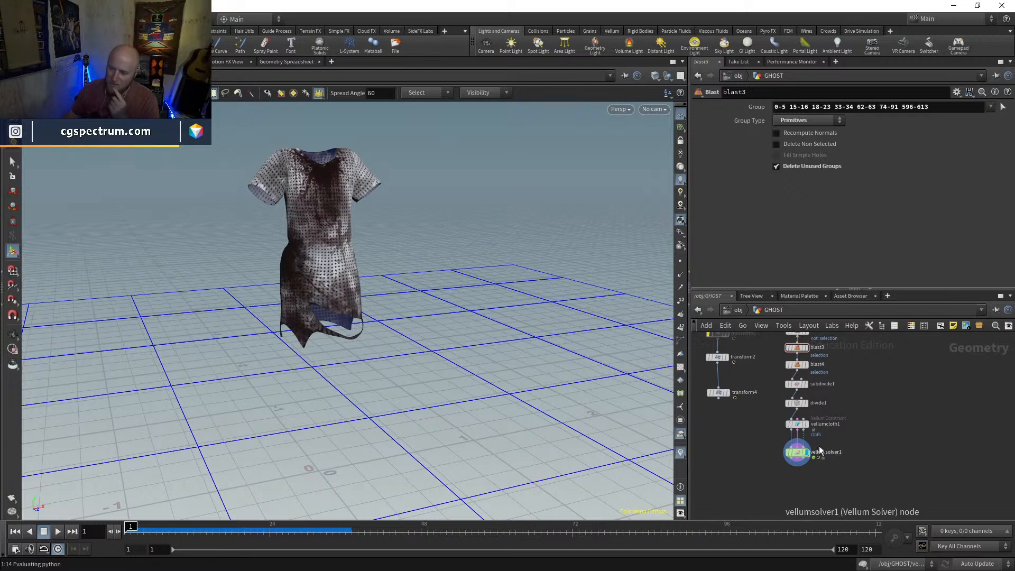
{"action": "middle_click_drag", "start_coordinate": [860, 444], "coordinate": [860, 471]}
{"action": "middle_click", "coordinate": [796, 432]}
{"action": "scroll", "coordinate": [815, 377], "scroll_direction": "up", "scroll_amount": 3}
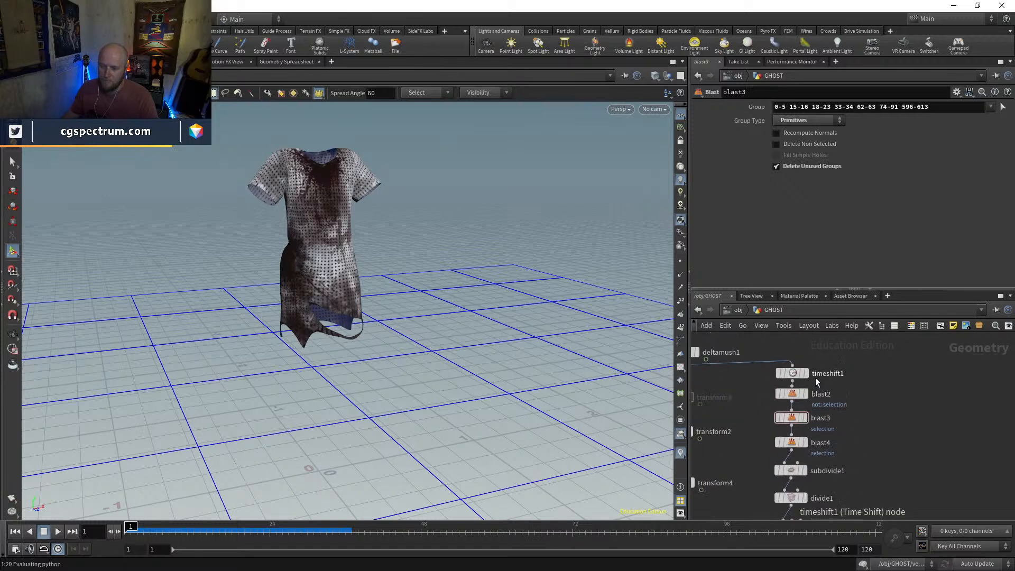
{"action": "scroll", "coordinate": [816, 378], "scroll_direction": "up", "scroll_amount": 2}
{"action": "left_click_drag", "start_coordinate": [783, 454], "coordinate": [783, 447]}
Examine the simulated dress from several angles, comparing wireframe and shaded views
{"action": "right_click_drag", "start_coordinate": [461, 312], "coordinate": [421, 343], "text": "alt"}
{"action": "middle_click_drag", "start_coordinate": [422, 343], "coordinate": [430, 381], "text": "alt"}
{"action": "key", "text": "shift+w"}
{"action": "mouse_move", "coordinate": [430, 381]}
{"action": "left_mouse_down"}
{"action": "mouse_move", "coordinate": [419, 433]}
{"action": "mouse_move", "coordinate": [553, 382]}
{"action": "mouse_move", "coordinate": [528, 349]}
{"action": "mouse_move", "coordinate": [463, 347]}
{"action": "mouse_move", "coordinate": [435, 363]}
{"action": "left_mouse_up"}
{"action": "key", "text": "shift+w"}
{"action": "key", "text": "shift+w"}
{"action": "key", "text": "shift+w"}
{"action": "key", "text": "Return"}
Add a Merge node below vellumsolver1 and place it off to the side of the solver, unconnected
{"action": "scroll", "coordinate": [858, 412], "scroll_direction": "down", "scroll_amount": 3}
{"action": "middle_click_drag", "start_coordinate": [894, 490], "coordinate": [886, 335]}
{"action": "middle_click_drag", "start_coordinate": [732, 402], "coordinate": [832, 540]}
{"action": "middle_click_drag", "start_coordinate": [832, 433], "coordinate": [838, 510]}
{"action": "middle_click_drag", "start_coordinate": [852, 465], "coordinate": [779, 366]}
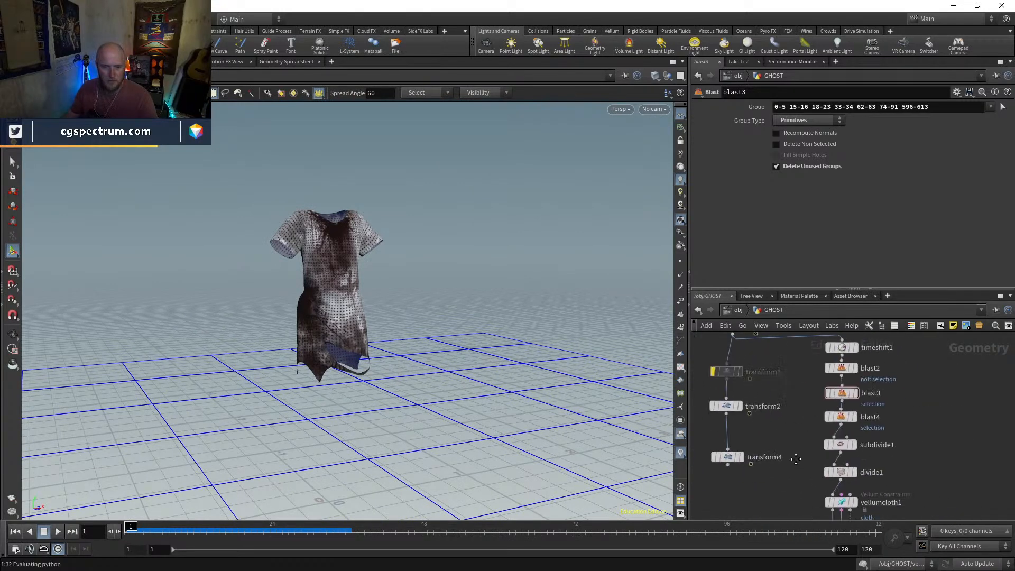
{"action": "middle_click_drag", "start_coordinate": [795, 459], "coordinate": [741, 348]}
{"action": "middle_click_drag", "start_coordinate": [783, 484], "coordinate": [776, 441]}
{"action": "key", "text": "Tab"}
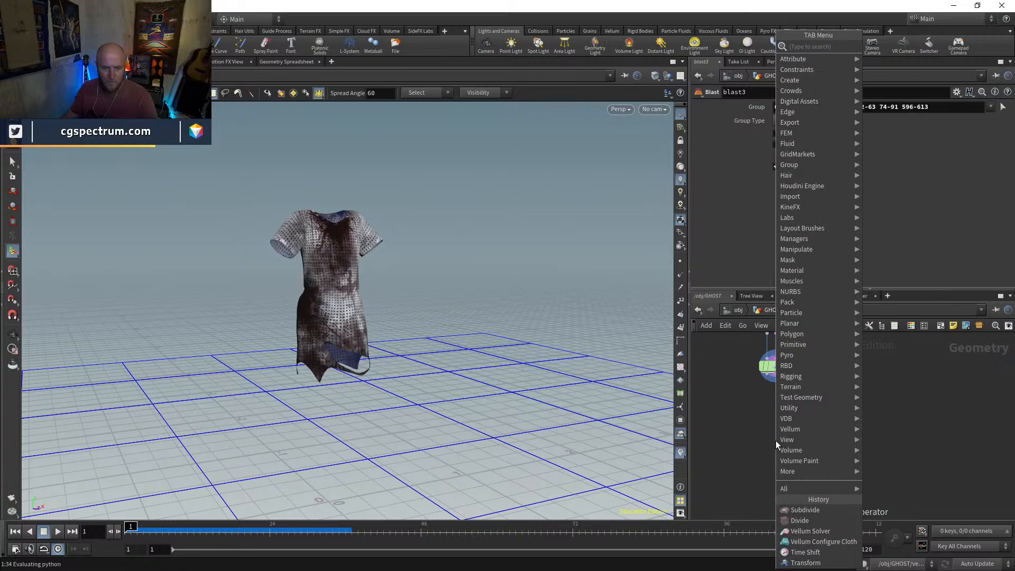
{"action": "key", "text": "Escape"}
{"action": "key", "text": "Tab"}
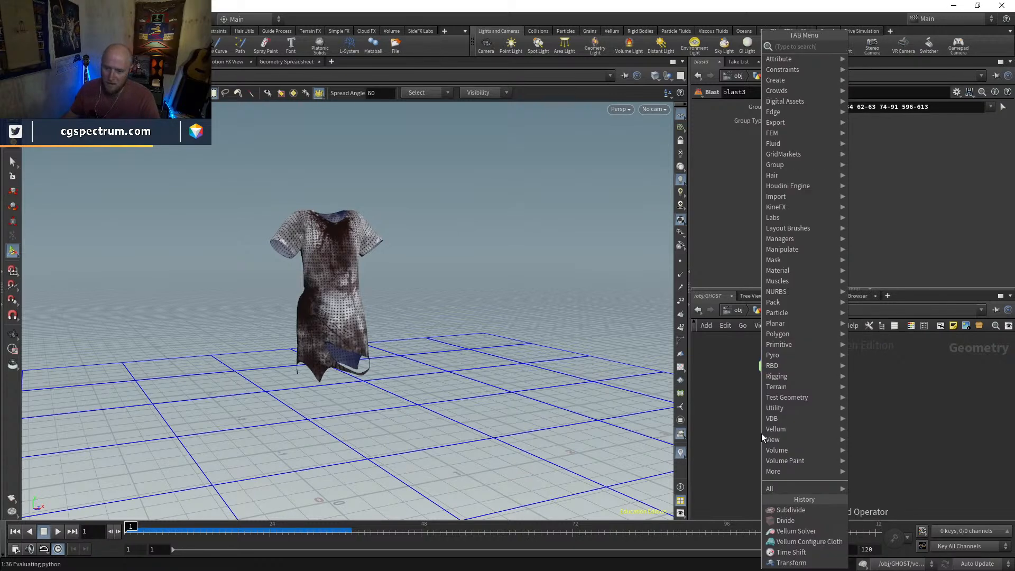
{"action": "type", "text": "merge"}
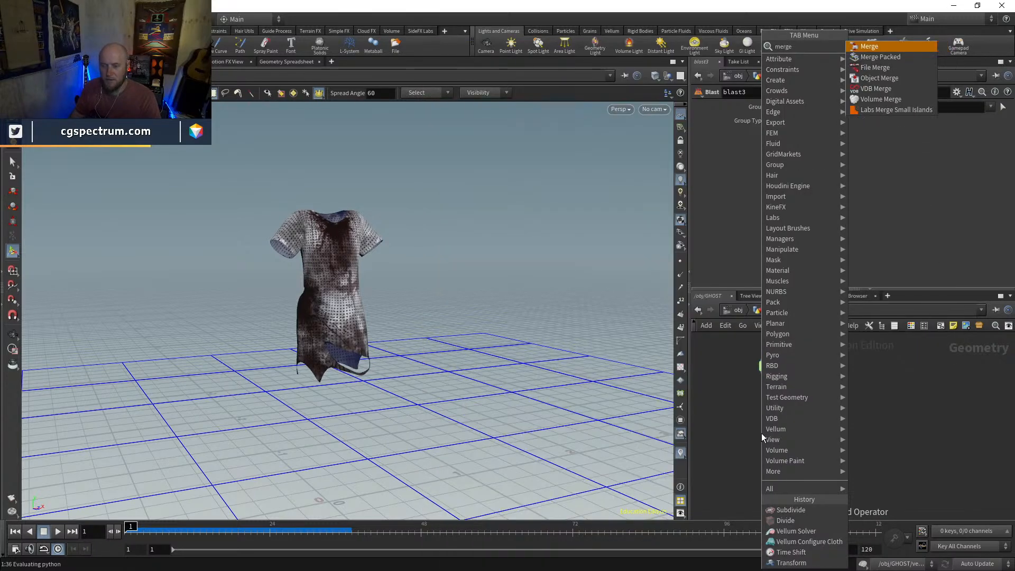
{"action": "key", "text": "Return"}
{"action": "mouse_move", "coordinate": [762, 437]}
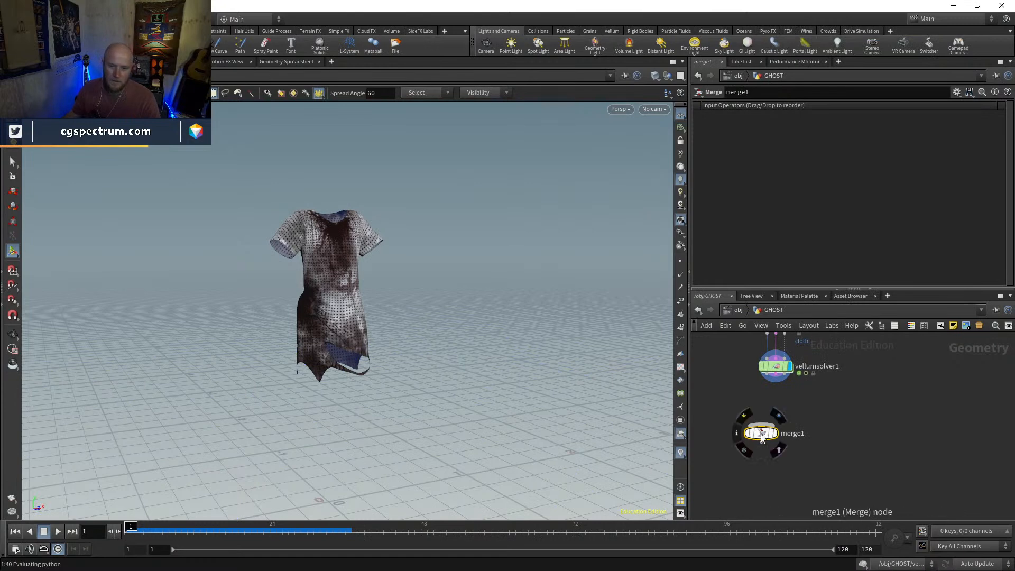
{"action": "left_click_drag", "start_coordinate": [762, 437], "coordinate": [873, 459]}
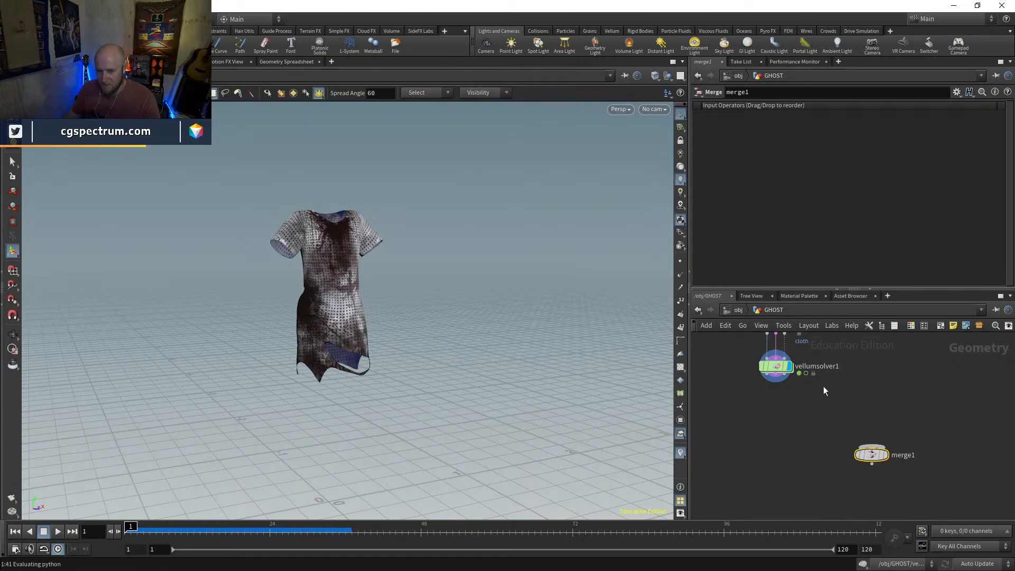
Display transform1 followed by deltamush1 to compare the character's original and edited poses
{"action": "middle_click_drag", "start_coordinate": [830, 390], "coordinate": [818, 471]}
{"action": "middle_click_drag", "start_coordinate": [852, 346], "coordinate": [925, 487]}
{"action": "middle_click_drag", "start_coordinate": [775, 413], "coordinate": [817, 474]}
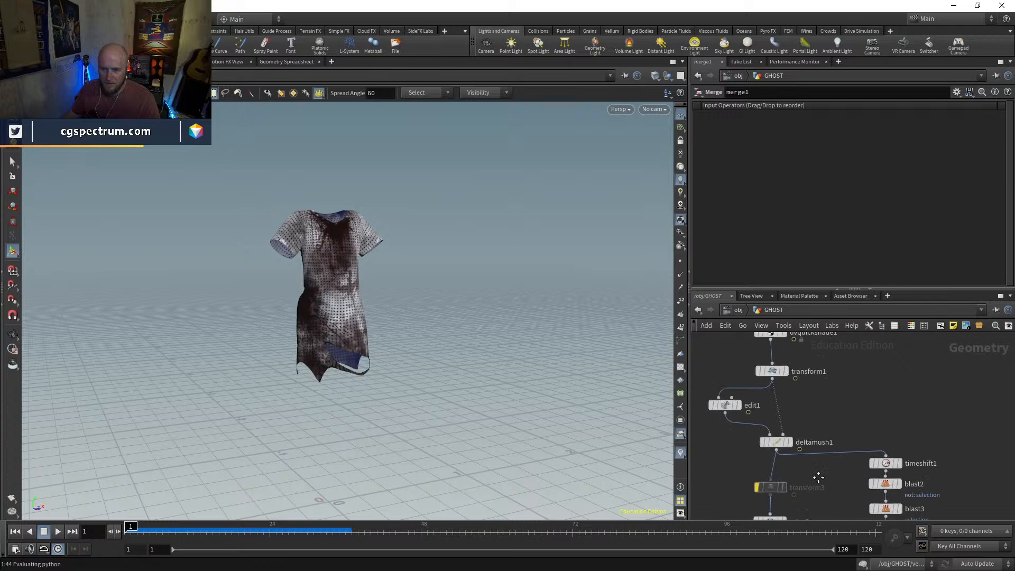
{"action": "middle_click_drag", "start_coordinate": [785, 404], "coordinate": [774, 426]}
{"action": "left_click", "coordinate": [771, 423]}
{"action": "middle_click_drag", "start_coordinate": [778, 472], "coordinate": [798, 395]}
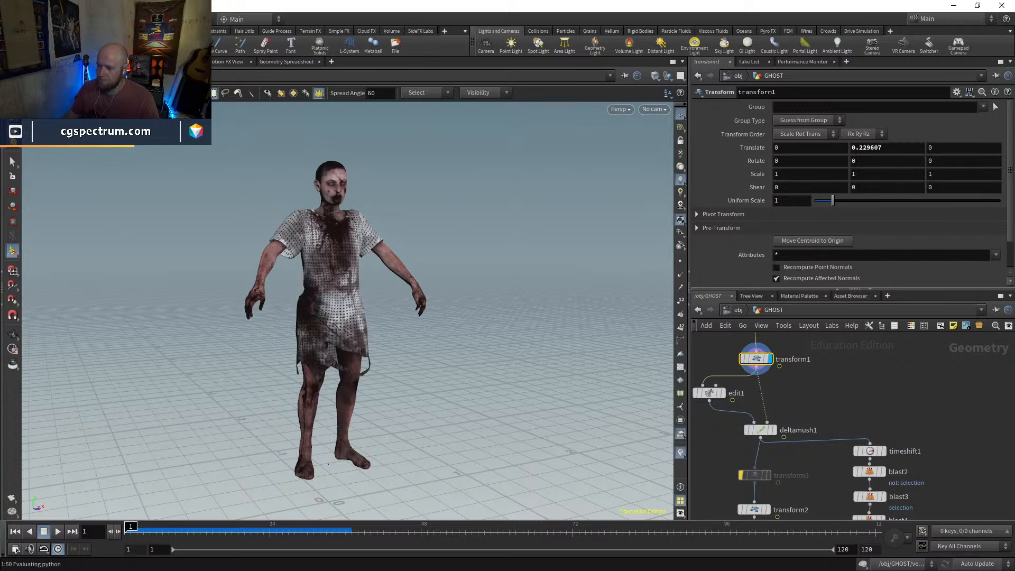
{"action": "left_click", "coordinate": [775, 432]}
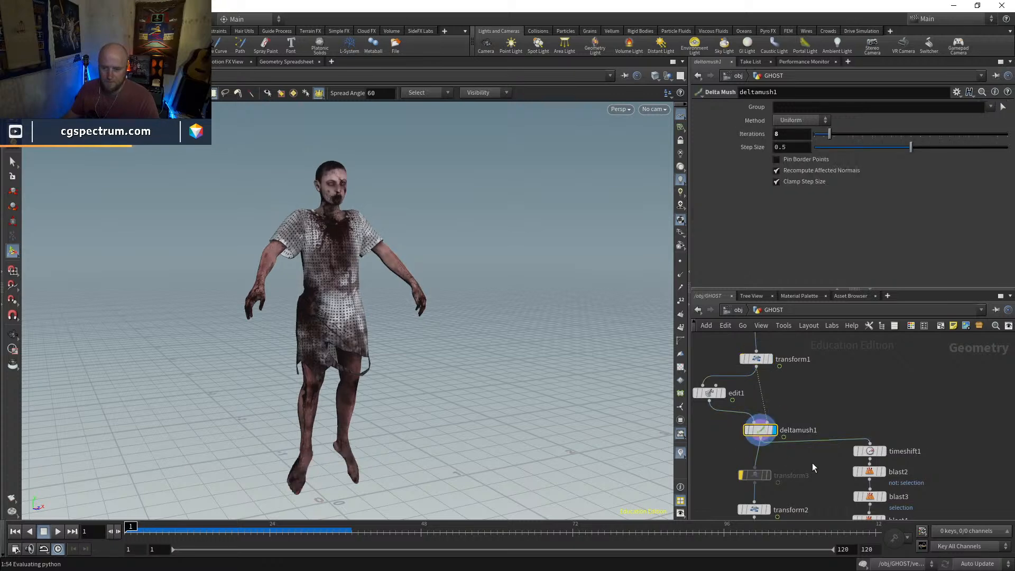
{"action": "middle_click_drag", "start_coordinate": [808, 462], "coordinate": [787, 420]}
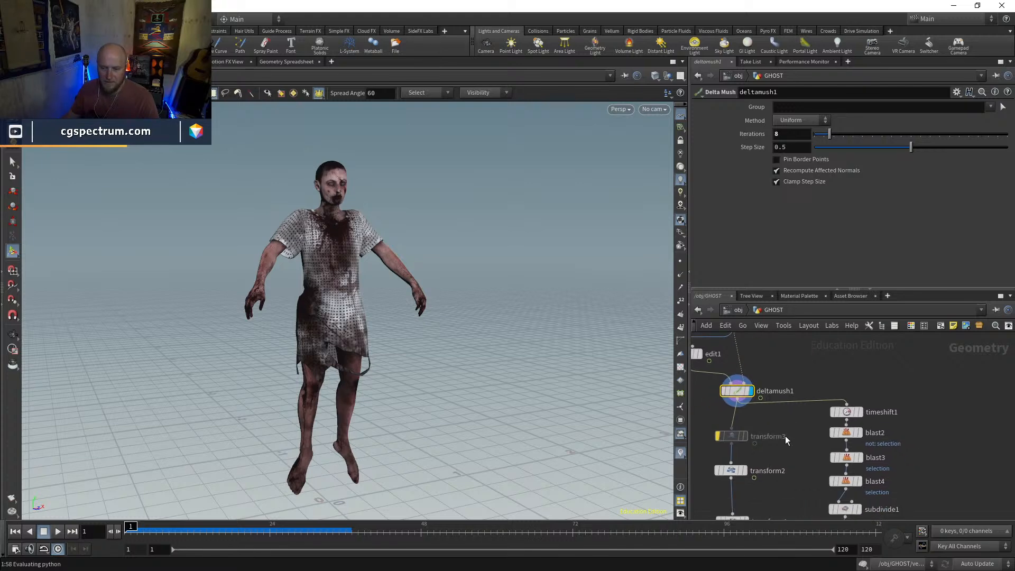
Duplicate blast2 as a separate branch from timeshift1 and turn off Delete Non Selected to keep only the body
{"action": "left_click", "coordinate": [846, 434]}
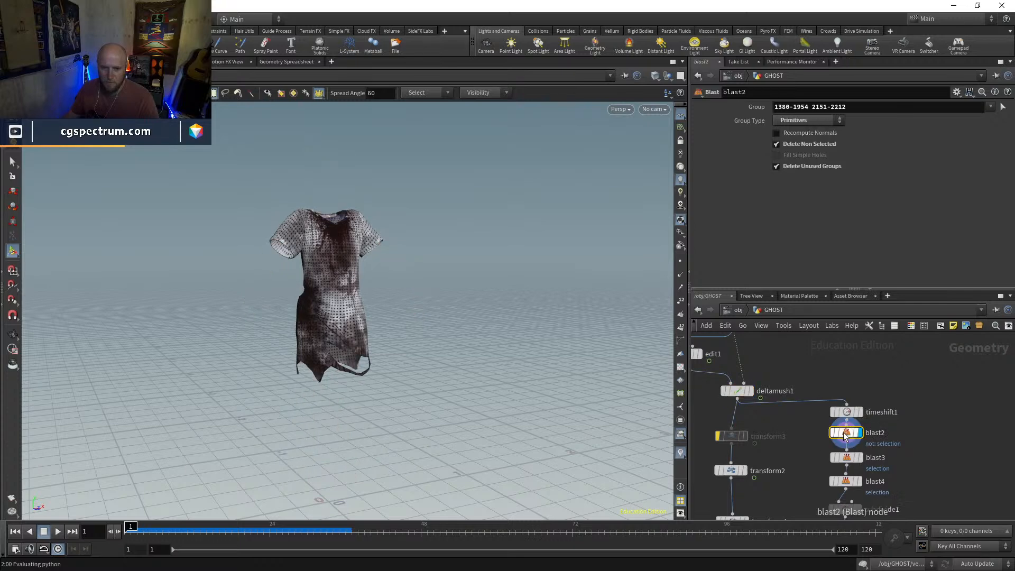
{"action": "key", "text": "ctrl+v"}
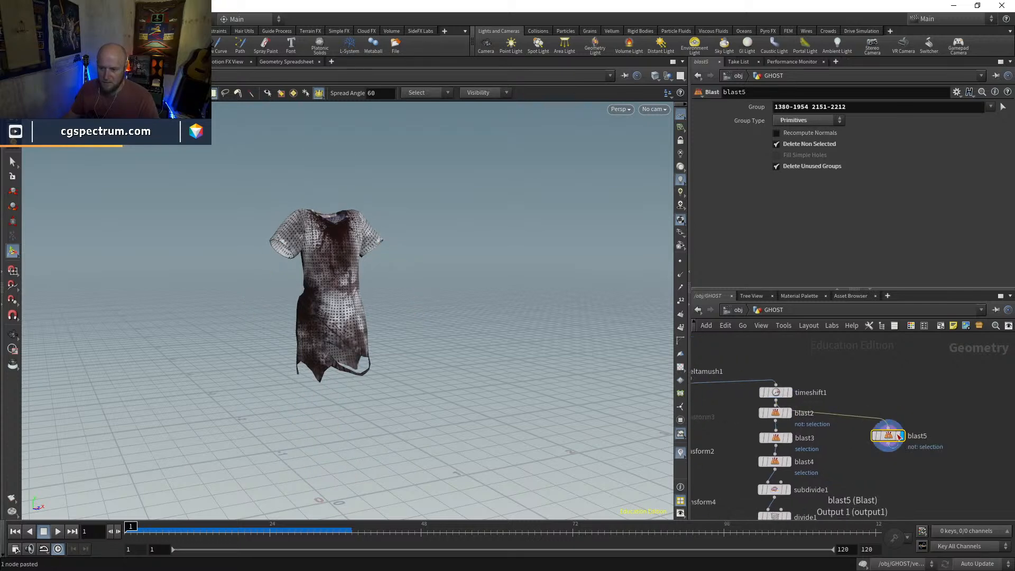
{"action": "left_click_drag", "start_coordinate": [898, 438], "coordinate": [919, 422]}
{"action": "left_click", "coordinate": [796, 144]}
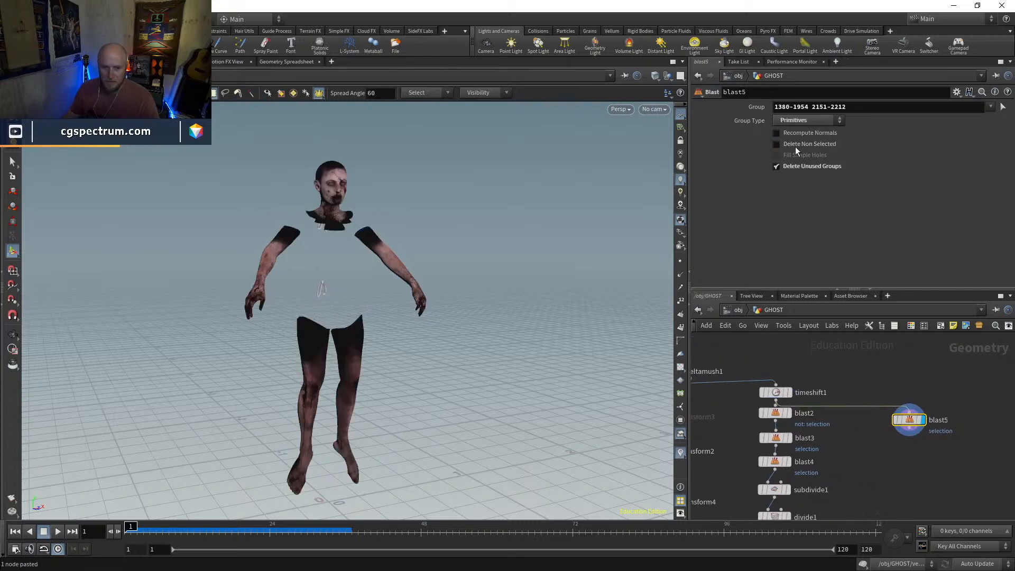
{"action": "key", "text": "Escape"}
{"action": "mouse_move", "coordinate": [313, 293]}
{"action": "left_mouse_down"}
{"action": "mouse_move", "coordinate": [535, 281]}
{"action": "mouse_move", "coordinate": [335, 292]}
{"action": "mouse_move", "coordinate": [283, 313]}
{"action": "mouse_move", "coordinate": [310, 322]}
{"action": "mouse_move", "coordinate": [316, 312]}
{"action": "left_mouse_up"}
{"action": "left_click_drag", "start_coordinate": [586, 306], "coordinate": [589, 283]}
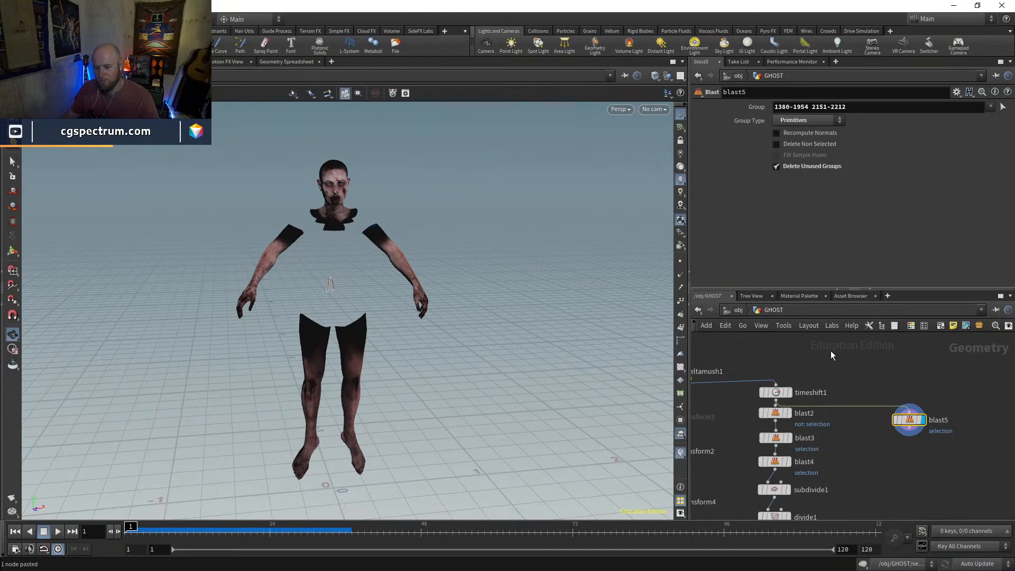
{"action": "key", "text": "Return"}
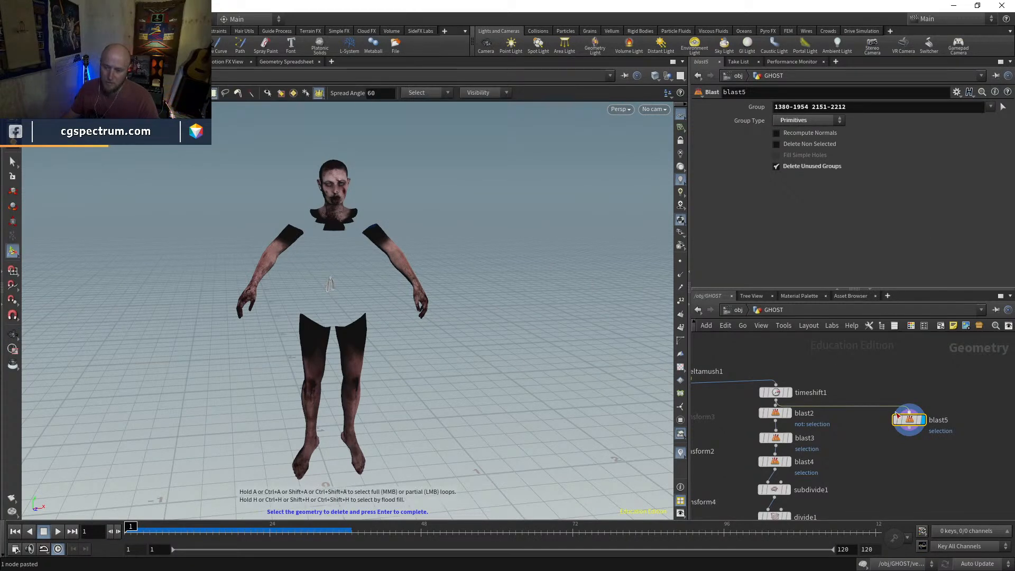
Paste another copy of blast2 on timeshift1 to isolate the dress, and space it apart from the body blast
{"action": "left_click", "coordinate": [791, 414]}
{"action": "left_click", "coordinate": [776, 414]}
{"action": "key", "text": "ctrl+c"}
{"action": "middle_click_drag", "start_coordinate": [864, 440], "coordinate": [766, 425]}
{"action": "left_click_drag", "start_coordinate": [808, 405], "coordinate": [871, 392]}
{"action": "left_click_drag", "start_coordinate": [827, 421], "coordinate": [820, 420]}
{"action": "left_click", "coordinate": [885, 395]}
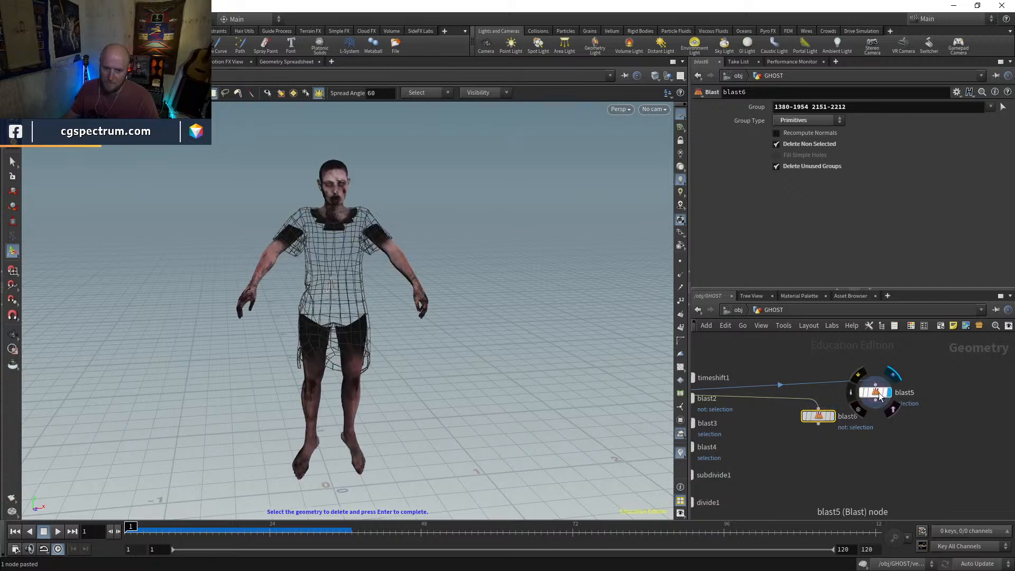
{"action": "left_click_drag", "start_coordinate": [882, 396], "coordinate": [934, 415]}
{"action": "left_click", "coordinate": [899, 458]}
{"action": "middle_click_drag", "start_coordinate": [909, 459], "coordinate": [875, 448]}
Add a Ray node with the duplicated dress blast as first input and the body blast as second, and display it
{"action": "key", "text": "Tab"}
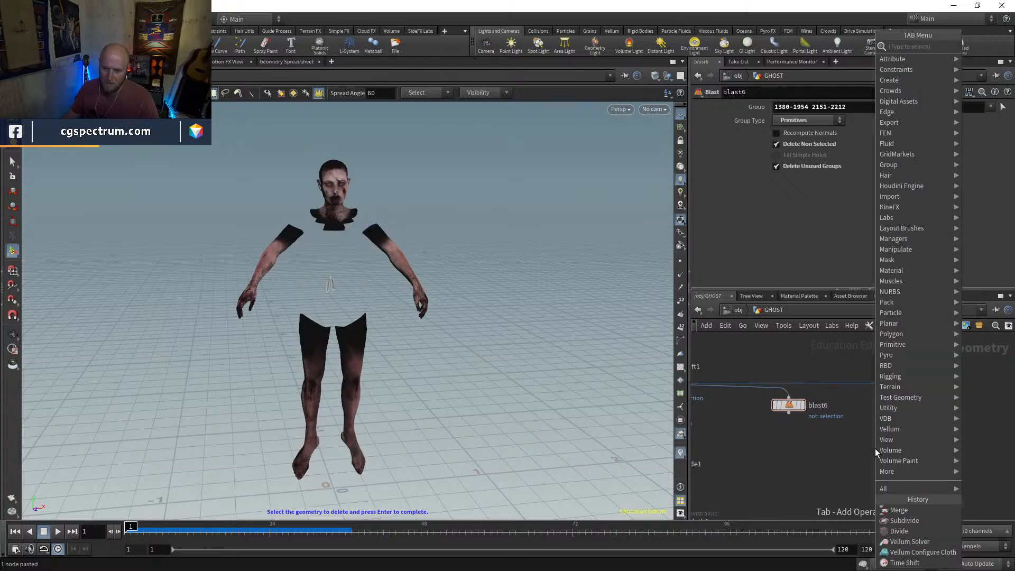
{"action": "type", "text": "ray"}
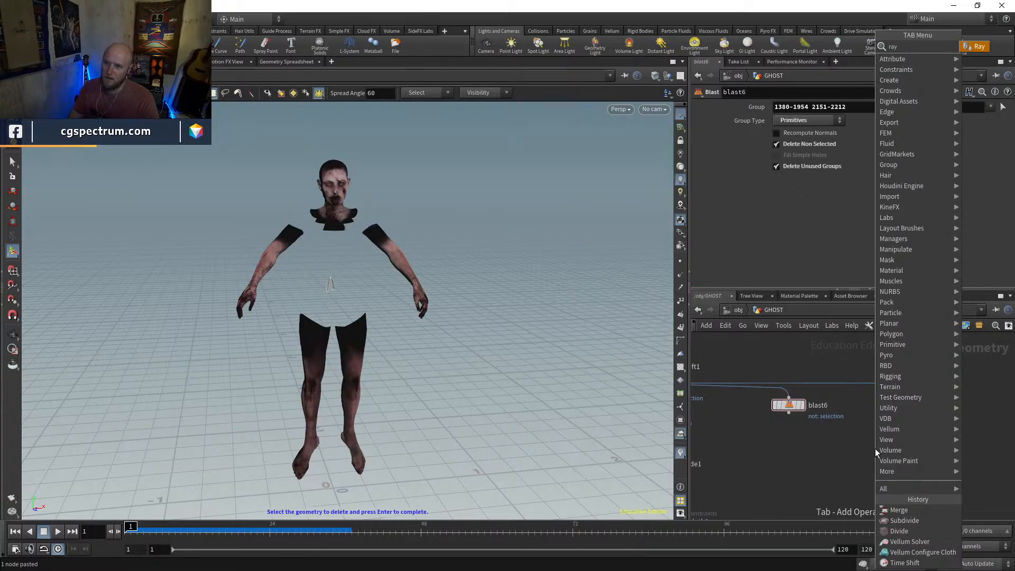
{"action": "key", "text": "Return"}
{"action": "left_click", "coordinate": [867, 455]}
{"action": "left_click_drag", "start_coordinate": [788, 414], "coordinate": [897, 408]}
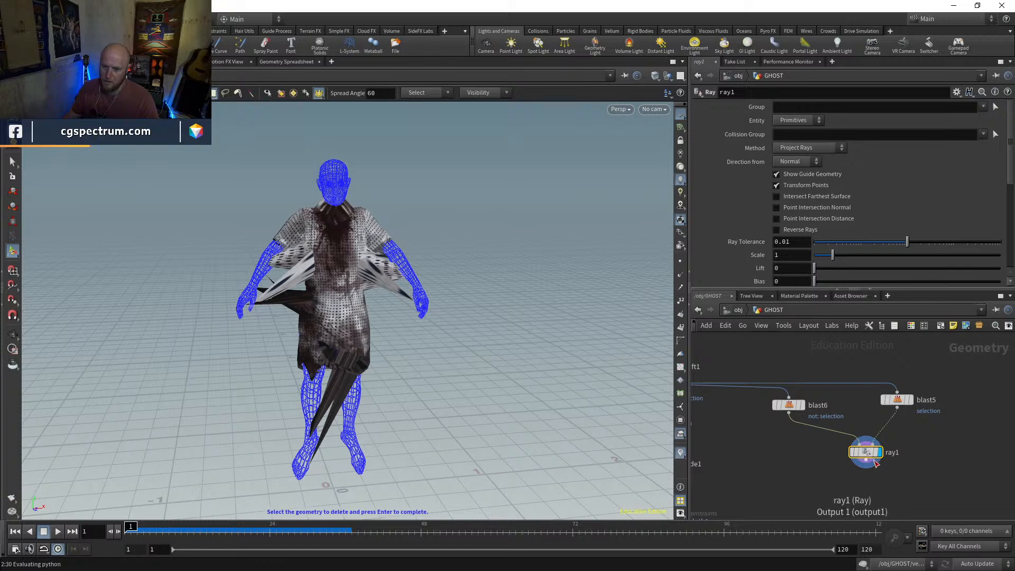
{"action": "key", "text": "shift+r"}
{"action": "key", "text": "shift+r"}
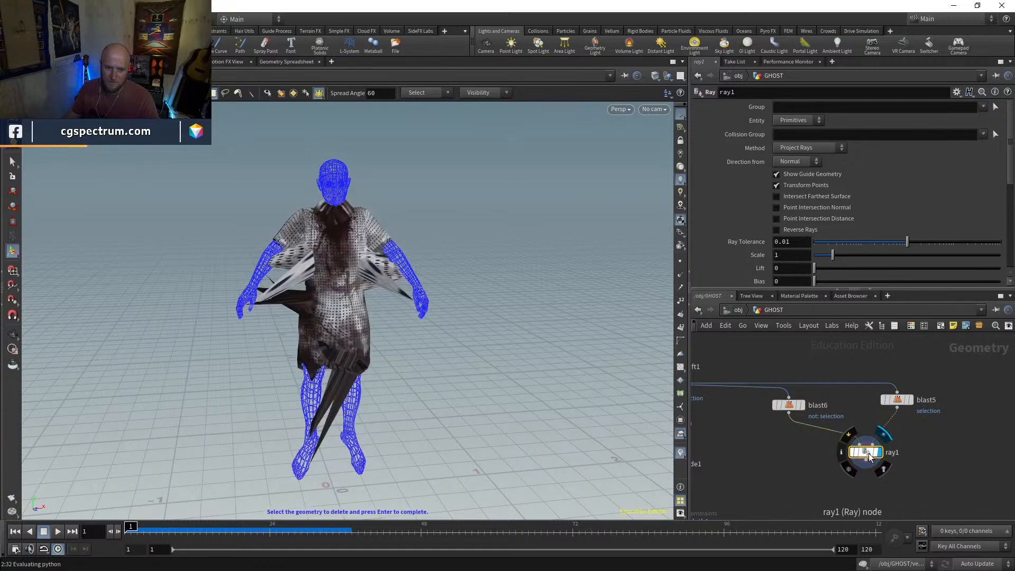
Set the Ray node's method to Minimum Distance and inspect the projected dress in wireframe
{"action": "left_click", "coordinate": [801, 160]}
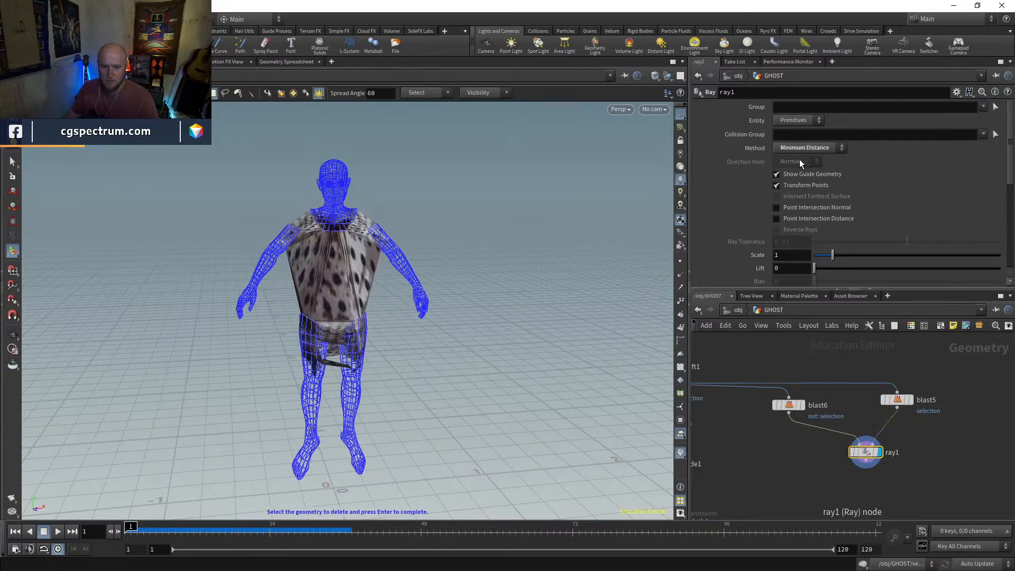
{"action": "key", "text": "shift+w"}
{"action": "left_click_drag", "start_coordinate": [407, 276], "coordinate": [378, 283], "text": "alt"}
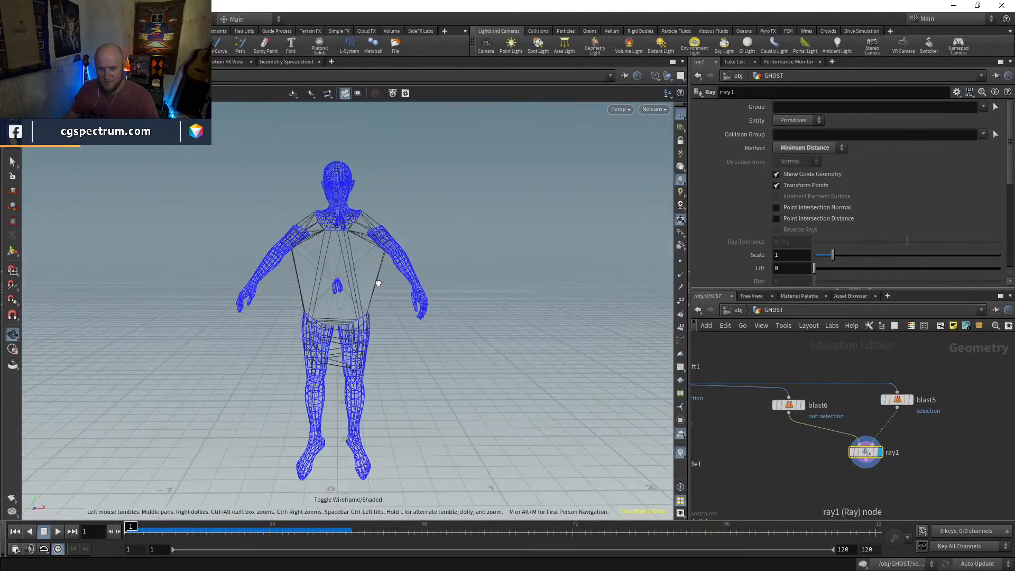
{"action": "key", "text": "Return"}
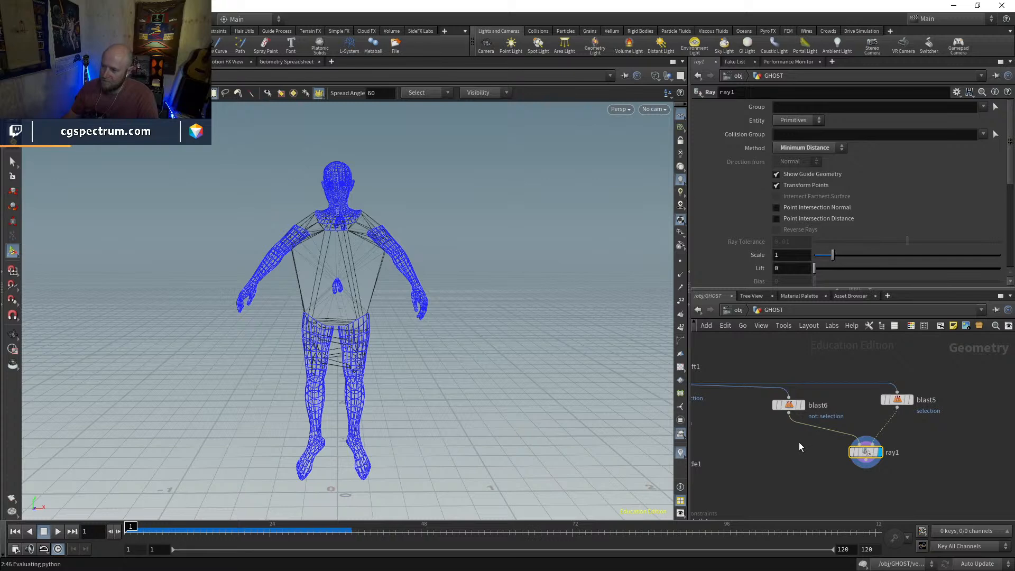
Display the duplicated dress blast in wireframe over the templated body from blast5 to compare their shapes
{"action": "middle_click_drag", "start_coordinate": [887, 412], "coordinate": [908, 443]}
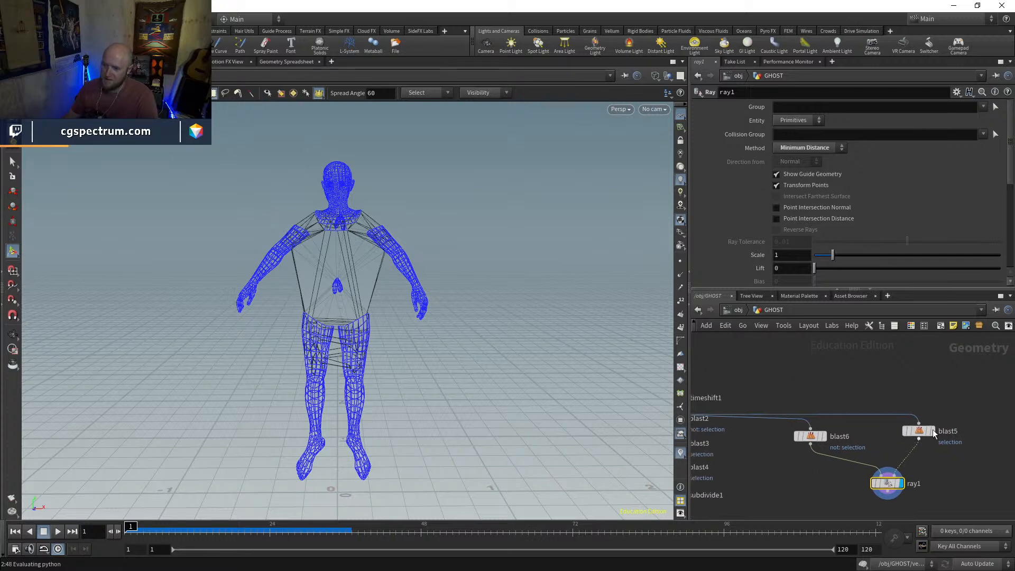
{"action": "left_click", "coordinate": [933, 431]}
{"action": "left_click", "coordinate": [815, 437]}
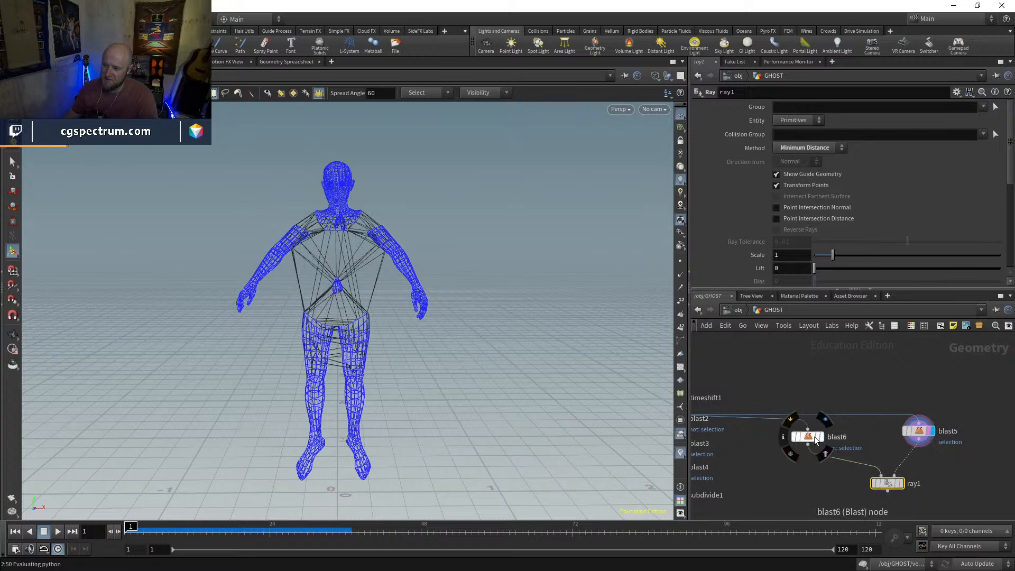
{"action": "left_click", "coordinate": [823, 439]}
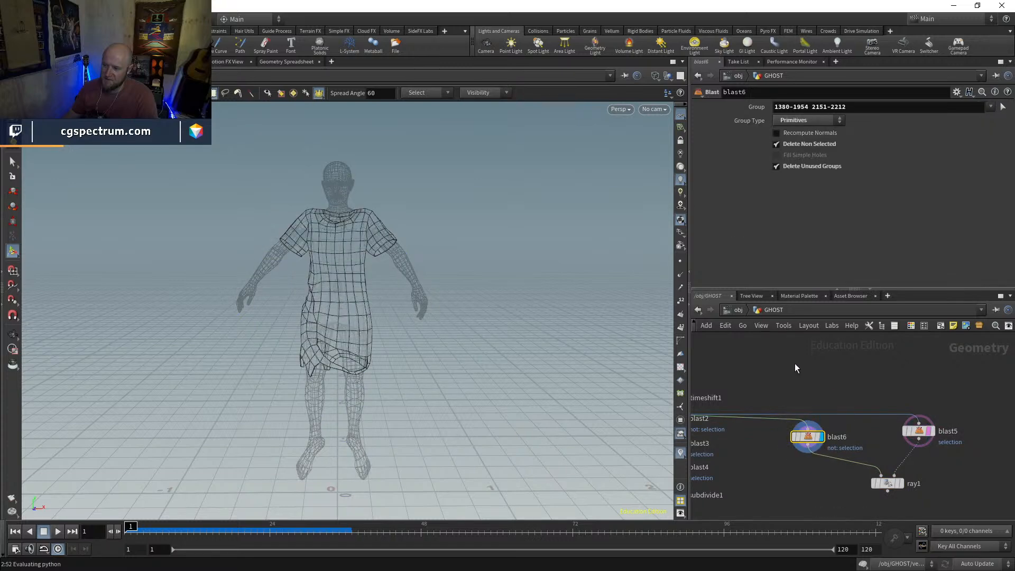
{"action": "key", "text": "space"}
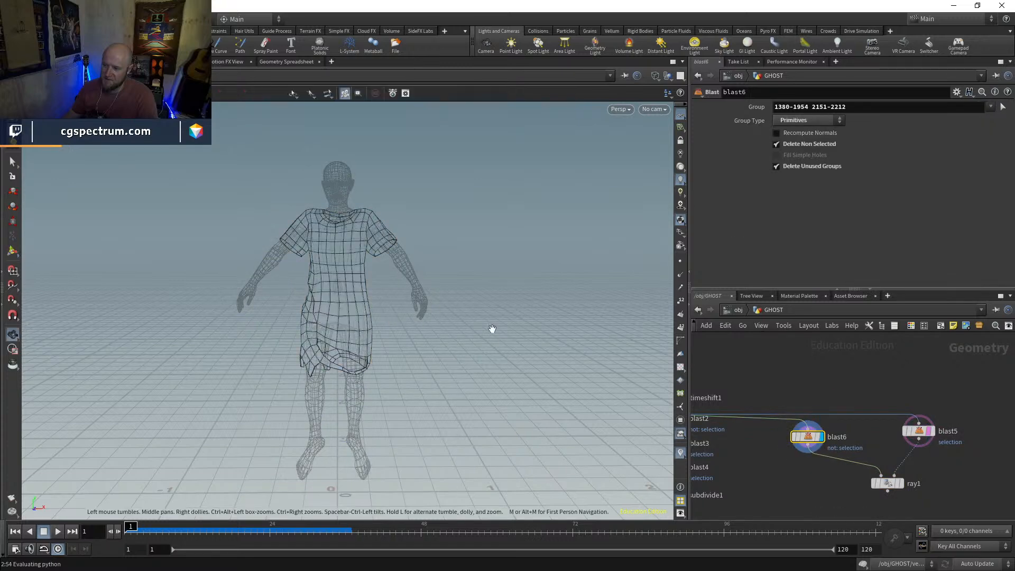
Display agent1 and unpack1 in turn to look at the original character
{"action": "middle_click_drag", "start_coordinate": [824, 371], "coordinate": [805, 477]}
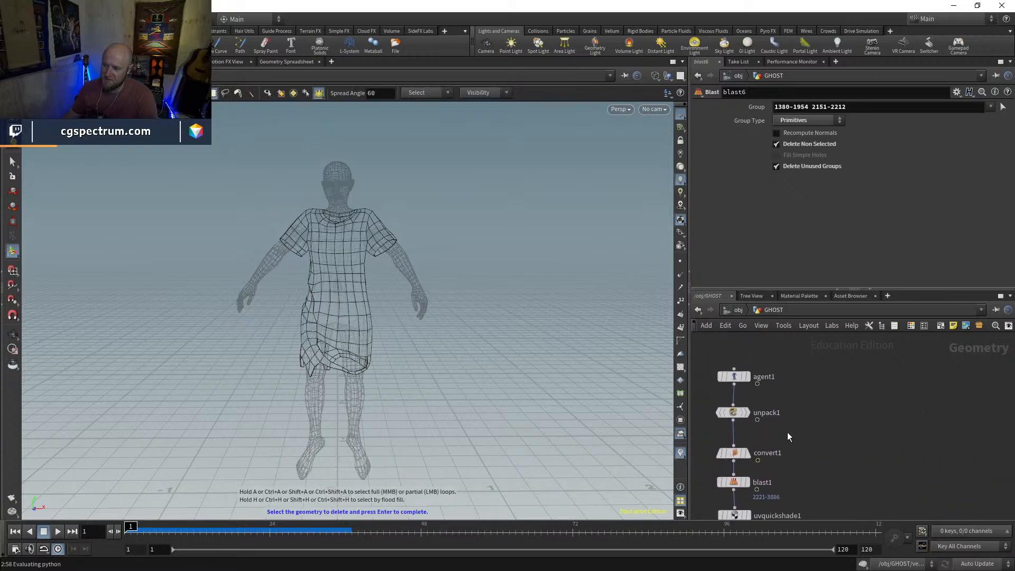
{"action": "left_click", "coordinate": [748, 377]}
{"action": "left_click", "coordinate": [736, 378]}
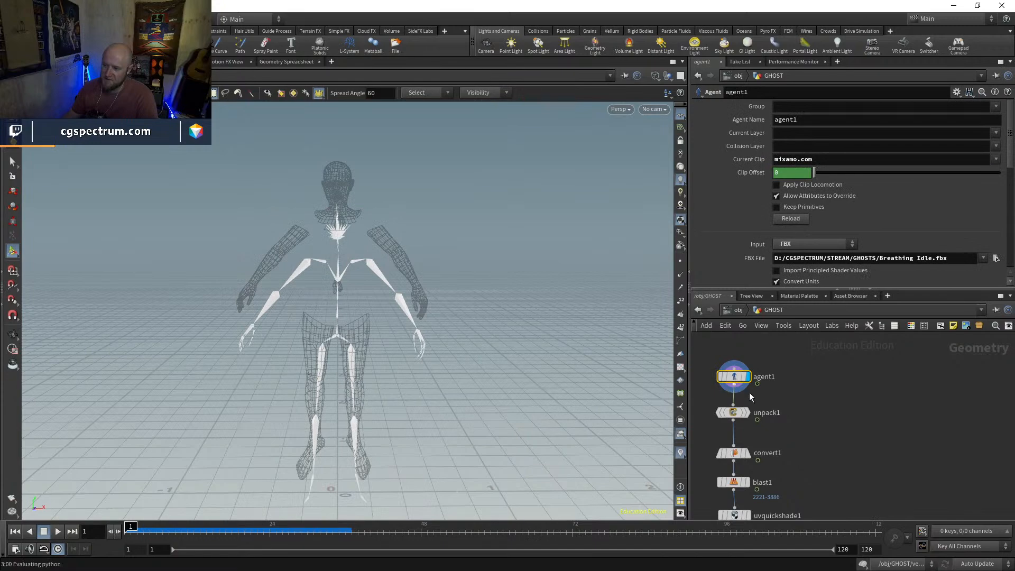
{"action": "left_click", "coordinate": [746, 412]}
{"action": "left_click", "coordinate": [733, 412]}
{"action": "middle_click_drag", "start_coordinate": [784, 451], "coordinate": [776, 447]}
Add a Labs Test Geometry: Luiz node beside the unpack chain and display it
{"action": "key", "text": "Tab"}
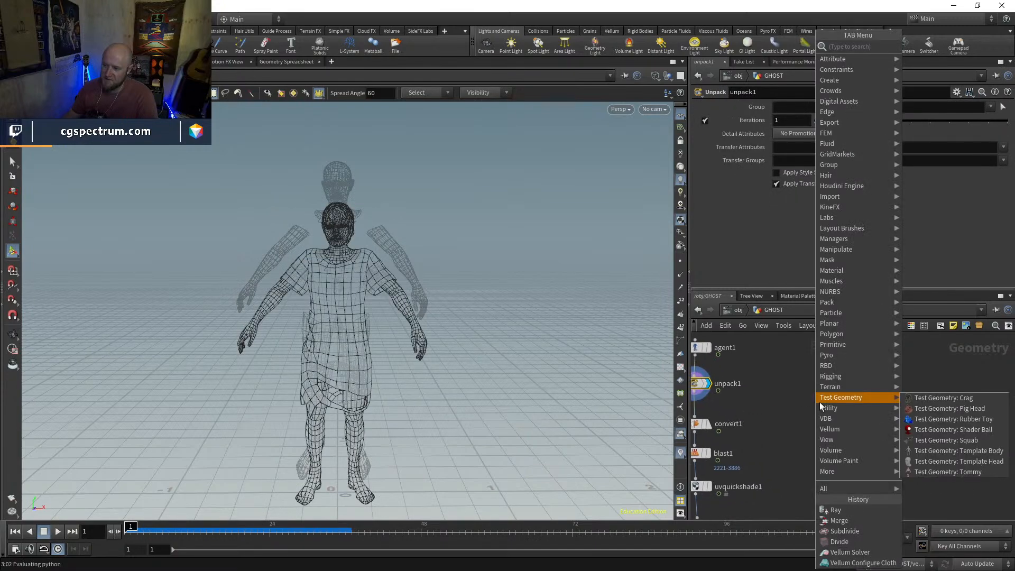
{"action": "type", "text": "test"}
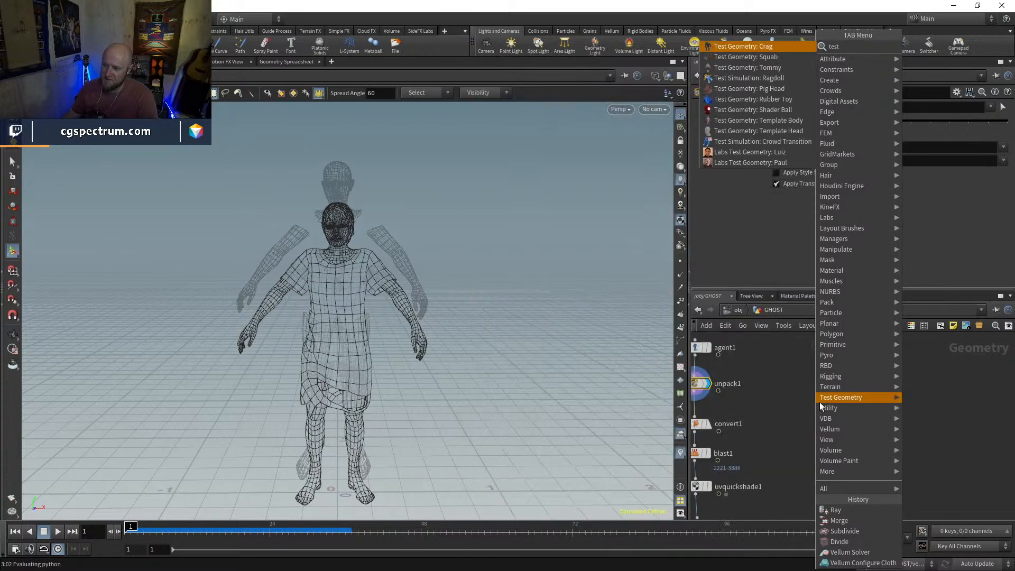
{"action": "key", "text": "Down"}
{"action": "key", "text": "Down"}
{"action": "key", "text": "Down"}
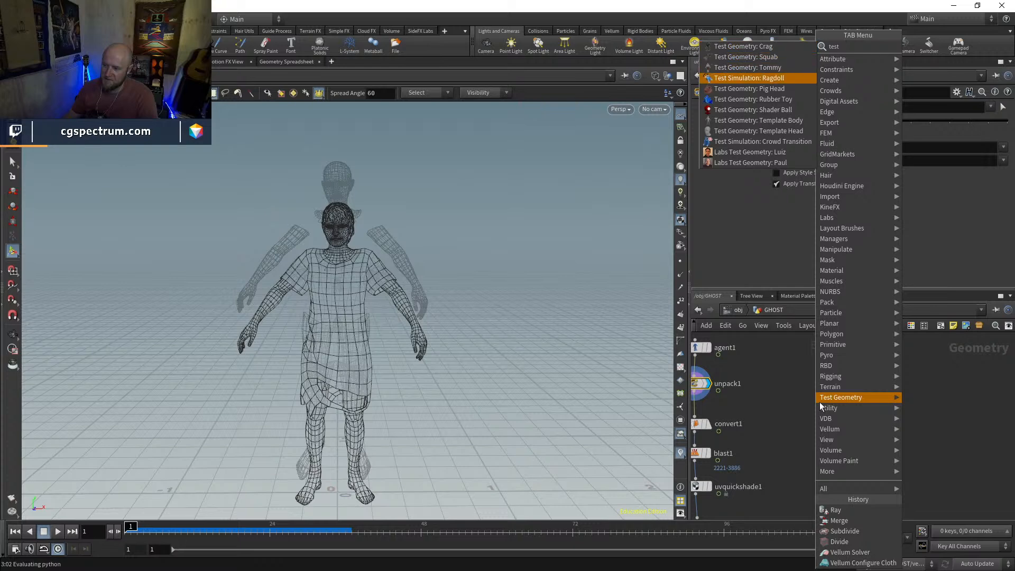
{"action": "key", "text": "Down"}
{"action": "key", "text": "Down"}
{"action": "key", "text": "Down"}
{"action": "key", "text": "Down"}
{"action": "key", "text": "Down"}
{"action": "key", "text": "Down"}
{"action": "key", "text": "Down"}
{"action": "key", "text": "Return"}
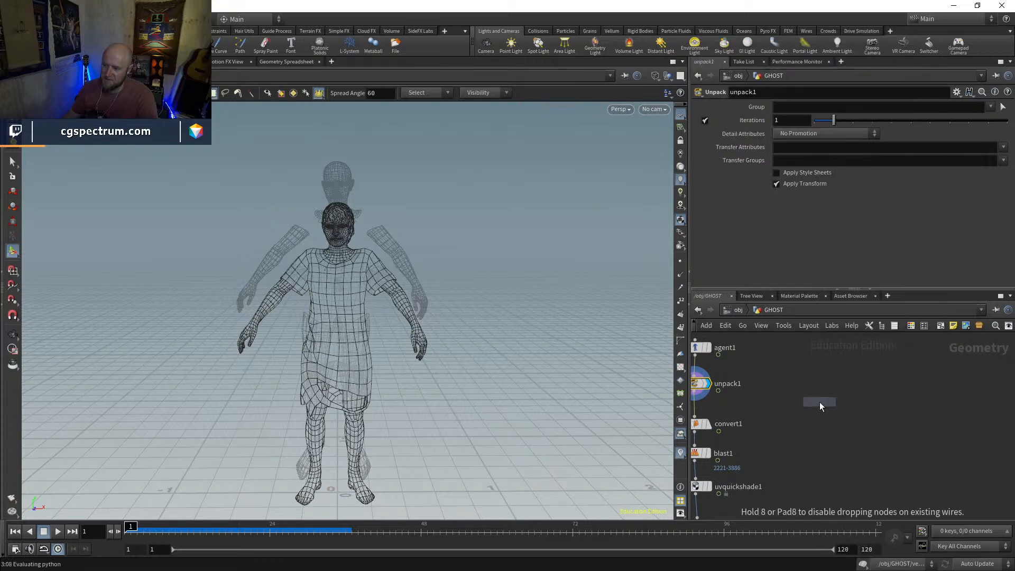
{"action": "left_click", "coordinate": [820, 402]}
{"action": "scroll", "coordinate": [820, 402], "scroll_direction": "up", "scroll_amount": 1}
{"action": "left_click", "coordinate": [840, 382]}
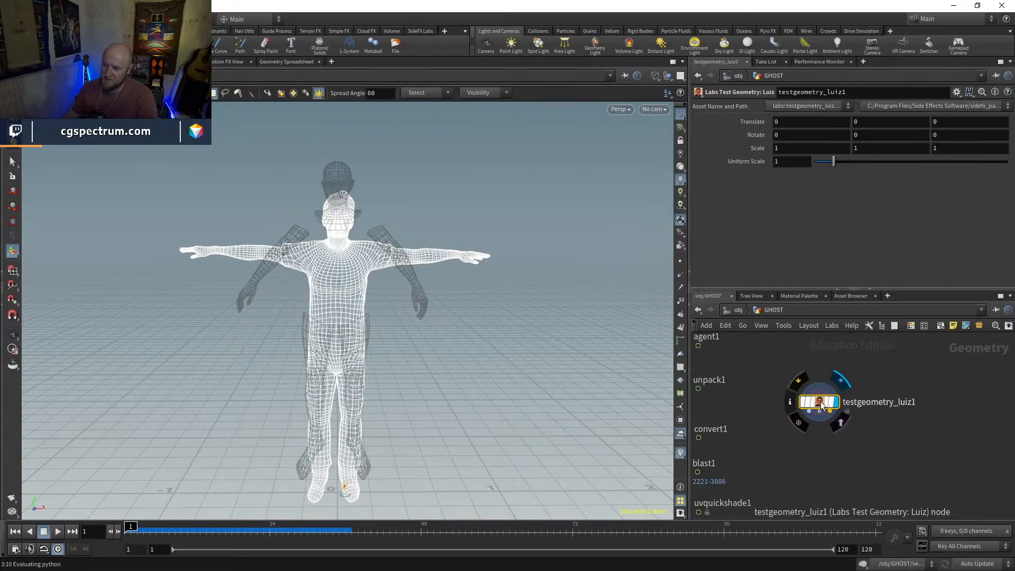
{"action": "left_click_drag", "start_coordinate": [820, 402], "coordinate": [841, 376]}
Examine the Luiz test body in both shaded and wireframe display
{"action": "key", "text": "Escape"}
{"action": "key", "text": "w"}
{"action": "mouse_move", "coordinate": [458, 294]}
{"action": "left_mouse_down"}
{"action": "mouse_move", "coordinate": [571, 291]}
{"action": "mouse_move", "coordinate": [506, 288]}
{"action": "left_mouse_up"}
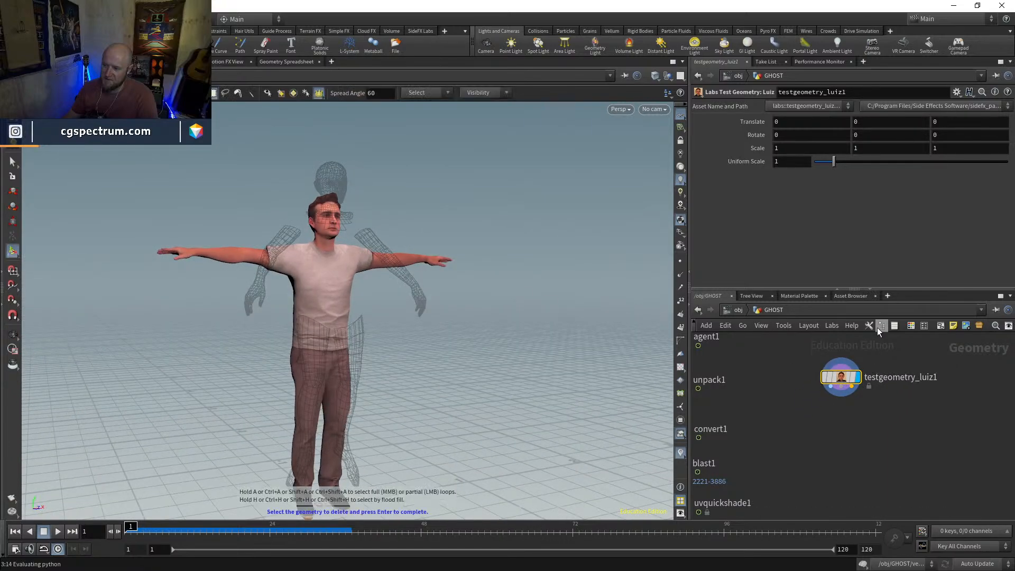
{"action": "key", "text": "Escape"}
{"action": "key", "text": "w"}
{"action": "right_click_drag", "start_coordinate": [375, 278], "coordinate": [374, 207]}
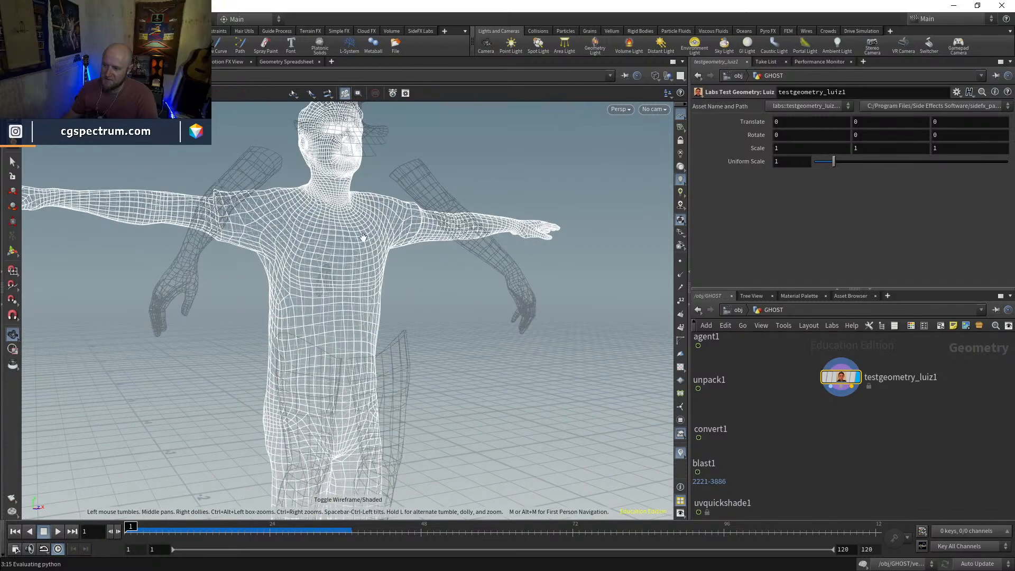
{"action": "left_click", "coordinate": [12, 161]}
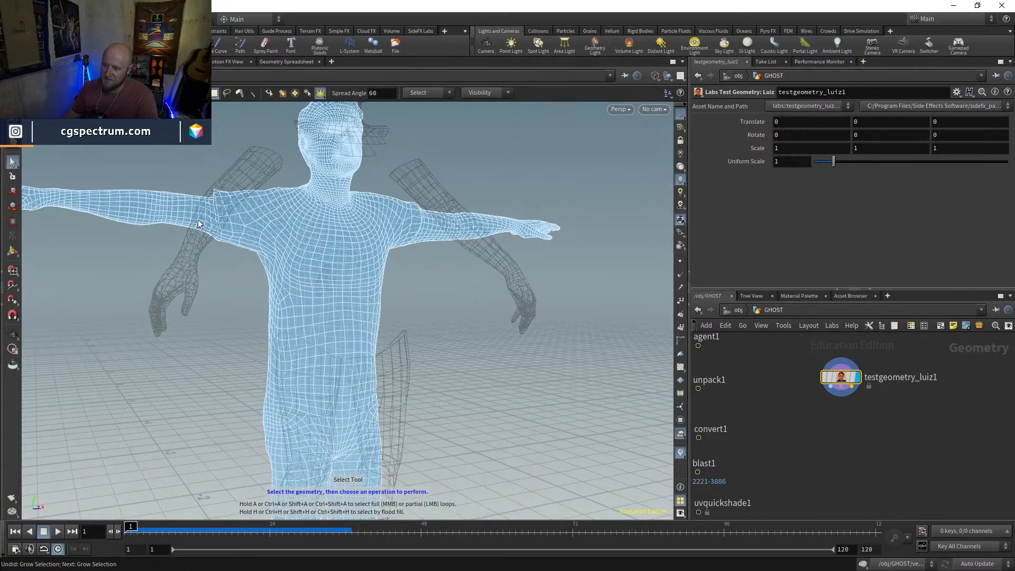
{"action": "key", "text": "Escape"}
{"action": "key", "text": "w"}
{"action": "mouse_move", "coordinate": [238, 223]}
{"action": "left_mouse_down"}
{"action": "mouse_move", "coordinate": [371, 233]}
{"action": "mouse_move", "coordinate": [437, 222]}
{"action": "mouse_move", "coordinate": [328, 238]}
{"action": "mouse_move", "coordinate": [413, 319]}
{"action": "mouse_move", "coordinate": [350, 268]}
{"action": "mouse_move", "coordinate": [331, 274]}
{"action": "mouse_move", "coordinate": [334, 315]}
{"action": "mouse_move", "coordinate": [367, 284]}
{"action": "mouse_move", "coordinate": [354, 283]}
{"action": "mouse_move", "coordinate": [363, 293]}
{"action": "mouse_move", "coordinate": [314, 212]}
{"action": "left_mouse_up"}
{"action": "left_click_drag", "start_coordinate": [280, 253], "coordinate": [336, 256]}
{"action": "key", "text": "Tab"}
{"action": "key", "text": "Escape"}
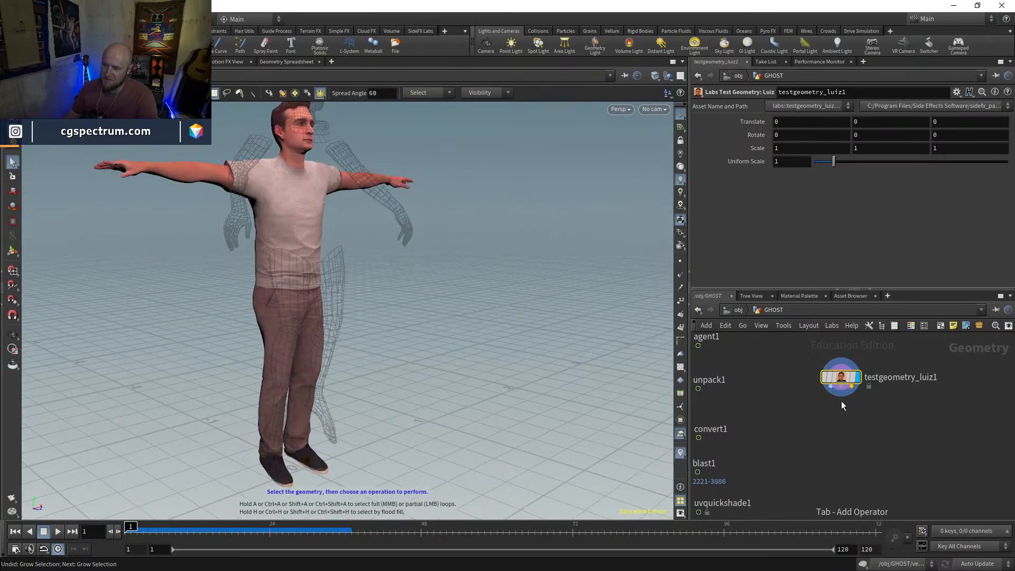
Add a Null node and connect it to the first output of the Luiz test geometry
{"action": "key", "text": "Tab"}
{"action": "type", "text": "null"}
{"action": "key", "text": "Return"}
{"action": "left_click", "coordinate": [811, 431]}
{"action": "left_click_drag", "start_coordinate": [824, 400], "coordinate": [841, 391]}
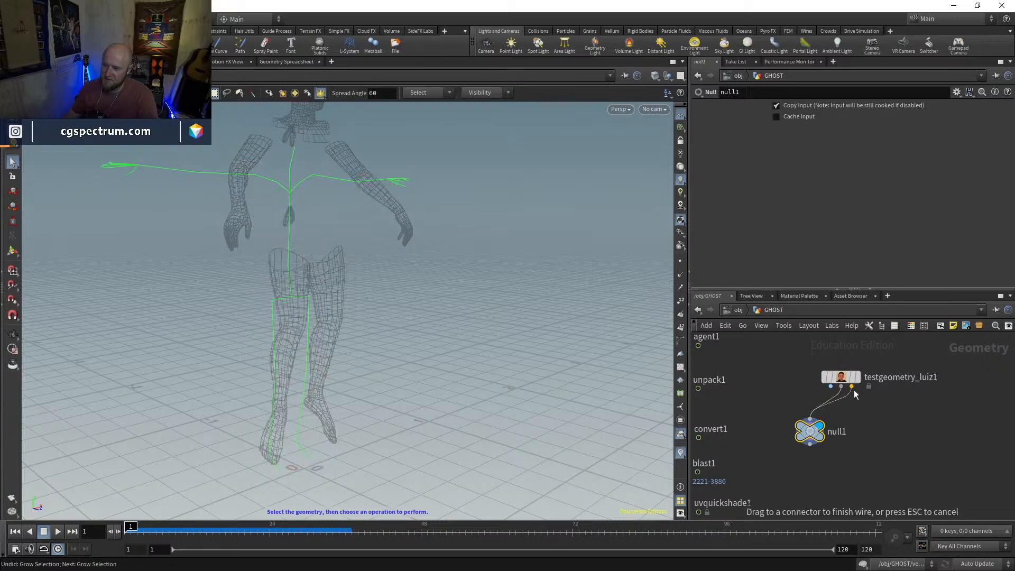
{"action": "left_click_drag", "start_coordinate": [829, 415], "coordinate": [831, 388]}
Display unpack1, convert1 and the Luiz test body in turn to compare their poses and proportions from the side
{"action": "middle_click_drag", "start_coordinate": [732, 384], "coordinate": [819, 400]}
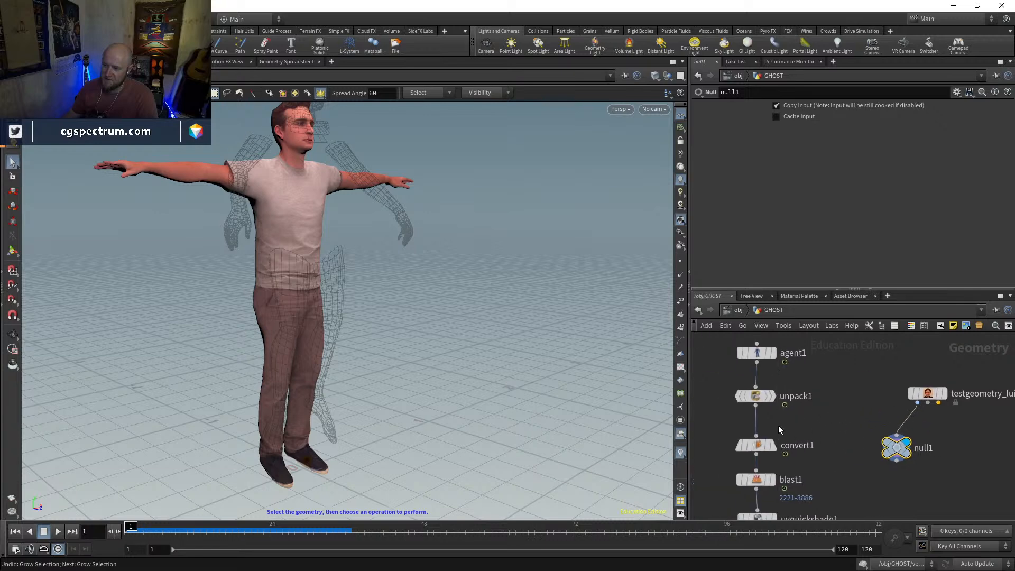
{"action": "left_click", "coordinate": [772, 397]}
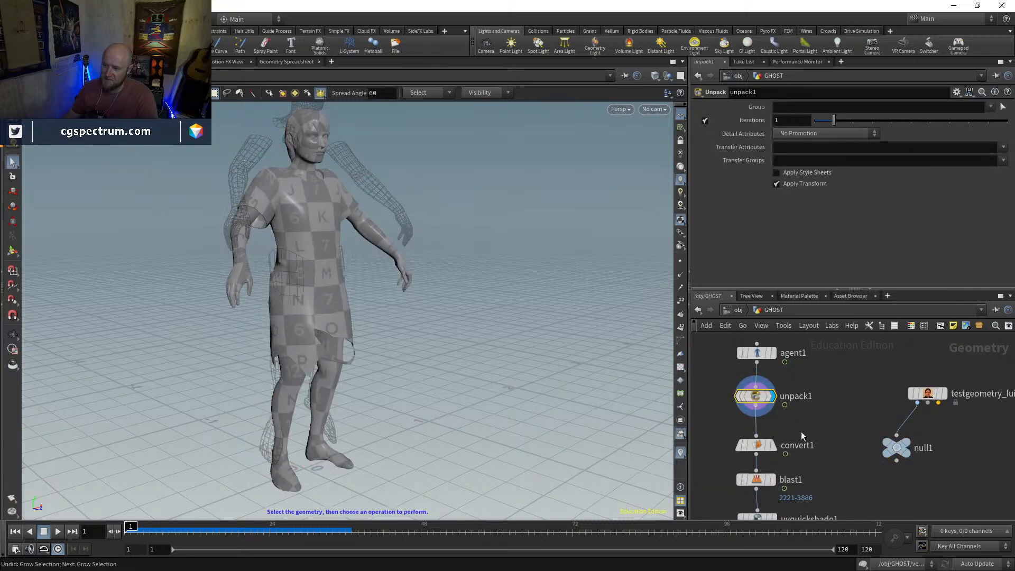
{"action": "left_click", "coordinate": [773, 446]}
{"action": "middle_click_drag", "start_coordinate": [949, 478], "coordinate": [873, 490]}
{"action": "left_click_drag", "start_coordinate": [930, 385], "coordinate": [939, 411]}
{"action": "left_click", "coordinate": [920, 397]}
{"action": "left_click", "coordinate": [877, 413]}
{"action": "key", "text": "Escape"}
{"action": "left_click_drag", "start_coordinate": [382, 225], "coordinate": [310, 289]}
{"action": "left_click_drag", "start_coordinate": [514, 241], "coordinate": [491, 269]}
{"action": "middle_click_drag", "start_coordinate": [753, 368], "coordinate": [797, 407]}
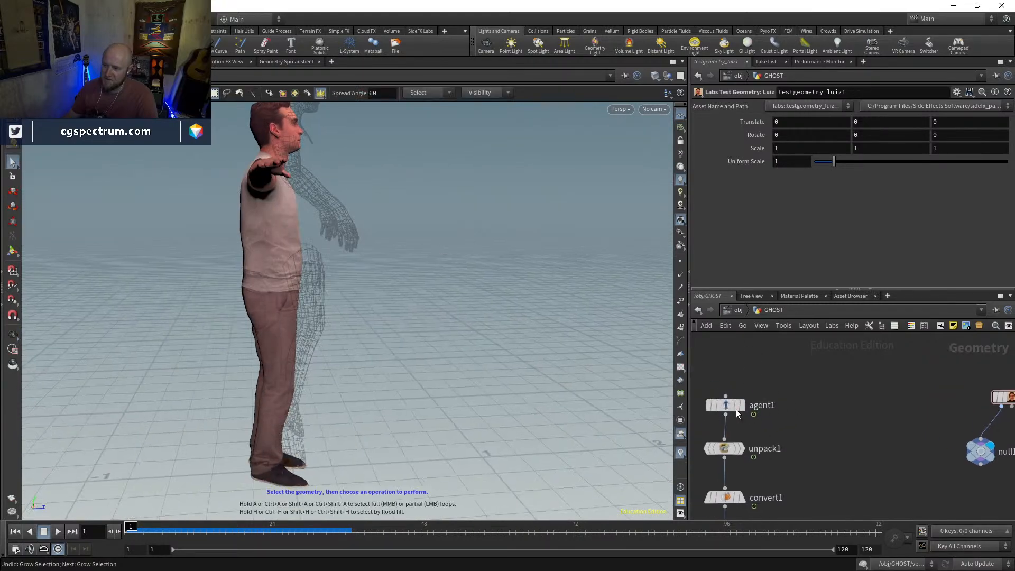
Copy agent1, unpack1 and convert1 and paste them as a second set of nodes beside the originals
{"action": "left_click", "coordinate": [741, 406]}
{"action": "mouse_move", "coordinate": [743, 451]}
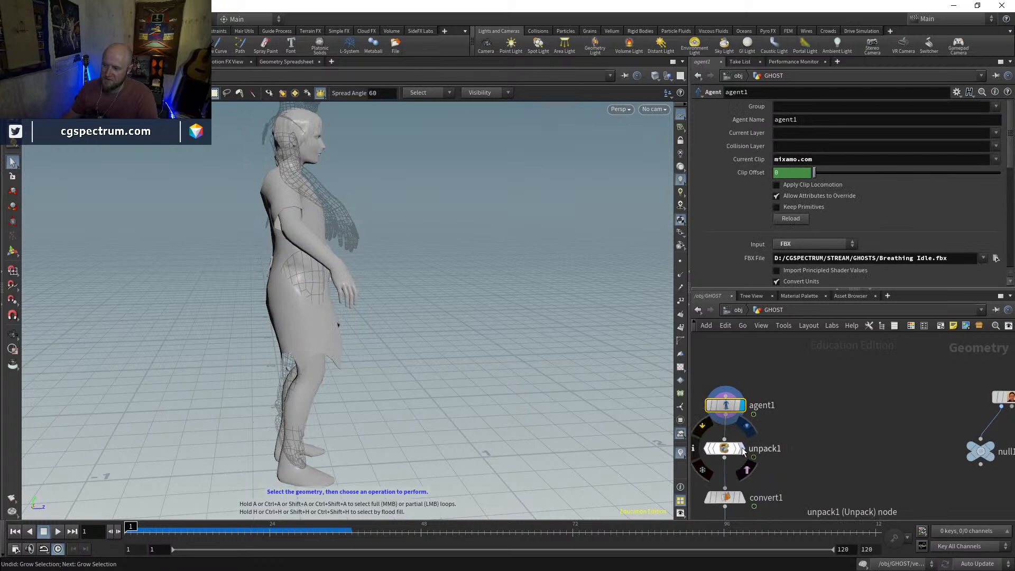
{"action": "key", "text": "ctrl+c"}
{"action": "middle_click_drag", "start_coordinate": [853, 407], "coordinate": [780, 401]}
{"action": "key", "text": "ctrl+v"}
{"action": "left_click_drag", "start_coordinate": [769, 365], "coordinate": [767, 349]}
{"action": "middle_click_drag", "start_coordinate": [754, 445], "coordinate": [855, 425]}
{"action": "left_click_drag", "start_coordinate": [807, 405], "coordinate": [730, 481]}
{"action": "key", "text": "ctrl+c"}
{"action": "middle_click_drag", "start_coordinate": [850, 437], "coordinate": [770, 472]}
{"action": "key", "text": "ctrl+v"}
Chain the pasted agent, unpack and convert nodes together and display the convert copy
{"action": "left_click", "coordinate": [798, 452]}
{"action": "left_click", "coordinate": [787, 377]}
{"action": "left_click", "coordinate": [797, 417]}
{"action": "left_click_drag", "start_coordinate": [799, 426], "coordinate": [789, 412]}
{"action": "left_click", "coordinate": [805, 413]}
{"action": "left_click", "coordinate": [816, 475]}
{"action": "left_click_drag", "start_coordinate": [815, 474], "coordinate": [799, 451]}
{"action": "middle_click_drag", "start_coordinate": [854, 483], "coordinate": [825, 453]}
Clear the Current Clip on agent2 and compare the resulting character with the body from null1
{"action": "left_click", "coordinate": [758, 337]}
{"action": "left_click", "coordinate": [847, 159]}
{"action": "key", "text": "BackSpace"}
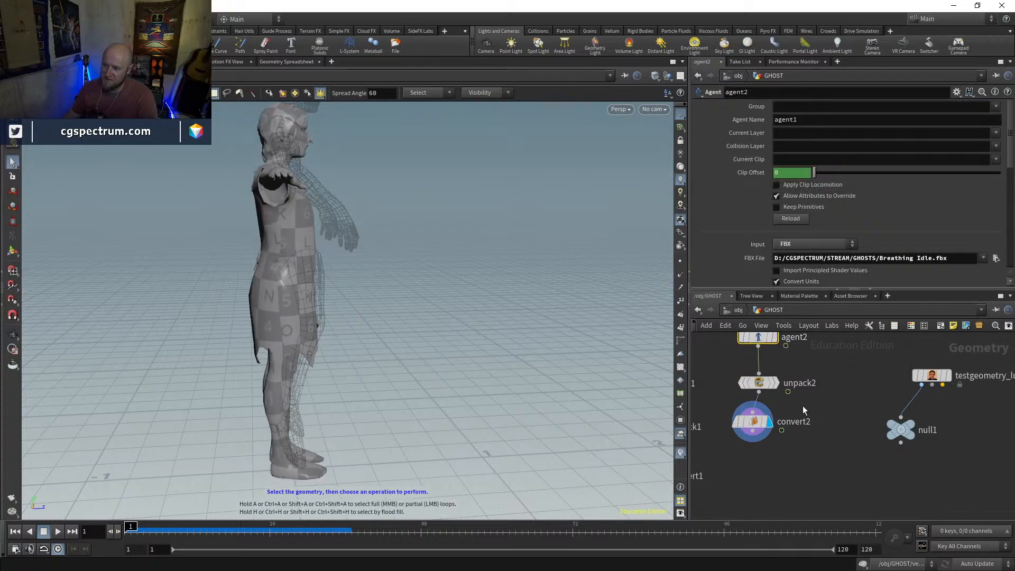
{"action": "right_click_drag", "start_coordinate": [388, 294], "coordinate": [456, 305], "text": "alt"}
{"action": "left_click_drag", "start_coordinate": [521, 326], "coordinate": [431, 341], "text": "alt"}
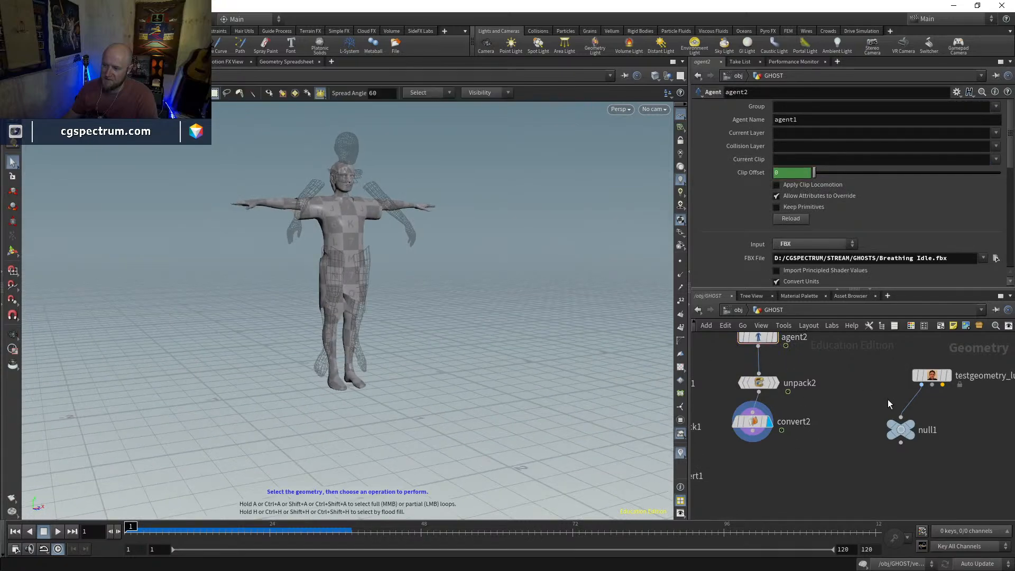
{"action": "left_click", "coordinate": [910, 429]}
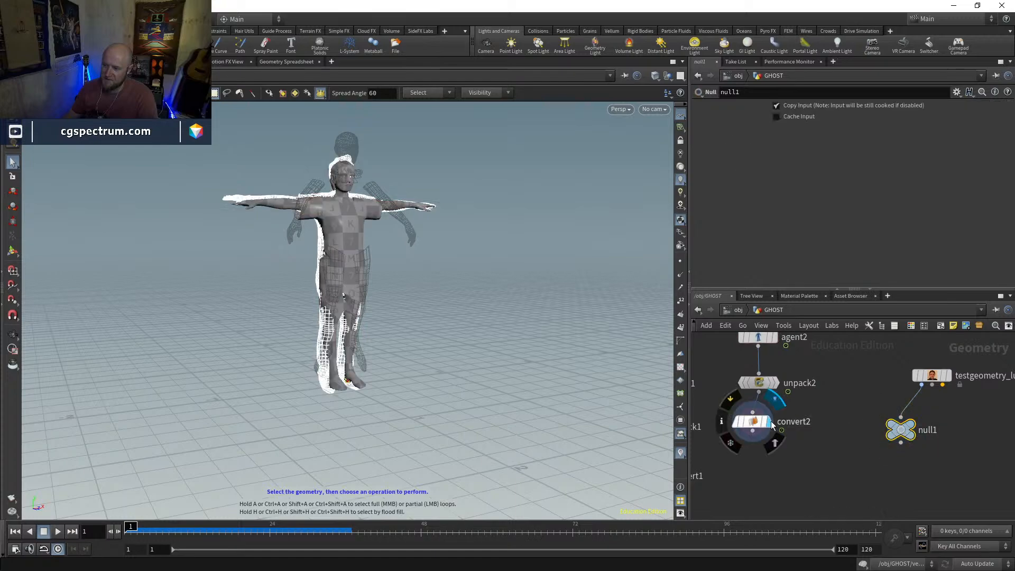
{"action": "left_click_drag", "start_coordinate": [484, 311], "coordinate": [397, 195], "text": "alt"}
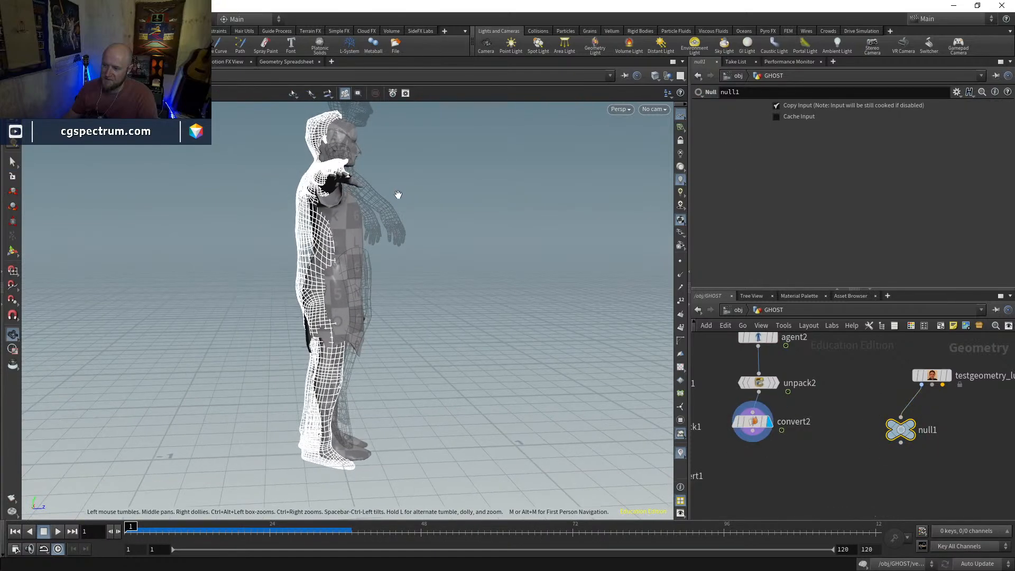
{"action": "left_click_drag", "start_coordinate": [505, 320], "coordinate": [495, 300], "text": "alt"}
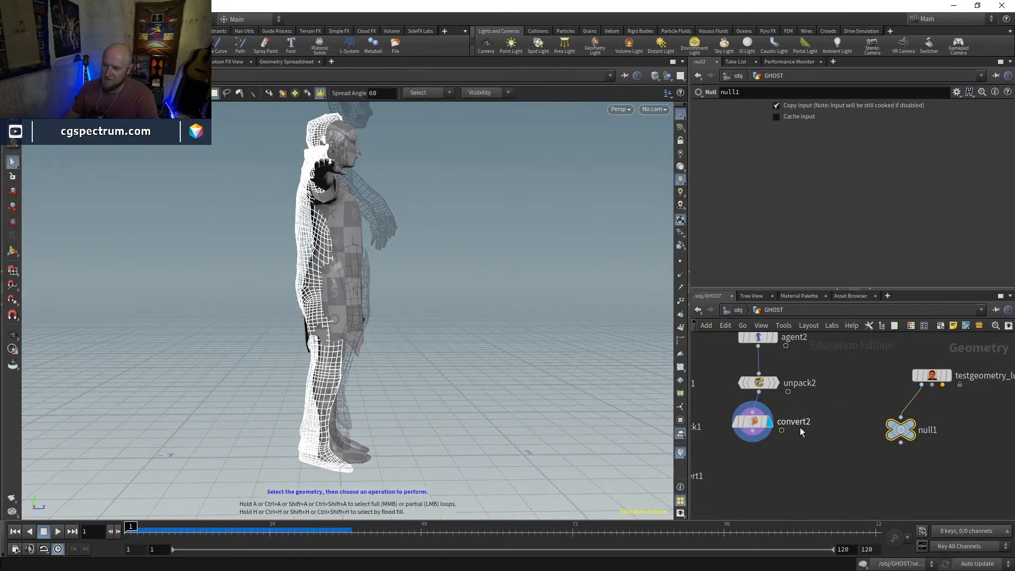
Add a Transform node below null1, connect it, and display it with its viewport handle active
{"action": "key", "text": "Tab"}
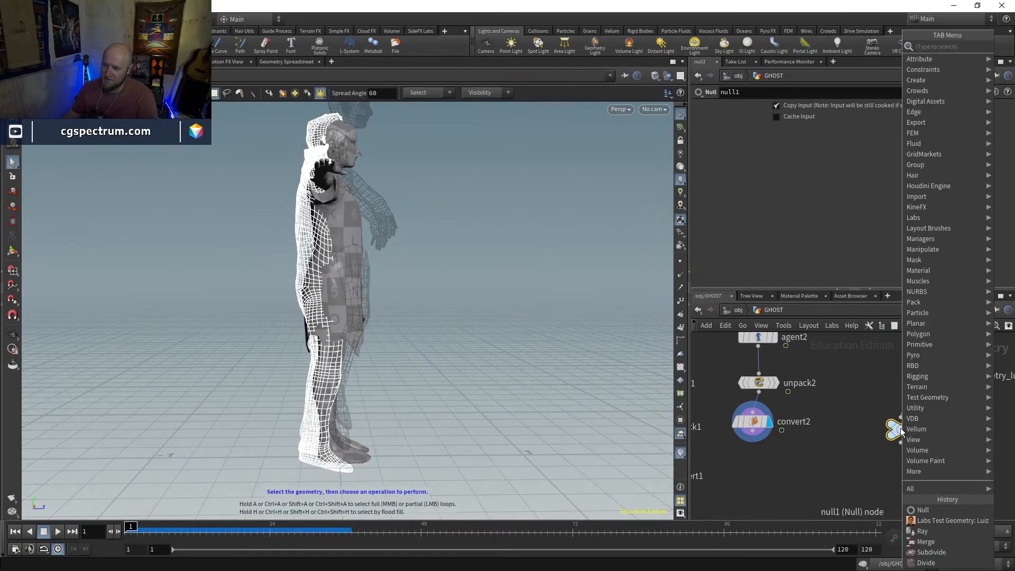
{"action": "type", "text": "trans"}
{"action": "key", "text": "Return"}
{"action": "left_click", "coordinate": [903, 432]}
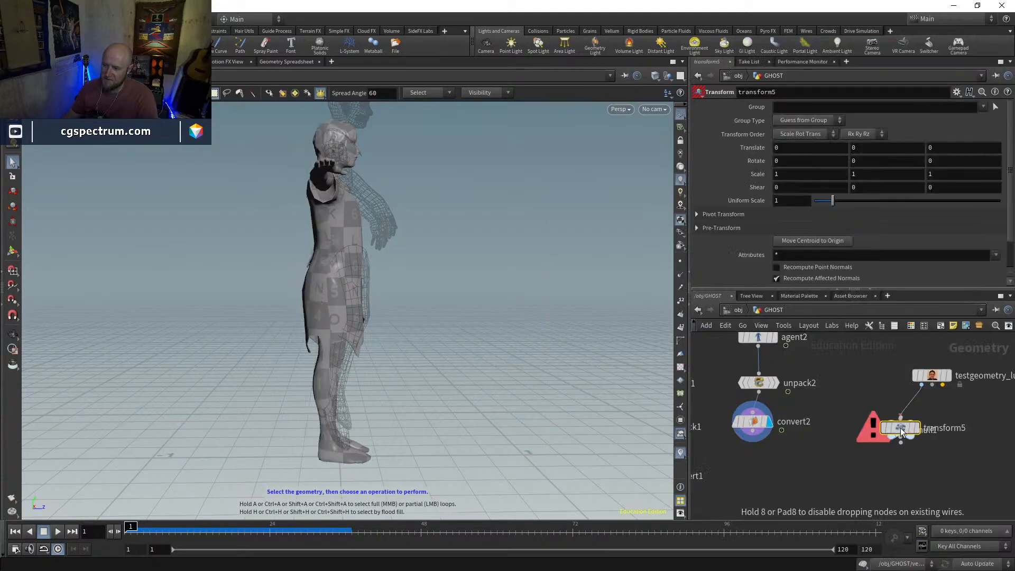
{"action": "left_click_drag", "start_coordinate": [902, 432], "coordinate": [892, 410]}
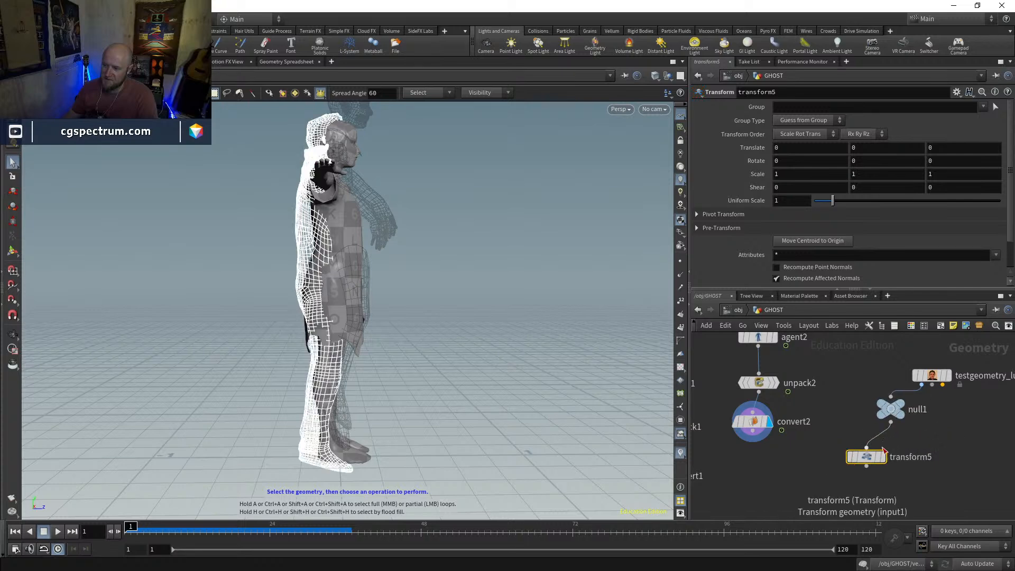
{"action": "left_click", "coordinate": [882, 457]}
{"action": "key", "text": "Return"}
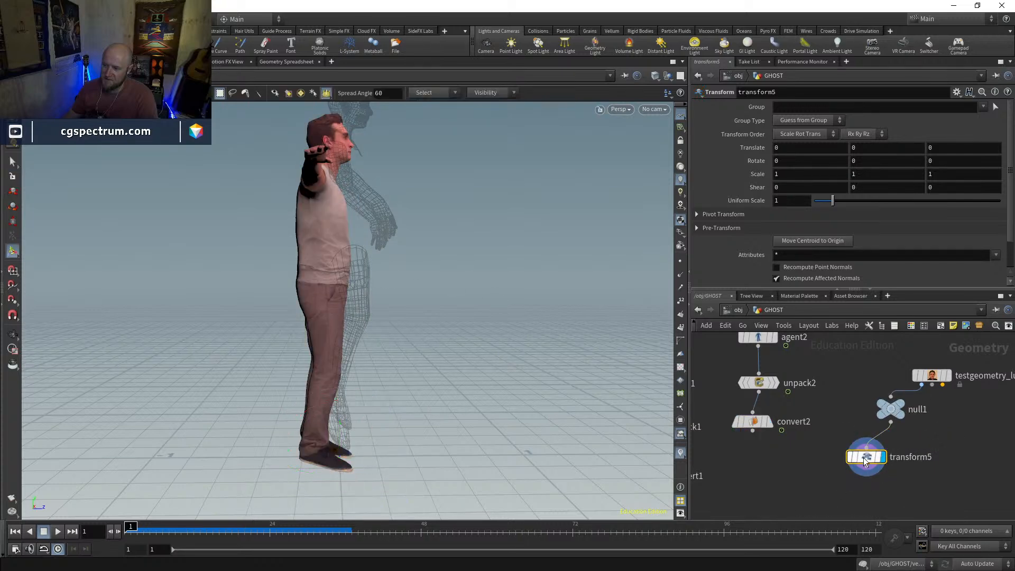
Move the Luiz body about 0.034 along Z and template convert2 to compare the alignment
{"action": "mouse_move", "coordinate": [358, 458]}
{"action": "left_mouse_down"}
{"action": "mouse_move", "coordinate": [383, 460]}
{"action": "mouse_move", "coordinate": [366, 457]}
{"action": "mouse_move", "coordinate": [375, 457]}
{"action": "left_mouse_up"}
{"action": "left_click", "coordinate": [764, 423]}
{"action": "key", "text": "Escape"}
{"action": "mouse_move", "coordinate": [440, 400]}
{"action": "left_mouse_down"}
{"action": "mouse_move", "coordinate": [324, 392]}
{"action": "mouse_move", "coordinate": [430, 388]}
{"action": "left_mouse_up"}
{"action": "key", "text": "w"}
{"action": "key", "text": "w"}
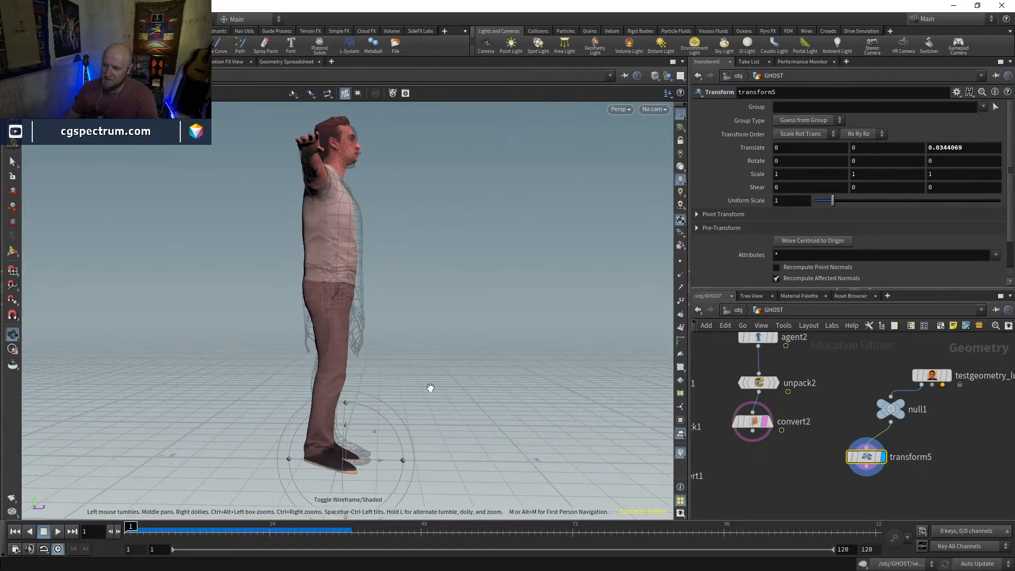
{"action": "key", "text": "Return"}
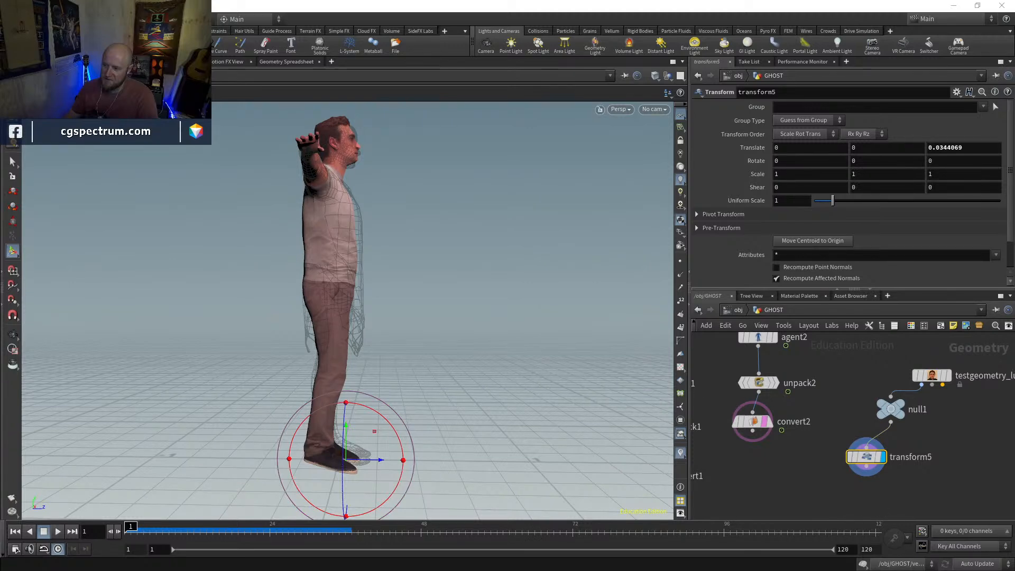
Switch to Mixamo, clear the character search, and replace the current character with Mannequin
{"action": "key", "text": "alt+Tab"}
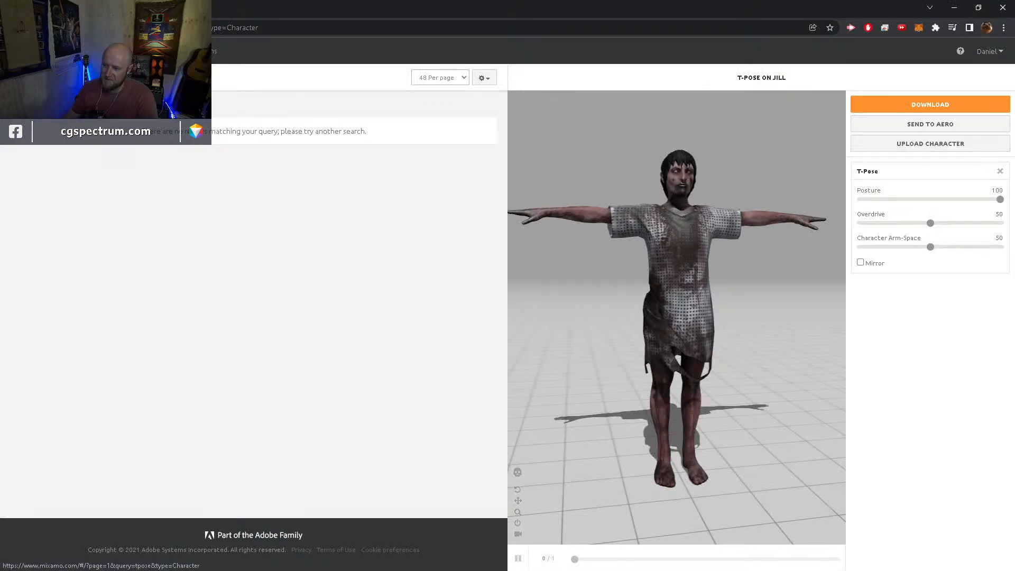
{"action": "key", "text": "Return"}
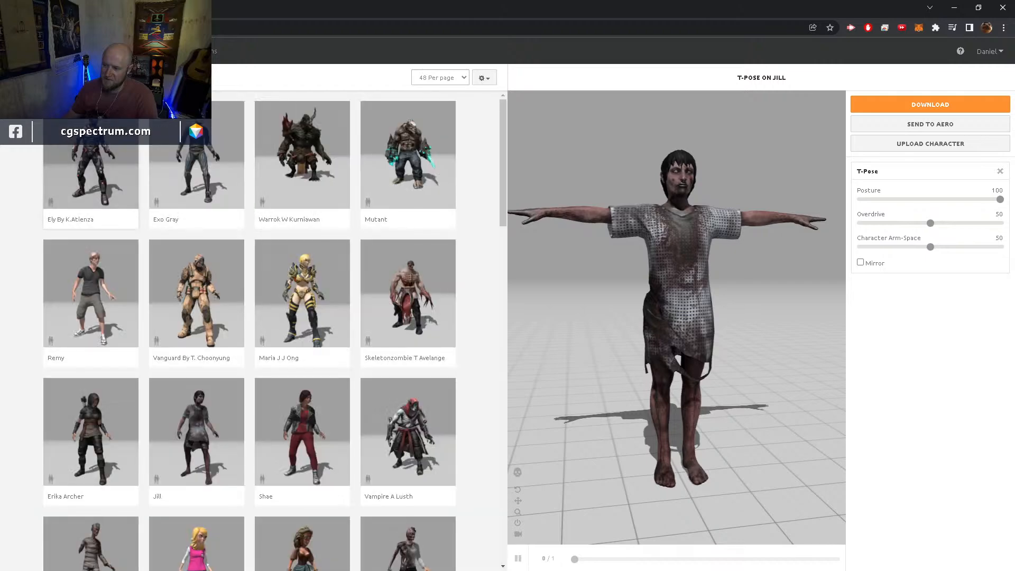
{"action": "scroll", "coordinate": [137, 275], "scroll_direction": "down", "scroll_amount": 1}
{"action": "scroll", "coordinate": [137, 275], "scroll_direction": "down", "scroll_amount": 3}
{"action": "scroll", "coordinate": [140, 286], "scroll_direction": "up", "scroll_amount": 4}
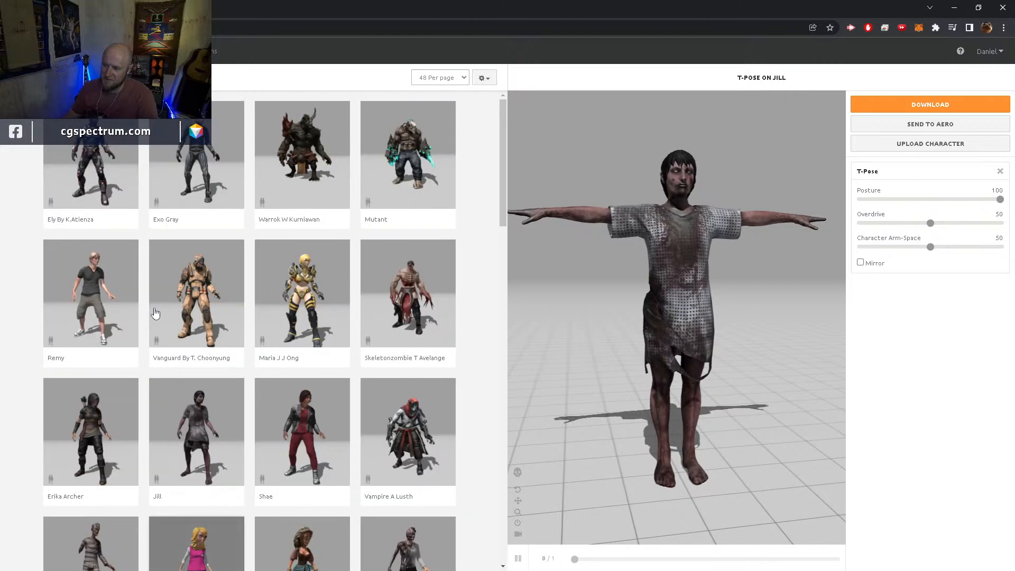
{"action": "scroll", "coordinate": [155, 301], "scroll_direction": "down", "scroll_amount": 12}
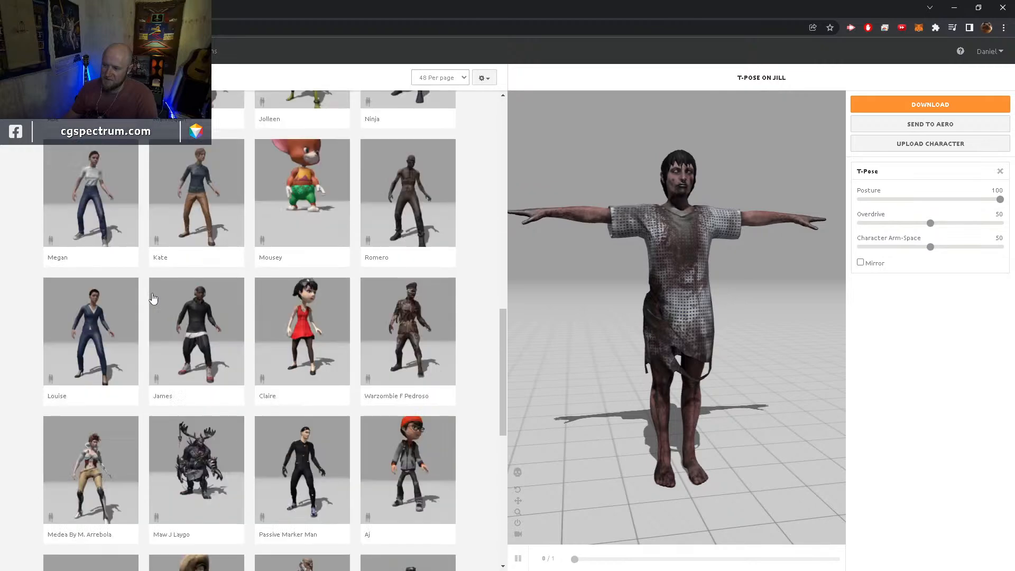
{"action": "left_click", "coordinate": [195, 221]}
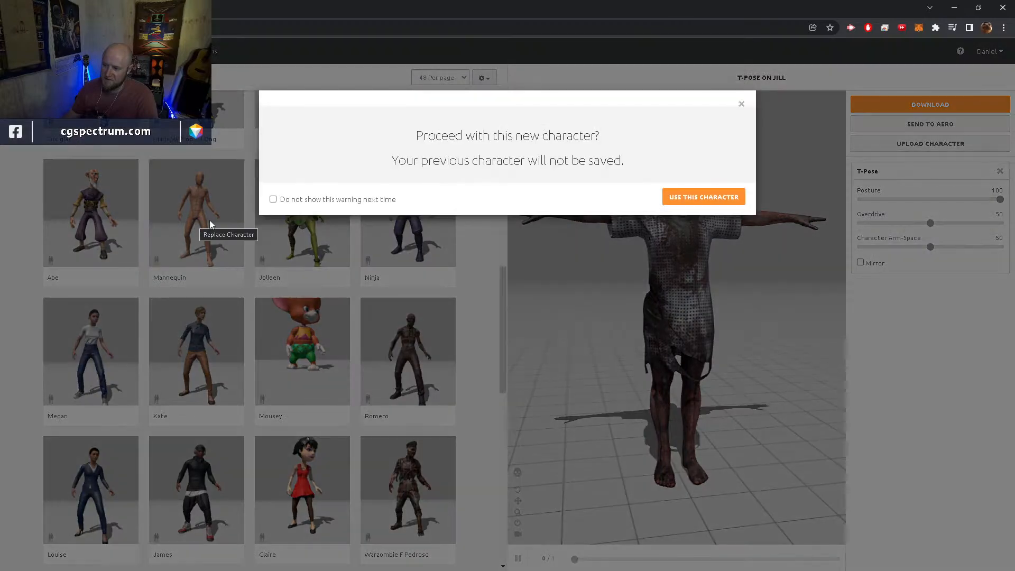
{"action": "left_click", "coordinate": [688, 199]}
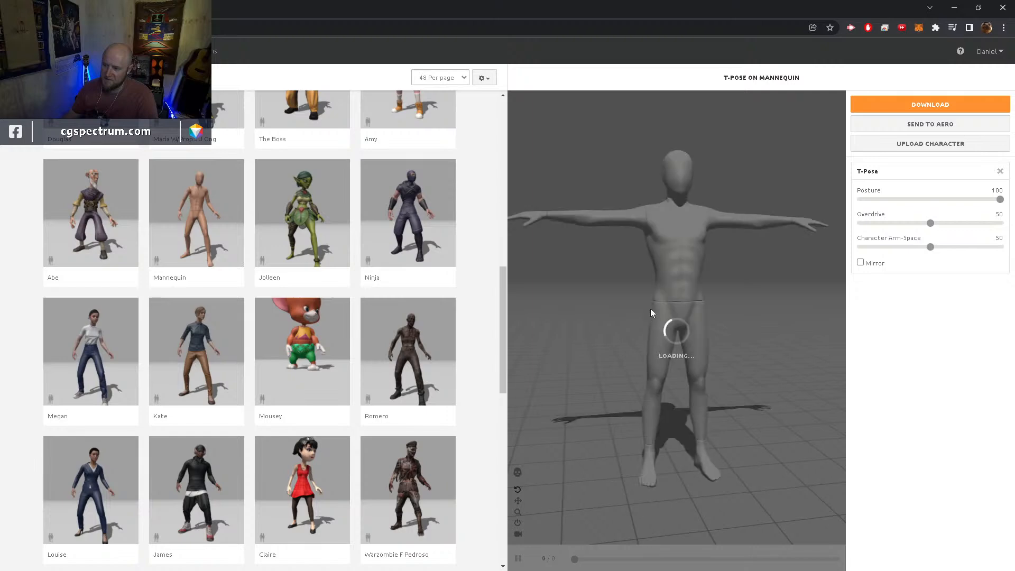
Download the T-posed Mannequin as FBX Binary with skin, at 30 frames per second and without keyframe reduction
{"action": "left_click_drag", "start_coordinate": [714, 351], "coordinate": [755, 322]}
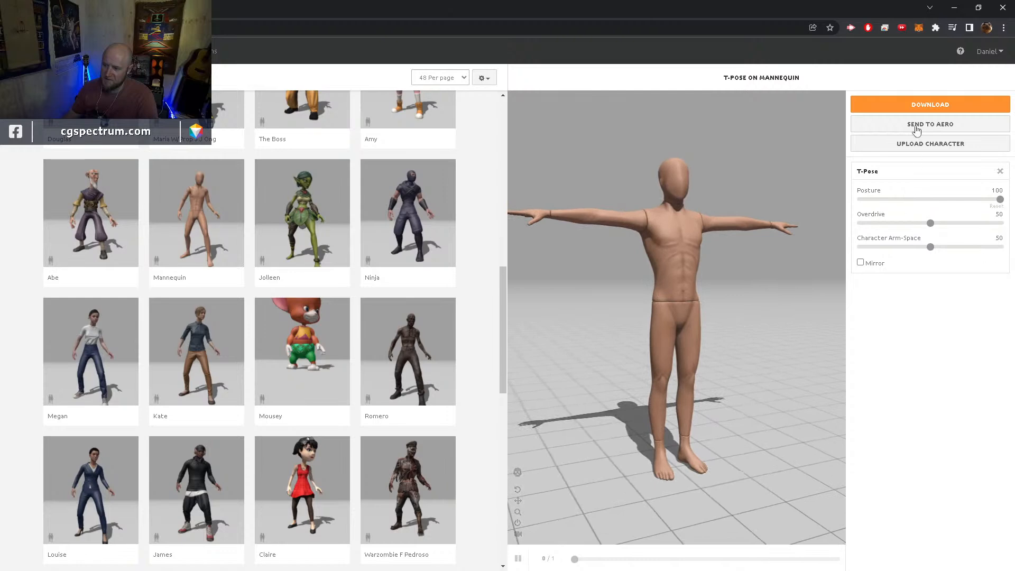
{"action": "left_click", "coordinate": [928, 104]}
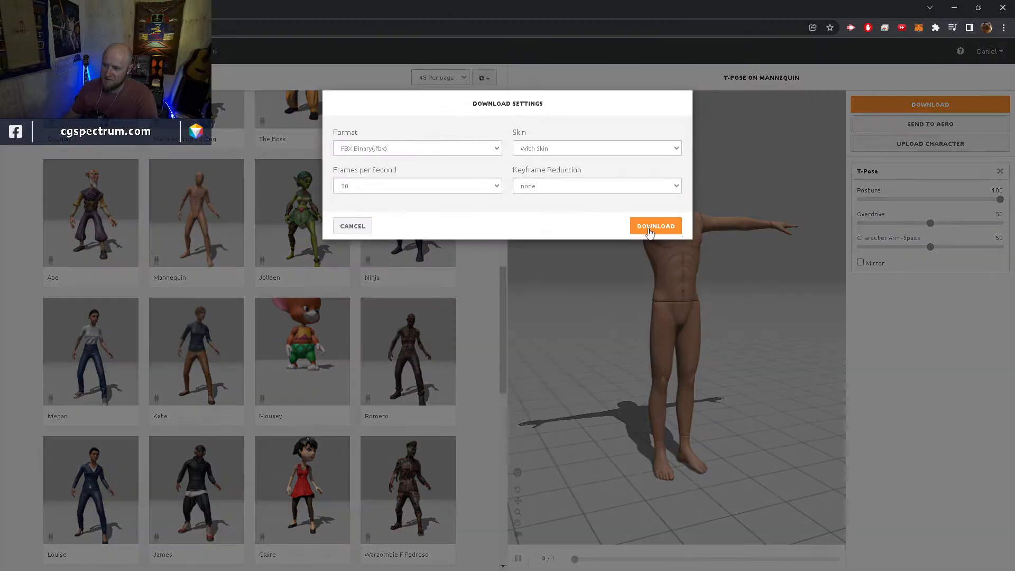
{"action": "left_click", "coordinate": [650, 227]}
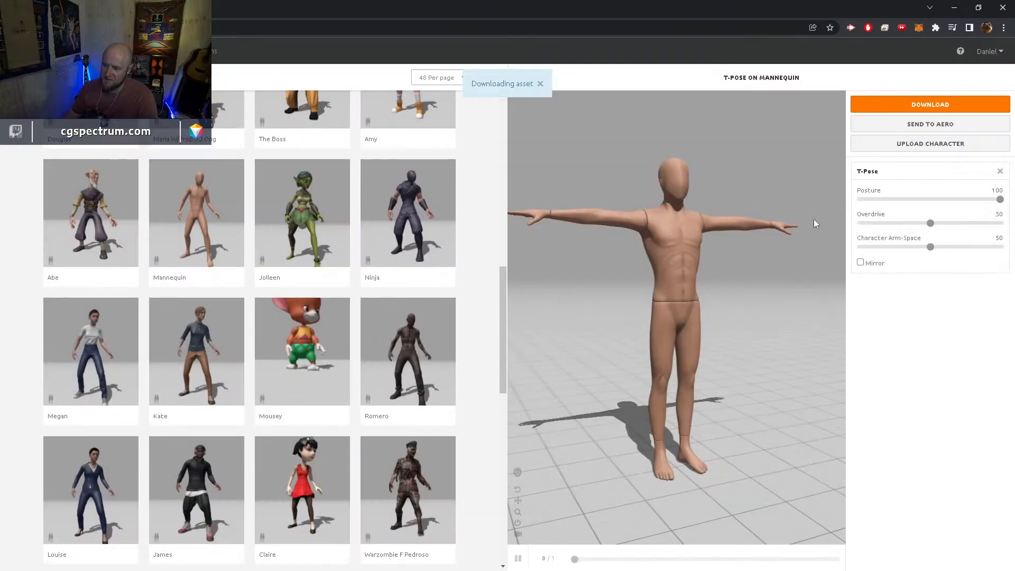
Move the downloaded Mannequin file from Downloads into the GHOSTS project folder under the name T-Pose_generic.fbx
{"action": "left_click", "coordinate": [955, 8]}
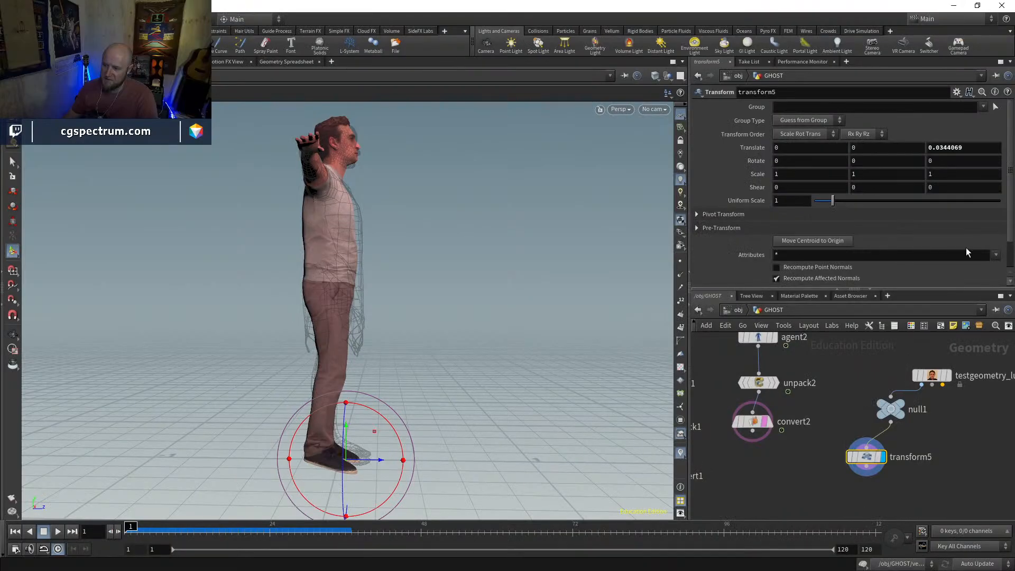
{"action": "key", "text": "alt+Tab"}
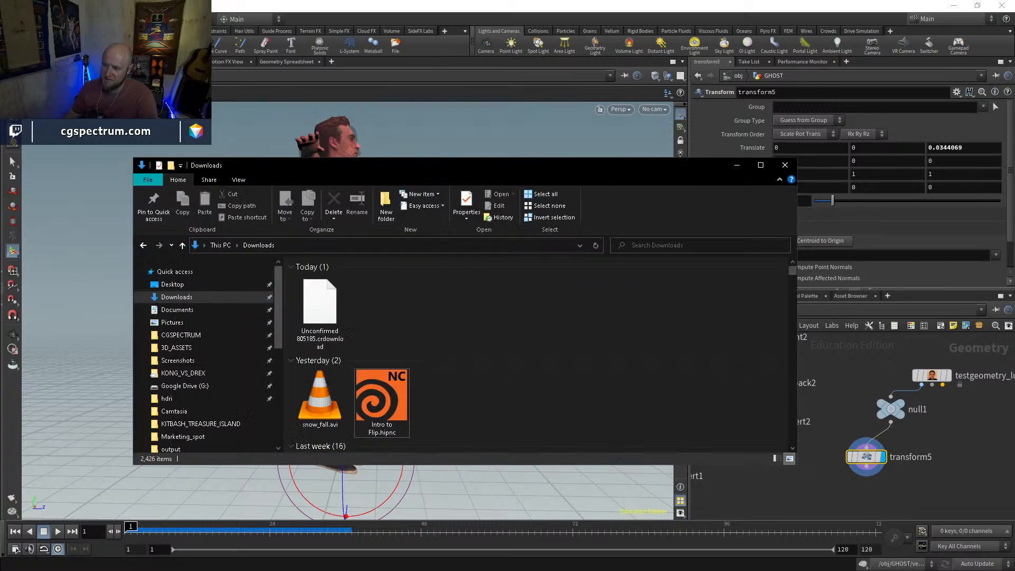
{"action": "left_click_drag", "start_coordinate": [583, 166], "coordinate": [1014, 190]}
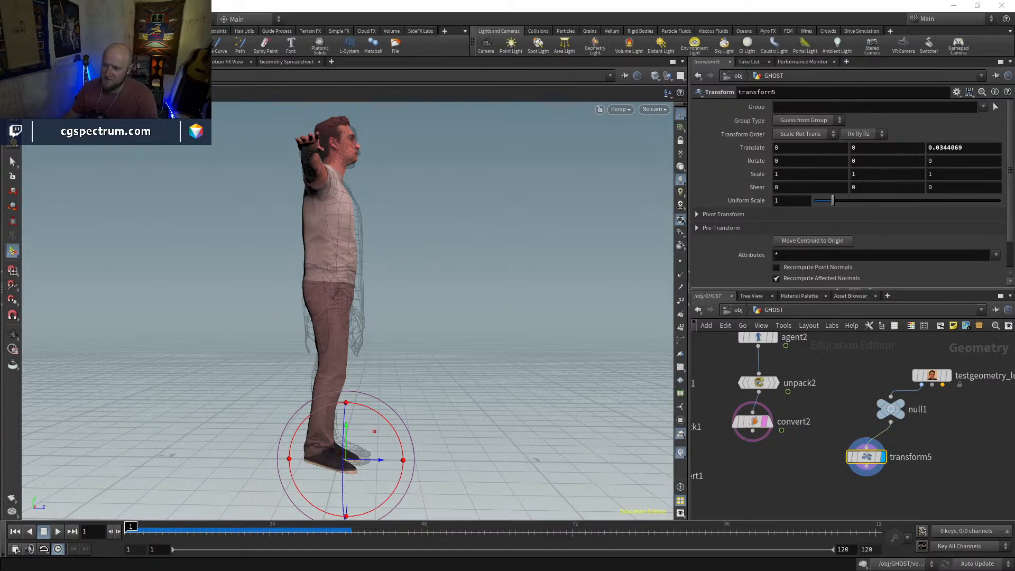
{"action": "key", "text": "alt+Tab"}
{"action": "left_click", "coordinate": [531, 408]}
{"action": "key", "text": "ctrl+v"}
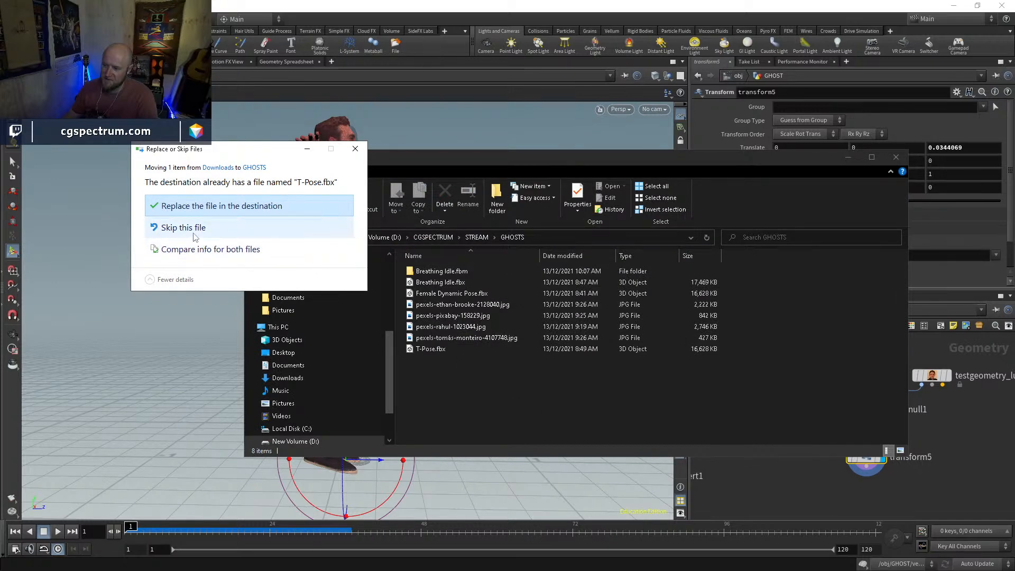
{"action": "left_click", "coordinate": [227, 206]}
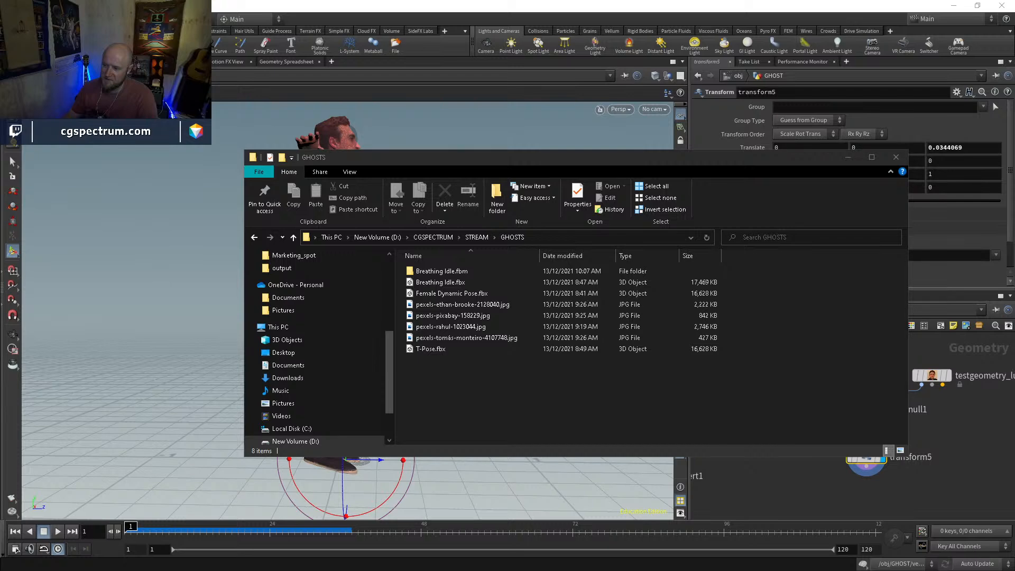
{"action": "left_click_drag", "start_coordinate": [1014, 224], "coordinate": [579, 370]}
Back in Houdini, duplicate agent2 and load T-Pose_generic.fbx as the copy's FBX file
{"action": "left_click", "coordinate": [963, 451]}
{"action": "middle_click_drag", "start_coordinate": [940, 450], "coordinate": [888, 474]}
{"action": "left_click", "coordinate": [708, 361]}
{"action": "key", "text": "ctrl+c"}
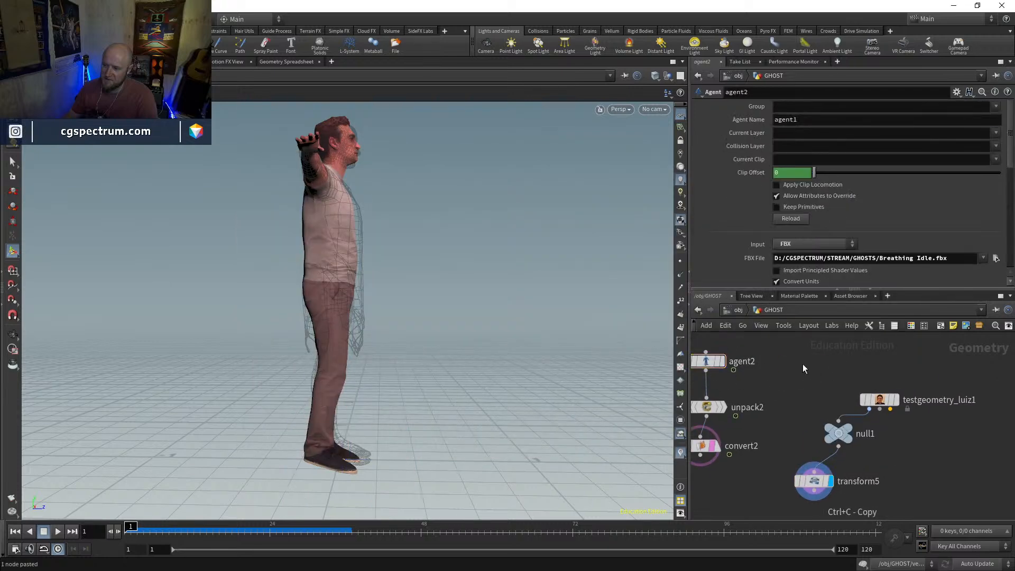
{"action": "key", "text": "ctrl+v"}
{"action": "left_click", "coordinate": [996, 258]}
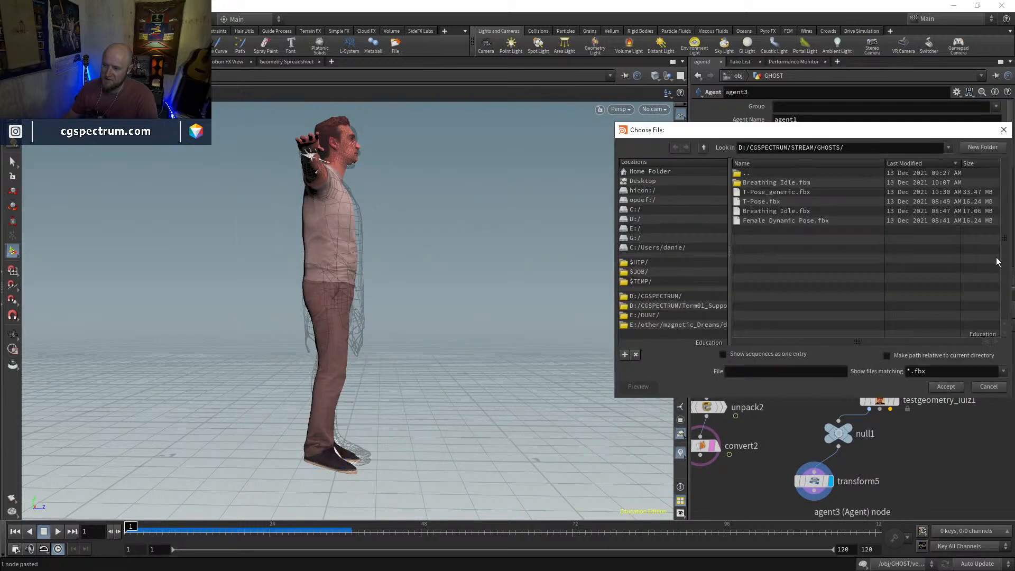
{"action": "double_click", "coordinate": [783, 192]}
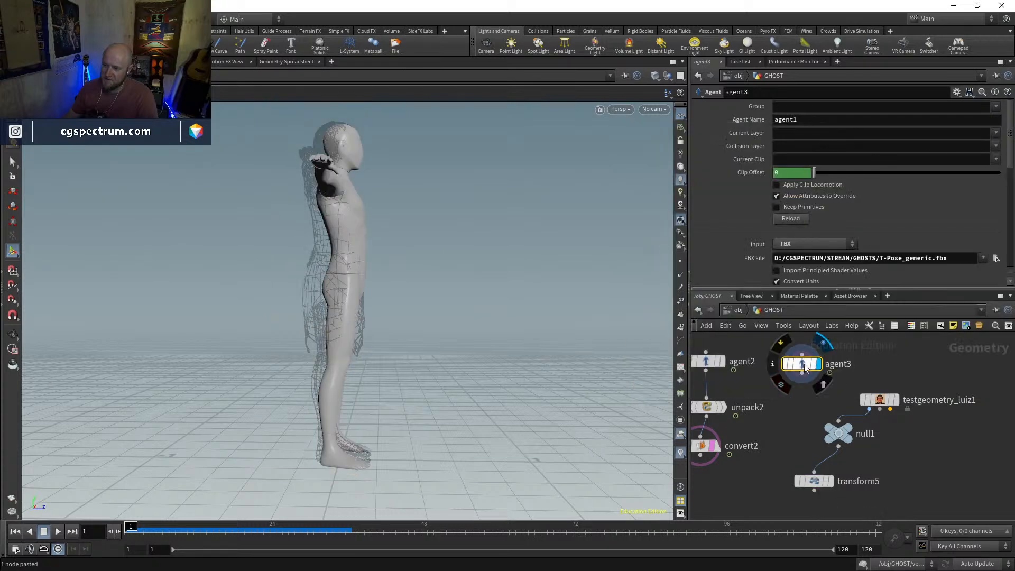
Delete the Luiz test geometry together with its null1 and transform5 nodes
{"action": "middle_click_drag", "start_coordinate": [795, 405], "coordinate": [784, 381]}
{"action": "left_click_drag", "start_coordinate": [930, 363], "coordinate": [806, 466]}
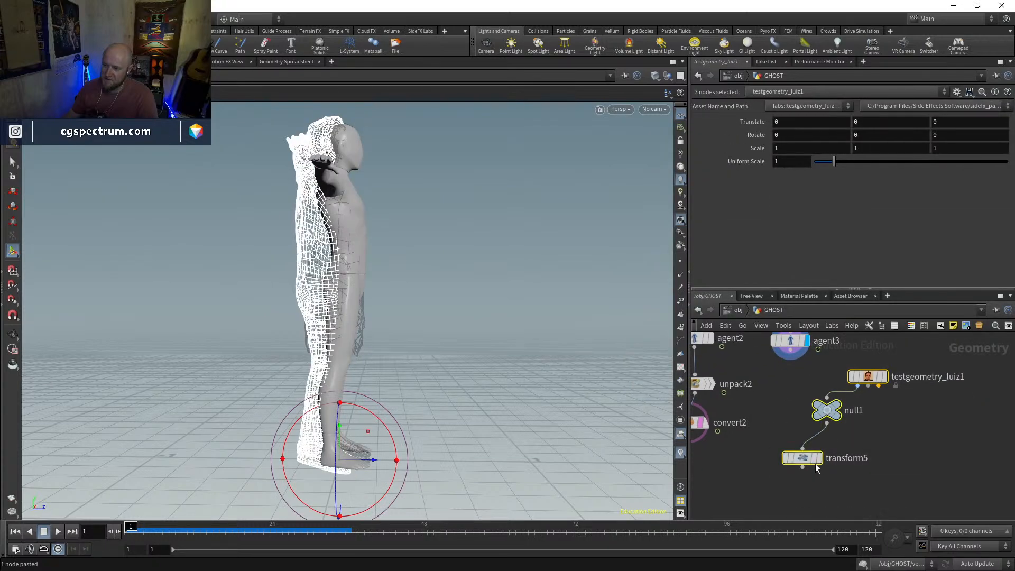
{"action": "key", "text": "Delete"}
Display convert2 and agent3 in turn to compare the dressed character with the Mannequin body
{"action": "left_click", "coordinate": [745, 445]}
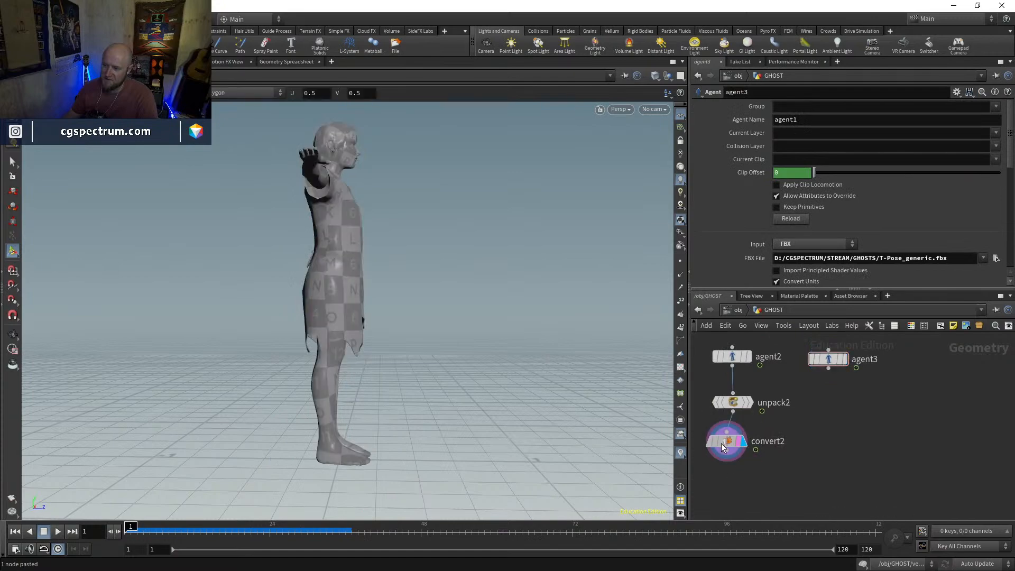
{"action": "left_click", "coordinate": [845, 359]}
{"action": "left_click", "coordinate": [829, 359]}
{"action": "mouse_move", "coordinate": [423, 366]}
{"action": "left_mouse_down", "text": "alt"}
{"action": "mouse_move", "coordinate": [275, 377]}
{"action": "mouse_move", "coordinate": [458, 376]}
{"action": "mouse_move", "coordinate": [421, 374]}
{"action": "left_mouse_up", "text": "alt"}
{"action": "key", "text": "w"}
{"action": "key", "text": "w"}
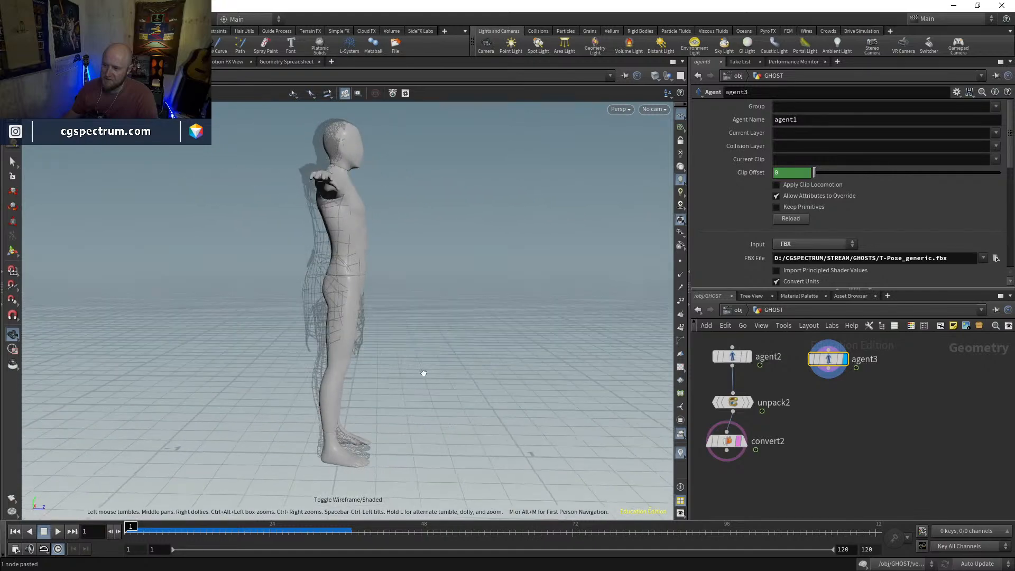
Add a Transform node below agent3 and move the Mannequin about -0.040 along Z to align it with convert2
{"action": "key", "text": "Tab"}
{"action": "type", "text": "tr"}
{"action": "key", "text": "Return"}
{"action": "left_click", "coordinate": [827, 431]}
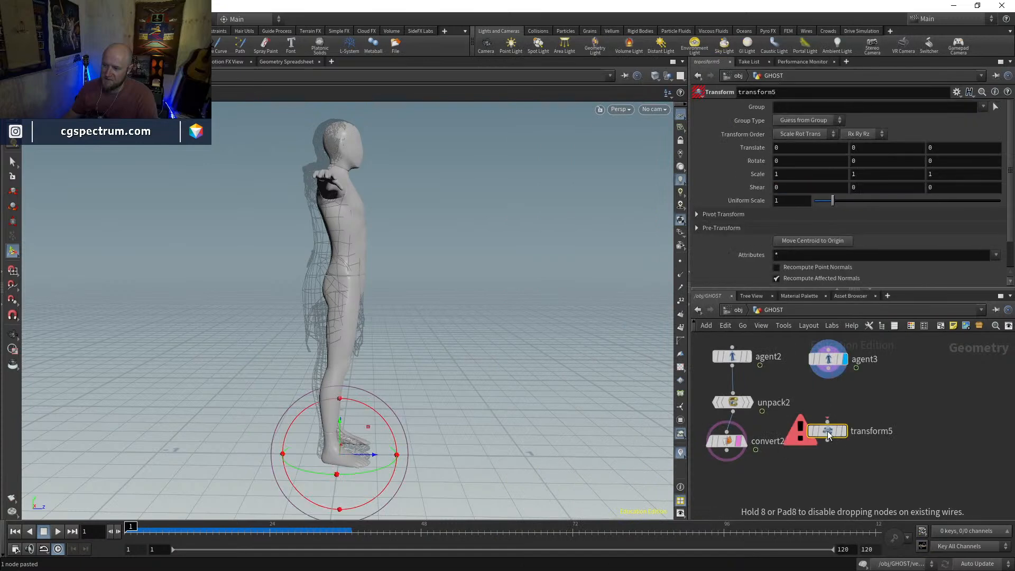
{"action": "left_click_drag", "start_coordinate": [374, 454], "coordinate": [356, 458]}
{"action": "left_click_drag", "start_coordinate": [316, 250], "coordinate": [179, 258], "text": "alt"}
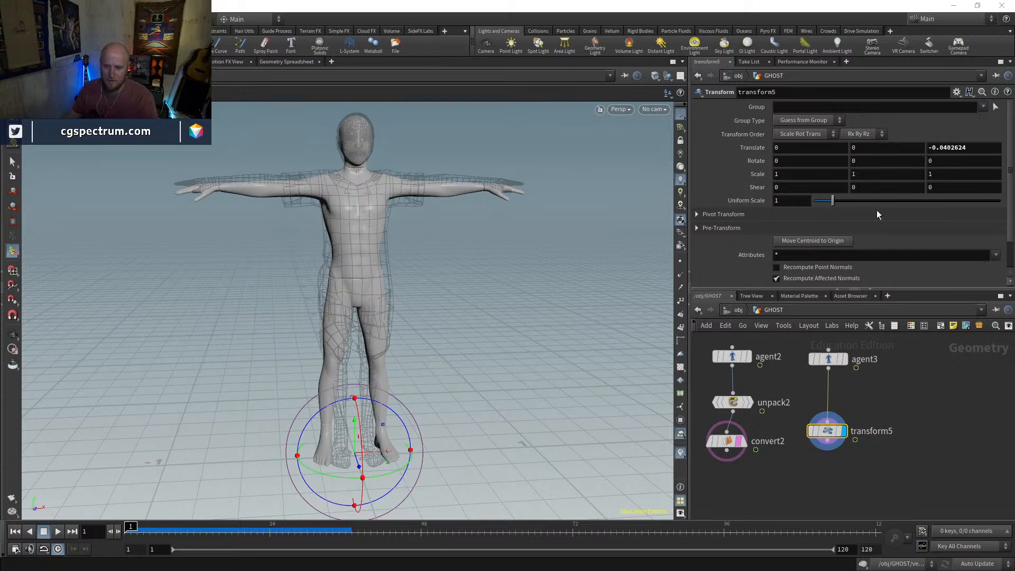
Set transform5's Uniform Scale to 1.003 and check the Mannequin's fit against the templated character
{"action": "middle_click_drag", "start_coordinate": [794, 198], "coordinate": [858, 244]}
{"action": "key", "text": "space"}
{"action": "mouse_move", "coordinate": [370, 289]}
{"action": "left_mouse_down"}
{"action": "mouse_move", "coordinate": [537, 292]}
{"action": "mouse_move", "coordinate": [351, 284]}
{"action": "mouse_move", "coordinate": [407, 282]}
{"action": "mouse_move", "coordinate": [364, 279]}
{"action": "mouse_move", "coordinate": [496, 255]}
{"action": "mouse_move", "coordinate": [402, 270]}
{"action": "mouse_move", "coordinate": [454, 267]}
{"action": "mouse_move", "coordinate": [431, 277]}
{"action": "mouse_move", "coordinate": [391, 275]}
{"action": "left_mouse_up"}
{"action": "key", "text": "w"}
{"action": "key", "text": "Return"}
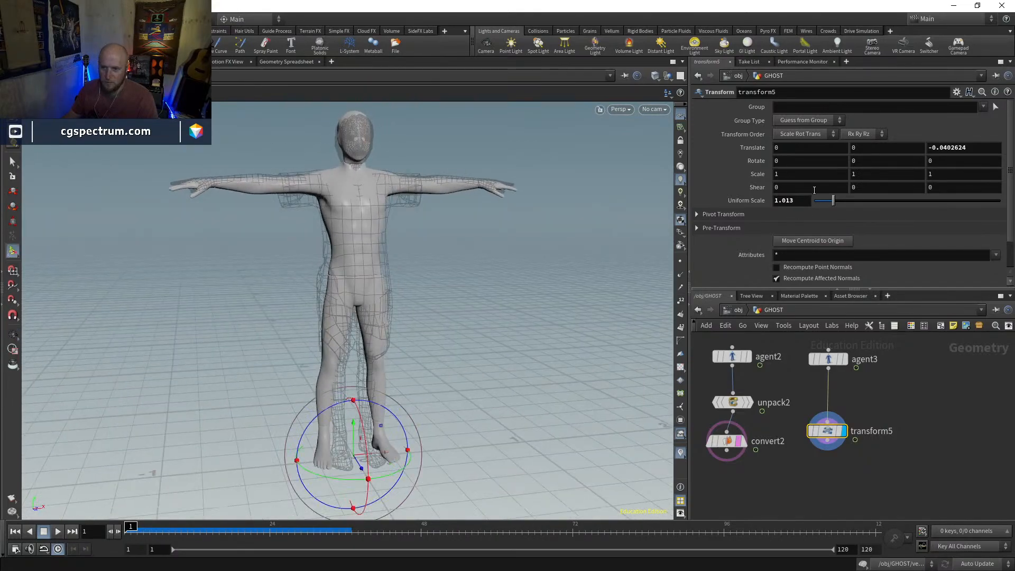
{"action": "middle_click_drag", "start_coordinate": [800, 203], "coordinate": [786, 224]}
{"action": "left_click_drag", "start_coordinate": [373, 194], "coordinate": [430, 209], "text": "alt"}
Display convert2 and convert1 in turn to compare the T-posed character with the animated one
{"action": "middle_click_drag", "start_coordinate": [773, 503], "coordinate": [777, 475]}
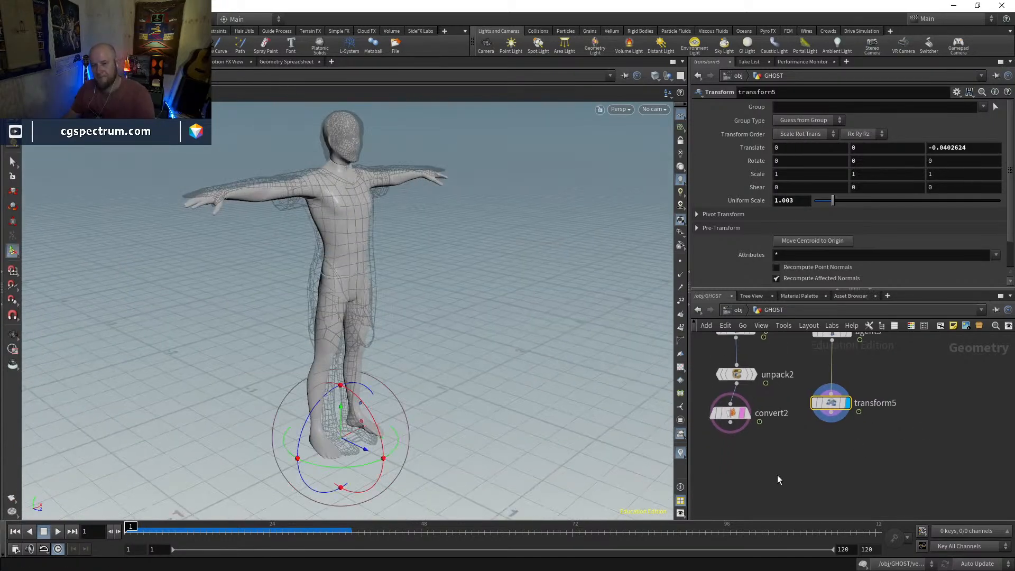
{"action": "left_click", "coordinate": [745, 420]}
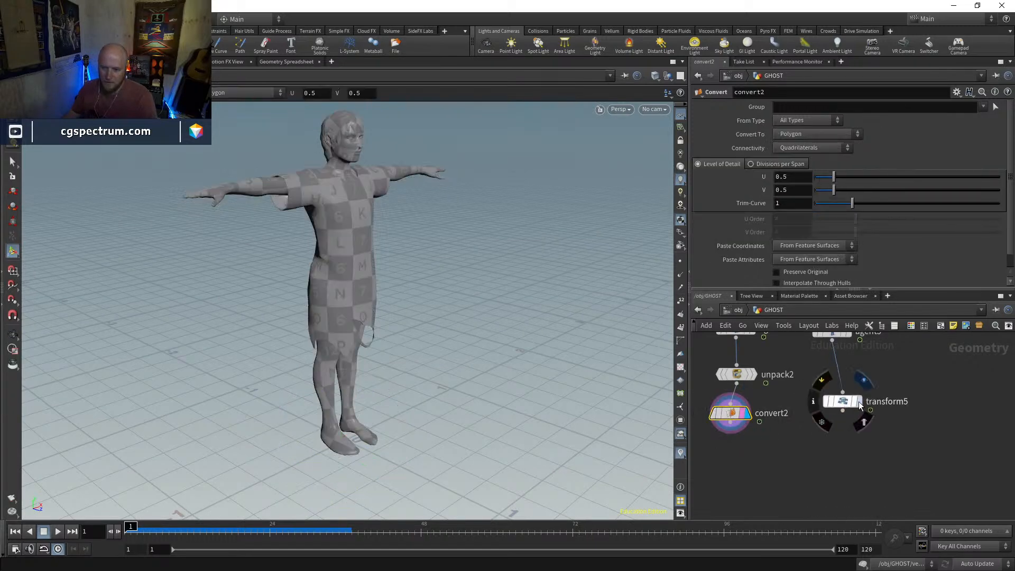
{"action": "left_click", "coordinate": [859, 405]}
{"action": "left_click_drag", "start_coordinate": [858, 405], "coordinate": [888, 419]}
{"action": "scroll", "coordinate": [810, 418], "scroll_direction": "down", "scroll_amount": 2}
{"action": "middle_click_drag", "start_coordinate": [789, 420], "coordinate": [901, 465]}
{"action": "middle_click_drag", "start_coordinate": [811, 465], "coordinate": [812, 410]}
{"action": "scroll", "coordinate": [808, 425], "scroll_direction": "up", "scroll_amount": 3}
{"action": "left_click", "coordinate": [784, 453]}
{"action": "middle_click_drag", "start_coordinate": [1002, 477], "coordinate": [956, 482]}
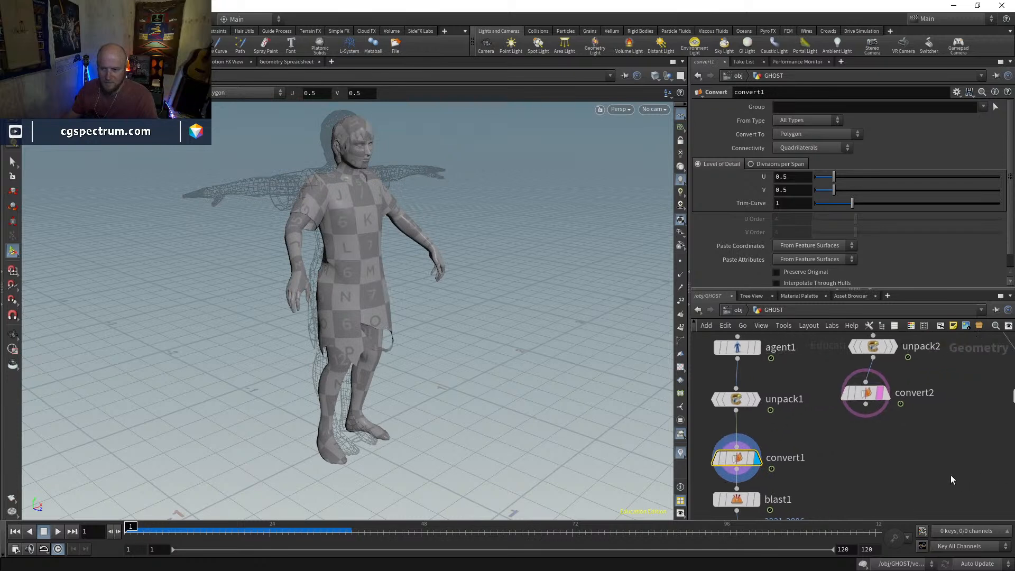
Examine the node info of convert2 and convert1 to compare their point and polygon counts
{"action": "left_click", "coordinate": [886, 394]}
{"action": "left_click", "coordinate": [872, 396]}
{"action": "middle_click", "coordinate": [872, 398]}
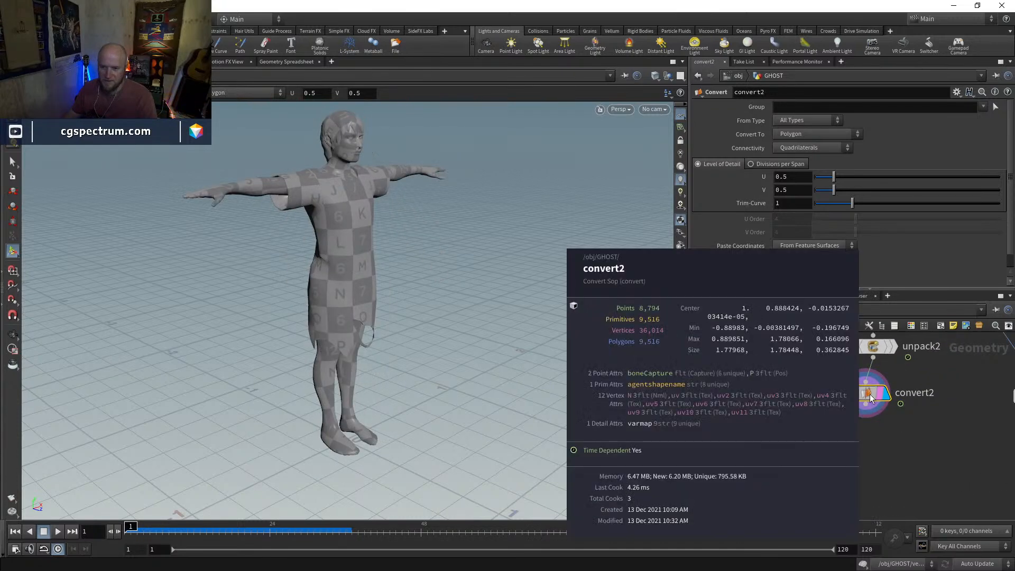
{"action": "middle_click", "coordinate": [737, 456]}
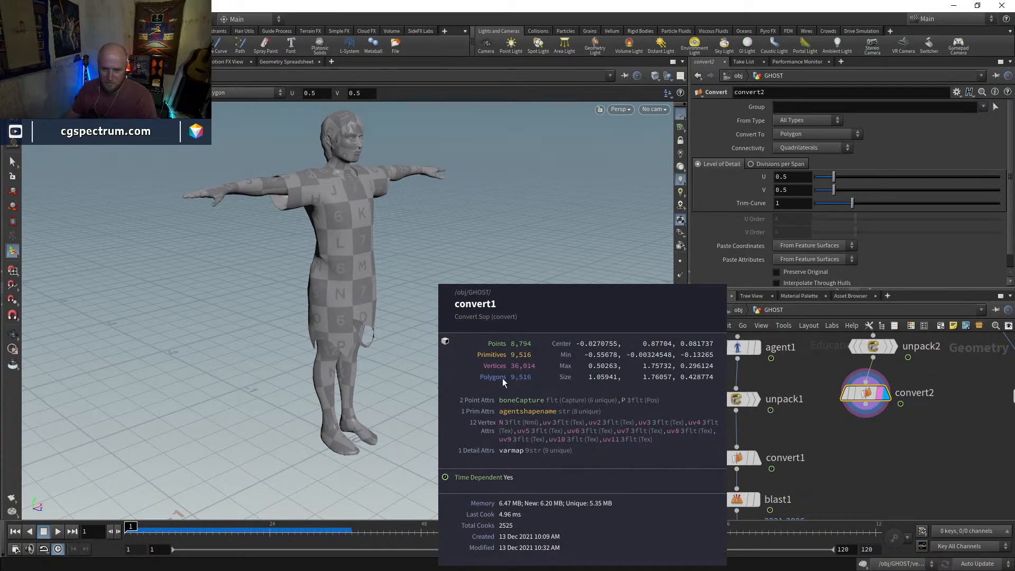
{"action": "middle_click", "coordinate": [850, 393]}
{"action": "middle_click_drag", "start_coordinate": [953, 433], "coordinate": [752, 421]}
{"action": "middle_click", "coordinate": [841, 385]}
Copy unpack2 and convert2, paste them below transform5, and connect them to convert the Mannequin to polygons
{"action": "middle_click_drag", "start_coordinate": [905, 446], "coordinate": [895, 474]}
{"action": "middle_click_drag", "start_coordinate": [737, 441], "coordinate": [861, 474]}
{"action": "left_click_drag", "start_coordinate": [839, 479], "coordinate": [773, 387]}
{"action": "key", "text": "ctrl+c"}
{"action": "middle_click_drag", "start_coordinate": [935, 514], "coordinate": [856, 428]}
{"action": "key", "text": "ctrl+v"}
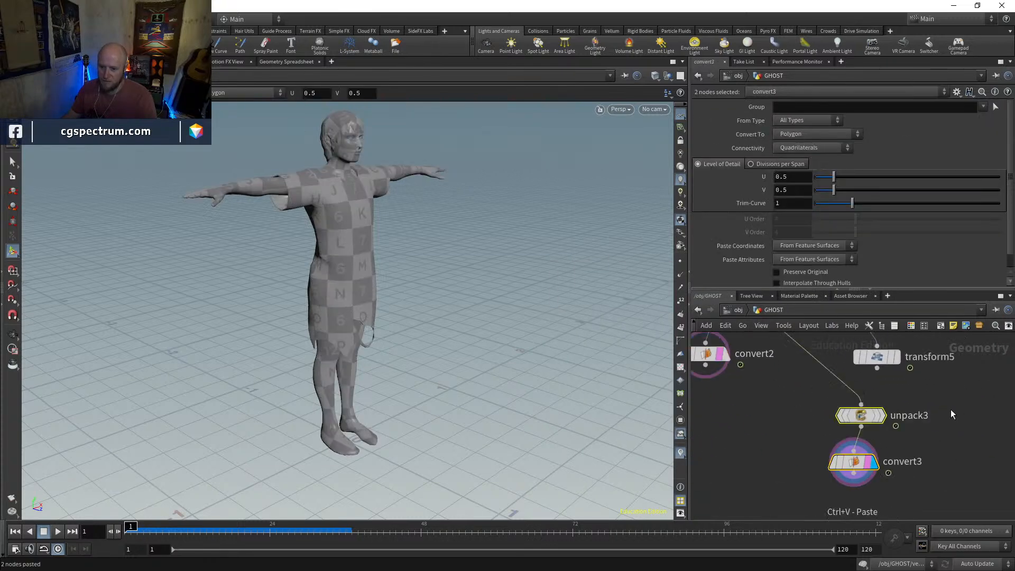
{"action": "left_click", "coordinate": [951, 409]}
{"action": "left_click_drag", "start_coordinate": [861, 404], "coordinate": [877, 366]}
{"action": "scroll", "coordinate": [949, 434], "scroll_direction": "up", "scroll_amount": 2}
{"action": "middle_click_drag", "start_coordinate": [949, 433], "coordinate": [953, 416]}
{"action": "middle_click", "coordinate": [839, 456]}
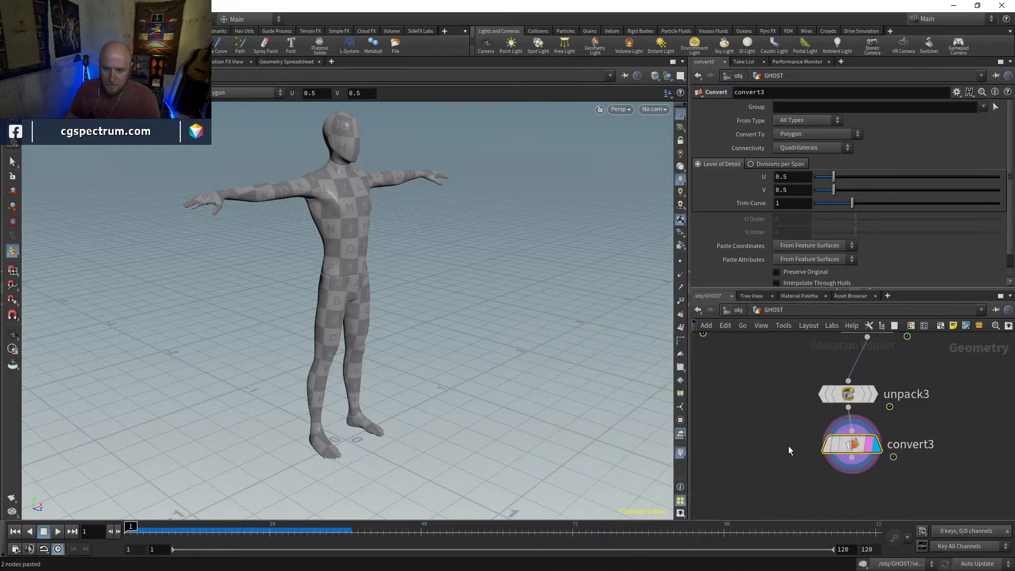
Add a Point Deform node with convert3 as the mesh input and convert2 as the rest point lattice
{"action": "key", "text": "Tab"}
{"action": "type", "text": "pointdef"}
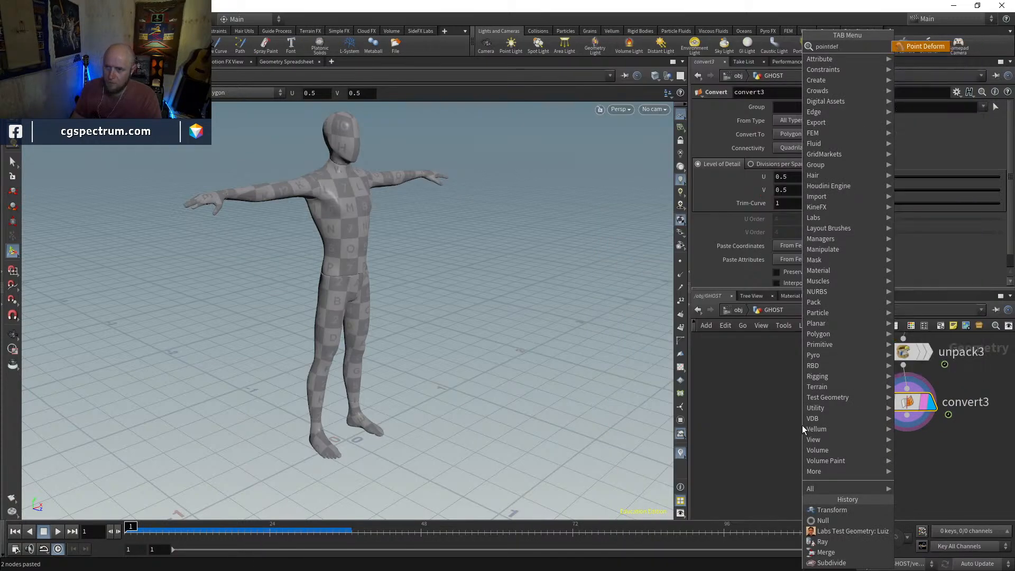
{"action": "key", "text": "Return"}
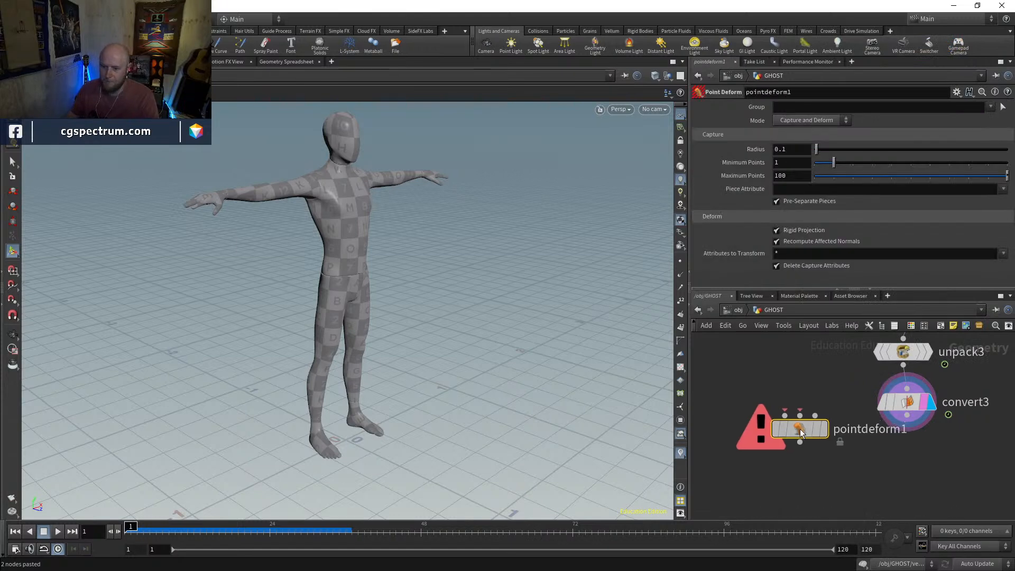
{"action": "left_click", "coordinate": [778, 447]}
{"action": "left_click", "coordinate": [776, 439]}
{"action": "left_click", "coordinate": [907, 415]}
{"action": "left_click_drag", "start_coordinate": [907, 402], "coordinate": [887, 403]}
{"action": "scroll", "coordinate": [866, 425], "scroll_direction": "down", "scroll_amount": 4}
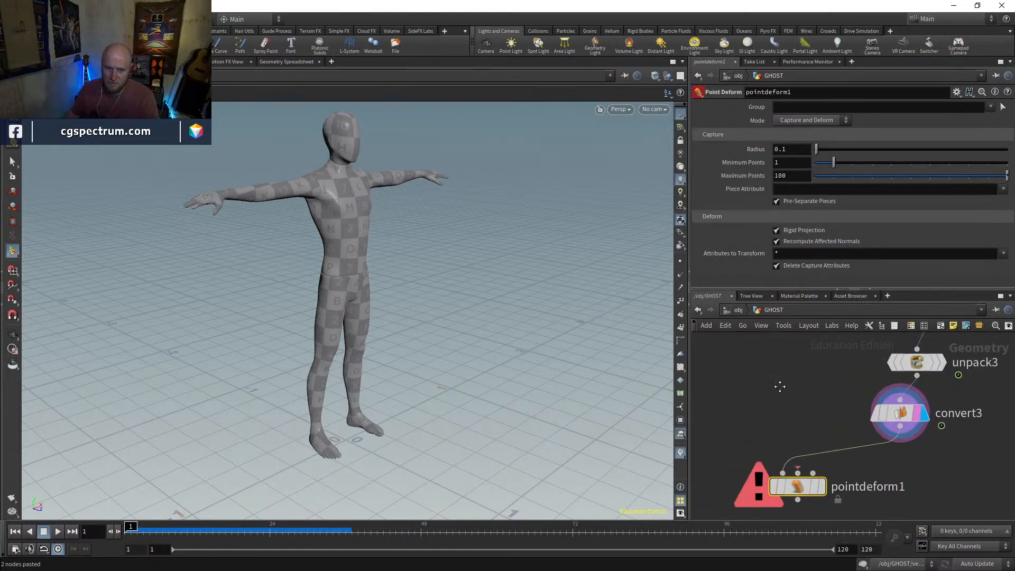
{"action": "middle_click_drag", "start_coordinate": [811, 370], "coordinate": [768, 340]}
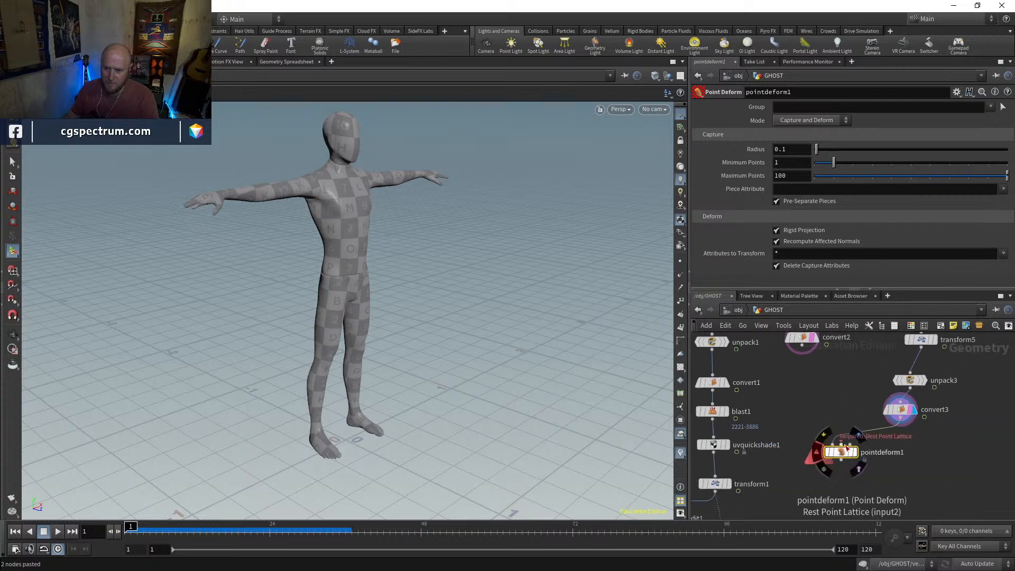
{"action": "left_click", "coordinate": [841, 447]}
{"action": "left_click", "coordinate": [812, 370]}
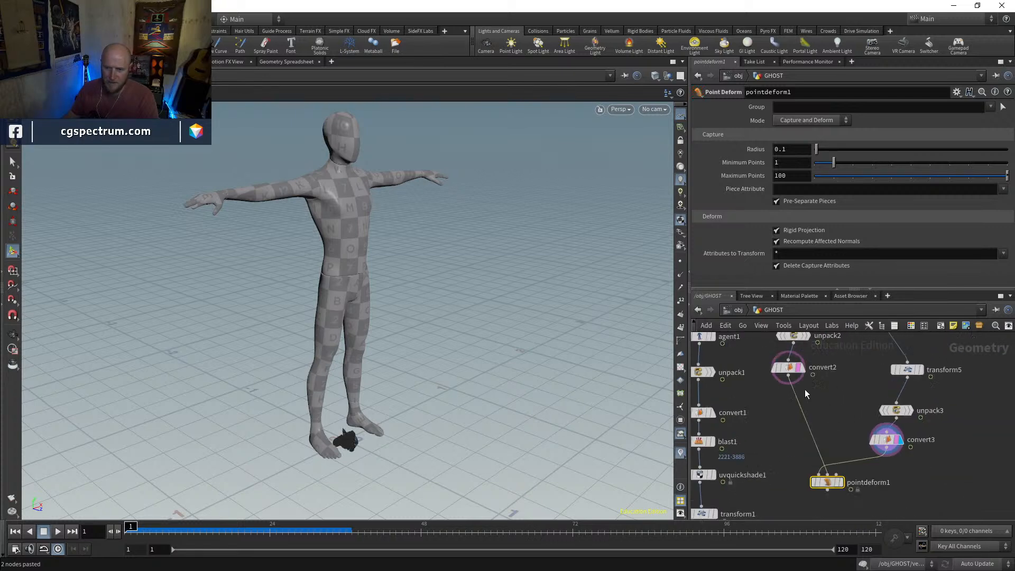
Check convert2 and convert3, and wire unpack1 into the third input of pointdeform1
{"action": "left_click", "coordinate": [800, 369]}
{"action": "left_click", "coordinate": [788, 373]}
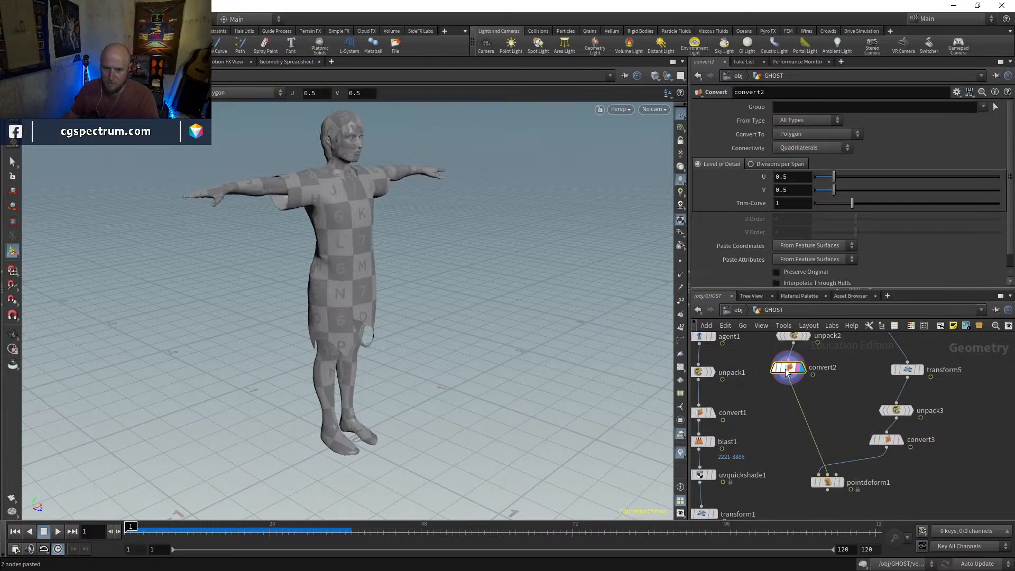
{"action": "left_click", "coordinate": [902, 440]}
{"action": "left_click", "coordinate": [890, 443]}
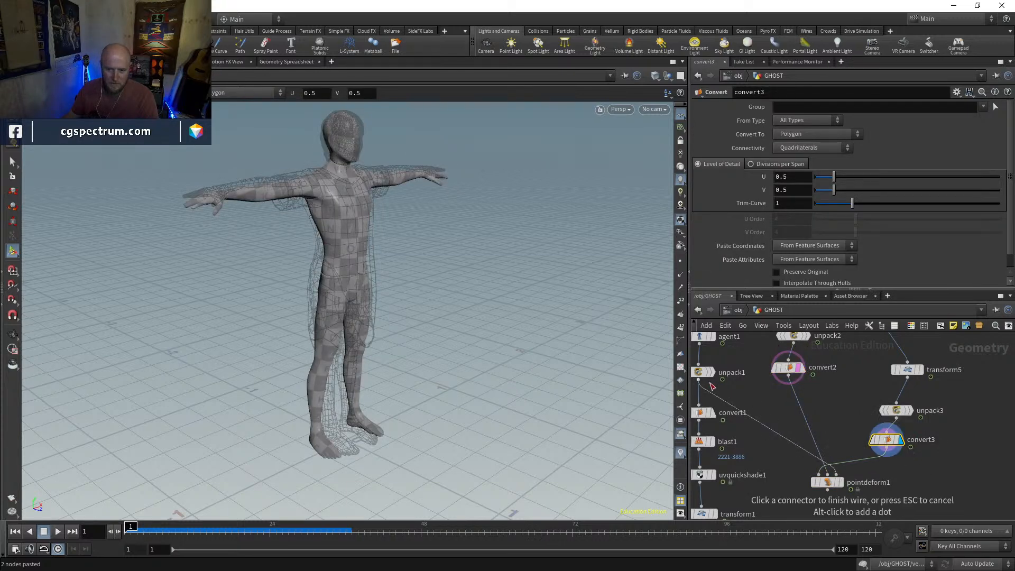
{"action": "middle_click_drag", "start_coordinate": [751, 399], "coordinate": [761, 376]}
Display unpack1, convert2 and convert3 in turn to review the geometry feeding the Point Deform
{"action": "left_click", "coordinate": [723, 349]}
{"action": "left_click", "coordinate": [709, 351]}
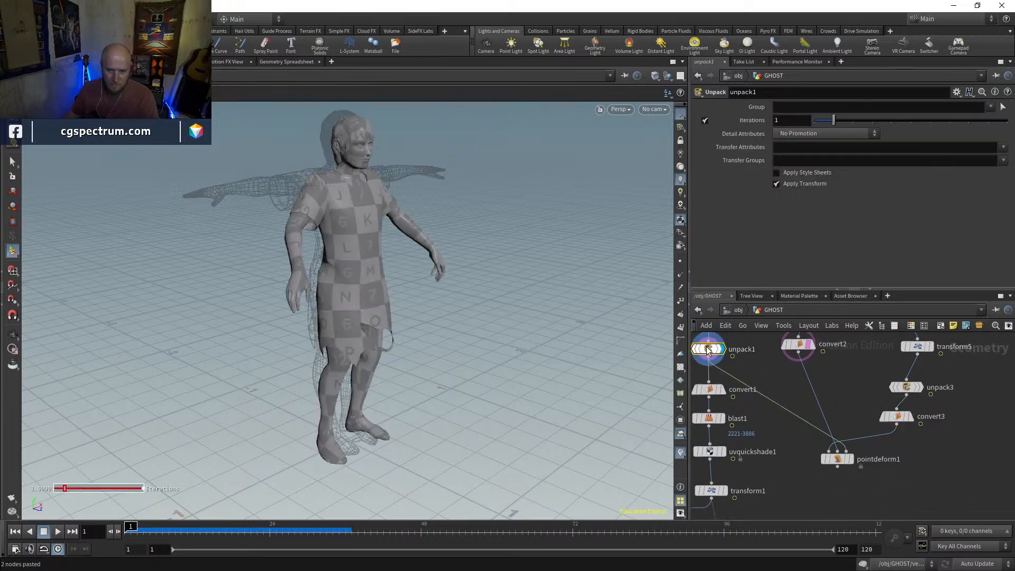
{"action": "left_click", "coordinate": [817, 349]}
{"action": "left_click", "coordinate": [795, 347]}
{"action": "left_click", "coordinate": [911, 416]}
{"action": "left_click", "coordinate": [896, 418]}
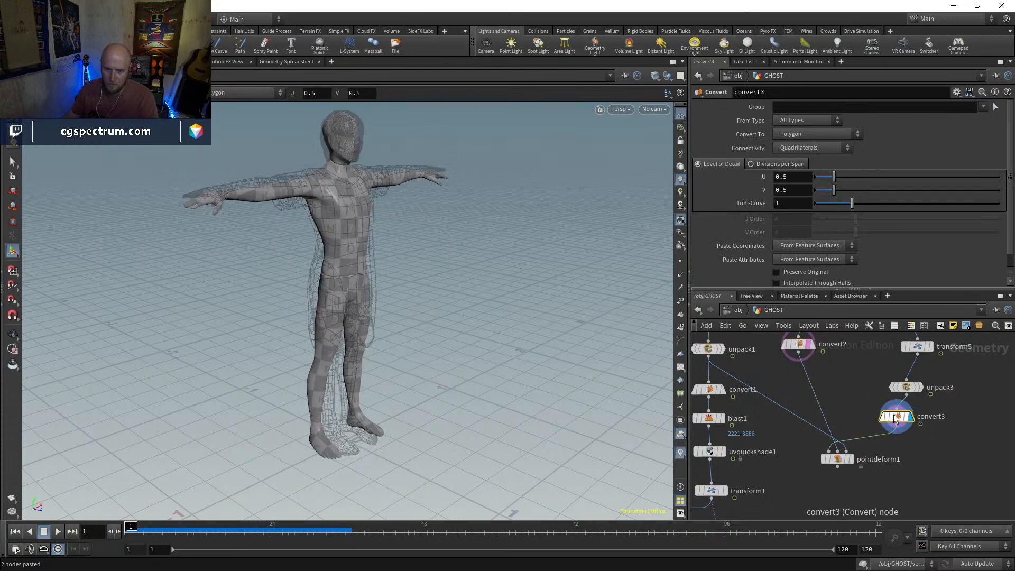
Display pointdeform1, scrub the timeline to frame 47, and inspect the deformed Mannequin up close
{"action": "left_click", "coordinate": [851, 458]}
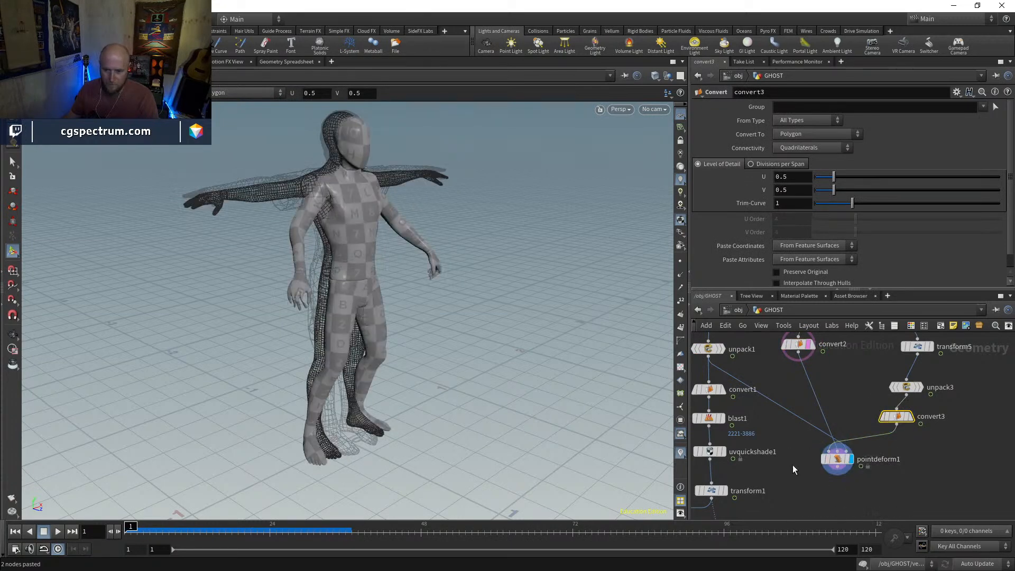
{"action": "left_click", "coordinate": [841, 461]}
{"action": "left_click_drag", "start_coordinate": [156, 530], "coordinate": [746, 537]}
{"action": "left_click_drag", "start_coordinate": [642, 531], "coordinate": [416, 531]}
{"action": "left_click_drag", "start_coordinate": [324, 298], "coordinate": [384, 286], "text": "alt"}
{"action": "right_click_drag", "start_coordinate": [384, 286], "coordinate": [430, 154]}
{"action": "left_click_drag", "start_coordinate": [430, 154], "coordinate": [317, 265]}
{"action": "right_click_drag", "start_coordinate": [541, 195], "coordinate": [619, 237]}
Set pointdeform1's capture Radius to 0.25 and Minimum Points to 4, and check the deformed Mannequin from the front and side
{"action": "mouse_move", "coordinate": [817, 150]}
{"action": "left_mouse_down"}
{"action": "mouse_move", "coordinate": [840, 148]}
{"action": "mouse_move", "coordinate": [820, 148]}
{"action": "left_mouse_up"}
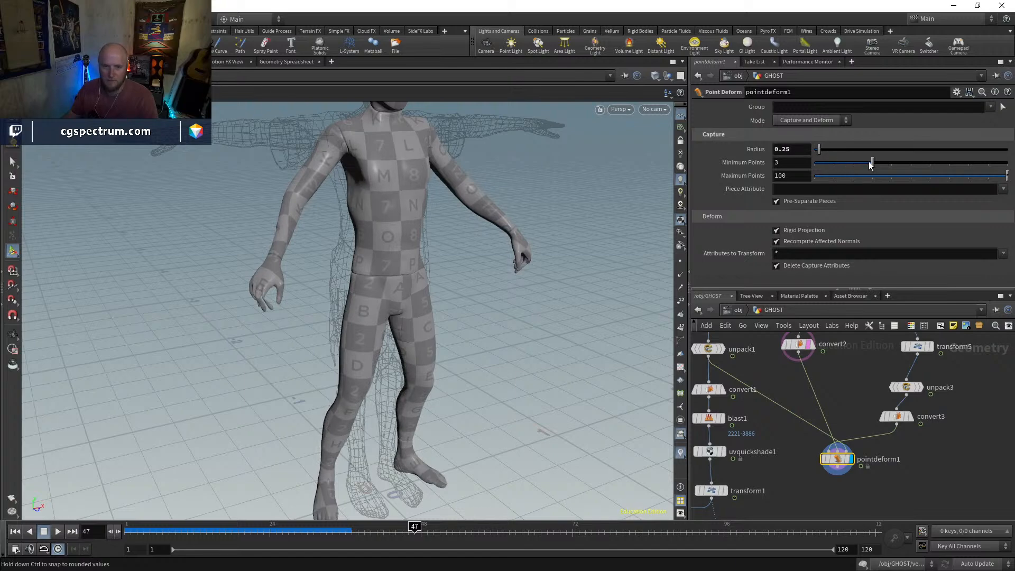
{"action": "left_click_drag", "start_coordinate": [482, 249], "coordinate": [379, 243], "text": "alt"}
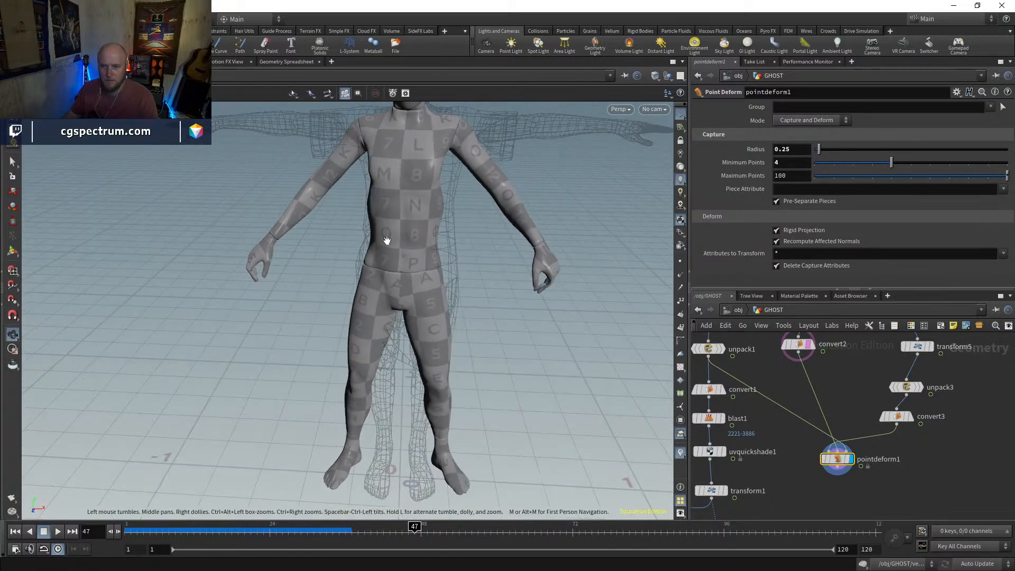
{"action": "right_click_drag", "start_coordinate": [378, 243], "coordinate": [383, 293], "text": "alt"}
{"action": "key", "text": "shift+w"}
{"action": "mouse_move", "coordinate": [383, 293]}
{"action": "left_mouse_down", "text": "alt"}
{"action": "mouse_move", "coordinate": [438, 270]}
{"action": "mouse_move", "coordinate": [562, 274]}
{"action": "left_mouse_up", "text": "alt"}
{"action": "key", "text": "shift+w"}
{"action": "middle_click_drag", "start_coordinate": [770, 453], "coordinate": [795, 471]}
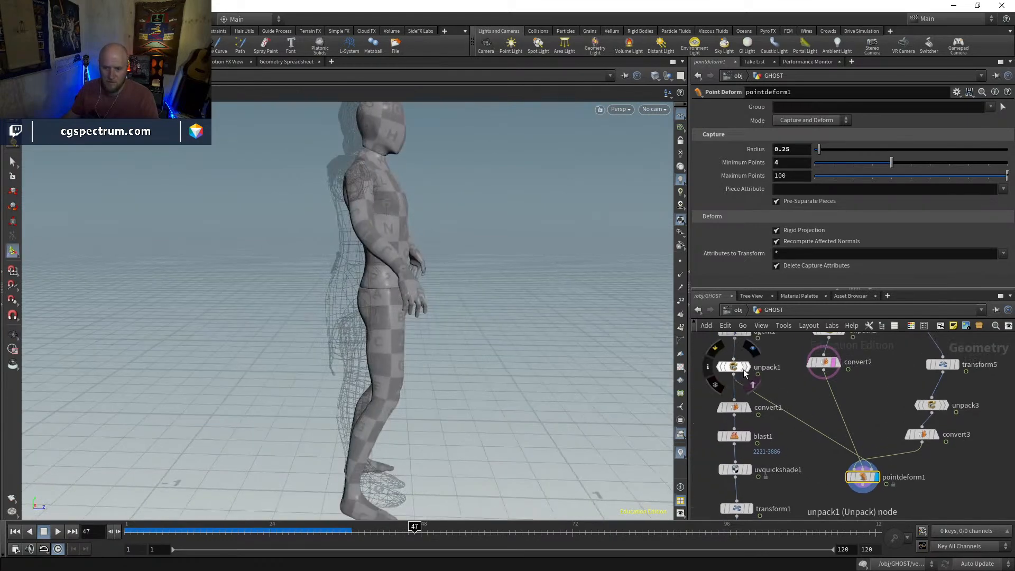
Show unpack1 as a template and compare it with the deformed Mannequin in shaded and wireframe view
{"action": "left_click", "coordinate": [752, 385]}
{"action": "mouse_move", "coordinate": [363, 317]}
{"action": "left_mouse_down", "text": "alt"}
{"action": "mouse_move", "coordinate": [249, 320]}
{"action": "mouse_move", "coordinate": [578, 313]}
{"action": "mouse_move", "coordinate": [547, 301]}
{"action": "mouse_move", "coordinate": [253, 308]}
{"action": "mouse_move", "coordinate": [267, 326]}
{"action": "left_mouse_up", "text": "alt"}
{"action": "key", "text": "w"}
{"action": "key", "text": "w"}
{"action": "key", "text": "w"}
{"action": "key", "text": "w"}
{"action": "key", "text": "w"}
{"action": "key", "text": "w"}
Display blast2, blast6 and blast5 in turn to examine the separated dress and body pieces
{"action": "middle_click_drag", "start_coordinate": [795, 478], "coordinate": [763, 345]}
{"action": "middle_click_drag", "start_coordinate": [887, 452], "coordinate": [852, 430]}
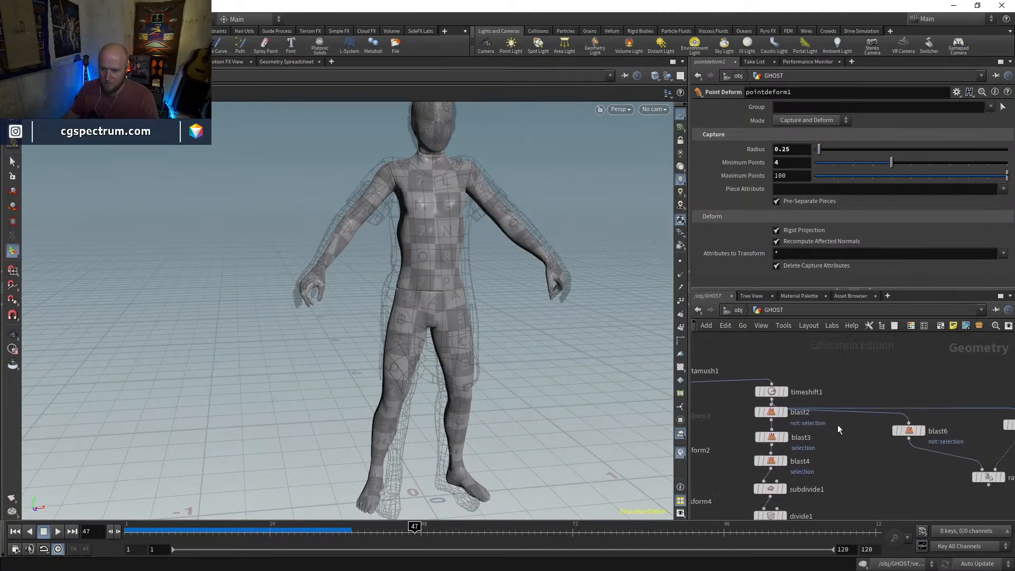
{"action": "left_click", "coordinate": [786, 413]}
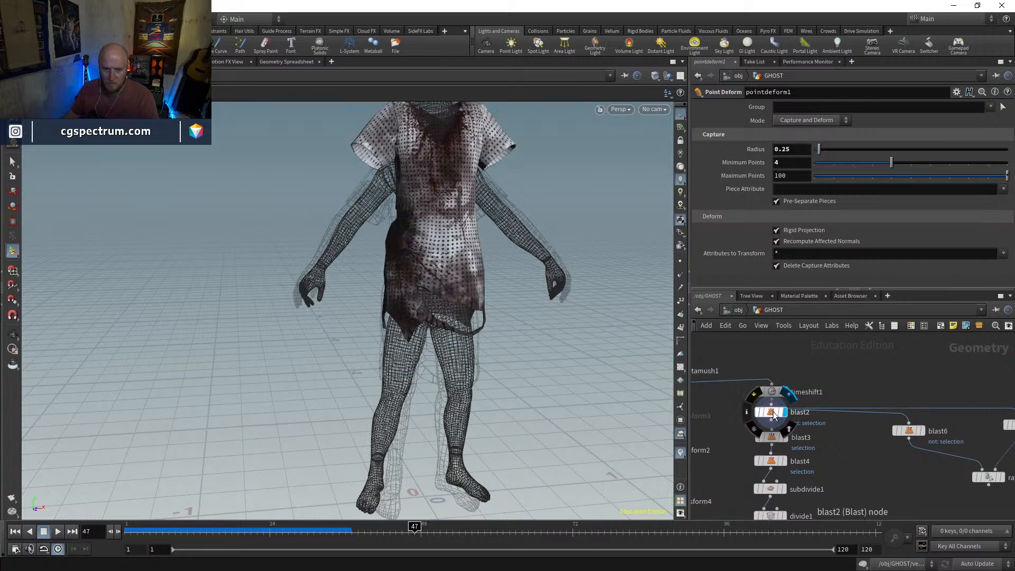
{"action": "left_click", "coordinate": [924, 431]}
{"action": "middle_click_drag", "start_coordinate": [1003, 437], "coordinate": [941, 449]}
{"action": "left_click", "coordinate": [940, 446]}
{"action": "middle_click_drag", "start_coordinate": [856, 394], "coordinate": [905, 483]}
{"action": "scroll", "coordinate": [874, 446], "scroll_direction": "down", "scroll_amount": 2}
{"action": "middle_click_drag", "start_coordinate": [931, 445], "coordinate": [866, 351]}
{"action": "middle_click_drag", "start_coordinate": [722, 497], "coordinate": [782, 443]}
{"action": "scroll", "coordinate": [771, 449], "scroll_direction": "up", "scroll_amount": 3}
{"action": "left_click_drag", "start_coordinate": [772, 449], "coordinate": [786, 451]}
{"action": "middle_click_drag", "start_coordinate": [893, 372], "coordinate": [830, 504]}
{"action": "scroll", "coordinate": [861, 426], "scroll_direction": "down", "scroll_amount": 3}
{"action": "scroll", "coordinate": [881, 365], "scroll_direction": "up", "scroll_amount": 2}
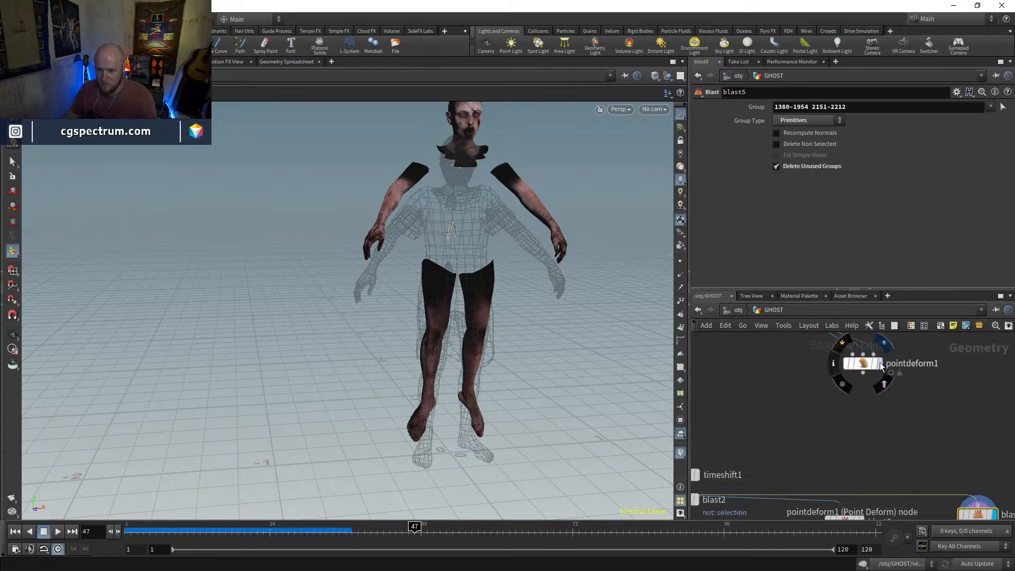
Display pointdeform1 and trace the node chain around transform1, edit1 and deltamush1
{"action": "left_click", "coordinate": [882, 365]}
{"action": "left_click", "coordinate": [876, 365]}
{"action": "scroll", "coordinate": [875, 367], "scroll_direction": "down", "scroll_amount": 3}
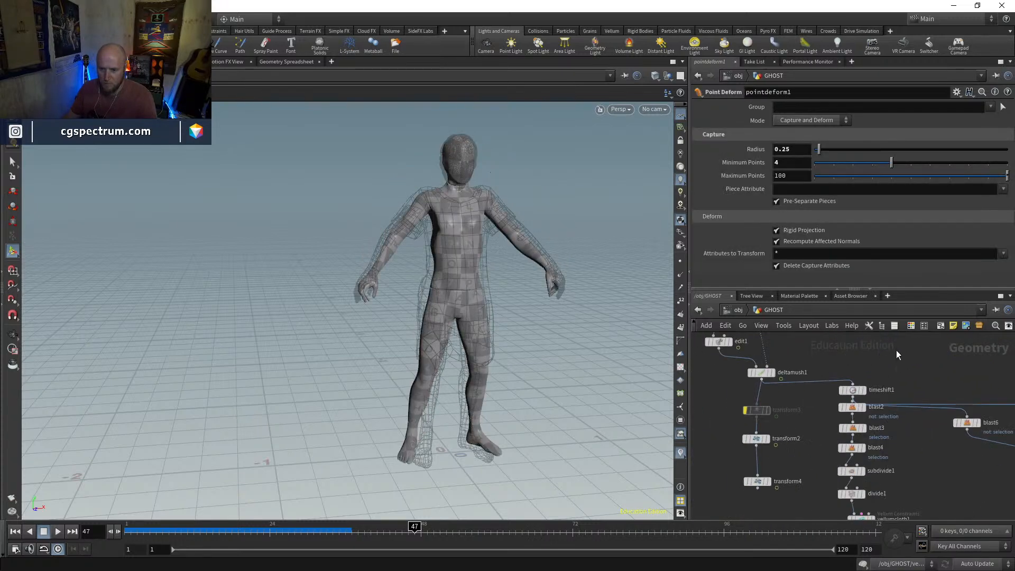
{"action": "middle_click_drag", "start_coordinate": [829, 418], "coordinate": [829, 449]}
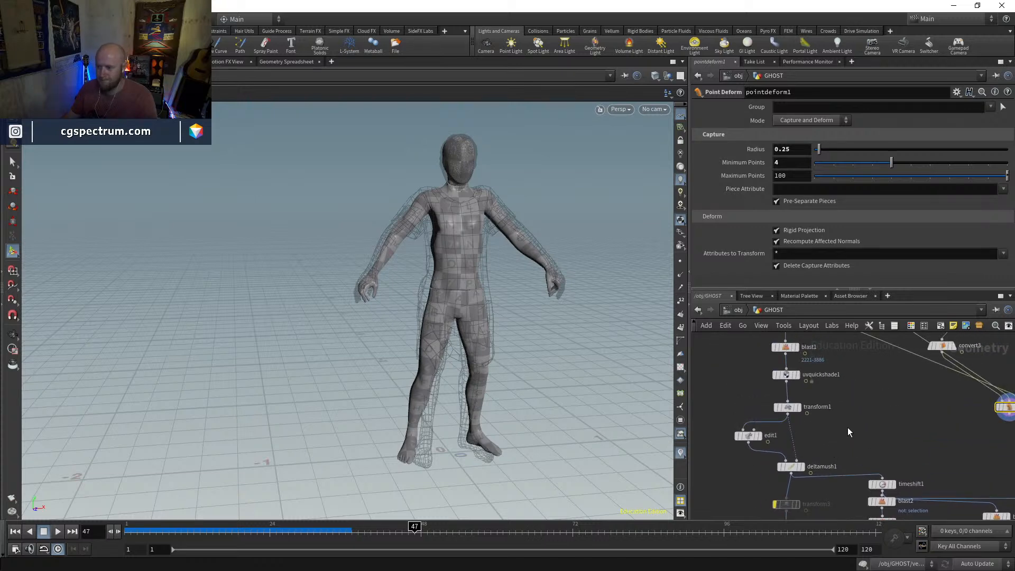
{"action": "middle_click_drag", "start_coordinate": [890, 418], "coordinate": [845, 435]}
{"action": "middle_click_drag", "start_coordinate": [782, 429], "coordinate": [795, 400]}
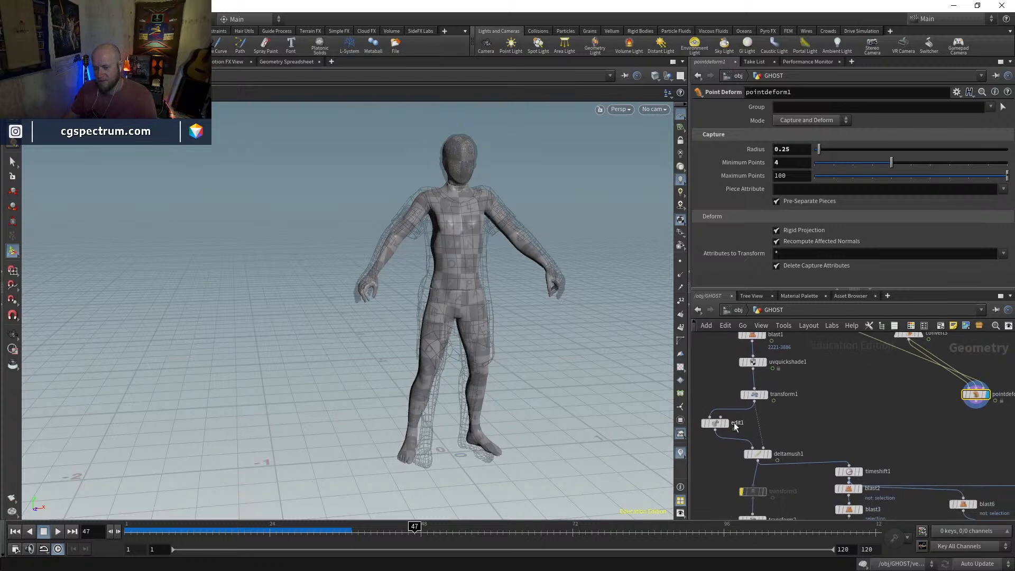
Select edit1 and shift transform1 and deltamush1 slightly upward in the network
{"action": "left_click", "coordinate": [714, 425]}
{"action": "left_click_drag", "start_coordinate": [761, 399], "coordinate": [756, 392]}
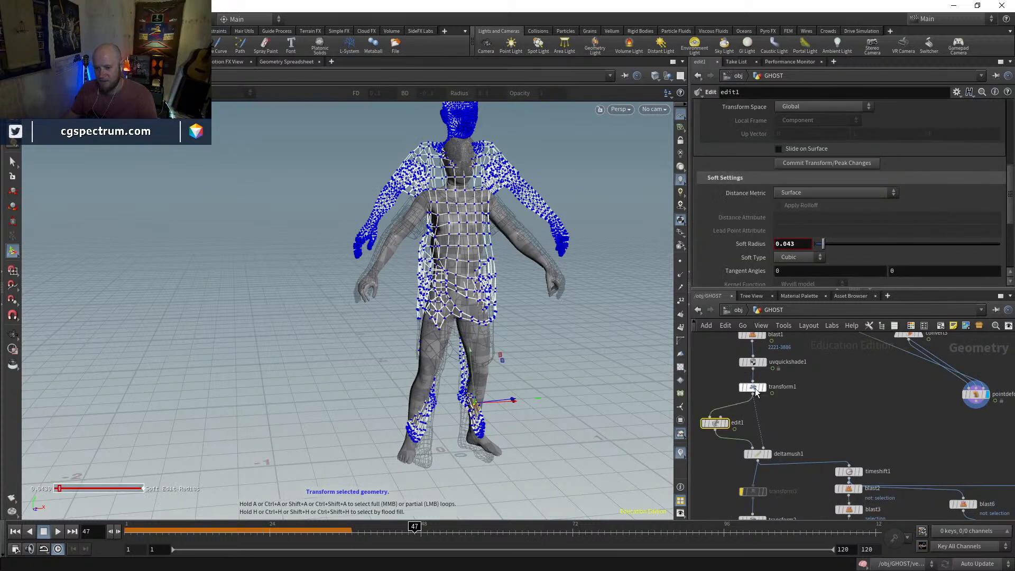
{"action": "left_click_drag", "start_coordinate": [761, 459], "coordinate": [762, 445]}
{"action": "middle_click_drag", "start_coordinate": [820, 417], "coordinate": [800, 454]}
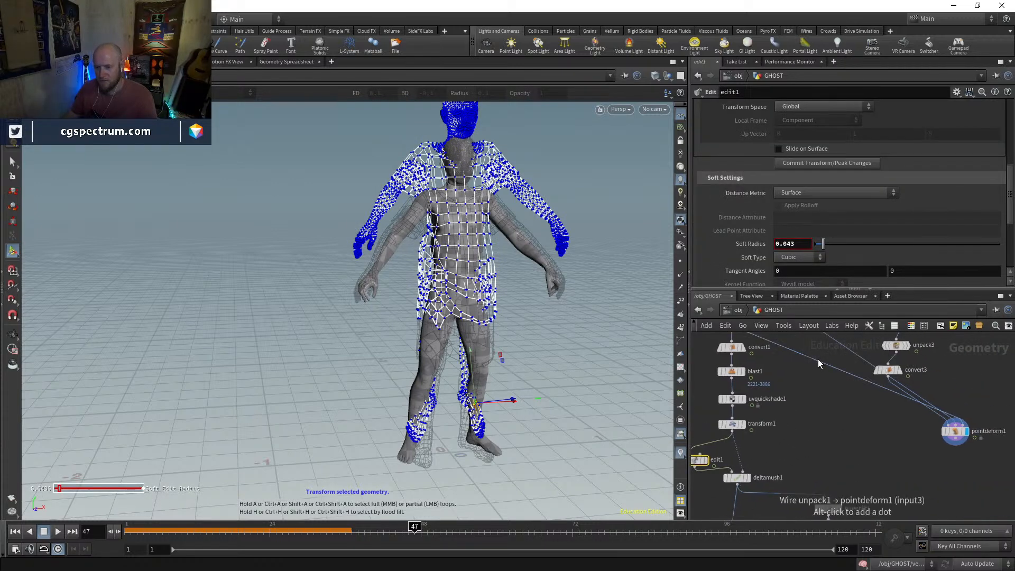
Display blast1 and bypass it
{"action": "middle_click_drag", "start_coordinate": [819, 364], "coordinate": [774, 419]}
{"action": "left_click", "coordinate": [730, 422]}
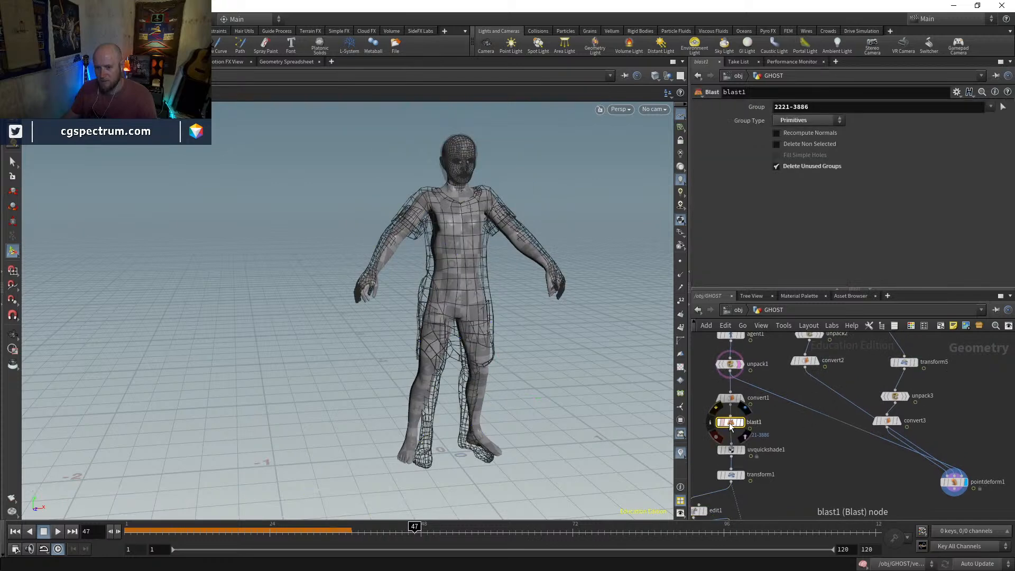
{"action": "left_click", "coordinate": [743, 424]}
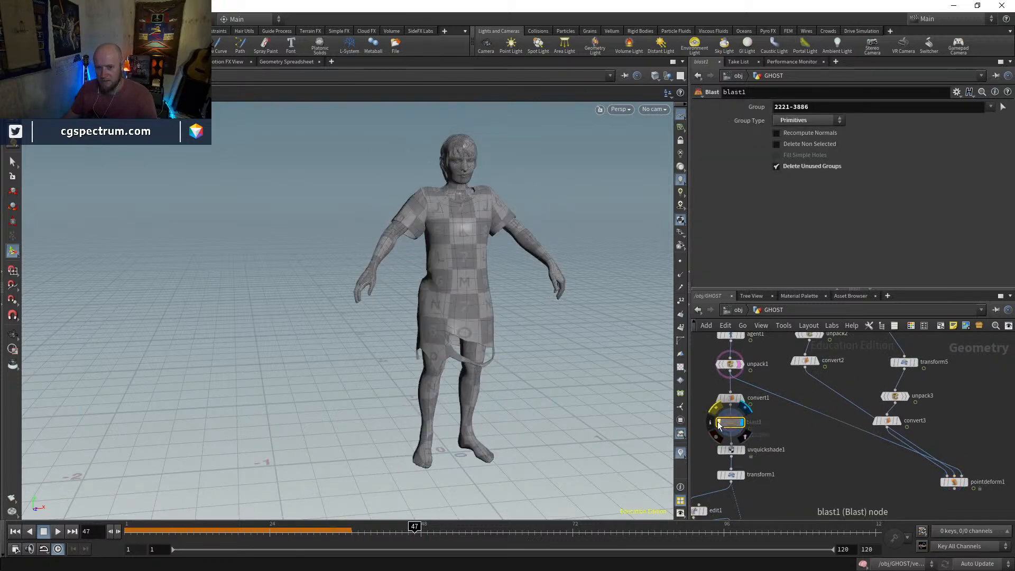
Move timeshift1 higher above blast2, and display and select blast2
{"action": "middle_click_drag", "start_coordinate": [785, 514], "coordinate": [796, 362]}
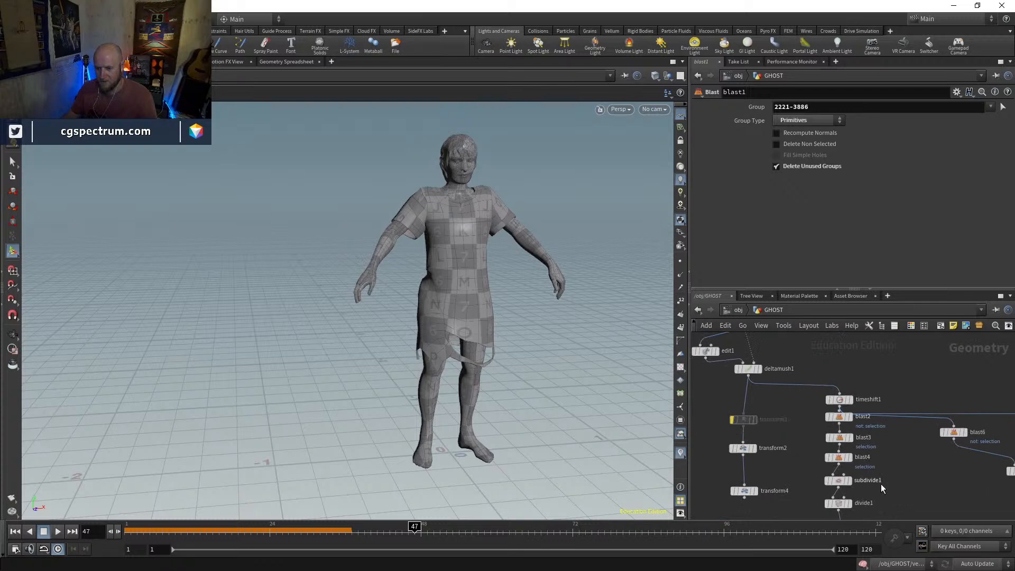
{"action": "scroll", "coordinate": [889, 423], "scroll_direction": "up", "scroll_amount": 3}
{"action": "mouse_move", "coordinate": [830, 418]}
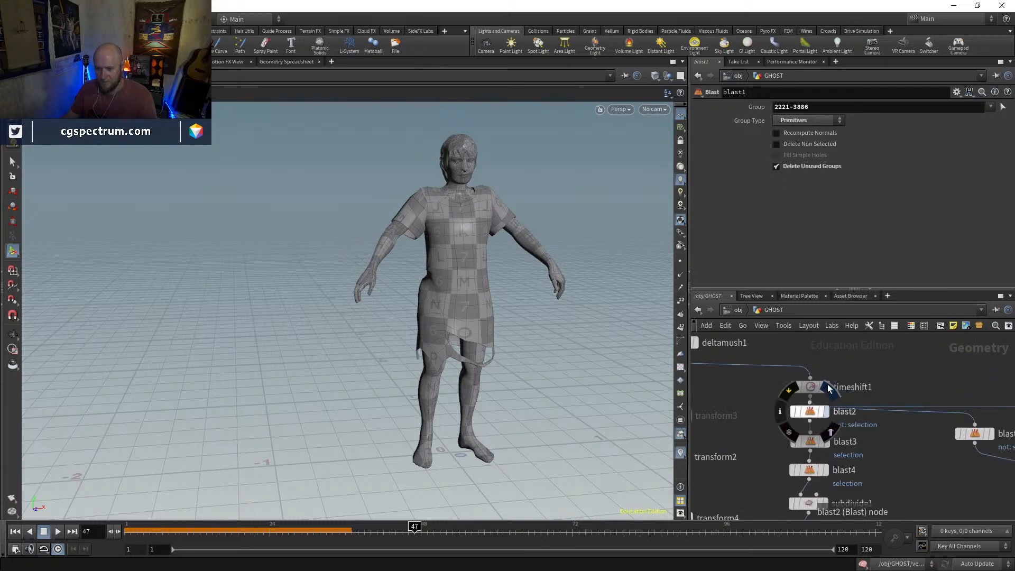
{"action": "left_click", "coordinate": [826, 389]}
{"action": "left_click_drag", "start_coordinate": [825, 388], "coordinate": [823, 368]}
{"action": "left_click", "coordinate": [827, 412]}
{"action": "left_click", "coordinate": [809, 415]}
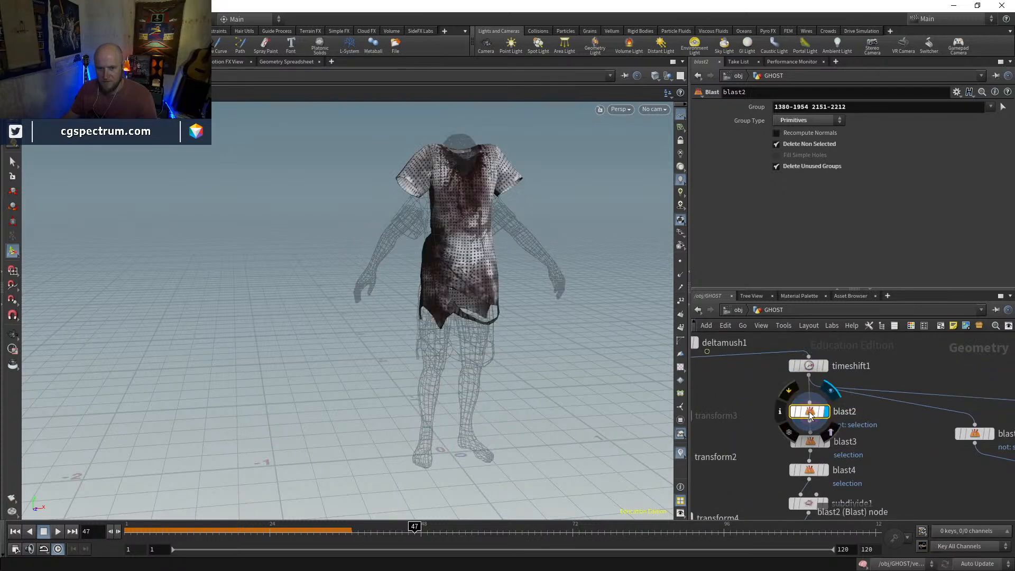
Display blast3 and blast4 in turn and inspect the cut dress from the side and front
{"action": "left_click_drag", "start_coordinate": [512, 303], "coordinate": [606, 267], "text": "alt"}
{"action": "middle_click_drag", "start_coordinate": [835, 445], "coordinate": [812, 322]}
{"action": "left_click", "coordinate": [820, 402]}
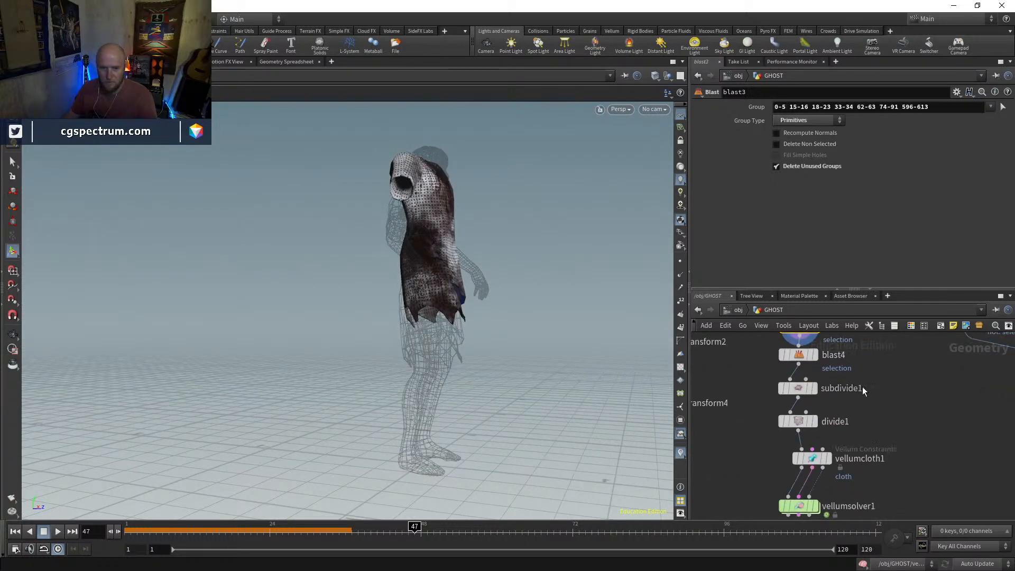
{"action": "left_click", "coordinate": [817, 354]}
{"action": "middle_click_drag", "start_coordinate": [865, 479], "coordinate": [865, 415]}
{"action": "left_click_drag", "start_coordinate": [455, 342], "coordinate": [389, 356], "text": "alt"}
{"action": "middle_click_drag", "start_coordinate": [862, 434], "coordinate": [861, 499]}
{"action": "middle_click_drag", "start_coordinate": [816, 352], "coordinate": [820, 413]}
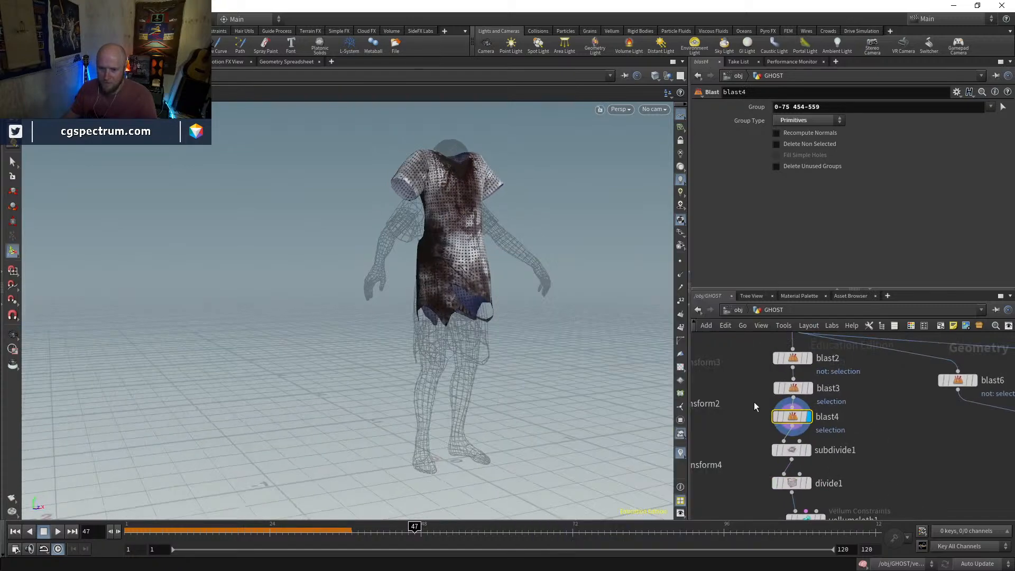
Rewire the third input of pointdeform1 to take the output of deltamush1 instead of unpack1
{"action": "middle_click_drag", "start_coordinate": [730, 346], "coordinate": [792, 455]}
{"action": "middle_click_drag", "start_coordinate": [841, 344], "coordinate": [805, 451]}
{"action": "scroll", "coordinate": [805, 451], "scroll_direction": "down", "scroll_amount": 3}
{"action": "left_click_drag", "start_coordinate": [804, 385], "coordinate": [792, 410]}
{"action": "left_click_drag", "start_coordinate": [756, 489], "coordinate": [751, 492]}
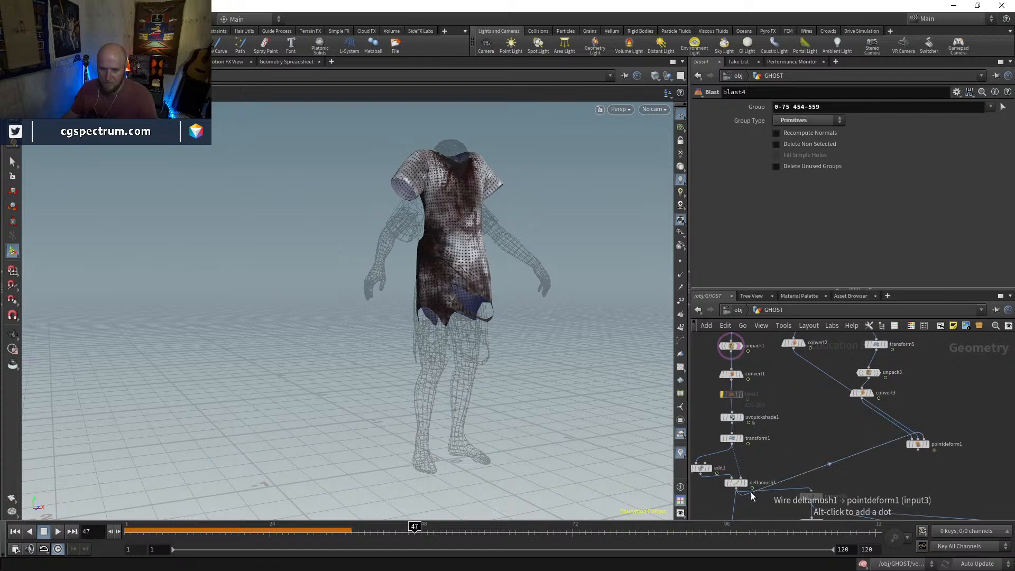
Display and select pointdeform1, and inspect the Mannequin driven by deltamush1 from several angles
{"action": "left_click", "coordinate": [929, 450]}
{"action": "left_click", "coordinate": [919, 445]}
{"action": "left_click_drag", "start_coordinate": [520, 301], "coordinate": [422, 316]}
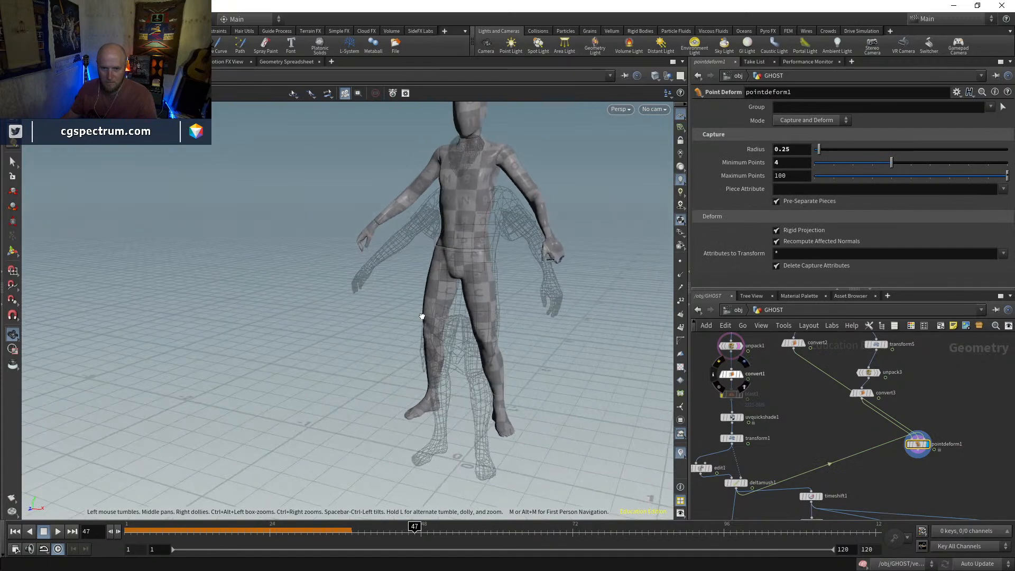
{"action": "left_click_drag", "start_coordinate": [554, 229], "coordinate": [575, 301]}
{"action": "middle_click_drag", "start_coordinate": [540, 319], "coordinate": [440, 281]}
{"action": "right_click_drag", "start_coordinate": [440, 281], "coordinate": [541, 334]}
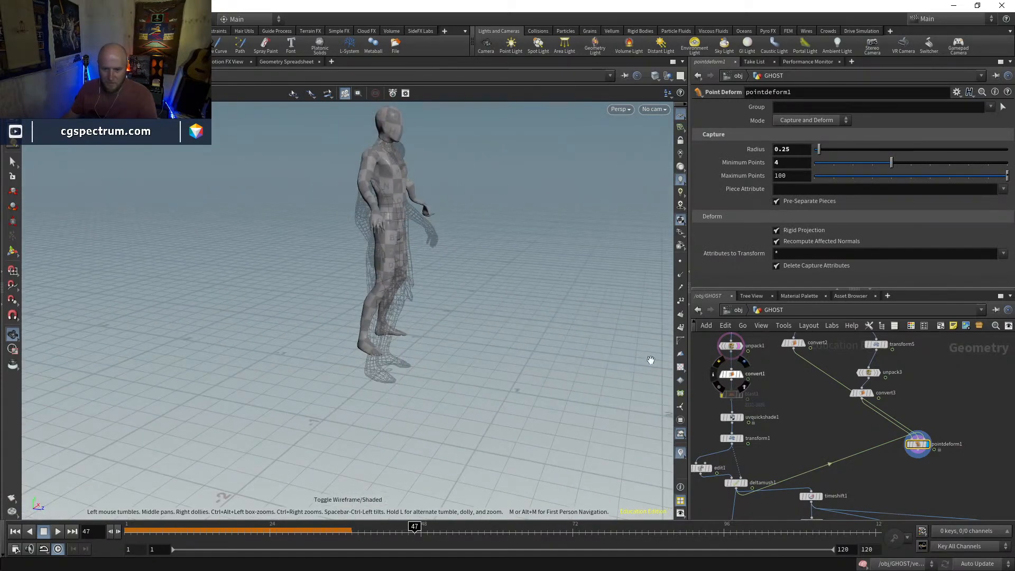
Display deltamush1 and edit1 in turn to check the edited character's arms and hands for distortion
{"action": "middle_click_drag", "start_coordinate": [829, 441], "coordinate": [850, 392]}
{"action": "scroll", "coordinate": [749, 445], "scroll_direction": "up", "scroll_amount": 3}
{"action": "left_click", "coordinate": [780, 426]}
{"action": "left_click", "coordinate": [763, 426]}
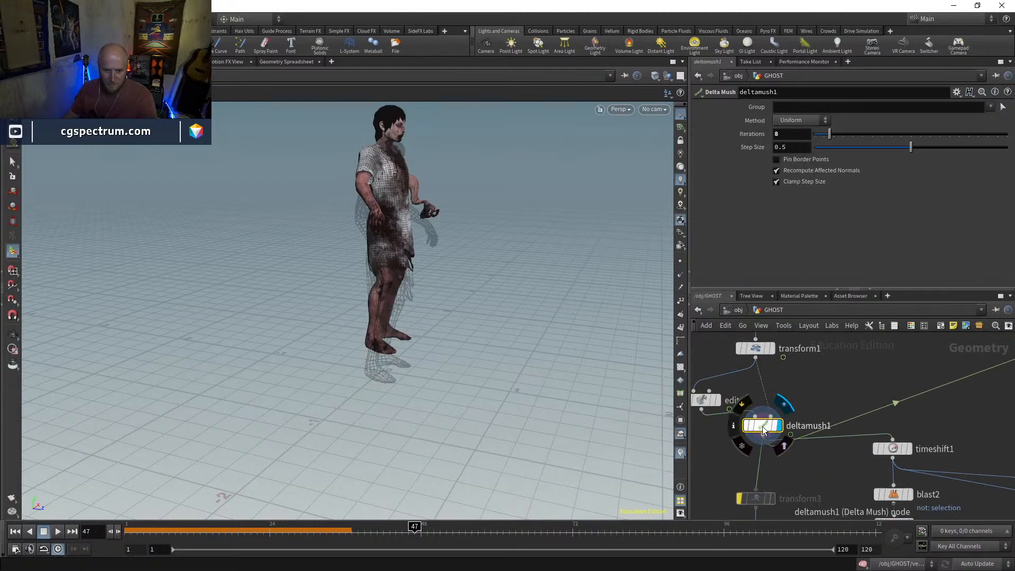
{"action": "middle_click_drag", "start_coordinate": [708, 433], "coordinate": [721, 448]}
{"action": "left_click", "coordinate": [731, 415]}
{"action": "left_click", "coordinate": [714, 417]}
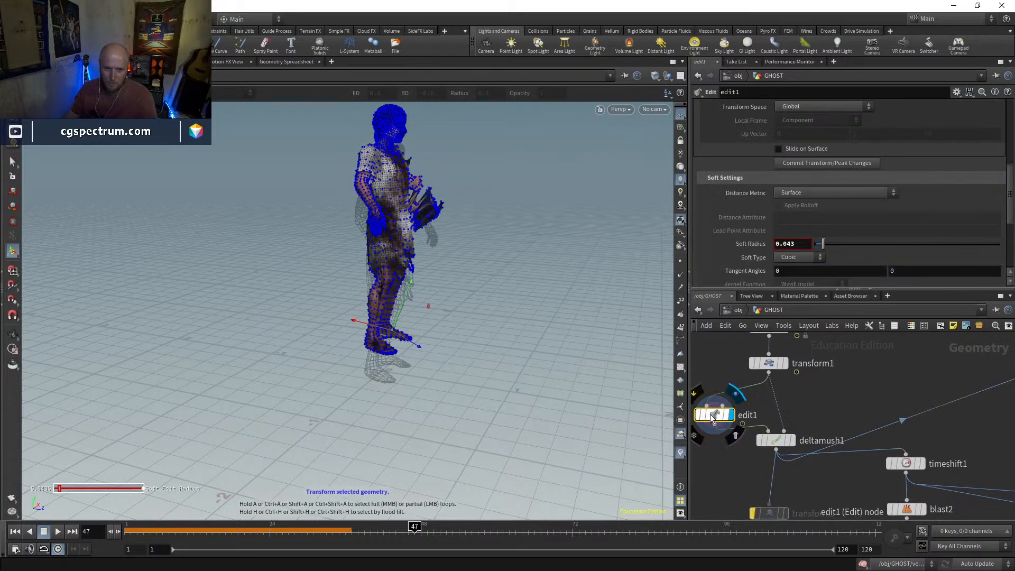
{"action": "key", "text": "Escape"}
{"action": "left_click_drag", "start_coordinate": [560, 368], "coordinate": [394, 282]}
{"action": "right_click_drag", "start_coordinate": [460, 227], "coordinate": [482, 133], "text": "alt"}
{"action": "middle_click_drag", "start_coordinate": [836, 348], "coordinate": [846, 423]}
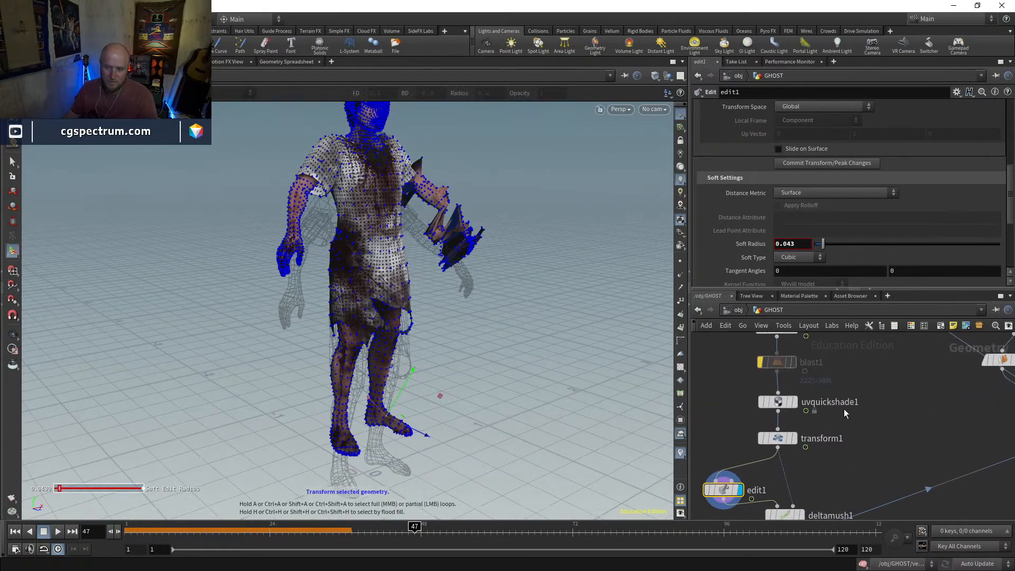
Turn off the bypass on blast1 and select the node
{"action": "left_click", "coordinate": [760, 362]}
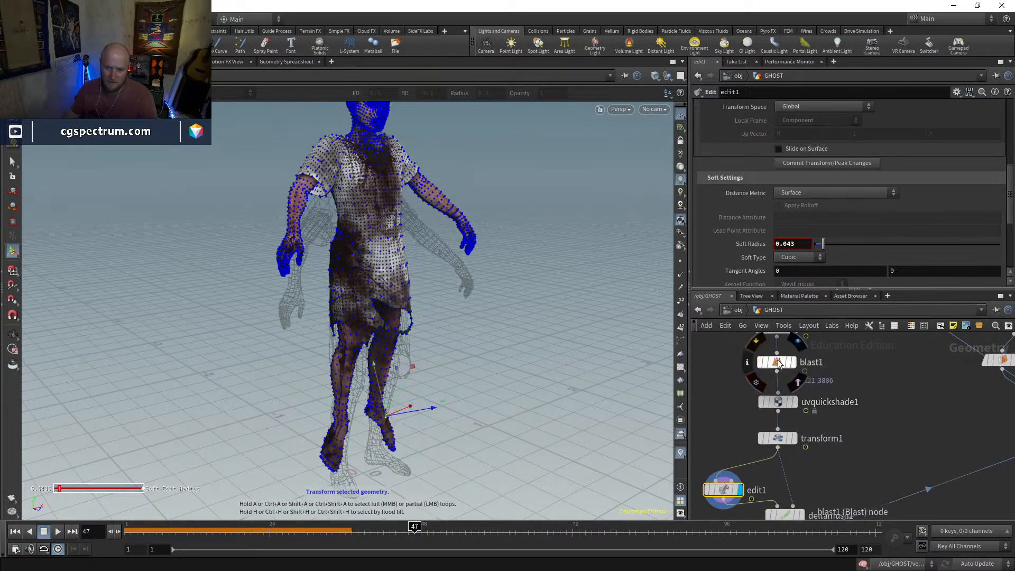
{"action": "left_click", "coordinate": [778, 364]}
{"action": "left_click_drag", "start_coordinate": [461, 366], "coordinate": [509, 338]}
Display pointdeform1 and examine how the Mannequin deforms with blast1 active
{"action": "scroll", "coordinate": [845, 440], "scroll_direction": "down", "scroll_amount": 3}
{"action": "middle_click_drag", "start_coordinate": [867, 376], "coordinate": [801, 423]}
{"action": "left_click", "coordinate": [936, 432]}
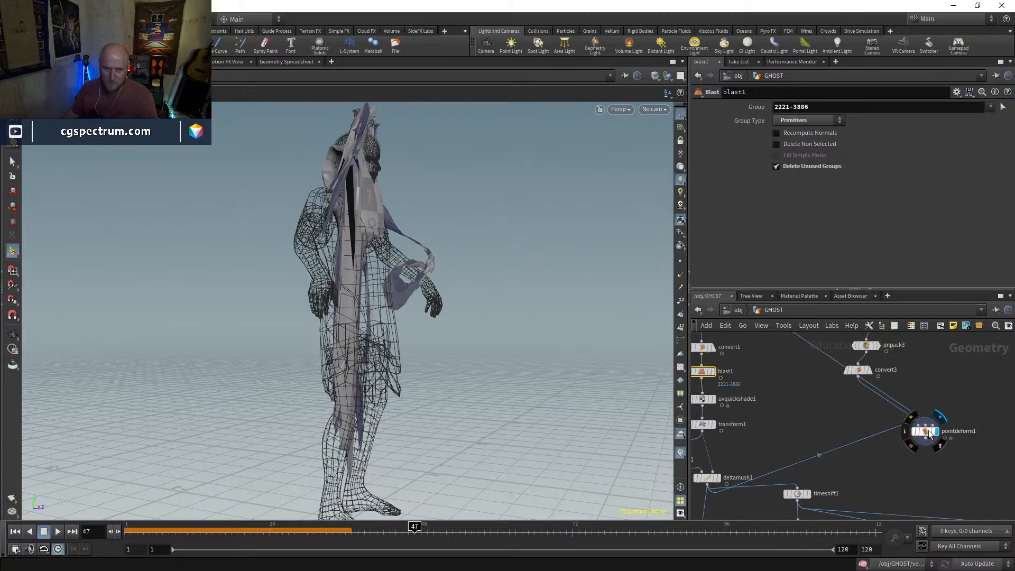
{"action": "left_click", "coordinate": [925, 432]}
{"action": "key", "text": "w"}
{"action": "mouse_move", "coordinate": [589, 351]}
{"action": "left_mouse_down"}
{"action": "mouse_move", "coordinate": [457, 353]}
{"action": "mouse_move", "coordinate": [444, 341]}
{"action": "left_mouse_up"}
{"action": "key", "text": "w"}
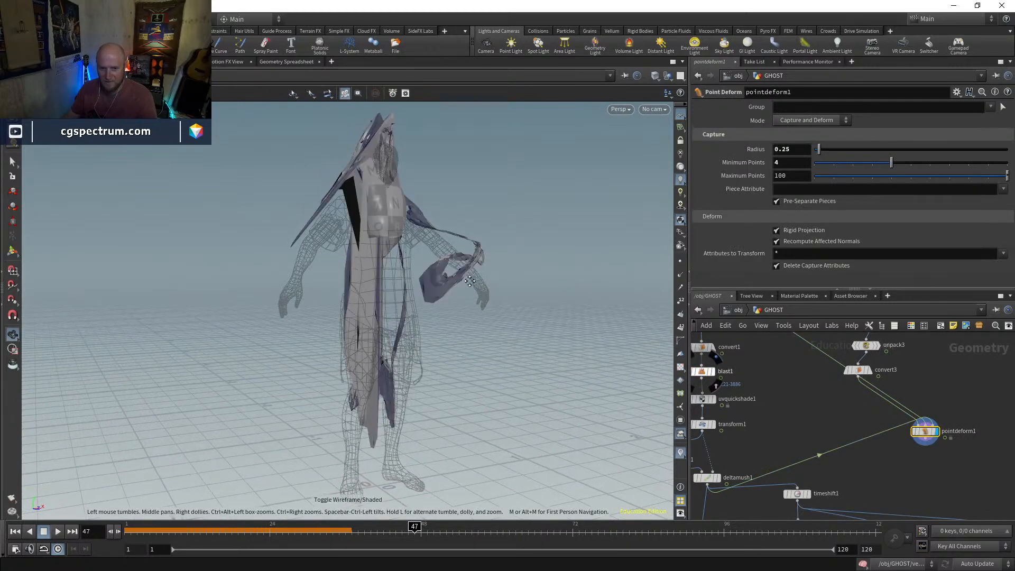
{"action": "middle_click_drag", "start_coordinate": [468, 278], "coordinate": [487, 343]}
{"action": "left_click_drag", "start_coordinate": [347, 288], "coordinate": [355, 323]}
{"action": "middle_click_drag", "start_coordinate": [734, 408], "coordinate": [745, 447]}
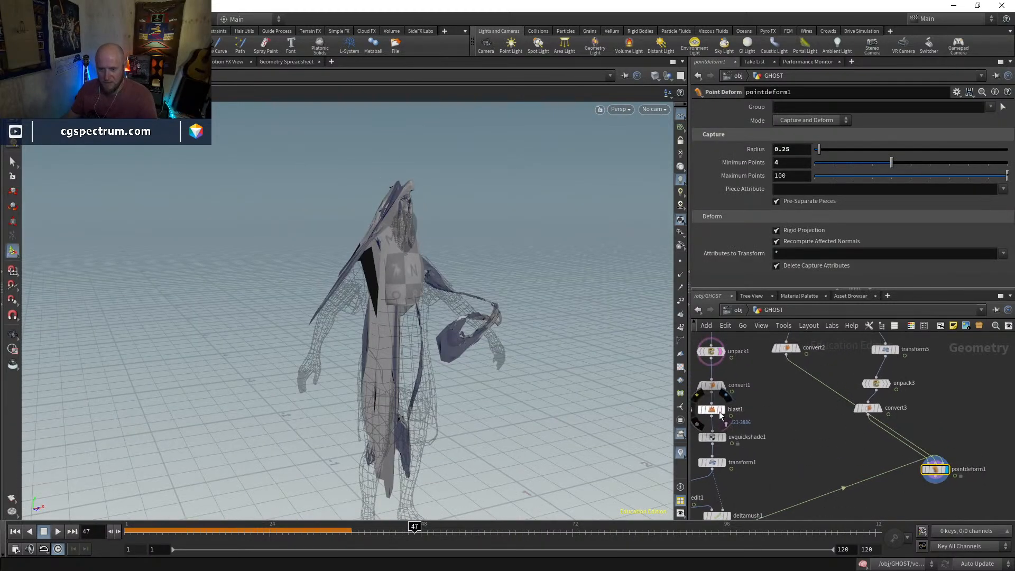
Duplicate blast1 with its group 2221-3886 and insert the copy between convert2 and the rest lattice input of pointdeform1
{"action": "left_click_drag", "start_coordinate": [787, 352], "coordinate": [783, 376]}
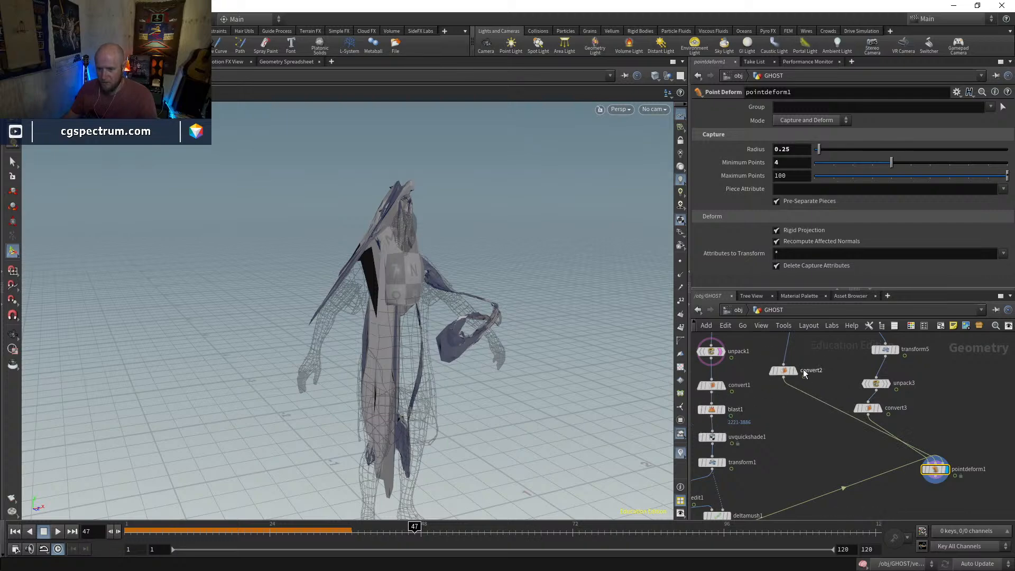
{"action": "left_click", "coordinate": [712, 410]}
{"action": "key", "text": "ctrl+c"}
{"action": "key", "text": "ctrl+v"}
{"action": "left_click", "coordinate": [795, 392]}
{"action": "left_click", "coordinate": [791, 427]}
{"action": "left_click_drag", "start_coordinate": [525, 335], "coordinate": [516, 302]}
Wire pointdeform1 into the third, collision geometry input of vellumcloth1
{"action": "middle_click_drag", "start_coordinate": [870, 460], "coordinate": [829, 379]}
{"action": "left_click_drag", "start_coordinate": [893, 389], "coordinate": [773, 403]}
{"action": "middle_click_drag", "start_coordinate": [820, 456], "coordinate": [788, 401]}
{"action": "left_click_drag", "start_coordinate": [741, 350], "coordinate": [790, 357]}
{"action": "middle_click_drag", "start_coordinate": [791, 476], "coordinate": [808, 378]}
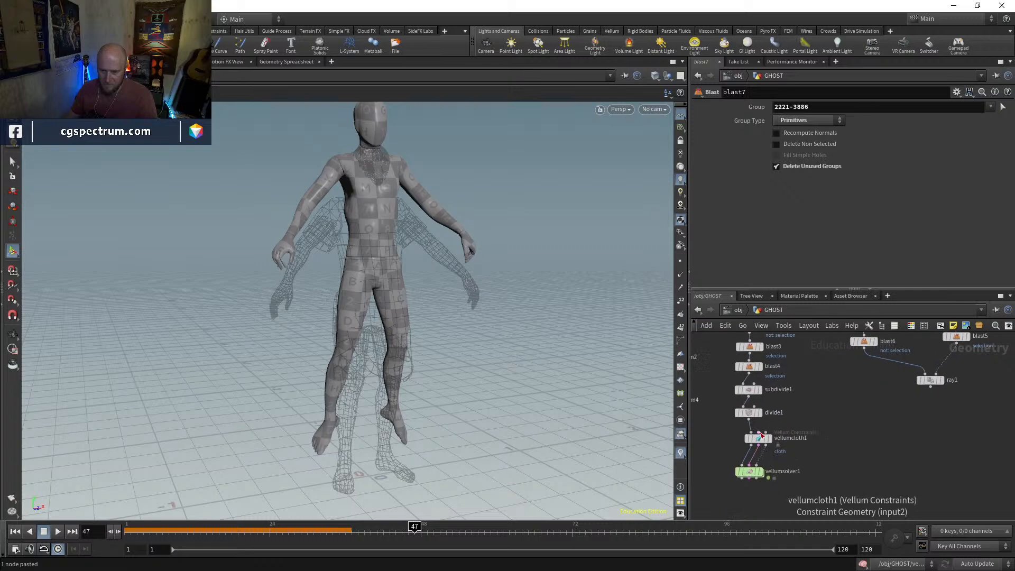
{"action": "middle_click_drag", "start_coordinate": [810, 413], "coordinate": [809, 384]}
Display and select vellumcloth1 to view the dress's cloth constraints and settings
{"action": "left_click", "coordinate": [776, 432]}
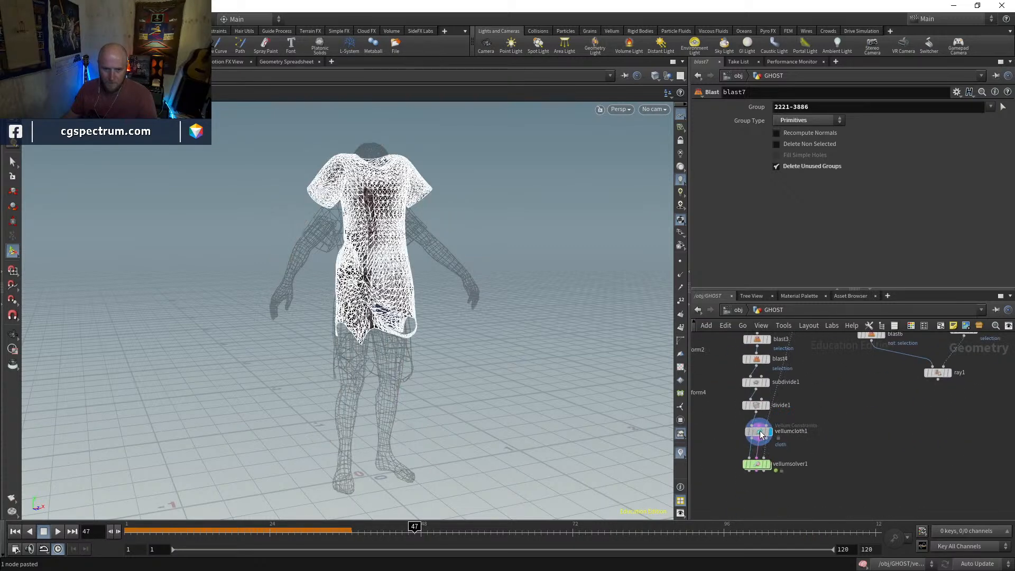
{"action": "left_click", "coordinate": [757, 432]}
{"action": "scroll", "coordinate": [754, 436], "scroll_direction": "up", "scroll_amount": 1}
{"action": "scroll", "coordinate": [754, 436], "scroll_direction": "up", "scroll_amount": 1}
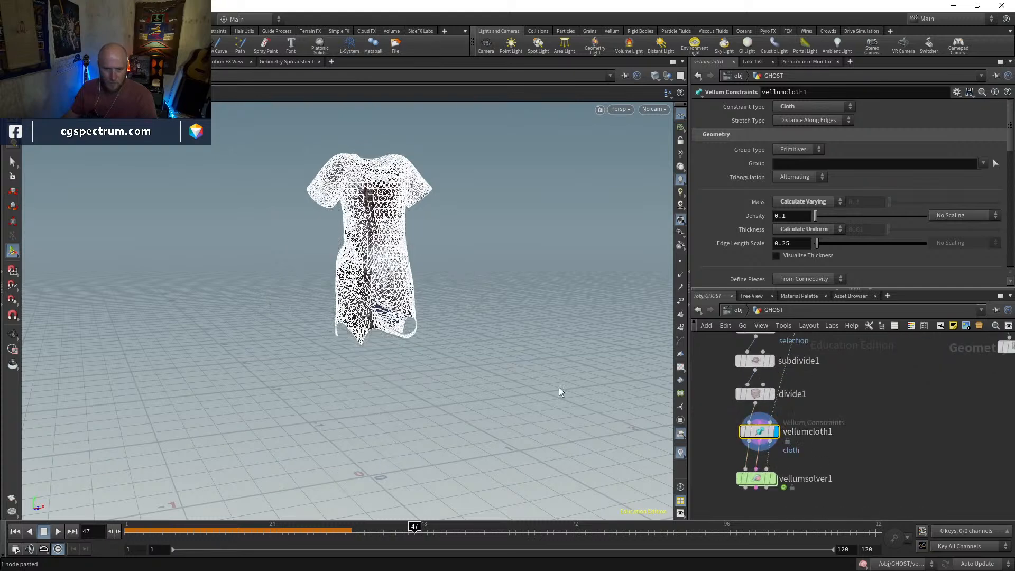
Display vellumsolver1, return to frame 1, and play the dress simulation against the Mannequin
{"action": "mouse_move", "coordinate": [772, 480]}
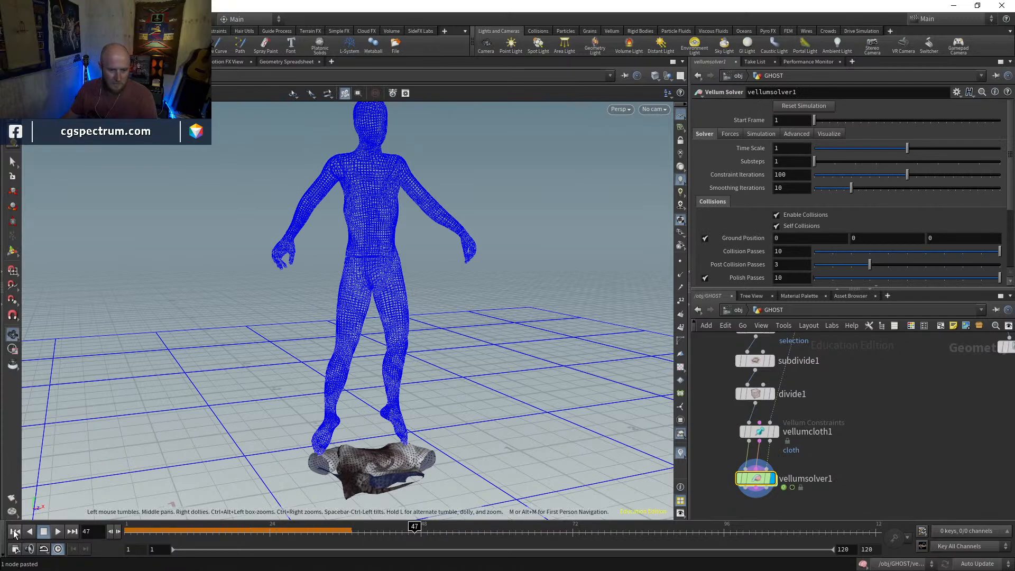
{"action": "left_click", "coordinate": [14, 531]}
{"action": "left_click_drag", "start_coordinate": [335, 363], "coordinate": [268, 417]}
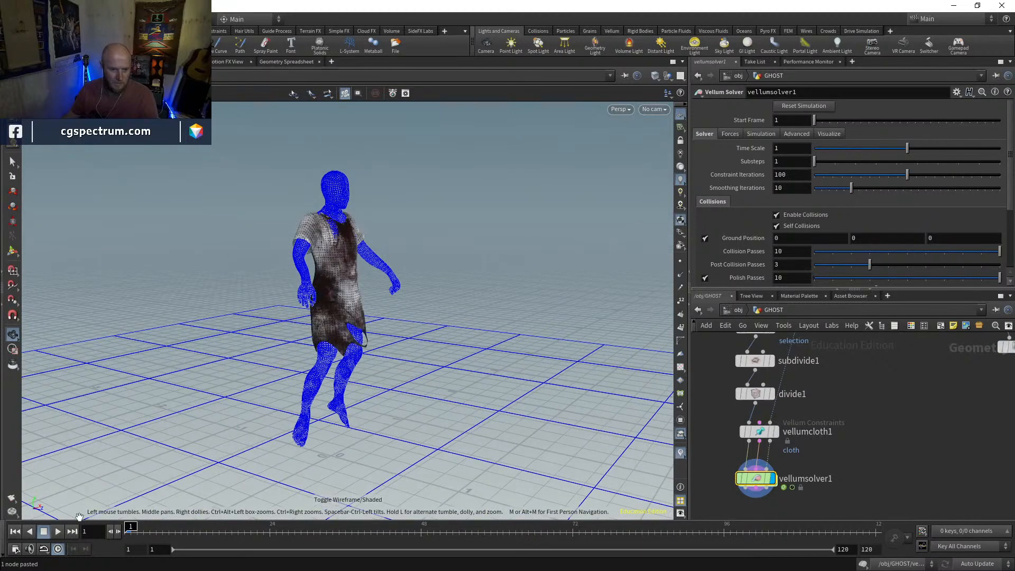
{"action": "left_click", "coordinate": [57, 531]}
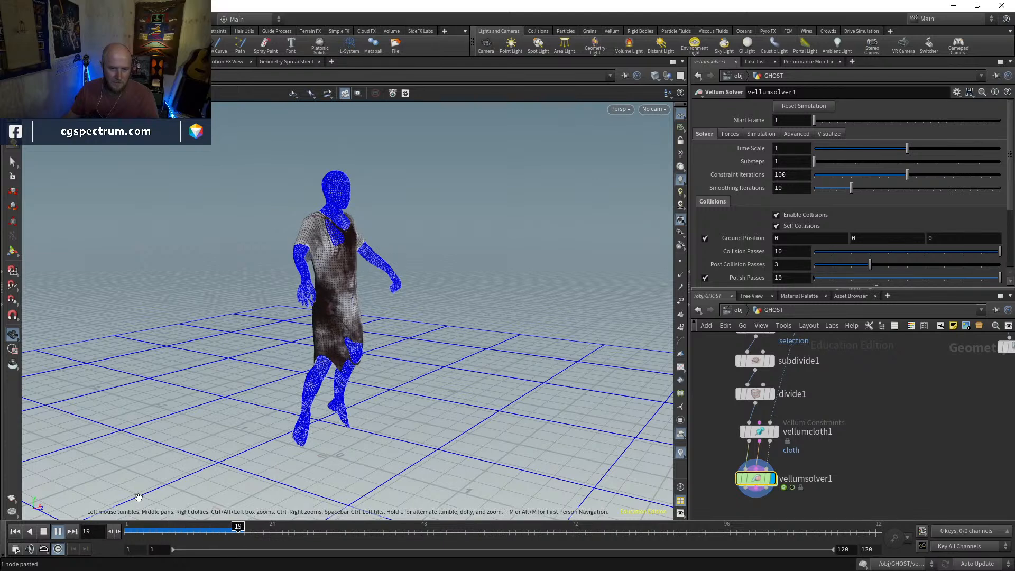
Return to frame 1 and rewire the deltamush1 connection feeding pointdeform1 so it comes from transform4
{"action": "left_click_drag", "start_coordinate": [210, 531], "coordinate": [129, 530]}
{"action": "middle_click_drag", "start_coordinate": [900, 408], "coordinate": [967, 453]}
{"action": "scroll", "coordinate": [931, 487], "scroll_direction": "down", "scroll_amount": 3}
{"action": "middle_click_drag", "start_coordinate": [858, 409], "coordinate": [784, 358]}
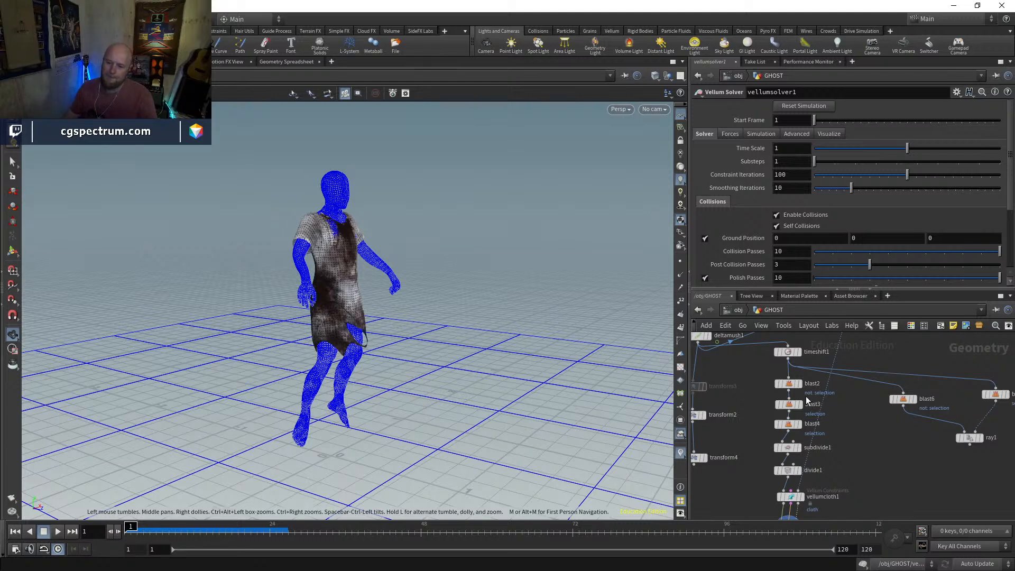
{"action": "middle_click_drag", "start_coordinate": [832, 447], "coordinate": [821, 555]}
{"action": "middle_click_drag", "start_coordinate": [865, 464], "coordinate": [942, 408]}
{"action": "middle_click_drag", "start_coordinate": [802, 469], "coordinate": [807, 436]}
{"action": "middle_click_drag", "start_coordinate": [826, 343], "coordinate": [800, 365]}
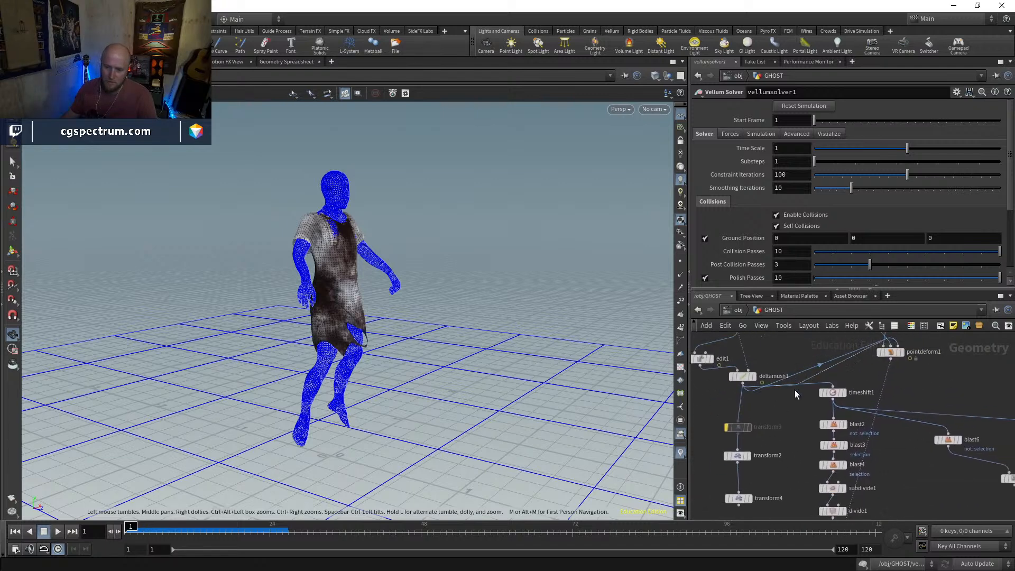
{"action": "left_click_drag", "start_coordinate": [761, 512], "coordinate": [742, 455]}
{"action": "middle_click_drag", "start_coordinate": [763, 464], "coordinate": [714, 513]}
Display and select pointdeform1 to check the Mannequin following the transformed animation
{"action": "middle_click_drag", "start_coordinate": [901, 370], "coordinate": [869, 423]}
{"action": "scroll", "coordinate": [831, 391], "scroll_direction": "up", "scroll_amount": 2}
{"action": "left_click", "coordinate": [816, 397]}
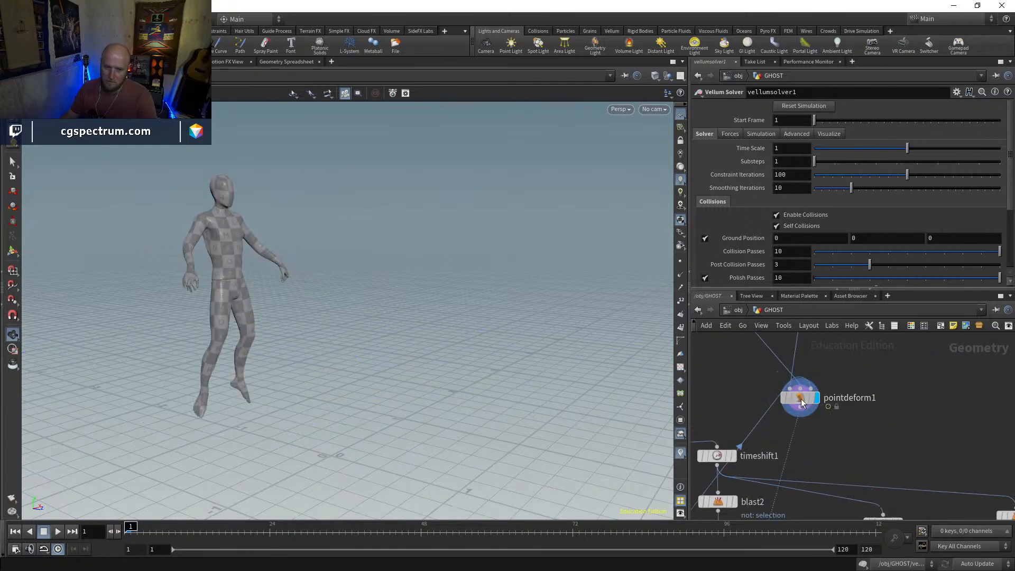
{"action": "left_click", "coordinate": [802, 398]}
Rewire the input of timeshift1 from deltamush1 to transform4, and display and select timeshift1
{"action": "scroll", "coordinate": [845, 463], "scroll_direction": "down", "scroll_amount": 1}
{"action": "middle_click_drag", "start_coordinate": [845, 464], "coordinate": [954, 384]}
{"action": "middle_click_drag", "start_coordinate": [920, 454], "coordinate": [922, 395]}
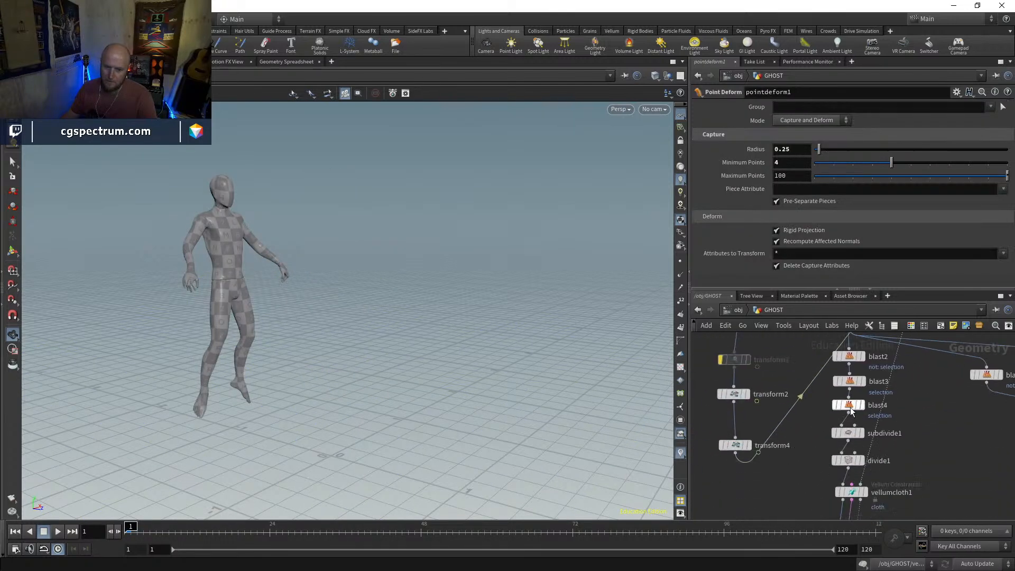
{"action": "middle_click_drag", "start_coordinate": [770, 405], "coordinate": [764, 441]}
{"action": "left_click_drag", "start_coordinate": [762, 348], "coordinate": [738, 488]}
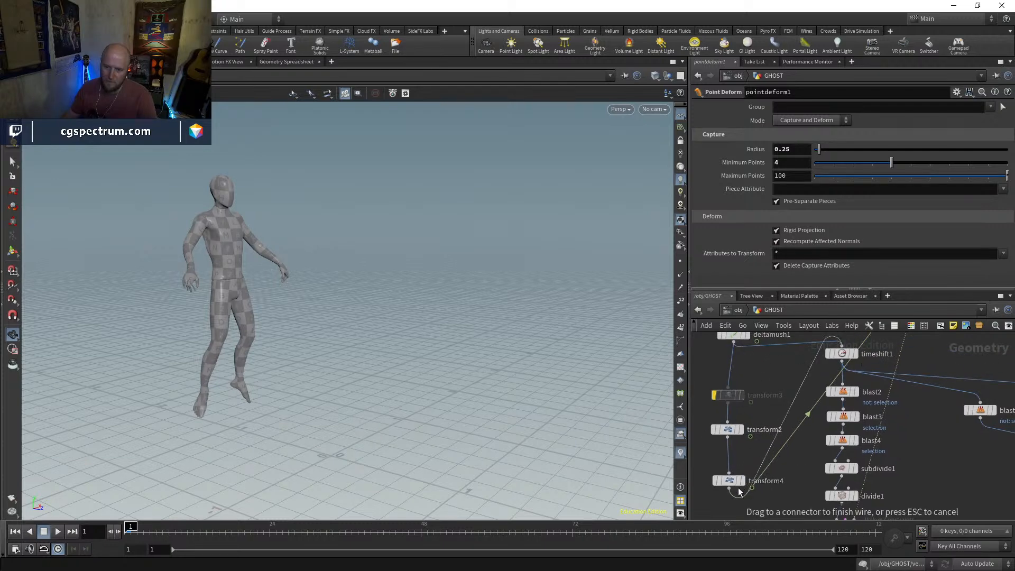
{"action": "left_click", "coordinate": [858, 359]}
Display vellumsolver1, play the dress simulation with the hovering motion, and scrub back to the start
{"action": "middle_click_drag", "start_coordinate": [877, 499], "coordinate": [848, 403]}
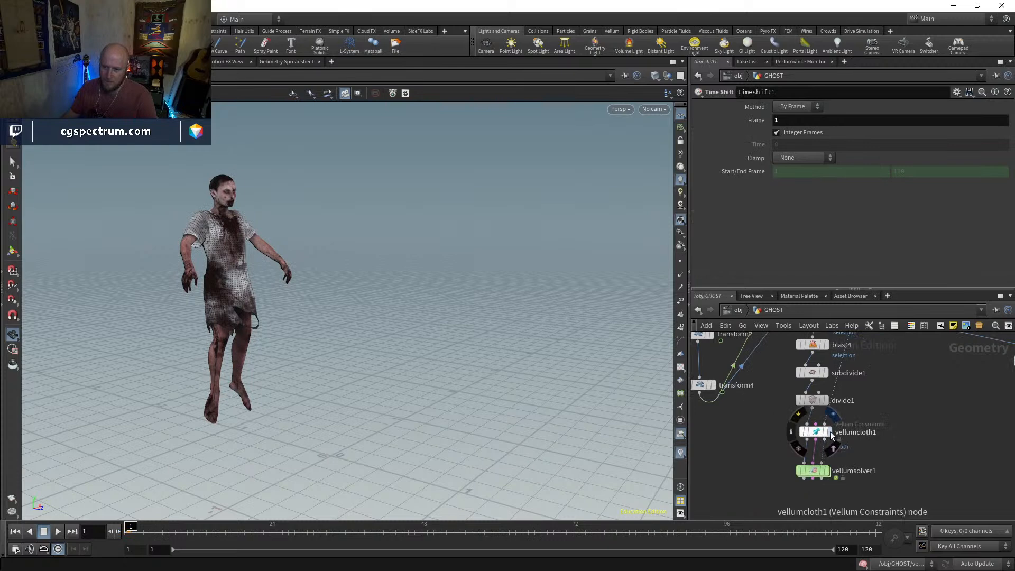
{"action": "left_click", "coordinate": [831, 434]}
{"action": "left_click", "coordinate": [815, 472]}
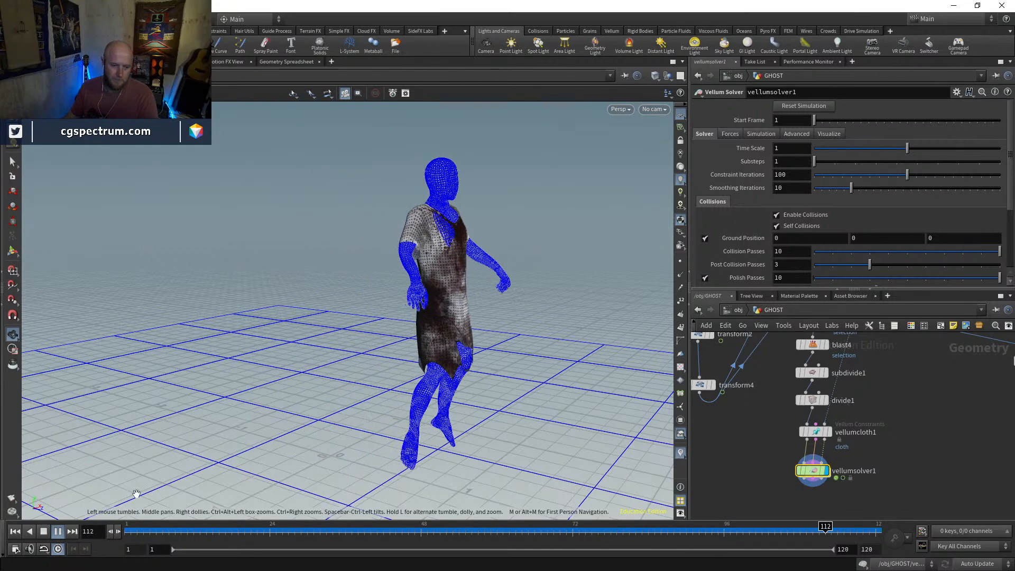
{"action": "left_click_drag", "start_coordinate": [161, 535], "coordinate": [131, 532]}
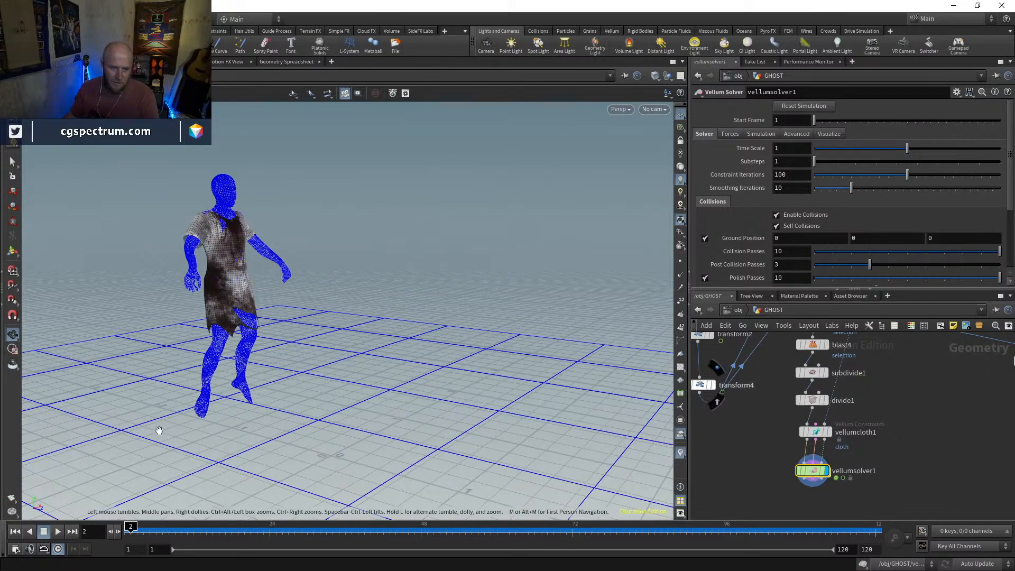
Step back to frame 1 and display and select pointdeform1, viewing the Mannequin's upper body in close-up
{"action": "left_click_drag", "start_coordinate": [182, 271], "coordinate": [218, 229]}
{"action": "right_click_drag", "start_coordinate": [217, 229], "coordinate": [294, 85]}
{"action": "key", "text": "shift+w"}
{"action": "key", "text": "shift+w"}
{"action": "left_click_drag", "start_coordinate": [260, 234], "coordinate": [312, 229]}
{"action": "left_click", "coordinate": [110, 531]}
{"action": "scroll", "coordinate": [846, 399], "scroll_direction": "down", "scroll_amount": 4}
{"action": "middle_click_drag", "start_coordinate": [873, 334], "coordinate": [847, 394]}
{"action": "scroll", "coordinate": [852, 378], "scroll_direction": "up", "scroll_amount": 4}
{"action": "left_click", "coordinate": [835, 365]}
{"action": "left_click", "coordinate": [824, 368]}
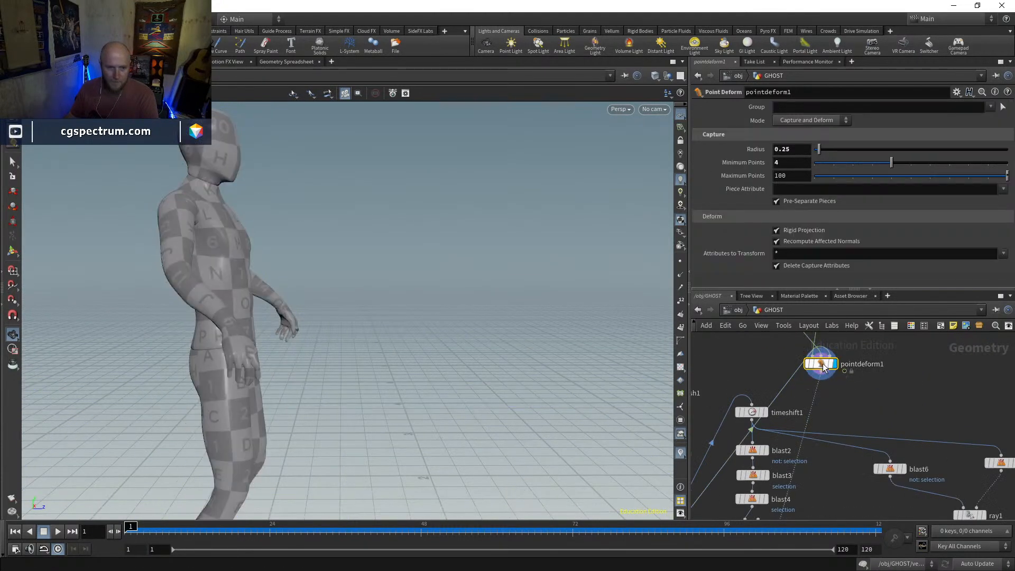
Select a small patch of points on the front of the Mannequin's chest
{"action": "left_click", "coordinate": [12, 165]}
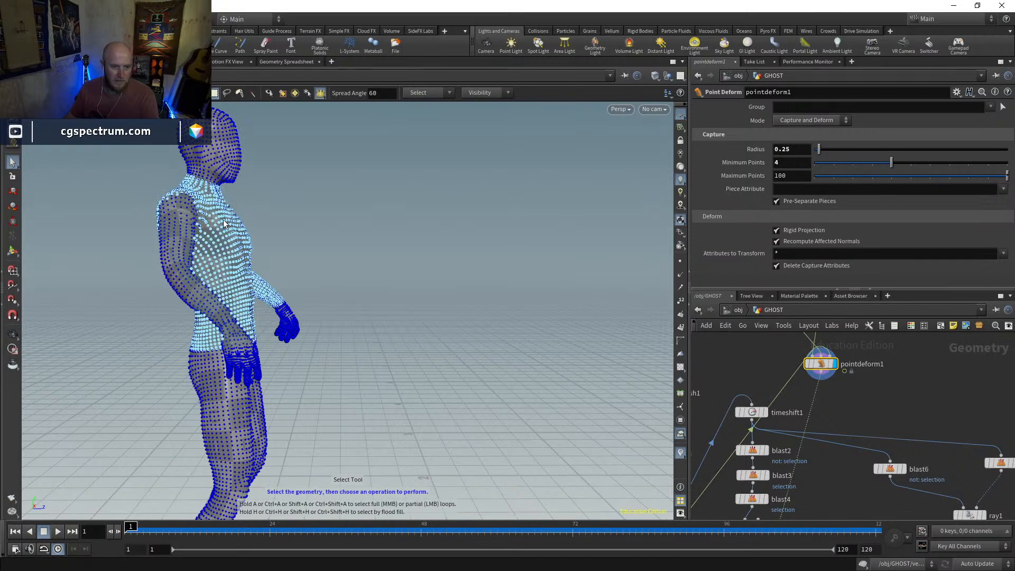
{"action": "middle_click", "coordinate": [819, 368]}
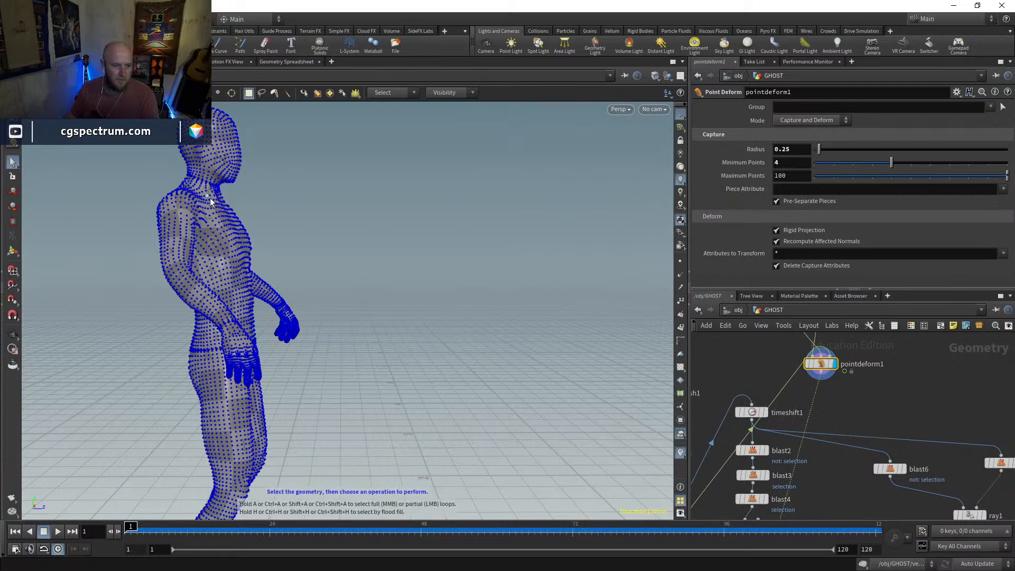
{"action": "mouse_move", "coordinate": [226, 228]}
{"action": "left_mouse_down", "text": "alt"}
{"action": "mouse_move", "coordinate": [207, 223]}
{"action": "mouse_move", "coordinate": [246, 230]}
{"action": "mouse_move", "coordinate": [244, 220]}
{"action": "mouse_move", "coordinate": [224, 234]}
{"action": "left_mouse_up", "text": "alt"}
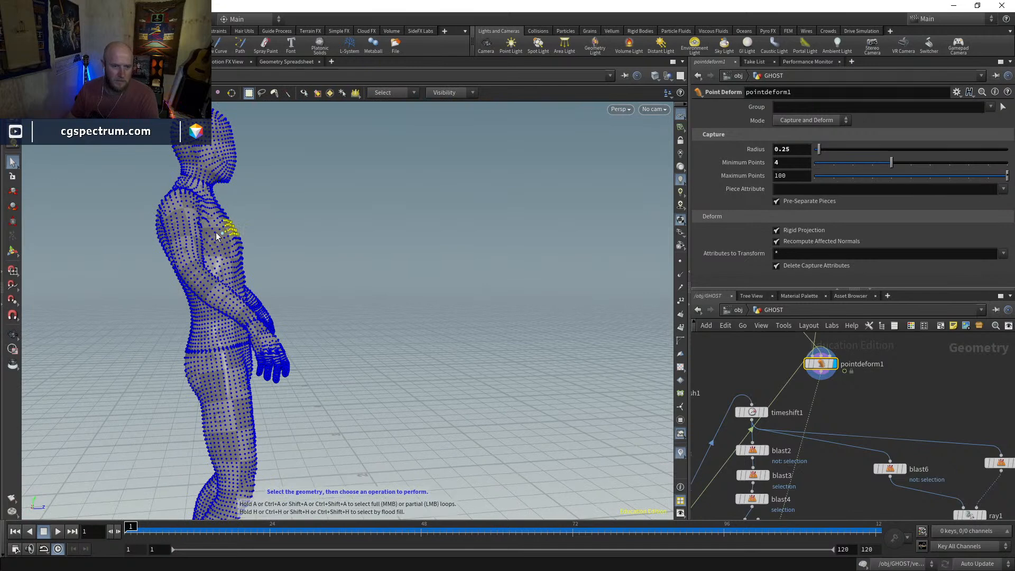
Add an Edit node after pointdeform1 with a soft radius of 0.175 and push the selected chest points inward
{"action": "left_click", "coordinate": [12, 192]}
{"action": "scroll", "coordinate": [755, 274], "scroll_direction": "down", "scroll_amount": 2}
{"action": "left_click_drag", "start_coordinate": [829, 205], "coordinate": [873, 189]}
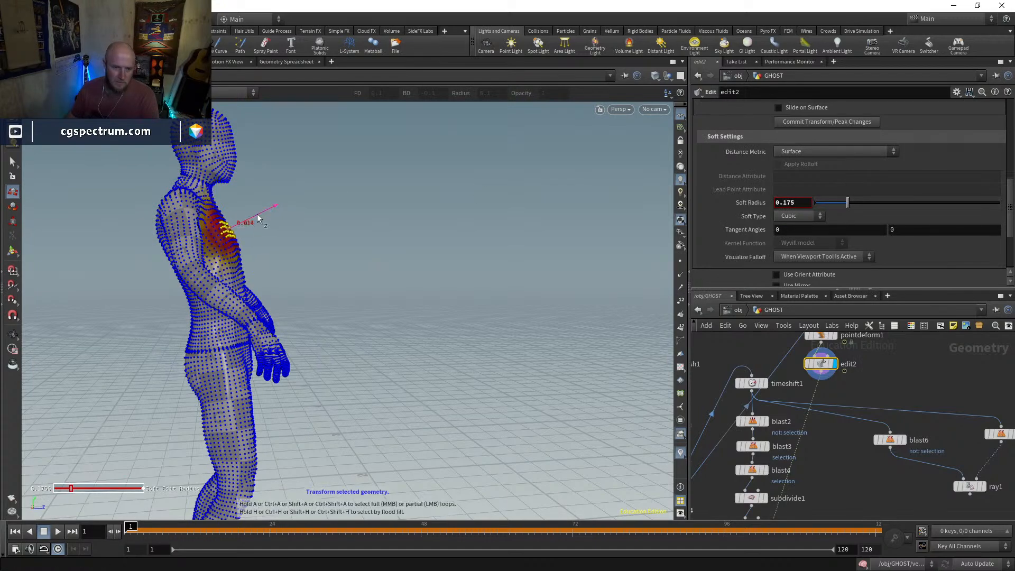
{"action": "mouse_move", "coordinate": [202, 242]}
{"action": "left_mouse_down", "text": "alt"}
{"action": "mouse_move", "coordinate": [251, 229]}
{"action": "mouse_move", "coordinate": [217, 235]}
{"action": "left_mouse_up", "text": "alt"}
Display vellumcloth1 and switch to vellumsolver1 to compare the dress with the edited collision body
{"action": "middle_click_drag", "start_coordinate": [829, 513], "coordinate": [823, 400]}
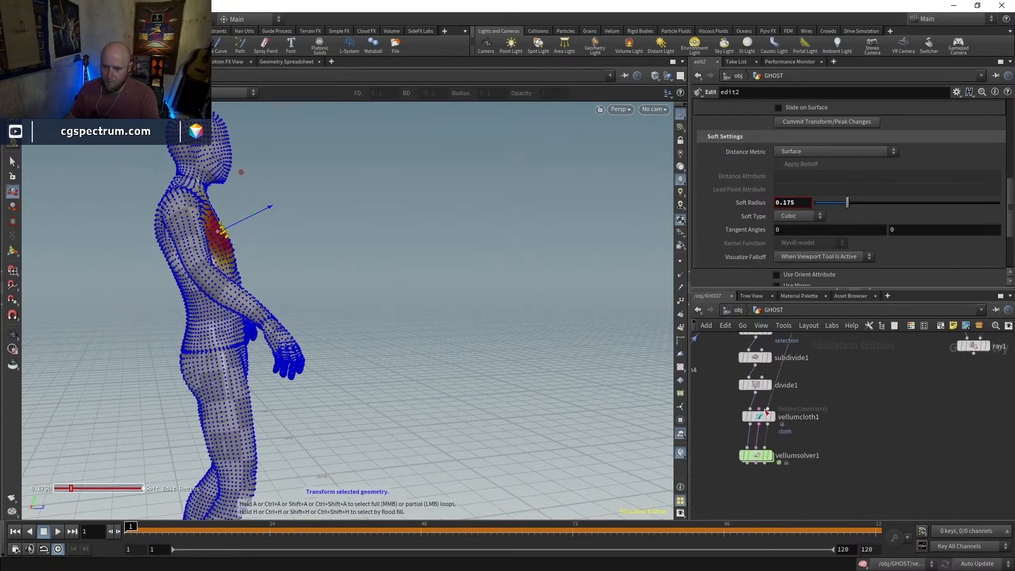
{"action": "left_click", "coordinate": [771, 418]}
{"action": "left_click", "coordinate": [762, 419]}
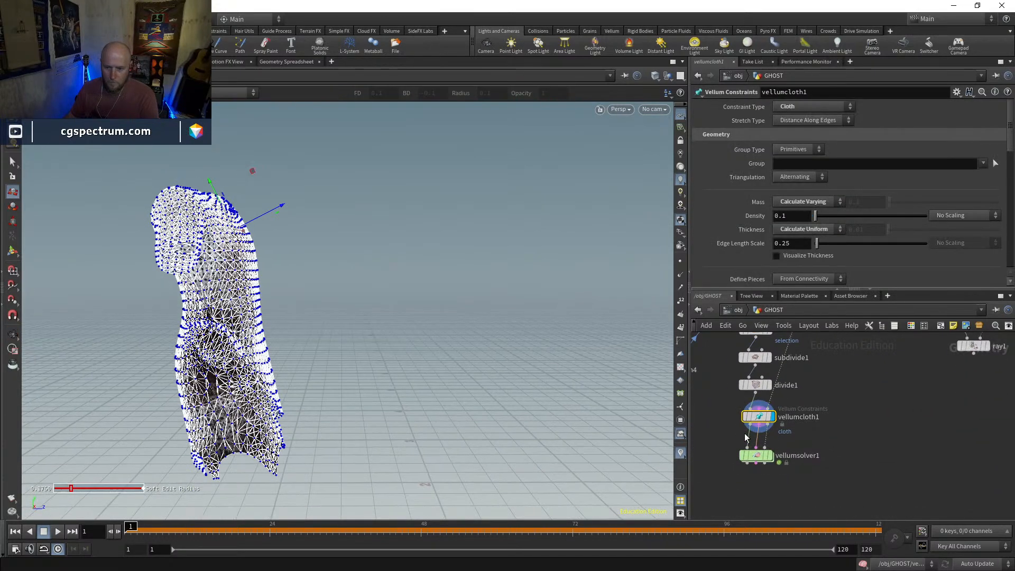
{"action": "left_click", "coordinate": [755, 461]}
{"action": "mouse_move", "coordinate": [444, 268]}
{"action": "left_mouse_down", "text": "alt"}
{"action": "mouse_move", "coordinate": [370, 270]}
{"action": "mouse_move", "coordinate": [343, 292]}
{"action": "mouse_move", "coordinate": [507, 260]}
{"action": "mouse_move", "coordinate": [573, 263]}
{"action": "mouse_move", "coordinate": [356, 270]}
{"action": "mouse_move", "coordinate": [379, 292]}
{"action": "left_mouse_up", "text": "alt"}
{"action": "key", "text": "w"}
{"action": "key", "text": "w"}
Leave the Edit tool for the View tool, play the dress simulation, and return to frame 1
{"action": "right_click_drag", "start_coordinate": [605, 392], "coordinate": [518, 398], "text": "alt"}
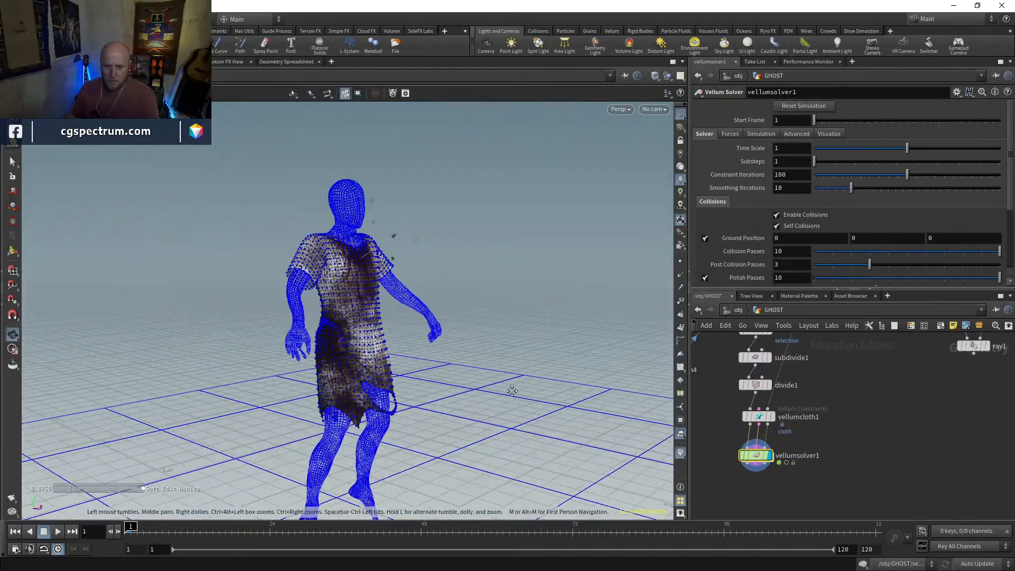
{"action": "left_click_drag", "start_coordinate": [519, 399], "coordinate": [503, 386], "text": "alt"}
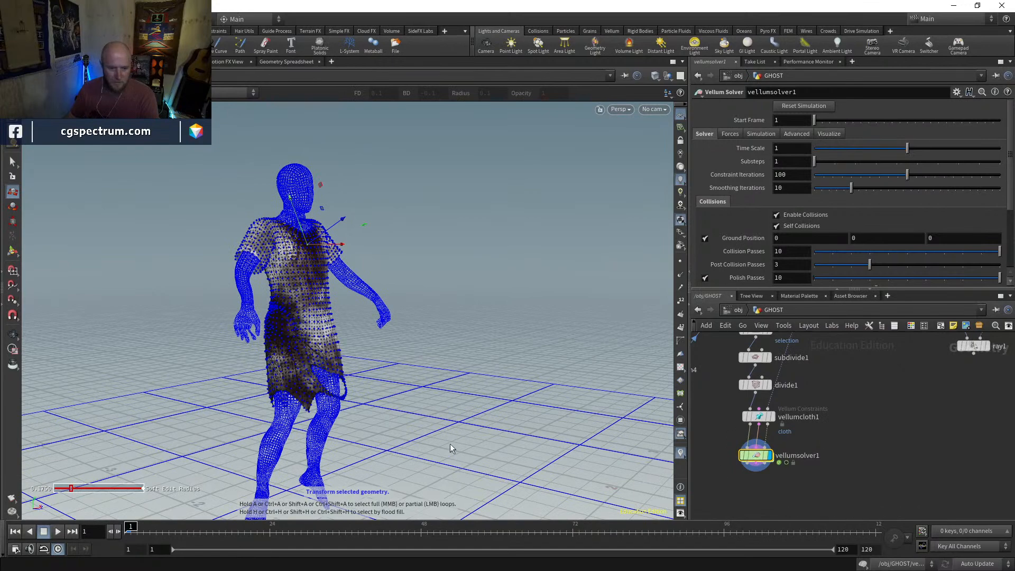
{"action": "middle_click_drag", "start_coordinate": [449, 410], "coordinate": [427, 390], "text": "alt"}
{"action": "left_click_drag", "start_coordinate": [426, 389], "coordinate": [440, 389], "text": "alt"}
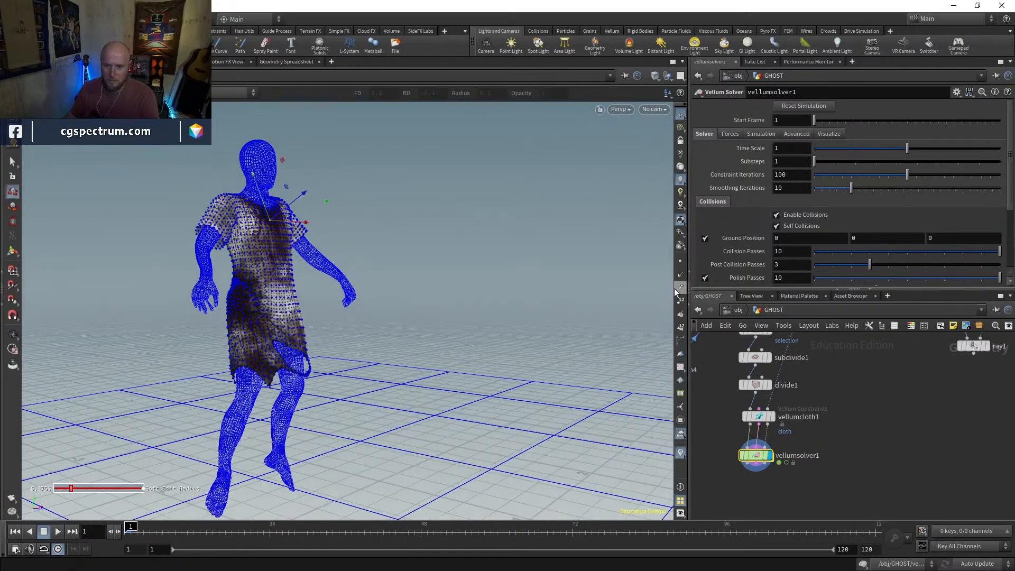
{"action": "key", "text": "Escape"}
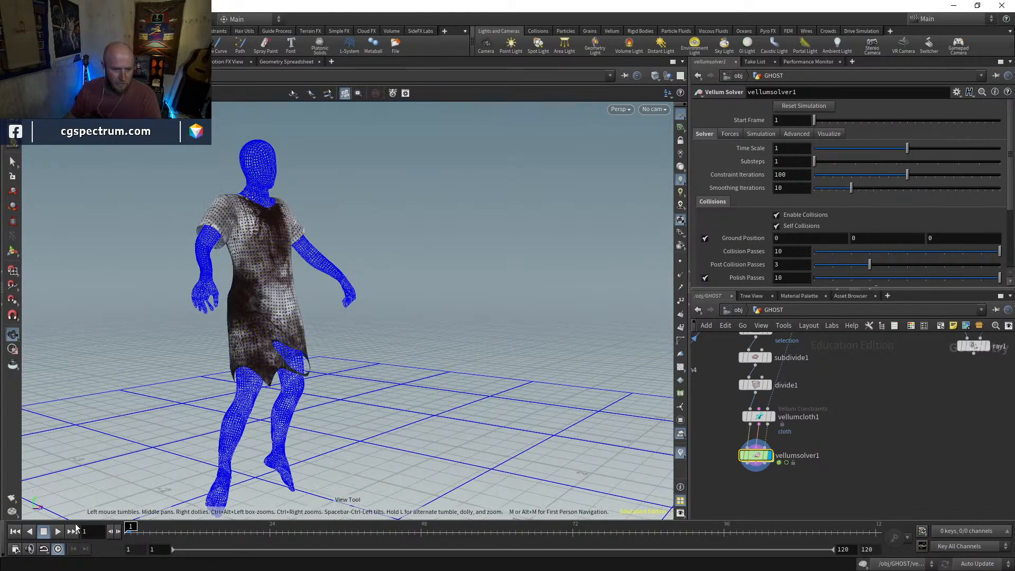
{"action": "left_click", "coordinate": [59, 532]}
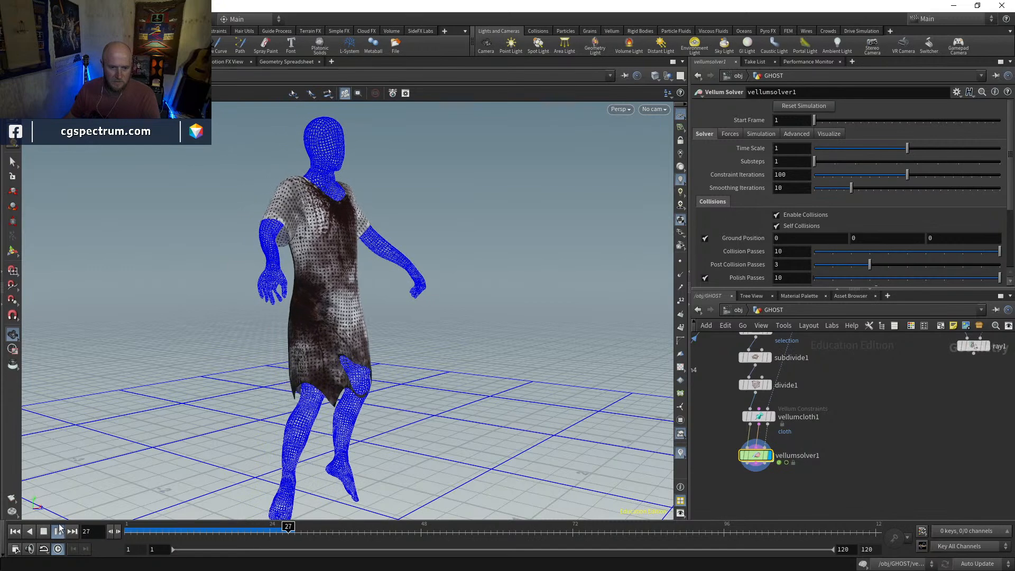
{"action": "left_click", "coordinate": [16, 532]}
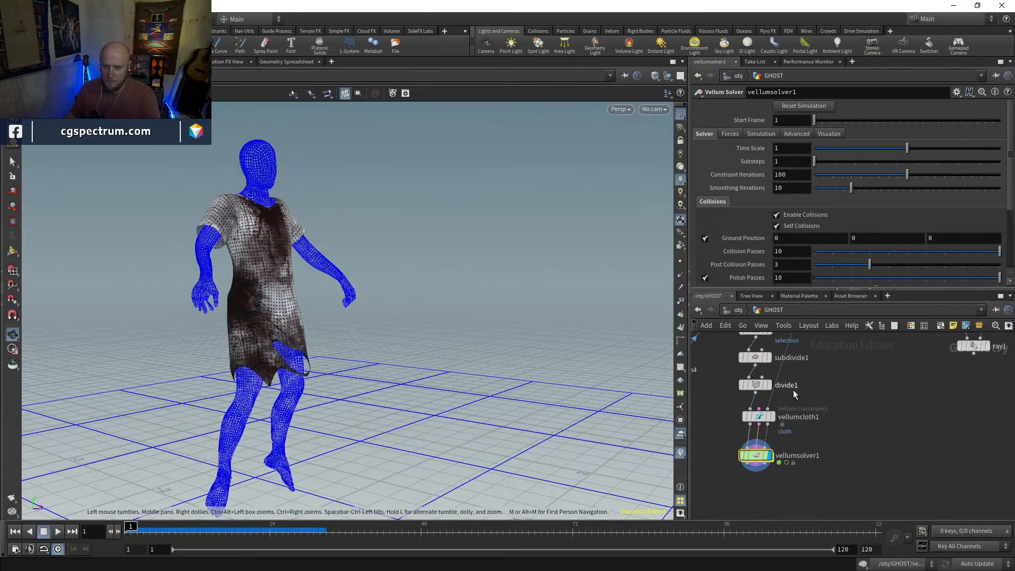
Set the stretch stiffness of vellumcloth1 to 100 with a multiplier of 1
{"action": "left_click", "coordinate": [759, 418]}
{"action": "scroll", "coordinate": [733, 243], "scroll_direction": "down", "scroll_amount": 5}
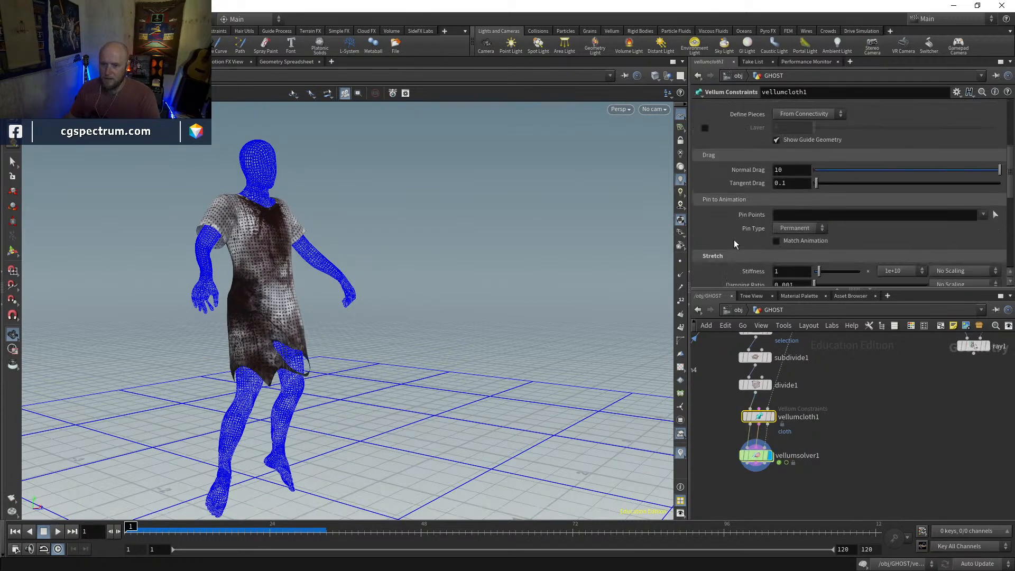
{"action": "scroll", "coordinate": [734, 241], "scroll_direction": "down", "scroll_amount": 2}
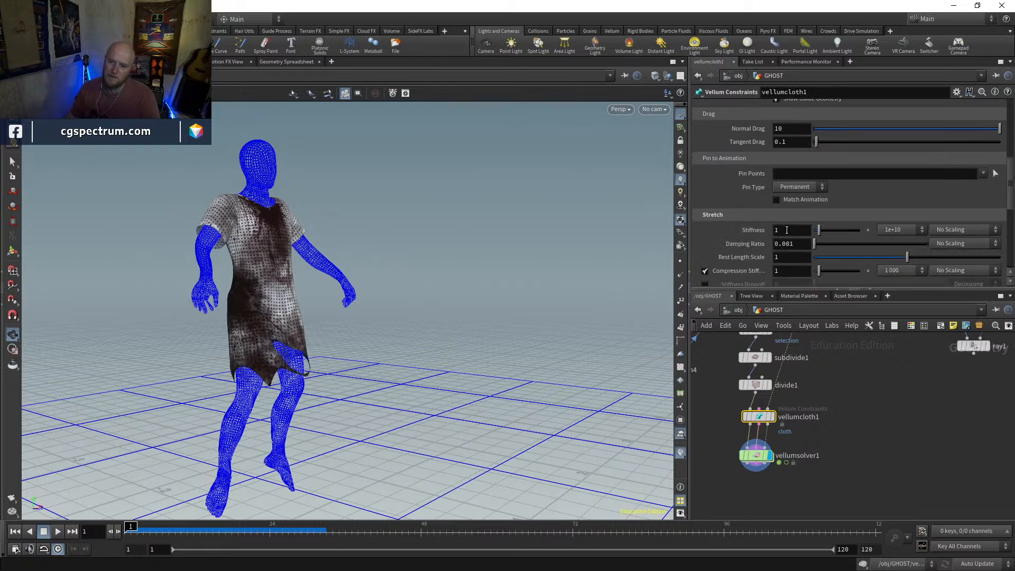
{"action": "left_click", "coordinate": [892, 230]}
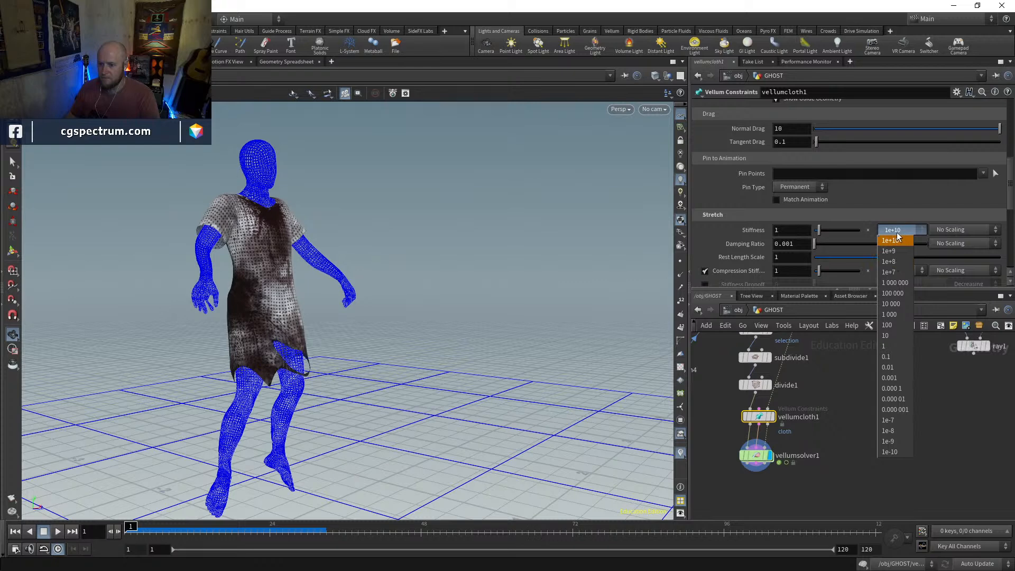
{"action": "left_click", "coordinate": [909, 347]}
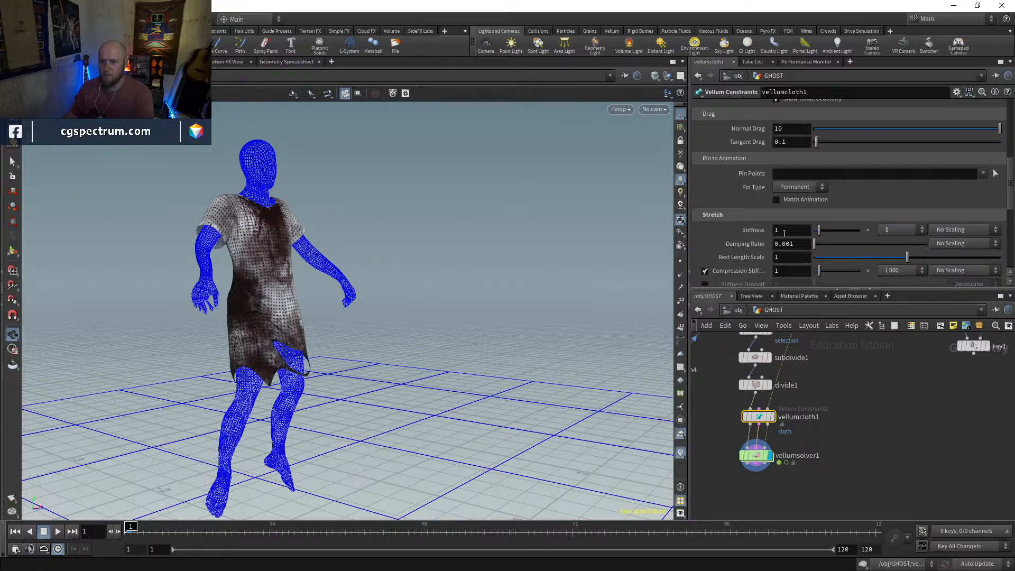
{"action": "key", "text": "Up"}
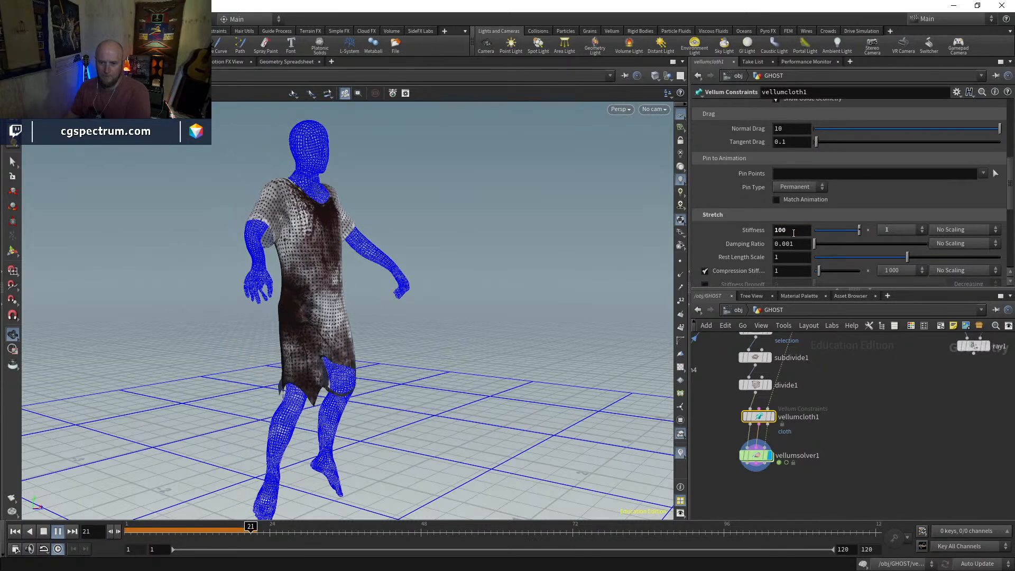
Replay the dress simulation from the start with the softer stretch setting and return to frame 1
{"action": "left_click", "coordinate": [44, 534]}
{"action": "left_click", "coordinate": [15, 533]}
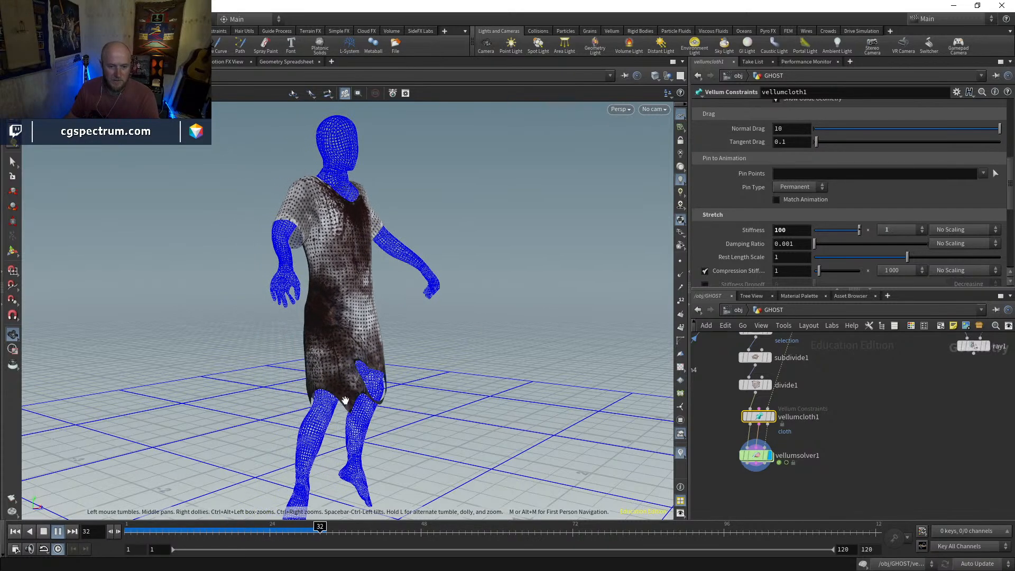
{"action": "left_click_drag", "start_coordinate": [165, 535], "coordinate": [127, 530]}
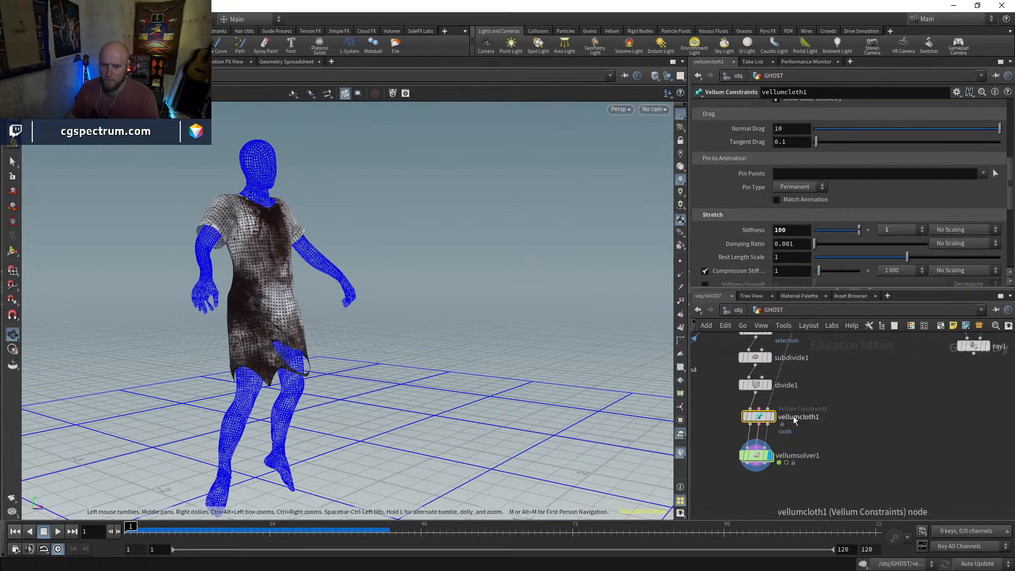
Move vellumcloth1 and vellumsolver1 farther below divide1 in the network, and display and select divide1
{"action": "middle_click_drag", "start_coordinate": [775, 457], "coordinate": [784, 415]}
{"action": "middle_click_drag", "start_coordinate": [805, 372], "coordinate": [784, 414]}
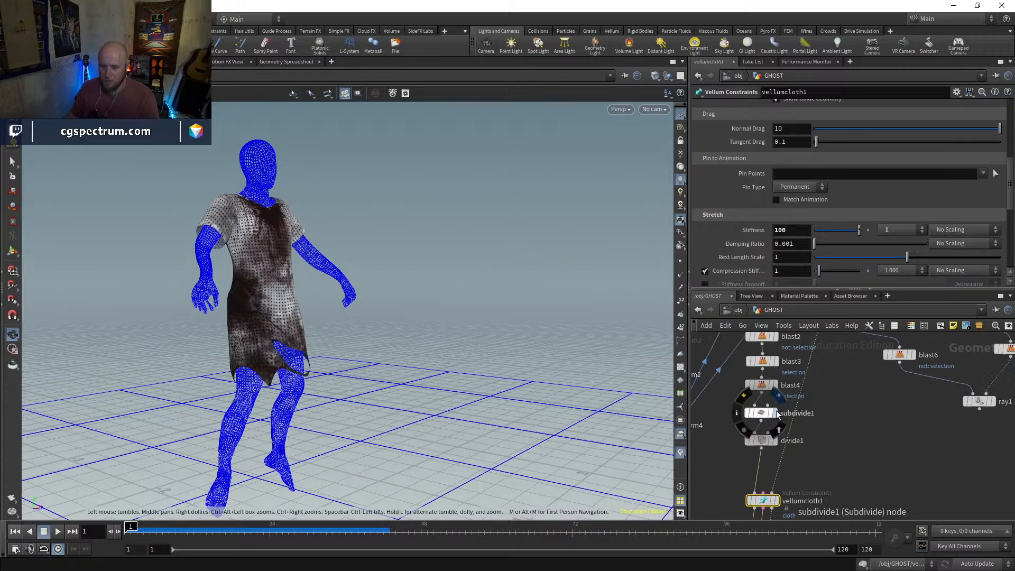
{"action": "left_click", "coordinate": [778, 415]}
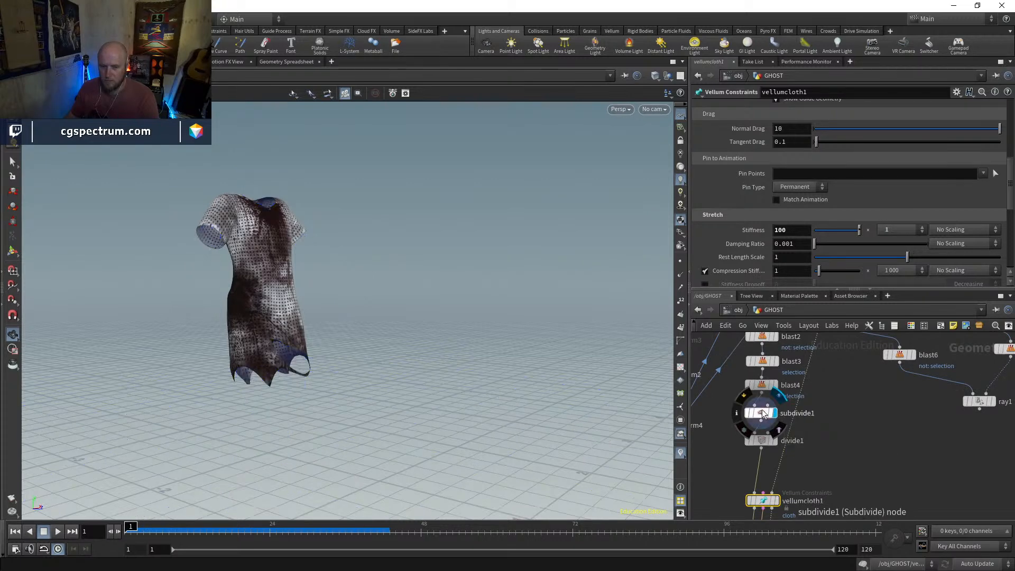
{"action": "left_click", "coordinate": [767, 446]}
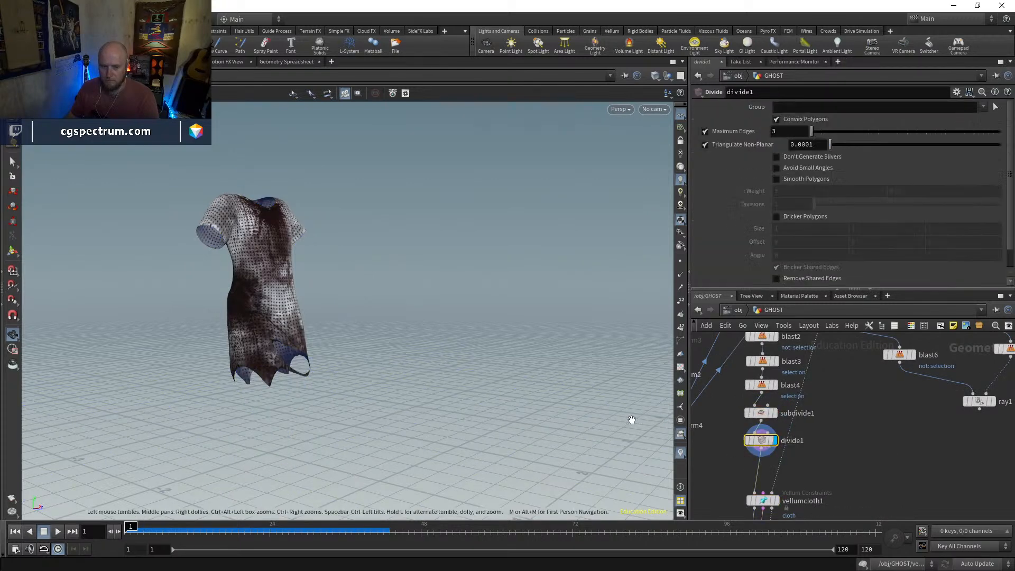
Show the divided dress in wireframe and try selecting polygons at a torn tip of the hem
{"action": "key", "text": "w"}
{"action": "right_click_drag", "start_coordinate": [260, 397], "coordinate": [313, 330]}
{"action": "left_click_drag", "start_coordinate": [277, 369], "coordinate": [459, 349]}
{"action": "left_click", "coordinate": [12, 161]}
{"action": "left_click", "coordinate": [217, 97]}
{"action": "left_click_drag", "start_coordinate": [290, 352], "coordinate": [282, 354], "text": "alt"}
Set the depth of subdivide1 to 2 to refine the dress mesh
{"action": "mouse_move", "coordinate": [800, 360]}
{"action": "middle_mouse_down"}
{"action": "mouse_move", "coordinate": [792, 421]}
{"action": "mouse_move", "coordinate": [797, 366]}
{"action": "middle_mouse_up"}
{"action": "left_click", "coordinate": [759, 420]}
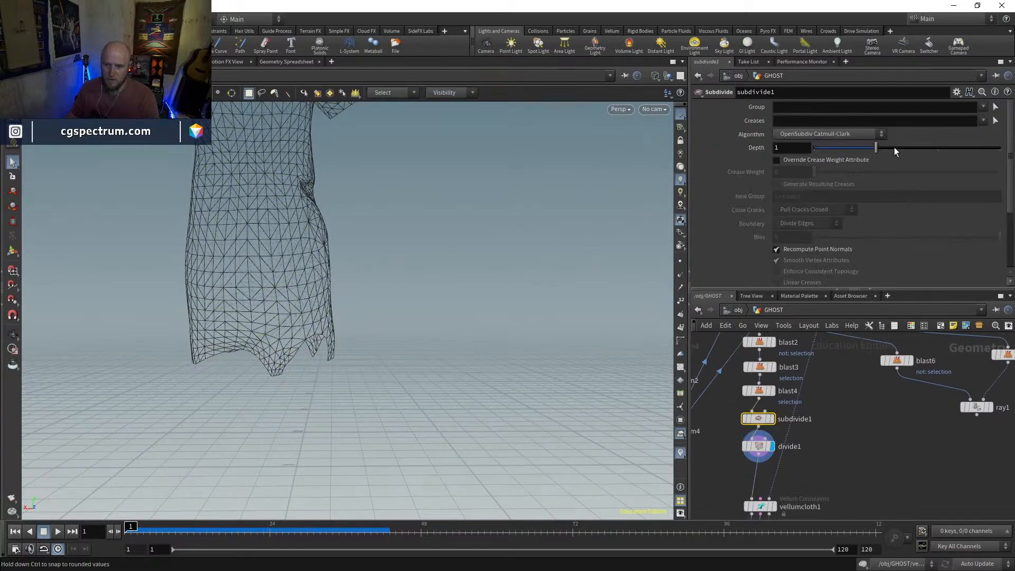
{"action": "left_click_drag", "start_coordinate": [898, 150], "coordinate": [921, 153]}
{"action": "middle_click_drag", "start_coordinate": [836, 398], "coordinate": [820, 364]}
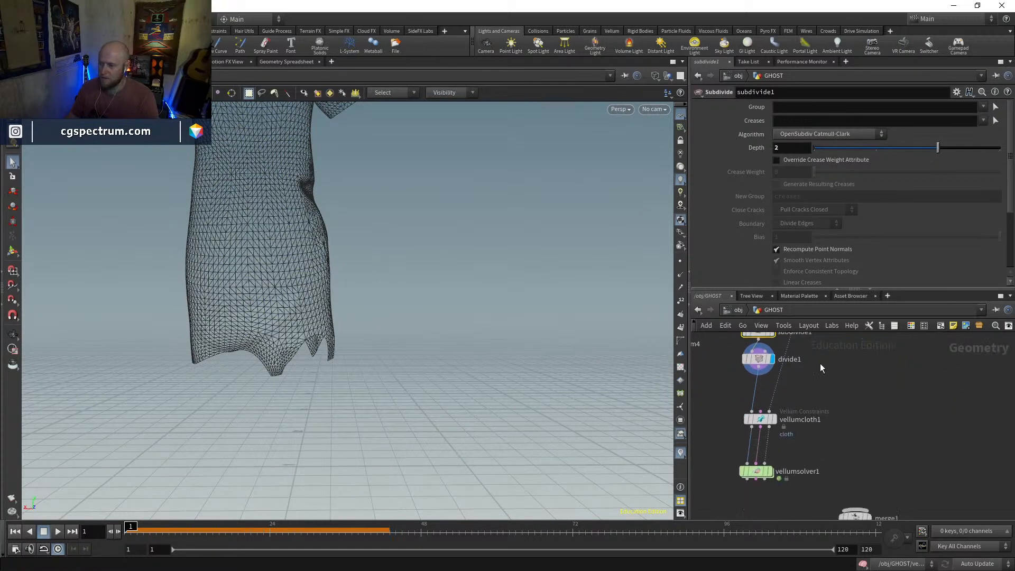
Lasso-select ragged strips and patches of polygons all around the hem of divide1 and delete them to tear the dress further
{"action": "left_click", "coordinate": [758, 358]}
{"action": "left_click", "coordinate": [276, 357]}
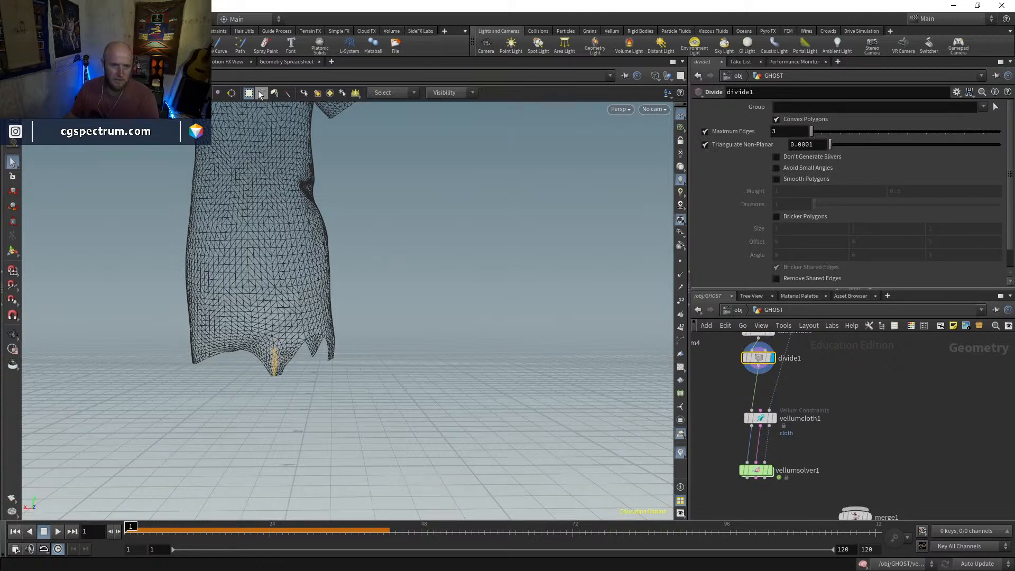
{"action": "mouse_move", "coordinate": [270, 353]}
{"action": "left_mouse_down"}
{"action": "mouse_move", "coordinate": [274, 378]}
{"action": "mouse_move", "coordinate": [296, 375]}
{"action": "mouse_move", "coordinate": [297, 352]}
{"action": "mouse_move", "coordinate": [269, 373]}
{"action": "left_mouse_up"}
{"action": "mouse_move", "coordinate": [263, 379]}
{"action": "left_mouse_down", "text": "shift"}
{"action": "mouse_move", "coordinate": [252, 376]}
{"action": "mouse_move", "coordinate": [355, 331]}
{"action": "mouse_move", "coordinate": [370, 375]}
{"action": "mouse_move", "coordinate": [340, 390]}
{"action": "mouse_move", "coordinate": [362, 379]}
{"action": "mouse_move", "coordinate": [345, 354]}
{"action": "mouse_move", "coordinate": [322, 408]}
{"action": "left_mouse_up", "text": "shift"}
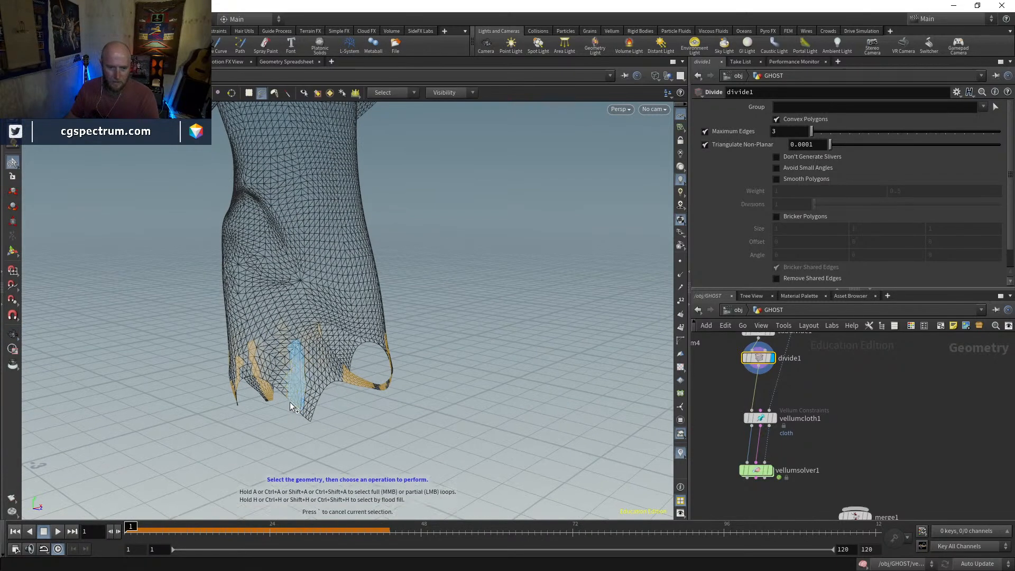
{"action": "mouse_move", "coordinate": [333, 386]}
{"action": "left_mouse_down", "text": "alt"}
{"action": "mouse_move", "coordinate": [309, 405]}
{"action": "mouse_move", "coordinate": [273, 375]}
{"action": "mouse_move", "coordinate": [306, 421]}
{"action": "mouse_move", "coordinate": [311, 412]}
{"action": "left_mouse_up", "text": "alt"}
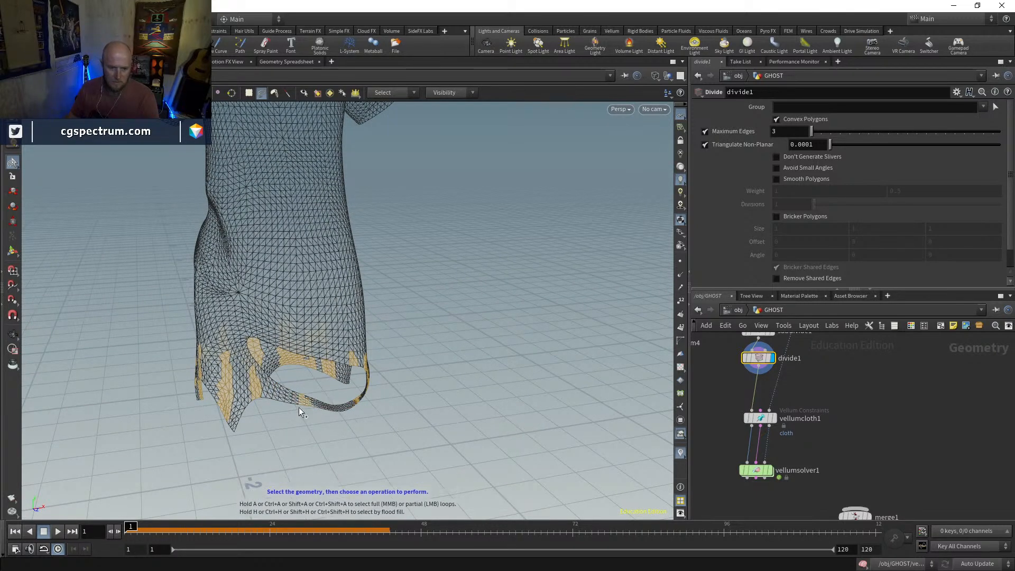
{"action": "left_click_drag", "start_coordinate": [323, 406], "coordinate": [316, 376], "text": "alt"}
{"action": "left_click_drag", "start_coordinate": [252, 342], "coordinate": [346, 321], "text": "alt"}
{"action": "right_click_drag", "start_coordinate": [346, 314], "coordinate": [388, 267], "text": "alt"}
{"action": "left_click_drag", "start_coordinate": [388, 267], "coordinate": [354, 319], "text": "alt"}
{"action": "right_click_drag", "start_coordinate": [354, 319], "coordinate": [370, 283], "text": "alt"}
{"action": "key", "text": "s"}
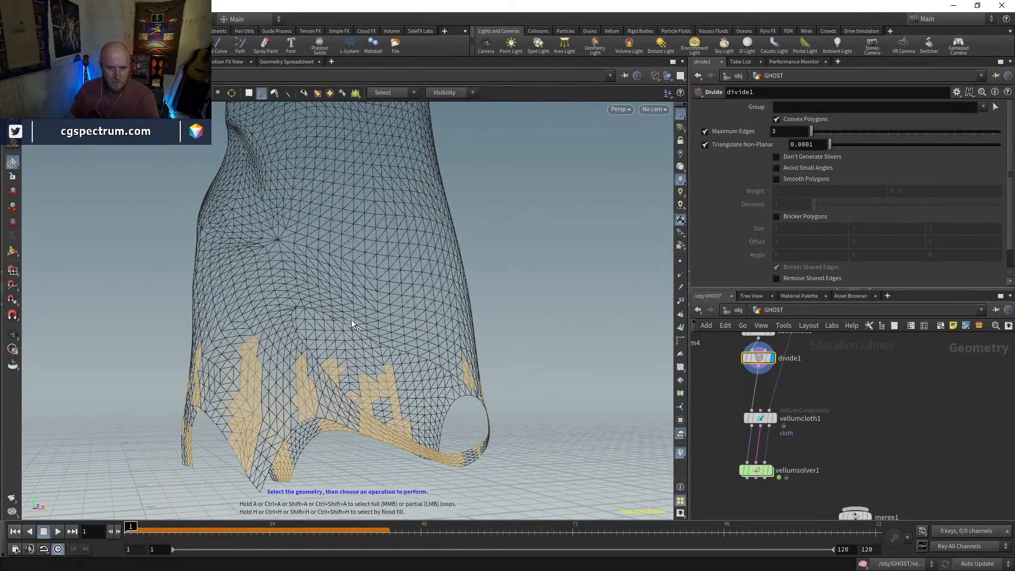
{"action": "mouse_move", "coordinate": [349, 297]}
{"action": "left_mouse_down", "text": "alt"}
{"action": "mouse_move", "coordinate": [372, 317]}
{"action": "mouse_move", "coordinate": [440, 324]}
{"action": "mouse_move", "coordinate": [333, 344]}
{"action": "mouse_move", "coordinate": [241, 428]}
{"action": "mouse_move", "coordinate": [337, 411]}
{"action": "mouse_move", "coordinate": [310, 400]}
{"action": "left_mouse_up", "text": "alt"}
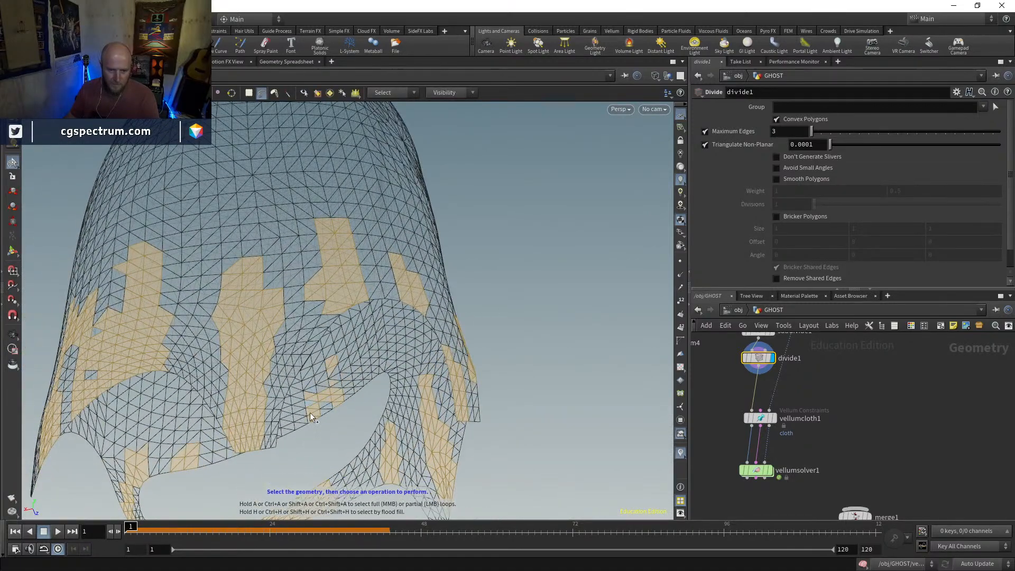
{"action": "mouse_move", "coordinate": [275, 456]}
{"action": "left_mouse_down", "text": "alt"}
{"action": "mouse_move", "coordinate": [345, 414]}
{"action": "mouse_move", "coordinate": [304, 366]}
{"action": "mouse_move", "coordinate": [296, 426]}
{"action": "mouse_move", "coordinate": [256, 366]}
{"action": "left_mouse_up", "text": "alt"}
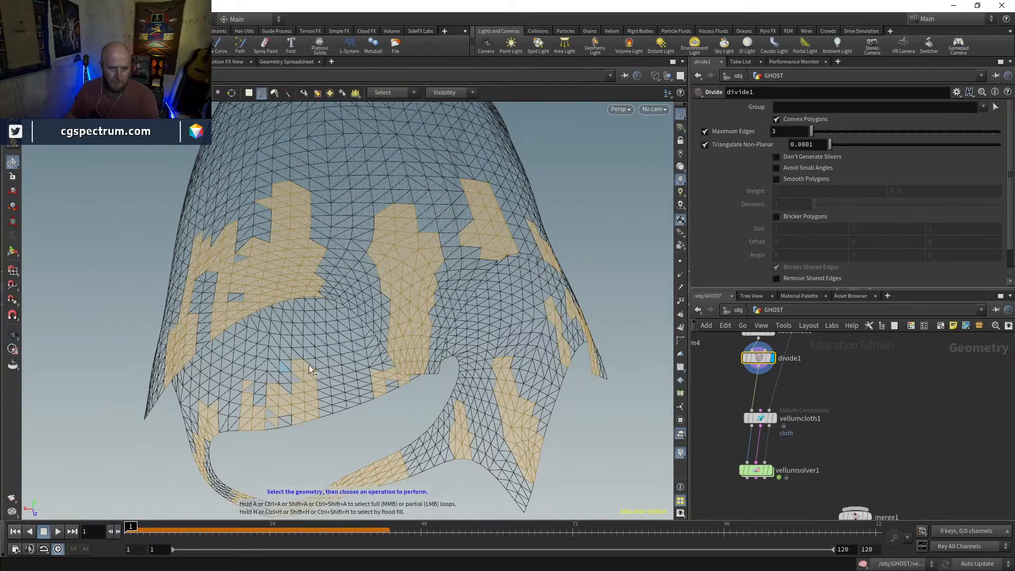
{"action": "mouse_move", "coordinate": [342, 402]}
{"action": "left_mouse_down", "text": "alt"}
{"action": "mouse_move", "coordinate": [397, 418]}
{"action": "mouse_move", "coordinate": [455, 399]}
{"action": "left_mouse_up", "text": "alt"}
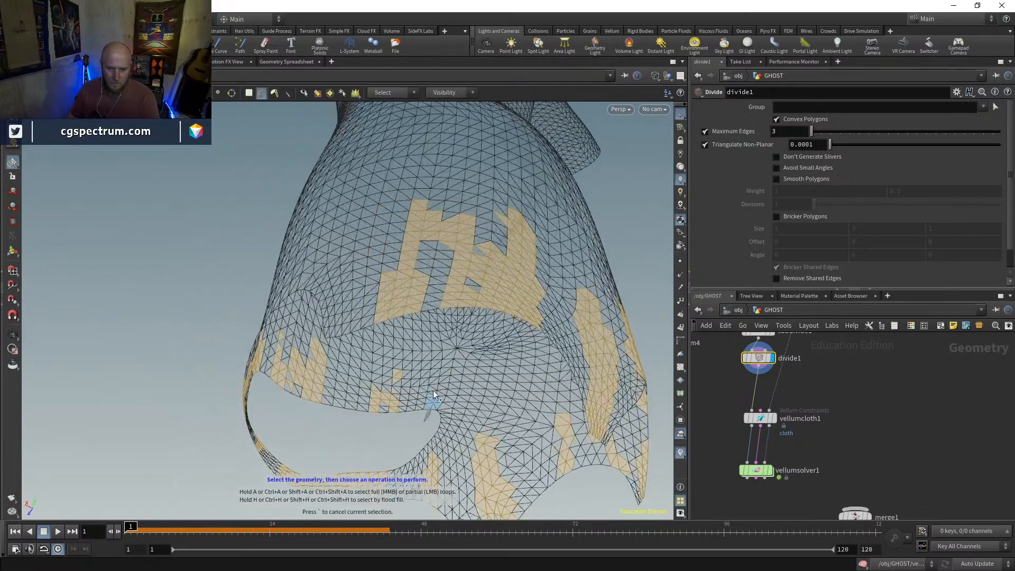
{"action": "left_click", "coordinate": [430, 374], "text": "shift"}
{"action": "left_click_drag", "start_coordinate": [294, 379], "coordinate": [440, 449]}
{"action": "key", "text": "s"}
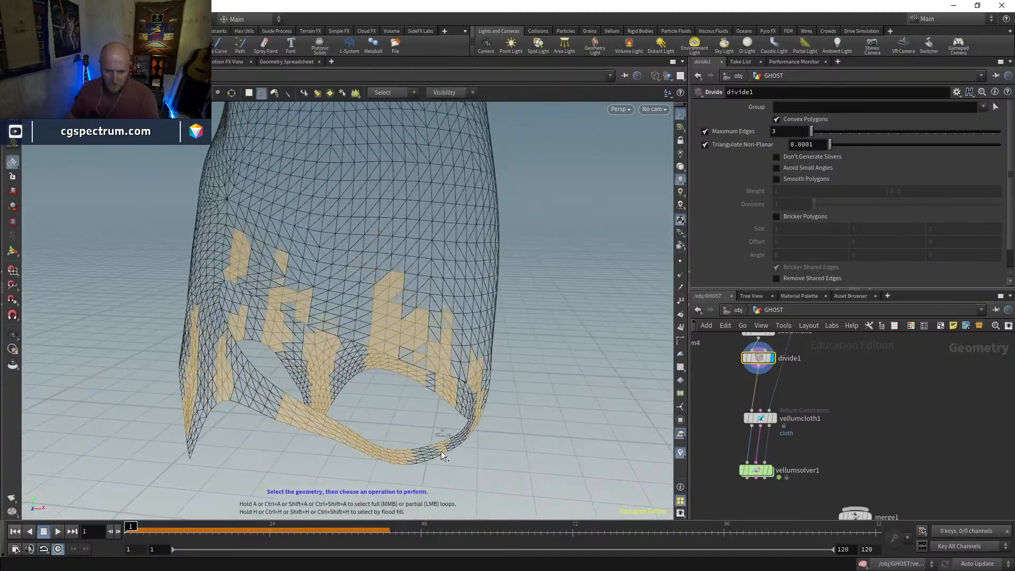
{"action": "key", "text": "Escape"}
{"action": "left_click_drag", "start_coordinate": [455, 456], "coordinate": [494, 405]}
{"action": "key", "text": "s"}
{"action": "key", "text": "Escape"}
{"action": "key", "text": "s"}
{"action": "key", "text": "Delete"}
{"action": "key", "text": "Escape"}
Display vellumsolver1 in shaded view and play the simulation of the newly torn dress from frame 1
{"action": "middle_click_drag", "start_coordinate": [802, 443], "coordinate": [799, 420]}
{"action": "left_click", "coordinate": [767, 417]}
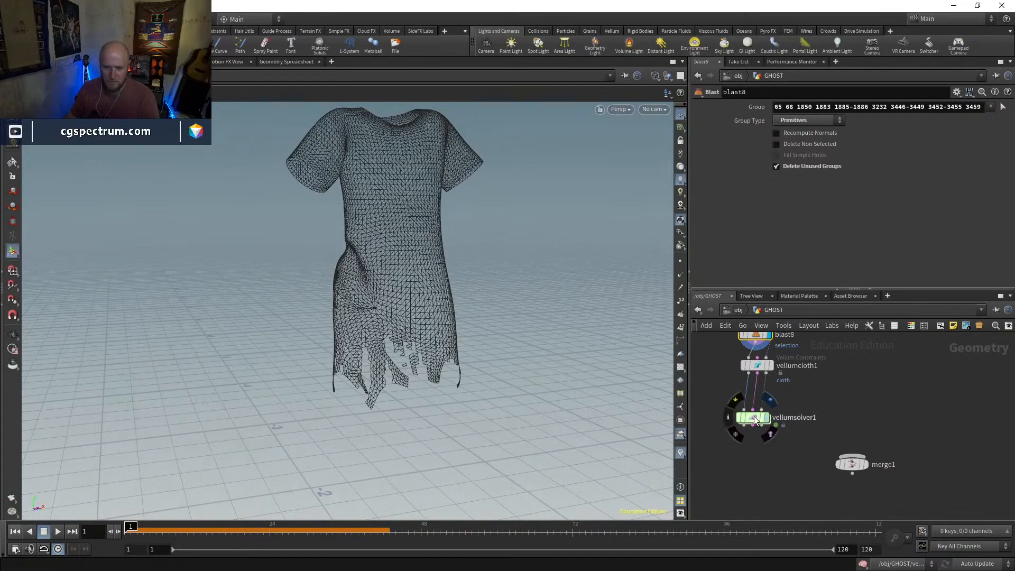
{"action": "scroll", "coordinate": [426, 386], "scroll_direction": "down", "scroll_amount": 3}
{"action": "mouse_move", "coordinate": [426, 386]}
{"action": "left_mouse_down", "text": "alt"}
{"action": "mouse_move", "coordinate": [351, 426]}
{"action": "mouse_move", "coordinate": [297, 396]}
{"action": "left_mouse_up", "text": "alt"}
{"action": "key", "text": "shift+w"}
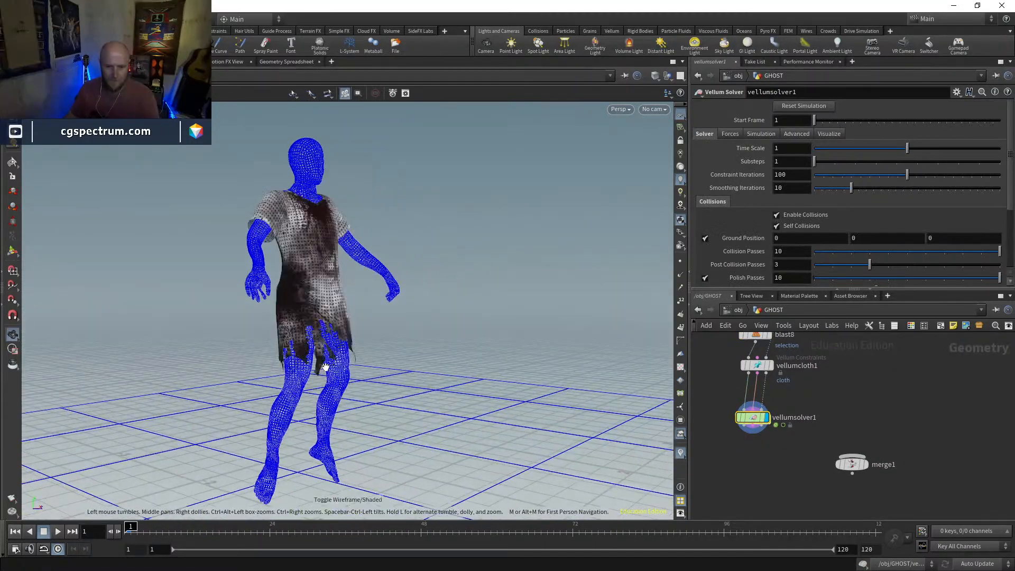
{"action": "left_click", "coordinate": [58, 531]}
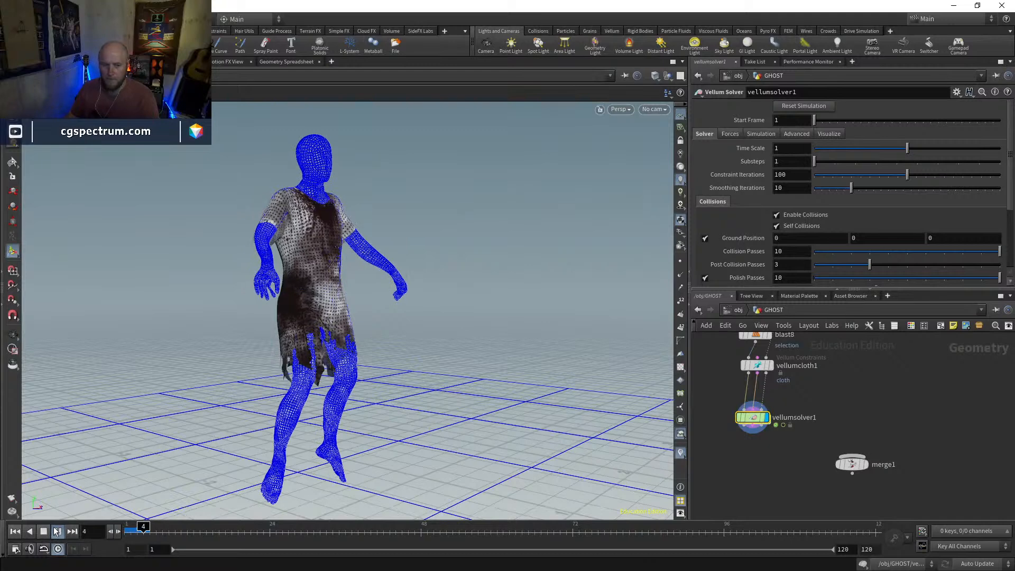
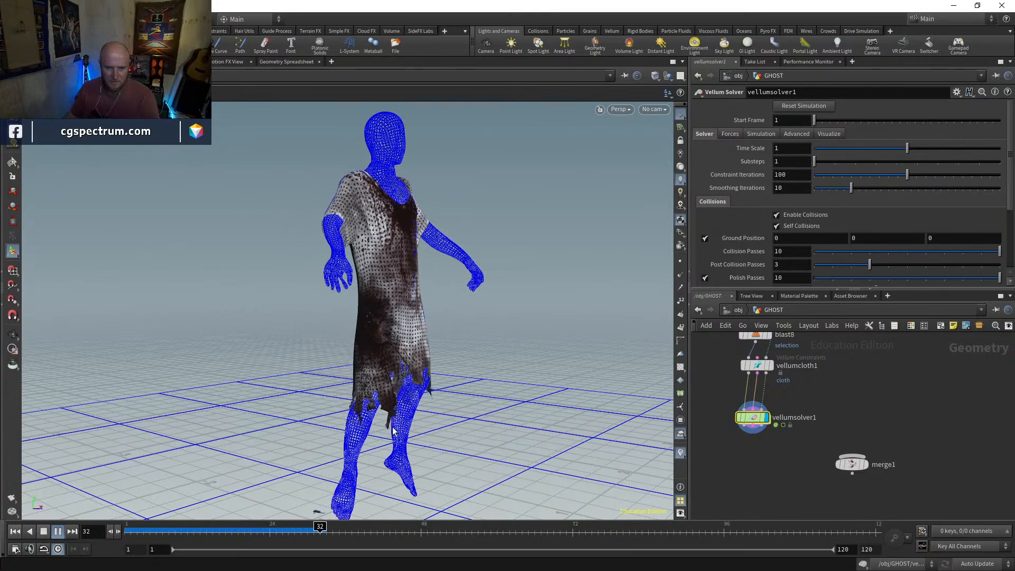
Scrub the simulation to frame 16 and examine the torn dress from several angles in wireframe and shaded view
{"action": "left_click_drag", "start_coordinate": [173, 536], "coordinate": [219, 537]}
{"action": "left_click_drag", "start_coordinate": [353, 259], "coordinate": [619, 254], "text": "alt"}
{"action": "key", "text": "w"}
{"action": "key", "text": "w"}
{"action": "key", "text": "w"}
{"action": "mouse_move", "coordinate": [639, 249]}
{"action": "left_mouse_down", "text": "alt"}
{"action": "mouse_move", "coordinate": [453, 271]}
{"action": "mouse_move", "coordinate": [323, 270]}
{"action": "mouse_move", "coordinate": [356, 270]}
{"action": "left_mouse_up", "text": "alt"}
{"action": "key", "text": "w"}
{"action": "key", "text": "w"}
{"action": "key", "text": "w"}
Make room beside merge1 and add a new Merge node below vellumsolver1
{"action": "middle_click_drag", "start_coordinate": [774, 481], "coordinate": [768, 462]}
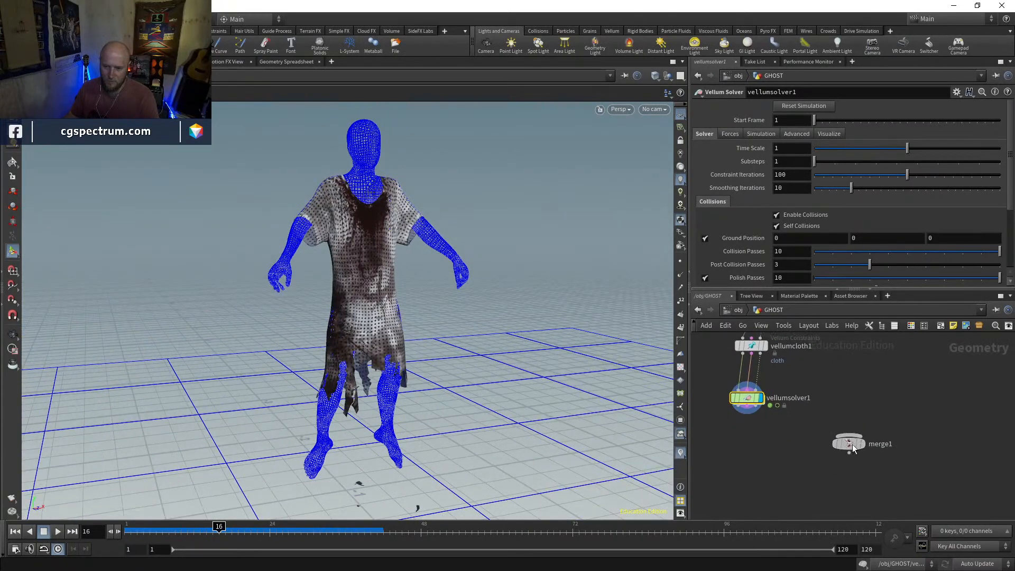
{"action": "left_click_drag", "start_coordinate": [849, 446], "coordinate": [859, 445]}
{"action": "key", "text": "Tab"}
{"action": "type", "text": "mer"}
{"action": "key", "text": "Return"}
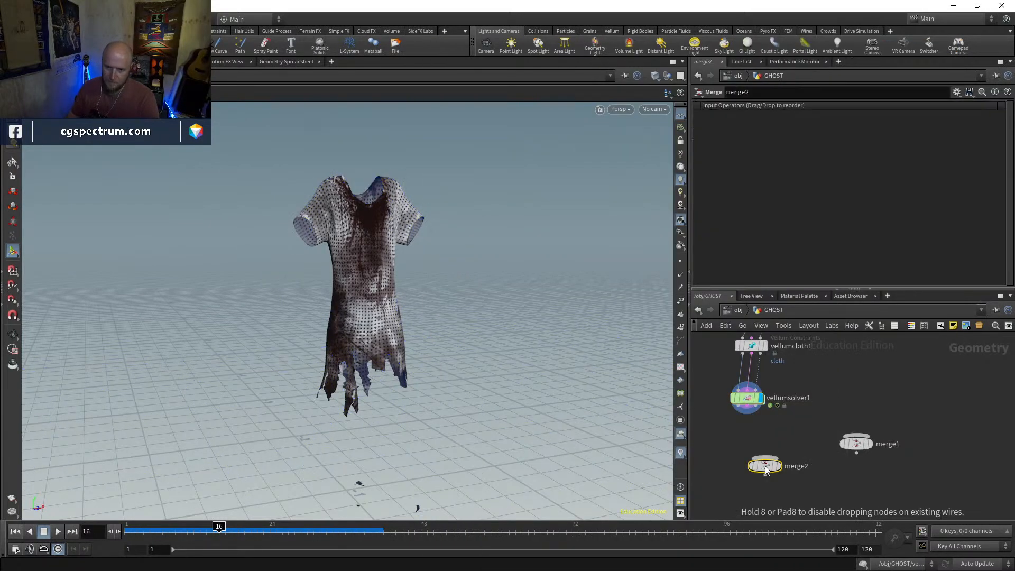
Connect vellumsolver1 and transform4 to the new Merge node and display the merged ghost in shaded view
{"action": "left_click", "coordinate": [741, 412]}
{"action": "left_click", "coordinate": [714, 372]}
{"action": "middle_click_drag", "start_coordinate": [711, 391], "coordinate": [761, 403]}
{"action": "left_click", "coordinate": [784, 451]}
{"action": "left_click", "coordinate": [799, 459]}
{"action": "left_click_drag", "start_coordinate": [783, 460], "coordinate": [749, 462]}
{"action": "key", "text": "Escape"}
{"action": "key", "text": "w"}
{"action": "key", "text": "w"}
{"action": "scroll", "coordinate": [764, 456], "scroll_direction": "up", "scroll_amount": 2}
{"action": "middle_click_drag", "start_coordinate": [723, 405], "coordinate": [743, 419]}
{"action": "mouse_move", "coordinate": [370, 334]}
{"action": "left_mouse_down"}
{"action": "mouse_move", "coordinate": [406, 332]}
{"action": "mouse_move", "coordinate": [356, 337]}
{"action": "mouse_move", "coordinate": [423, 351]}
{"action": "left_mouse_up"}
Paste a copy of blast2 between transform4 and merge2 and display it
{"action": "middle_click_drag", "start_coordinate": [734, 336], "coordinate": [780, 494]}
{"action": "scroll", "coordinate": [783, 497], "scroll_direction": "down", "scroll_amount": 3}
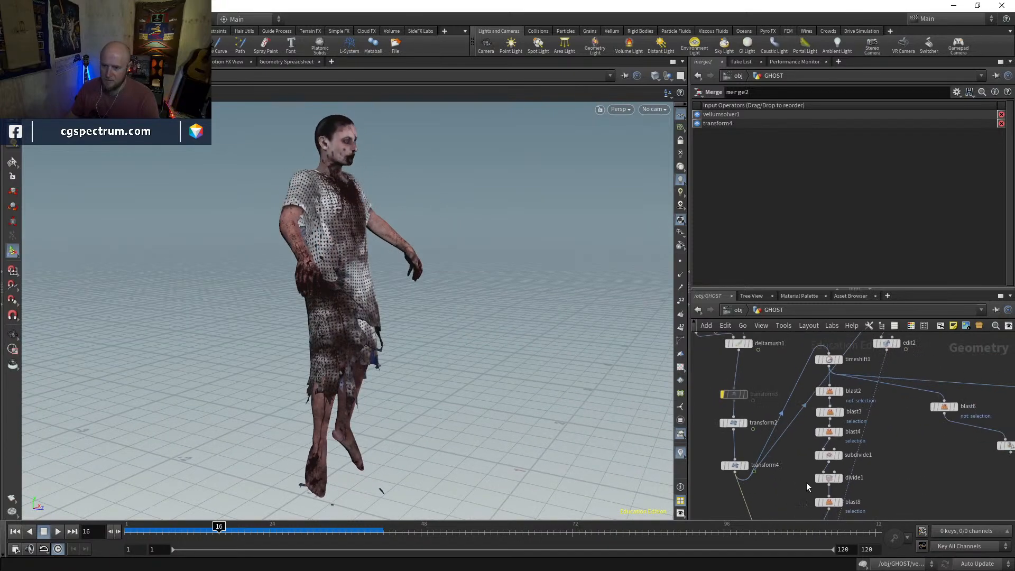
{"action": "left_click", "coordinate": [833, 392]}
{"action": "key", "text": "ctrl+c"}
{"action": "middle_click_drag", "start_coordinate": [763, 493], "coordinate": [753, 389]}
{"action": "key", "text": "ctrl+v"}
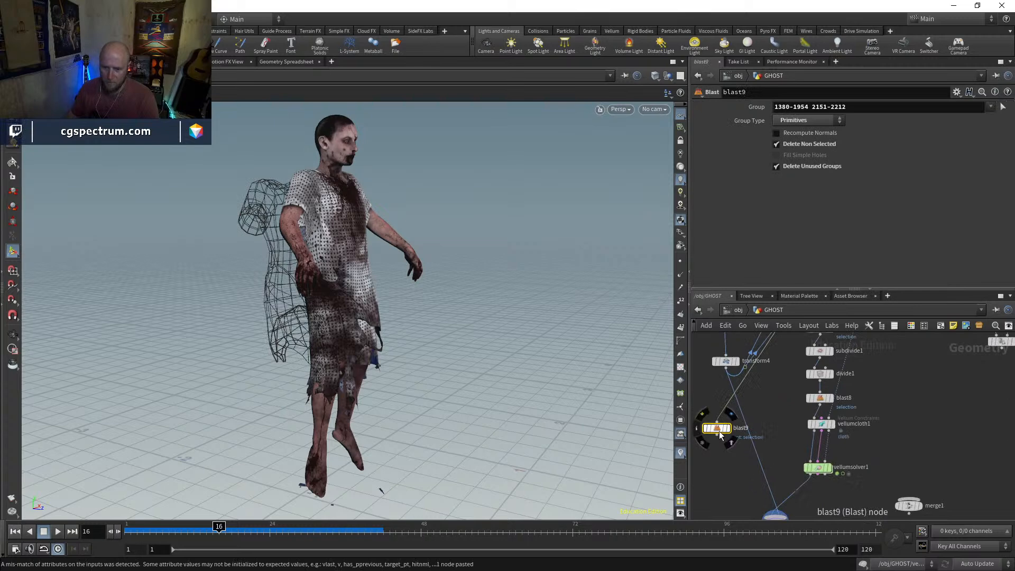
{"action": "left_click", "coordinate": [735, 408]}
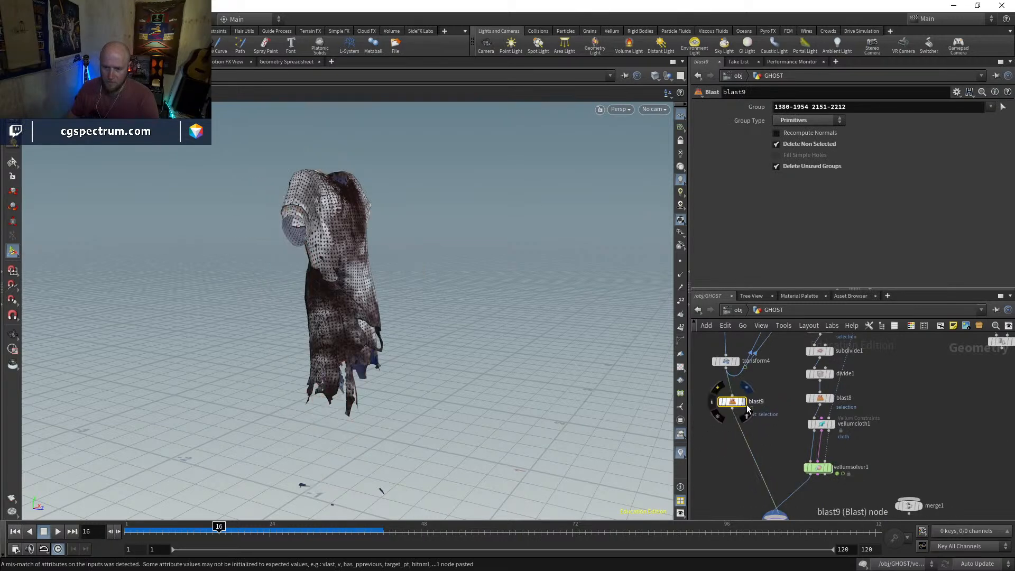
Turn off Delete Non Selected on the pasted blast, then display and select merge2
{"action": "left_click", "coordinate": [787, 147]}
{"action": "left_click", "coordinate": [780, 440]}
{"action": "left_click", "coordinate": [770, 439]}
Examine how the simulated dress fits the ghost's remaining body parts in wireframe and shaded view
{"action": "left_click_drag", "start_coordinate": [466, 323], "coordinate": [352, 334]}
{"action": "right_click_drag", "start_coordinate": [351, 334], "coordinate": [408, 212]}
{"action": "key", "text": "w"}
{"action": "left_click_drag", "start_coordinate": [343, 274], "coordinate": [315, 285]}
{"action": "mouse_move", "coordinate": [440, 294]}
{"action": "left_mouse_down"}
{"action": "mouse_move", "coordinate": [402, 272]}
{"action": "mouse_move", "coordinate": [358, 277]}
{"action": "mouse_move", "coordinate": [671, 281]}
{"action": "mouse_move", "coordinate": [617, 292]}
{"action": "mouse_move", "coordinate": [415, 290]}
{"action": "mouse_move", "coordinate": [426, 271]}
{"action": "mouse_move", "coordinate": [453, 411]}
{"action": "mouse_move", "coordinate": [469, 219]}
{"action": "left_mouse_up"}
{"action": "key", "text": "w"}
{"action": "key", "text": "w"}
{"action": "key", "text": "w"}
{"action": "key", "text": "w"}
{"action": "left_click_drag", "start_coordinate": [498, 275], "coordinate": [501, 249]}
Display transform4 and pointdeform1 in turn to compare the ghost's body with the deformed mannequin in wireframe
{"action": "middle_click_drag", "start_coordinate": [770, 380], "coordinate": [778, 483]}
{"action": "middle_click_drag", "start_coordinate": [879, 420], "coordinate": [847, 507]}
{"action": "mouse_move", "coordinate": [871, 453]}
{"action": "middle_mouse_down"}
{"action": "mouse_move", "coordinate": [865, 465]}
{"action": "mouse_move", "coordinate": [892, 529]}
{"action": "middle_mouse_up"}
{"action": "middle_click_drag", "start_coordinate": [862, 491], "coordinate": [924, 393]}
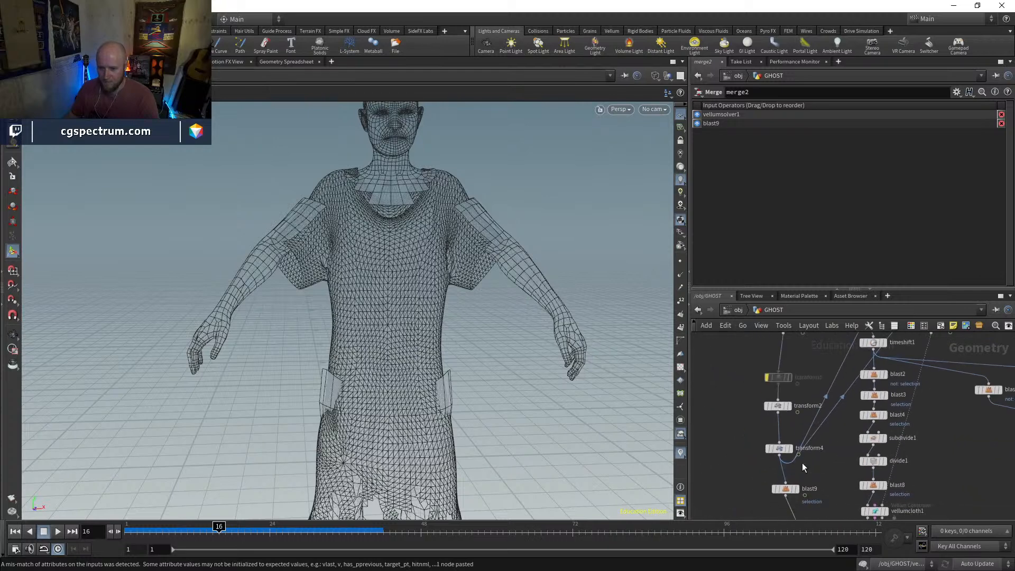
{"action": "left_click", "coordinate": [793, 454]}
{"action": "middle_click_drag", "start_coordinate": [823, 423], "coordinate": [751, 508]}
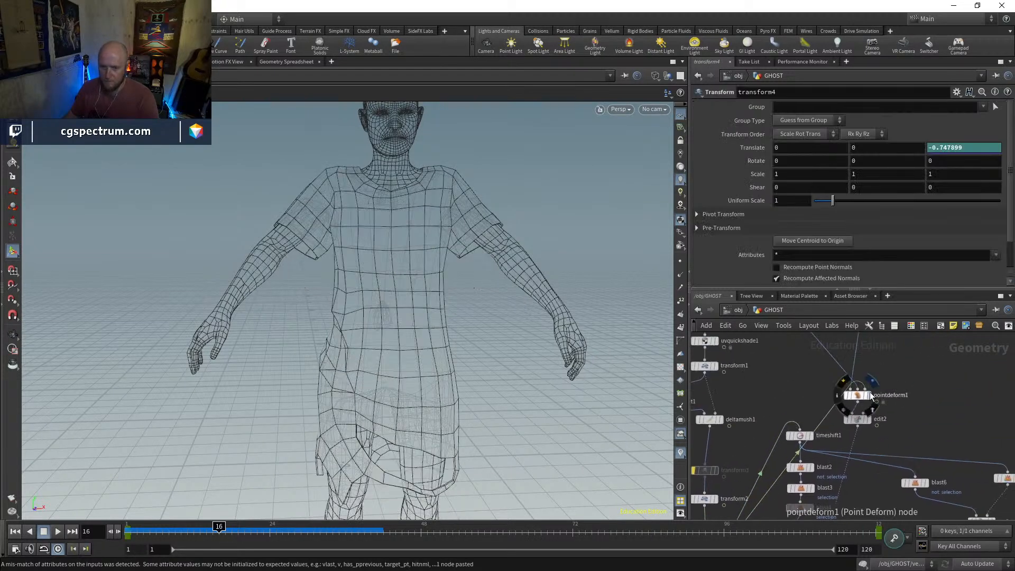
{"action": "left_click", "coordinate": [871, 398]}
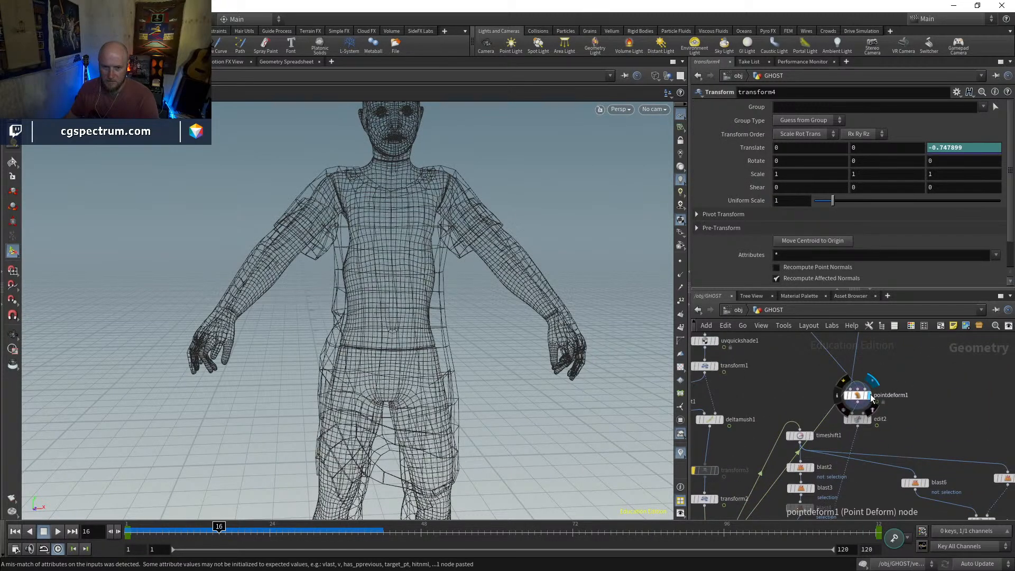
{"action": "key", "text": "Escape"}
{"action": "right_click_drag", "start_coordinate": [442, 218], "coordinate": [496, 167]}
{"action": "mouse_move", "coordinate": [497, 168]}
{"action": "left_mouse_down"}
{"action": "mouse_move", "coordinate": [463, 211]}
{"action": "mouse_move", "coordinate": [492, 205]}
{"action": "left_mouse_up"}
{"action": "key", "text": "shift+w"}
{"action": "key", "text": "shift+w"}
{"action": "key", "text": "w"}
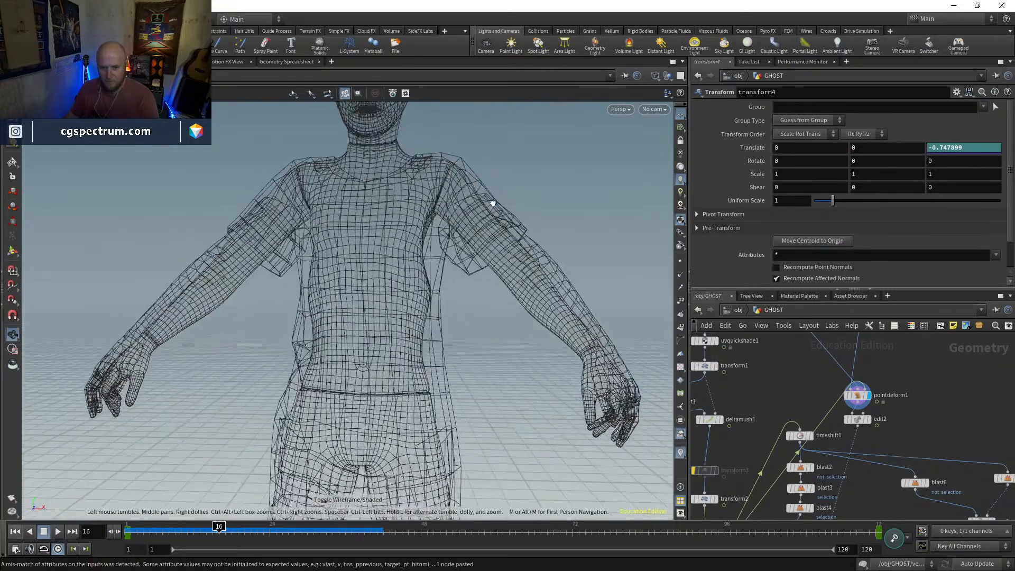
Inspect the edited mannequin in edit2 and compare it with the ghost at transform4
{"action": "scroll", "coordinate": [865, 415], "scroll_direction": "up", "scroll_amount": 3}
{"action": "left_click", "coordinate": [873, 423]}
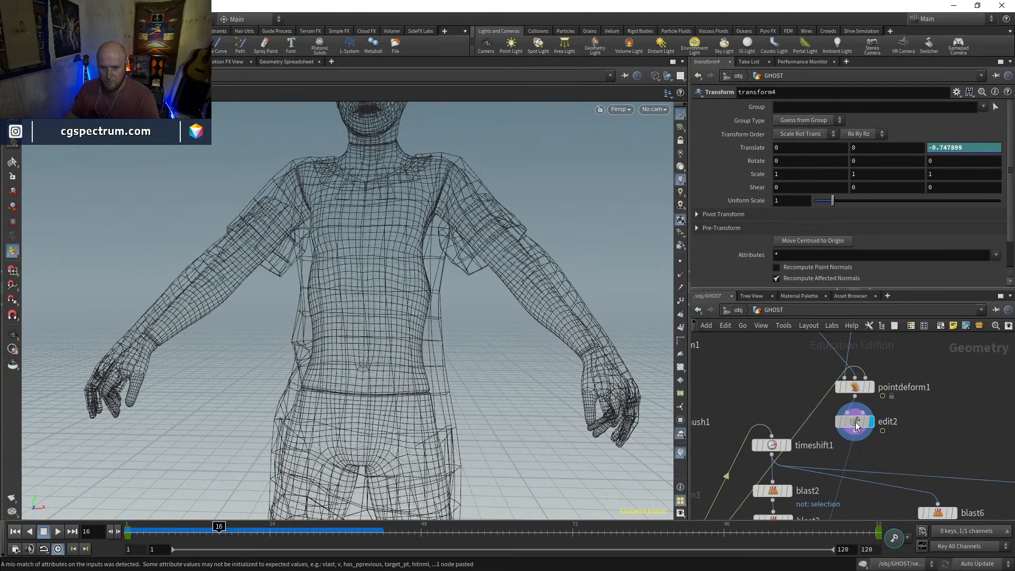
{"action": "left_click", "coordinate": [856, 422]}
{"action": "middle_click_drag", "start_coordinate": [867, 465], "coordinate": [939, 356]}
{"action": "scroll", "coordinate": [939, 356], "scroll_direction": "down", "scroll_amount": 3}
{"action": "scroll", "coordinate": [815, 435], "scroll_direction": "up", "scroll_amount": 2}
{"action": "left_click", "coordinate": [820, 433]}
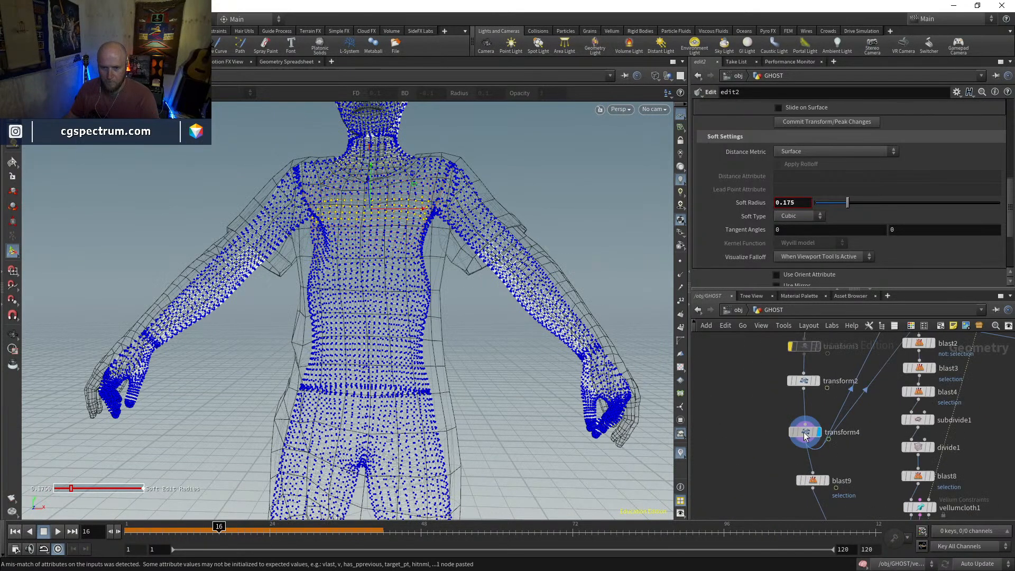
Template pointdeform1 over transform4 and set its capture Radius to 10 and Minimum Points to 1
{"action": "left_click", "coordinate": [807, 432]}
{"action": "scroll", "coordinate": [603, 361], "scroll_direction": "up", "scroll_amount": 3}
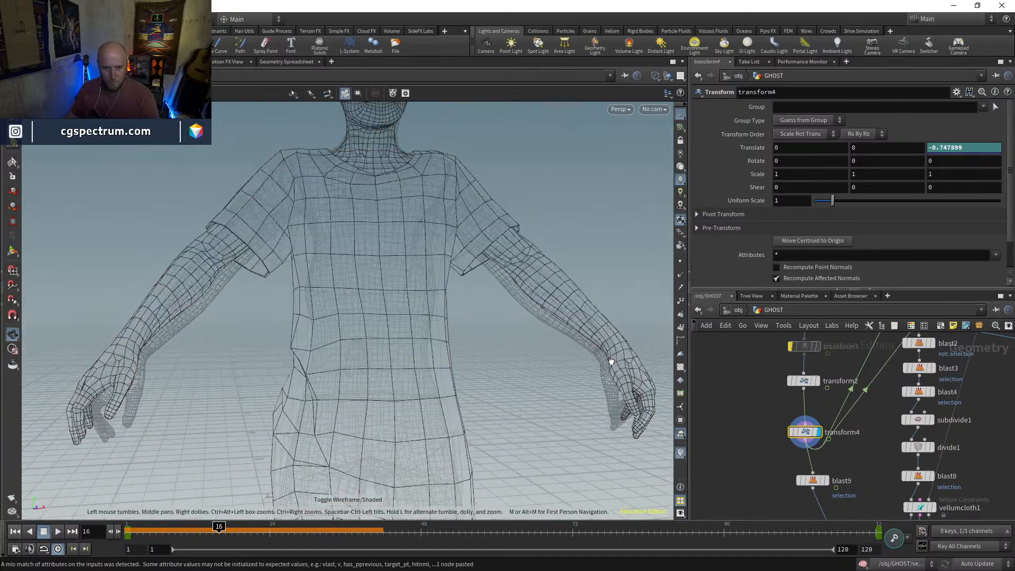
{"action": "scroll", "coordinate": [776, 395], "scroll_direction": "down", "scroll_amount": 3}
{"action": "middle_click_drag", "start_coordinate": [893, 412], "coordinate": [874, 463]}
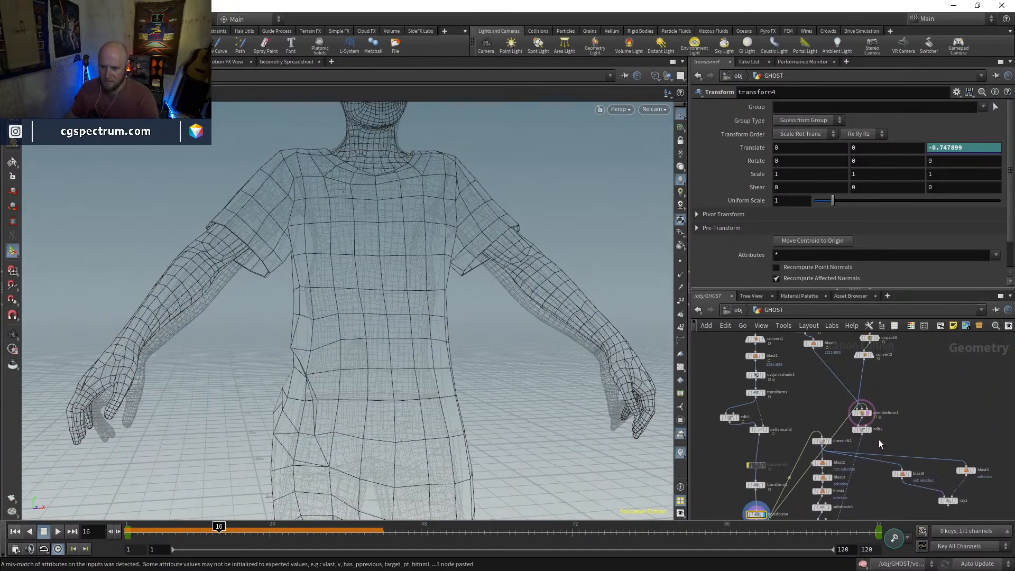
{"action": "scroll", "coordinate": [860, 414], "scroll_direction": "up", "scroll_amount": 2}
{"action": "left_click", "coordinate": [861, 414]}
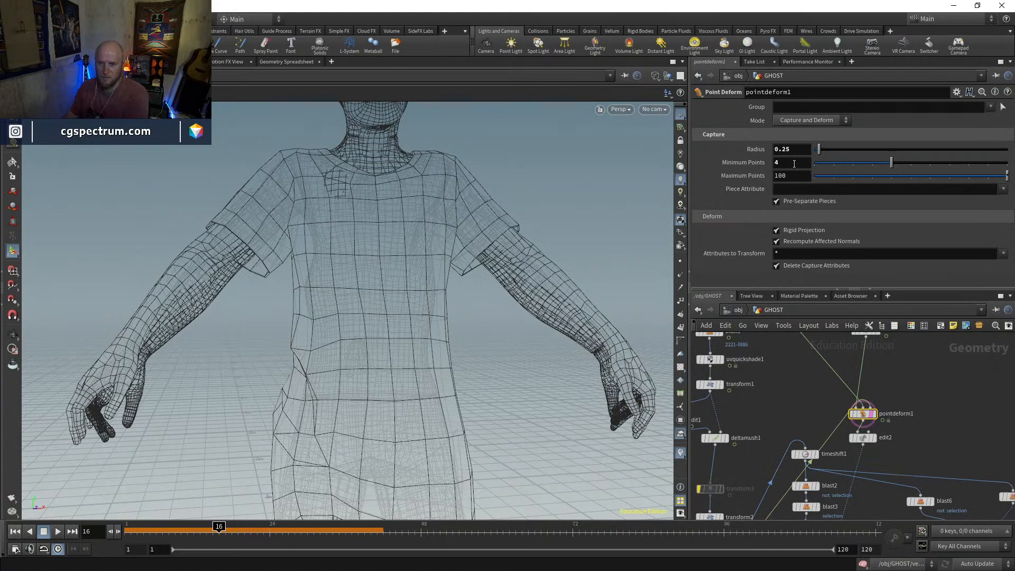
{"action": "key", "text": "Return"}
{"action": "type", "text": "10"}
{"action": "key", "text": "Return"}
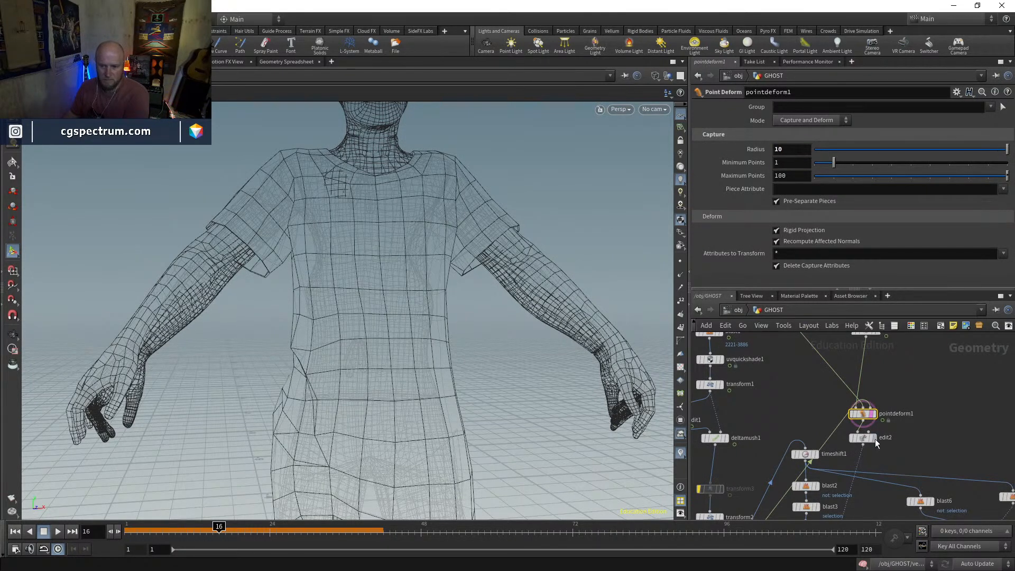
{"action": "middle_click_drag", "start_coordinate": [917, 444], "coordinate": [954, 422]}
Check the blast7 and convert3 meshes feeding the deformation, then display and select pointdeform1
{"action": "middle_click_drag", "start_coordinate": [868, 357], "coordinate": [879, 459]}
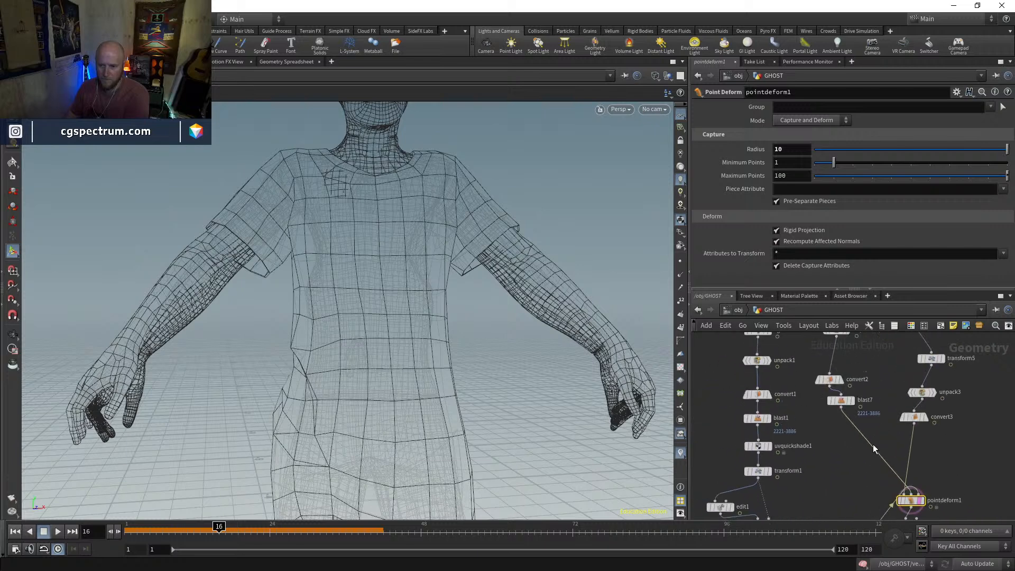
{"action": "middle_click_drag", "start_coordinate": [841, 412], "coordinate": [804, 371]}
{"action": "left_click", "coordinate": [836, 424]}
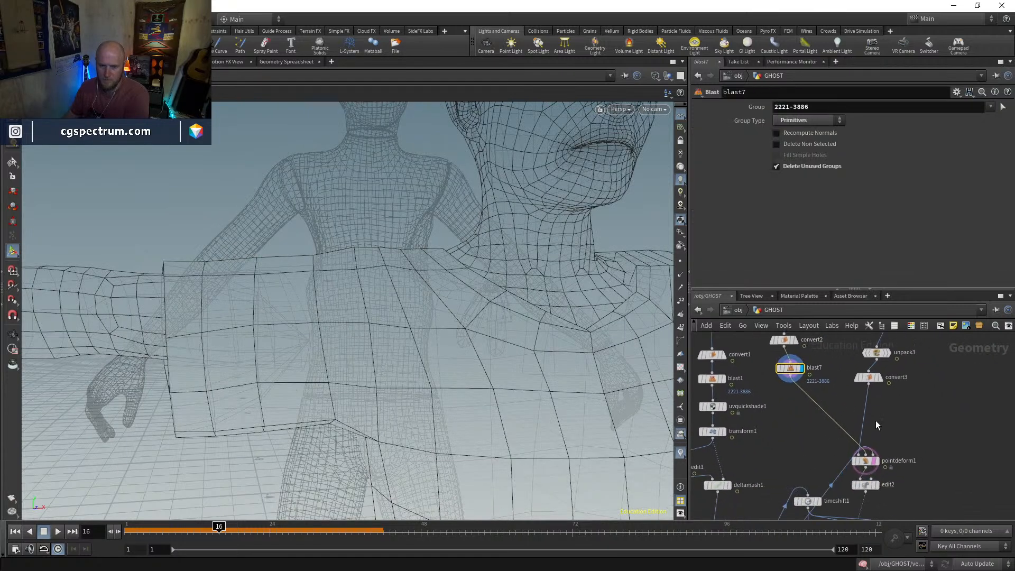
{"action": "left_click", "coordinate": [881, 380]}
{"action": "middle_click_drag", "start_coordinate": [901, 431], "coordinate": [879, 392]}
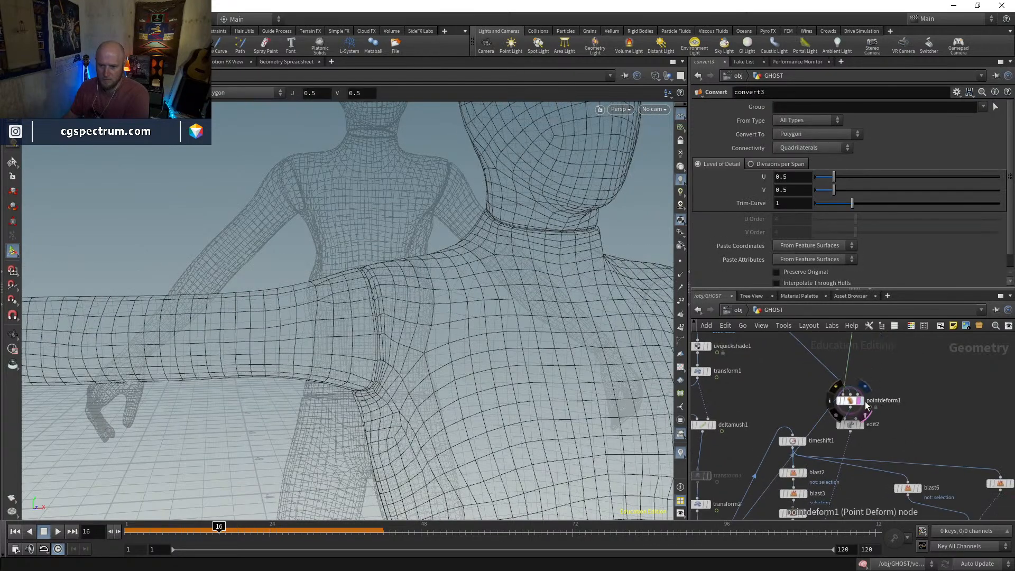
{"action": "left_click", "coordinate": [862, 400]}
{"action": "left_click", "coordinate": [851, 401]}
{"action": "middle_click_drag", "start_coordinate": [894, 429], "coordinate": [937, 358]}
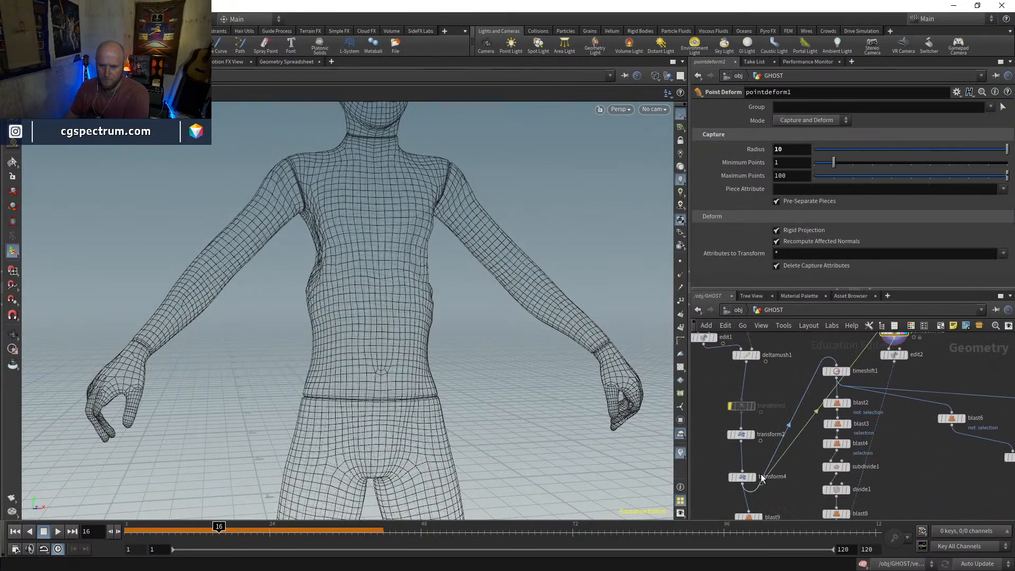
Template transform4 behind the deformed mannequin and compare how their arms, torso and feet line up
{"action": "left_click", "coordinate": [756, 490]}
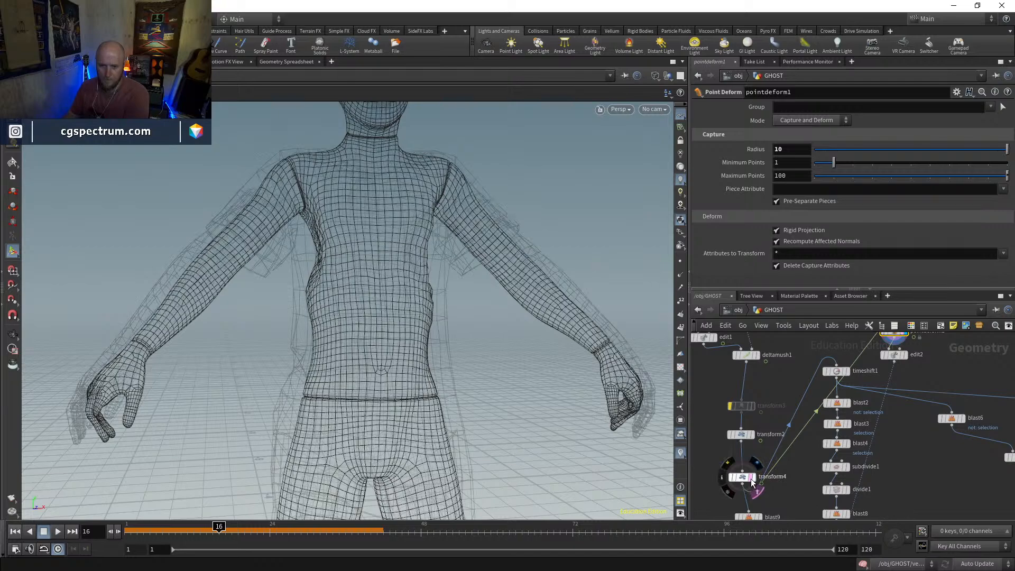
{"action": "mouse_move", "coordinate": [497, 344]}
{"action": "left_mouse_down", "text": "alt"}
{"action": "mouse_move", "coordinate": [469, 347]}
{"action": "mouse_move", "coordinate": [499, 344]}
{"action": "left_mouse_up", "text": "alt"}
{"action": "right_click_drag", "start_coordinate": [498, 344], "coordinate": [438, 406], "text": "alt"}
{"action": "middle_click_drag", "start_coordinate": [497, 408], "coordinate": [481, 320], "text": "alt"}
{"action": "right_click_drag", "start_coordinate": [481, 321], "coordinate": [409, 415], "text": "alt"}
{"action": "middle_click_drag", "start_coordinate": [410, 414], "coordinate": [437, 323], "text": "alt"}
{"action": "left_click_drag", "start_coordinate": [437, 324], "coordinate": [452, 338], "text": "alt"}
Review transform5's settings, toggle its bypass to check its effect on the mannequin, and return to pointdeform1
{"action": "middle_click_drag", "start_coordinate": [897, 372], "coordinate": [887, 490]}
{"action": "middle_click_drag", "start_coordinate": [816, 357], "coordinate": [831, 423]}
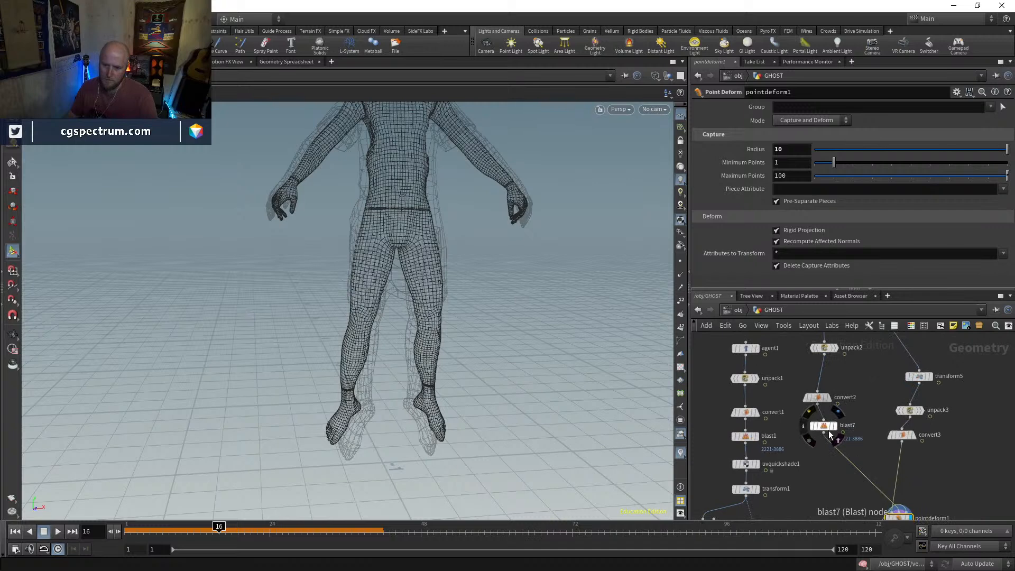
{"action": "middle_click_drag", "start_coordinate": [942, 468], "coordinate": [923, 471]}
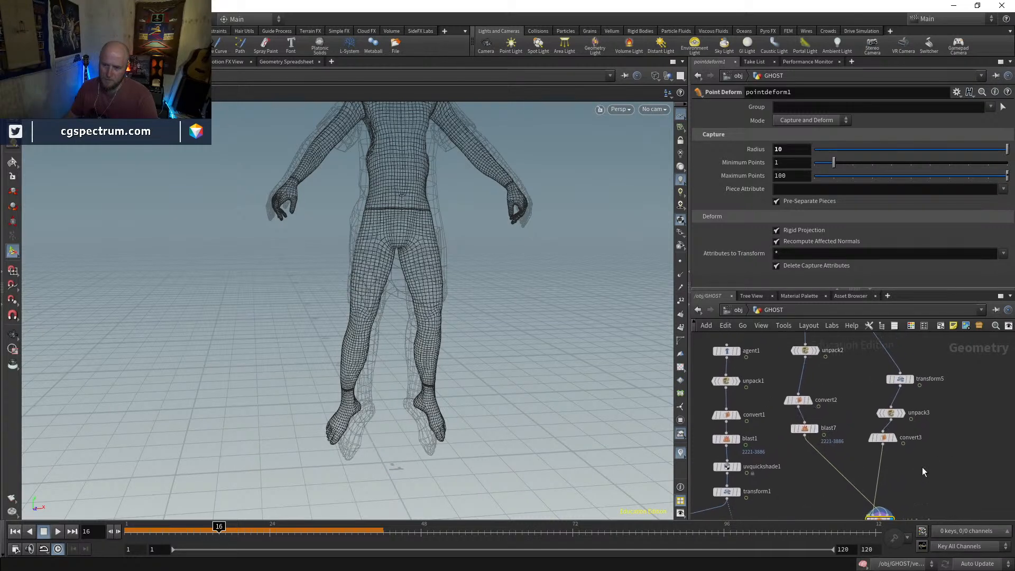
{"action": "left_click", "coordinate": [901, 380]}
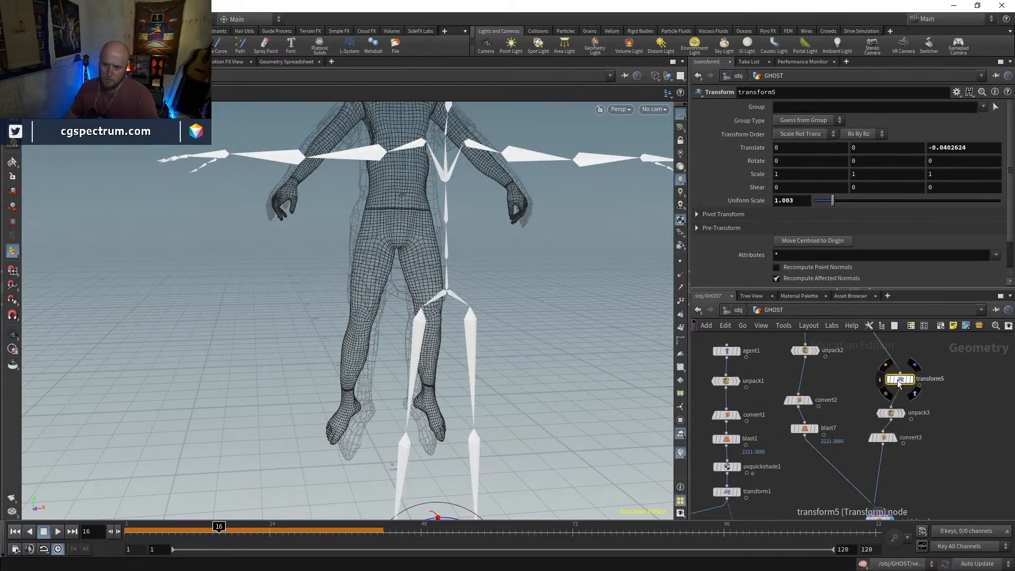
{"action": "left_click", "coordinate": [888, 380]}
{"action": "left_click", "coordinate": [888, 380]}
{"action": "left_click", "coordinate": [888, 380]}
{"action": "left_click", "coordinate": [888, 381]}
{"action": "middle_click_drag", "start_coordinate": [947, 473], "coordinate": [905, 359]}
{"action": "left_click", "coordinate": [844, 407]}
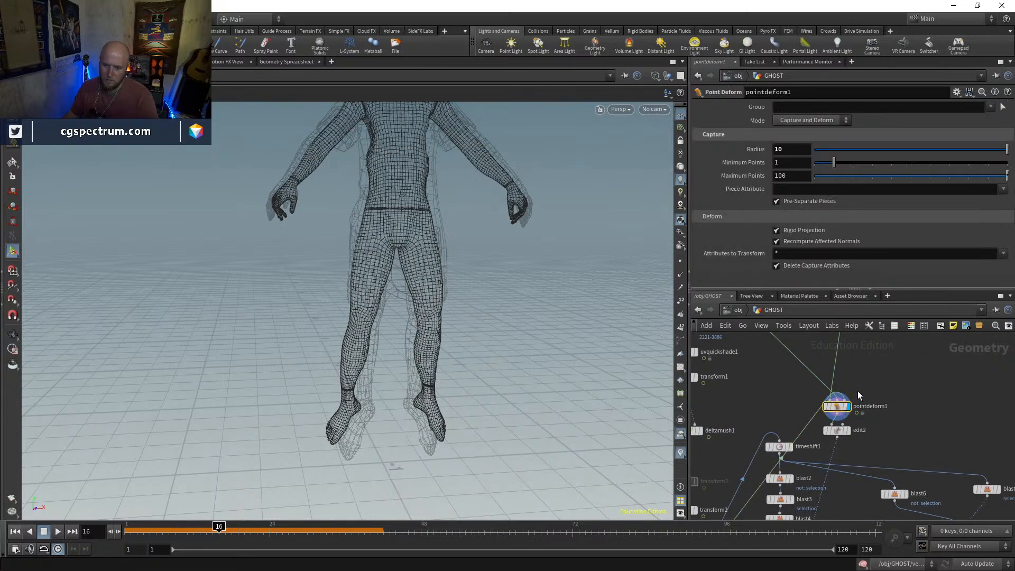
Try driving pointdeform1 with deltamush1 instead of transform4 and inspect the result in wireframe
{"action": "middle_click_drag", "start_coordinate": [755, 407], "coordinate": [787, 364]}
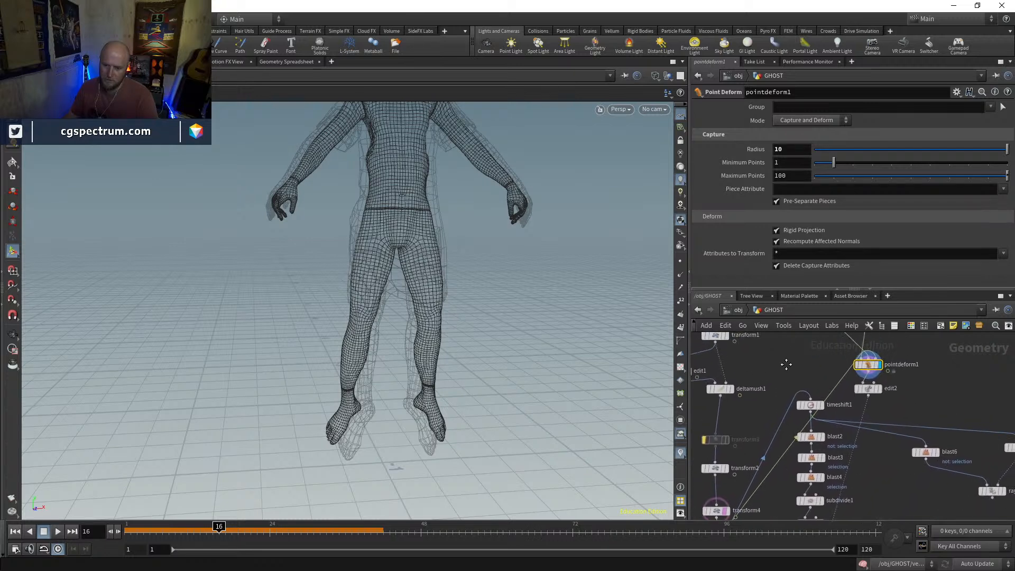
{"action": "left_click", "coordinate": [731, 401]}
{"action": "left_click", "coordinate": [733, 390]}
{"action": "mouse_move", "coordinate": [556, 317]}
{"action": "left_mouse_down", "text": "alt"}
{"action": "mouse_move", "coordinate": [503, 314]}
{"action": "mouse_move", "coordinate": [495, 347]}
{"action": "mouse_move", "coordinate": [528, 319]}
{"action": "left_mouse_up", "text": "alt"}
{"action": "key", "text": "shift+w"}
{"action": "key", "text": "shift+w"}
{"action": "right_click_drag", "start_coordinate": [529, 319], "coordinate": [503, 369]}
{"action": "key", "text": "shift+w"}
{"action": "left_click_drag", "start_coordinate": [503, 369], "coordinate": [515, 355]}
{"action": "key", "text": "shift+w"}
Try capture Radius values of 0.1, 0 and 0.5 on pointdeform1
{"action": "type", "text": ".1"}
{"action": "key", "text": "Return"}
{"action": "type", "text": "0"}
{"action": "key", "text": "Return"}
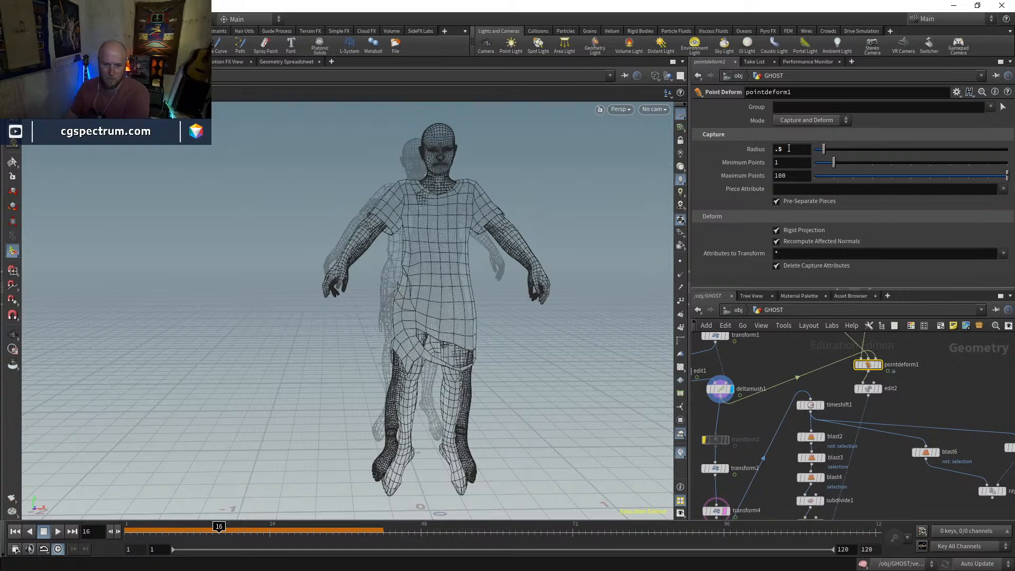
Check the geometry info of convert3 and blast7, and rewire transform4 back into pointdeform1
{"action": "middle_click_drag", "start_coordinate": [928, 360], "coordinate": [912, 495]}
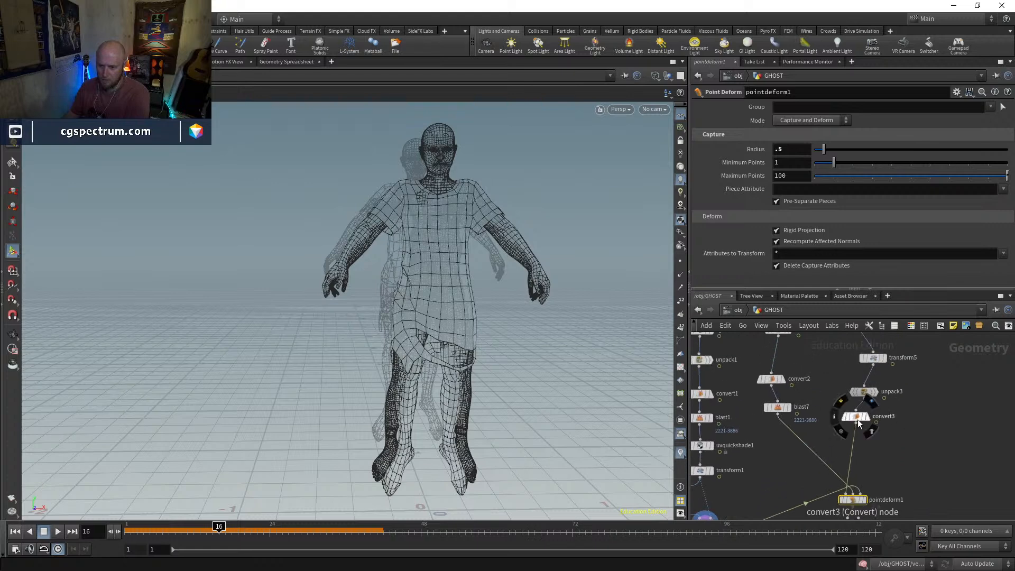
{"action": "middle_click", "coordinate": [859, 420]}
{"action": "middle_click", "coordinate": [779, 412]}
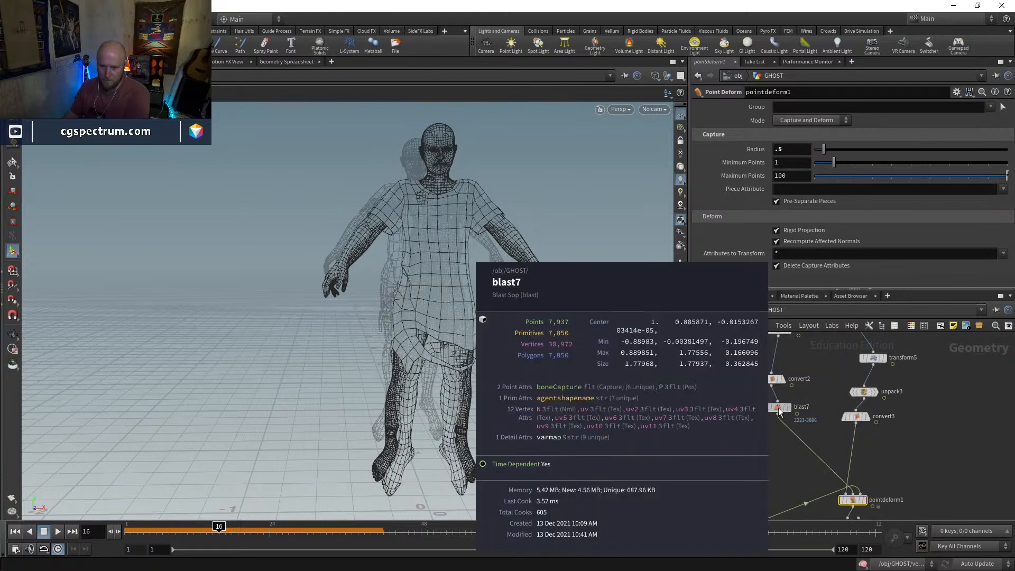
{"action": "middle_click_drag", "start_coordinate": [737, 463], "coordinate": [787, 380]}
{"action": "middle_click_drag", "start_coordinate": [794, 465], "coordinate": [782, 410]}
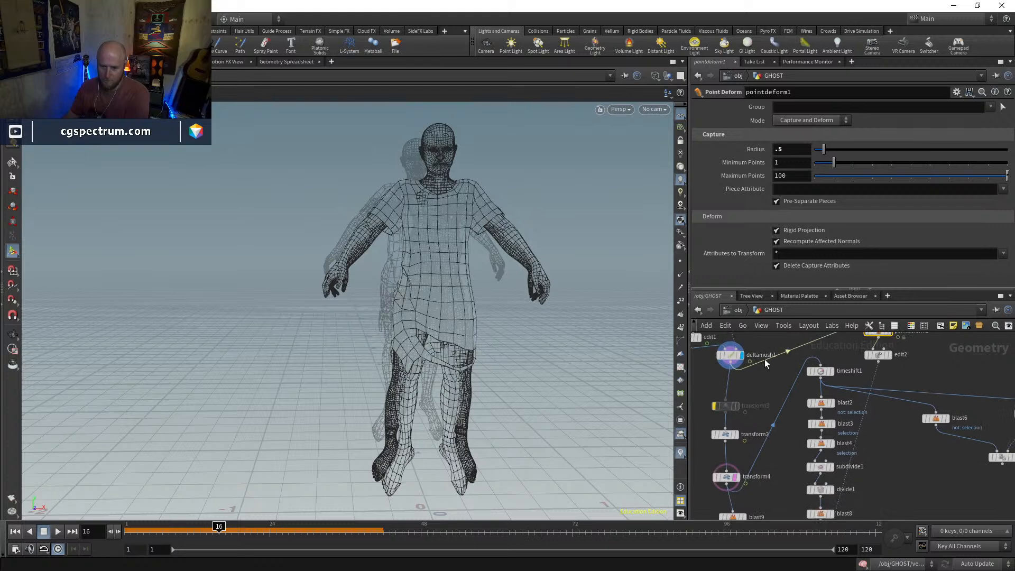
{"action": "middle_click_drag", "start_coordinate": [765, 366], "coordinate": [765, 331]}
{"action": "left_click", "coordinate": [738, 464]}
{"action": "middle_click_drag", "start_coordinate": [790, 430], "coordinate": [730, 471]}
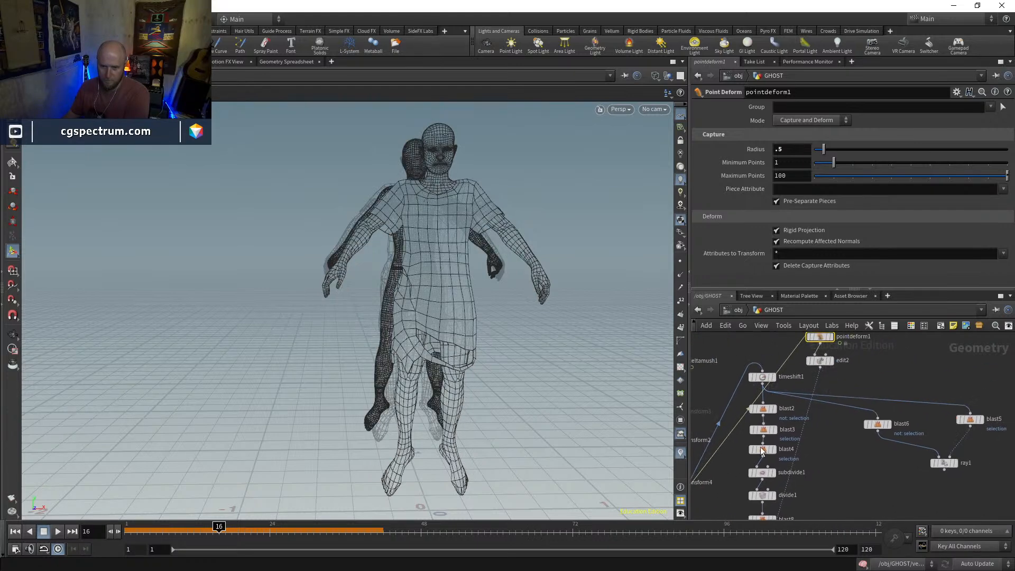
Display pointdeform1 and set its capture Radius to 0.27
{"action": "scroll", "coordinate": [834, 360], "scroll_direction": "up", "scroll_amount": 3}
{"action": "left_click", "coordinate": [830, 384]}
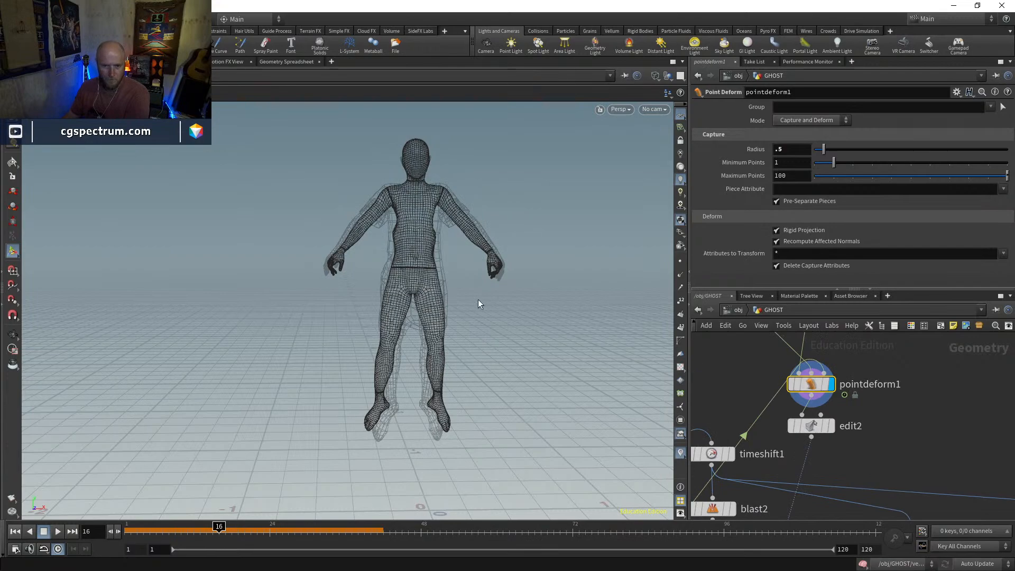
{"action": "scroll", "coordinate": [475, 230], "scroll_direction": "up", "scroll_amount": 5}
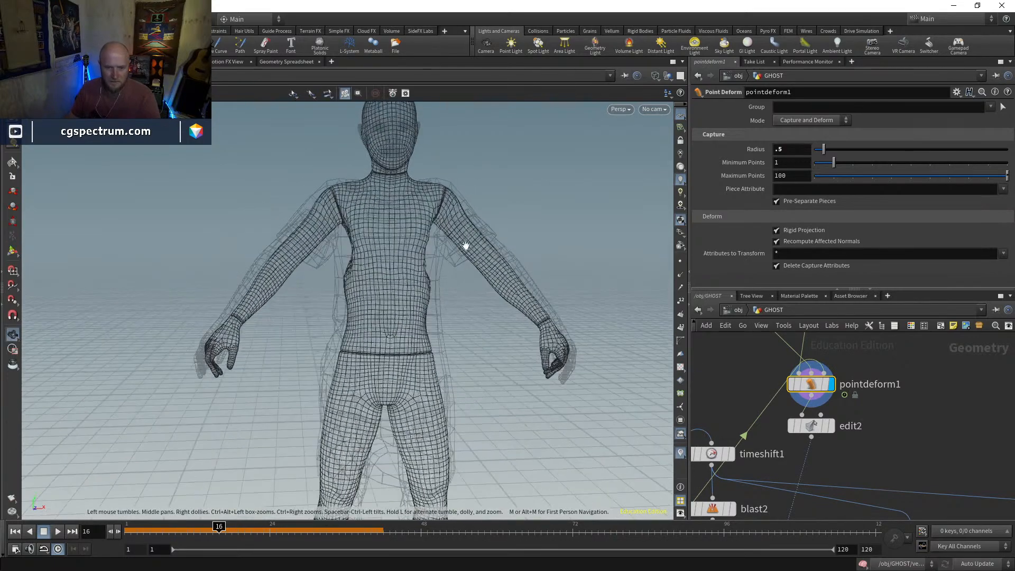
{"action": "mouse_move", "coordinate": [792, 385]}
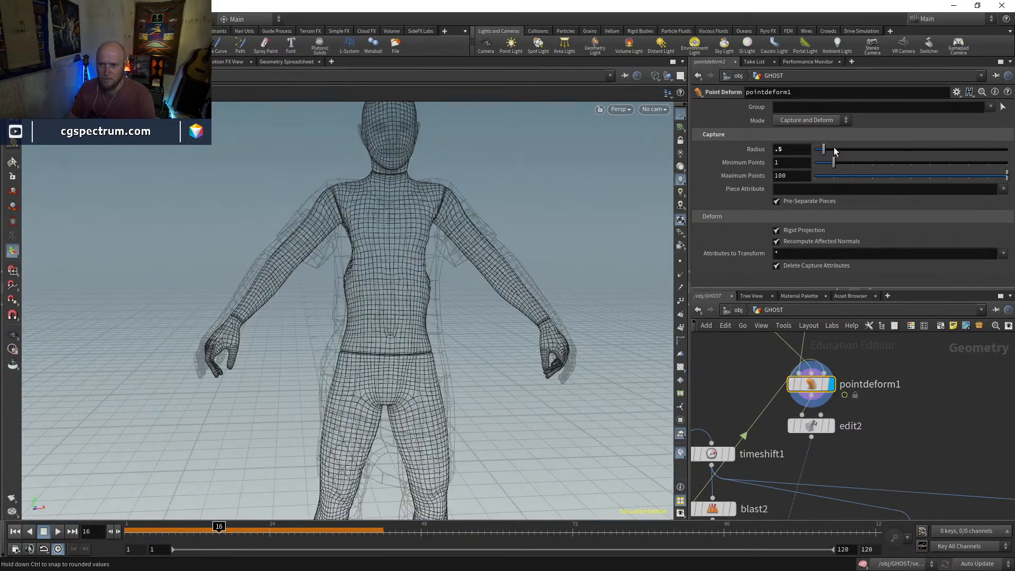
{"action": "left_click_drag", "start_coordinate": [811, 144], "coordinate": [820, 148]}
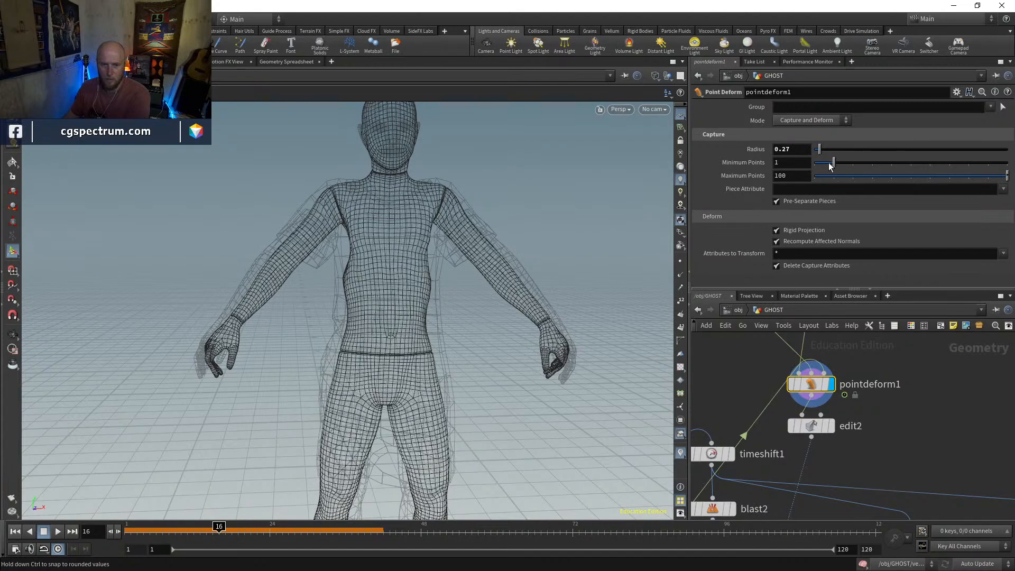
Display convert3 and then blast7 in wireframe to compare the mannequin's fit with the original ghost body
{"action": "middle_click_drag", "start_coordinate": [894, 387], "coordinate": [897, 499]}
{"action": "left_click", "coordinate": [845, 443]}
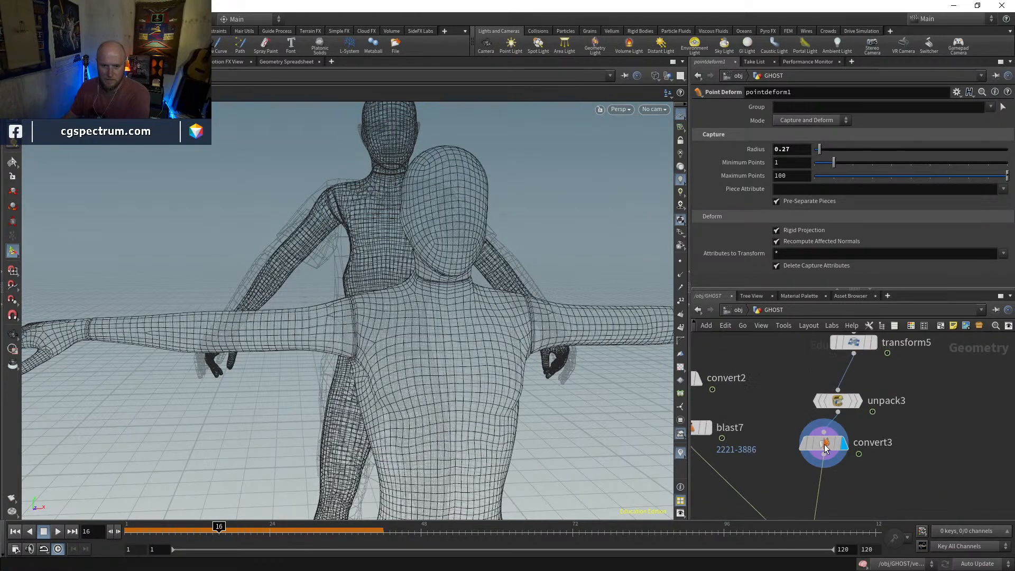
{"action": "left_click", "coordinate": [709, 429]}
{"action": "right_click_drag", "start_coordinate": [476, 365], "coordinate": [442, 376], "text": "alt"}
{"action": "mouse_move", "coordinate": [442, 376]}
{"action": "left_mouse_down", "text": "alt"}
{"action": "mouse_move", "coordinate": [428, 328]}
{"action": "mouse_move", "coordinate": [370, 311]}
{"action": "mouse_move", "coordinate": [385, 349]}
{"action": "mouse_move", "coordinate": [453, 356]}
{"action": "left_mouse_up", "text": "alt"}
{"action": "key", "text": "shift+w"}
{"action": "key", "text": "shift+w"}
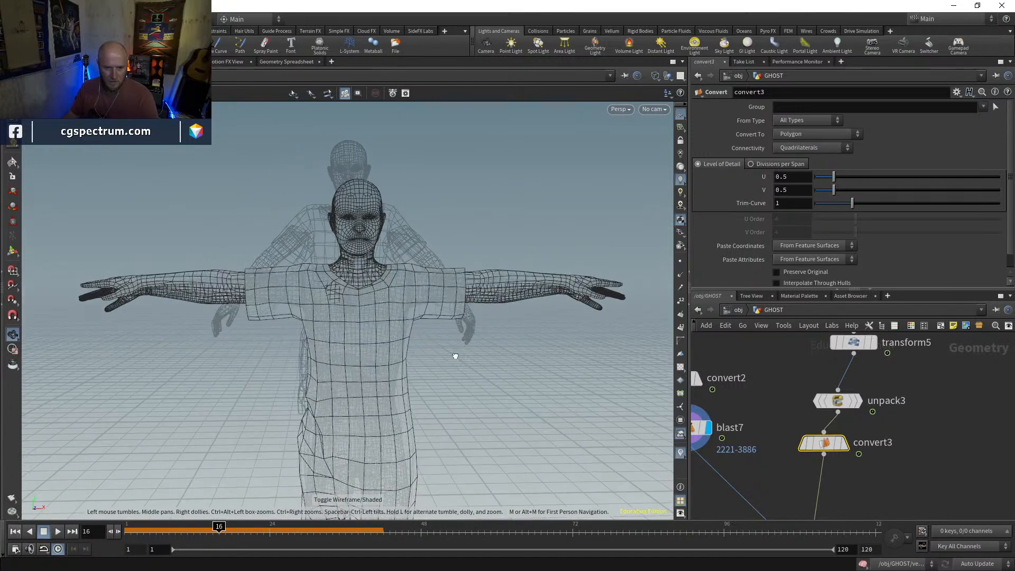
Overlay convert3 as a template on blast7 and set transform5's Uniform Scale to 1.023
{"action": "middle_click_drag", "start_coordinate": [719, 342], "coordinate": [709, 361]}
{"action": "left_click", "coordinate": [843, 362]}
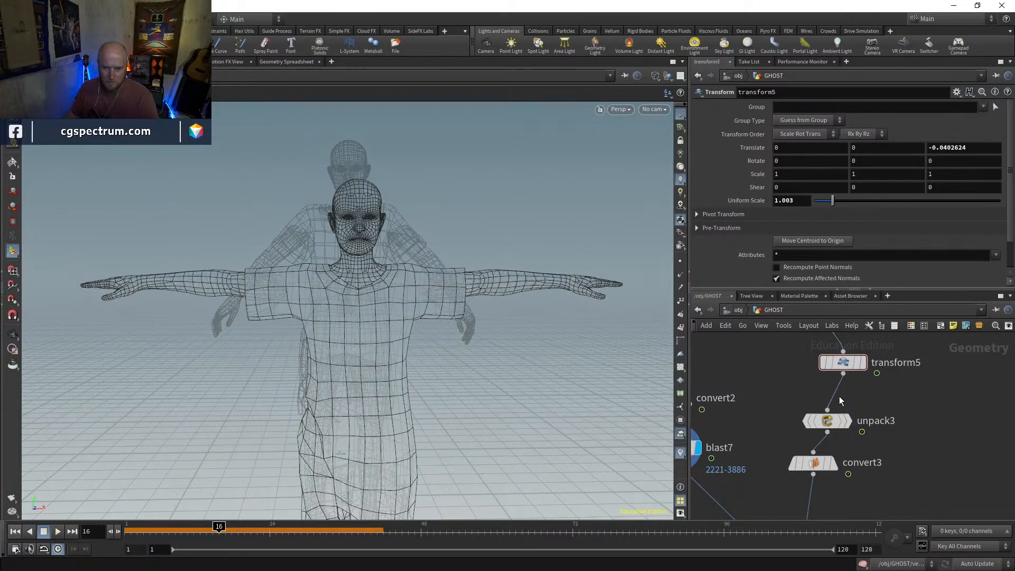
{"action": "left_click", "coordinate": [829, 466]}
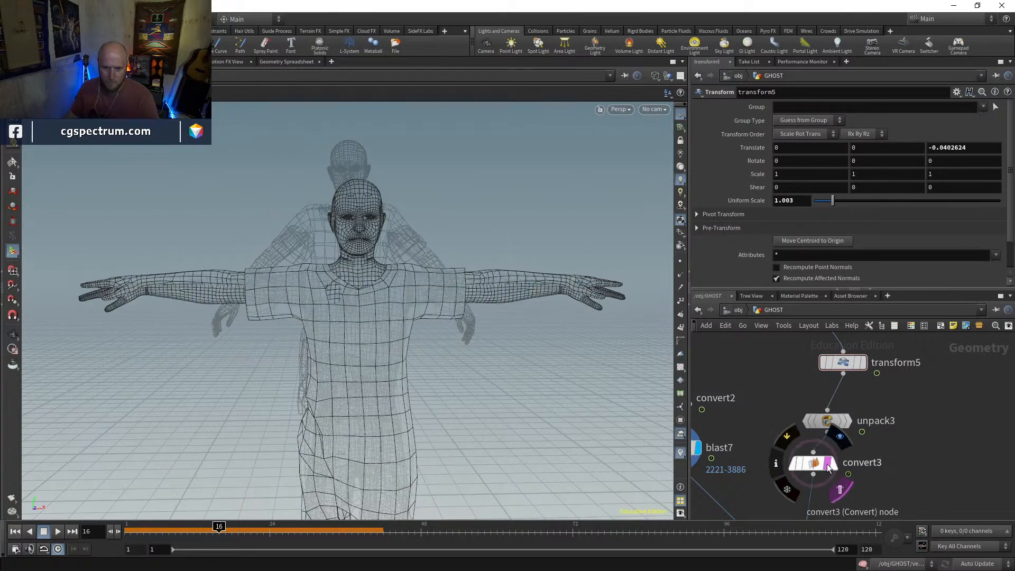
{"action": "middle_click", "coordinate": [796, 200]}
{"action": "middle_click_drag", "start_coordinate": [802, 225], "coordinate": [813, 227]}
{"action": "middle_click_drag", "start_coordinate": [549, 301], "coordinate": [565, 90], "text": "alt"}
{"action": "right_click_drag", "start_coordinate": [537, 211], "coordinate": [518, 286], "text": "alt"}
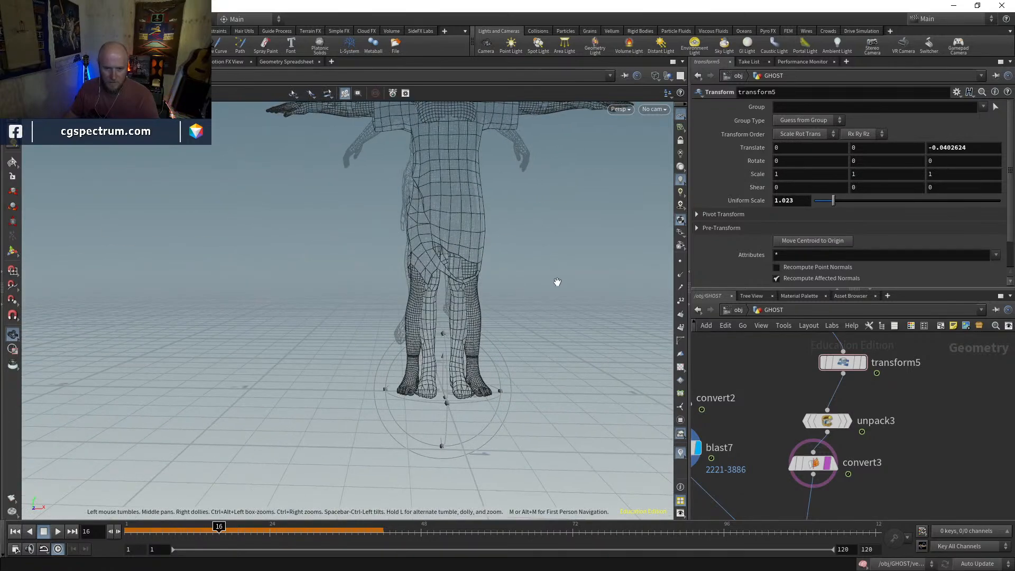
Display transform5 and use blast7 as the template overlay in place of convert3
{"action": "middle_click_drag", "start_coordinate": [865, 463], "coordinate": [853, 477]}
{"action": "left_click_drag", "start_coordinate": [804, 416], "coordinate": [794, 379]}
{"action": "left_click", "coordinate": [809, 377]}
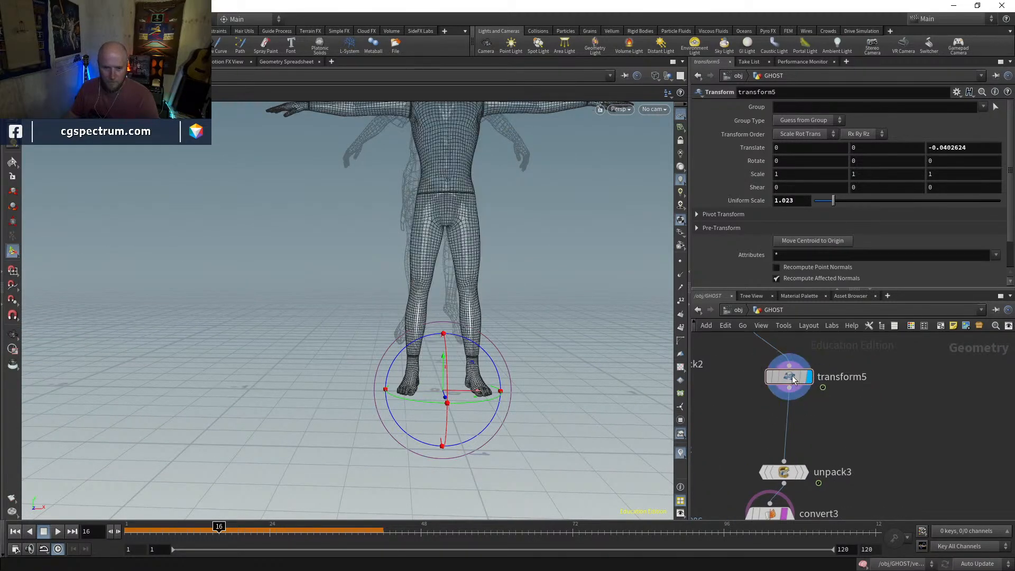
{"action": "left_click", "coordinate": [12, 164]}
{"action": "middle_click_drag", "start_coordinate": [737, 418], "coordinate": [900, 363]}
{"action": "scroll", "coordinate": [854, 430], "scroll_direction": "down", "scroll_amount": 2}
{"action": "scroll", "coordinate": [849, 406], "scroll_direction": "up", "scroll_amount": 2}
{"action": "left_click", "coordinate": [860, 396]}
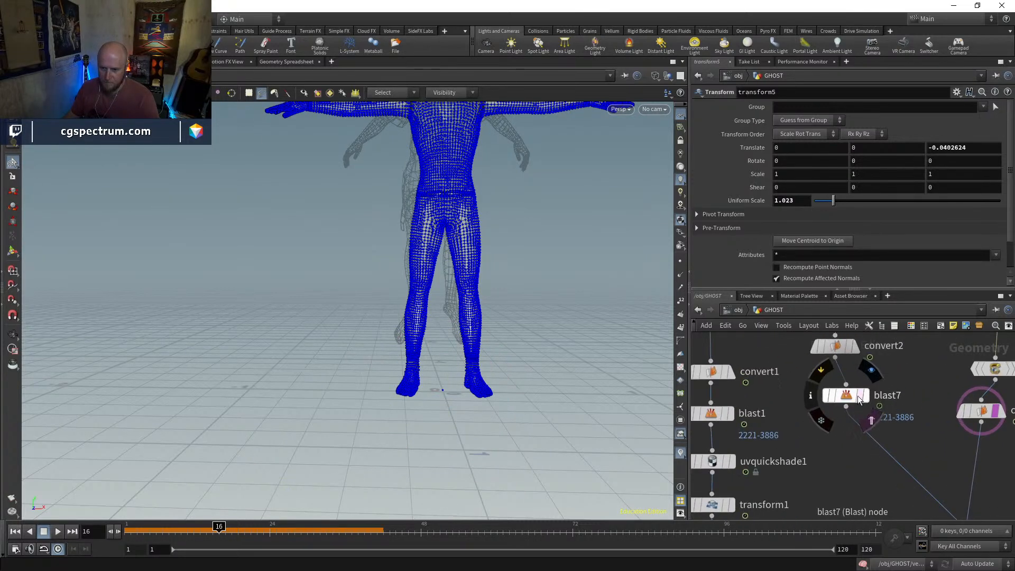
{"action": "key", "text": "Escape"}
{"action": "scroll", "coordinate": [433, 404], "scroll_direction": "down", "scroll_amount": 2}
{"action": "middle_click_drag", "start_coordinate": [433, 404], "coordinate": [432, 413], "text": "alt"}
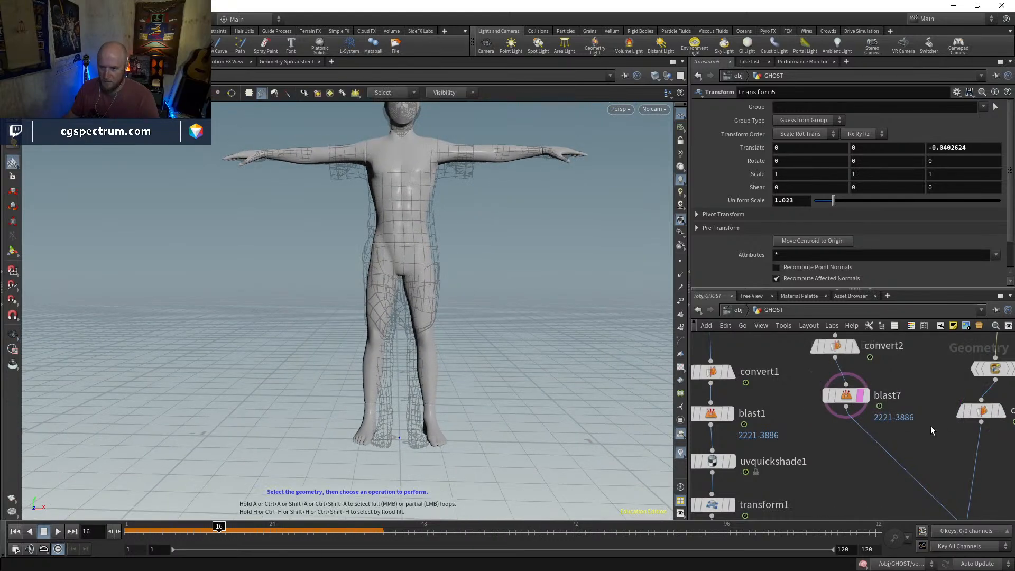
Display convert3, select the points of one mannequin foot and move them inward with an Edit node
{"action": "middle_click_drag", "start_coordinate": [928, 425], "coordinate": [785, 501]}
{"action": "middle_click_drag", "start_coordinate": [900, 403], "coordinate": [890, 438]}
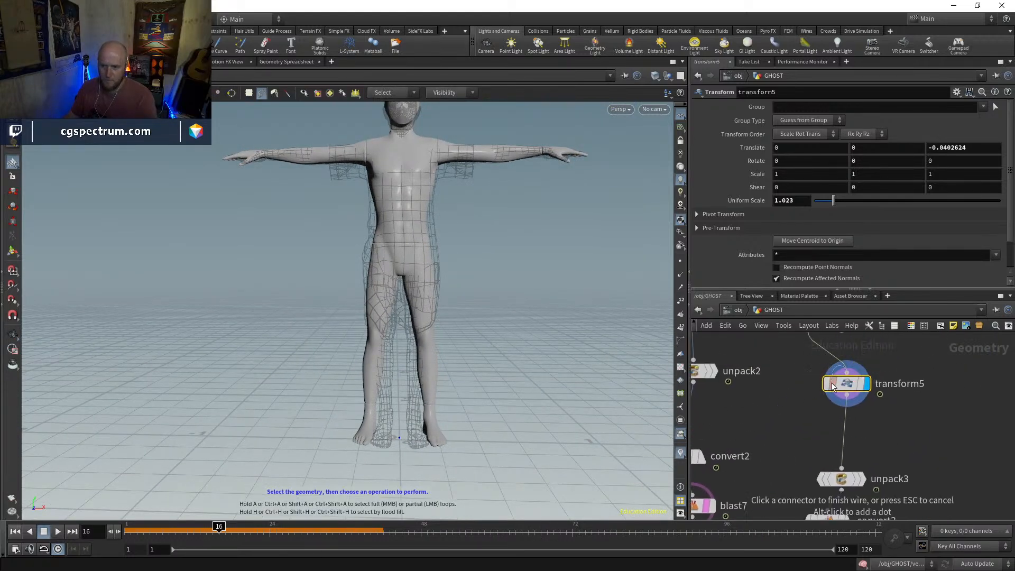
{"action": "key", "text": "Return"}
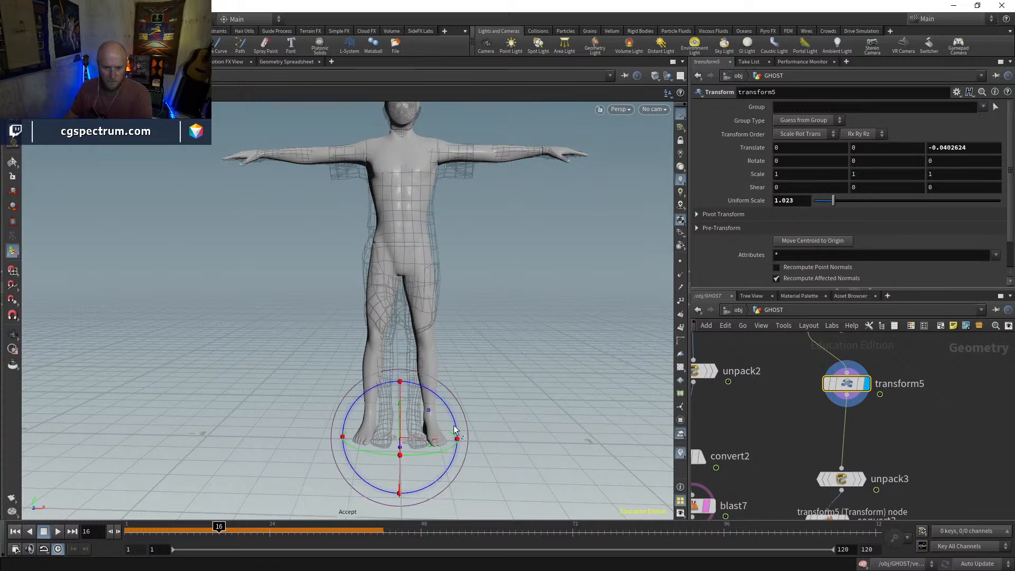
{"action": "middle_click_drag", "start_coordinate": [866, 422], "coordinate": [820, 343]}
{"action": "left_click", "coordinate": [800, 442]}
{"action": "left_click", "coordinate": [780, 442]}
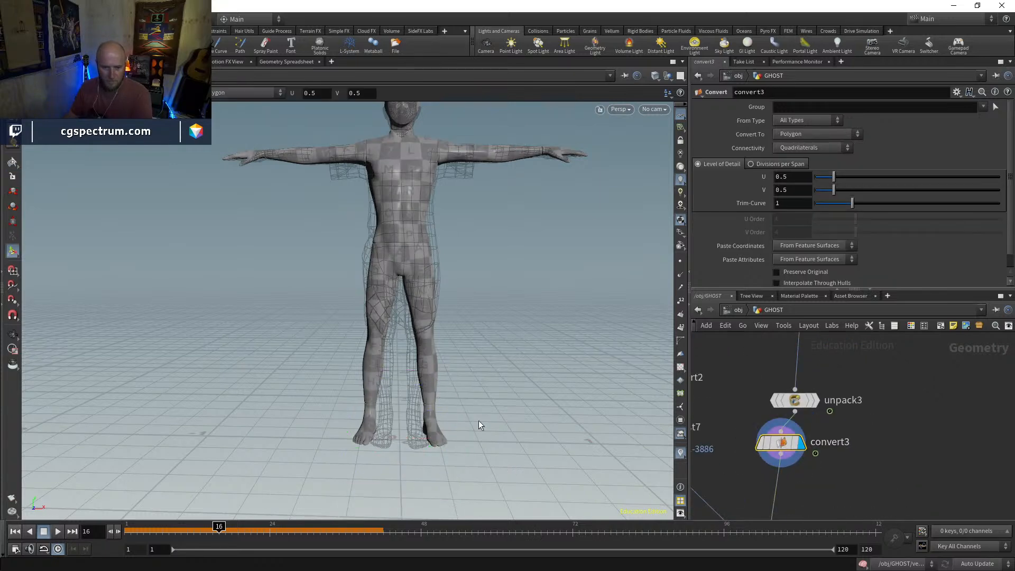
{"action": "key", "text": "s"}
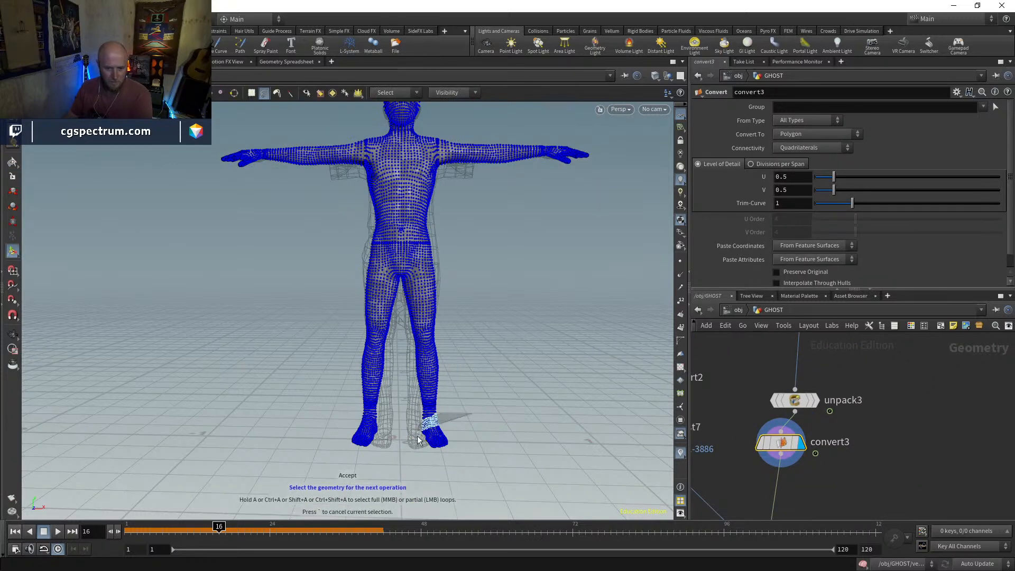
{"action": "left_click", "coordinate": [16, 192]}
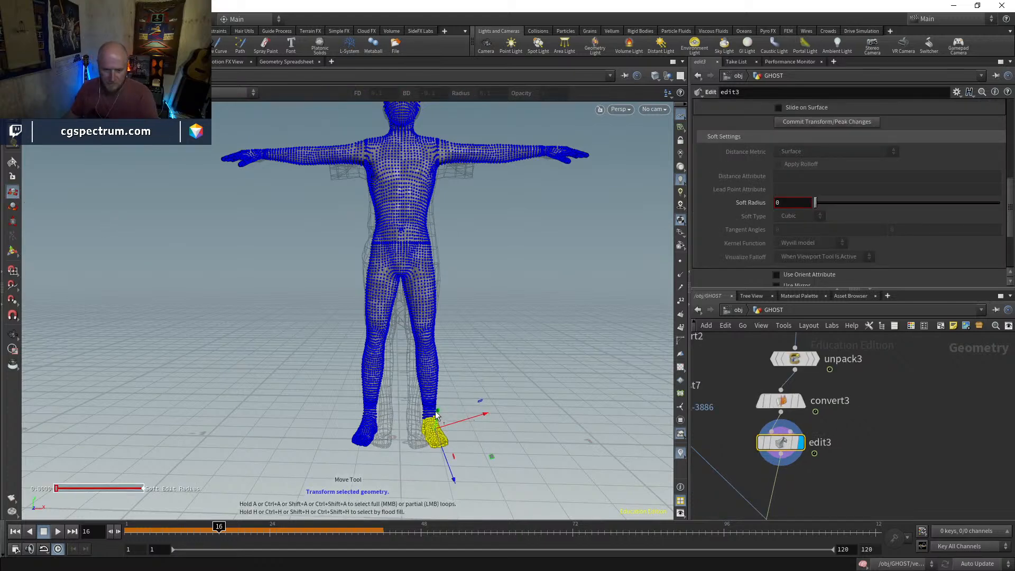
{"action": "key", "text": "m"}
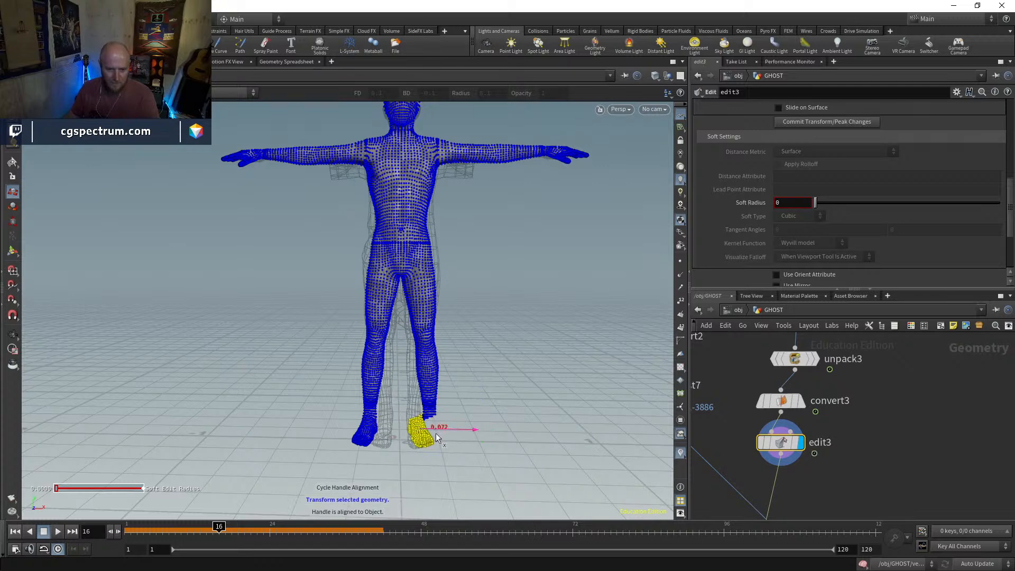
Set edit3's Soft Radius to 0.819 and move the mannequin's other foot inward to match the ghost's stance
{"action": "scroll", "coordinate": [813, 265], "scroll_direction": "down", "scroll_amount": 1}
{"action": "left_click_drag", "start_coordinate": [817, 189], "coordinate": [961, 184]}
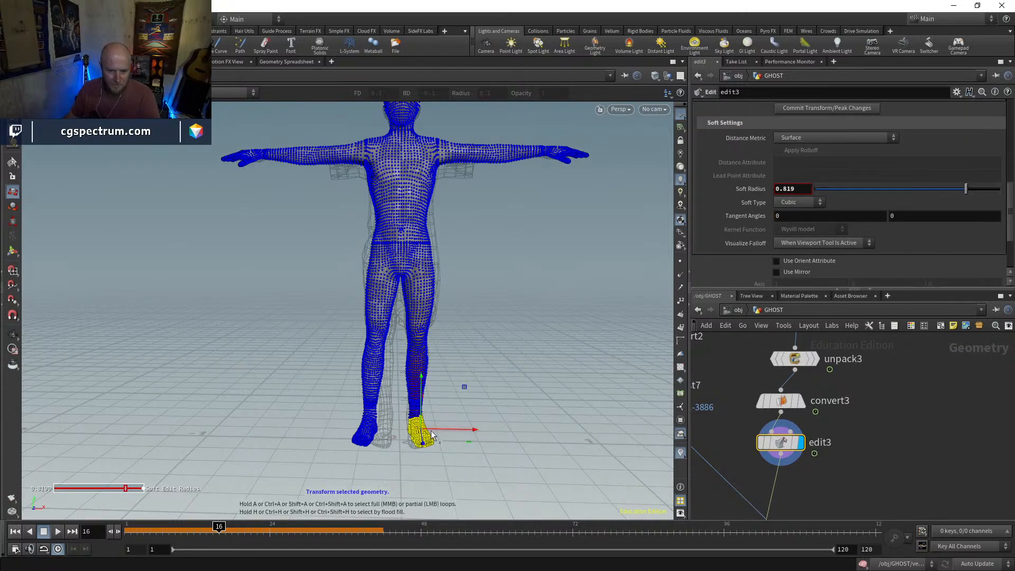
{"action": "mouse_move", "coordinate": [325, 407]}
{"action": "left_mouse_down"}
{"action": "mouse_move", "coordinate": [378, 455]}
{"action": "mouse_move", "coordinate": [391, 418]}
{"action": "mouse_move", "coordinate": [408, 430]}
{"action": "mouse_move", "coordinate": [375, 387]}
{"action": "mouse_move", "coordinate": [622, 403]}
{"action": "left_mouse_up"}
{"action": "key", "text": "Escape"}
Select the mannequin's chest points from the side, set the Soft Radius to 0.178 and pull them backward
{"action": "middle_click_drag", "start_coordinate": [622, 403], "coordinate": [526, 478]}
{"action": "left_click_drag", "start_coordinate": [525, 478], "coordinate": [453, 341]}
{"action": "middle_click_drag", "start_coordinate": [453, 341], "coordinate": [449, 406]}
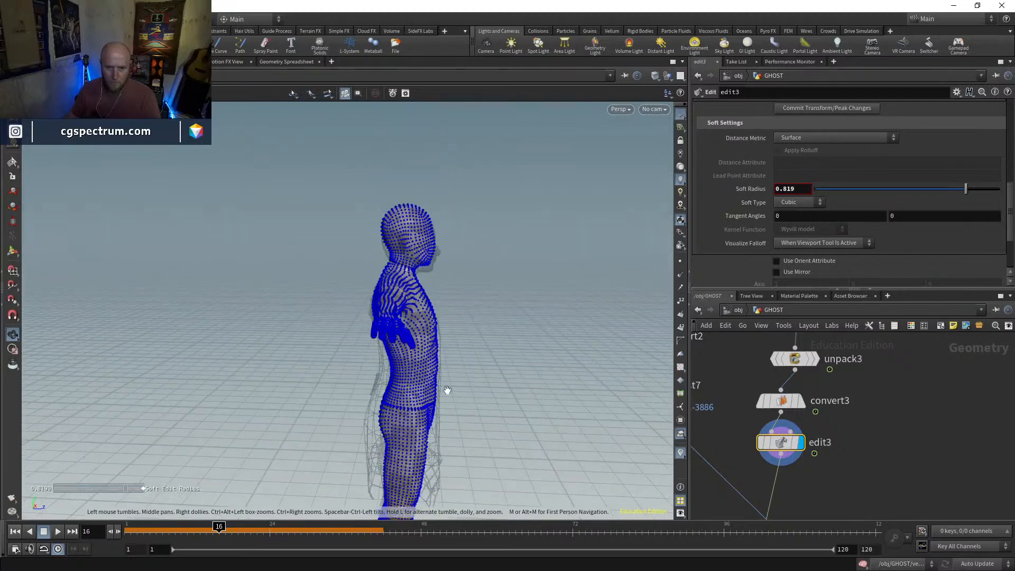
{"action": "right_click_drag", "start_coordinate": [449, 406], "coordinate": [483, 314]}
{"action": "left_click_drag", "start_coordinate": [484, 315], "coordinate": [486, 304]}
{"action": "key", "text": "Return"}
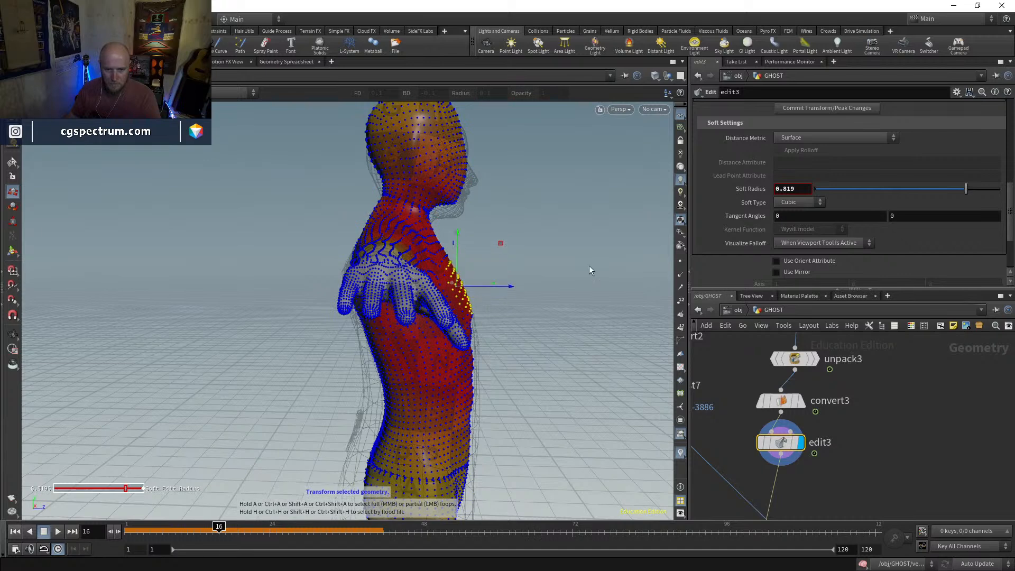
{"action": "left_click", "coordinate": [852, 190]}
{"action": "left_click_drag", "start_coordinate": [848, 191], "coordinate": [850, 191]}
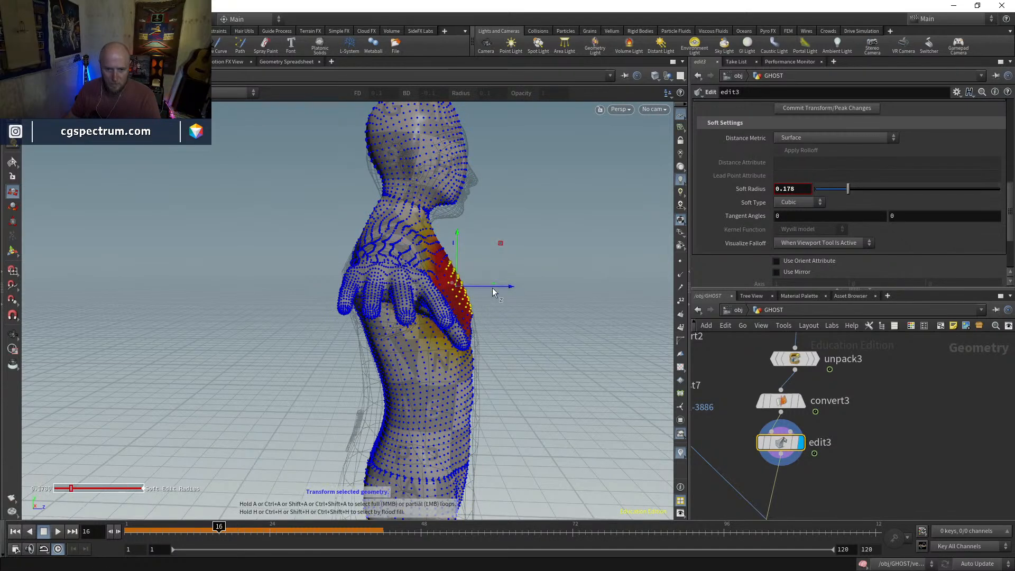
{"action": "left_click_drag", "start_coordinate": [491, 286], "coordinate": [451, 266]}
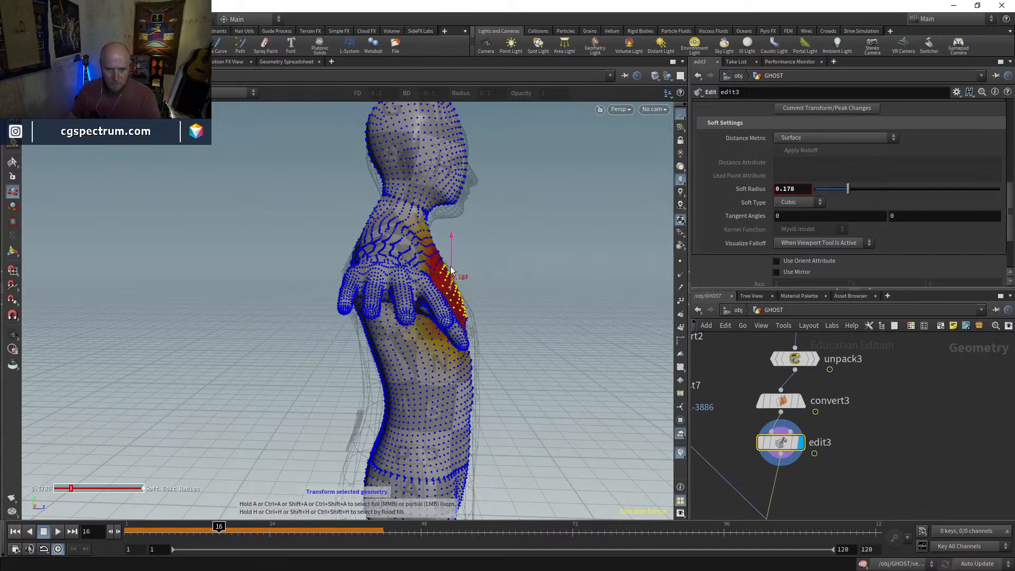
Show the mannequin shaded, select points between the neck and one shoulder and move them to fit the ghost's outline
{"action": "key", "text": "Escape"}
{"action": "left_click_drag", "start_coordinate": [589, 300], "coordinate": [417, 307]}
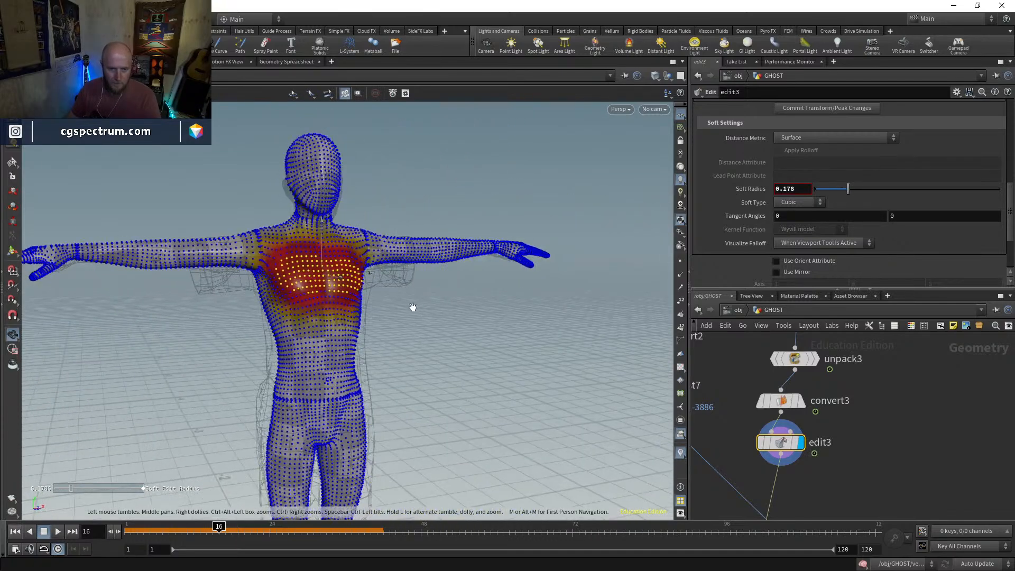
{"action": "key", "text": "w"}
{"action": "mouse_move", "coordinate": [236, 223]}
{"action": "right_mouse_down"}
{"action": "mouse_move", "coordinate": [263, 238]}
{"action": "mouse_move", "coordinate": [299, 134]}
{"action": "mouse_move", "coordinate": [284, 236]}
{"action": "mouse_move", "coordinate": [295, 192]}
{"action": "mouse_move", "coordinate": [265, 220]}
{"action": "mouse_move", "coordinate": [259, 286]}
{"action": "mouse_move", "coordinate": [274, 260]}
{"action": "right_mouse_up"}
{"action": "key", "text": "w"}
{"action": "key", "text": "w"}
{"action": "key", "text": "w"}
{"action": "left_click_drag", "start_coordinate": [275, 260], "coordinate": [269, 256]}
{"action": "left_click_drag", "start_coordinate": [312, 225], "coordinate": [336, 215]}
{"action": "left_click", "coordinate": [400, 218]}
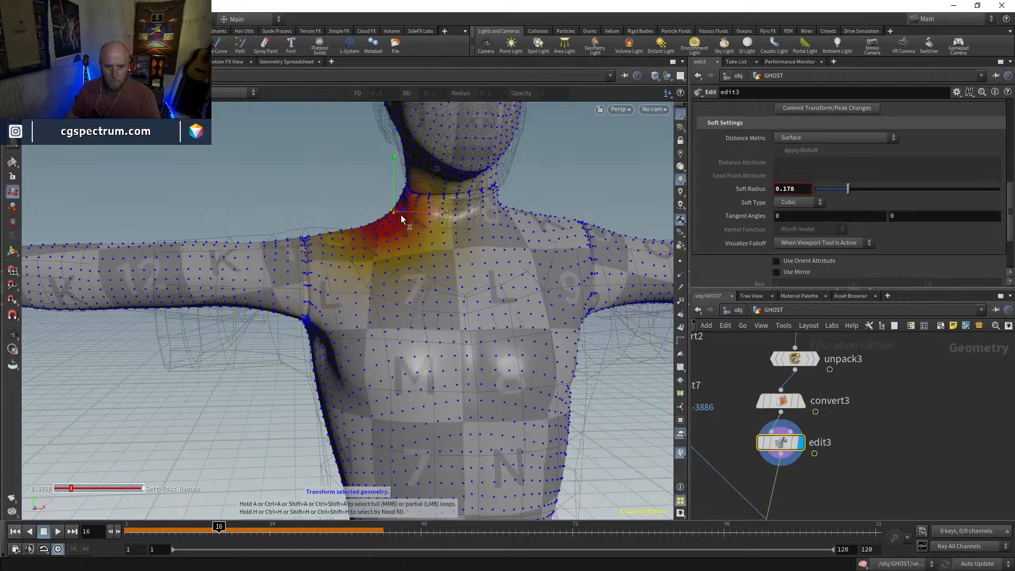
{"action": "left_click", "coordinate": [412, 215]}
{"action": "left_click", "coordinate": [387, 216]}
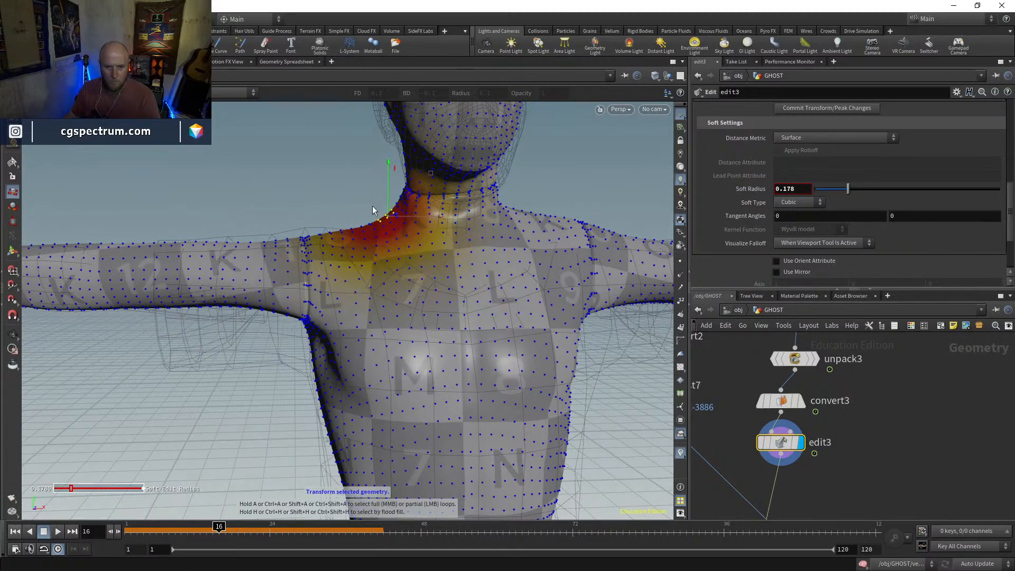
{"action": "mouse_move", "coordinate": [388, 216]}
{"action": "left_mouse_down"}
{"action": "mouse_move", "coordinate": [407, 221]}
{"action": "mouse_move", "coordinate": [401, 226]}
{"action": "left_mouse_up"}
Reshape the neck and shoulder on the mannequin's other side to fit the ghost's outline
{"action": "middle_click_drag", "start_coordinate": [529, 210], "coordinate": [430, 205], "text": "alt"}
{"action": "left_click", "coordinate": [429, 210]}
{"action": "left_click_drag", "start_coordinate": [412, 210], "coordinate": [404, 235]}
{"action": "middle_click_drag", "start_coordinate": [529, 240], "coordinate": [413, 229], "text": "alt"}
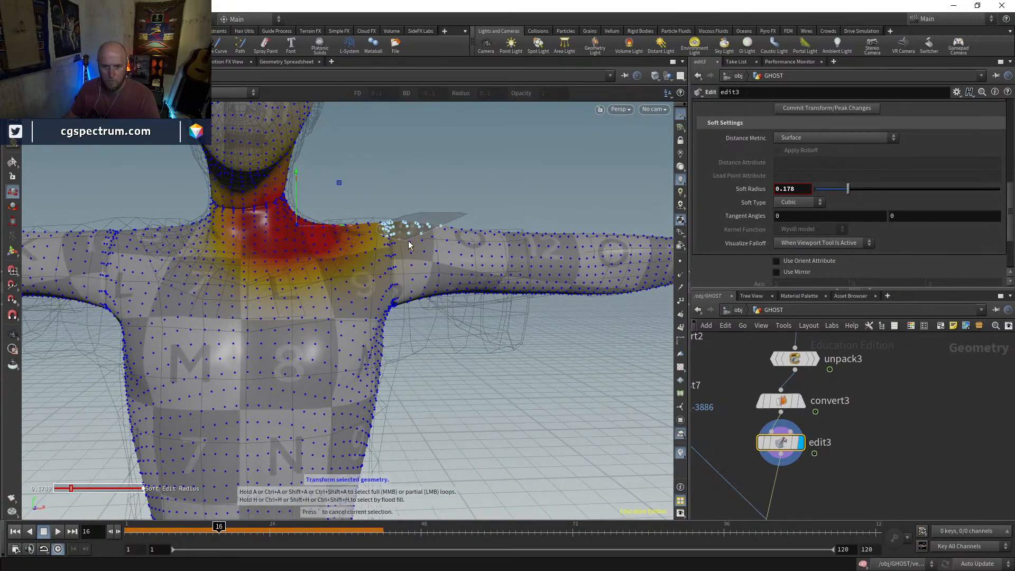
{"action": "left_click", "coordinate": [411, 225]}
{"action": "right_click_drag", "start_coordinate": [409, 224], "coordinate": [417, 276], "text": "alt"}
Display pointdeform1 and inspect the deformed mannequin with the edit3 changes
{"action": "left_click_drag", "start_coordinate": [418, 277], "coordinate": [480, 297], "text": "alt"}
{"action": "right_click_drag", "start_coordinate": [480, 297], "coordinate": [486, 389], "text": "alt"}
{"action": "middle_click_drag", "start_coordinate": [486, 389], "coordinate": [430, 344], "text": "alt"}
{"action": "left_click_drag", "start_coordinate": [430, 344], "coordinate": [514, 286], "text": "alt"}
{"action": "right_click_drag", "start_coordinate": [907, 460], "coordinate": [861, 503]}
{"action": "middle_click_drag", "start_coordinate": [861, 502], "coordinate": [860, 403]}
{"action": "left_click", "coordinate": [825, 422]}
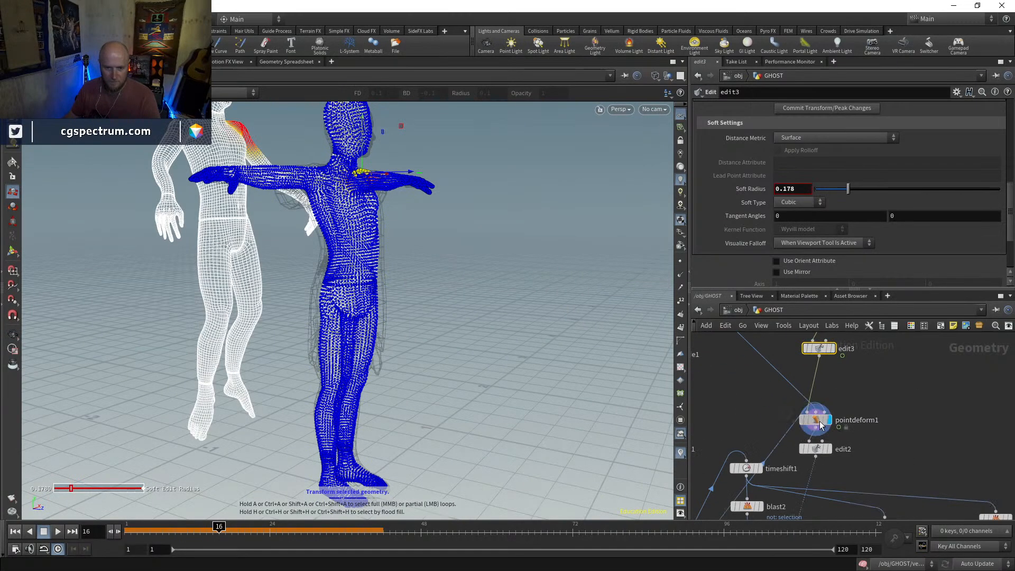
{"action": "key", "text": "Escape"}
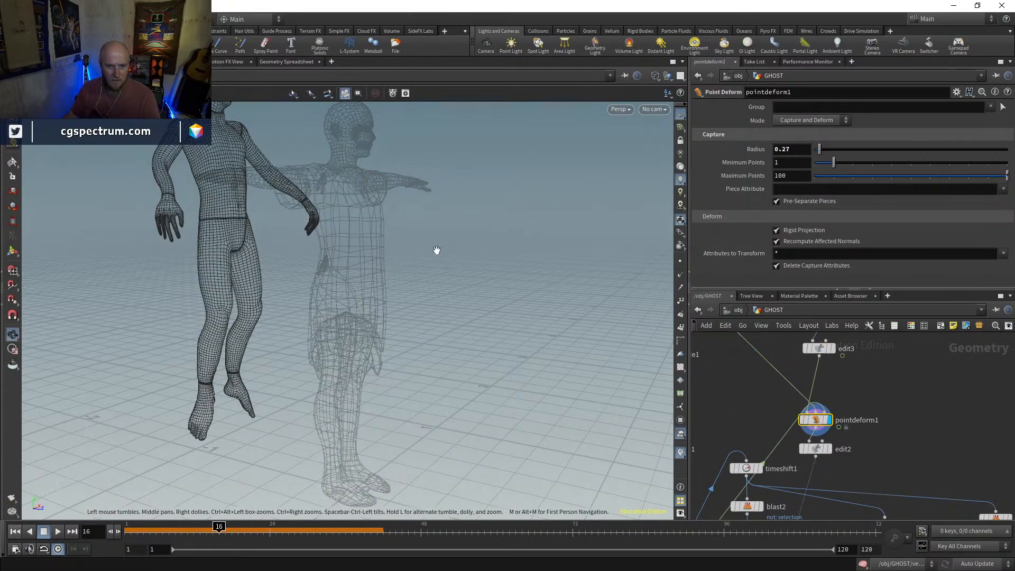
{"action": "left_click_drag", "start_coordinate": [458, 250], "coordinate": [430, 247]}
Temporarily overlay transform4 as a template and compare the animated ghost with the deformed mannequin
{"action": "middle_click_drag", "start_coordinate": [859, 418], "coordinate": [857, 317]}
{"action": "middle_click_drag", "start_coordinate": [839, 384], "coordinate": [924, 381]}
{"action": "middle_click_drag", "start_coordinate": [763, 356], "coordinate": [772, 324]}
{"action": "left_click", "coordinate": [734, 460]}
{"action": "left_click_drag", "start_coordinate": [353, 281], "coordinate": [254, 305]}
{"action": "key", "text": "w"}
{"action": "key", "text": "w"}
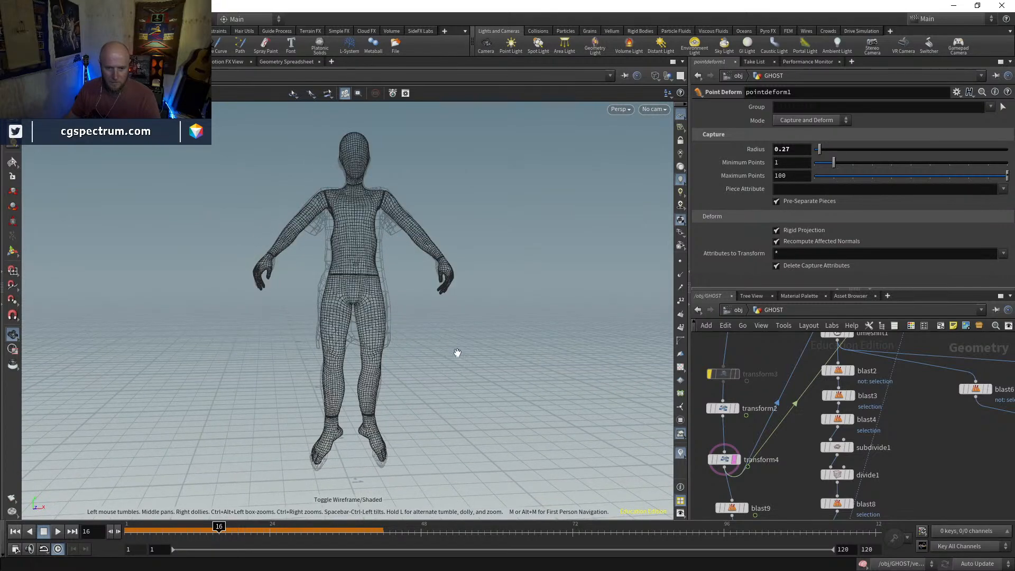
{"action": "left_click", "coordinate": [737, 461]}
Display vellumsolver1 and play the dress simulation from frame 1
{"action": "scroll", "coordinate": [781, 502], "scroll_direction": "down", "scroll_amount": 2}
{"action": "middle_click_drag", "start_coordinate": [782, 501], "coordinate": [801, 441]}
{"action": "scroll", "coordinate": [801, 441], "scroll_direction": "up", "scroll_amount": 4}
{"action": "left_click", "coordinate": [781, 435]}
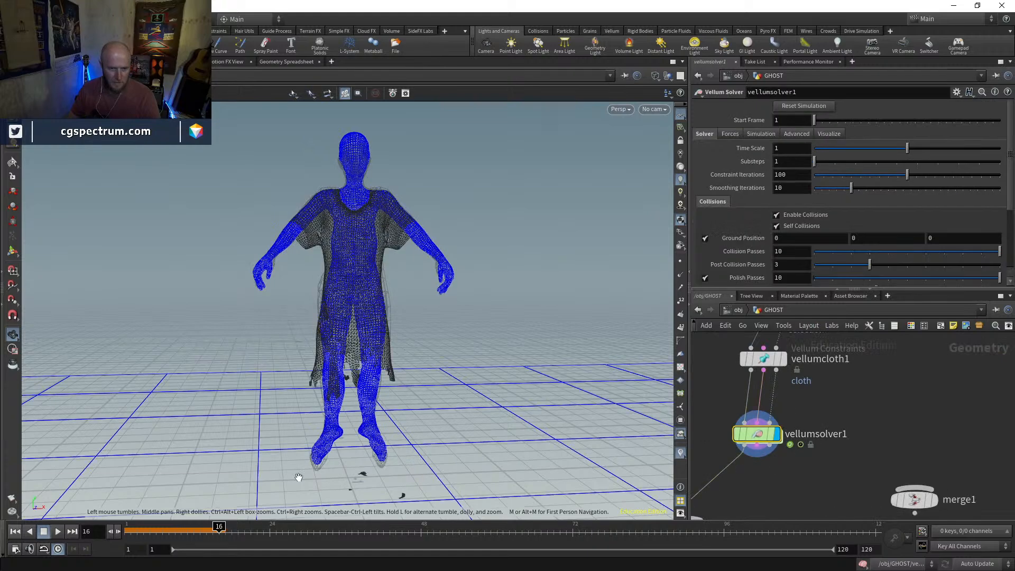
{"action": "left_click", "coordinate": [15, 535]}
{"action": "key", "text": "w"}
{"action": "left_click_drag", "start_coordinate": [284, 390], "coordinate": [179, 458]}
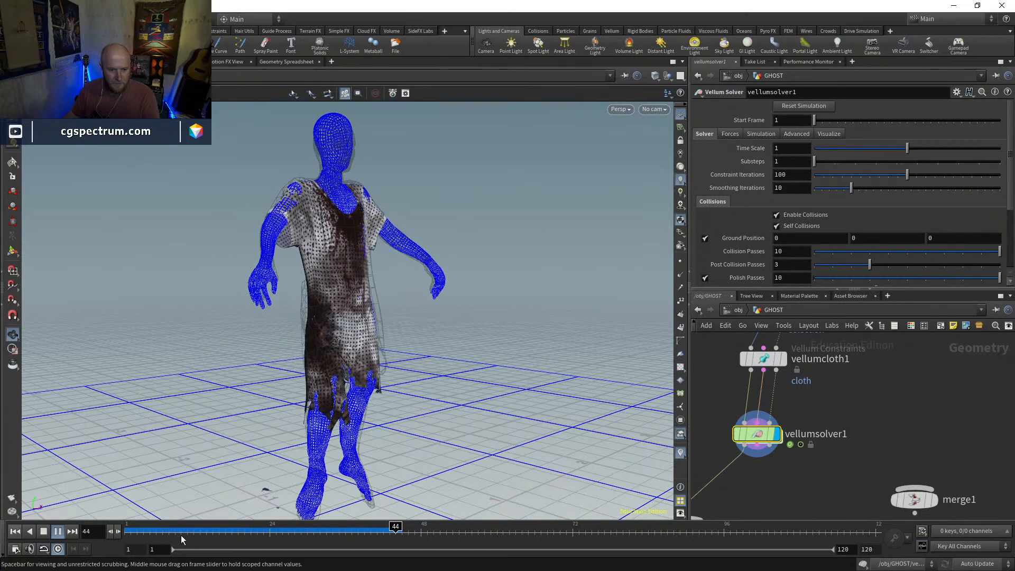
Scrub the simulation back to frame 1 and examine the dress against the collider from several angles, shaded and in wireframe
{"action": "left_click_drag", "start_coordinate": [165, 531], "coordinate": [90, 528]}
{"action": "right_click_drag", "start_coordinate": [210, 242], "coordinate": [339, 53]}
{"action": "left_click_drag", "start_coordinate": [328, 180], "coordinate": [439, 187]}
{"action": "right_click_drag", "start_coordinate": [439, 187], "coordinate": [441, 155]}
{"action": "key", "text": "shift+w"}
{"action": "mouse_move", "coordinate": [440, 156]}
{"action": "left_mouse_down"}
{"action": "mouse_move", "coordinate": [426, 161]}
{"action": "mouse_move", "coordinate": [483, 159]}
{"action": "mouse_move", "coordinate": [430, 158]}
{"action": "mouse_move", "coordinate": [365, 226]}
{"action": "mouse_move", "coordinate": [386, 211]}
{"action": "mouse_move", "coordinate": [409, 221]}
{"action": "left_mouse_up"}
{"action": "key", "text": "shift+w"}
{"action": "key", "text": "shift+w"}
{"action": "left_click_drag", "start_coordinate": [177, 532], "coordinate": [85, 515]}
{"action": "mouse_move", "coordinate": [143, 487]}
{"action": "left_mouse_down"}
{"action": "mouse_move", "coordinate": [317, 276]}
{"action": "mouse_move", "coordinate": [317, 290]}
{"action": "mouse_move", "coordinate": [362, 281]}
{"action": "mouse_move", "coordinate": [367, 302]}
{"action": "mouse_move", "coordinate": [442, 309]}
{"action": "mouse_move", "coordinate": [374, 309]}
{"action": "left_mouse_up"}
{"action": "key", "text": "shift+w"}
{"action": "right_click_drag", "start_coordinate": [374, 309], "coordinate": [430, 330]}
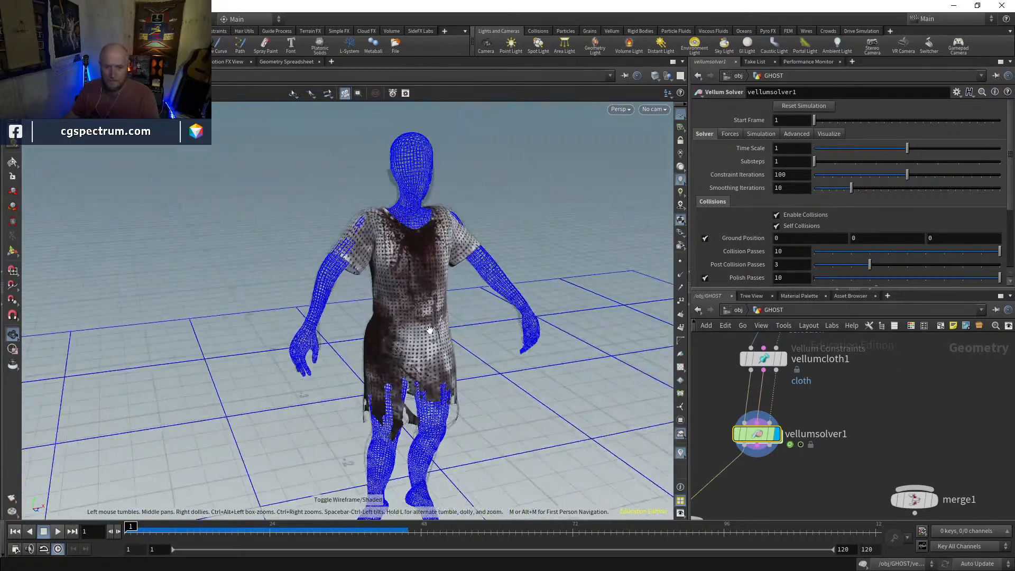
{"action": "middle_click_drag", "start_coordinate": [430, 330], "coordinate": [388, 240]}
{"action": "right_click_drag", "start_coordinate": [388, 240], "coordinate": [449, 280]}
Display merge2 and scrub the timeline to check the dress together with the ghost's body
{"action": "middle_click_drag", "start_coordinate": [801, 494], "coordinate": [900, 399]}
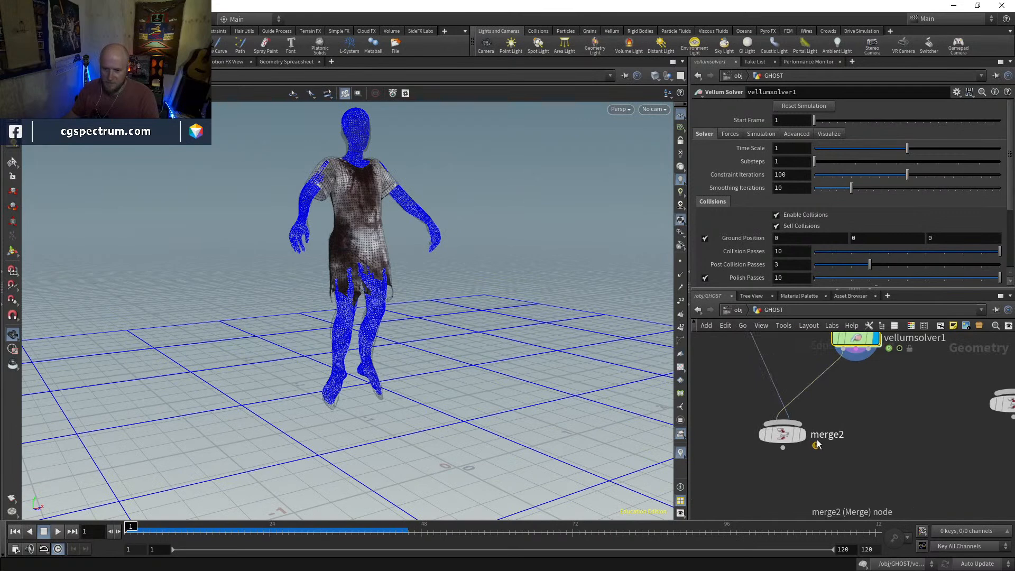
{"action": "left_click", "coordinate": [803, 435]}
{"action": "left_click", "coordinate": [782, 435]}
{"action": "mouse_move", "coordinate": [130, 527]}
{"action": "left_mouse_down"}
{"action": "mouse_move", "coordinate": [333, 527]}
{"action": "mouse_move", "coordinate": [127, 527]}
{"action": "left_mouse_up"}
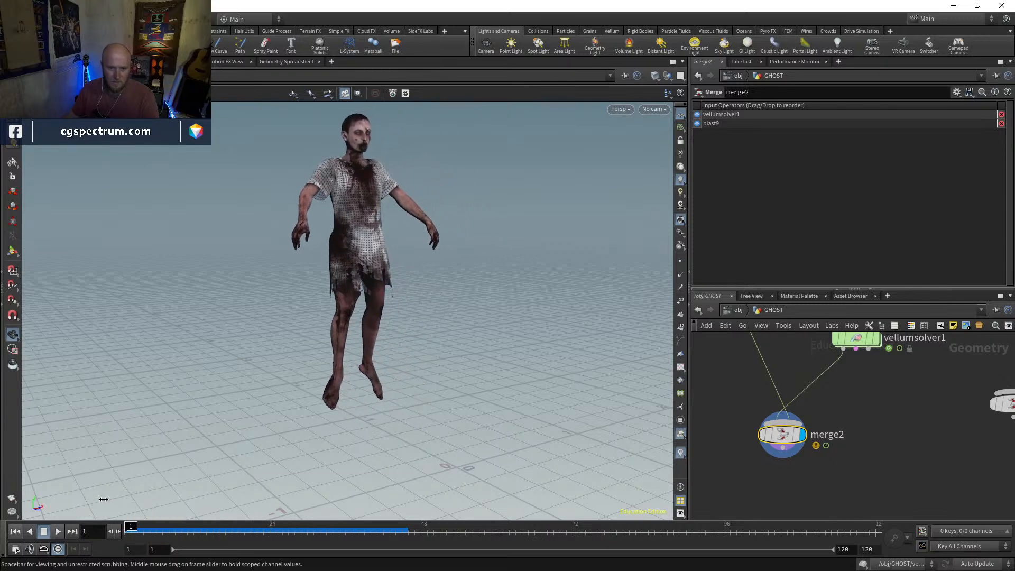
Display blast5 to examine the ghost's body without the dress
{"action": "middle_click_drag", "start_coordinate": [867, 362], "coordinate": [862, 474]}
{"action": "scroll", "coordinate": [862, 474], "scroll_direction": "down", "scroll_amount": 3}
{"action": "middle_click_drag", "start_coordinate": [937, 374], "coordinate": [846, 467]}
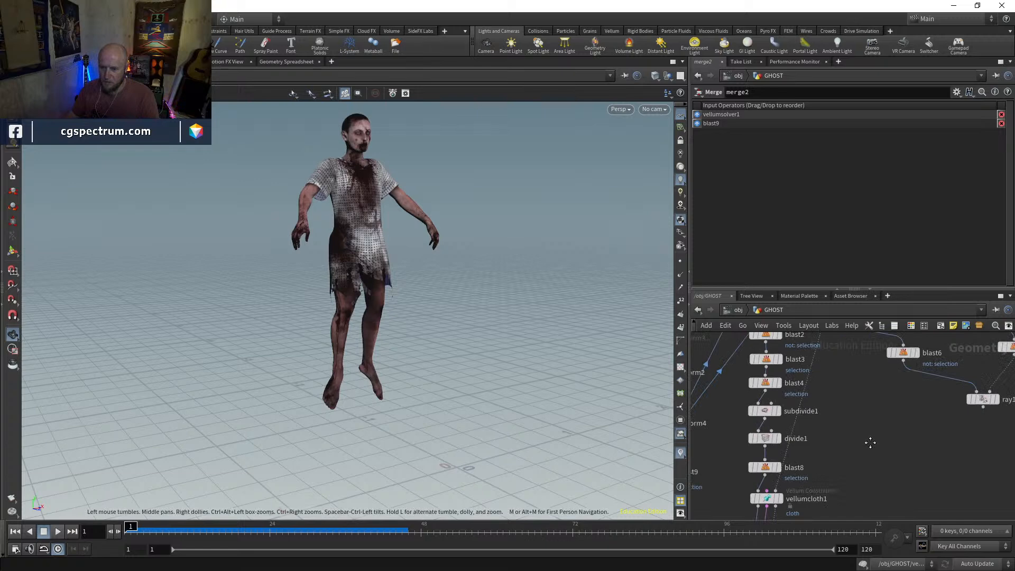
{"action": "middle_click_drag", "start_coordinate": [896, 415], "coordinate": [823, 470]}
{"action": "left_click", "coordinate": [952, 402]}
{"action": "left_click", "coordinate": [946, 403]}
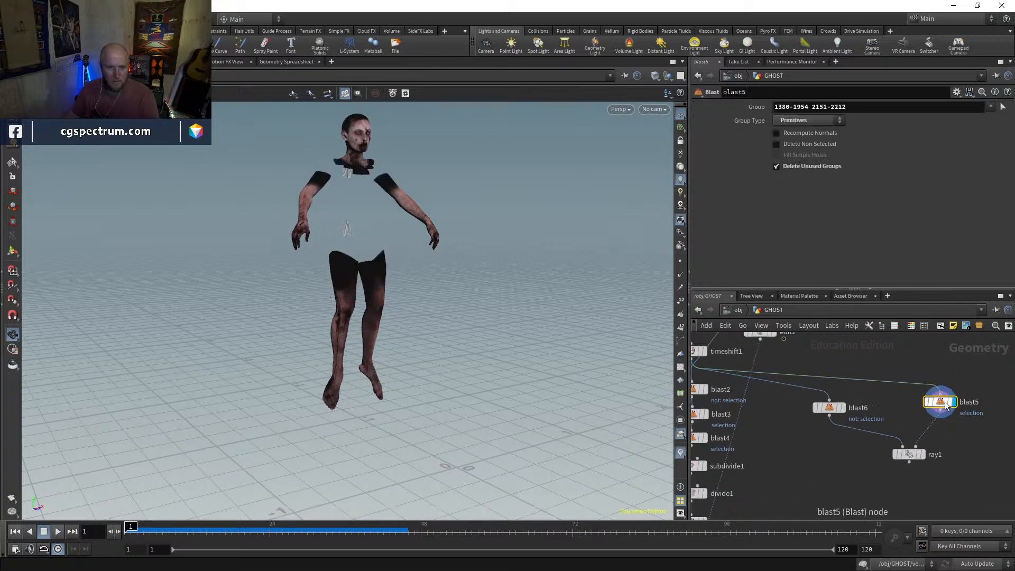
Add a Merge node and insert it into the wire running from edit2 to vellumcloth1
{"action": "middle_click_drag", "start_coordinate": [833, 474], "coordinate": [915, 405]}
{"action": "middle_click_drag", "start_coordinate": [868, 433], "coordinate": [839, 426]}
{"action": "key", "text": "Tab"}
{"action": "type", "text": "merge"}
{"action": "key", "text": "Return"}
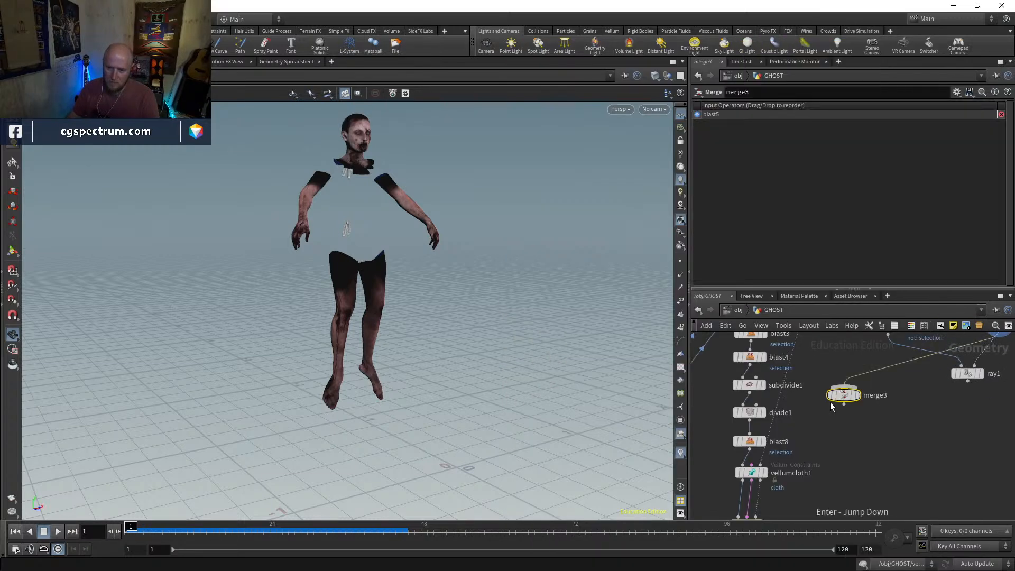
{"action": "left_click_drag", "start_coordinate": [836, 398], "coordinate": [796, 403]}
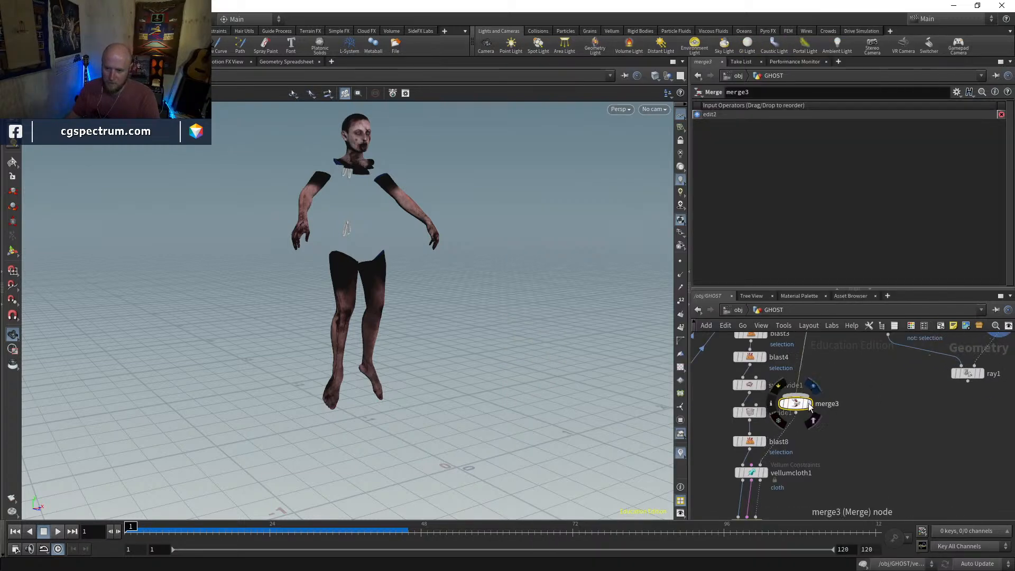
Connect blast5 as the second input of merge3 and display the merged geometry
{"action": "left_click", "coordinate": [798, 396]}
{"action": "middle_click_drag", "start_coordinate": [862, 404], "coordinate": [825, 439]}
{"action": "left_click", "coordinate": [962, 364]}
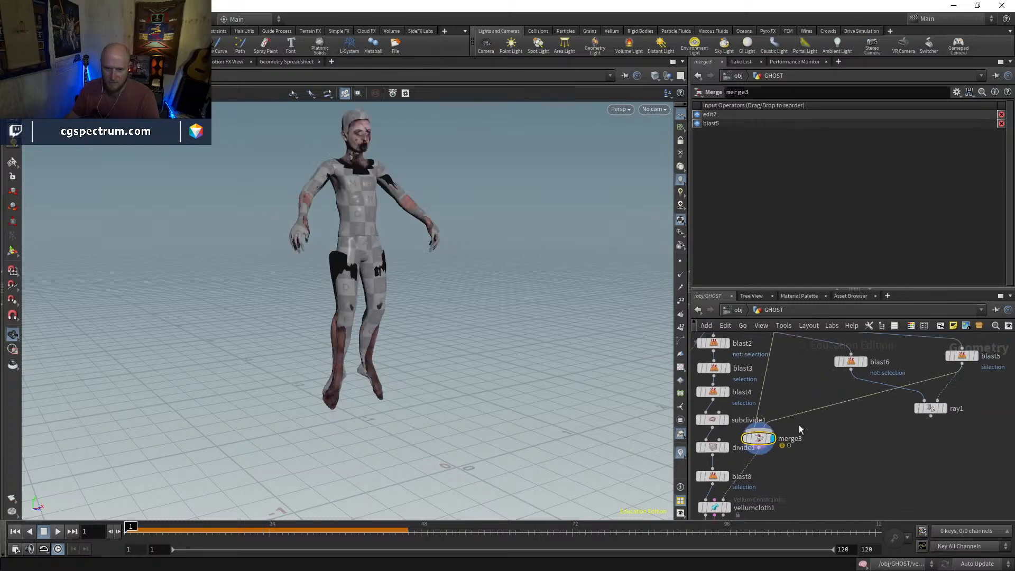
Examine the merged mannequin and ghost body up close, both shaded and with wireframe overlay
{"action": "left_click_drag", "start_coordinate": [763, 445], "coordinate": [779, 445]}
{"action": "middle_click_drag", "start_coordinate": [792, 461], "coordinate": [806, 415]}
{"action": "mouse_move", "coordinate": [388, 256]}
{"action": "left_mouse_down"}
{"action": "mouse_move", "coordinate": [343, 254]}
{"action": "mouse_move", "coordinate": [341, 265]}
{"action": "mouse_move", "coordinate": [370, 227]}
{"action": "left_mouse_up"}
{"action": "scroll", "coordinate": [345, 243], "scroll_direction": "up", "scroll_amount": 3}
{"action": "key", "text": "shift+w"}
{"action": "key", "text": "shift+w"}
{"action": "scroll", "coordinate": [369, 228], "scroll_direction": "up", "scroll_amount": 2}
{"action": "scroll", "coordinate": [840, 380], "scroll_direction": "down", "scroll_amount": 2}
Display and select edit2, the edit of the point-deformed mannequin
{"action": "middle_click_drag", "start_coordinate": [840, 380], "coordinate": [826, 478]}
{"action": "middle_click_drag", "start_coordinate": [840, 397], "coordinate": [828, 517]}
{"action": "scroll", "coordinate": [800, 412], "scroll_direction": "up", "scroll_amount": 3}
{"action": "left_click", "coordinate": [785, 391]}
{"action": "left_click", "coordinate": [767, 396]}
{"action": "middle_click_drag", "start_coordinate": [827, 453], "coordinate": [843, 328]}
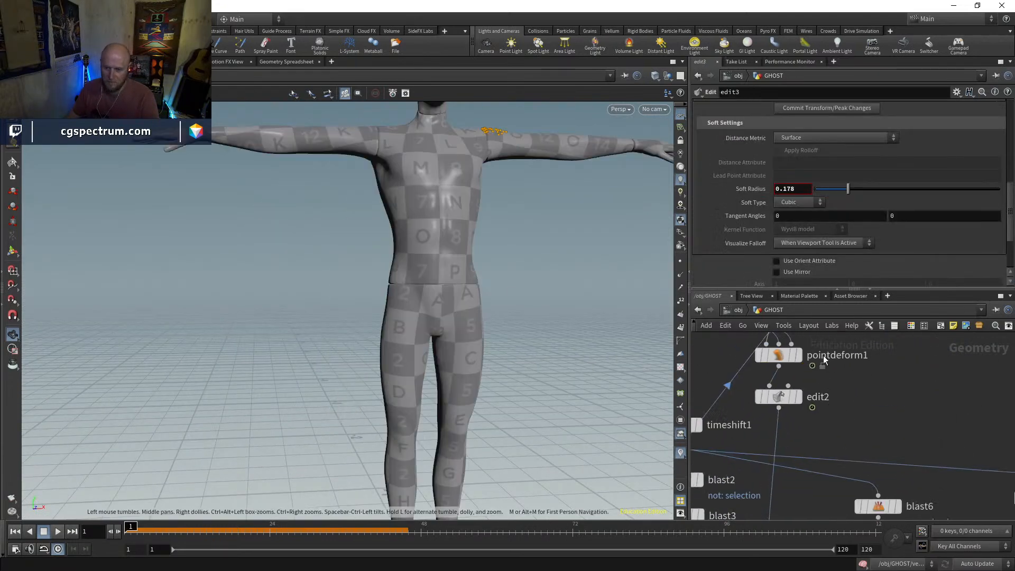
{"action": "left_click", "coordinate": [799, 397]}
{"action": "left_click", "coordinate": [791, 398]}
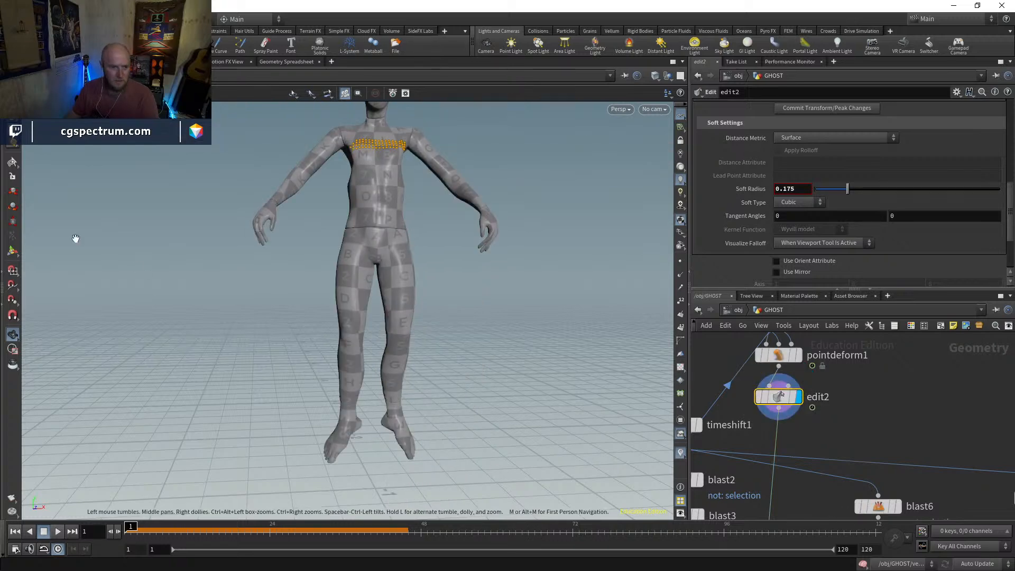
Overlay the ghost's body as a reference template on edit2's mannequin and view it in wireframe
{"action": "middle_click_drag", "start_coordinate": [809, 465], "coordinate": [965, 394]}
{"action": "scroll", "coordinate": [966, 394], "scroll_direction": "down", "scroll_amount": 1}
{"action": "middle_click_drag", "start_coordinate": [791, 471], "coordinate": [757, 466]}
{"action": "left_click", "coordinate": [756, 444]}
{"action": "left_click_drag", "start_coordinate": [481, 294], "coordinate": [424, 265], "text": "alt"}
{"action": "key", "text": "shift+w"}
{"action": "right_click_drag", "start_coordinate": [424, 265], "coordinate": [455, 269], "text": "alt"}
{"action": "mouse_move", "coordinate": [756, 490]}
{"action": "middle_mouse_down"}
{"action": "mouse_move", "coordinate": [773, 364]}
{"action": "mouse_move", "coordinate": [753, 471]}
{"action": "middle_mouse_up"}
{"action": "left_click", "coordinate": [755, 433]}
{"action": "scroll", "coordinate": [778, 397], "scroll_direction": "down", "scroll_amount": 3}
{"action": "scroll", "coordinate": [817, 352], "scroll_direction": "up", "scroll_amount": 3}
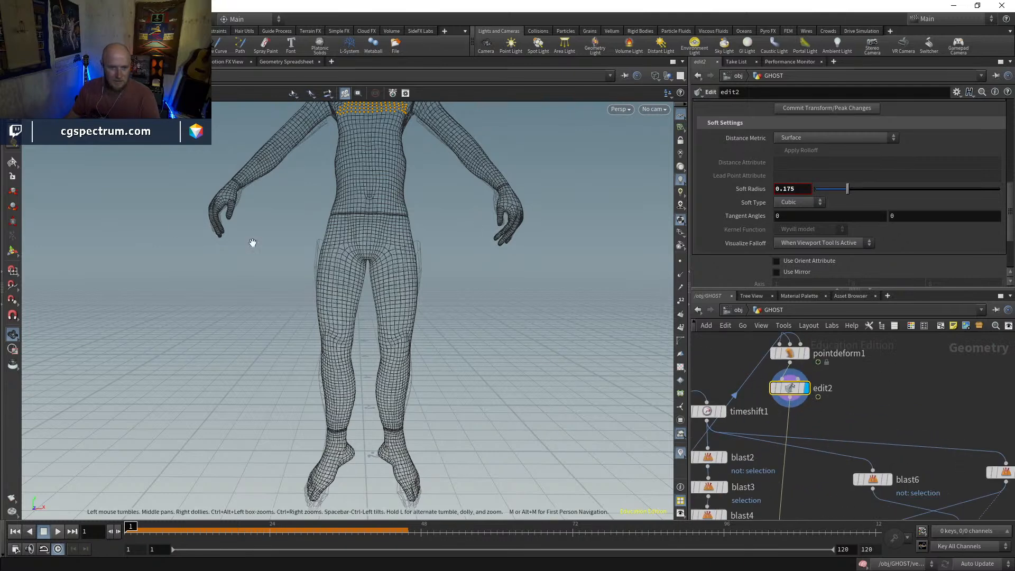
Select the mannequin's hip points in edit2 and scale them outward to match the width of the ghost's hips
{"action": "key", "text": "s"}
{"action": "left_click_drag", "start_coordinate": [437, 228], "coordinate": [310, 250]}
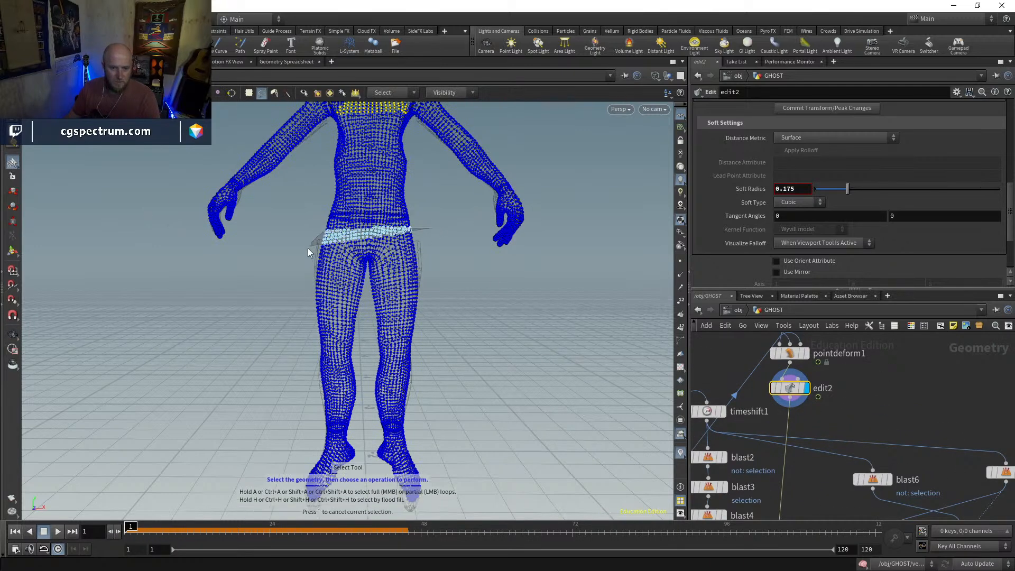
{"action": "left_click_drag", "start_coordinate": [430, 245], "coordinate": [373, 245]}
{"action": "left_click", "coordinate": [13, 223]}
{"action": "key", "text": "s"}
{"action": "left_click_drag", "start_coordinate": [310, 220], "coordinate": [420, 228]}
{"action": "key", "text": "s"}
{"action": "key", "text": "Return"}
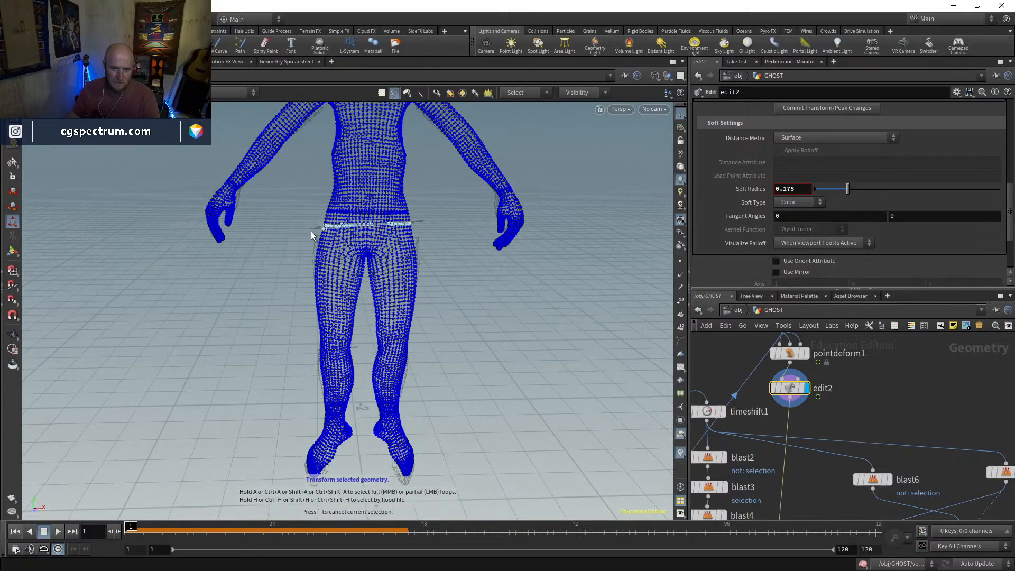
{"action": "key", "text": "Return"}
{"action": "left_click_drag", "start_coordinate": [385, 233], "coordinate": [389, 237]}
{"action": "left_click", "coordinate": [405, 204]}
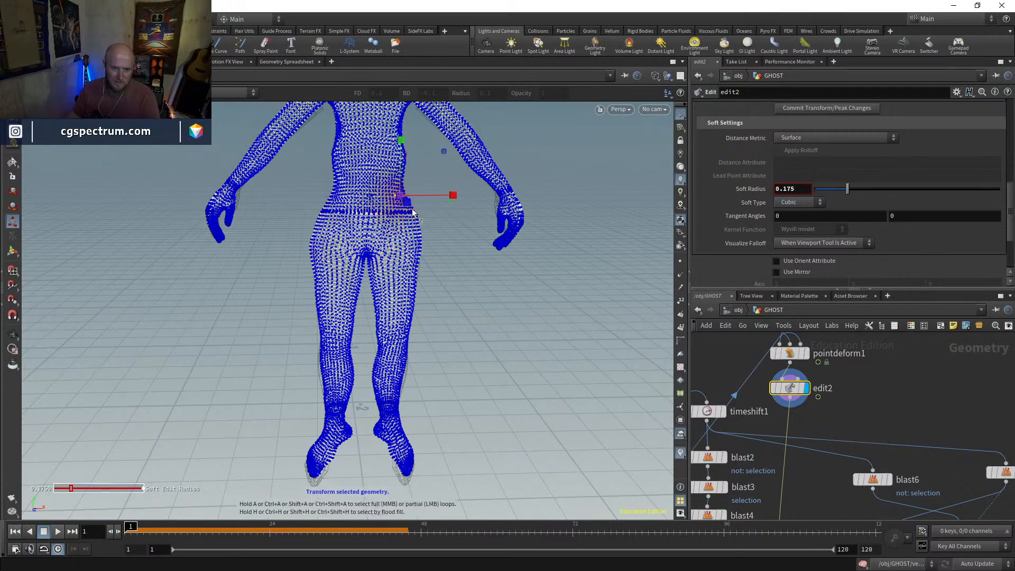
Template transform4 and display blast9 to compare the mannequin with the ghost's body from the side
{"action": "middle_click_drag", "start_coordinate": [830, 412], "coordinate": [1010, 334]}
{"action": "left_click", "coordinate": [773, 505]}
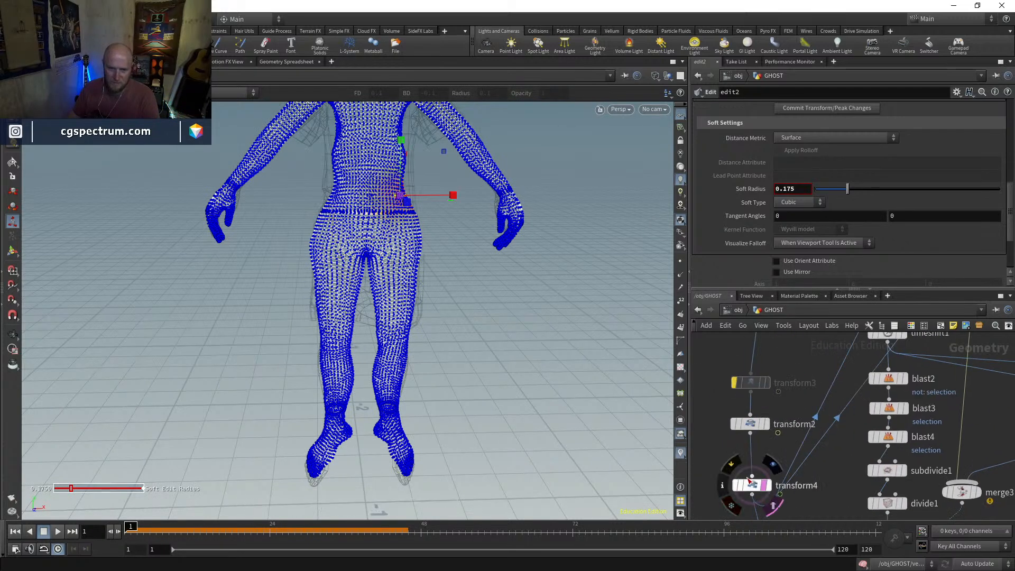
{"action": "middle_click_drag", "start_coordinate": [798, 502], "coordinate": [789, 427]}
{"action": "left_click", "coordinate": [768, 472]}
{"action": "mouse_move", "coordinate": [499, 336]}
{"action": "left_mouse_down", "text": "alt"}
{"action": "mouse_move", "coordinate": [639, 325]}
{"action": "mouse_move", "coordinate": [597, 335]}
{"action": "mouse_move", "coordinate": [643, 319]}
{"action": "mouse_move", "coordinate": [609, 340]}
{"action": "mouse_move", "coordinate": [516, 349]}
{"action": "mouse_move", "coordinate": [431, 267]}
{"action": "mouse_move", "coordinate": [351, 299]}
{"action": "mouse_move", "coordinate": [337, 271]}
{"action": "mouse_move", "coordinate": [367, 276]}
{"action": "left_mouse_up", "text": "alt"}
{"action": "key", "text": "w"}
Select the points at the back of the mannequin's hips and move them to fit the ghost's body
{"action": "key", "text": "t"}
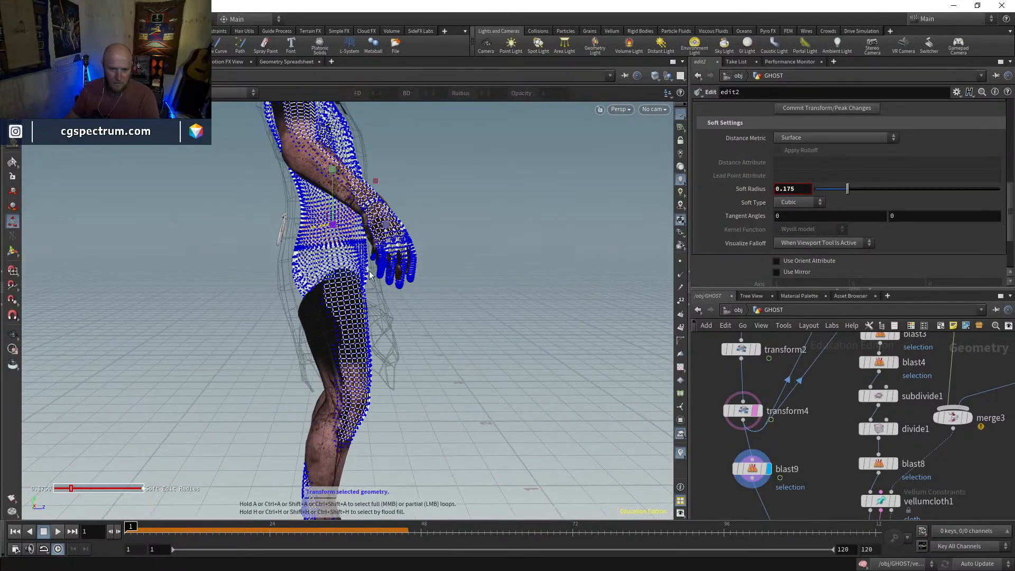
{"action": "left_click_drag", "start_coordinate": [344, 285], "coordinate": [361, 282]}
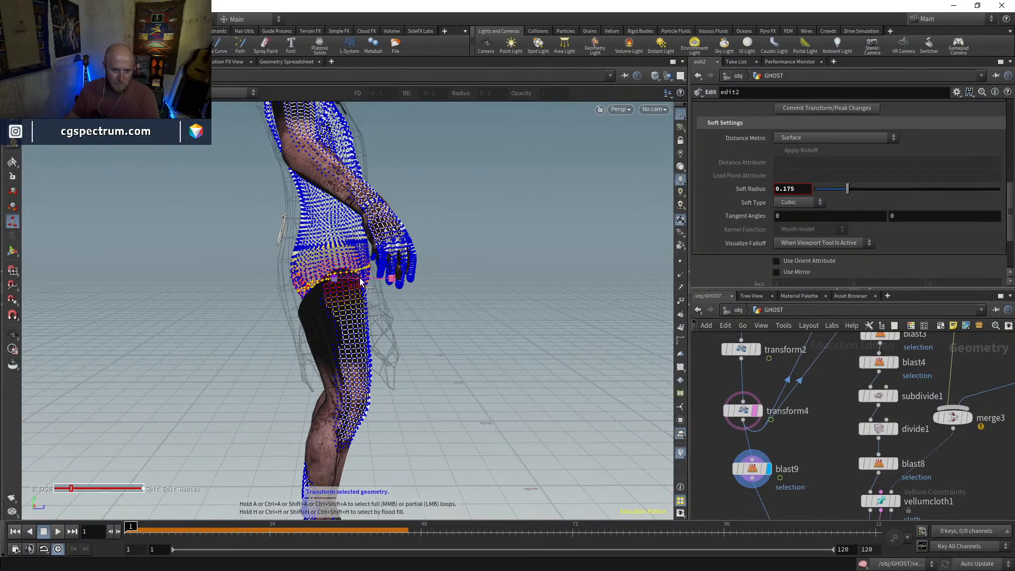
{"action": "left_click", "coordinate": [294, 273]}
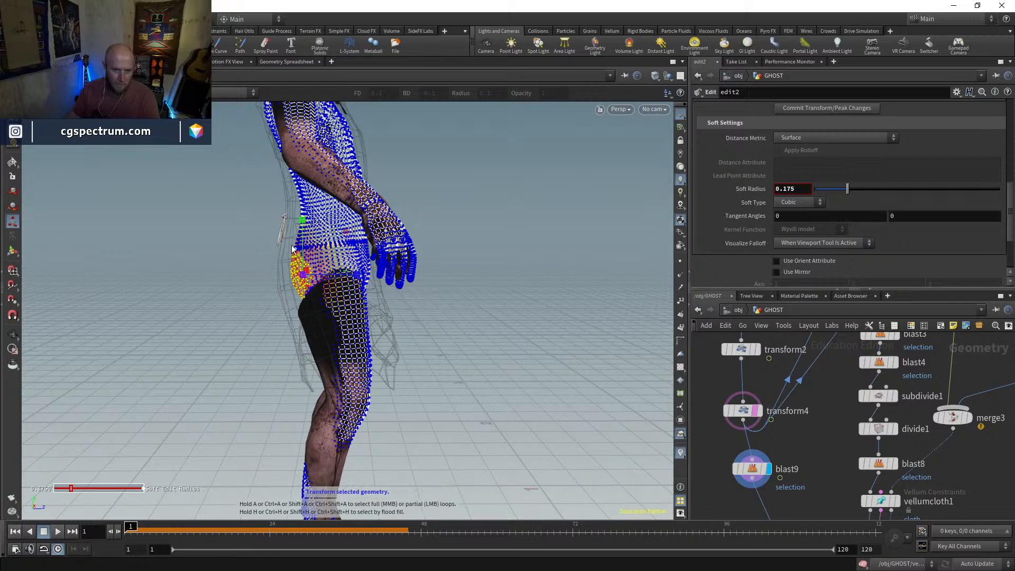
{"action": "left_click", "coordinate": [13, 193]}
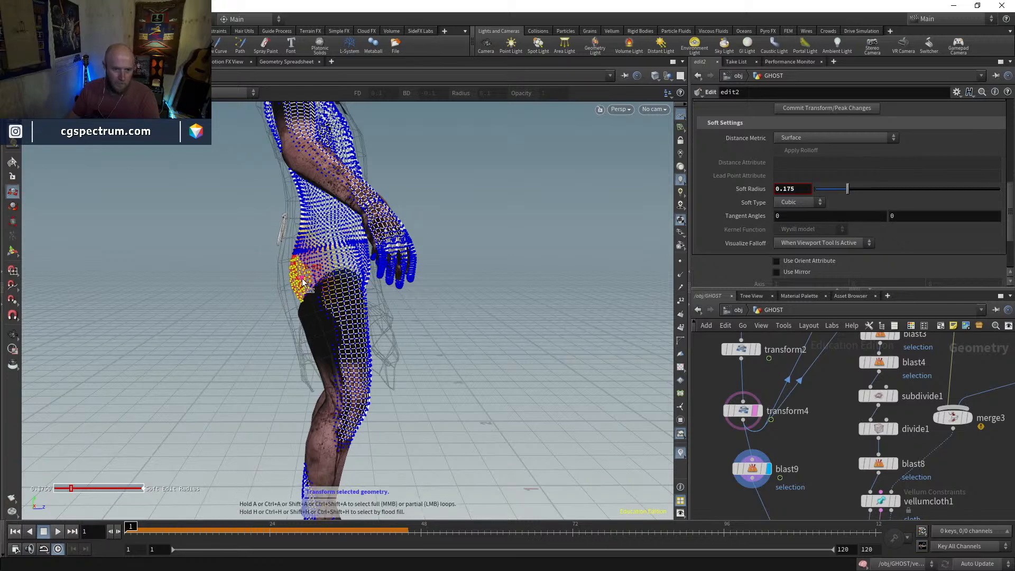
{"action": "left_click_drag", "start_coordinate": [296, 284], "coordinate": [397, 301]}
{"action": "right_click_drag", "start_coordinate": [396, 301], "coordinate": [494, 352], "text": "alt"}
Display vellumsolver1 and play the simulation to examine the dress against the edited collider, returning to frame 1
{"action": "middle_click_drag", "start_coordinate": [817, 465], "coordinate": [720, 299]}
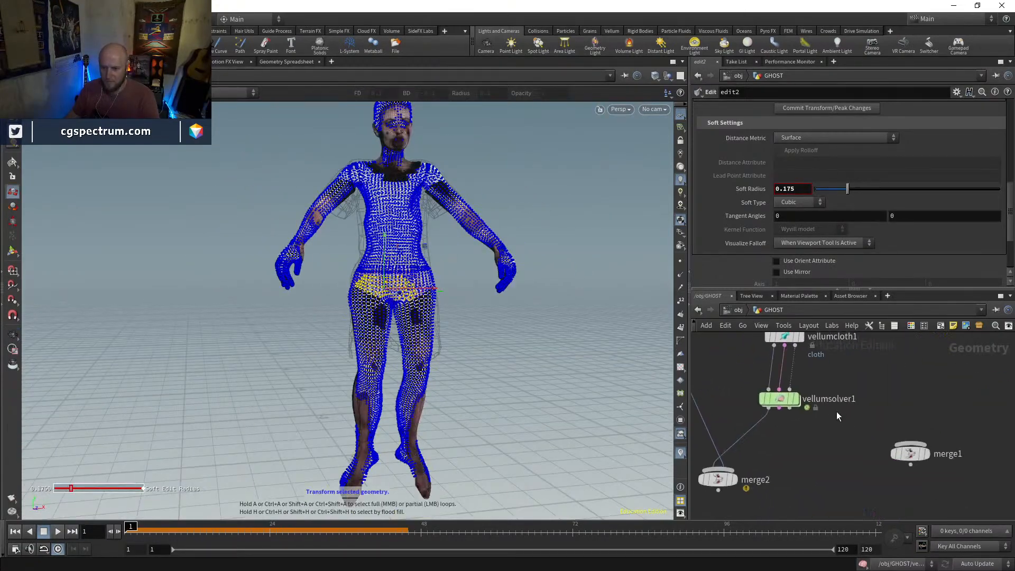
{"action": "left_click", "coordinate": [800, 401]}
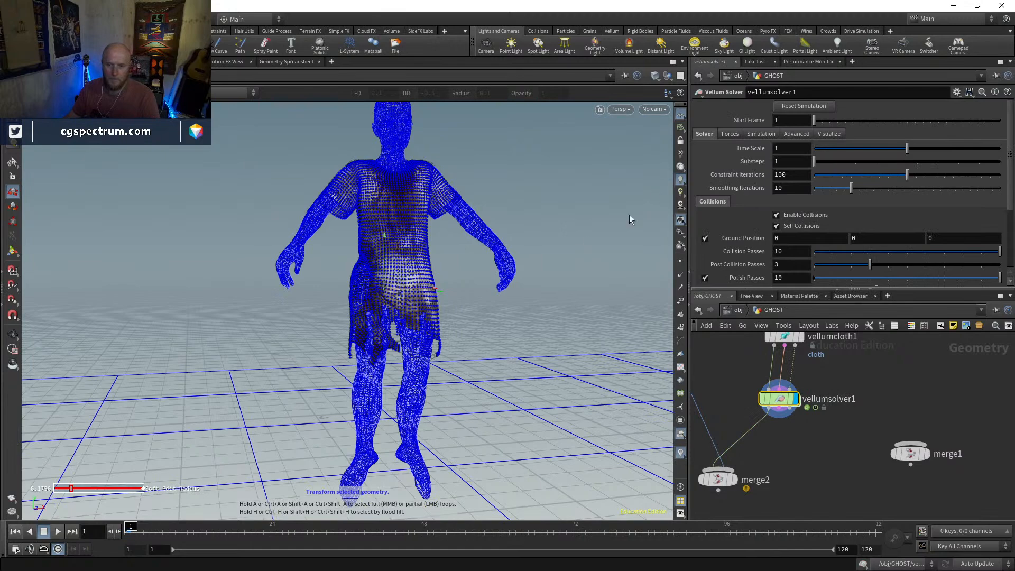
{"action": "key", "text": "Escape"}
{"action": "right_click_drag", "start_coordinate": [392, 296], "coordinate": [351, 379]}
{"action": "left_click_drag", "start_coordinate": [351, 379], "coordinate": [380, 284]}
{"action": "key", "text": "shift+w"}
{"action": "key", "text": "shift+w"}
{"action": "right_click_drag", "start_coordinate": [380, 284], "coordinate": [392, 234]}
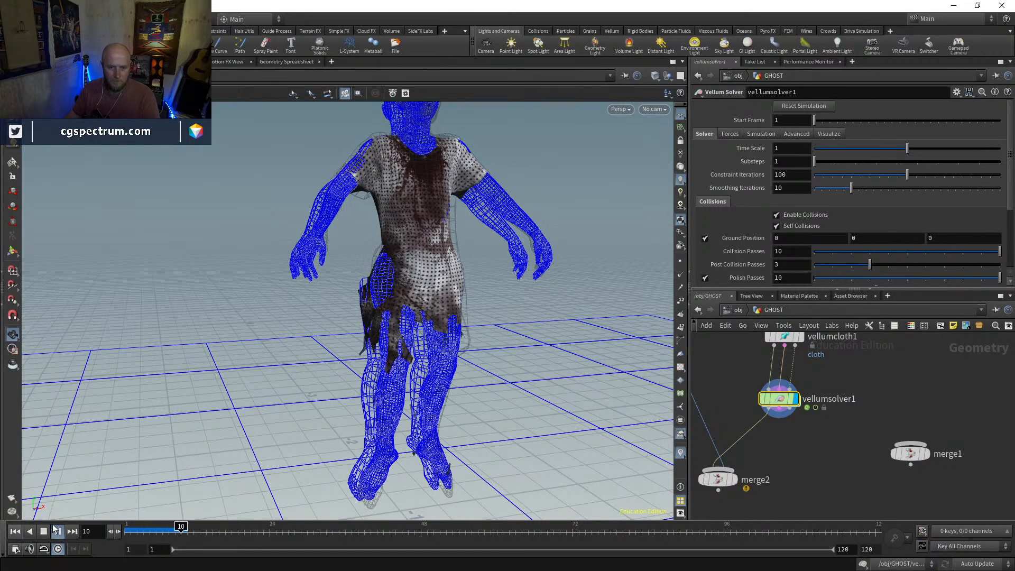
{"action": "key", "text": "Escape"}
{"action": "left_click", "coordinate": [130, 529]}
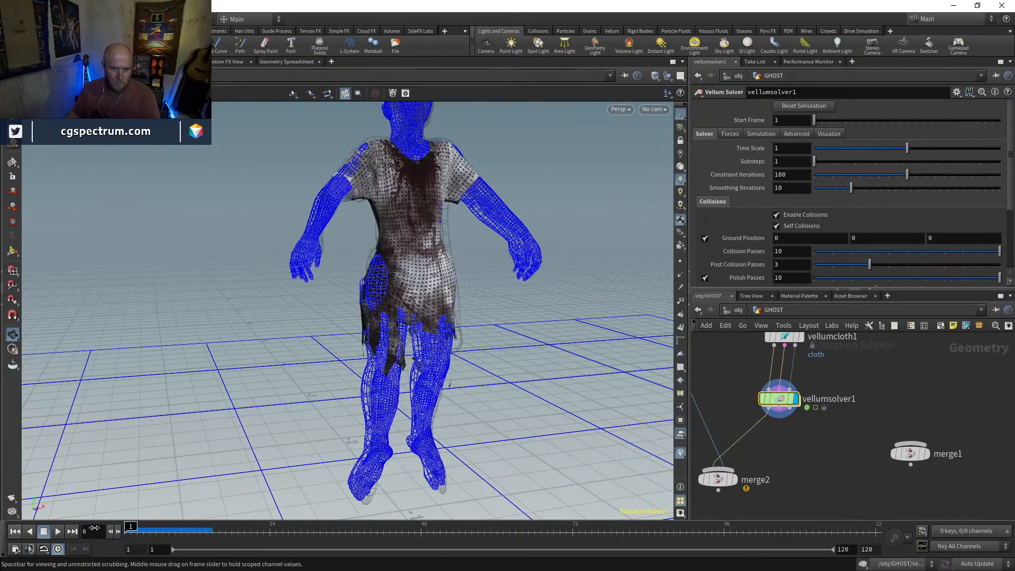
Rewire merge3's body input to come from transform4 instead of blast5
{"action": "scroll", "coordinate": [809, 396], "scroll_direction": "down", "scroll_amount": 3}
{"action": "middle_click_drag", "start_coordinate": [888, 392], "coordinate": [875, 523]}
{"action": "scroll", "coordinate": [964, 391], "scroll_direction": "up", "scroll_amount": 2}
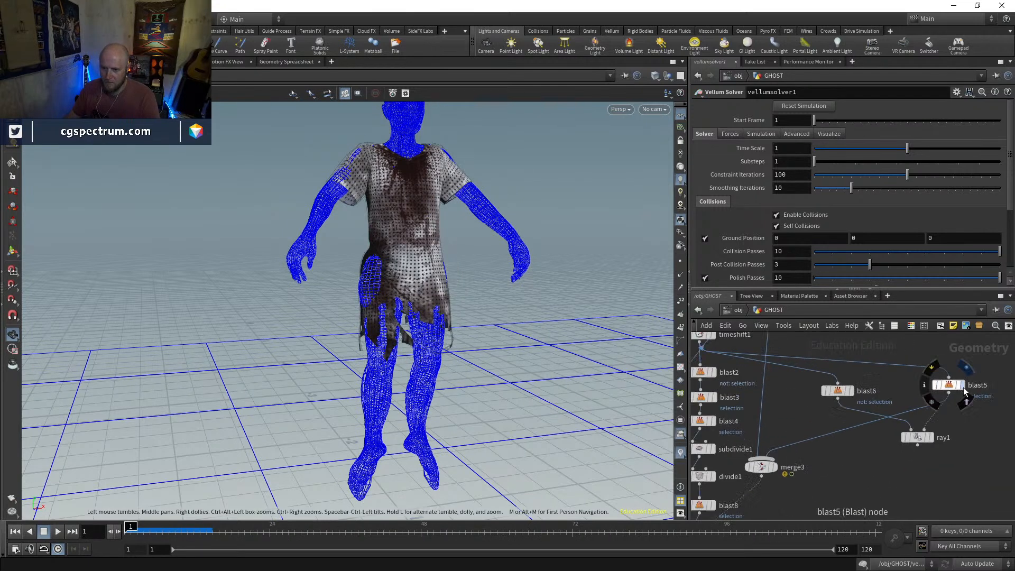
{"action": "left_click", "coordinate": [962, 386]}
{"action": "scroll", "coordinate": [947, 364], "scroll_direction": "down", "scroll_amount": 3}
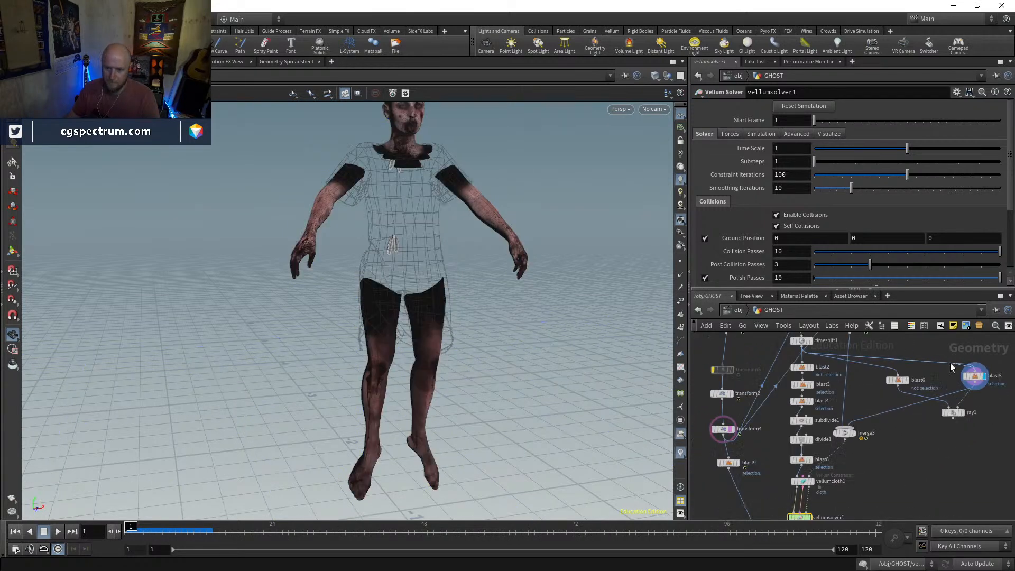
{"action": "left_click", "coordinate": [720, 431]}
{"action": "left_click", "coordinate": [721, 431]}
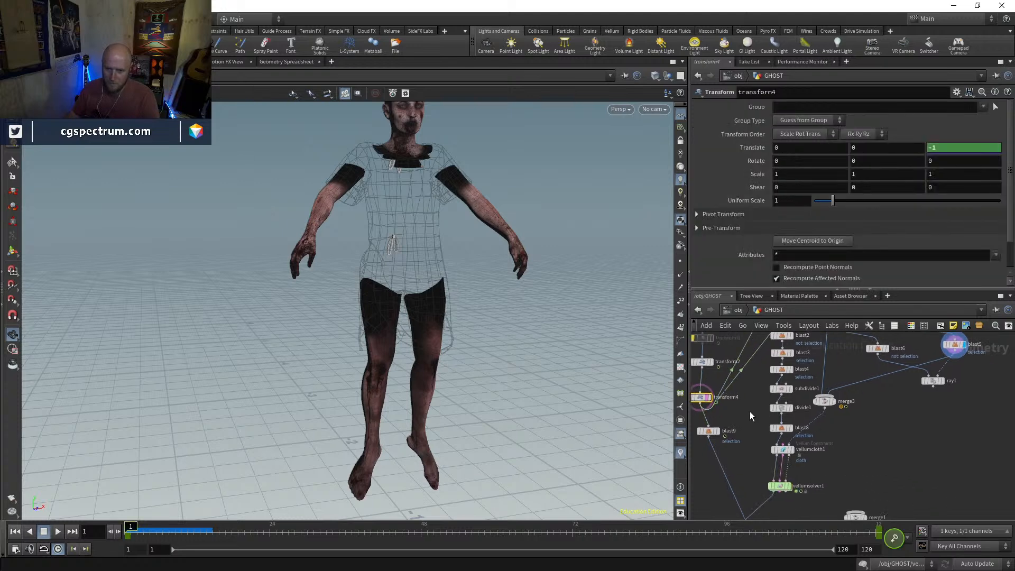
{"action": "left_click_drag", "start_coordinate": [850, 385], "coordinate": [712, 414]}
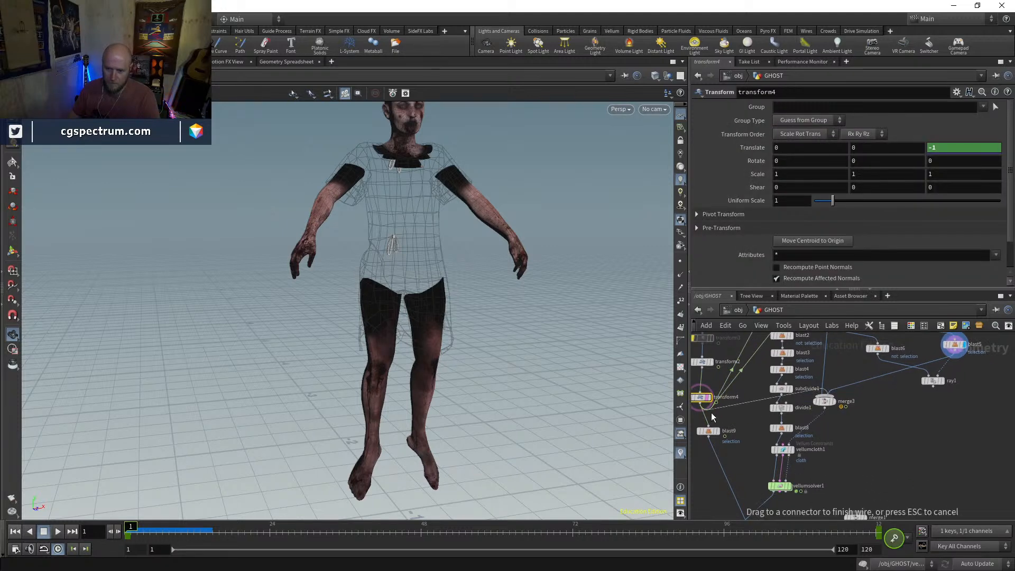
Display vellumsolver1 and merge2, and play the simulation to check the dress on the ghost, rewinding to frame 1
{"action": "scroll", "coordinate": [794, 454], "scroll_direction": "up", "scroll_amount": 3}
{"action": "left_click", "coordinate": [780, 432]}
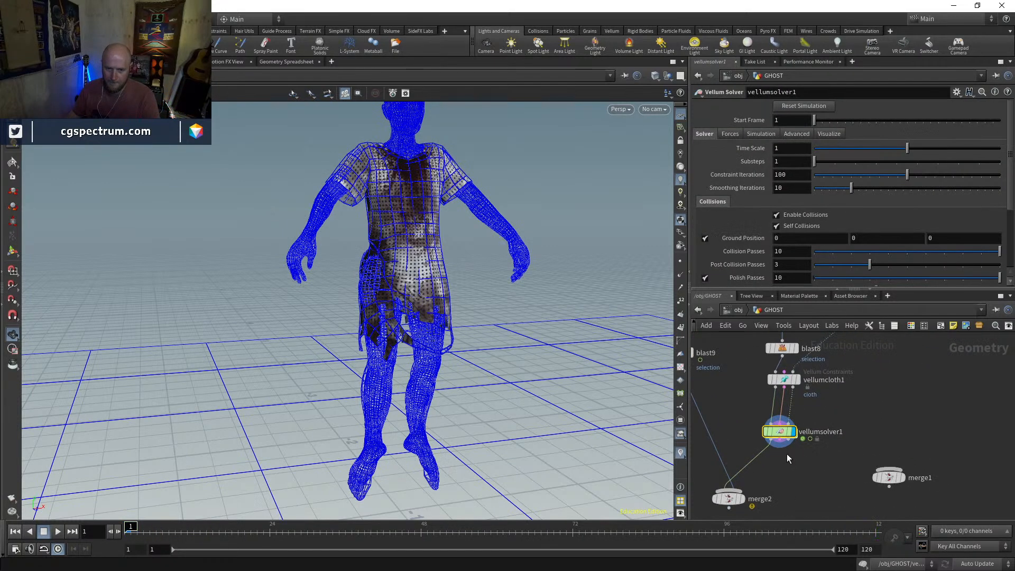
{"action": "left_click_drag", "start_coordinate": [443, 414], "coordinate": [486, 389]}
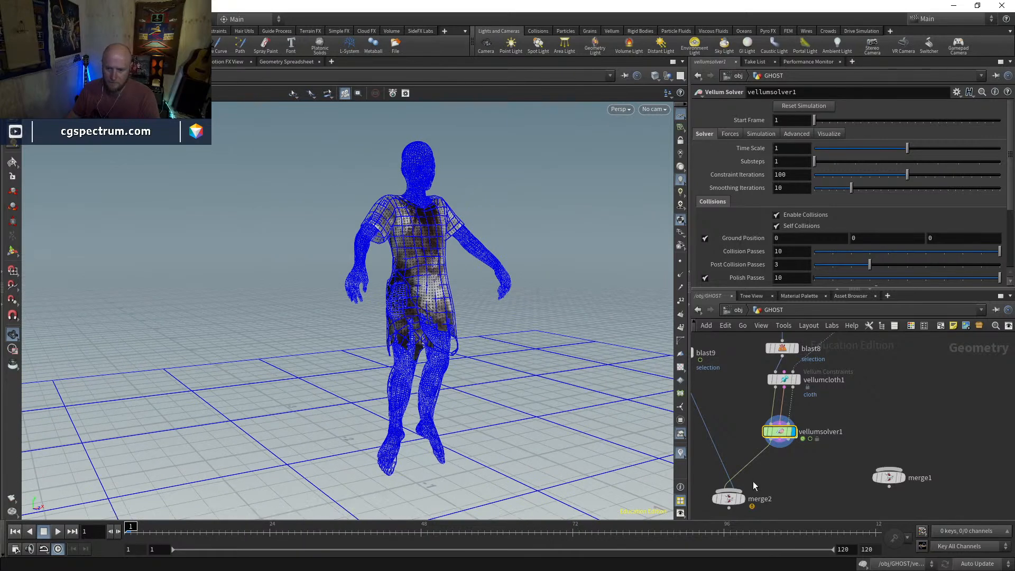
{"action": "left_click", "coordinate": [732, 499]}
{"action": "left_click", "coordinate": [740, 501]}
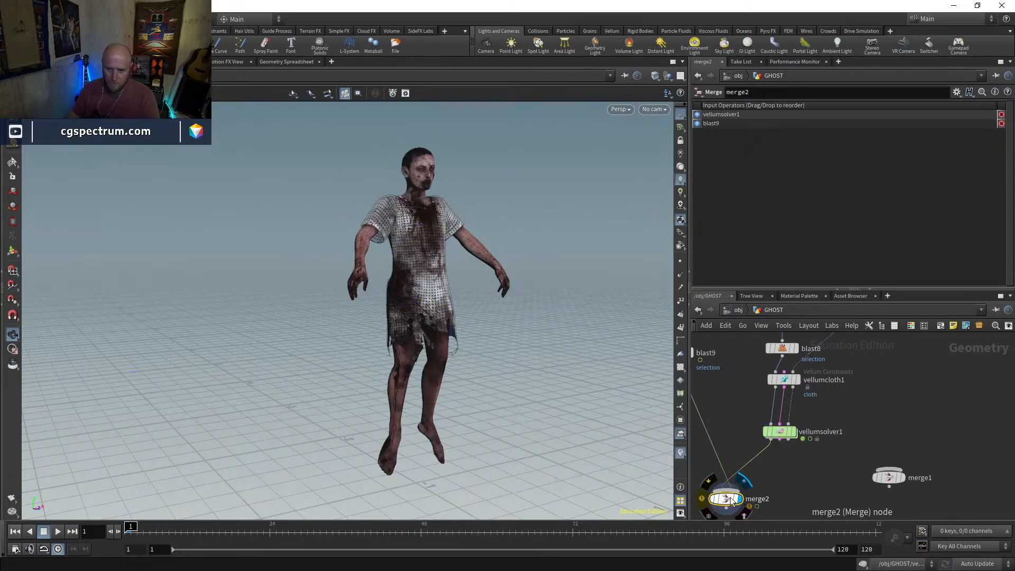
{"action": "left_click", "coordinate": [59, 532]}
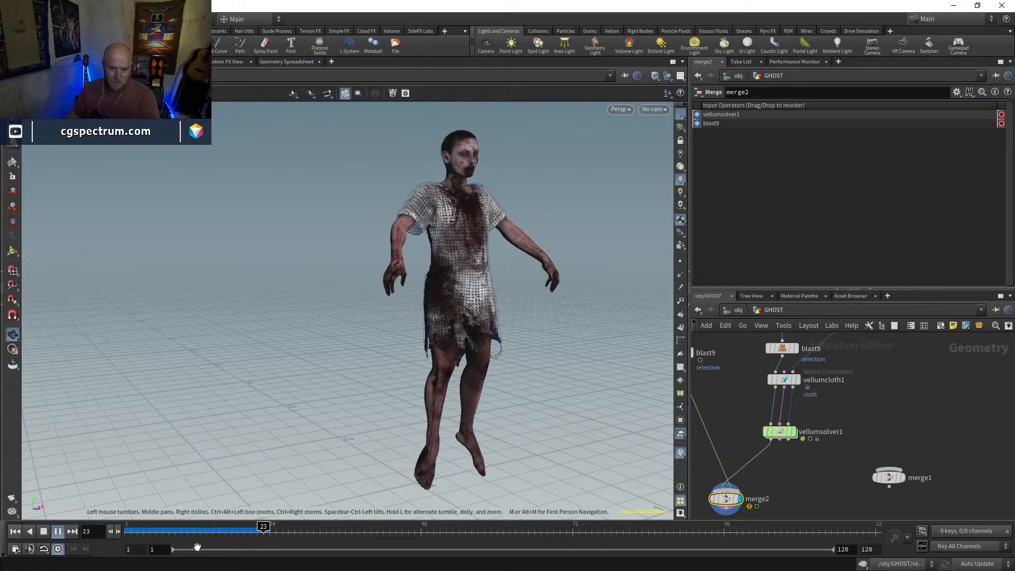
{"action": "left_click_drag", "start_coordinate": [157, 530], "coordinate": [127, 529]}
Display vellumsolver1 and turn off Show Collision in its visualization settings
{"action": "middle_click_drag", "start_coordinate": [724, 402], "coordinate": [756, 398]}
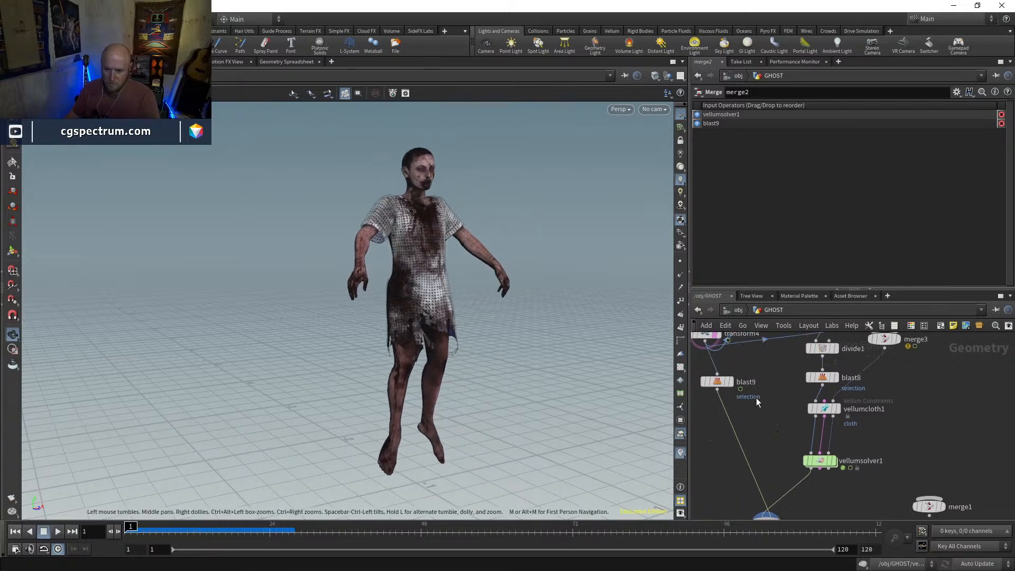
{"action": "left_click", "coordinate": [732, 381]}
{"action": "left_click", "coordinate": [723, 383]}
{"action": "middle_click_drag", "start_coordinate": [764, 434], "coordinate": [732, 368]}
{"action": "left_click", "coordinate": [802, 397]}
{"action": "left_click", "coordinate": [792, 396]}
{"action": "left_click_drag", "start_coordinate": [180, 530], "coordinate": [195, 530]}
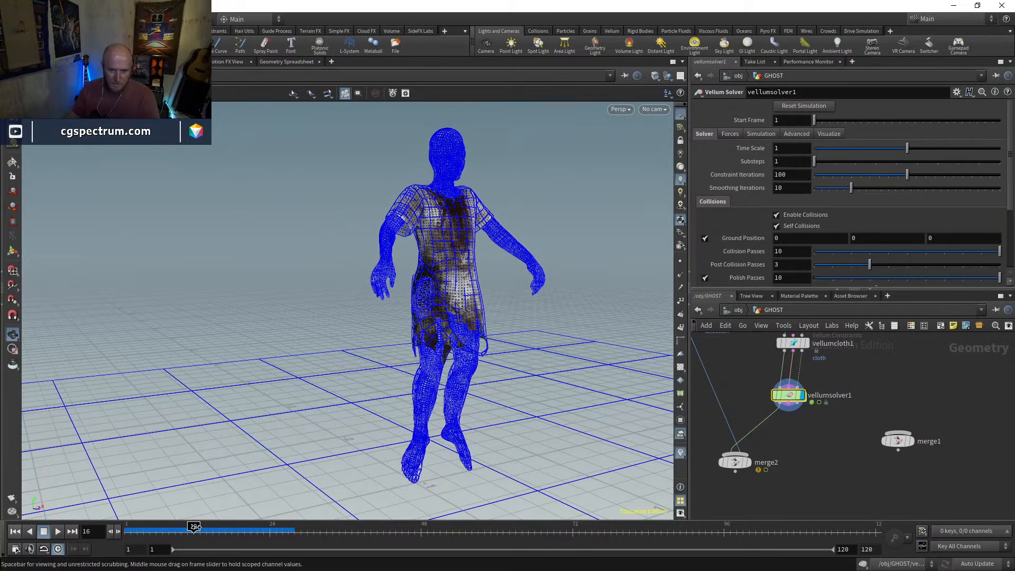
{"action": "left_click", "coordinate": [829, 134]}
{"action": "left_click", "coordinate": [807, 147]}
Scrub the simulation back to frame 1 and examine the dress alone from several angles
{"action": "left_click_drag", "start_coordinate": [206, 529], "coordinate": [137, 524]}
{"action": "right_click_drag", "start_coordinate": [416, 302], "coordinate": [450, 334]}
{"action": "middle_click_drag", "start_coordinate": [449, 334], "coordinate": [356, 329]}
{"action": "left_click_drag", "start_coordinate": [356, 329], "coordinate": [288, 325]}
{"action": "left_click_drag", "start_coordinate": [162, 529], "coordinate": [129, 522]}
Rewire merge3's body input to come from blast9 instead of transform4, and display blast9
{"action": "scroll", "coordinate": [847, 374], "scroll_direction": "down", "scroll_amount": 1}
{"action": "middle_click_drag", "start_coordinate": [848, 374], "coordinate": [809, 489]}
{"action": "left_click", "coordinate": [774, 365]}
{"action": "left_click", "coordinate": [762, 365]}
{"action": "middle_click_drag", "start_coordinate": [808, 416], "coordinate": [948, 360]}
{"action": "left_click", "coordinate": [737, 430]}
{"action": "left_click", "coordinate": [750, 429]}
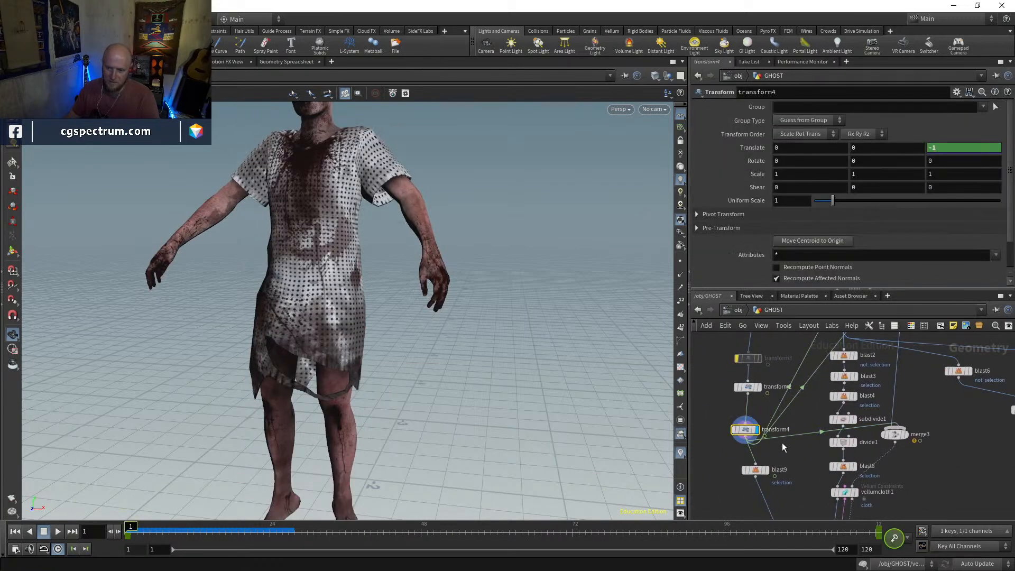
{"action": "left_click", "coordinate": [767, 470]}
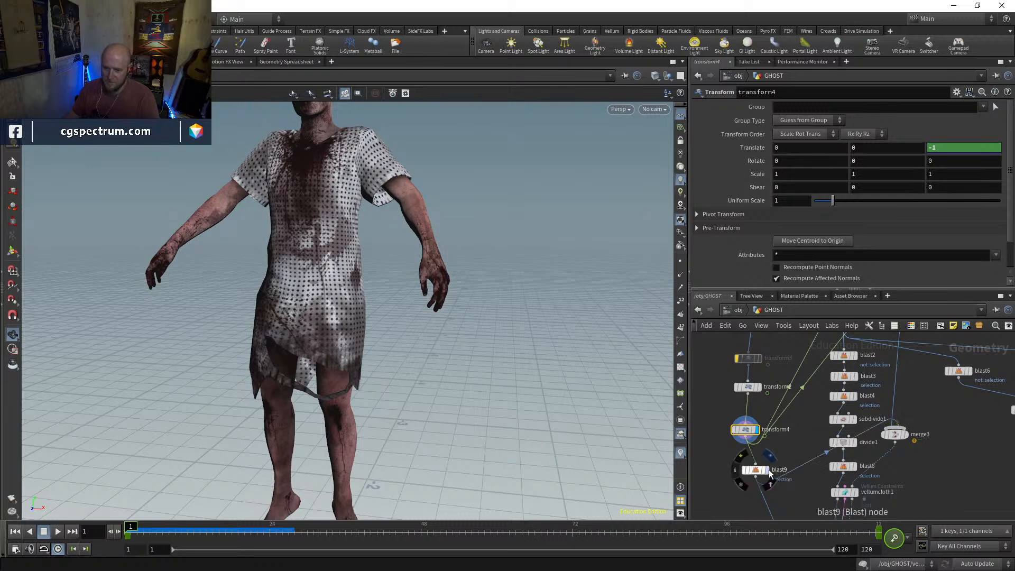
{"action": "left_click", "coordinate": [755, 469]}
Display vellumsolver1, play the simulation, and return to frame 10 to check the dress
{"action": "middle_click_drag", "start_coordinate": [790, 486], "coordinate": [717, 425]}
{"action": "middle_click_drag", "start_coordinate": [828, 465], "coordinate": [833, 399]}
{"action": "scroll", "coordinate": [833, 398], "scroll_direction": "up", "scroll_amount": 2}
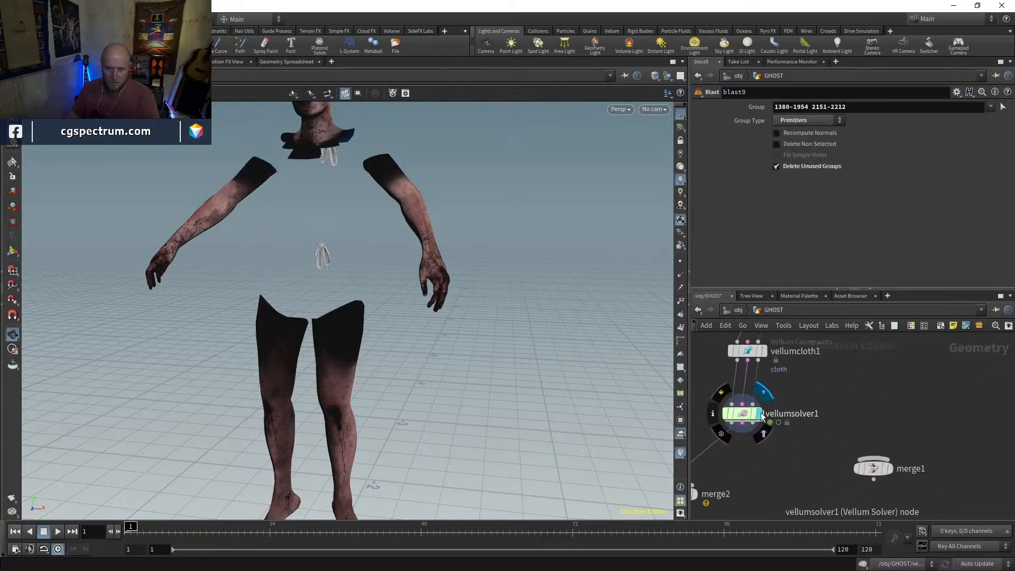
{"action": "left_click", "coordinate": [760, 413]}
{"action": "left_click", "coordinate": [743, 414]}
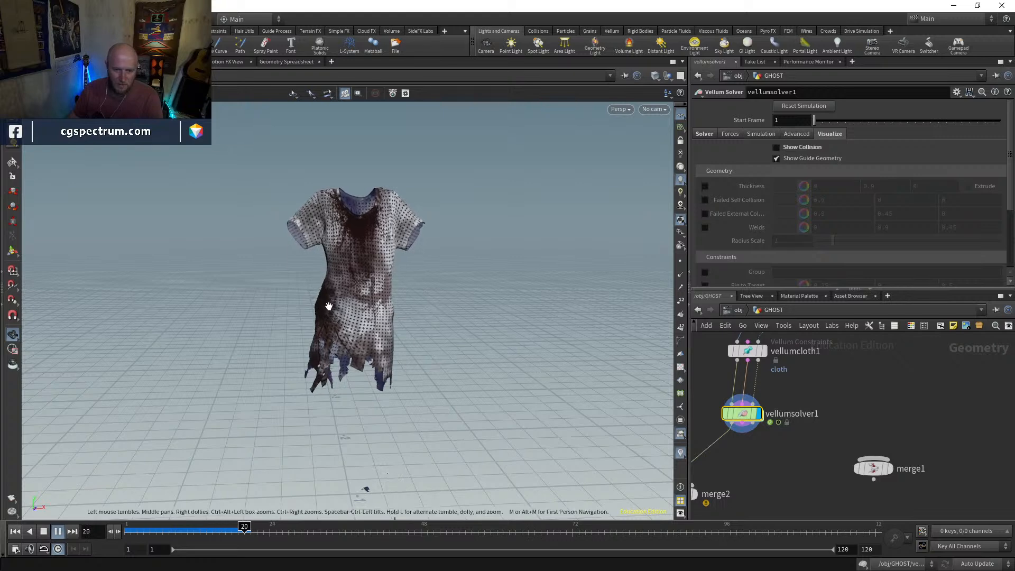
{"action": "left_click", "coordinate": [182, 532]}
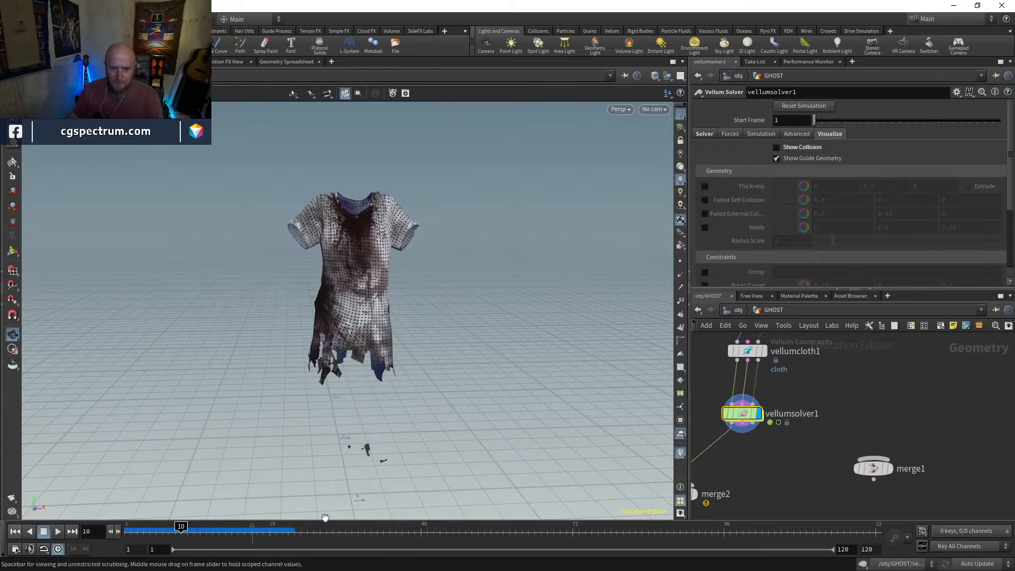
Display merge2 and examine the back of the dress against the ghost's body at frame 10, shaded and in wireframe
{"action": "middle_click_drag", "start_coordinate": [774, 474], "coordinate": [831, 441]}
{"action": "left_click", "coordinate": [756, 463]}
{"action": "left_click_drag", "start_coordinate": [521, 404], "coordinate": [492, 370]}
{"action": "right_click_drag", "start_coordinate": [310, 185], "coordinate": [294, 367]}
{"action": "left_click_drag", "start_coordinate": [293, 367], "coordinate": [286, 351]}
{"action": "key", "text": "w"}
{"action": "key", "text": "w"}
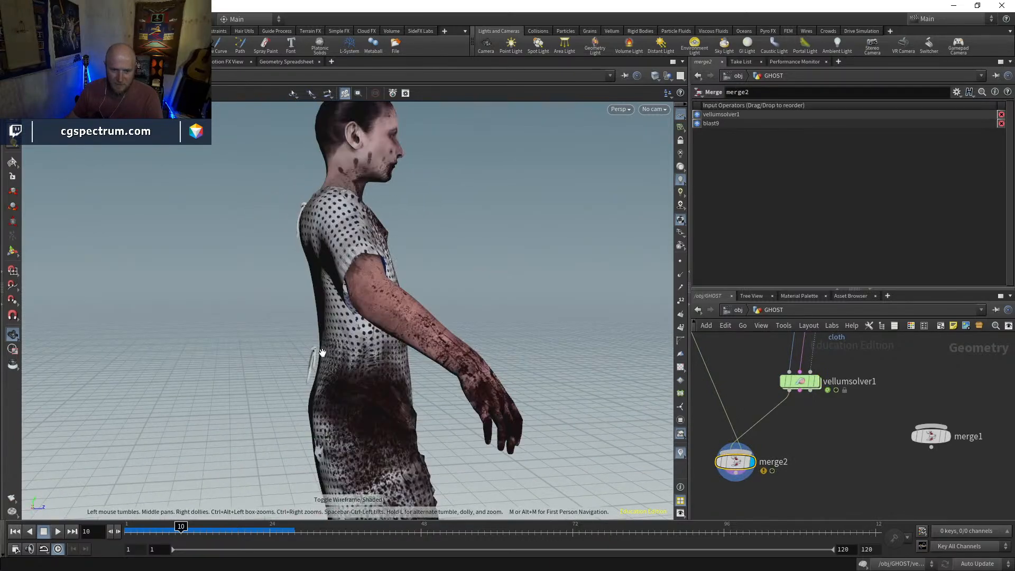
{"action": "right_click_drag", "start_coordinate": [322, 356], "coordinate": [321, 333]}
{"action": "left_click_drag", "start_coordinate": [322, 333], "coordinate": [323, 360]}
{"action": "key", "text": "w"}
{"action": "key", "text": "w"}
{"action": "right_click_drag", "start_coordinate": [323, 360], "coordinate": [320, 333]}
{"action": "left_click_drag", "start_coordinate": [386, 390], "coordinate": [325, 392]}
{"action": "middle_click_drag", "start_coordinate": [325, 392], "coordinate": [321, 344]}
{"action": "right_click_drag", "start_coordinate": [322, 344], "coordinate": [318, 333]}
Play and scrub the merged result, checking the upper dress at frame 1 in shaded and wireframe views
{"action": "left_click_drag", "start_coordinate": [182, 527], "coordinate": [194, 527]}
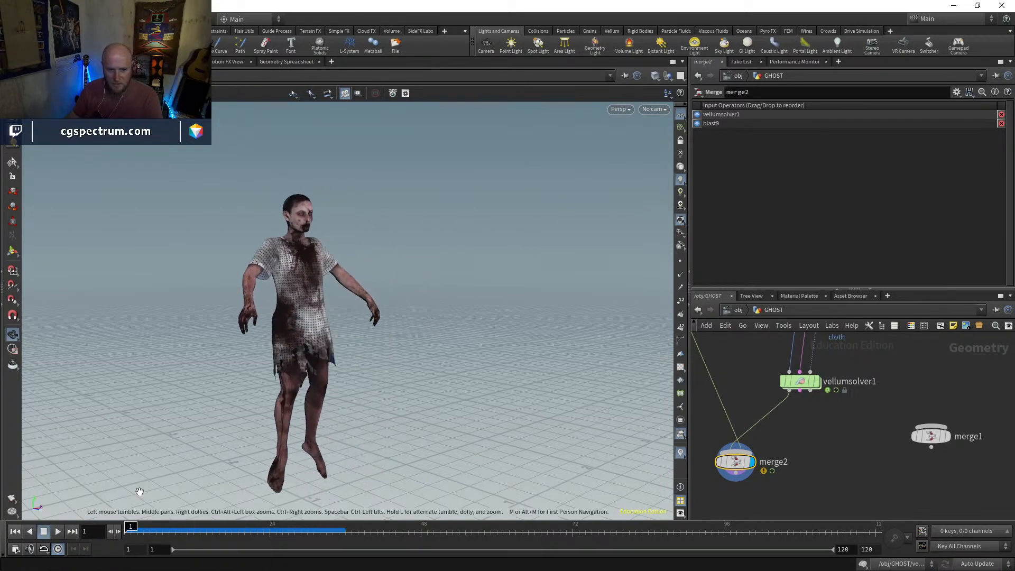
{"action": "scroll", "coordinate": [294, 243], "scroll_direction": "up", "scroll_amount": 5}
{"action": "key", "text": "w"}
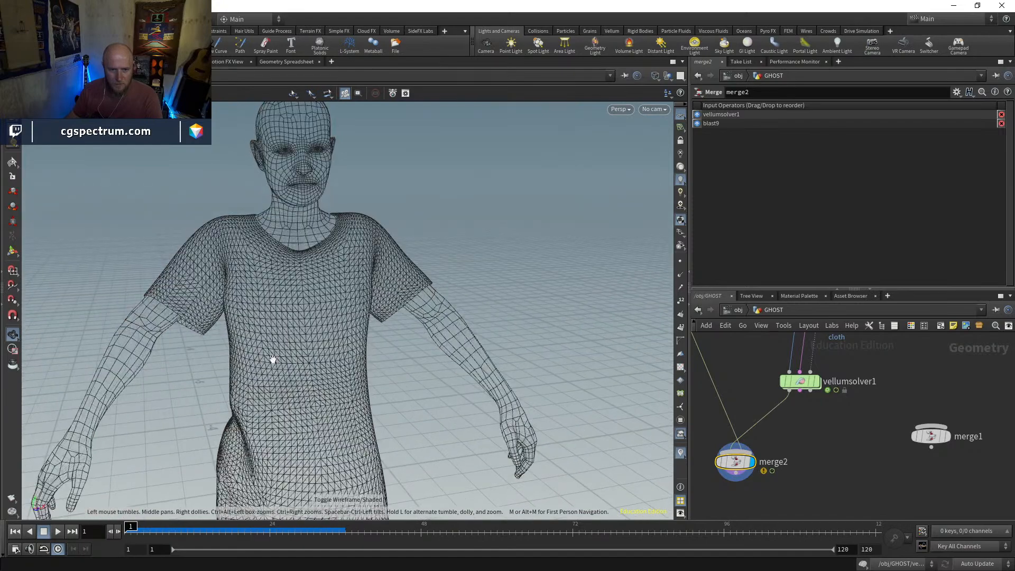
{"action": "key", "text": "Up"}
{"action": "key", "text": "w"}
{"action": "mouse_move", "coordinate": [376, 264]}
{"action": "left_mouse_down"}
{"action": "mouse_move", "coordinate": [262, 272]}
{"action": "mouse_move", "coordinate": [378, 275]}
{"action": "left_mouse_up"}
{"action": "left_click_drag", "start_coordinate": [280, 530], "coordinate": [127, 510]}
{"action": "middle_click_drag", "start_coordinate": [813, 438], "coordinate": [808, 542]}
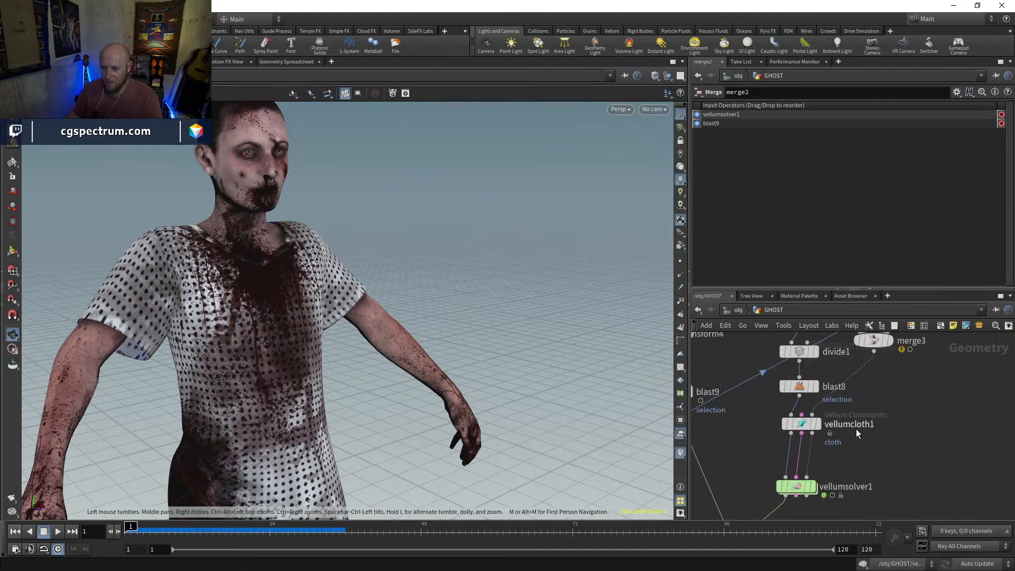
Insert a Vellum Attach to Geometry constraint between vellumcloth1 and vellumsolver1, and display it
{"action": "left_click", "coordinate": [820, 426]}
{"action": "middle_click_drag", "start_coordinate": [843, 453], "coordinate": [842, 393]}
{"action": "left_click_drag", "start_coordinate": [801, 426], "coordinate": [804, 473]}
{"action": "key", "text": "Tab"}
{"action": "type", "text": "vellumc"}
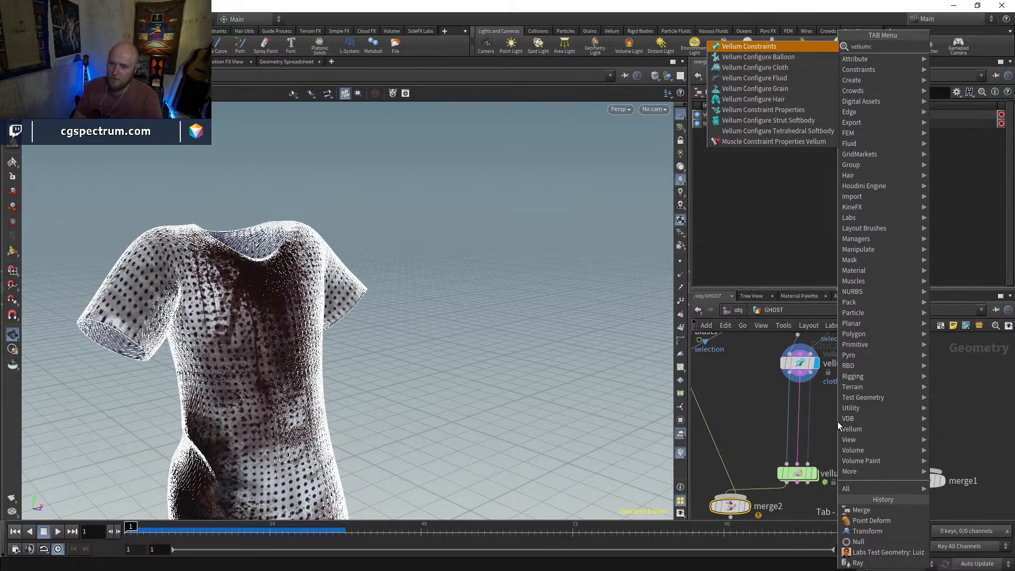
{"action": "key", "text": "BackSpace"}
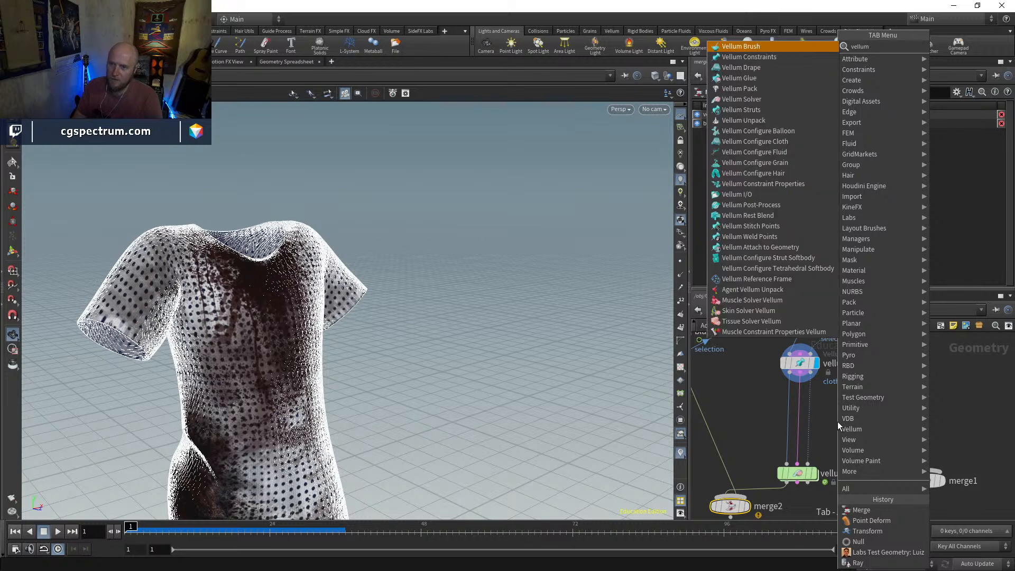
{"action": "type", "text": "at"}
{"action": "key", "text": "Return"}
{"action": "key", "text": "Return"}
{"action": "left_click", "coordinate": [801, 416]}
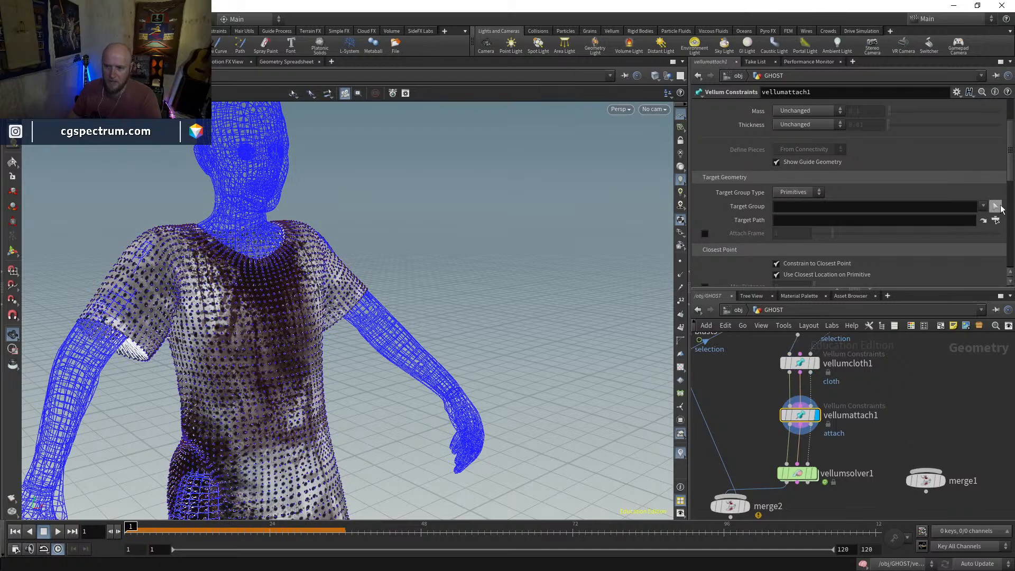
Set vellumattach1's group type to Points and select the dress points around the neckline as its group
{"action": "left_click_drag", "start_coordinate": [359, 210], "coordinate": [306, 245]}
{"action": "middle_click_drag", "start_coordinate": [306, 245], "coordinate": [410, 190]}
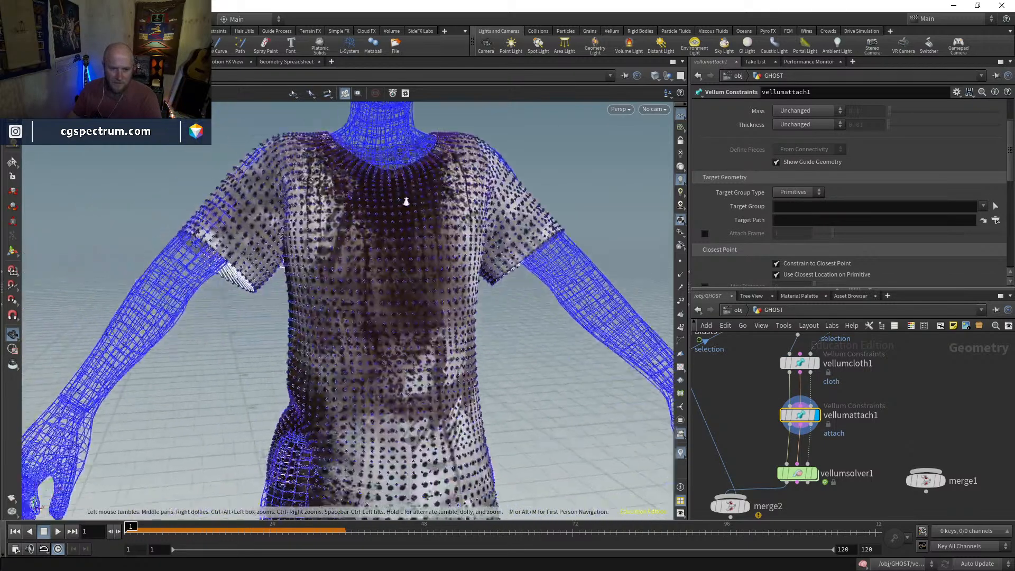
{"action": "right_click_drag", "start_coordinate": [410, 191], "coordinate": [402, 288]}
{"action": "key", "text": "shift+w"}
{"action": "key", "text": "shift+w"}
{"action": "middle_click_drag", "start_coordinate": [393, 293], "coordinate": [395, 343]}
{"action": "right_click_drag", "start_coordinate": [395, 342], "coordinate": [391, 296]}
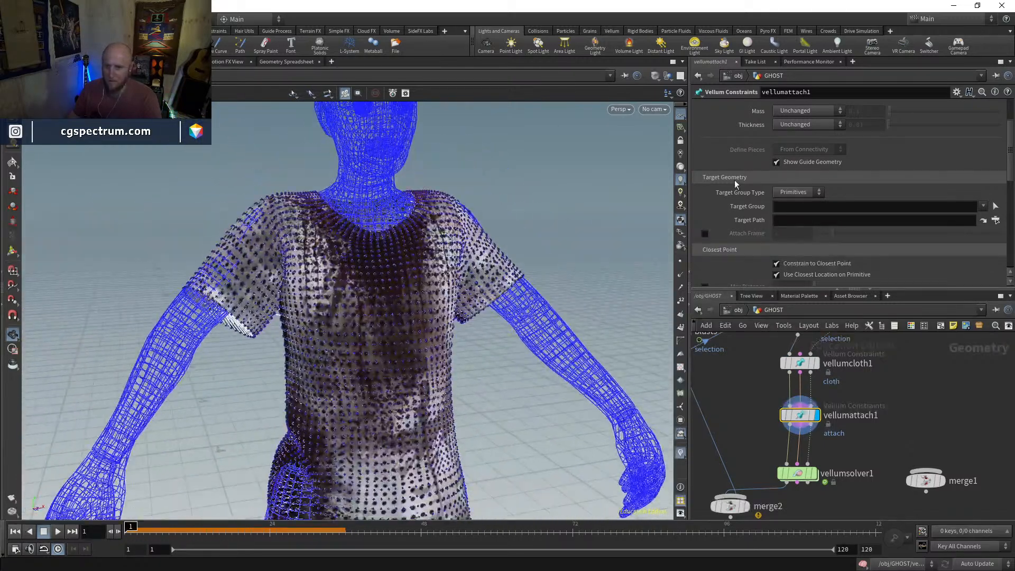
{"action": "scroll", "coordinate": [816, 211], "scroll_direction": "up", "scroll_amount": 2}
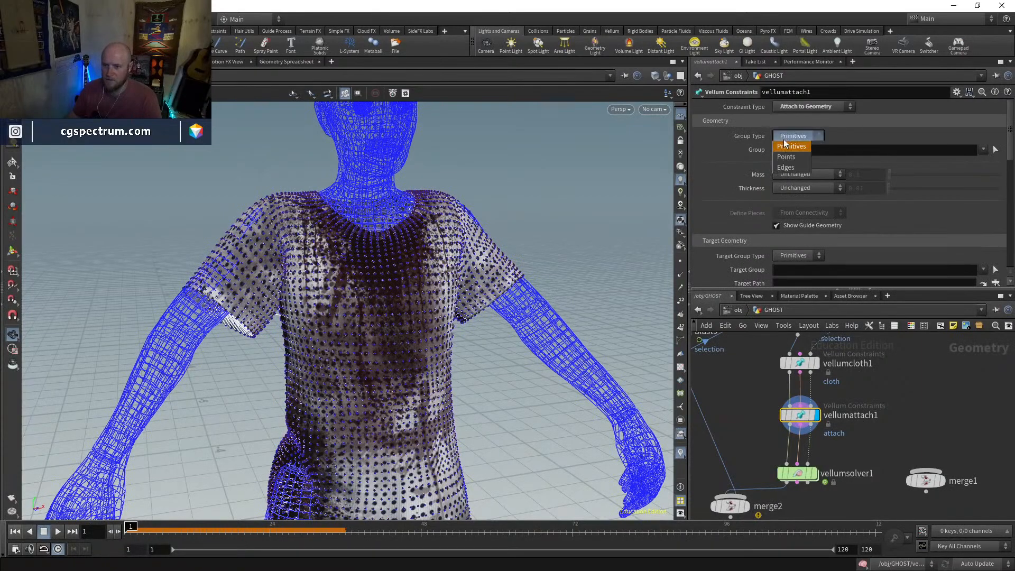
{"action": "left_click", "coordinate": [994, 151]}
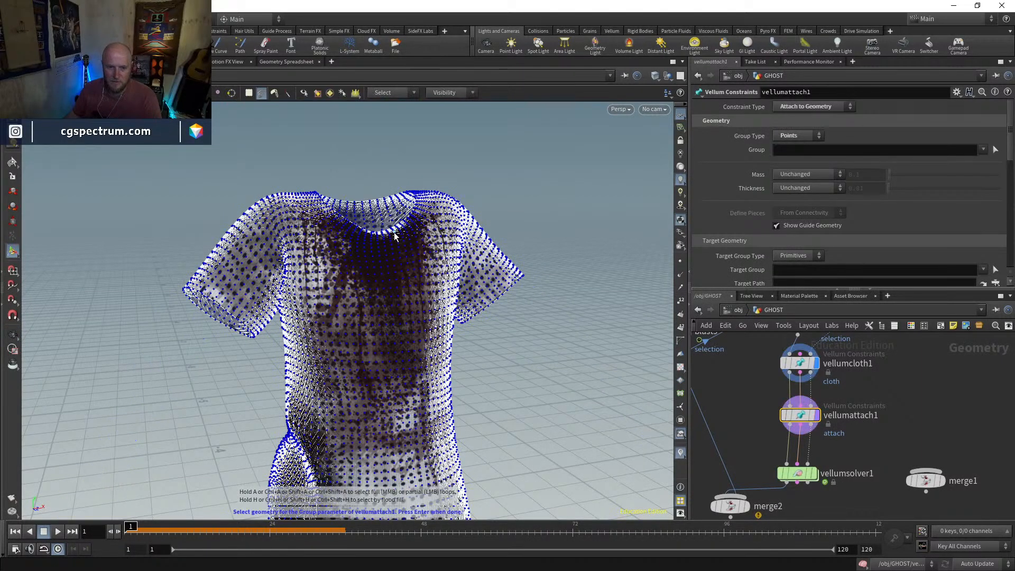
{"action": "middle_click_drag", "start_coordinate": [396, 237], "coordinate": [396, 214]}
{"action": "right_click_drag", "start_coordinate": [396, 214], "coordinate": [392, 194]}
{"action": "left_click_drag", "start_coordinate": [390, 204], "coordinate": [352, 236]}
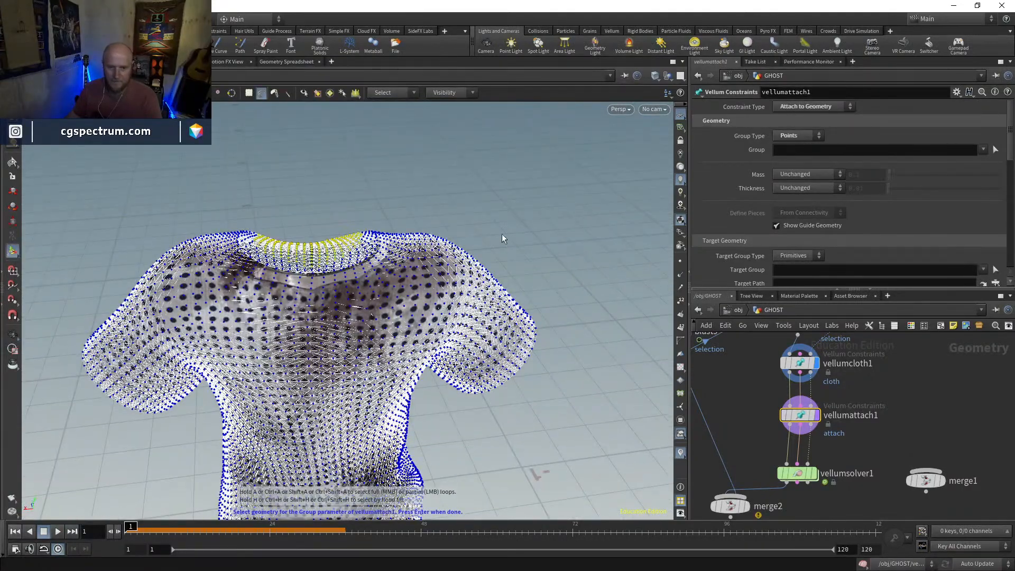
{"action": "key", "text": "Return"}
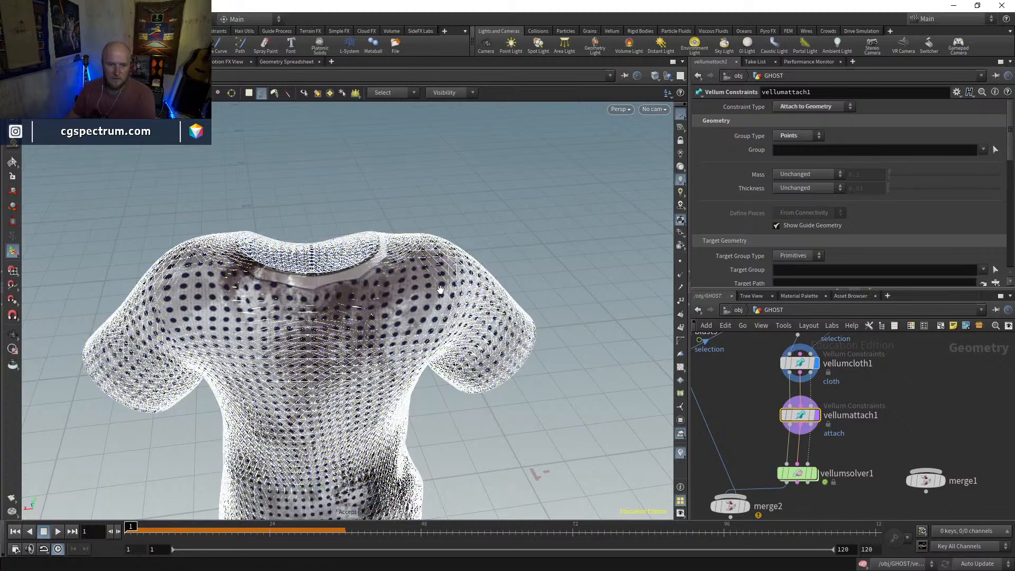
Examine the dress neckline from several angles in wireframe and shaded views
{"action": "mouse_move", "coordinate": [427, 281]}
{"action": "left_mouse_down"}
{"action": "mouse_move", "coordinate": [199, 254]}
{"action": "mouse_move", "coordinate": [387, 276]}
{"action": "mouse_move", "coordinate": [517, 255]}
{"action": "left_mouse_up"}
{"action": "key", "text": "w"}
{"action": "key", "text": "w"}
{"action": "right_click_drag", "start_coordinate": [527, 329], "coordinate": [438, 313]}
{"action": "middle_click_drag", "start_coordinate": [438, 312], "coordinate": [444, 296]}
{"action": "key", "text": "w"}
{"action": "key", "text": "w"}
Display merge2, reset vellumsolver1's simulation, play it to check the attached dress, and return to frame 1
{"action": "middle_click_drag", "start_coordinate": [765, 511], "coordinate": [778, 450]}
{"action": "left_click", "coordinate": [747, 446]}
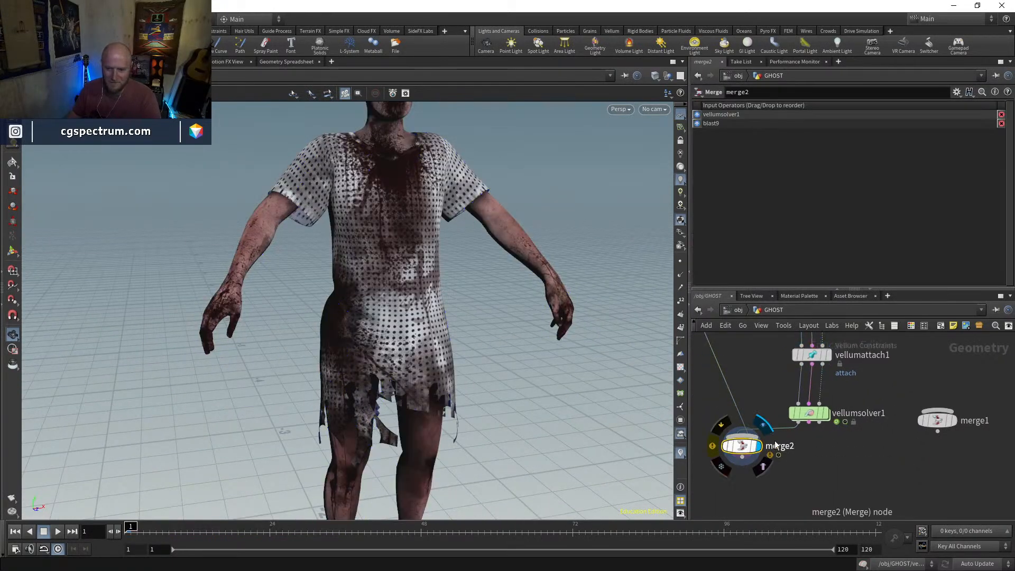
{"action": "left_click", "coordinate": [809, 413]}
{"action": "left_click", "coordinate": [802, 109]}
{"action": "right_click_drag", "start_coordinate": [312, 317], "coordinate": [308, 339]}
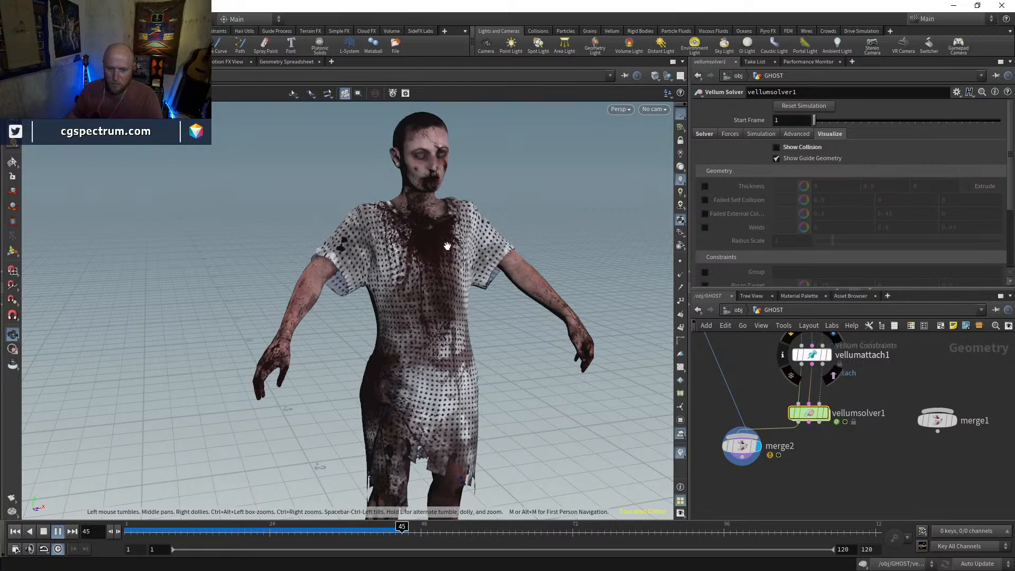
{"action": "left_click_drag", "start_coordinate": [170, 534], "coordinate": [108, 529]}
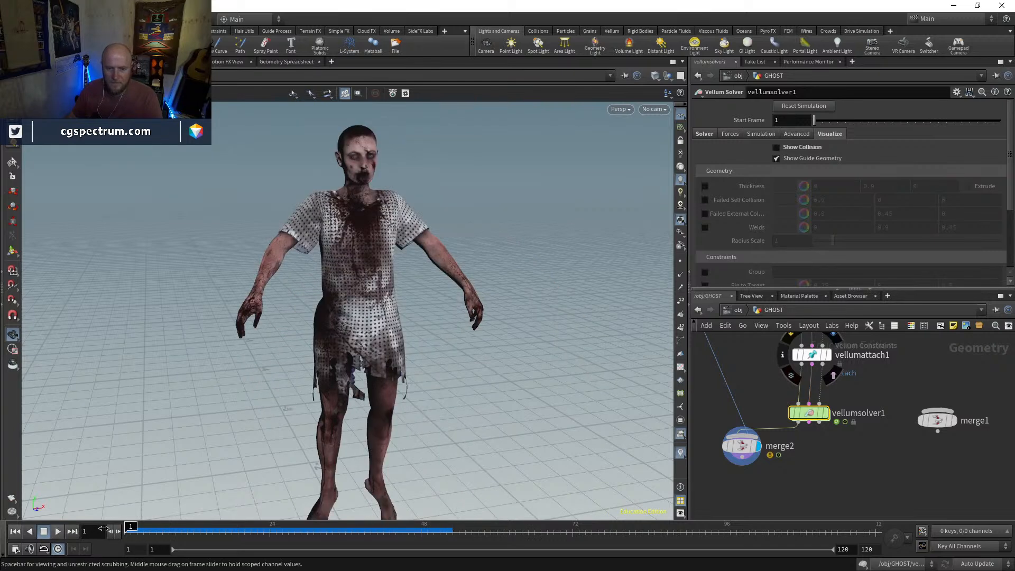
Inside vellumsolver1, add a POP Force with noise amplitude 1, wired into the FORCE output
{"action": "double_click", "coordinate": [809, 413]}
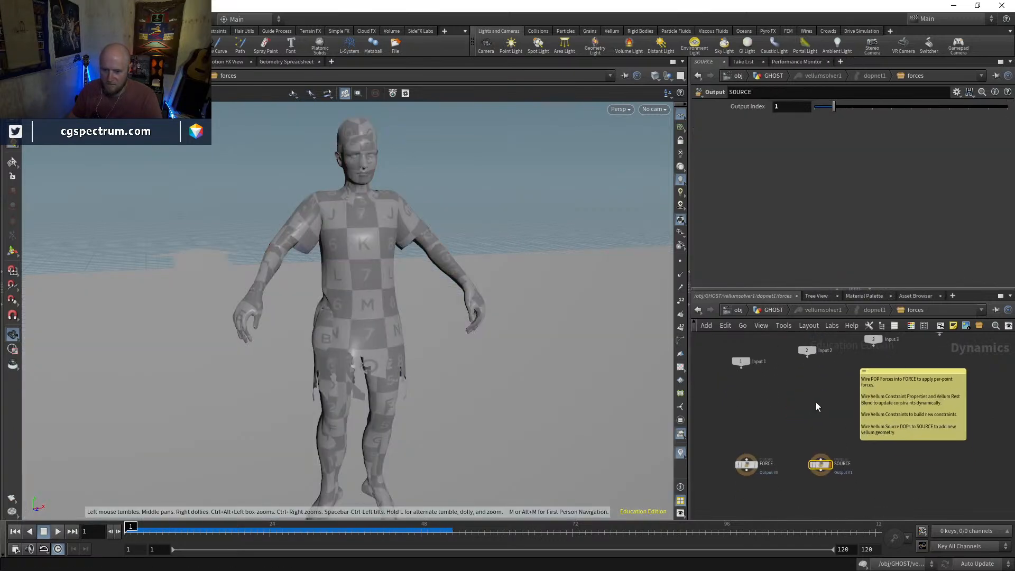
{"action": "key", "text": "Tab"}
{"action": "mouse_move", "coordinate": [816, 408]}
{"action": "type", "text": "popforce"}
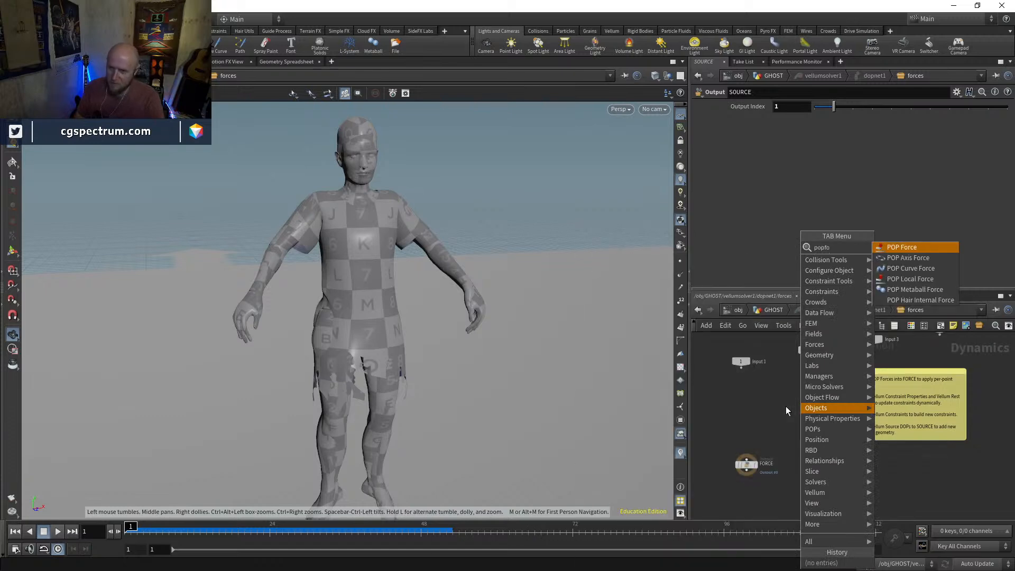
{"action": "key", "text": "Return"}
{"action": "left_click", "coordinate": [786, 406]}
{"action": "left_click_drag", "start_coordinate": [786, 408], "coordinate": [750, 402]}
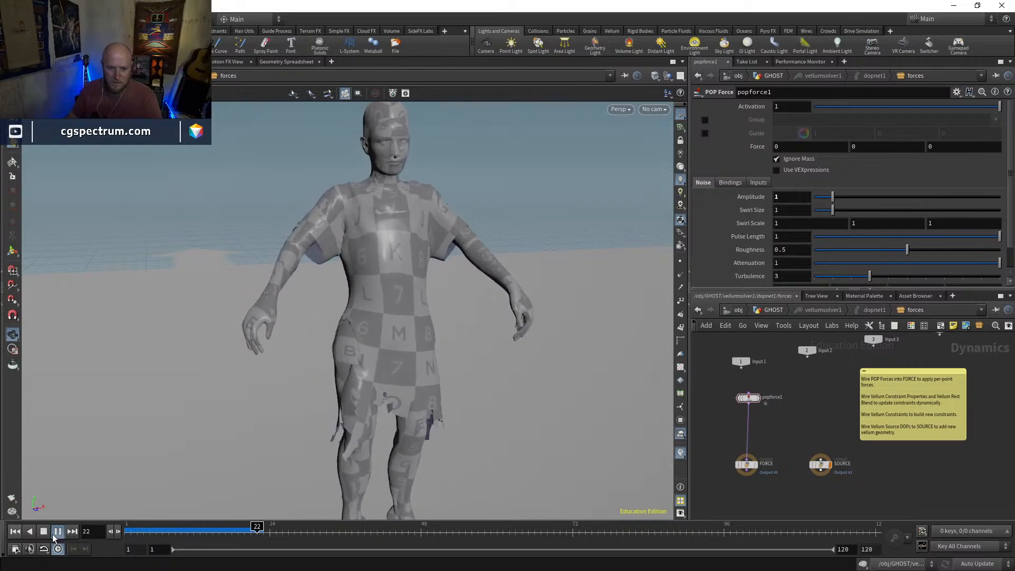
Set popforce1's Z force to -10, then play the simulation and check the dress from the side
{"action": "left_click", "coordinate": [143, 532]}
{"action": "left_click_drag", "start_coordinate": [228, 381], "coordinate": [439, 338]}
{"action": "middle_click_drag", "start_coordinate": [439, 338], "coordinate": [298, 346]}
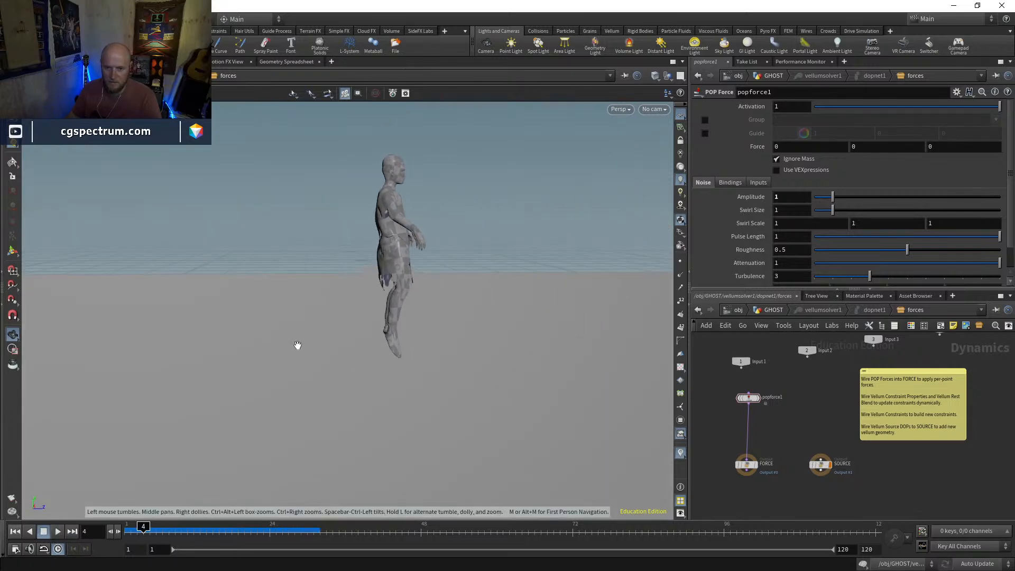
{"action": "middle_click_drag", "start_coordinate": [555, 249], "coordinate": [506, 255]}
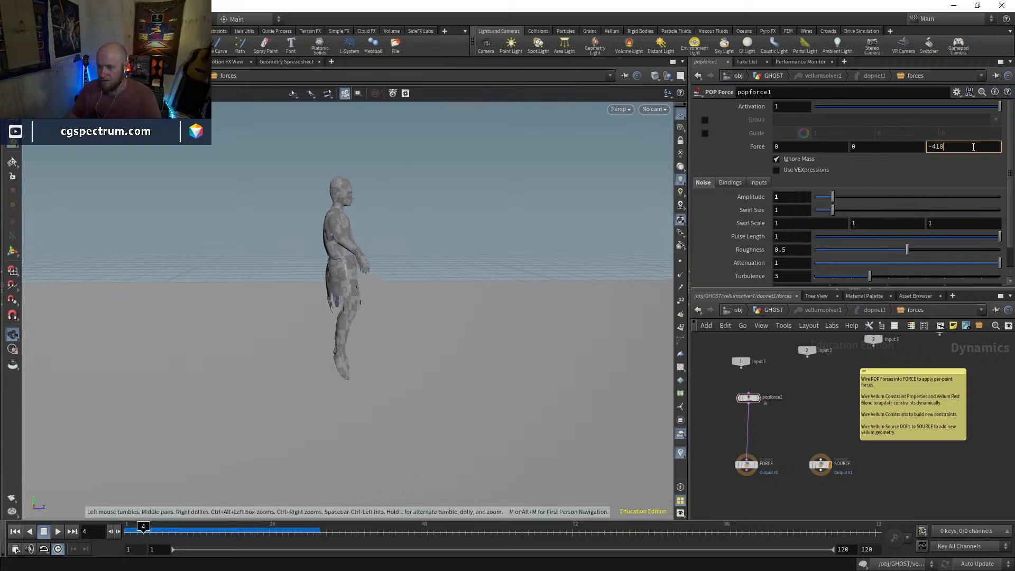
{"action": "key", "text": "Return"}
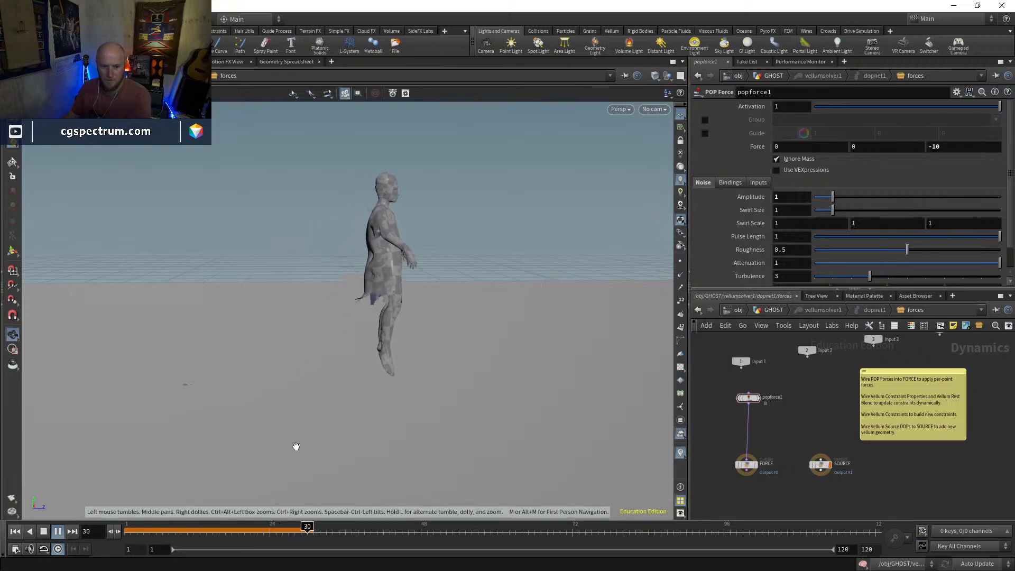
{"action": "left_click", "coordinate": [276, 532]}
Examine the blown dress around frame 25 from several angles, and return to frame 1
{"action": "left_click", "coordinate": [664, 108]}
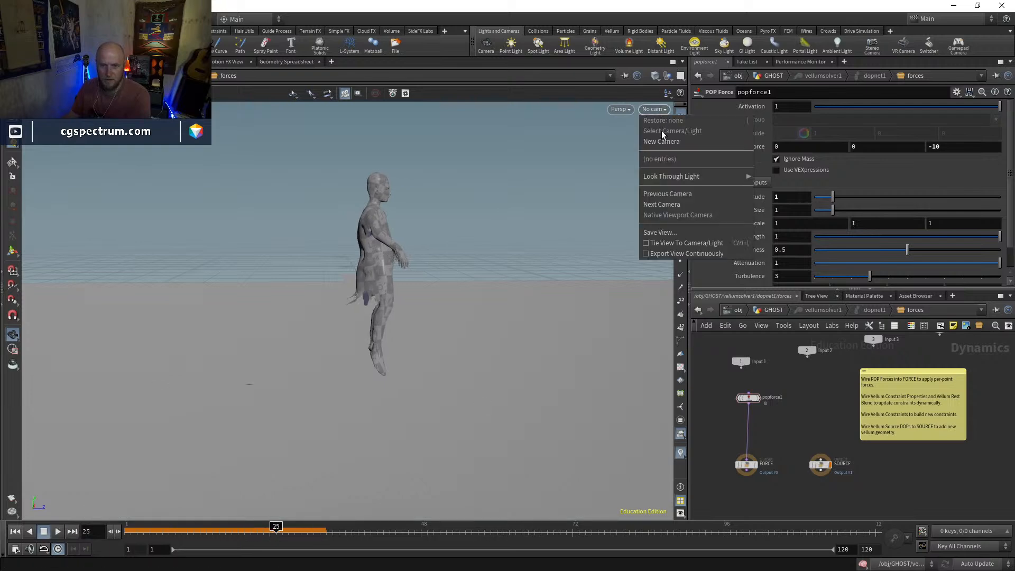
{"action": "left_click", "coordinate": [661, 141]}
{"action": "left_click_drag", "start_coordinate": [423, 269], "coordinate": [315, 263]}
{"action": "scroll", "coordinate": [315, 263], "scroll_direction": "up", "scroll_amount": 5}
{"action": "middle_click_drag", "start_coordinate": [315, 262], "coordinate": [381, 253]}
{"action": "left_click_drag", "start_coordinate": [380, 253], "coordinate": [406, 272]}
{"action": "middle_click_drag", "start_coordinate": [405, 272], "coordinate": [356, 303]}
{"action": "left_click_drag", "start_coordinate": [170, 529], "coordinate": [131, 528]}
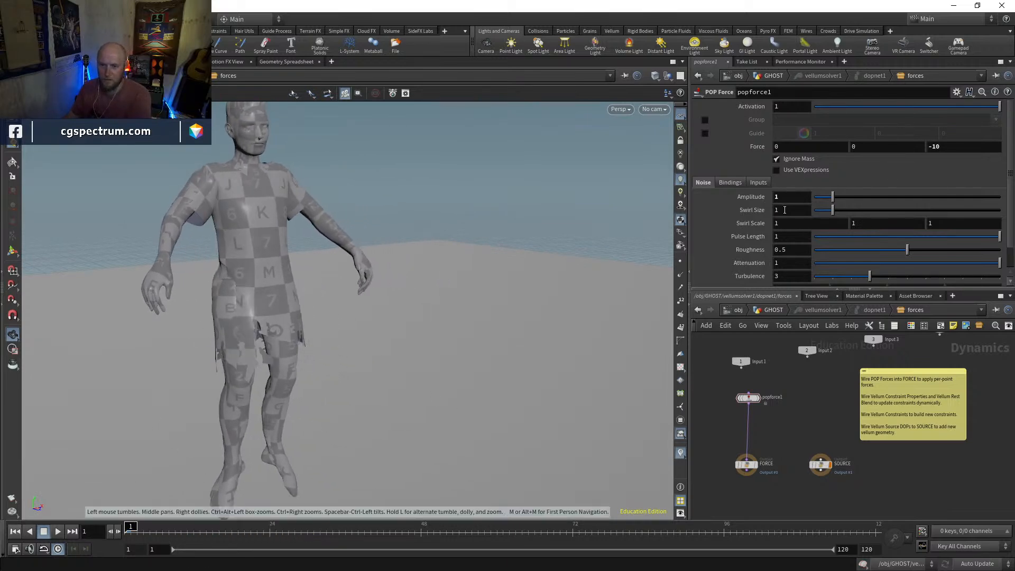
Show popforce1's force guides, try a Z force of 0, and set noise amplitude to 2 and swirl size to 0.17
{"action": "left_click", "coordinate": [706, 133]}
{"action": "left_click_drag", "start_coordinate": [590, 197], "coordinate": [413, 341]}
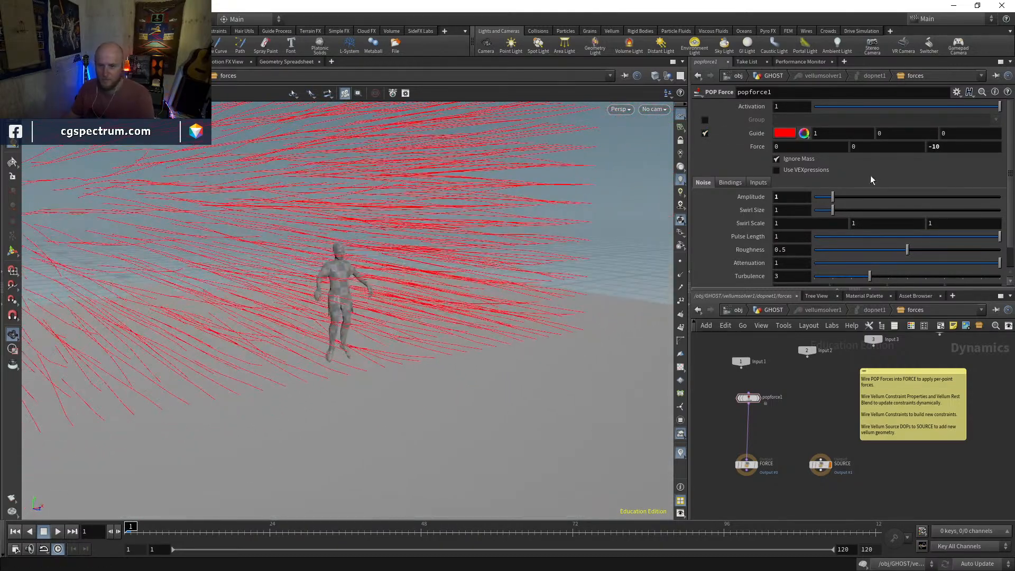
{"action": "key", "text": "Return"}
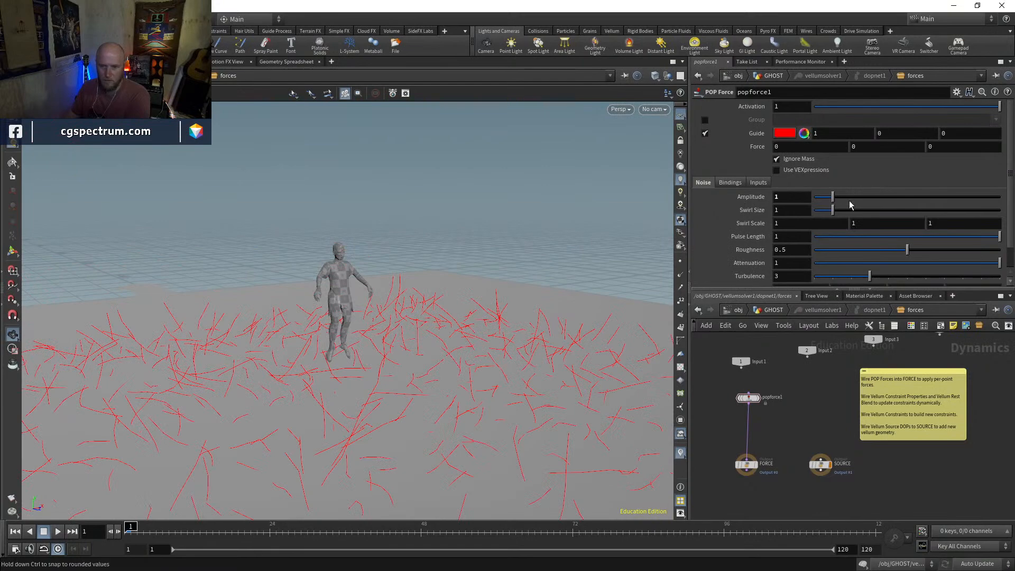
{"action": "left_click_drag", "start_coordinate": [833, 210], "coordinate": [819, 212]}
{"action": "type", "text": "2"}
{"action": "key", "text": "Return"}
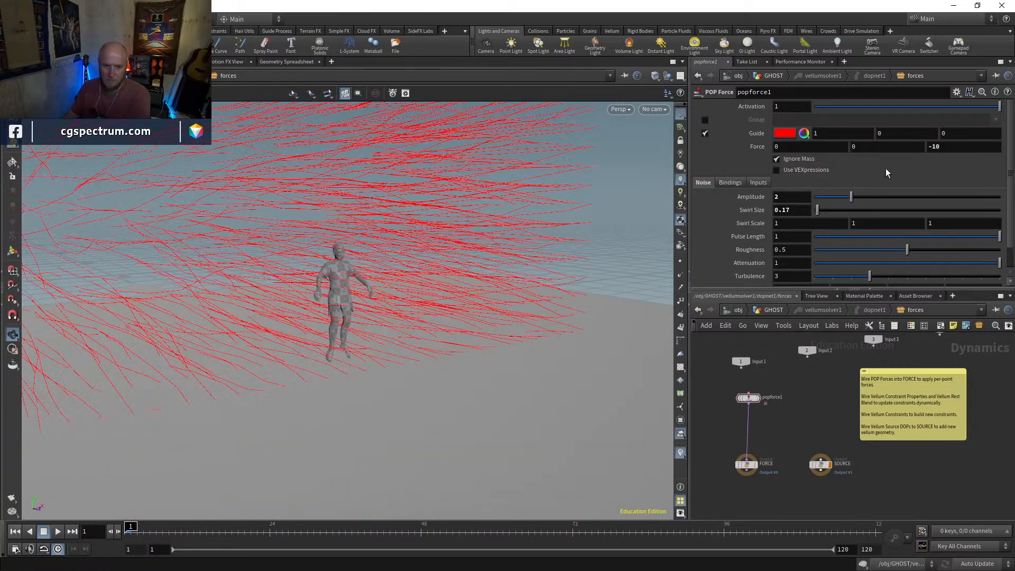
Hide the force guides, set popforce1's Z force to -2, and play and scrub the simulation before returning to frame 1
{"action": "left_click", "coordinate": [705, 133]}
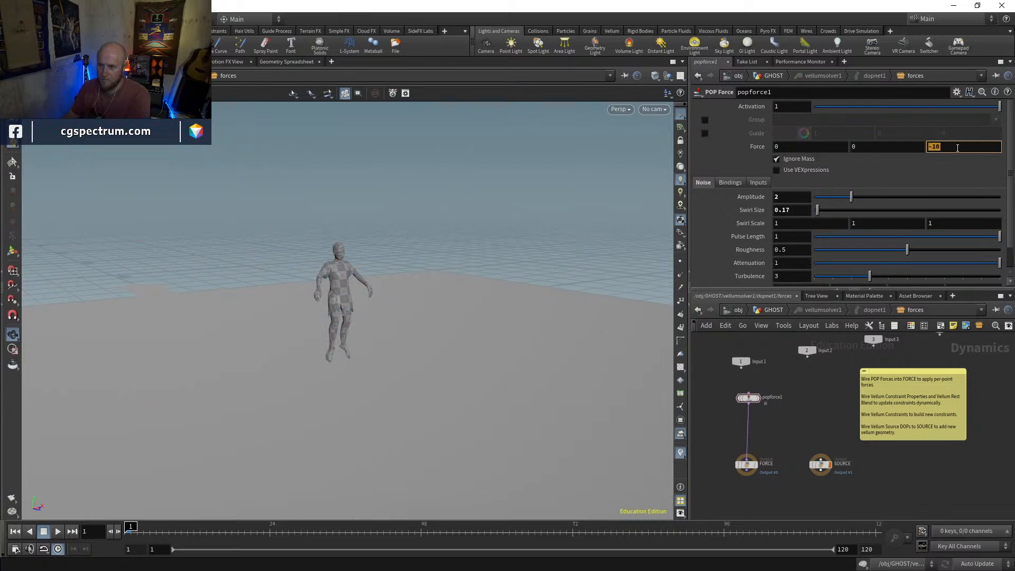
{"action": "key", "text": "Return"}
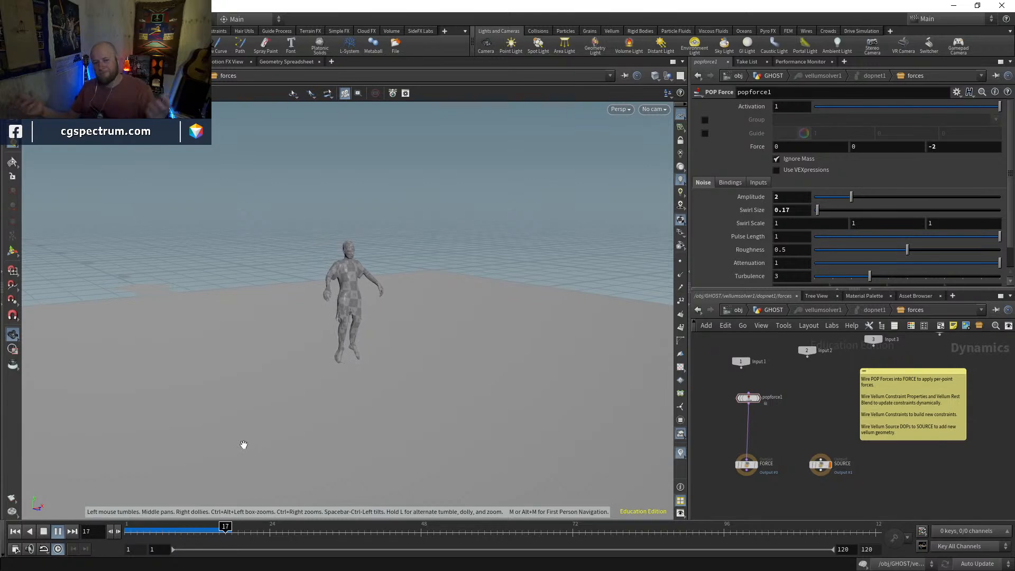
{"action": "left_click", "coordinate": [221, 531]}
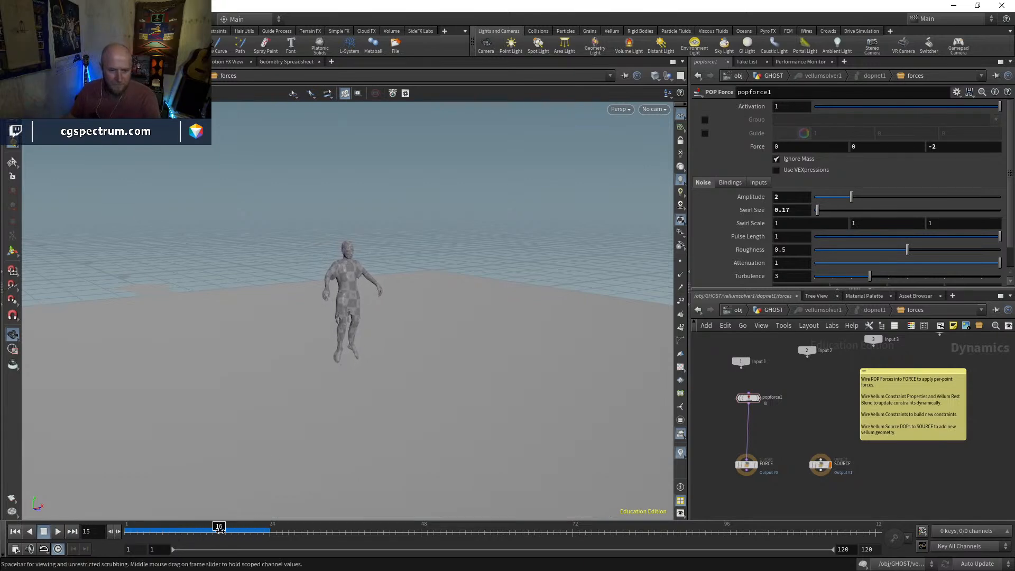
{"action": "left_click", "coordinate": [654, 109]}
{"action": "left_click", "coordinate": [507, 234]}
{"action": "scroll", "coordinate": [430, 145], "scroll_direction": "up", "scroll_amount": 7}
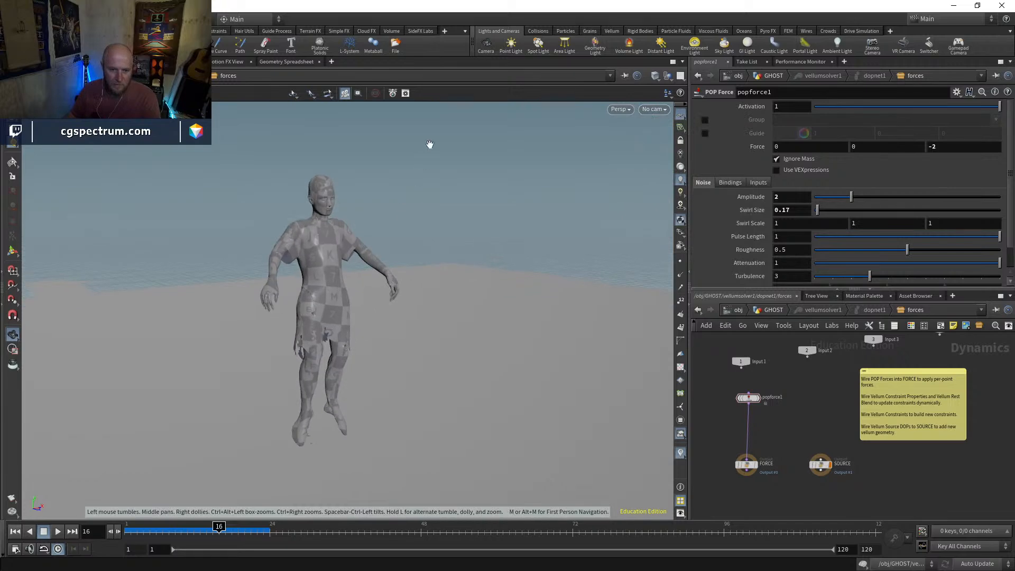
{"action": "left_click_drag", "start_coordinate": [147, 532], "coordinate": [225, 532]}
{"action": "key", "text": "ctrl+Up"}
Return to the GHOST network, show vellumsolver1's force settings, and play and scrub the textured dress simulation from front and side
{"action": "left_click", "coordinate": [774, 310]}
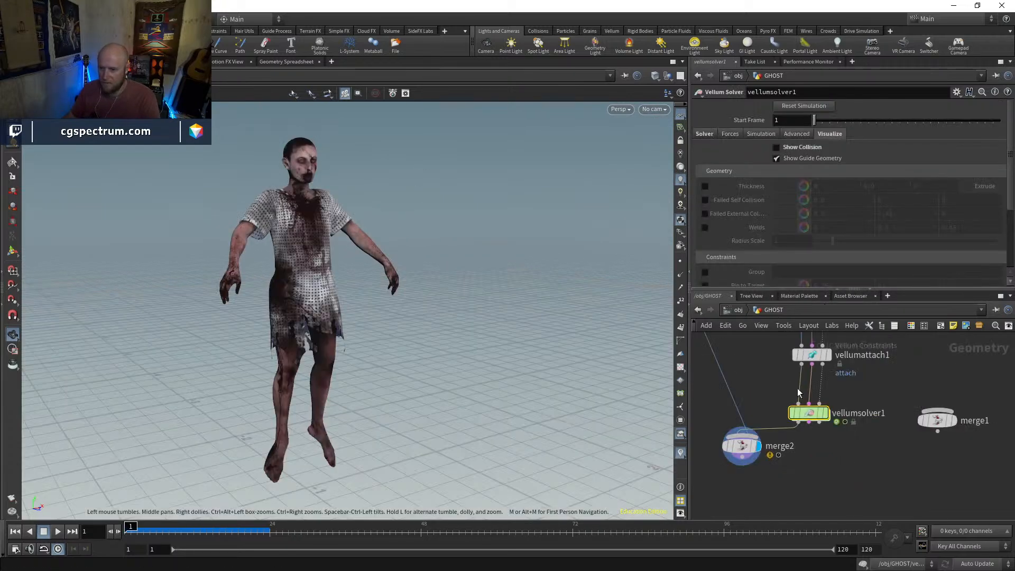
{"action": "left_click", "coordinate": [727, 134]}
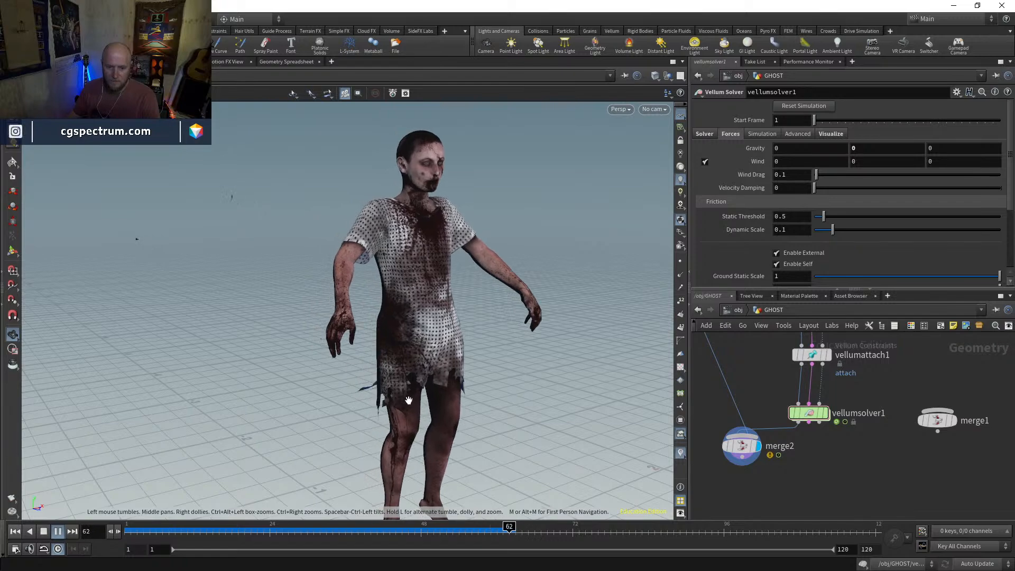
{"action": "left_click_drag", "start_coordinate": [320, 532], "coordinate": [358, 531]}
{"action": "left_click_drag", "start_coordinate": [348, 430], "coordinate": [469, 413]}
{"action": "left_click_drag", "start_coordinate": [358, 526], "coordinate": [128, 529]}
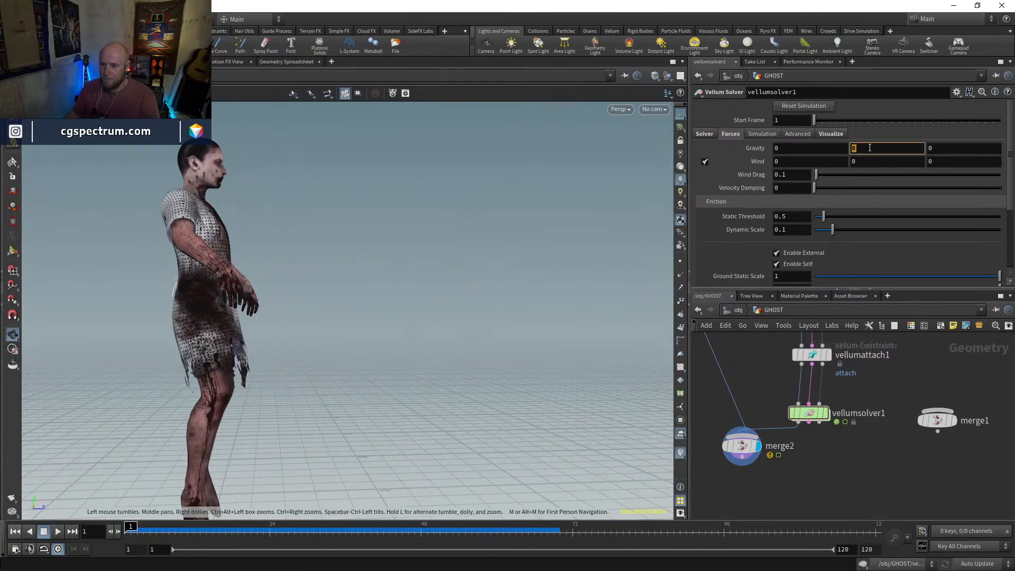
Set vellumsolver1's Y gravity to -1, play and scrub the simulation to check the dress, and return to frame 1
{"action": "key", "text": "Return"}
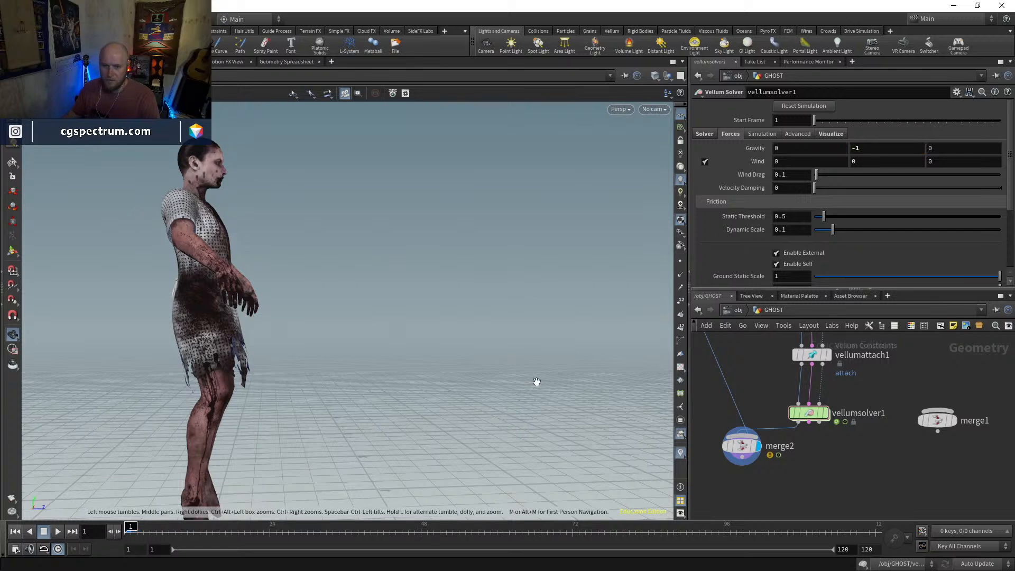
{"action": "left_click", "coordinate": [56, 531]}
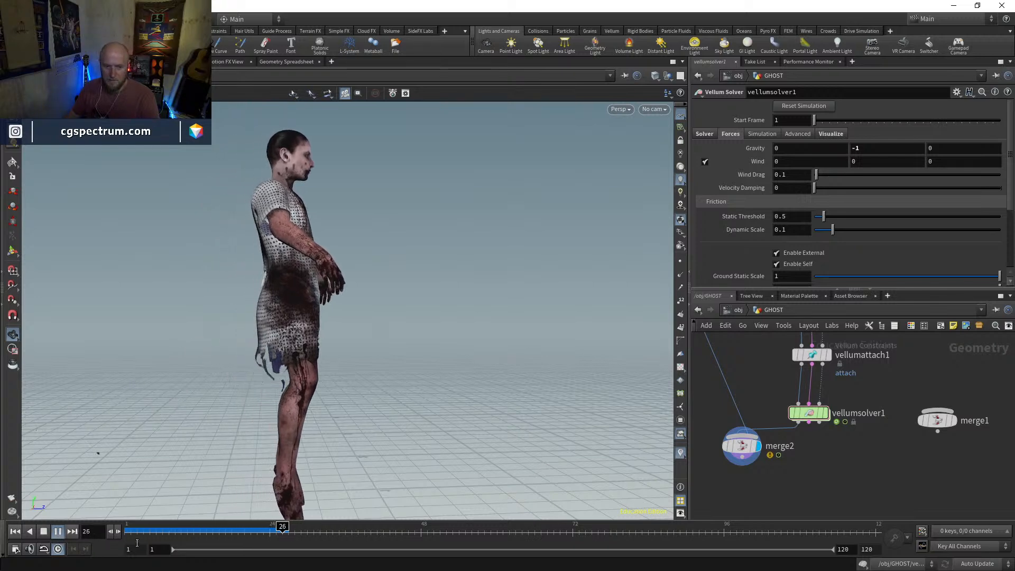
{"action": "left_click_drag", "start_coordinate": [151, 533], "coordinate": [126, 552]}
{"action": "left_click_drag", "start_coordinate": [392, 439], "coordinate": [319, 413], "text": "alt"}
{"action": "left_click_drag", "start_coordinate": [211, 526], "coordinate": [233, 511]}
{"action": "key", "text": "ctrl+Up"}
Review the node network and view the ghost at object level, then go back inside GHOST
{"action": "middle_click_drag", "start_coordinate": [864, 405], "coordinate": [904, 396]}
{"action": "scroll", "coordinate": [868, 431], "scroll_direction": "down", "scroll_amount": 3}
{"action": "left_click_drag", "start_coordinate": [803, 412], "coordinate": [784, 442]}
{"action": "middle_click_drag", "start_coordinate": [812, 373], "coordinate": [795, 428]}
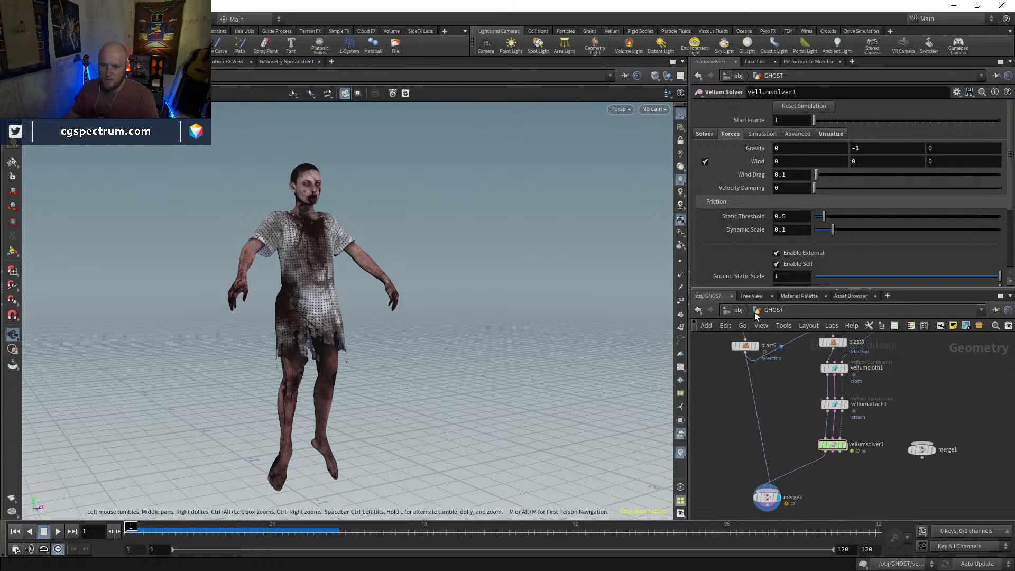
{"action": "left_click", "coordinate": [739, 311]}
{"action": "left_click_drag", "start_coordinate": [407, 341], "coordinate": [466, 368]}
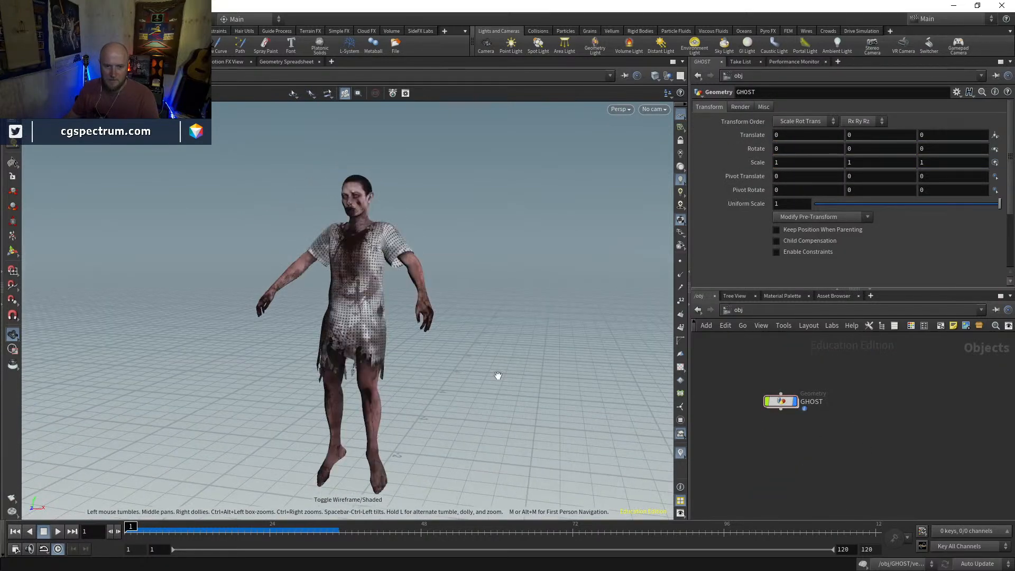
{"action": "double_click", "coordinate": [786, 403]}
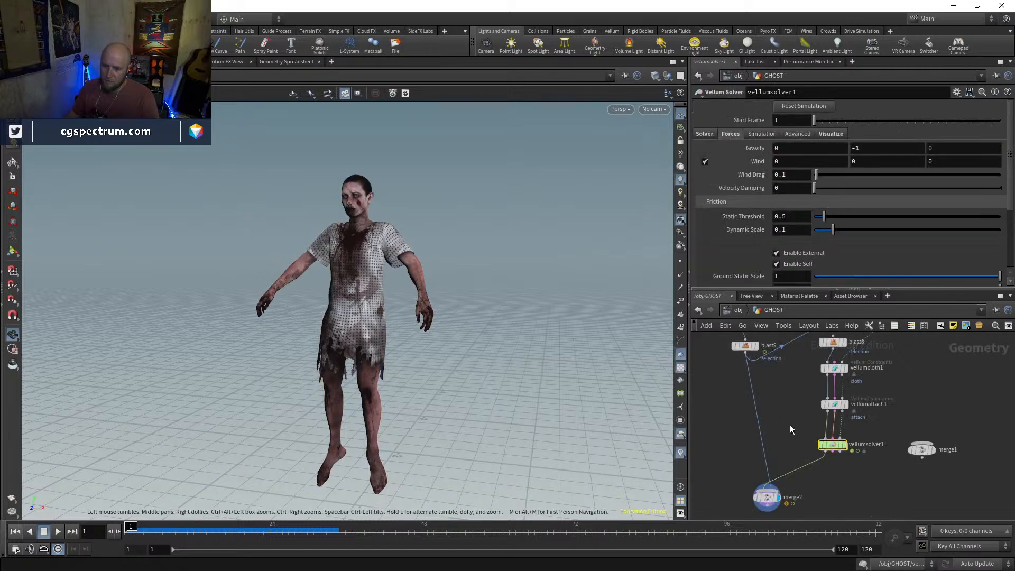
Display blast9 to view the body without the dress, and move merge2 lower in the GHOST network
{"action": "middle_click_drag", "start_coordinate": [776, 406], "coordinate": [830, 536]}
{"action": "left_click_drag", "start_coordinate": [788, 423], "coordinate": [746, 427]}
{"action": "left_click", "coordinate": [757, 428]}
{"action": "left_click", "coordinate": [746, 427]}
{"action": "middle_click_drag", "start_coordinate": [794, 474], "coordinate": [784, 385]}
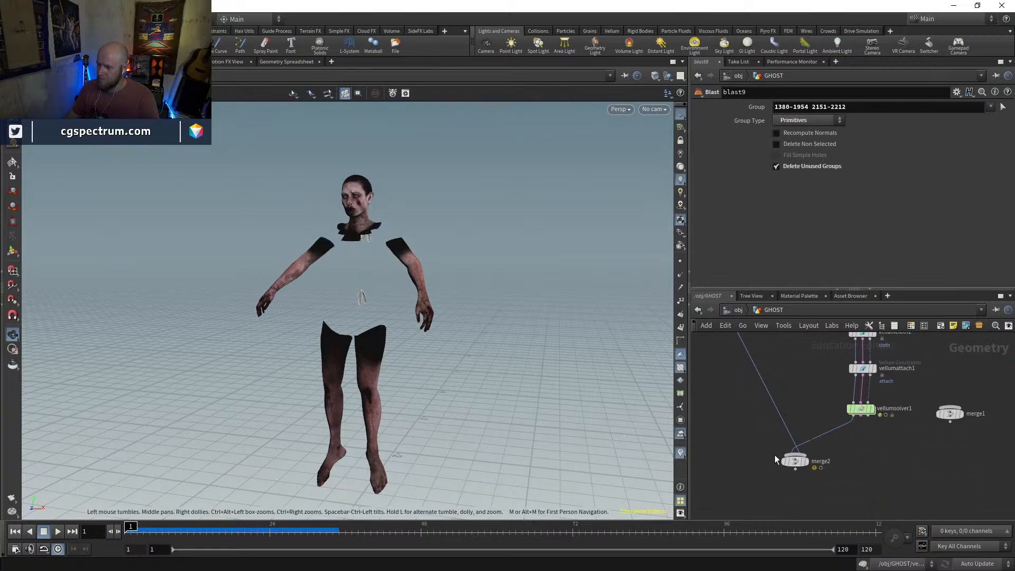
{"action": "left_click_drag", "start_coordinate": [801, 457], "coordinate": [815, 486]}
{"action": "left_click_drag", "start_coordinate": [529, 443], "coordinate": [422, 444]}
{"action": "key", "text": "w"}
{"action": "key", "text": "w"}
{"action": "mouse_move", "coordinate": [135, 528]}
{"action": "left_mouse_down"}
{"action": "mouse_move", "coordinate": [246, 527]}
{"action": "mouse_move", "coordinate": [128, 527]}
{"action": "left_mouse_up"}
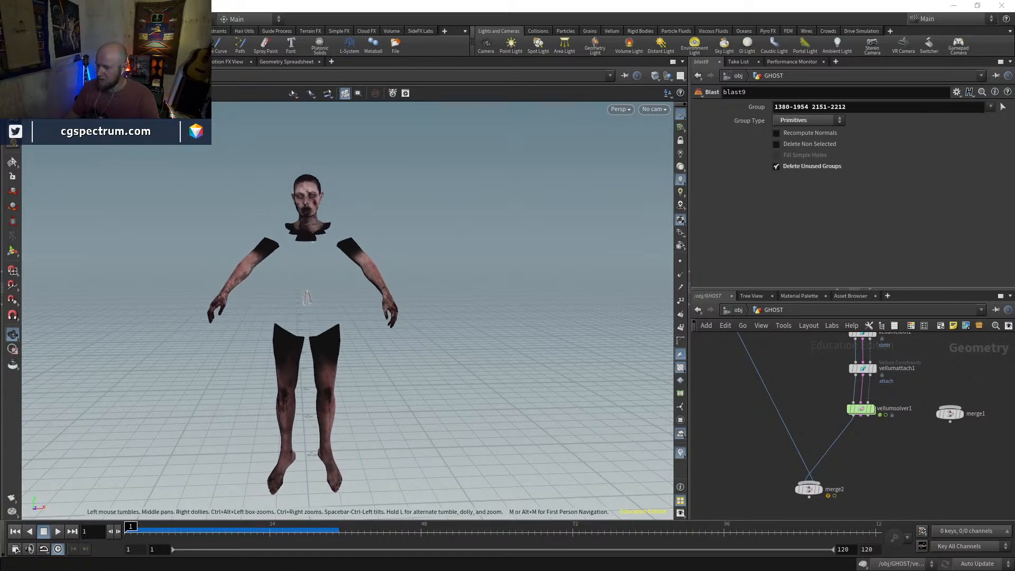
Switch to File Explorer, open the alley photo in the GHOSTS folder, browse the other background reference photos, and return to Houdini
{"action": "key", "text": "alt+Tab"}
{"action": "left_click", "coordinate": [490, 305]}
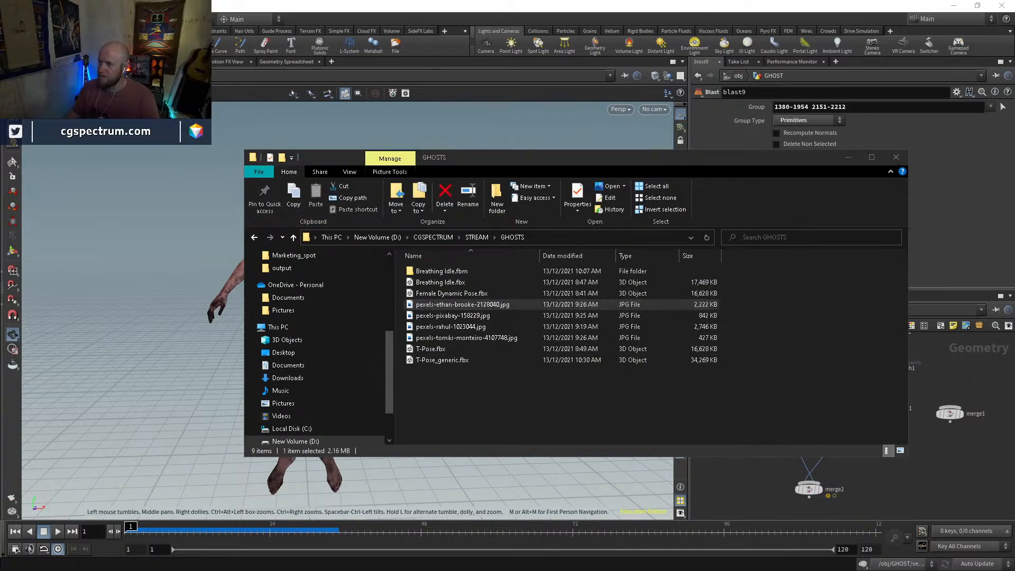
{"action": "key", "text": "Return"}
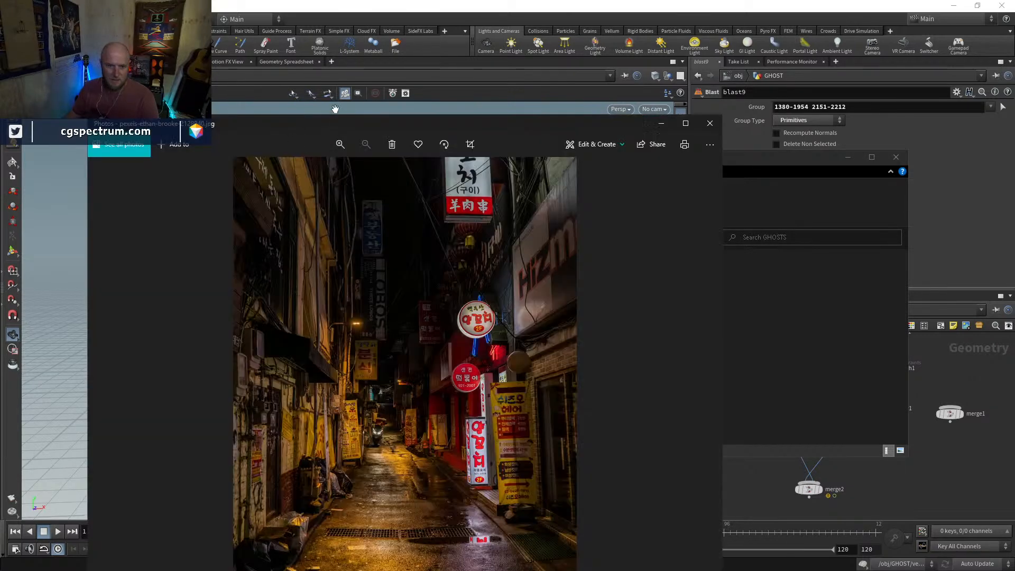
{"action": "left_click", "coordinate": [335, 110]}
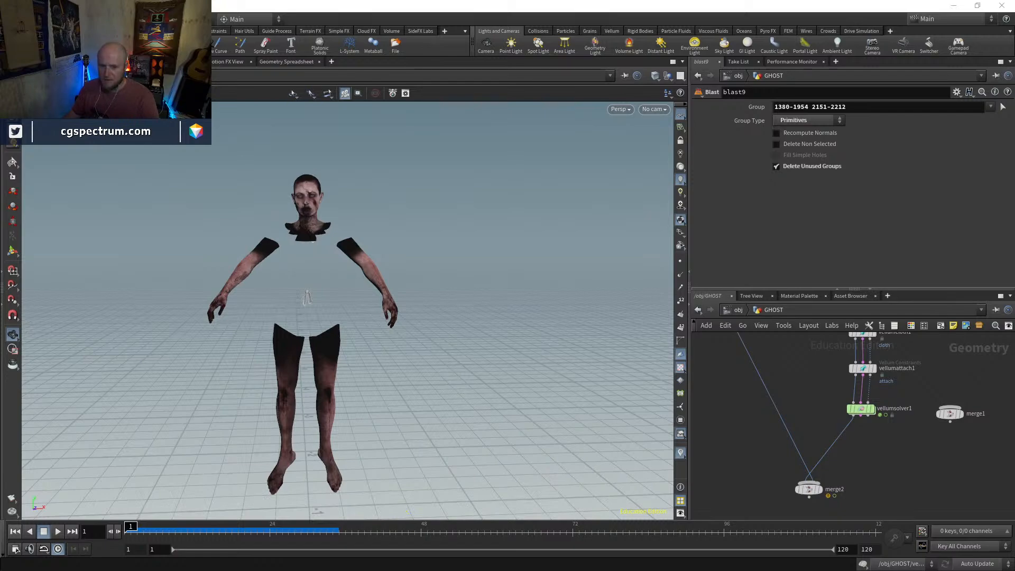
{"action": "key", "text": "alt+Tab"}
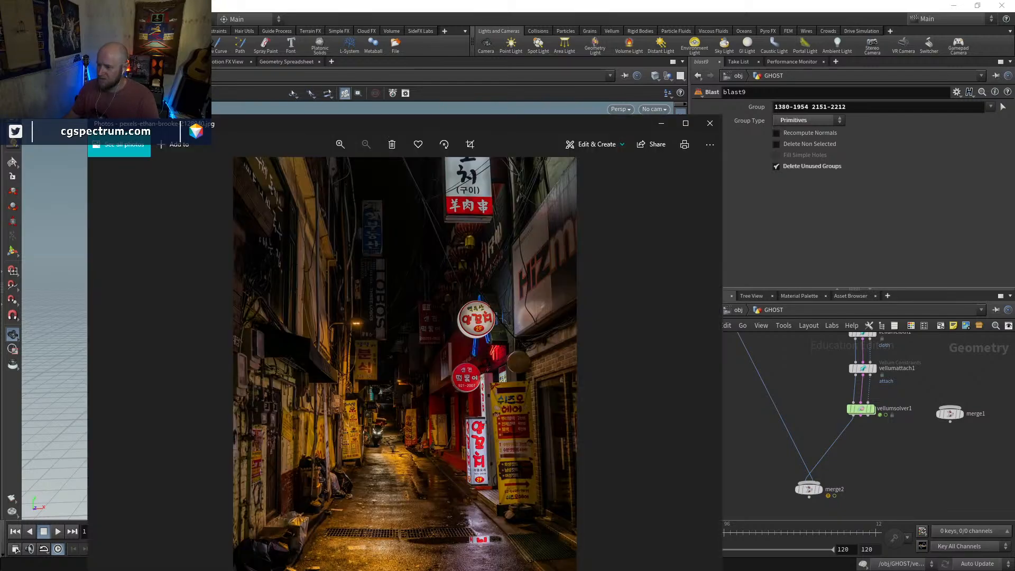
{"action": "double_click", "coordinate": [558, 123]}
{"action": "key", "text": "Right"}
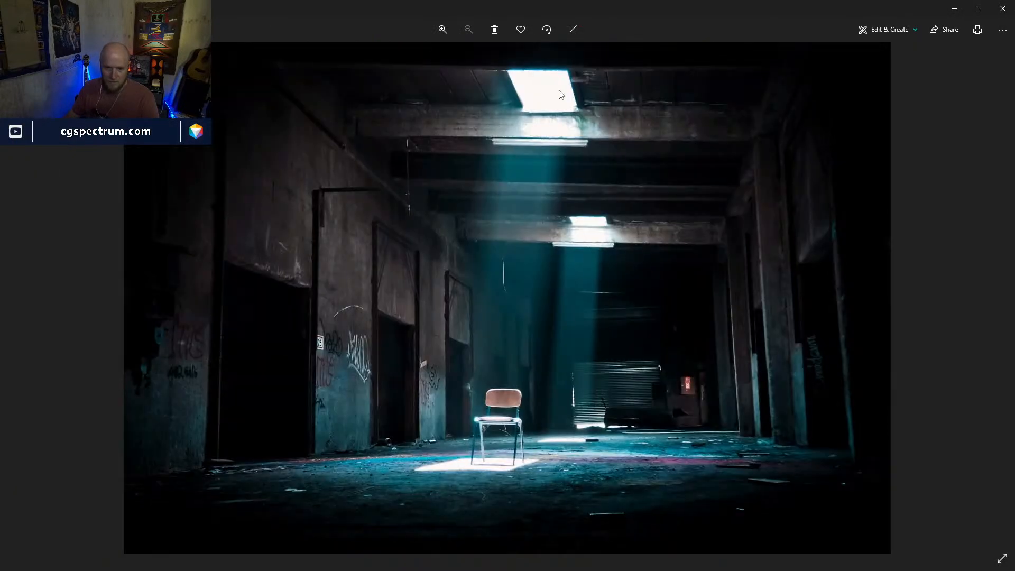
{"action": "key", "text": "Right"}
{"action": "key", "text": "Right"}
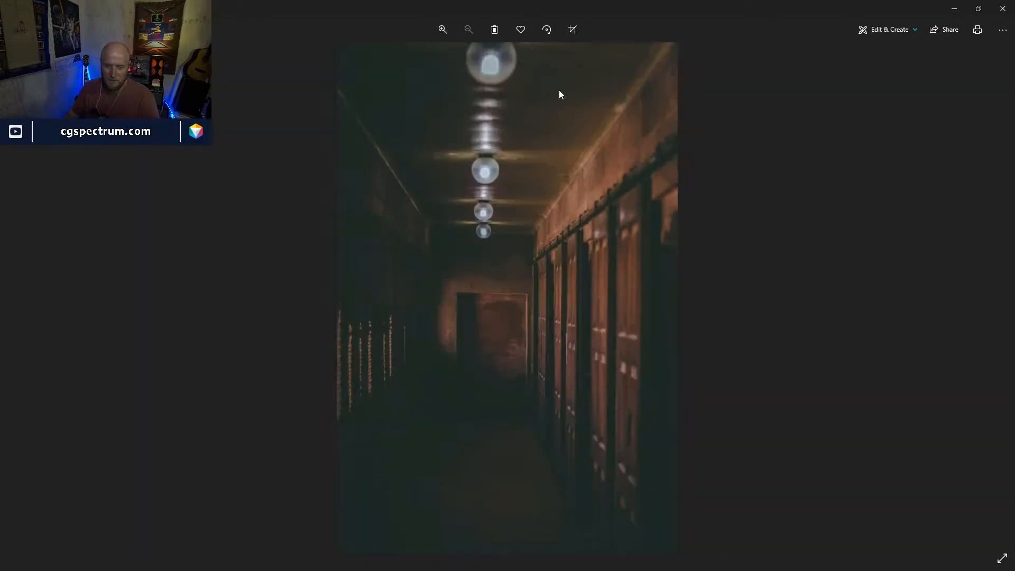
{"action": "key", "text": "Left"}
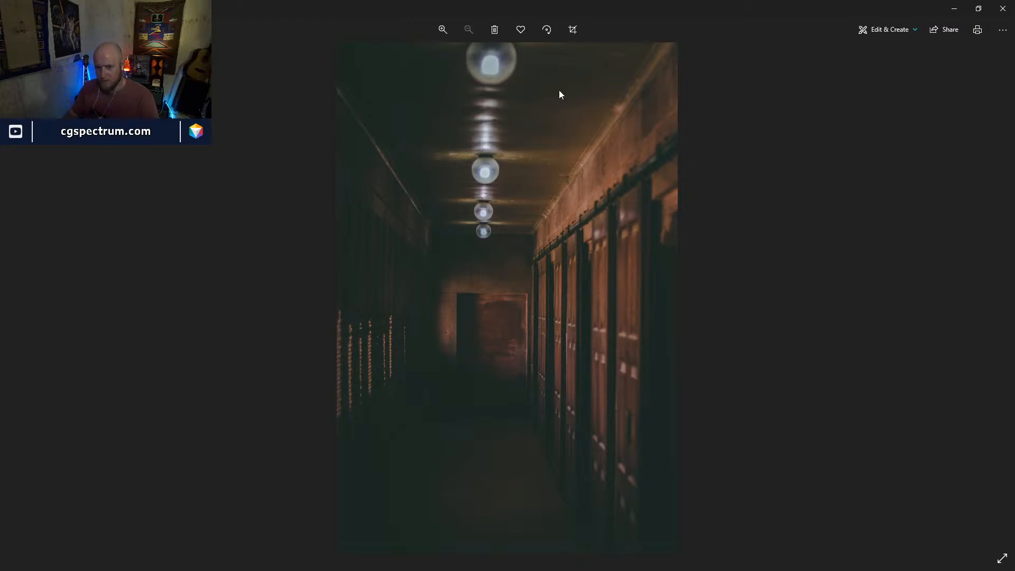
{"action": "key", "text": "Right"}
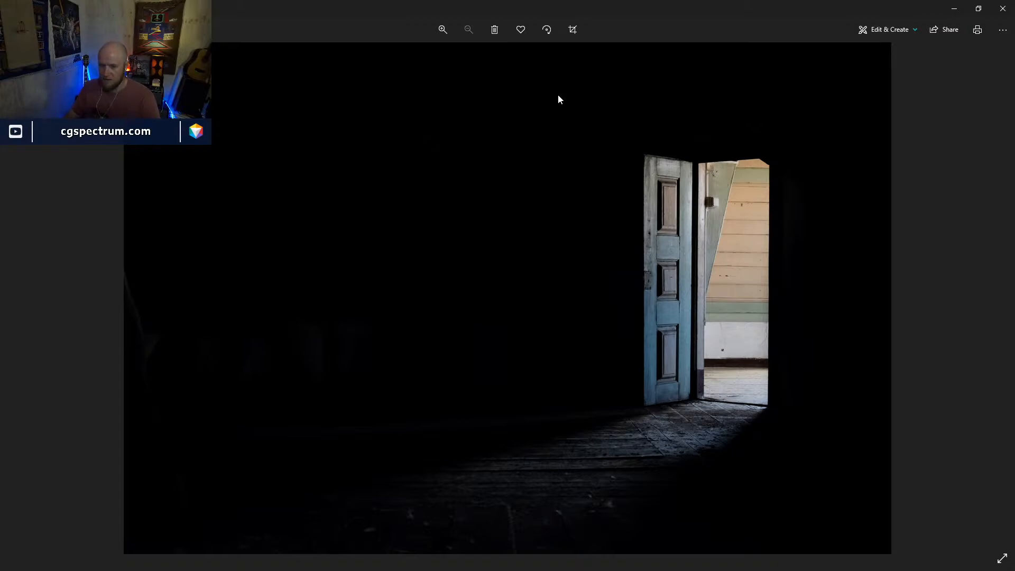
{"action": "key", "text": "Right"}
{"action": "key", "text": "Right"}
{"action": "key", "text": "Right"}
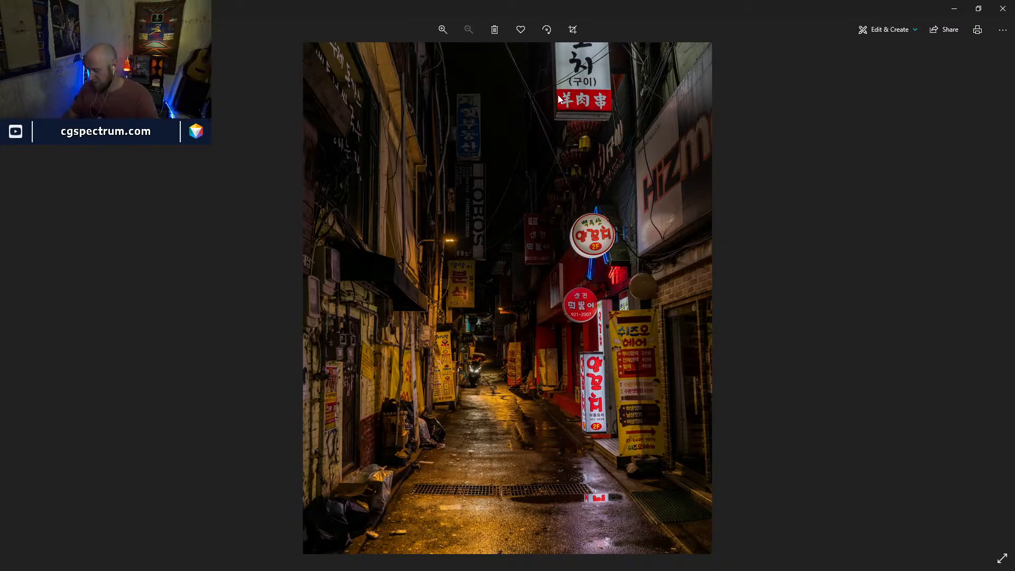
{"action": "key", "text": "Left"}
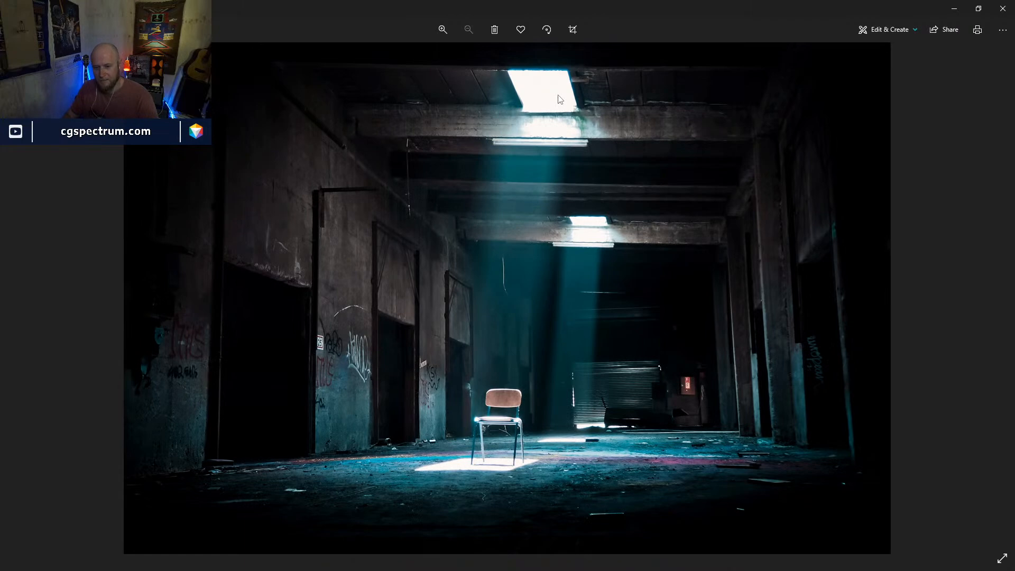
{"action": "key", "text": "Right"}
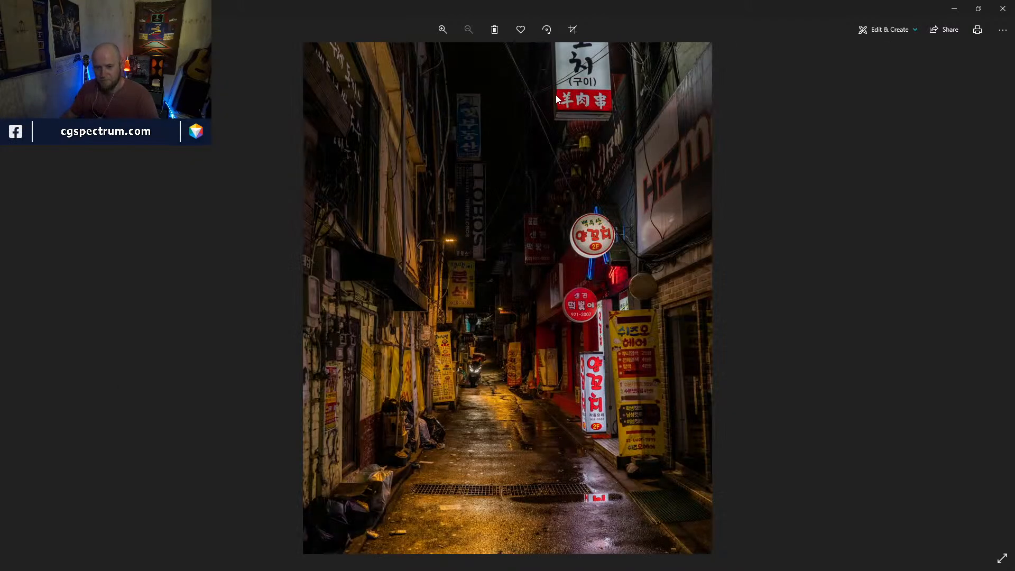
{"action": "left_click", "coordinate": [958, 8]}
Display blast9 and examine the head, neck and cut arms from several angles in wireframe and shaded mode
{"action": "middle_click_drag", "start_coordinate": [811, 409], "coordinate": [837, 457]}
{"action": "left_click", "coordinate": [758, 365]}
{"action": "key", "text": "w"}
{"action": "key", "text": "w"}
{"action": "right_click_drag", "start_coordinate": [401, 304], "coordinate": [397, 256]}
{"action": "middle_click_drag", "start_coordinate": [371, 228], "coordinate": [399, 302]}
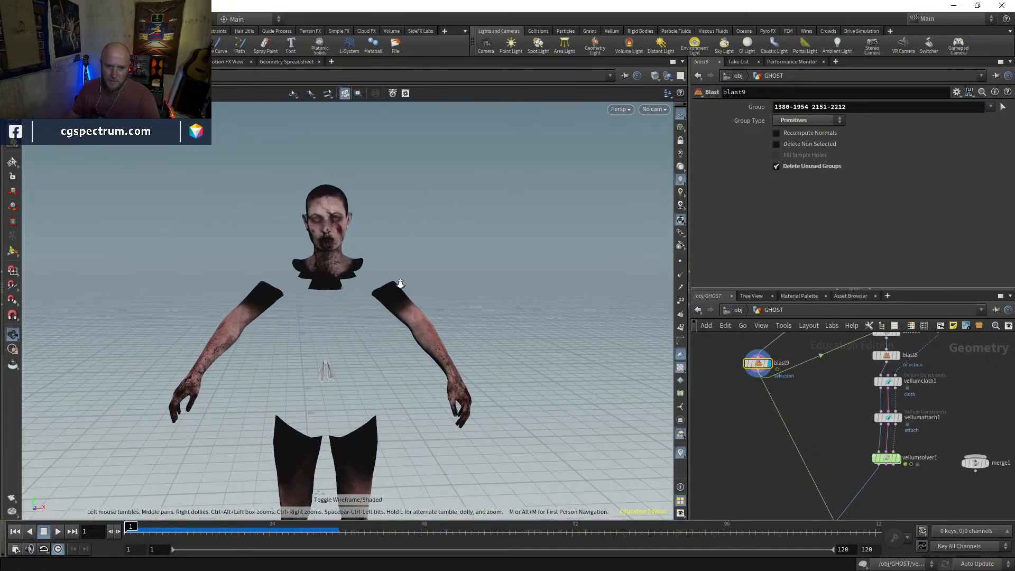
{"action": "right_click_drag", "start_coordinate": [399, 302], "coordinate": [417, 275]}
{"action": "left_click_drag", "start_coordinate": [418, 275], "coordinate": [397, 281]}
{"action": "right_click_drag", "start_coordinate": [396, 281], "coordinate": [527, 121]}
{"action": "middle_click_drag", "start_coordinate": [527, 122], "coordinate": [370, 331]}
{"action": "mouse_move", "coordinate": [370, 331]}
{"action": "left_mouse_down"}
{"action": "mouse_move", "coordinate": [522, 321]}
{"action": "mouse_move", "coordinate": [411, 326]}
{"action": "left_mouse_up"}
{"action": "key", "text": "w"}
{"action": "key", "text": "w"}
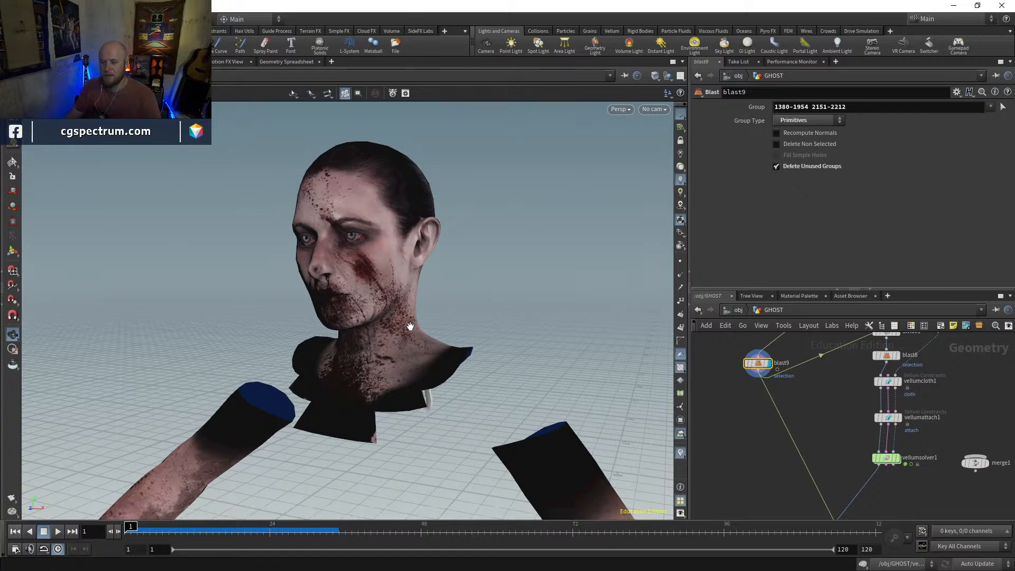
{"action": "mouse_move", "coordinate": [423, 303]}
{"action": "left_mouse_down"}
{"action": "mouse_move", "coordinate": [370, 256]}
{"action": "mouse_move", "coordinate": [404, 267]}
{"action": "mouse_move", "coordinate": [498, 268]}
{"action": "mouse_move", "coordinate": [411, 260]}
{"action": "mouse_move", "coordinate": [308, 274]}
{"action": "mouse_move", "coordinate": [498, 269]}
{"action": "mouse_move", "coordinate": [329, 271]}
{"action": "mouse_move", "coordinate": [428, 265]}
{"action": "mouse_move", "coordinate": [379, 281]}
{"action": "mouse_move", "coordinate": [440, 268]}
{"action": "mouse_move", "coordinate": [365, 283]}
{"action": "left_mouse_up"}
{"action": "key", "text": "w"}
{"action": "key", "text": "w"}
{"action": "key", "text": "w"}
{"action": "key", "text": "w"}
{"action": "key", "text": "w"}
{"action": "key", "text": "w"}
{"action": "key", "text": "w"}
{"action": "key", "text": "w"}
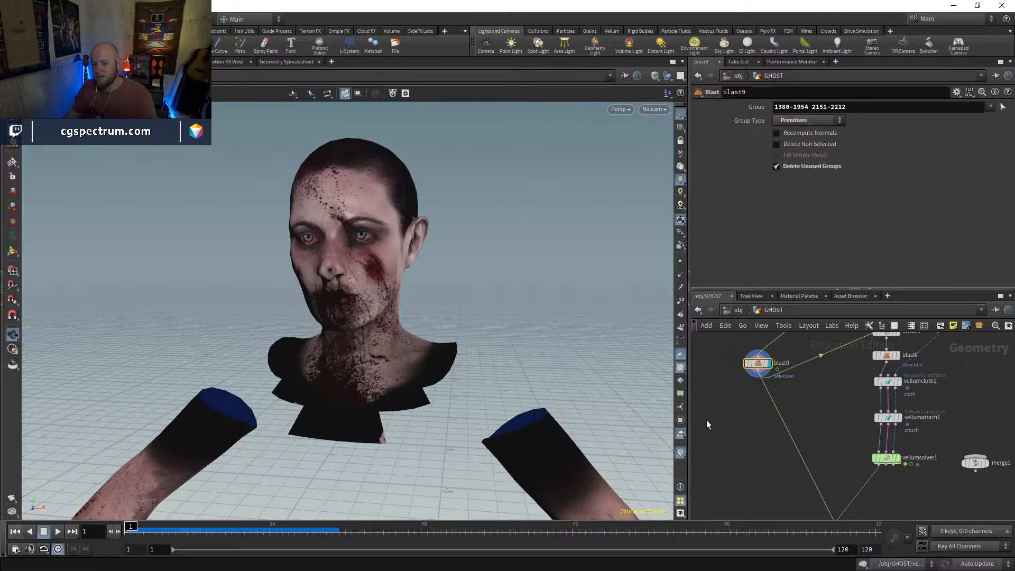
Add a Scatter node to the GHOST network beneath blast9
{"action": "key", "text": "Tab"}
{"action": "type", "text": "scatter"}
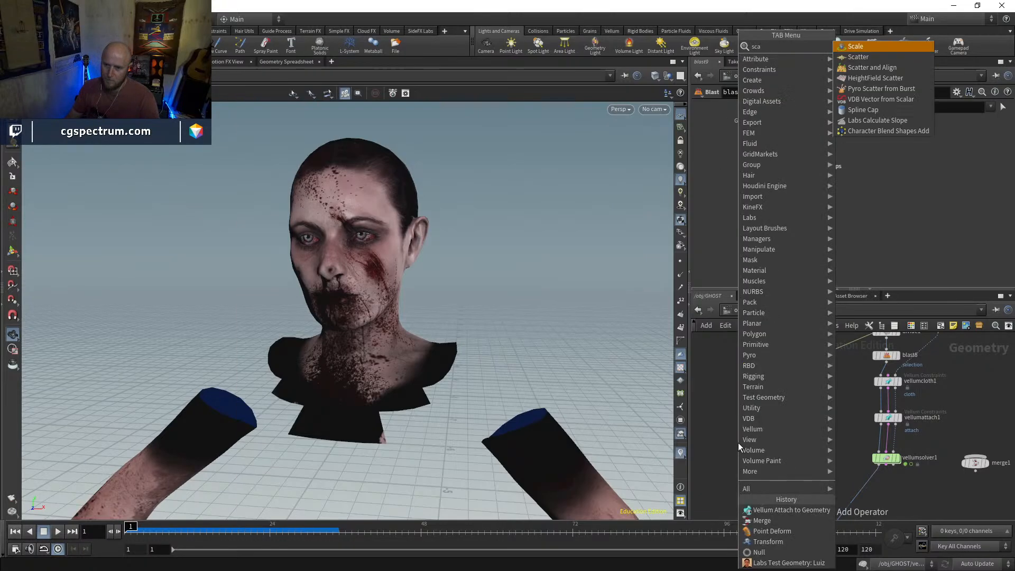
{"action": "key", "text": "Return"}
{"action": "left_click", "coordinate": [743, 462]}
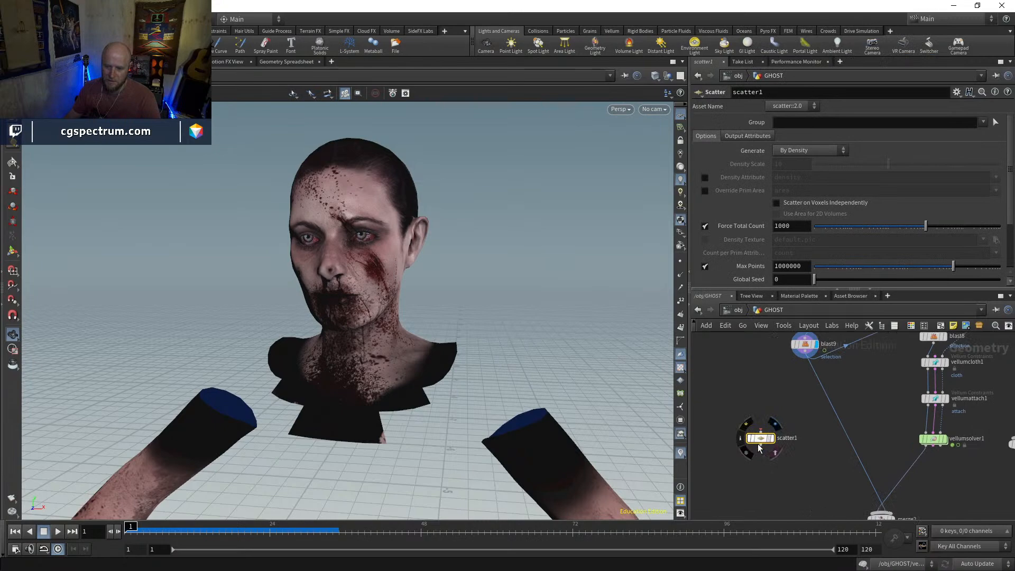
Add a Time Shift node fed by blast9 and fix its frame at 1
{"action": "key", "text": "Tab"}
{"action": "type", "text": "times"}
{"action": "key", "text": "Return"}
{"action": "left_click", "coordinate": [739, 405]}
{"action": "left_click", "coordinate": [738, 399]}
{"action": "left_click", "coordinate": [805, 352]}
{"action": "left_click", "coordinate": [793, 123], "text": "ctrl+shift"}
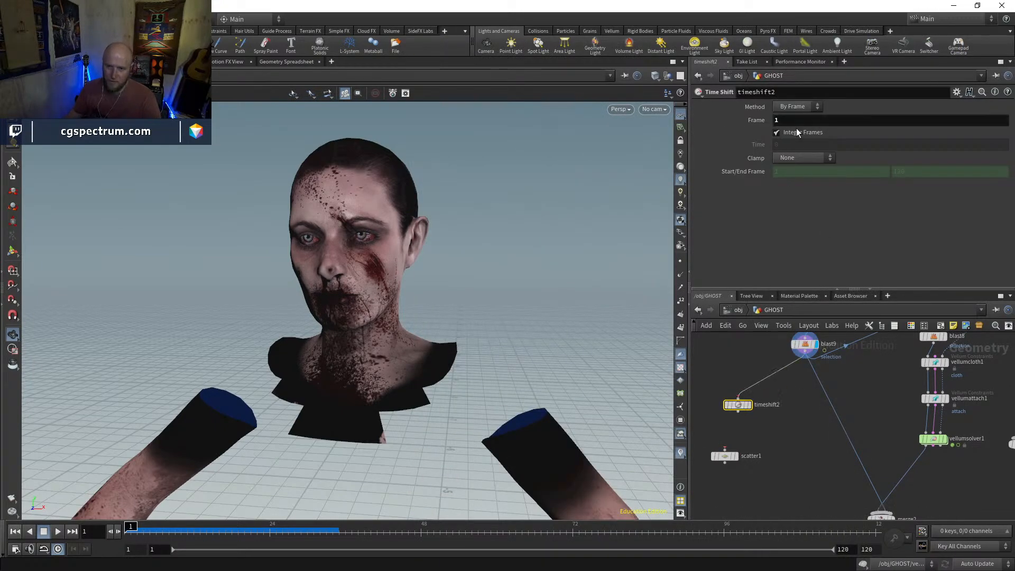
{"action": "left_click", "coordinate": [751, 406]}
Display the upstream timeshift1 node to check the full clothed figure
{"action": "middle_click_drag", "start_coordinate": [784, 435], "coordinate": [754, 524]}
{"action": "middle_click_drag", "start_coordinate": [841, 433], "coordinate": [813, 490]}
{"action": "middle_click_drag", "start_coordinate": [893, 357], "coordinate": [897, 382]}
{"action": "left_click", "coordinate": [881, 369]}
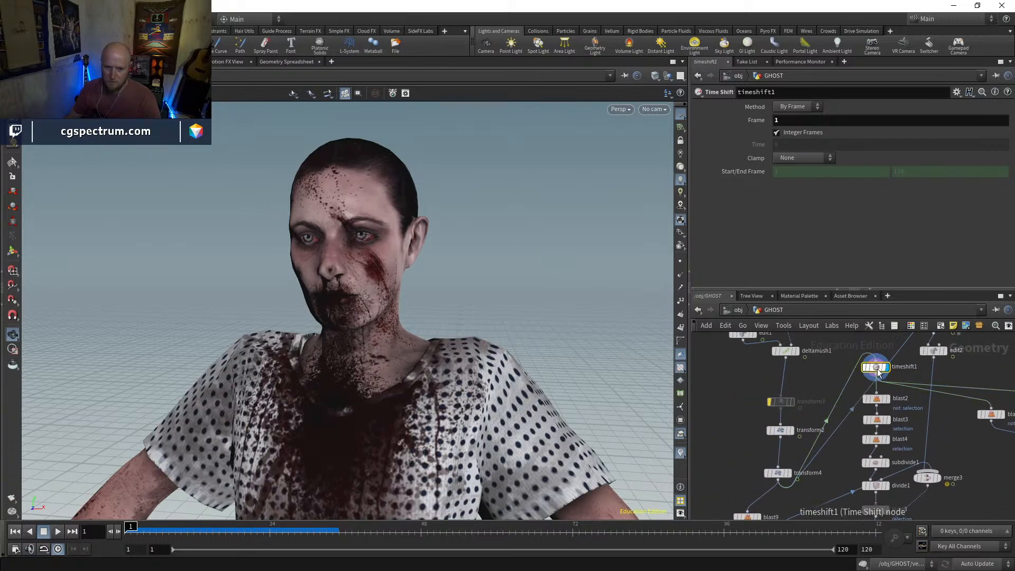
Move timeshift2 below merge2, feed it from merge2 instead of blast9, and display it
{"action": "middle_click_drag", "start_coordinate": [820, 505], "coordinate": [882, 355]}
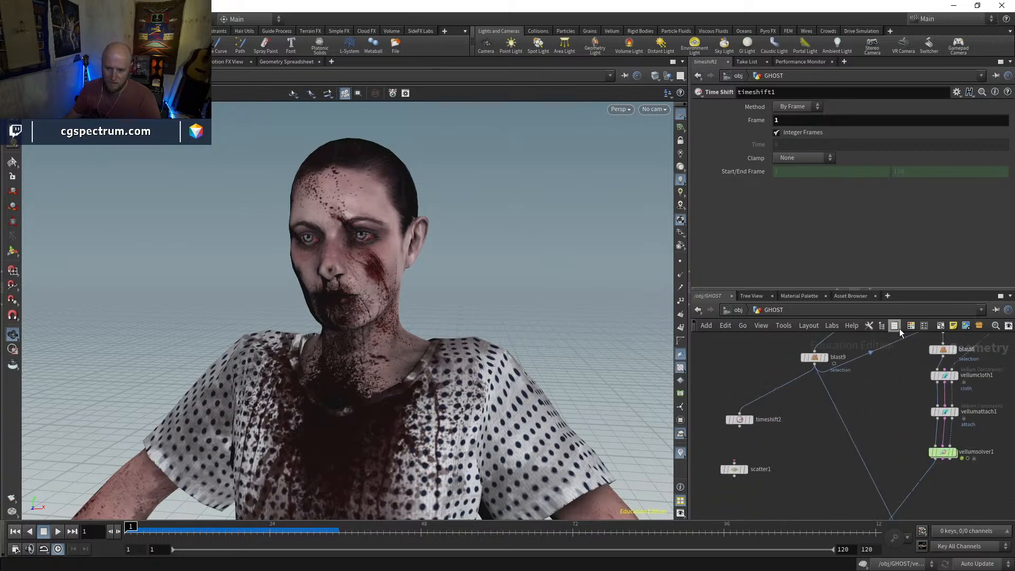
{"action": "middle_click_drag", "start_coordinate": [834, 470], "coordinate": [857, 400]}
{"action": "left_click_drag", "start_coordinate": [759, 366], "coordinate": [789, 466]}
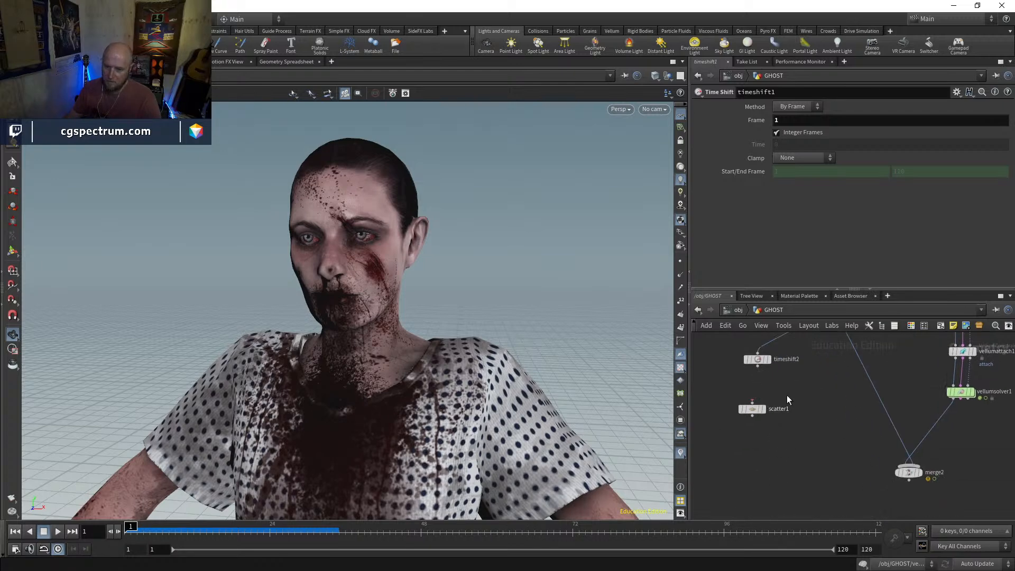
{"action": "left_click_drag", "start_coordinate": [767, 373], "coordinate": [782, 415]}
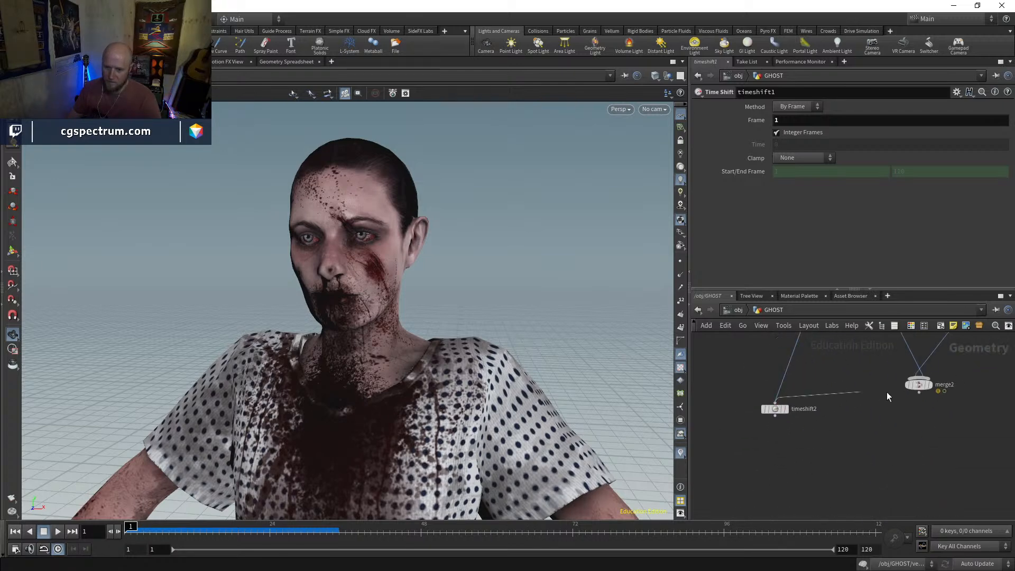
{"action": "scroll", "coordinate": [772, 411], "scroll_direction": "up", "scroll_amount": 3}
{"action": "left_click", "coordinate": [796, 394]}
{"action": "left_click", "coordinate": [774, 413]}
{"action": "scroll", "coordinate": [776, 413], "scroll_direction": "down", "scroll_amount": 4}
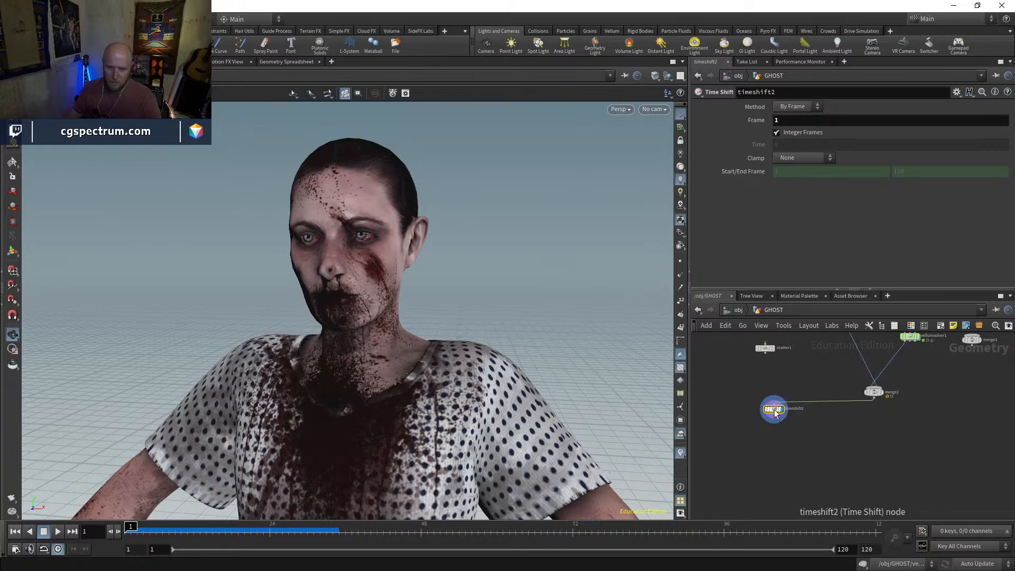
Place scatter1 under timeshift2, connect it to timeshift2's output, and display the scattered points
{"action": "scroll", "coordinate": [772, 384], "scroll_direction": "down", "scroll_amount": 3}
{"action": "scroll", "coordinate": [764, 438], "scroll_direction": "up", "scroll_amount": 4}
{"action": "left_click_drag", "start_coordinate": [745, 455], "coordinate": [747, 451]}
{"action": "left_click", "coordinate": [746, 447]}
{"action": "left_click", "coordinate": [760, 387]}
{"action": "left_click", "coordinate": [761, 456]}
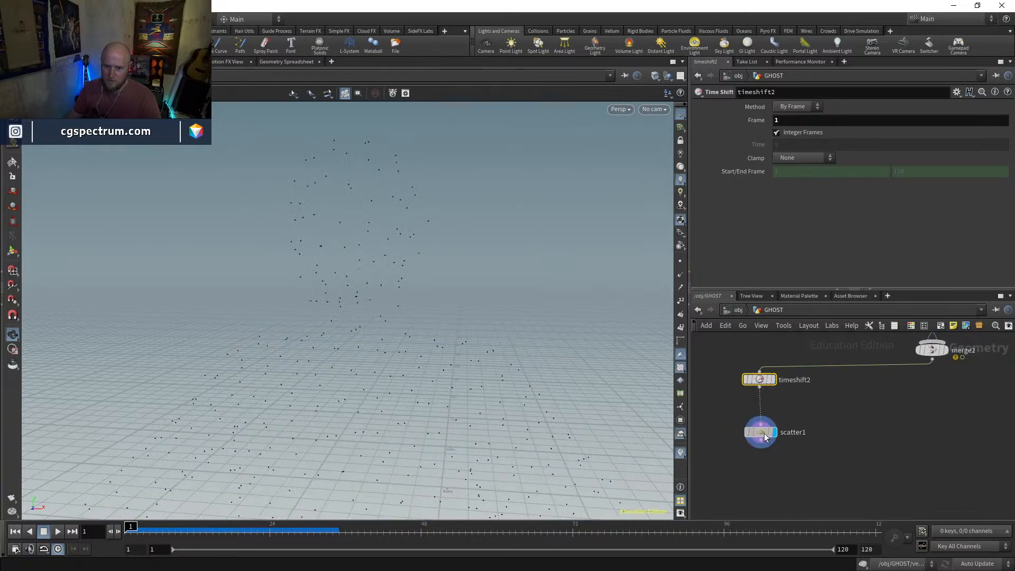
Turn off scatter1's relax iterations and set its forced total count to 1000000 points
{"action": "left_click", "coordinate": [765, 437]}
{"action": "scroll", "coordinate": [750, 248], "scroll_direction": "down", "scroll_amount": 3}
{"action": "left_click", "coordinate": [705, 262]}
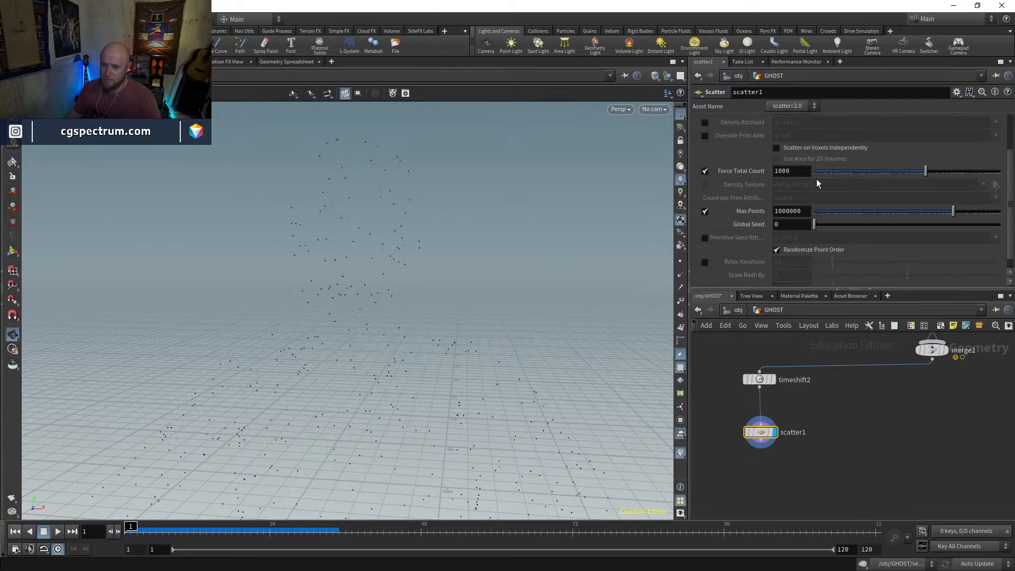
{"action": "type", "text": "0"}
{"action": "key", "text": "Return"}
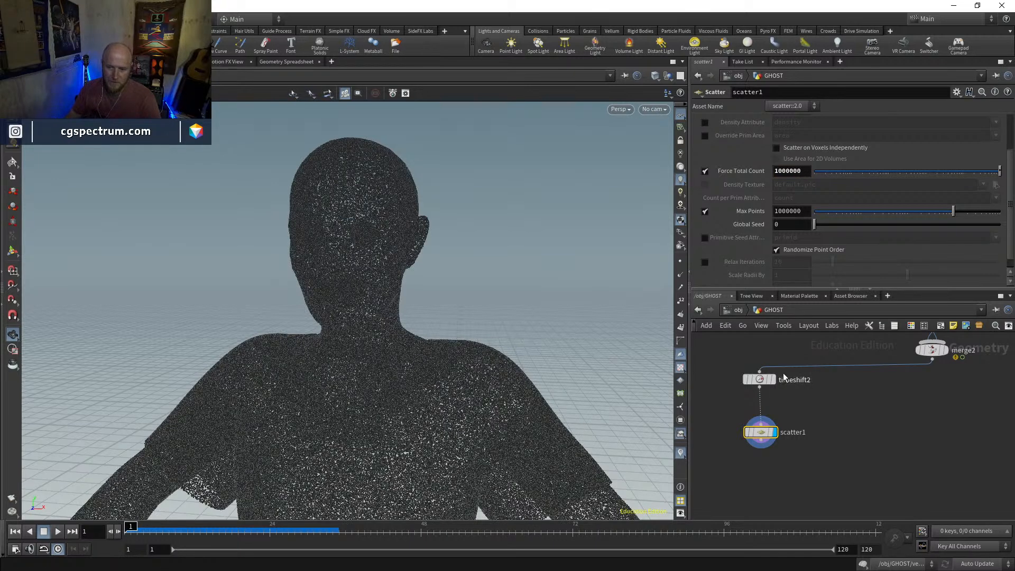
Display timeshift2 and examine the face and eye geometry up close in wireframe
{"action": "left_click", "coordinate": [774, 379]}
{"action": "left_click", "coordinate": [760, 380]}
{"action": "left_click", "coordinate": [13, 163]}
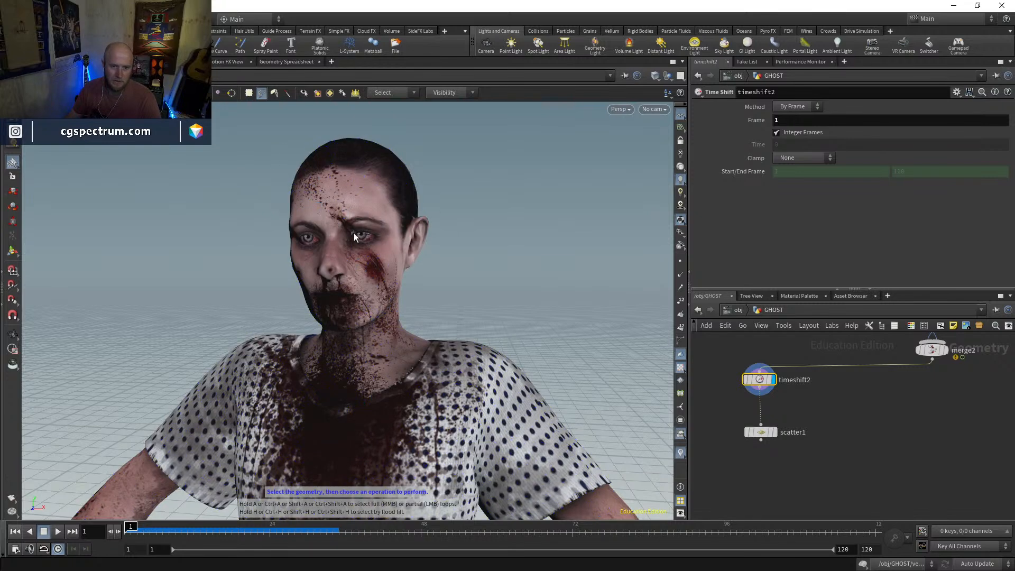
{"action": "key", "text": "w"}
{"action": "key", "text": "w"}
{"action": "key", "text": "Escape"}
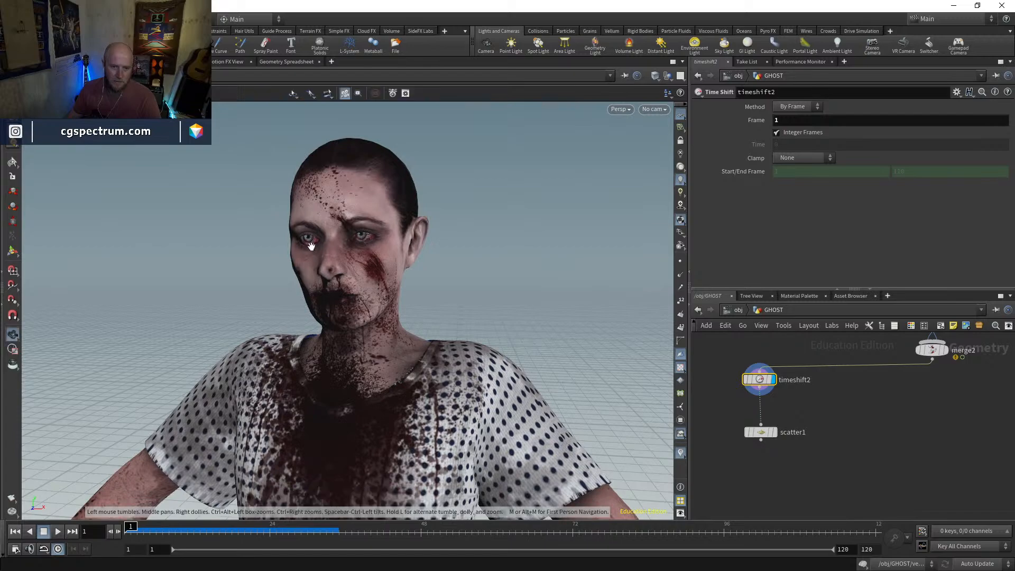
{"action": "right_click_drag", "start_coordinate": [311, 239], "coordinate": [347, 156]}
{"action": "key", "text": "w"}
{"action": "left_click_drag", "start_coordinate": [322, 224], "coordinate": [447, 218]}
{"action": "right_click_drag", "start_coordinate": [345, 232], "coordinate": [360, 197]}
{"action": "left_click_drag", "start_coordinate": [360, 197], "coordinate": [396, 230]}
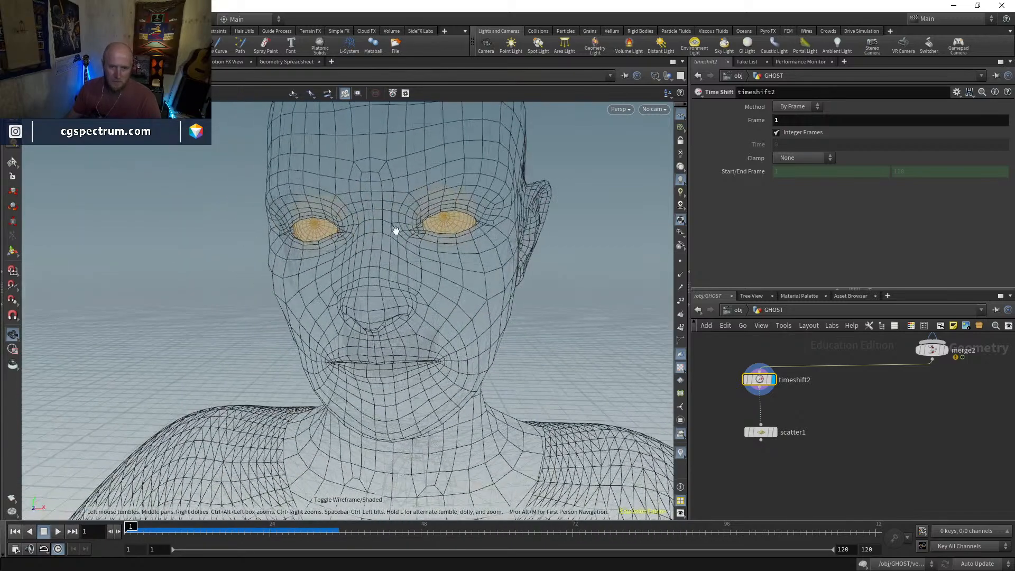
Select the connected head skin, dress, arms and legs on timeshift2 and delete them with a Blast node placed before scatter1
{"action": "right_click_drag", "start_coordinate": [432, 241], "coordinate": [436, 346]}
{"action": "key", "text": "s"}
{"action": "double_click", "coordinate": [459, 309]}
{"action": "key", "text": "Escape"}
{"action": "right_click_drag", "start_coordinate": [588, 428], "coordinate": [499, 476]}
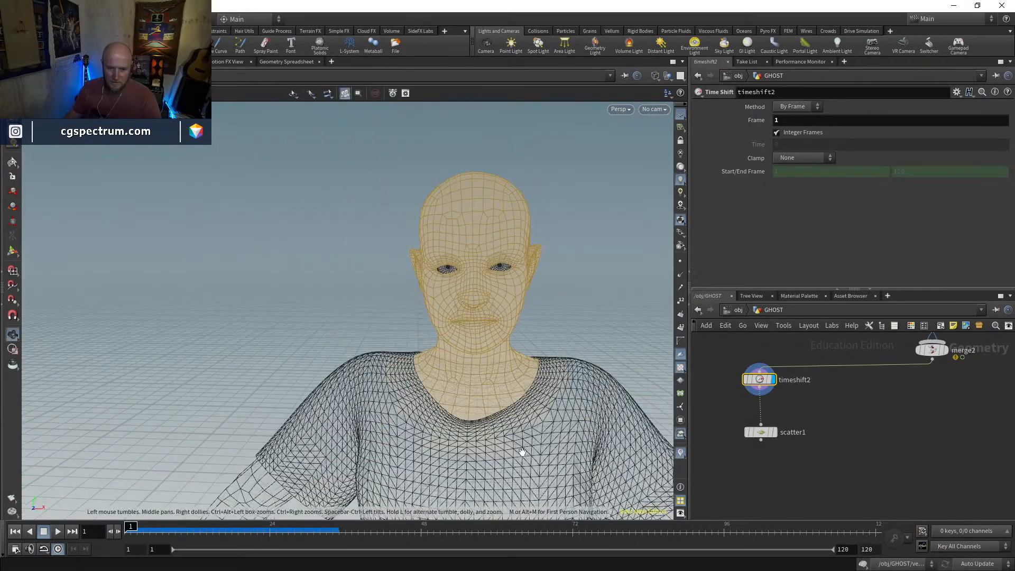
{"action": "middle_click_drag", "start_coordinate": [499, 476], "coordinate": [422, 279]}
{"action": "right_click_drag", "start_coordinate": [447, 332], "coordinate": [416, 370]}
{"action": "key", "text": "s"}
{"action": "double_click", "coordinate": [416, 367], "text": "shift"}
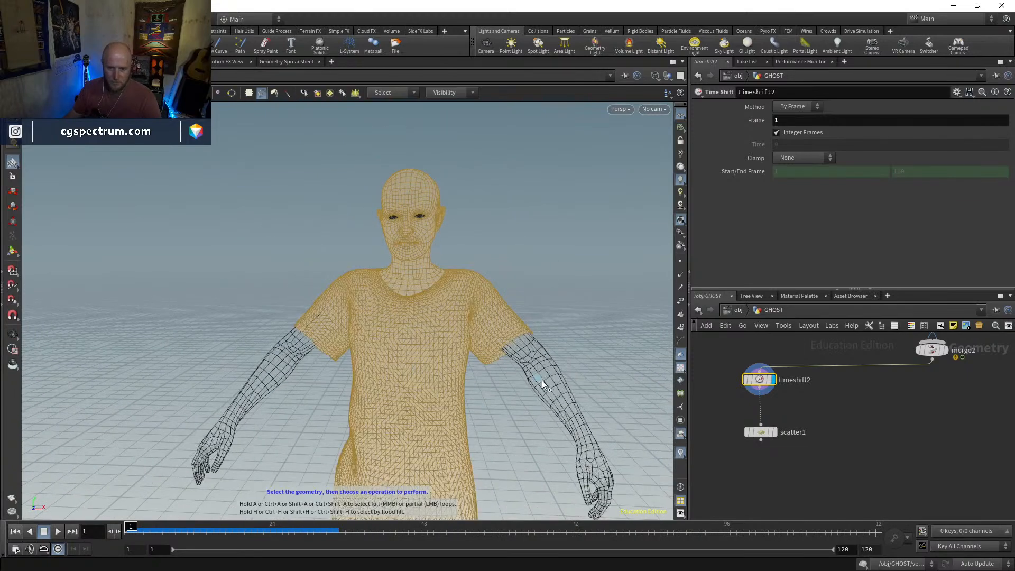
{"action": "double_click", "coordinate": [542, 381], "text": "shift"}
{"action": "double_click", "coordinate": [260, 379], "text": "shift"}
{"action": "key", "text": "Escape"}
{"action": "middle_click_drag", "start_coordinate": [498, 460], "coordinate": [501, 354]}
{"action": "right_click_drag", "start_coordinate": [502, 402], "coordinate": [503, 435]}
{"action": "middle_click_drag", "start_coordinate": [503, 435], "coordinate": [494, 349]}
{"action": "key", "text": "s"}
{"action": "double_click", "coordinate": [447, 411], "text": "shift"}
{"action": "double_click", "coordinate": [372, 414], "text": "shift"}
{"action": "key", "text": "Escape"}
{"action": "right_click_drag", "start_coordinate": [372, 414], "coordinate": [460, 436]}
{"action": "left_click_drag", "start_coordinate": [460, 436], "coordinate": [463, 397]}
{"action": "middle_click_drag", "start_coordinate": [437, 225], "coordinate": [422, 405]}
{"action": "right_click_drag", "start_coordinate": [422, 405], "coordinate": [443, 241]}
{"action": "key", "text": "s"}
{"action": "key", "text": "Delete"}
Orbit around blast10's eyes, teeth and inner pieces and inspect them in shaded mode
{"action": "left_click_drag", "start_coordinate": [517, 222], "coordinate": [489, 277]}
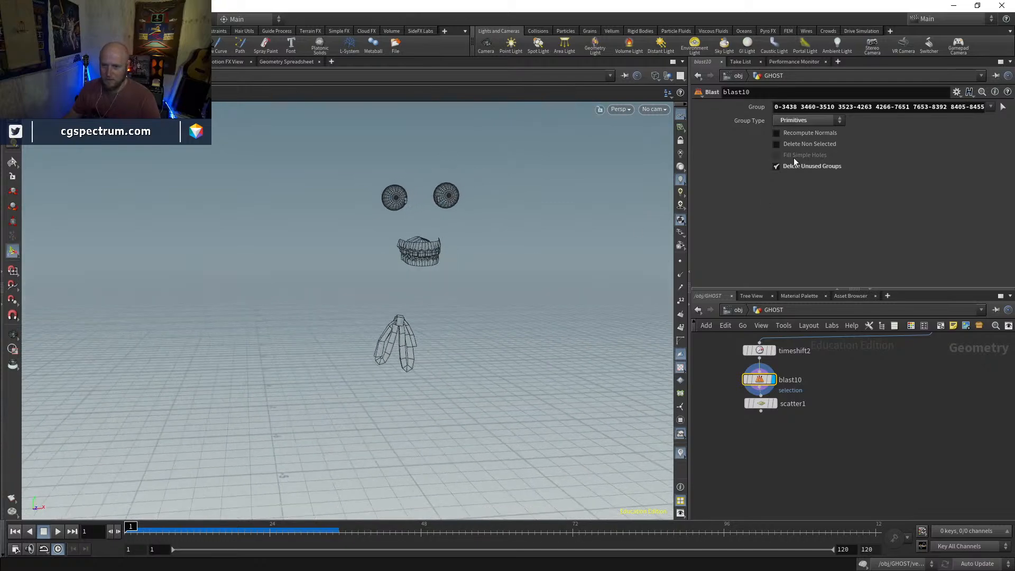
{"action": "left_click_drag", "start_coordinate": [494, 234], "coordinate": [449, 240]}
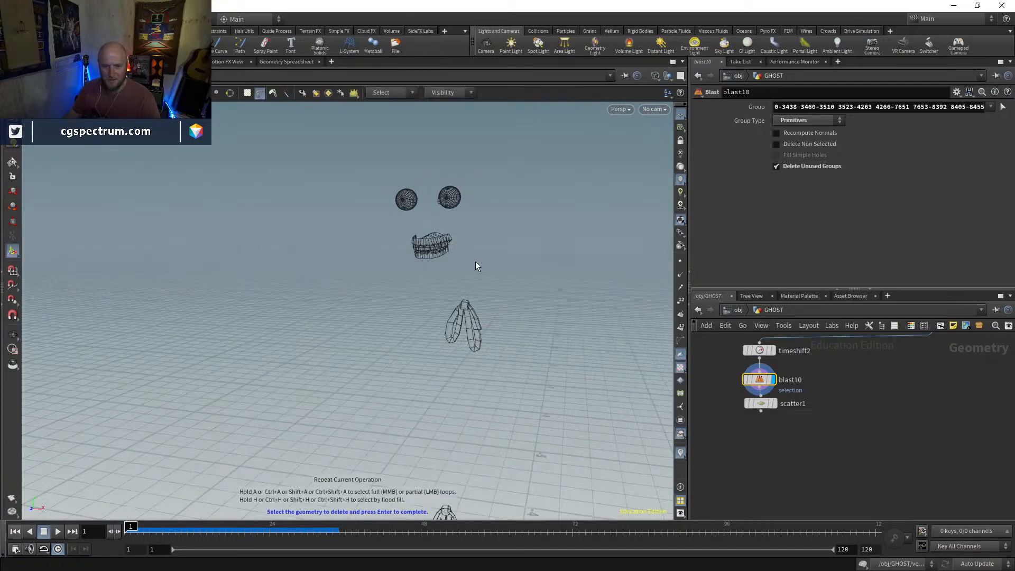
{"action": "key", "text": "w"}
{"action": "key", "text": "Escape"}
{"action": "scroll", "coordinate": [483, 292], "scroll_direction": "up", "scroll_amount": 6}
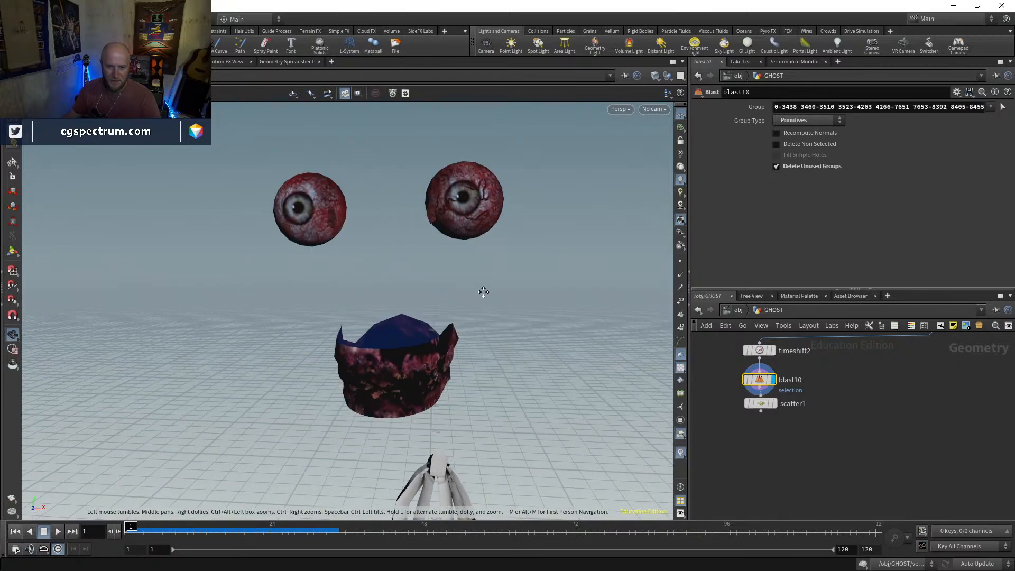
Invert blast10 with Delete Non Selected so it keeps the outer head skin, dress, arms and legs
{"action": "left_click_drag", "start_coordinate": [483, 292], "coordinate": [509, 276]}
{"action": "right_click_drag", "start_coordinate": [509, 276], "coordinate": [501, 322]}
{"action": "left_click_drag", "start_coordinate": [535, 298], "coordinate": [471, 317]}
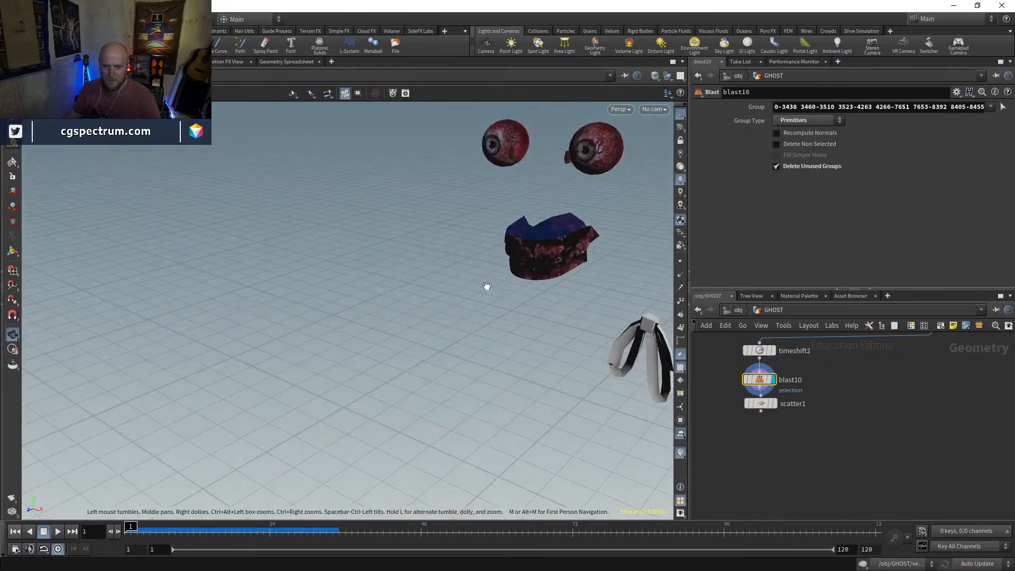
{"action": "middle_click_drag", "start_coordinate": [569, 191], "coordinate": [473, 289]}
{"action": "right_click_drag", "start_coordinate": [474, 289], "coordinate": [511, 314]}
{"action": "left_click", "coordinate": [792, 143]}
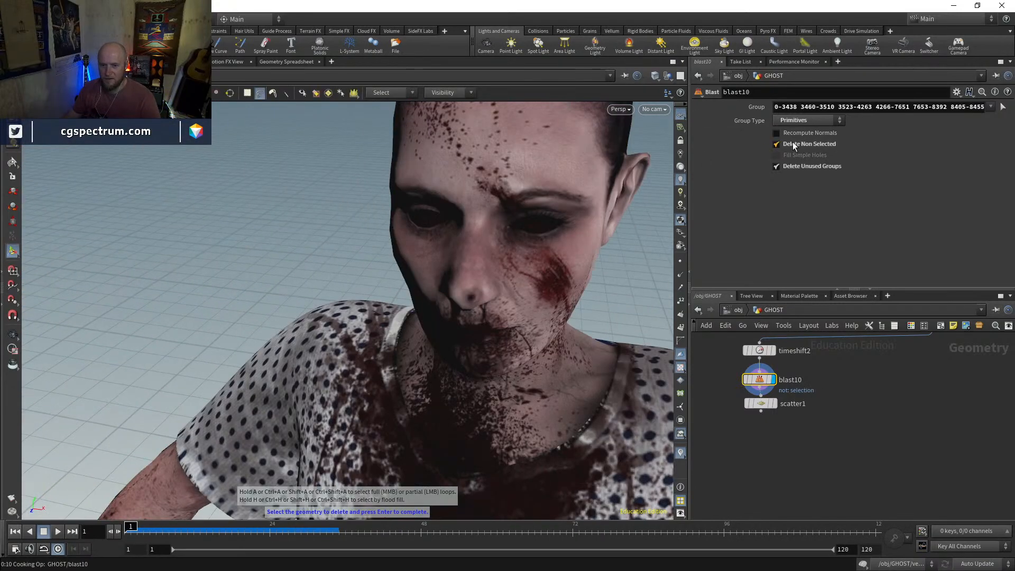
{"action": "mouse_move", "coordinate": [531, 249]}
{"action": "left_mouse_down"}
{"action": "mouse_move", "coordinate": [542, 230]}
{"action": "mouse_move", "coordinate": [581, 222]}
{"action": "mouse_move", "coordinate": [458, 235]}
{"action": "mouse_move", "coordinate": [512, 276]}
{"action": "left_mouse_up"}
{"action": "key", "text": "shift+w"}
{"action": "key", "text": "shift+w"}
{"action": "right_click_drag", "start_coordinate": [513, 277], "coordinate": [401, 356]}
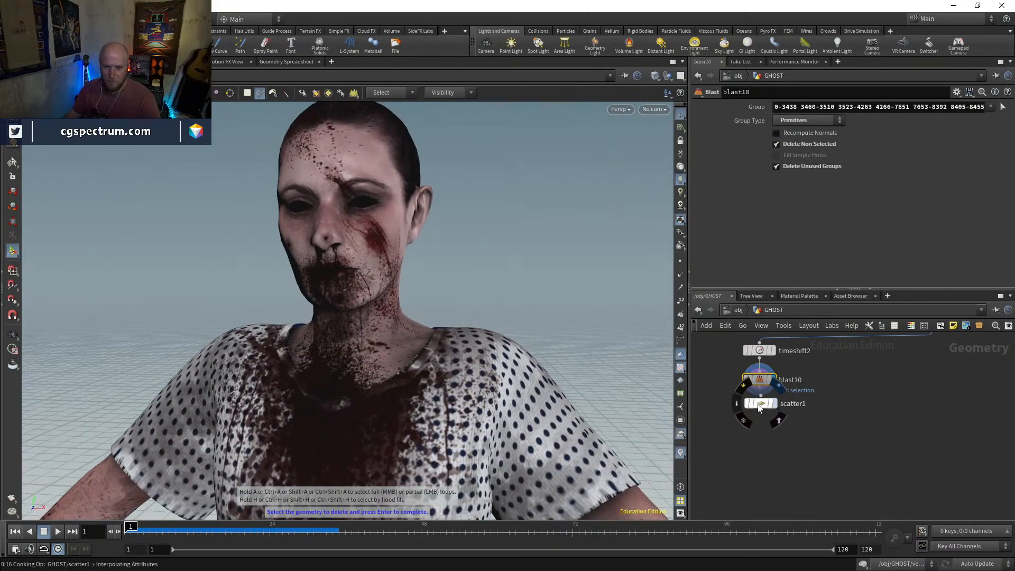
Display scatter1 on the blasted geometry and examine its node information
{"action": "left_click", "coordinate": [758, 405]}
{"action": "left_click_drag", "start_coordinate": [760, 404], "coordinate": [758, 410]}
{"action": "middle_click", "coordinate": [757, 413]}
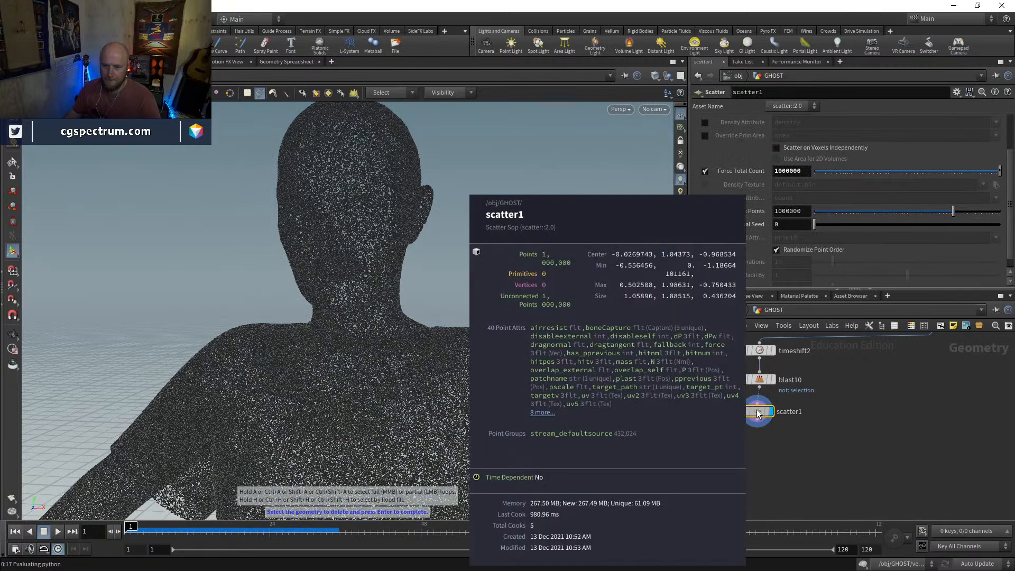
{"action": "scroll", "coordinate": [792, 413], "scroll_direction": "down", "scroll_amount": 1}
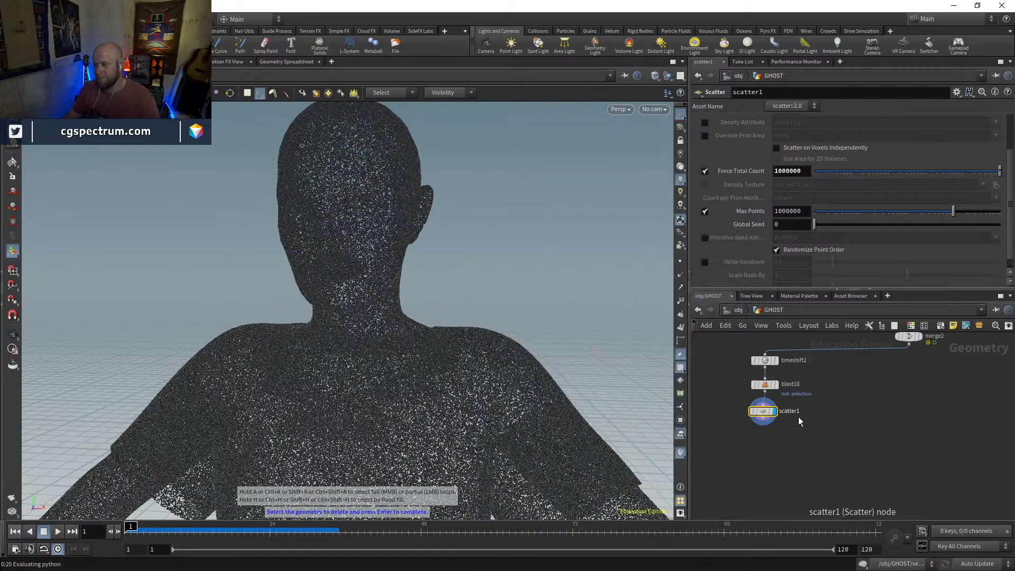
{"action": "middle_click_drag", "start_coordinate": [804, 483], "coordinate": [778, 452]}
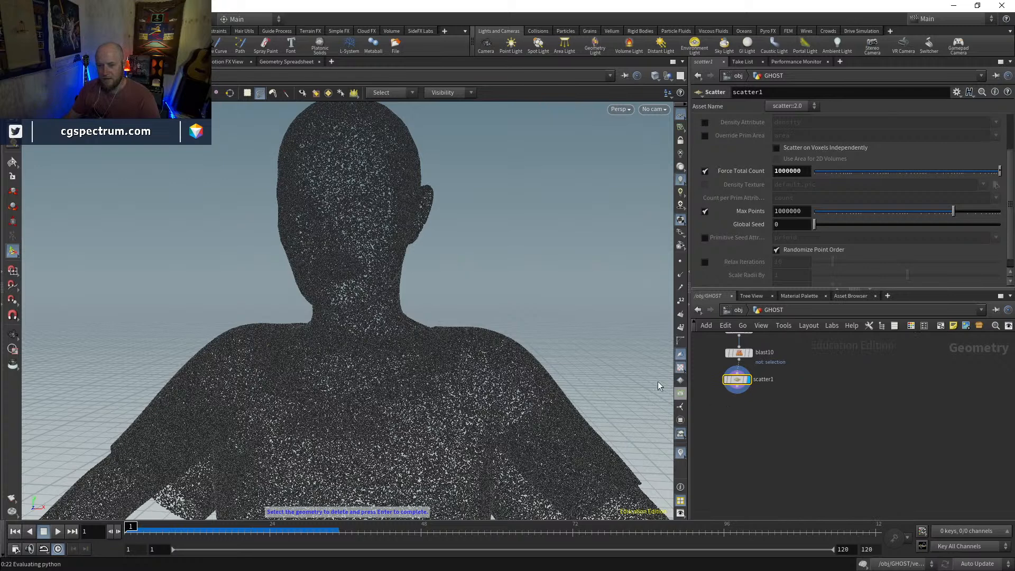
Display timeshift2 and look over the upstream nodes of the GHOST network
{"action": "middle_click_drag", "start_coordinate": [800, 376], "coordinate": [791, 419]}
{"action": "left_click", "coordinate": [743, 370]}
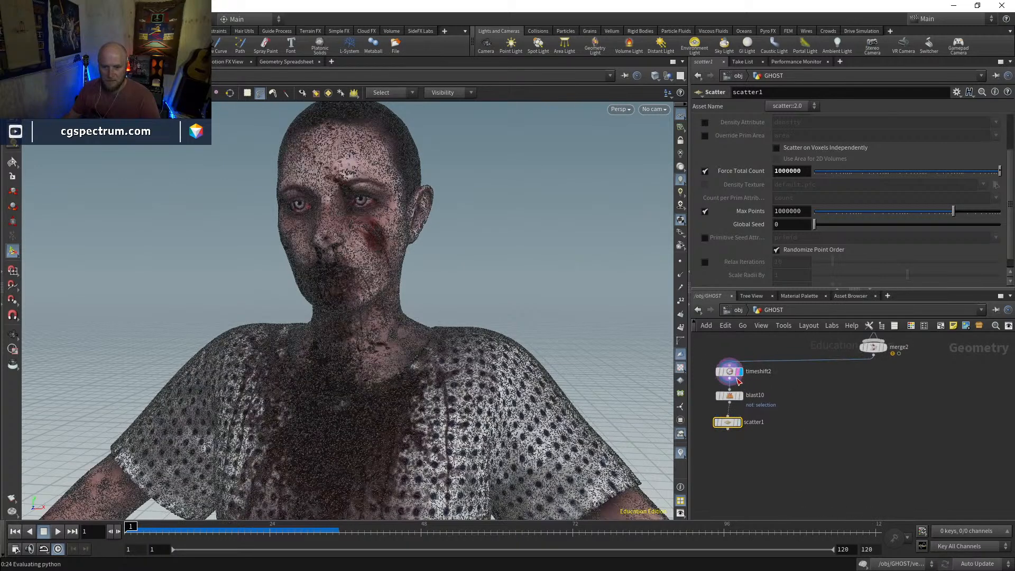
{"action": "left_click", "coordinate": [736, 373]}
{"action": "middle_click_drag", "start_coordinate": [781, 381], "coordinate": [757, 486]}
{"action": "middle_click_drag", "start_coordinate": [925, 399], "coordinate": [832, 503]}
{"action": "middle_click_drag", "start_coordinate": [842, 389], "coordinate": [837, 479]}
{"action": "middle_click_drag", "start_coordinate": [811, 393], "coordinate": [820, 417]}
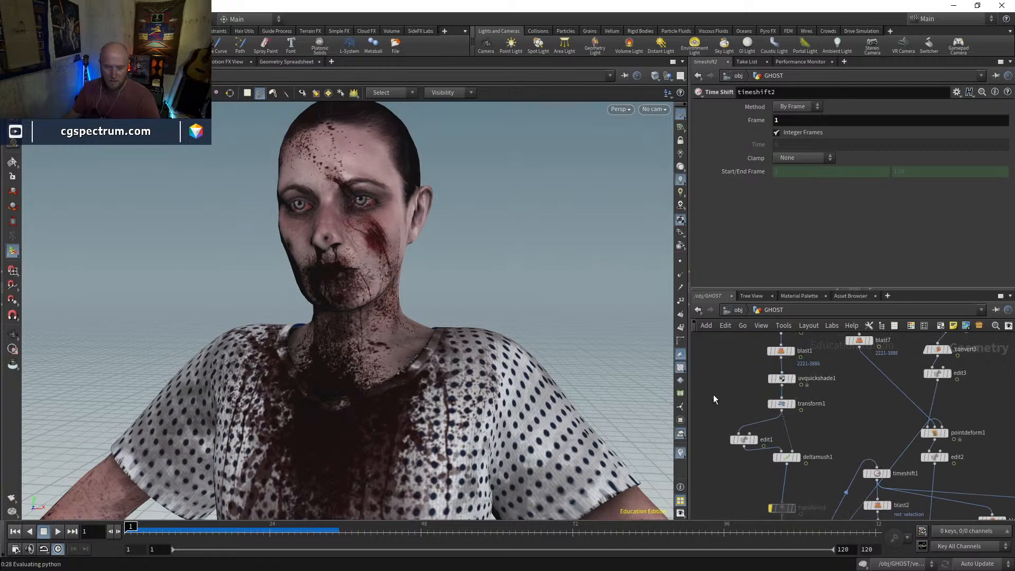
{"action": "scroll", "coordinate": [713, 395], "scroll_direction": "down", "scroll_amount": 4}
{"action": "middle_click_drag", "start_coordinate": [712, 459], "coordinate": [798, 349]}
{"action": "scroll", "coordinate": [804, 428], "scroll_direction": "up", "scroll_amount": 3}
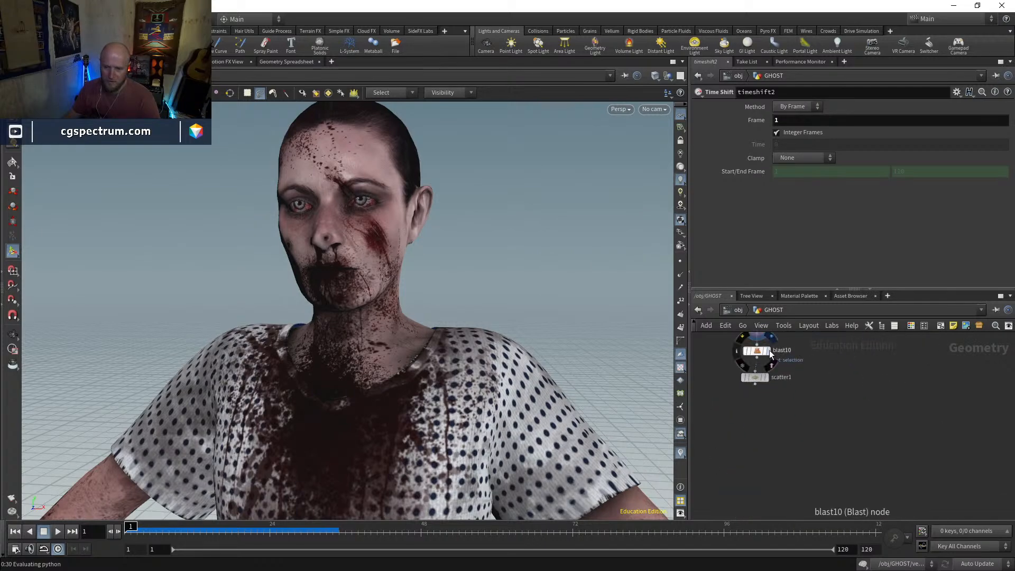
Display scatter1, then add an Attribute from Map node, connect it below scatter1 and display it
{"action": "left_click", "coordinate": [763, 354]}
{"action": "left_click", "coordinate": [767, 377]}
{"action": "left_click_drag", "start_coordinate": [757, 378], "coordinate": [757, 390]}
{"action": "key", "text": "Tab"}
{"action": "type", "text": "attr"}
{"action": "key", "text": "Return"}
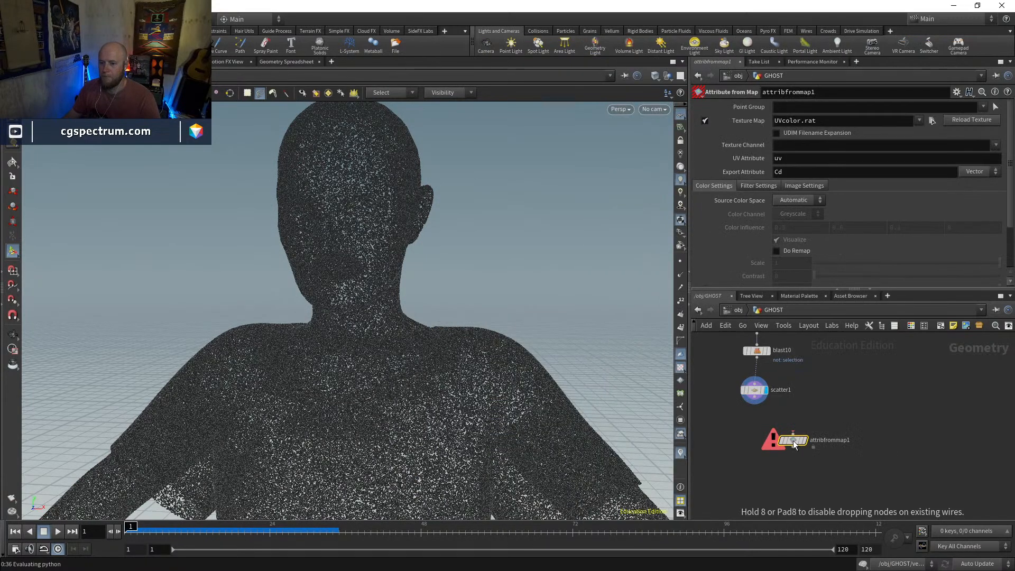
{"action": "left_click", "coordinate": [751, 426]}
{"action": "left_click", "coordinate": [751, 419]}
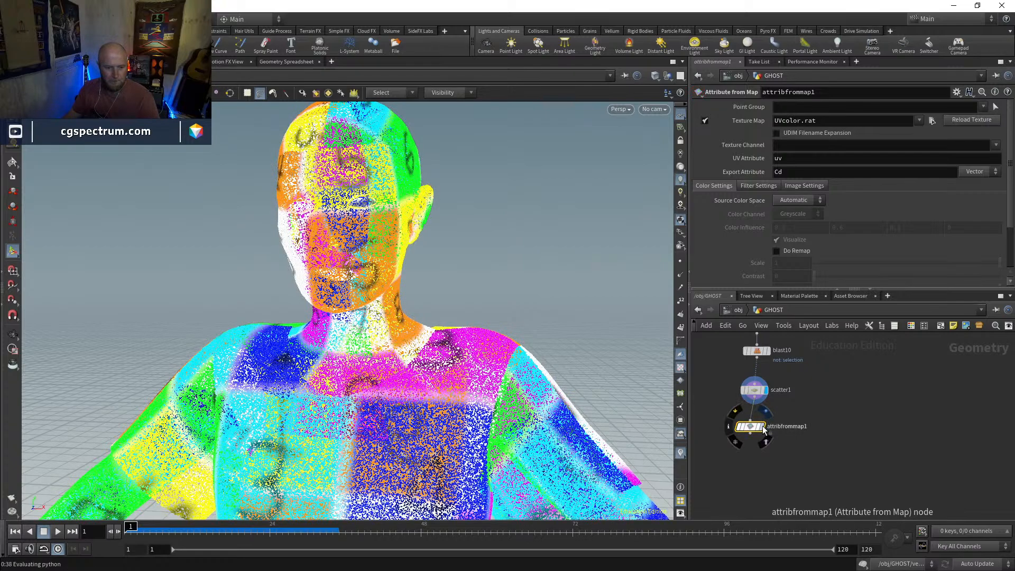
{"action": "left_click", "coordinate": [766, 427]}
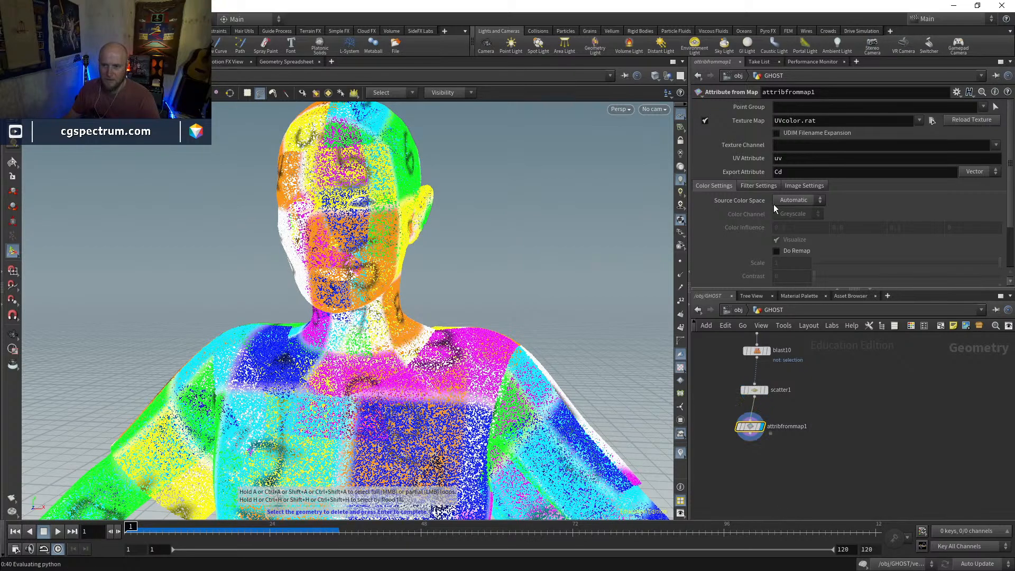
Load Jill_HiMidRes_diffuse.png from the Breathing Idle.fbm folder as attribfrommap1's texture map
{"action": "middle_click_drag", "start_coordinate": [519, 261], "coordinate": [471, 132], "text": "alt"}
{"action": "right_click_drag", "start_coordinate": [471, 132], "coordinate": [423, 196], "text": "alt"}
{"action": "left_click_drag", "start_coordinate": [423, 196], "coordinate": [417, 238], "text": "alt"}
{"action": "right_click_drag", "start_coordinate": [417, 238], "coordinate": [455, 216], "text": "alt"}
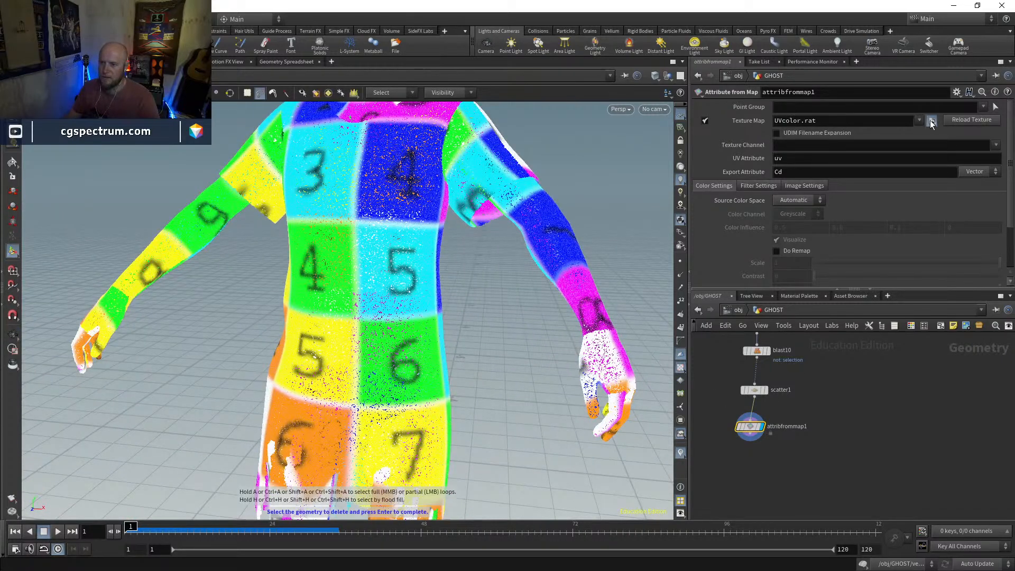
{"action": "left_click", "coordinate": [932, 122]}
{"action": "double_click", "coordinate": [797, 185]}
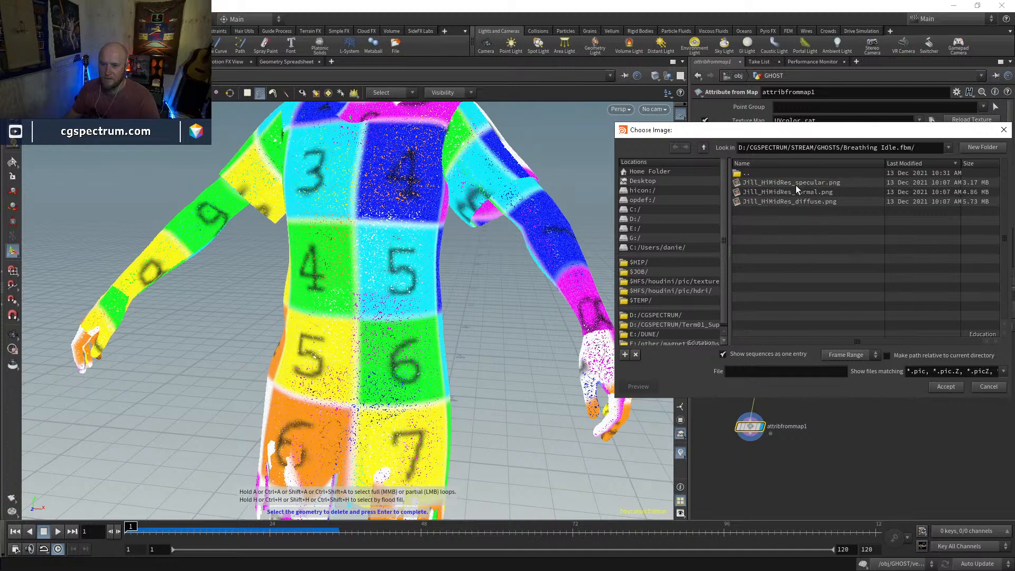
{"action": "left_click", "coordinate": [811, 203]}
{"action": "left_click", "coordinate": [946, 387]}
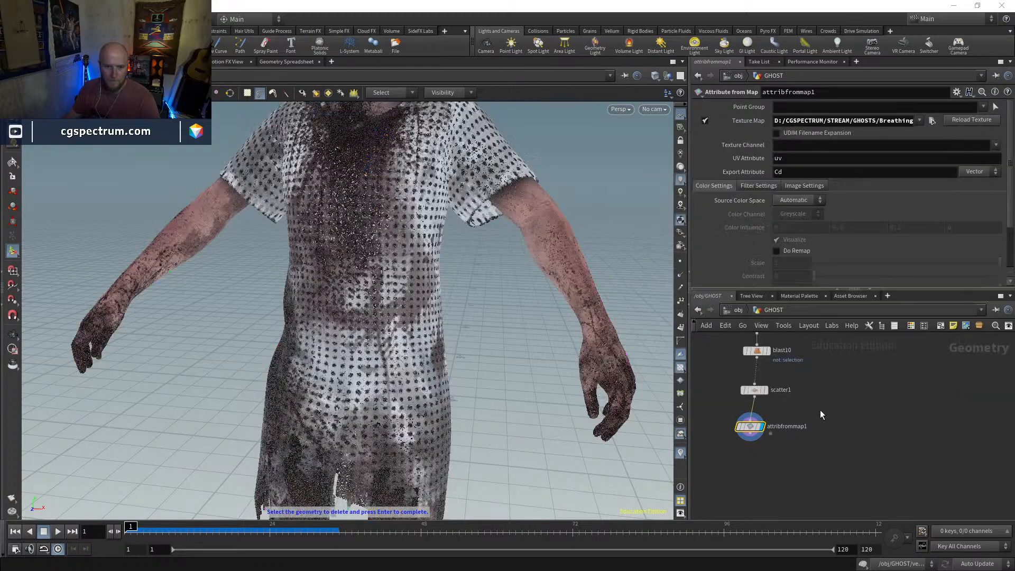
{"action": "left_click_drag", "start_coordinate": [757, 427], "coordinate": [758, 425]}
Inspect the textured point cloud up close around the head, dress and arms
{"action": "middle_click_drag", "start_coordinate": [529, 238], "coordinate": [535, 328], "text": "alt"}
{"action": "right_click_drag", "start_coordinate": [536, 328], "coordinate": [539, 370], "text": "alt"}
{"action": "middle_click_drag", "start_coordinate": [539, 369], "coordinate": [540, 429], "text": "alt"}
{"action": "right_click_drag", "start_coordinate": [540, 428], "coordinate": [544, 329], "text": "alt"}
{"action": "mouse_move", "coordinate": [543, 329]}
{"action": "left_mouse_down"}
{"action": "mouse_move", "coordinate": [466, 328]}
{"action": "mouse_move", "coordinate": [585, 335]}
{"action": "mouse_move", "coordinate": [463, 327]}
{"action": "mouse_move", "coordinate": [561, 330]}
{"action": "left_mouse_up"}
{"action": "key", "text": "s"}
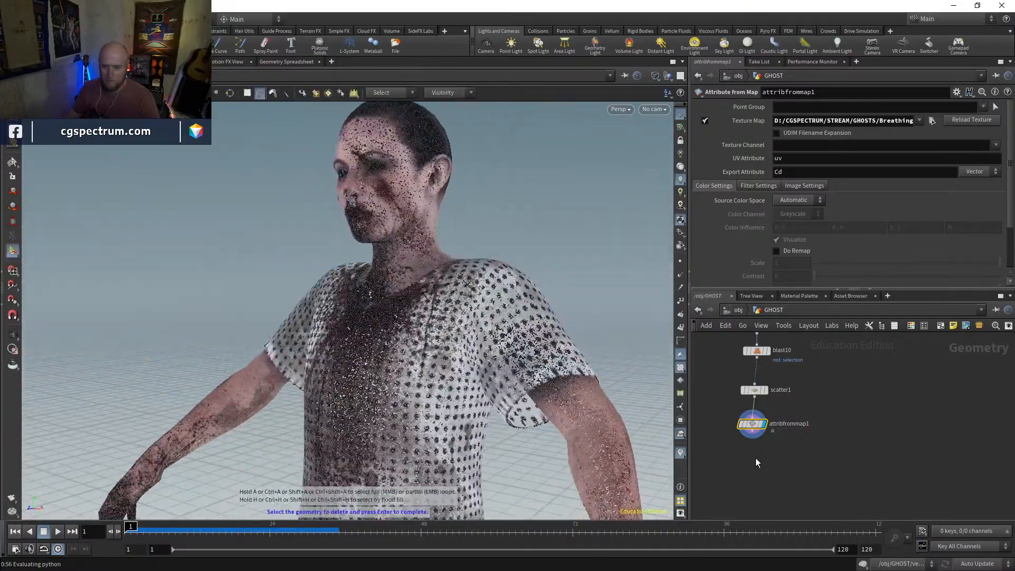
{"action": "left_click_drag", "start_coordinate": [755, 429], "coordinate": [756, 422]}
{"action": "middle_click_drag", "start_coordinate": [773, 443], "coordinate": [768, 464]}
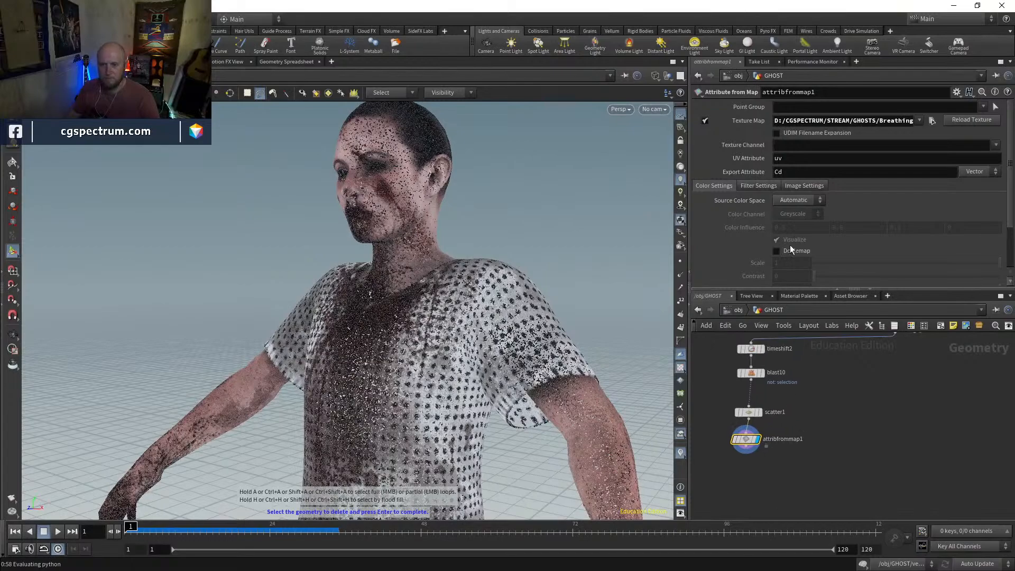
{"action": "right_click_drag", "start_coordinate": [613, 413], "coordinate": [519, 384], "text": "alt"}
{"action": "middle_click_drag", "start_coordinate": [519, 384], "coordinate": [524, 324], "text": "alt"}
{"action": "left_click_drag", "start_coordinate": [523, 324], "coordinate": [580, 343], "text": "alt"}
{"action": "middle_click_drag", "start_coordinate": [579, 344], "coordinate": [565, 367], "text": "alt"}
{"action": "right_click_drag", "start_coordinate": [565, 367], "coordinate": [580, 227], "text": "alt"}
{"action": "middle_click_drag", "start_coordinate": [580, 227], "coordinate": [603, 454], "text": "alt"}
{"action": "right_click_drag", "start_coordinate": [603, 453], "coordinate": [534, 296], "text": "alt"}
{"action": "middle_click_drag", "start_coordinate": [534, 296], "coordinate": [651, 467], "text": "alt"}
{"action": "key", "text": "Escape"}
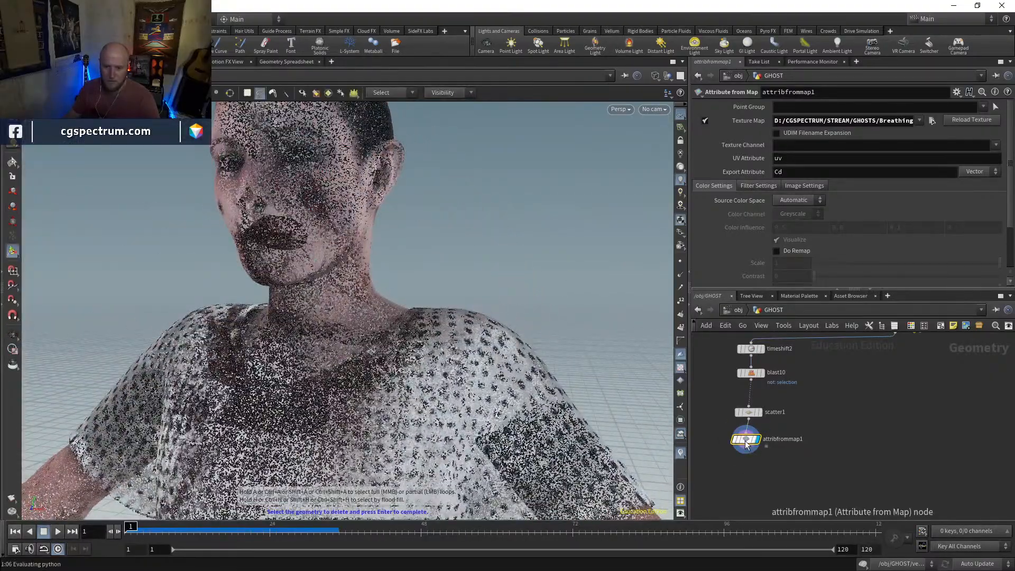
Set scatter1's forced total count to 3000000 and turn off its Max Points limit
{"action": "left_click", "coordinate": [749, 413]}
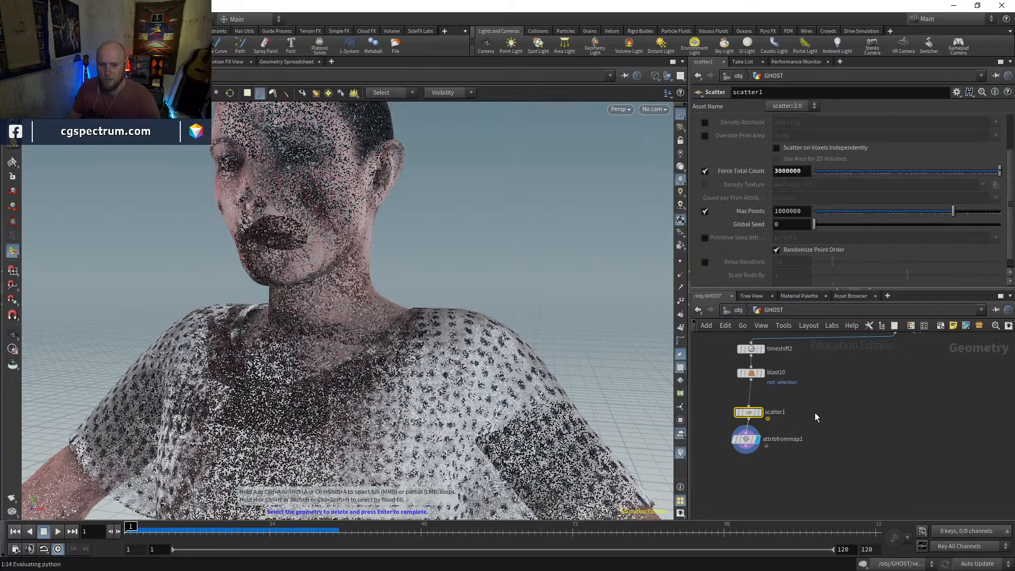
{"action": "left_click", "coordinate": [825, 424]}
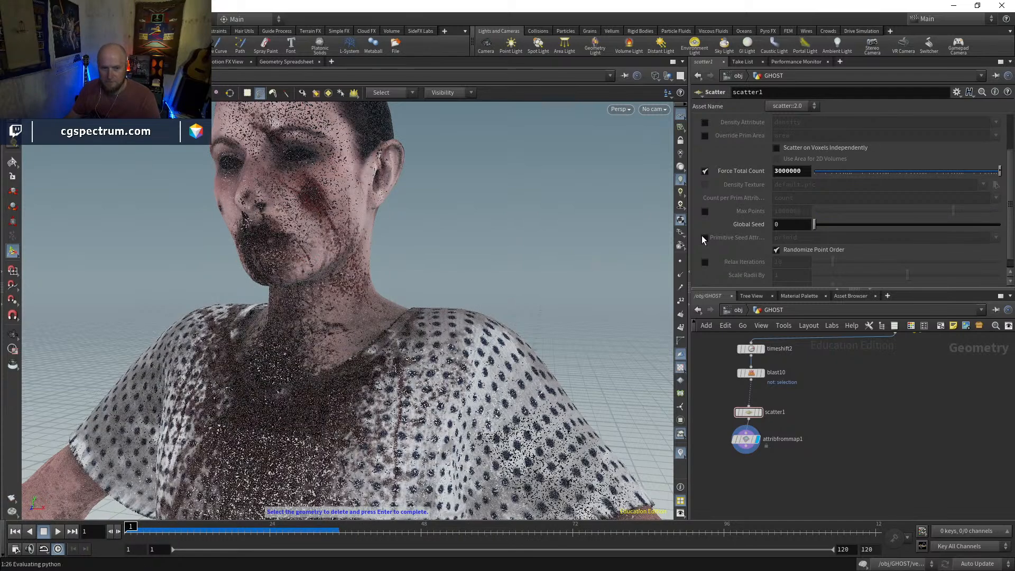
{"action": "right_click_drag", "start_coordinate": [469, 268], "coordinate": [376, 400], "text": "alt"}
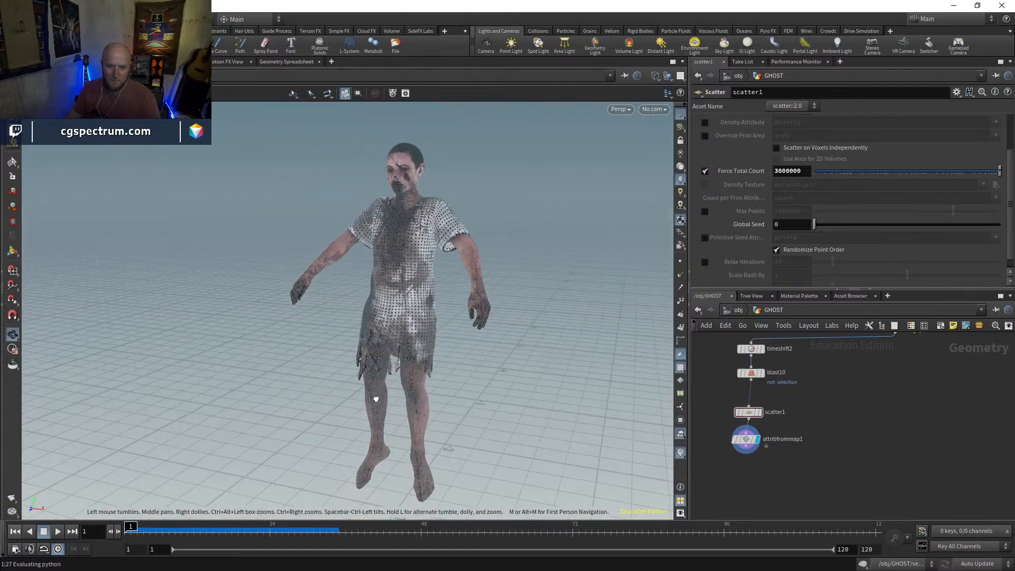
{"action": "left_click_drag", "start_coordinate": [455, 330], "coordinate": [462, 316], "text": "alt"}
Change the viewport's background color scheme to black and frame the point figure's upper body
{"action": "key", "text": "d"}
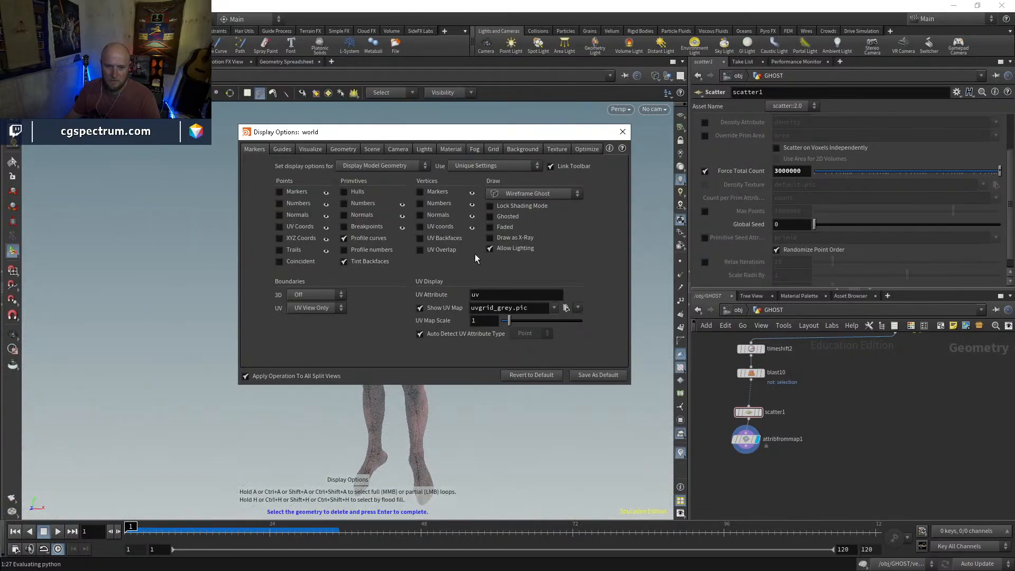
{"action": "left_click", "coordinate": [516, 150]}
{"action": "left_click", "coordinate": [318, 197]}
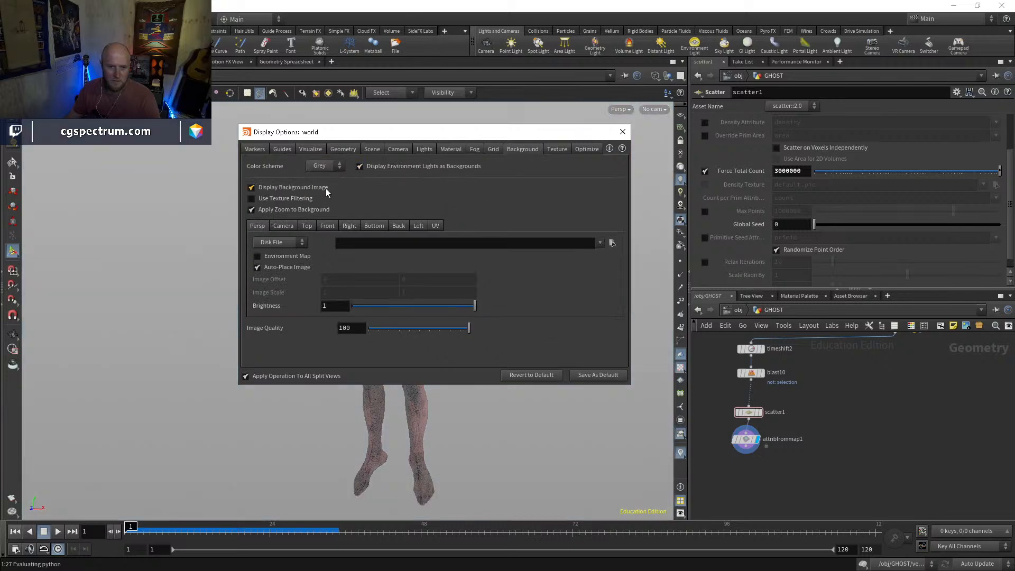
{"action": "left_click", "coordinate": [319, 186]}
{"action": "left_click", "coordinate": [617, 134]}
{"action": "key", "text": "Escape"}
{"action": "mouse_move", "coordinate": [497, 267]}
{"action": "left_mouse_down"}
{"action": "mouse_move", "coordinate": [657, 286]}
{"action": "mouse_move", "coordinate": [444, 294]}
{"action": "mouse_move", "coordinate": [457, 286]}
{"action": "mouse_move", "coordinate": [503, 295]}
{"action": "mouse_move", "coordinate": [473, 286]}
{"action": "mouse_move", "coordinate": [430, 296]}
{"action": "mouse_move", "coordinate": [455, 290]}
{"action": "left_mouse_up"}
{"action": "key", "text": "w"}
{"action": "mouse_move", "coordinate": [455, 290]}
{"action": "right_mouse_down"}
{"action": "mouse_move", "coordinate": [471, 199]}
{"action": "mouse_move", "coordinate": [479, 254]}
{"action": "mouse_move", "coordinate": [533, 238]}
{"action": "mouse_move", "coordinate": [475, 310]}
{"action": "mouse_move", "coordinate": [369, 376]}
{"action": "right_mouse_up"}
{"action": "left_click_drag", "start_coordinate": [370, 376], "coordinate": [398, 374]}
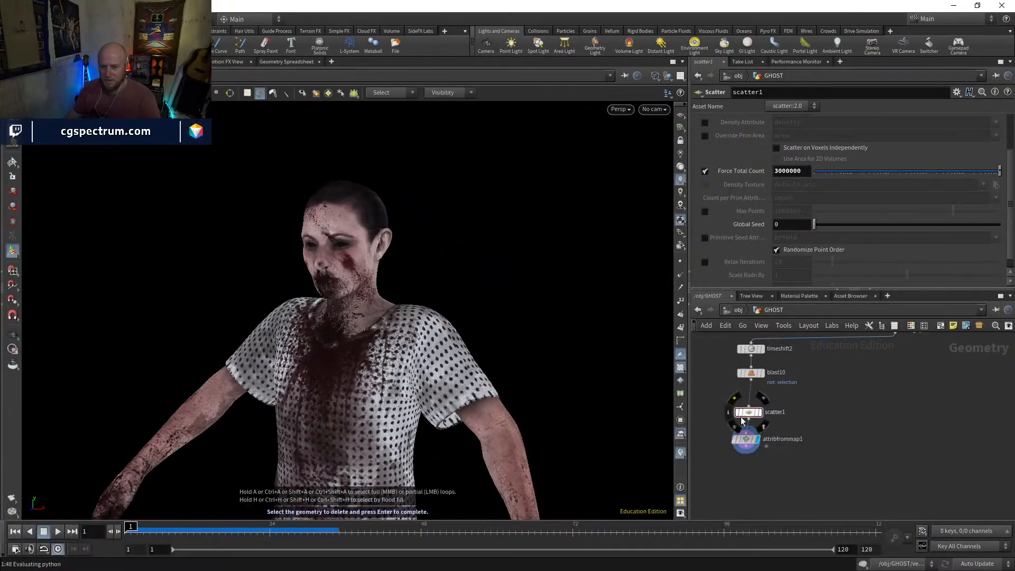
{"action": "left_click_drag", "start_coordinate": [747, 441], "coordinate": [747, 441]}
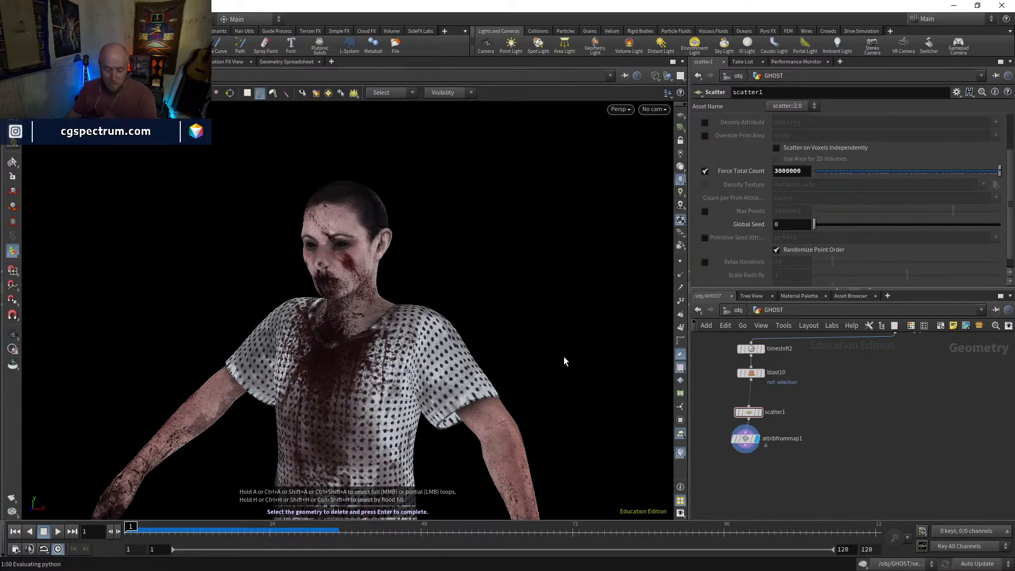
{"action": "scroll", "coordinate": [748, 475], "scroll_direction": "up", "scroll_amount": 3}
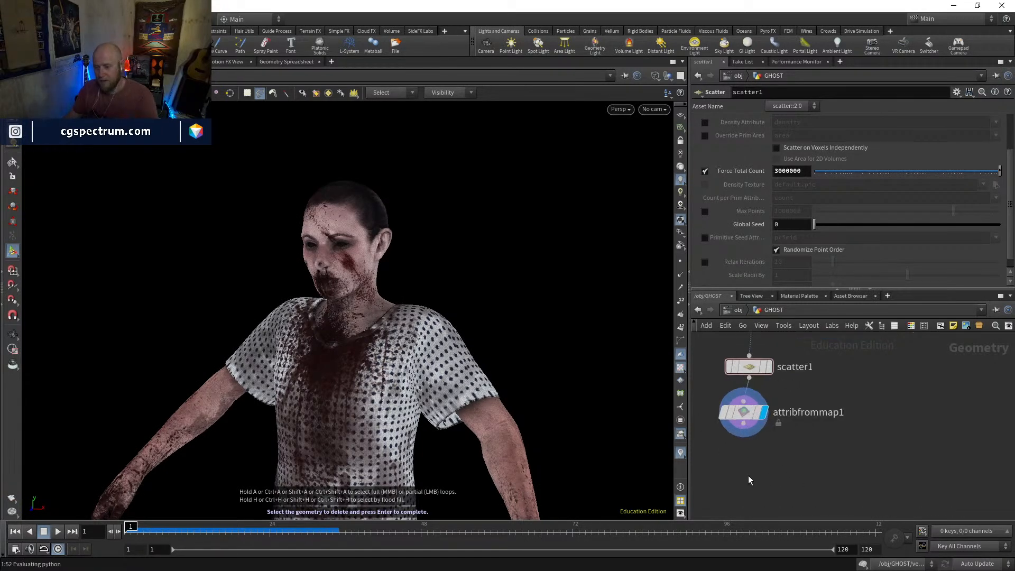
{"action": "key", "text": "Tab"}
{"action": "type", "text": "turn"}
{"action": "key", "text": "Return"}
{"action": "left_click", "coordinate": [748, 475]}
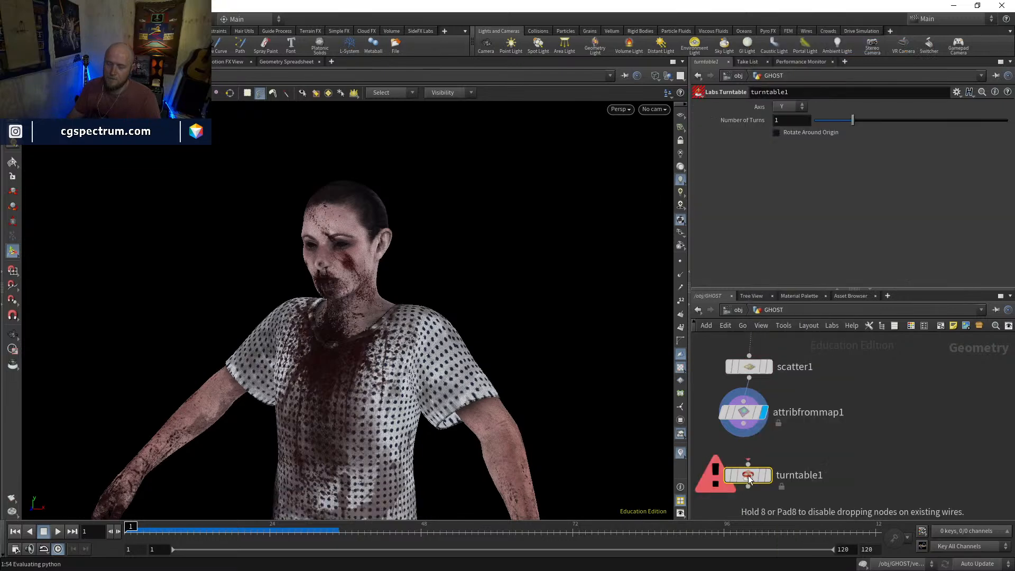
{"action": "key", "text": "Delete"}
Add an Attribute VOP node, connect it below attribfrommap1 and display it
{"action": "key", "text": "Tab"}
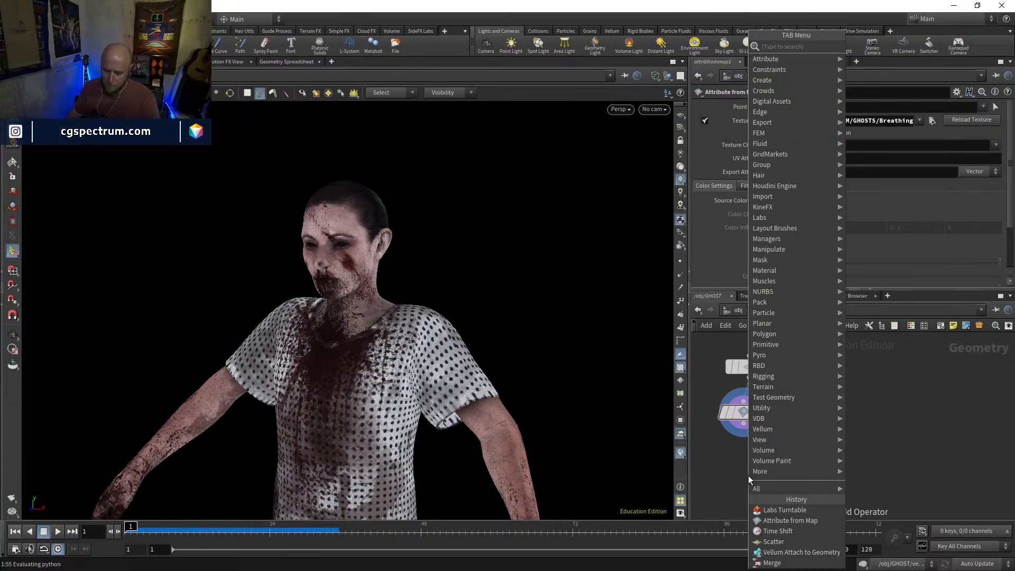
{"action": "type", "text": "attvop"}
{"action": "key", "text": "Return"}
{"action": "left_click", "coordinate": [748, 475]}
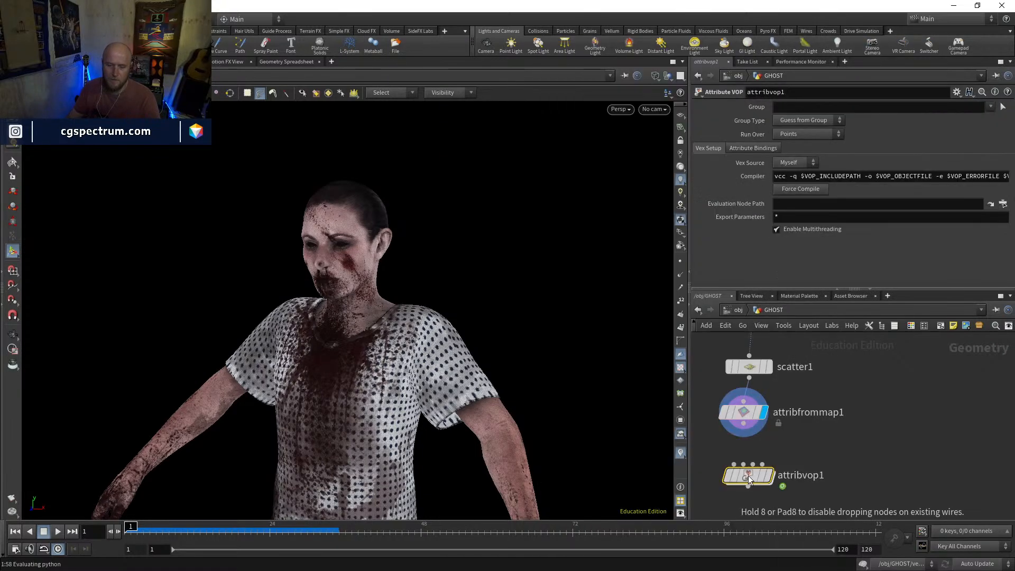
{"action": "left_click", "coordinate": [742, 437]}
{"action": "left_click", "coordinate": [767, 481]}
{"action": "left_click_drag", "start_coordinate": [757, 479], "coordinate": [751, 475]}
{"action": "left_click", "coordinate": [762, 472]}
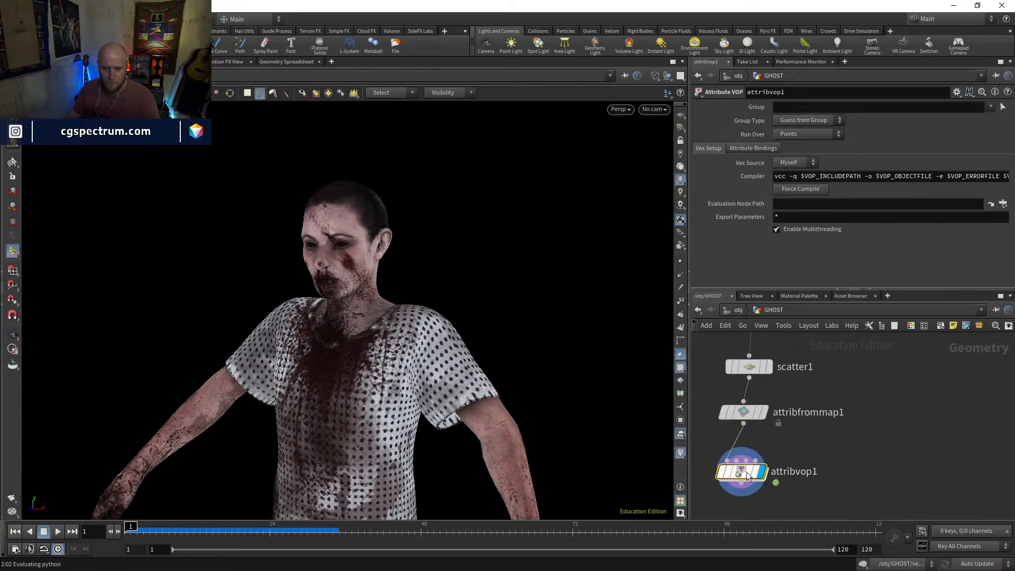
Enter attribvop1 and add a Turbulent Noise node
{"action": "double_click", "coordinate": [746, 472]}
{"action": "key", "text": "Tab"}
{"action": "type", "text": "turb"}
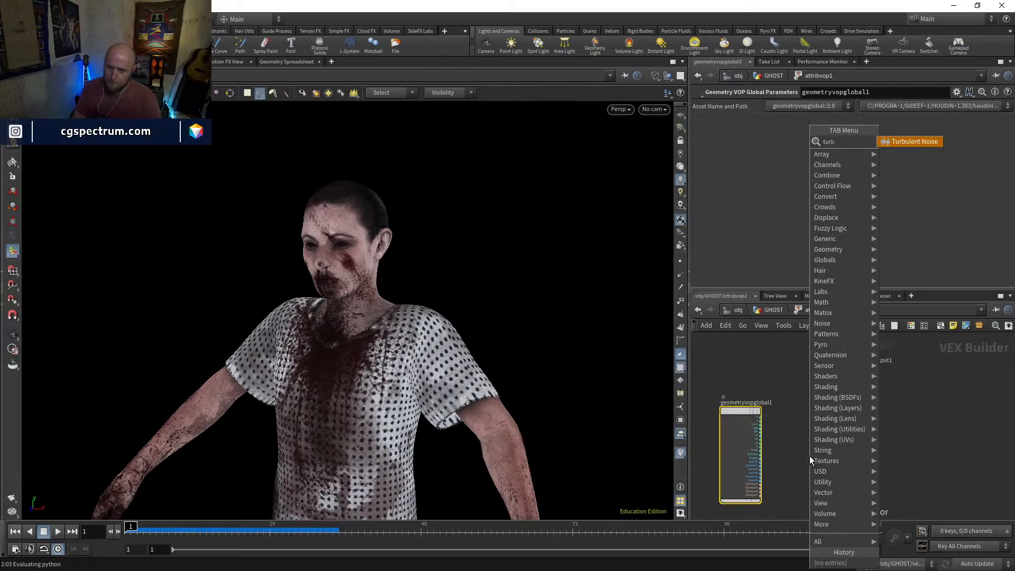
{"action": "key", "text": "Return"}
{"action": "key", "text": "Return"}
{"action": "scroll", "coordinate": [810, 456], "scroll_direction": "up", "scroll_amount": 3}
Wire the global P into turbnoise1's pos input and its noise output into Cd
{"action": "left_click", "coordinate": [776, 474]}
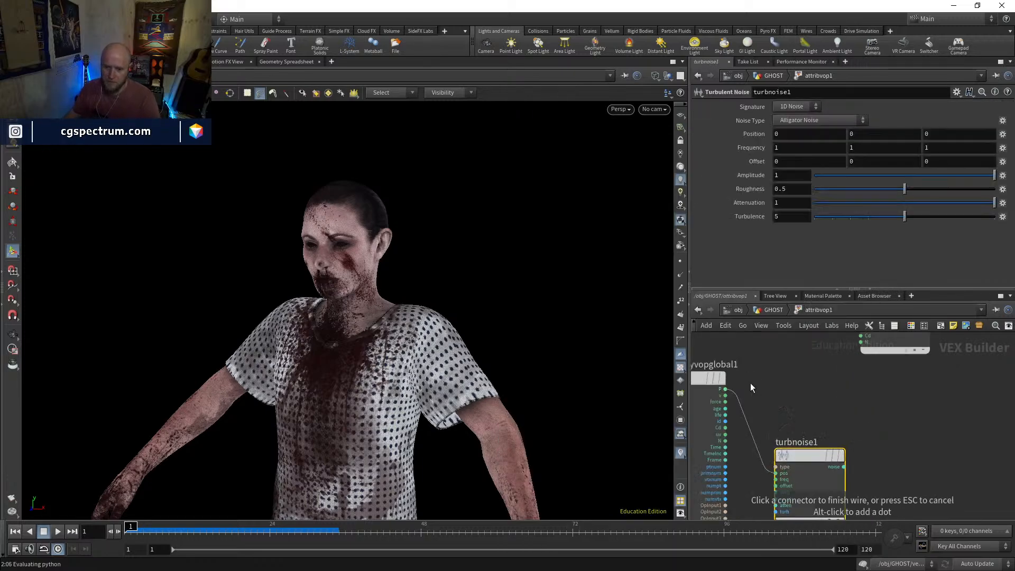
{"action": "left_click", "coordinate": [726, 389]}
{"action": "middle_click_drag", "start_coordinate": [873, 417], "coordinate": [857, 397]}
{"action": "left_click", "coordinate": [808, 451]}
{"action": "left_click", "coordinate": [833, 427]}
{"action": "middle_click_drag", "start_coordinate": [893, 426], "coordinate": [870, 474]}
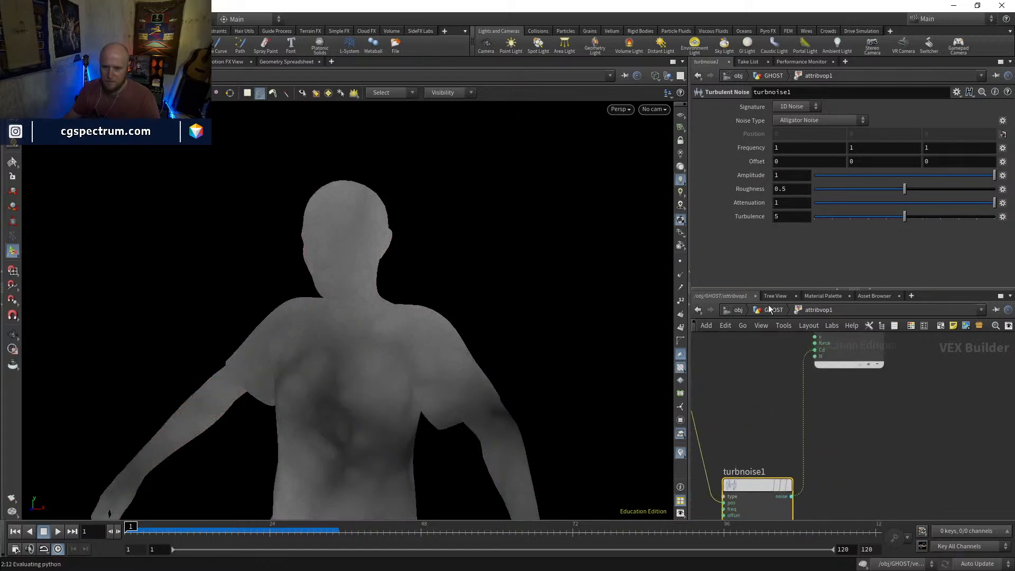
Return to the GHOST network, move scatter1 aside and insert a Switch node between scatter1 and attribfrommap1
{"action": "left_click", "coordinate": [772, 309]}
{"action": "middle_click_drag", "start_coordinate": [805, 389], "coordinate": [816, 437]}
{"action": "left_click_drag", "start_coordinate": [751, 416], "coordinate": [704, 386]}
{"action": "key", "text": "Tab"}
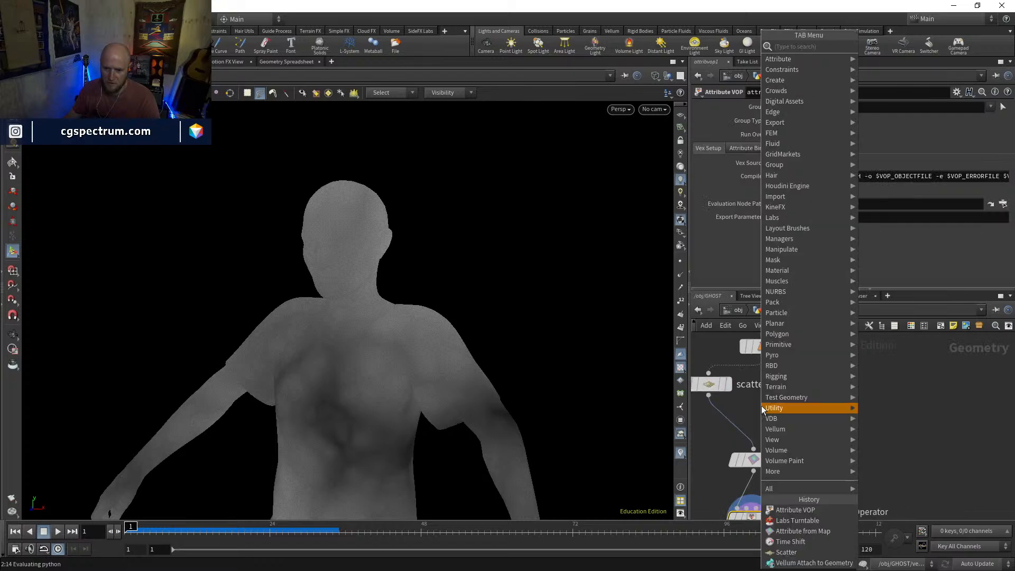
{"action": "type", "text": "siw"}
{"action": "key", "text": "BackSpace"}
{"action": "key", "text": "BackSpace"}
{"action": "type", "text": "wi"}
{"action": "key", "text": "Return"}
{"action": "left_click", "coordinate": [761, 407]}
{"action": "left_click_drag", "start_coordinate": [762, 407], "coordinate": [740, 435]}
{"action": "left_click", "coordinate": [710, 385]}
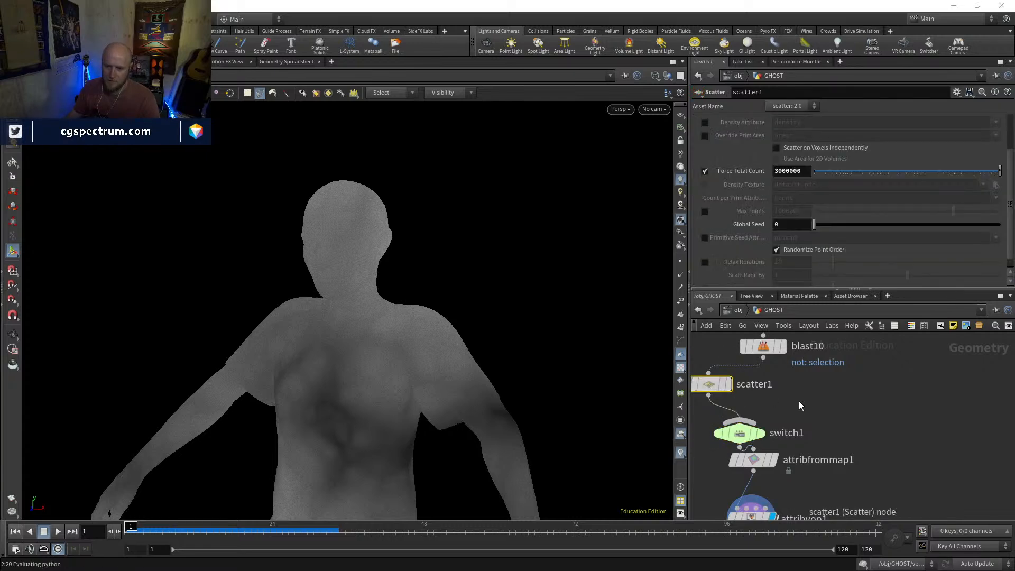
Duplicate scatter1, wire the copy into switch1 as a second input and set its Force Total Count to 500000
{"action": "key", "text": "ctrl+c"}
{"action": "key", "text": "ctrl+v"}
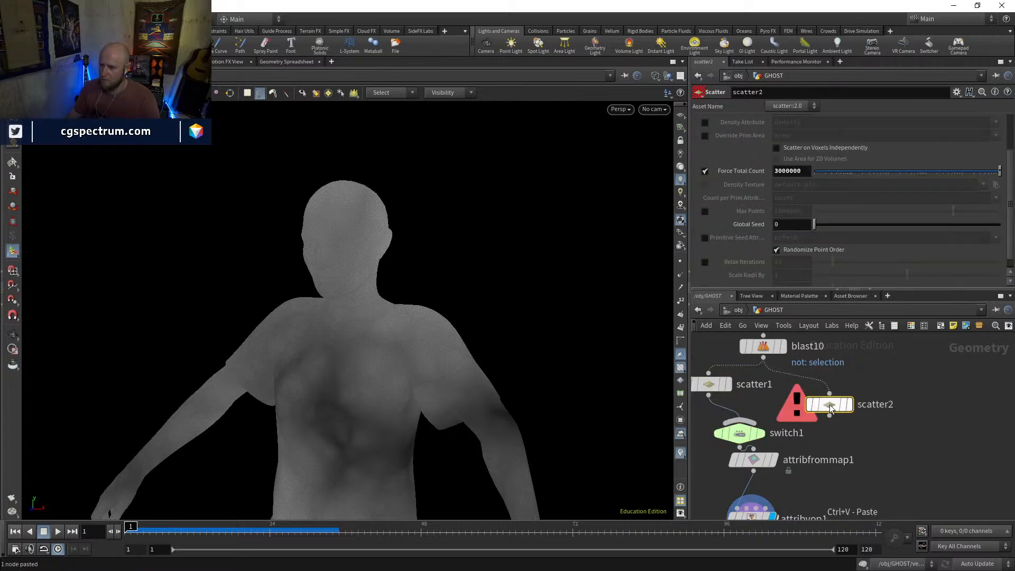
{"action": "mouse_move", "coordinate": [829, 394]}
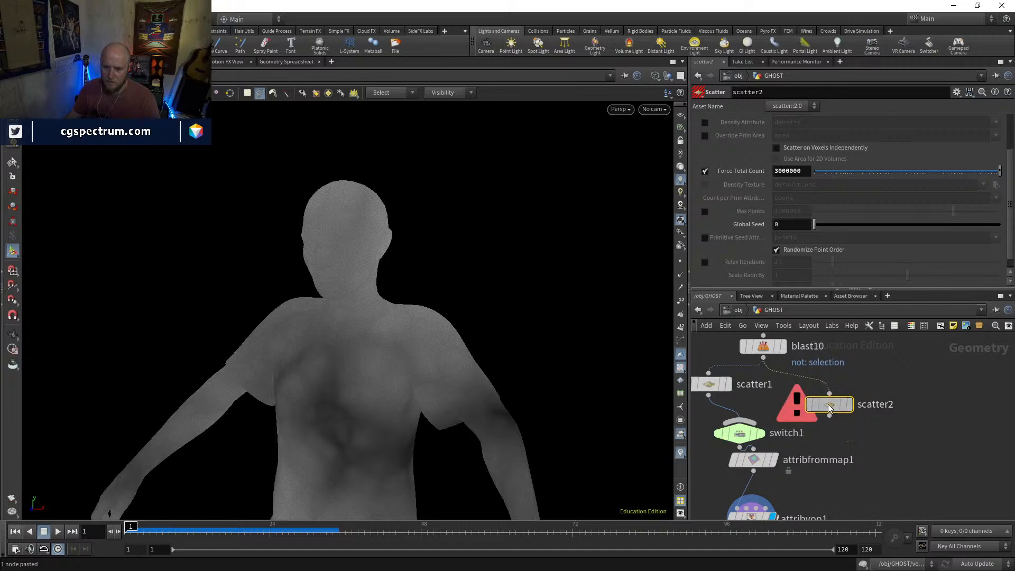
{"action": "left_click", "coordinate": [742, 422]}
{"action": "left_click", "coordinate": [832, 411]}
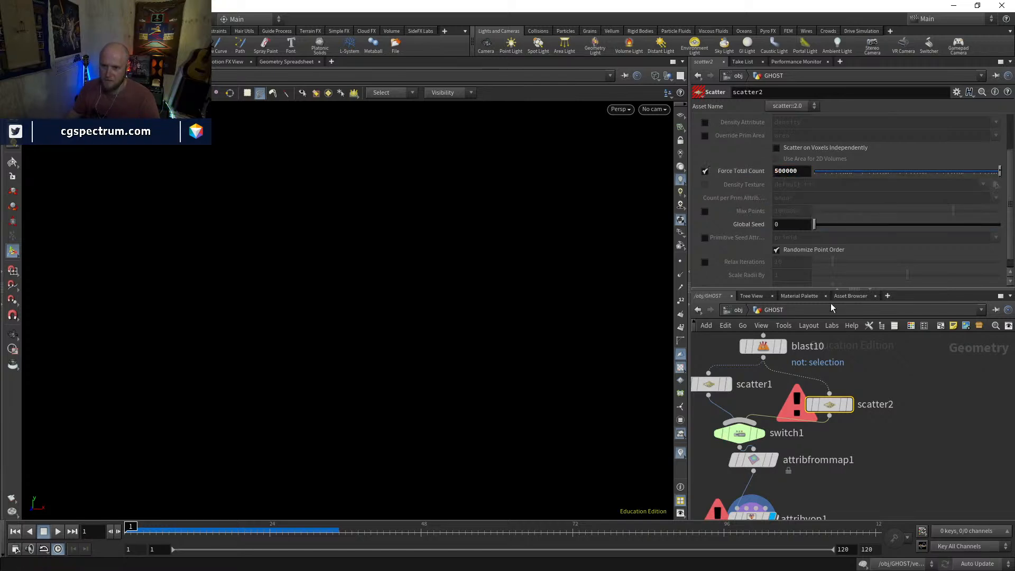
Inspect scatter2, attribfrommap1, attribvop1 and scatter1 by displaying them in turn to trace the source of the node error
{"action": "middle_click", "coordinate": [836, 410]}
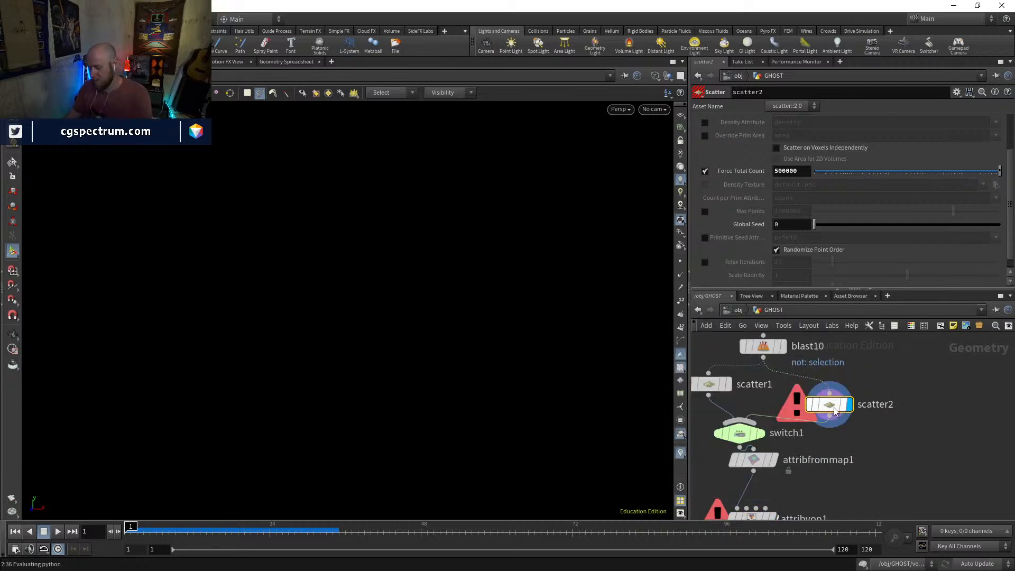
{"action": "left_click", "coordinate": [754, 460]}
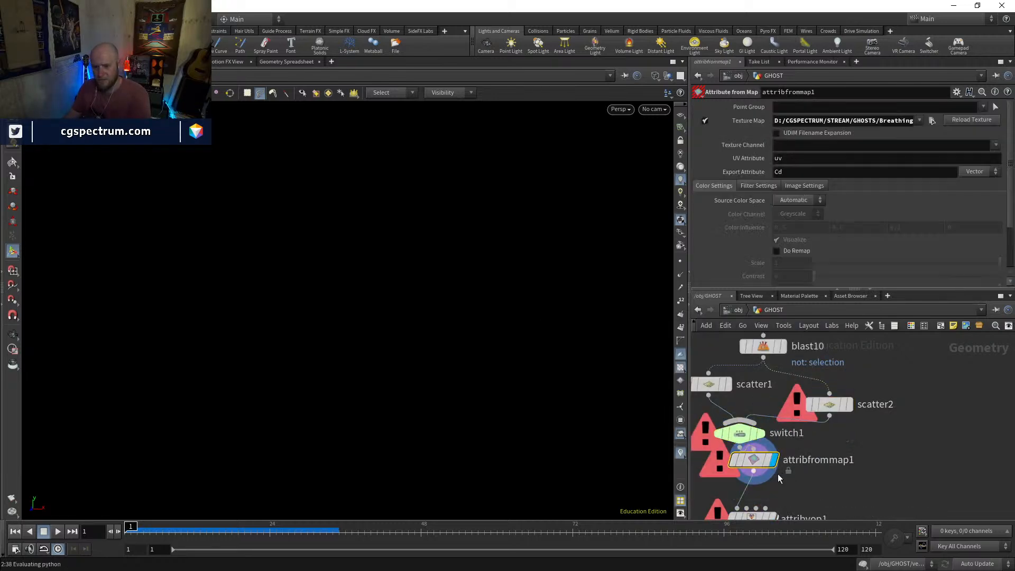
{"action": "middle_click_drag", "start_coordinate": [776, 517], "coordinate": [799, 460]}
{"action": "left_click", "coordinate": [800, 459]}
{"action": "middle_click_drag", "start_coordinate": [788, 380], "coordinate": [798, 460]}
{"action": "left_click", "coordinate": [818, 365]}
{"action": "scroll", "coordinate": [814, 384], "scroll_direction": "down", "scroll_amount": 1}
{"action": "left_click", "coordinate": [774, 378]}
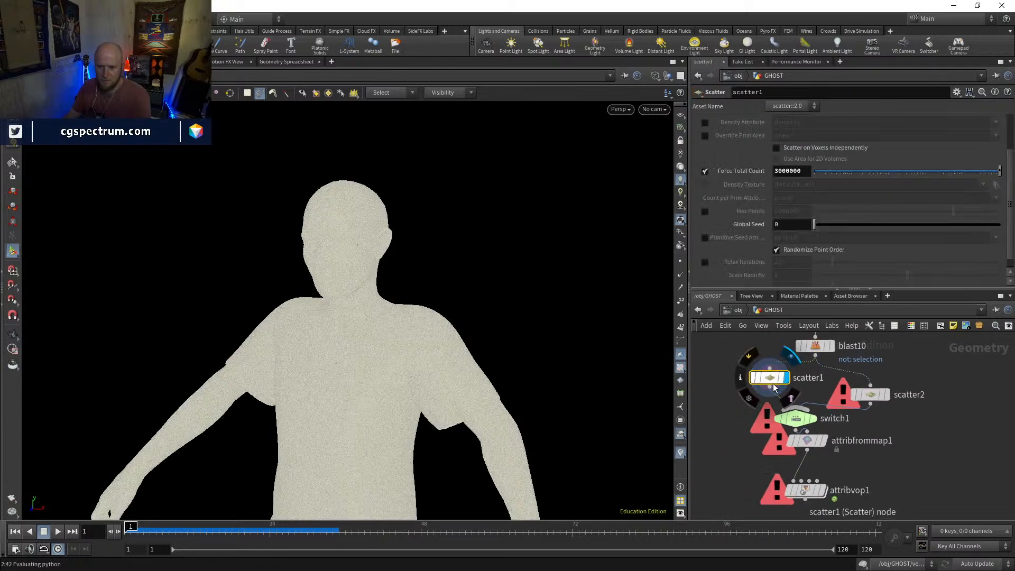
{"action": "left_click", "coordinate": [810, 423]}
{"action": "left_click", "coordinate": [868, 396]}
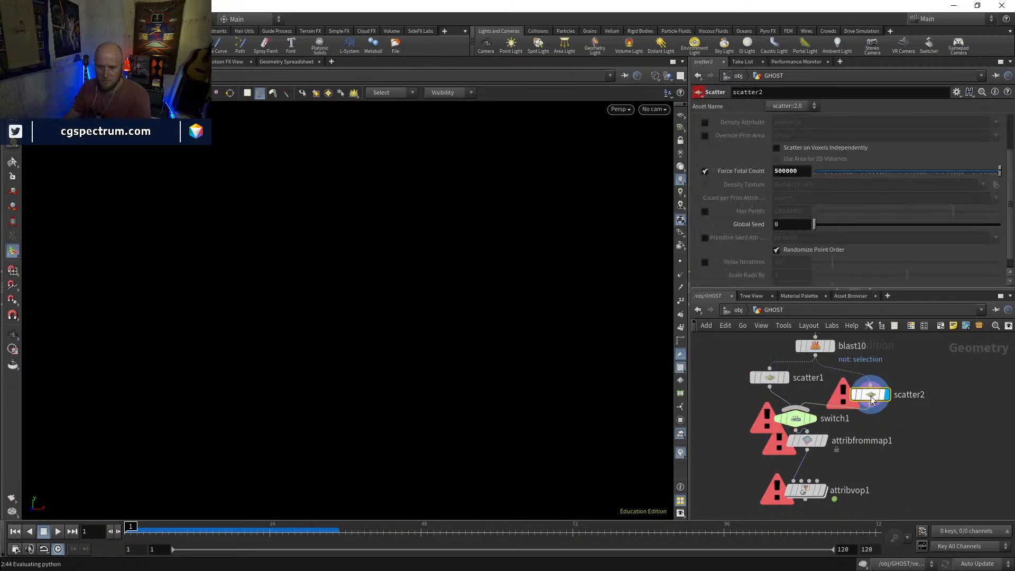
Delete the scatter2 node
{"action": "key", "text": "Delete"}
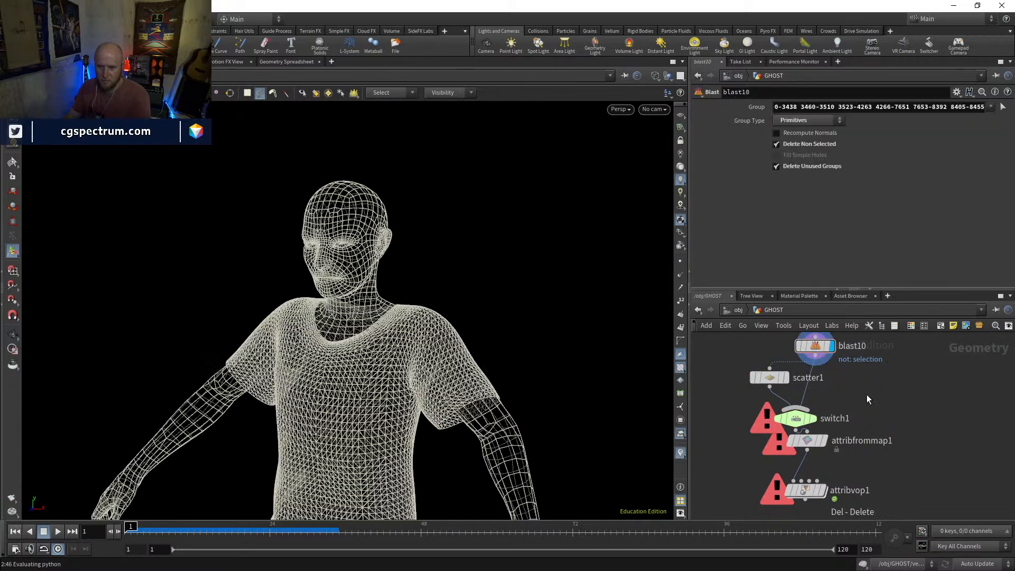
{"action": "key", "text": "Tab"}
{"action": "key", "text": "Escape"}
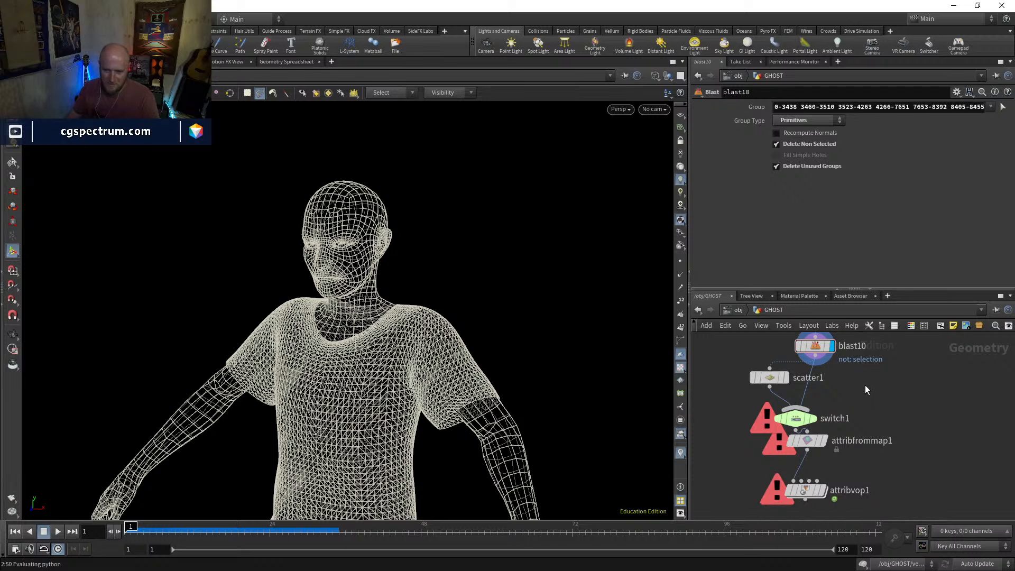
Try to add a new Scatter node beside scatter1, below blast10
{"action": "middle_click_drag", "start_coordinate": [893, 404], "coordinate": [869, 434]}
{"action": "key", "text": "Tab"}
{"action": "type", "text": "sc"}
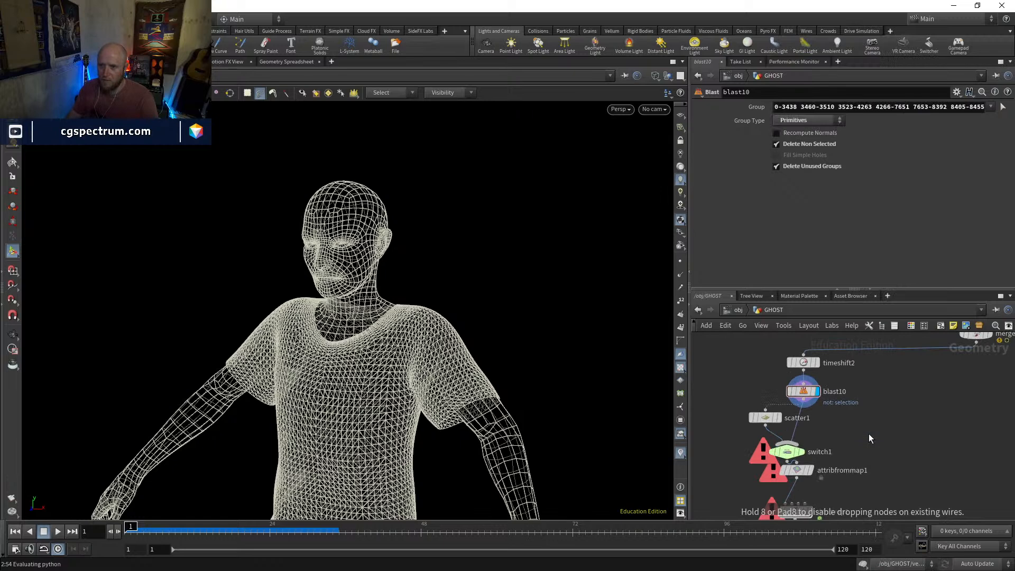
{"action": "type", "text": "a"}
{"action": "key", "text": "Down"}
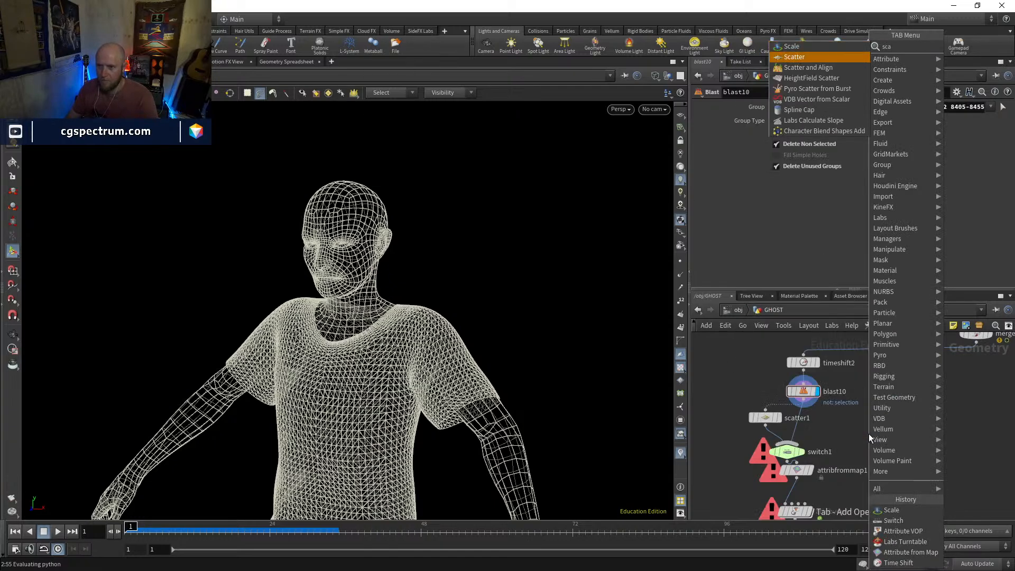
{"action": "key", "text": "Return"}
Display the merge2 node upstream of timeshift2 to check the incoming geometry
{"action": "scroll", "coordinate": [862, 441], "scroll_direction": "down", "scroll_amount": 4}
{"action": "scroll", "coordinate": [841, 417], "scroll_direction": "up", "scroll_amount": 3}
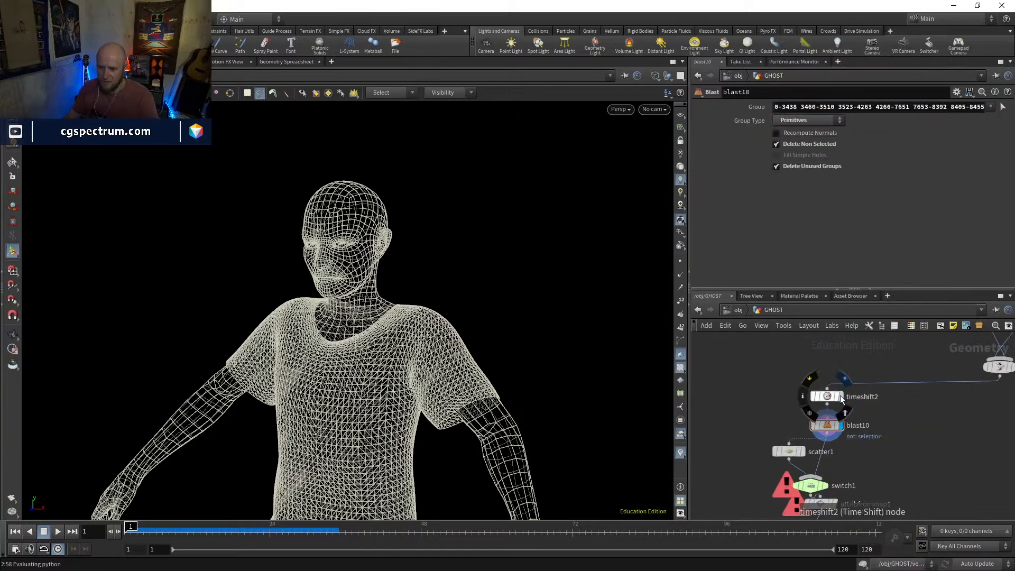
{"action": "left_click", "coordinate": [833, 399]}
{"action": "left_click", "coordinate": [939, 384]}
{"action": "middle_click_drag", "start_coordinate": [843, 447], "coordinate": [841, 399]}
Save the scene as ghosts_v1 in the D:/CGSPECTRUM/STREAM/GHOSTS folder
{"action": "left_click", "coordinate": [11, 19]}
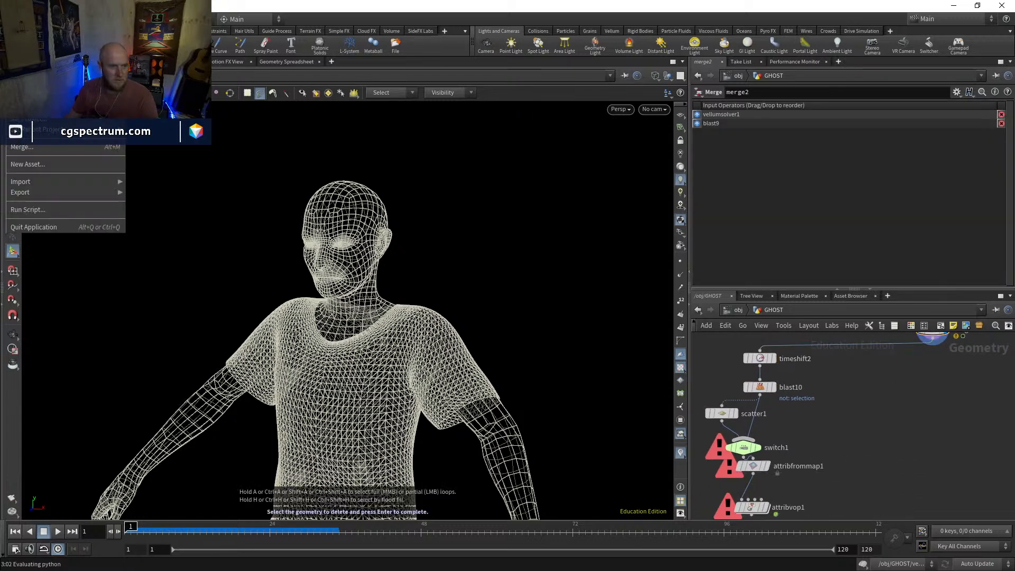
{"action": "left_click", "coordinate": [26, 105]}
{"action": "left_click", "coordinate": [45, 176]}
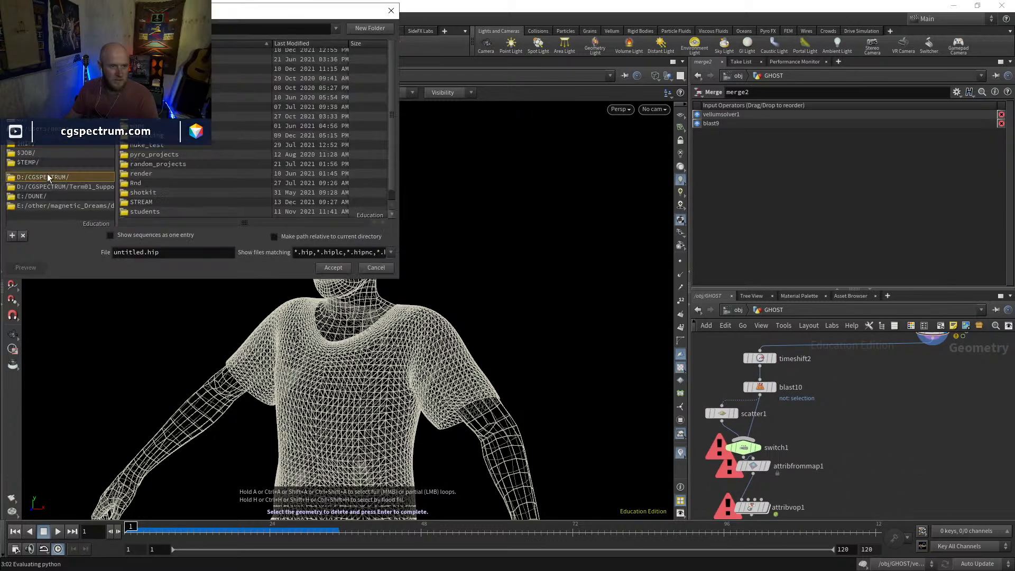
{"action": "double_click", "coordinate": [143, 212]}
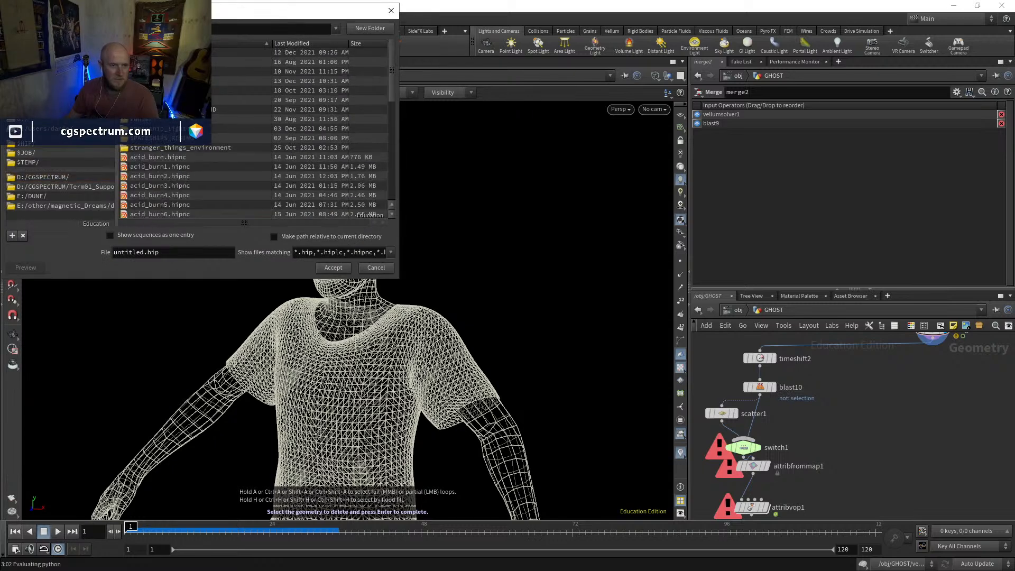
{"action": "double_click", "coordinate": [145, 81]}
{"action": "double_click", "coordinate": [160, 254]}
{"action": "type", "text": "chos"}
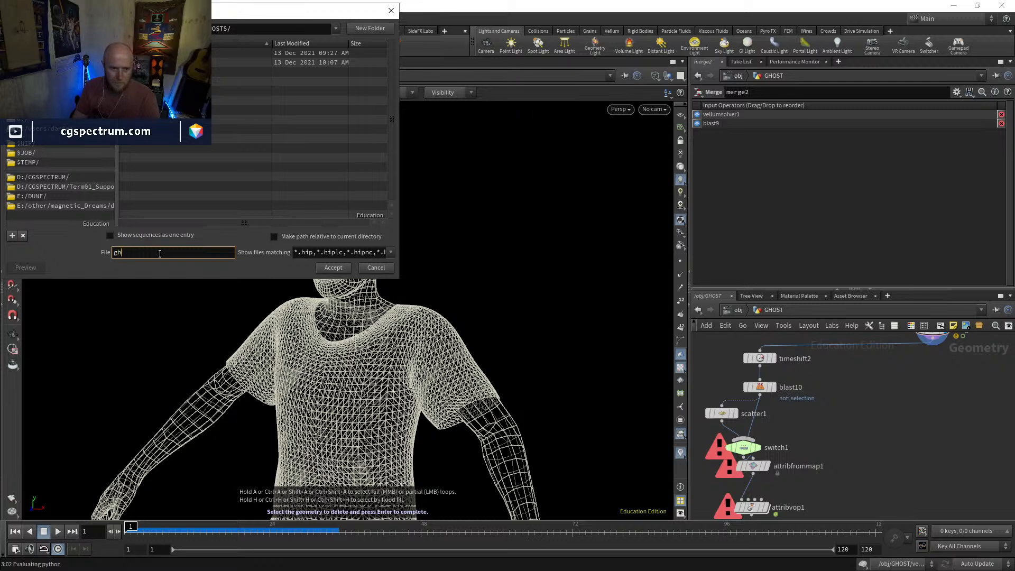
{"action": "type", "text": "ts_v1"}
{"action": "key", "text": "Return"}
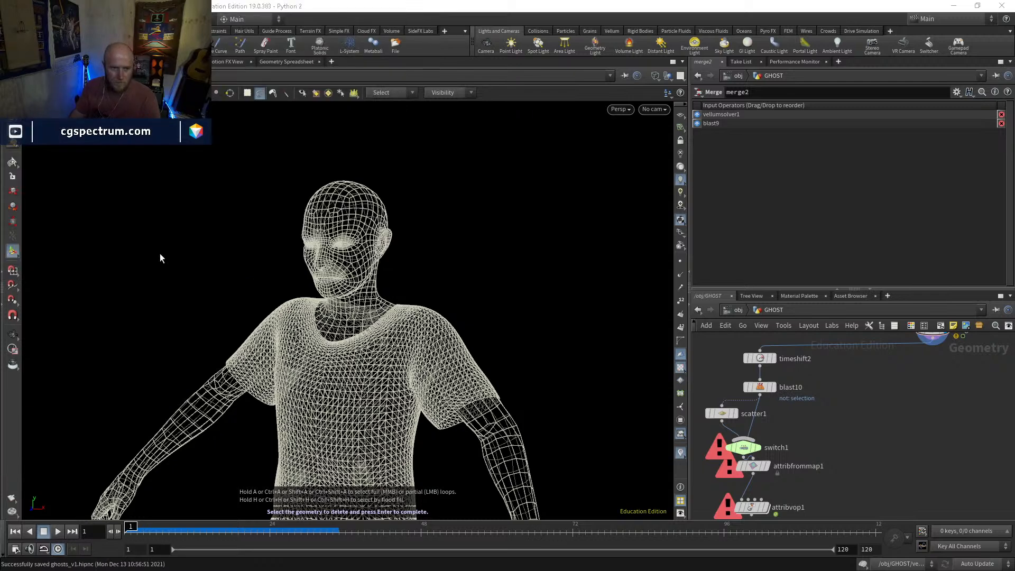
Start a new empty scene and reopen the saved scene from the recent files
{"action": "left_click", "coordinate": [10, 19]}
{"action": "left_click", "coordinate": [19, 30]}
{"action": "left_click", "coordinate": [11, 19]}
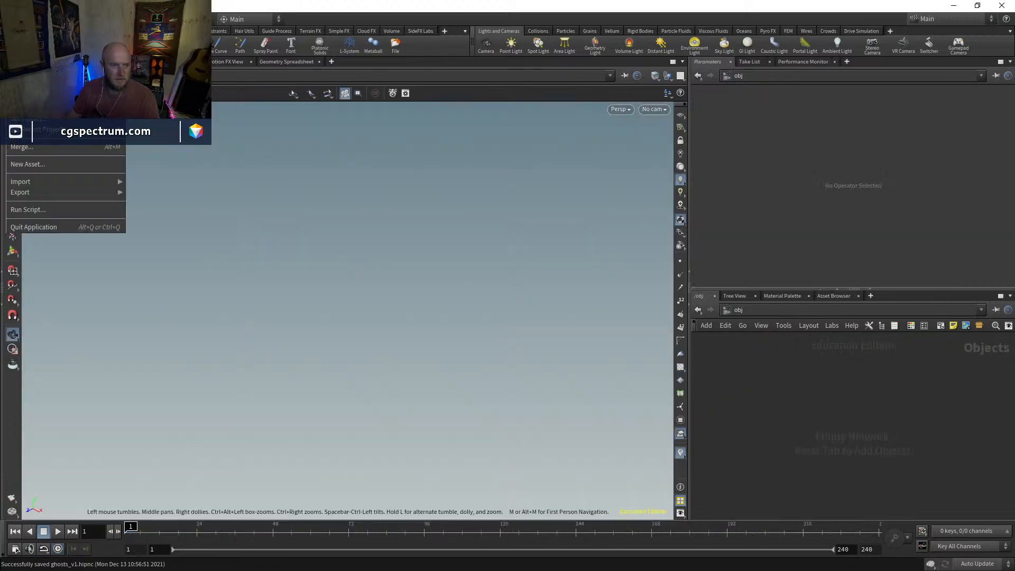
{"action": "mouse_move", "coordinate": [32, 51]}
{"action": "left_click", "coordinate": [159, 53]}
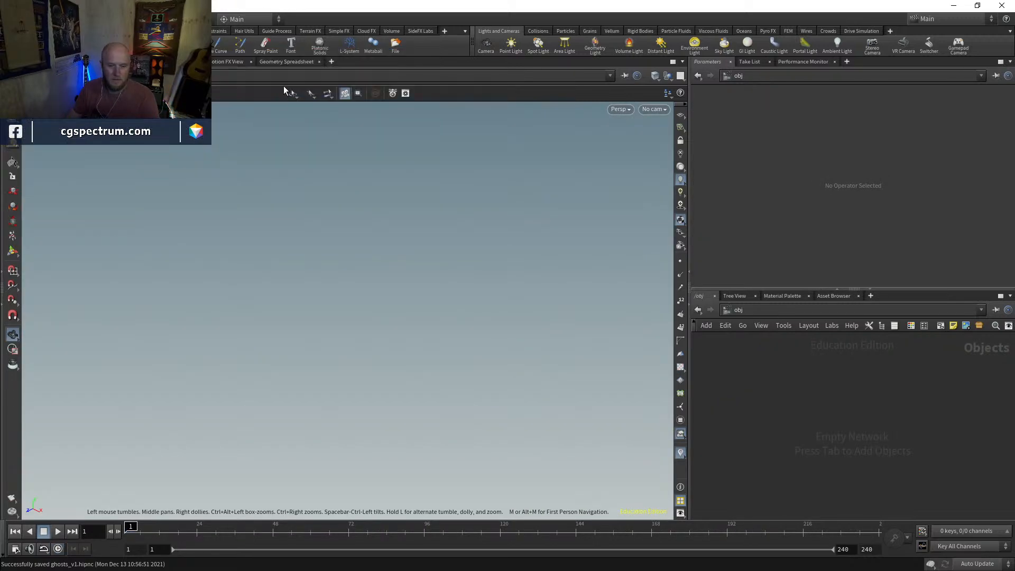
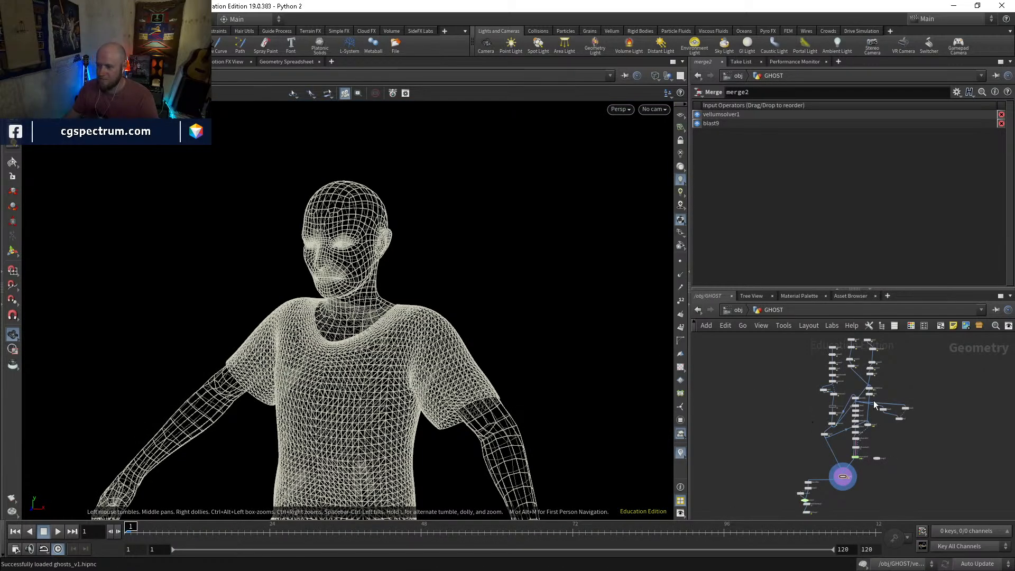
Display blast10's geometry and switch the viewport from wireframe to shaded
{"action": "scroll", "coordinate": [857, 445], "scroll_direction": "up", "scroll_amount": 5}
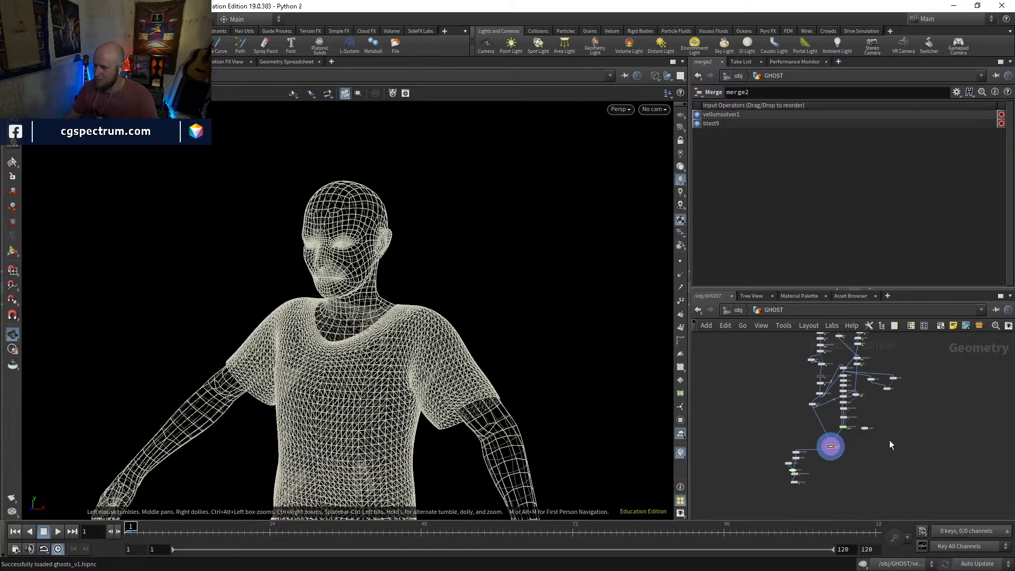
{"action": "middle_click_drag", "start_coordinate": [710, 487], "coordinate": [804, 427]}
{"action": "scroll", "coordinate": [783, 402], "scroll_direction": "up", "scroll_amount": 3}
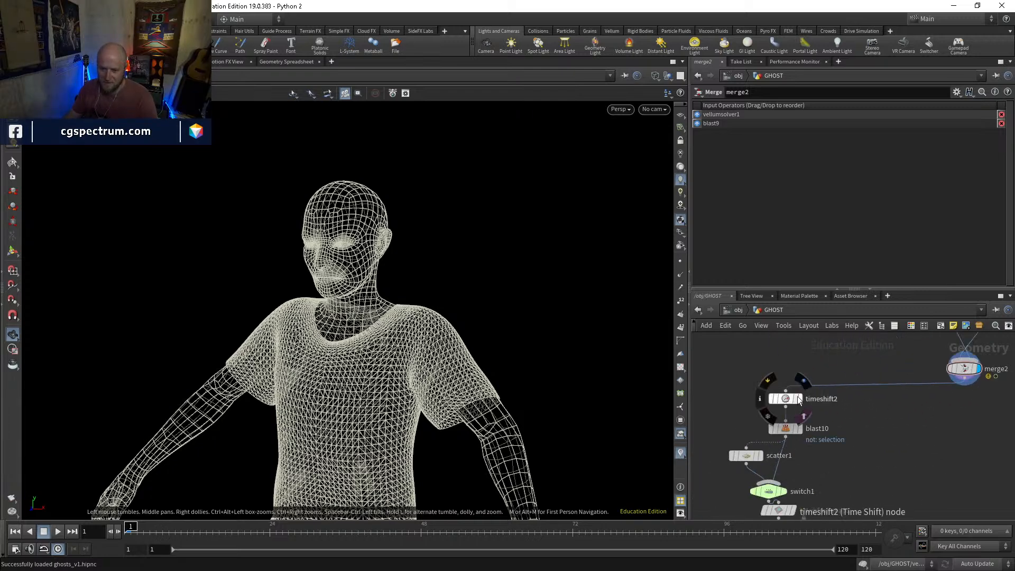
{"action": "left_click", "coordinate": [801, 400]}
{"action": "left_click", "coordinate": [802, 429]}
{"action": "key", "text": "w"}
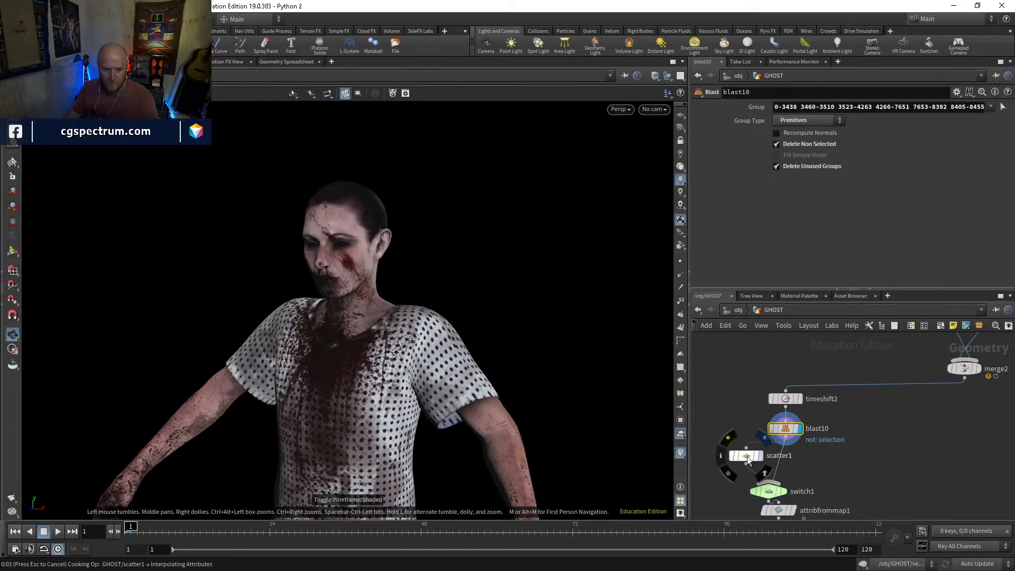
Duplicate scatter1 under blast10 and set the copy's Force Total Count to 500000
{"action": "key", "text": "ctrl+c"}
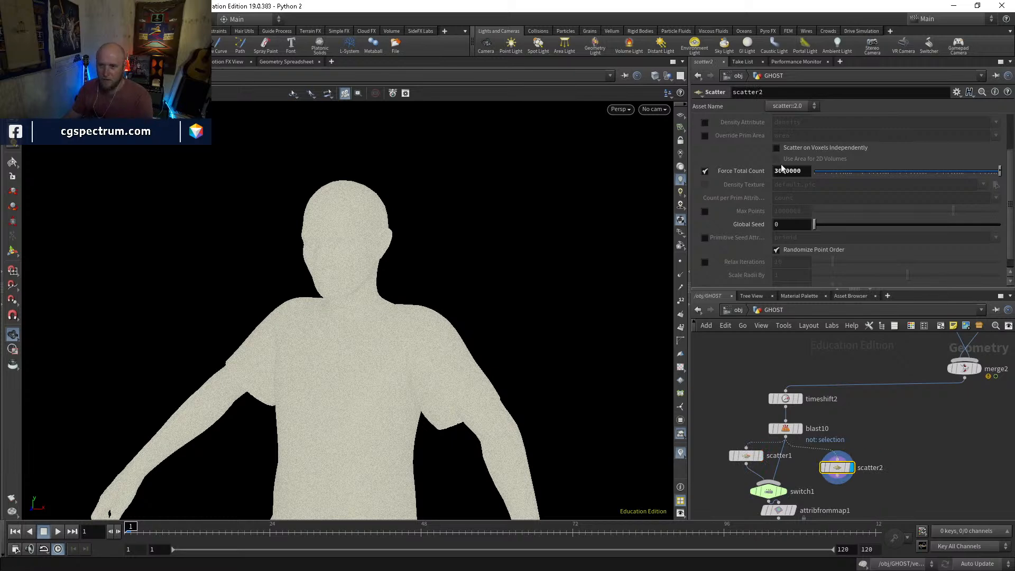
{"action": "left_click_drag", "start_coordinate": [780, 170], "coordinate": [763, 178]}
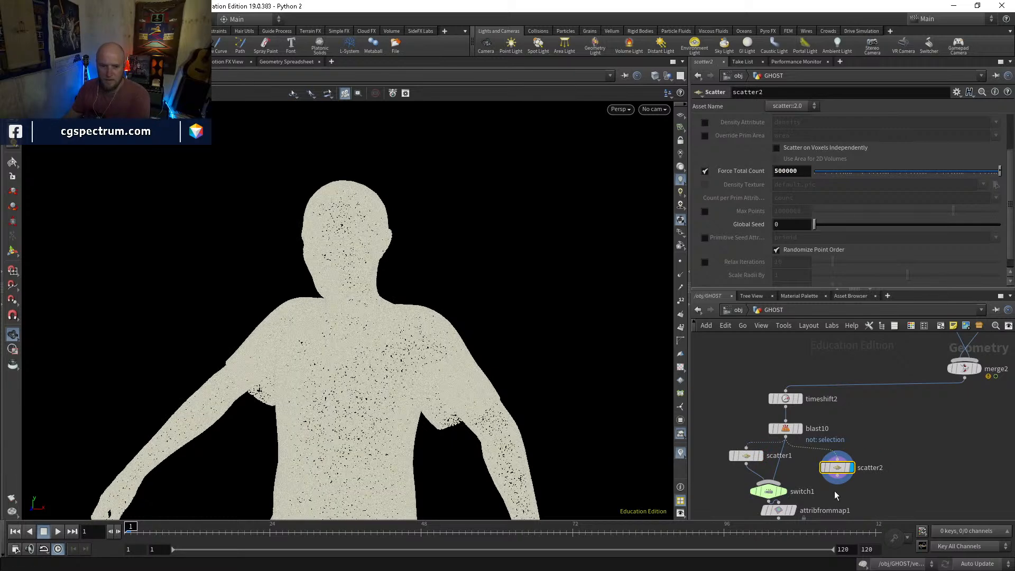
Wire scatter2 into switch1 as the second input and set Select Input to 1
{"action": "left_click_drag", "start_coordinate": [779, 471], "coordinate": [829, 478]}
{"action": "left_click", "coordinate": [782, 493]}
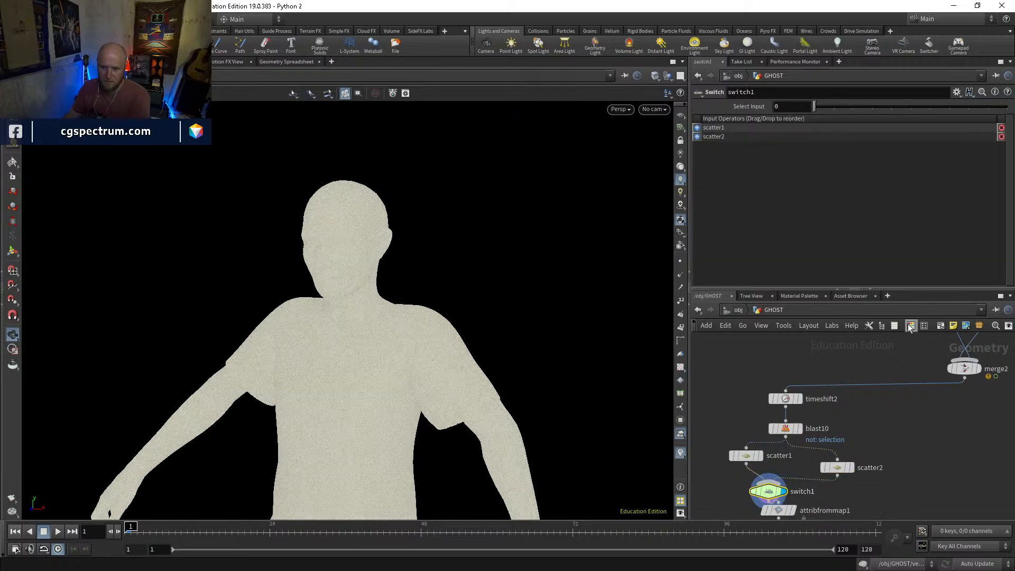
{"action": "left_click", "coordinate": [787, 106]}
{"action": "type", "text": "1"}
{"action": "key", "text": "Return"}
Rename scatter2 to lowres and scatter1 to hires
{"action": "double_click", "coordinate": [872, 466]}
{"action": "double_click", "coordinate": [869, 462]}
{"action": "type", "text": "lowres"}
{"action": "key", "text": "Return"}
{"action": "double_click", "coordinate": [780, 453]}
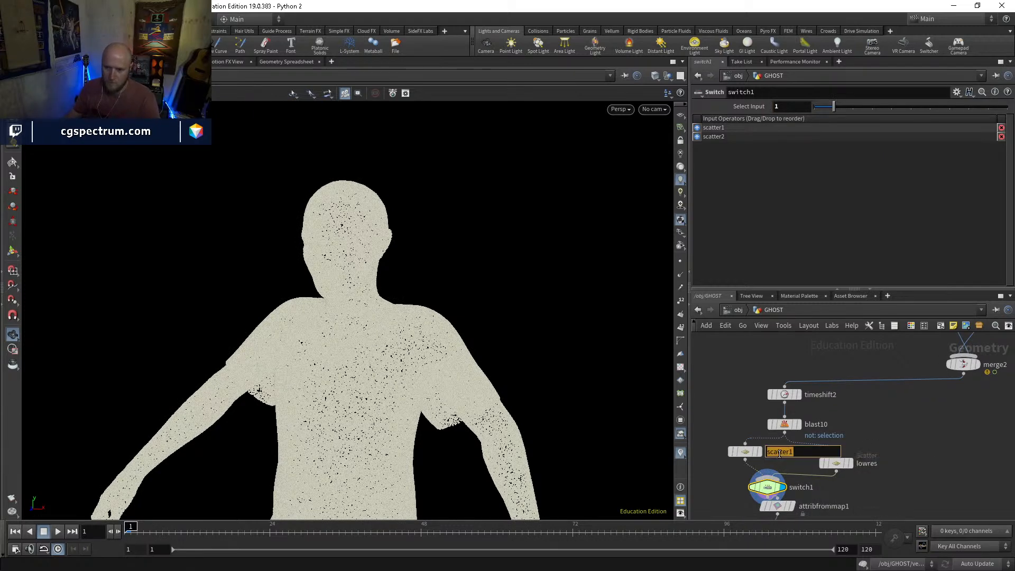
{"action": "type", "text": "hires"}
{"action": "key", "text": "Return"}
Display attribfrommap1 to check the texture colours on the low-resolution points
{"action": "middle_click_drag", "start_coordinate": [780, 453], "coordinate": [780, 389]}
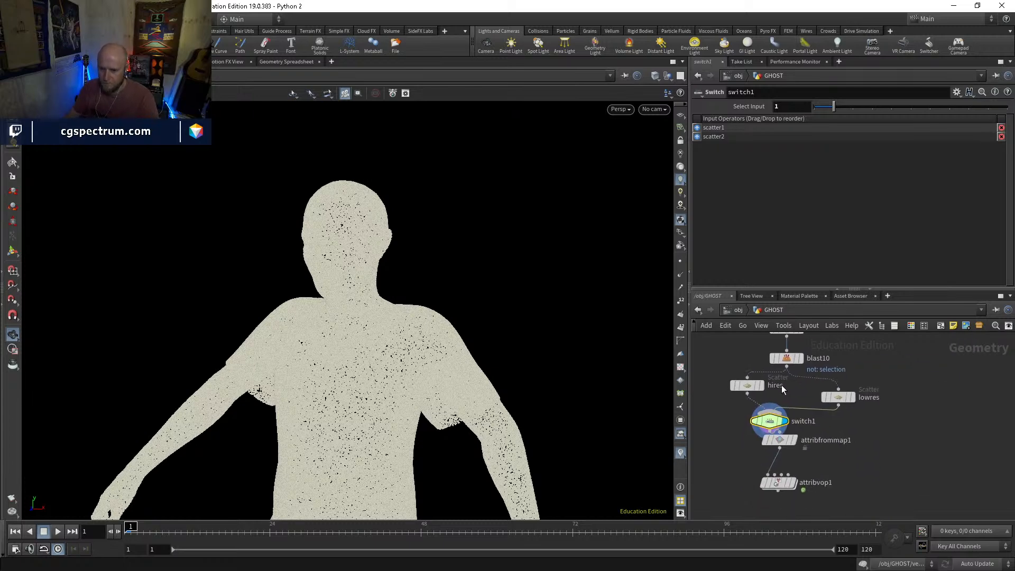
{"action": "left_click", "coordinate": [795, 439]}
{"action": "left_click", "coordinate": [785, 444]}
{"action": "middle_click_drag", "start_coordinate": [824, 455], "coordinate": [819, 402]}
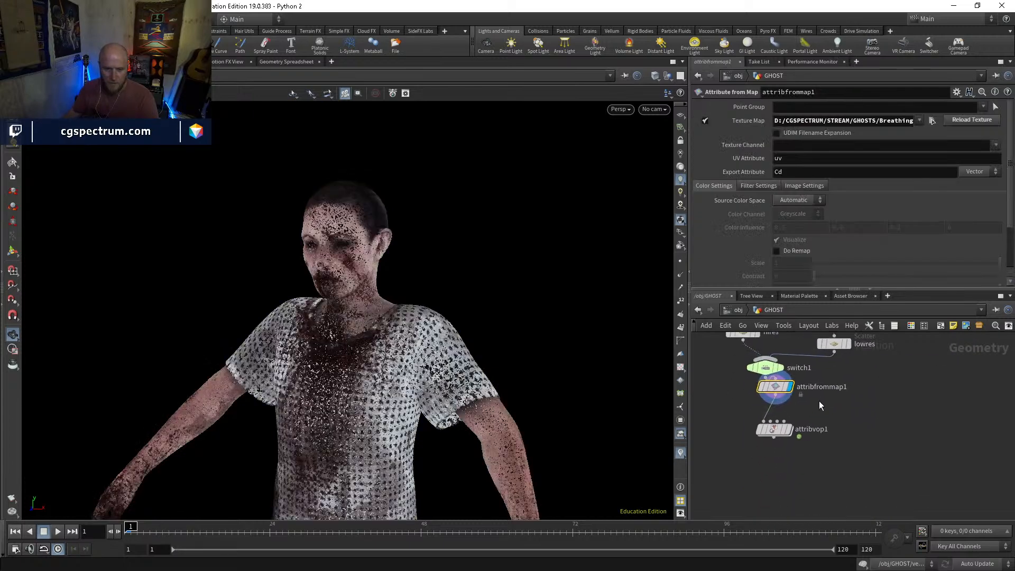
Display attribvop1 and, inside it, insert a Fit Range node between turbnoise1 and the geometry output
{"action": "left_click", "coordinate": [790, 430]}
{"action": "left_click", "coordinate": [774, 431]}
{"action": "double_click", "coordinate": [774, 431]}
{"action": "left_click", "coordinate": [850, 456]}
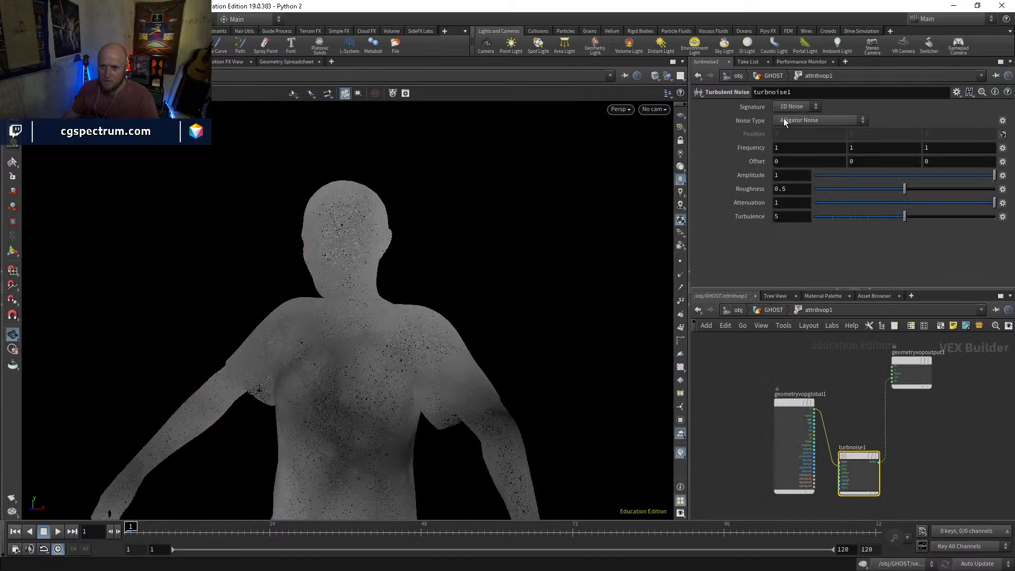
{"action": "key", "text": "Tab"}
{"action": "type", "text": "fit"}
{"action": "key", "text": "Return"}
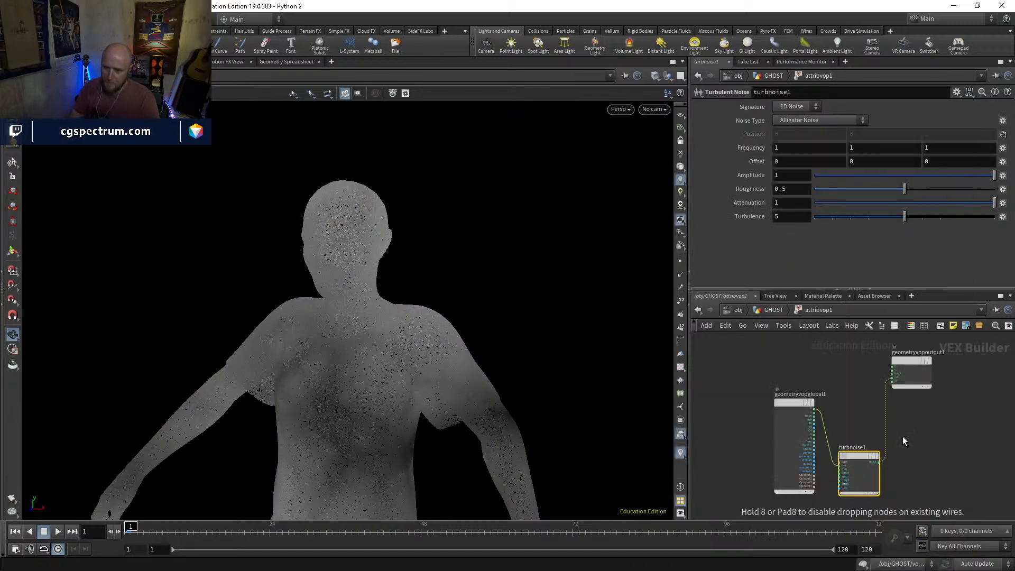
{"action": "left_click", "coordinate": [903, 436]}
{"action": "left_click_drag", "start_coordinate": [903, 436], "coordinate": [890, 432]}
Set fit1's Source Min to 0.152 and Source Max to 0.196
{"action": "left_click", "coordinate": [881, 136]}
{"action": "left_click", "coordinate": [848, 120]}
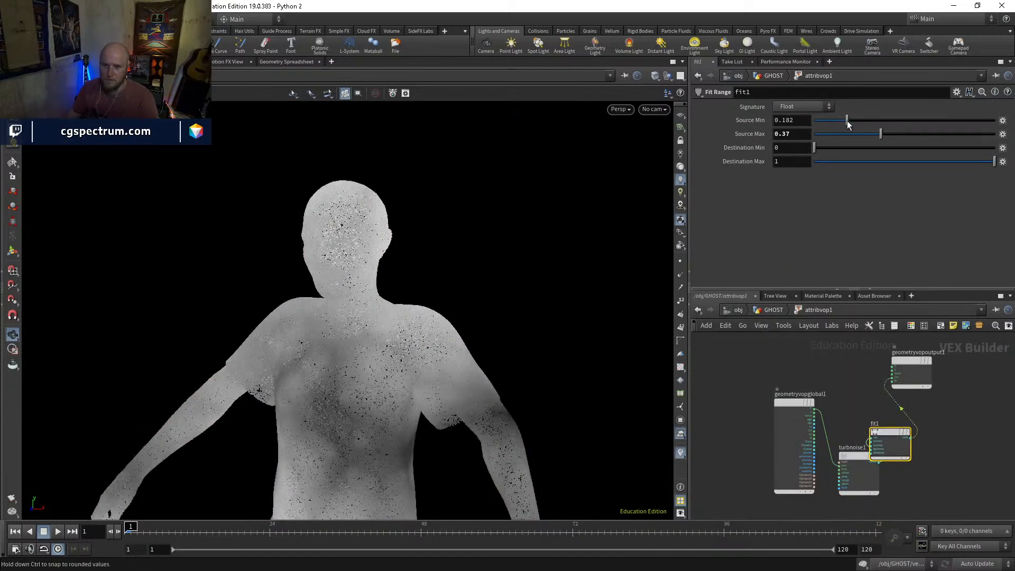
{"action": "left_click_drag", "start_coordinate": [853, 119], "coordinate": [800, 148]}
{"action": "left_click", "coordinate": [864, 143]}
{"action": "left_click", "coordinate": [865, 135]}
{"action": "left_click_drag", "start_coordinate": [848, 120], "coordinate": [849, 135]}
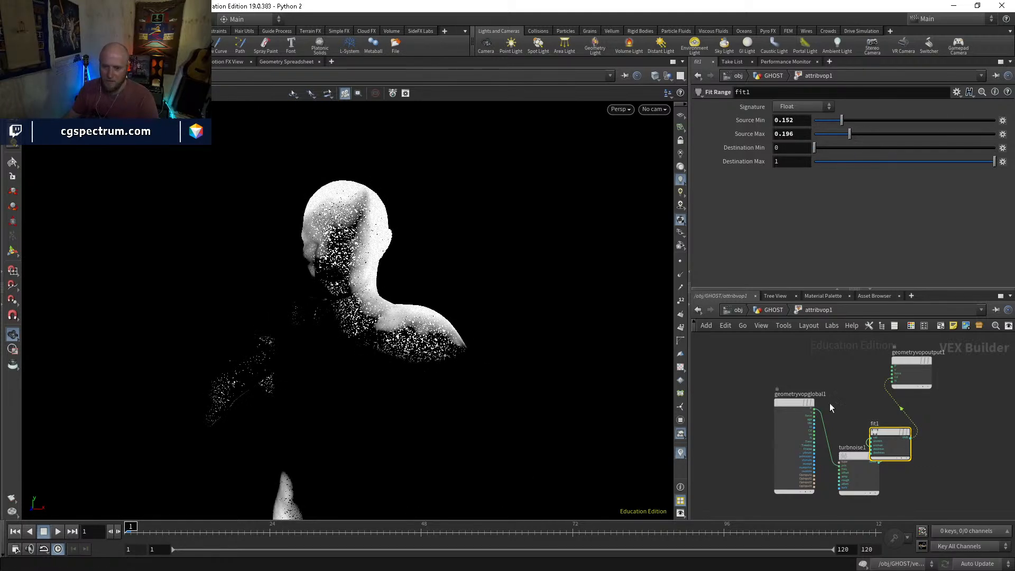
Set turbnoise1's Frequency to 5.6 on all three axes
{"action": "left_click", "coordinate": [857, 456]}
{"action": "middle_click_drag", "start_coordinate": [767, 149], "coordinate": [925, 148]}
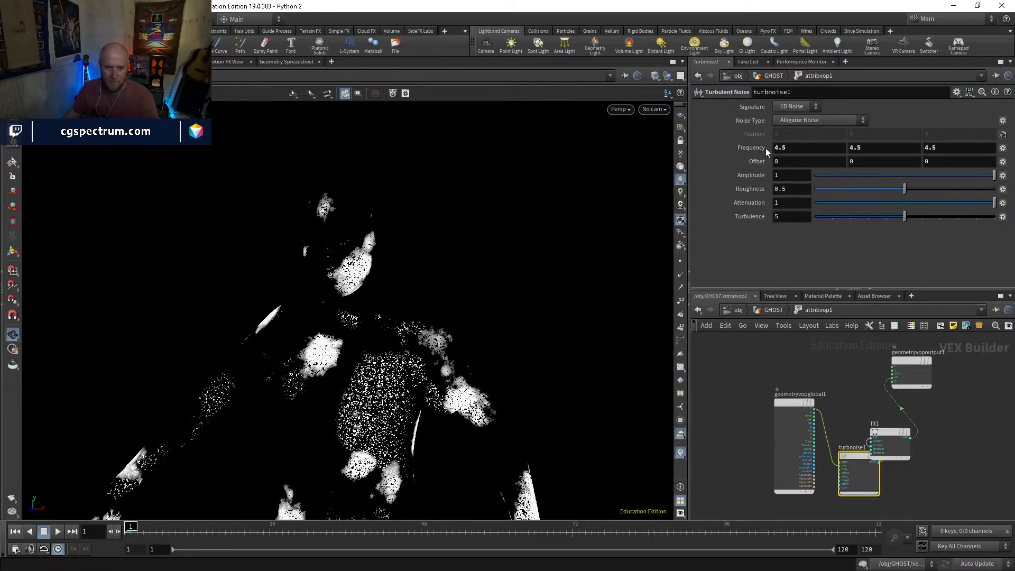
{"action": "mouse_move", "coordinate": [761, 149]}
{"action": "middle_mouse_down"}
{"action": "mouse_move", "coordinate": [751, 149]}
{"action": "mouse_move", "coordinate": [765, 149]}
{"action": "middle_mouse_up"}
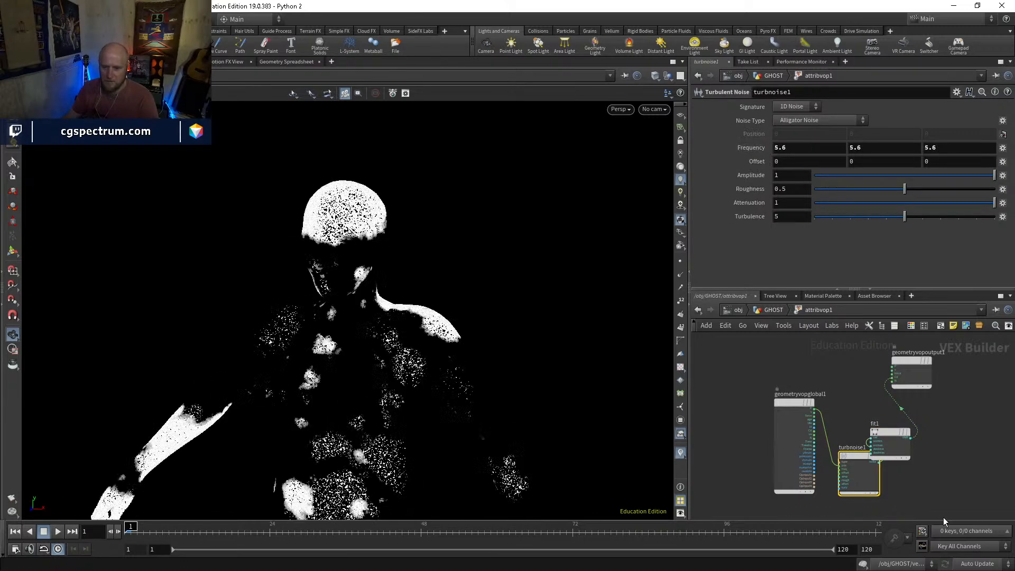
Move turbnoise1 clear of fit1 and set fit1's Source Min to 0.05 and Source Max to 0.443
{"action": "middle_click_drag", "start_coordinate": [926, 484], "coordinate": [926, 421]}
{"action": "left_click_drag", "start_coordinate": [859, 405], "coordinate": [854, 430]}
{"action": "left_click", "coordinate": [888, 377]}
{"action": "mouse_move", "coordinate": [841, 121]}
{"action": "left_mouse_down"}
{"action": "mouse_move", "coordinate": [832, 122]}
{"action": "mouse_move", "coordinate": [888, 134]}
{"action": "mouse_move", "coordinate": [997, 134]}
{"action": "mouse_move", "coordinate": [806, 124]}
{"action": "mouse_move", "coordinate": [823, 118]}
{"action": "left_mouse_up"}
{"action": "left_click_drag", "start_coordinate": [893, 136], "coordinate": [894, 135]}
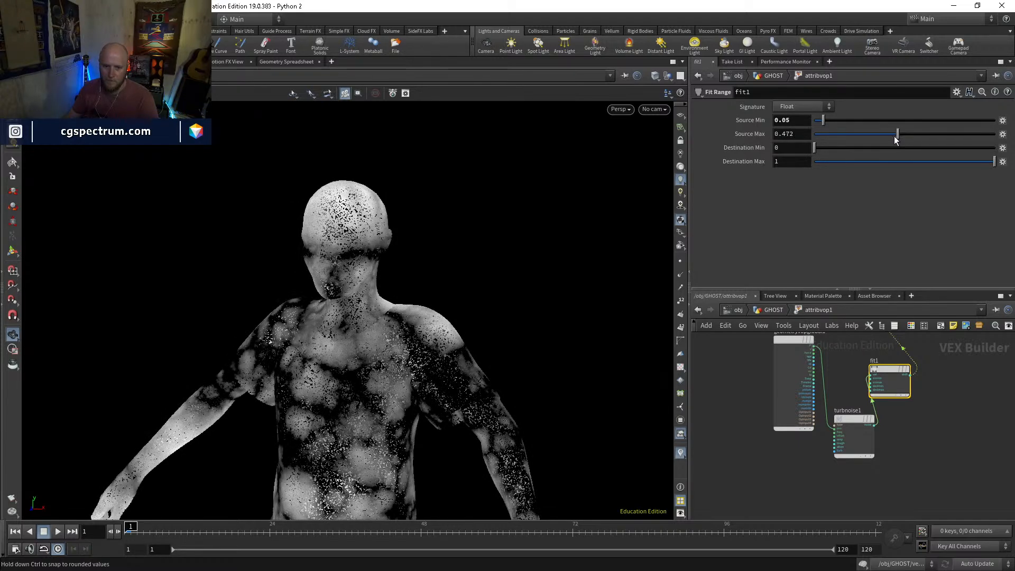
Return to the GHOST network and add a POP Network wired below attribvop1, leaving a gap between them
{"action": "left_click", "coordinate": [774, 310]}
{"action": "left_click", "coordinate": [753, 414]}
{"action": "left_click", "coordinate": [753, 415]}
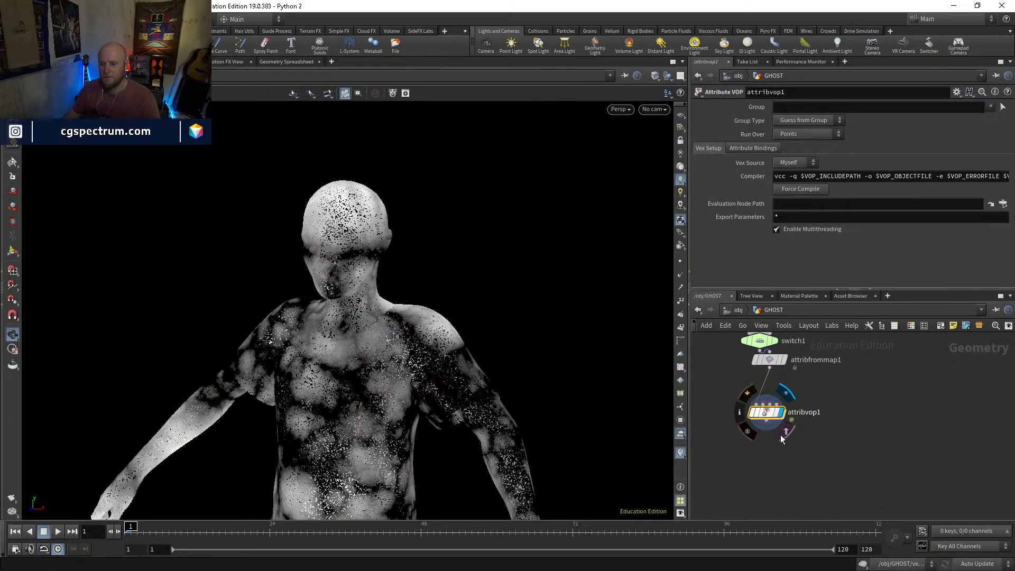
{"action": "mouse_move", "coordinate": [813, 433]}
{"action": "middle_mouse_down"}
{"action": "mouse_move", "coordinate": [816, 451]}
{"action": "mouse_move", "coordinate": [805, 444]}
{"action": "middle_mouse_up"}
{"action": "left_click", "coordinate": [754, 433]}
{"action": "left_click", "coordinate": [754, 433]}
{"action": "key", "text": "Tab"}
{"action": "type", "text": "popnet"}
{"action": "key", "text": "Return"}
{"action": "left_click", "coordinate": [804, 444]}
{"action": "left_click_drag", "start_coordinate": [794, 441], "coordinate": [781, 502]}
{"action": "left_click", "coordinate": [773, 407]}
{"action": "left_click", "coordinate": [783, 454]}
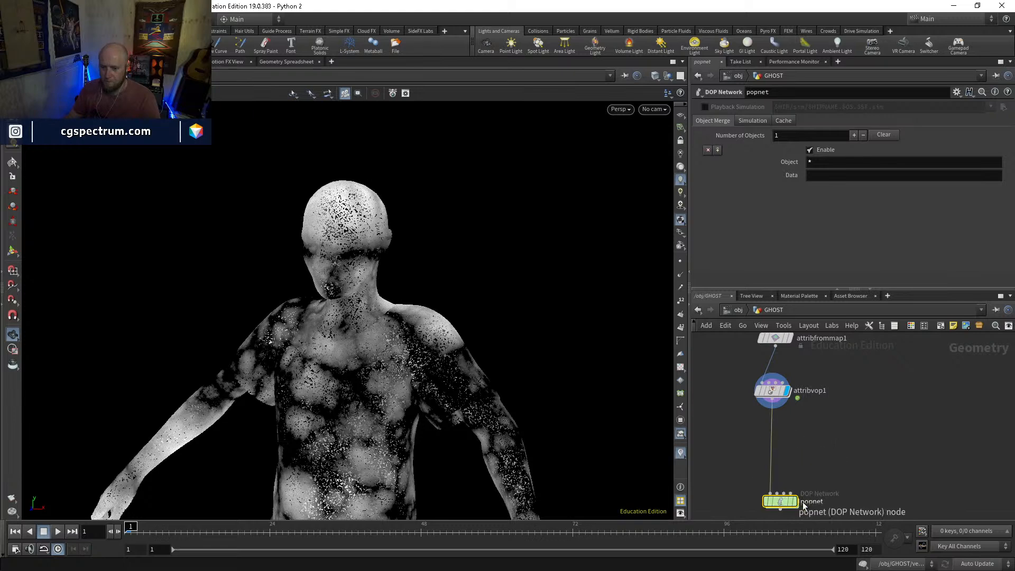
Insert a Blast node between attribvop1 and popnet and display it
{"action": "left_click", "coordinate": [781, 392]}
{"action": "key", "text": "Tab"}
{"action": "type", "text": "bl"}
{"action": "key", "text": "Return"}
{"action": "left_click", "coordinate": [779, 423]}
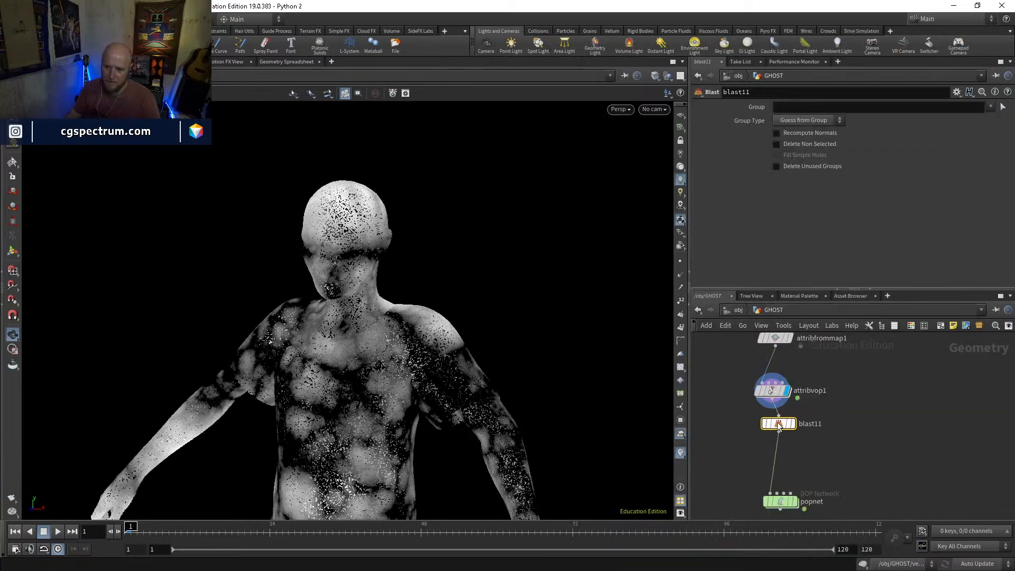
{"action": "left_click", "coordinate": [794, 425]}
{"action": "left_click", "coordinate": [802, 107]}
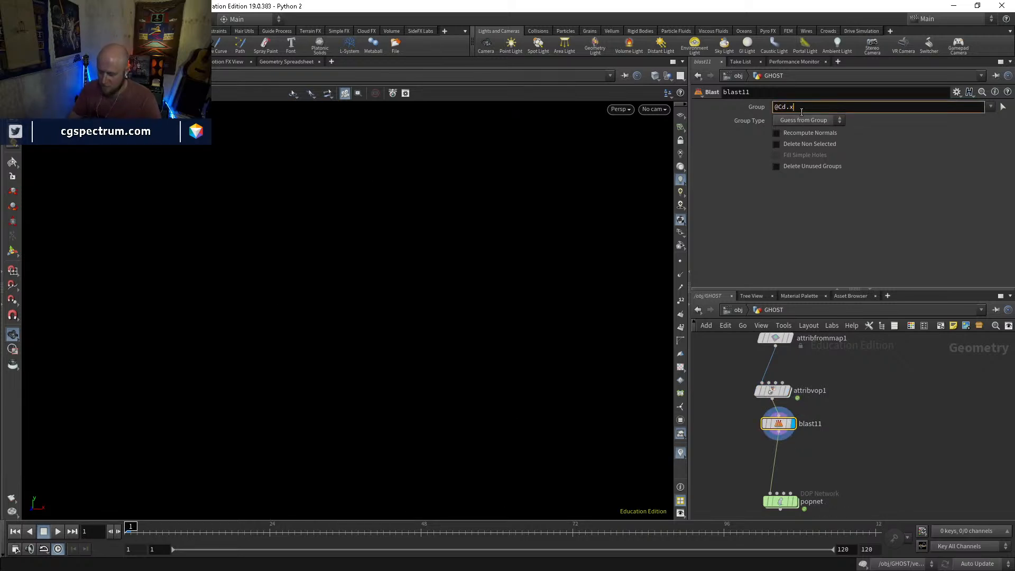
{"action": "type", "text": ">0"}
{"action": "key", "text": "Return"}
{"action": "left_click", "coordinate": [805, 121]}
{"action": "left_click", "coordinate": [799, 154]}
{"action": "left_click", "coordinate": [793, 144]}
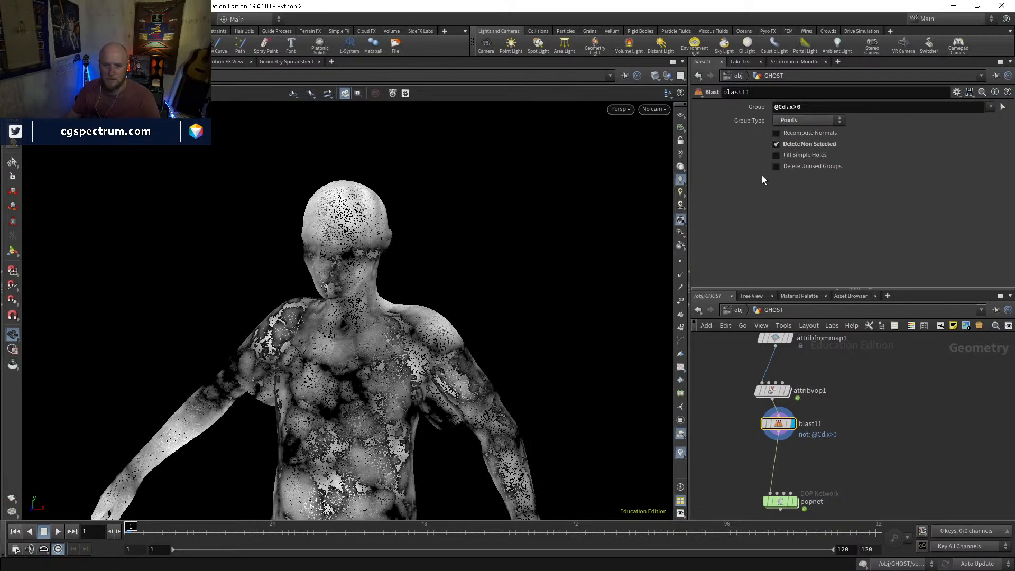
Set the Source Min to 0.226 and Source Max to 0.279 on attribvop1's fit1, and return to the GHOST network
{"action": "left_click_drag", "start_coordinate": [460, 308], "coordinate": [508, 269]}
{"action": "double_click", "coordinate": [773, 391]}
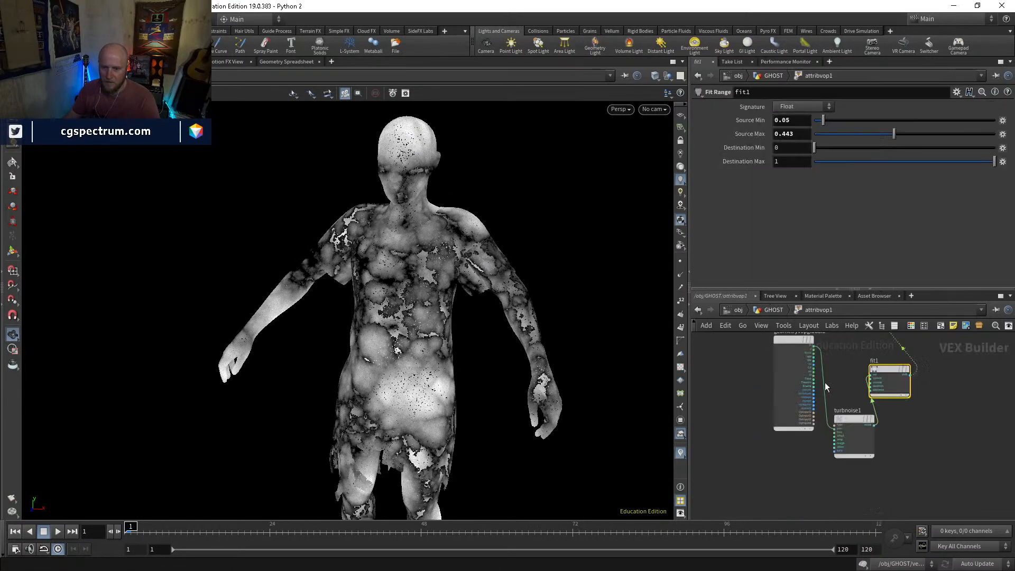
{"action": "mouse_move", "coordinate": [845, 134]}
{"action": "left_mouse_down"}
{"action": "mouse_move", "coordinate": [902, 137]}
{"action": "mouse_move", "coordinate": [856, 122]}
{"action": "mouse_move", "coordinate": [865, 134]}
{"action": "left_mouse_up"}
{"action": "left_click", "coordinate": [864, 120]}
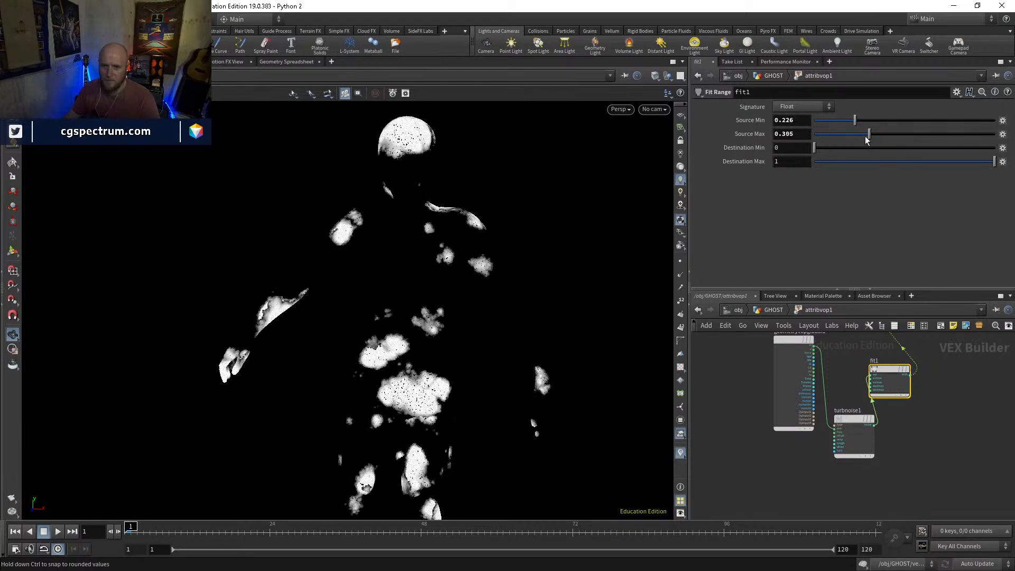
{"action": "middle_click_drag", "start_coordinate": [950, 463], "coordinate": [914, 466]}
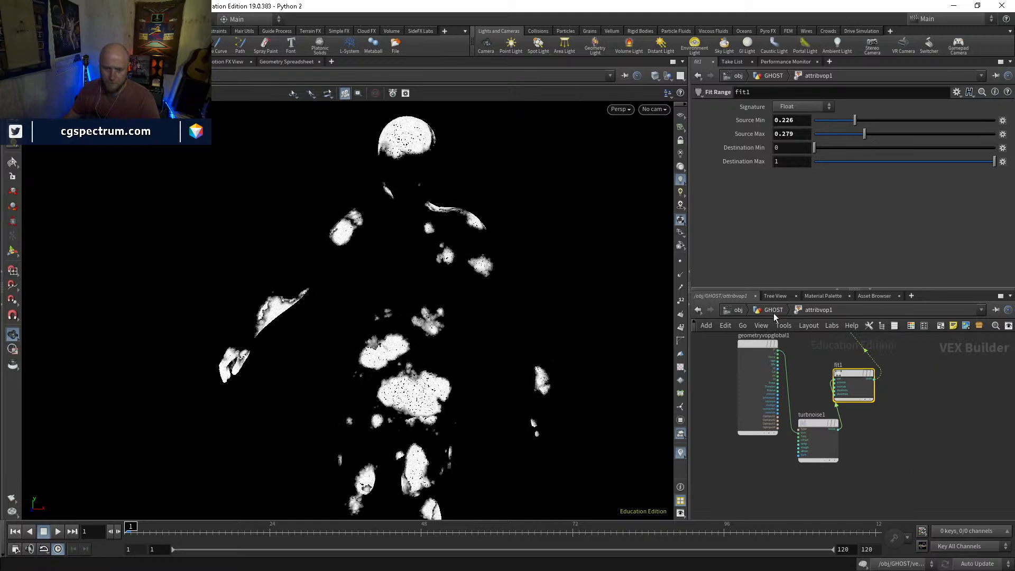
{"action": "left_click", "coordinate": [774, 310]}
Move blast10 closer to timeshift2 to make room below it, and display blast10
{"action": "left_click_drag", "start_coordinate": [773, 436], "coordinate": [782, 472]}
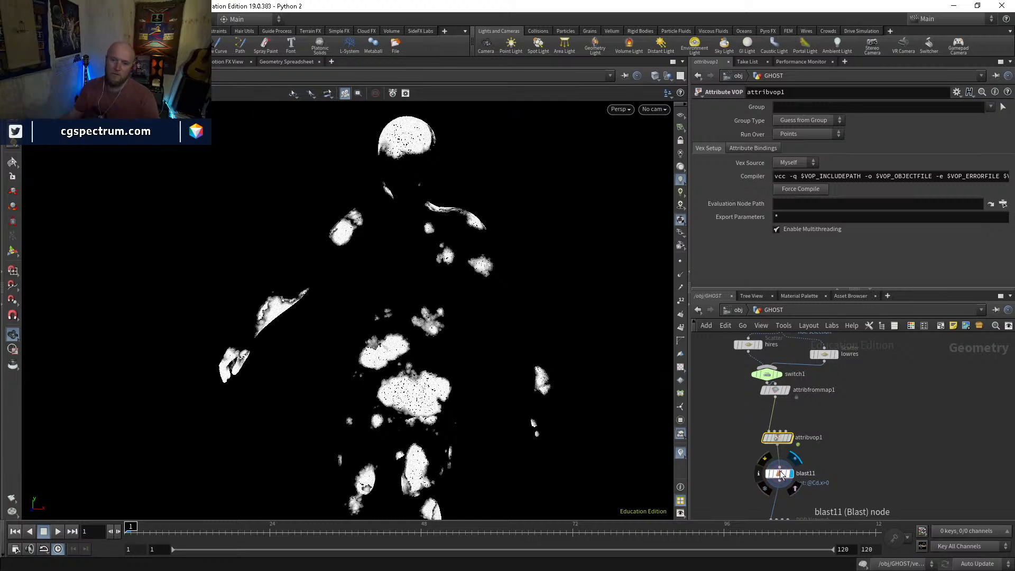
{"action": "middle_click_drag", "start_coordinate": [818, 345], "coordinate": [825, 448]}
{"action": "scroll", "coordinate": [816, 424], "scroll_direction": "up", "scroll_amount": 4}
{"action": "left_click_drag", "start_coordinate": [778, 384], "coordinate": [782, 357]}
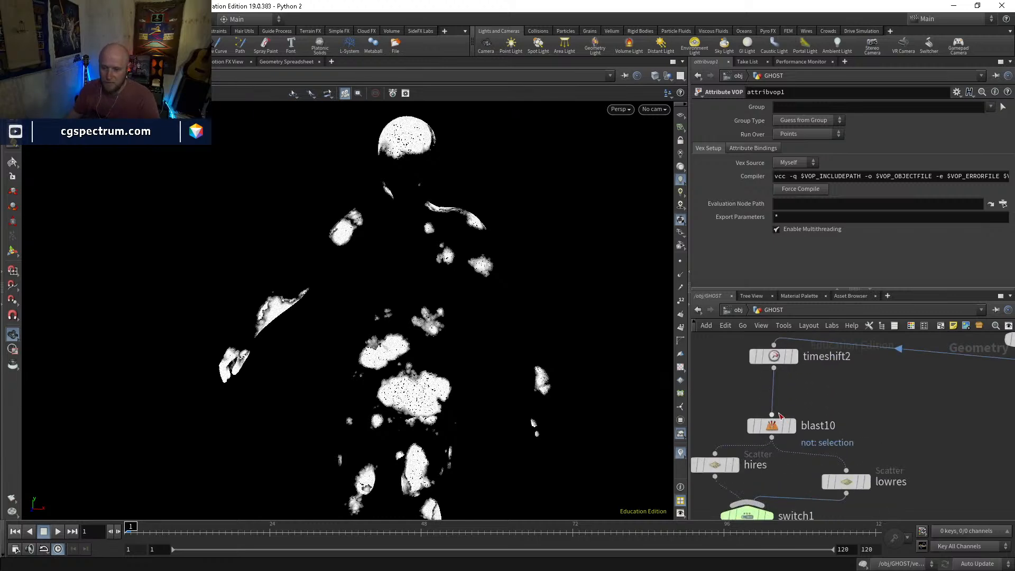
{"action": "left_click_drag", "start_coordinate": [781, 424], "coordinate": [782, 386]}
{"action": "left_click", "coordinate": [792, 386]}
{"action": "key", "text": "Tab"}
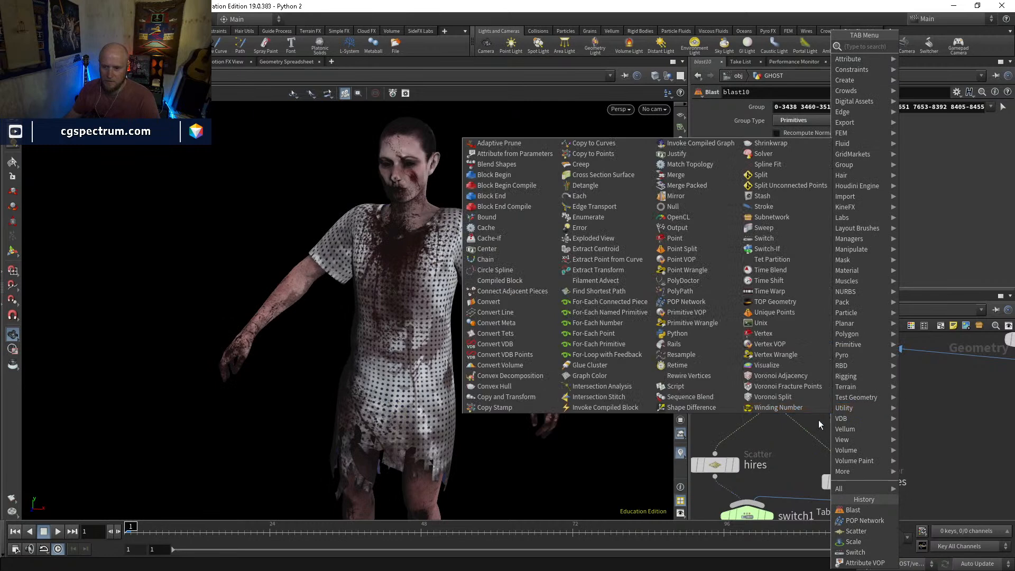
{"action": "left_click", "coordinate": [815, 430]}
Check blast10's point normals in the viewport and inspect its node information
{"action": "left_click", "coordinate": [680, 275]}
{"action": "left_click", "coordinate": [677, 278]}
{"action": "left_click", "coordinate": [677, 279]}
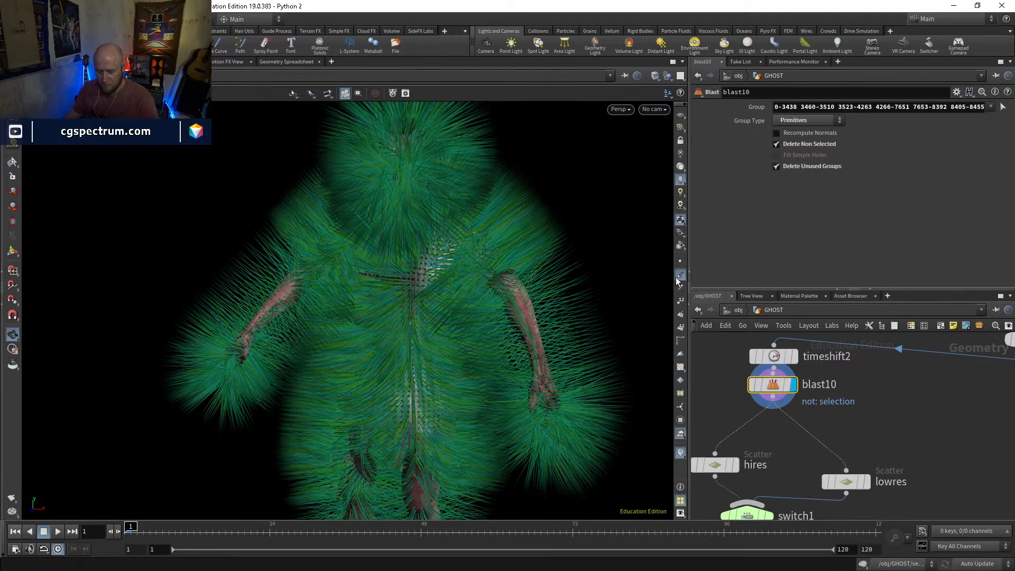
{"action": "left_click", "coordinate": [677, 279]}
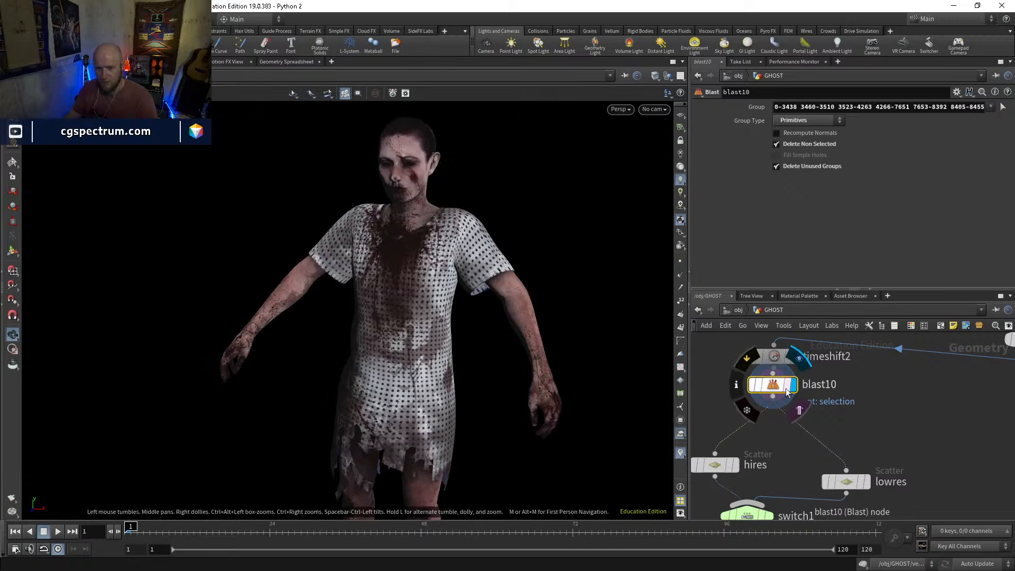
{"action": "middle_click", "coordinate": [753, 366]}
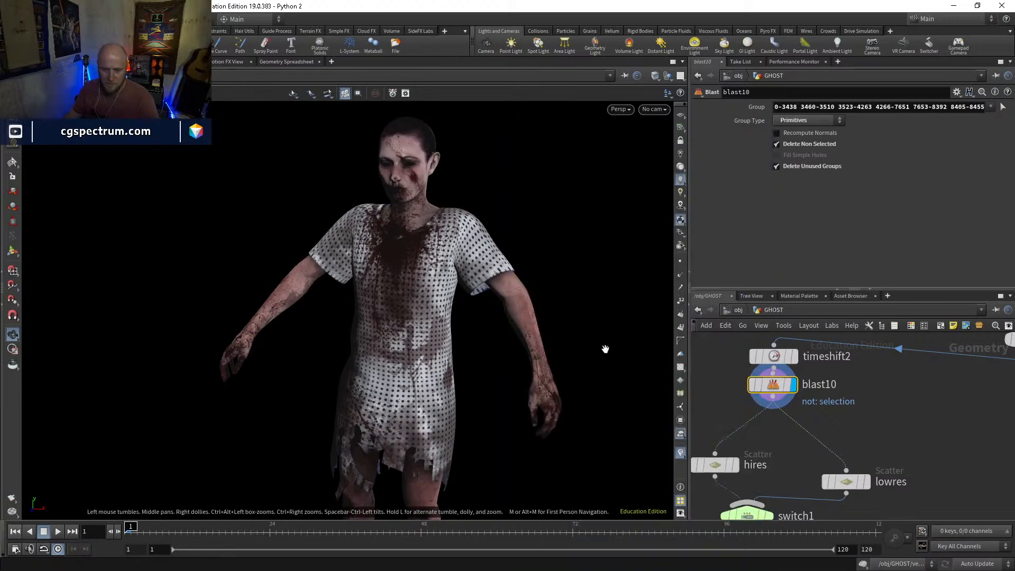
Insert a Facet node between blast10 and the two scatter nodes
{"action": "key", "text": "Tab"}
{"action": "type", "text": "facet"}
{"action": "key", "text": "Return"}
{"action": "left_click", "coordinate": [859, 405]}
{"action": "left_click_drag", "start_coordinate": [859, 407], "coordinate": [762, 418]}
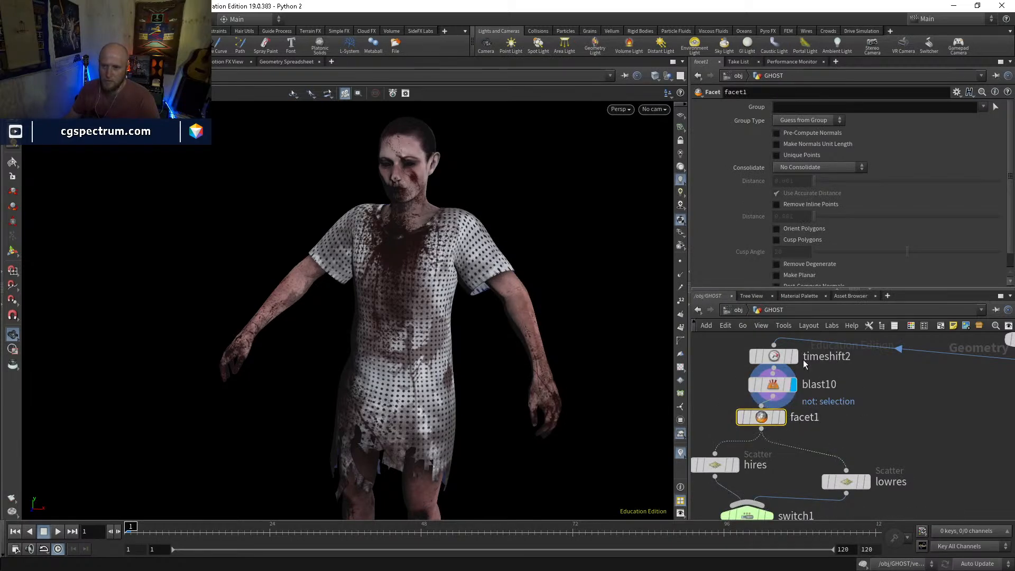
Enable Pre-Compute Normals on facet1, display it and check its point normals in the viewport
{"action": "left_click", "coordinate": [789, 134]}
{"action": "middle_click", "coordinate": [785, 423]}
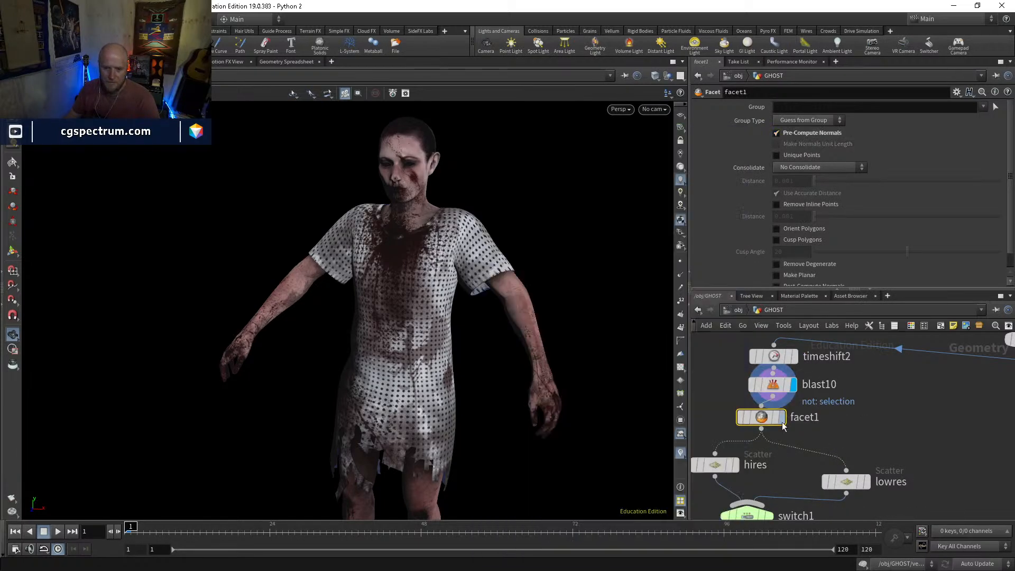
{"action": "left_click", "coordinate": [783, 417]}
{"action": "left_click", "coordinate": [680, 276]}
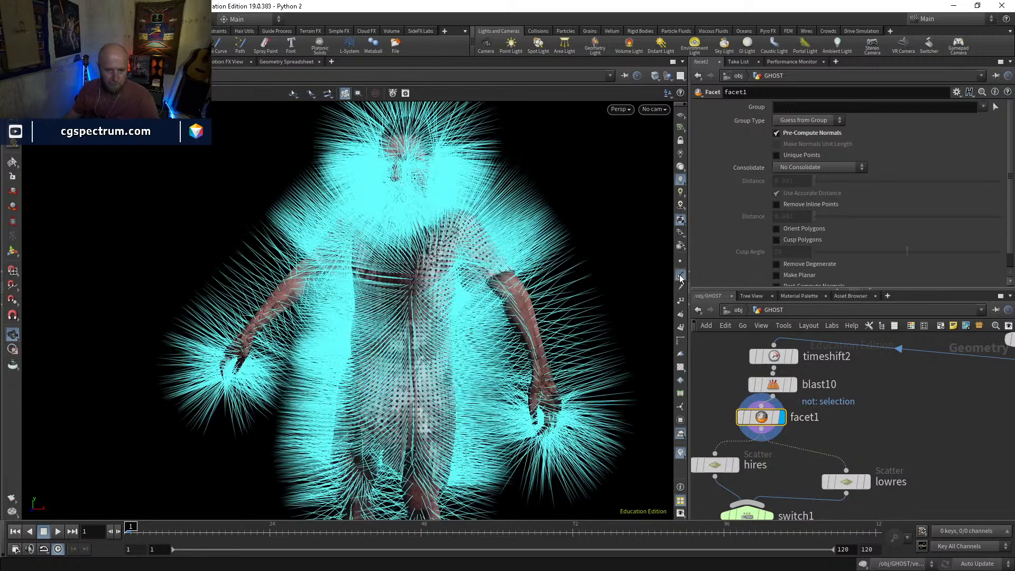
{"action": "left_click", "coordinate": [681, 277]}
Display the lowres scatter, check its point normals and inspect its node information for the point attributes
{"action": "middle_click_drag", "start_coordinate": [843, 416], "coordinate": [848, 338]}
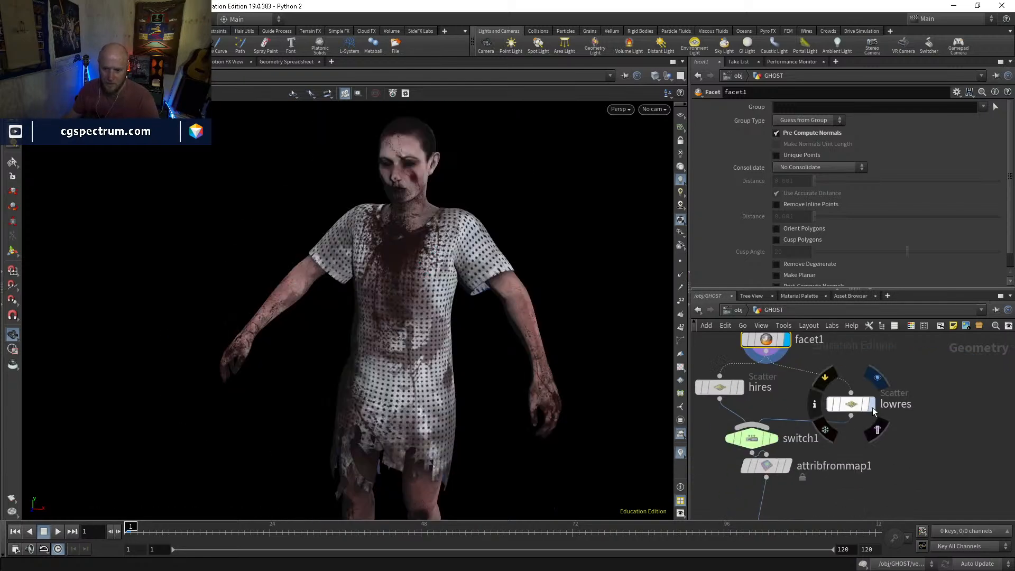
{"action": "left_click", "coordinate": [682, 280]}
{"action": "left_click", "coordinate": [683, 282]}
{"action": "middle_click", "coordinate": [854, 407]}
{"action": "middle_click_drag", "start_coordinate": [641, 269], "coordinate": [657, 281]}
{"action": "middle_click", "coordinate": [851, 405]}
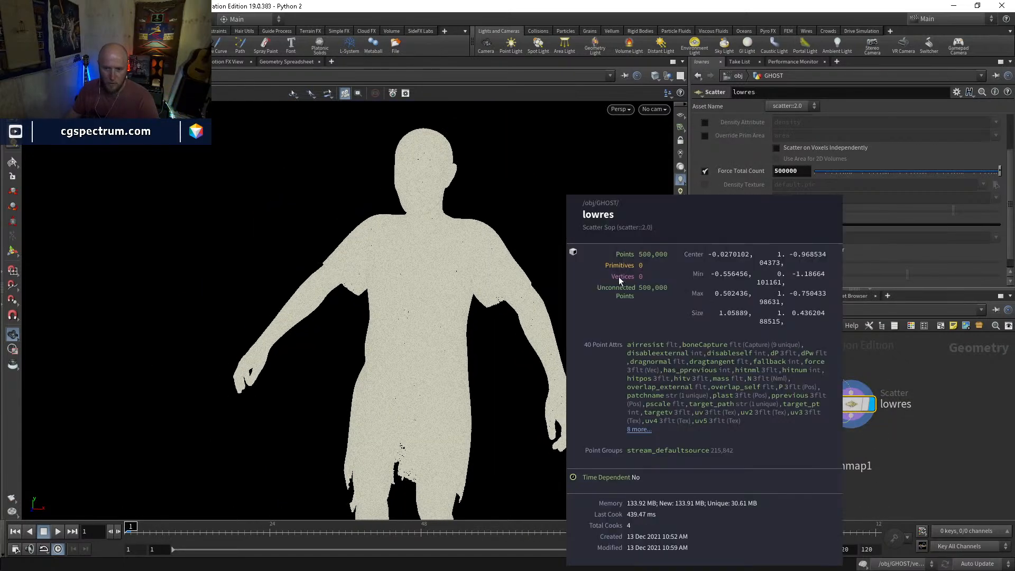
Display attribvop1 and insert an Attribute Wrangle between it and blast11
{"action": "middle_click_drag", "start_coordinate": [868, 485], "coordinate": [864, 397]}
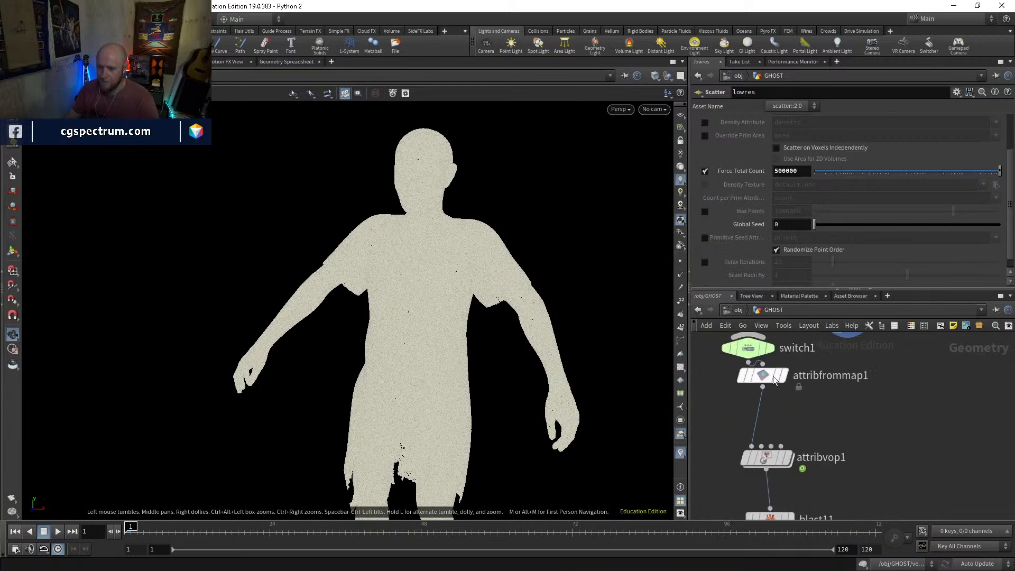
{"action": "middle_click_drag", "start_coordinate": [835, 447], "coordinate": [824, 372]}
{"action": "left_click_drag", "start_coordinate": [768, 443], "coordinate": [768, 466]}
{"action": "left_click", "coordinate": [781, 381]}
{"action": "key", "text": "Tab"}
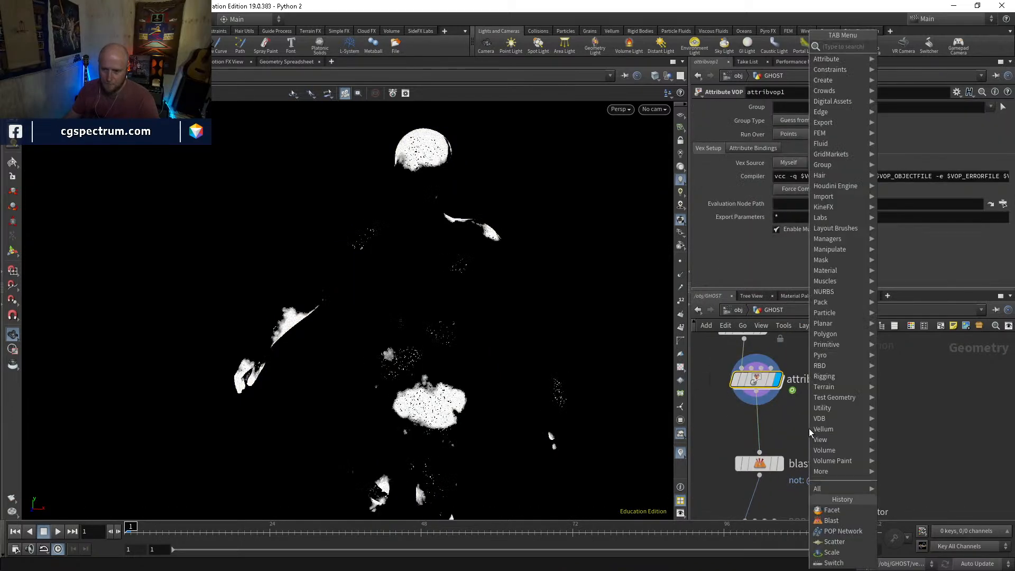
{"action": "type", "text": "aw"}
{"action": "key", "text": "Return"}
{"action": "left_click", "coordinate": [809, 429]}
{"action": "left_click_drag", "start_coordinate": [810, 429], "coordinate": [755, 432]}
Enter the expression v@v=v@N; in attribwrangle1 so the point velocity is taken from the normals
{"action": "left_click", "coordinate": [741, 186]}
{"action": "type", "text": "v@v=v@"}
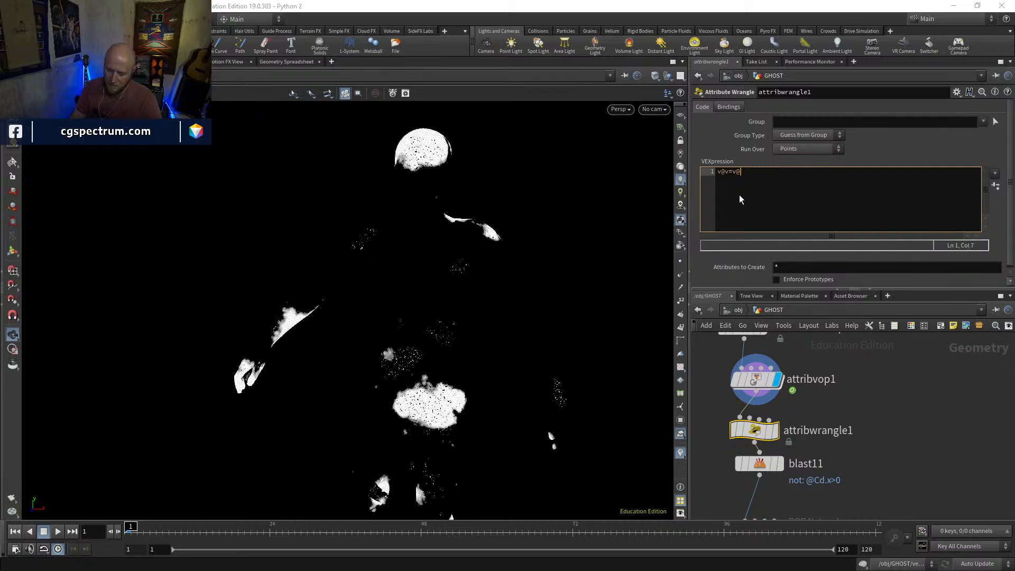
{"action": "type", "text": ";"}
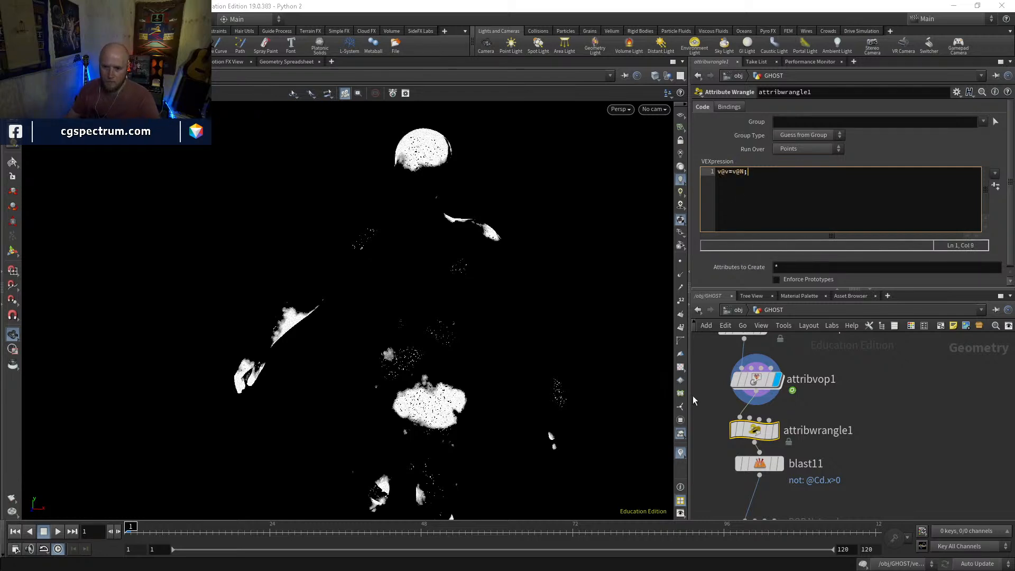
{"action": "left_click", "coordinate": [681, 453]}
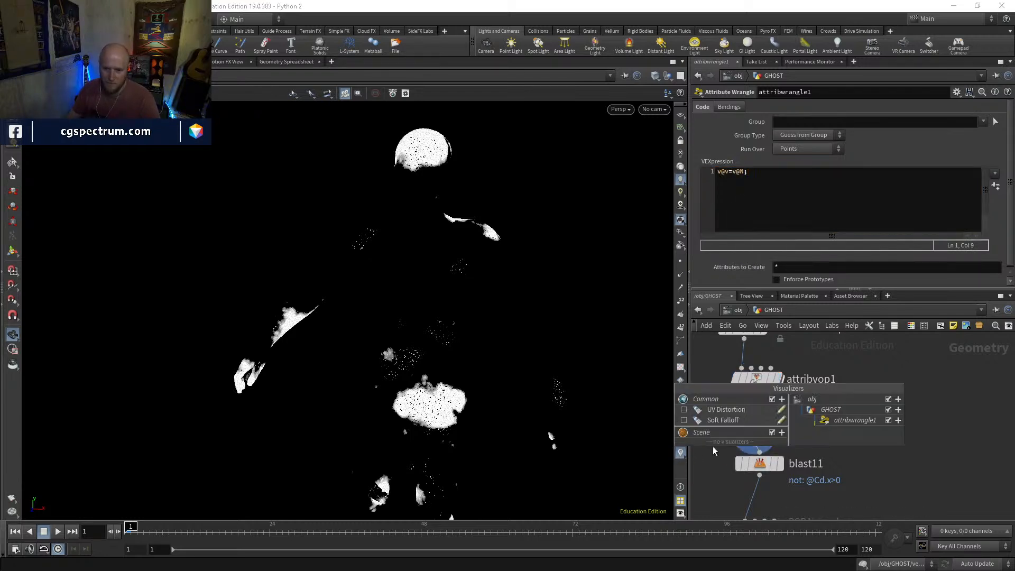
{"action": "left_click", "coordinate": [782, 432]}
{"action": "left_click", "coordinate": [808, 447]}
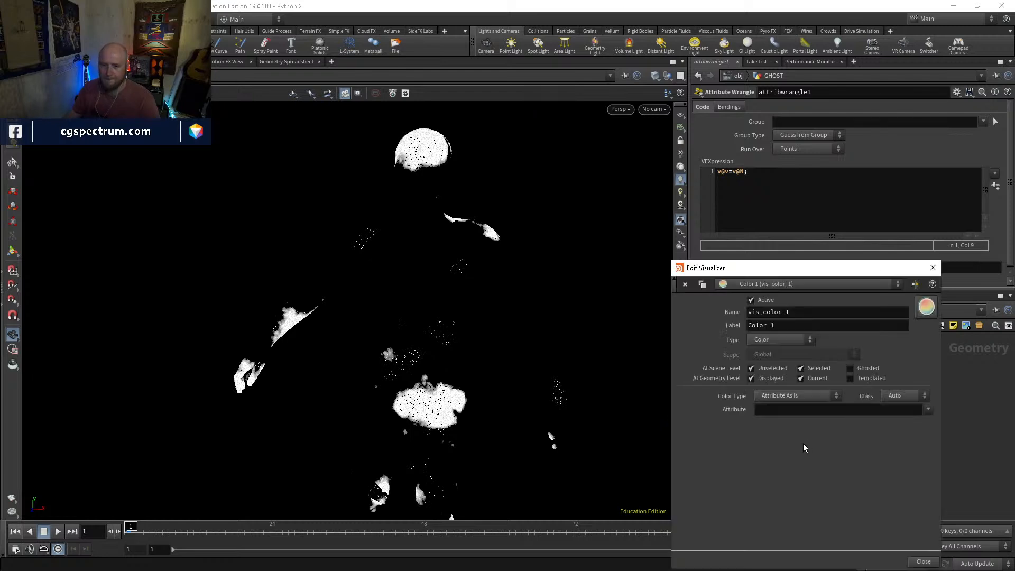
{"action": "left_click", "coordinate": [927, 273]}
Add a scene Marker visualizer with the Vector style to view the point vectors, and switch the visualizers off again
{"action": "left_click", "coordinate": [683, 454]}
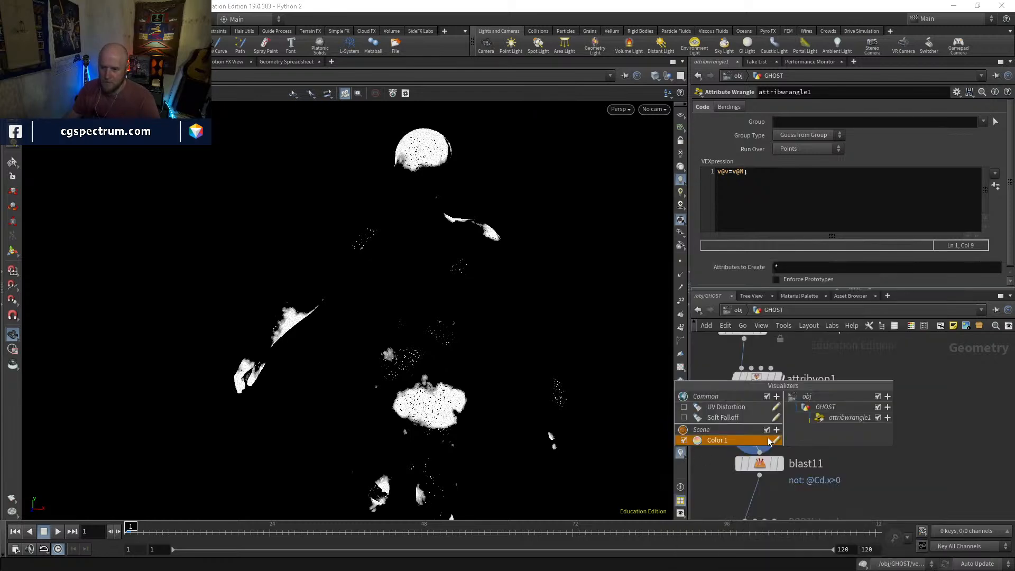
{"action": "left_click", "coordinate": [777, 430]}
{"action": "left_click", "coordinate": [797, 440]}
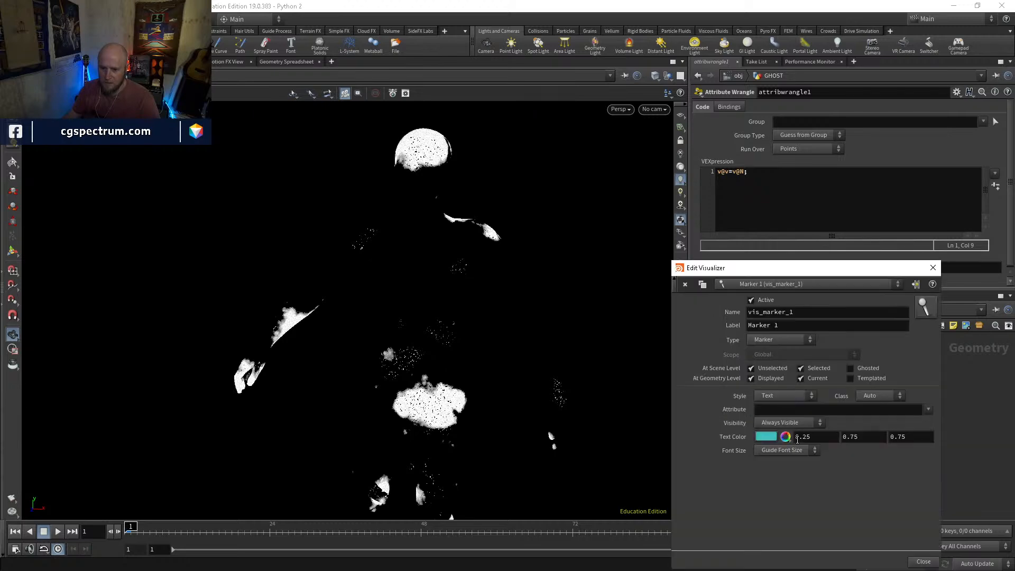
{"action": "left_click", "coordinate": [786, 397]}
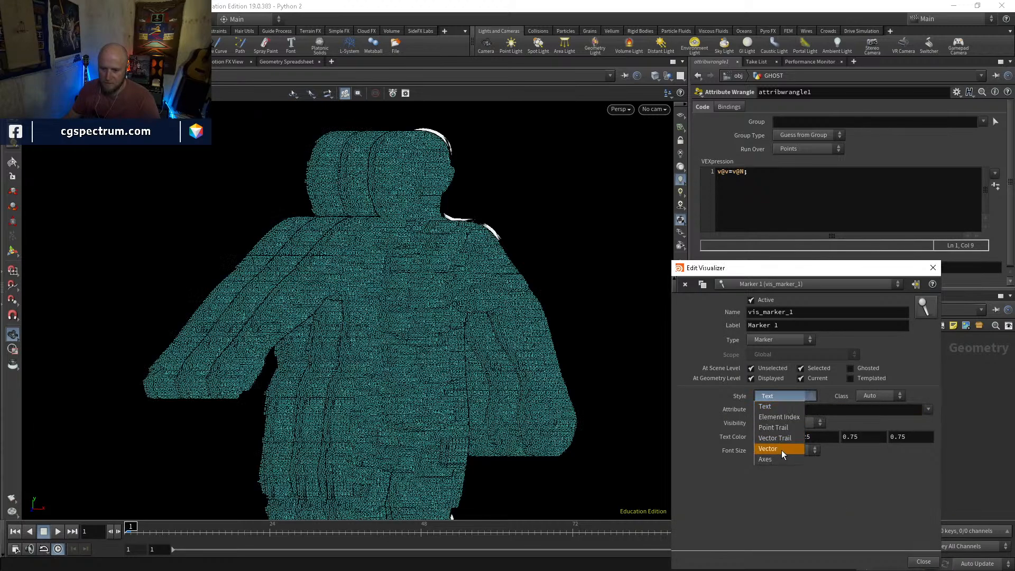
{"action": "left_click", "coordinate": [781, 451]}
{"action": "left_click", "coordinate": [933, 268]}
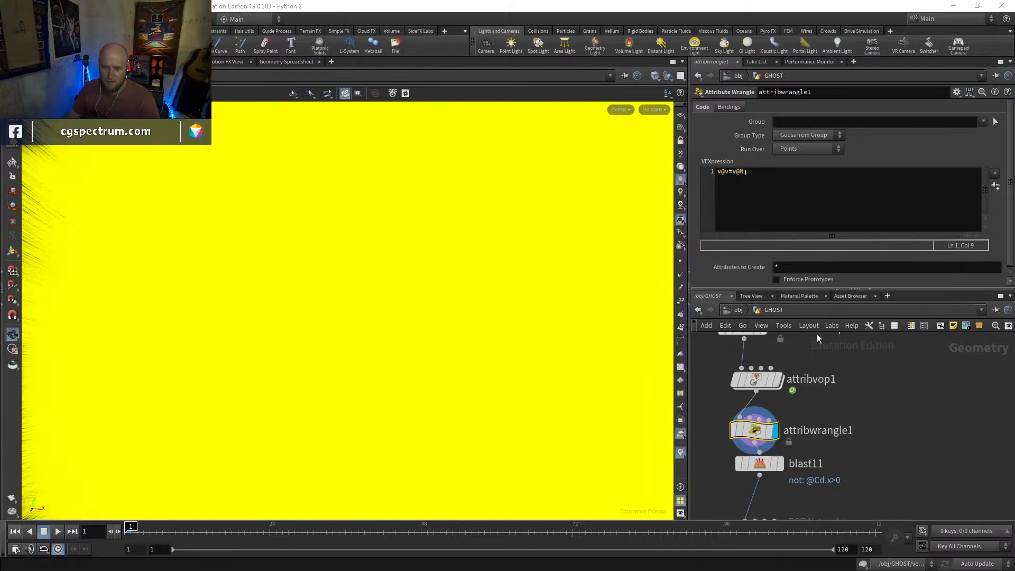
{"action": "left_click", "coordinate": [681, 456]}
Display blast11 and line it up beneath attribwrangle1
{"action": "left_click", "coordinate": [780, 464]}
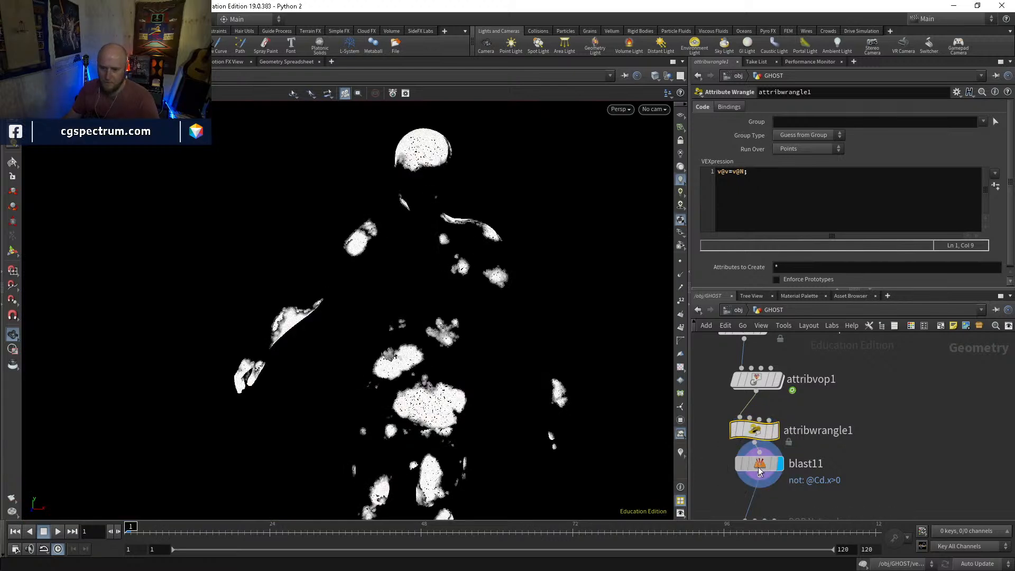
{"action": "left_click", "coordinate": [760, 465]}
{"action": "middle_click_drag", "start_coordinate": [771, 496], "coordinate": [781, 422]}
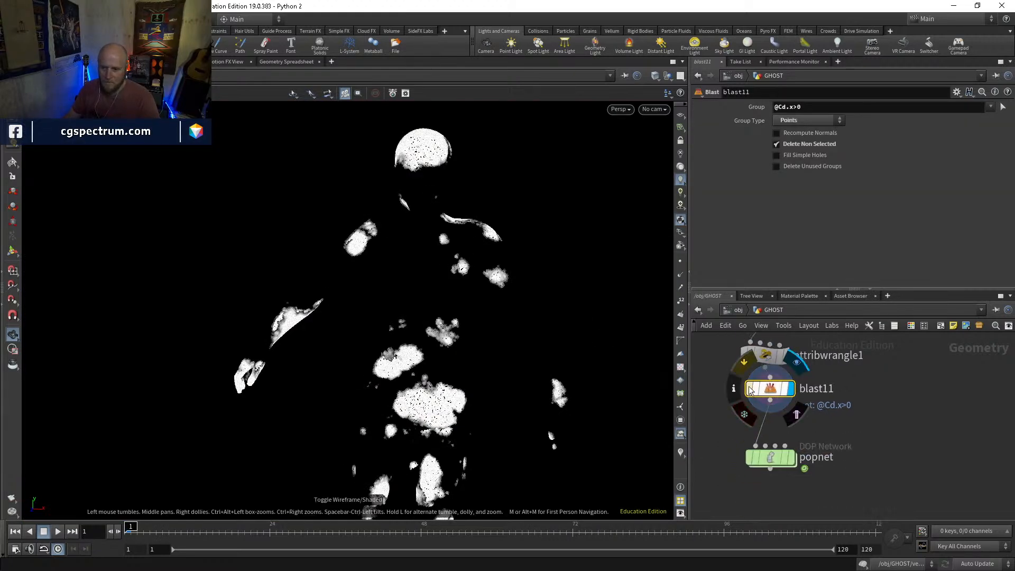
{"action": "left_click_drag", "start_coordinate": [770, 391], "coordinate": [765, 395]}
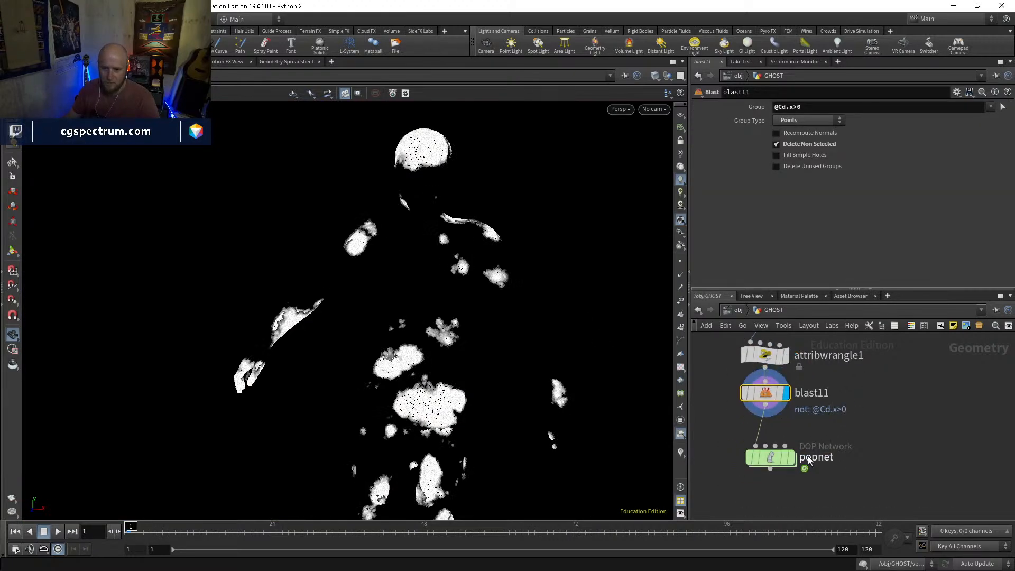
Open popnet and turn off the guide of the source_first_input POP source
{"action": "double_click", "coordinate": [768, 462]}
{"action": "left_click", "coordinate": [836, 407]}
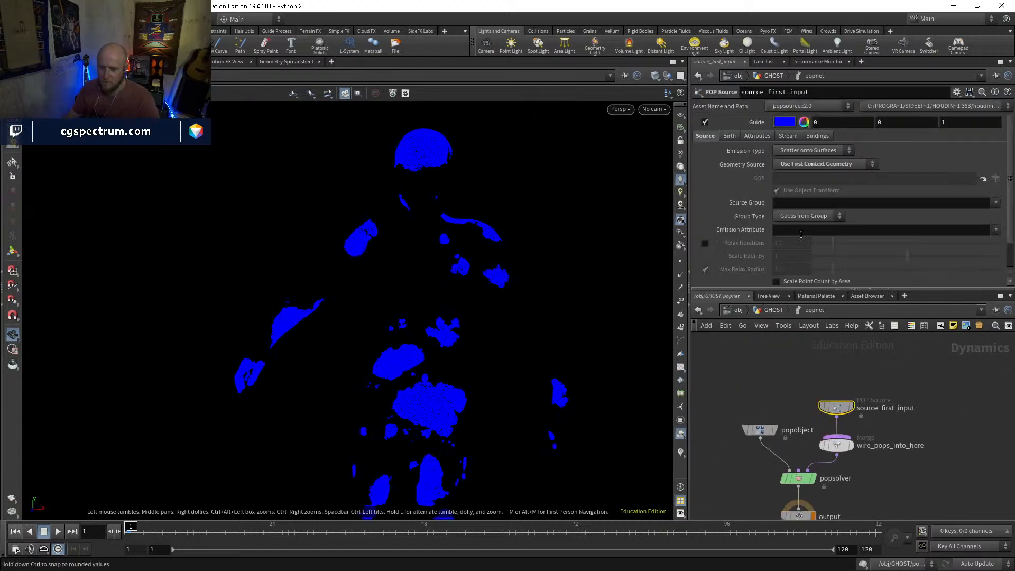
{"action": "left_click", "coordinate": [705, 122]}
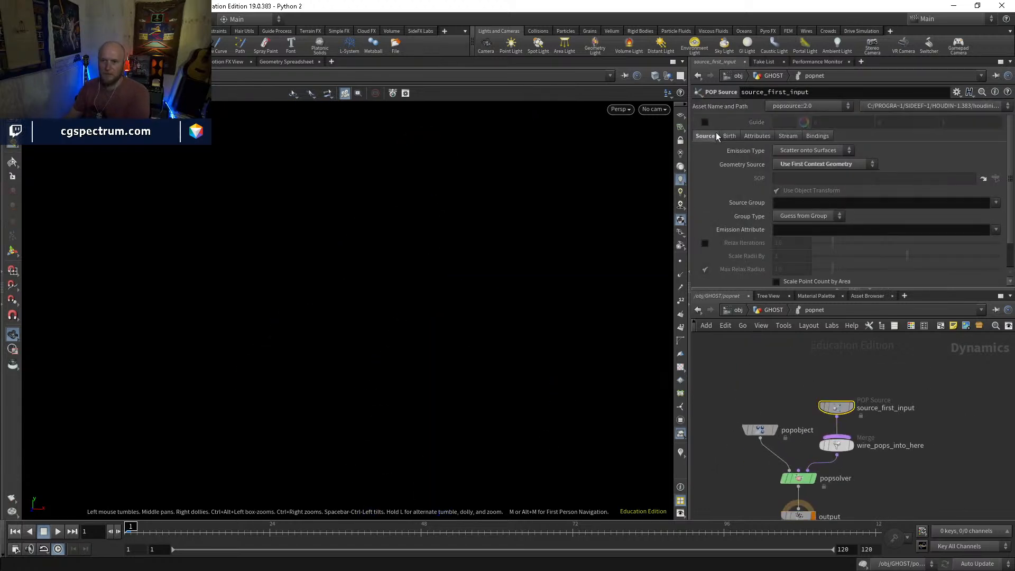
Review the POP source's attribute settings, set its emission type to All Points and check its birth settings
{"action": "left_click", "coordinate": [752, 133]}
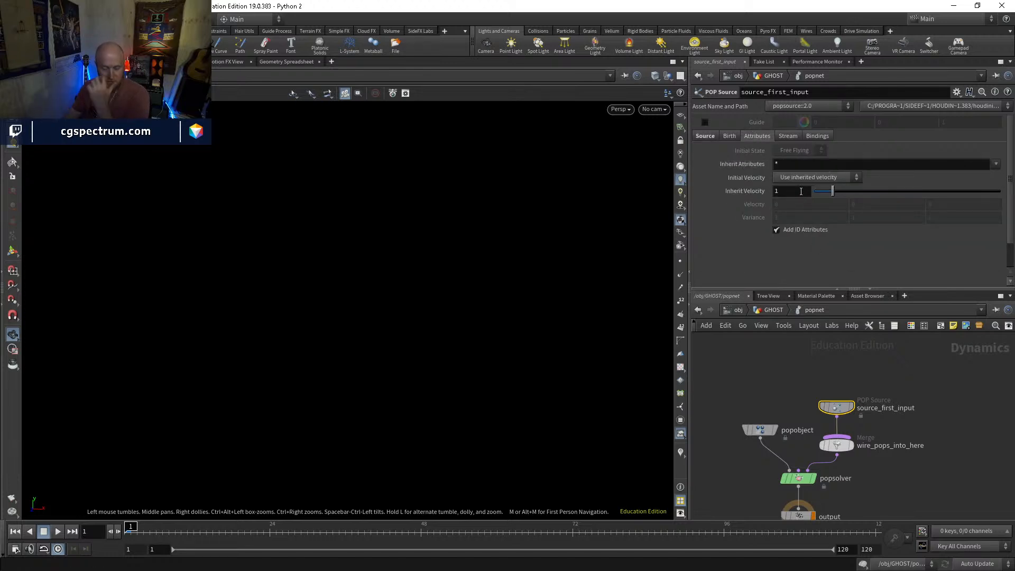
{"action": "left_click", "coordinate": [715, 136]}
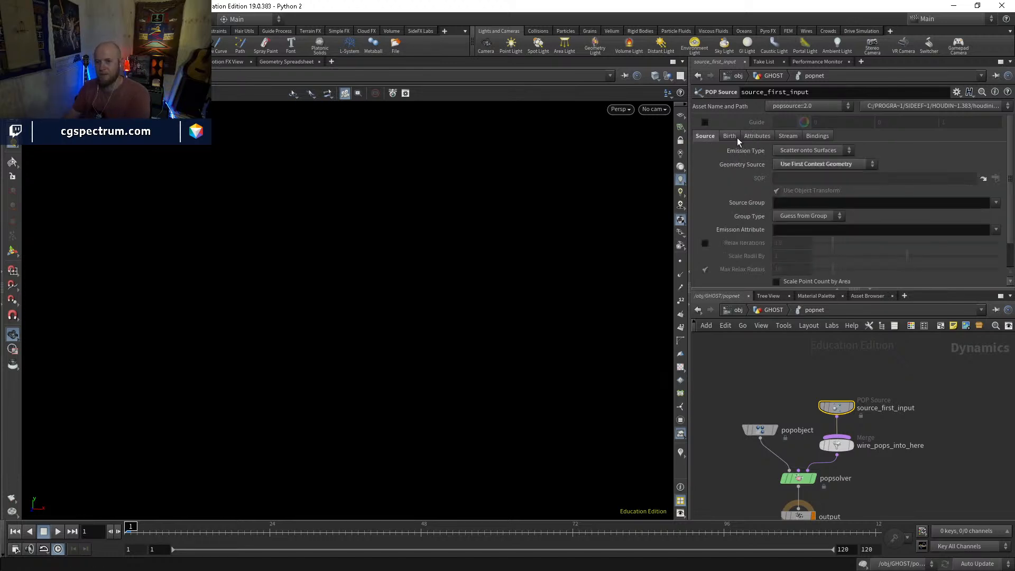
{"action": "left_click", "coordinate": [789, 157]}
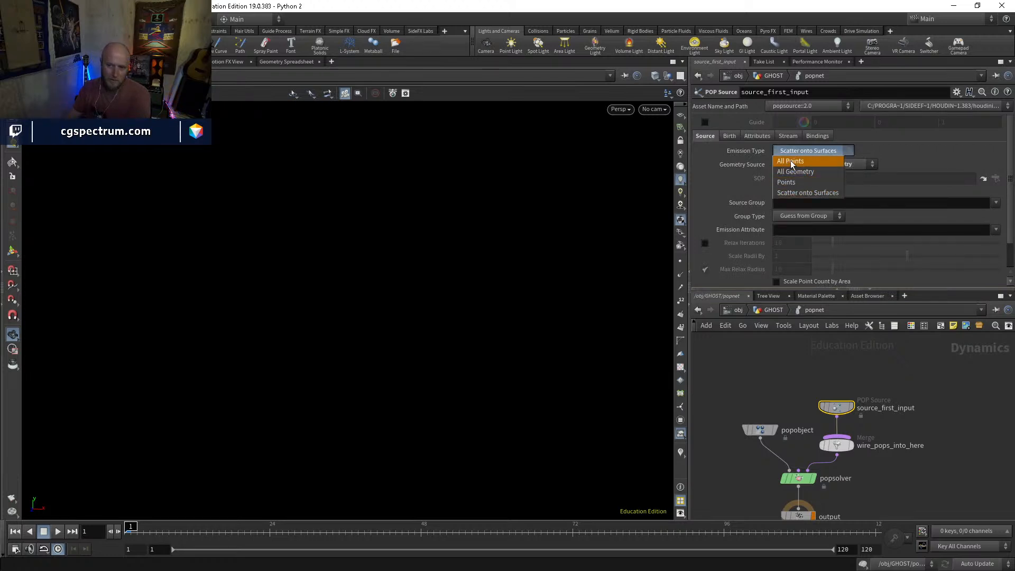
{"action": "left_click", "coordinate": [791, 162]}
{"action": "scroll", "coordinate": [793, 152], "scroll_direction": "down", "scroll_amount": 5}
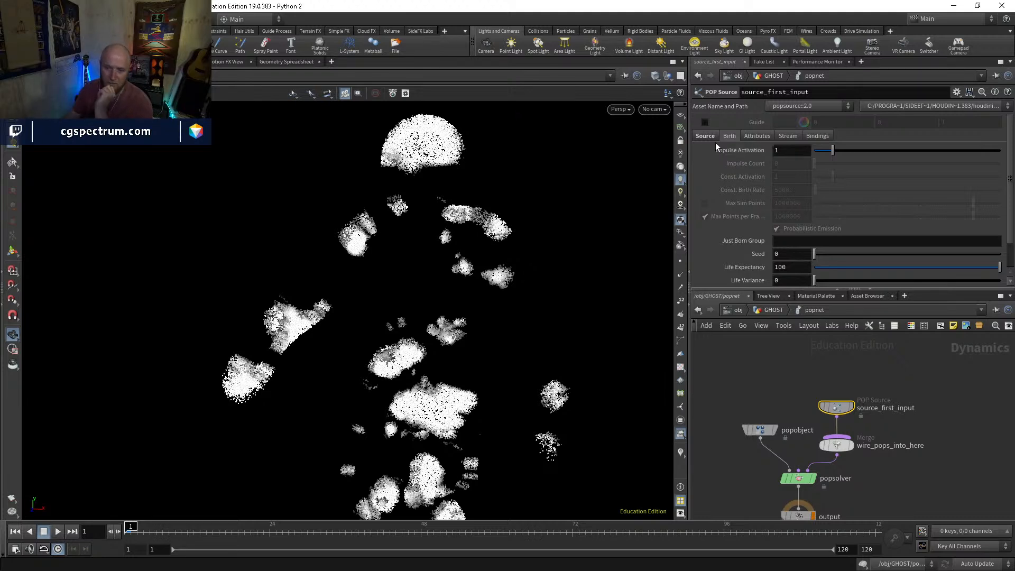
Set the POP source's emission type to Points and its constant birth rate to 50000
{"action": "scroll", "coordinate": [783, 159], "scroll_direction": "up", "scroll_amount": 5}
{"action": "left_click", "coordinate": [811, 150]}
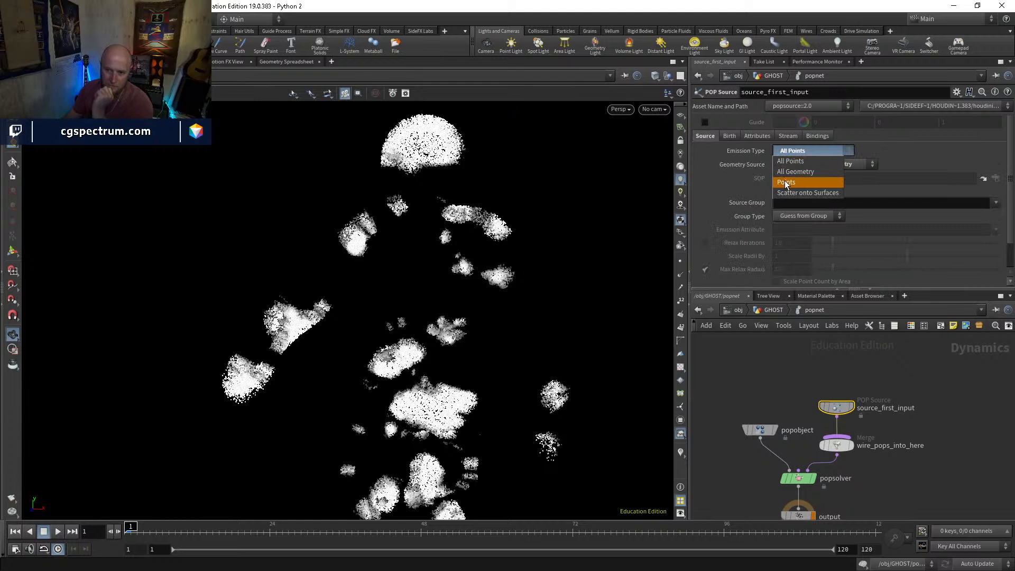
{"action": "left_click", "coordinate": [785, 178]}
{"action": "scroll", "coordinate": [791, 174], "scroll_direction": "down", "scroll_amount": 5}
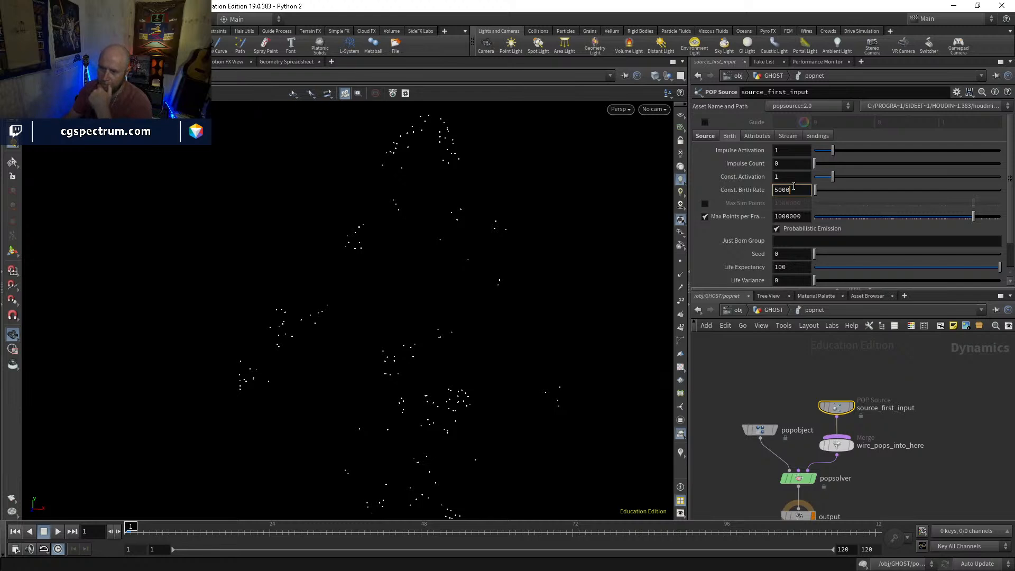
{"action": "key", "text": "Return"}
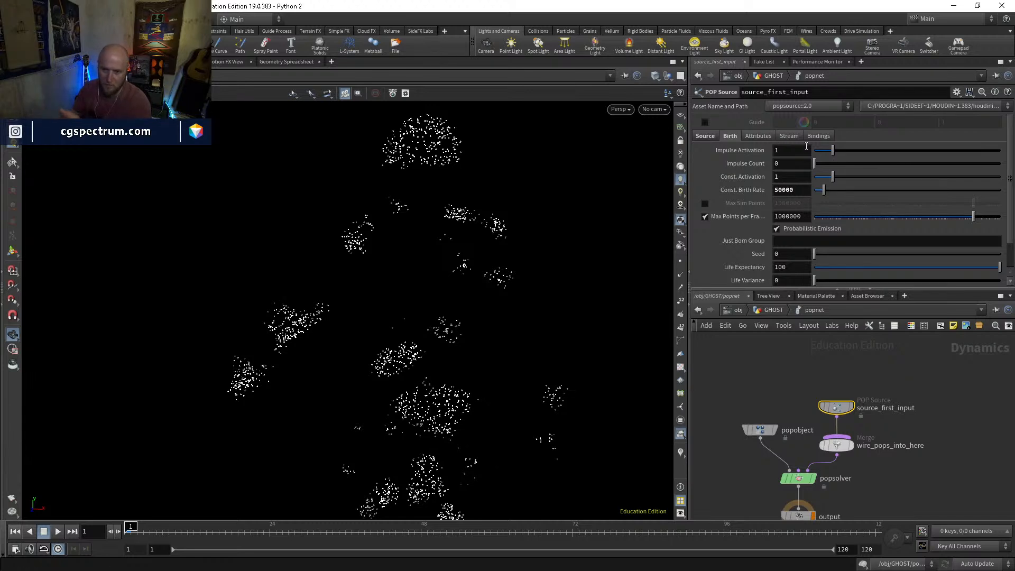
Try a POP source Inherit Velocity of 0.03, restore it to 1, play the simulation and rewind to frame 1
{"action": "middle_click_drag", "start_coordinate": [914, 510], "coordinate": [892, 469]}
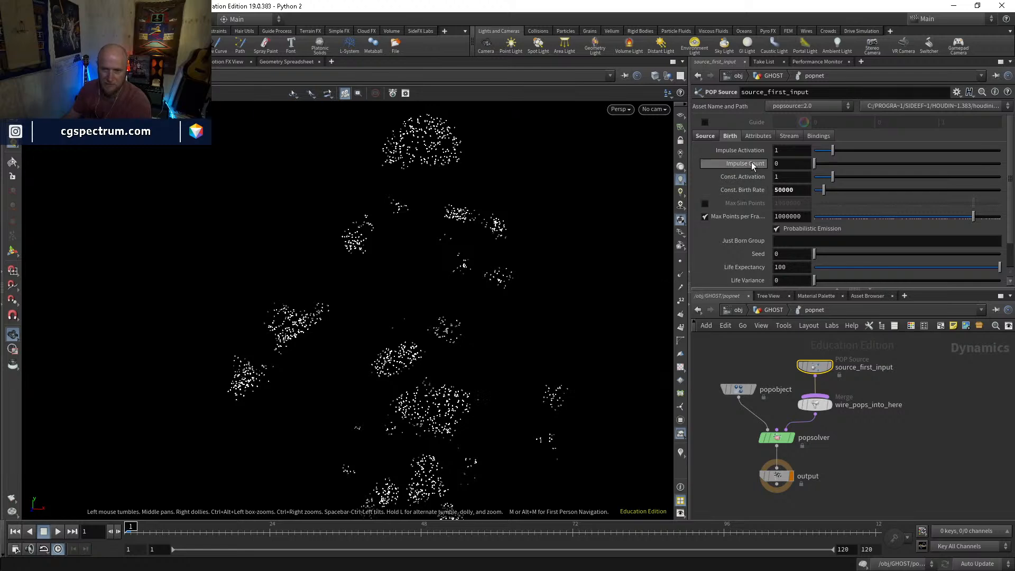
{"action": "left_click", "coordinate": [756, 134]}
{"action": "left_click_drag", "start_coordinate": [830, 191], "coordinate": [796, 190]}
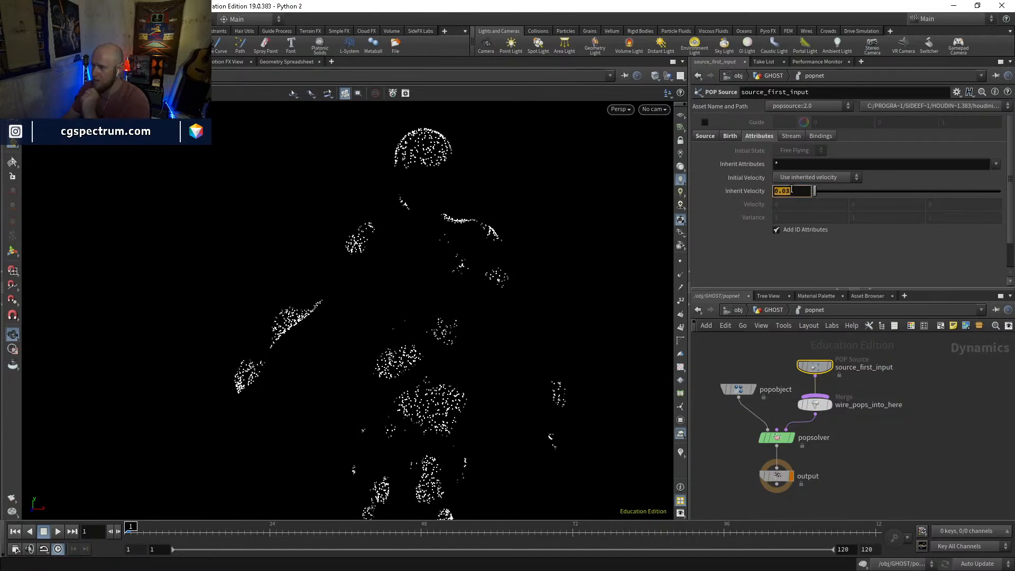
{"action": "type", "text": "1"}
{"action": "key", "text": "Return"}
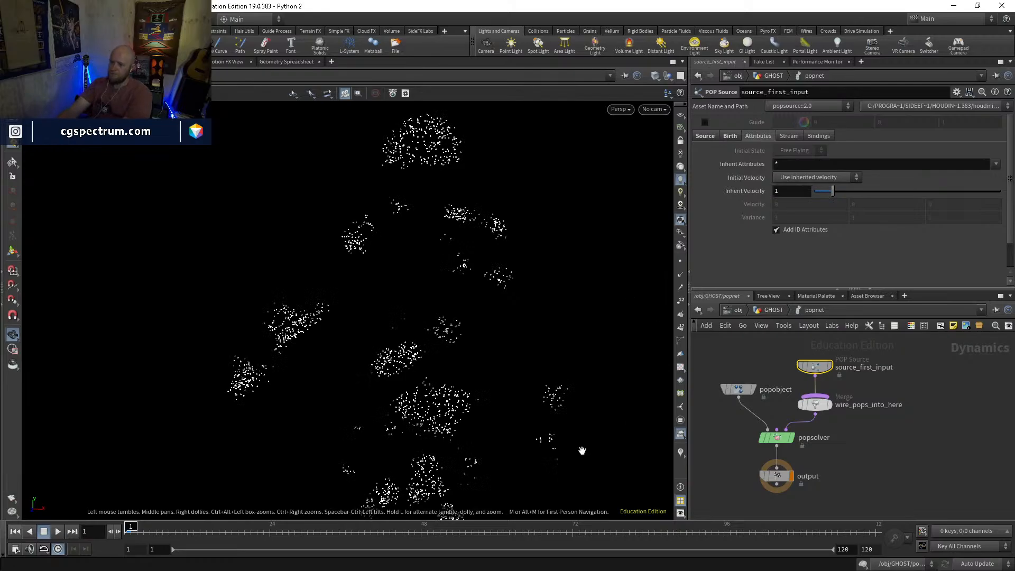
{"action": "key", "text": "Up"}
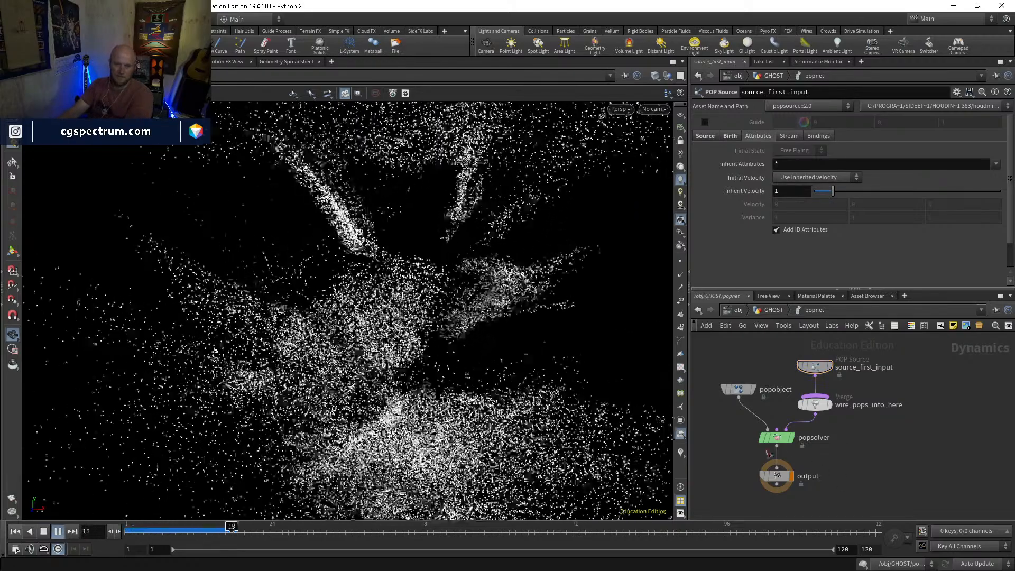
{"action": "left_click_drag", "start_coordinate": [177, 531], "coordinate": [127, 531]}
Set the POP source's Inherit Velocity to 0.1, play the simulation and rewind to frame 1
{"action": "type", "text": ".1"}
{"action": "key", "text": "Return"}
{"action": "key", "text": "Up"}
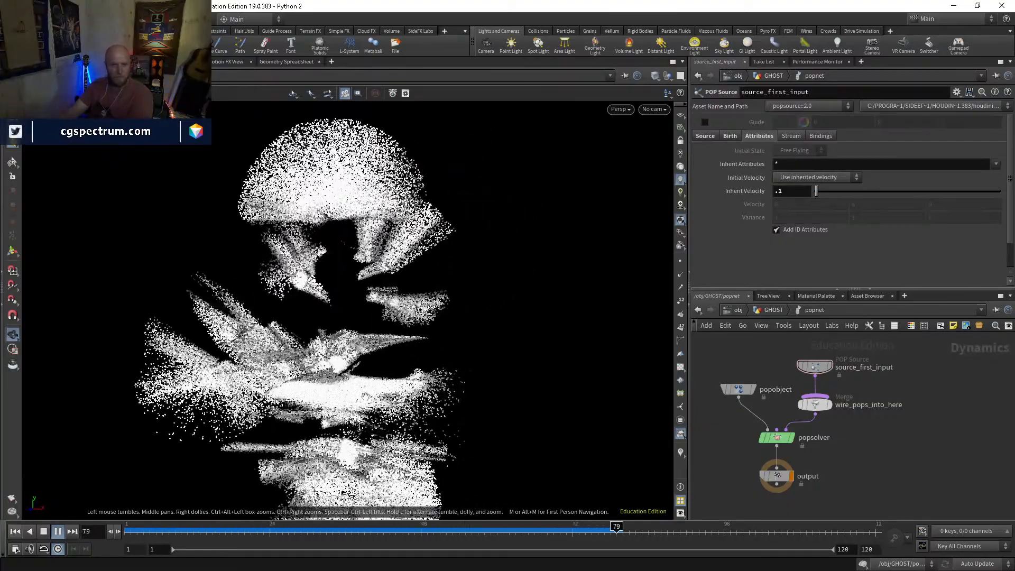
{"action": "left_click_drag", "start_coordinate": [269, 530], "coordinate": [127, 530]}
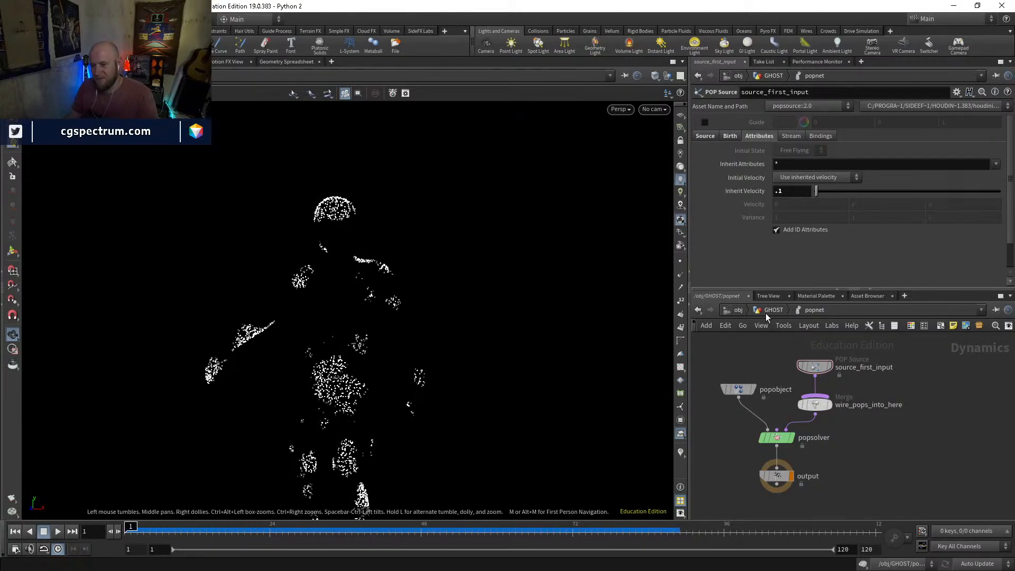
Go back to GHOST, open attribvop1 and set turbnoise1's frequency to 17.7 on all three axes
{"action": "left_click", "coordinate": [769, 297]}
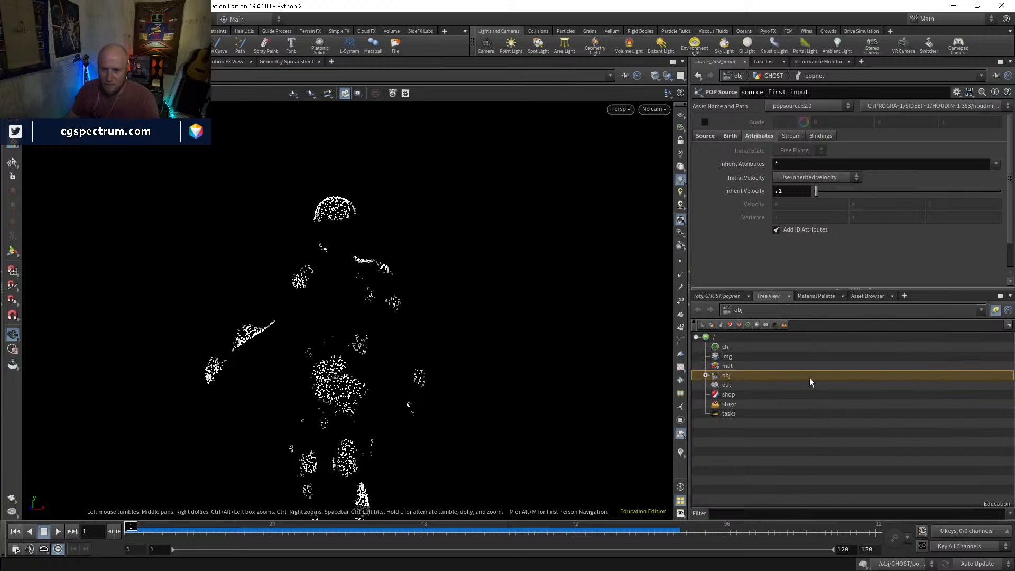
{"action": "left_click", "coordinate": [734, 297]}
{"action": "left_click", "coordinate": [781, 309]}
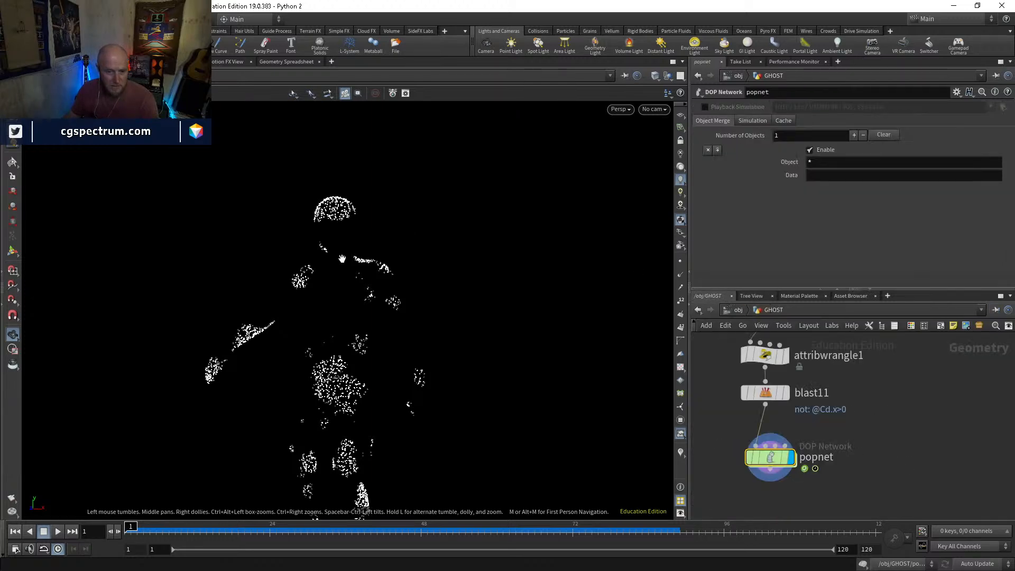
{"action": "left_click_drag", "start_coordinate": [366, 245], "coordinate": [355, 232]}
{"action": "middle_click_drag", "start_coordinate": [823, 356], "coordinate": [819, 450]}
{"action": "double_click", "coordinate": [763, 398]}
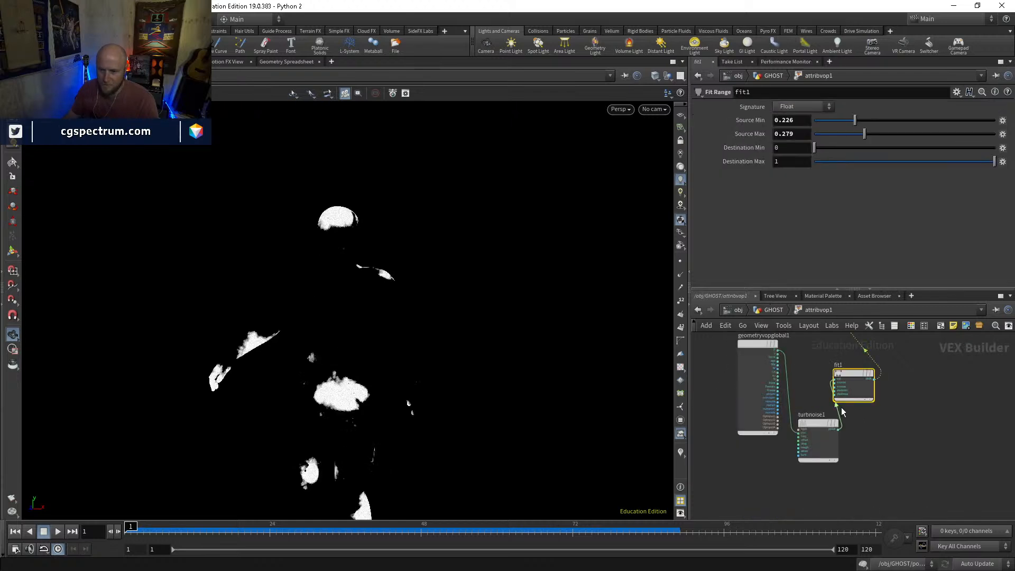
{"action": "left_click", "coordinate": [814, 421]}
{"action": "middle_click_drag", "start_coordinate": [753, 139], "coordinate": [979, 133]}
{"action": "middle_click_drag", "start_coordinate": [737, 147], "coordinate": [873, 138]}
{"action": "middle_click_drag", "start_coordinate": [733, 150], "coordinate": [753, 151]}
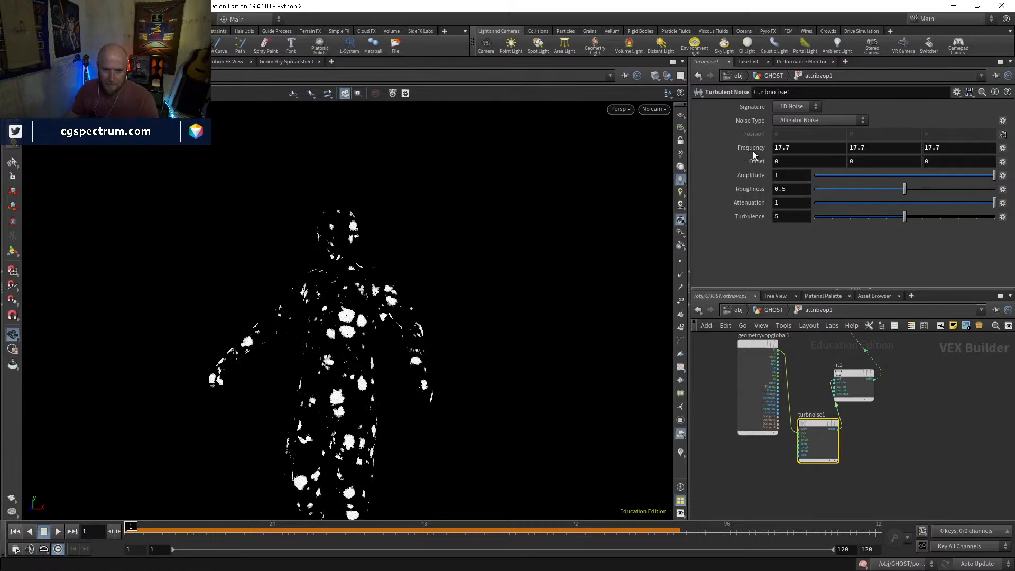
Return to popnet, play the particle simulation to check the emission pattern and rewind to frame 1
{"action": "left_click", "coordinate": [773, 311]}
{"action": "middle_click_drag", "start_coordinate": [842, 461], "coordinate": [839, 334]}
{"action": "double_click", "coordinate": [760, 426]}
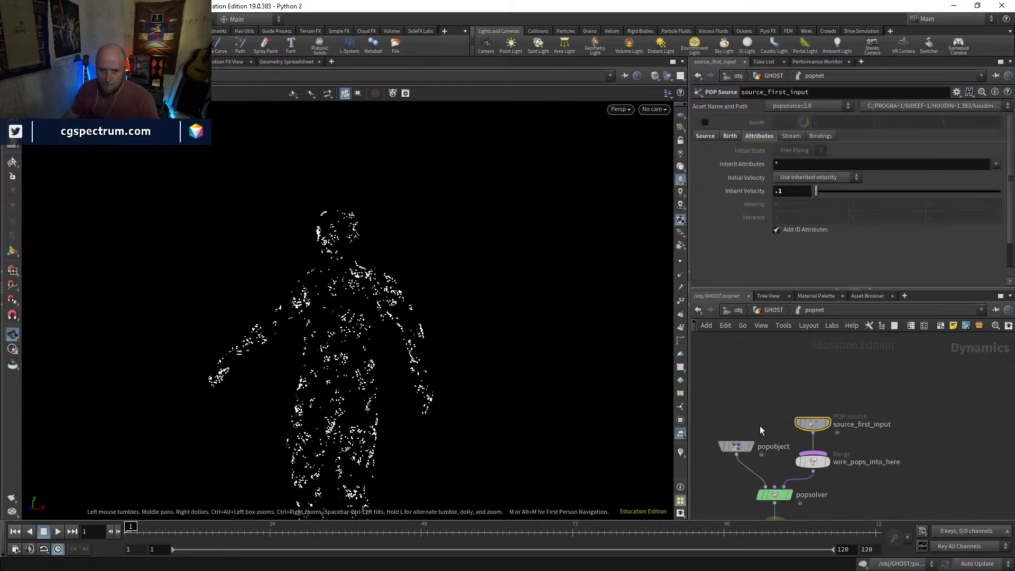
{"action": "left_click", "coordinate": [58, 531]}
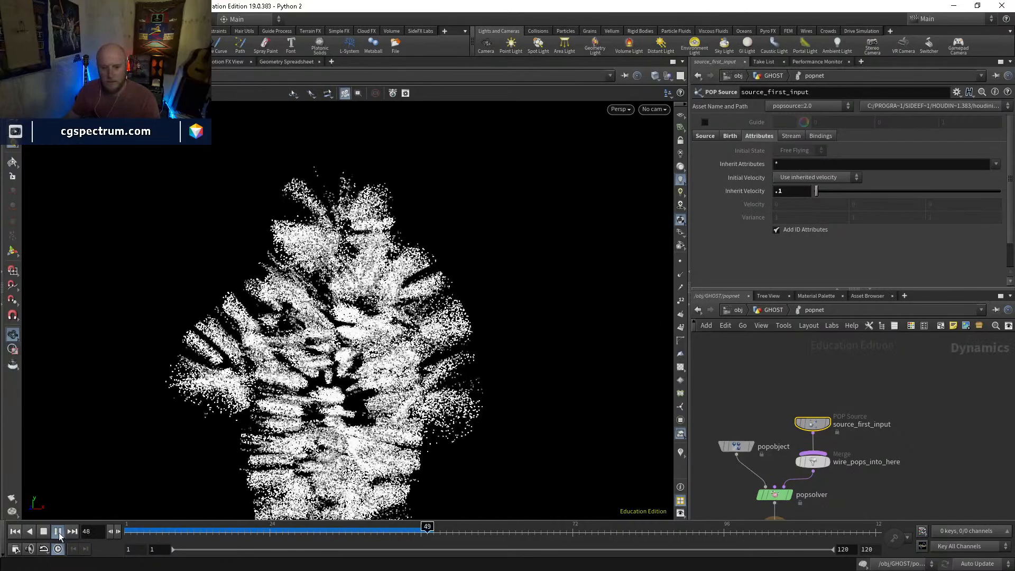
{"action": "mouse_move", "coordinate": [160, 533]}
{"action": "left_mouse_down"}
{"action": "mouse_move", "coordinate": [148, 532]}
{"action": "mouse_move", "coordinate": [244, 532]}
{"action": "mouse_move", "coordinate": [128, 531]}
{"action": "left_mouse_up"}
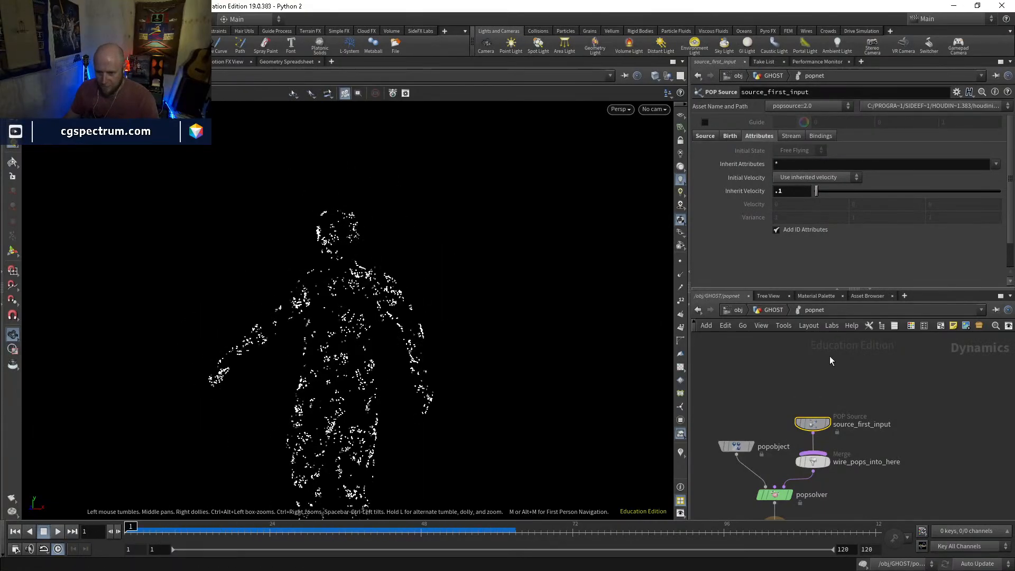
Add a POP Force node between source_first_input and the wire_pops_into_here merge
{"action": "middle_click_drag", "start_coordinate": [830, 354], "coordinate": [800, 324]}
{"action": "middle_click_drag", "start_coordinate": [834, 381], "coordinate": [835, 430]}
{"action": "left_click_drag", "start_coordinate": [787, 429], "coordinate": [786, 356]}
{"action": "key", "text": "Tab"}
{"action": "type", "text": "popfo"}
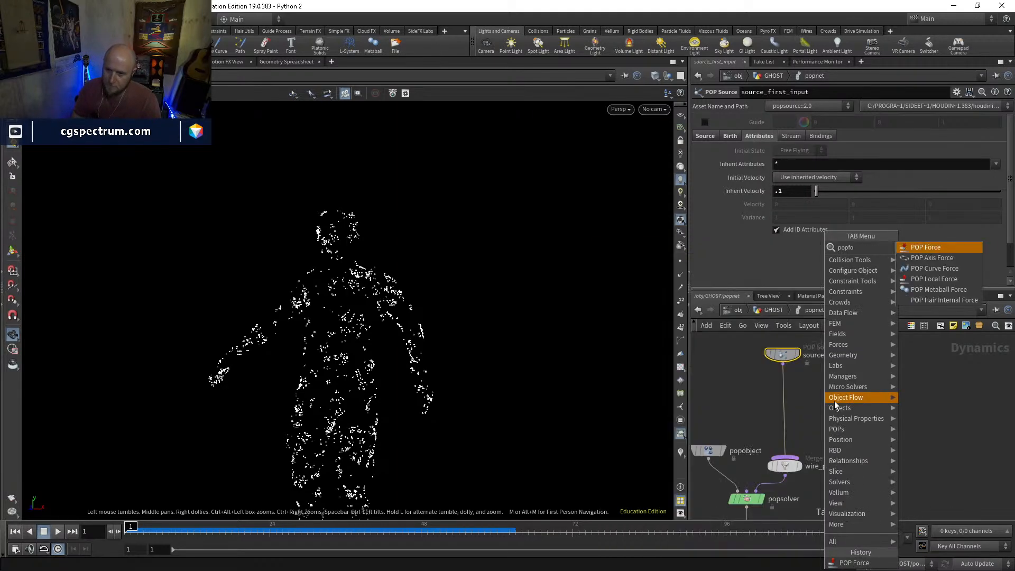
{"action": "key", "text": "Return"}
{"action": "left_click", "coordinate": [834, 401]}
{"action": "left_click_drag", "start_coordinate": [835, 401], "coordinate": [784, 397]}
Set the POP source's Inherit Velocity to 0.01, play the simulation and rewind to frame 1
{"action": "left_click", "coordinate": [783, 354]}
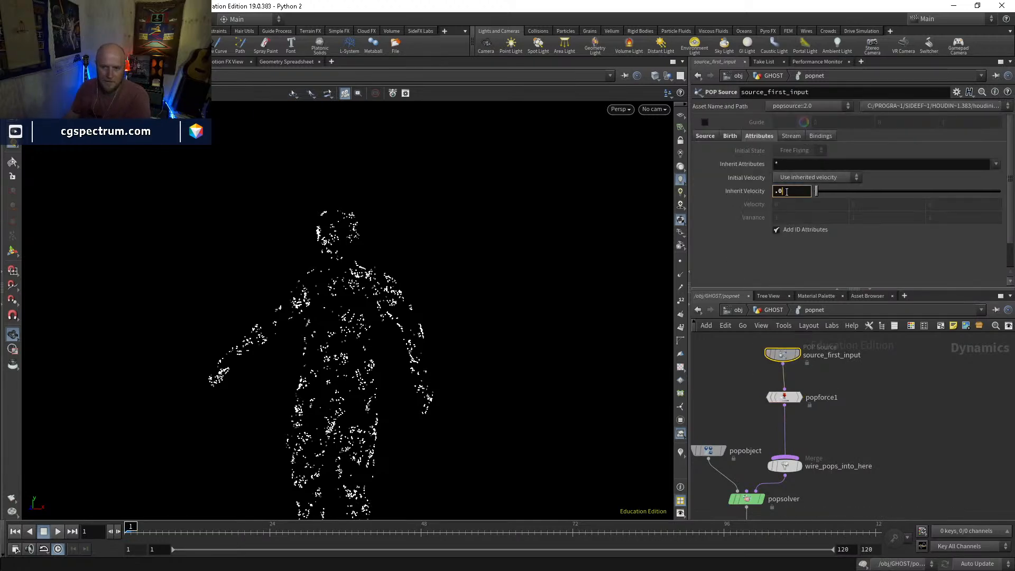
{"action": "key", "text": "Up"}
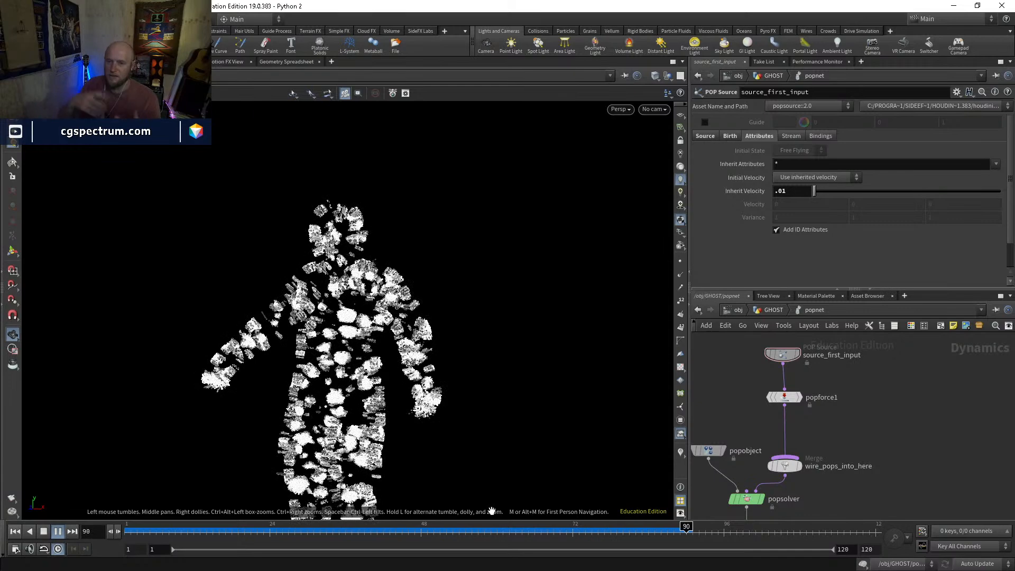
{"action": "left_click_drag", "start_coordinate": [489, 533], "coordinate": [109, 501]}
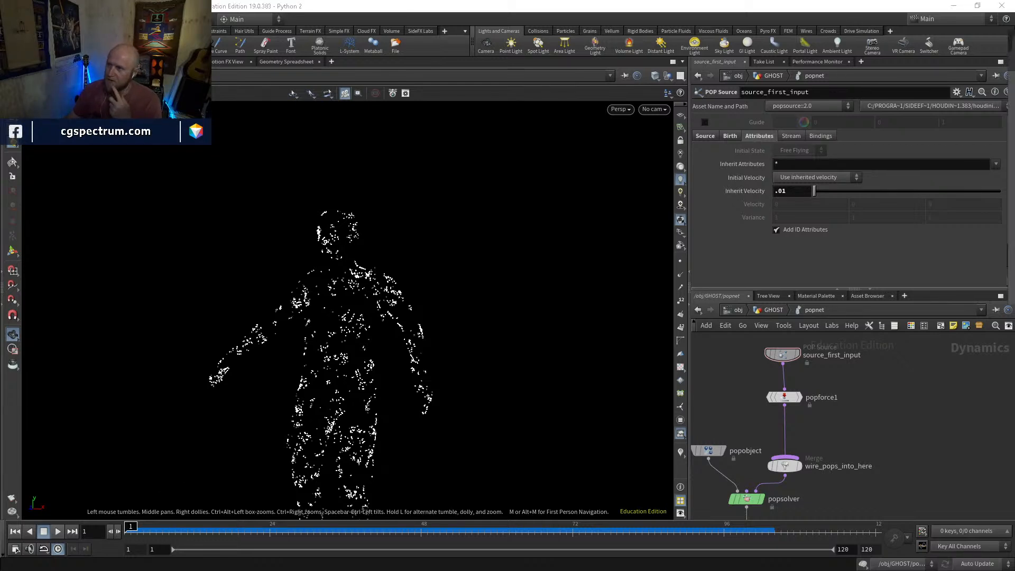
Switch to the browser, examine the Ghostbusters ghost reference video full screen around 00:21 to 00:24, then minimize the browser
{"action": "left_click_drag", "start_coordinate": [1014, 96], "coordinate": [531, 168]}
{"action": "scroll", "coordinate": [534, 296], "scroll_direction": "down", "scroll_amount": 2}
{"action": "scroll", "coordinate": [728, 319], "scroll_direction": "down", "scroll_amount": 1}
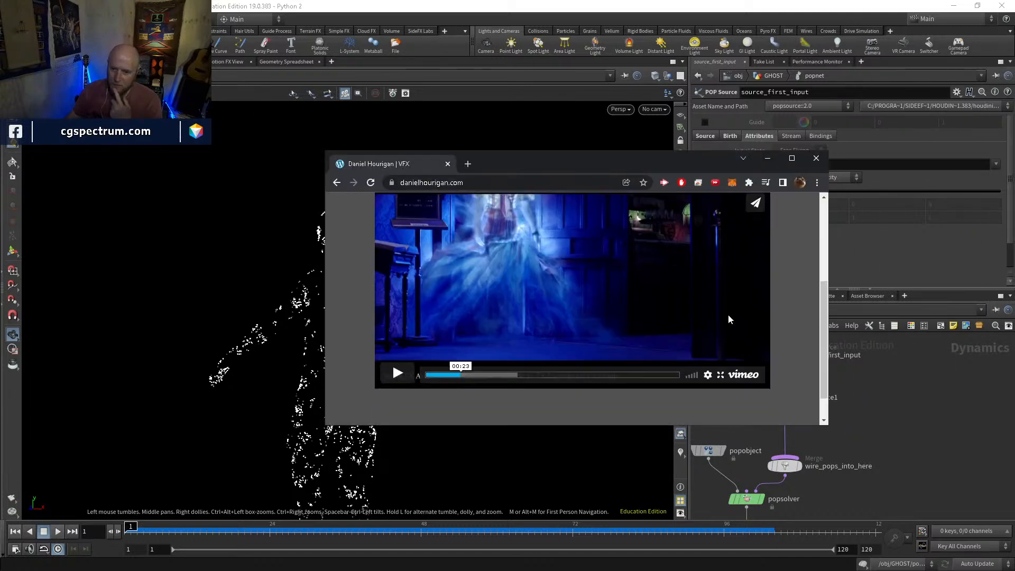
{"action": "left_click", "coordinate": [721, 376]}
{"action": "left_click", "coordinate": [328, 557]}
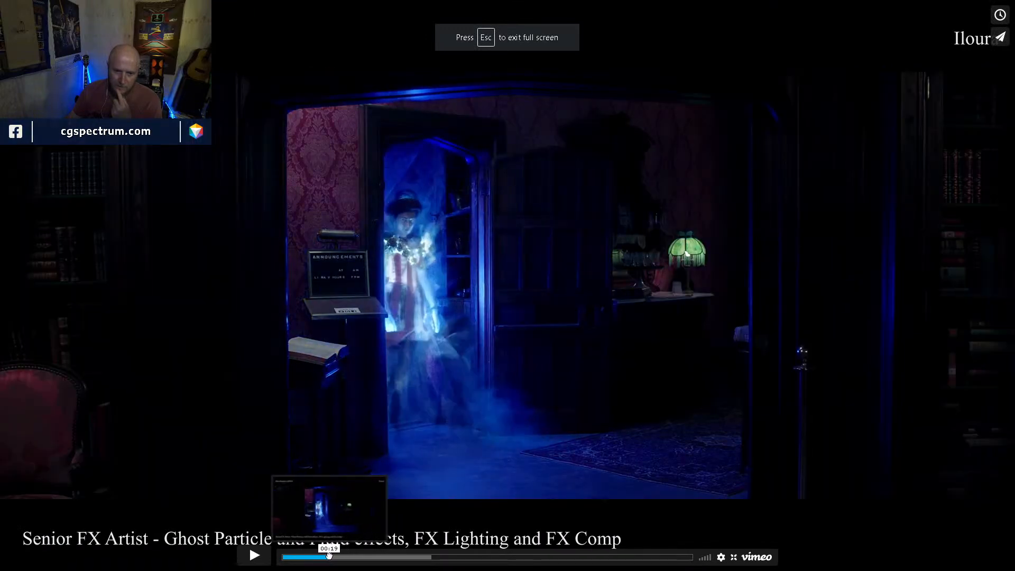
{"action": "mouse_move", "coordinate": [329, 556]}
{"action": "left_mouse_down"}
{"action": "mouse_move", "coordinate": [358, 555]}
{"action": "mouse_move", "coordinate": [342, 555]}
{"action": "left_mouse_up"}
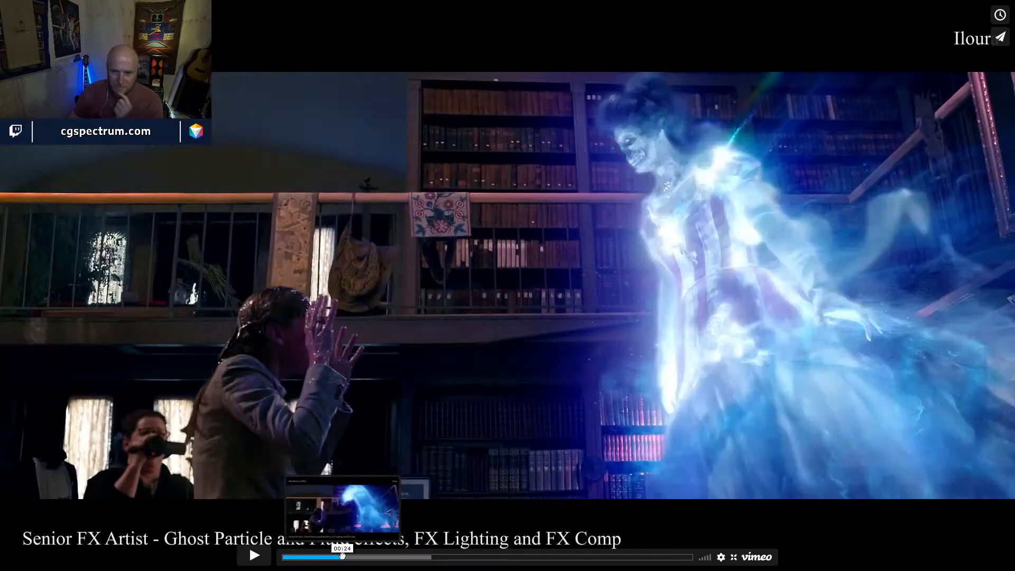
{"action": "key", "text": "Escape"}
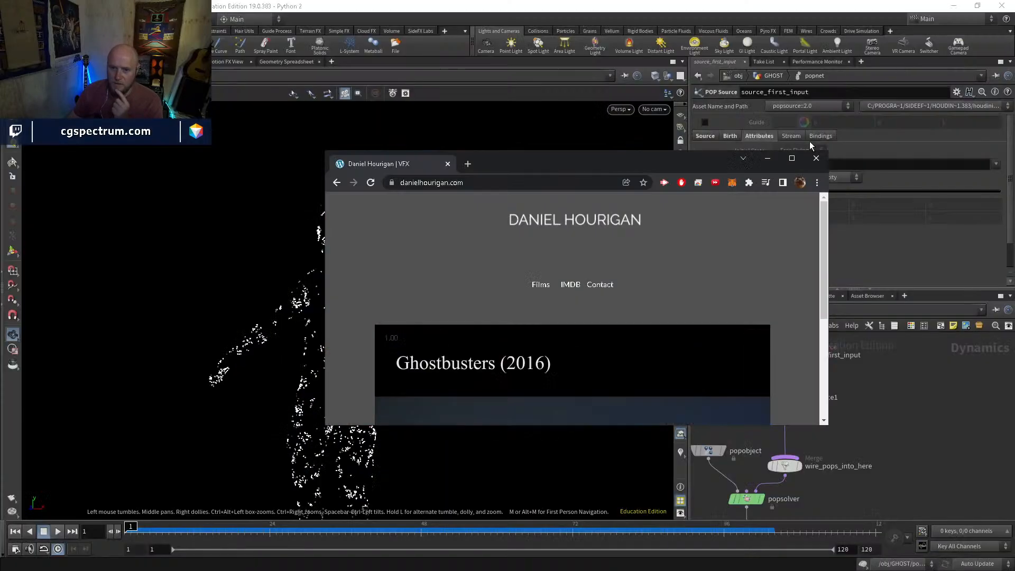
{"action": "left_click", "coordinate": [768, 159]}
Try a noise amplitude of 1 on popforce1, play the simulation and rewind to frame 1
{"action": "middle_click_drag", "start_coordinate": [862, 460], "coordinate": [839, 421]}
{"action": "left_click", "coordinate": [773, 377]}
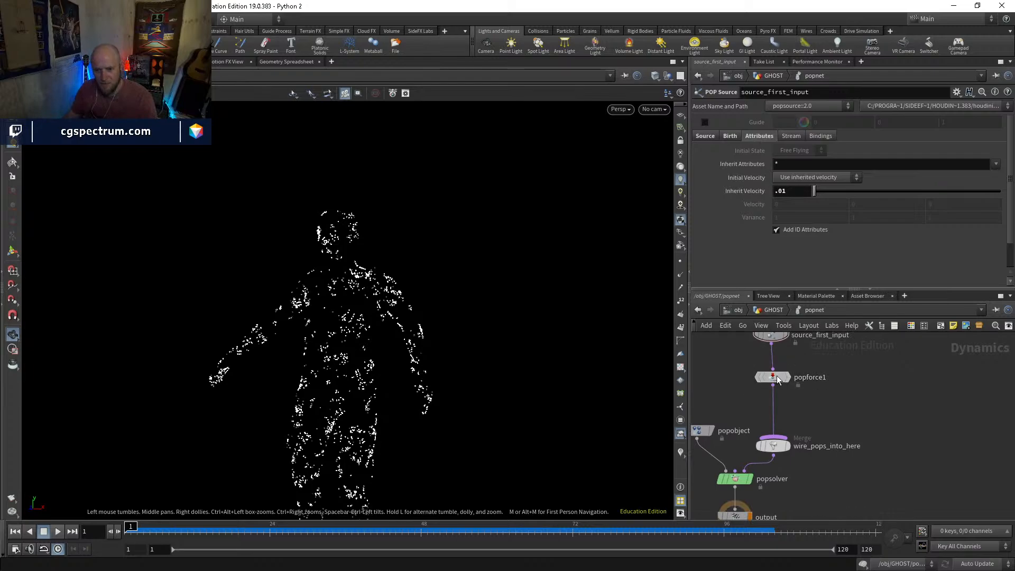
{"action": "type", "text": "1"}
{"action": "key", "text": "Return"}
{"action": "key", "text": "Up"}
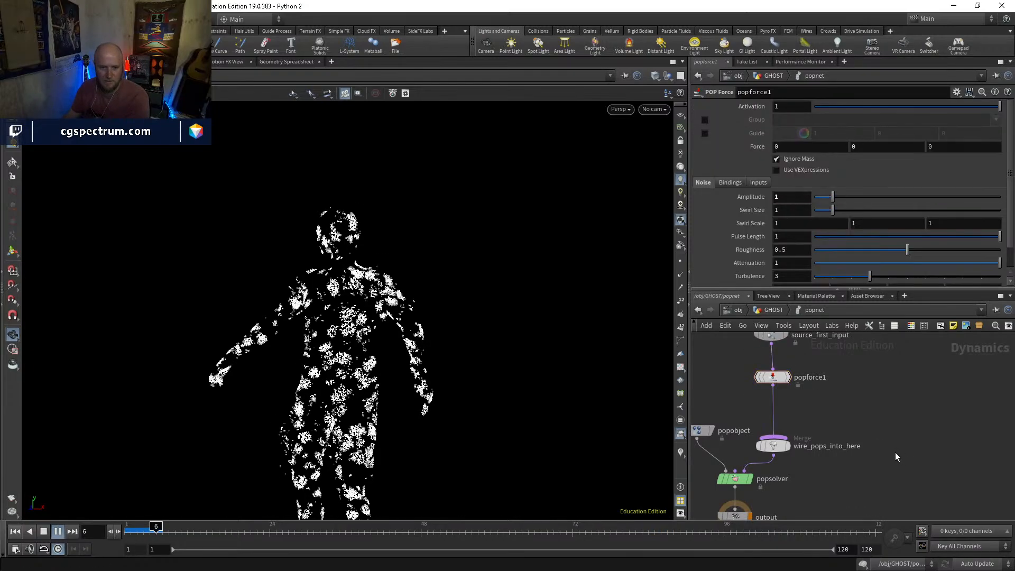
{"action": "left_click_drag", "start_coordinate": [194, 533], "coordinate": [127, 532]}
Set popforce1's Swirl Size to 0.2, play the simulation and rewind to frame 1
{"action": "left_click_drag", "start_coordinate": [829, 211], "coordinate": [823, 211]}
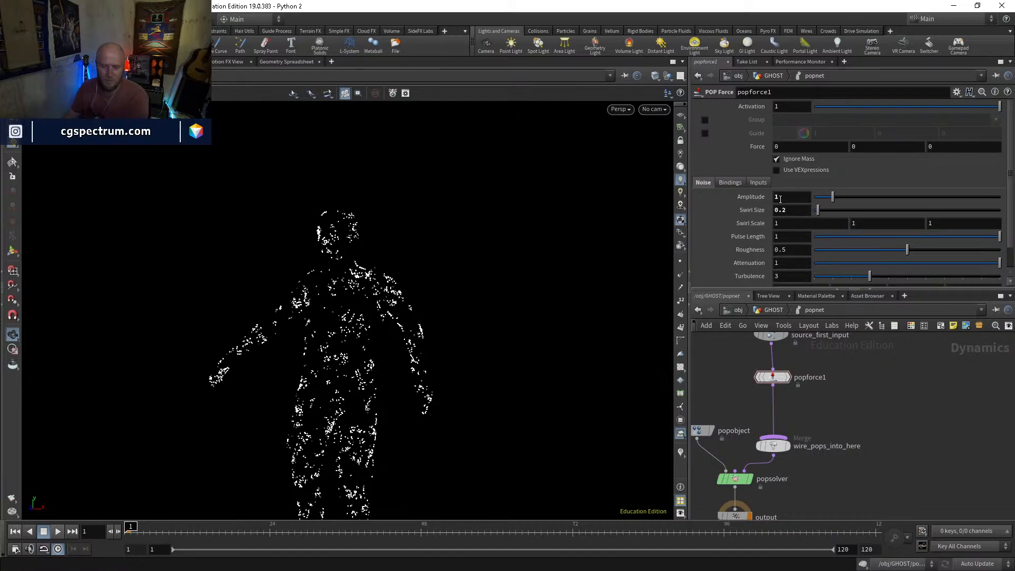
{"action": "key", "text": "Up"}
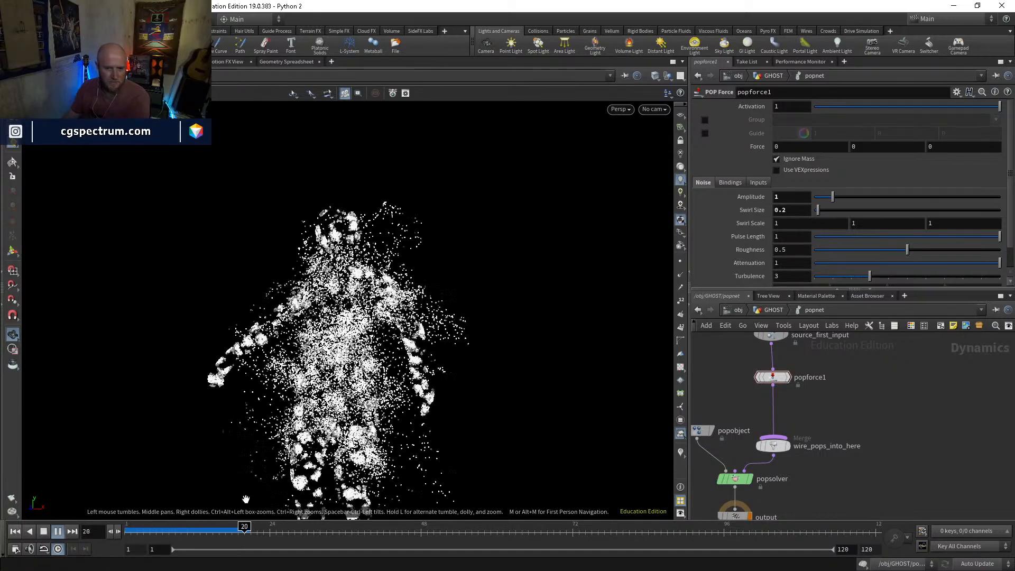
{"action": "left_click", "coordinate": [15, 532]}
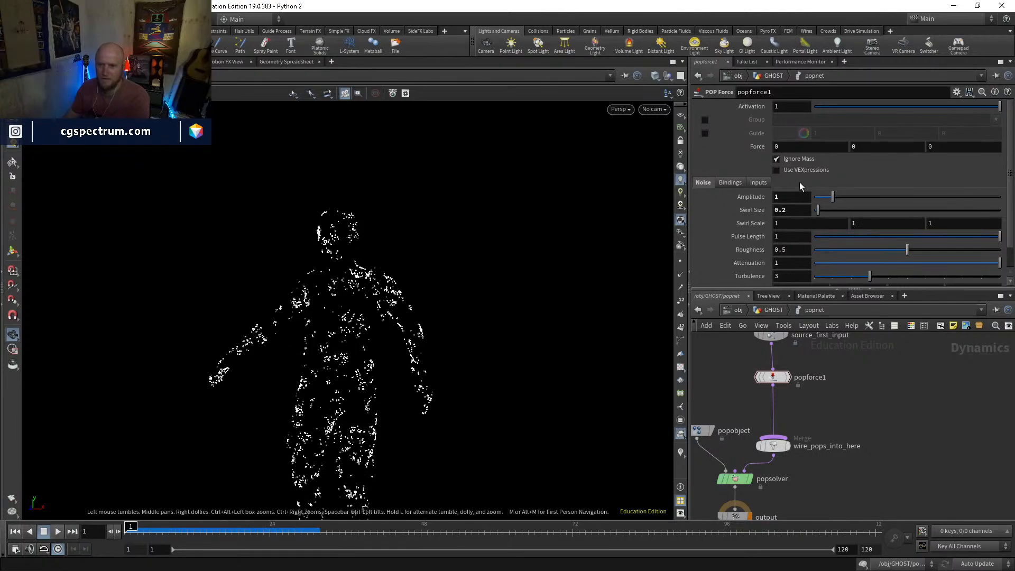
Try popforce1 amplitudes of 0.1 and 0.01, playing the simulation and rewinding after each
{"action": "left_click", "coordinate": [797, 197]}
{"action": "key", "text": "Up"}
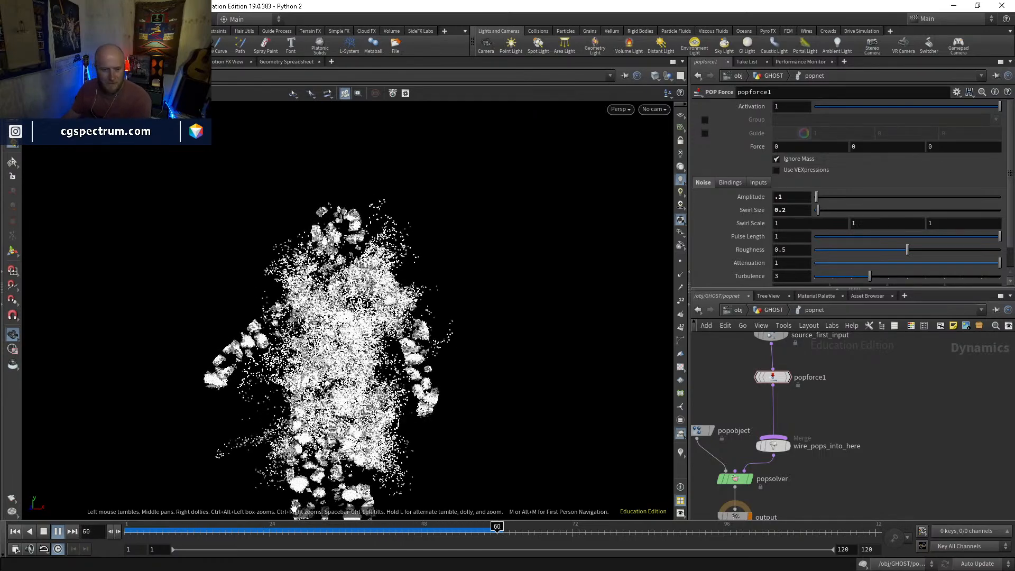
{"action": "left_click", "coordinate": [254, 529]}
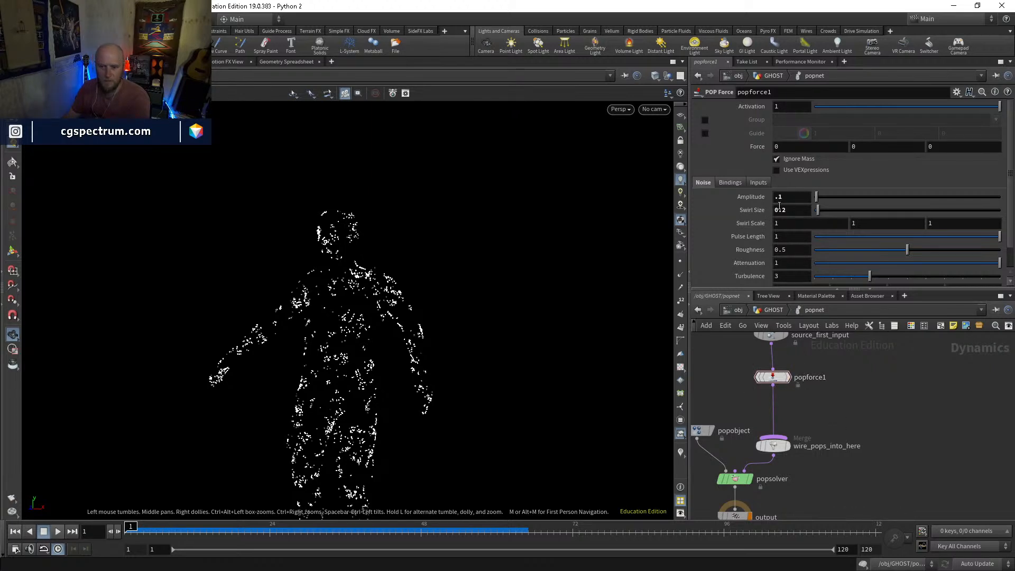
{"action": "key", "text": "Up"}
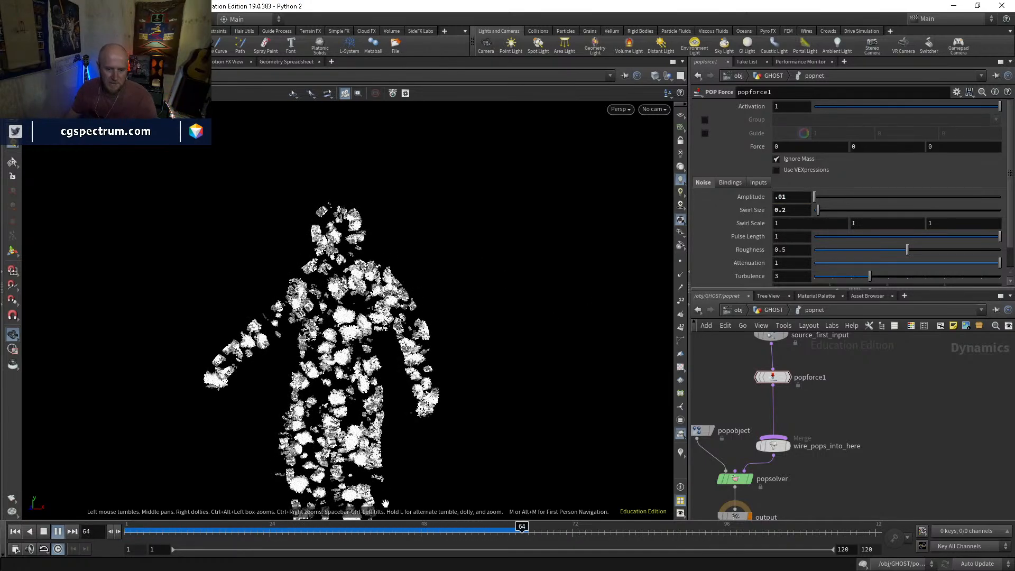
{"action": "left_click_drag", "start_coordinate": [403, 533], "coordinate": [168, 531]}
Try a popforce1 Force of 0.1 in Y and -0.1 in Z, checking the particle motion from the side
{"action": "left_click_drag", "start_coordinate": [394, 450], "coordinate": [315, 376]}
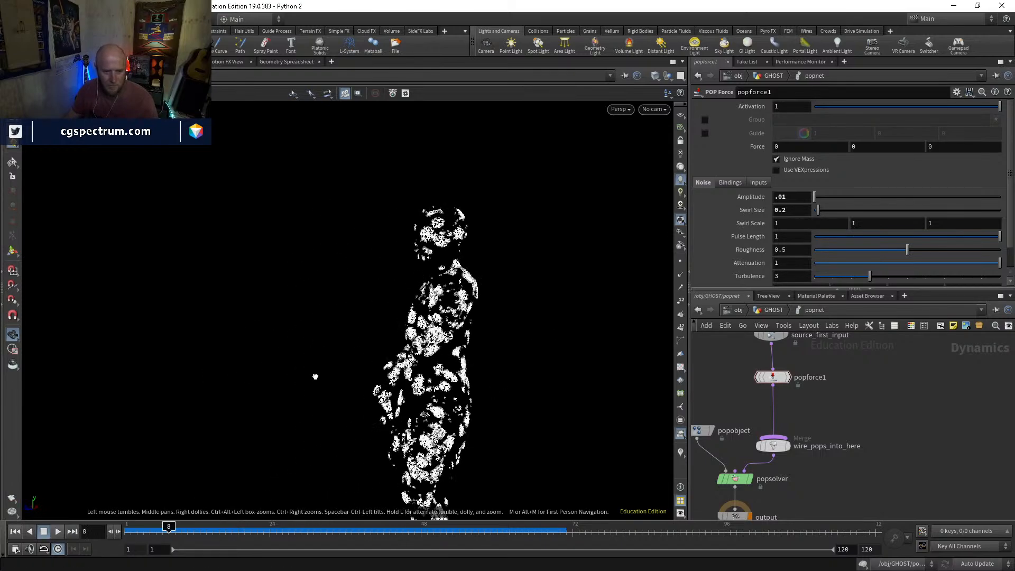
{"action": "left_click", "coordinate": [949, 145]}
{"action": "type", "text": "-0.1"}
{"action": "key", "text": "Return"}
{"action": "key", "text": "Up"}
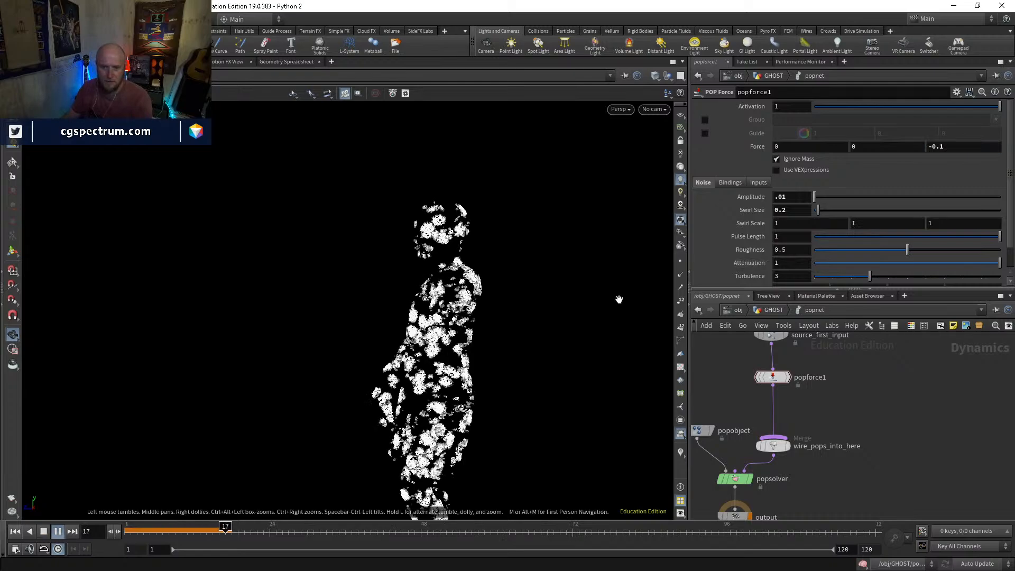
{"action": "left_click", "coordinate": [868, 147]}
{"action": "type", "text": ".1"}
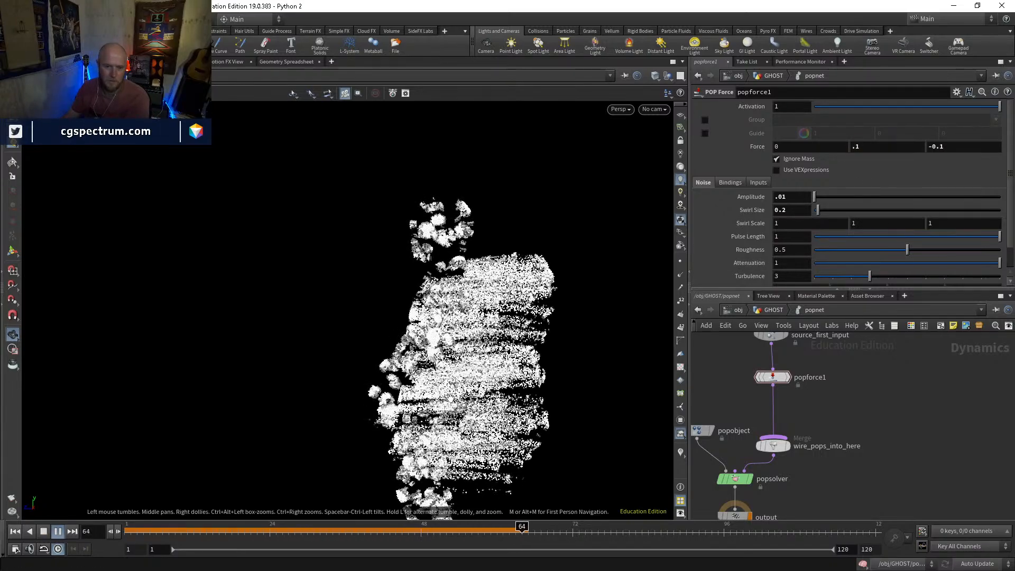
{"action": "left_click_drag", "start_coordinate": [220, 529], "coordinate": [288, 532]}
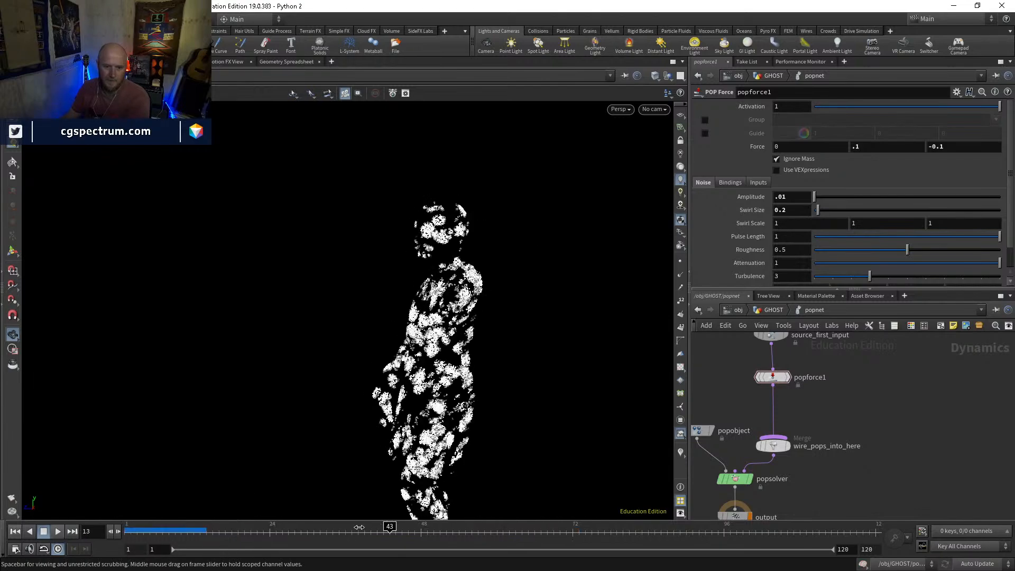
{"action": "left_click", "coordinate": [165, 532]}
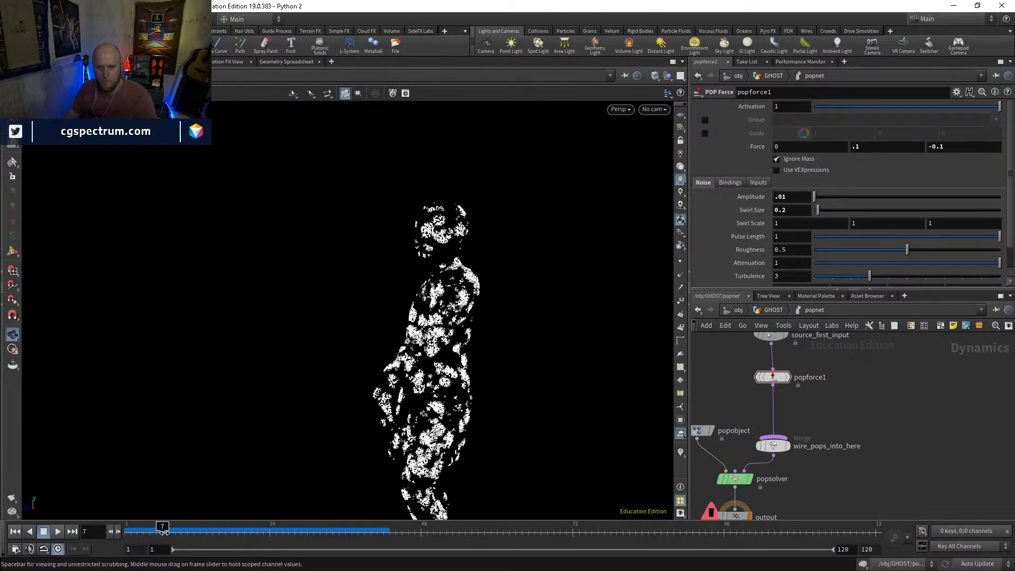
{"action": "left_click_drag", "start_coordinate": [254, 534], "coordinate": [206, 531]}
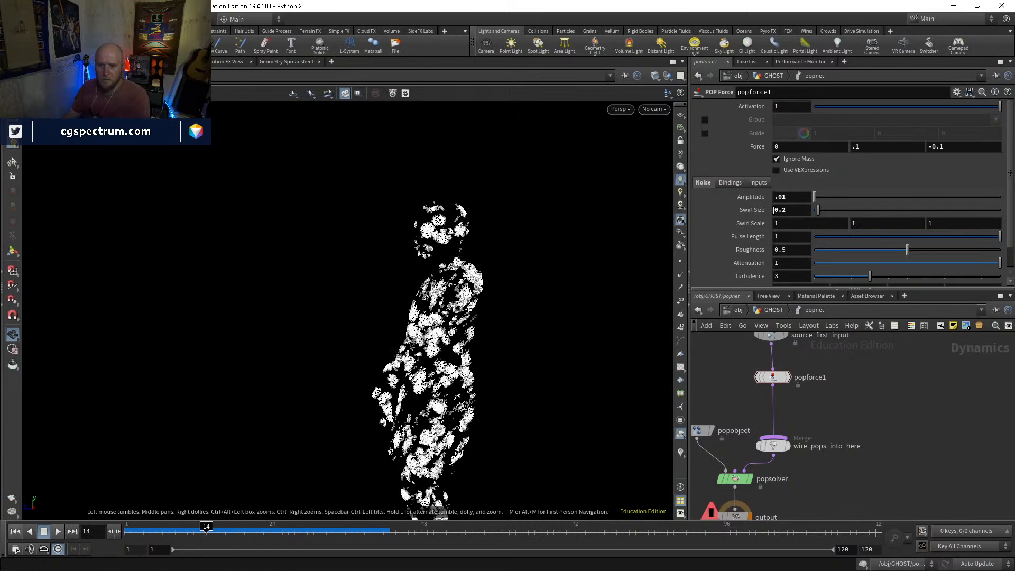
Set popforce1's amplitude to 0.1 and its Force to 0.01 in Y and -0.01 in Z, and replay the simulation
{"action": "type", "text": ".1"}
{"action": "key", "text": "Return"}
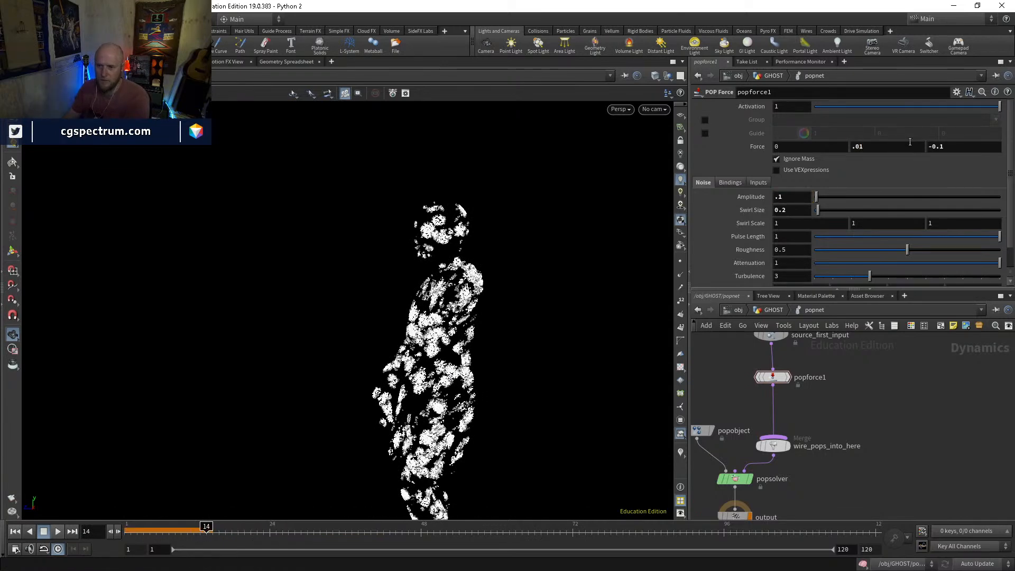
{"action": "key", "text": "Up"}
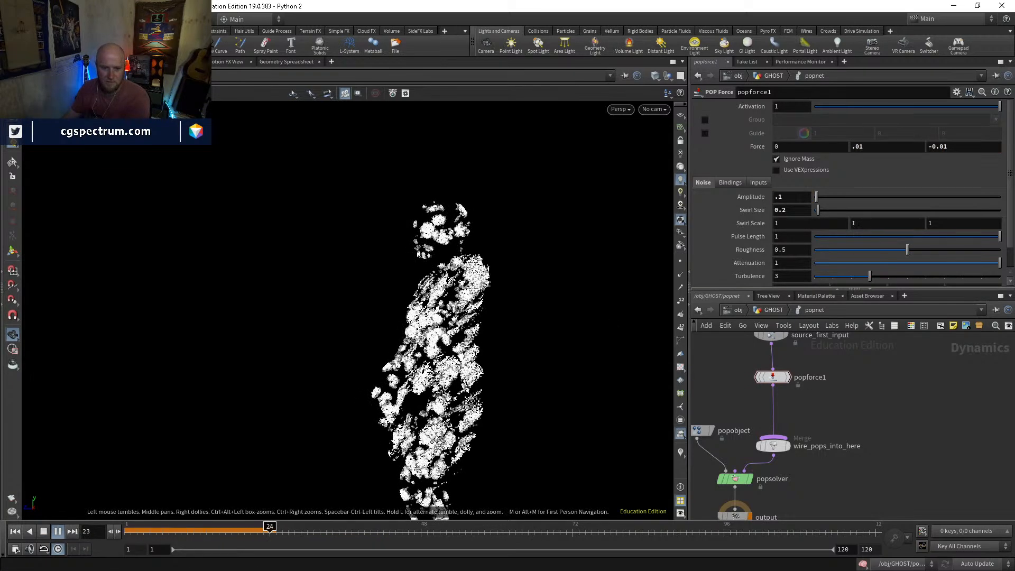
{"action": "left_click_drag", "start_coordinate": [247, 532], "coordinate": [111, 525]}
{"action": "key", "text": "Up"}
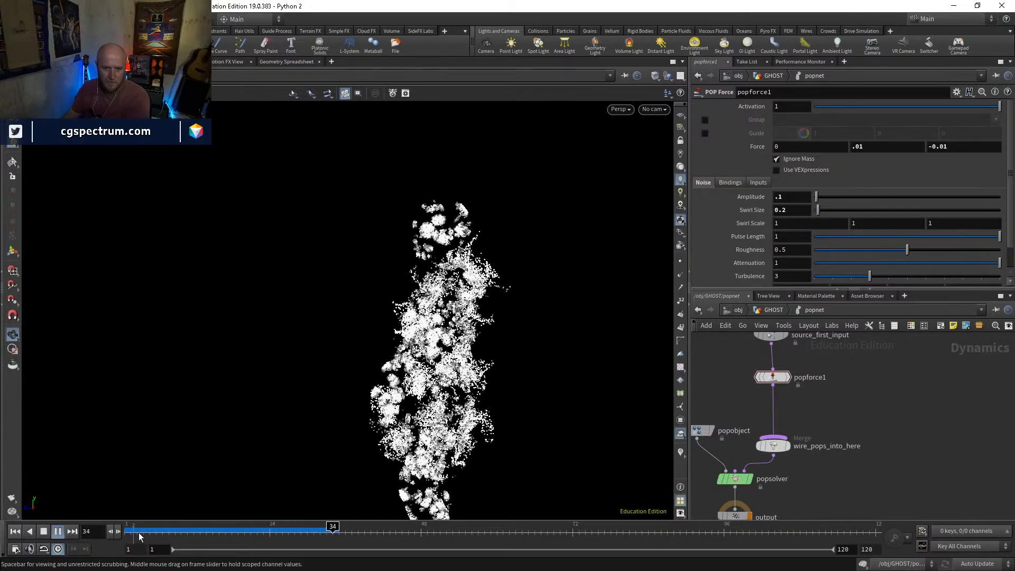
Scrub through the particle simulation, examine it from several angles and rewind to frame 1
{"action": "left_click", "coordinate": [137, 532]}
{"action": "left_click_drag", "start_coordinate": [466, 275], "coordinate": [646, 265]}
{"action": "mouse_move", "coordinate": [137, 527]}
{"action": "left_mouse_down"}
{"action": "mouse_move", "coordinate": [377, 527]}
{"action": "mouse_move", "coordinate": [289, 527]}
{"action": "left_mouse_up"}
{"action": "key", "text": "shift+w"}
{"action": "mouse_move", "coordinate": [429, 279]}
{"action": "left_mouse_down"}
{"action": "mouse_move", "coordinate": [476, 249]}
{"action": "mouse_move", "coordinate": [366, 264]}
{"action": "mouse_move", "coordinate": [376, 267]}
{"action": "left_mouse_up"}
{"action": "left_click_drag", "start_coordinate": [254, 527], "coordinate": [127, 528]}
Return to GHOST, display blast11 and examine its node info and its points across the timeline
{"action": "left_click", "coordinate": [775, 311]}
{"action": "middle_click_drag", "start_coordinate": [806, 339], "coordinate": [795, 458]}
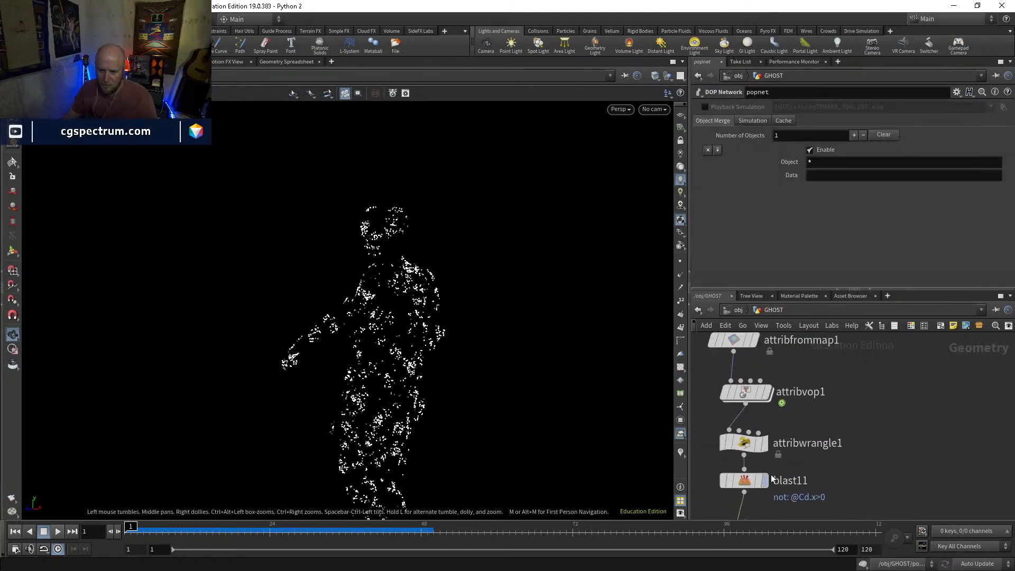
{"action": "left_click", "coordinate": [766, 481]}
{"action": "middle_click", "coordinate": [750, 486]}
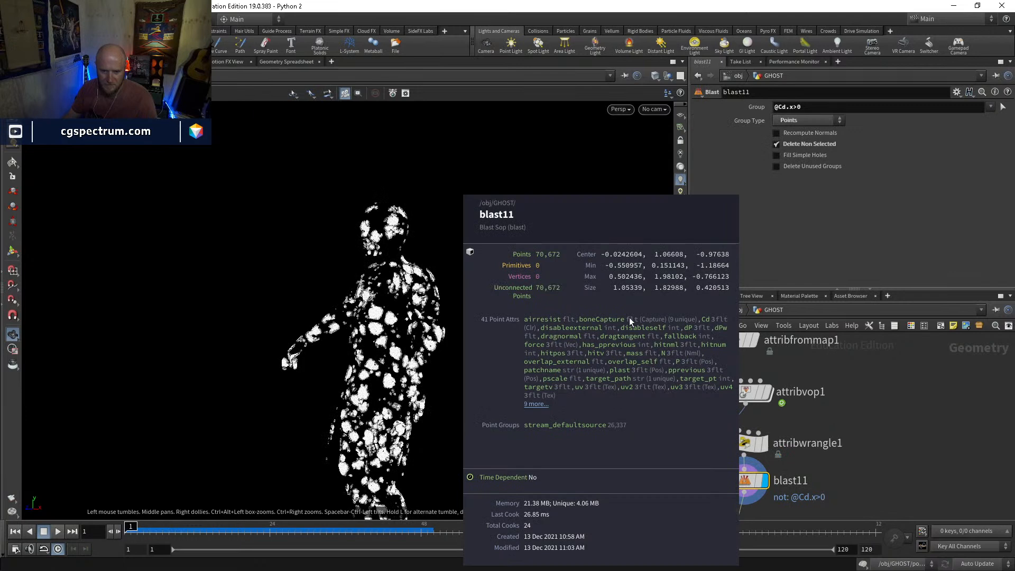
{"action": "scroll", "coordinate": [919, 419], "scroll_direction": "down", "scroll_amount": 3}
{"action": "middle_click_drag", "start_coordinate": [917, 420], "coordinate": [850, 526]}
{"action": "middle_click_drag", "start_coordinate": [849, 457], "coordinate": [831, 532]}
{"action": "middle_click_drag", "start_coordinate": [885, 448], "coordinate": [822, 366]}
{"action": "middle_click_drag", "start_coordinate": [793, 492], "coordinate": [848, 359]}
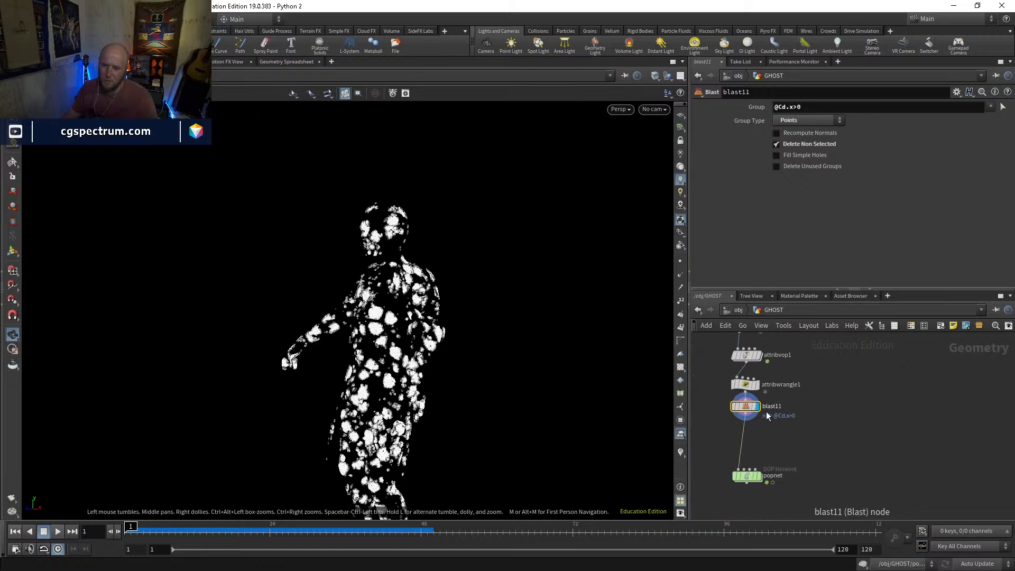
{"action": "left_click_drag", "start_coordinate": [762, 455], "coordinate": [763, 481]}
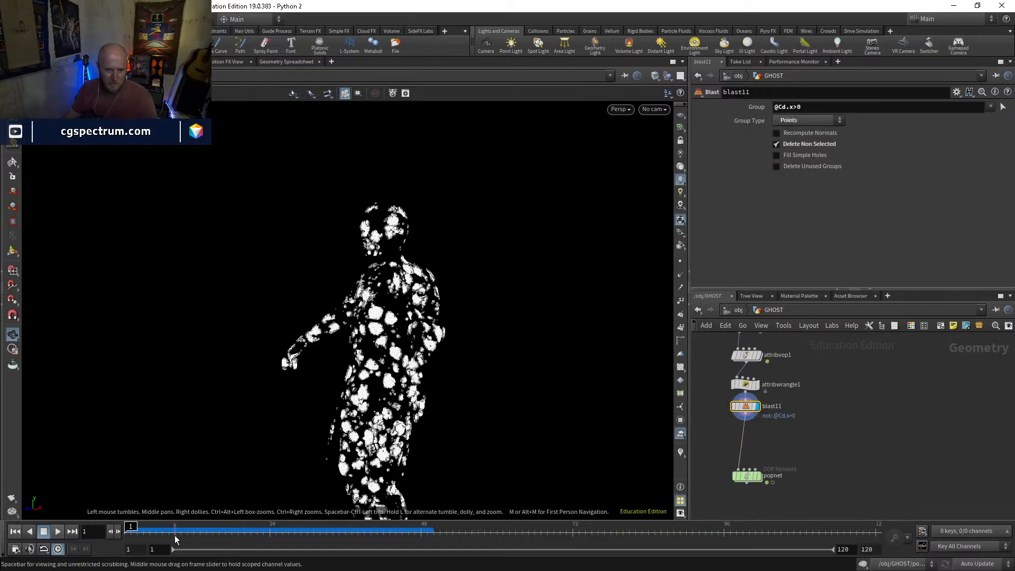
{"action": "left_click_drag", "start_coordinate": [239, 532], "coordinate": [127, 531]}
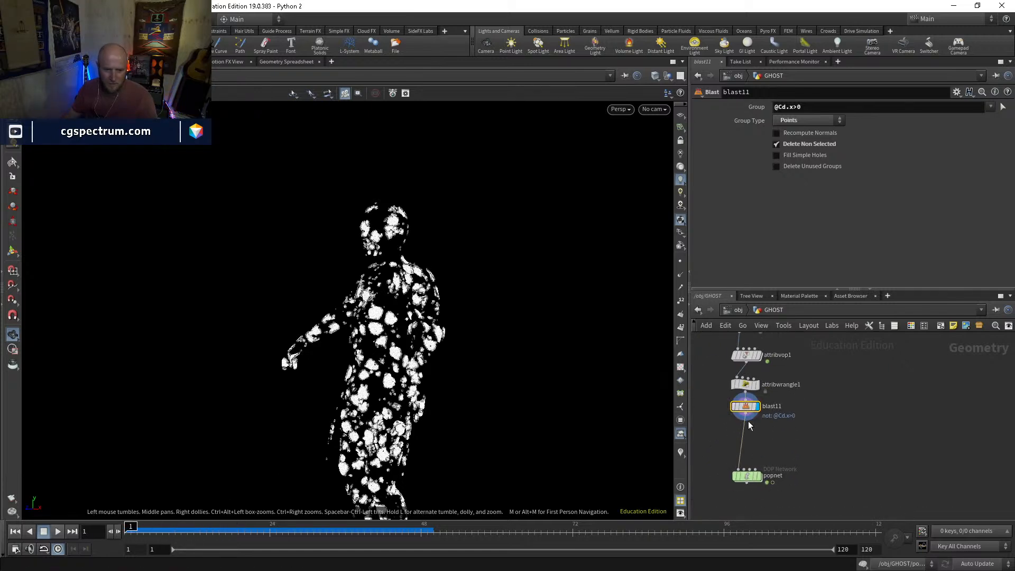
Display popnet, examine the particles from several angles over the timeline, and review blast11's point attributes
{"action": "left_click", "coordinate": [758, 478]}
{"action": "left_click", "coordinate": [746, 476]}
{"action": "left_click_drag", "start_coordinate": [273, 532], "coordinate": [378, 533]}
{"action": "left_click_drag", "start_coordinate": [421, 370], "coordinate": [479, 364]}
{"action": "right_click_drag", "start_coordinate": [479, 363], "coordinate": [453, 389]}
{"action": "middle_click_drag", "start_coordinate": [453, 390], "coordinate": [469, 383]}
{"action": "left_click_drag", "start_coordinate": [469, 383], "coordinate": [449, 424]}
{"action": "mouse_move", "coordinate": [377, 429]}
{"action": "left_mouse_down"}
{"action": "mouse_move", "coordinate": [386, 426]}
{"action": "mouse_move", "coordinate": [359, 423]}
{"action": "left_mouse_up"}
{"action": "left_click_drag", "start_coordinate": [292, 527], "coordinate": [64, 499]}
{"action": "middle_click_drag", "start_coordinate": [441, 301], "coordinate": [368, 344]}
{"action": "left_click_drag", "start_coordinate": [367, 344], "coordinate": [407, 311]}
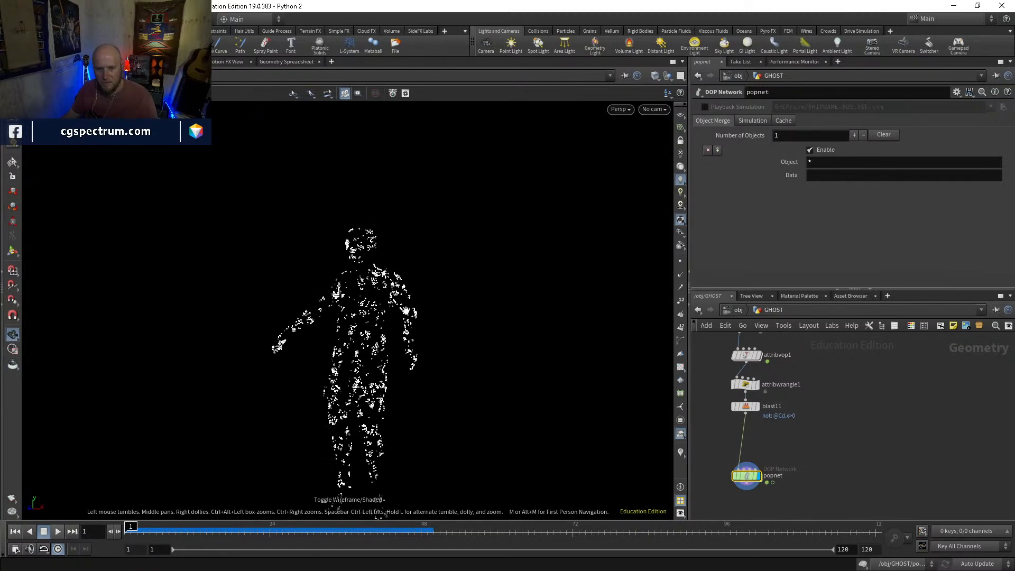
{"action": "middle_click", "coordinate": [750, 407]}
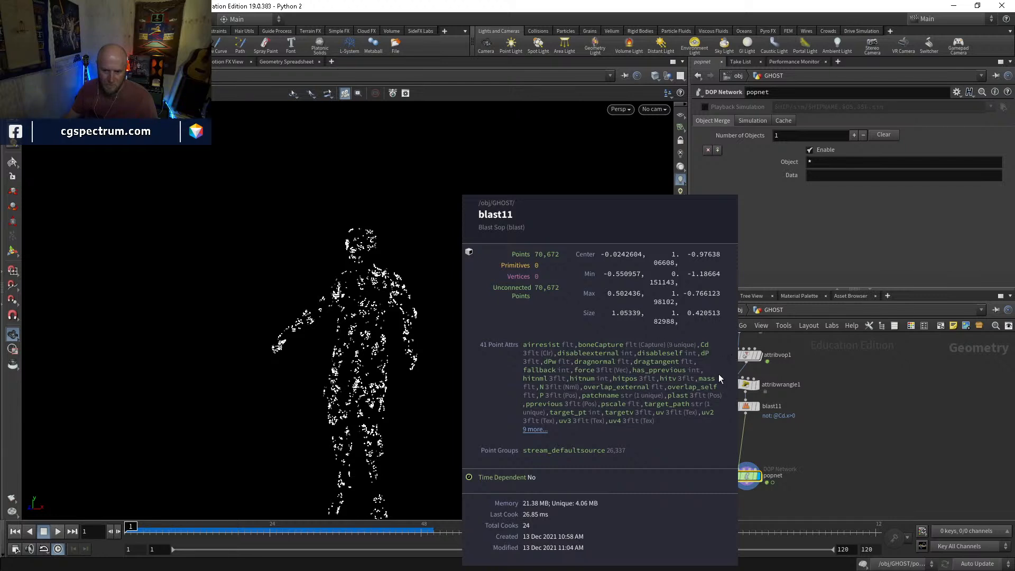
Add an Attribute Delete node and insert it between the Vellum solver and the merge upstream of the point cloud
{"action": "middle_click_drag", "start_coordinate": [834, 377], "coordinate": [825, 431]}
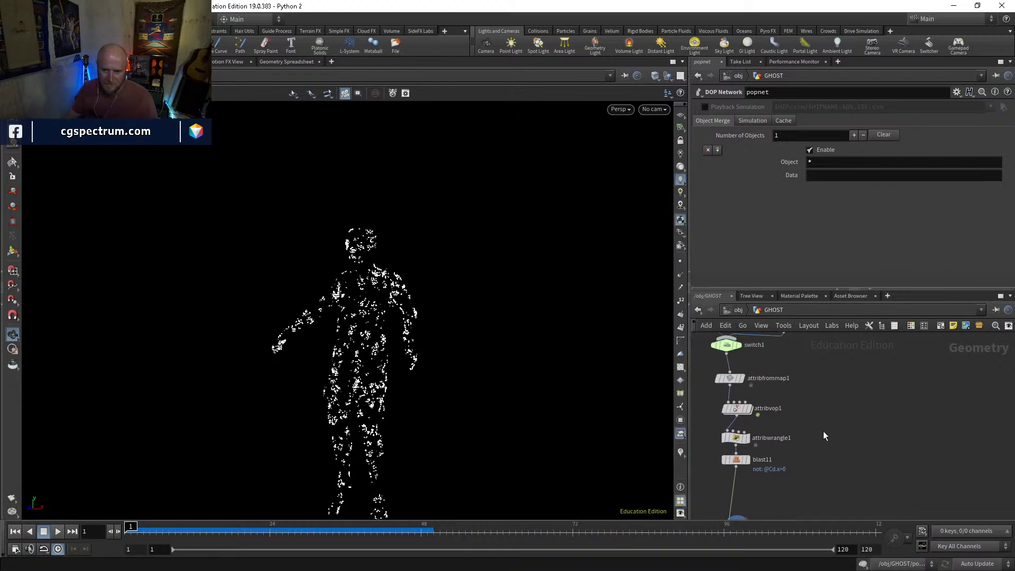
{"action": "key", "text": "Tab"}
{"action": "type", "text": "attd"}
{"action": "key", "text": "Return"}
{"action": "key", "text": "Return"}
{"action": "left_click_drag", "start_coordinate": [804, 468], "coordinate": [824, 391]}
{"action": "scroll", "coordinate": [878, 482], "scroll_direction": "down", "scroll_amount": 3}
{"action": "left_click_drag", "start_coordinate": [838, 462], "coordinate": [894, 430]}
{"action": "key", "text": "Escape"}
{"action": "middle_click_drag", "start_coordinate": [884, 456], "coordinate": [840, 472]}
{"action": "left_click_drag", "start_coordinate": [806, 490], "coordinate": [859, 383]}
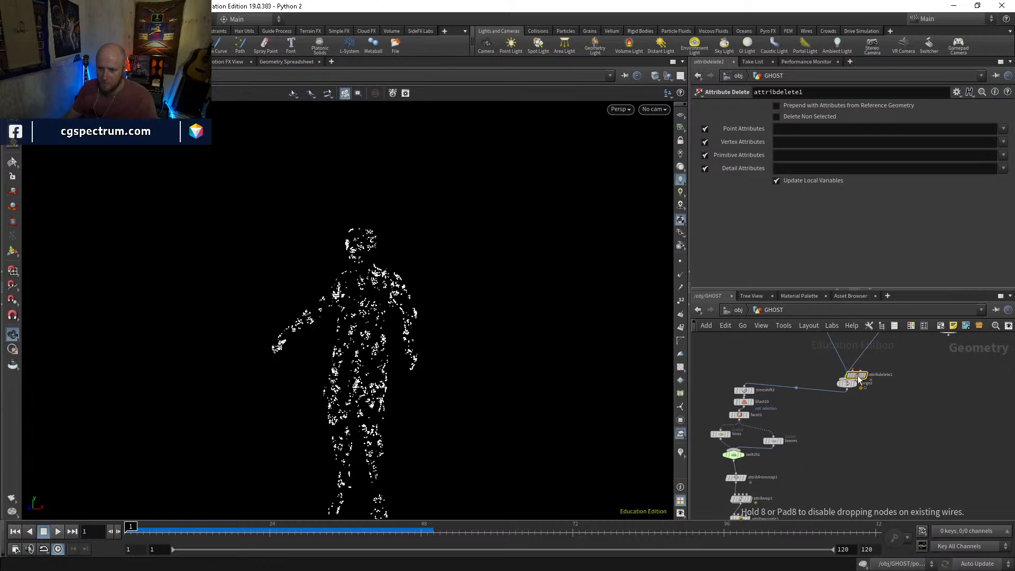
{"action": "middle_click_drag", "start_coordinate": [891, 338], "coordinate": [871, 374]}
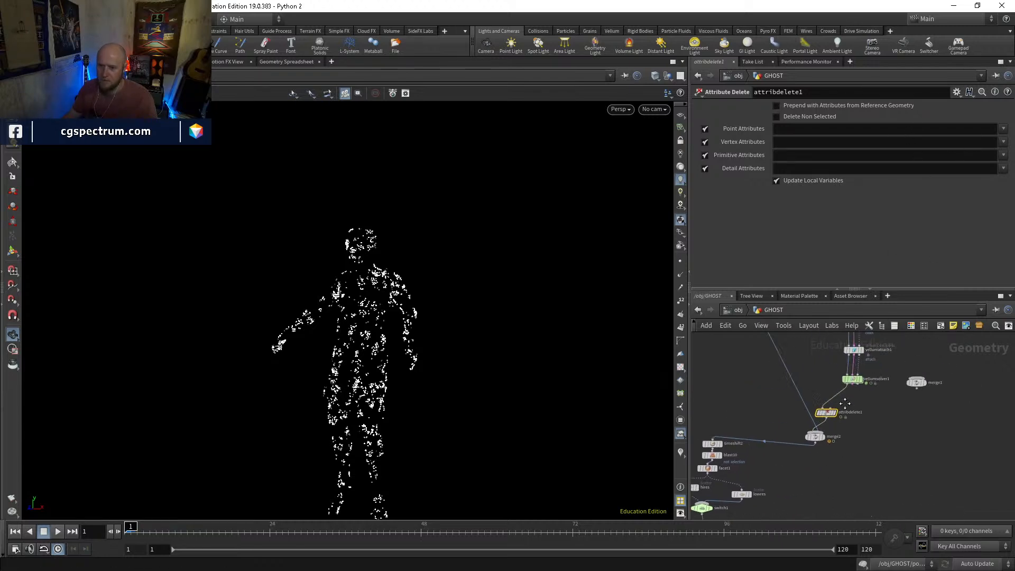
Display attribdelete1 and set it to delete all point attributes with the pattern *
{"action": "scroll", "coordinate": [871, 373], "scroll_direction": "up", "scroll_amount": 3}
{"action": "left_click", "coordinate": [826, 417]}
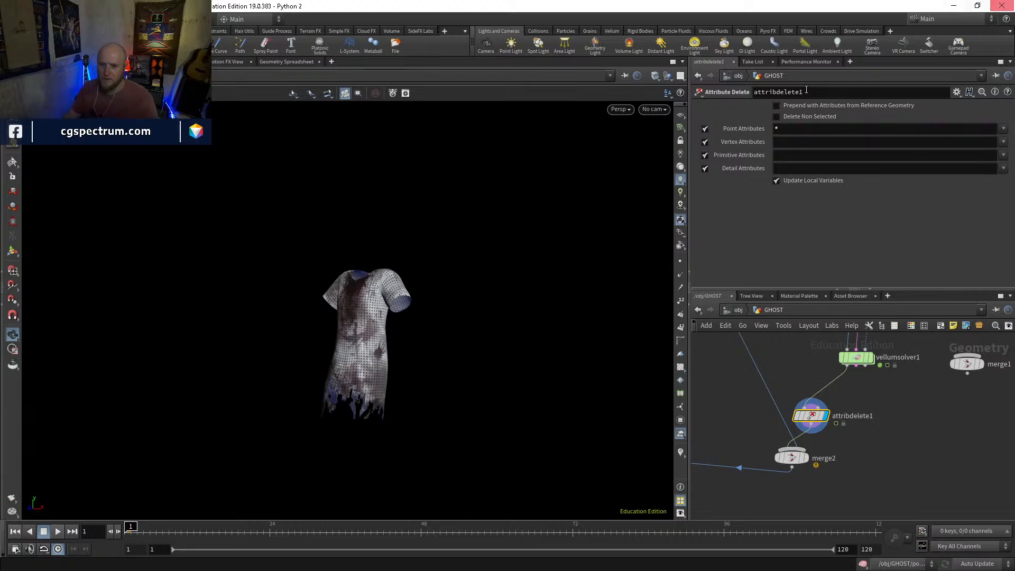
{"action": "left_click", "coordinate": [1003, 129]}
{"action": "left_click", "coordinate": [1003, 131]}
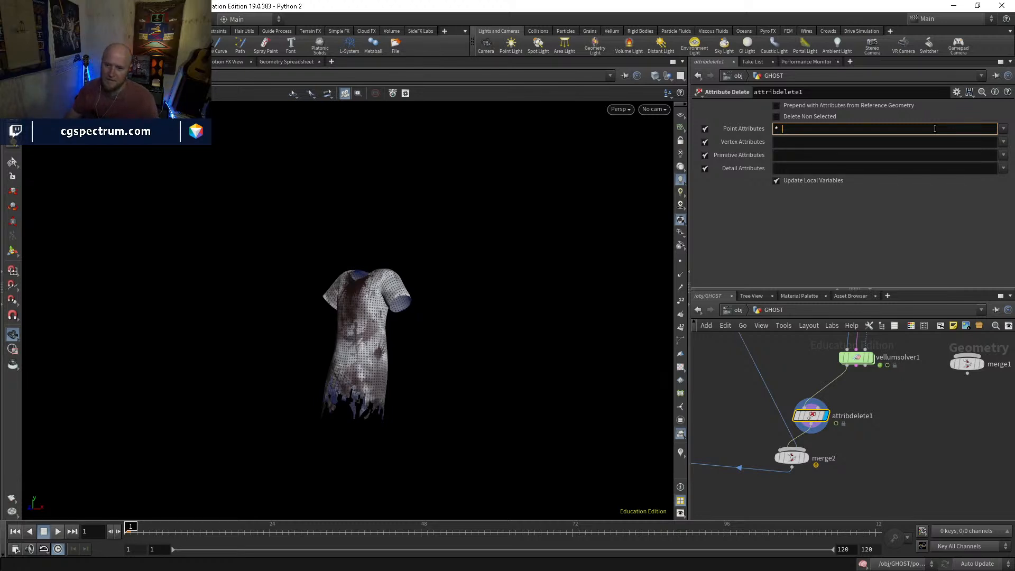
Look through the GHOST node network around the Vellum solver and the merge, and check the Delta Mush node's parameters
{"action": "scroll", "coordinate": [923, 405], "scroll_direction": "down", "scroll_amount": 3}
{"action": "middle_click_drag", "start_coordinate": [922, 405], "coordinate": [872, 493]}
{"action": "scroll", "coordinate": [872, 492], "scroll_direction": "down", "scroll_amount": 2}
{"action": "middle_click_drag", "start_coordinate": [878, 409], "coordinate": [871, 466]}
{"action": "middle_click_drag", "start_coordinate": [903, 429], "coordinate": [881, 525]}
{"action": "middle_click_drag", "start_coordinate": [802, 417], "coordinate": [835, 377]}
{"action": "scroll", "coordinate": [792, 395], "scroll_direction": "up", "scroll_amount": 5}
{"action": "left_click", "coordinate": [737, 412]}
{"action": "scroll", "coordinate": [766, 404], "scroll_direction": "down", "scroll_amount": 3}
{"action": "middle_click_drag", "start_coordinate": [767, 404], "coordinate": [776, 371]}
{"action": "middle_click_drag", "start_coordinate": [785, 466], "coordinate": [826, 364]}
{"action": "scroll", "coordinate": [826, 365], "scroll_direction": "down", "scroll_amount": 4}
{"action": "middle_click_drag", "start_coordinate": [824, 508], "coordinate": [803, 367]}
{"action": "scroll", "coordinate": [800, 428], "scroll_direction": "up", "scroll_amount": 4}
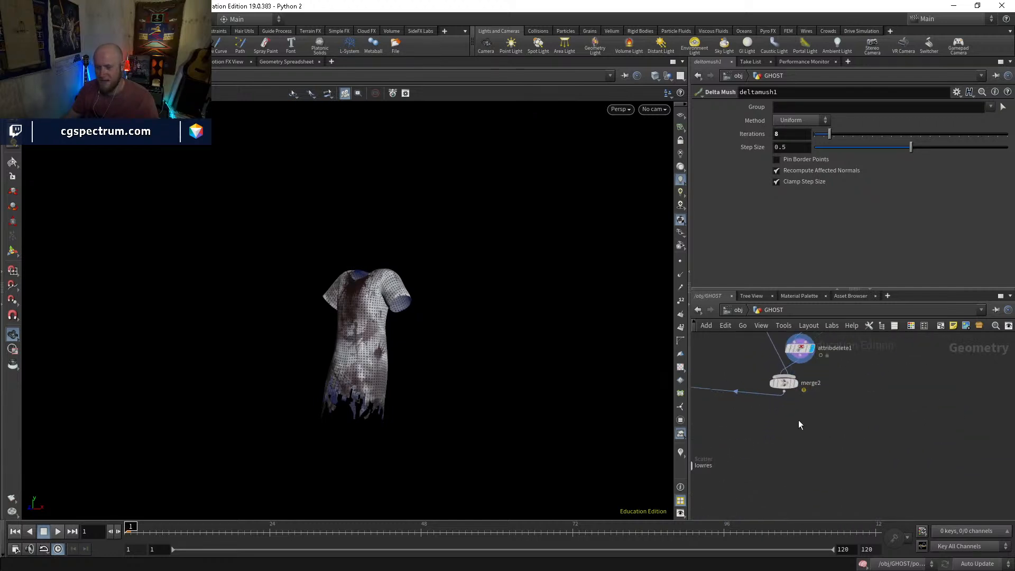
Move attribdelete1 directly below vellumsolver1 in the network
{"action": "mouse_move", "coordinate": [828, 404]}
{"action": "middle_mouse_down"}
{"action": "mouse_move", "coordinate": [817, 433]}
{"action": "mouse_move", "coordinate": [855, 489]}
{"action": "mouse_move", "coordinate": [928, 397]}
{"action": "middle_mouse_up"}
{"action": "scroll", "coordinate": [852, 468], "scroll_direction": "down", "scroll_amount": 2}
{"action": "middle_click_drag", "start_coordinate": [883, 447], "coordinate": [898, 415]}
{"action": "mouse_move", "coordinate": [856, 477]}
{"action": "middle_mouse_down"}
{"action": "mouse_move", "coordinate": [848, 397]}
{"action": "mouse_move", "coordinate": [823, 411]}
{"action": "mouse_move", "coordinate": [795, 471]}
{"action": "middle_mouse_up"}
{"action": "scroll", "coordinate": [829, 394], "scroll_direction": "up", "scroll_amount": 3}
{"action": "middle_click_drag", "start_coordinate": [832, 368], "coordinate": [782, 411]}
{"action": "left_click_drag", "start_coordinate": [783, 411], "coordinate": [807, 406]}
{"action": "middle_click_drag", "start_coordinate": [867, 409], "coordinate": [830, 444]}
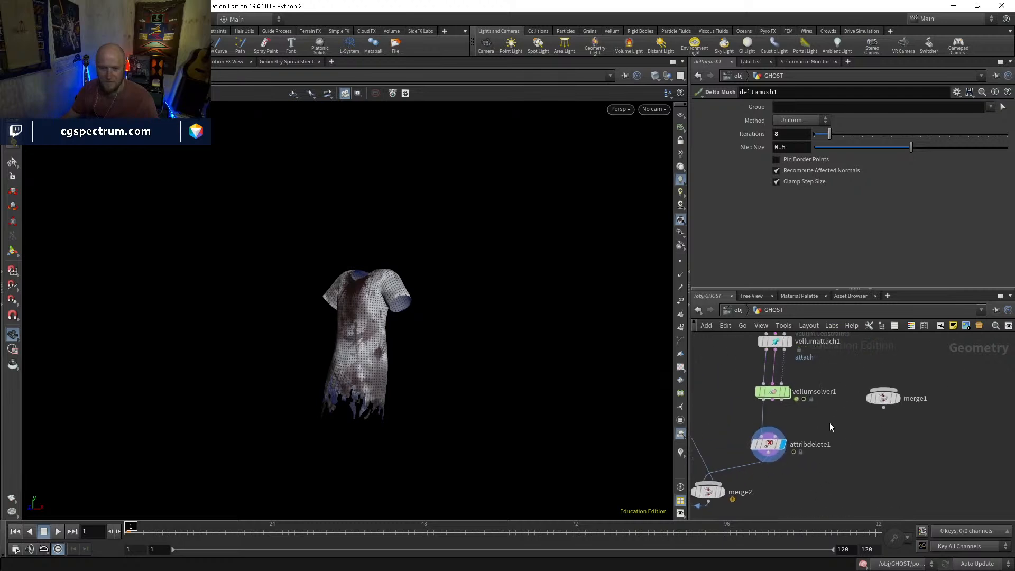
Review the point attributes available in attribdelete1 and inspect its node info for remaining attributes
{"action": "mouse_move", "coordinate": [757, 466]}
{"action": "left_click", "coordinate": [770, 447]}
{"action": "left_click", "coordinate": [1004, 129]}
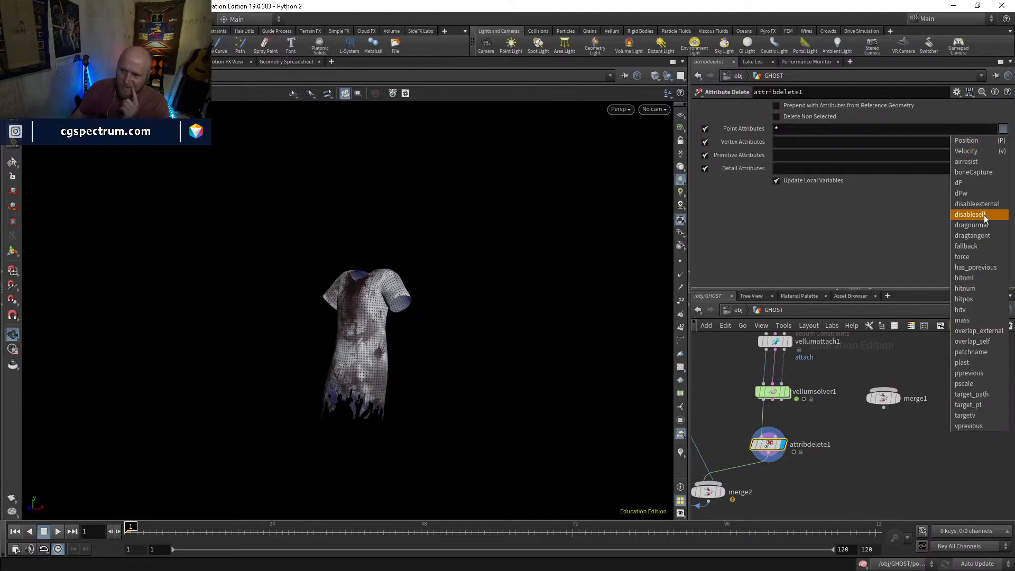
{"action": "left_click", "coordinate": [804, 495]}
{"action": "middle_click", "coordinate": [768, 446]}
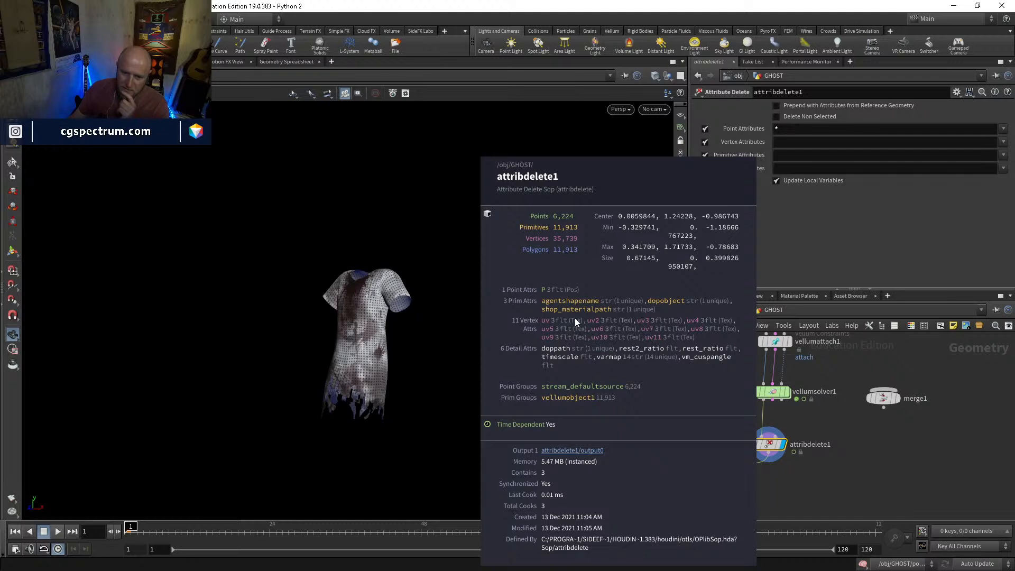
Set attribdelete1 to delete the primitive attributes agentshapename and dopobject
{"action": "left_click", "coordinate": [1003, 155]}
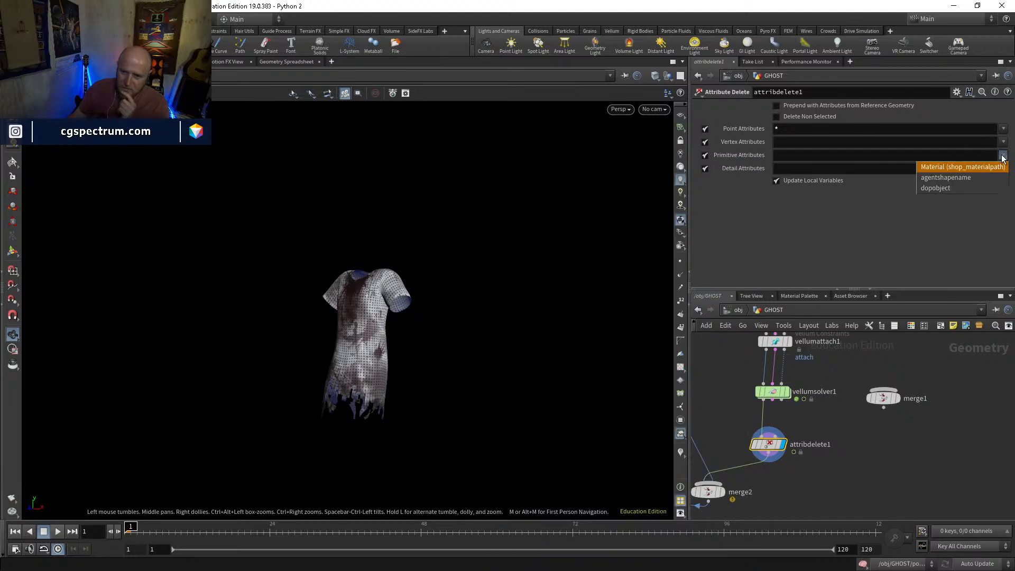
{"action": "left_click", "coordinate": [996, 178]}
{"action": "left_click", "coordinate": [1003, 155]}
{"action": "left_click", "coordinate": [997, 189]}
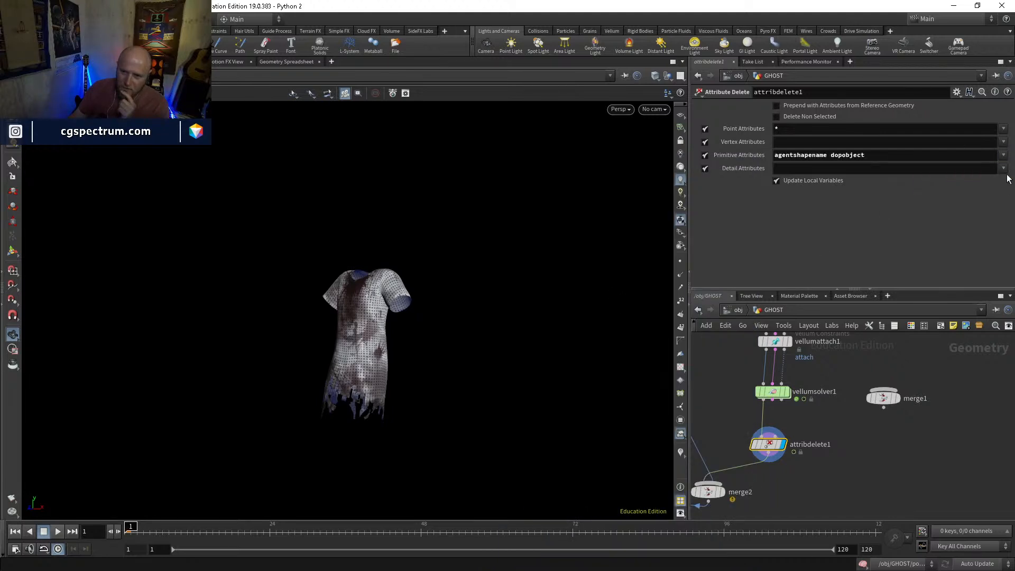
Set attribdelete1 to delete all detail attributes with the pattern *
{"action": "left_click", "coordinate": [1002, 170]}
{"action": "left_click", "coordinate": [1002, 170]}
{"action": "left_click", "coordinate": [1003, 168]}
{"action": "left_click", "coordinate": [975, 180]}
{"action": "left_click", "coordinate": [1003, 168]}
{"action": "left_click", "coordinate": [978, 191]}
{"action": "left_click", "coordinate": [1004, 168]}
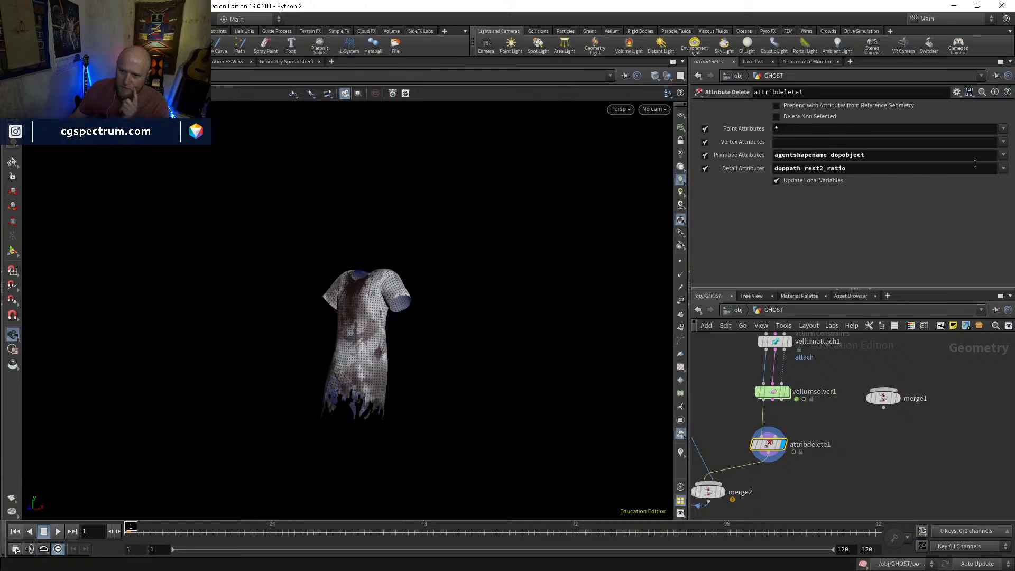
{"action": "left_click", "coordinate": [975, 168]}
{"action": "type", "text": "*"}
{"action": "key", "text": "Return"}
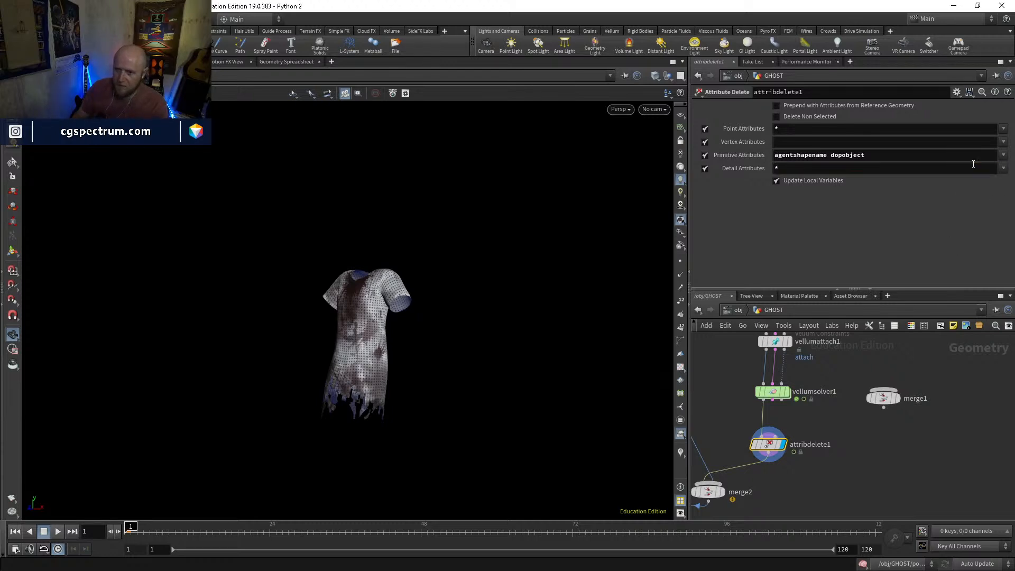
Set attribdelete1's vertex attributes to * ^uv so every one except uv is deleted
{"action": "left_click", "coordinate": [1003, 142]}
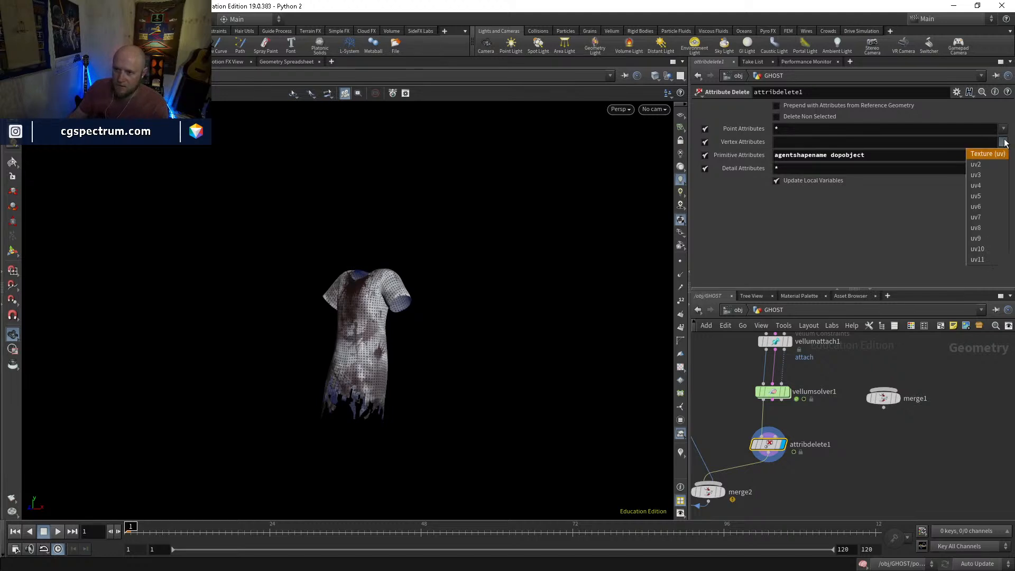
{"action": "left_click", "coordinate": [982, 154]}
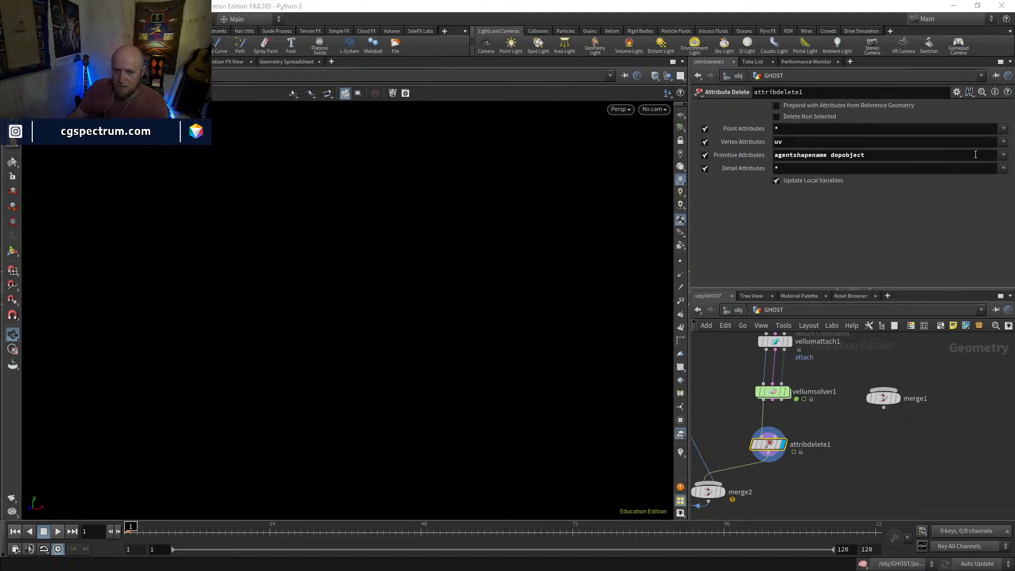
{"action": "left_click", "coordinate": [781, 142]}
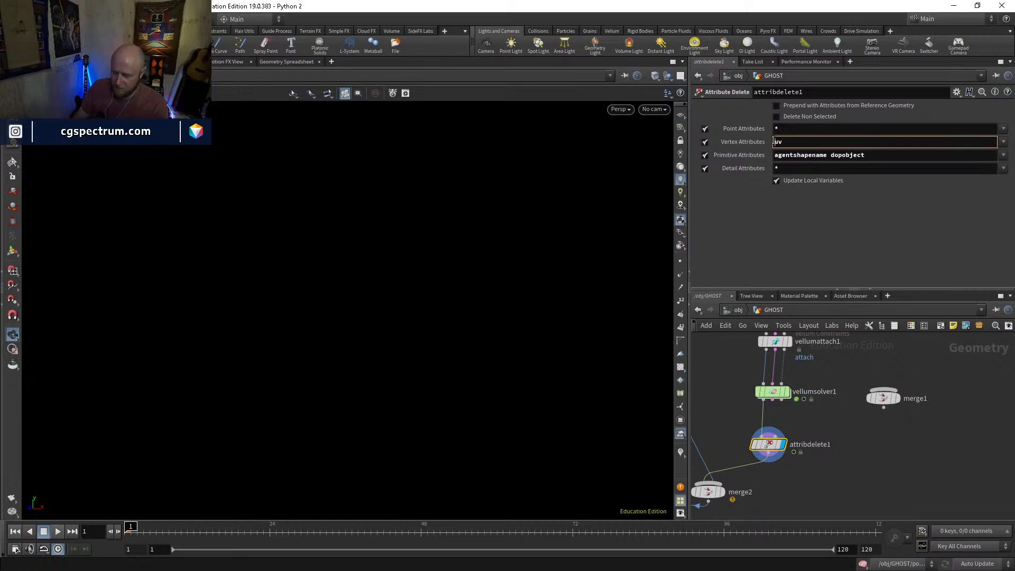
{"action": "type", "text": "* ^"}
{"action": "key", "text": "Return"}
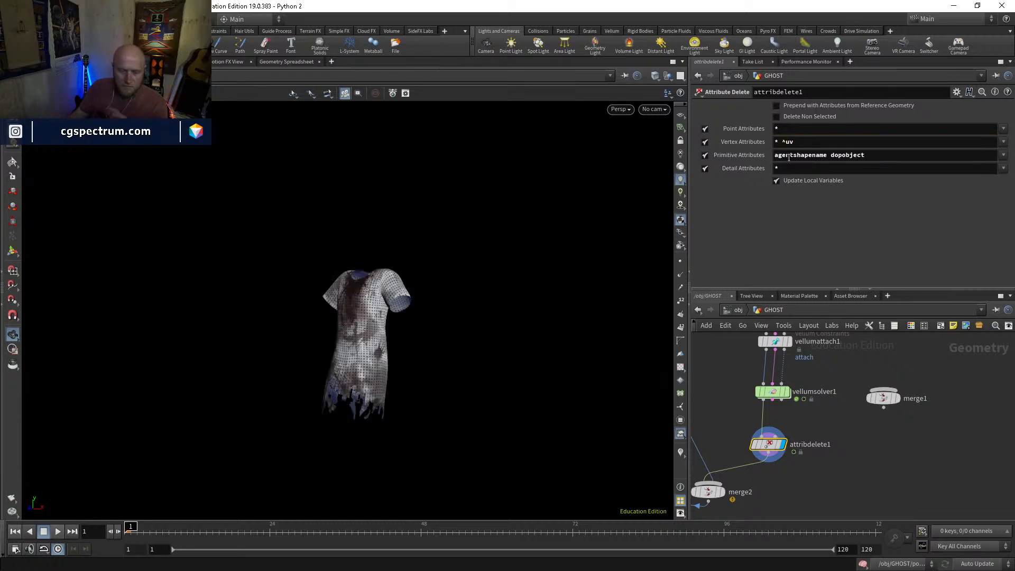
{"action": "left_click", "coordinate": [1004, 142]}
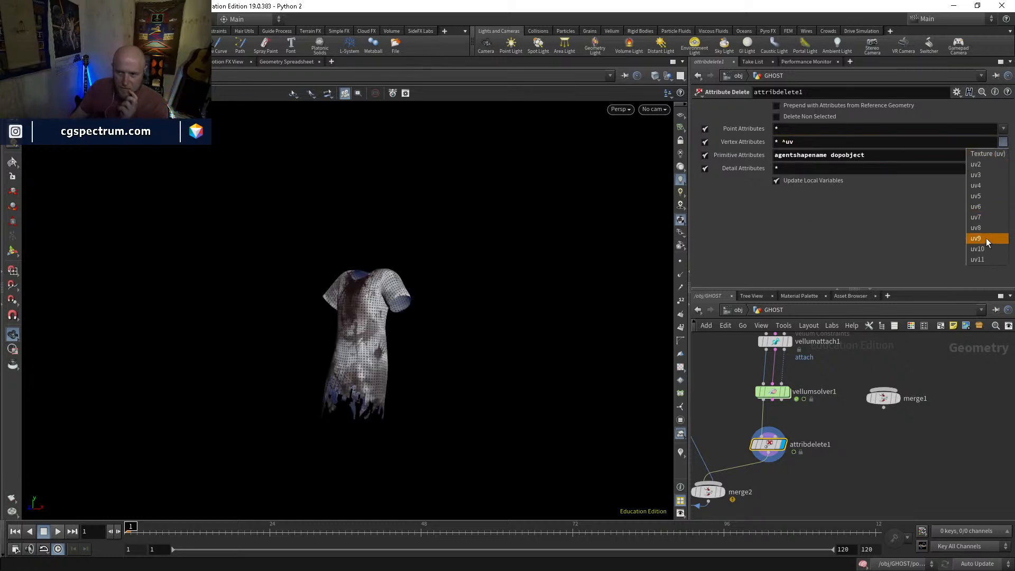
Display blast11 followed by popnet, and play the particle simulation
{"action": "middle_click_drag", "start_coordinate": [850, 471], "coordinate": [941, 326]}
{"action": "middle_click_drag", "start_coordinate": [820, 477], "coordinate": [905, 297]}
{"action": "left_click", "coordinate": [771, 404]}
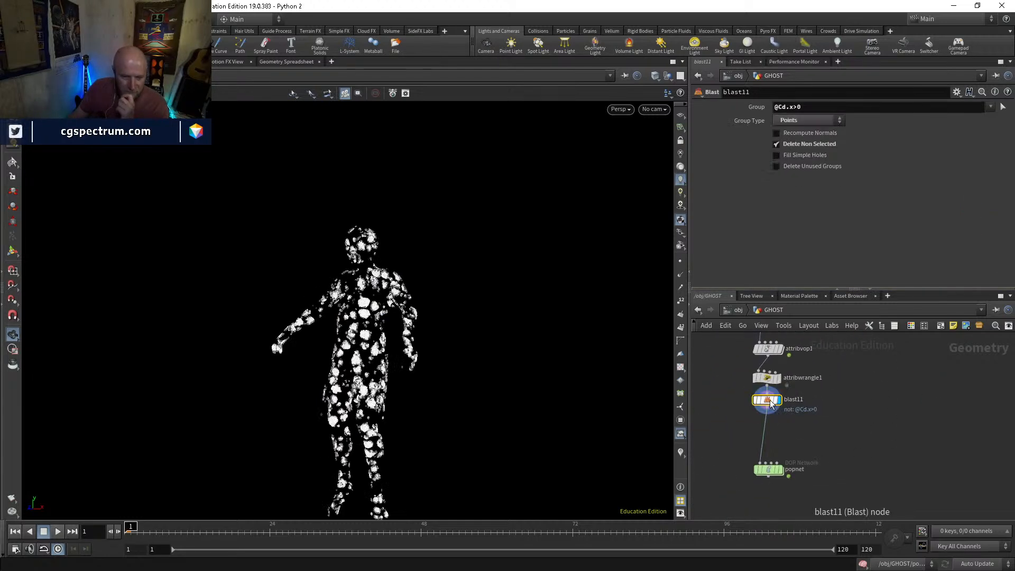
{"action": "left_click", "coordinate": [768, 469]}
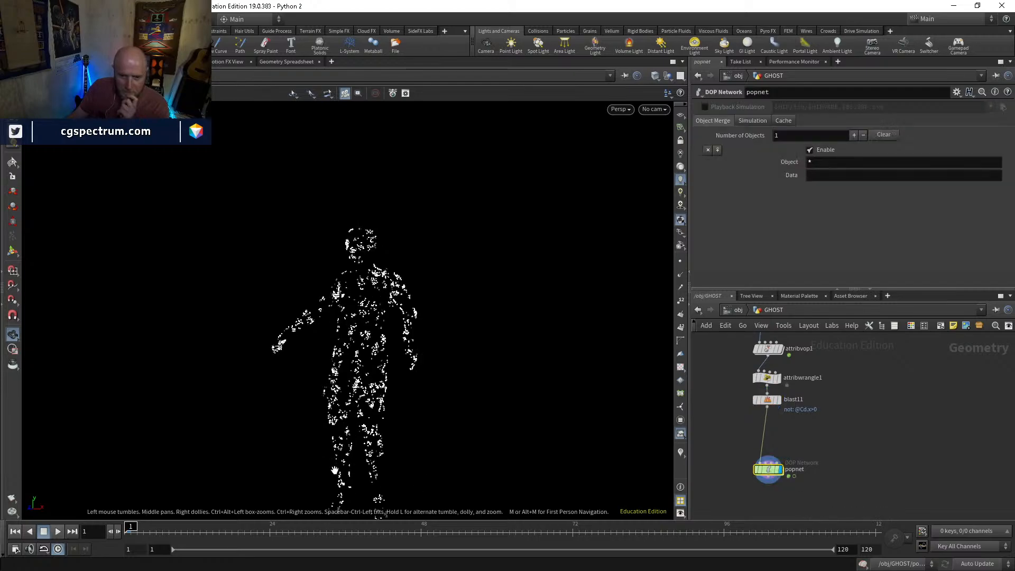
{"action": "left_click", "coordinate": [58, 531]}
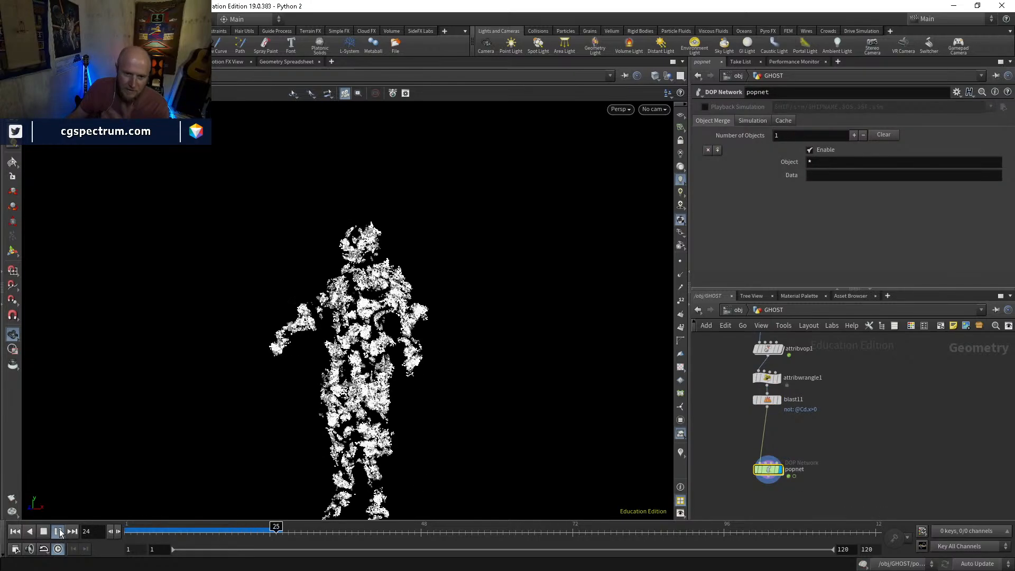
Scrub through the simulated particles, examine them closer and from other angles, and rewind to frame 1
{"action": "left_click", "coordinate": [327, 532]}
{"action": "left_click_drag", "start_coordinate": [328, 533], "coordinate": [447, 527]}
{"action": "left_click_drag", "start_coordinate": [337, 386], "coordinate": [378, 389]}
{"action": "left_click_drag", "start_coordinate": [489, 530], "coordinate": [119, 490]}
{"action": "scroll", "coordinate": [518, 317], "scroll_direction": "up", "scroll_amount": 3}
{"action": "middle_click_drag", "start_coordinate": [531, 312], "coordinate": [459, 247]}
{"action": "left_click_drag", "start_coordinate": [459, 247], "coordinate": [508, 335]}
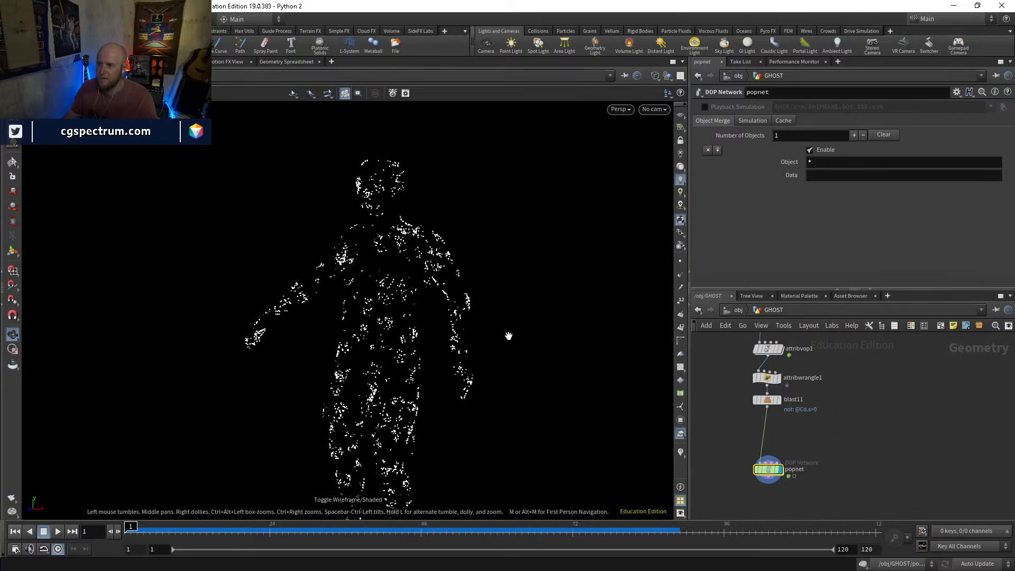
{"action": "left_click_drag", "start_coordinate": [193, 534], "coordinate": [130, 526]}
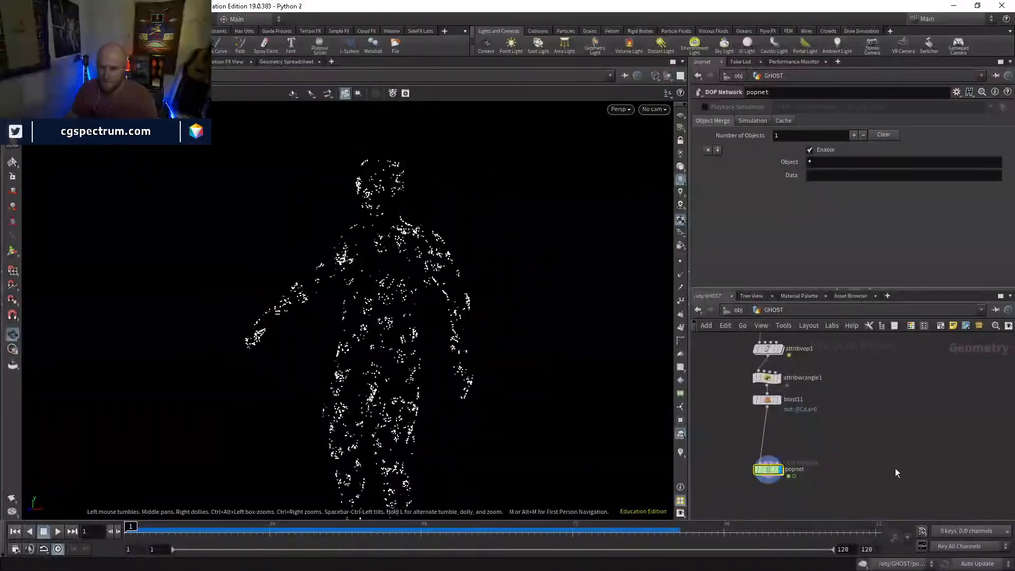
Inside popnet, set popforce1's noise amplitude to .05, play the simulation and rewind to frame 1
{"action": "double_click", "coordinate": [770, 469]}
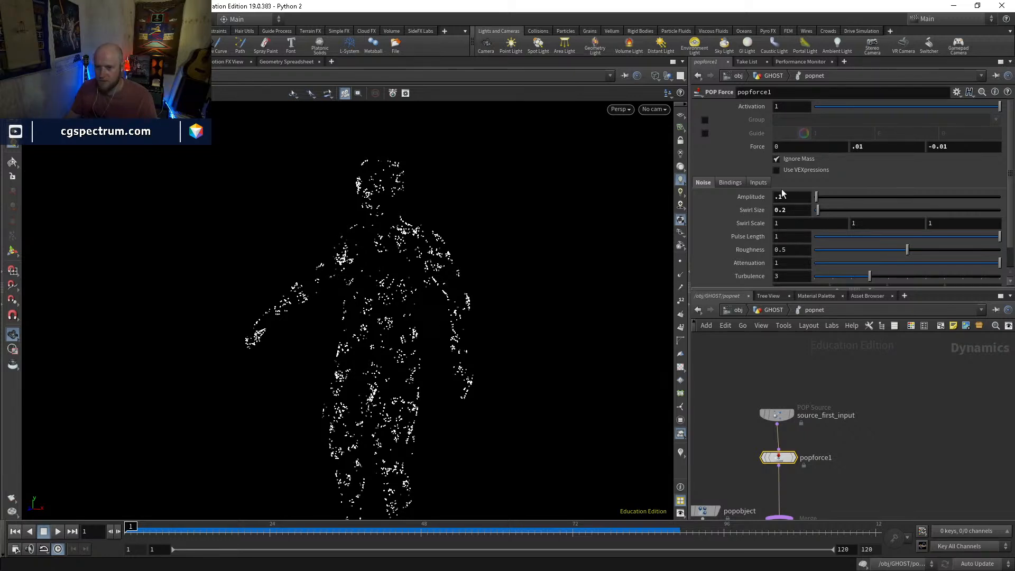
{"action": "key", "text": "Return"}
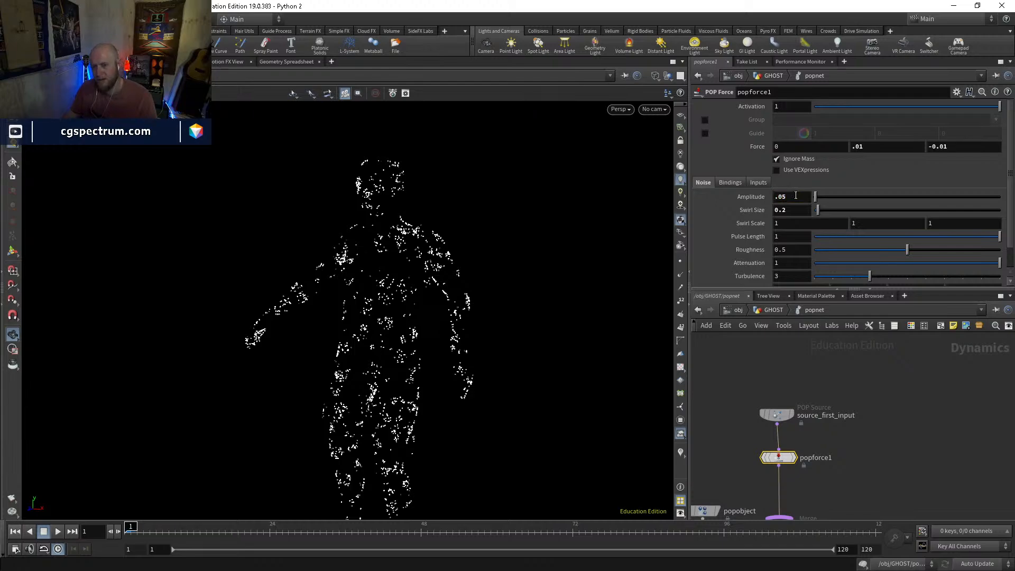
{"action": "left_click", "coordinate": [58, 532]}
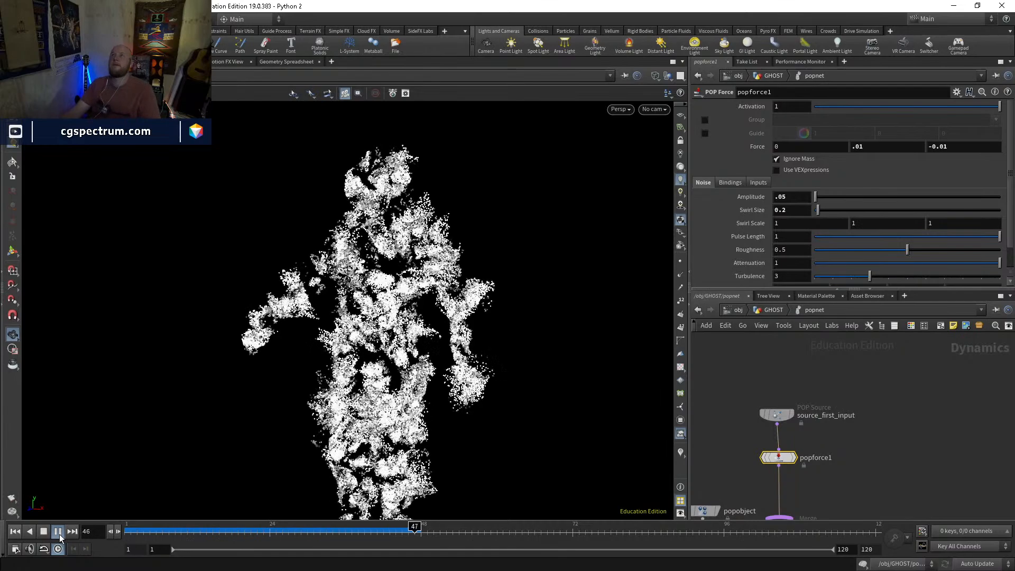
{"action": "left_click", "coordinate": [58, 531]}
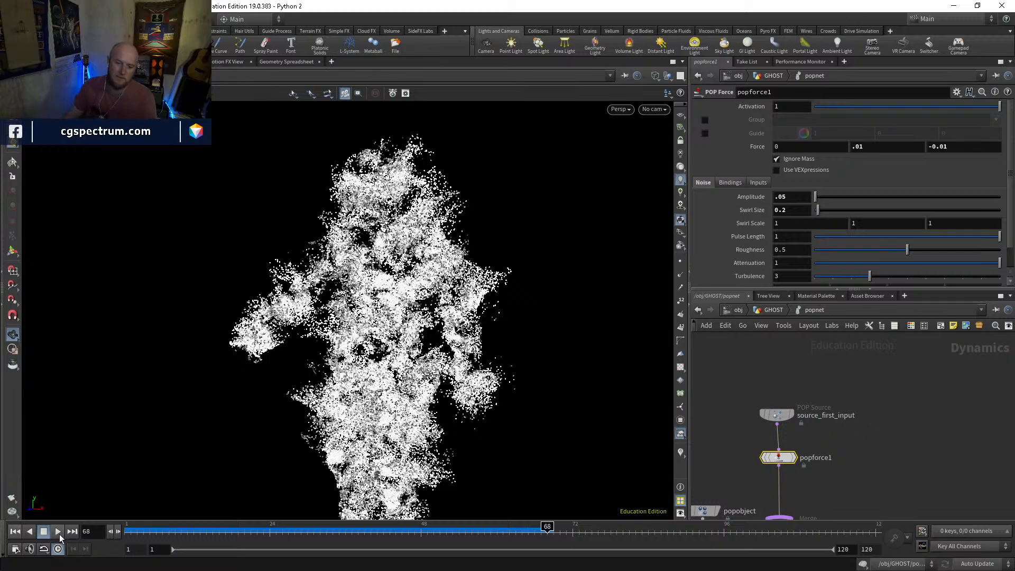
{"action": "left_click_drag", "start_coordinate": [300, 535], "coordinate": [108, 495]}
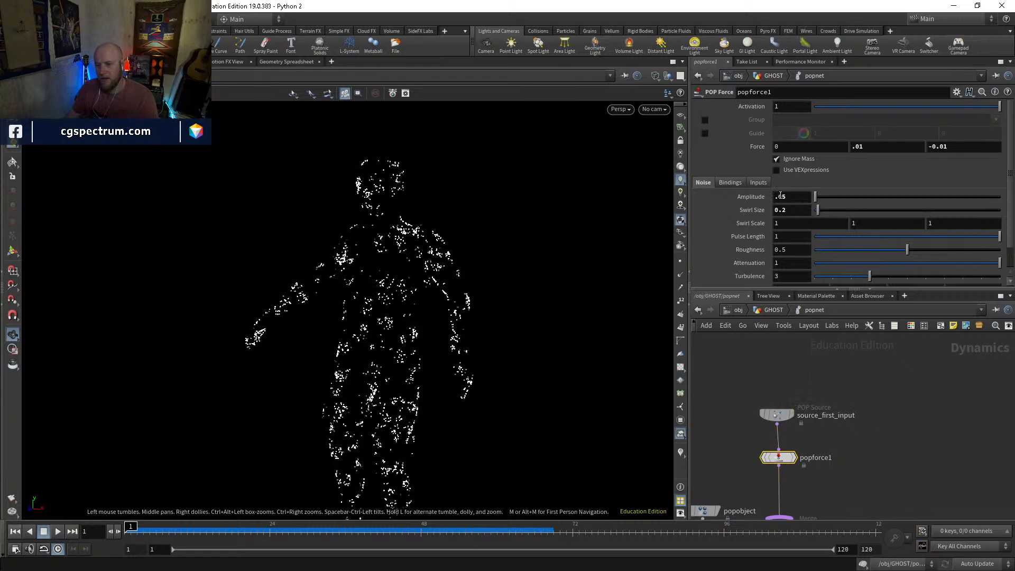
Lower popforce1's noise amplitude to .01, play and scrub the simulation, and rewind to frame 1
{"action": "key", "text": "Return"}
{"action": "key", "text": "Up"}
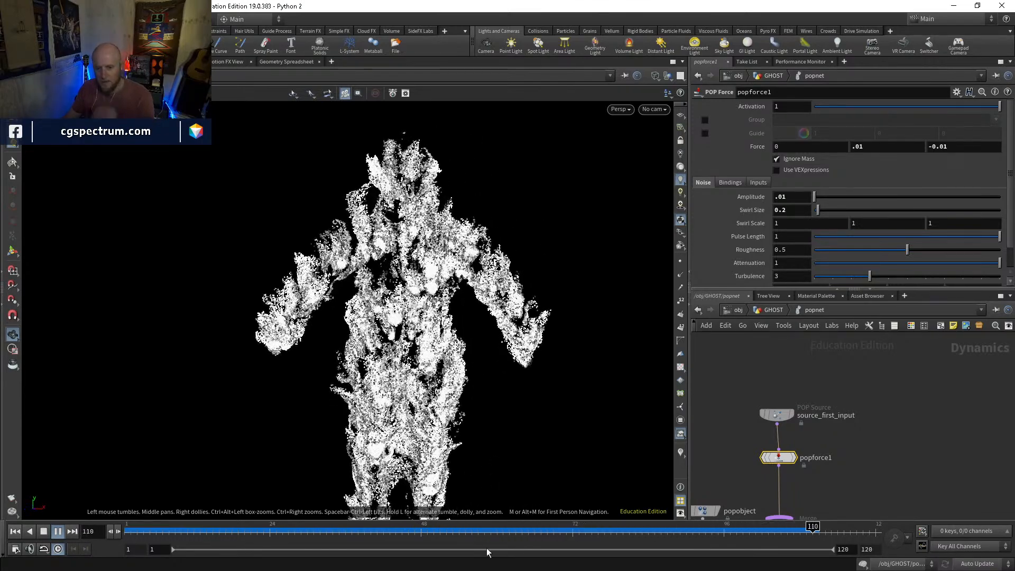
{"action": "left_click", "coordinate": [167, 525]}
{"action": "left_click_drag", "start_coordinate": [167, 518], "coordinate": [86, 524]}
Return to GHOST and compare the points at attribvop1 and attribwrangle1, with attribvop1 bypassed and active
{"action": "middle_click_drag", "start_coordinate": [828, 390], "coordinate": [806, 405]}
{"action": "left_click", "coordinate": [774, 311]}
{"action": "left_click", "coordinate": [788, 435]}
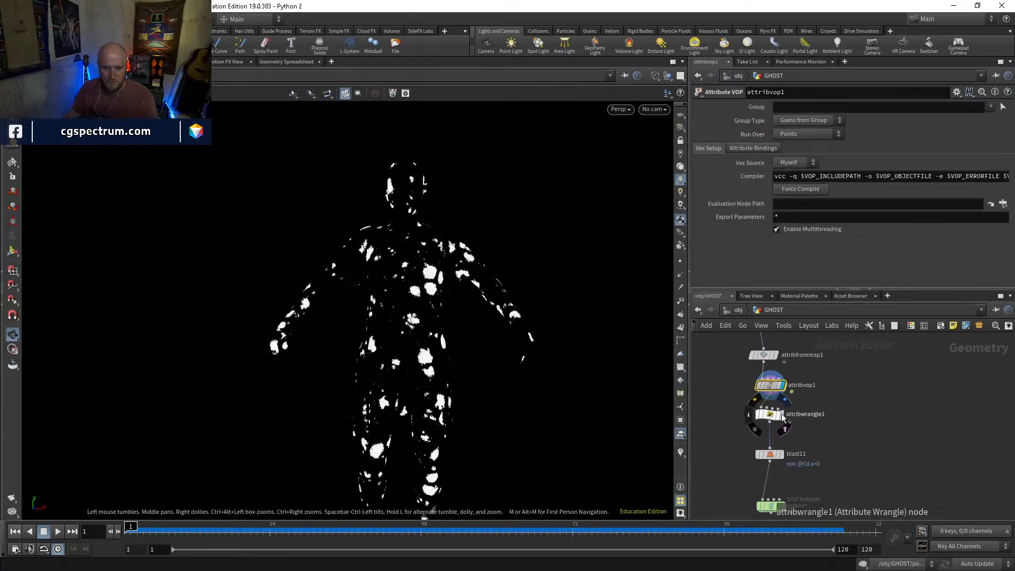
{"action": "left_click", "coordinate": [771, 415]}
{"action": "left_click", "coordinate": [784, 386]}
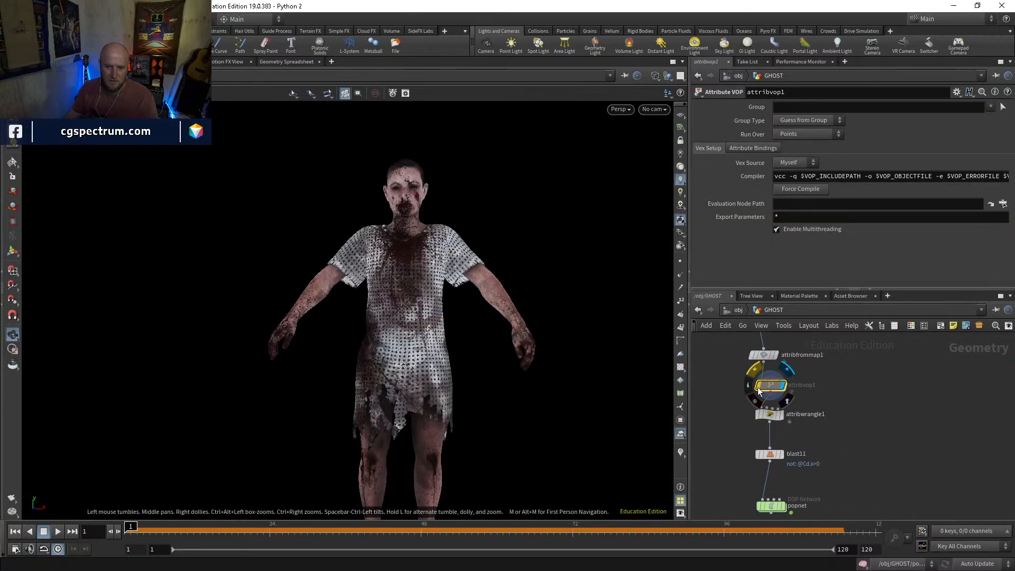
{"action": "mouse_move", "coordinate": [758, 387]}
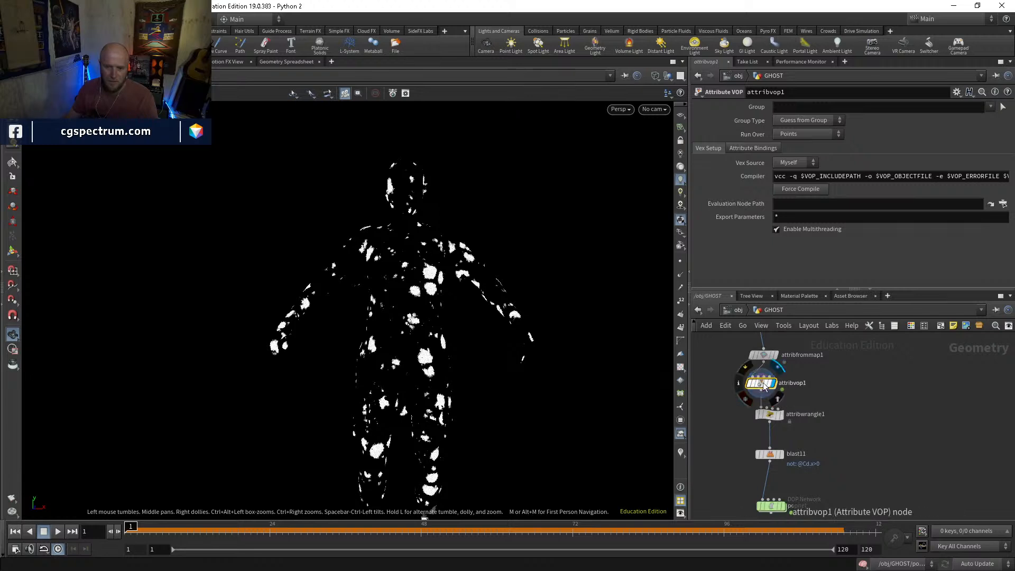
{"action": "left_click", "coordinate": [771, 415]}
{"action": "middle_click_drag", "start_coordinate": [780, 461], "coordinate": [762, 488]}
Add an Attribute Wrangle node, insert it between attribfrommap1 and attribvop1, and display it
{"action": "mouse_move", "coordinate": [778, 429]}
{"action": "left_click", "coordinate": [748, 378]}
{"action": "key", "text": "Tab"}
{"action": "type", "text": "atw"}
{"action": "key", "text": "Return"}
{"action": "left_click", "coordinate": [789, 390]}
{"action": "left_click_drag", "start_coordinate": [789, 391], "coordinate": [741, 396]}
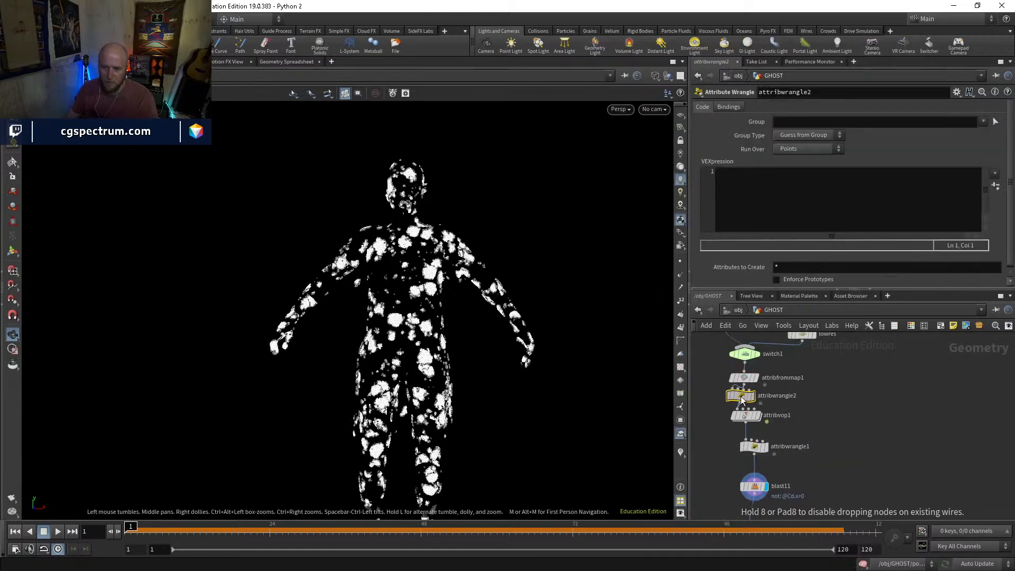
{"action": "left_click", "coordinate": [753, 396]}
Store the point colour in a texture attribute with the VEX expression v@texture=v@Cd; in attribwrangle2
{"action": "left_click", "coordinate": [753, 201]}
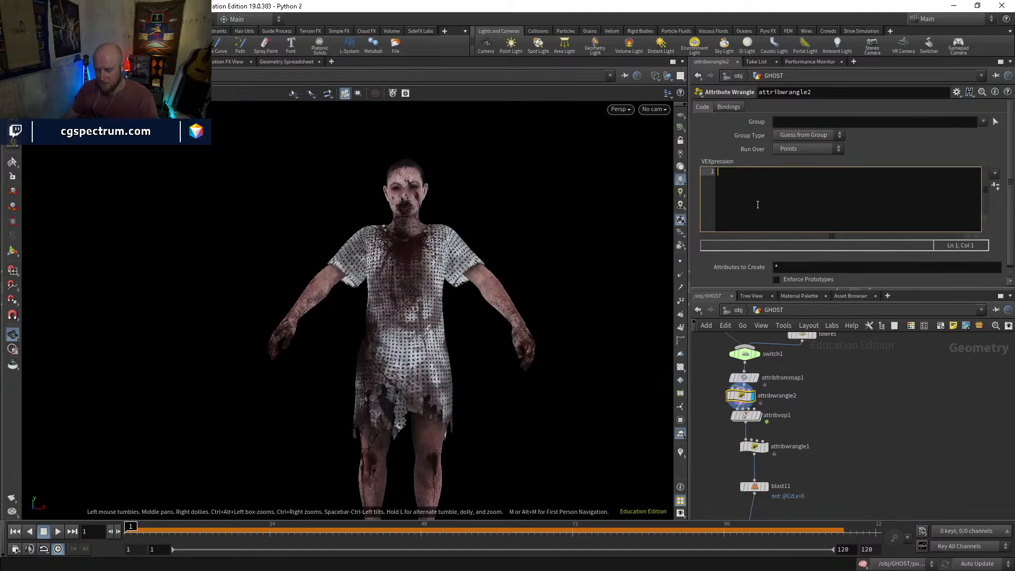
{"action": "type", "text": "v"}
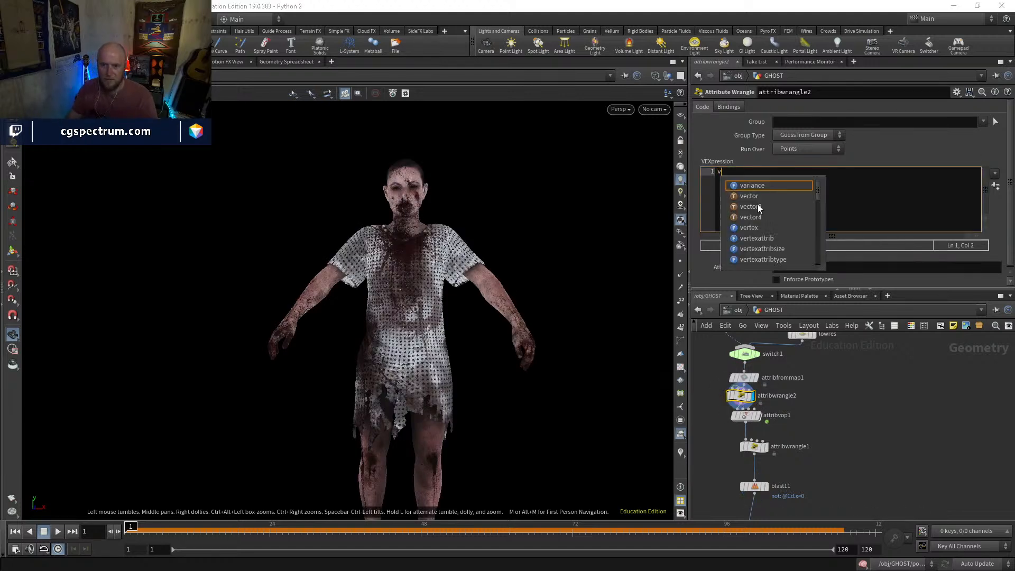
{"action": "type", "text": "@texture"}
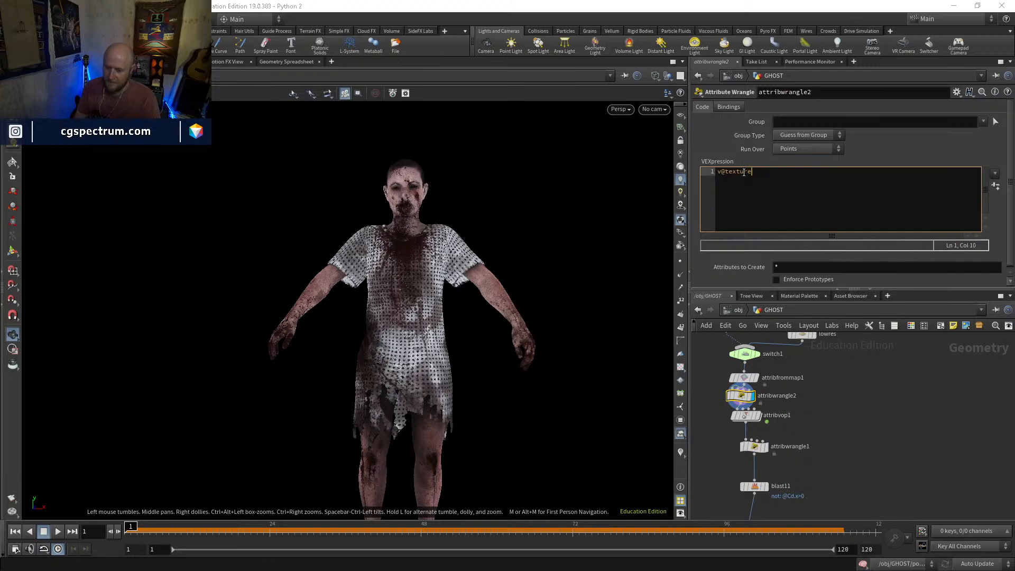
{"action": "type", "text": "@Cd;"}
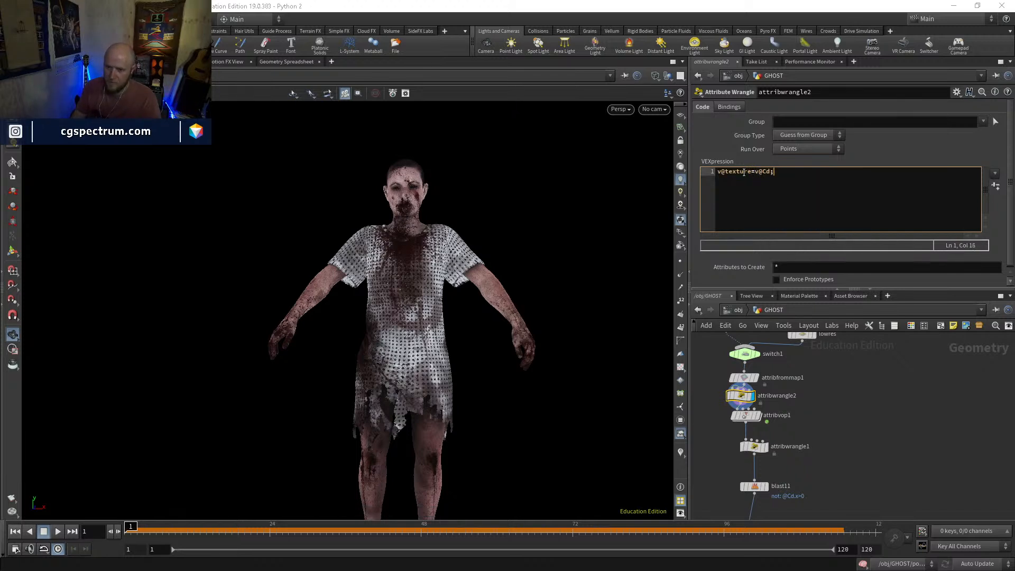
Display attribvop1, attribwrangle1 and blast11 one after another to check the masked points at each stage
{"action": "left_click", "coordinate": [758, 416]}
{"action": "left_click", "coordinate": [766, 447]}
{"action": "middle_click_drag", "start_coordinate": [797, 476], "coordinate": [772, 424]}
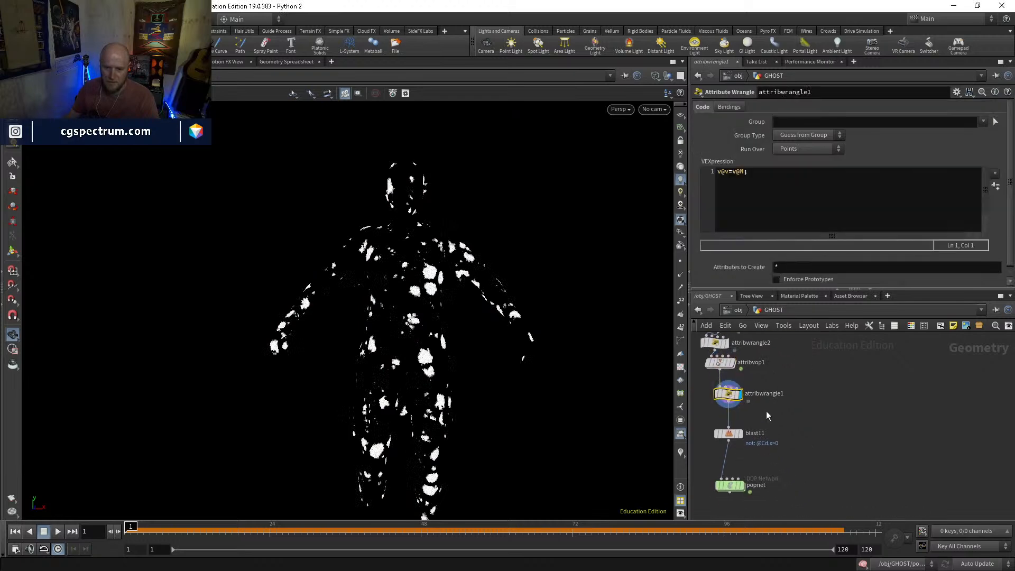
{"action": "left_click", "coordinate": [740, 434]}
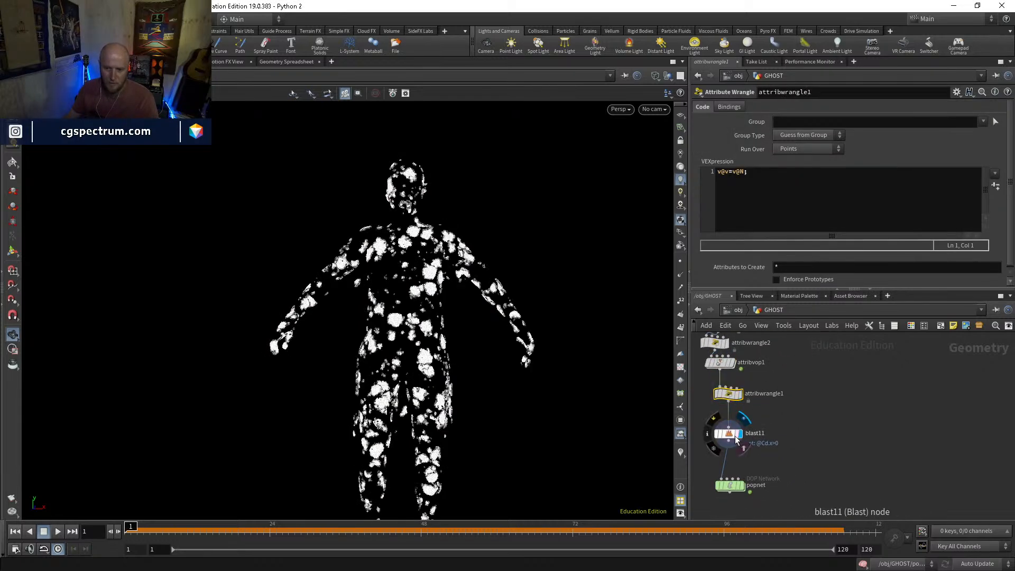
Add an Attribute Wrangle node, insert it between blast11 and popnet, and display it
{"action": "middle_click_drag", "start_coordinate": [776, 463], "coordinate": [766, 400]}
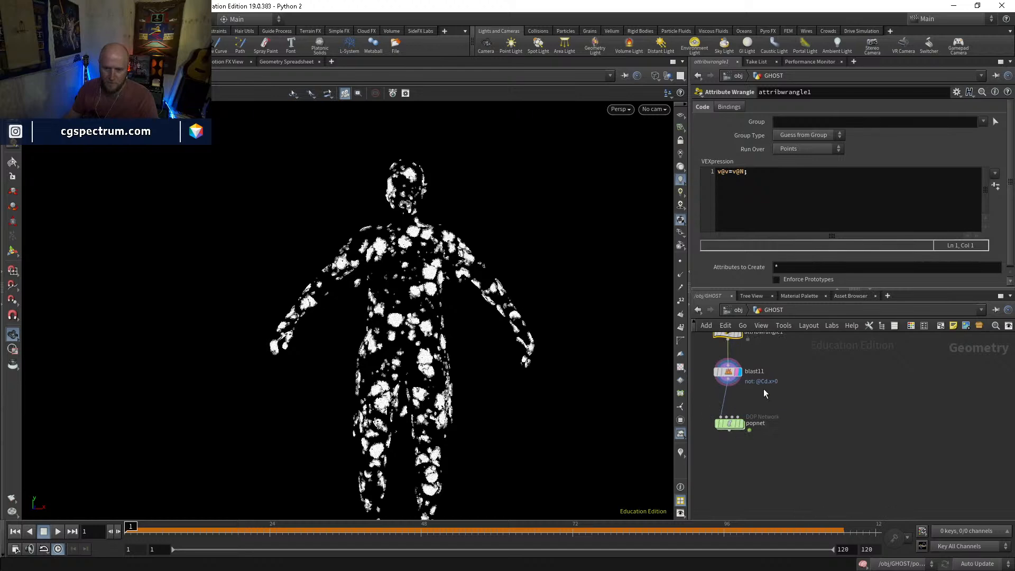
{"action": "key", "text": "Tab"}
{"action": "type", "text": "aw"}
{"action": "key", "text": "Return"}
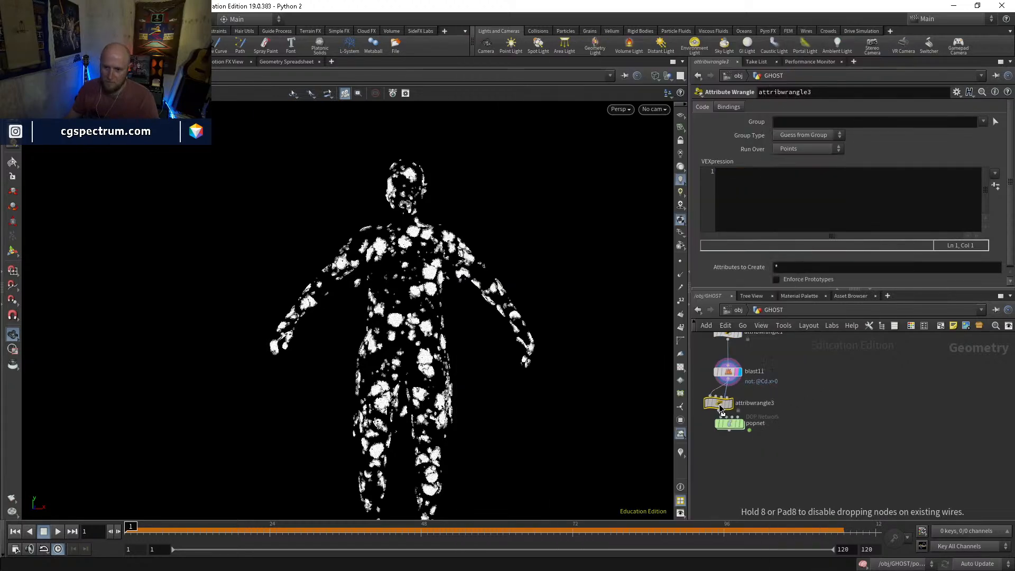
{"action": "left_click", "coordinate": [726, 401]}
Restore the point colour from the stored attribute with the VEX expression v@Cd=v@texture; in attribwrangle3
{"action": "left_click", "coordinate": [740, 195]}
{"action": "type", "text": "v@"}
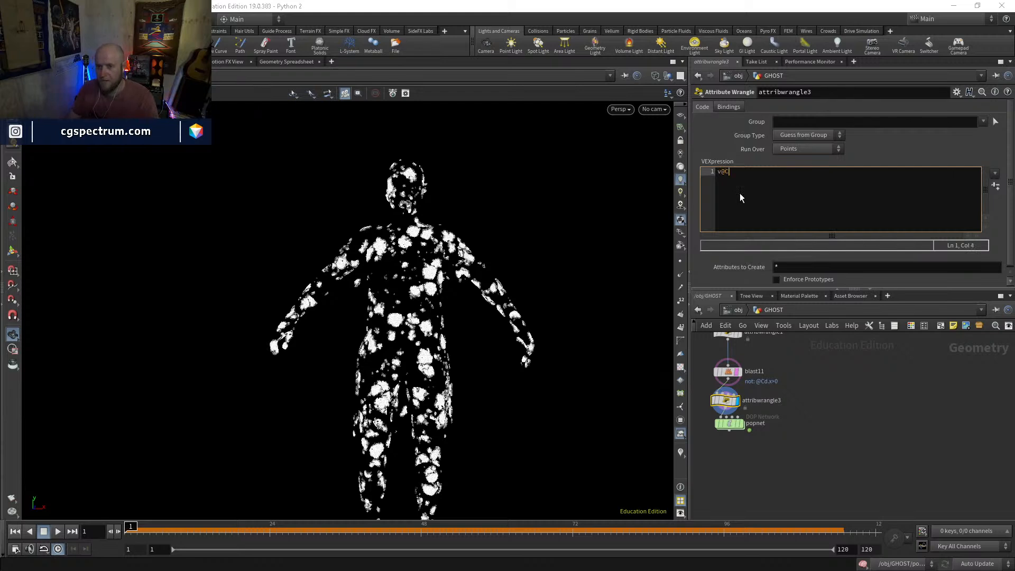
{"action": "type", "text": "Cd=v@"}
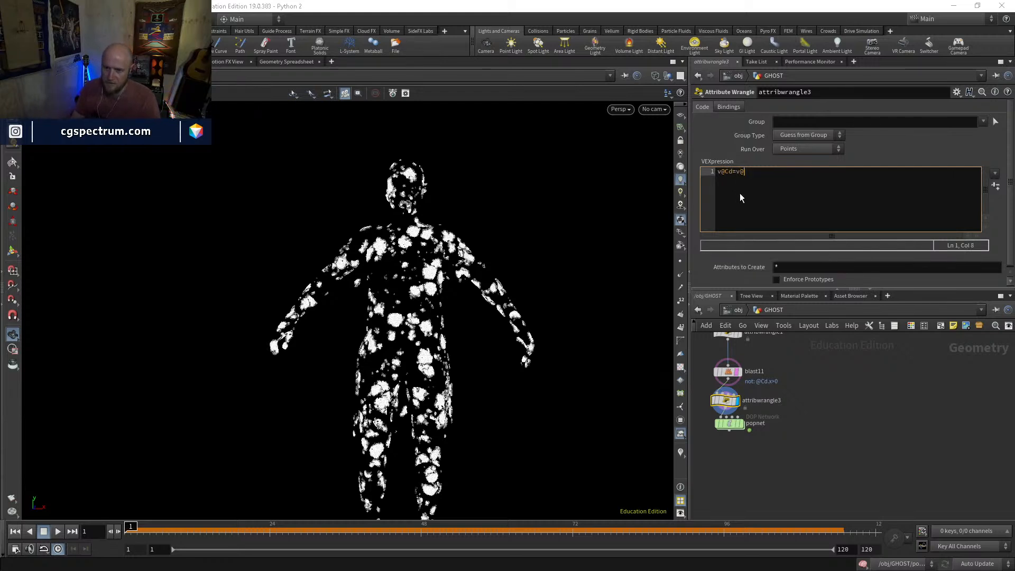
{"action": "type", "text": "texture;"}
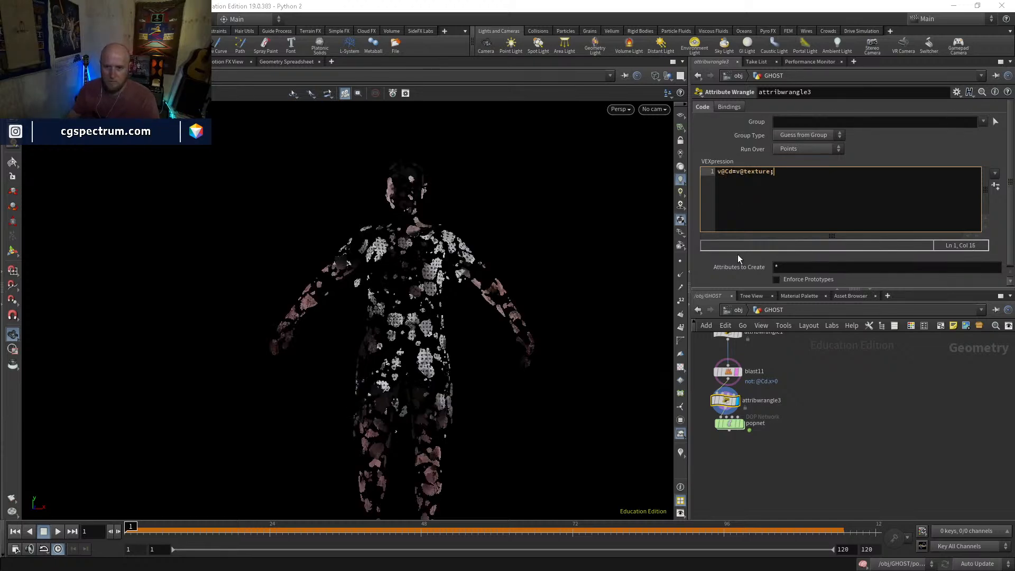
Display popnet, play and scrub the textured particle simulation from several angles, and return to the GHOST network
{"action": "left_click", "coordinate": [858, 427]}
{"action": "left_click_drag", "start_coordinate": [732, 425], "coordinate": [730, 428]}
{"action": "left_click_drag", "start_coordinate": [529, 298], "coordinate": [534, 244]}
{"action": "double_click", "coordinate": [739, 429]}
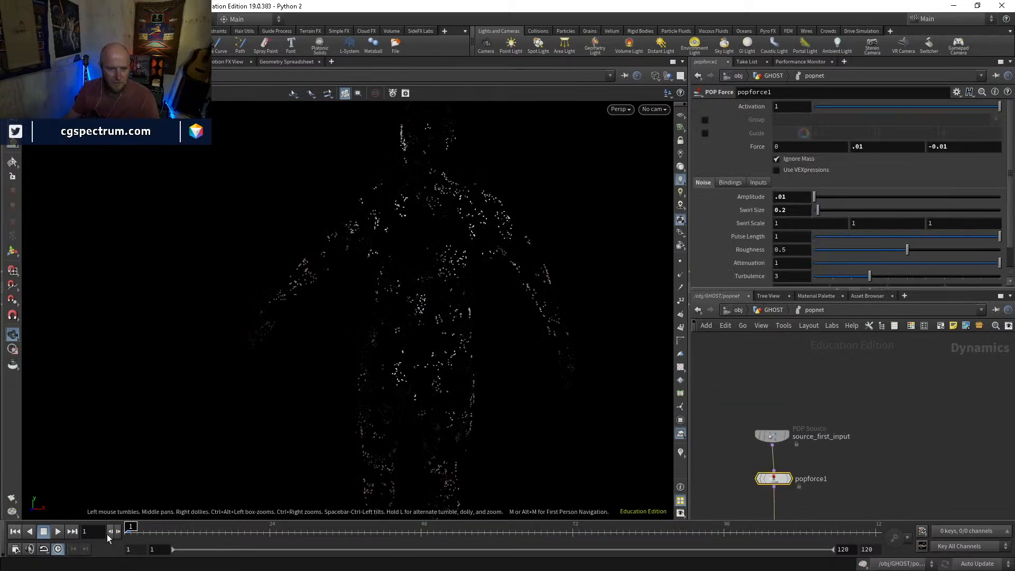
{"action": "left_click", "coordinate": [57, 532]}
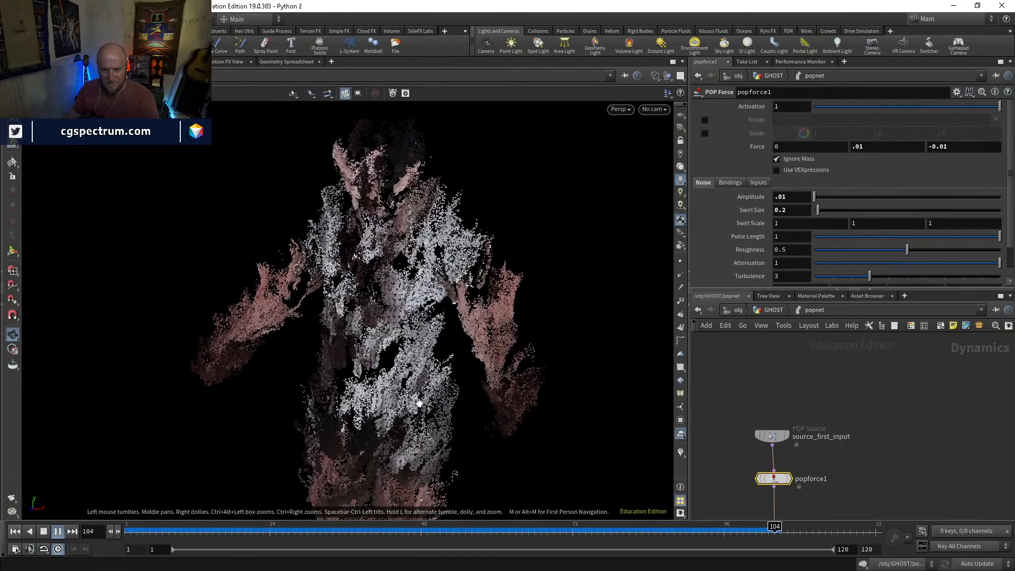
{"action": "left_click", "coordinate": [358, 529]}
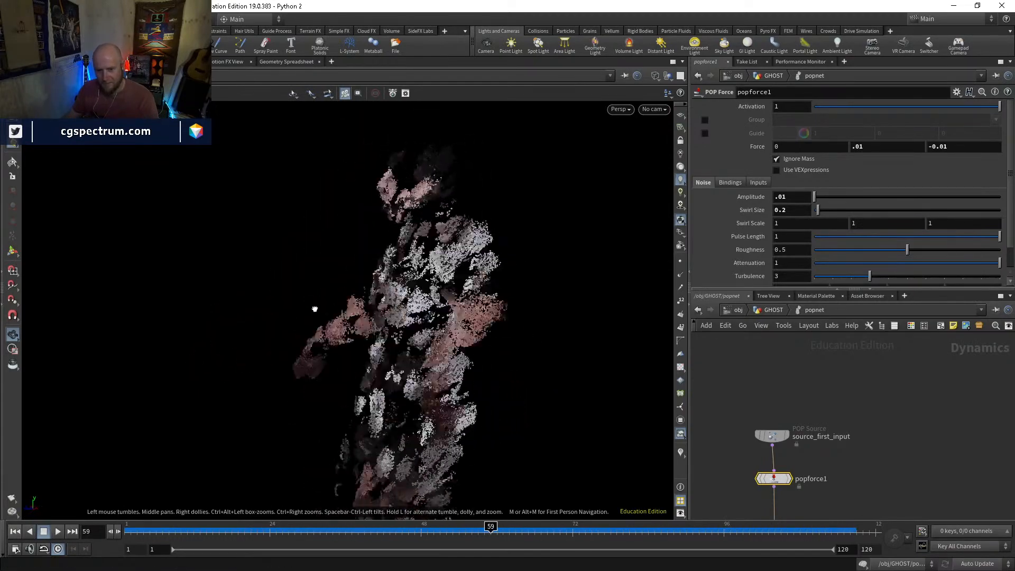
{"action": "mouse_move", "coordinate": [613, 523]}
{"action": "left_mouse_down"}
{"action": "mouse_move", "coordinate": [671, 524]}
{"action": "mouse_move", "coordinate": [410, 526]}
{"action": "mouse_move", "coordinate": [677, 525]}
{"action": "left_mouse_up"}
{"action": "key", "text": "u"}
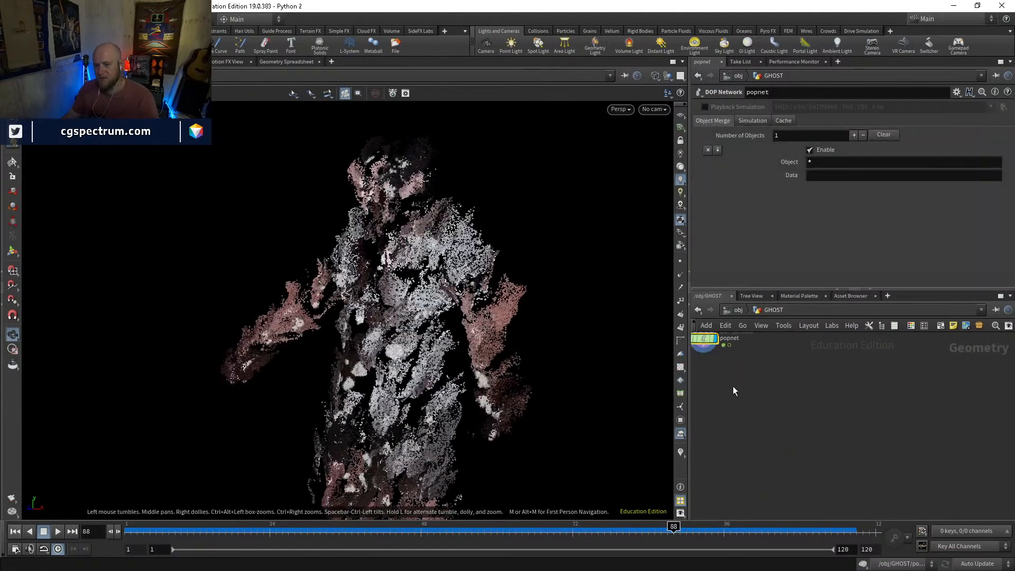
{"action": "scroll", "coordinate": [760, 418], "scroll_direction": "up", "scroll_amount": 2}
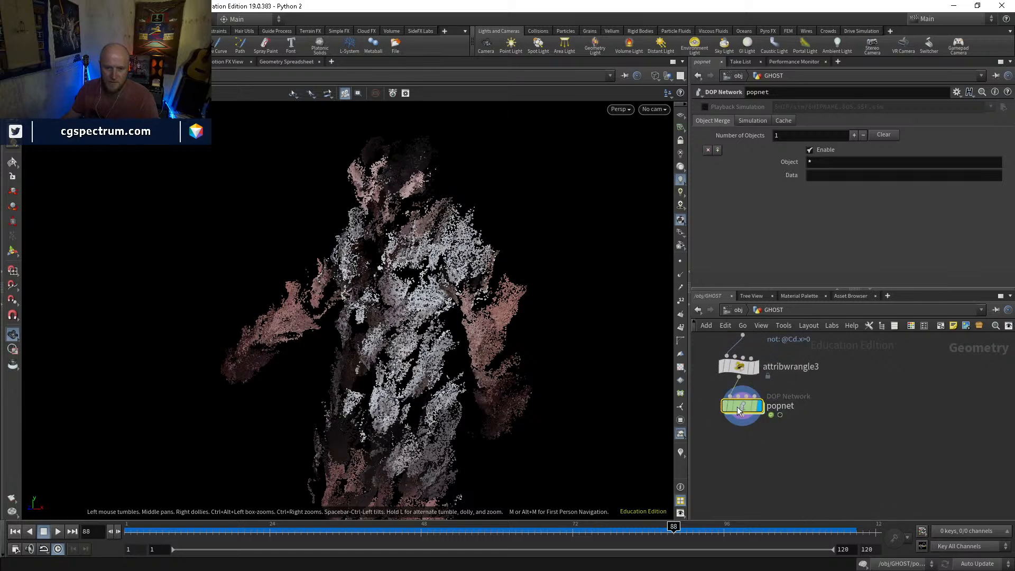
{"action": "key", "text": "Tab"}
{"action": "type", "text": "remesh"}
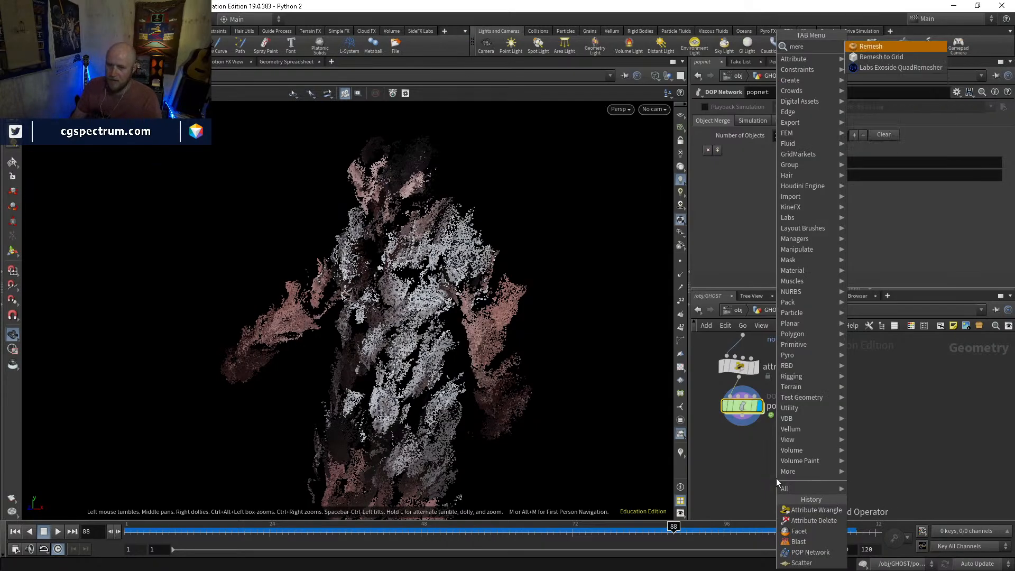
{"action": "key", "text": "Return"}
{"action": "left_click", "coordinate": [777, 478]}
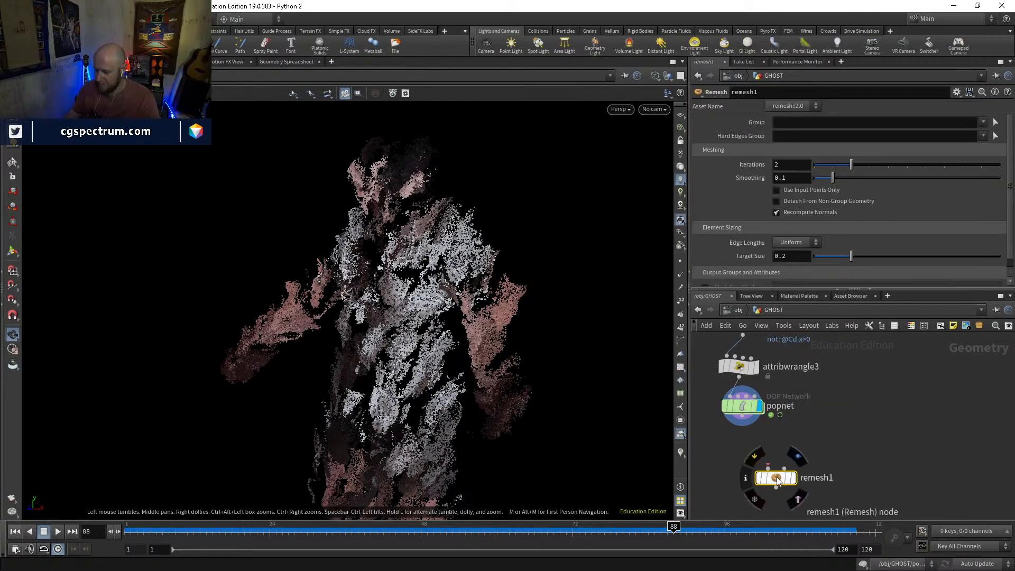
{"action": "key", "text": "Delete"}
Add a Merge node below popnet and connect popnet's output to it
{"action": "key", "text": "Tab"}
{"action": "type", "text": "merge"}
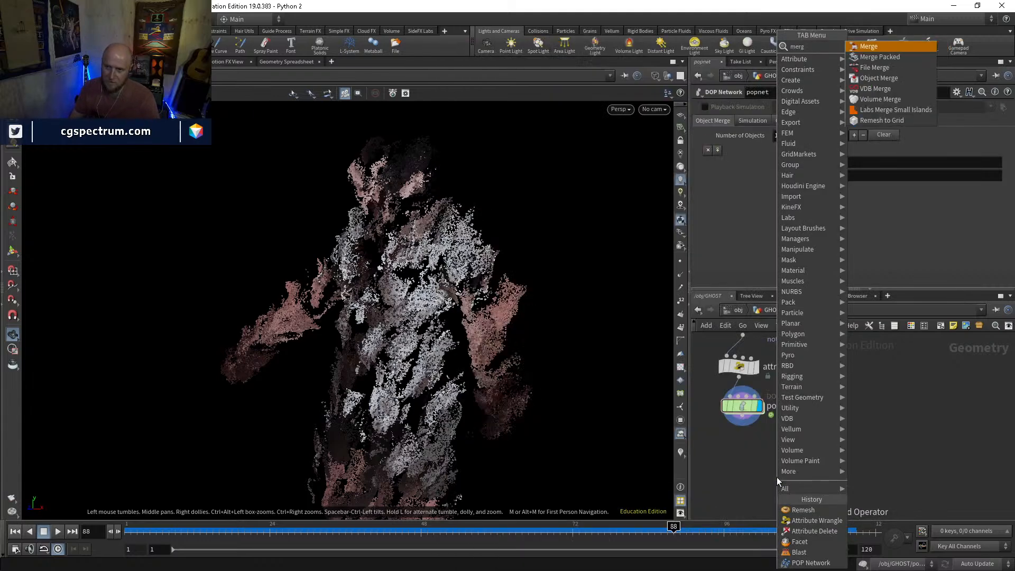
{"action": "key", "text": "Return"}
{"action": "left_click", "coordinate": [777, 477]}
{"action": "left_click_drag", "start_coordinate": [743, 416], "coordinate": [777, 468]}
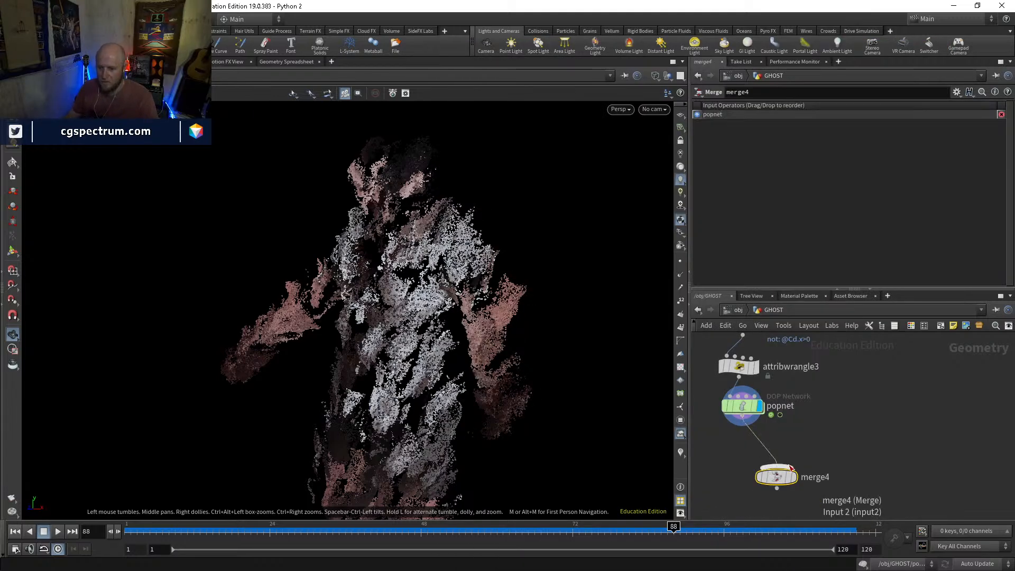
Connect attribfrommap1's output to merge4 as its second input and display merge4
{"action": "left_click", "coordinate": [776, 467]}
{"action": "middle_click_drag", "start_coordinate": [813, 431], "coordinate": [811, 488]}
{"action": "middle_click_drag", "start_coordinate": [818, 449], "coordinate": [821, 487]}
{"action": "middle_click_drag", "start_coordinate": [826, 426], "coordinate": [838, 534]}
{"action": "middle_click_drag", "start_coordinate": [821, 407], "coordinate": [832, 485]}
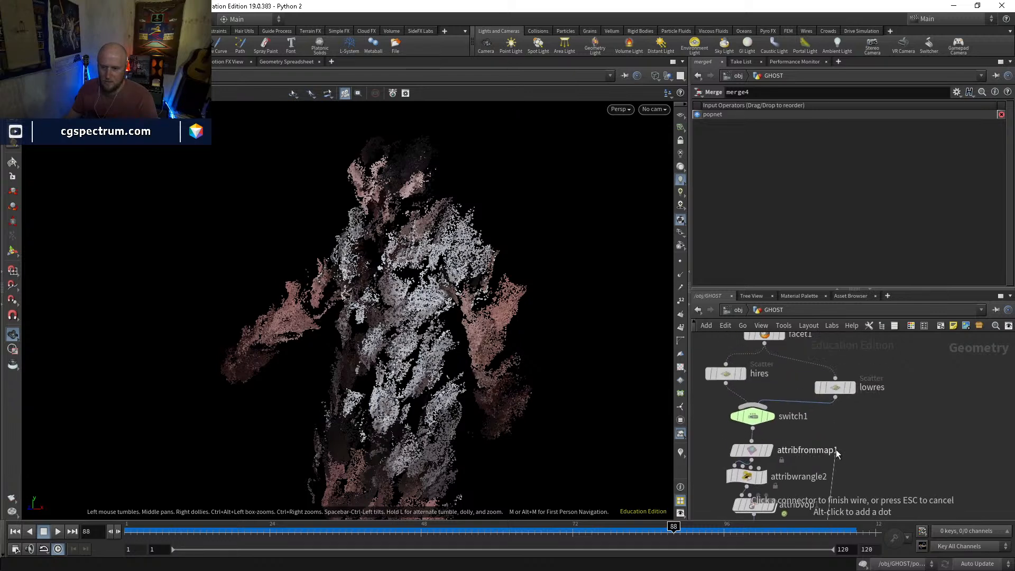
{"action": "left_click", "coordinate": [760, 465]}
{"action": "left_click_drag", "start_coordinate": [752, 450], "coordinate": [793, 448]}
{"action": "middle_click_drag", "start_coordinate": [848, 476], "coordinate": [842, 381]}
{"action": "middle_click_drag", "start_coordinate": [860, 497], "coordinate": [756, 442]}
{"action": "left_click", "coordinate": [758, 440]}
Examine the combined ghost points and particles from different angles and at several frames, ending on frame 88
{"action": "left_click_drag", "start_coordinate": [457, 382], "coordinate": [506, 407]}
{"action": "left_click_drag", "start_coordinate": [247, 533], "coordinate": [837, 530]}
{"action": "left_click_drag", "start_coordinate": [545, 375], "coordinate": [493, 346]}
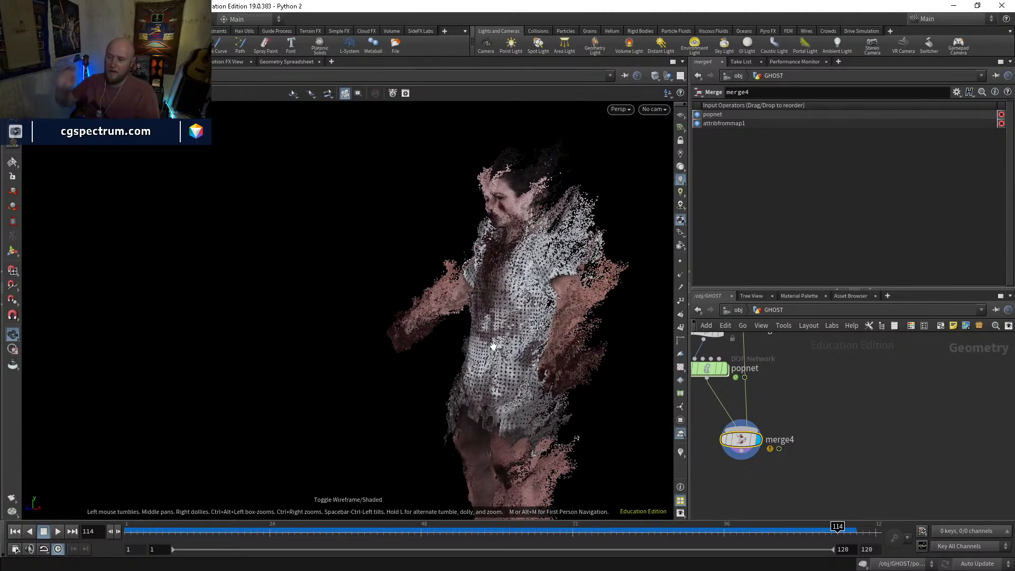
{"action": "left_click_drag", "start_coordinate": [492, 346], "coordinate": [513, 310]}
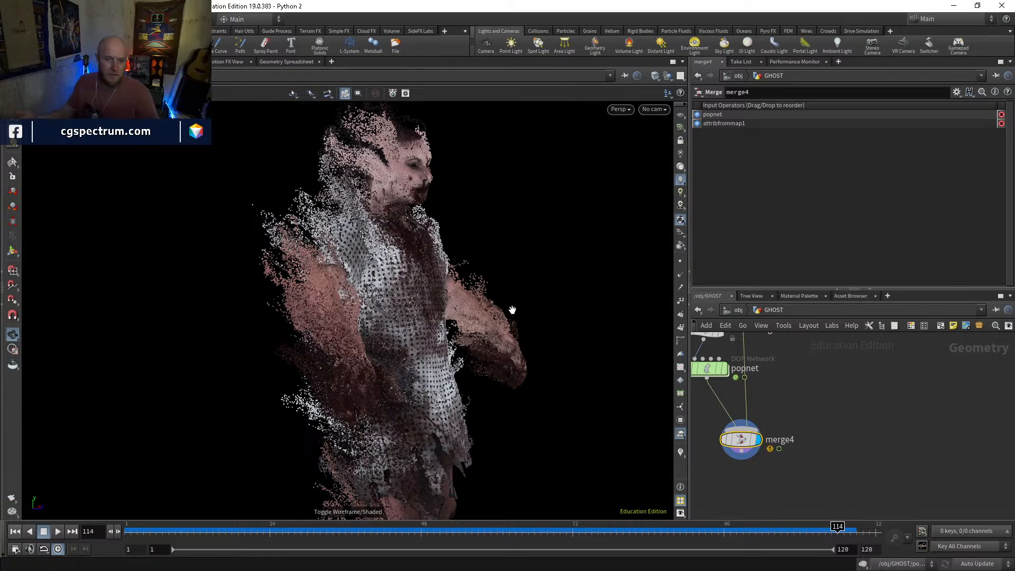
{"action": "left_click_drag", "start_coordinate": [562, 346], "coordinate": [371, 384]}
{"action": "middle_click_drag", "start_coordinate": [418, 401], "coordinate": [379, 309]}
{"action": "right_click_drag", "start_coordinate": [379, 310], "coordinate": [477, 308]}
{"action": "left_click_drag", "start_coordinate": [477, 309], "coordinate": [547, 348]}
{"action": "left_click_drag", "start_coordinate": [455, 337], "coordinate": [513, 338]}
{"action": "left_click_drag", "start_coordinate": [612, 531], "coordinate": [673, 526]}
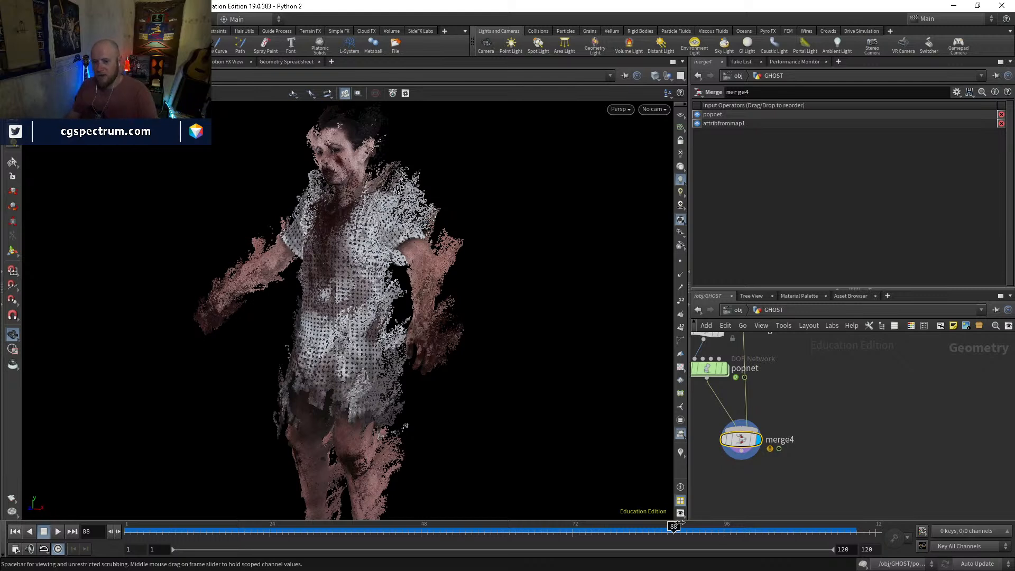
Review the VEX code of attribwrangle3 and attribwrangle1 and look over the point attributes in the geometry spreadsheet
{"action": "middle_click_drag", "start_coordinate": [794, 351], "coordinate": [823, 445]}
{"action": "left_click", "coordinate": [737, 427]}
{"action": "middle_click_drag", "start_coordinate": [743, 423], "coordinate": [757, 461]}
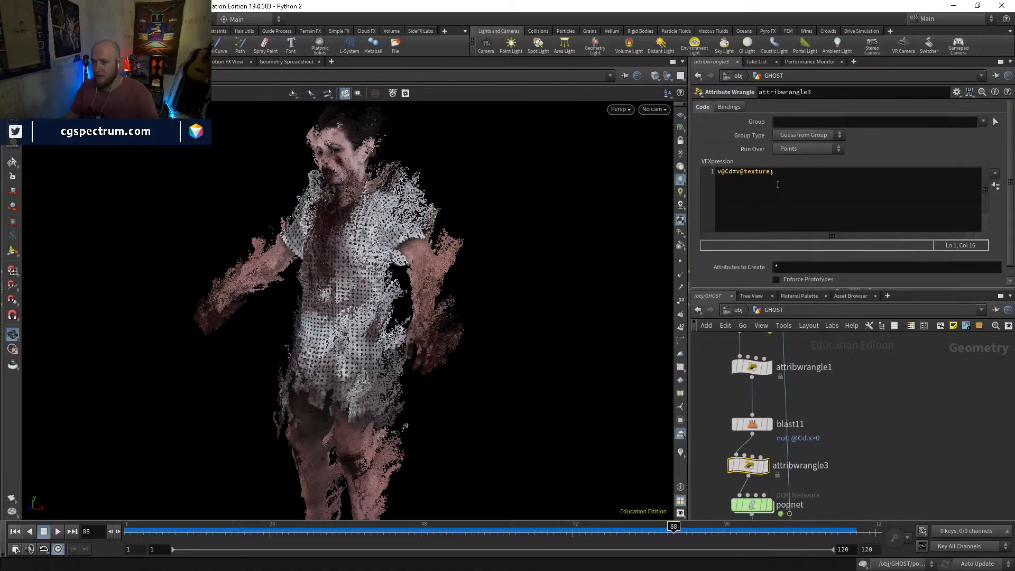
{"action": "middle_click_drag", "start_coordinate": [793, 505], "coordinate": [807, 447]}
{"action": "middle_click_drag", "start_coordinate": [780, 384], "coordinate": [793, 464]}
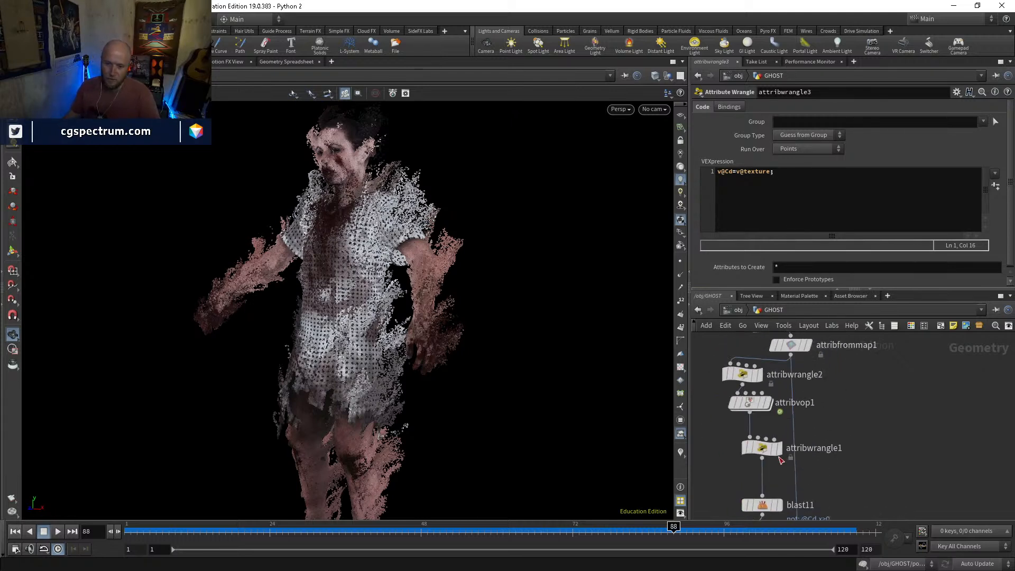
{"action": "left_click", "coordinate": [762, 449]}
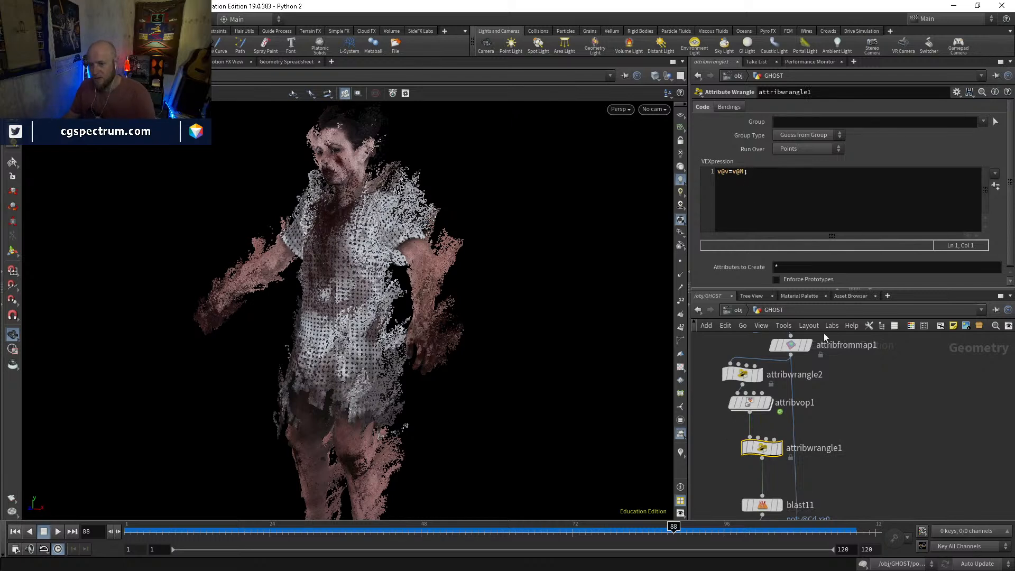
{"action": "middle_click_drag", "start_coordinate": [913, 453], "coordinate": [892, 400]}
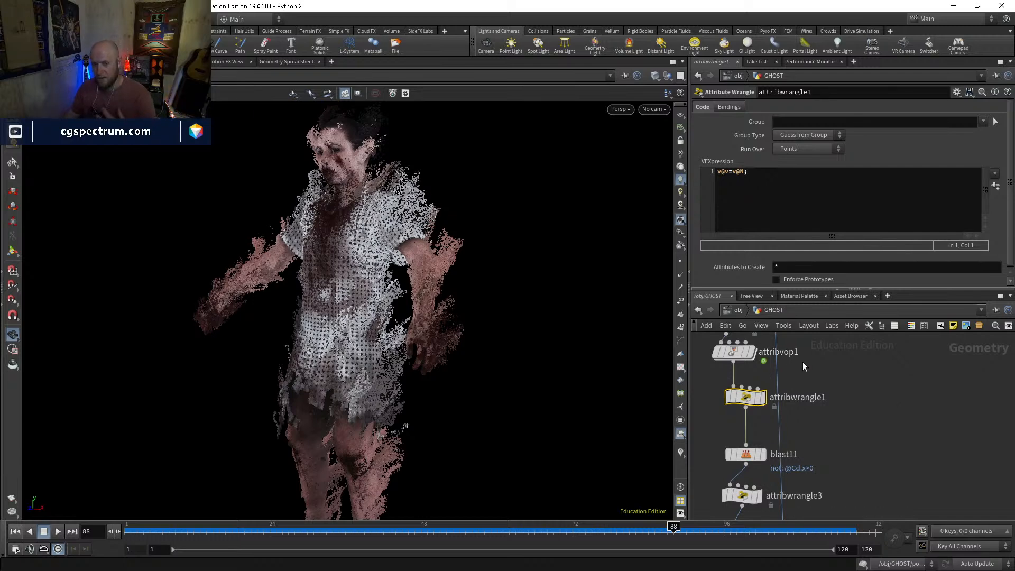
{"action": "left_click", "coordinate": [290, 62]}
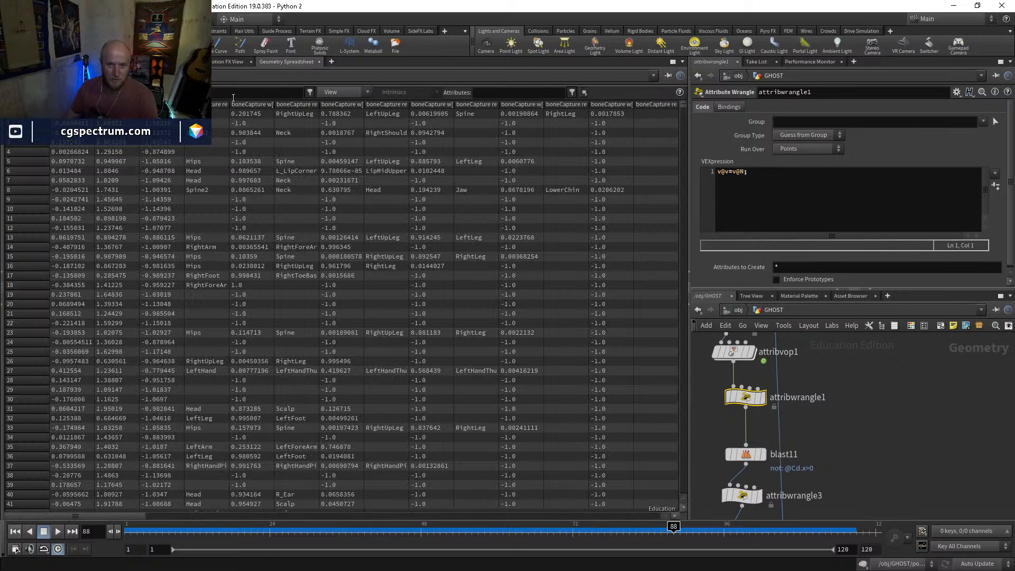
{"action": "left_click", "coordinate": [24, 62]}
Trace the node network from popnet up to merge2 and back down to the particle chain
{"action": "middle_click_drag", "start_coordinate": [806, 435], "coordinate": [806, 311]}
{"action": "scroll", "coordinate": [751, 409], "scroll_direction": "down", "scroll_amount": 3}
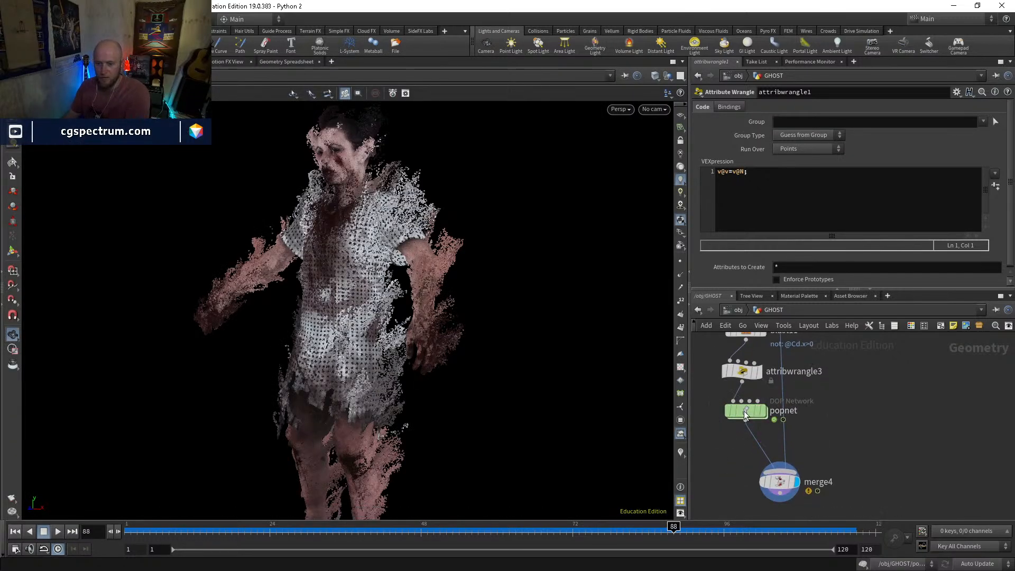
{"action": "left_click", "coordinate": [744, 411]}
{"action": "middle_click_drag", "start_coordinate": [812, 366], "coordinate": [818, 478]}
{"action": "middle_click_drag", "start_coordinate": [825, 400], "coordinate": [809, 466]}
{"action": "middle_click_drag", "start_coordinate": [898, 401], "coordinate": [899, 424]}
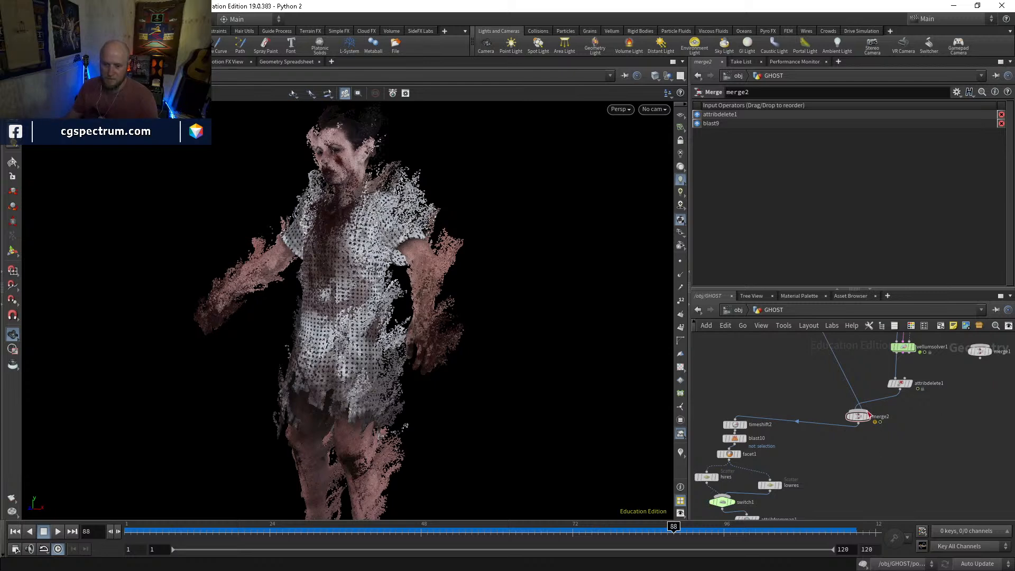
{"action": "middle_click_drag", "start_coordinate": [814, 457], "coordinate": [849, 374]}
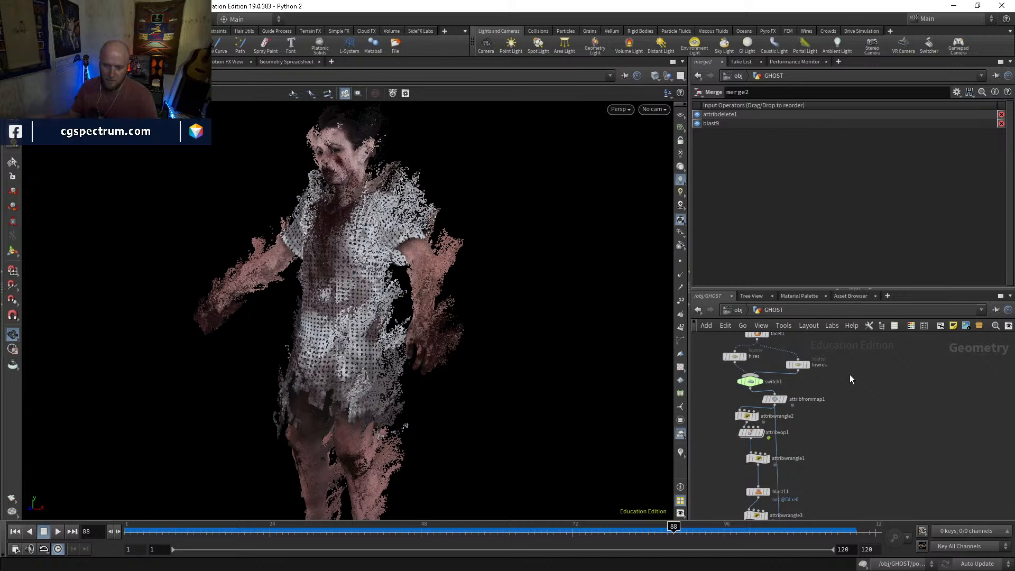
Tidy the layout of the nodes in the particle chain between attribfrommap1 and merge4
{"action": "left_click_drag", "start_coordinate": [751, 435], "coordinate": [752, 465]}
{"action": "middle_click_drag", "start_coordinate": [804, 475], "coordinate": [805, 430]}
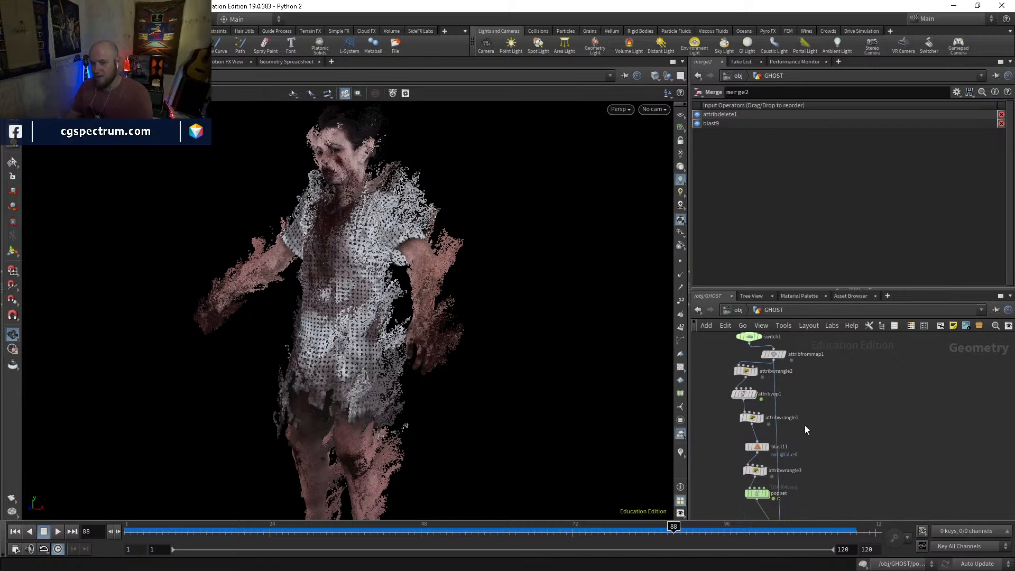
{"action": "middle_click_drag", "start_coordinate": [805, 482], "coordinate": [804, 442]}
{"action": "left_click_drag", "start_coordinate": [765, 456], "coordinate": [730, 382]}
{"action": "middle_click_drag", "start_coordinate": [758, 391], "coordinate": [766, 430]}
{"action": "left_click_drag", "start_coordinate": [757, 393], "coordinate": [734, 379]}
{"action": "middle_click_drag", "start_coordinate": [786, 431], "coordinate": [794, 390]}
Display popnet on its own and compare it with the combined result at merge4
{"action": "scroll", "coordinate": [767, 453], "scroll_direction": "up", "scroll_amount": 2}
{"action": "left_click", "coordinate": [753, 453]}
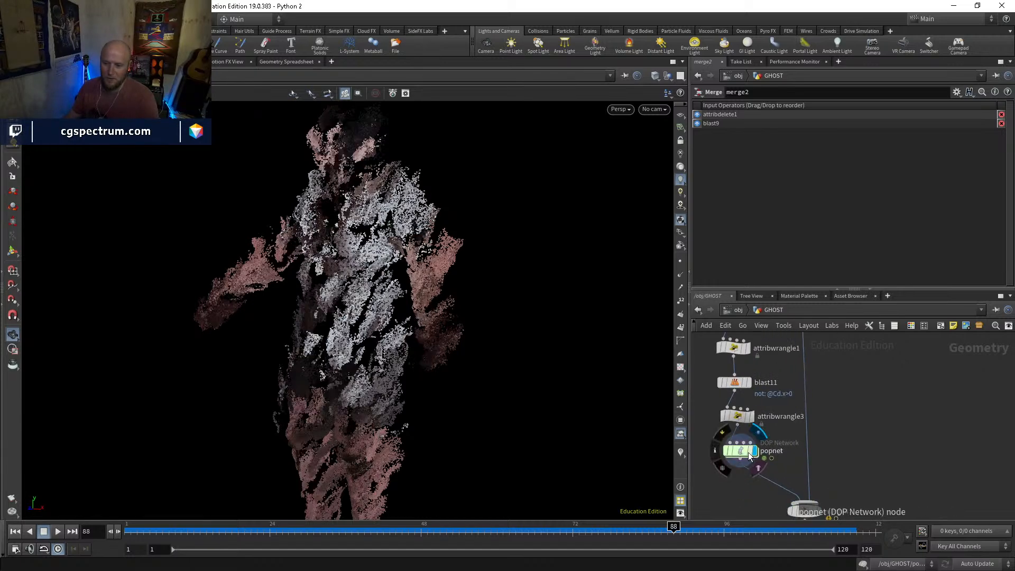
{"action": "left_click", "coordinate": [743, 453]}
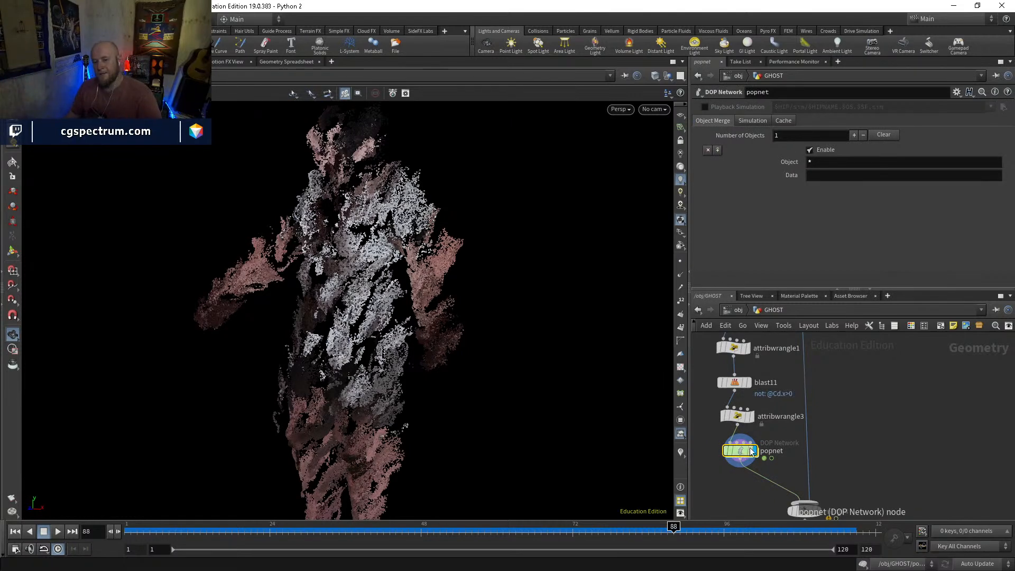
{"action": "middle_click_drag", "start_coordinate": [813, 414], "coordinate": [772, 356]}
{"action": "left_click", "coordinate": [778, 456]}
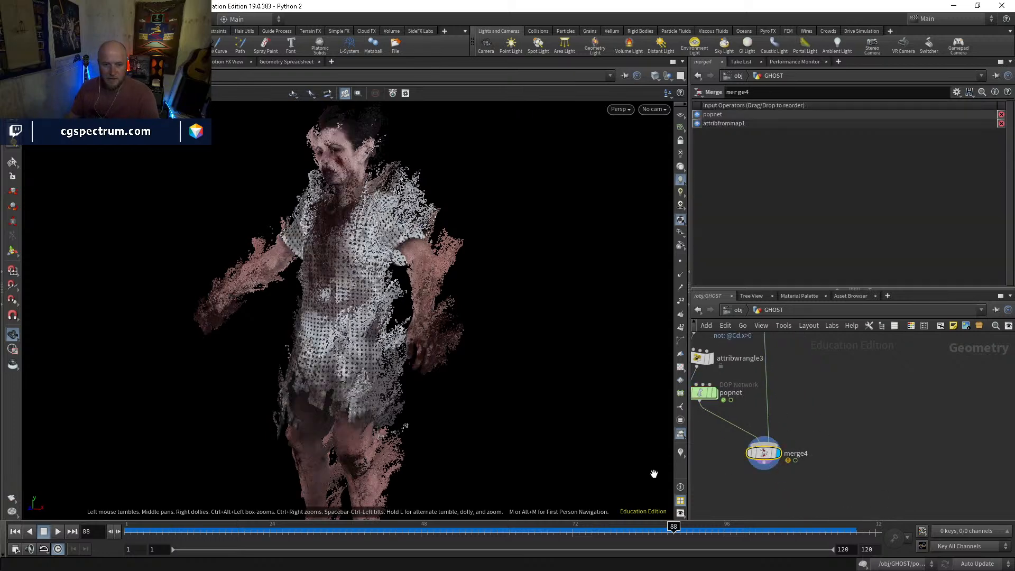
Scrub merge4's result through the timeline to frame 106 and look back over the popnet chain
{"action": "mouse_move", "coordinate": [196, 531]}
{"action": "left_mouse_down"}
{"action": "mouse_move", "coordinate": [509, 529]}
{"action": "mouse_move", "coordinate": [530, 511]}
{"action": "mouse_move", "coordinate": [566, 527]}
{"action": "mouse_move", "coordinate": [626, 521]}
{"action": "mouse_move", "coordinate": [526, 502]}
{"action": "mouse_move", "coordinate": [329, 490]}
{"action": "mouse_move", "coordinate": [352, 485]}
{"action": "left_mouse_up"}
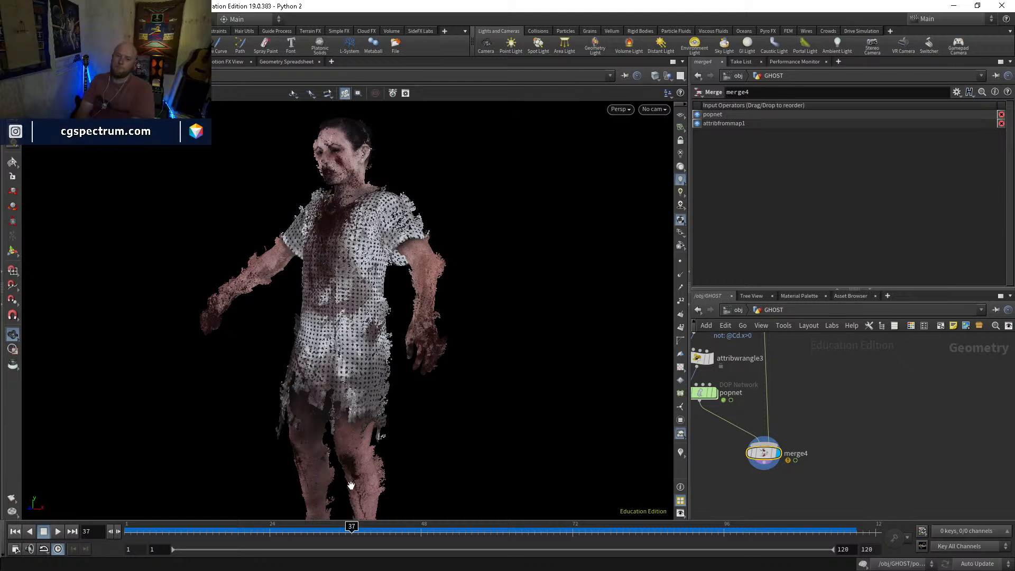
{"action": "left_click", "coordinate": [535, 530]}
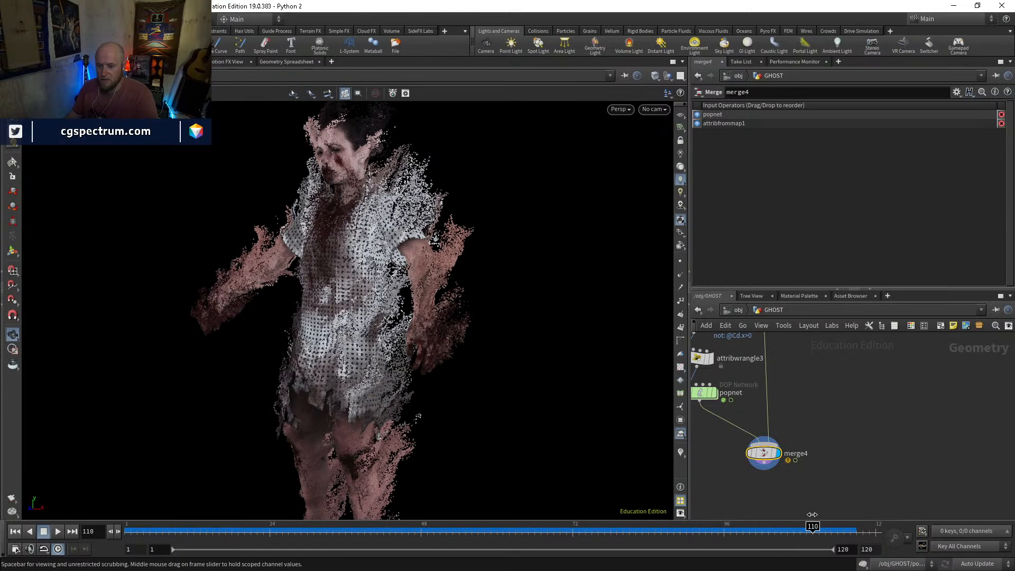
{"action": "mouse_move", "coordinate": [511, 477]}
{"action": "left_mouse_down"}
{"action": "mouse_move", "coordinate": [822, 506]}
{"action": "mouse_move", "coordinate": [613, 477]}
{"action": "mouse_move", "coordinate": [762, 495]}
{"action": "mouse_move", "coordinate": [791, 486]}
{"action": "mouse_move", "coordinate": [792, 471]}
{"action": "left_mouse_up"}
{"action": "middle_click_drag", "start_coordinate": [732, 421], "coordinate": [762, 463]}
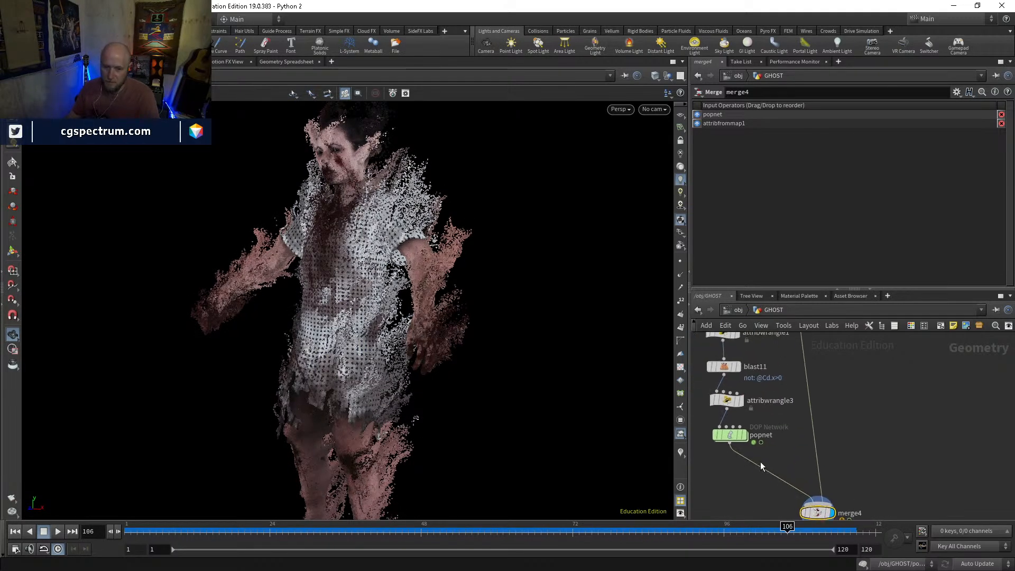
Scrub merge4's result to frame 112 and examine the drifting particles around the ghost's head, torso, arms and full figure
{"action": "left_click_drag", "start_coordinate": [603, 375], "coordinate": [485, 403]}
{"action": "mouse_move", "coordinate": [826, 531]}
{"action": "left_mouse_down"}
{"action": "mouse_move", "coordinate": [553, 531]}
{"action": "mouse_move", "coordinate": [670, 542]}
{"action": "mouse_move", "coordinate": [831, 528]}
{"action": "left_mouse_up"}
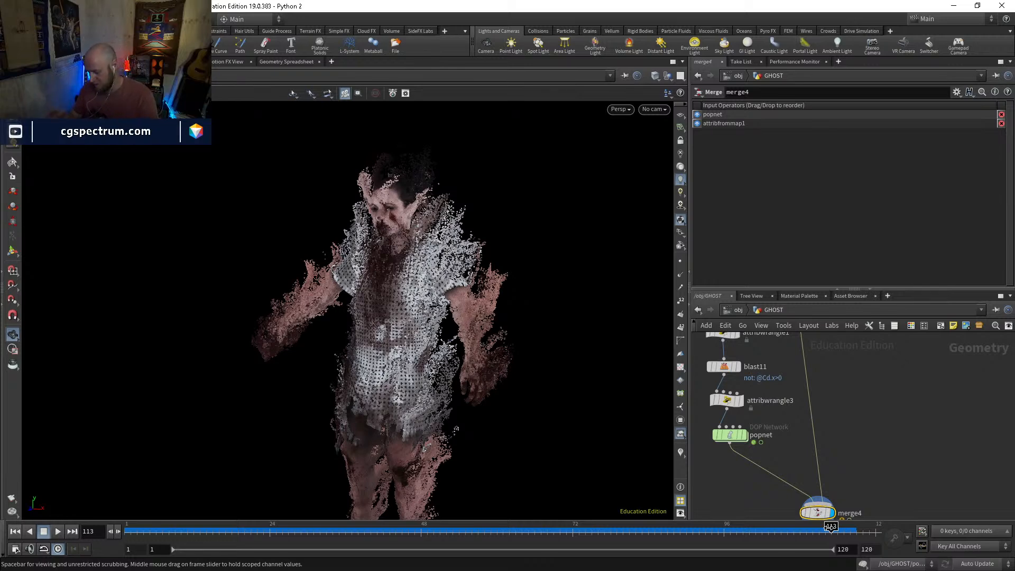
{"action": "mouse_move", "coordinate": [831, 529]}
{"action": "left_mouse_down"}
{"action": "mouse_move", "coordinate": [531, 532]}
{"action": "mouse_move", "coordinate": [828, 535]}
{"action": "left_mouse_up"}
{"action": "left_click_drag", "start_coordinate": [423, 338], "coordinate": [281, 417]}
{"action": "scroll", "coordinate": [406, 336], "scroll_direction": "up", "scroll_amount": 5}
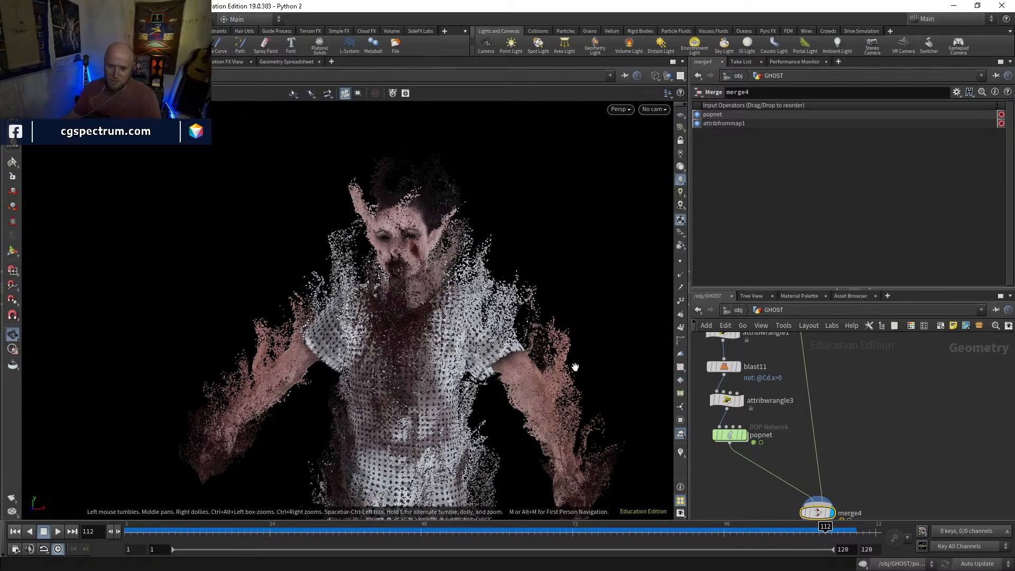
{"action": "left_click_drag", "start_coordinate": [512, 300], "coordinate": [499, 318]}
{"action": "left_click_drag", "start_coordinate": [478, 350], "coordinate": [449, 333]}
{"action": "right_click_drag", "start_coordinate": [463, 360], "coordinate": [536, 368]}
{"action": "left_click_drag", "start_coordinate": [537, 367], "coordinate": [484, 373]}
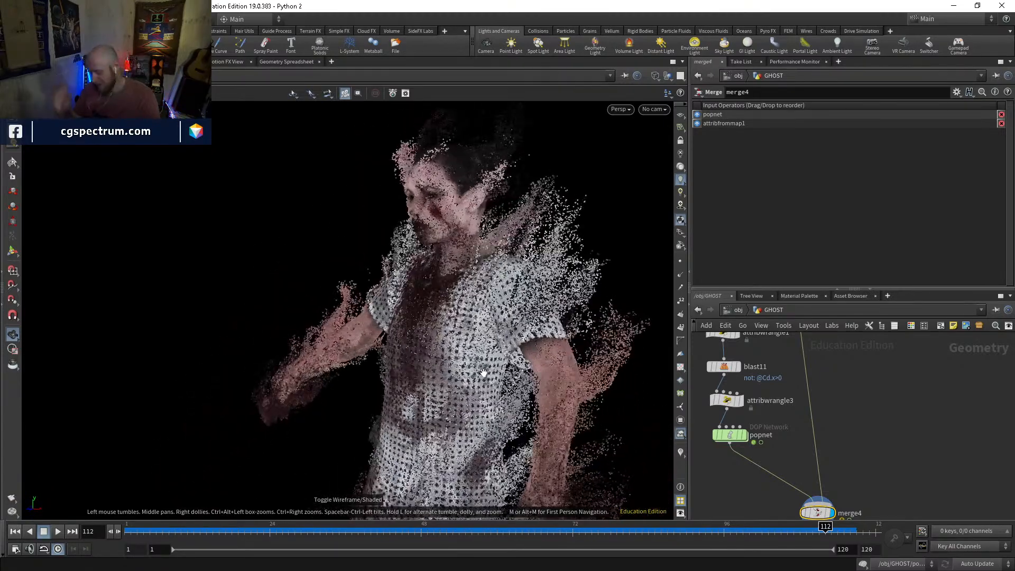
{"action": "left_click_drag", "start_coordinate": [503, 339], "coordinate": [434, 382]}
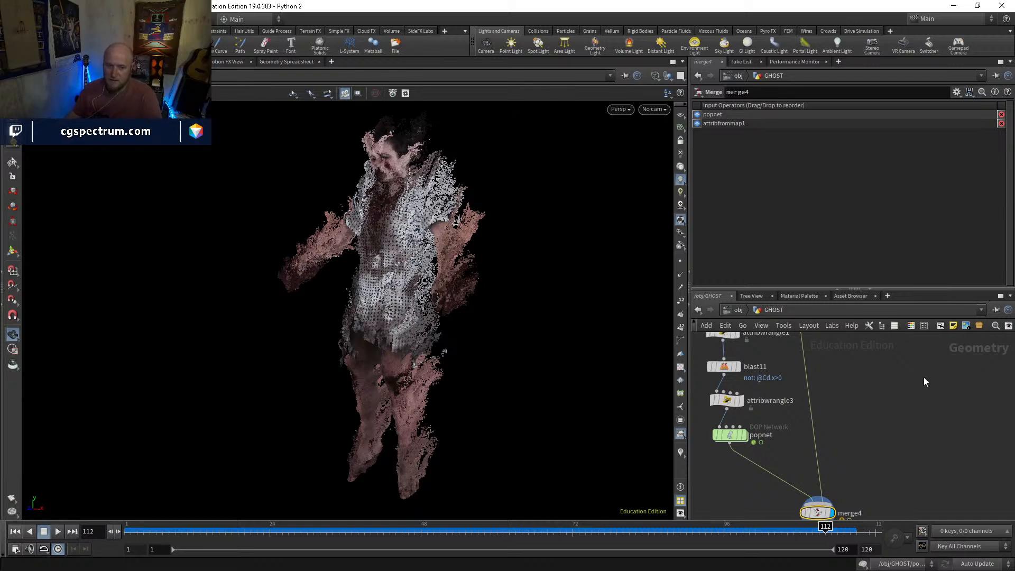
{"action": "left_click_drag", "start_coordinate": [483, 354], "coordinate": [526, 380]}
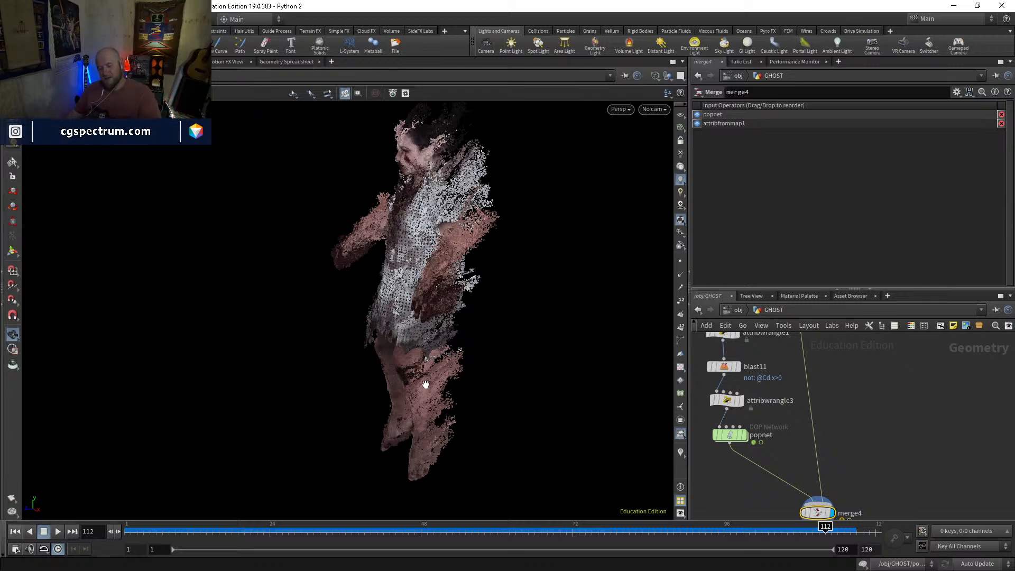
Scrub merge4's result through frame 72 to frame 92 and examine the particle trails from the side and front
{"action": "left_click_drag", "start_coordinate": [383, 532], "coordinate": [573, 527]}
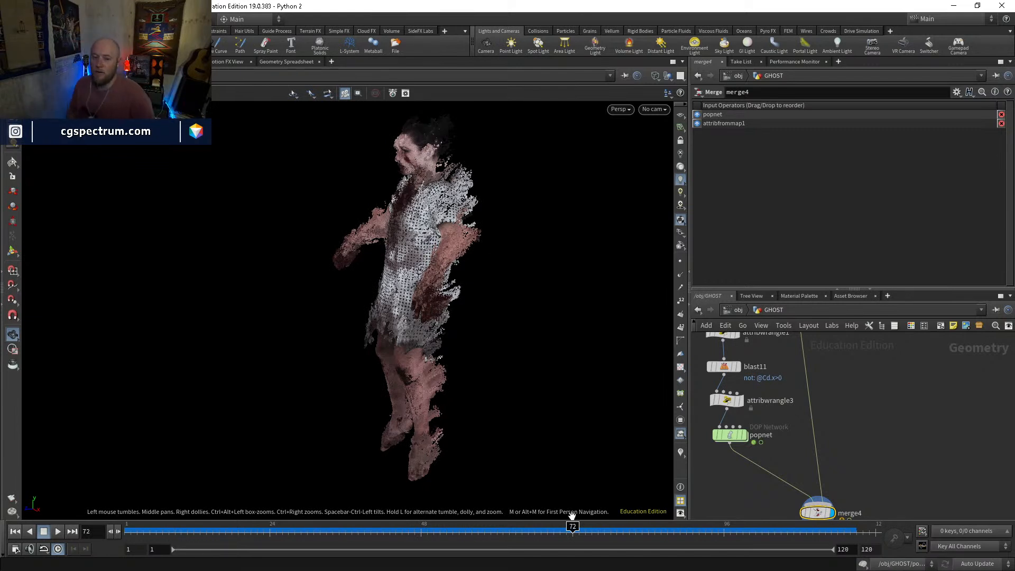
{"action": "left_click_drag", "start_coordinate": [572, 516], "coordinate": [702, 517]}
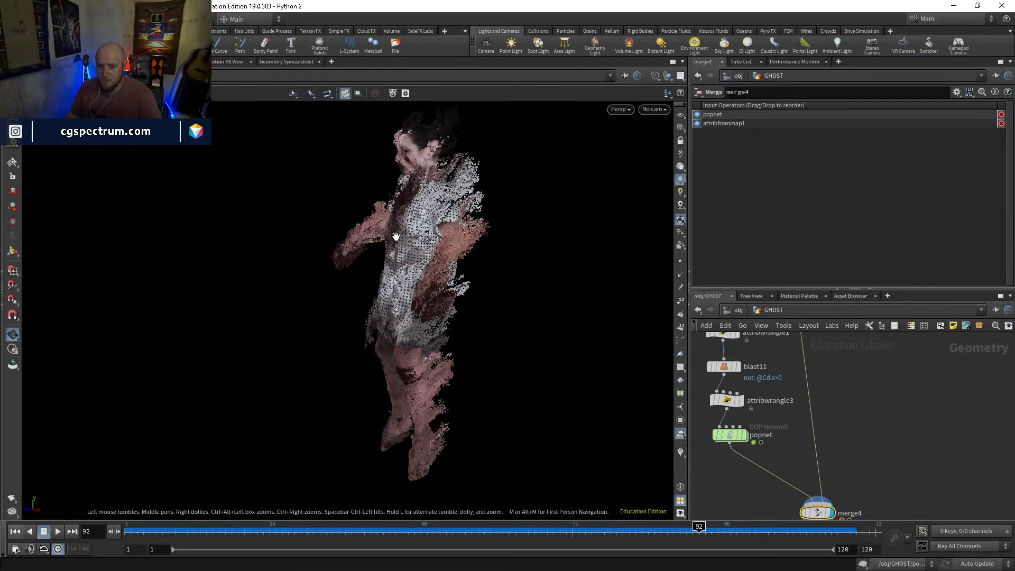
{"action": "left_click_drag", "start_coordinate": [393, 253], "coordinate": [510, 360]}
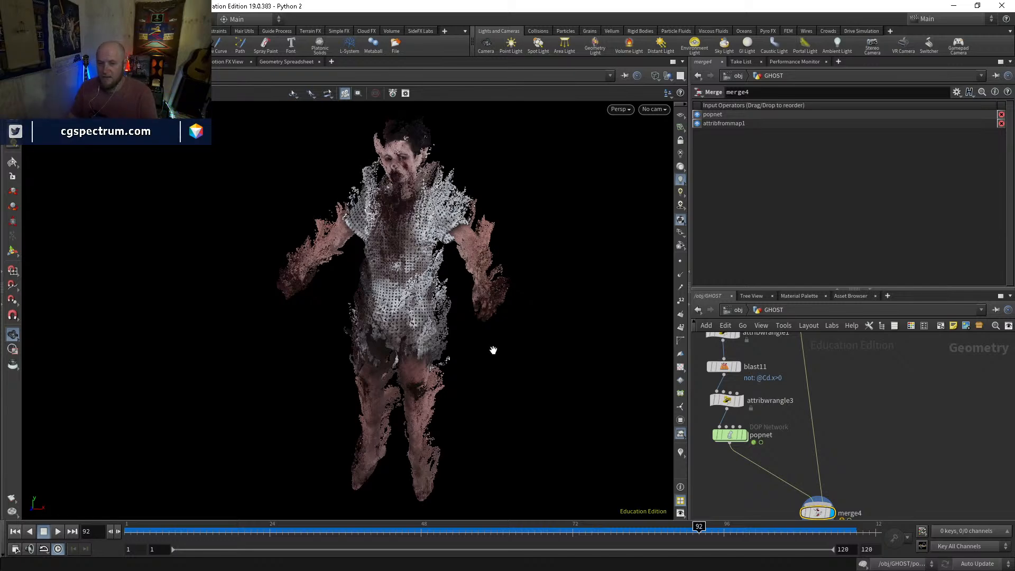
{"action": "left_click_drag", "start_coordinate": [483, 333], "coordinate": [431, 344]}
{"action": "right_click_drag", "start_coordinate": [424, 346], "coordinate": [478, 302]}
{"action": "middle_click_drag", "start_coordinate": [478, 302], "coordinate": [476, 387]}
{"action": "right_click_drag", "start_coordinate": [476, 388], "coordinate": [521, 375]}
{"action": "middle_click_drag", "start_coordinate": [521, 375], "coordinate": [532, 399]}
{"action": "left_click_drag", "start_coordinate": [531, 399], "coordinate": [432, 420]}
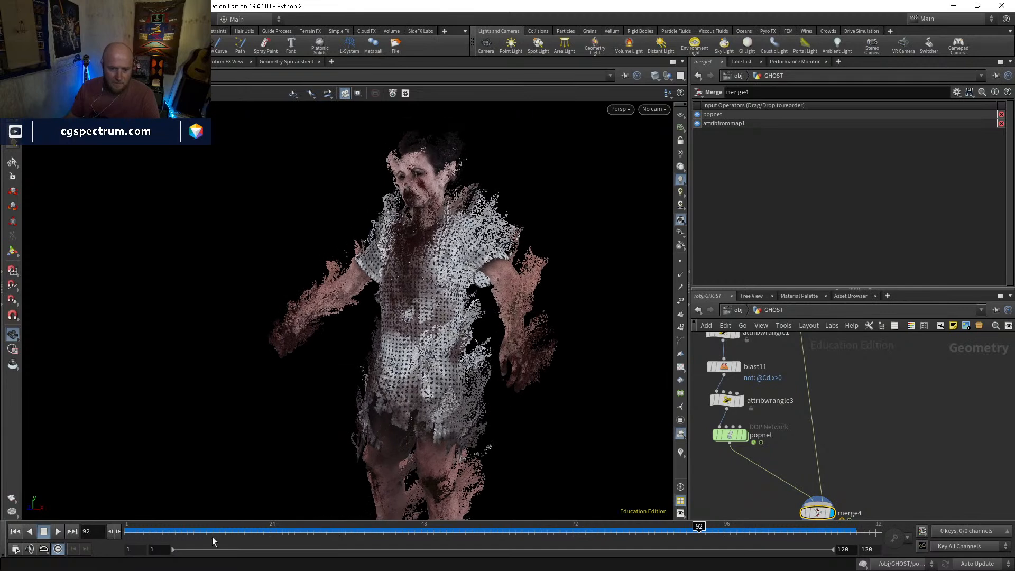
Scrub the merged result to frame 98, examine the torso and hand particles up close, and return to frame 1
{"action": "left_click_drag", "start_coordinate": [558, 522], "coordinate": [795, 514]}
{"action": "mouse_move", "coordinate": [416, 320]}
{"action": "left_mouse_down"}
{"action": "mouse_move", "coordinate": [598, 317]}
{"action": "mouse_move", "coordinate": [319, 317]}
{"action": "mouse_move", "coordinate": [393, 325]}
{"action": "mouse_move", "coordinate": [499, 379]}
{"action": "mouse_move", "coordinate": [649, 342]}
{"action": "mouse_move", "coordinate": [432, 328]}
{"action": "left_mouse_up"}
{"action": "key", "text": "w"}
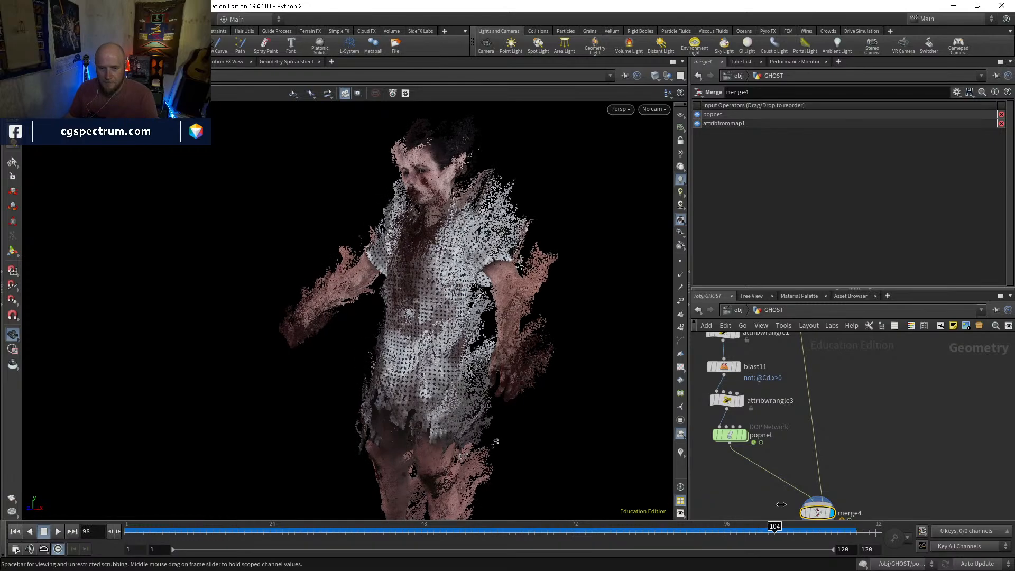
{"action": "left_click_drag", "start_coordinate": [762, 481], "coordinate": [737, 469]}
{"action": "mouse_move", "coordinate": [521, 323]}
{"action": "left_mouse_down"}
{"action": "mouse_move", "coordinate": [444, 318]}
{"action": "mouse_move", "coordinate": [550, 306]}
{"action": "left_mouse_up"}
{"action": "key", "text": "shift+w"}
{"action": "right_click_drag", "start_coordinate": [550, 306], "coordinate": [601, 364]}
{"action": "left_click_drag", "start_coordinate": [602, 364], "coordinate": [583, 374]}
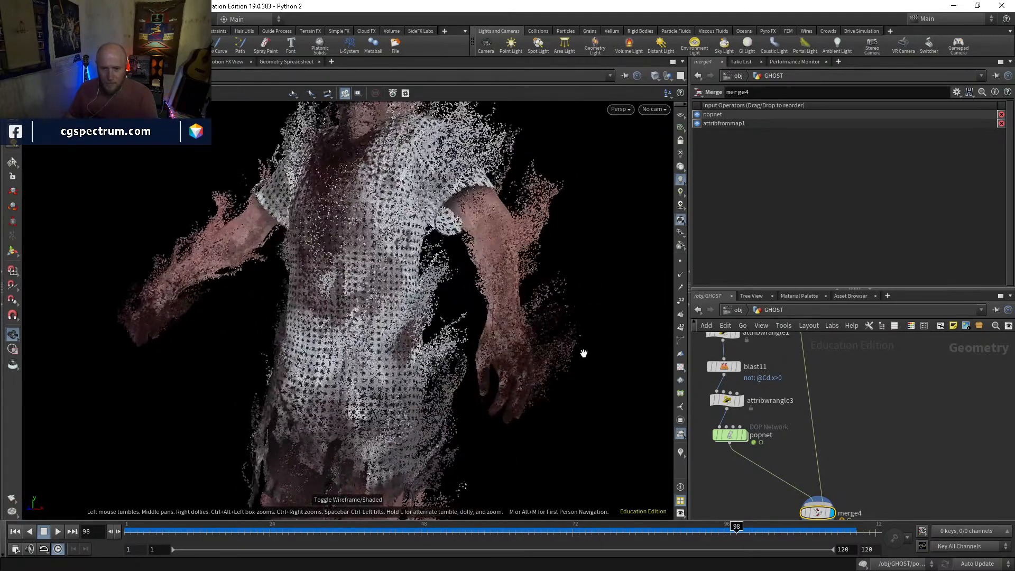
{"action": "left_click_drag", "start_coordinate": [560, 287], "coordinate": [495, 327]}
{"action": "left_click_drag", "start_coordinate": [463, 208], "coordinate": [498, 233]}
{"action": "key", "text": "ctrl+Up"}
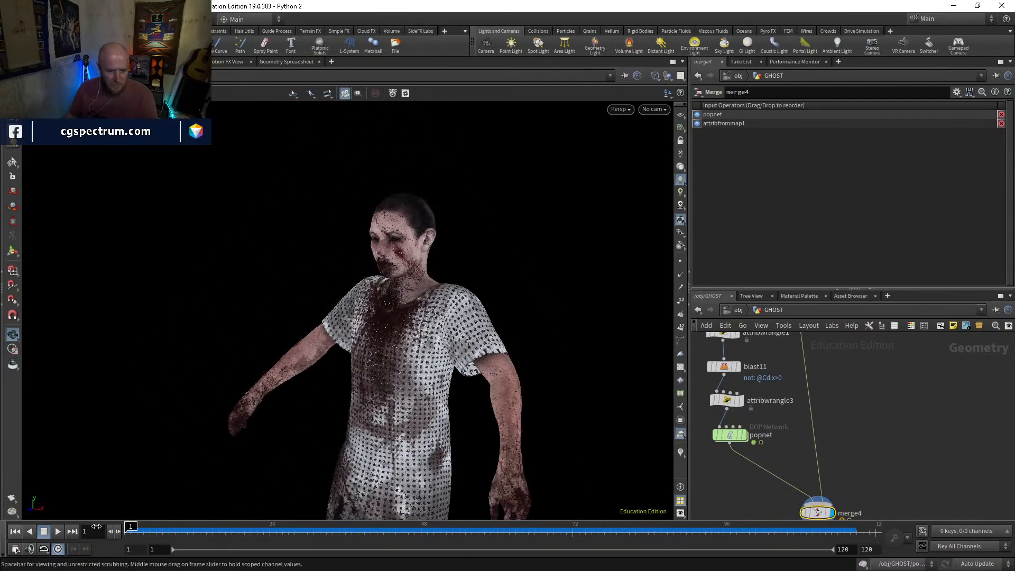
Check switch1 upstream, then display popnet on its own and bring up its simulation settings
{"action": "middle_click_drag", "start_coordinate": [846, 320], "coordinate": [890, 511]}
{"action": "left_click", "coordinate": [801, 437]}
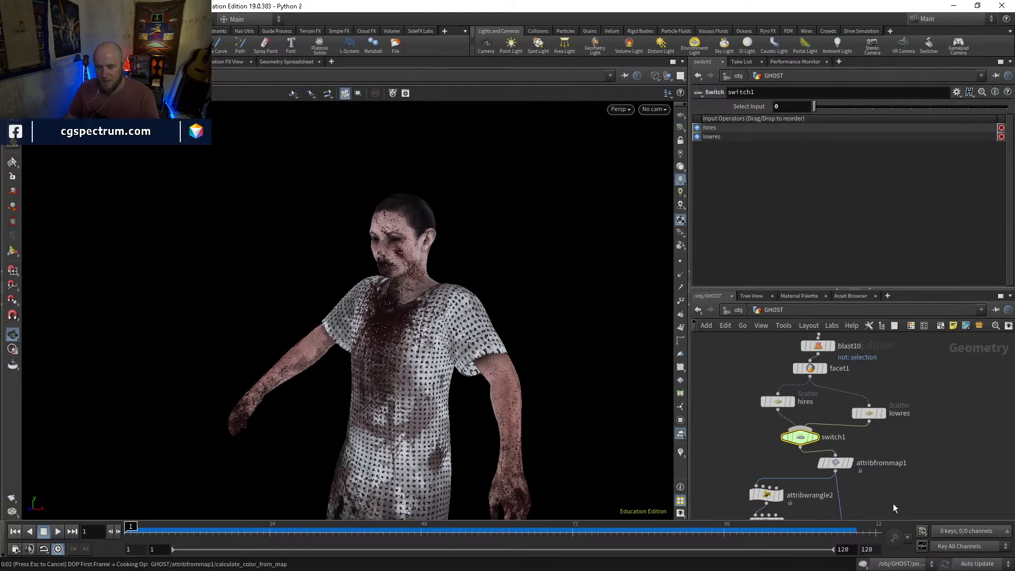
{"action": "middle_click_drag", "start_coordinate": [891, 494], "coordinate": [896, 368]}
{"action": "middle_click_drag", "start_coordinate": [912, 514], "coordinate": [788, 386]}
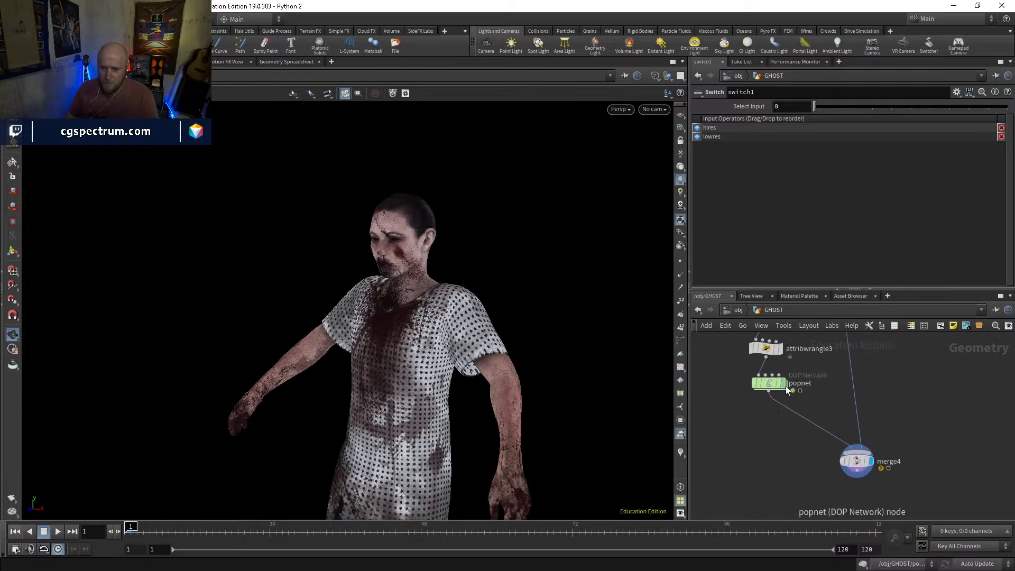
{"action": "left_click", "coordinate": [785, 384]}
{"action": "left_click", "coordinate": [753, 122]}
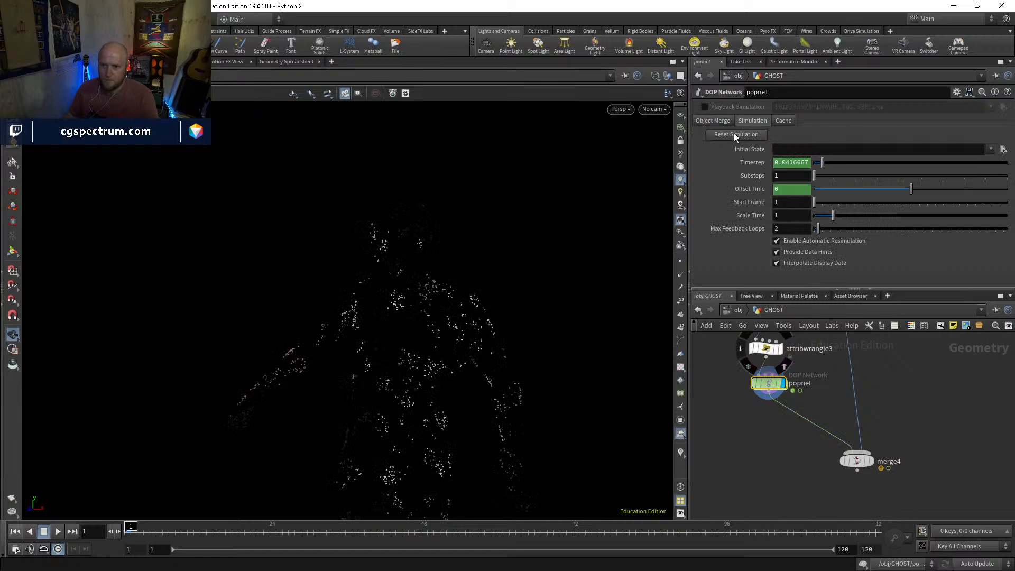
Inside popnet, set the emission type of source_first_input to All Points
{"action": "double_click", "coordinate": [767, 384]}
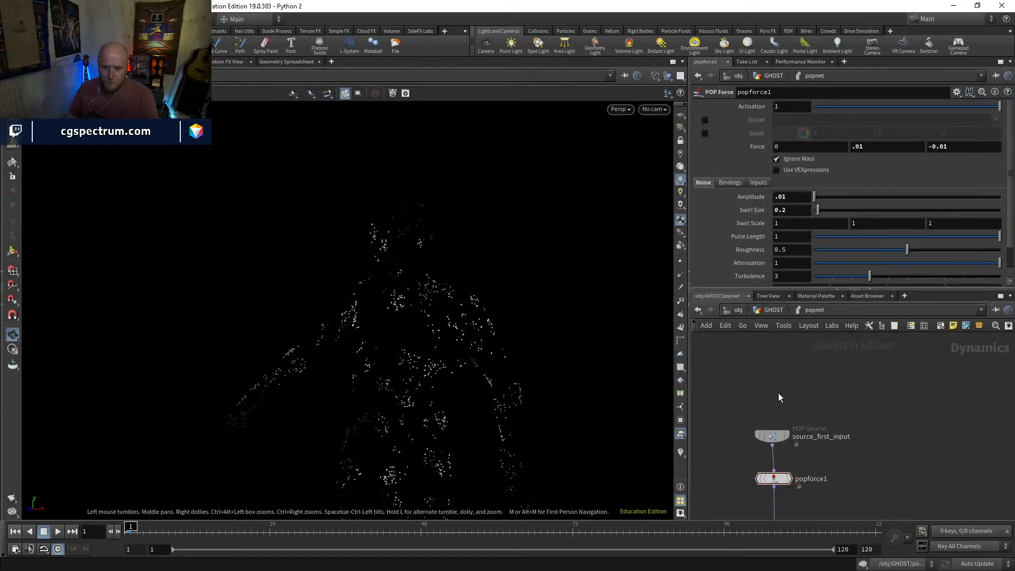
{"action": "left_click", "coordinate": [790, 391]}
{"action": "left_click", "coordinate": [730, 135]}
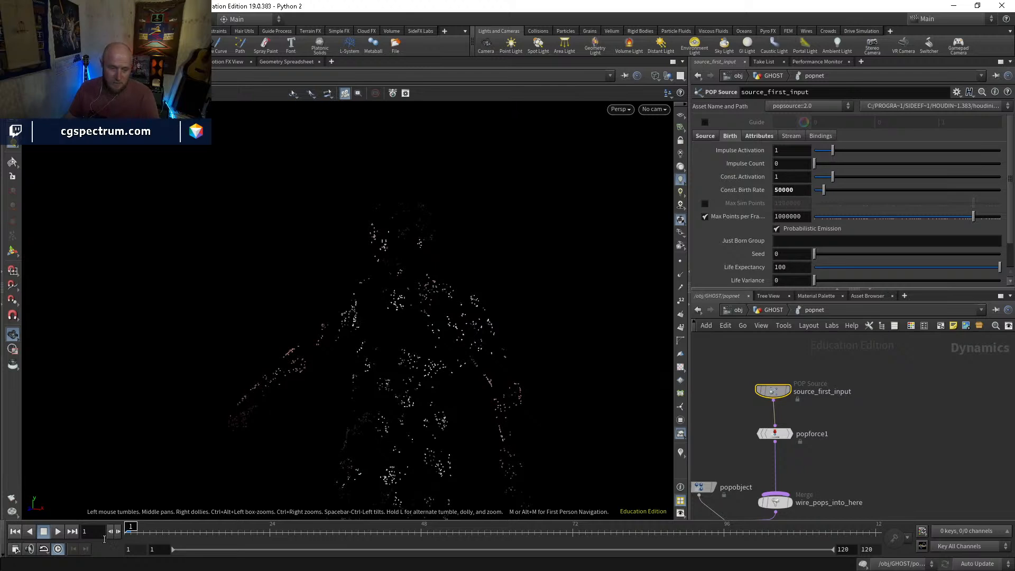
{"action": "left_click", "coordinate": [706, 136]}
{"action": "left_click", "coordinate": [788, 163]}
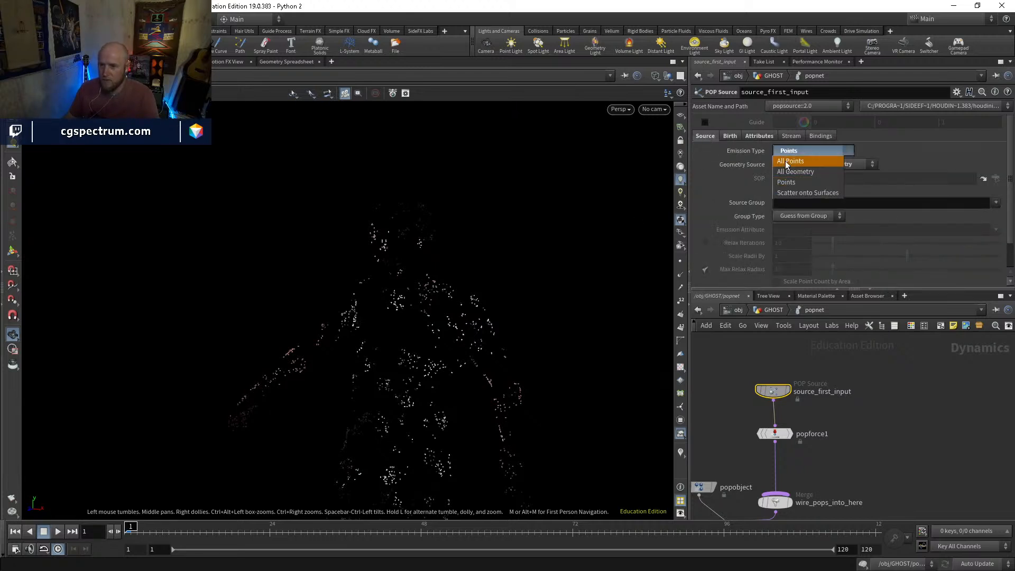
{"action": "left_click", "coordinate": [787, 164]}
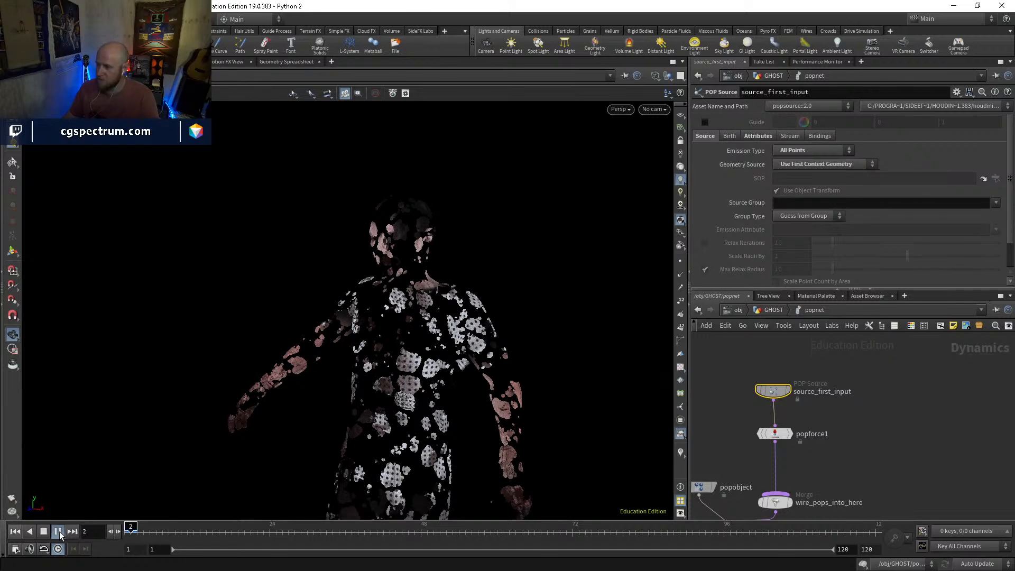
Play the All Points particle simulation to about frame 25 and return to frame 1
{"action": "left_click", "coordinate": [58, 532]}
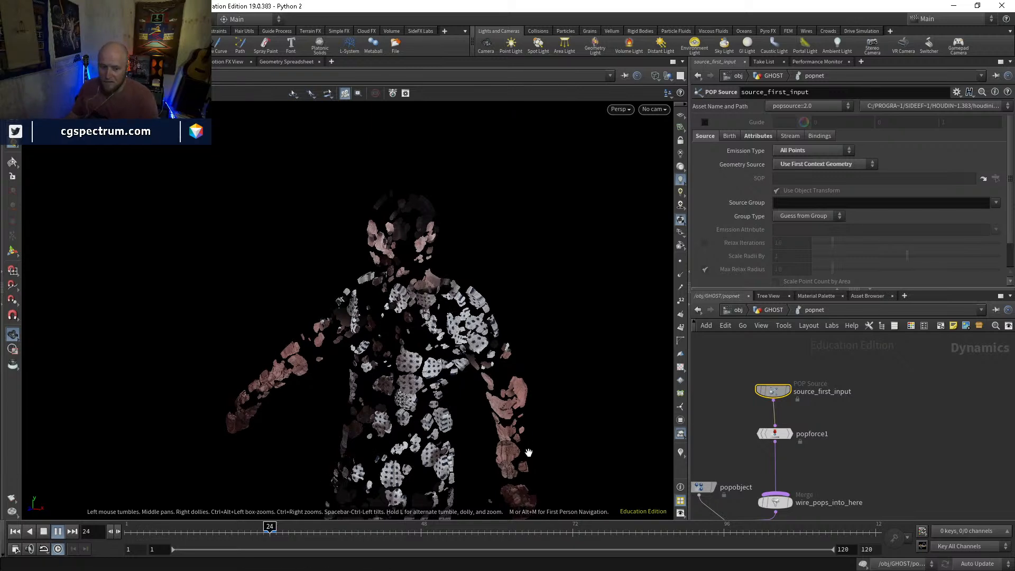
{"action": "key", "text": "Escape"}
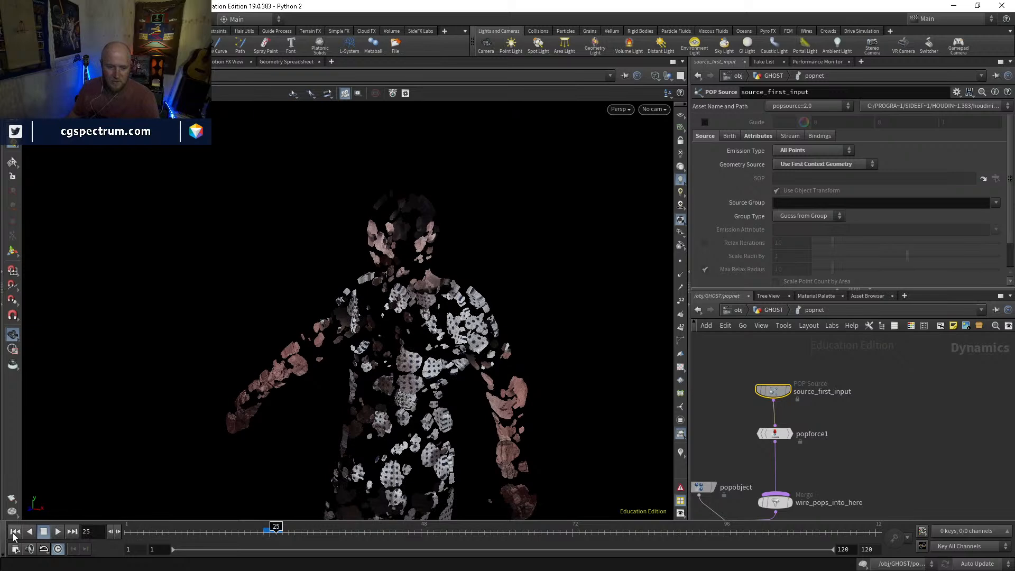
{"action": "key", "text": "ctrl+Up"}
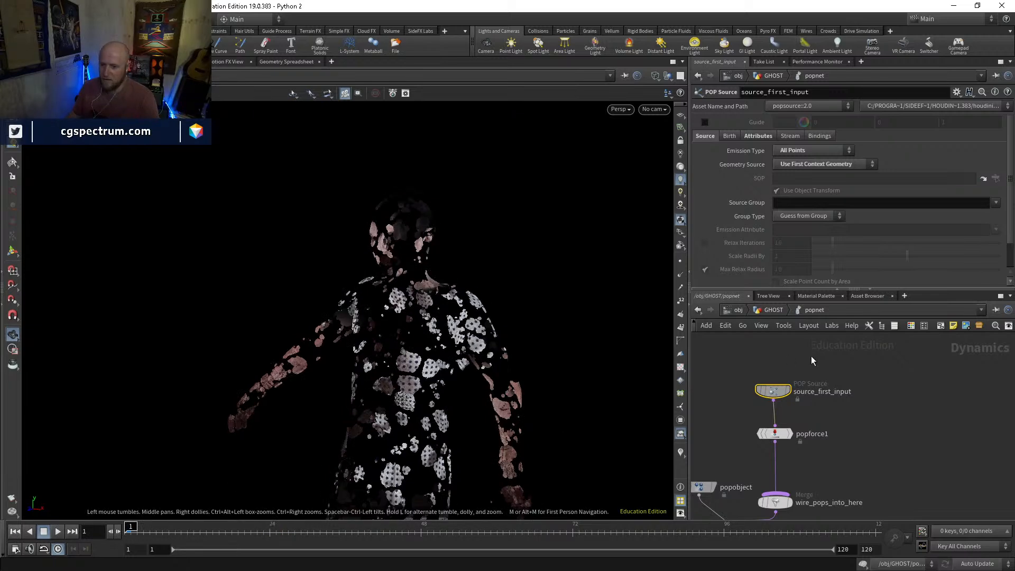
Return to the GHOST network and set switch1's selected input to 1 to use the lowres scatter
{"action": "left_click", "coordinate": [778, 311]}
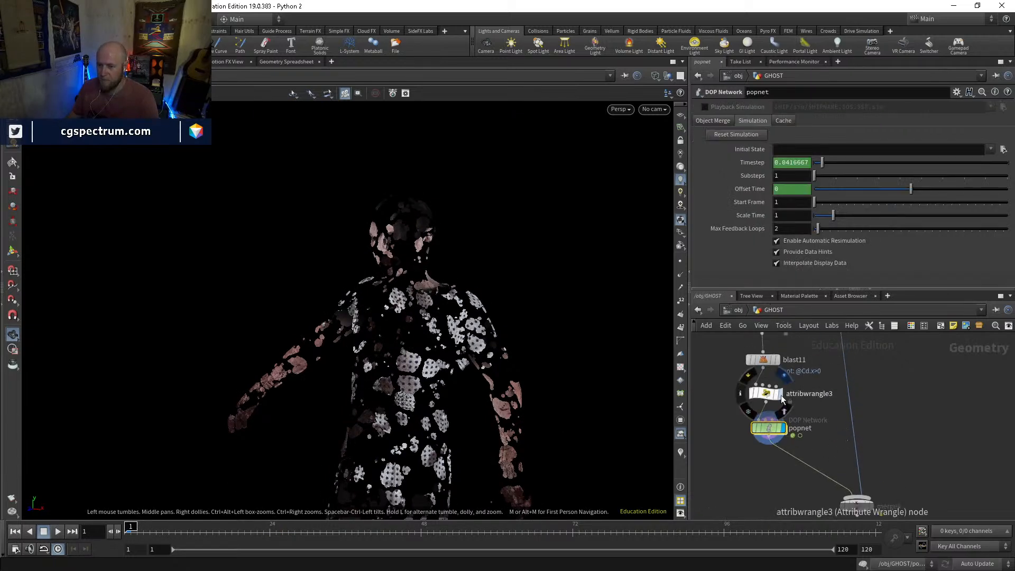
{"action": "middle_click_drag", "start_coordinate": [830, 391], "coordinate": [814, 510]}
{"action": "middle_click_drag", "start_coordinate": [784, 360], "coordinate": [793, 415]}
{"action": "left_click", "coordinate": [789, 395]}
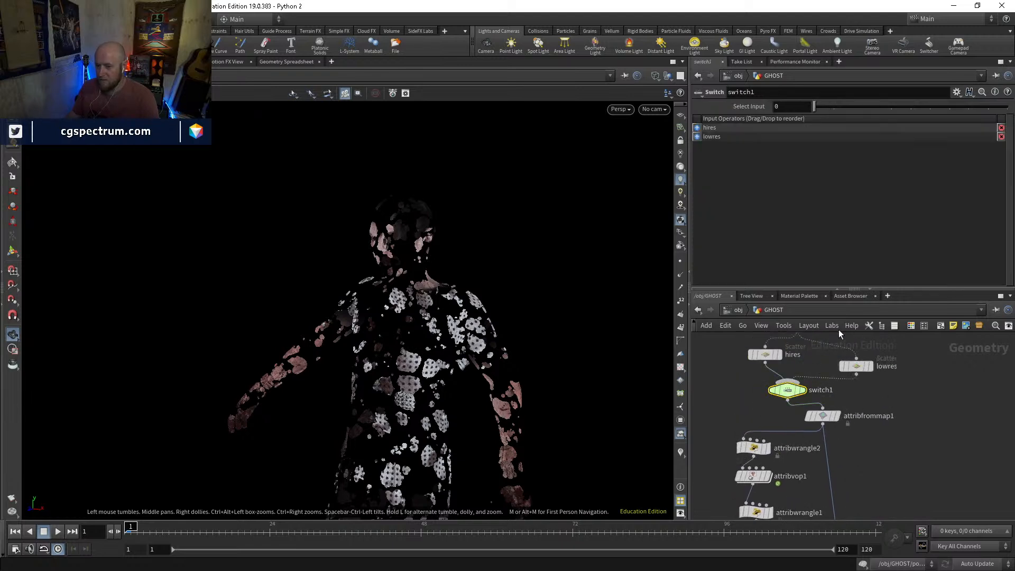
{"action": "left_click", "coordinate": [832, 107]}
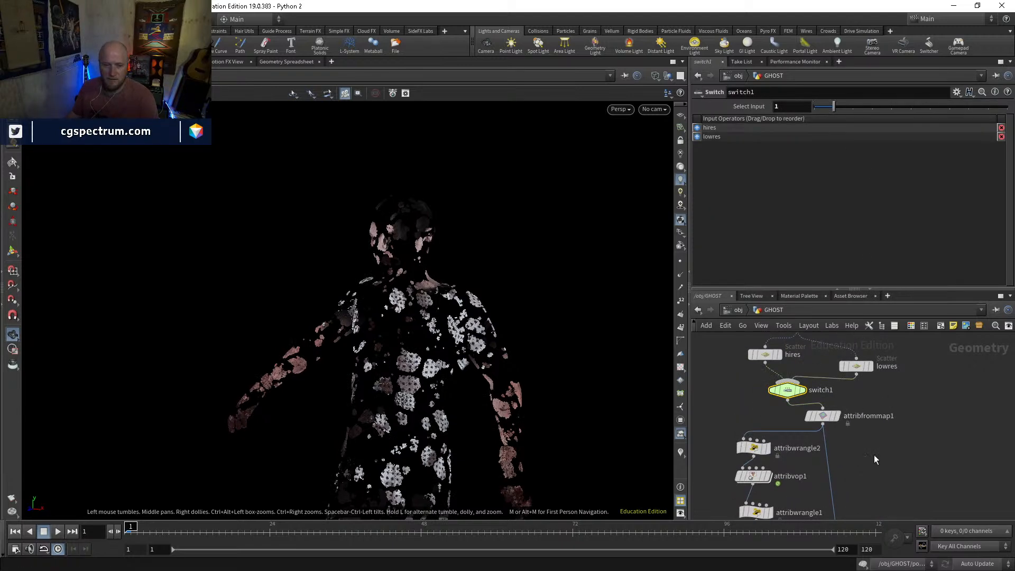
Go back inside popnet, play the simulation with the lowres points past frame 20, and return to frame 1
{"action": "middle_click_drag", "start_coordinate": [873, 458], "coordinate": [865, 363]}
{"action": "middle_click_drag", "start_coordinate": [799, 513], "coordinate": [792, 434]}
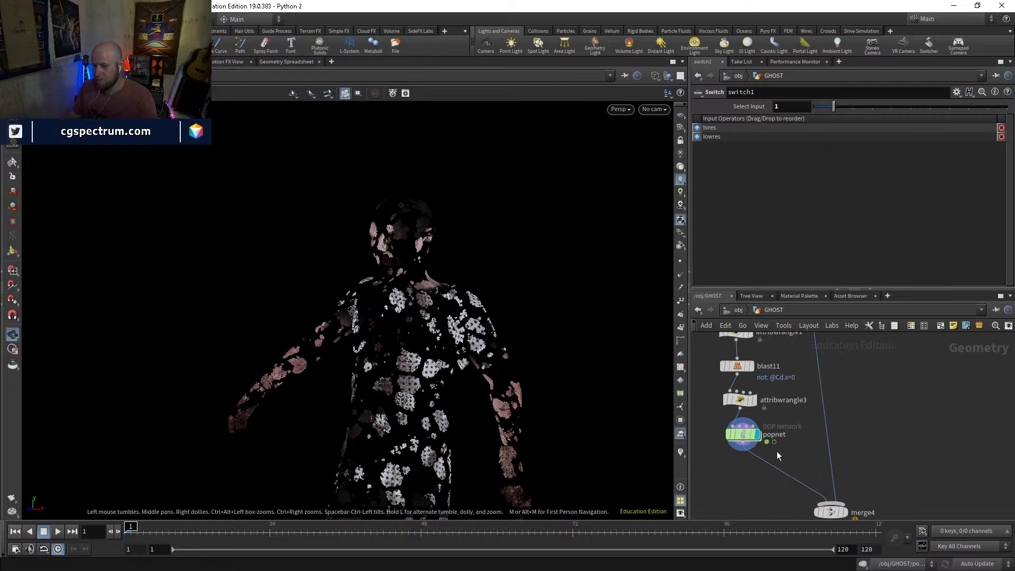
{"action": "double_click", "coordinate": [744, 437]}
{"action": "left_click", "coordinate": [54, 532]}
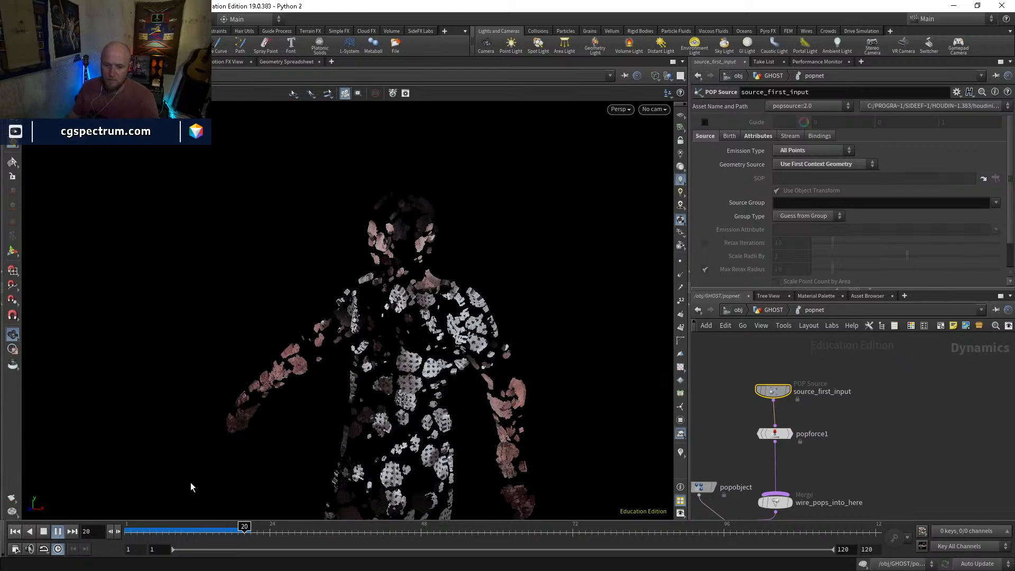
{"action": "key", "text": "Escape"}
{"action": "left_click_drag", "start_coordinate": [172, 532], "coordinate": [126, 531]}
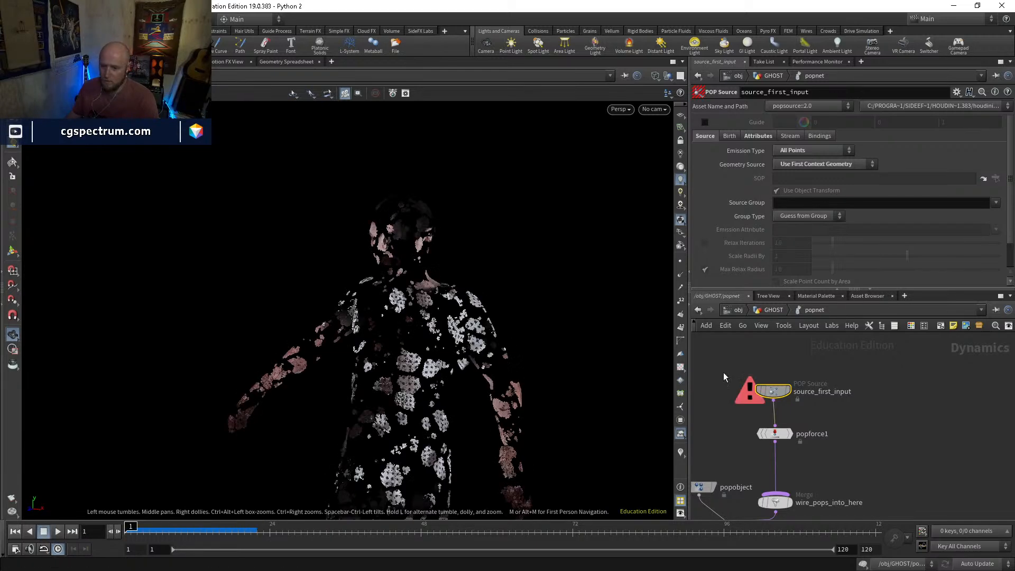
Display switch1 in the GHOST network and compare the forced total counts of the lowres and hires scatter nodes
{"action": "left_click", "coordinate": [775, 311]}
{"action": "middle_click_drag", "start_coordinate": [809, 363], "coordinate": [791, 475]}
{"action": "left_click", "coordinate": [772, 389]}
{"action": "left_click", "coordinate": [780, 385]}
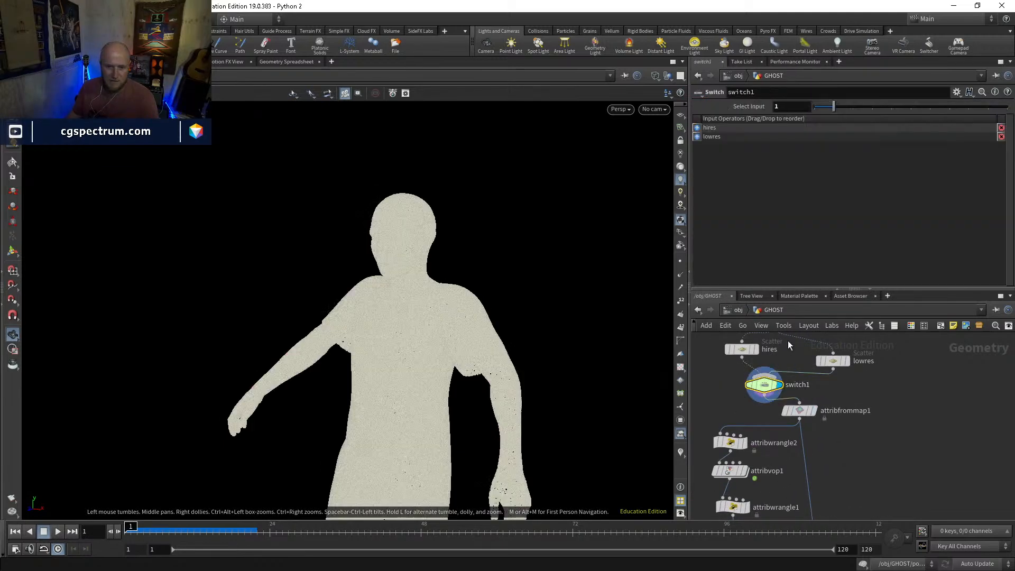
{"action": "left_click", "coordinate": [834, 361]}
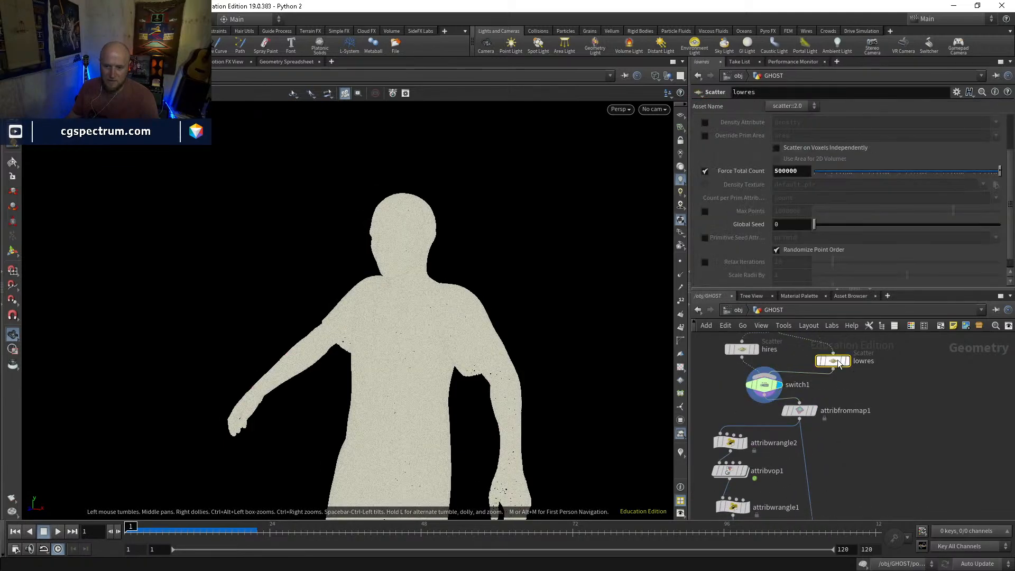
{"action": "left_click", "coordinate": [744, 352]}
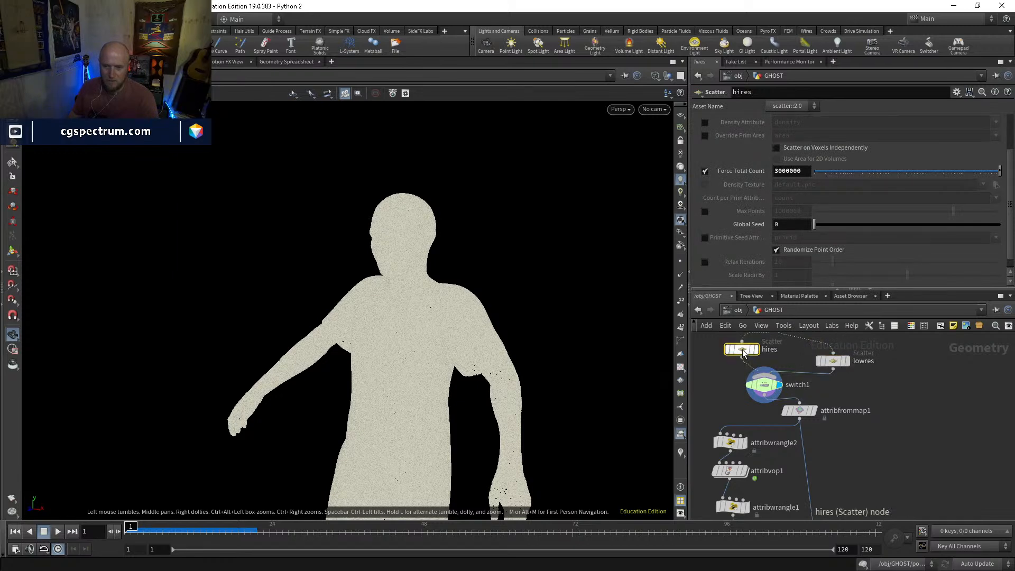
{"action": "left_click", "coordinate": [835, 363]}
Enter popnet and switch source_first_input from All Points emission to an emission type that uses the constant birth rate
{"action": "middle_click_drag", "start_coordinate": [893, 476], "coordinate": [892, 410]}
{"action": "middle_click_drag", "start_coordinate": [871, 500], "coordinate": [870, 377]}
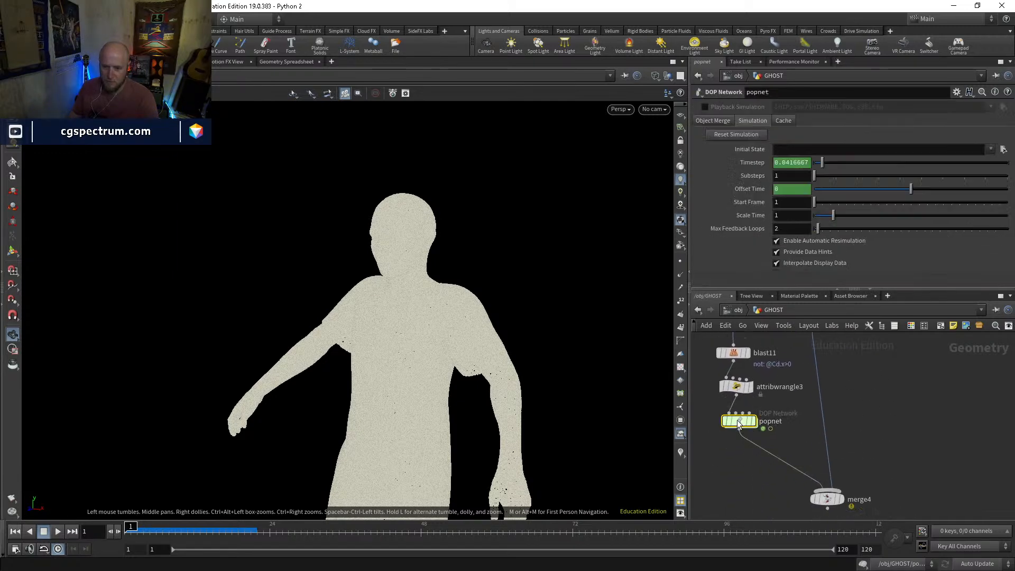
{"action": "double_click", "coordinate": [739, 424]}
{"action": "left_click", "coordinate": [729, 137]}
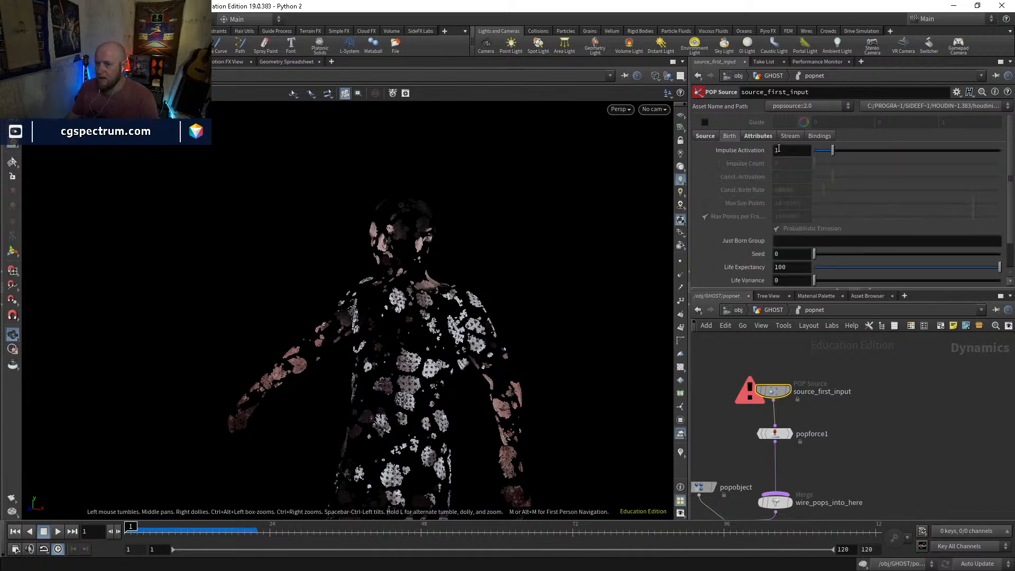
{"action": "left_click", "coordinate": [697, 136]}
{"action": "left_click", "coordinate": [794, 151]}
{"action": "left_click", "coordinate": [795, 172]}
{"action": "left_click", "coordinate": [791, 151]}
{"action": "left_click", "coordinate": [794, 193]}
{"action": "left_click", "coordinate": [730, 136]}
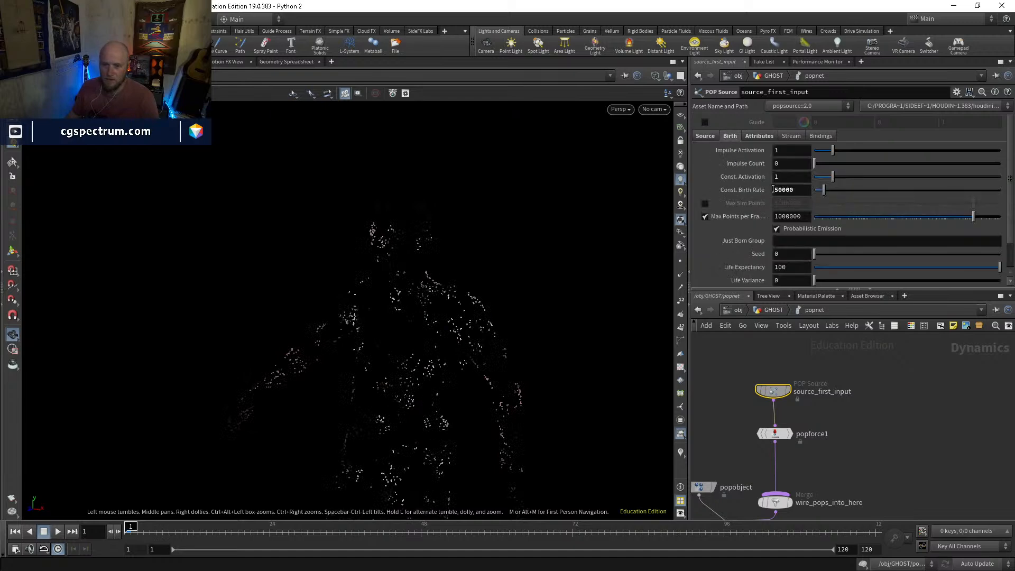
Raise the POP source's constant birth rate to 1000000, play the simulation past frame 20, and return to frame 1
{"action": "type", "text": "10"}
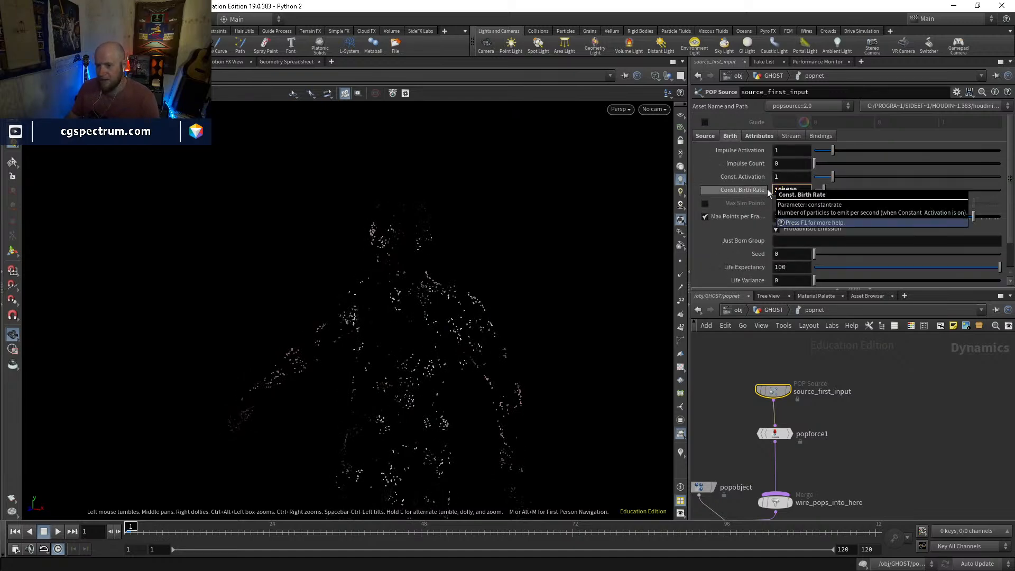
{"action": "key", "text": "Return"}
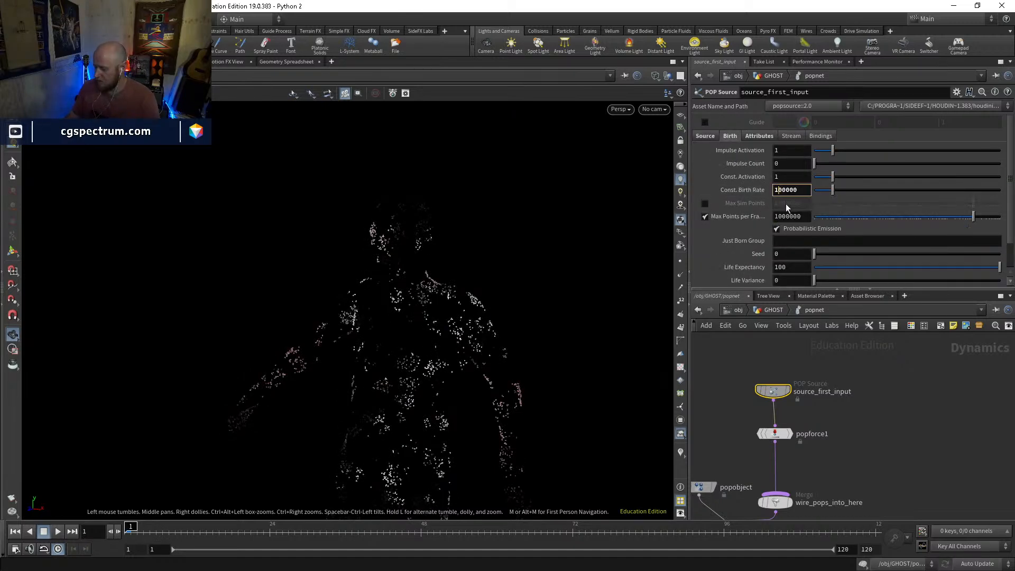
{"action": "type", "text": "0"}
{"action": "key", "text": "Return"}
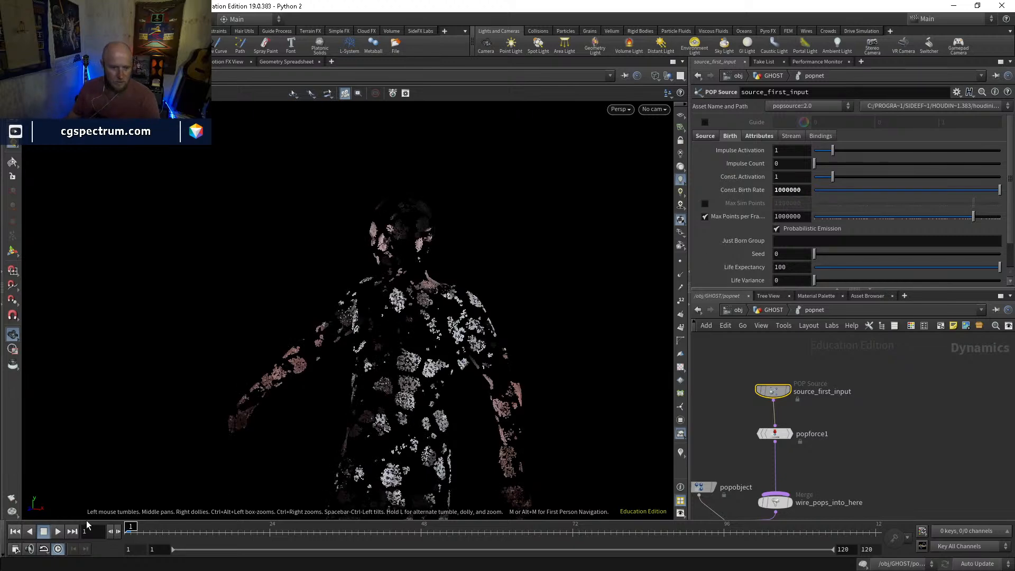
{"action": "left_click", "coordinate": [56, 532]}
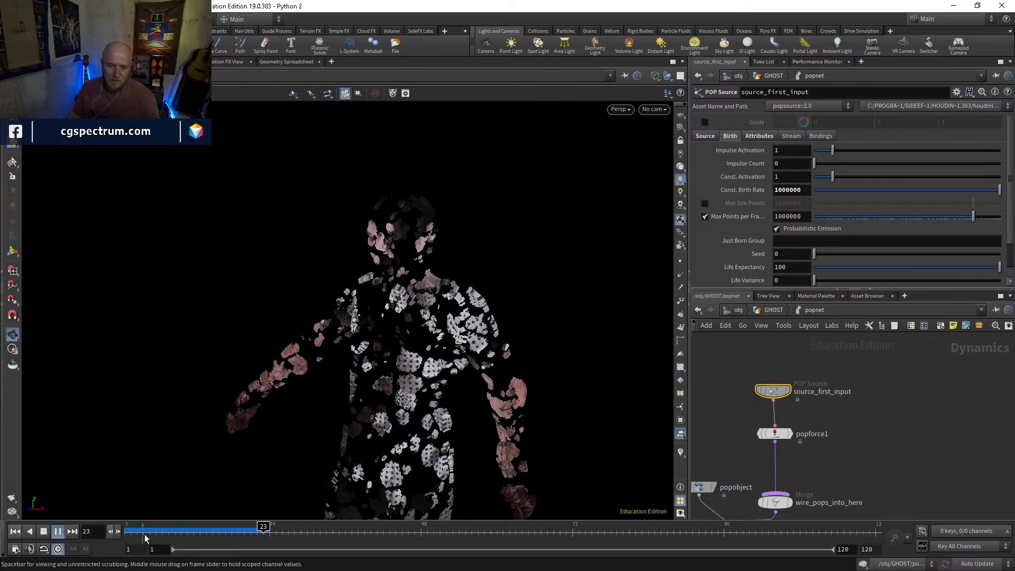
{"action": "left_click", "coordinate": [175, 528]}
{"action": "left_click_drag", "start_coordinate": [179, 530], "coordinate": [96, 529]}
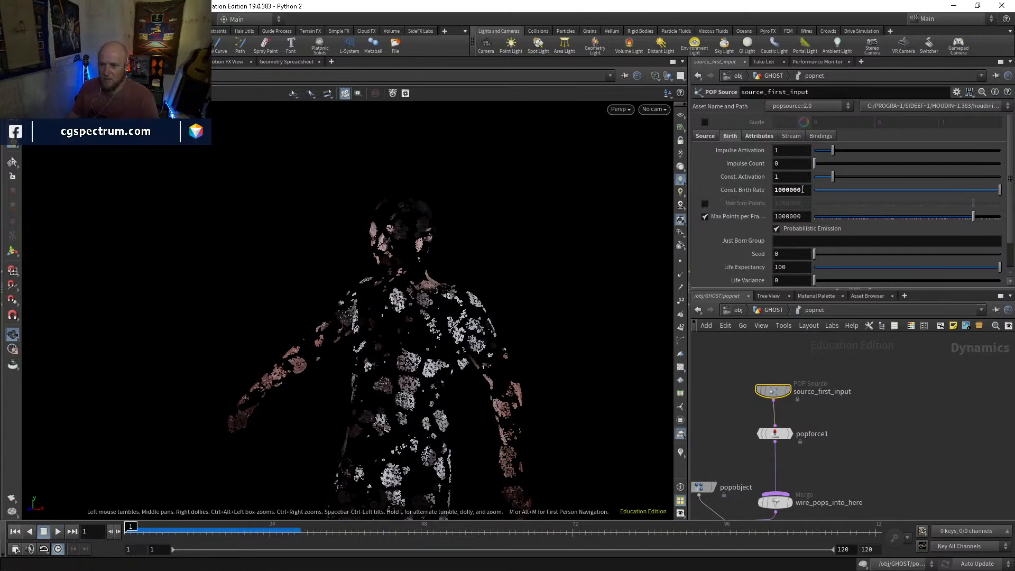
Set the POP source's constant birth rate to 100000 and inherit velocity to .1, then play the simulation and return to frame 1
{"action": "key", "text": "BackSpace"}
{"action": "key", "text": "Return"}
{"action": "left_click", "coordinate": [763, 135]}
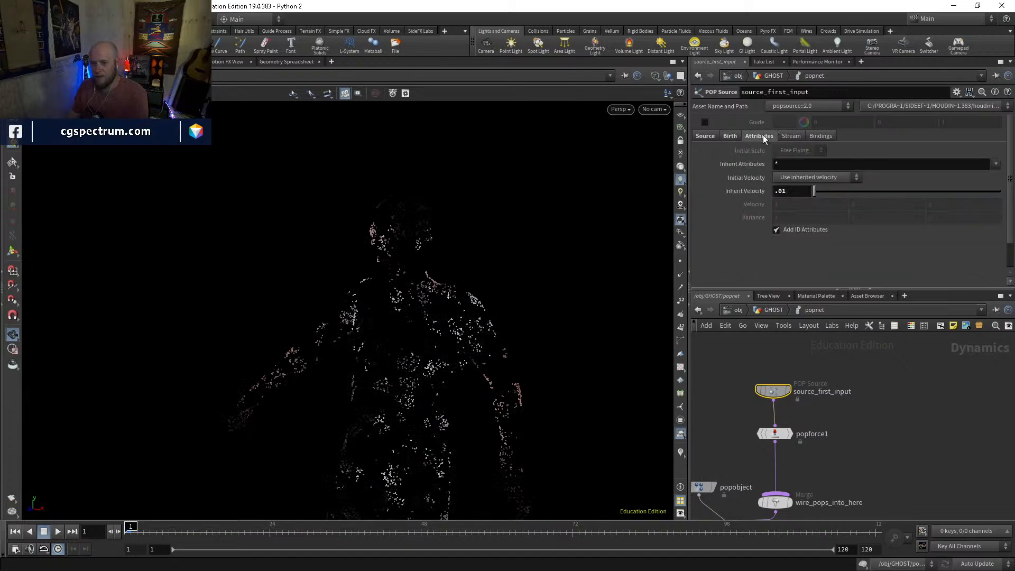
{"action": "double_click", "coordinate": [786, 191]}
{"action": "type", "text": ".1"}
{"action": "key", "text": "Return"}
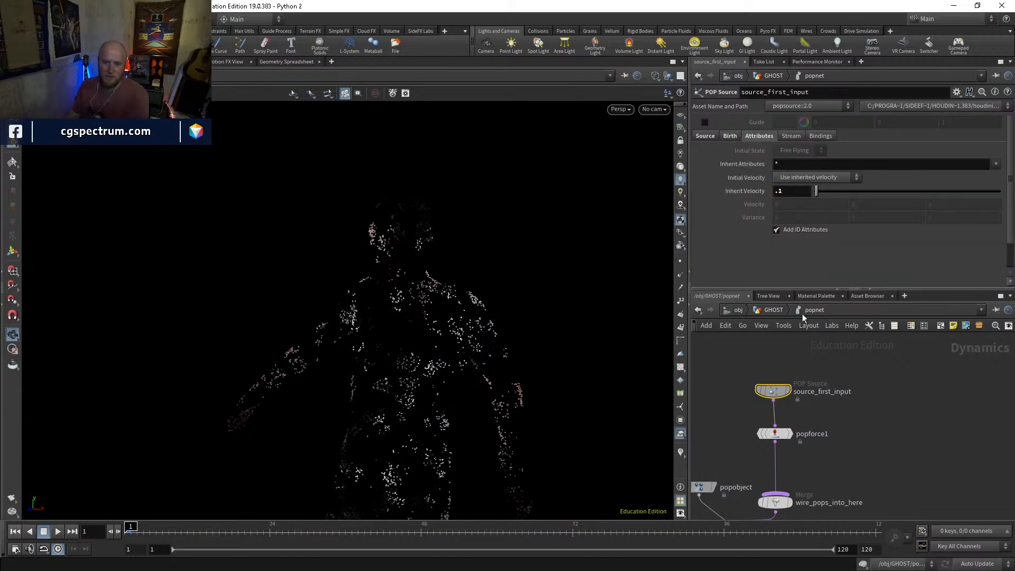
{"action": "key", "text": "Up"}
{"action": "left_click_drag", "start_coordinate": [218, 534], "coordinate": [119, 532]}
Set the POP source's inherit velocity to .05, play the simulation past frame 30, and return to frame 1
{"action": "left_click", "coordinate": [785, 193]}
{"action": "type", "text": ".05"}
{"action": "key", "text": "Return"}
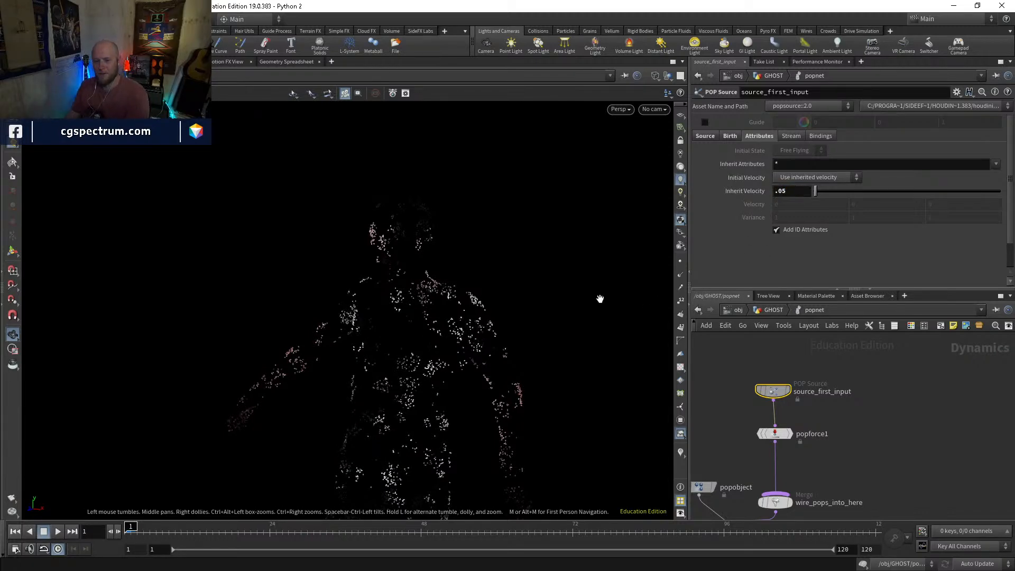
{"action": "key", "text": "Up"}
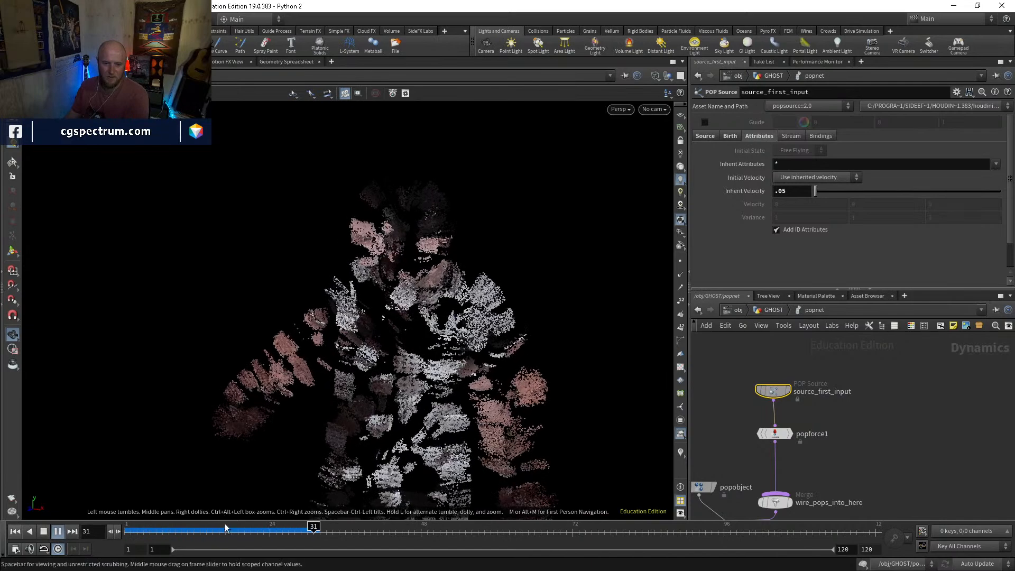
{"action": "left_click_drag", "start_coordinate": [218, 530], "coordinate": [85, 533]}
Add a POP Drag node and insert it between popforce1 and the wire_pops_into_here merge
{"action": "key", "text": "Tab"}
{"action": "type", "text": "popdr"}
{"action": "key", "text": "Return"}
{"action": "left_click", "coordinate": [832, 434]}
{"action": "left_click_drag", "start_coordinate": [832, 435], "coordinate": [776, 477]}
Set popdrag1's air resistance to .01, play the simulation to about frame 20, and return to the first frame
{"action": "left_click", "coordinate": [785, 160]}
{"action": "type", "text": ".01"}
{"action": "key", "text": "Return"}
{"action": "left_click", "coordinate": [891, 438]}
{"action": "key", "text": "Up"}
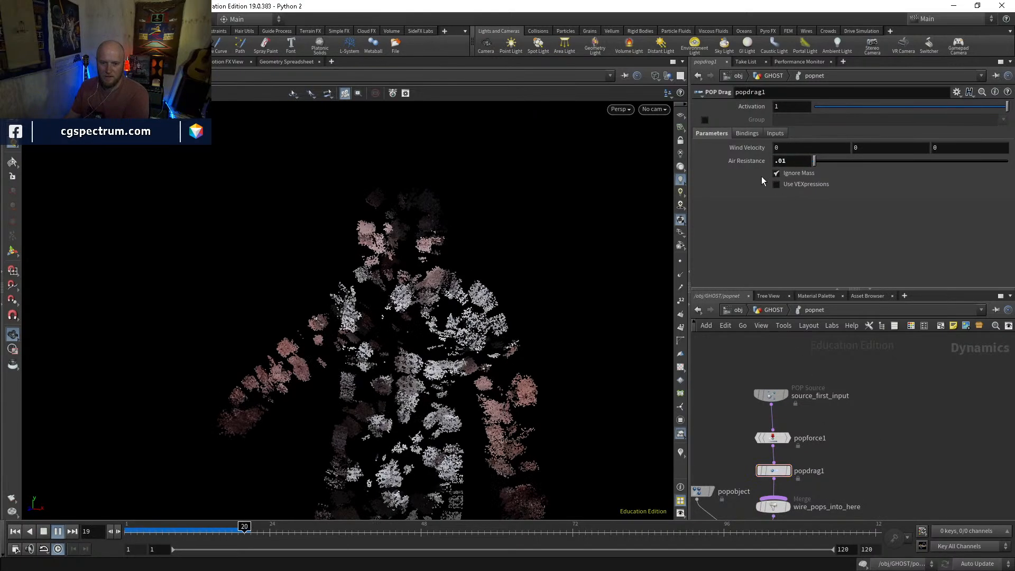
{"action": "left_click", "coordinate": [15, 531]}
Lower popdrag1's air resistance to .005, play the simulation, and return to the first frame
{"action": "left_click", "coordinate": [783, 160]}
{"action": "type", "text": ".001"}
{"action": "key", "text": "BackSpace"}
{"action": "type", "text": "5"}
{"action": "key", "text": "Return"}
{"action": "key", "text": "Up"}
{"action": "left_click", "coordinate": [15, 531]}
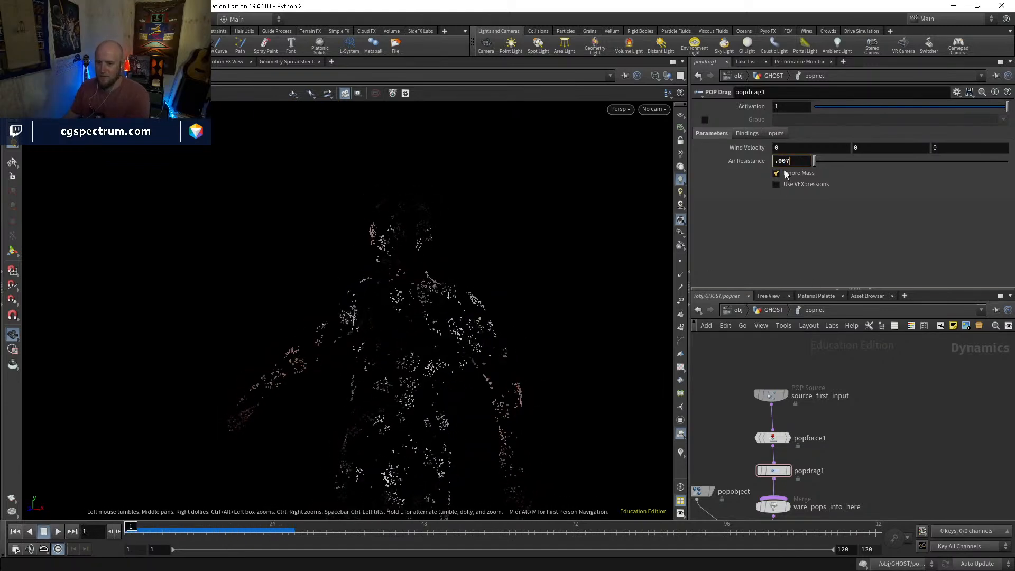
Try an air resistance of .009 on popdrag1, play the simulation past frame 35, and return to frame 1
{"action": "key", "text": "BackSpace"}
{"action": "type", "text": "9"}
{"action": "key", "text": "Return"}
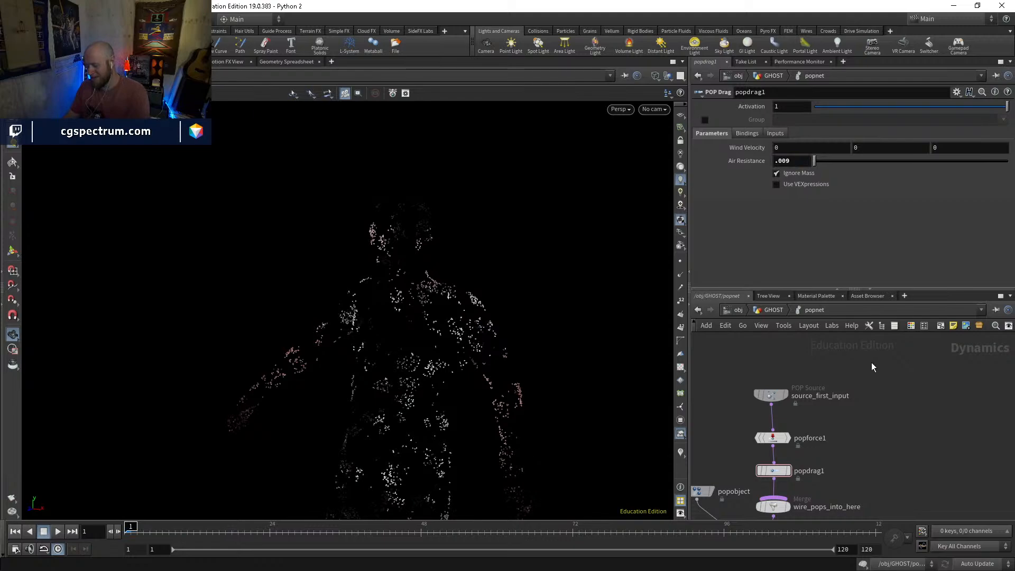
{"action": "key", "text": "Up"}
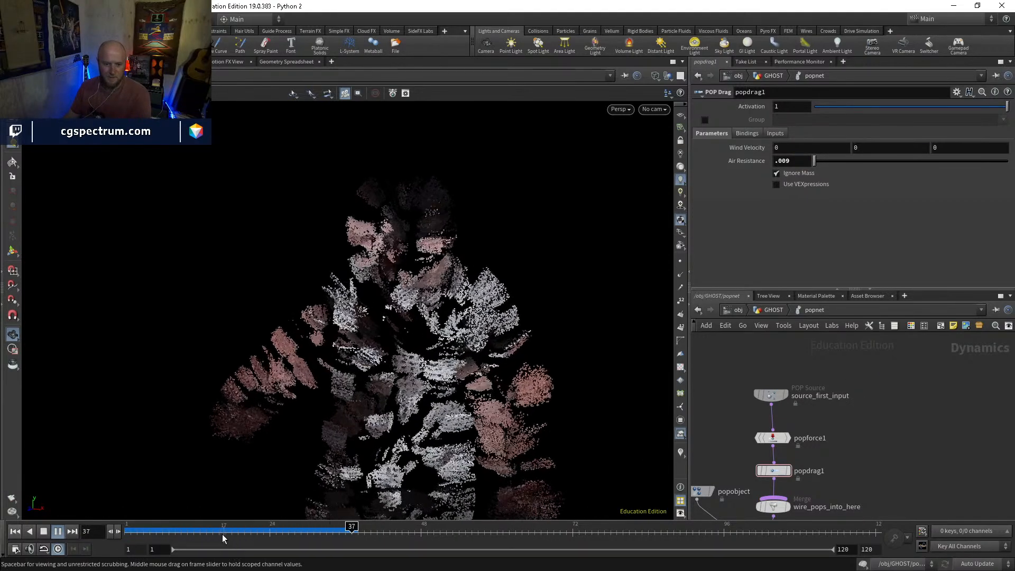
{"action": "left_click_drag", "start_coordinate": [227, 536], "coordinate": [125, 534]}
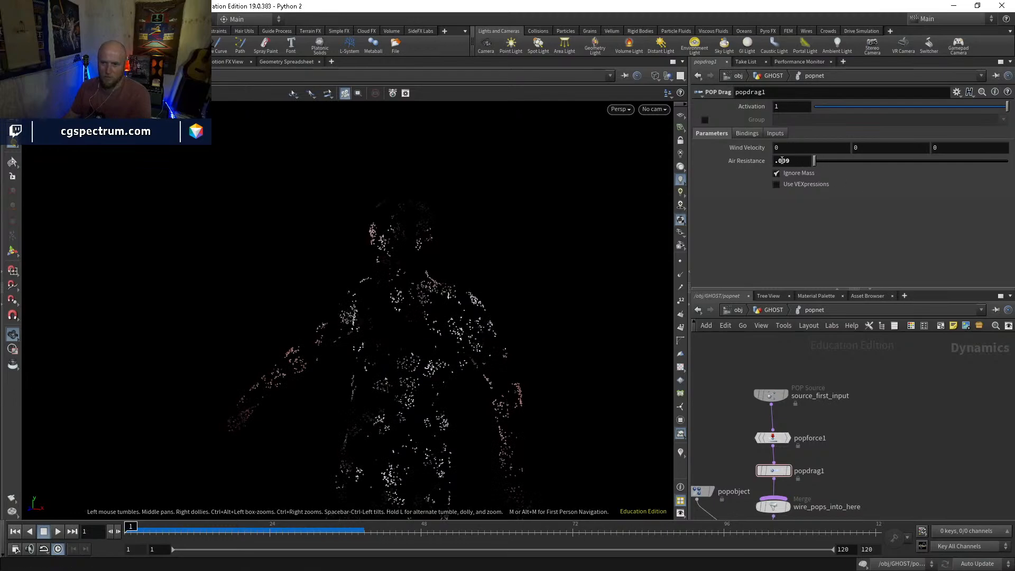
Set popdrag1's air resistance back to .01, replay the simulation past frame 30, and rewind to frame 1
{"action": "type", "text": "1"}
{"action": "key", "text": "Return"}
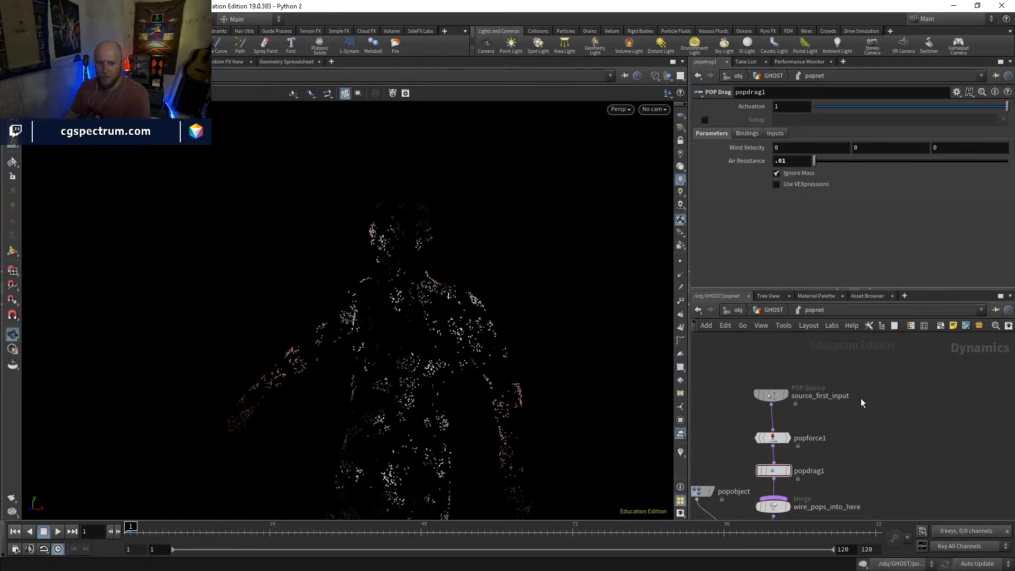
{"action": "key", "text": "Up"}
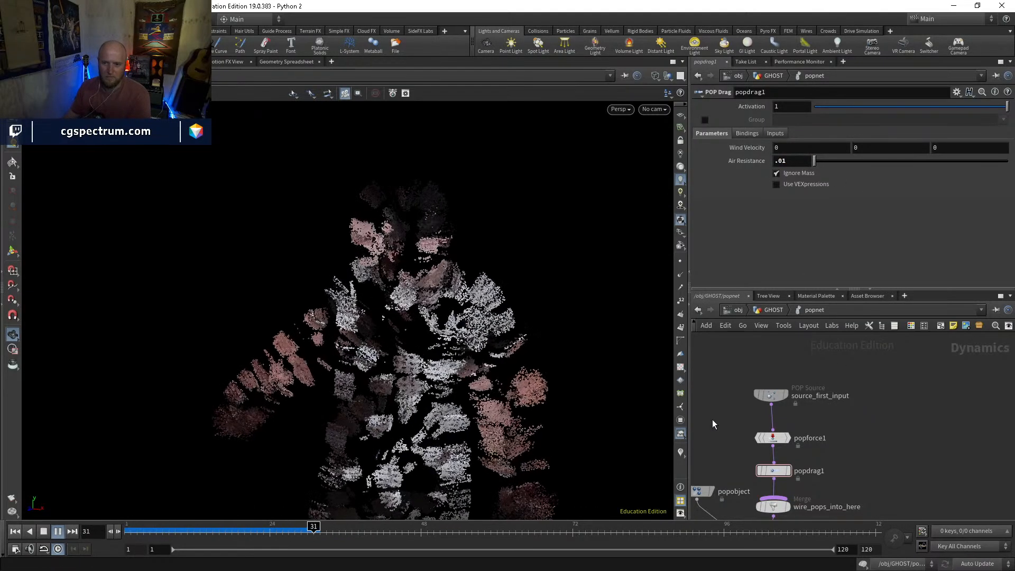
{"action": "key", "text": "ctrl+Up"}
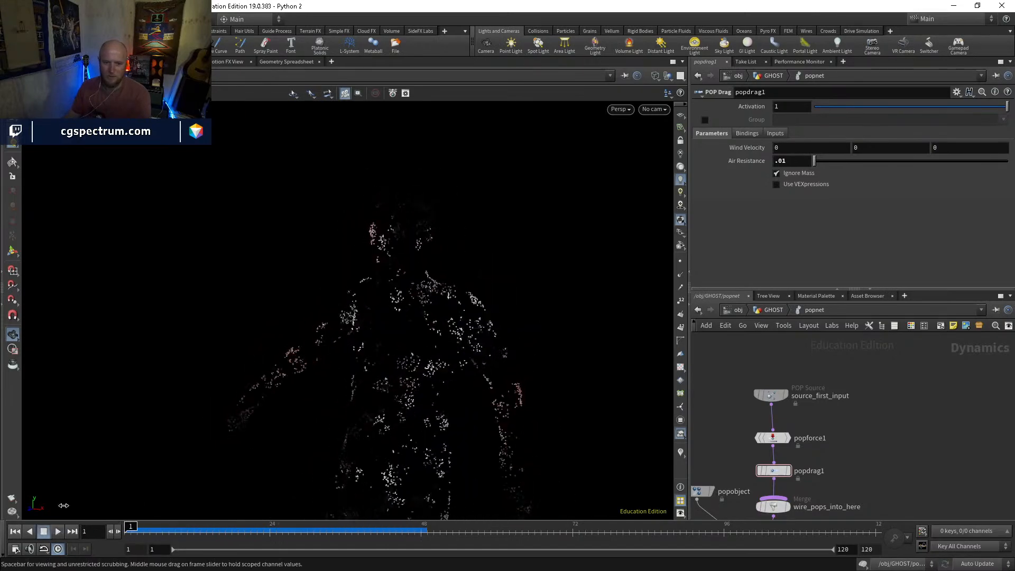
Set popdrag1's air resistance to .1, play the simulation past frame 44, and return to frame 1
{"action": "key", "text": "Return"}
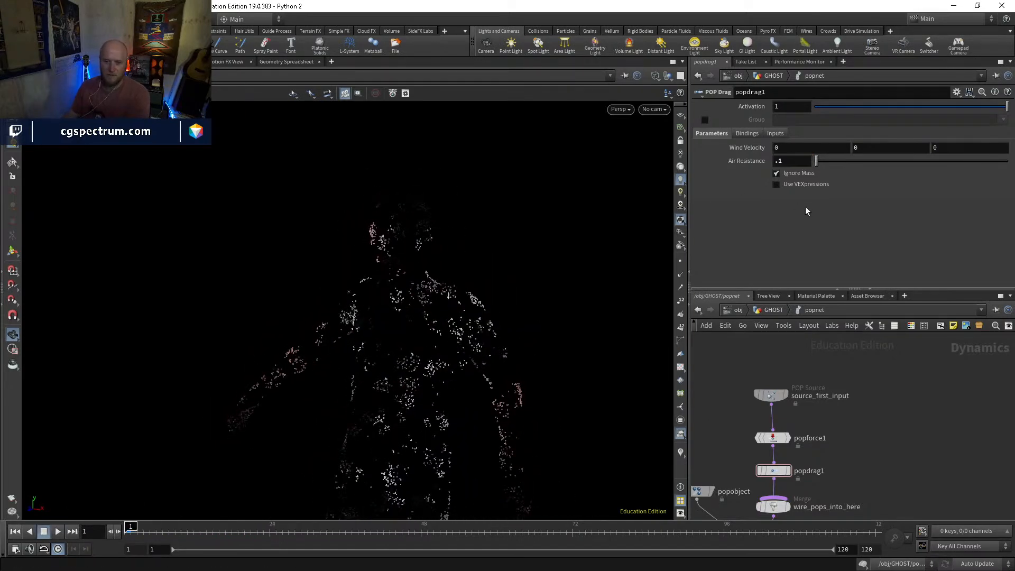
{"action": "key", "text": "Up"}
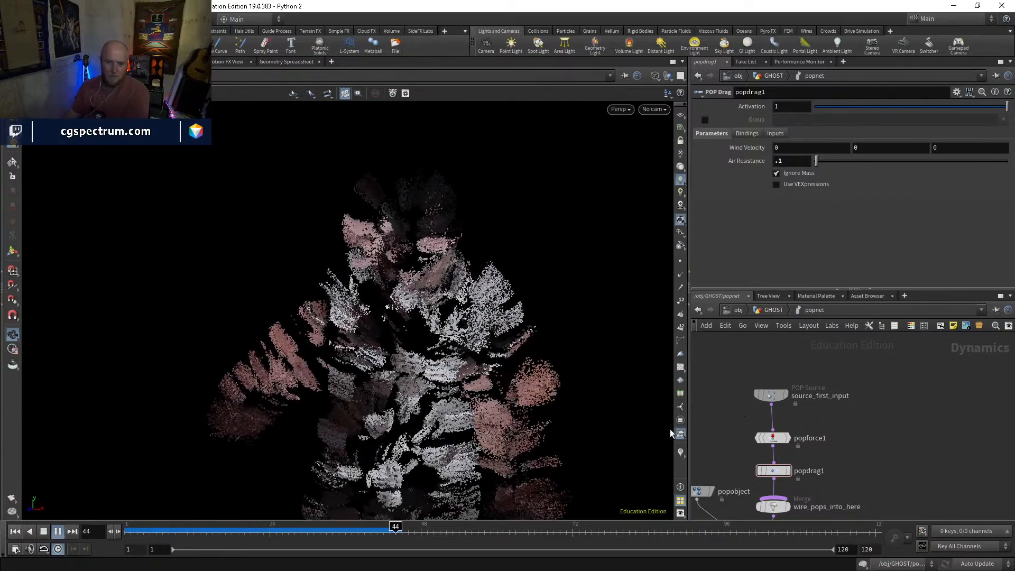
{"action": "left_click_drag", "start_coordinate": [314, 534], "coordinate": [125, 515]}
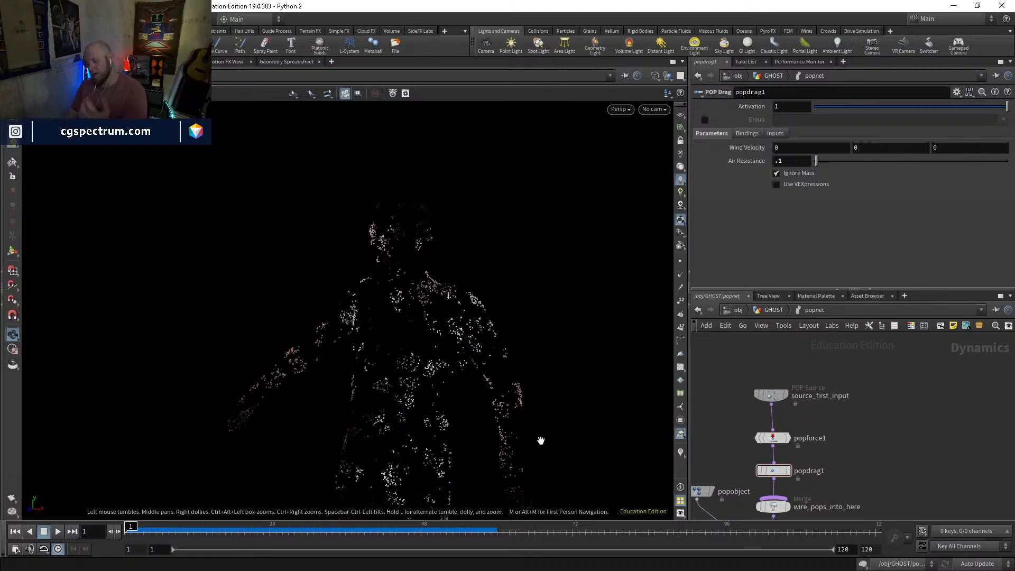
Set source_first_input's inherit velocity to .025, play the simulation past frame 100, and scrub back to frame 101
{"action": "left_click", "coordinate": [771, 394]}
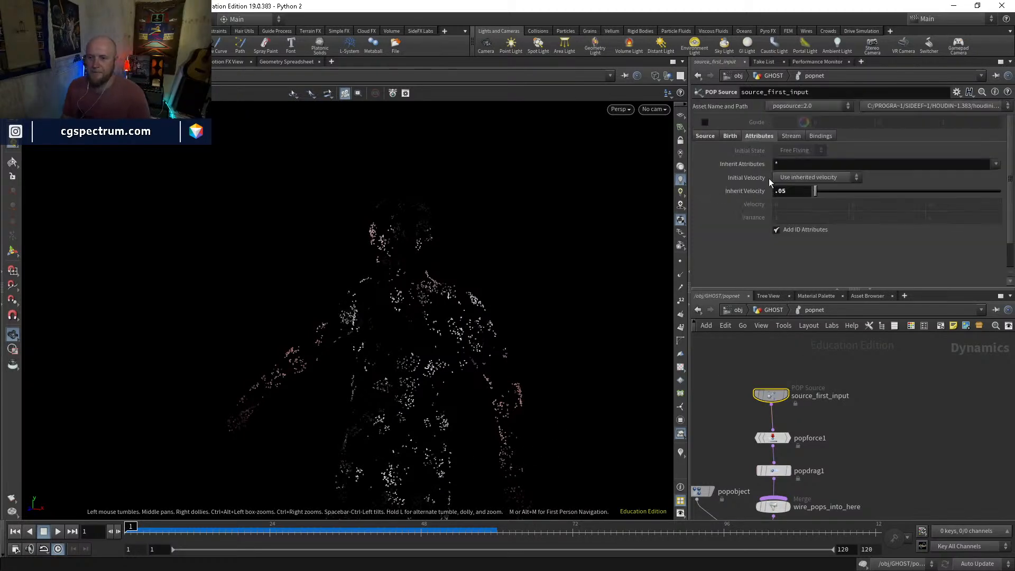
{"action": "left_click", "coordinate": [784, 190]}
{"action": "type", "text": ".025"}
{"action": "key", "text": "Return"}
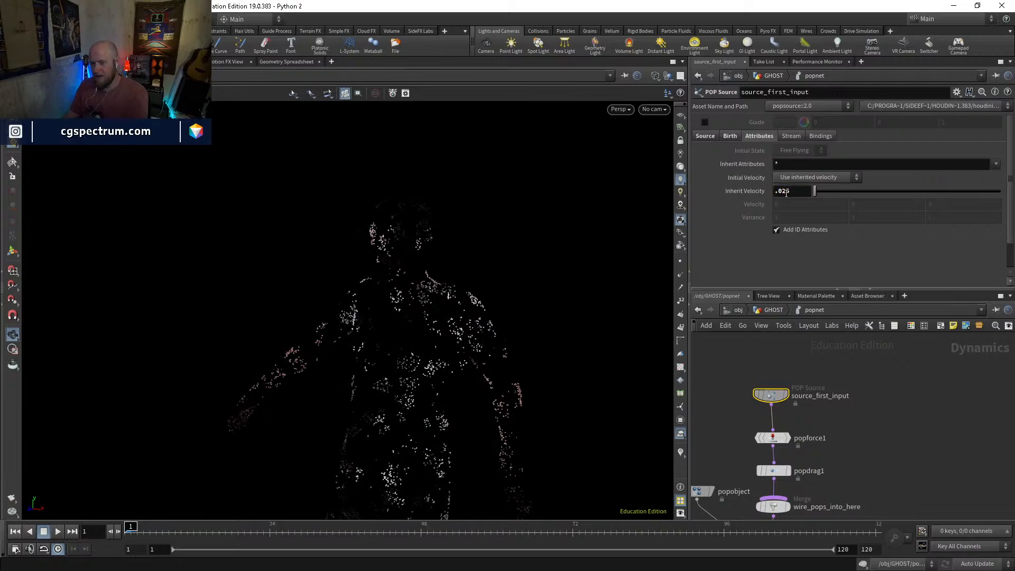
{"action": "left_click", "coordinate": [916, 413]}
{"action": "key", "text": "Up"}
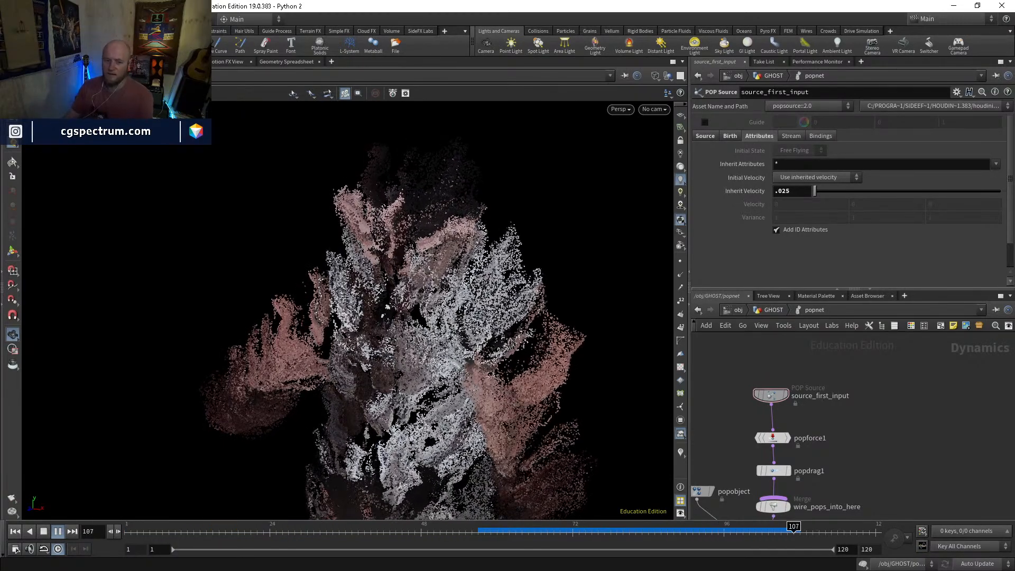
{"action": "left_click_drag", "start_coordinate": [615, 532], "coordinate": [758, 531]}
Display merge4 in the GHOST network and examine the merged body points and particles from several angles around frames 101 to 109
{"action": "middle_click_drag", "start_coordinate": [818, 498], "coordinate": [845, 428]}
{"action": "left_click", "coordinate": [774, 312]}
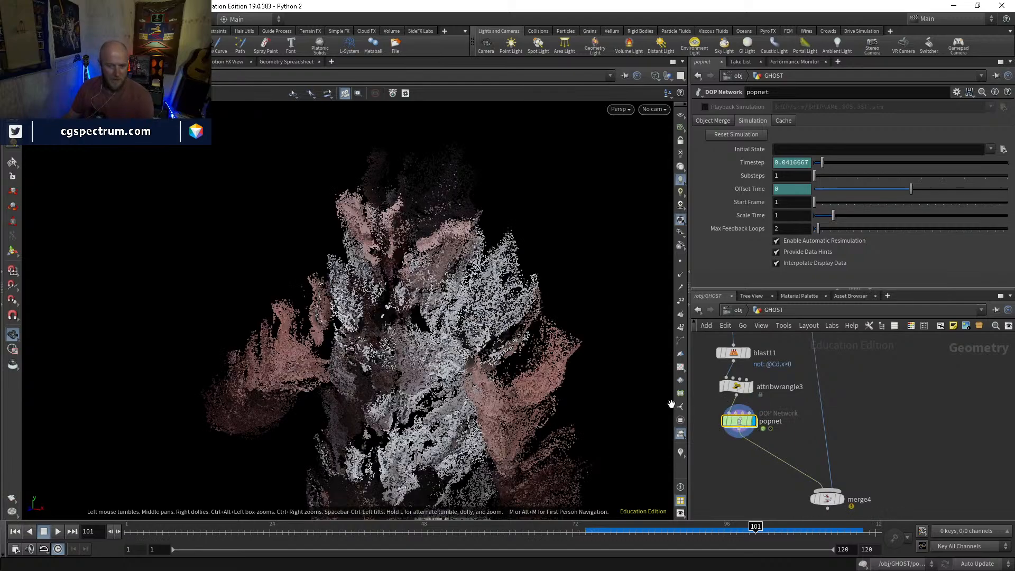
{"action": "left_click", "coordinate": [844, 499]}
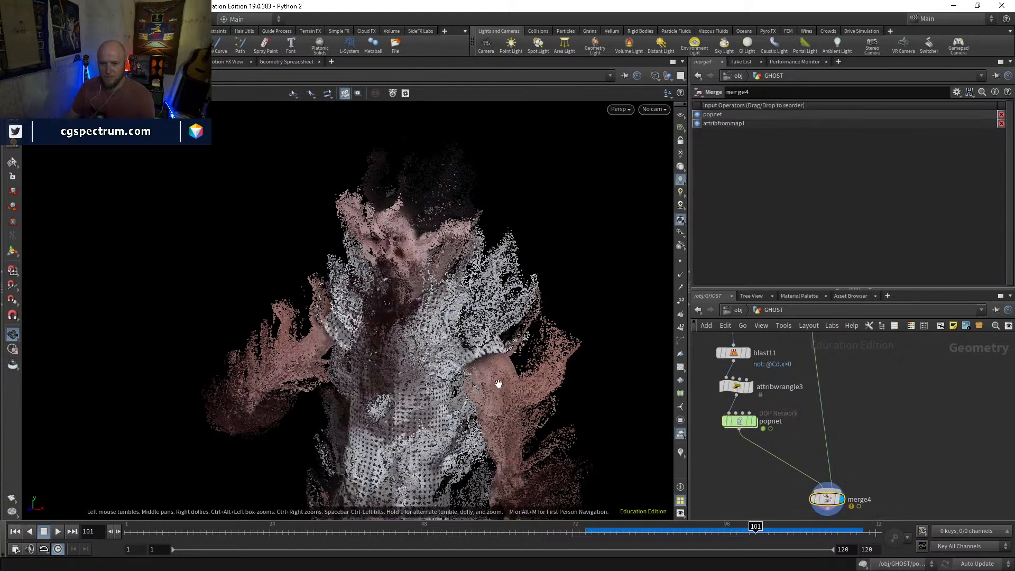
{"action": "left_click_drag", "start_coordinate": [452, 364], "coordinate": [444, 333]}
{"action": "middle_click_drag", "start_coordinate": [444, 333], "coordinate": [488, 386]}
{"action": "mouse_move", "coordinate": [445, 361]}
{"action": "right_mouse_down"}
{"action": "mouse_move", "coordinate": [503, 369]}
{"action": "mouse_move", "coordinate": [465, 372]}
{"action": "right_mouse_up"}
{"action": "mouse_move", "coordinate": [465, 373]}
{"action": "left_mouse_down"}
{"action": "mouse_move", "coordinate": [320, 399]}
{"action": "mouse_move", "coordinate": [449, 395]}
{"action": "left_mouse_up"}
{"action": "key", "text": "shift+w"}
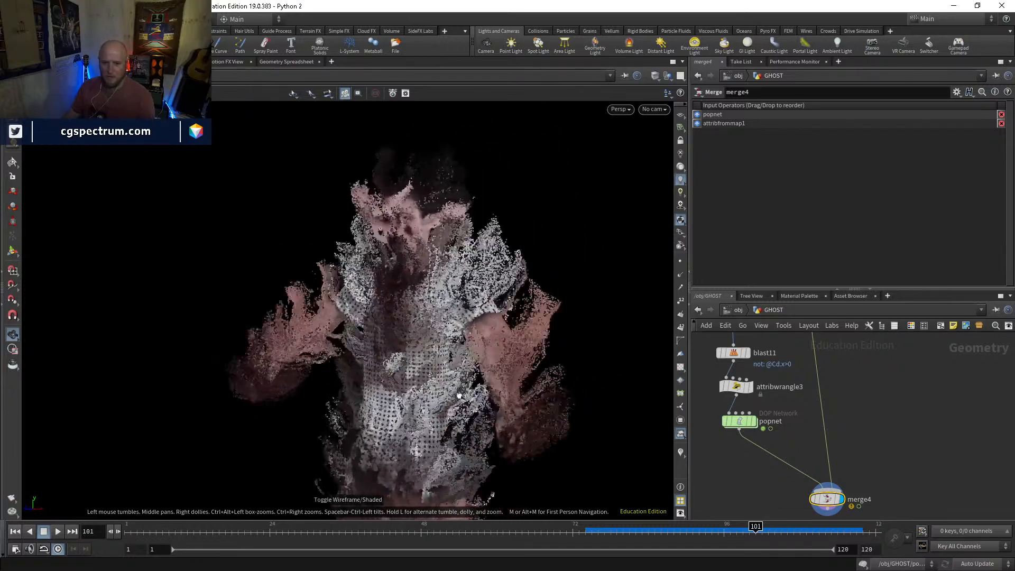
{"action": "left_click_drag", "start_coordinate": [602, 527], "coordinate": [818, 518]}
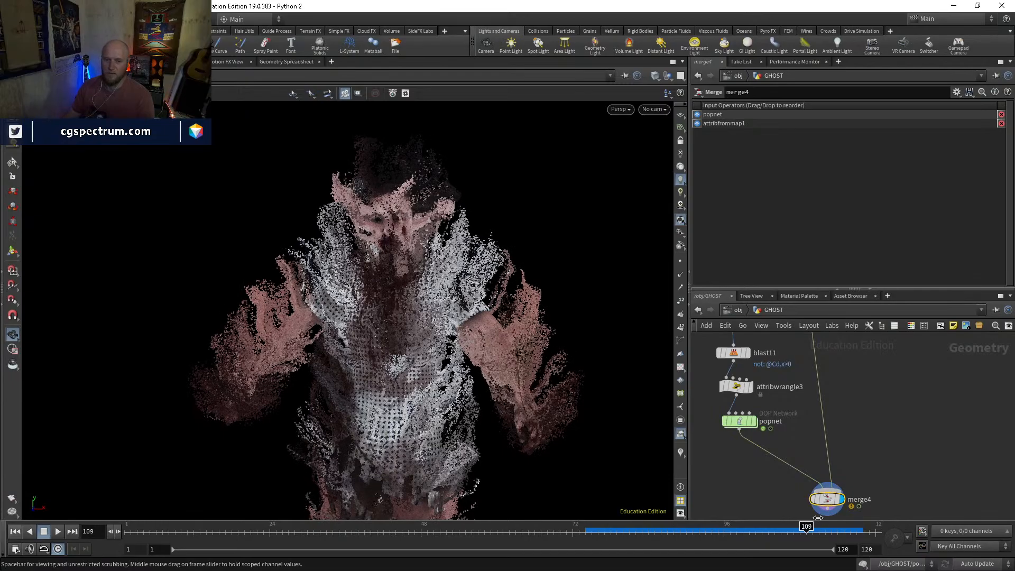
{"action": "left_click_drag", "start_coordinate": [454, 413], "coordinate": [536, 317]}
{"action": "left_click_drag", "start_coordinate": [624, 527], "coordinate": [781, 526]}
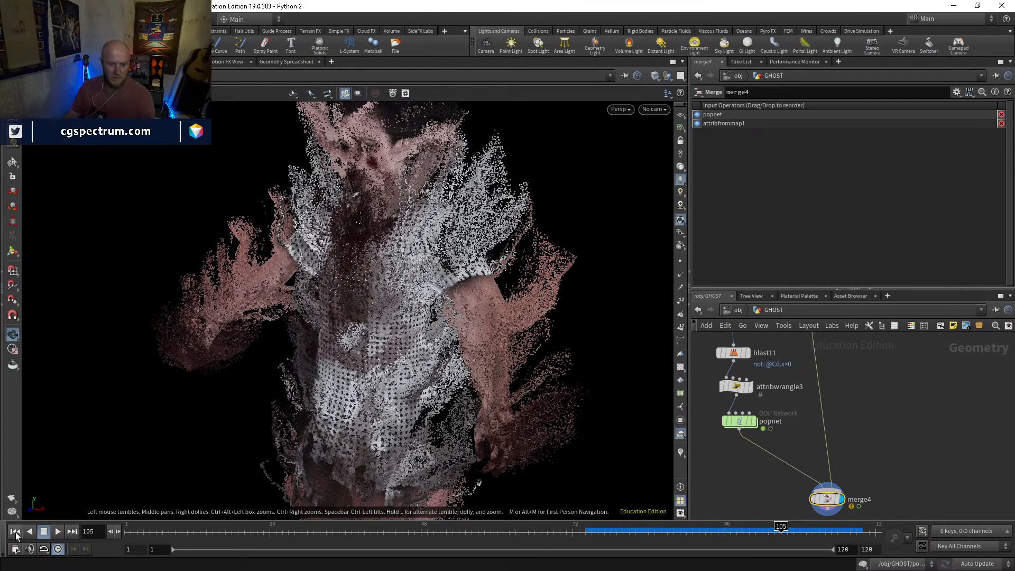
Return to frame 1, display popnet, and go inside it to select source_first_input
{"action": "left_click", "coordinate": [15, 532]}
{"action": "scroll", "coordinate": [757, 453], "scroll_direction": "up", "scroll_amount": 3}
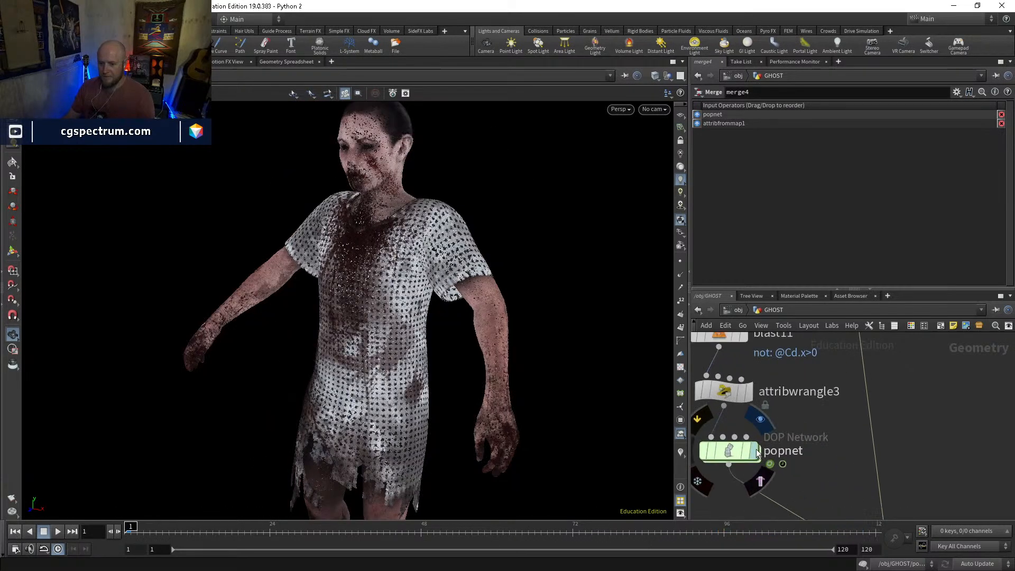
{"action": "left_click", "coordinate": [757, 453]}
{"action": "double_click", "coordinate": [740, 451]}
{"action": "left_click", "coordinate": [761, 380]}
{"action": "mouse_move", "coordinate": [761, 381]}
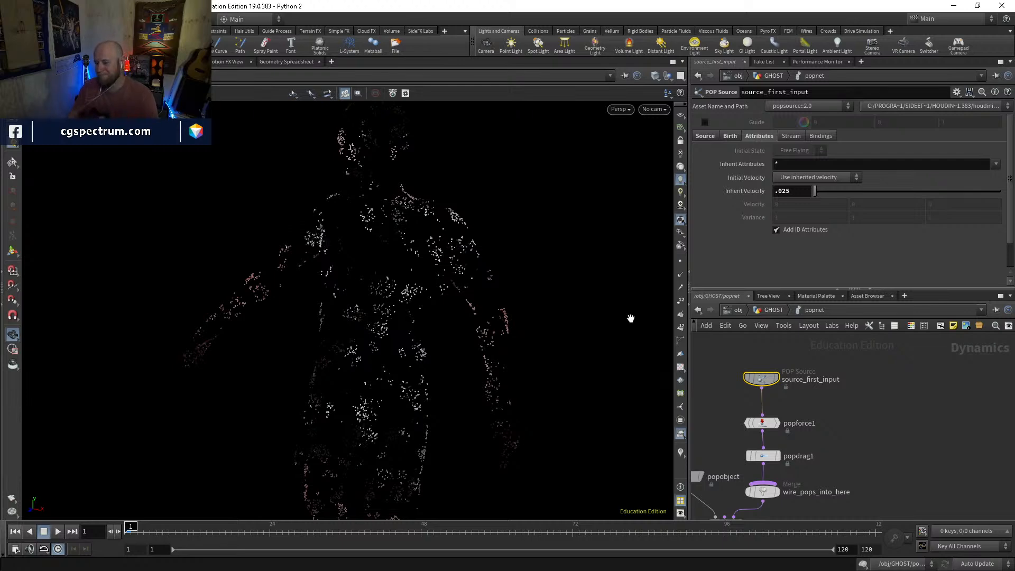
Show the POP source's birth settings, play the simulation to about frame 100, and scrub to frame 96 to inspect the emission
{"action": "left_click", "coordinate": [730, 136]}
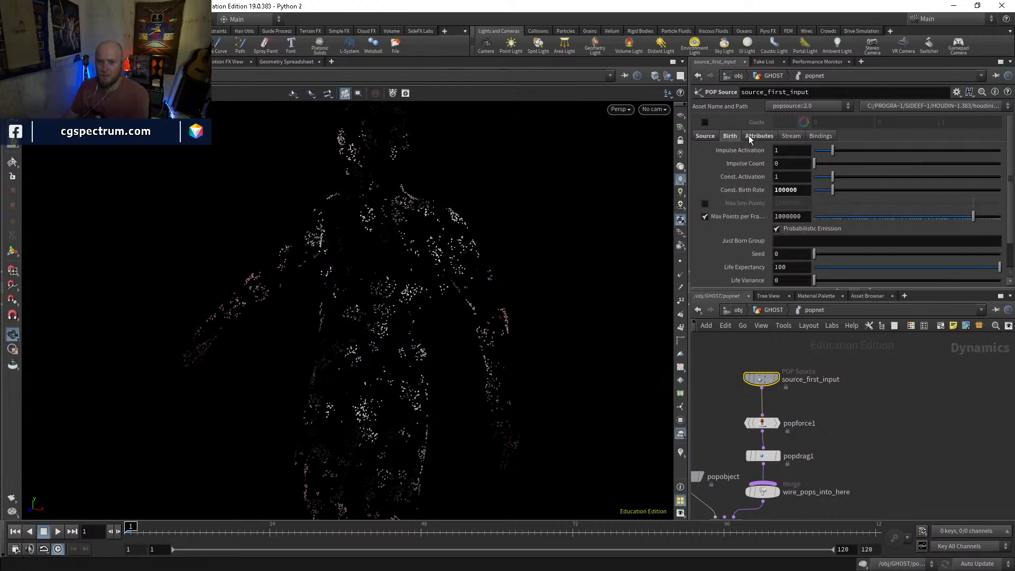
{"action": "key", "text": "Up"}
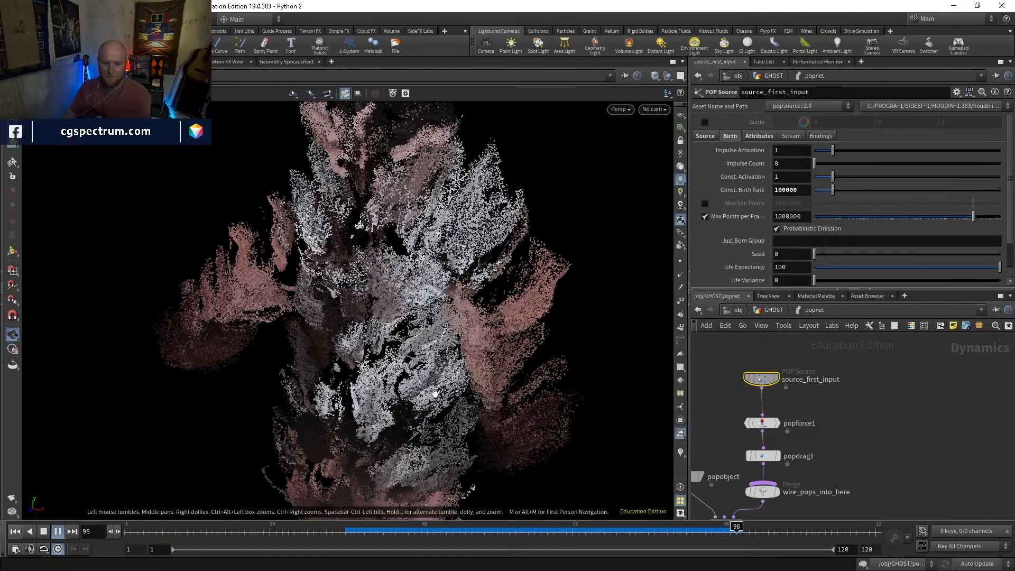
{"action": "left_click", "coordinate": [518, 532]}
{"action": "left_click_drag", "start_coordinate": [522, 531], "coordinate": [724, 531]}
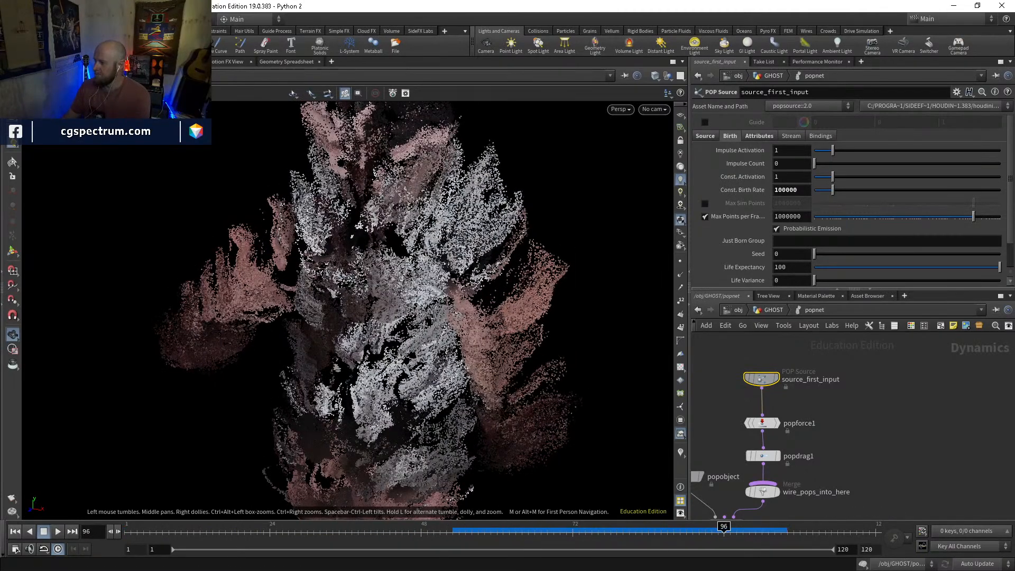
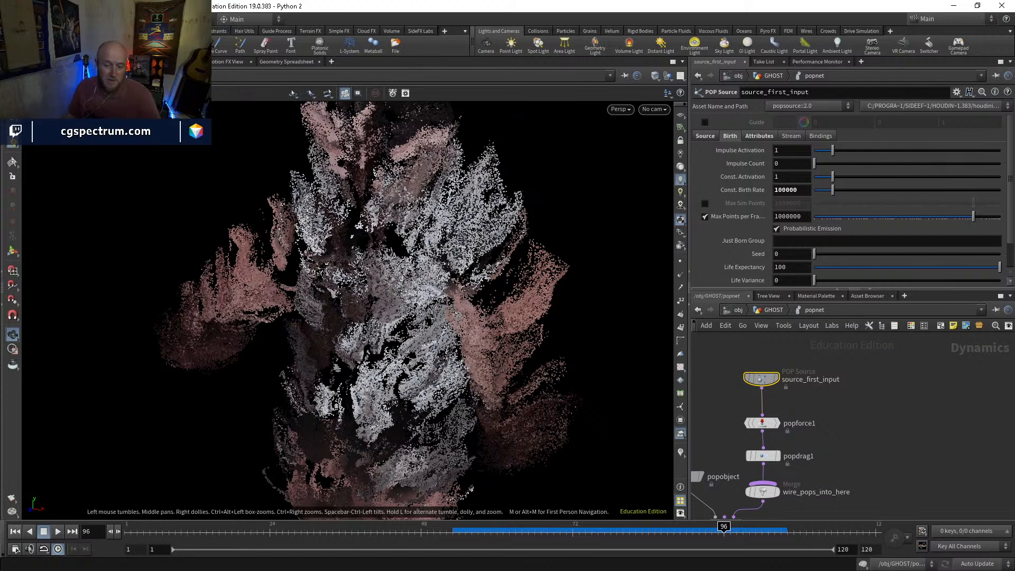
Return to the first frame and space out the node chain to leave a gap between popforce1 and popdrag1
{"action": "left_click", "coordinate": [15, 531]}
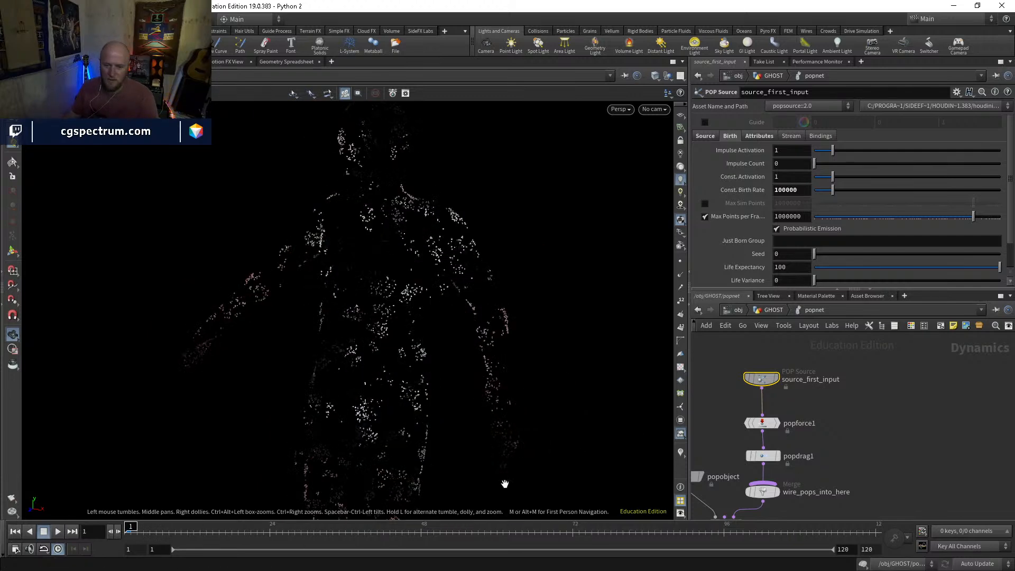
{"action": "middle_click_drag", "start_coordinate": [801, 391], "coordinate": [804, 416]}
{"action": "left_click_drag", "start_coordinate": [769, 411], "coordinate": [773, 386]}
{"action": "key", "text": "Tab"}
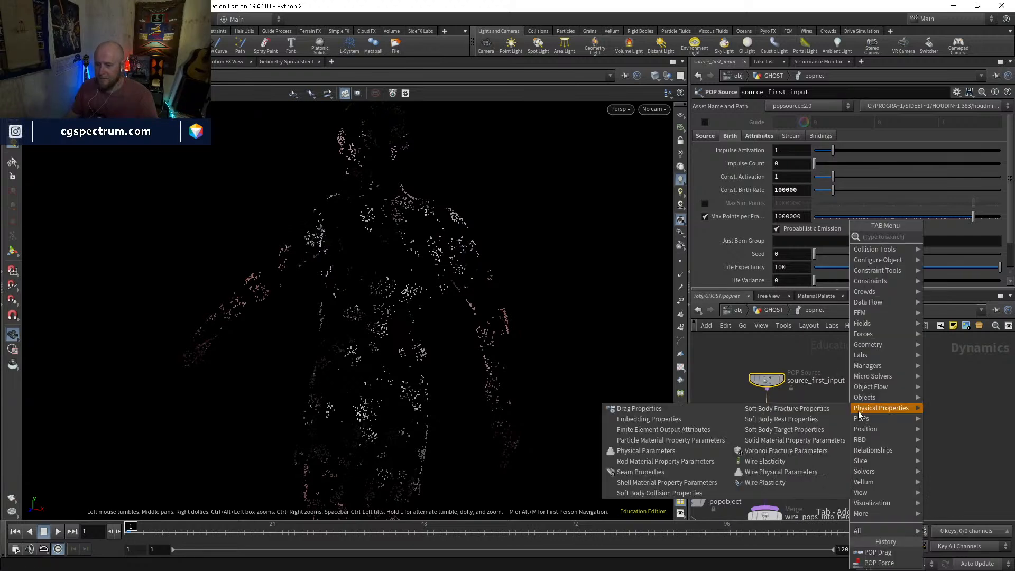
{"action": "key", "text": "Escape"}
{"action": "middle_click_drag", "start_coordinate": [818, 424], "coordinate": [815, 397]}
{"action": "left_click_drag", "start_coordinate": [765, 422], "coordinate": [768, 401]}
{"action": "left_click_drag", "start_coordinate": [765, 455], "coordinate": [766, 391]}
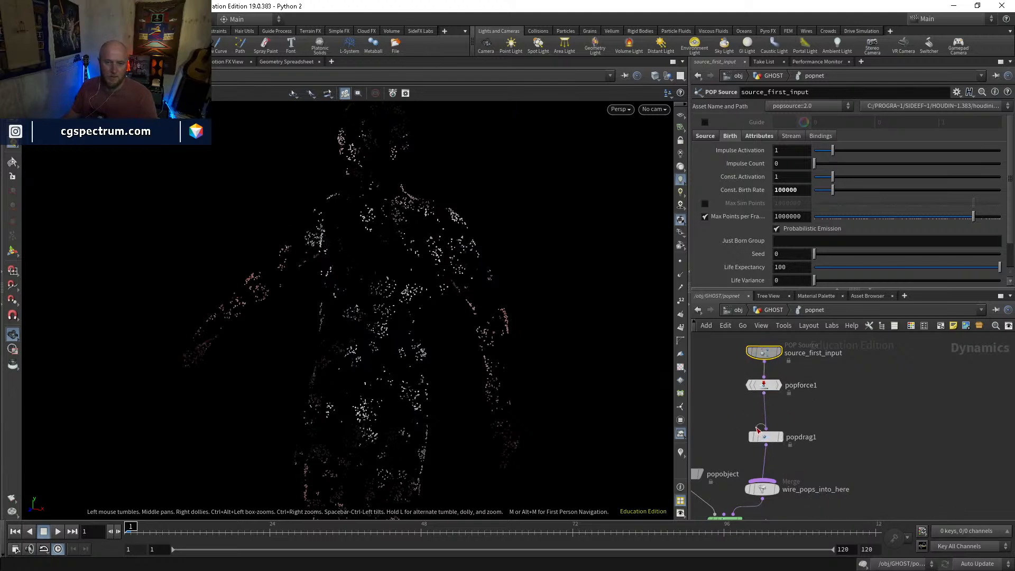
{"action": "left_click_drag", "start_coordinate": [765, 437], "coordinate": [767, 445]}
{"action": "key", "text": "Tab"}
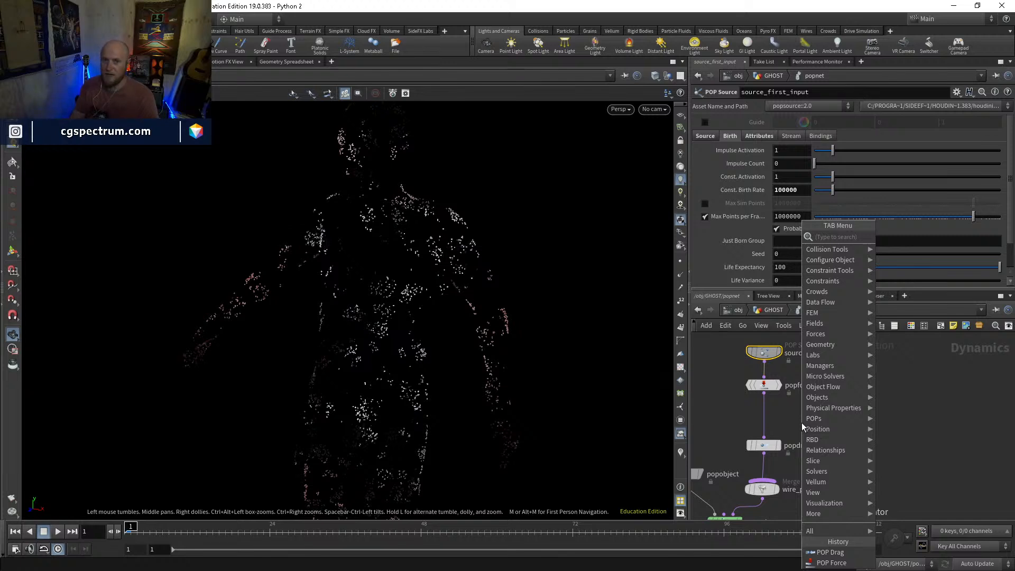
{"action": "type", "text": "drag"}
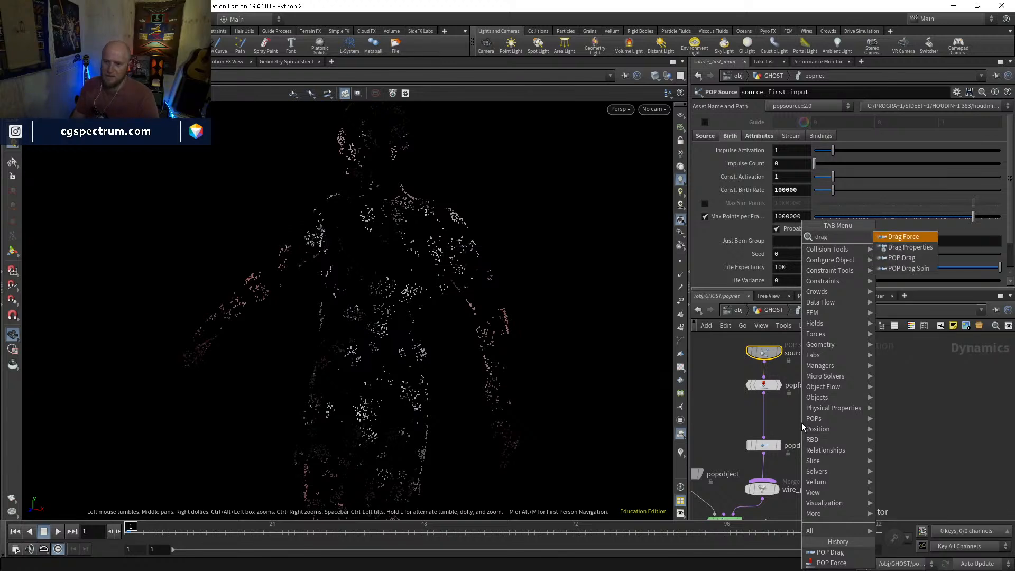
{"action": "key", "text": "Escape"}
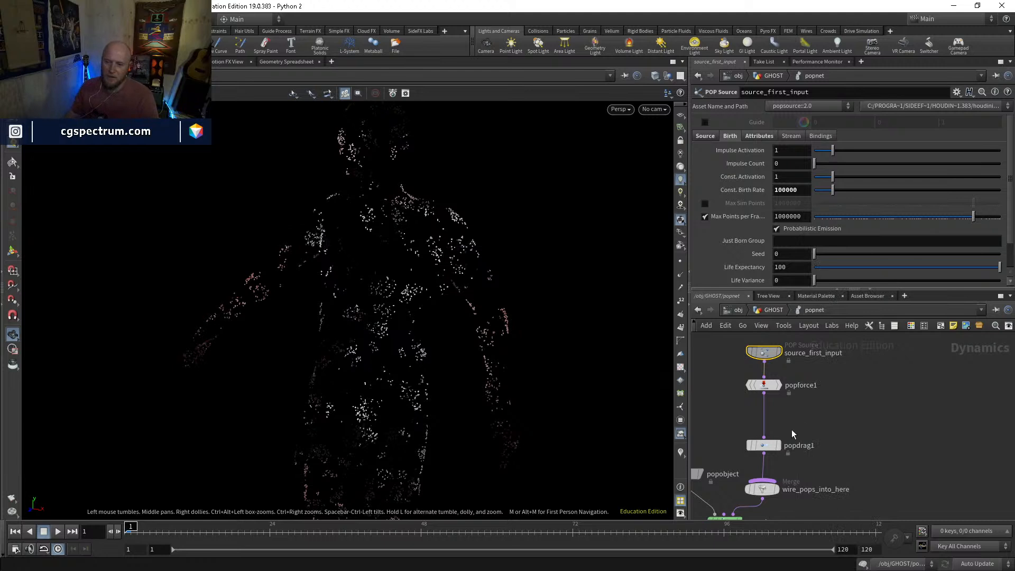
Set the Air Resistance of popdrag1 to .25
{"action": "left_click", "coordinate": [764, 445]}
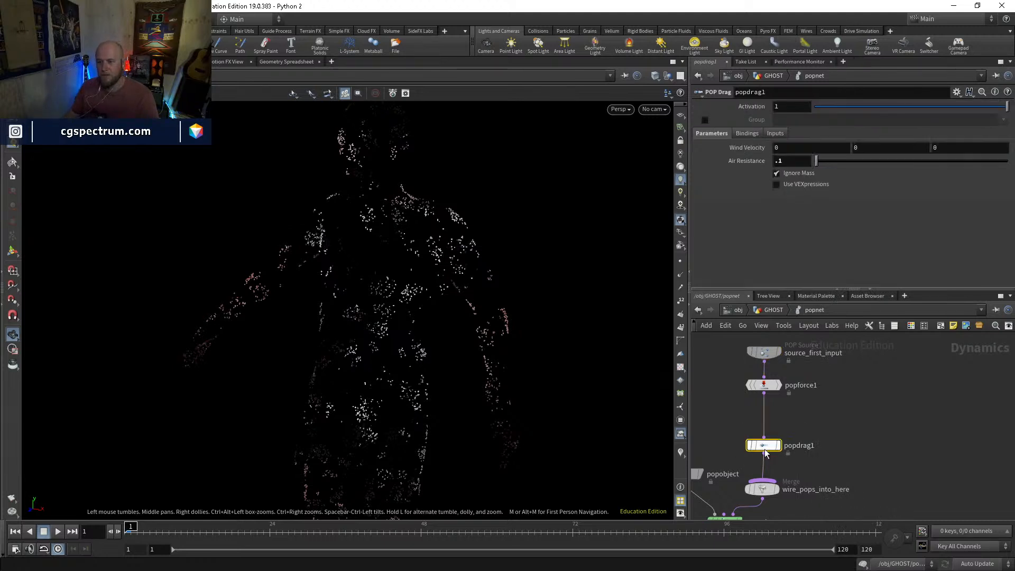
{"action": "left_click", "coordinate": [801, 163]}
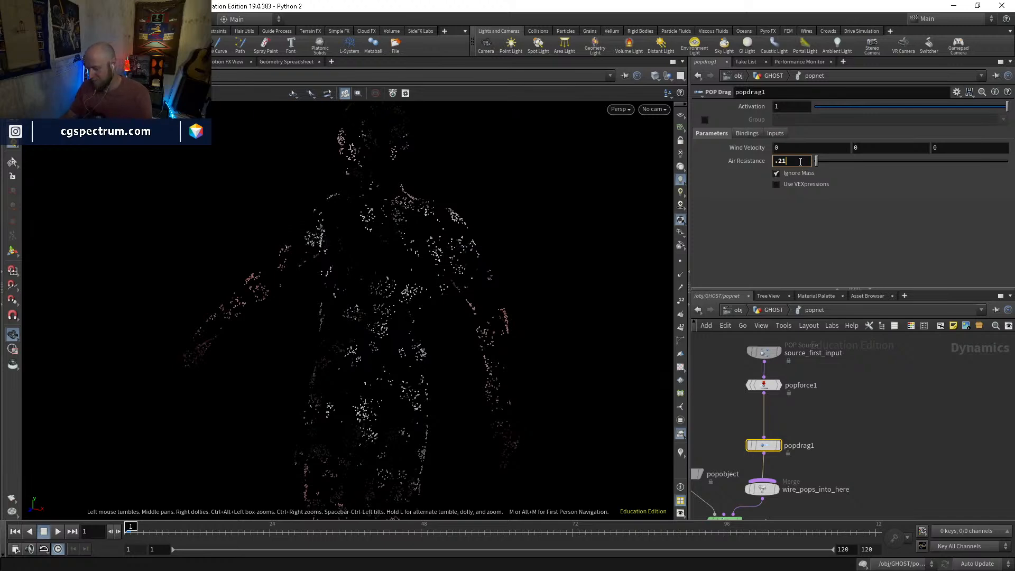
{"action": "key", "text": "Return"}
Add a POP Interact node and insert it between popforce1 and popdrag1
{"action": "key", "text": "Tab"}
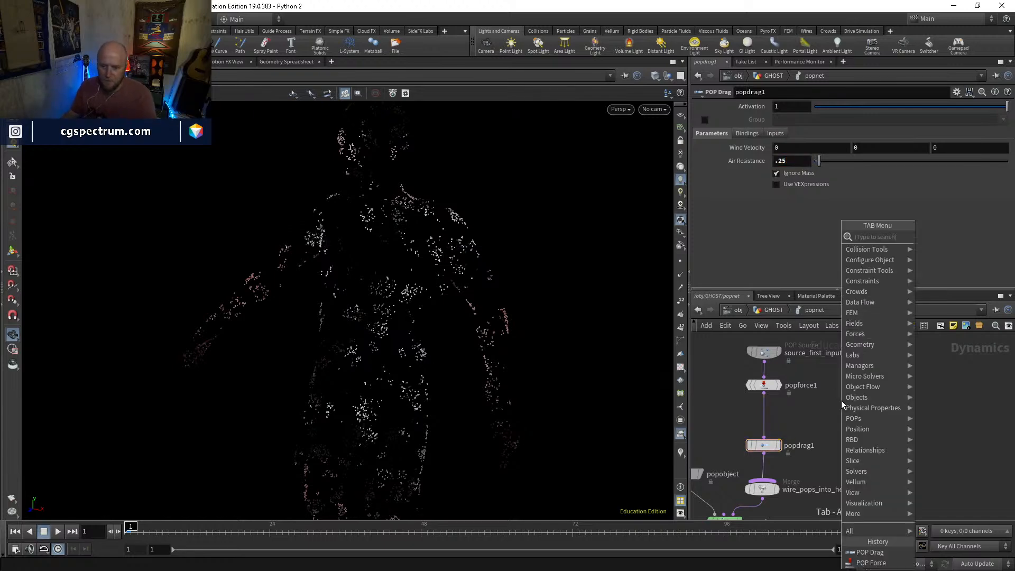
{"action": "type", "text": "popint"}
{"action": "key", "text": "Return"}
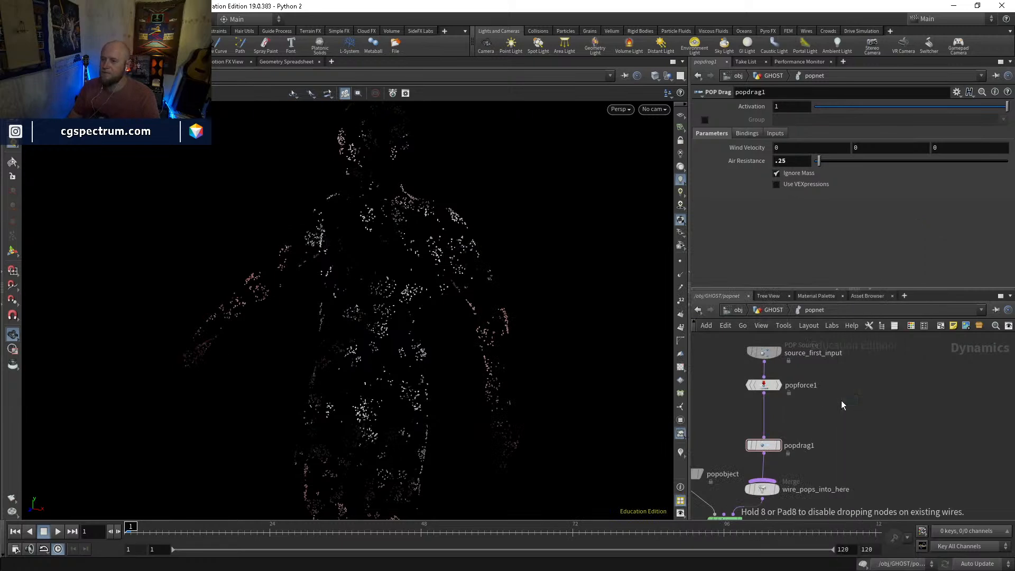
{"action": "left_click", "coordinate": [779, 418]}
{"action": "left_click_drag", "start_coordinate": [778, 418], "coordinate": [770, 416]}
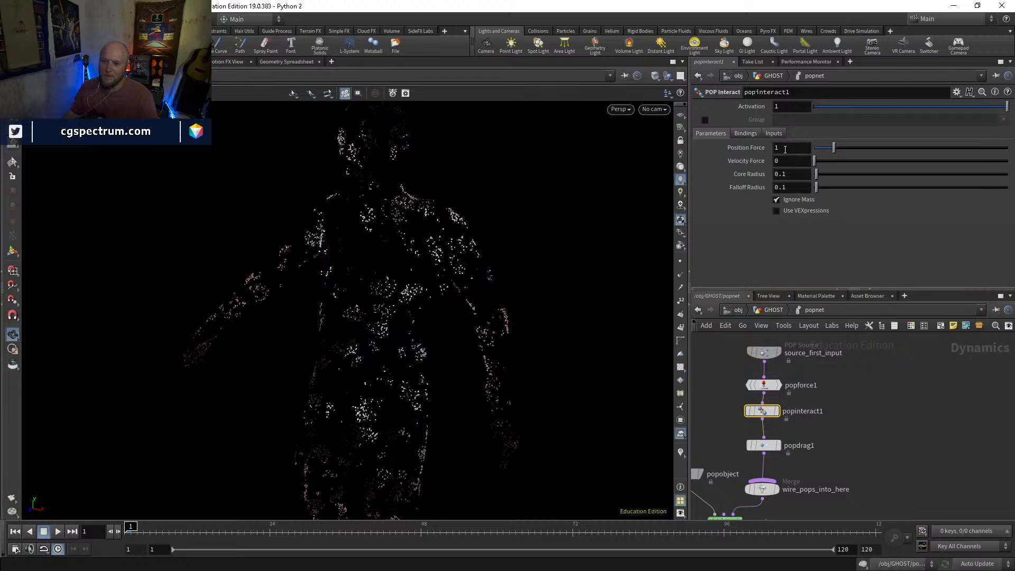
Set the POP Interact node's Position Force to -0.05 and play the simulation
{"action": "double_click", "coordinate": [785, 149]}
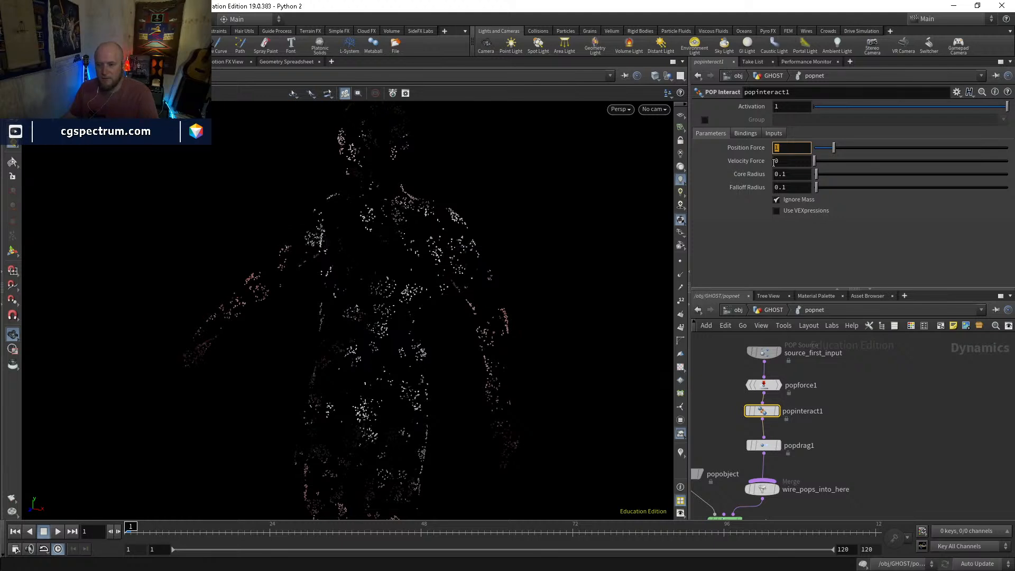
{"action": "left_click", "coordinate": [745, 136]}
{"action": "left_click", "coordinate": [719, 133]}
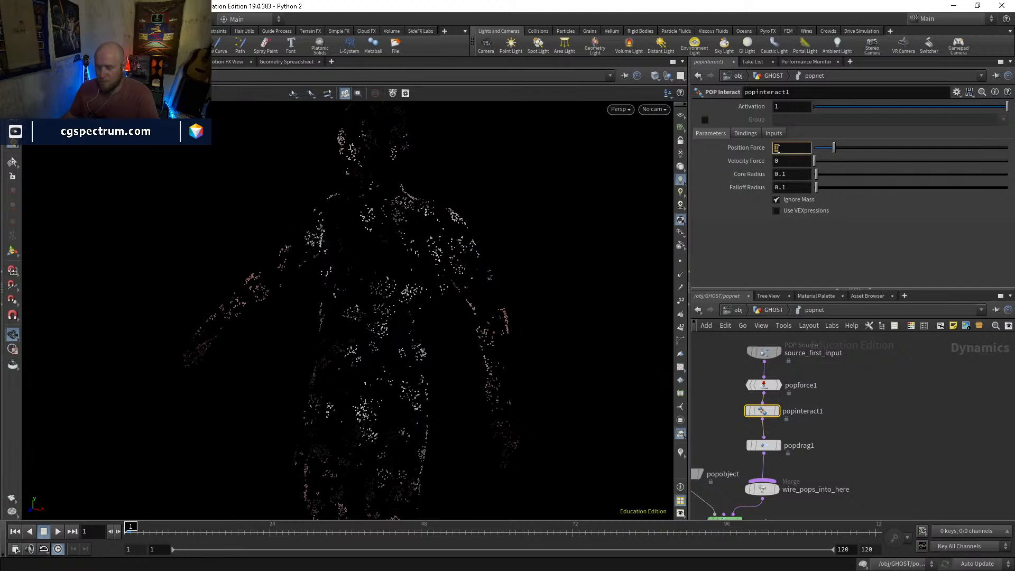
{"action": "key", "text": "Return"}
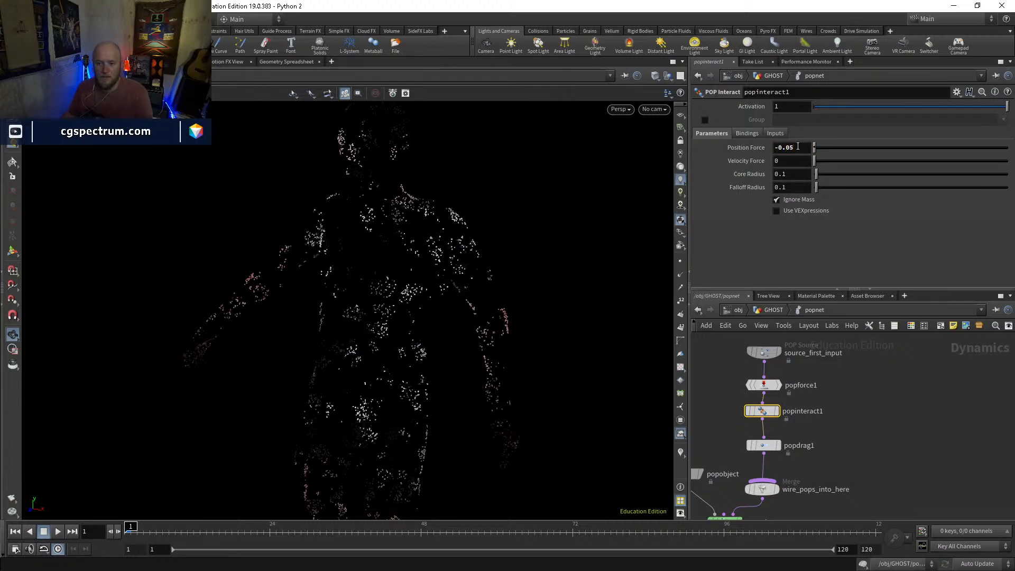
{"action": "key", "text": "Up"}
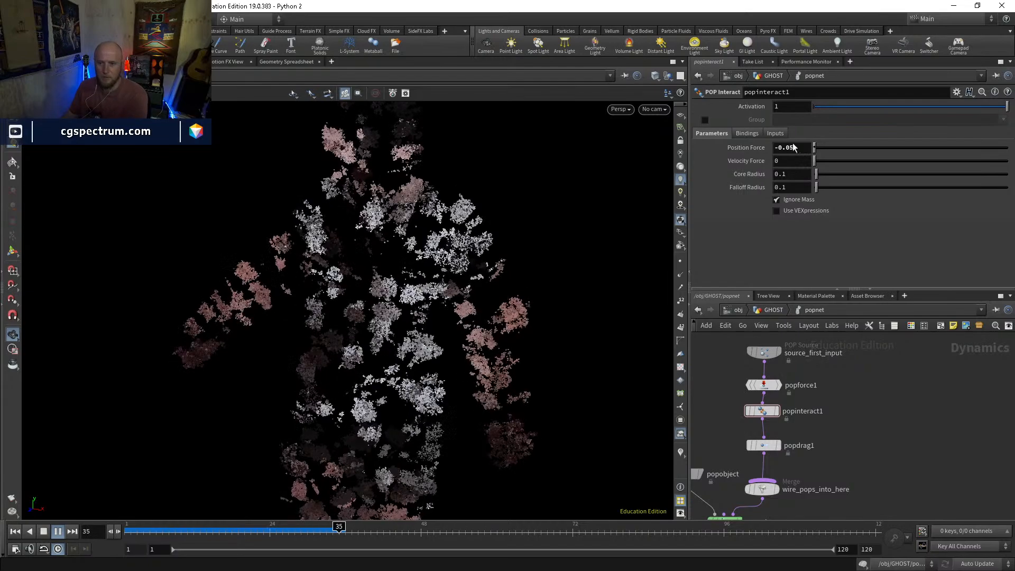
Set the POP Interact node's Position Force to -0.01, replay the simulation and scrub through the cached frames
{"action": "type", "text": "1"}
{"action": "key", "text": "Return"}
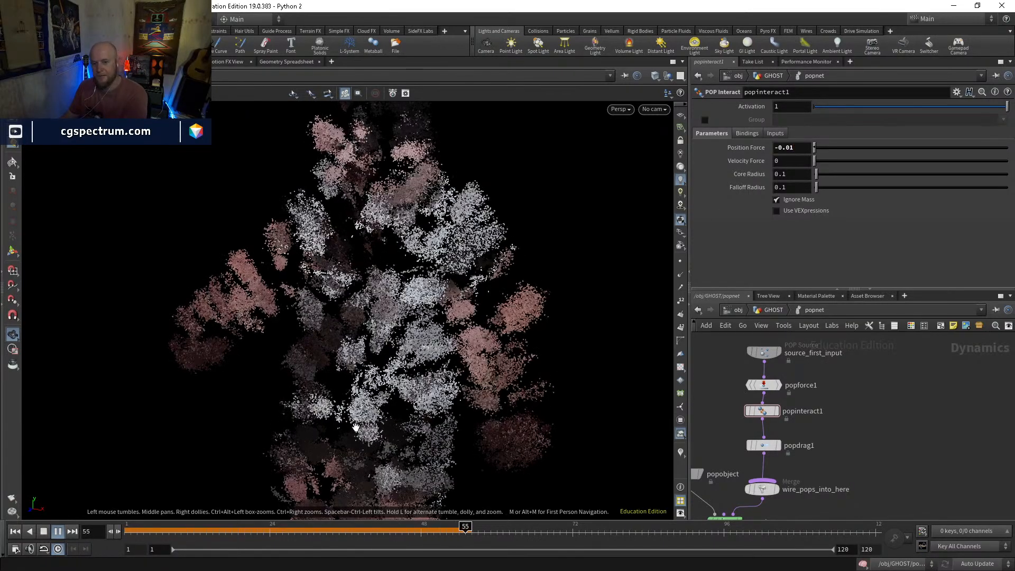
{"action": "left_click", "coordinate": [127, 531]}
{"action": "key", "text": "Up"}
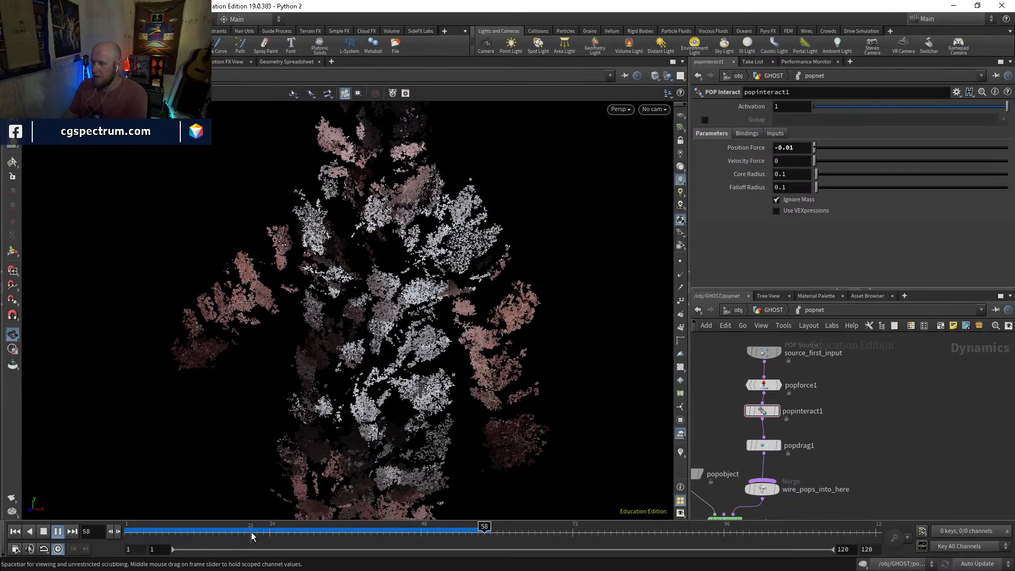
{"action": "mouse_move", "coordinate": [256, 532]}
{"action": "left_mouse_down"}
{"action": "mouse_move", "coordinate": [139, 529]}
{"action": "mouse_move", "coordinate": [251, 526]}
{"action": "left_mouse_up"}
{"action": "left_click_drag", "start_coordinate": [368, 509], "coordinate": [349, 536]}
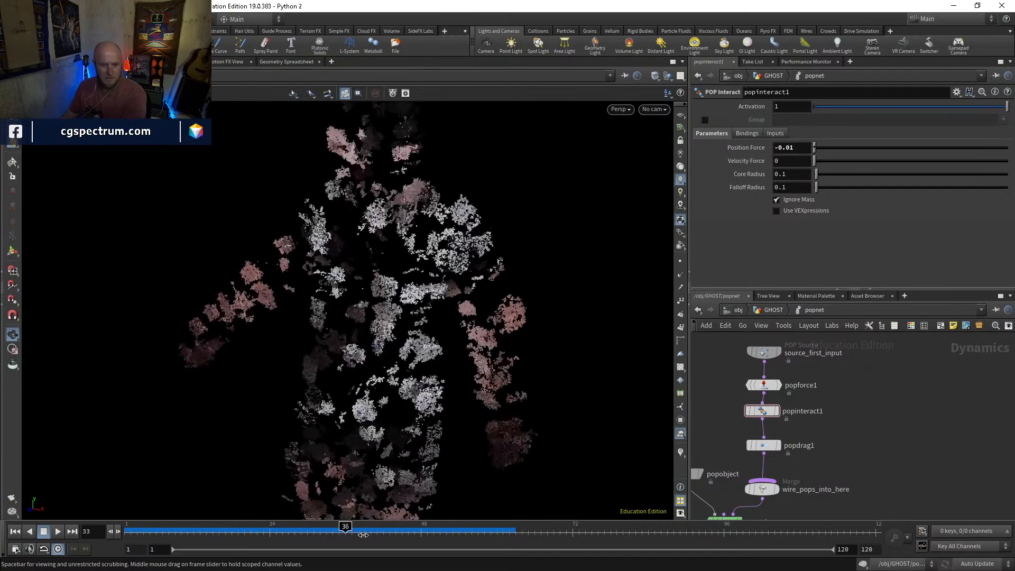
{"action": "left_click_drag", "start_coordinate": [198, 491], "coordinate": [130, 507]}
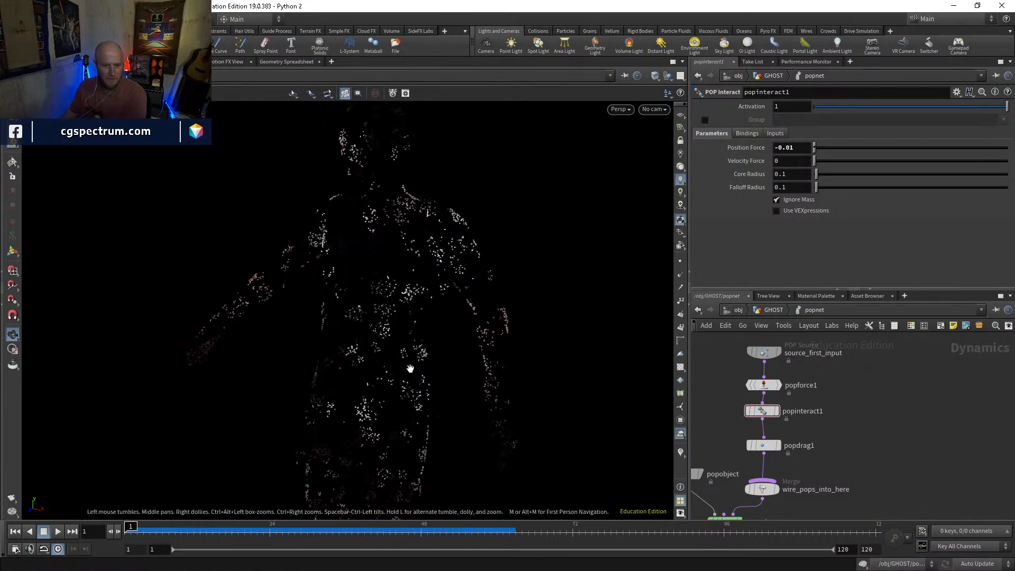
Set the POP Interact node's Position Force to -0.005, play and scrub the simulation, and return to the first frame
{"action": "key", "text": "Return"}
{"action": "key", "text": "Up"}
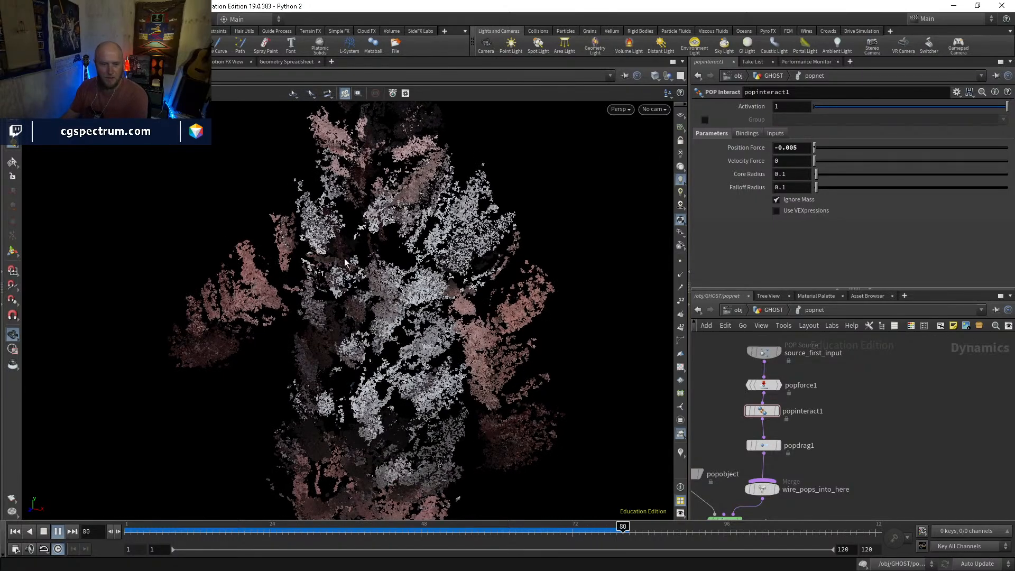
{"action": "left_click_drag", "start_coordinate": [158, 529], "coordinate": [267, 527]}
{"action": "left_click_drag", "start_coordinate": [499, 528], "coordinate": [623, 528]}
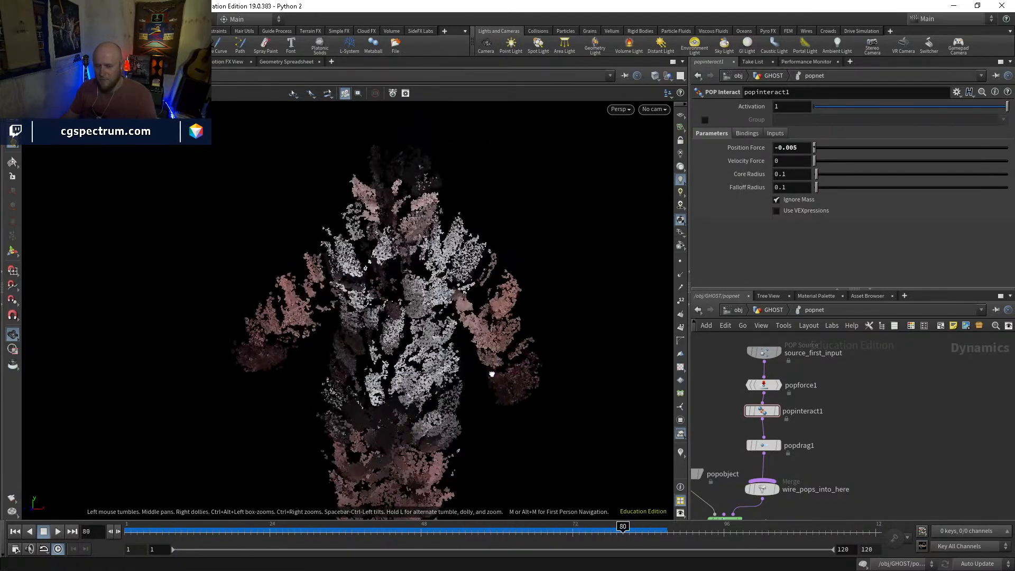
{"action": "scroll", "coordinate": [487, 388], "scroll_direction": "up", "scroll_amount": 5}
{"action": "left_click_drag", "start_coordinate": [494, 197], "coordinate": [519, 312]}
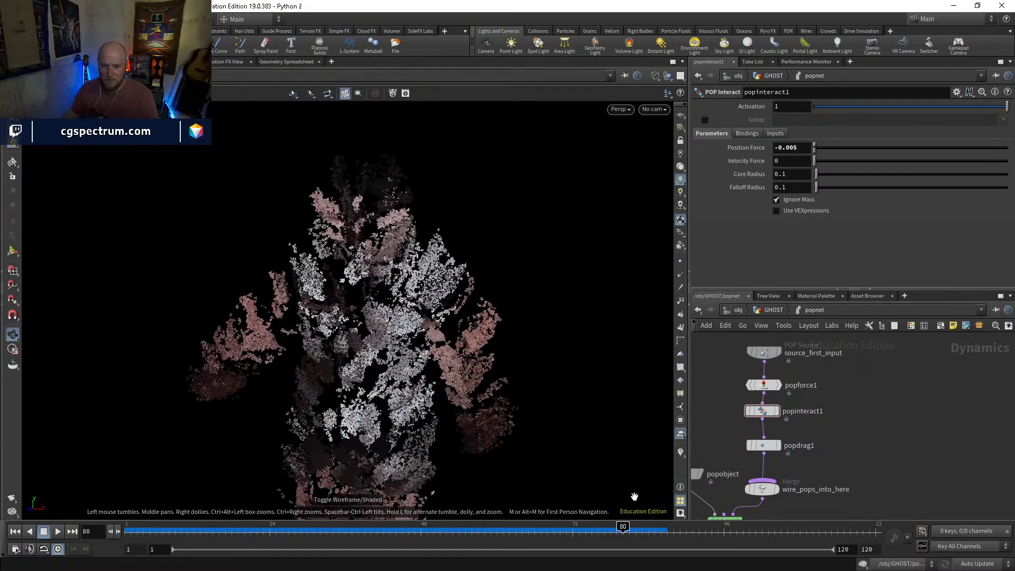
{"action": "left_click_drag", "start_coordinate": [623, 532], "coordinate": [576, 537]}
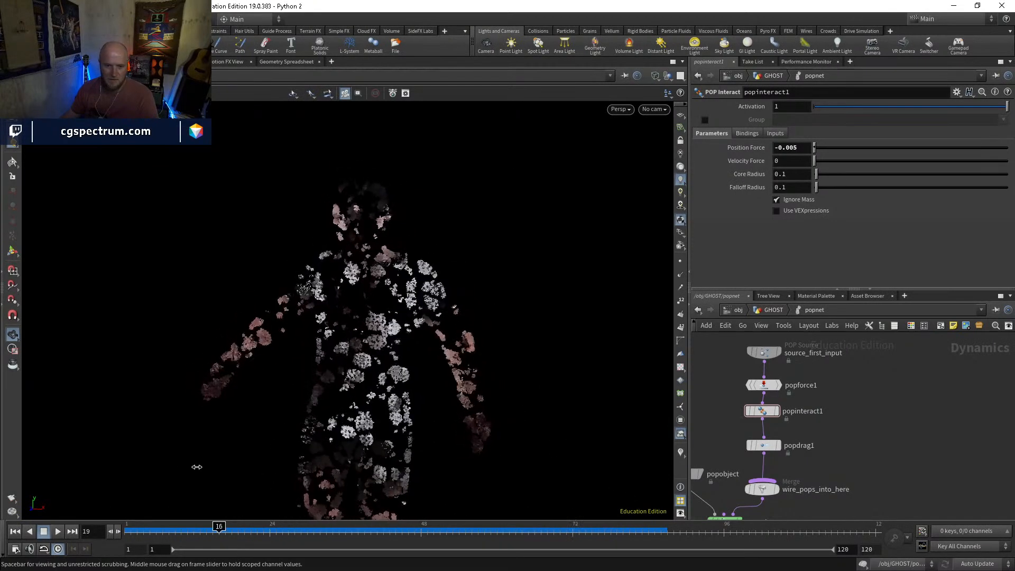
{"action": "key", "text": "ctrl+Up"}
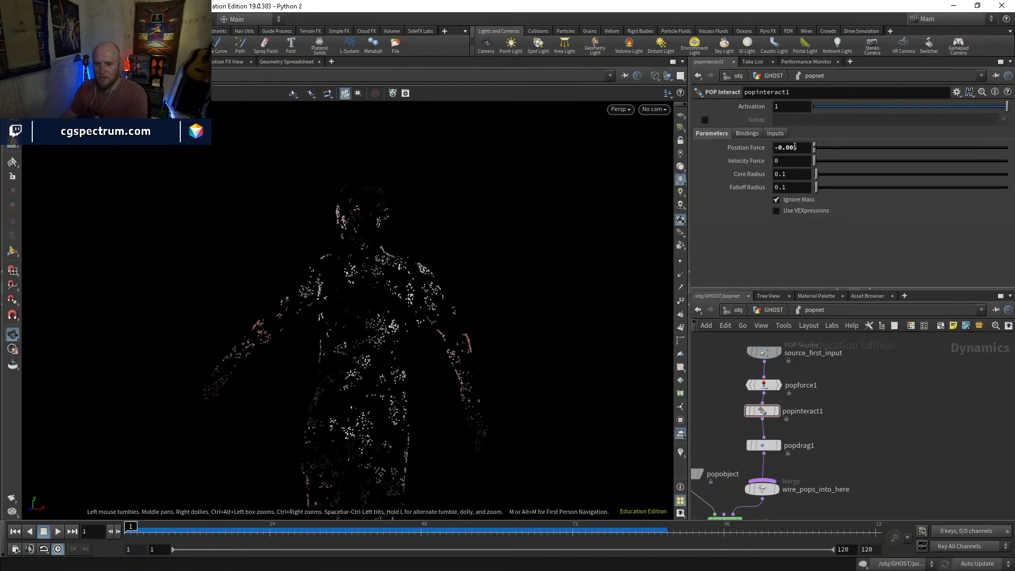
Set the POP Interact node's Position Force to -0.001, play the simulation and return to the first frame
{"action": "type", "text": "1"}
{"action": "key", "text": "Return"}
{"action": "key", "text": "Up"}
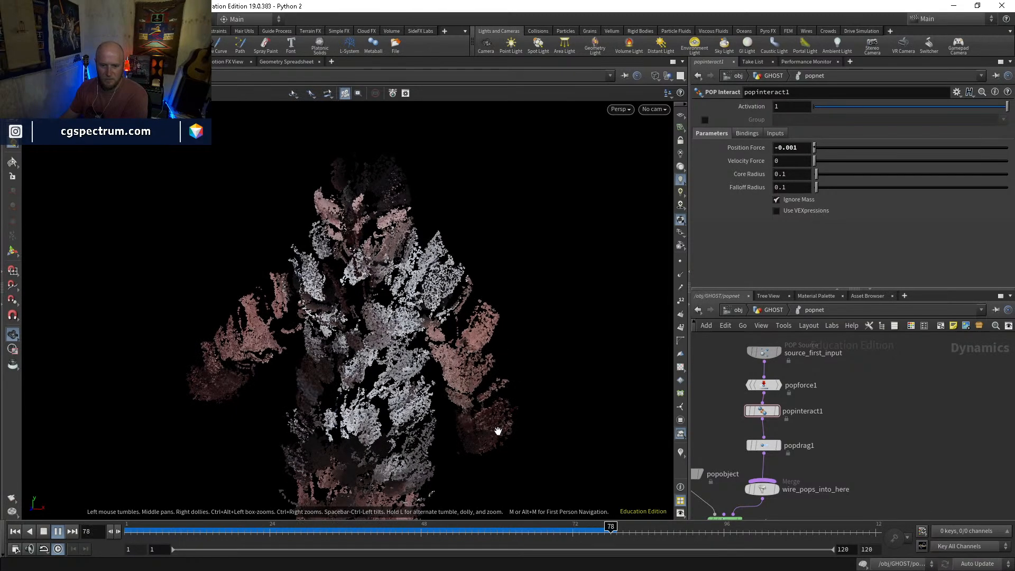
{"action": "left_click_drag", "start_coordinate": [579, 533], "coordinate": [119, 524]}
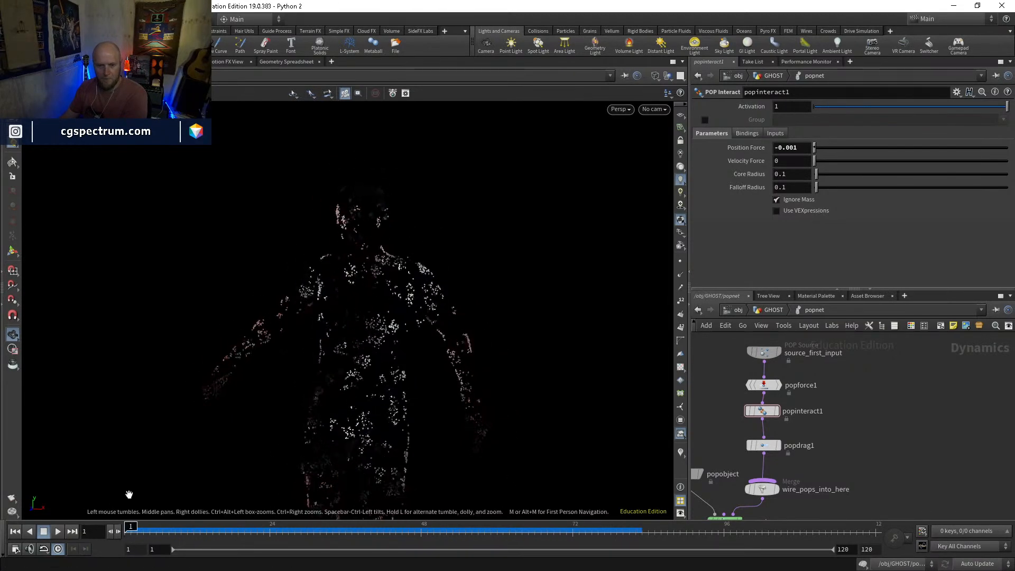
Go up to the GHOST geometry network and duplicate the lowres Scatter node beside the original
{"action": "middle_click_drag", "start_coordinate": [853, 371], "coordinate": [836, 477]}
{"action": "left_click", "coordinate": [768, 310]}
{"action": "scroll", "coordinate": [811, 417], "scroll_direction": "down", "scroll_amount": 3}
{"action": "middle_click_drag", "start_coordinate": [812, 396], "coordinate": [793, 531]}
{"action": "middle_click_drag", "start_coordinate": [865, 426], "coordinate": [844, 446]}
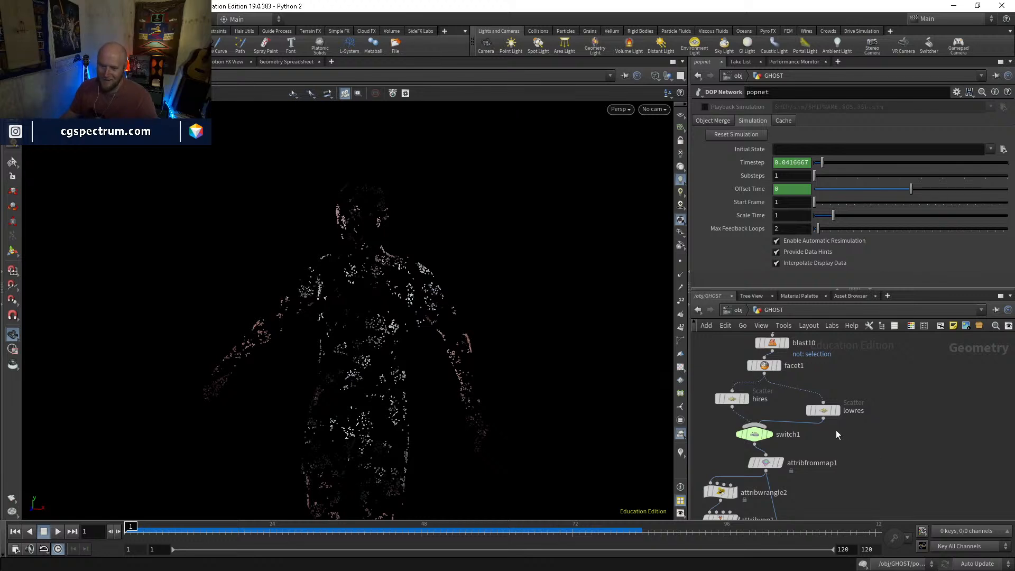
{"action": "left_click", "coordinate": [823, 410]}
{"action": "key", "text": "ctrl+c"}
{"action": "middle_click_drag", "start_coordinate": [877, 443], "coordinate": [847, 435]}
{"action": "scroll", "coordinate": [944, 446], "scroll_direction": "down", "scroll_amount": 2}
{"action": "key", "text": "ctrl+v"}
{"action": "scroll", "coordinate": [862, 433], "scroll_direction": "up", "scroll_amount": 3}
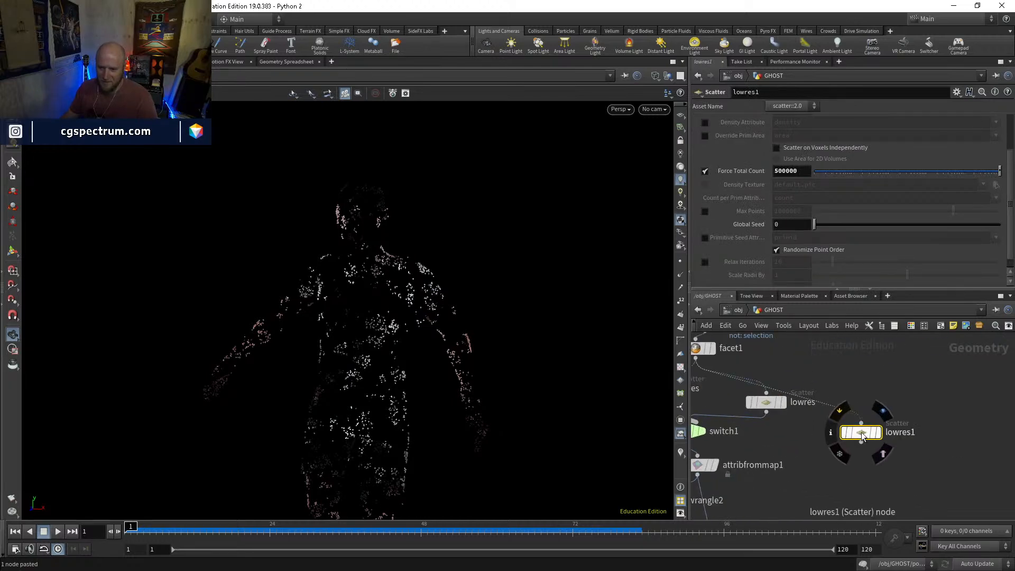
Display the duplicated scatter node and reduce its Force Total Count to 500
{"action": "left_click", "coordinate": [878, 433]}
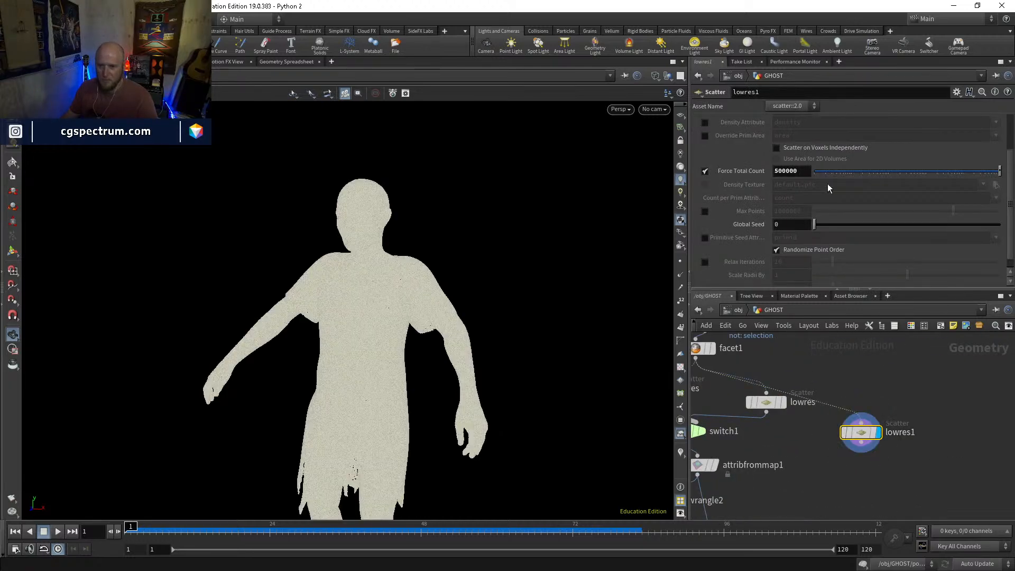
{"action": "key", "text": "BackSpace"}
{"action": "key", "text": "Return"}
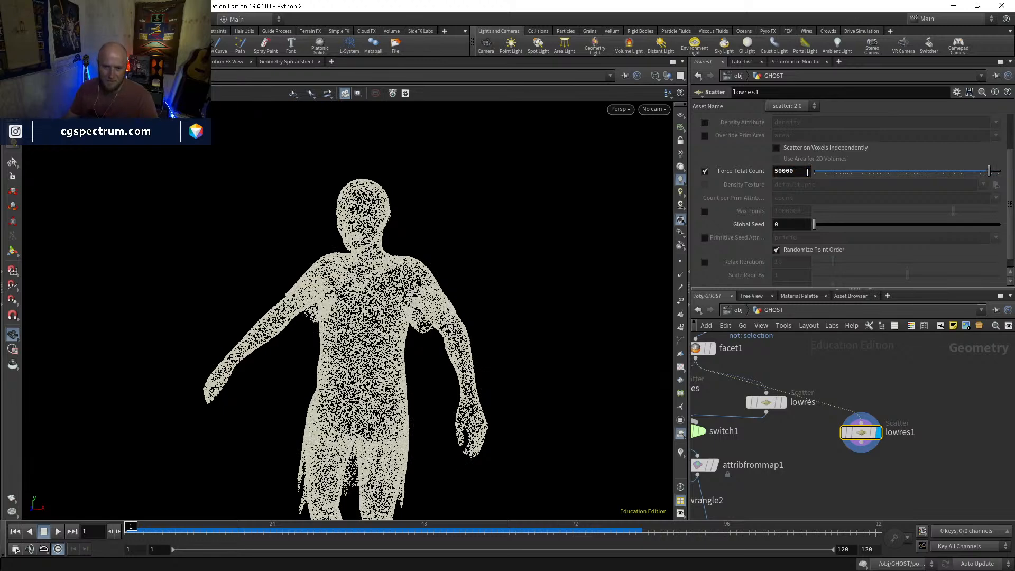
{"action": "key", "text": "BackSpace"}
{"action": "key", "text": "Return"}
{"action": "key", "text": "BackSpace"}
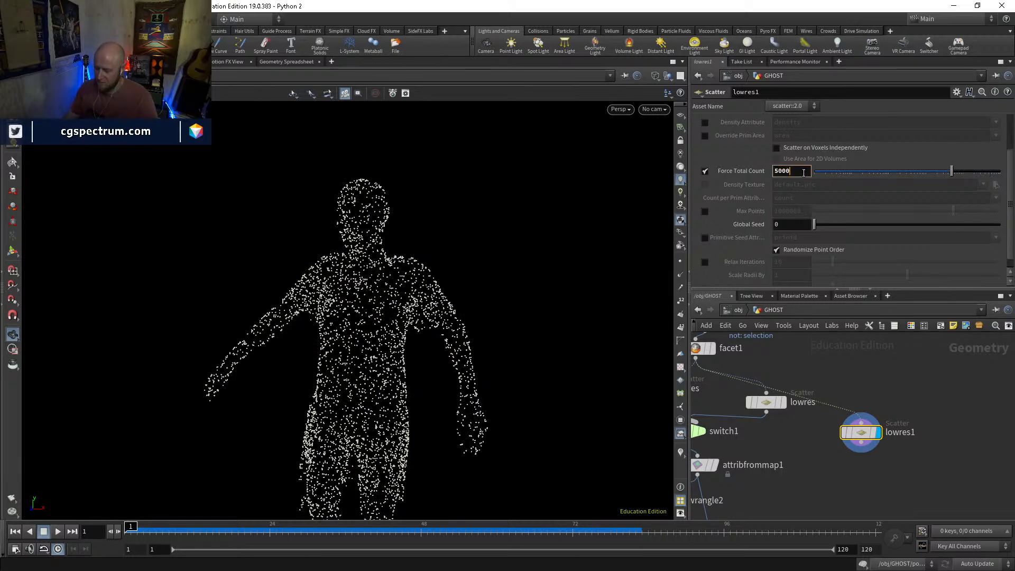
{"action": "key", "text": "Return"}
Duplicate attribfrommap1, connect the copy below the lowres1 scatter and display it
{"action": "left_click_drag", "start_coordinate": [870, 439], "coordinate": [892, 412]}
{"action": "middle_click_drag", "start_coordinate": [812, 464], "coordinate": [846, 420]}
{"action": "left_click", "coordinate": [731, 423]}
{"action": "key", "text": "ctrl+c"}
{"action": "key", "text": "ctrl+v"}
{"action": "left_click", "coordinate": [884, 416]}
{"action": "left_click", "coordinate": [917, 371]}
Copy the six-node chain from attribwrangle2 down to popnet and paste it below attribfrommap2
{"action": "scroll", "coordinate": [805, 488], "scroll_direction": "down", "scroll_amount": 3}
{"action": "middle_click_drag", "start_coordinate": [805, 488], "coordinate": [853, 398]}
{"action": "left_click_drag", "start_coordinate": [743, 364], "coordinate": [793, 500]}
{"action": "key", "text": "ctrl+c"}
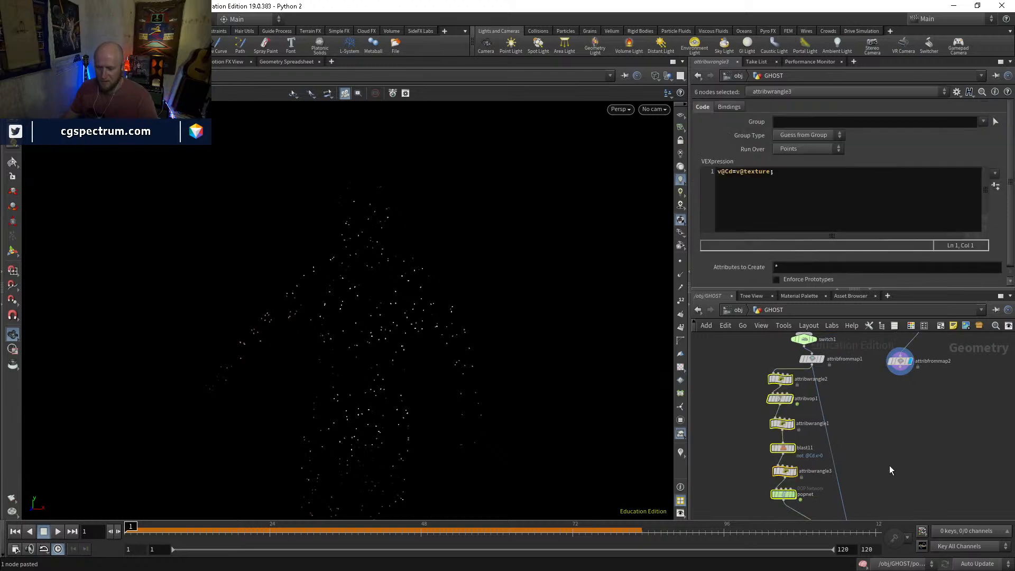
{"action": "key", "text": "ctrl+v"}
{"action": "left_click", "coordinate": [857, 411]}
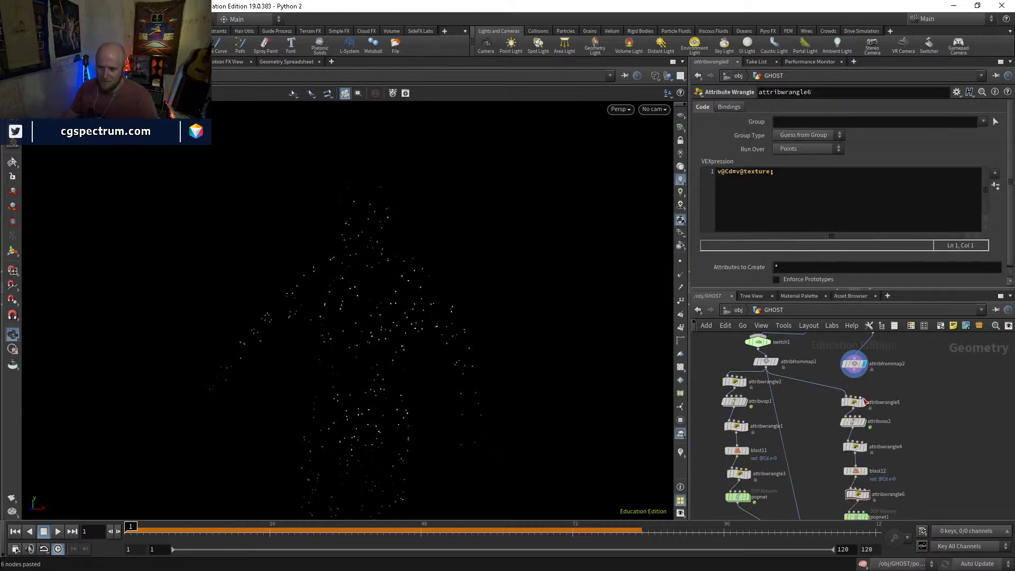
Connect the pasted chain to attribfrommap2 and tidy the spacing of its nodes down to popnet1
{"action": "scroll", "coordinate": [848, 392], "scroll_direction": "up", "scroll_amount": 1}
{"action": "mouse_move", "coordinate": [848, 392]}
{"action": "left_mouse_down"}
{"action": "mouse_move", "coordinate": [855, 367]}
{"action": "mouse_move", "coordinate": [854, 393]}
{"action": "left_mouse_up"}
{"action": "left_click_drag", "start_coordinate": [854, 429], "coordinate": [852, 420]}
{"action": "middle_click_drag", "start_coordinate": [888, 444], "coordinate": [886, 400]}
{"action": "left_click_drag", "start_coordinate": [859, 416], "coordinate": [854, 404]}
{"action": "middle_click_drag", "start_coordinate": [874, 422], "coordinate": [872, 393]}
{"action": "left_click_drag", "start_coordinate": [857, 416], "coordinate": [853, 401]}
{"action": "left_click_drag", "start_coordinate": [865, 448], "coordinate": [856, 426]}
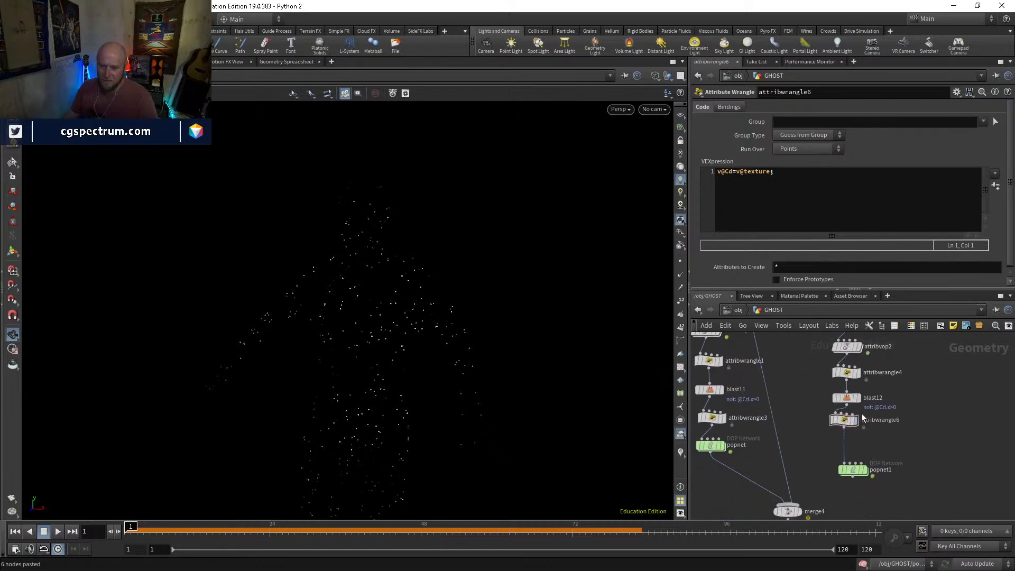
{"action": "left_click", "coordinate": [848, 399]}
{"action": "left_click_drag", "start_coordinate": [854, 477], "coordinate": [847, 451]}
Display attribwrangle6 and open the popnet1 network
{"action": "left_click", "coordinate": [854, 488]}
{"action": "left_click", "coordinate": [854, 422]}
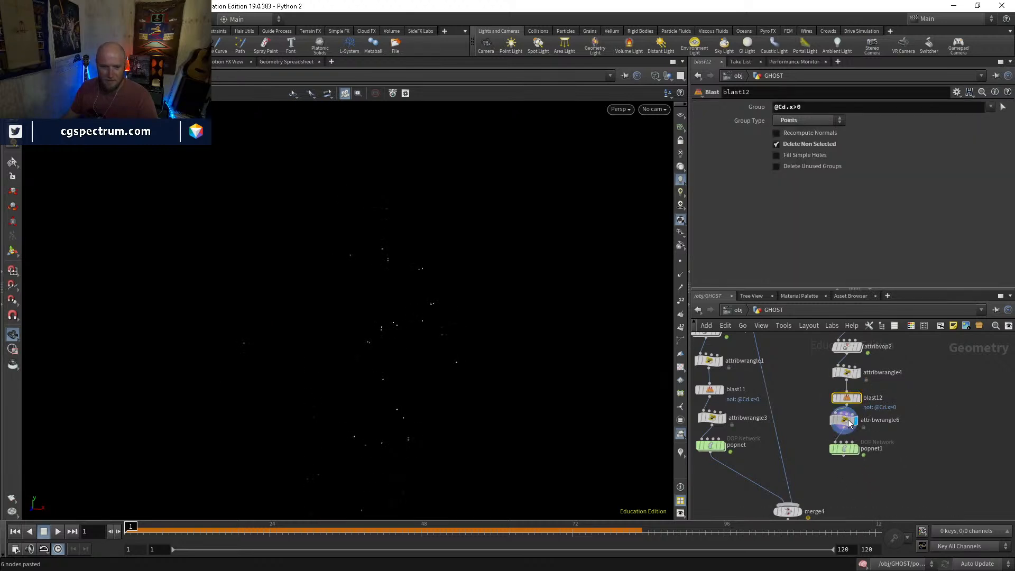
{"action": "double_click", "coordinate": [843, 452]}
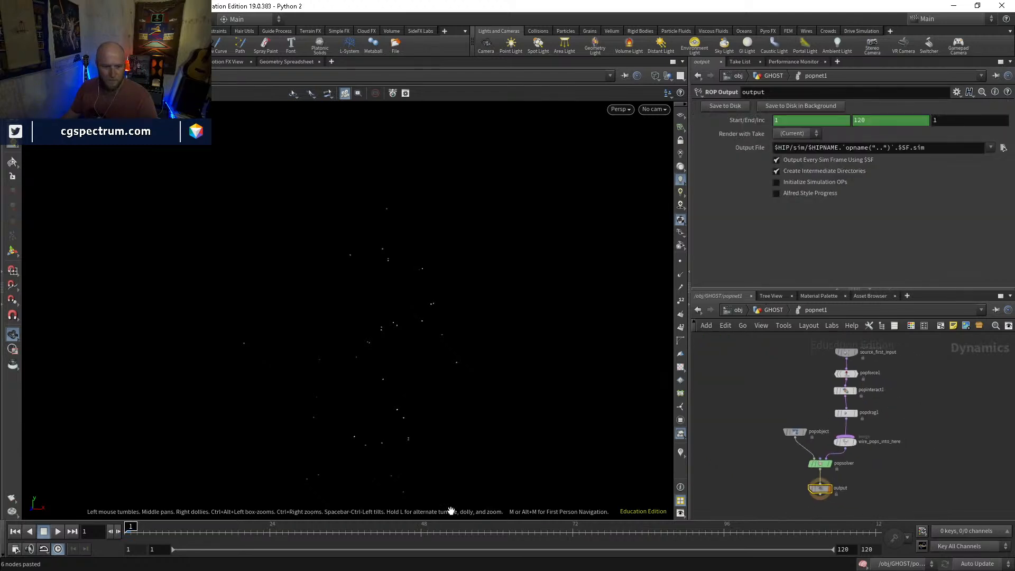
Play the popnet1 simulation, return to the first frame and view the birth settings of source_first_input
{"action": "left_click", "coordinate": [59, 532]}
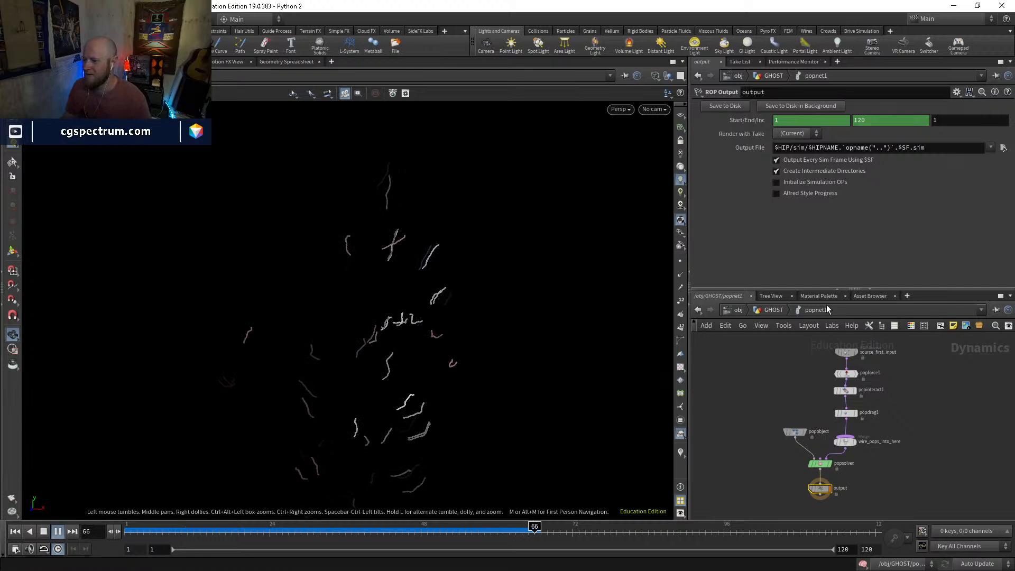
{"action": "left_click_drag", "start_coordinate": [352, 531], "coordinate": [126, 532]}
{"action": "left_click", "coordinate": [847, 353]}
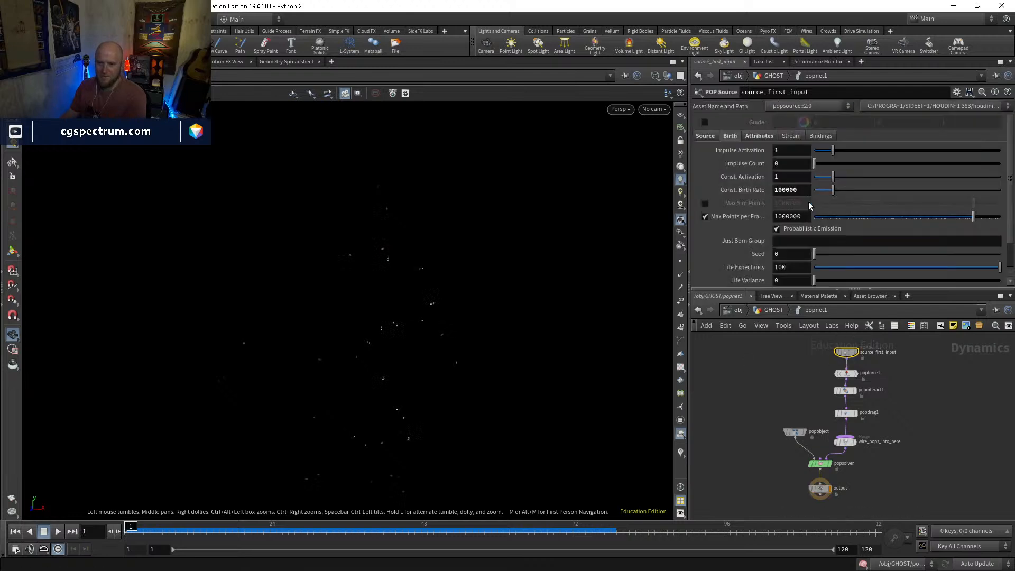
In the GHOST network, set the force total count of the lowres1 scatter to 1000
{"action": "left_click", "coordinate": [785, 310]}
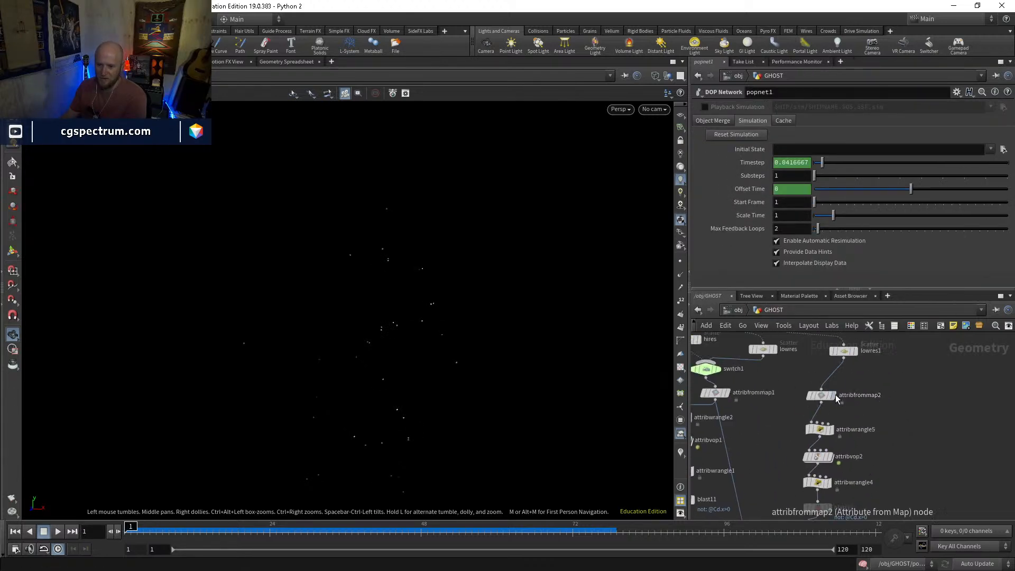
{"action": "left_click", "coordinate": [841, 353]}
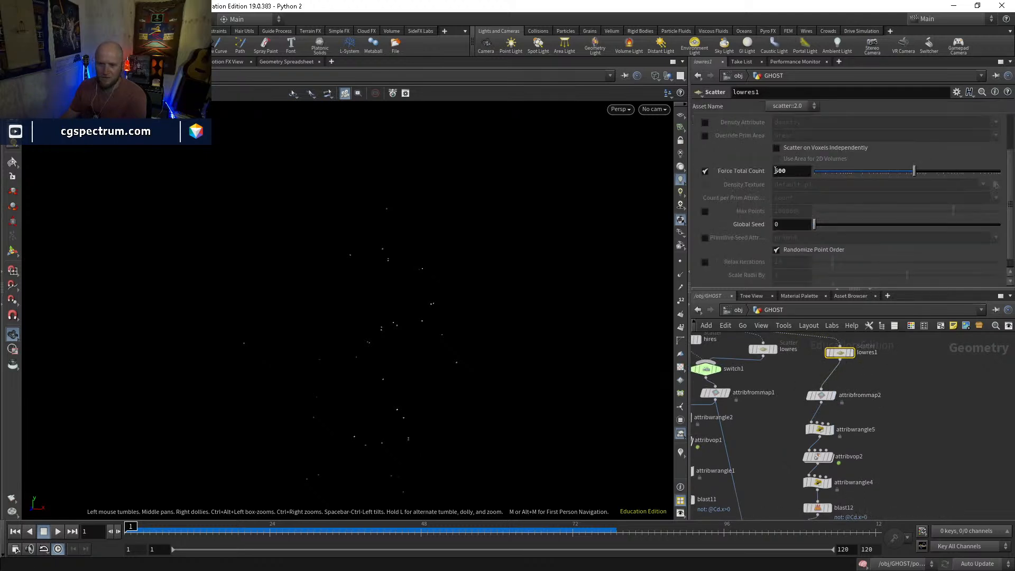
{"action": "left_click_drag", "start_coordinate": [777, 171], "coordinate": [764, 172]}
{"action": "type", "text": "10"}
{"action": "key", "text": "Return"}
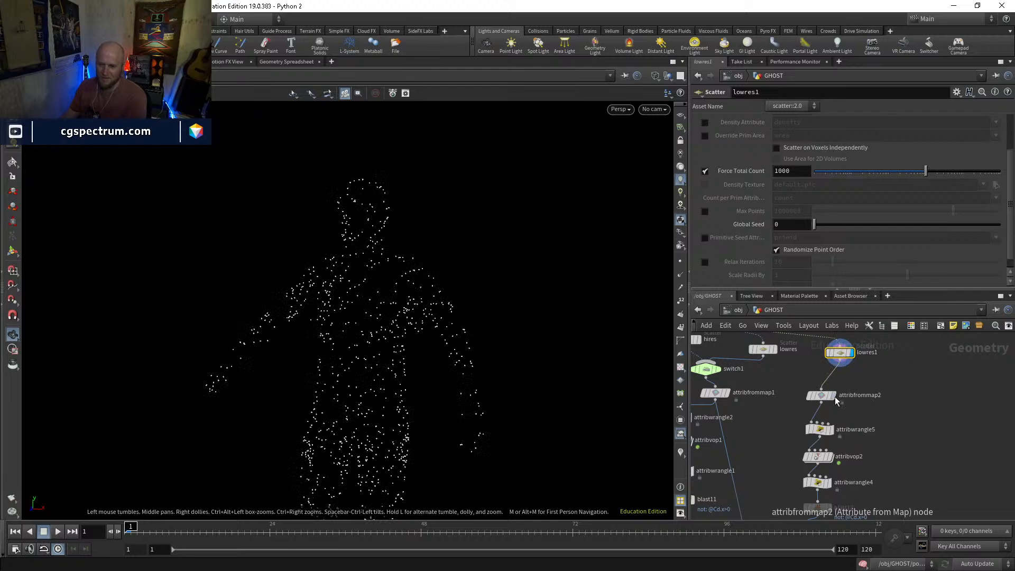
Display popnet1, open its network and set the emission type of source_first_input to All Points
{"action": "left_click", "coordinate": [824, 400]}
{"action": "middle_click_drag", "start_coordinate": [848, 501], "coordinate": [848, 421]}
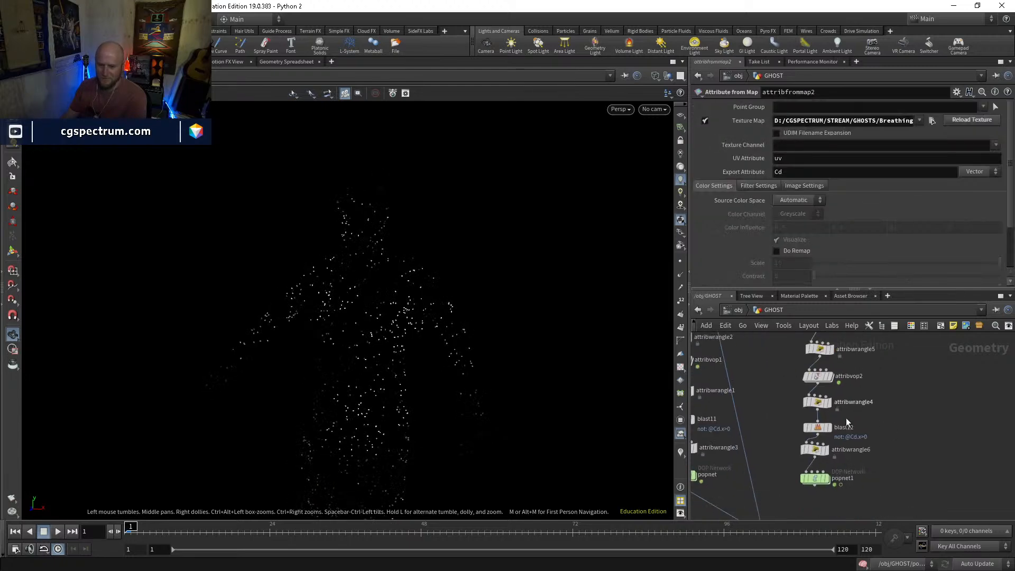
{"action": "left_click", "coordinate": [828, 479]}
{"action": "left_click", "coordinate": [816, 480]}
{"action": "double_click", "coordinate": [816, 480]}
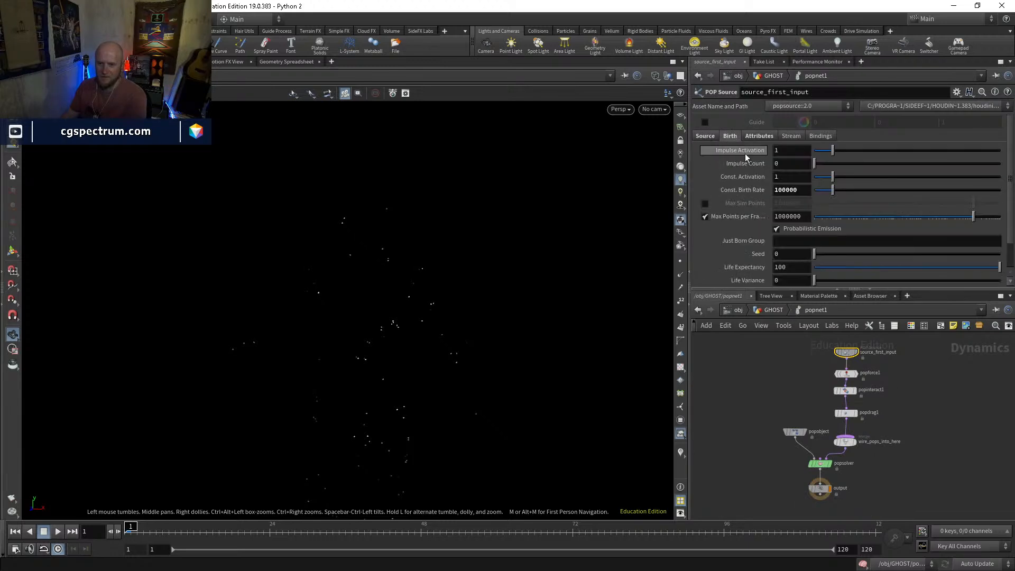
{"action": "left_click", "coordinate": [706, 136]}
{"action": "left_click", "coordinate": [791, 149]}
{"action": "left_click", "coordinate": [789, 159]}
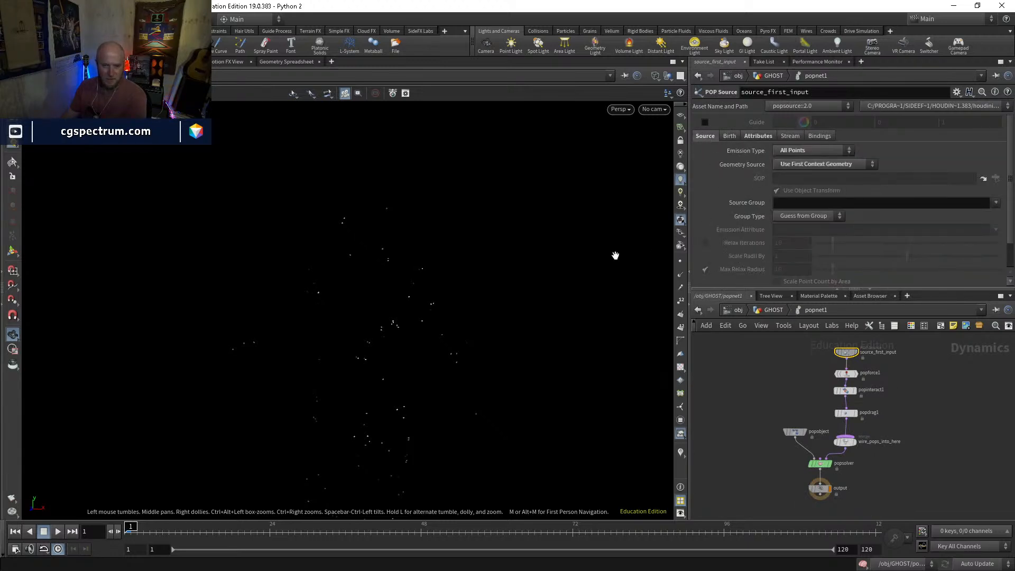
Play back the popnet1 particles with the higher point count and return to frame 1
{"action": "scroll", "coordinate": [823, 357], "scroll_direction": "up", "scroll_amount": 3}
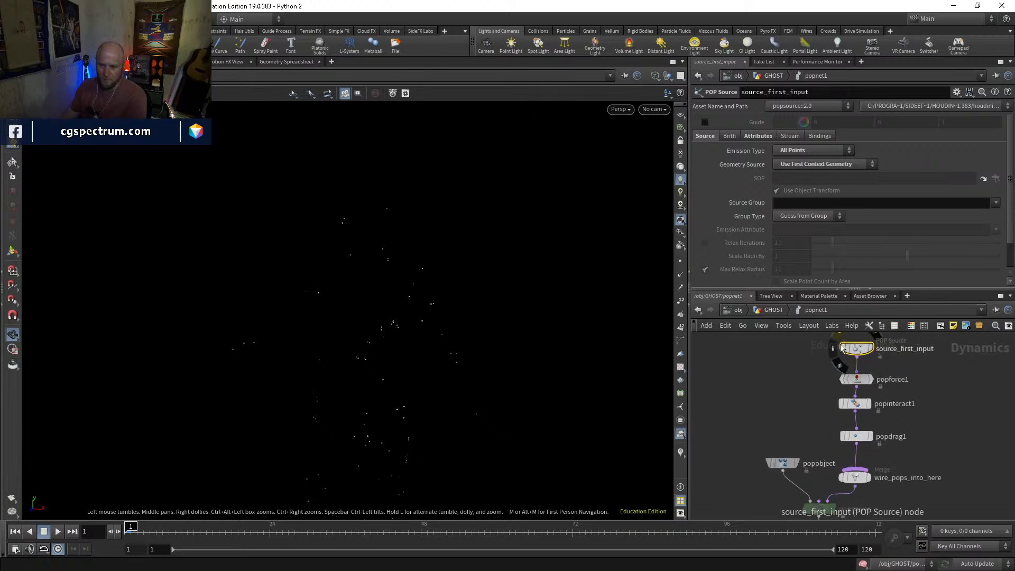
{"action": "key", "text": "Up"}
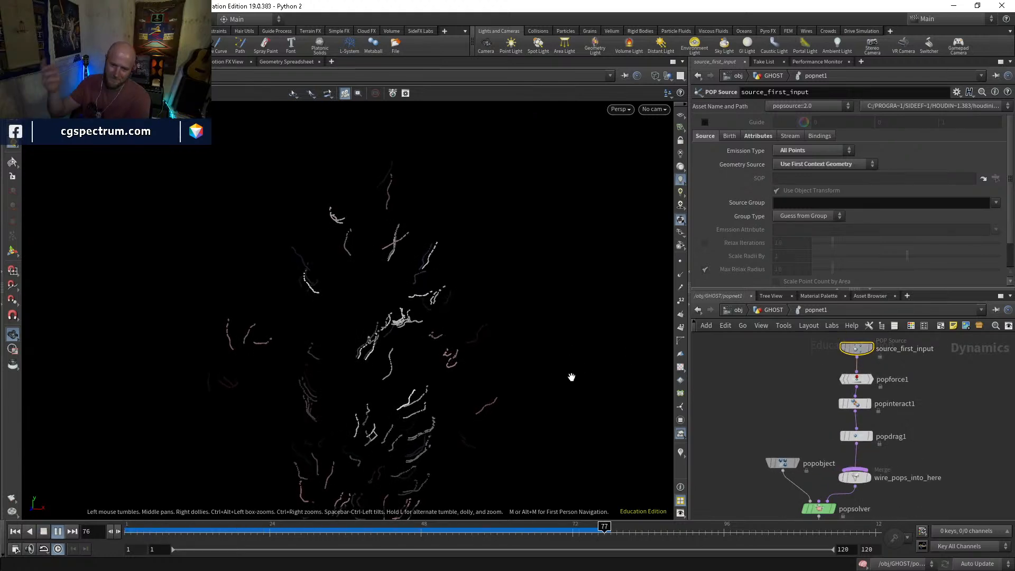
{"action": "left_click_drag", "start_coordinate": [598, 533], "coordinate": [128, 532]}
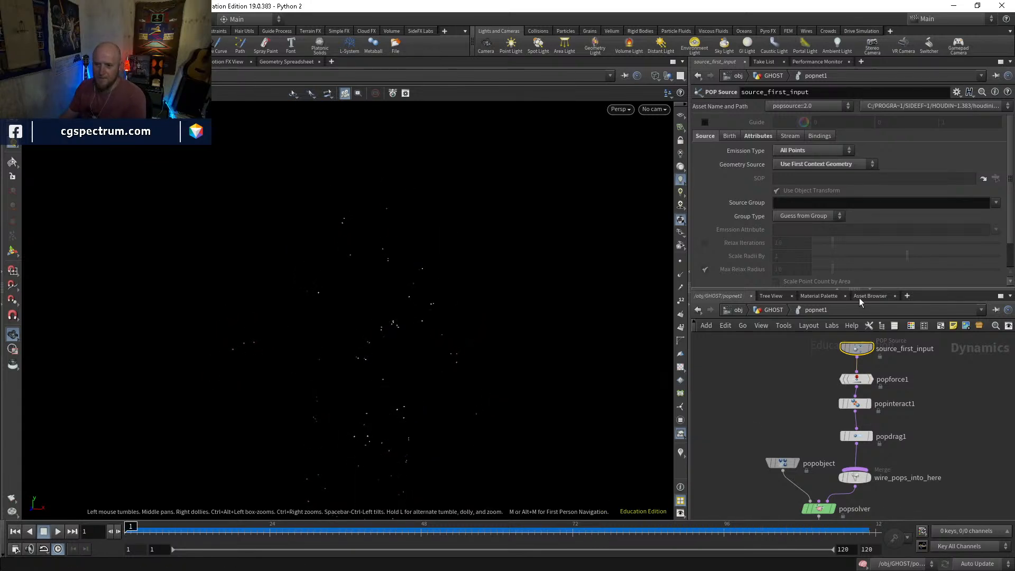
In the GHOST network, bypass attribwrangle5, attribvop2, attribwrangle4, blast12 and attribwrangle6 between attribfrommap2 and popnet1
{"action": "key", "text": "u"}
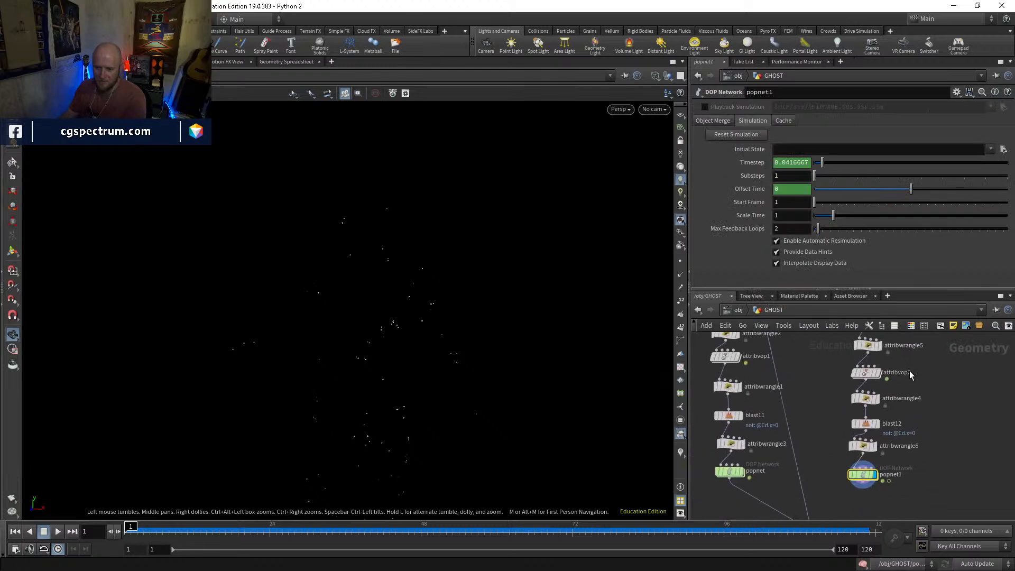
{"action": "left_click", "coordinate": [855, 368]}
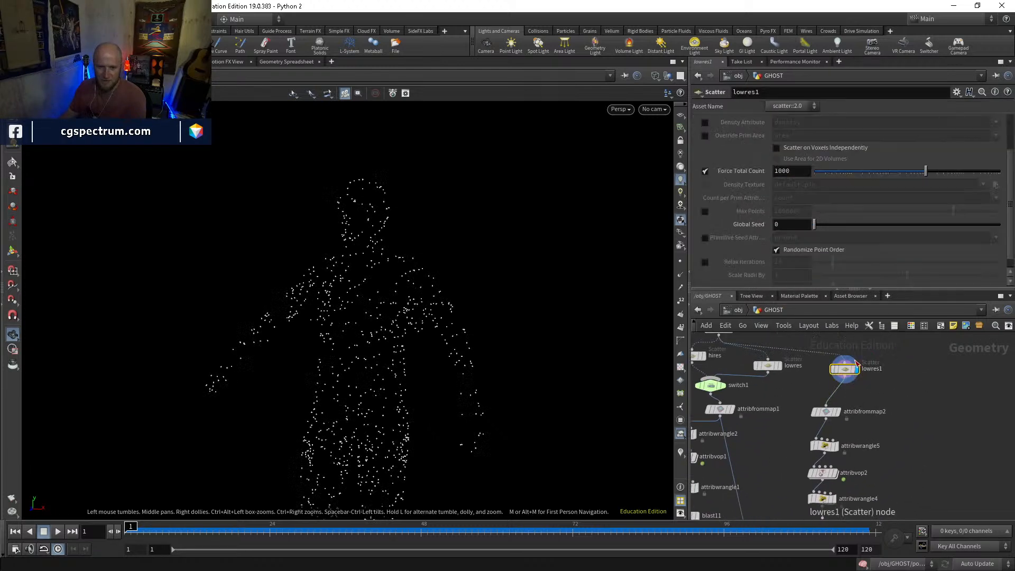
{"action": "left_click", "coordinate": [839, 412]}
{"action": "middle_click_drag", "start_coordinate": [879, 475], "coordinate": [845, 415]}
{"action": "left_click", "coordinate": [775, 399]}
{"action": "left_click", "coordinate": [782, 447]}
{"action": "left_click", "coordinate": [777, 428]}
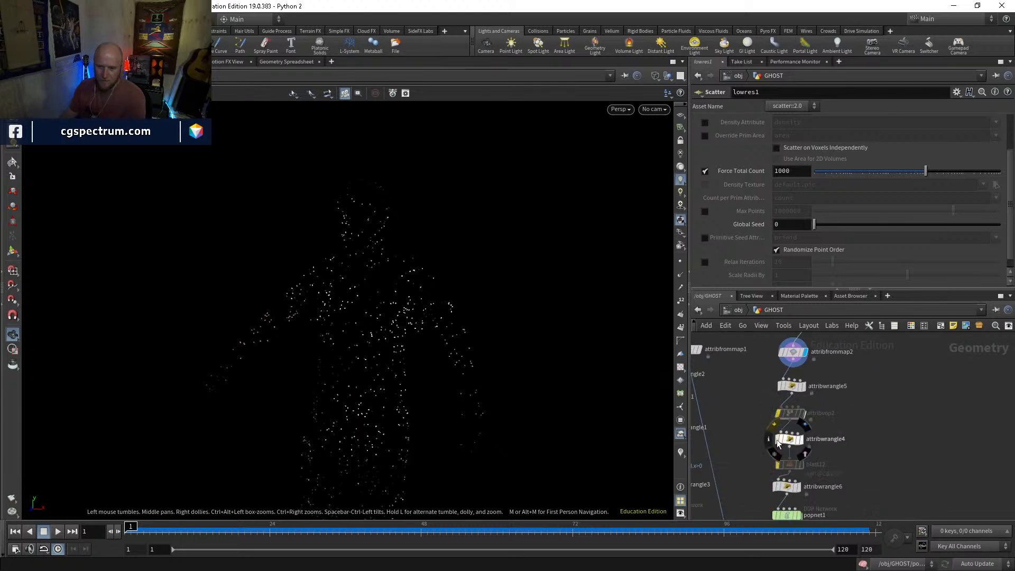
{"action": "left_click", "coordinate": [783, 388]}
{"action": "left_click", "coordinate": [777, 371]}
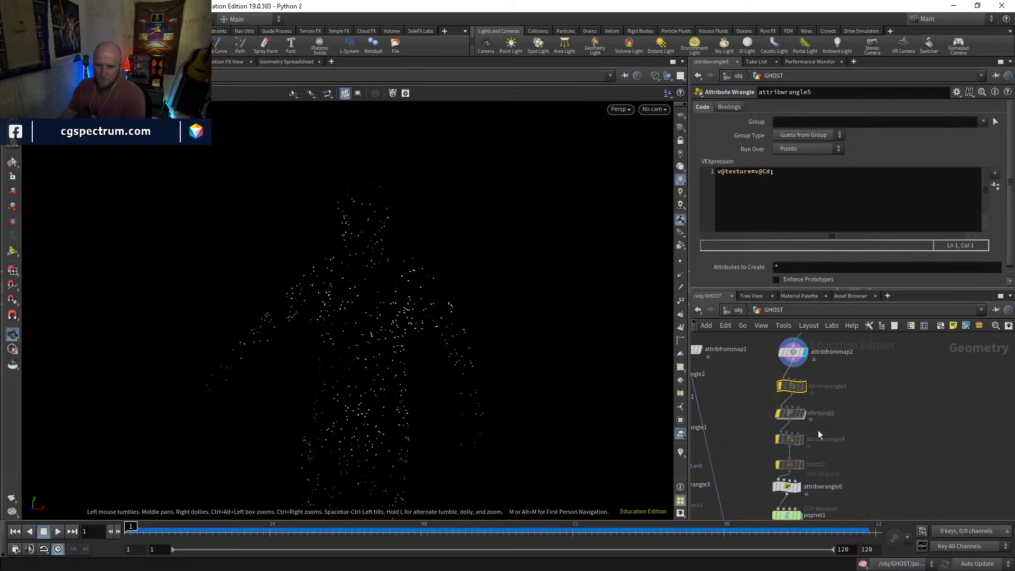
{"action": "middle_click_drag", "start_coordinate": [782, 392], "coordinate": [783, 342]}
{"action": "left_click", "coordinate": [788, 486]}
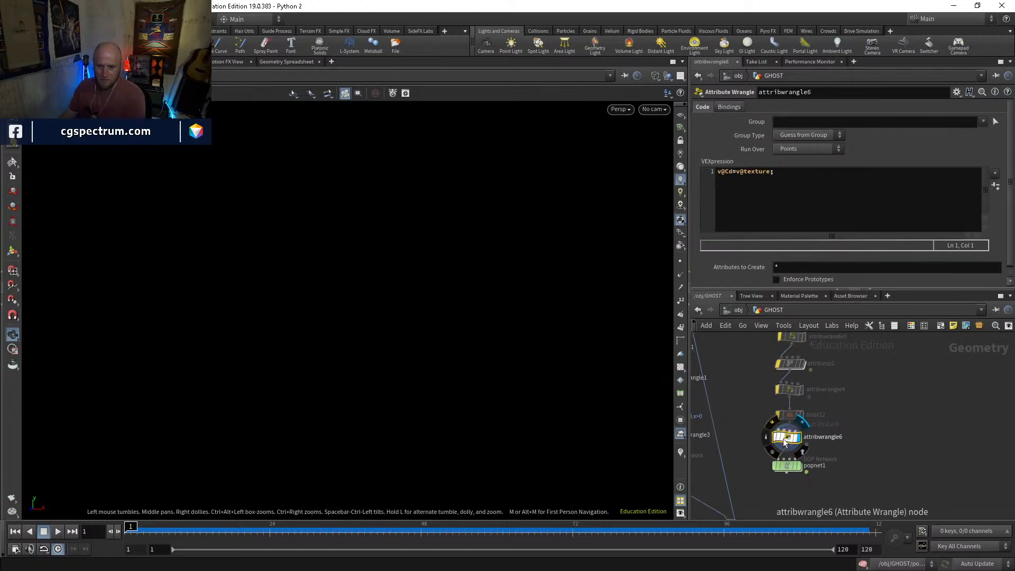
{"action": "left_click", "coordinate": [773, 423]}
Display popnet1, enter its network, play the simulation without the upstream filtering and rewind it
{"action": "left_click", "coordinate": [801, 462]}
{"action": "double_click", "coordinate": [790, 469]}
{"action": "key", "text": "Up"}
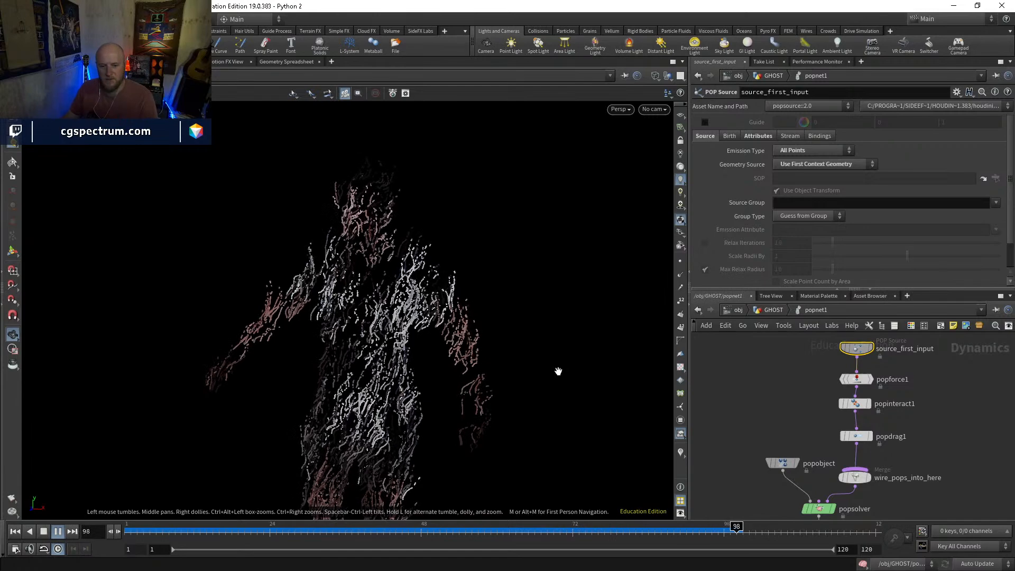
{"action": "left_click_drag", "start_coordinate": [568, 533], "coordinate": [128, 532]}
Bypass popinteract1 in popnet1 and run the simulation up to frame 112
{"action": "left_click", "coordinate": [841, 405]}
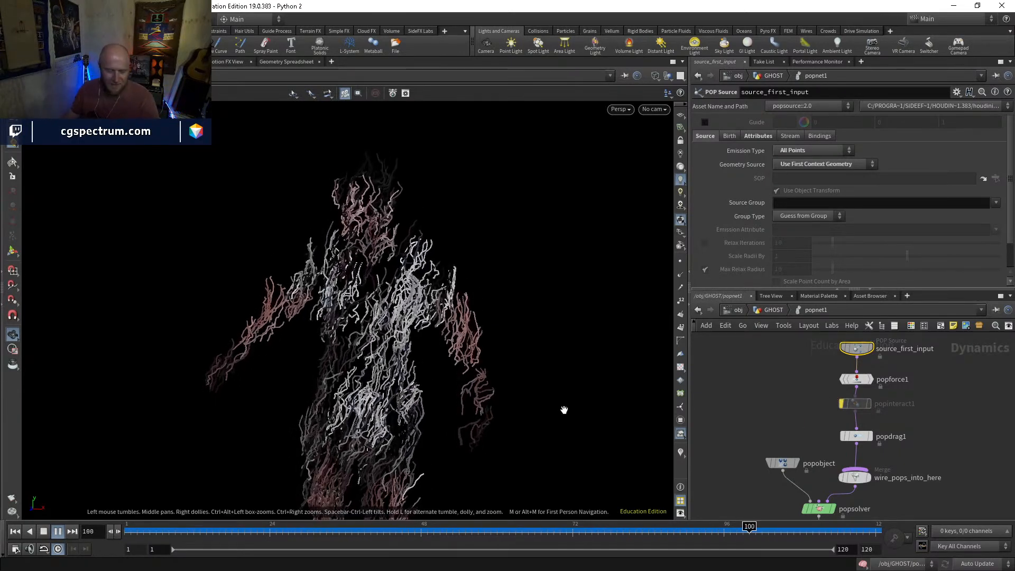
{"action": "left_click_drag", "start_coordinate": [425, 529], "coordinate": [826, 528]}
{"action": "middle_click_drag", "start_coordinate": [895, 432], "coordinate": [858, 353]}
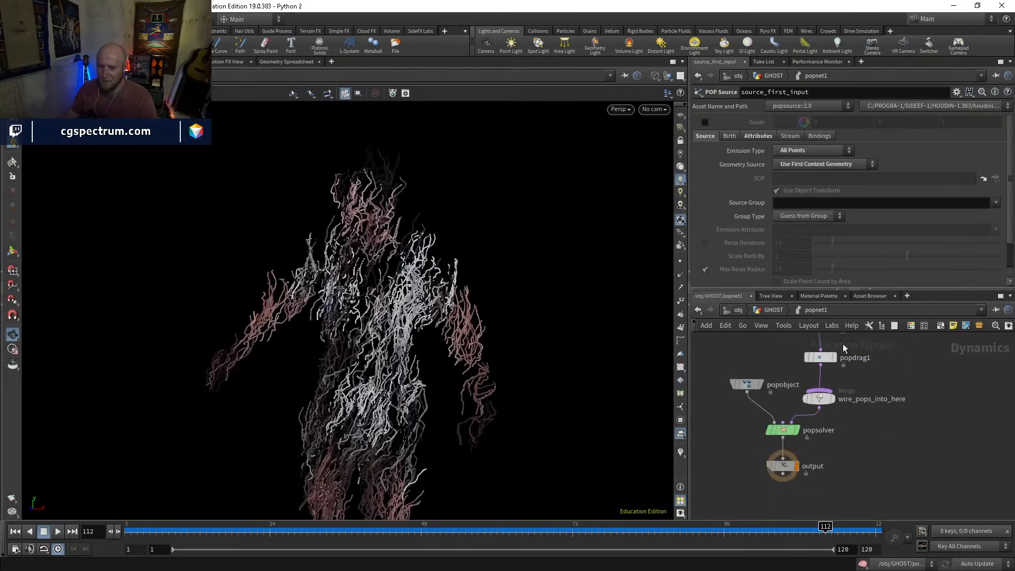
Return to the GHOST network and connect popnet1's output to merge4
{"action": "left_click", "coordinate": [773, 311]}
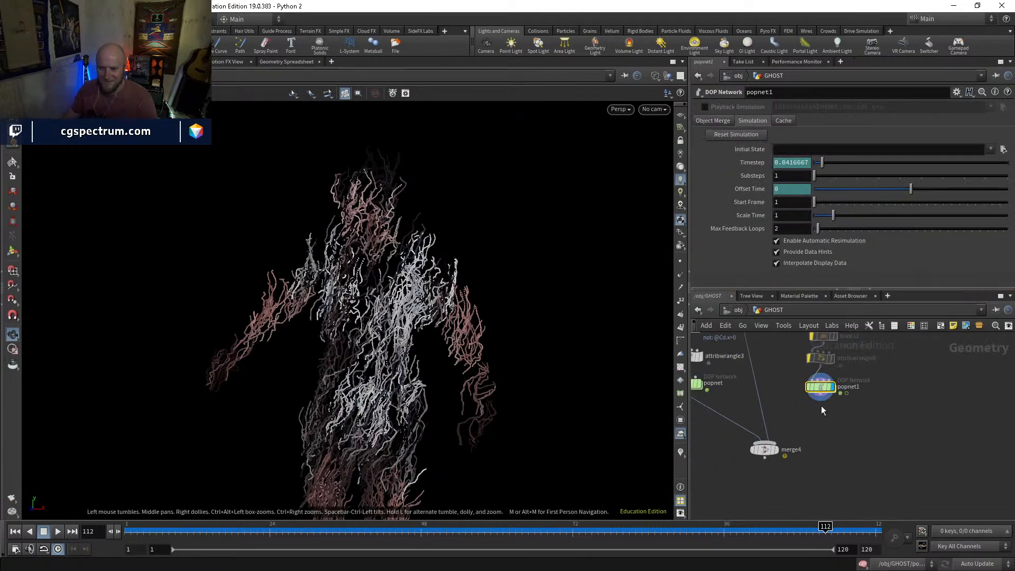
{"action": "middle_click_drag", "start_coordinate": [820, 402], "coordinate": [858, 424]}
{"action": "mouse_move", "coordinate": [820, 472]}
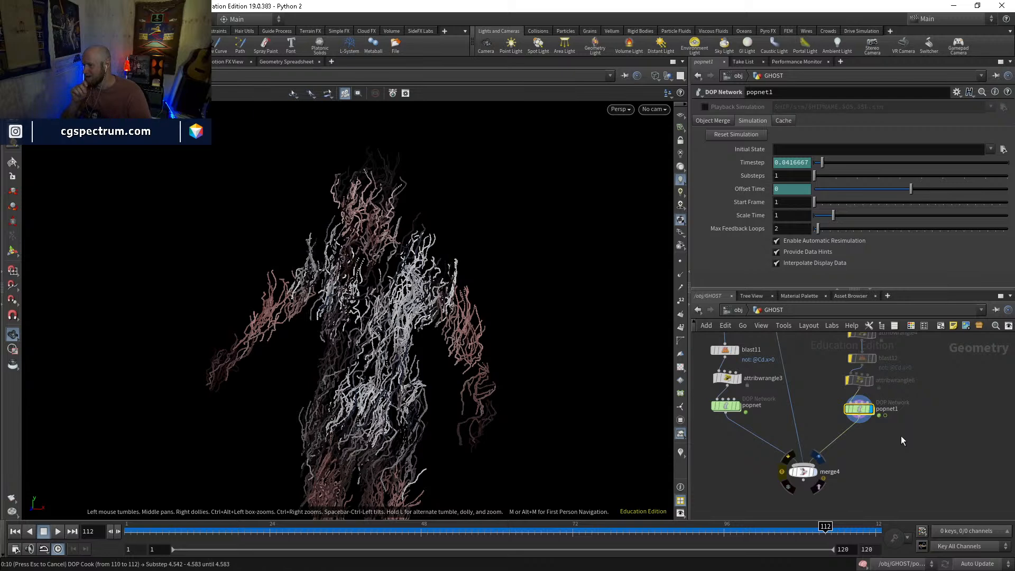
{"action": "middle_click_drag", "start_coordinate": [856, 443], "coordinate": [859, 478]}
Compare the branches feeding merge4 by displaying popnet, popnet1 and attribfrommap1 in turn, moving the timeline to frame 78
{"action": "left_click", "coordinate": [741, 442]}
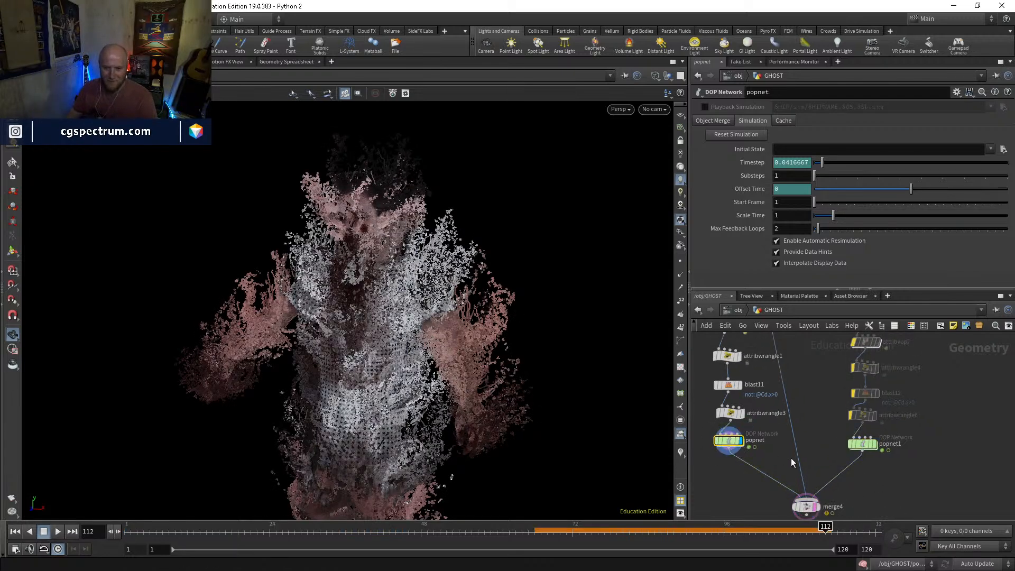
{"action": "scroll", "coordinate": [735, 439], "scroll_direction": "up", "scroll_amount": 3}
{"action": "left_click", "coordinate": [737, 440]}
{"action": "middle_click_drag", "start_coordinate": [827, 447], "coordinate": [801, 491]}
{"action": "middle_click_drag", "start_coordinate": [966, 508], "coordinate": [890, 437]}
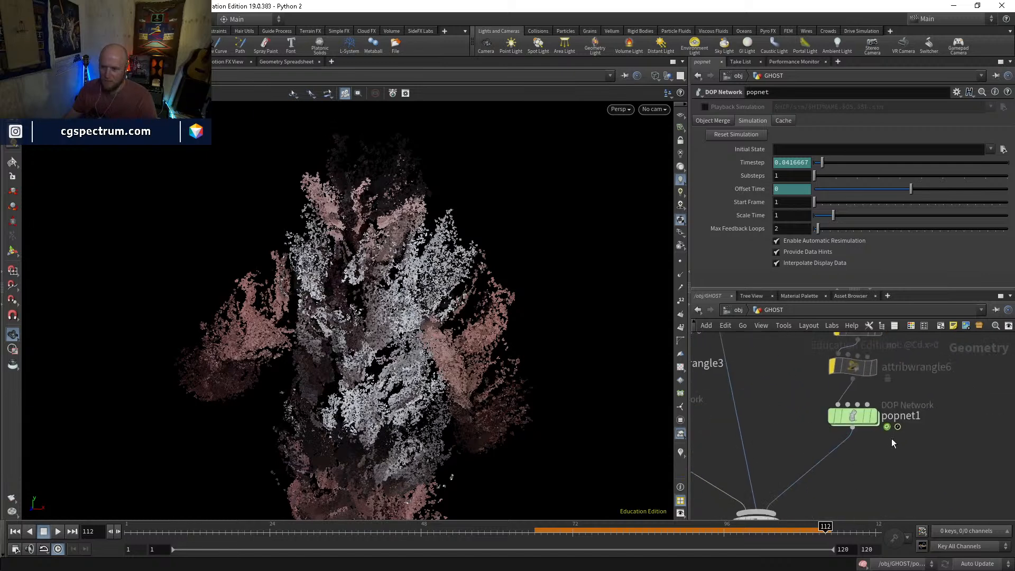
{"action": "left_click", "coordinate": [875, 417]}
{"action": "left_click_drag", "start_coordinate": [228, 531], "coordinate": [611, 530]}
{"action": "middle_click_drag", "start_coordinate": [732, 426], "coordinate": [761, 509]}
{"action": "middle_click_drag", "start_coordinate": [758, 342], "coordinate": [784, 516]}
{"action": "middle_click_drag", "start_coordinate": [776, 390], "coordinate": [818, 340]}
{"action": "left_click", "coordinate": [786, 447]}
{"action": "middle_click_drag", "start_coordinate": [837, 498], "coordinate": [784, 334]}
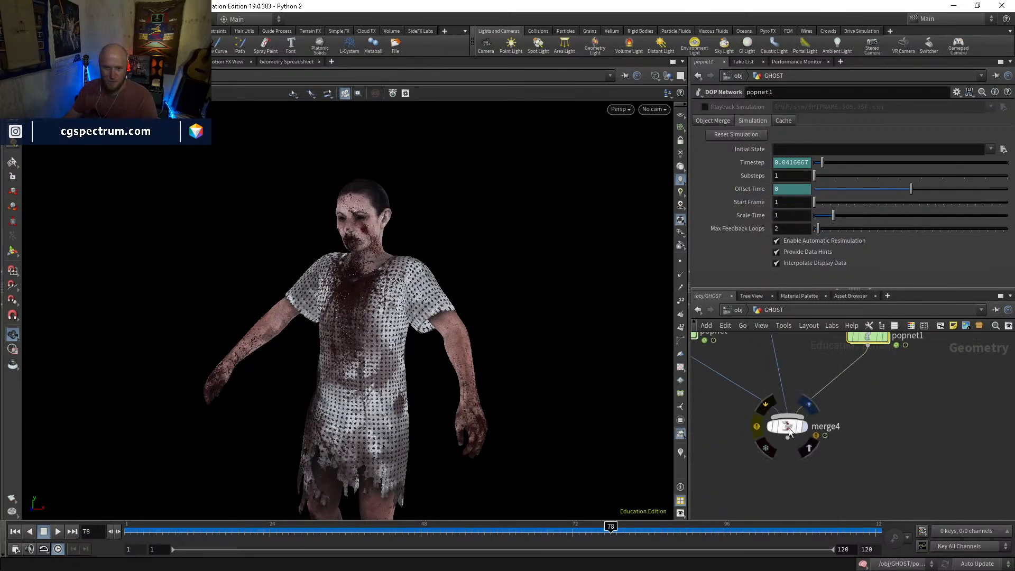
Display merge4 and examine the combined ghost particles from several angles at different frames, including 97 and 100
{"action": "left_click", "coordinate": [789, 427]}
{"action": "left_click", "coordinate": [737, 533]}
{"action": "mouse_move", "coordinate": [539, 318]}
{"action": "left_mouse_down"}
{"action": "mouse_move", "coordinate": [392, 318]}
{"action": "mouse_move", "coordinate": [487, 350]}
{"action": "left_mouse_up"}
{"action": "right_click_drag", "start_coordinate": [487, 350], "coordinate": [529, 244]}
{"action": "middle_click_drag", "start_coordinate": [450, 318], "coordinate": [559, 373]}
{"action": "left_click_drag", "start_coordinate": [426, 346], "coordinate": [434, 375]}
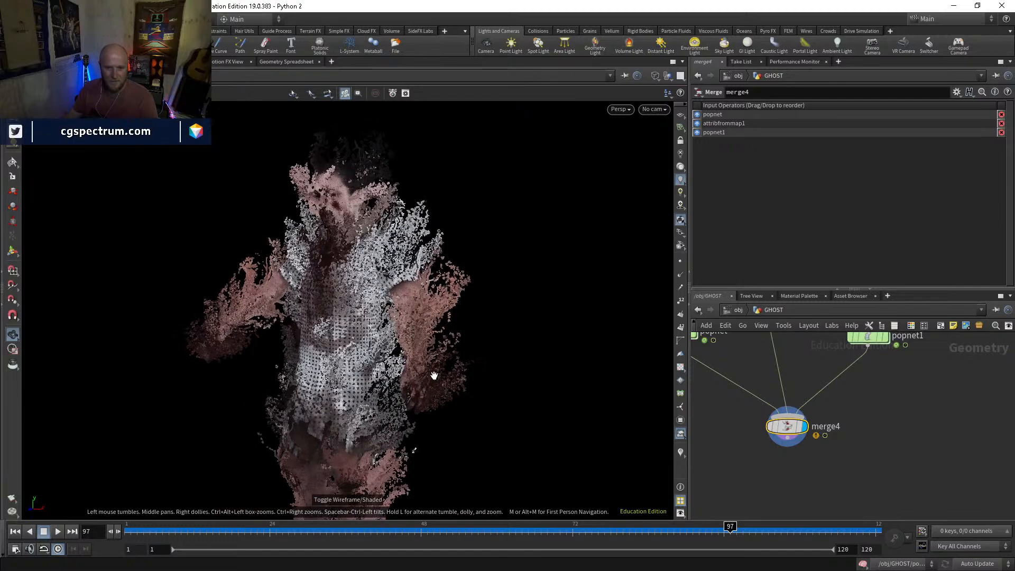
{"action": "left_click", "coordinate": [813, 530]}
{"action": "left_click_drag", "start_coordinate": [824, 525], "coordinate": [363, 511]}
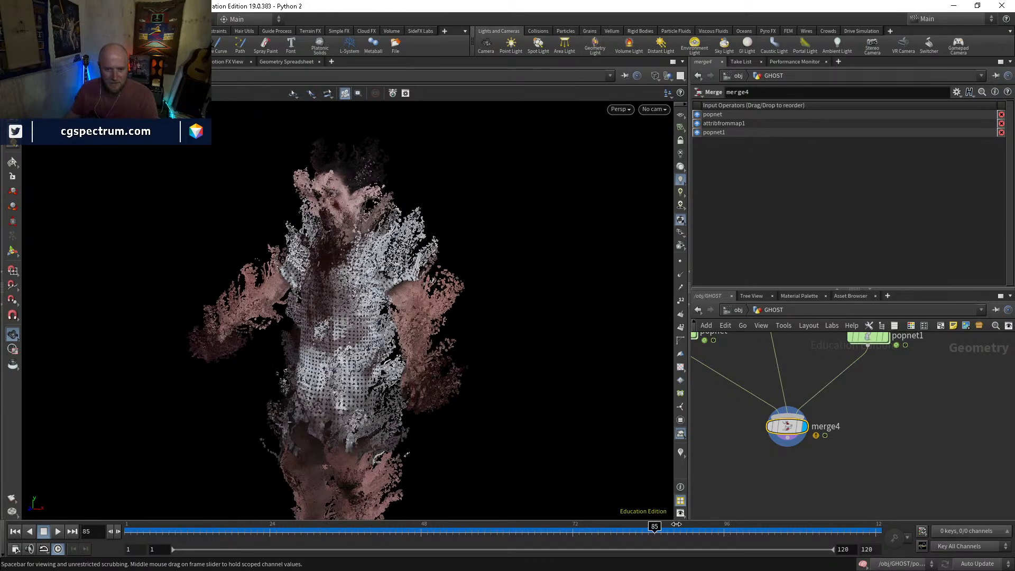
Rewind to frame 1, display popnet1, open its network and inspect source_first_input
{"action": "left_click", "coordinate": [15, 534]}
{"action": "middle_click_drag", "start_coordinate": [837, 413], "coordinate": [862, 480]}
{"action": "left_click", "coordinate": [851, 464]}
{"action": "left_click", "coordinate": [852, 480]}
{"action": "middle_click_drag", "start_coordinate": [894, 352], "coordinate": [858, 361]}
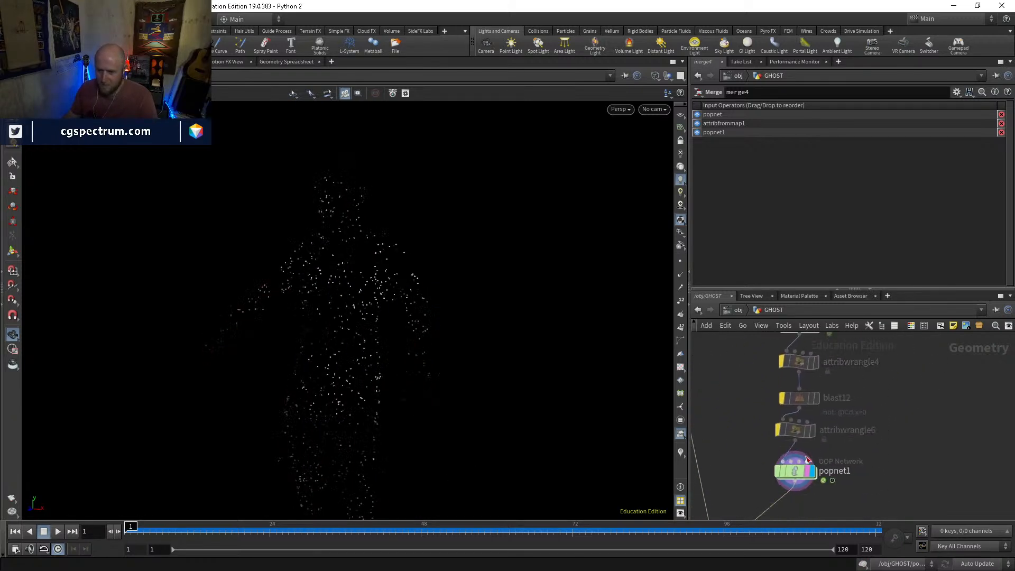
{"action": "double_click", "coordinate": [796, 469]}
{"action": "left_click", "coordinate": [825, 414]}
{"action": "left_click", "coordinate": [828, 382]}
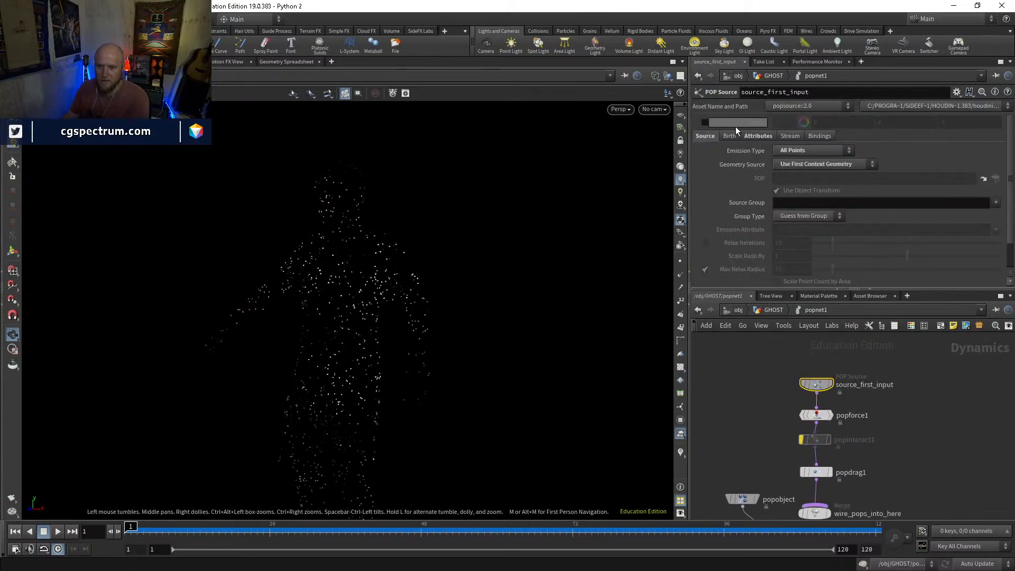
Test popdrag1 in popnet1 with an air resistance of 0.1, lower it to 0.05 and stop the playback
{"action": "middle_click_drag", "start_coordinate": [817, 469], "coordinate": [804, 421]}
{"action": "left_click", "coordinate": [804, 420]}
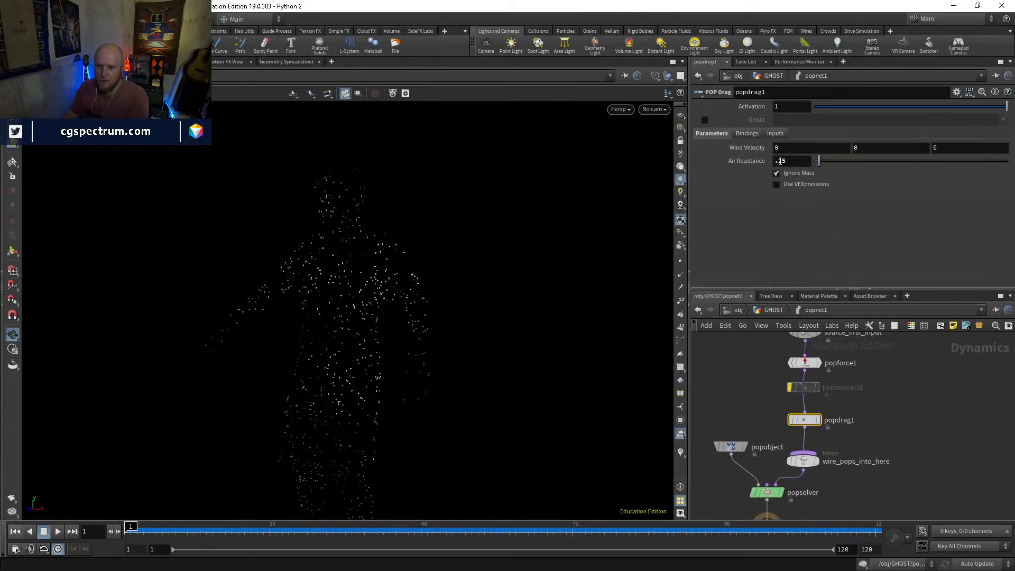
{"action": "type", "text": "1"}
{"action": "key", "text": "Return"}
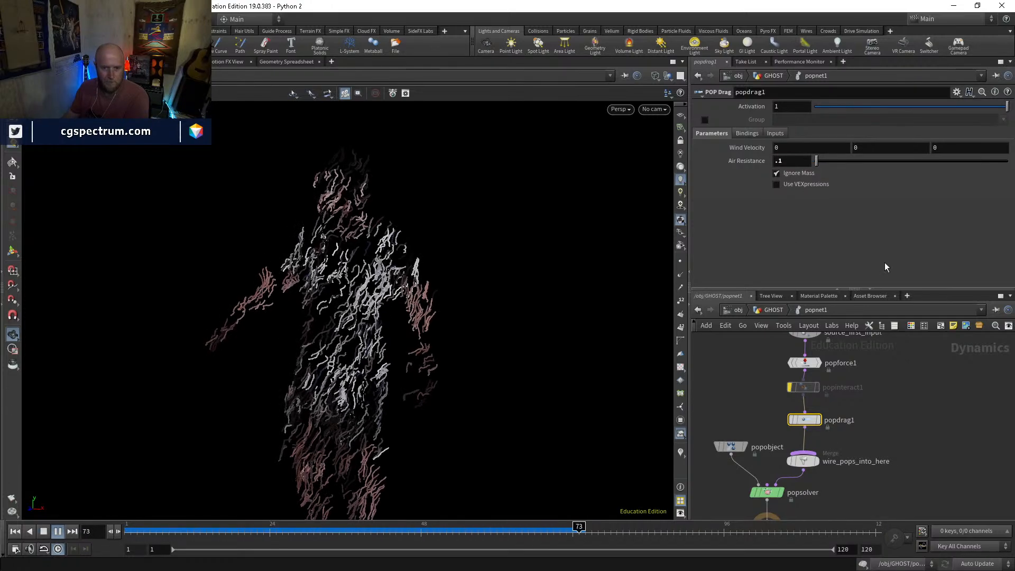
{"action": "double_click", "coordinate": [792, 161]}
{"action": "type", "text": ".05"}
{"action": "key", "text": "Return"}
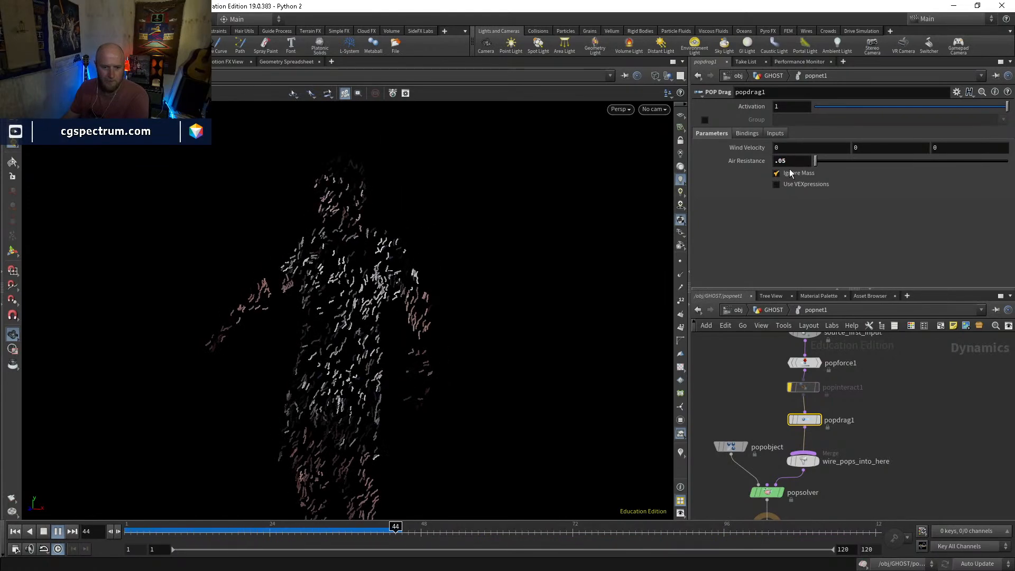
{"action": "left_click", "coordinate": [43, 532]}
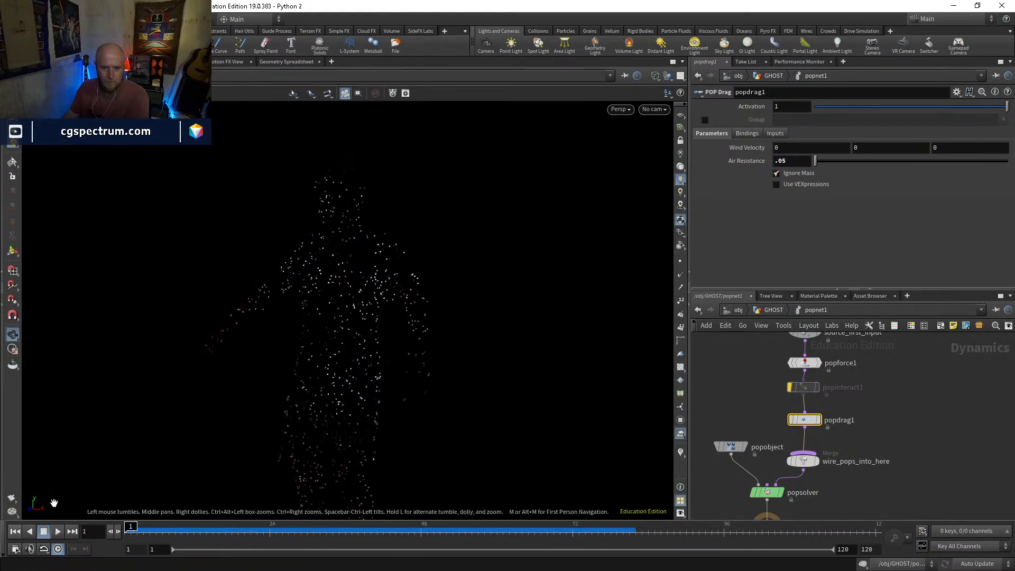
Set the noise amplitude of popforce1 to 0.05, play the simulation and return to the first frame
{"action": "middle_click_drag", "start_coordinate": [845, 391], "coordinate": [843, 425]}
{"action": "left_click", "coordinate": [804, 400]}
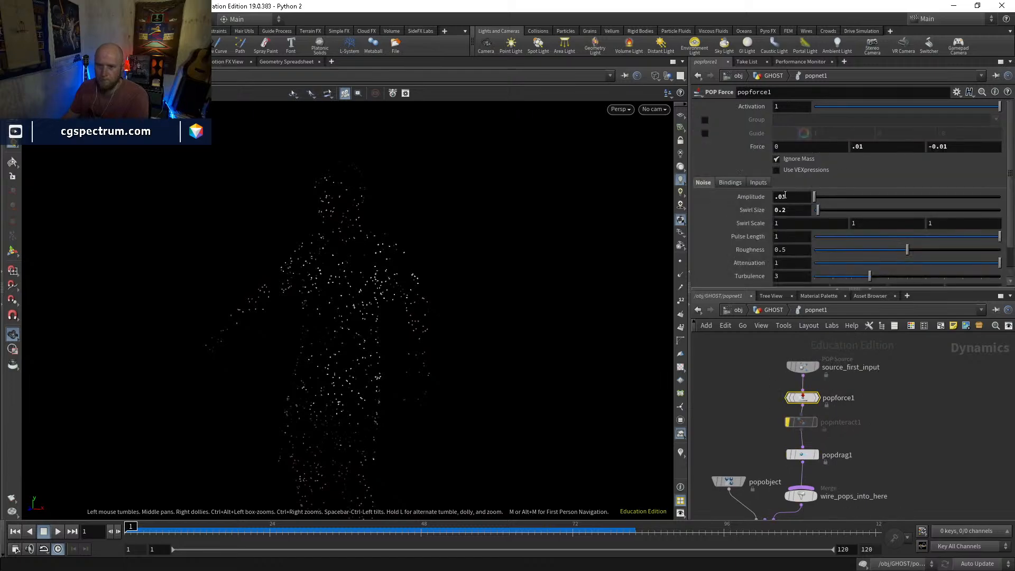
{"action": "type", "text": "5"}
{"action": "key", "text": "Return"}
{"action": "key", "text": "Up"}
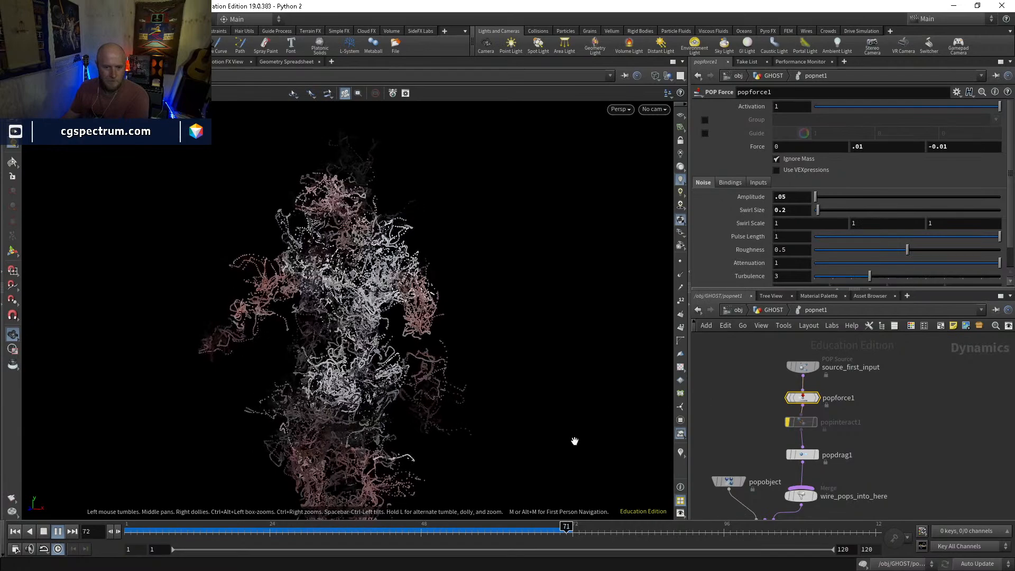
{"action": "left_click_drag", "start_coordinate": [375, 529], "coordinate": [127, 530]}
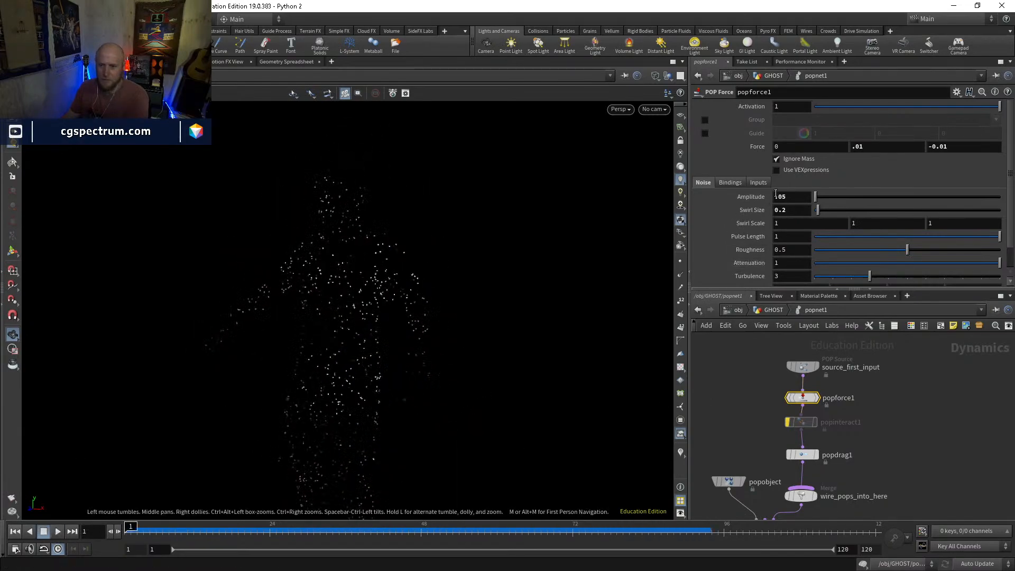
Set the noise amplitude of popforce1 to 0.01, play the simulation and return to the first frame
{"action": "key", "text": "Return"}
{"action": "key", "text": "Up"}
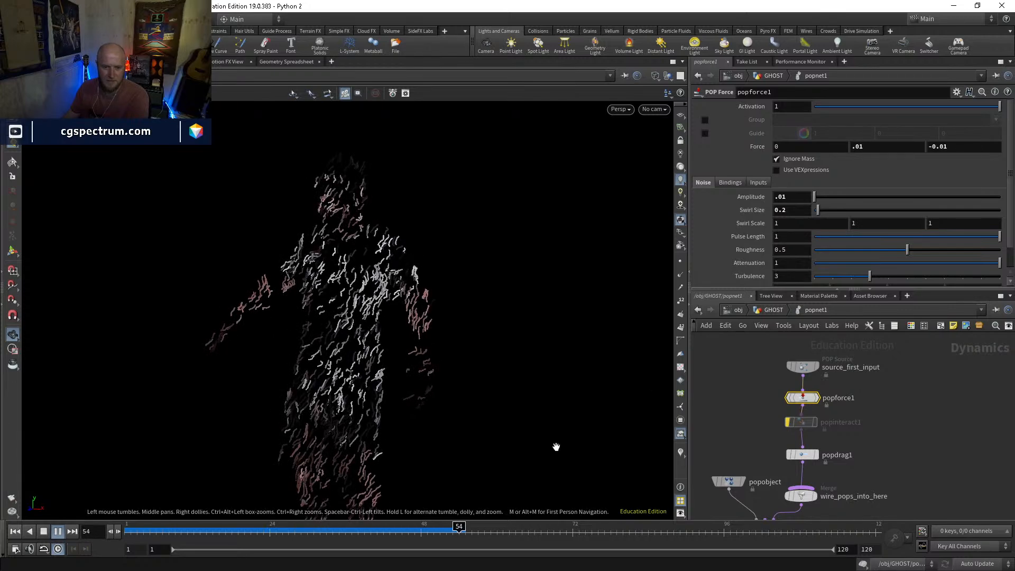
{"action": "left_click_drag", "start_coordinate": [449, 531], "coordinate": [143, 531]}
{"action": "key", "text": "Left"}
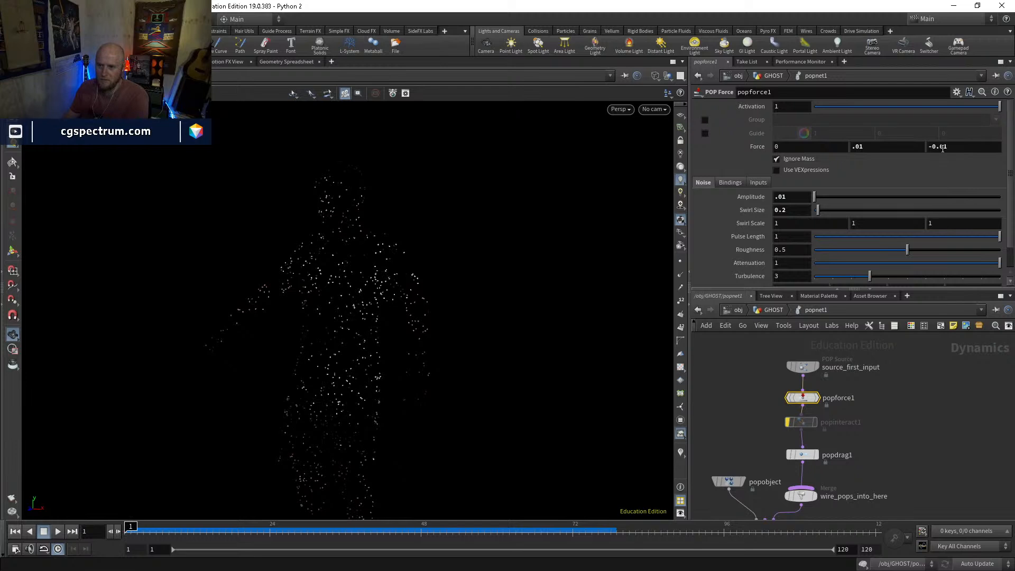
Strengthen the negative Z force of popforce1 and replay the simulation with popdrag1 bypassed
{"action": "type", "text": "2"}
{"action": "key", "text": "Return"}
{"action": "left_click", "coordinate": [794, 456]}
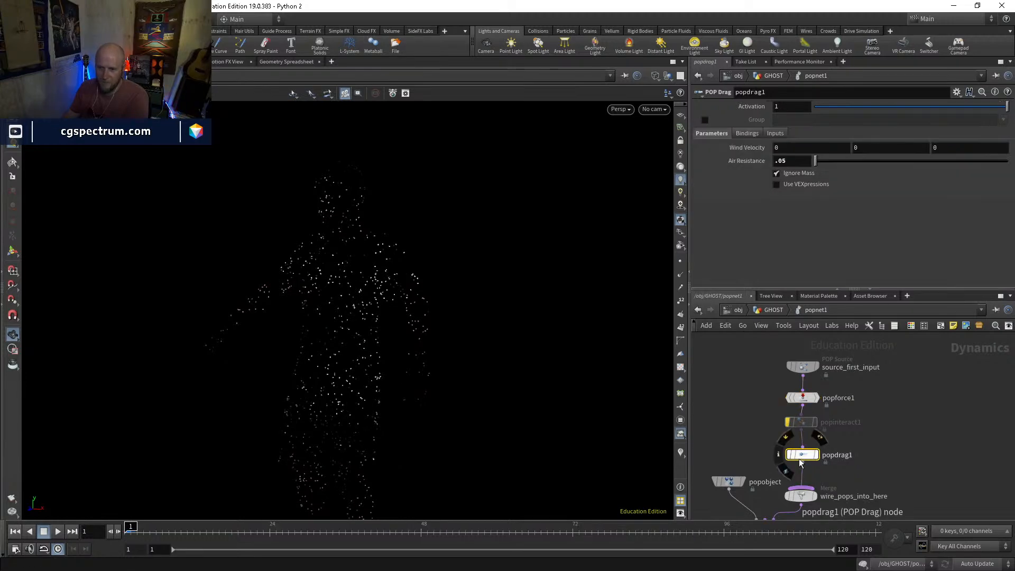
{"action": "key", "text": "Up"}
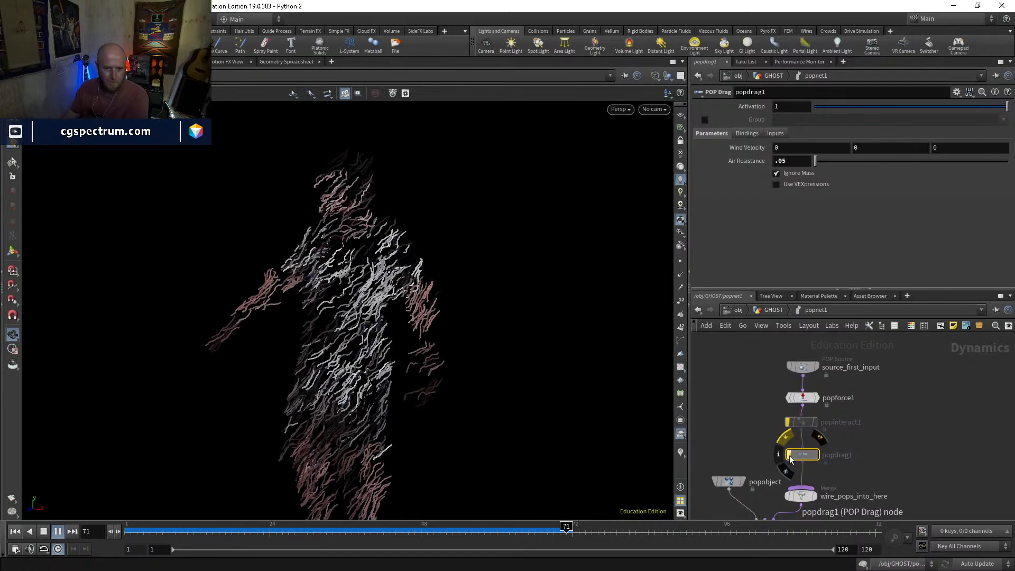
{"action": "left_click_drag", "start_coordinate": [535, 533], "coordinate": [840, 530]}
Return to the GHOST level, display merge4 and inspect the combined particles at frames 66 and 109
{"action": "left_click", "coordinate": [779, 311]}
{"action": "middle_click_drag", "start_coordinate": [806, 455], "coordinate": [835, 429]}
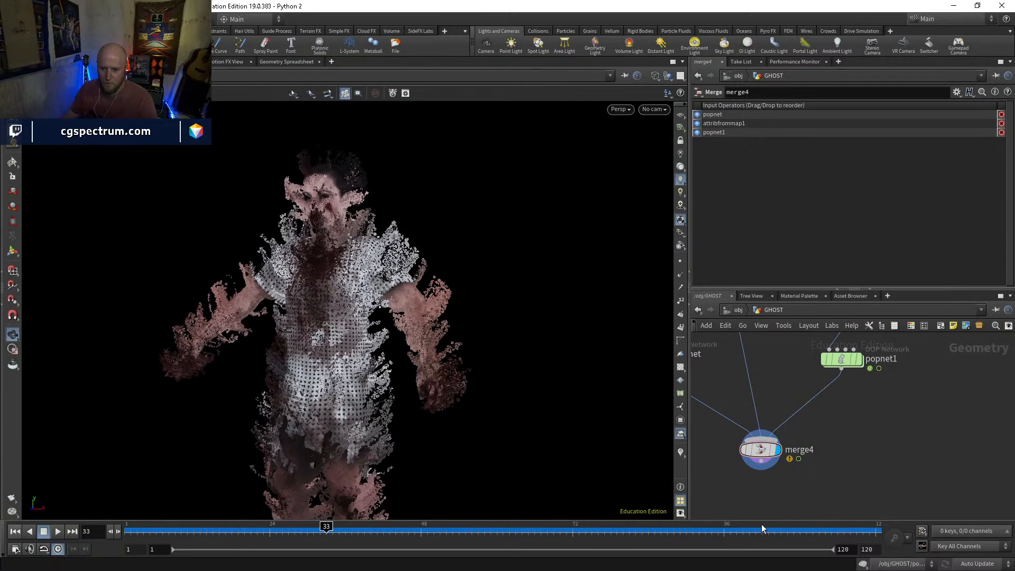
{"action": "left_click", "coordinate": [538, 534]}
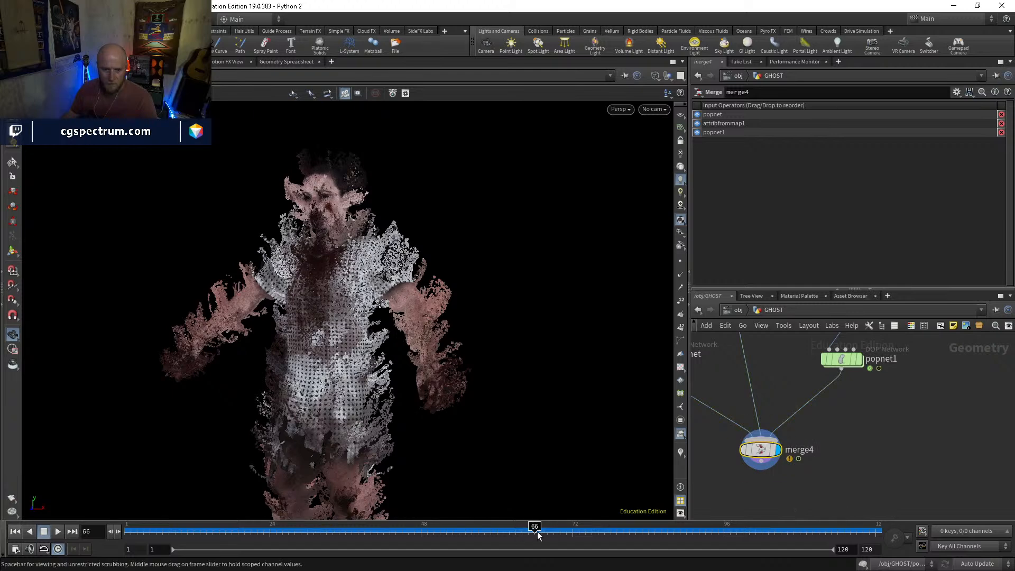
{"action": "left_click_drag", "start_coordinate": [505, 533], "coordinate": [807, 528]}
{"action": "left_click_drag", "start_coordinate": [476, 283], "coordinate": [480, 351]}
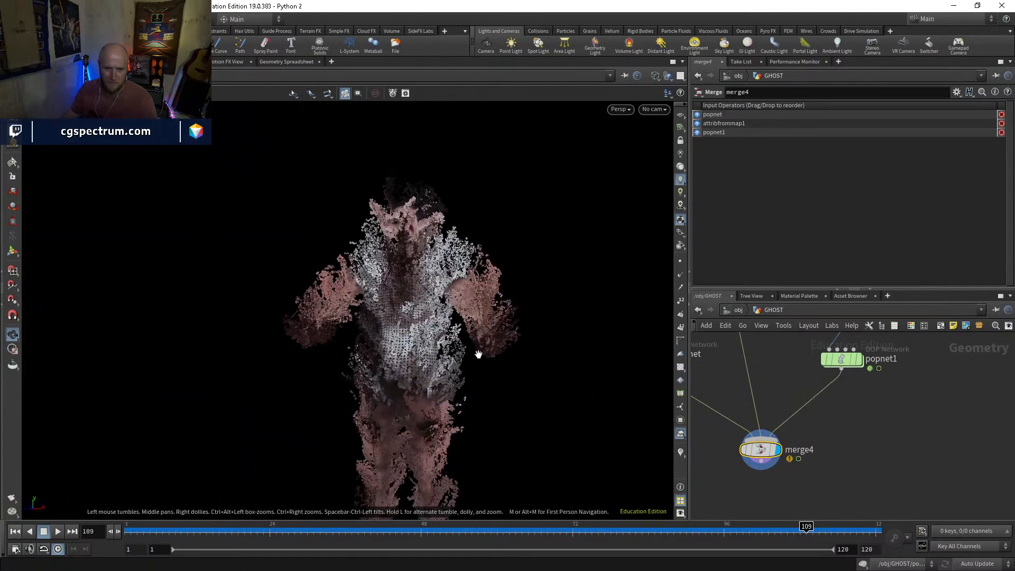
Try a particle point size of 1 pixel in the viewport display options and examine the ghost's head and shoulders
{"action": "key", "text": "d"}
{"action": "left_click", "coordinate": [341, 149]}
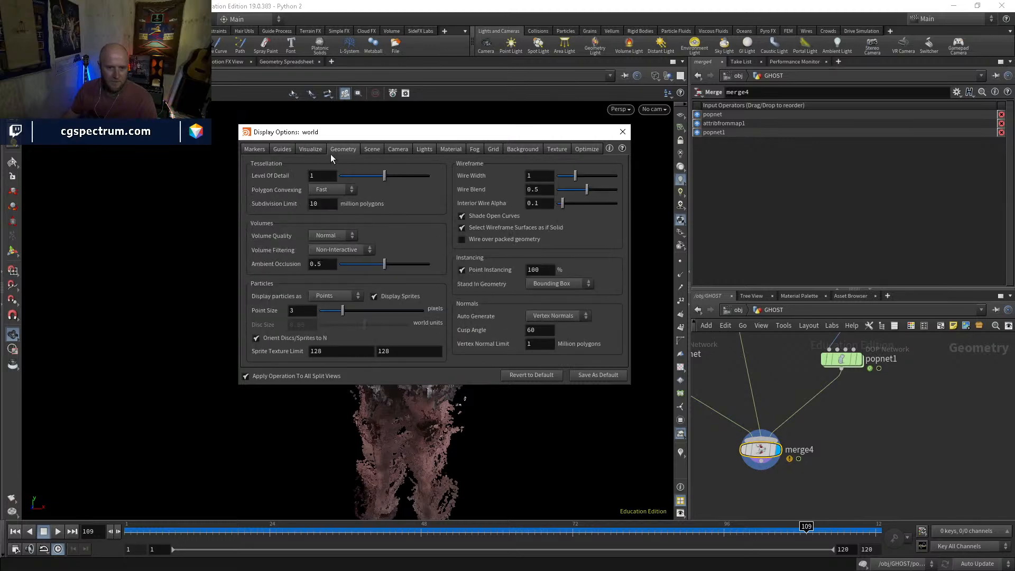
{"action": "left_click", "coordinate": [302, 311]}
{"action": "type", "text": "1"}
{"action": "key", "text": "Return"}
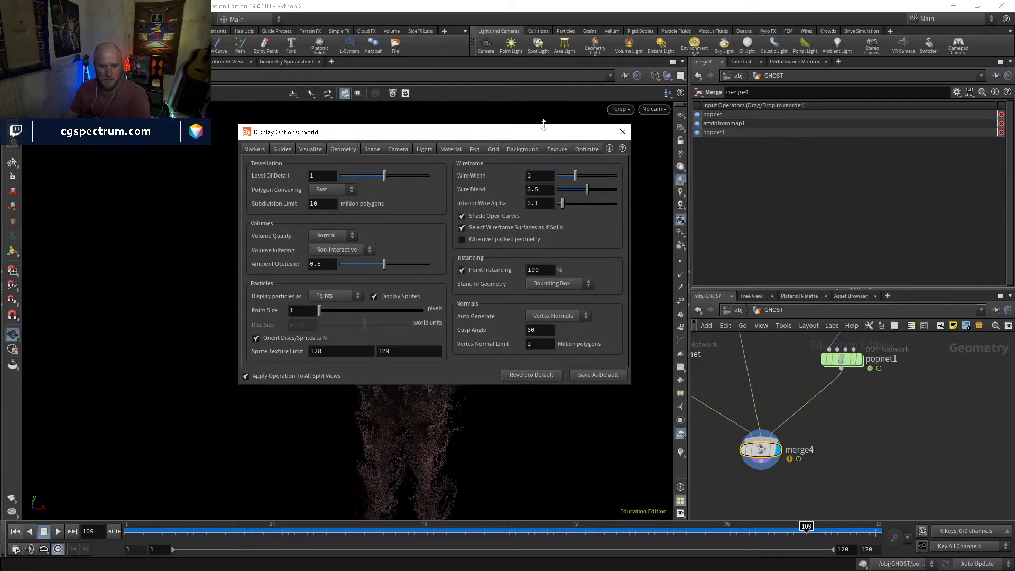
{"action": "left_click", "coordinate": [622, 132]}
{"action": "left_click_drag", "start_coordinate": [462, 229], "coordinate": [514, 247]}
{"action": "right_click_drag", "start_coordinate": [514, 247], "coordinate": [535, 217]}
{"action": "mouse_move", "coordinate": [465, 286]}
{"action": "left_mouse_down"}
{"action": "mouse_move", "coordinate": [449, 297]}
{"action": "mouse_move", "coordinate": [522, 295]}
{"action": "mouse_move", "coordinate": [399, 301]}
{"action": "mouse_move", "coordinate": [471, 356]}
{"action": "mouse_move", "coordinate": [393, 353]}
{"action": "mouse_move", "coordinate": [424, 344]}
{"action": "mouse_move", "coordinate": [530, 351]}
{"action": "mouse_move", "coordinate": [455, 274]}
{"action": "left_mouse_up"}
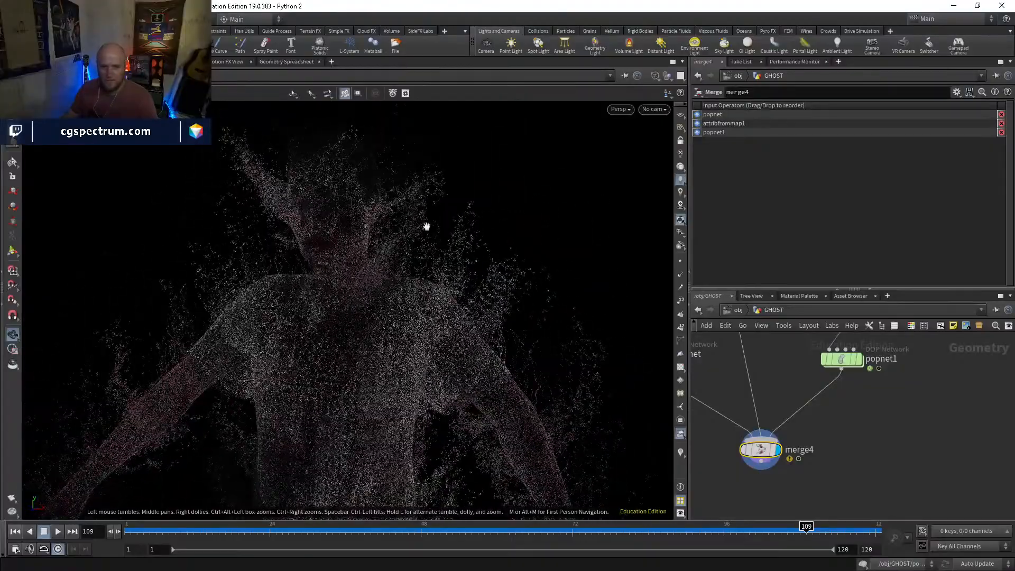
{"action": "left_click_drag", "start_coordinate": [359, 223], "coordinate": [428, 228]}
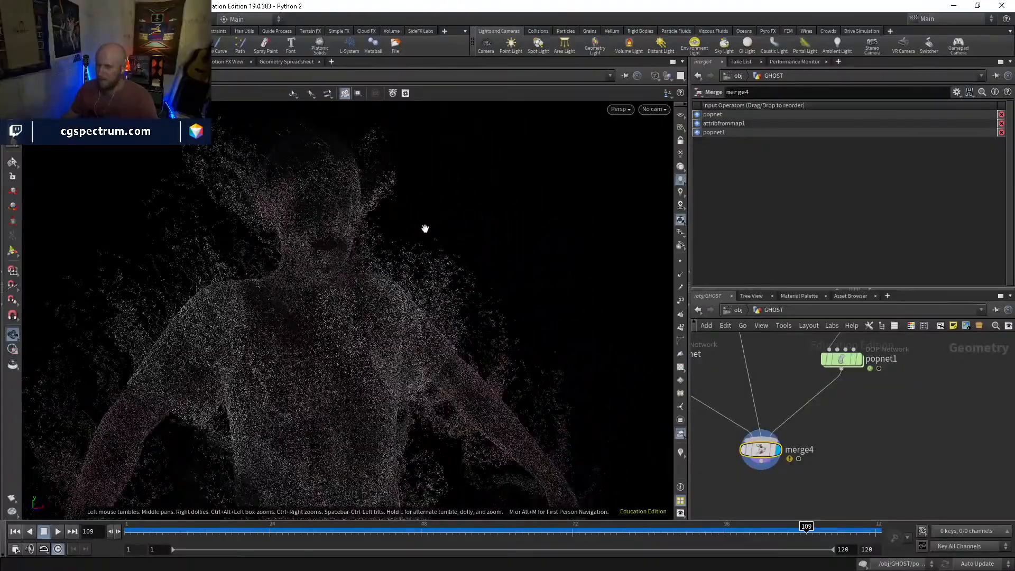
{"action": "mouse_move", "coordinate": [343, 193]}
{"action": "left_mouse_down"}
{"action": "mouse_move", "coordinate": [401, 190]}
{"action": "mouse_move", "coordinate": [169, 209]}
{"action": "mouse_move", "coordinate": [443, 212]}
{"action": "mouse_move", "coordinate": [262, 197]}
{"action": "mouse_move", "coordinate": [347, 196]}
{"action": "left_mouse_up"}
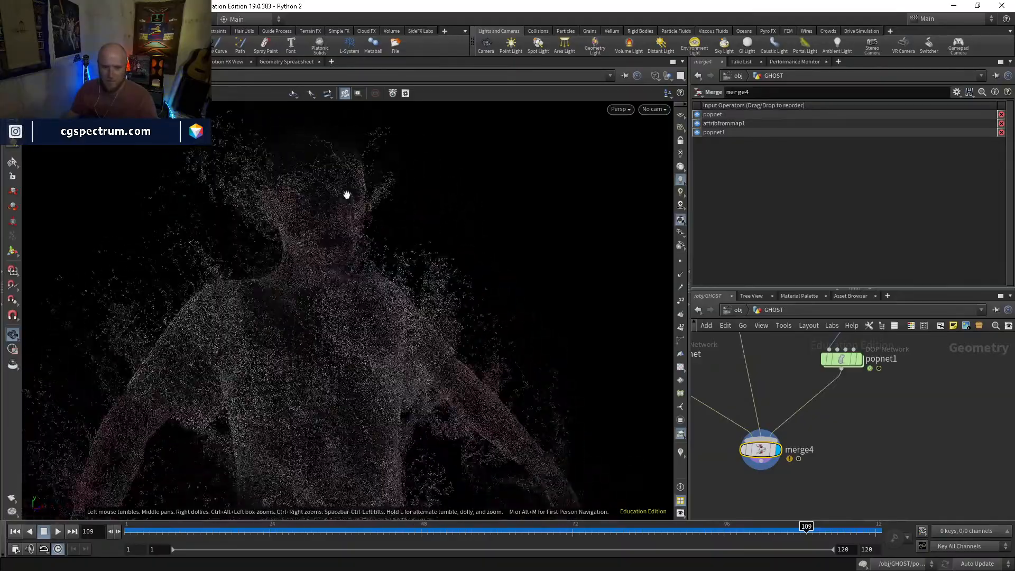
Set the viewport's particle point size to 3 pixels and view the ghost's upper body
{"action": "key", "text": "d"}
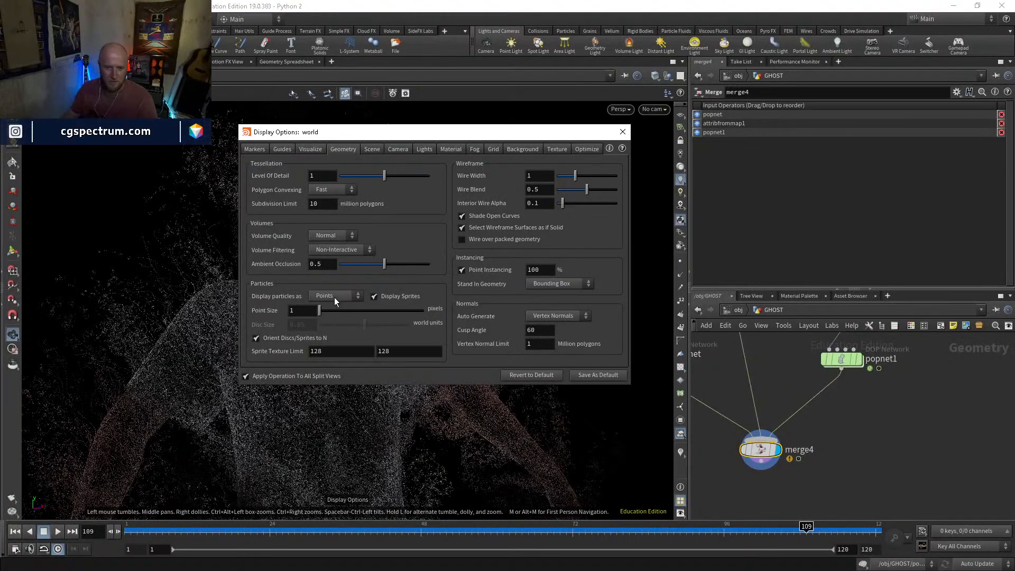
{"action": "type", "text": "3"}
{"action": "key", "text": "Return"}
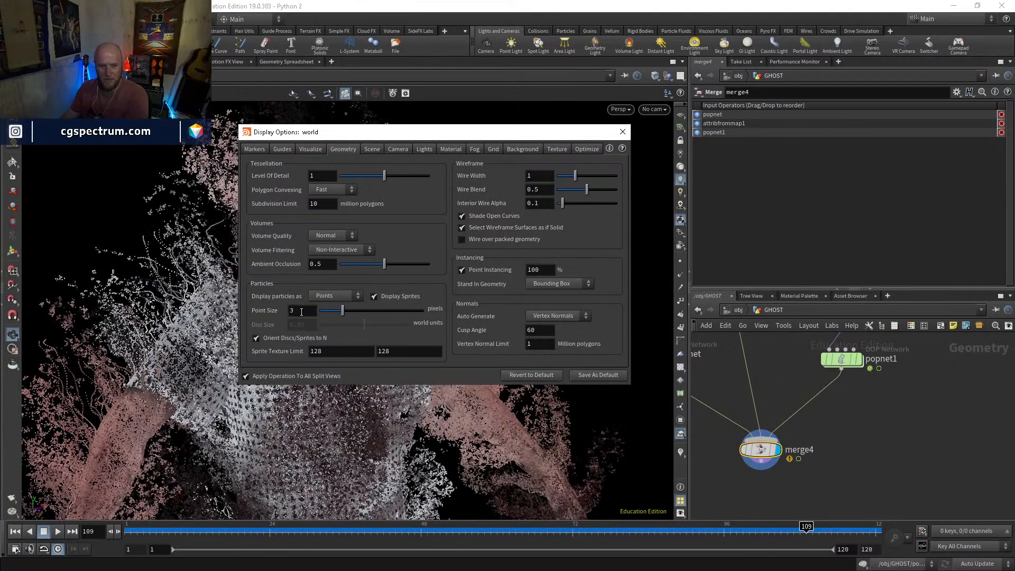
{"action": "left_click", "coordinate": [622, 131]}
{"action": "left_click_drag", "start_coordinate": [440, 245], "coordinate": [367, 255]}
{"action": "left_click_drag", "start_coordinate": [439, 254], "coordinate": [466, 259]}
{"action": "scroll", "coordinate": [914, 422], "scroll_direction": "down", "scroll_amount": 3}
Display blast10 near the start of the GHOST chain, with timeshift2 selected
{"action": "middle_click_drag", "start_coordinate": [903, 418], "coordinate": [922, 515]}
{"action": "middle_click_drag", "start_coordinate": [829, 395], "coordinate": [783, 425]}
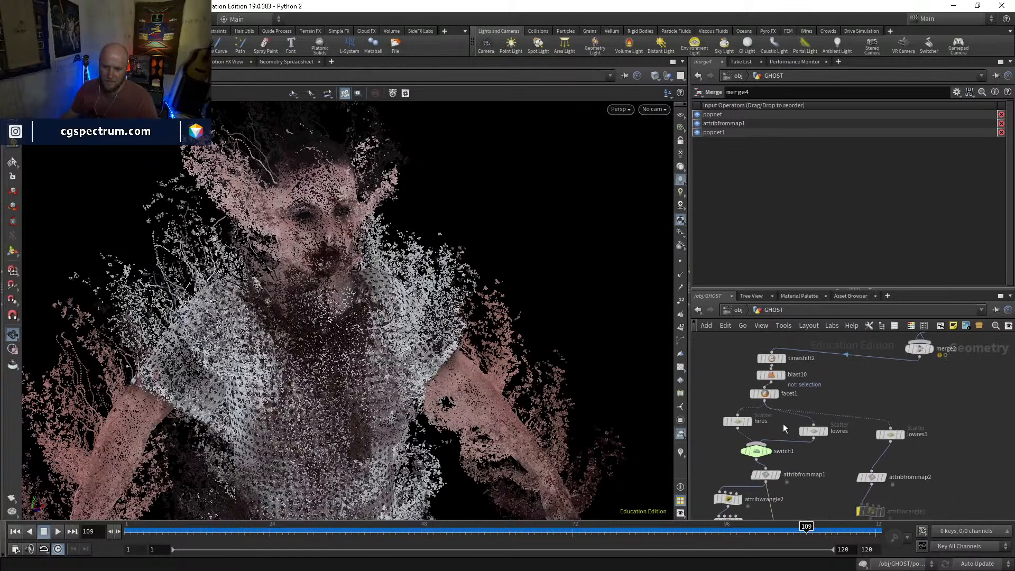
{"action": "middle_click_drag", "start_coordinate": [785, 329], "coordinate": [790, 390]}
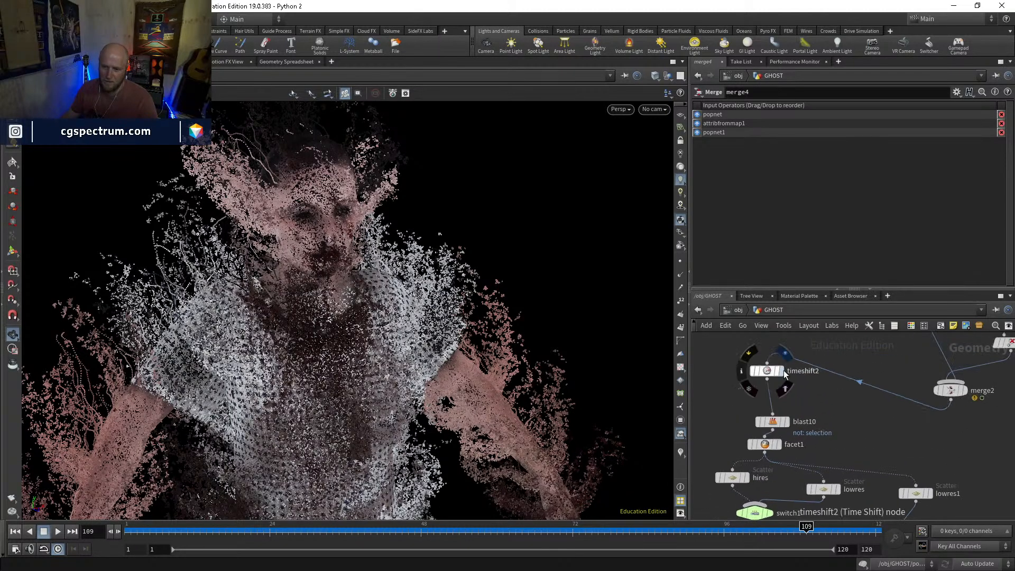
{"action": "left_click", "coordinate": [782, 371]}
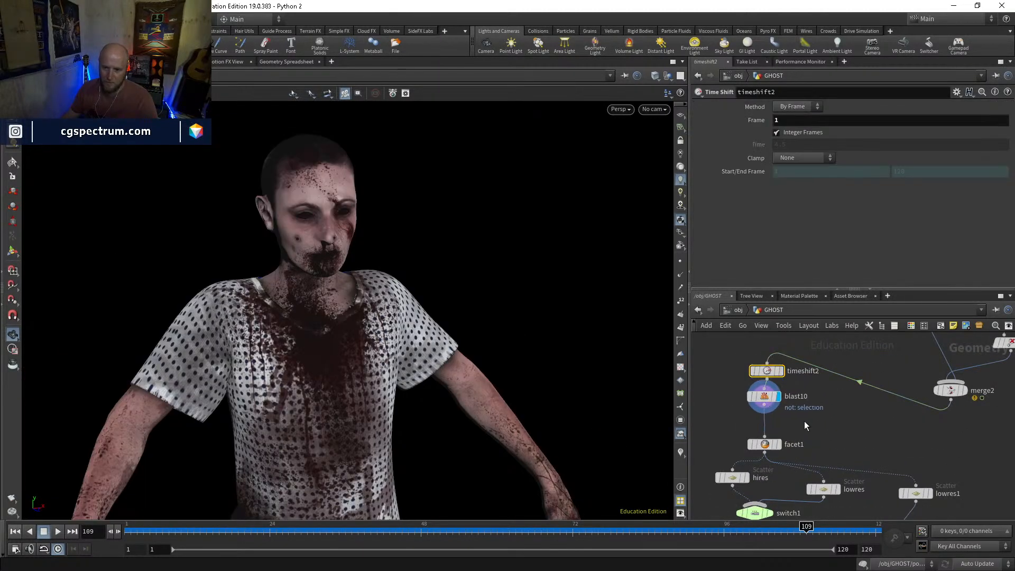
Insert an Attribute Paint node between blast10 and facet1 and display it
{"action": "key", "text": "Tab"}
{"action": "type", "text": "atpr"}
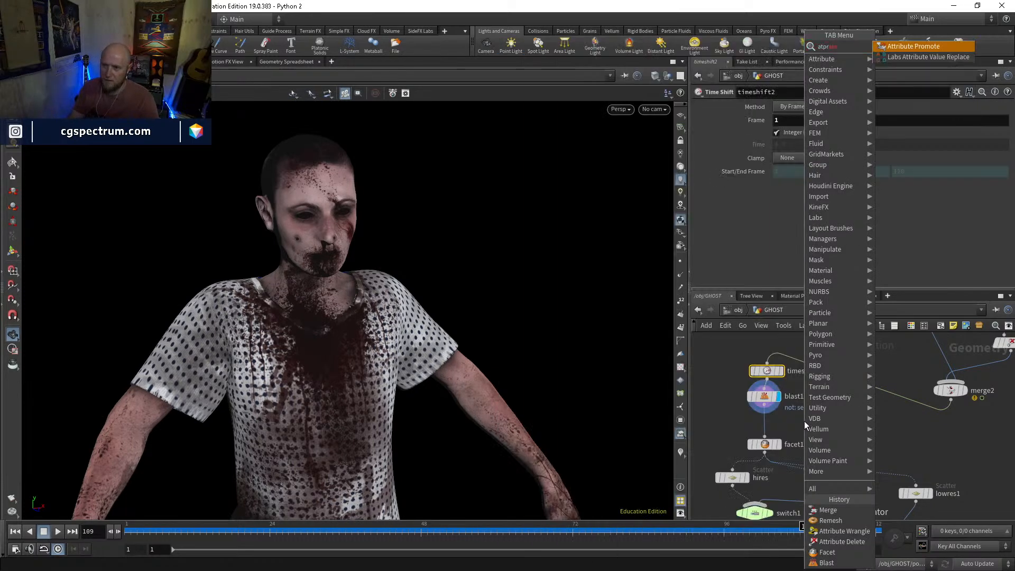
{"action": "key", "text": "BackSpace"}
{"action": "key", "text": "BackSpace"}
{"action": "type", "text": "pa"}
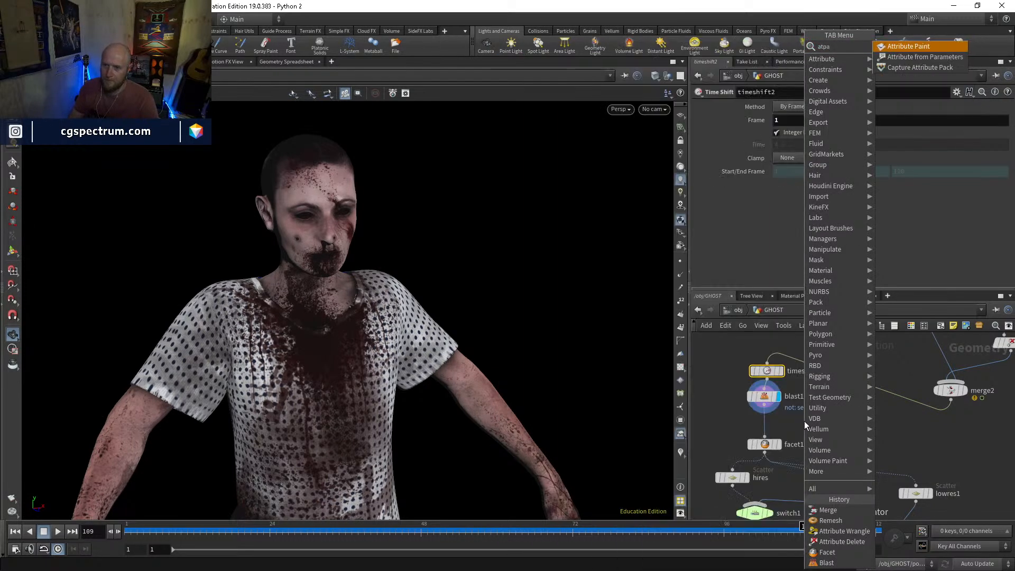
{"action": "key", "text": "Return"}
{"action": "key", "text": "Return"}
{"action": "left_click_drag", "start_coordinate": [805, 421], "coordinate": [762, 425]}
{"action": "left_click", "coordinate": [776, 426]}
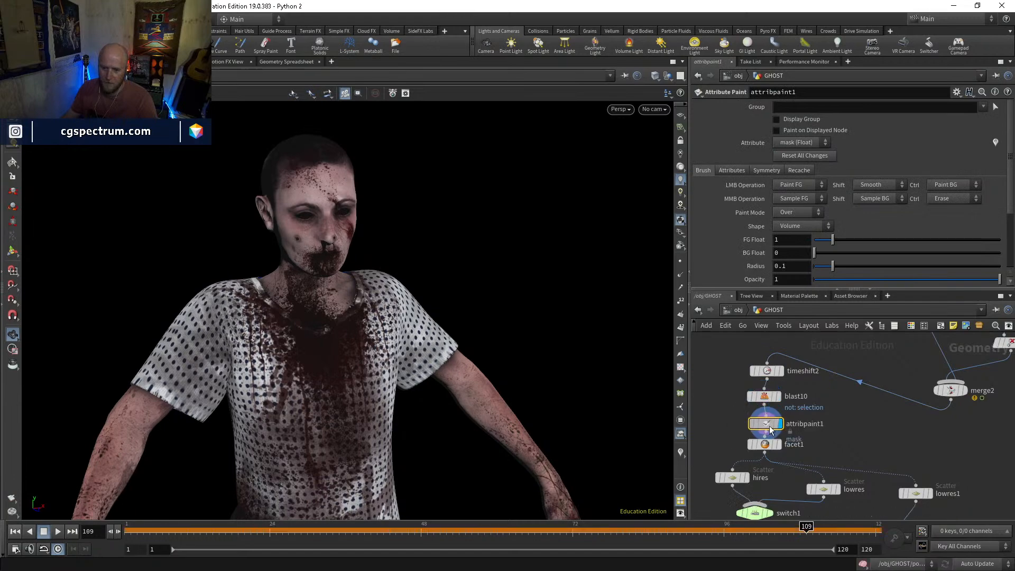
Paint the mask attribute over the whole face with a foreground value of 1 and a brush radius of 0.1
{"action": "key", "text": "Return"}
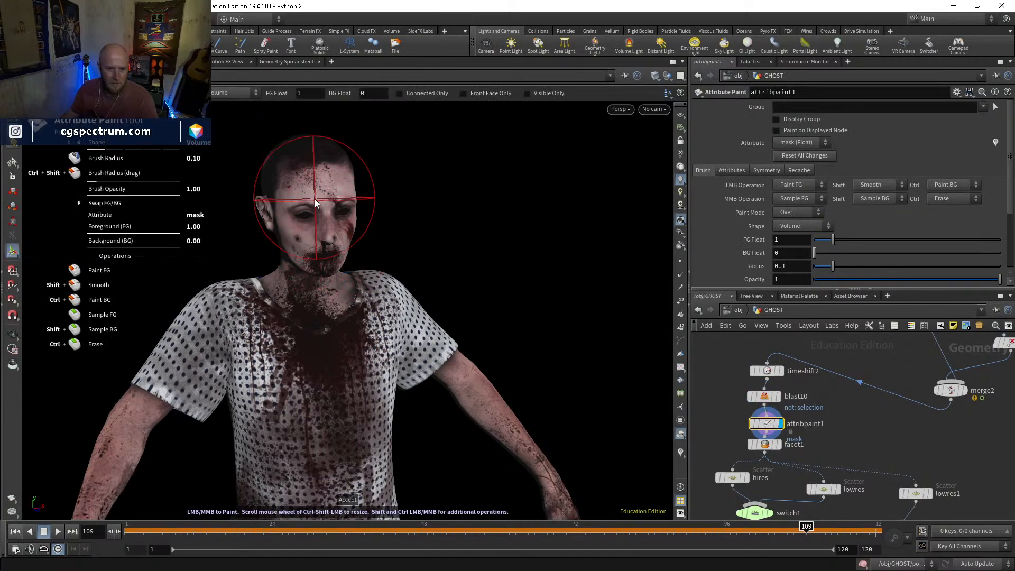
{"action": "mouse_move", "coordinate": [318, 233]}
{"action": "left_mouse_down", "text": "alt"}
{"action": "mouse_move", "coordinate": [312, 224]}
{"action": "mouse_move", "coordinate": [325, 238]}
{"action": "left_mouse_up", "text": "alt"}
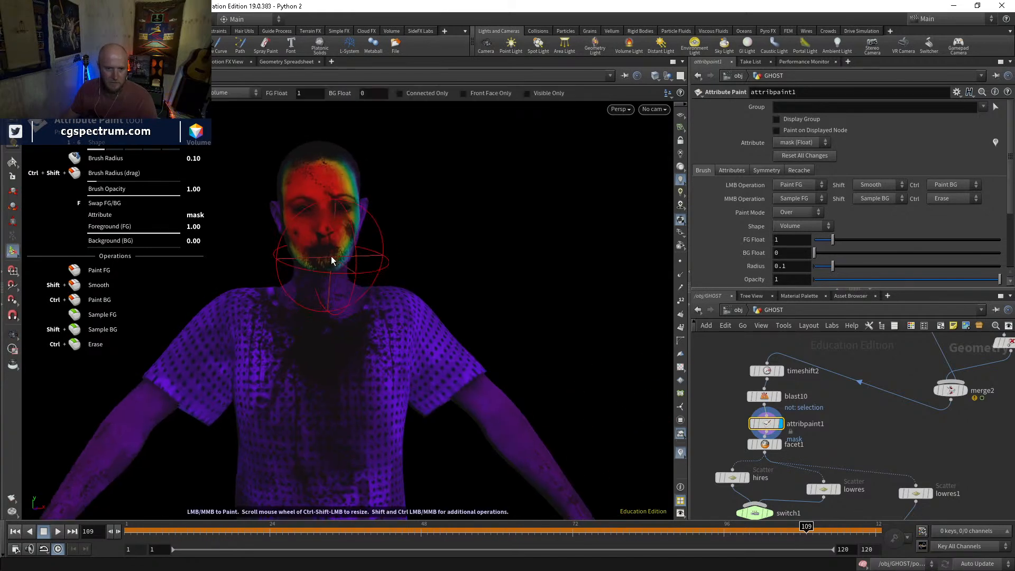
{"action": "left_click_drag", "start_coordinate": [338, 251], "coordinate": [340, 210]}
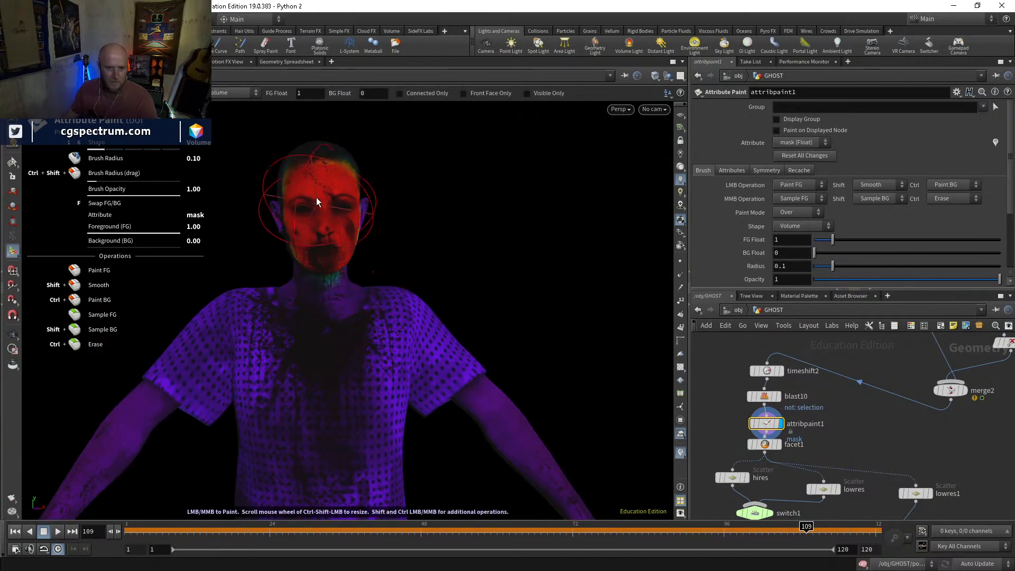
{"action": "left_click_drag", "start_coordinate": [318, 252], "coordinate": [300, 367], "text": "alt"}
{"action": "right_click_drag", "start_coordinate": [299, 368], "coordinate": [334, 282], "text": "alt"}
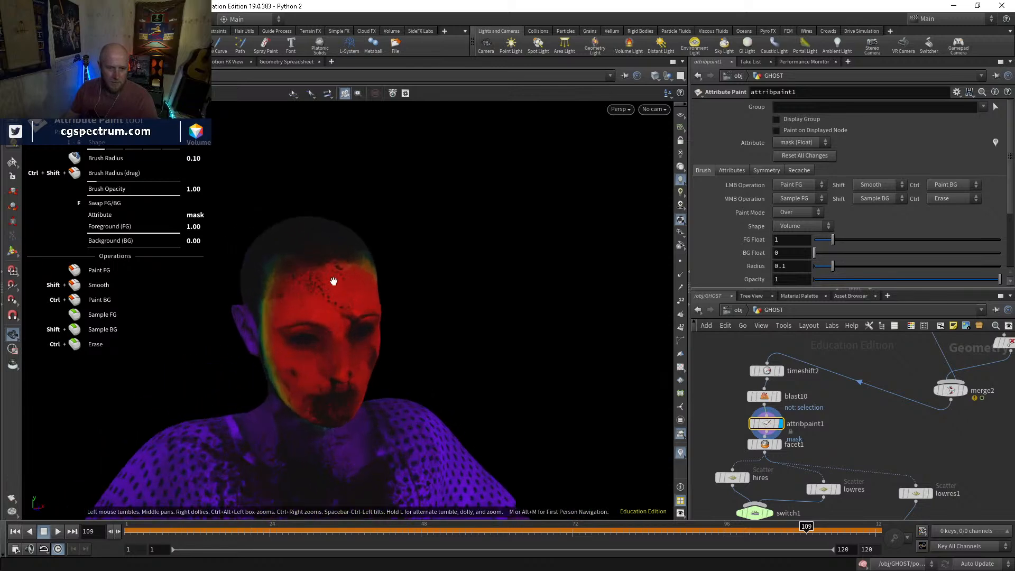
Set the brush's MMB operation to Paint BG and trim the mask around the face edges with a radius of about 0.04
{"action": "right_click", "coordinate": [307, 274]}
{"action": "right_click", "coordinate": [322, 279]}
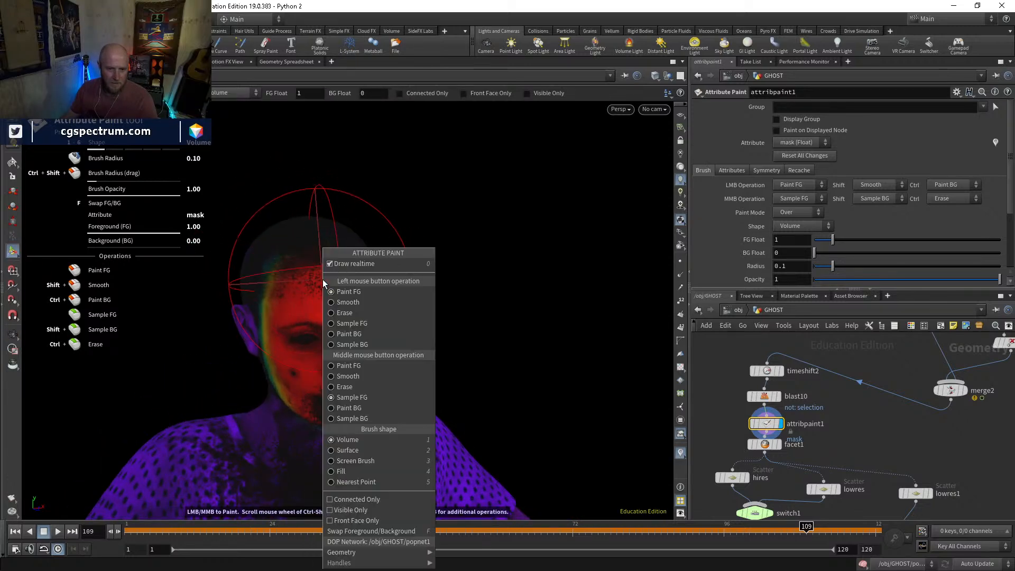
{"action": "left_click", "coordinate": [347, 411]}
{"action": "middle_click_drag", "start_coordinate": [331, 254], "coordinate": [329, 269]}
{"action": "mouse_move", "coordinate": [329, 269]}
{"action": "left_mouse_down", "text": "alt"}
{"action": "mouse_move", "coordinate": [347, 299]}
{"action": "mouse_move", "coordinate": [316, 340]}
{"action": "mouse_move", "coordinate": [370, 356]}
{"action": "mouse_move", "coordinate": [359, 316]}
{"action": "left_mouse_up", "text": "alt"}
{"action": "scroll", "coordinate": [313, 335], "scroll_direction": "down", "scroll_amount": 9}
{"action": "mouse_move", "coordinate": [364, 290]}
{"action": "middle_mouse_down"}
{"action": "mouse_move", "coordinate": [345, 303]}
{"action": "mouse_move", "coordinate": [369, 287]}
{"action": "middle_mouse_up"}
{"action": "mouse_move", "coordinate": [358, 310]}
{"action": "left_mouse_down", "text": "alt"}
{"action": "mouse_move", "coordinate": [374, 340]}
{"action": "mouse_move", "coordinate": [297, 336]}
{"action": "mouse_move", "coordinate": [311, 350]}
{"action": "mouse_move", "coordinate": [321, 344]}
{"action": "mouse_move", "coordinate": [318, 325]}
{"action": "mouse_move", "coordinate": [288, 317]}
{"action": "mouse_move", "coordinate": [550, 318]}
{"action": "mouse_move", "coordinate": [449, 319]}
{"action": "left_mouse_up", "text": "alt"}
{"action": "right_click_drag", "start_coordinate": [449, 319], "coordinate": [408, 408], "text": "alt"}
{"action": "middle_click_drag", "start_coordinate": [407, 408], "coordinate": [315, 344], "text": "alt"}
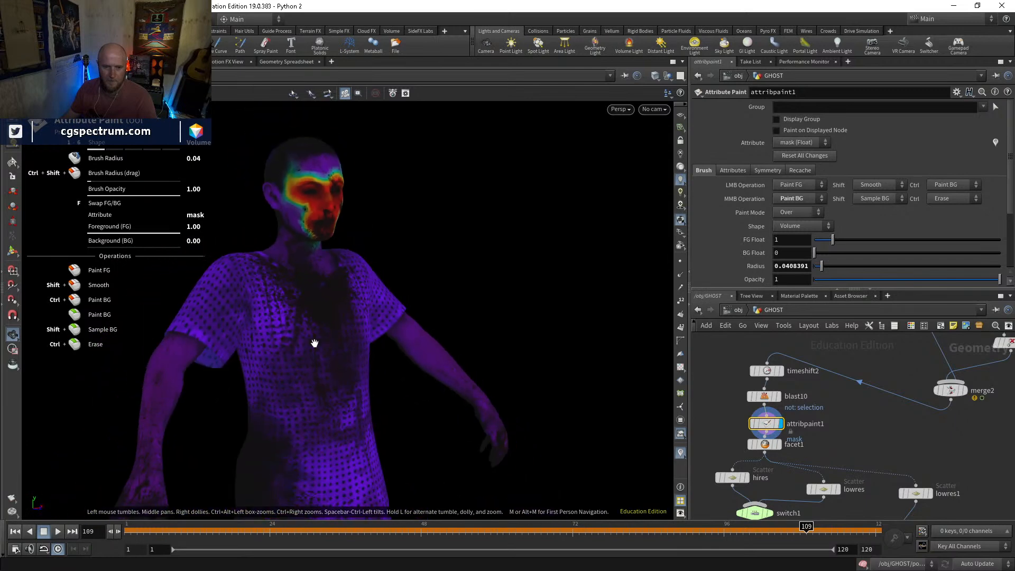
{"action": "left_click_drag", "start_coordinate": [315, 344], "coordinate": [315, 334], "text": "alt"}
{"action": "right_click_drag", "start_coordinate": [315, 333], "coordinate": [309, 349], "text": "alt"}
Display facet1 to check it, then display attribvop1 and open its VOP network
{"action": "middle_click_drag", "start_coordinate": [842, 439], "coordinate": [804, 385]}
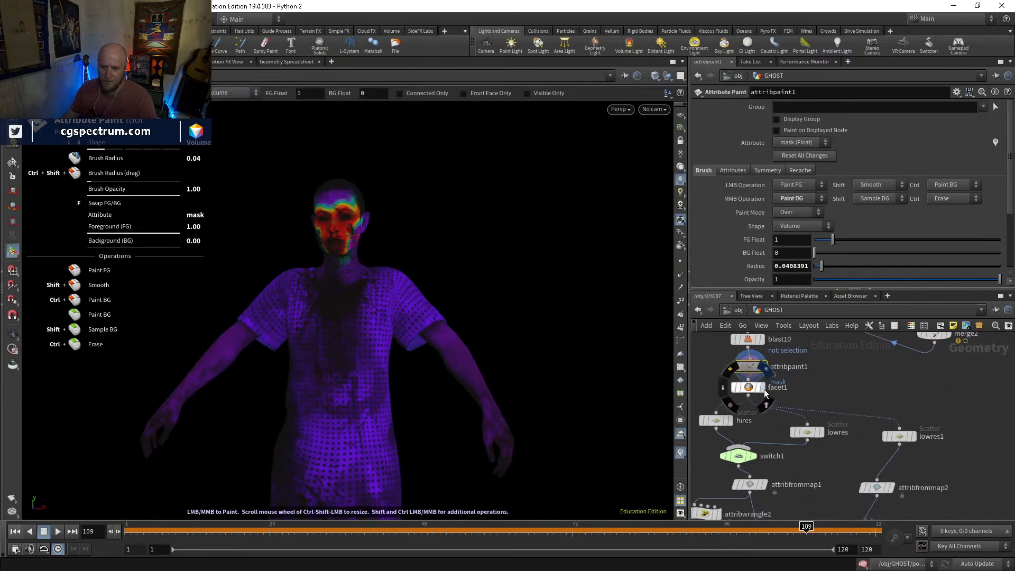
{"action": "left_click", "coordinate": [764, 390]}
{"action": "mouse_move", "coordinate": [802, 466]}
{"action": "middle_mouse_down"}
{"action": "mouse_move", "coordinate": [813, 385]}
{"action": "mouse_move", "coordinate": [805, 404]}
{"action": "middle_mouse_up"}
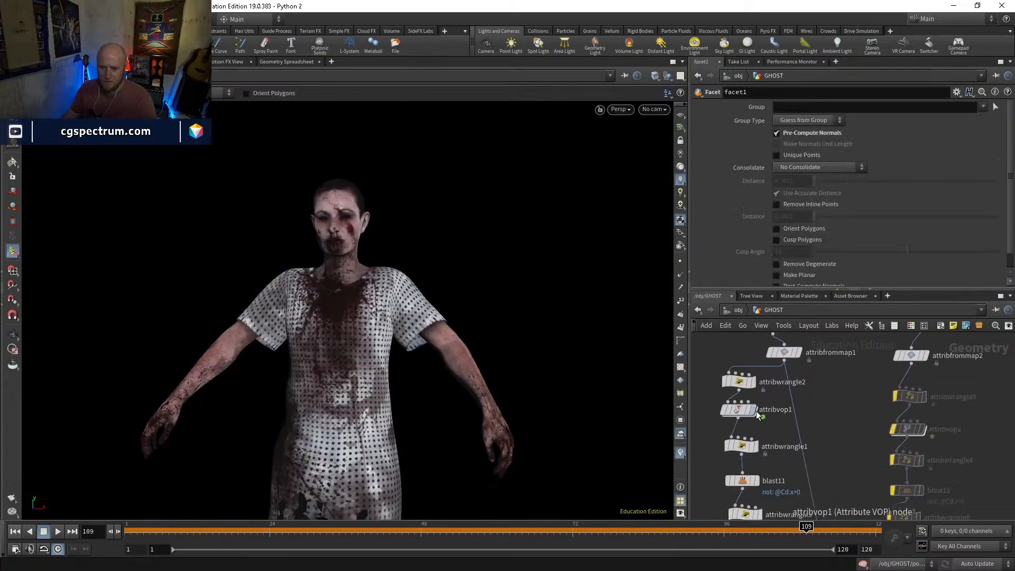
{"action": "left_click", "coordinate": [740, 415]}
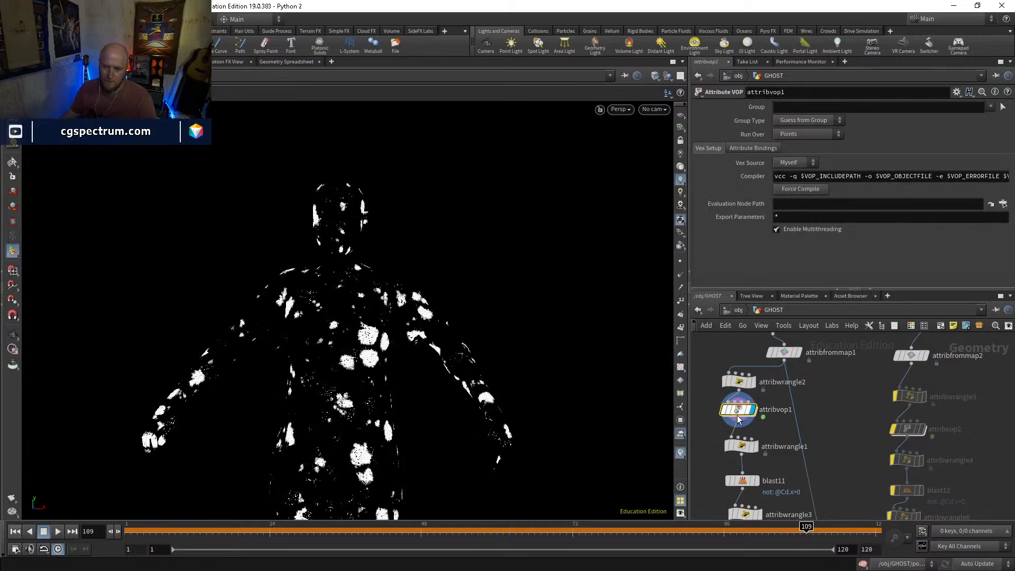
{"action": "double_click", "coordinate": [741, 415]}
Add a Bind node inside attribvop1 that reads the float attribute mask
{"action": "key", "text": "Tab"}
{"action": "type", "text": "bind"}
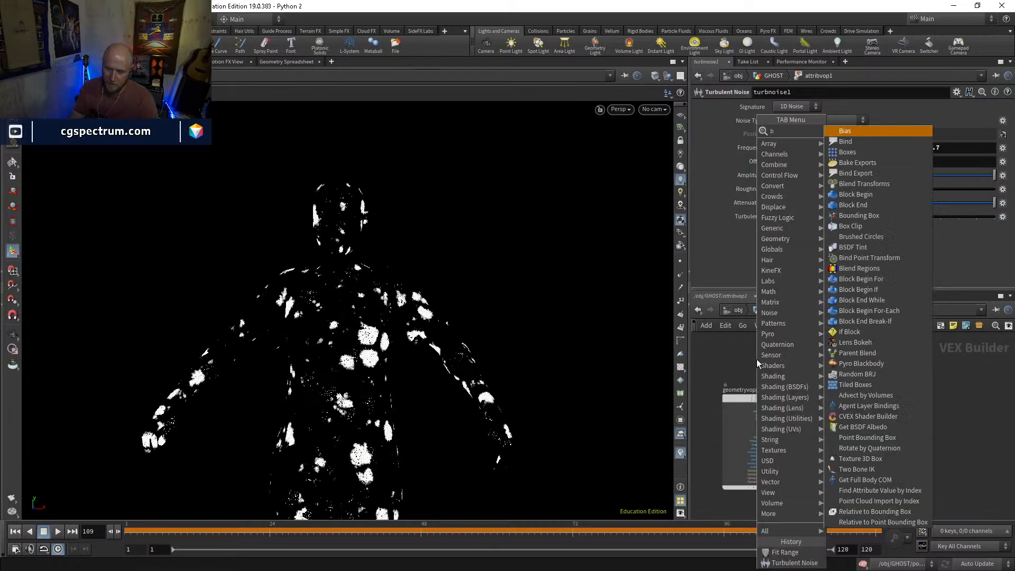
{"action": "key", "text": "Return"}
{"action": "left_click", "coordinate": [757, 363]}
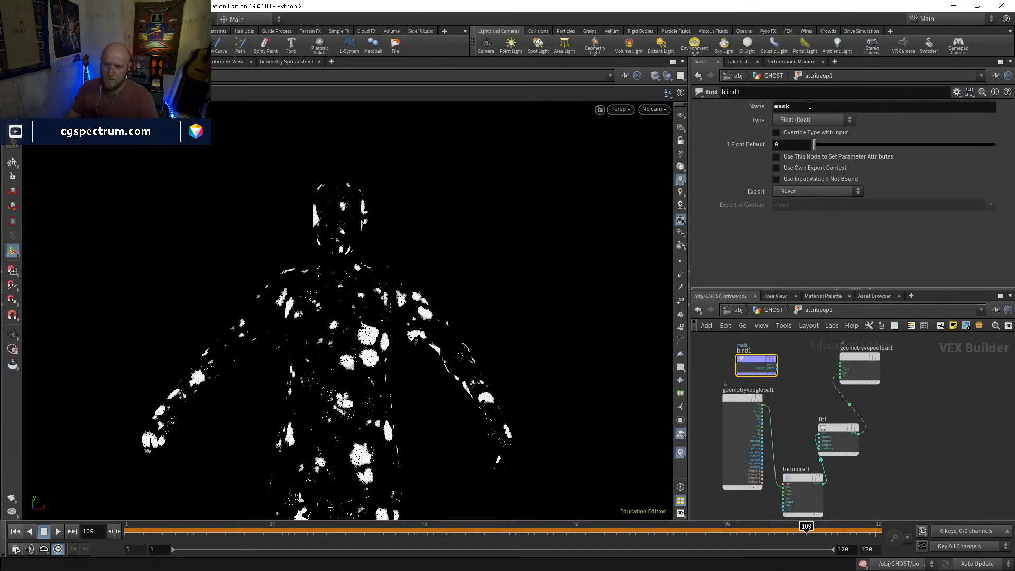
Insert a Multiply node between fit1 and the output, connect bind1's mask as its second input, and space out the nodes
{"action": "key", "text": "Tab"}
{"action": "type", "text": "mult"}
{"action": "key", "text": "Return"}
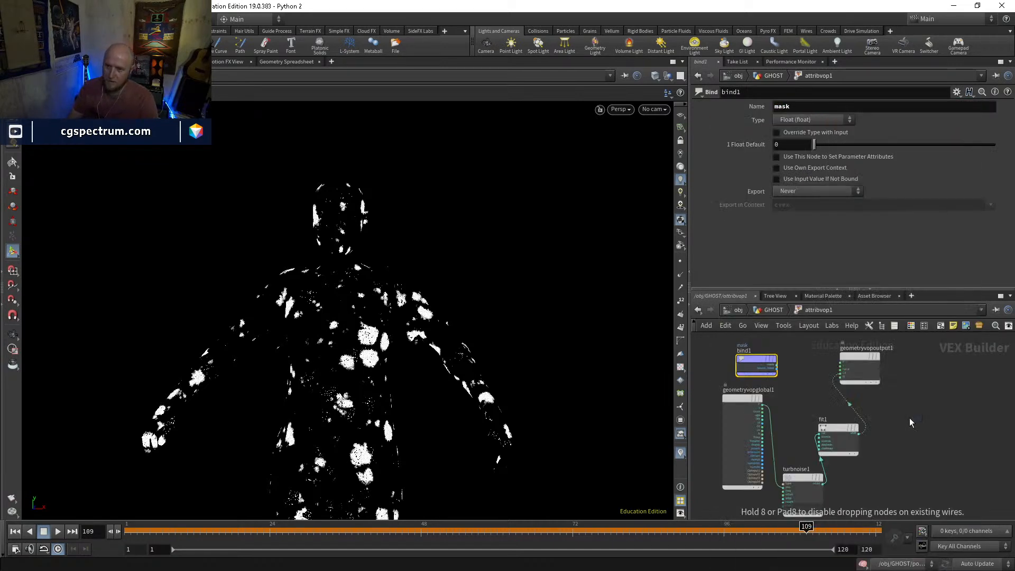
{"action": "left_click", "coordinate": [909, 418]}
{"action": "left_click_drag", "start_coordinate": [909, 418], "coordinate": [850, 400]}
{"action": "left_click", "coordinate": [831, 409]}
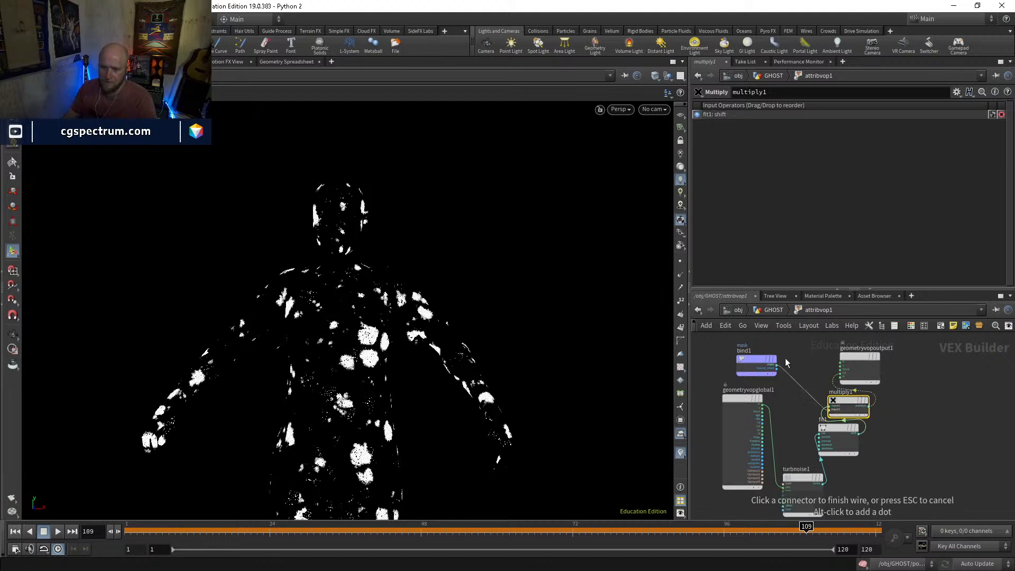
{"action": "left_click", "coordinate": [786, 365]}
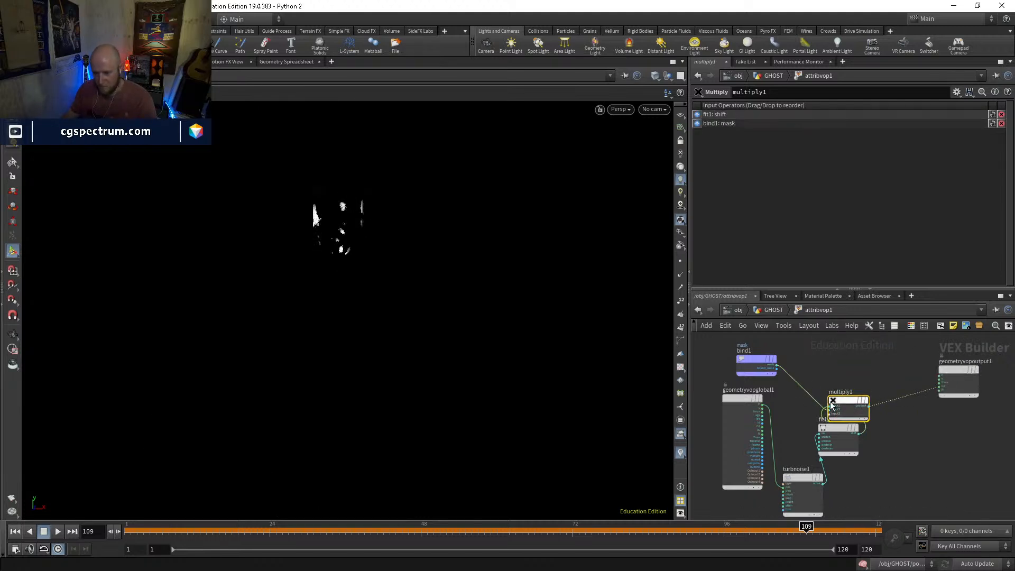
{"action": "middle_click_drag", "start_coordinate": [827, 434], "coordinate": [849, 405]}
{"action": "left_click_drag", "start_coordinate": [823, 446], "coordinate": [824, 466]}
{"action": "middle_click_drag", "start_coordinate": [774, 399], "coordinate": [804, 426]}
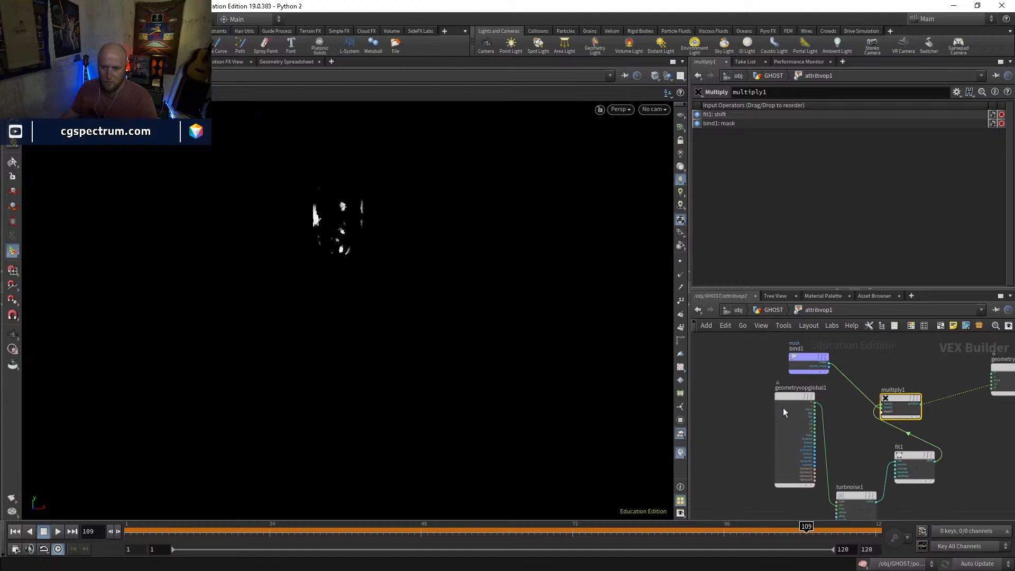
Insert a Fit Range node between bind1 and multiply1 and invert the mask with Destination Min 1 and Destination Max 0
{"action": "left_click_drag", "start_coordinate": [783, 398], "coordinate": [738, 420]}
{"action": "key", "text": "Tab"}
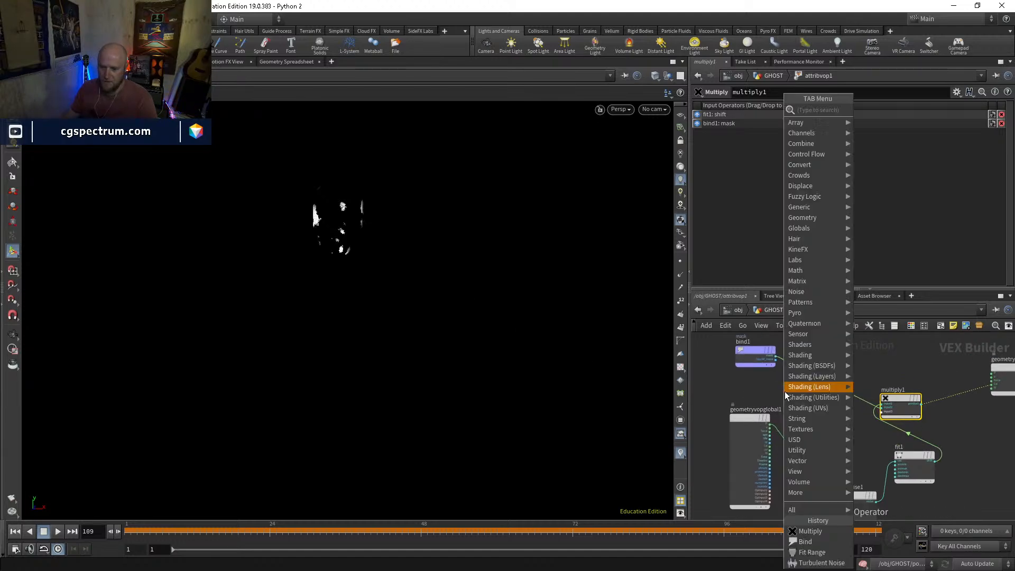
{"action": "type", "text": "fit"}
{"action": "key", "text": "Return"}
{"action": "left_click", "coordinate": [785, 391]}
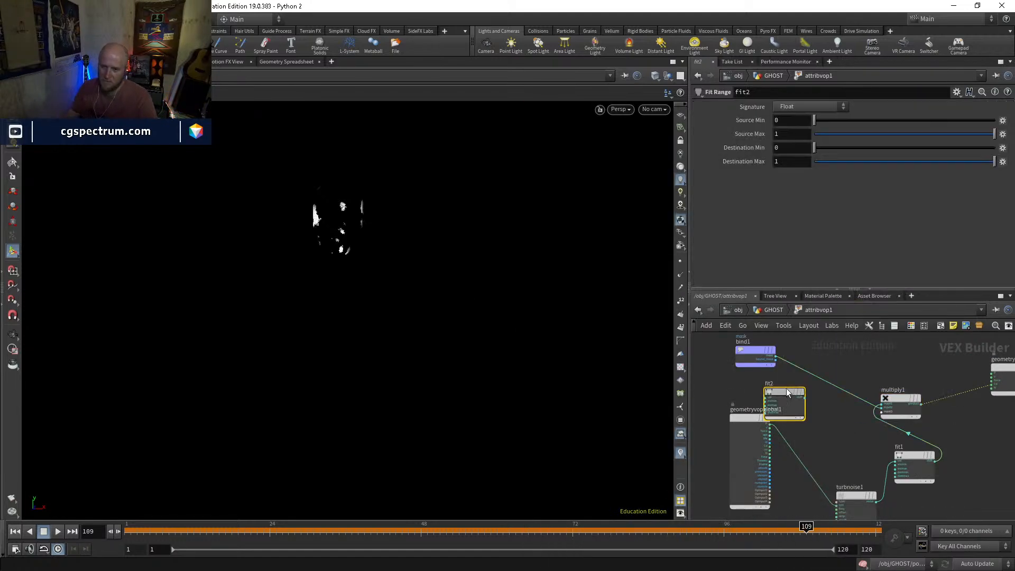
{"action": "left_click_drag", "start_coordinate": [785, 389], "coordinate": [805, 369]}
{"action": "key", "text": "Tab"}
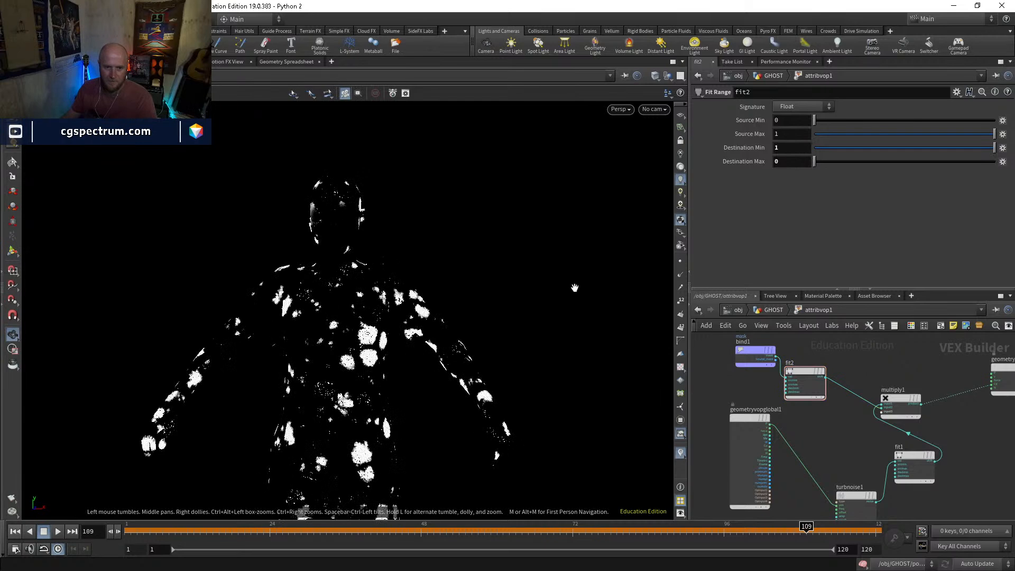
Return to the GHOST network and display popnet
{"action": "left_click", "coordinate": [774, 309]}
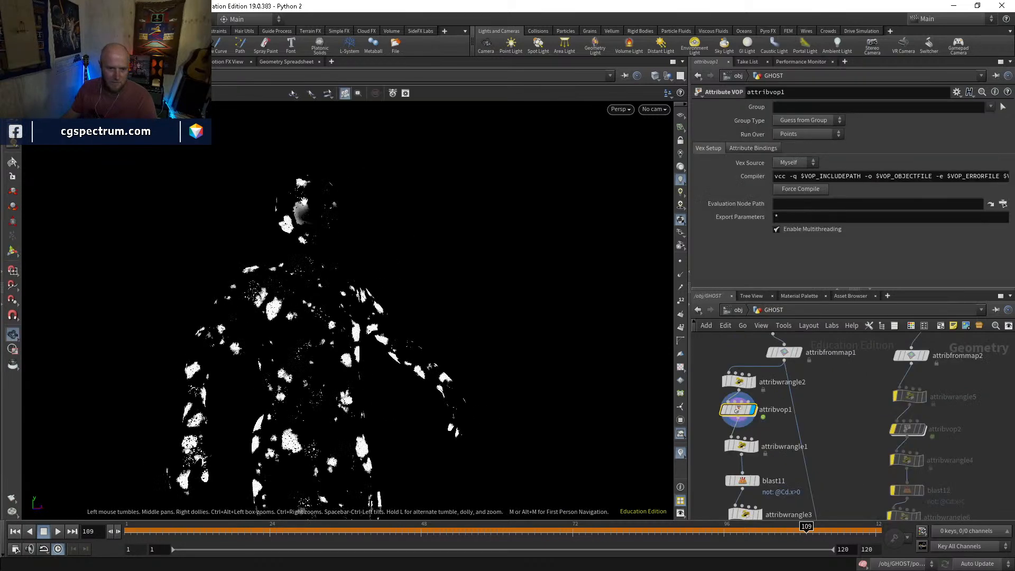
{"action": "middle_click_drag", "start_coordinate": [840, 389], "coordinate": [844, 349]}
{"action": "middle_click_drag", "start_coordinate": [839, 416], "coordinate": [838, 338]}
{"action": "middle_click_drag", "start_coordinate": [764, 431], "coordinate": [757, 404]}
{"action": "left_click", "coordinate": [739, 404]}
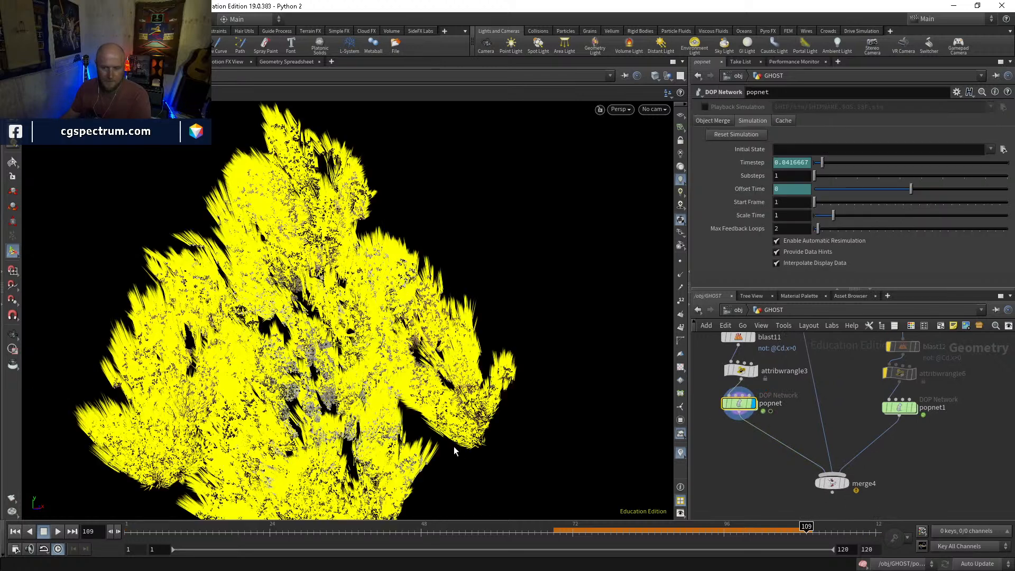
Turn off the viewport visualizers, play the popnet simulation from frame 1, and scrub to frame 82 to check the face
{"action": "left_click", "coordinate": [16, 532]}
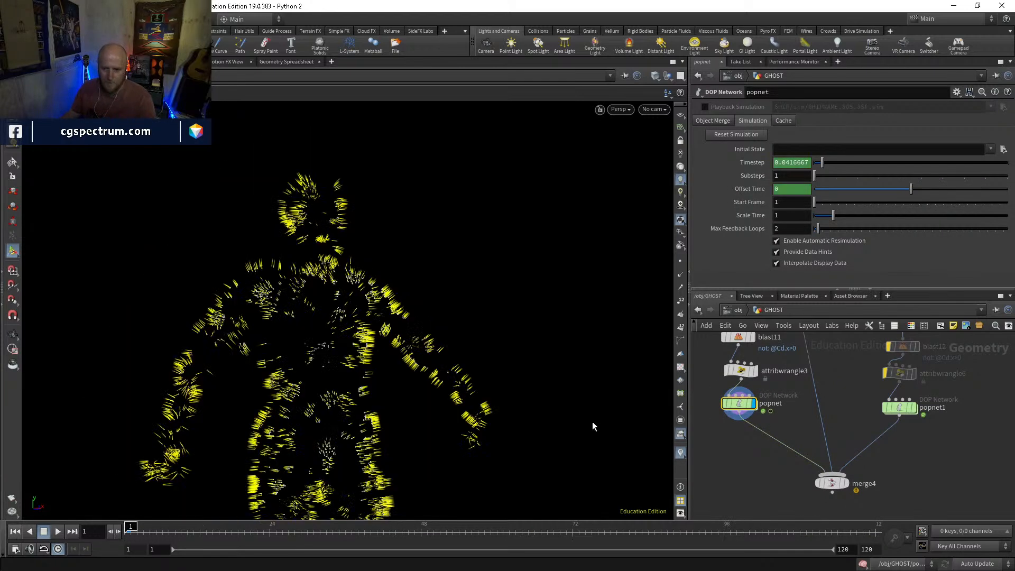
{"action": "left_click", "coordinate": [681, 453]}
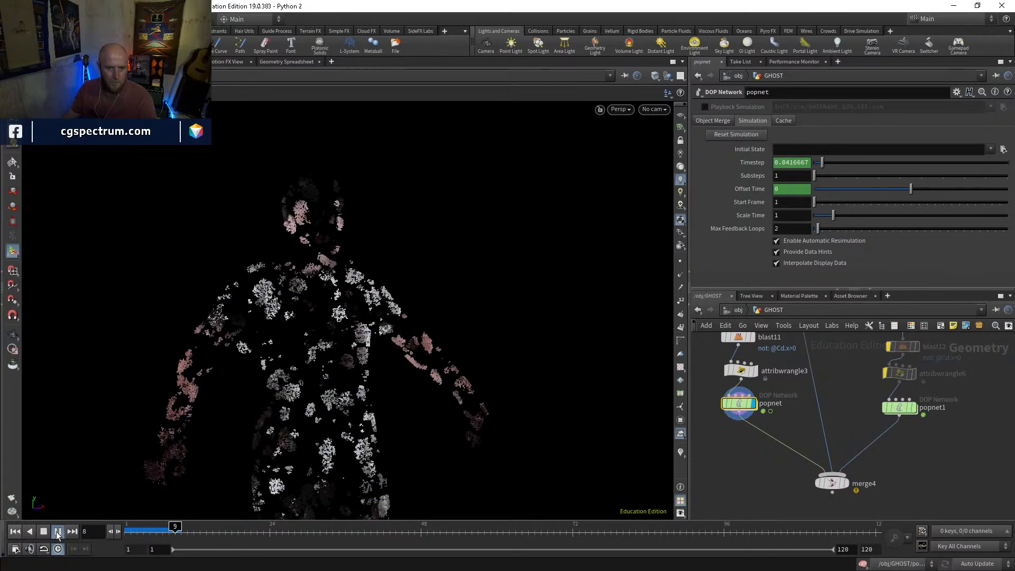
{"action": "key", "text": "Escape"}
{"action": "left_click_drag", "start_coordinate": [330, 231], "coordinate": [328, 214], "text": "alt"}
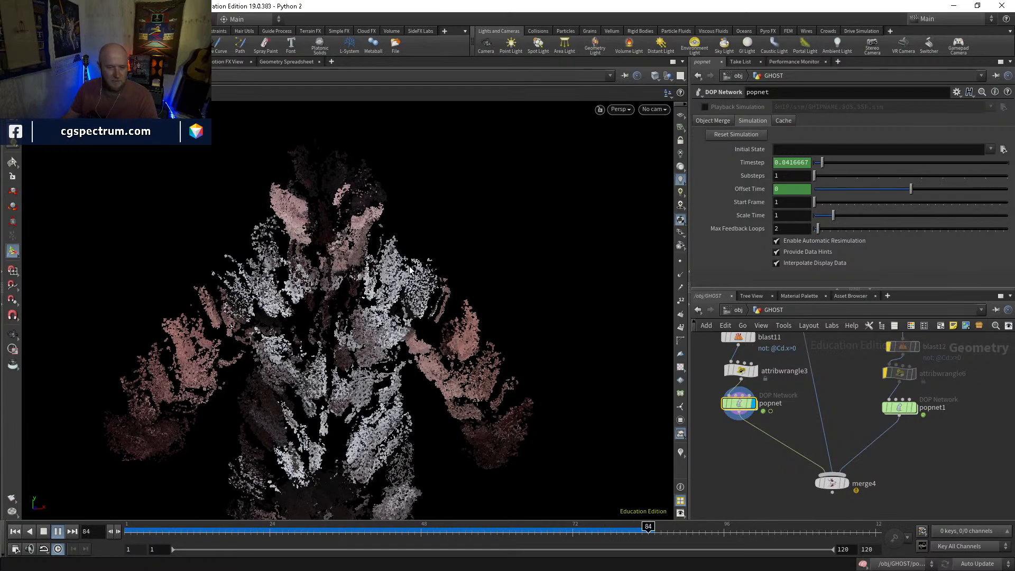
{"action": "key", "text": "Escape"}
{"action": "left_click_drag", "start_coordinate": [260, 531], "coordinate": [636, 527]}
{"action": "left_click_drag", "start_coordinate": [515, 297], "coordinate": [457, 354]}
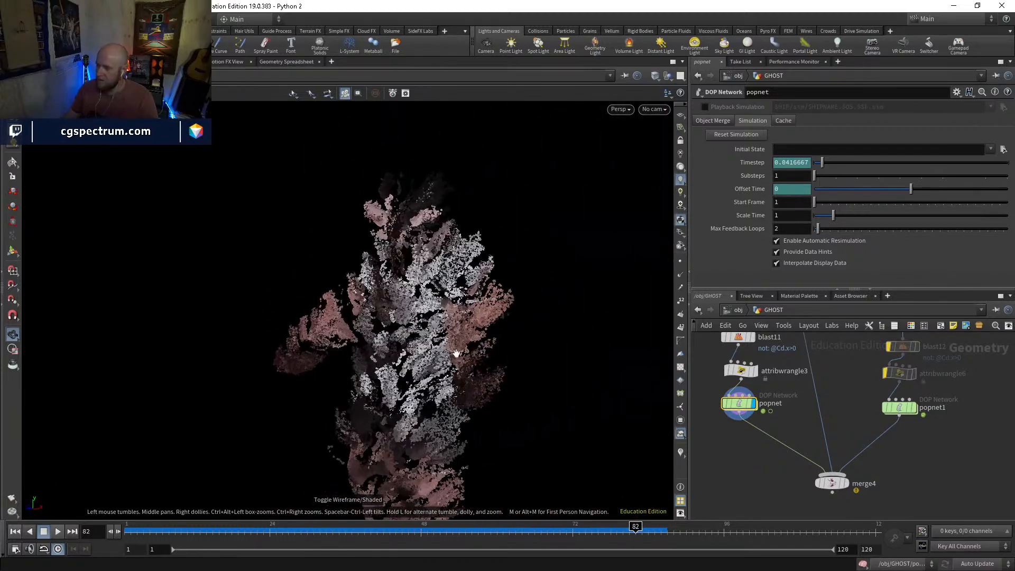
Display merge4 and examine the ghost's face and body particles at frame 47
{"action": "scroll", "coordinate": [847, 482], "scroll_direction": "up", "scroll_amount": 3}
{"action": "left_click", "coordinate": [848, 477]}
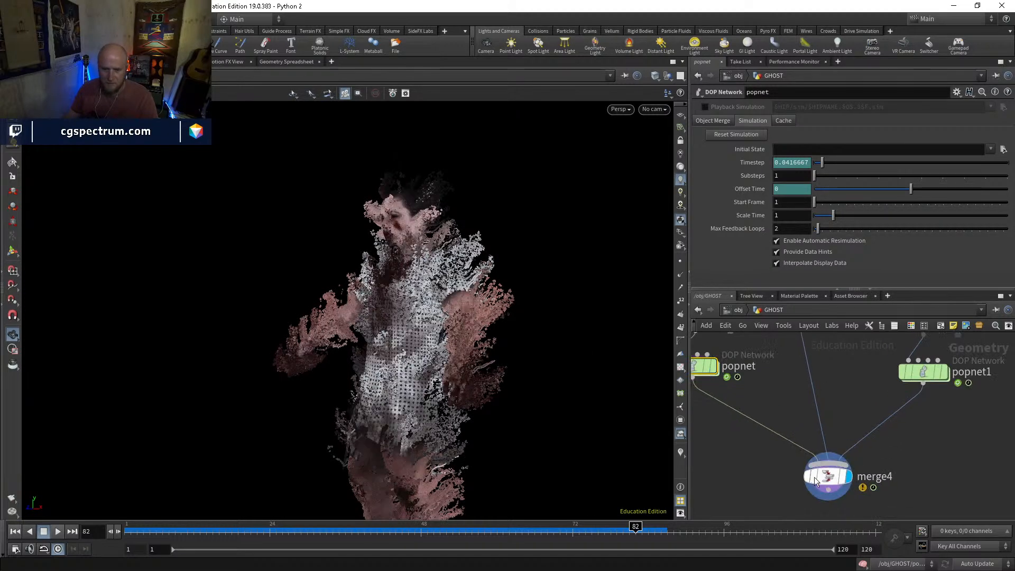
{"action": "left_click", "coordinate": [288, 527]}
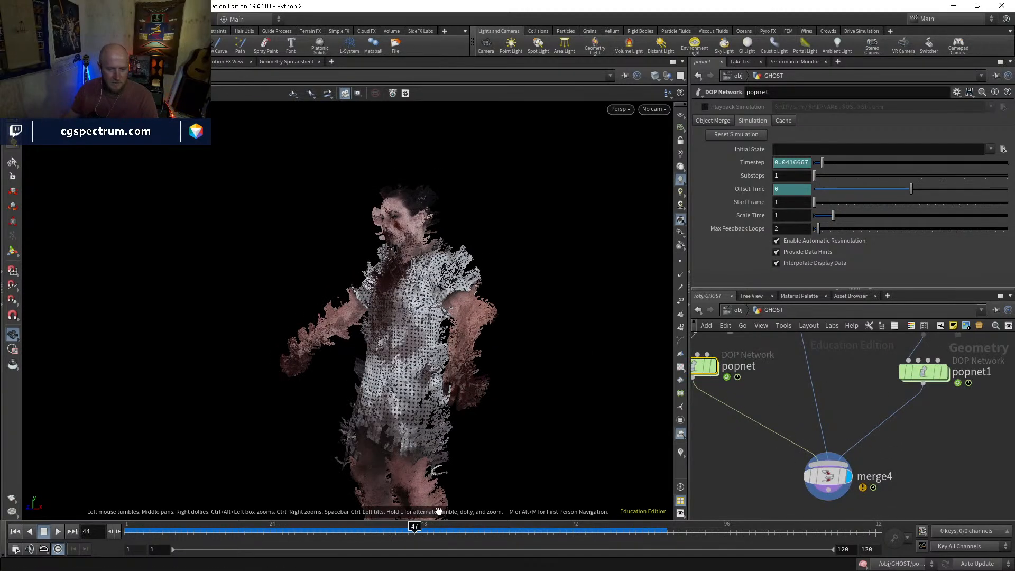
{"action": "right_click_drag", "start_coordinate": [355, 288], "coordinate": [406, 317]}
{"action": "middle_click_drag", "start_coordinate": [406, 328], "coordinate": [408, 447]}
{"action": "left_click_drag", "start_coordinate": [359, 423], "coordinate": [281, 316]}
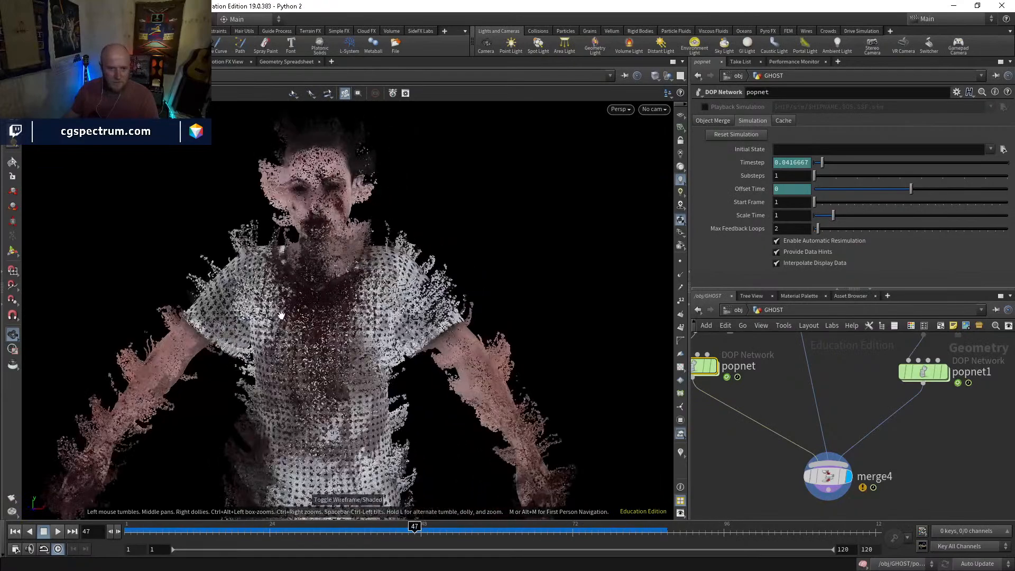
{"action": "left_click_drag", "start_coordinate": [299, 282], "coordinate": [360, 368]}
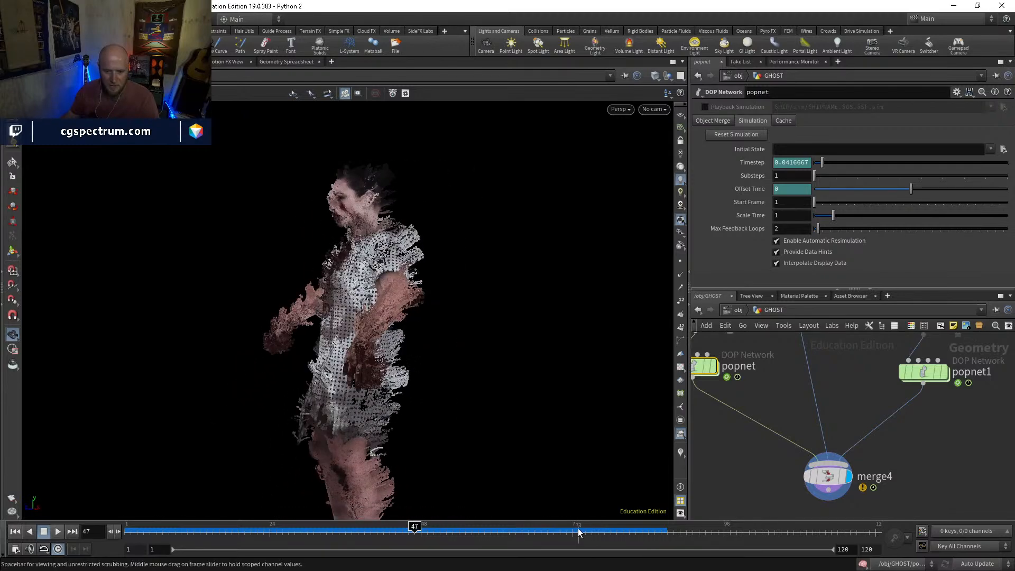
Go to frame 81 and examine the merged ghost particles around the head and torso from several angles
{"action": "left_click_drag", "start_coordinate": [628, 527], "coordinate": [629, 526]}
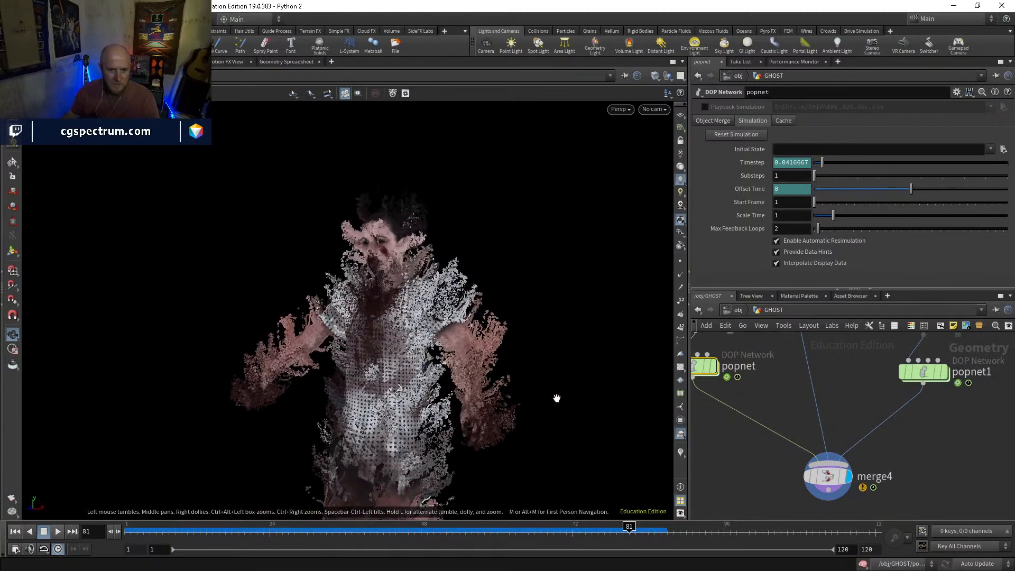
{"action": "left_click_drag", "start_coordinate": [428, 320], "coordinate": [478, 359]}
{"action": "left_click_drag", "start_coordinate": [453, 465], "coordinate": [532, 453]}
{"action": "right_click_drag", "start_coordinate": [461, 386], "coordinate": [479, 349]}
{"action": "left_click_drag", "start_coordinate": [478, 349], "coordinate": [484, 318]}
{"action": "right_click_drag", "start_coordinate": [484, 318], "coordinate": [521, 264]}
{"action": "left_click_drag", "start_coordinate": [521, 264], "coordinate": [511, 249]}
{"action": "right_click_drag", "start_coordinate": [510, 249], "coordinate": [444, 342]}
{"action": "left_click_drag", "start_coordinate": [444, 342], "coordinate": [374, 358]}
Display popnet on its own to compare the emission, then display and select merge4 again
{"action": "left_click", "coordinate": [716, 366]}
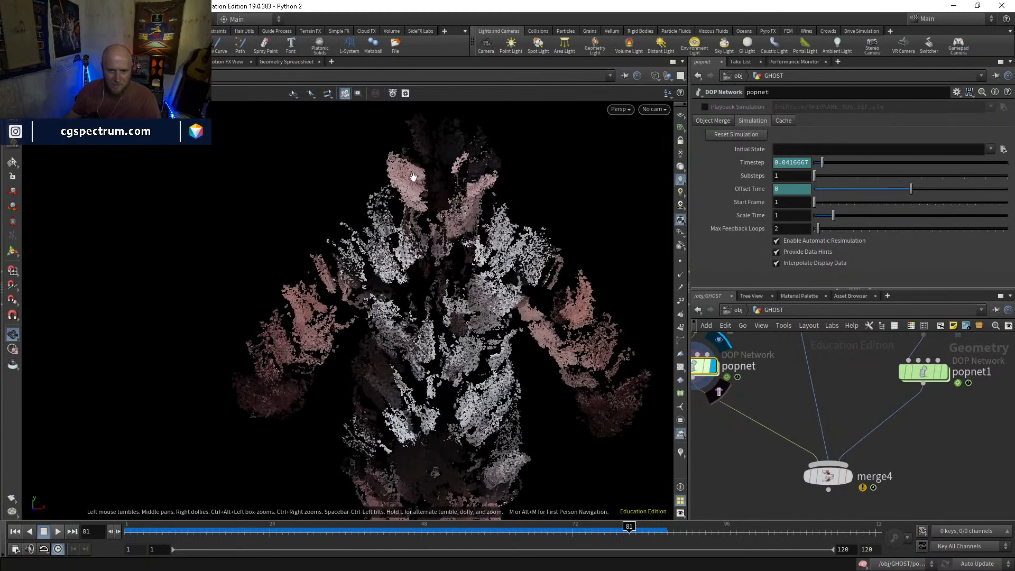
{"action": "middle_click_drag", "start_coordinate": [811, 357], "coordinate": [818, 421]}
{"action": "middle_click_drag", "start_coordinate": [933, 443], "coordinate": [879, 361]}
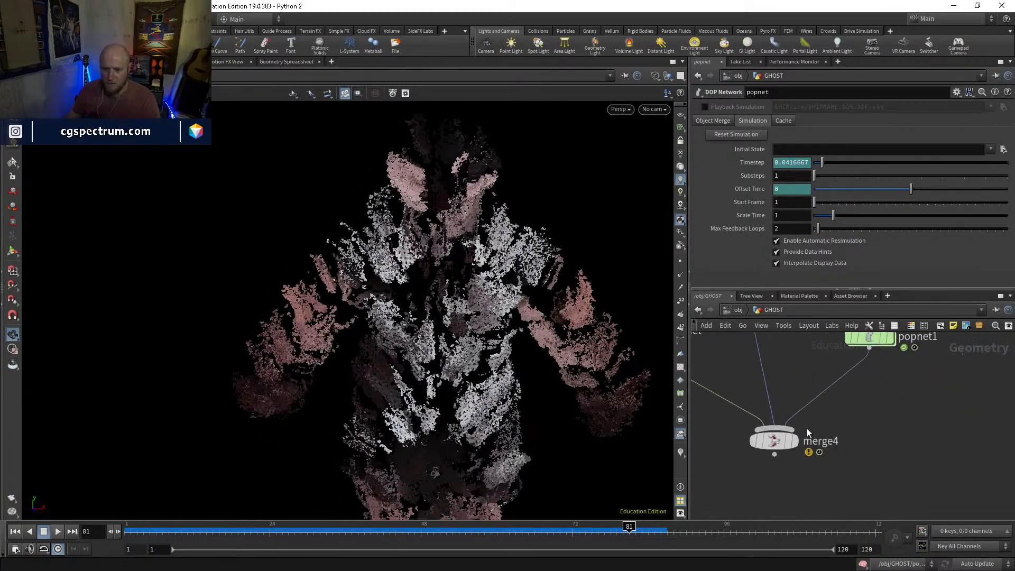
{"action": "left_click", "coordinate": [789, 440]}
{"action": "left_click", "coordinate": [776, 441]}
{"action": "scroll", "coordinate": [864, 465], "scroll_direction": "down", "scroll_amount": 2}
{"action": "right_click_drag", "start_coordinate": [509, 308], "coordinate": [488, 393]}
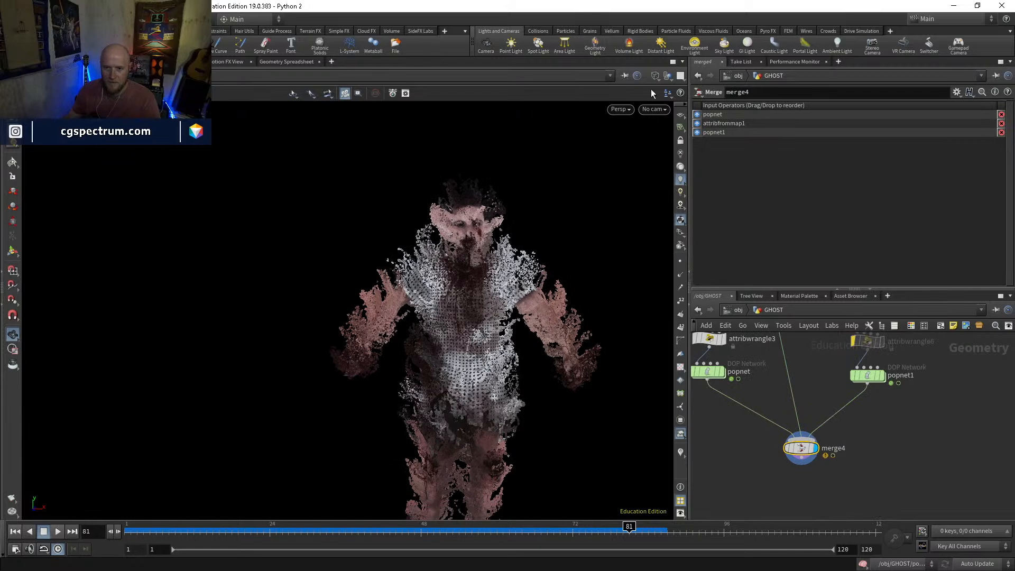
Examine the full merged ghost from different angles and go back to frame 1
{"action": "left_click", "coordinate": [654, 109]}
{"action": "left_click", "coordinate": [527, 272]}
{"action": "right_click_drag", "start_coordinate": [521, 275], "coordinate": [459, 323]}
{"action": "middle_click_drag", "start_coordinate": [458, 322], "coordinate": [390, 270]}
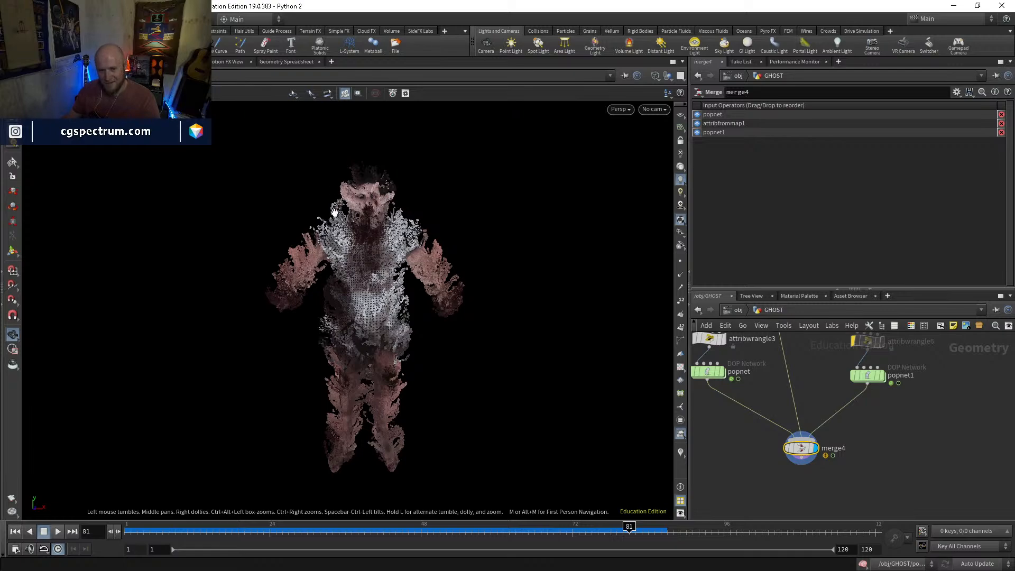
{"action": "left_click_drag", "start_coordinate": [397, 222], "coordinate": [370, 481]}
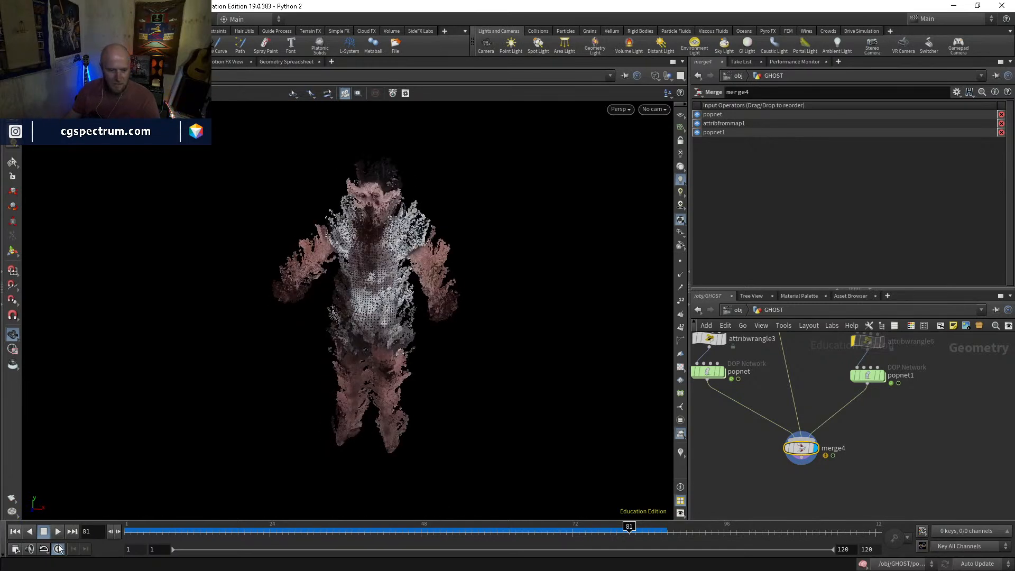
{"action": "left_click", "coordinate": [14, 532]}
Open popnet and set the Life Expectancy of source_first_input to 3
{"action": "scroll", "coordinate": [762, 439], "scroll_direction": "up", "scroll_amount": 5}
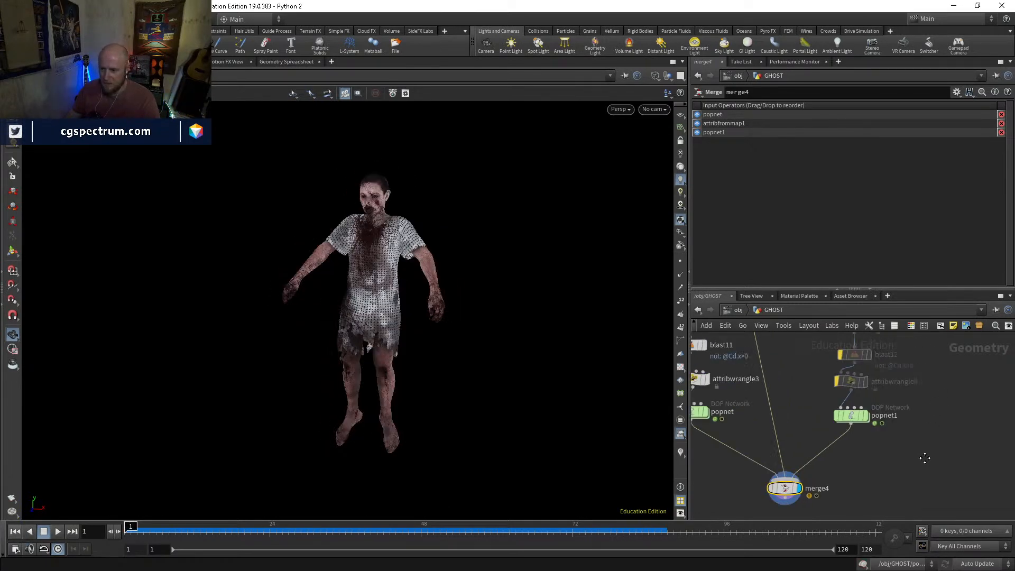
{"action": "double_click", "coordinate": [766, 438]}
{"action": "left_click", "coordinate": [785, 408]}
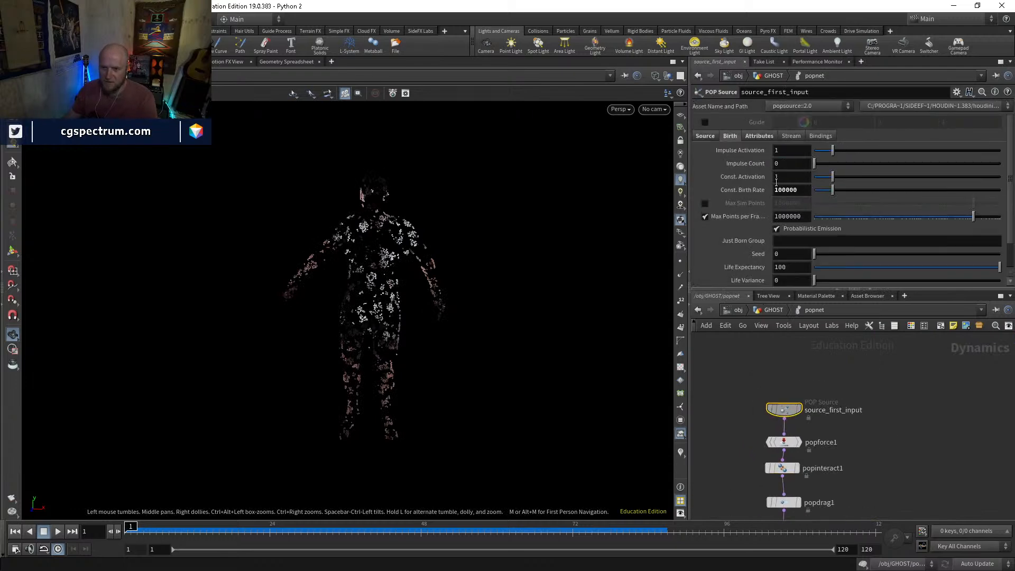
{"action": "scroll", "coordinate": [782, 244], "scroll_direction": "down", "scroll_amount": 2}
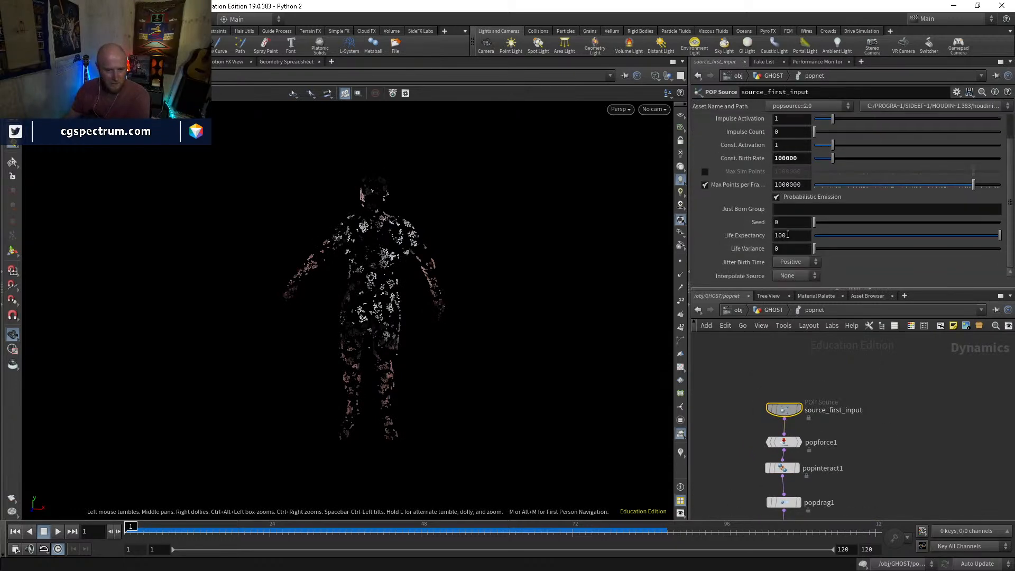
{"action": "key", "text": "Return"}
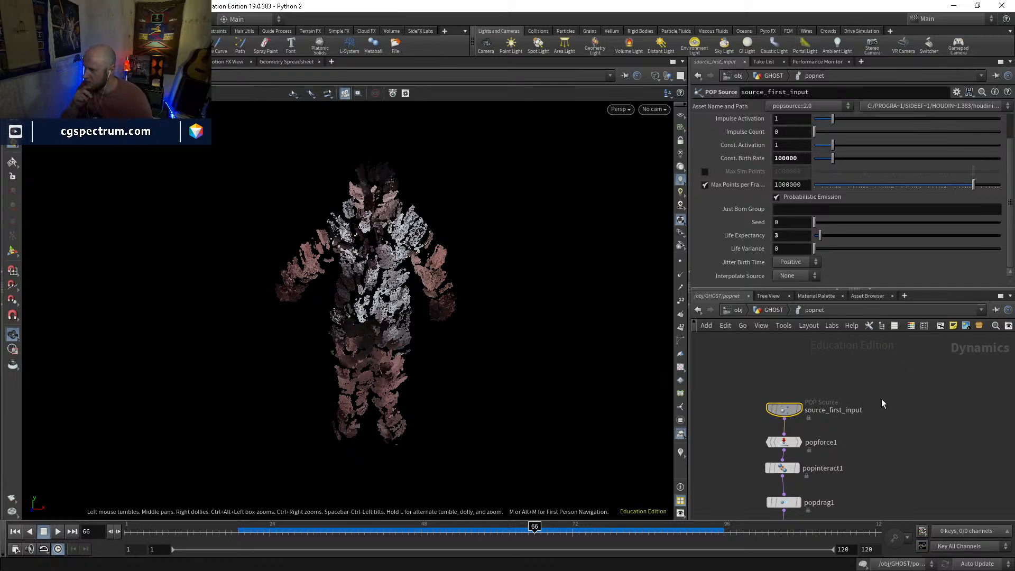
{"action": "middle_click_drag", "start_coordinate": [850, 388], "coordinate": [862, 406]}
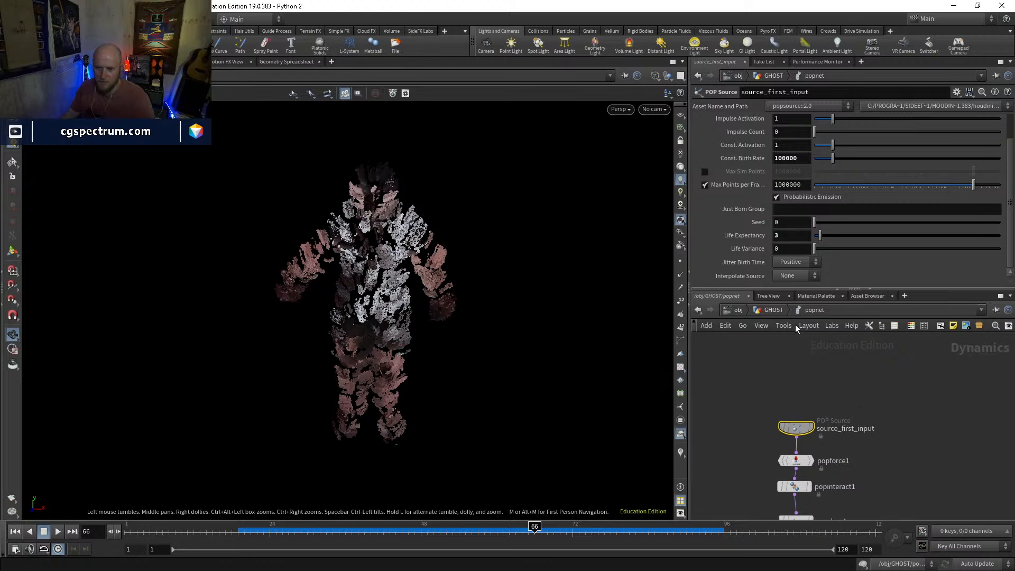
Return to the GHOST network, go to frame 39, and display attribpaint1
{"action": "left_click", "coordinate": [766, 310]}
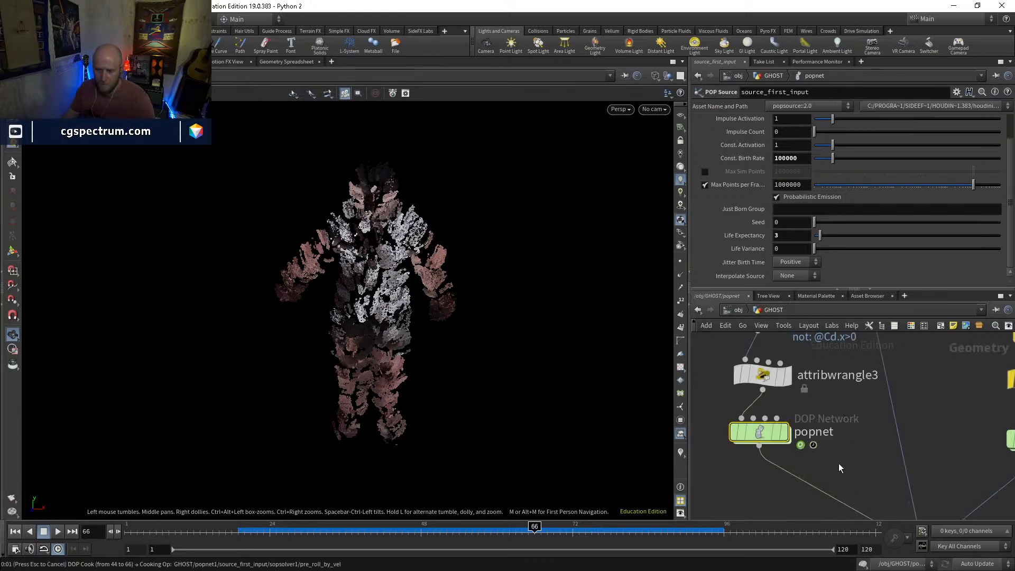
{"action": "left_click", "coordinate": [364, 530]}
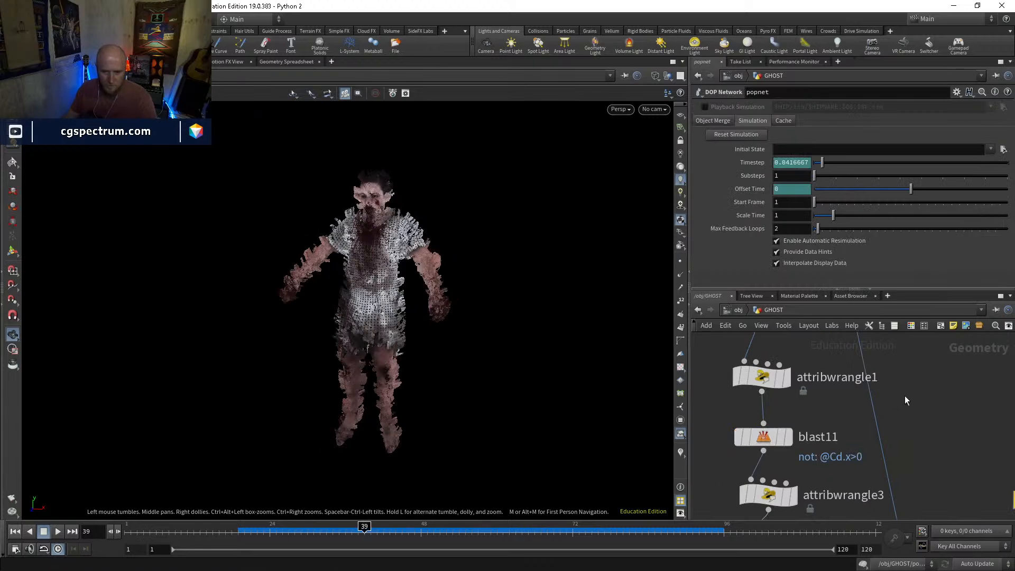
{"action": "middle_click_drag", "start_coordinate": [899, 340], "coordinate": [897, 441]}
{"action": "scroll", "coordinate": [896, 402], "scroll_direction": "down", "scroll_amount": 3}
{"action": "middle_click_drag", "start_coordinate": [897, 397], "coordinate": [874, 556]}
{"action": "middle_click_drag", "start_coordinate": [825, 402], "coordinate": [825, 454]}
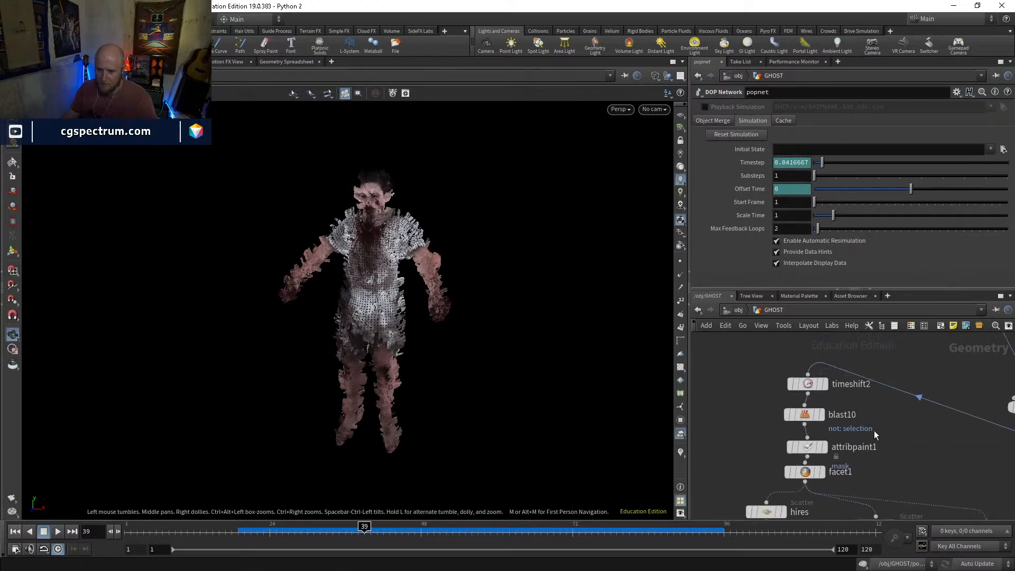
{"action": "scroll", "coordinate": [820, 455], "scroll_direction": "up", "scroll_amount": 3}
{"action": "left_click", "coordinate": [812, 470]}
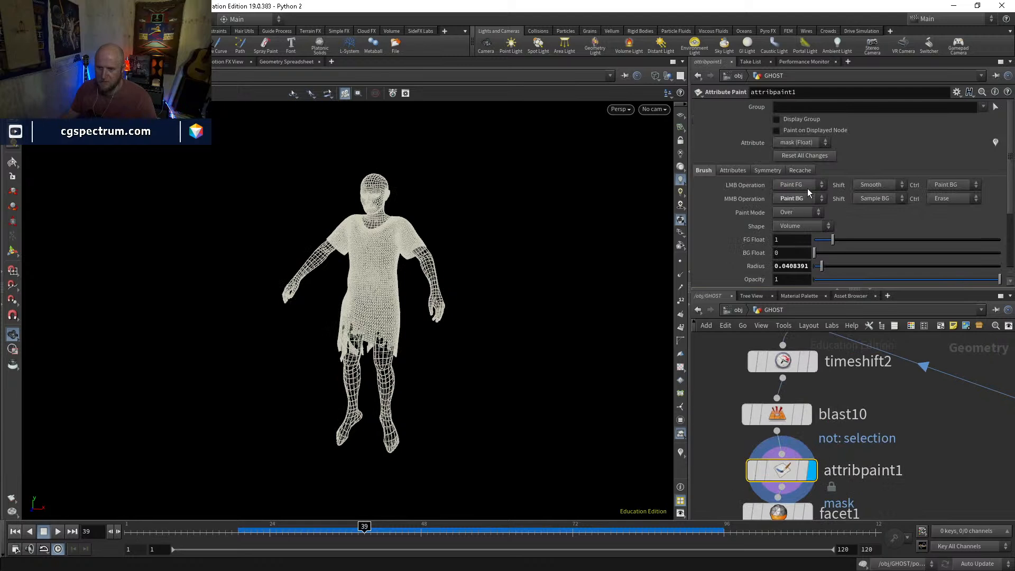
Activate attribpaint1's painting state in shaded display, with the viewport visualizers turned on to show the painted face mask
{"action": "left_click", "coordinate": [732, 171]}
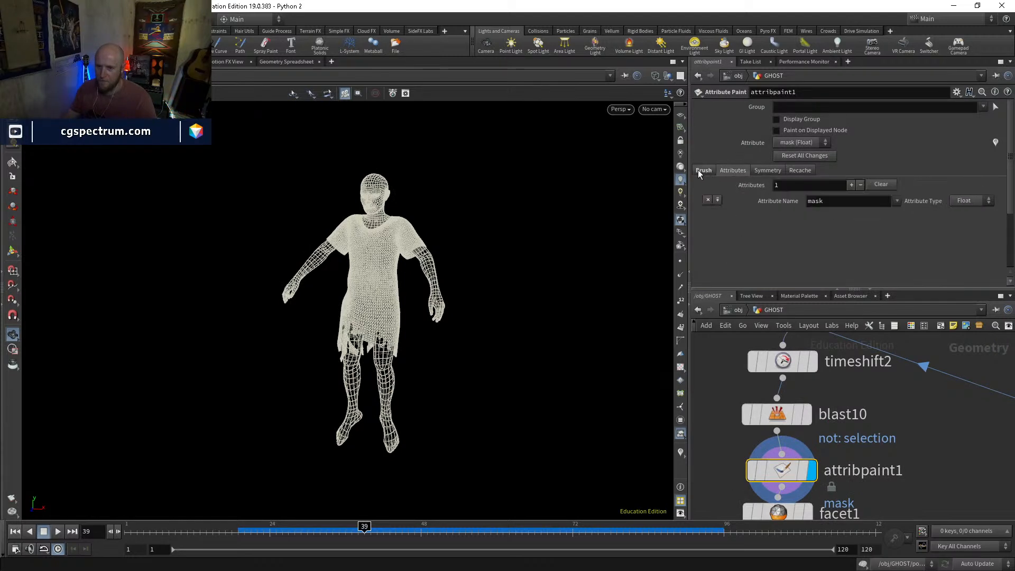
{"action": "left_click", "coordinate": [698, 170]}
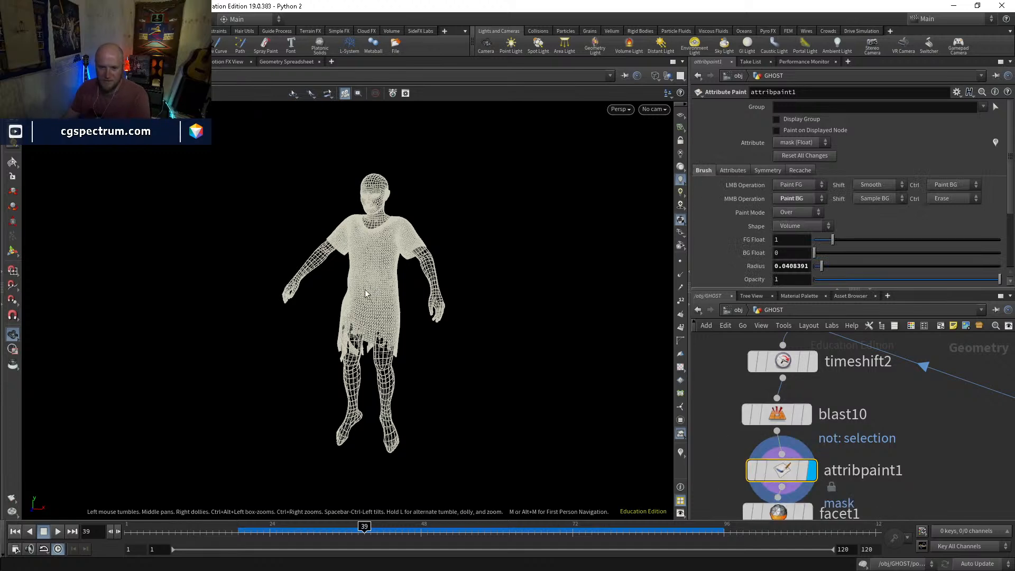
{"action": "key", "text": "Return"}
{"action": "key", "text": "w"}
{"action": "scroll", "coordinate": [516, 259], "scroll_direction": "up", "scroll_amount": 5}
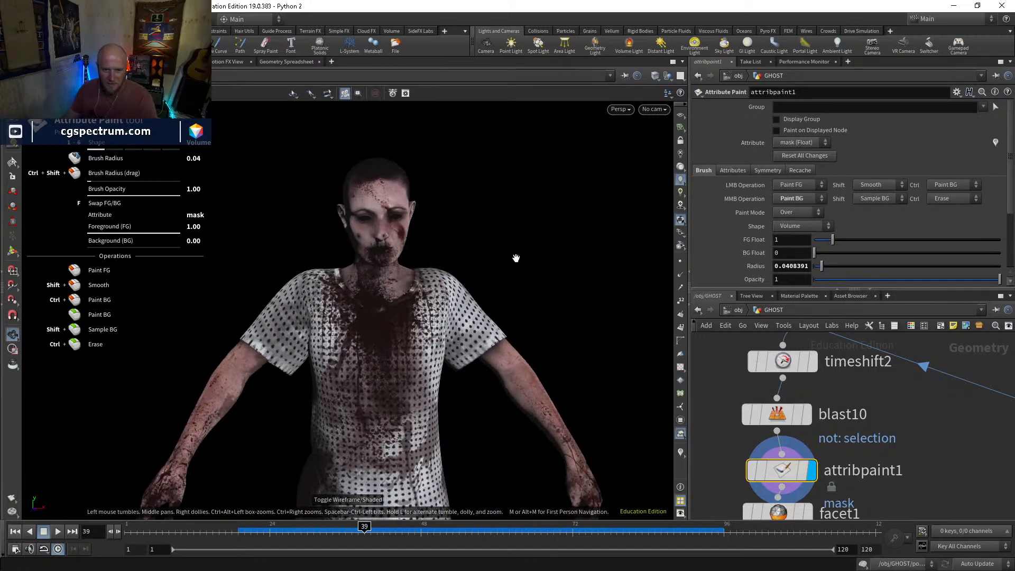
{"action": "key", "text": "Return"}
{"action": "middle_click_drag", "start_coordinate": [847, 427], "coordinate": [832, 362]}
{"action": "left_click", "coordinate": [680, 452]}
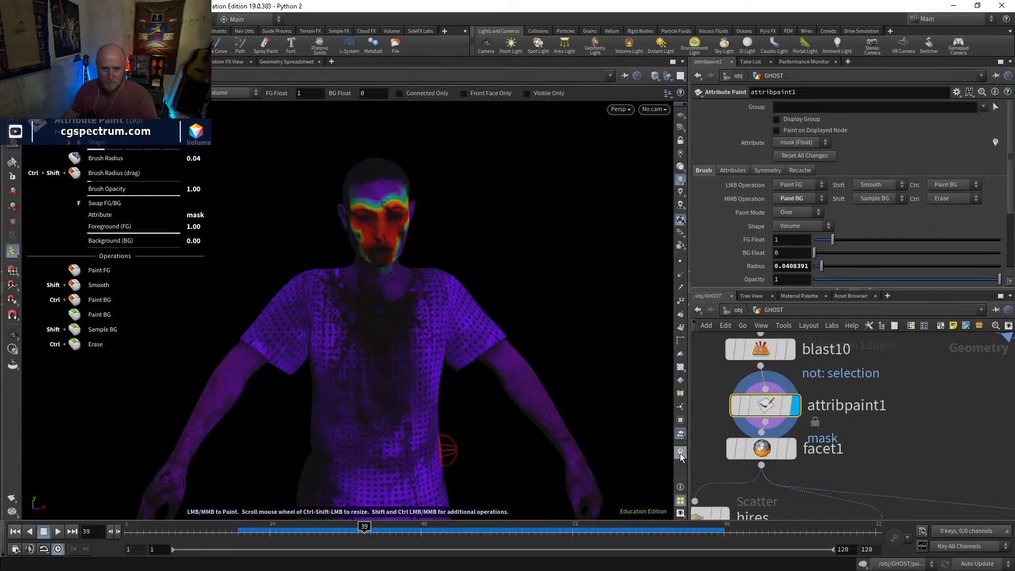
Check attribpaint1's attribute settings and its node information for the mask attribute
{"action": "middle_click", "coordinate": [768, 412]}
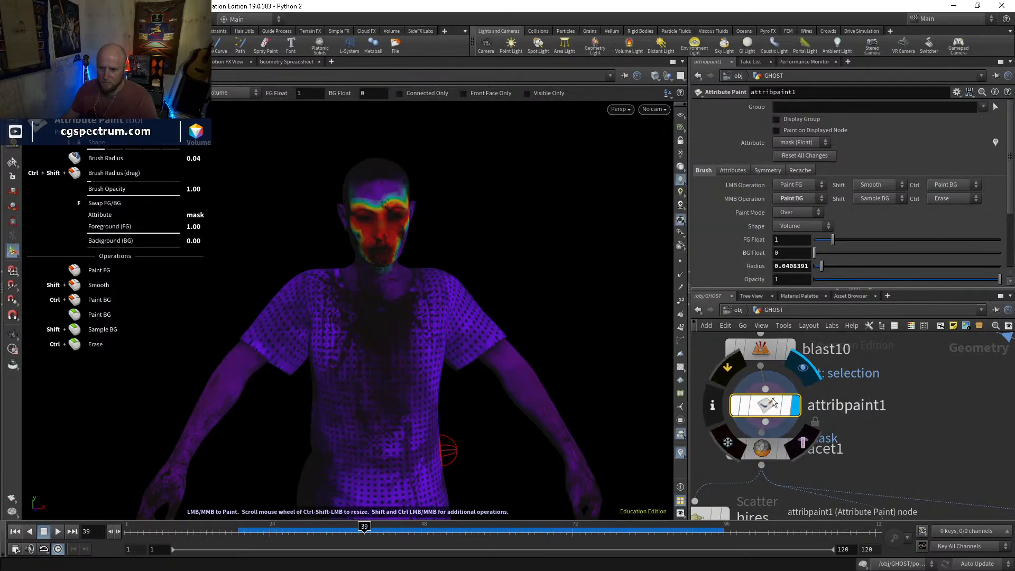
{"action": "left_click", "coordinate": [749, 170]}
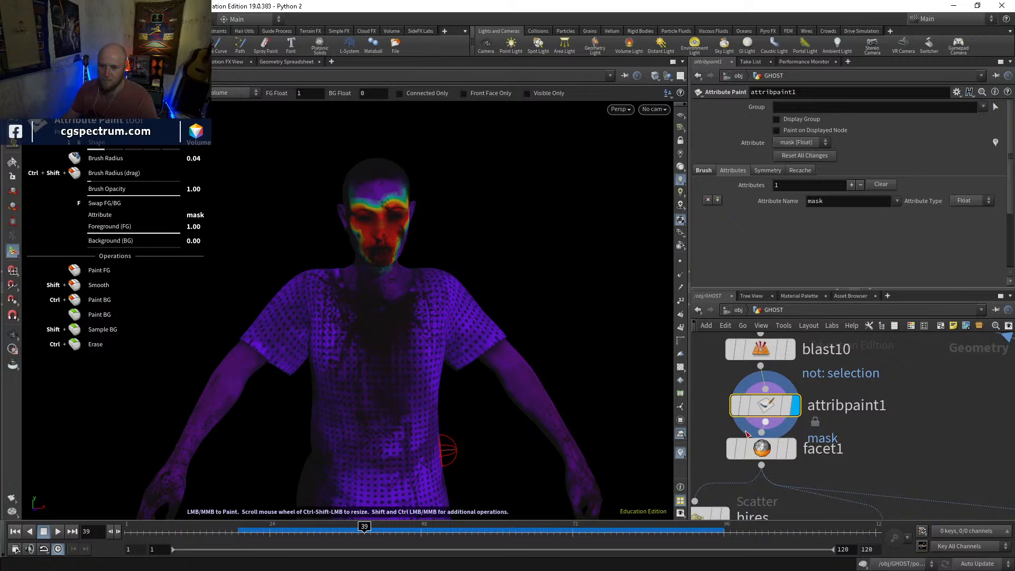
{"action": "middle_click", "coordinate": [775, 405]}
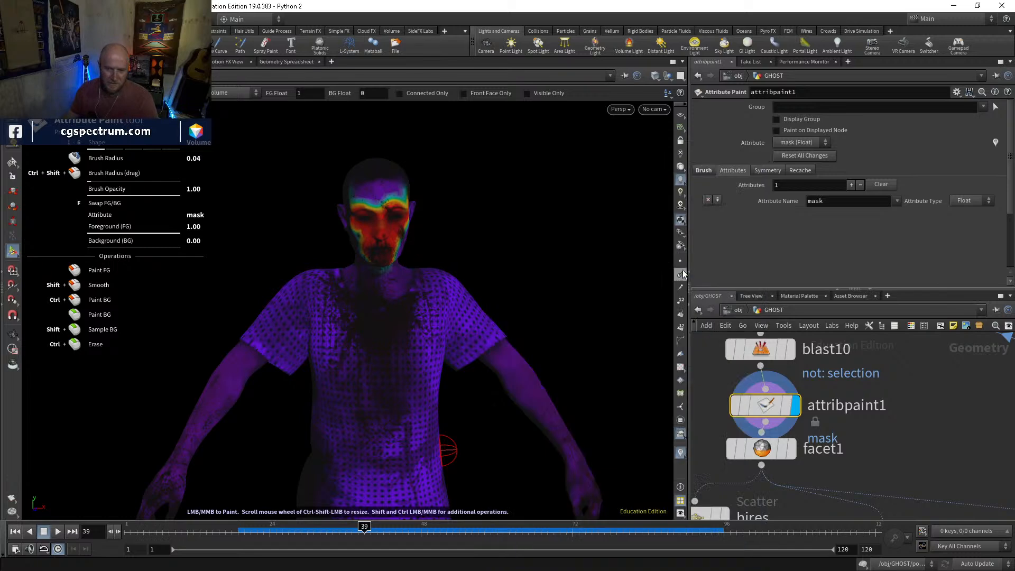
Paint the mask attribute at a foreground value of 1 over the rest of the face on attribpaint1, including the forehead and cheeks
{"action": "middle_click", "coordinate": [772, 408]}
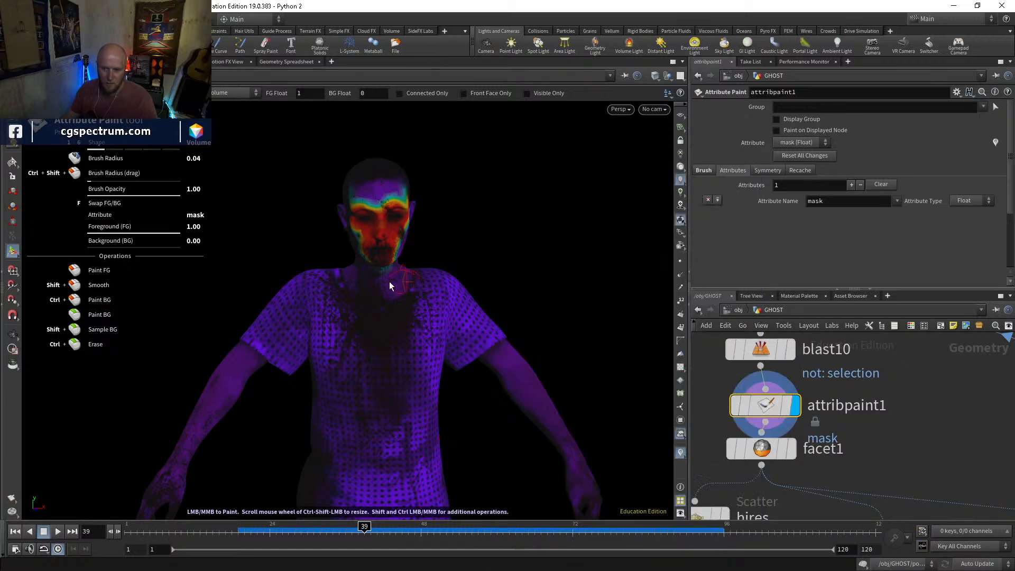
{"action": "left_click_drag", "start_coordinate": [398, 236], "coordinate": [443, 225], "text": "alt"}
{"action": "left_click_drag", "start_coordinate": [366, 248], "coordinate": [359, 243]}
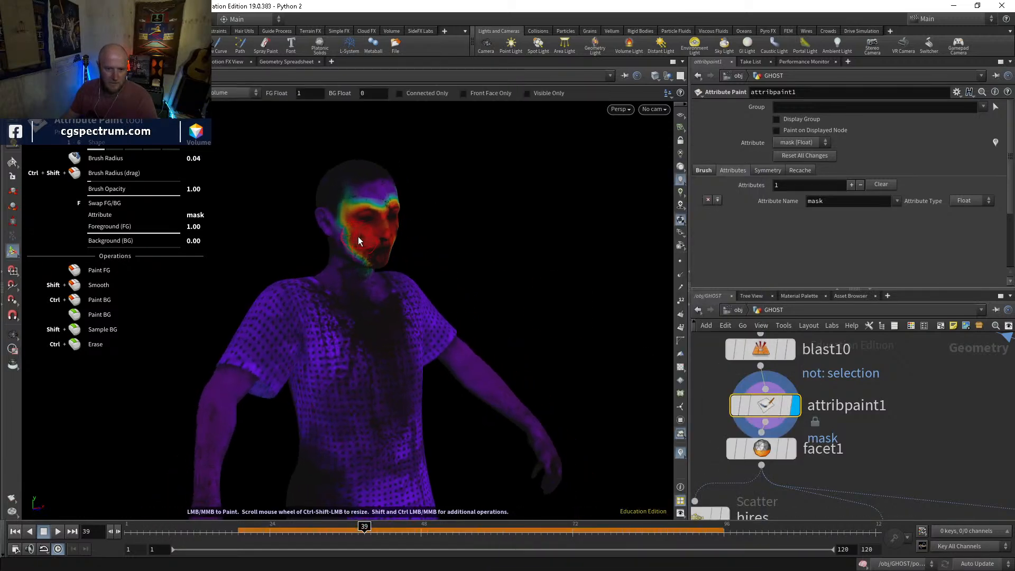
{"action": "mouse_move", "coordinate": [367, 207]}
{"action": "left_mouse_down", "text": "alt"}
{"action": "mouse_move", "coordinate": [409, 212]}
{"action": "mouse_move", "coordinate": [377, 257]}
{"action": "left_mouse_up", "text": "alt"}
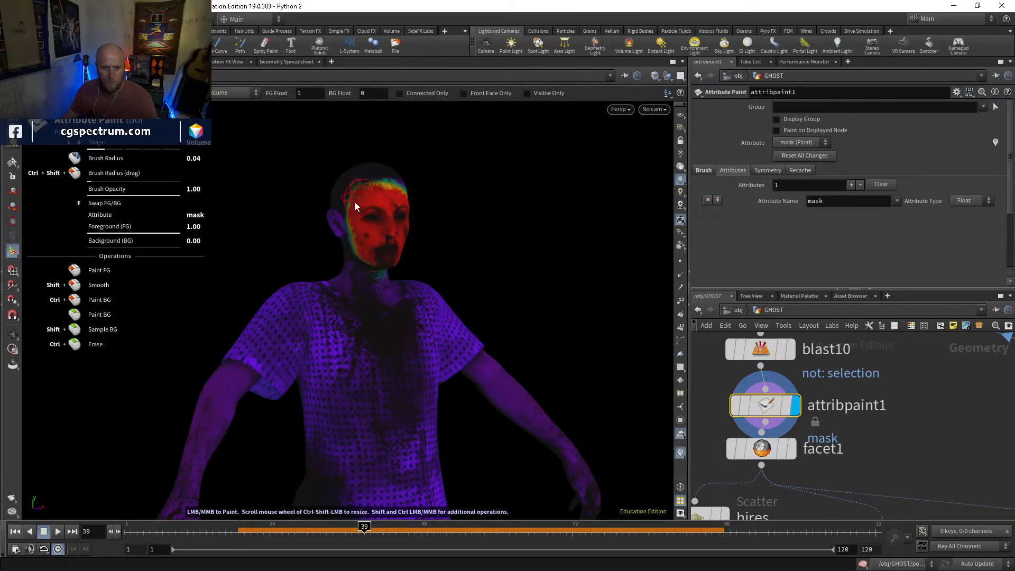
{"action": "left_click_drag", "start_coordinate": [376, 194], "coordinate": [395, 202], "text": "alt"}
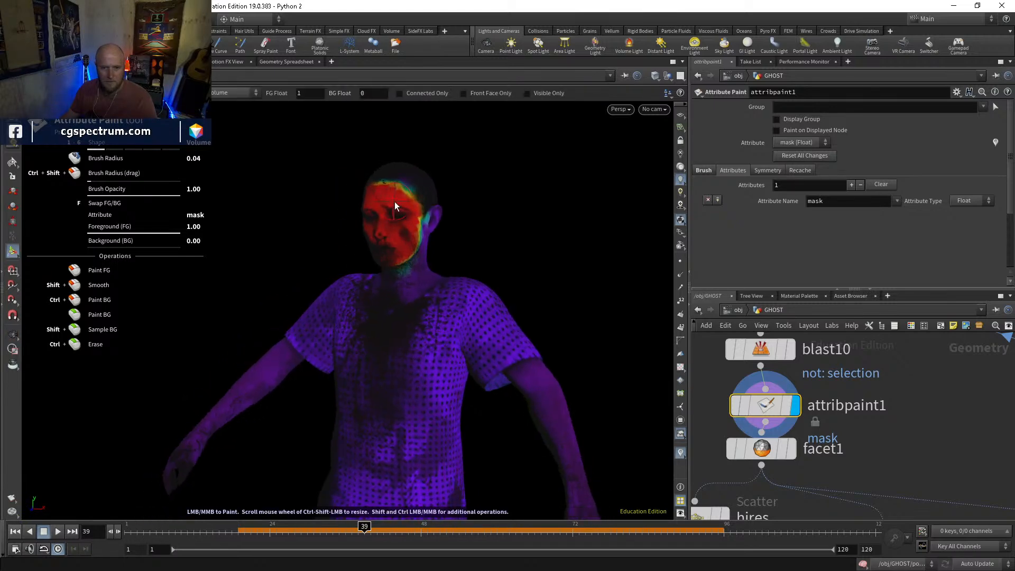
Display popnet with the viewport visualizers off, replay the simulation from frame 1, and go to frame 5
{"action": "scroll", "coordinate": [952, 417], "scroll_direction": "down", "scroll_amount": 5}
{"action": "middle_click_drag", "start_coordinate": [953, 507], "coordinate": [824, 387]}
{"action": "middle_click_drag", "start_coordinate": [830, 507], "coordinate": [823, 467]}
{"action": "scroll", "coordinate": [736, 394], "scroll_direction": "up", "scroll_amount": 4}
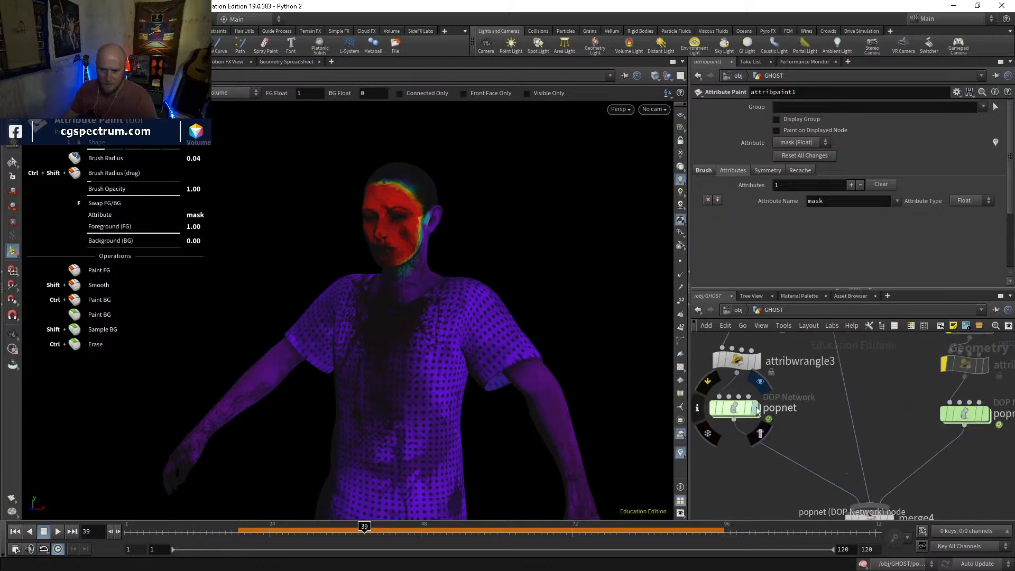
{"action": "left_click", "coordinate": [755, 408]}
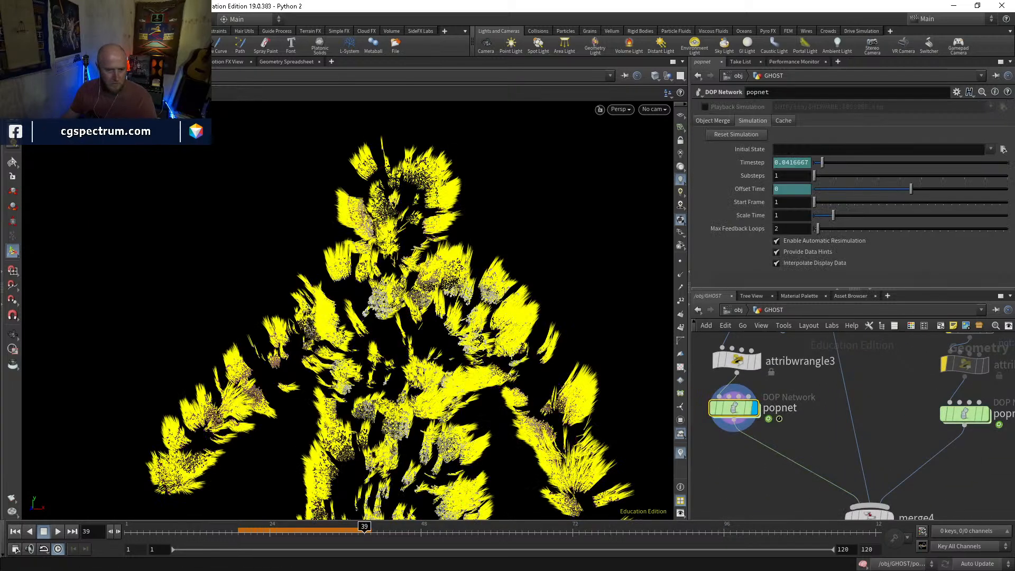
{"action": "left_click", "coordinate": [15, 533]}
{"action": "left_click", "coordinate": [682, 453]}
{"action": "left_click", "coordinate": [59, 532]}
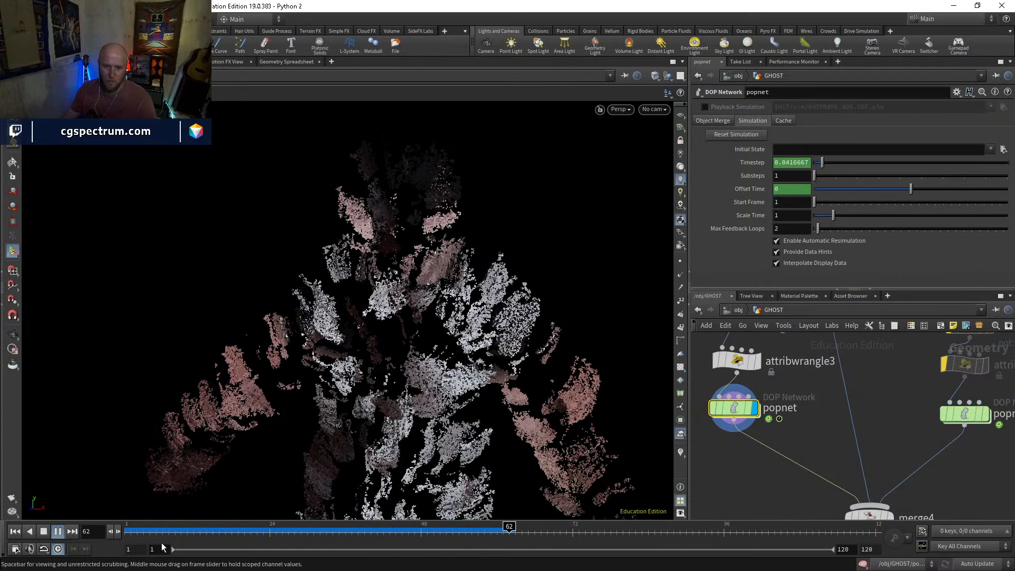
{"action": "left_click", "coordinate": [149, 527]}
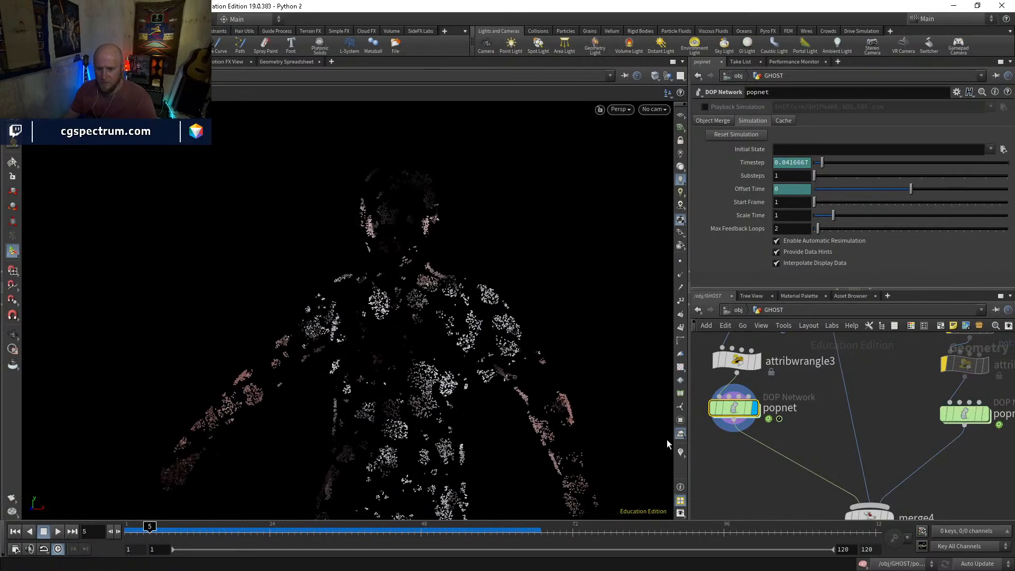
Add an Attribute VOP below popnet, fed by its output, then display it and open its network
{"action": "key", "text": "Tab"}
{"action": "type", "text": "atvop"}
{"action": "key", "text": "Return"}
{"action": "left_click", "coordinate": [716, 484]}
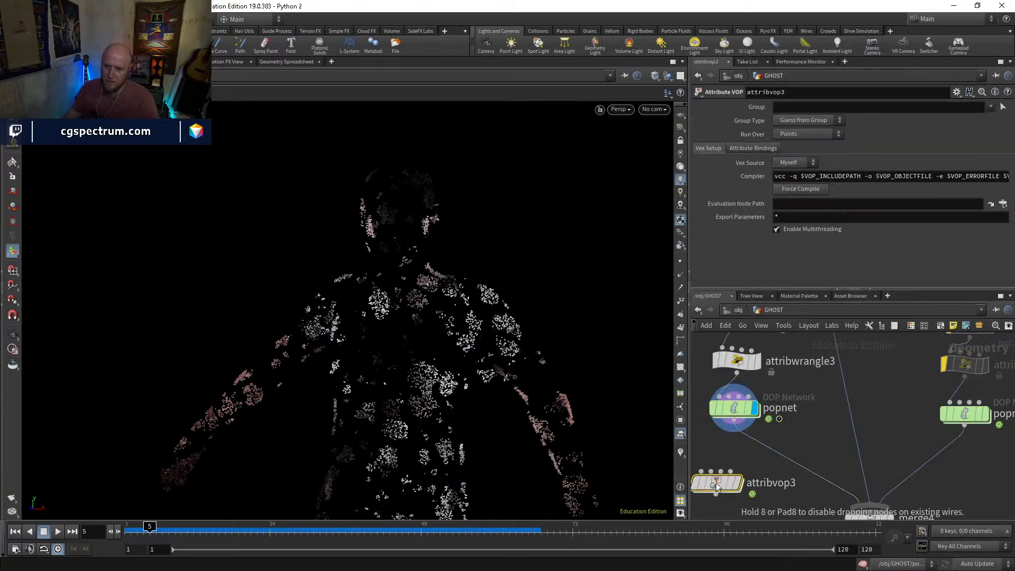
{"action": "left_click_drag", "start_coordinate": [716, 484], "coordinate": [729, 483]}
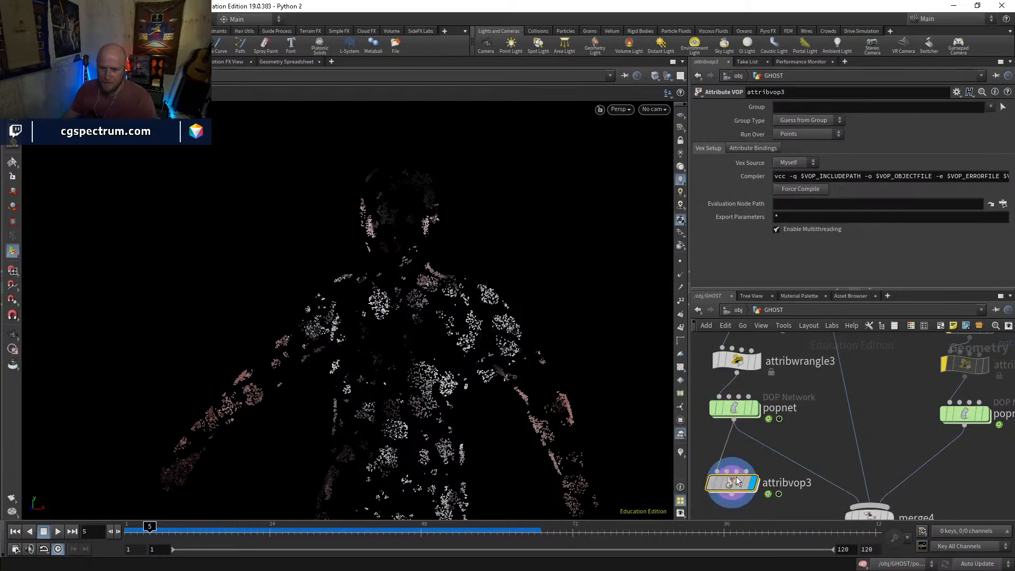
{"action": "double_click", "coordinate": [736, 477]}
{"action": "scroll", "coordinate": [788, 419], "scroll_direction": "up", "scroll_amount": 3}
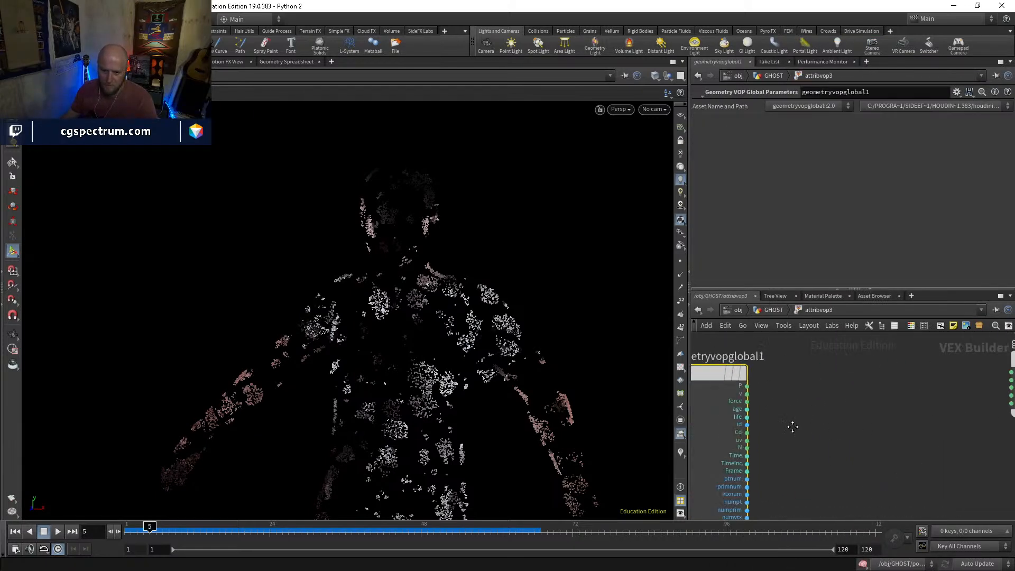
Add a Divide node in attribvop3 with age as the first input and life as the second
{"action": "key", "text": "Tab"}
{"action": "type", "text": "div"}
{"action": "key", "text": "Return"}
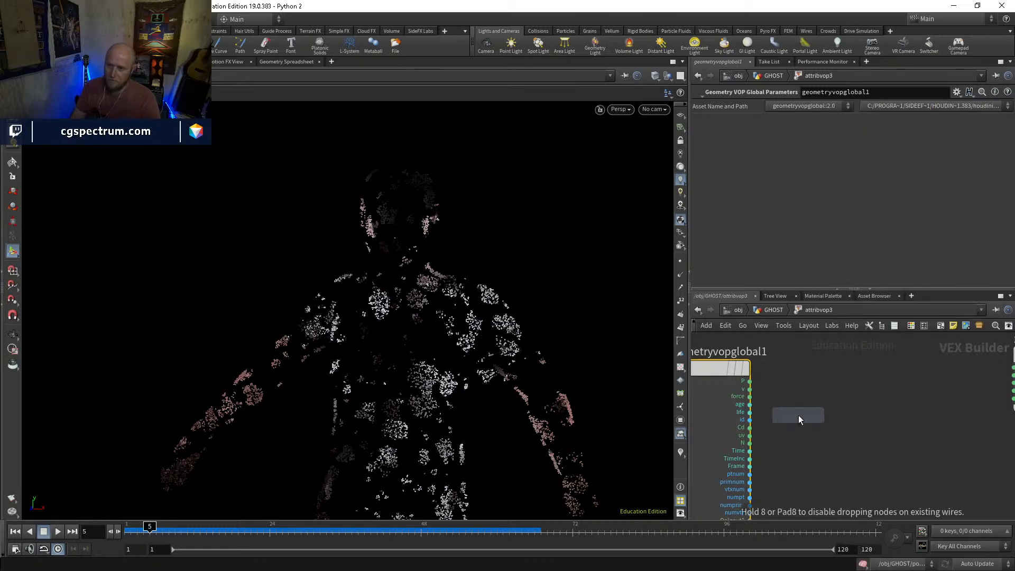
{"action": "left_click", "coordinate": [799, 416]}
{"action": "left_click", "coordinate": [750, 405]}
{"action": "left_click", "coordinate": [773, 417]}
{"action": "left_click", "coordinate": [750, 413]}
{"action": "left_click", "coordinate": [827, 422]}
{"action": "left_click_drag", "start_coordinate": [826, 419], "coordinate": [828, 409]}
Connect the Divide result to Cd on geometryvopoutput1 and scrub the timeline to frame 53
{"action": "middle_click_drag", "start_coordinate": [857, 458], "coordinate": [761, 480]}
{"action": "scroll", "coordinate": [778, 431], "scroll_direction": "down", "scroll_amount": 3}
{"action": "middle_click_drag", "start_coordinate": [892, 416], "coordinate": [849, 410]}
{"action": "left_click_drag", "start_coordinate": [849, 410], "coordinate": [913, 410]}
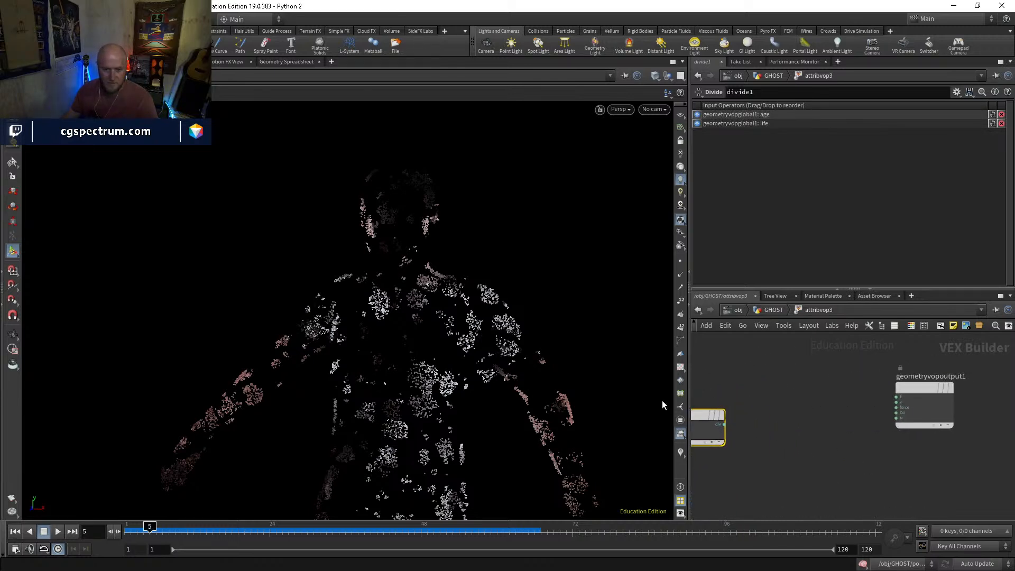
{"action": "middle_click_drag", "start_coordinate": [757, 450], "coordinate": [753, 439]}
{"action": "left_click", "coordinate": [720, 413]}
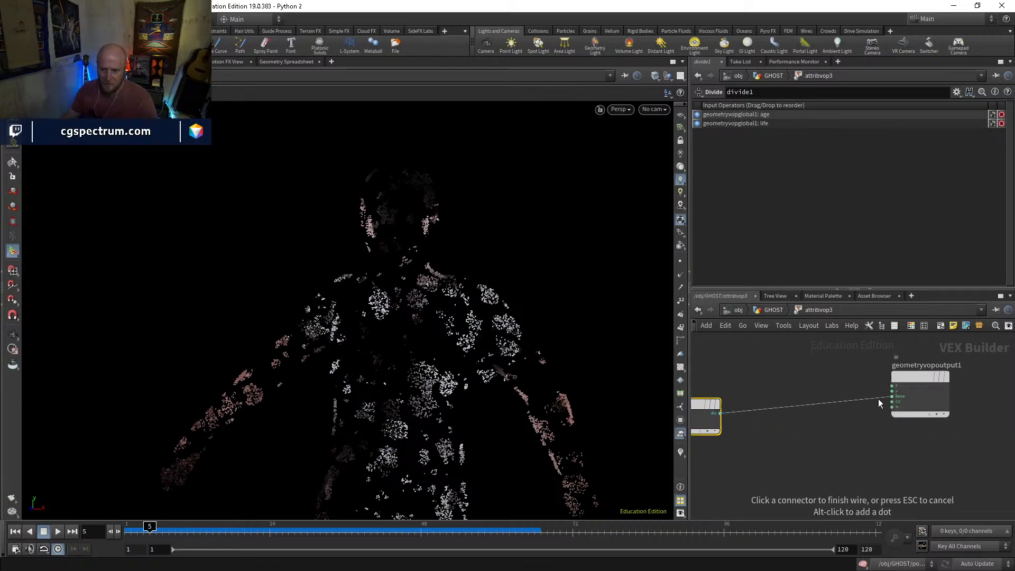
{"action": "left_click", "coordinate": [892, 402]}
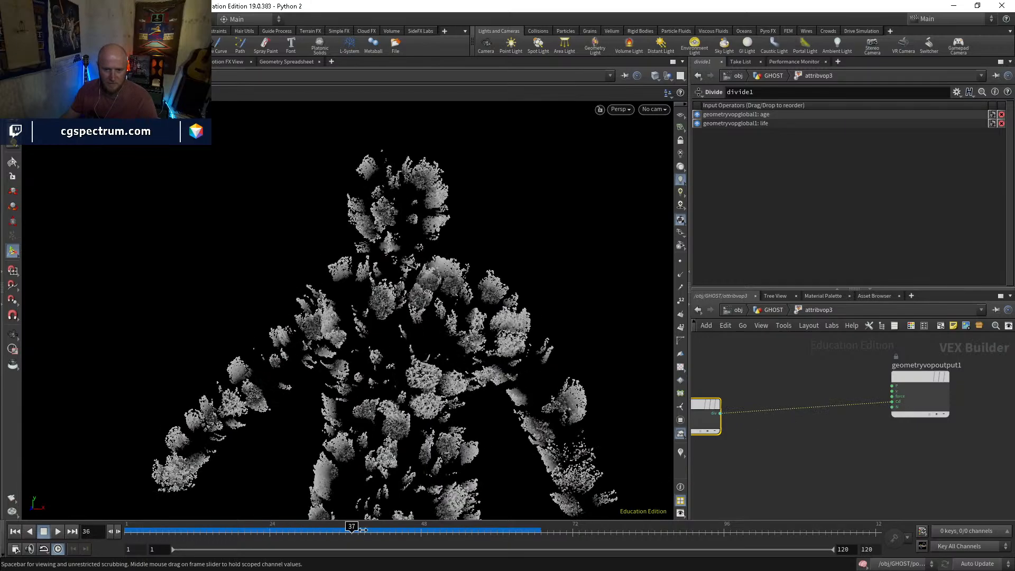
{"action": "mouse_move", "coordinate": [443, 523]}
{"action": "left_mouse_down"}
{"action": "mouse_move", "coordinate": [199, 531]}
{"action": "mouse_move", "coordinate": [524, 532]}
{"action": "mouse_move", "coordinate": [296, 533]}
{"action": "mouse_move", "coordinate": [477, 534]}
{"action": "mouse_move", "coordinate": [453, 532]}
{"action": "left_mouse_up"}
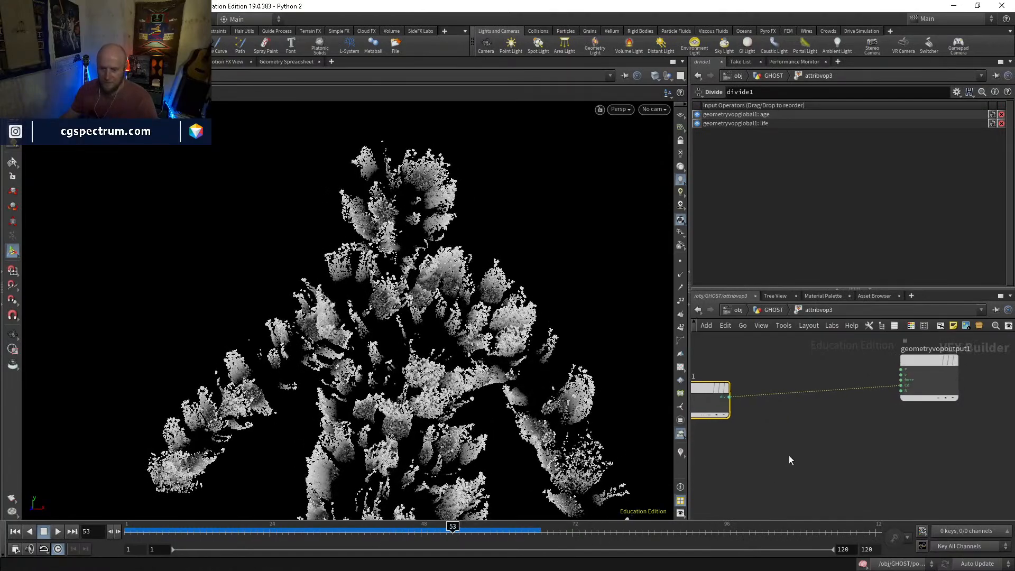
Insert a Ramp Parameter between divide1 and the Cd input of geometryvopoutput1
{"action": "key", "text": "Tab"}
{"action": "type", "text": "ramp"}
{"action": "key", "text": "Down"}
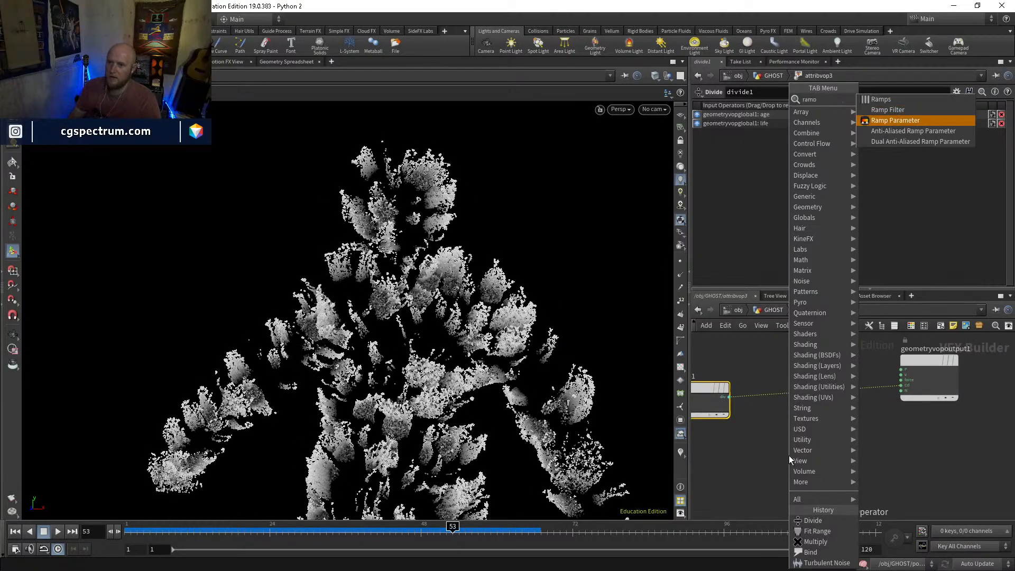
{"action": "key", "text": "Return"}
{"action": "left_click", "coordinate": [789, 455]}
{"action": "left_click_drag", "start_coordinate": [789, 455], "coordinate": [809, 439]}
{"action": "left_click", "coordinate": [781, 448]}
{"action": "left_click", "coordinate": [730, 397]}
{"action": "left_click_drag", "start_coordinate": [848, 391], "coordinate": [848, 451]}
Return to the GHOST network, apply the Inferno preset to attribvop3's ramp, and scrub to frame 59
{"action": "key", "text": "u"}
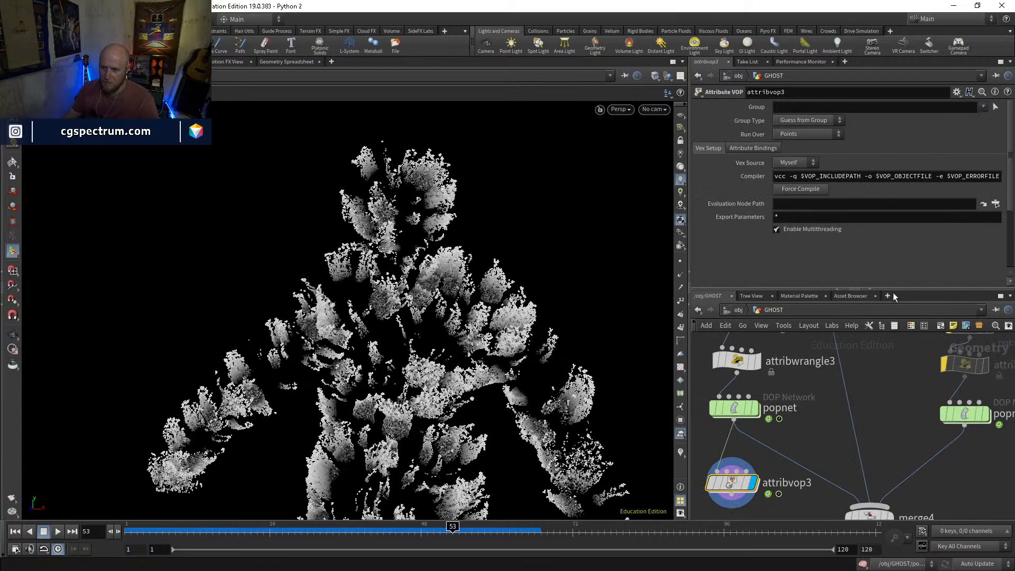
{"action": "scroll", "coordinate": [818, 233], "scroll_direction": "down", "scroll_amount": 5}
{"action": "left_click", "coordinate": [996, 200]}
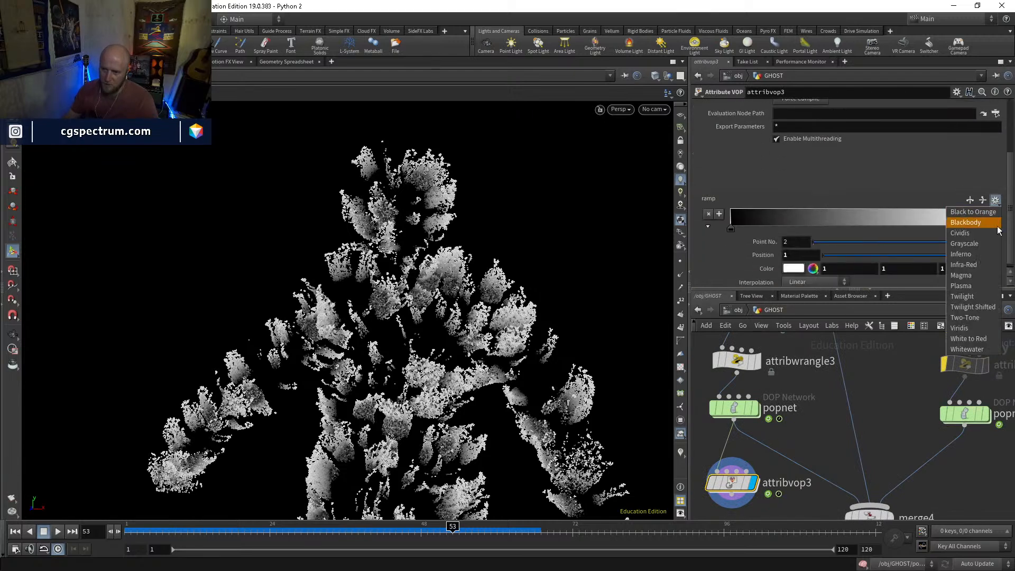
{"action": "left_click", "coordinate": [978, 254]}
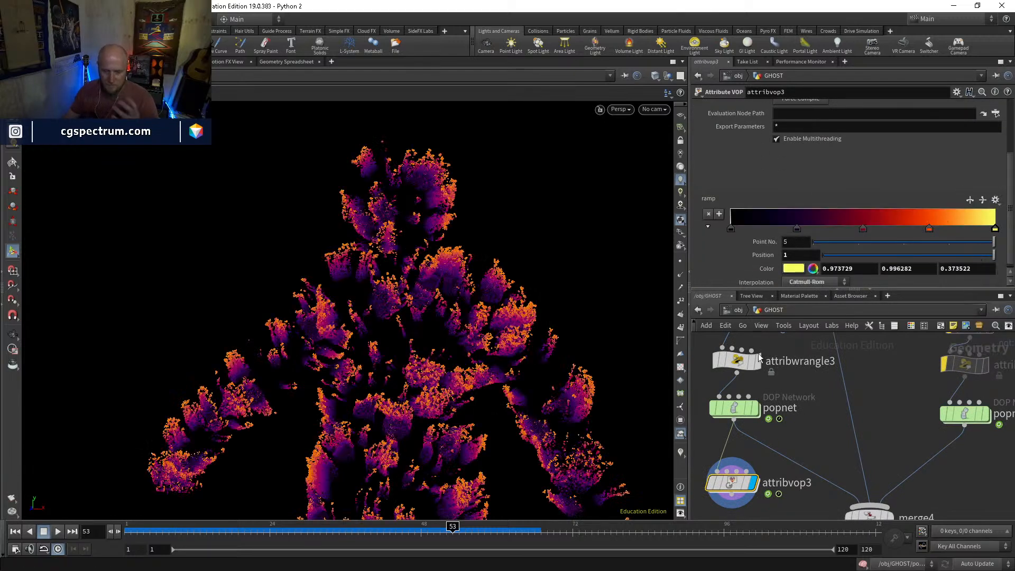
{"action": "left_click_drag", "start_coordinate": [168, 532], "coordinate": [491, 483]}
Inside attribvop3, insert a Multiply between the ramp and the Cd output, with the incoming Cd as its second input
{"action": "middle_click_drag", "start_coordinate": [794, 462], "coordinate": [891, 387]}
{"action": "double_click", "coordinate": [737, 426]}
{"action": "key", "text": "Tab"}
{"action": "type", "text": "mult"}
{"action": "key", "text": "Return"}
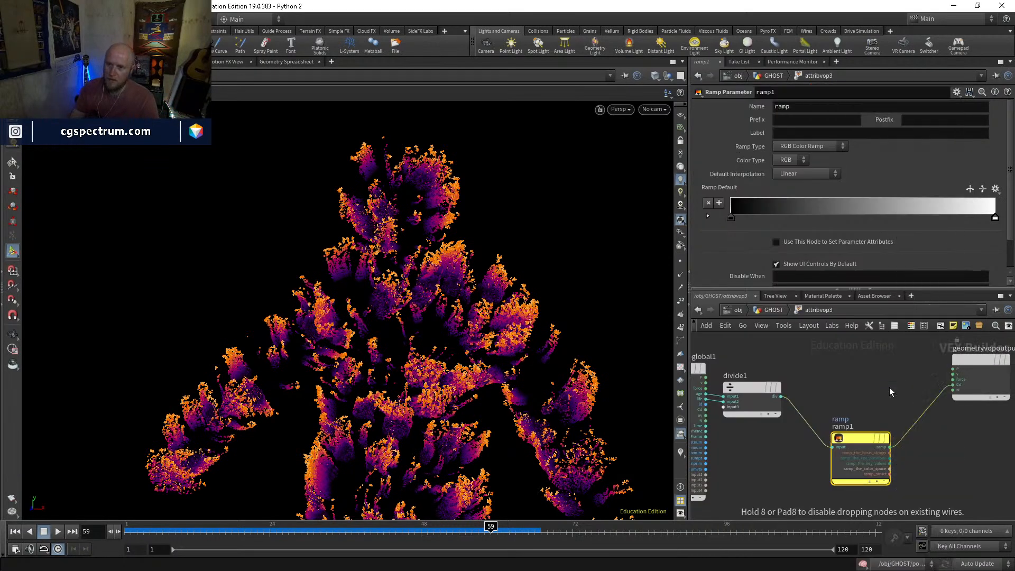
{"action": "left_click", "coordinate": [929, 407]}
{"action": "left_click_drag", "start_coordinate": [932, 410], "coordinate": [913, 383]}
{"action": "left_click", "coordinate": [884, 400]}
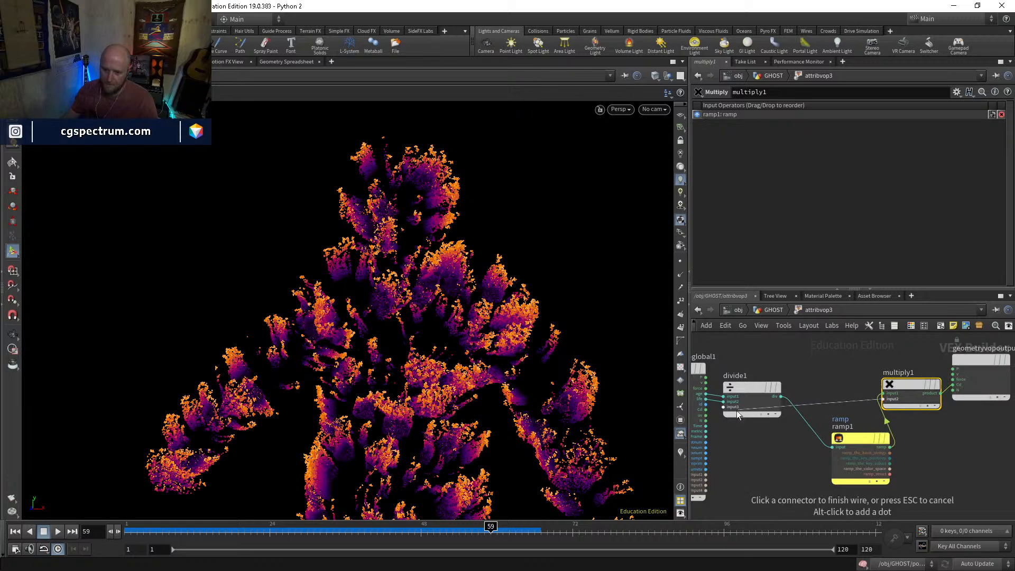
{"action": "left_click", "coordinate": [705, 410]}
Tidy the layout of the ramp, Multiply and output nodes, and label the ramp parameter Age_ramp
{"action": "middle_click_drag", "start_coordinate": [885, 450], "coordinate": [835, 478]}
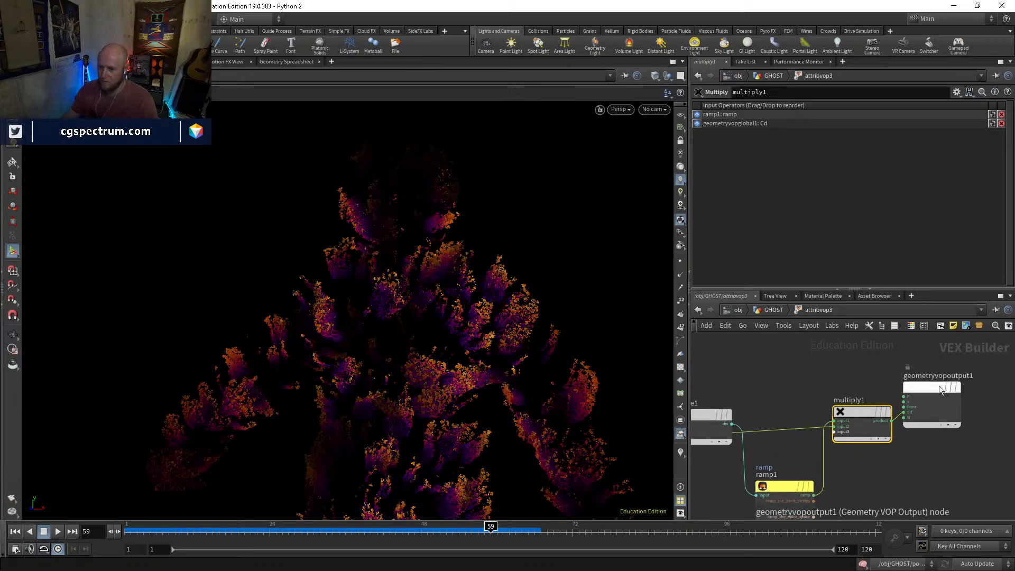
{"action": "left_click_drag", "start_coordinate": [942, 389], "coordinate": [1001, 390]}
{"action": "middle_click_drag", "start_coordinate": [852, 470], "coordinate": [861, 464]}
{"action": "left_click_drag", "start_coordinate": [801, 476], "coordinate": [800, 364]}
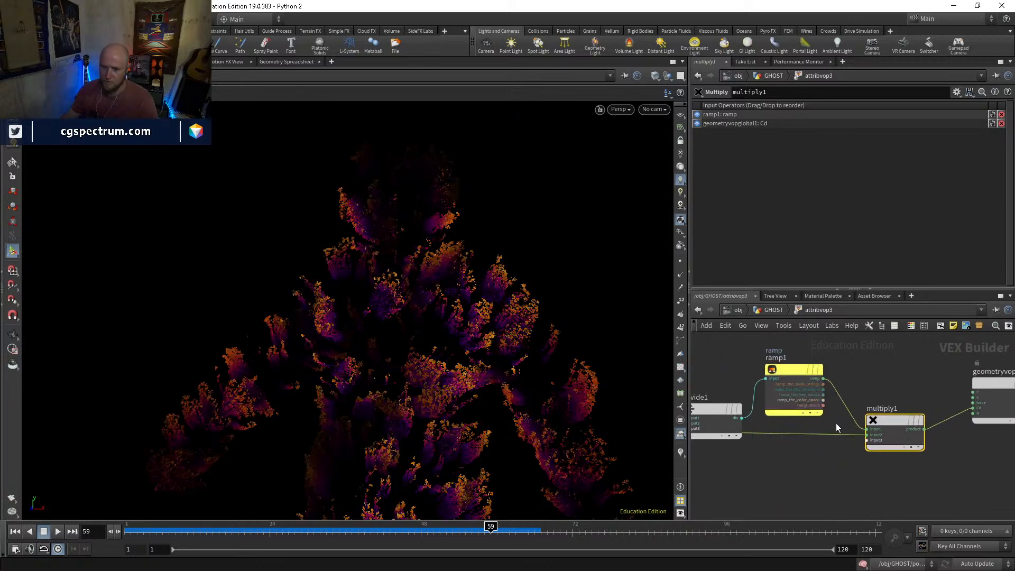
{"action": "middle_click_drag", "start_coordinate": [833, 414], "coordinate": [851, 472]}
{"action": "left_click_drag", "start_coordinate": [737, 473], "coordinate": [736, 437]}
{"action": "left_click_drag", "start_coordinate": [802, 438], "coordinate": [814, 418]}
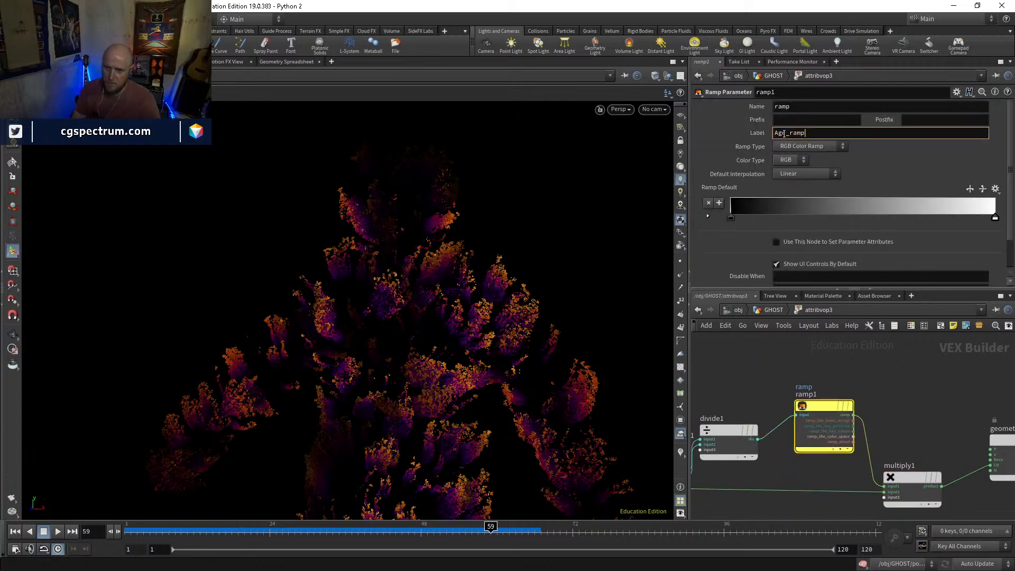
In GHOST, set Age_ramp to the Grayscale preset, reverse it to white at 0 and black at 1, and scrub to frame 66
{"action": "left_click", "coordinate": [781, 312]}
{"action": "scroll", "coordinate": [748, 253], "scroll_direction": "down", "scroll_amount": 4}
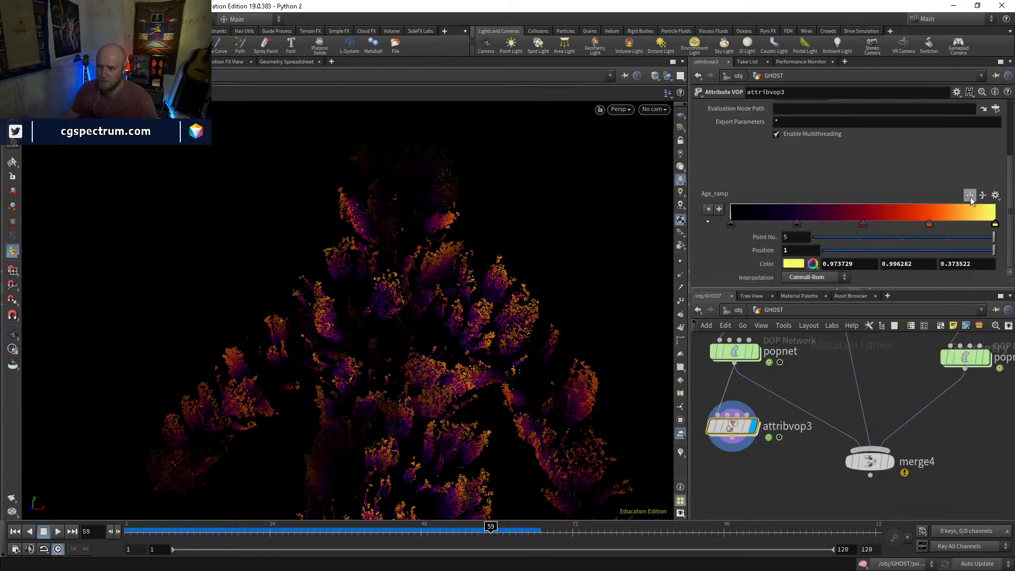
{"action": "left_click", "coordinate": [996, 195]}
{"action": "left_click", "coordinate": [973, 238]}
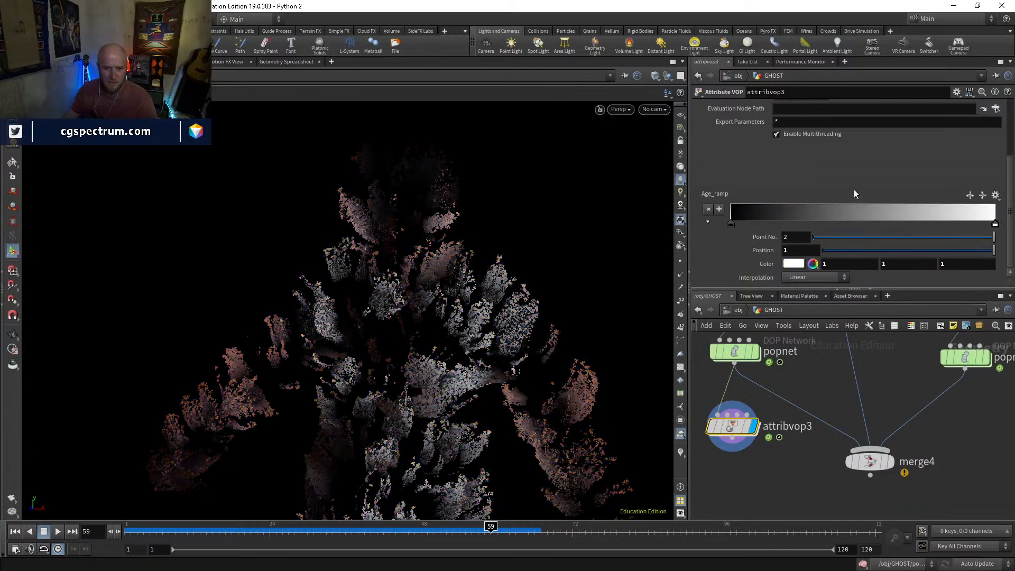
{"action": "left_click_drag", "start_coordinate": [987, 226], "coordinate": [797, 217]}
{"action": "mouse_move", "coordinate": [729, 226]}
{"action": "left_mouse_down"}
{"action": "mouse_move", "coordinate": [935, 214]}
{"action": "mouse_move", "coordinate": [1005, 221]}
{"action": "left_mouse_up"}
{"action": "left_click_drag", "start_coordinate": [798, 224], "coordinate": [725, 227]}
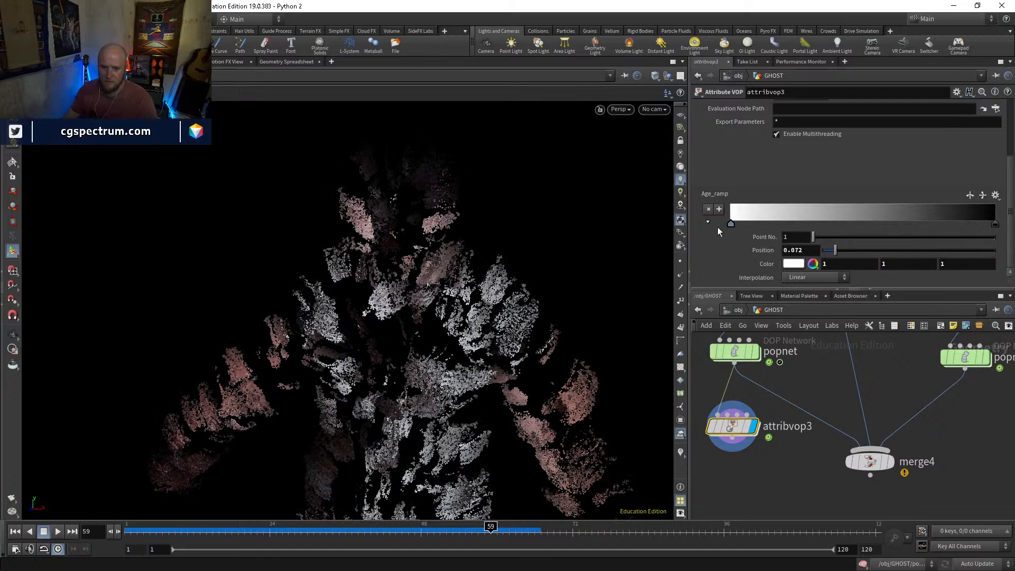
{"action": "left_click_drag", "start_coordinate": [221, 530], "coordinate": [535, 521]}
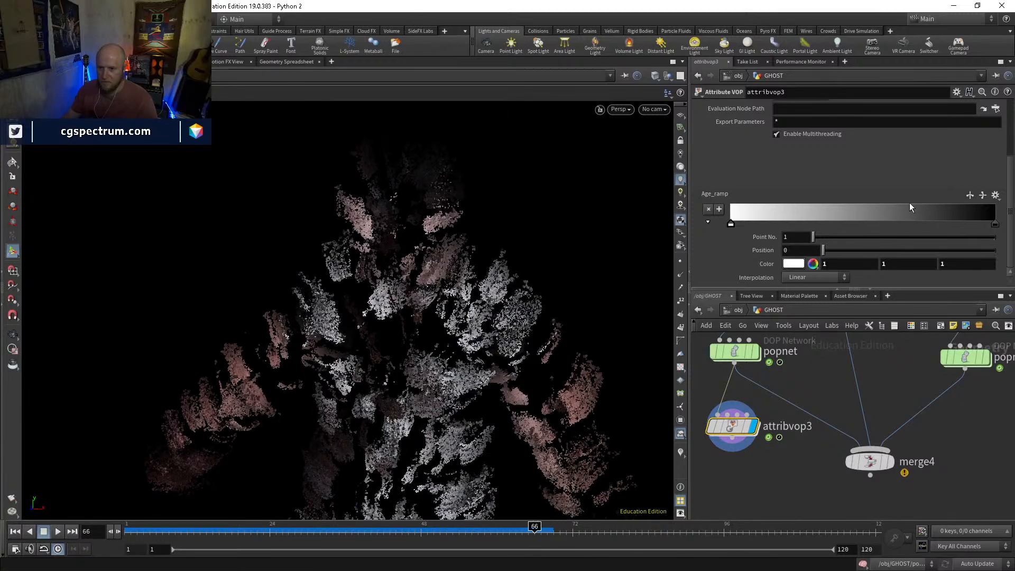
{"action": "mouse_move", "coordinate": [995, 224]}
{"action": "left_mouse_down"}
{"action": "mouse_move", "coordinate": [870, 221]}
{"action": "mouse_move", "coordinate": [983, 221]}
{"action": "mouse_move", "coordinate": [944, 233]}
{"action": "mouse_move", "coordinate": [999, 224]}
{"action": "left_mouse_up"}
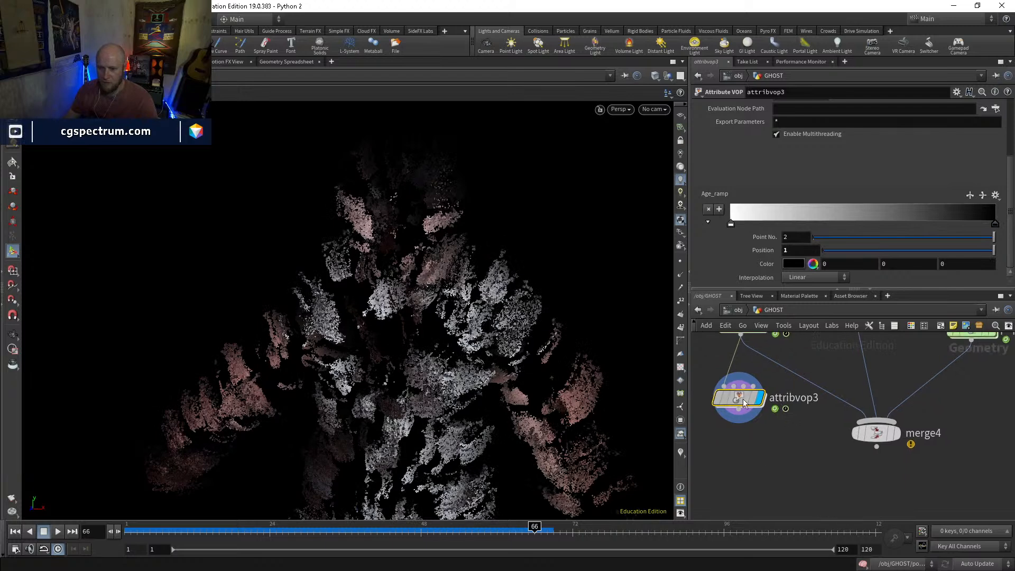
Inside attribvop3, add a Bind node fed by the ramp output and name its attribute Alpha
{"action": "double_click", "coordinate": [743, 399]}
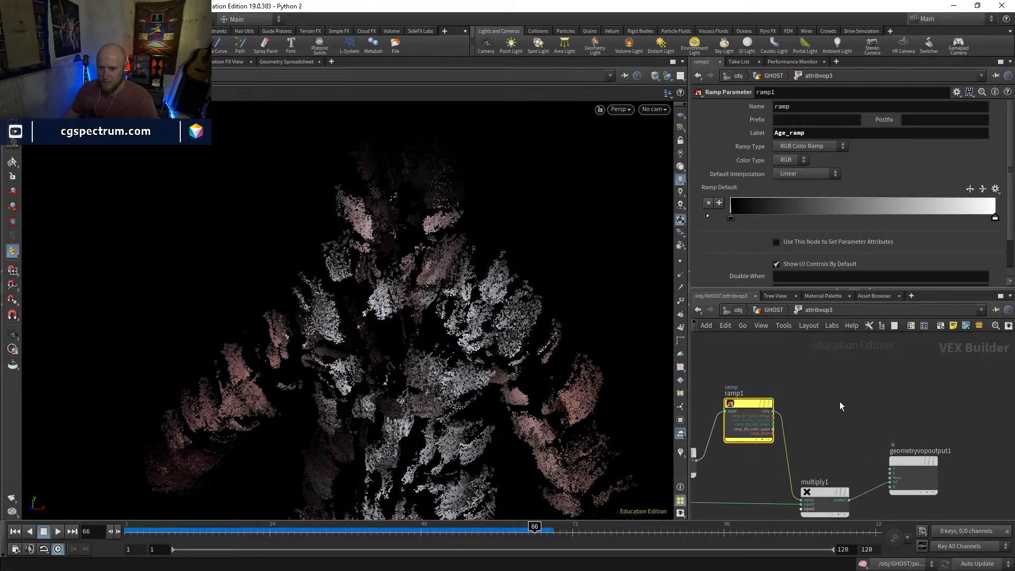
{"action": "key", "text": "Tab"}
{"action": "type", "text": "bind"}
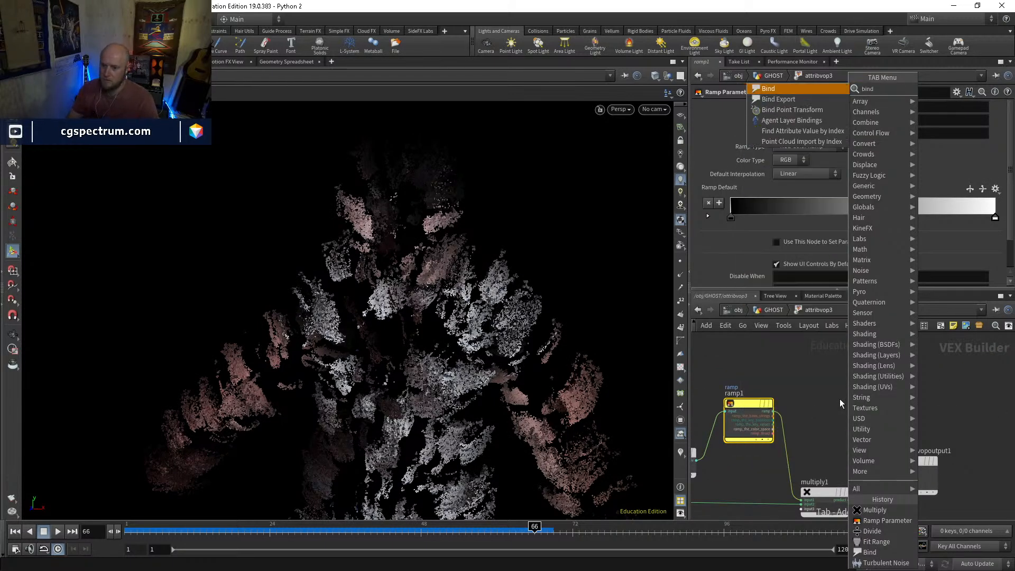
{"action": "key", "text": "Return"}
{"action": "left_click_drag", "start_coordinate": [797, 412], "coordinate": [763, 413]}
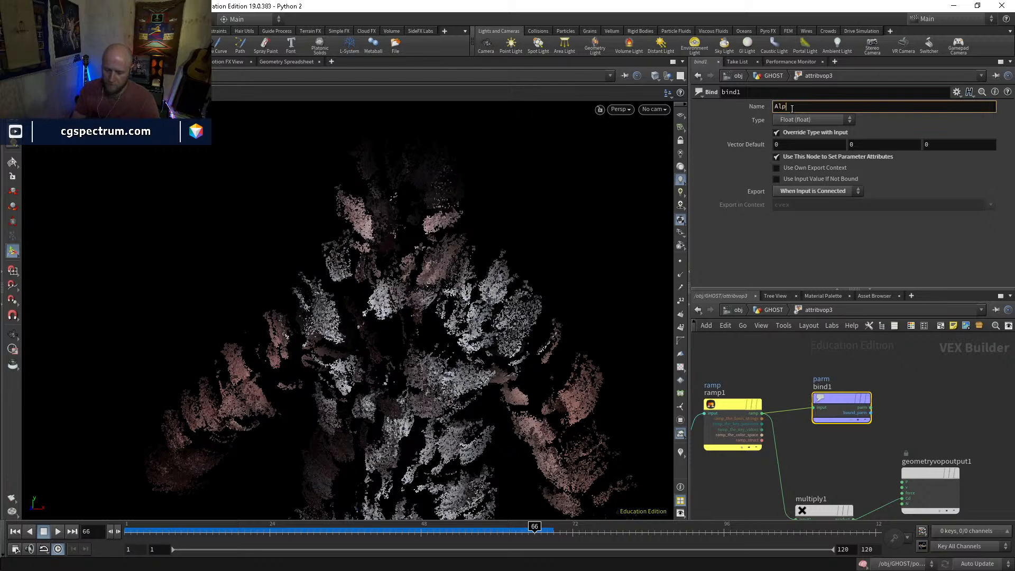
{"action": "key", "text": "Return"}
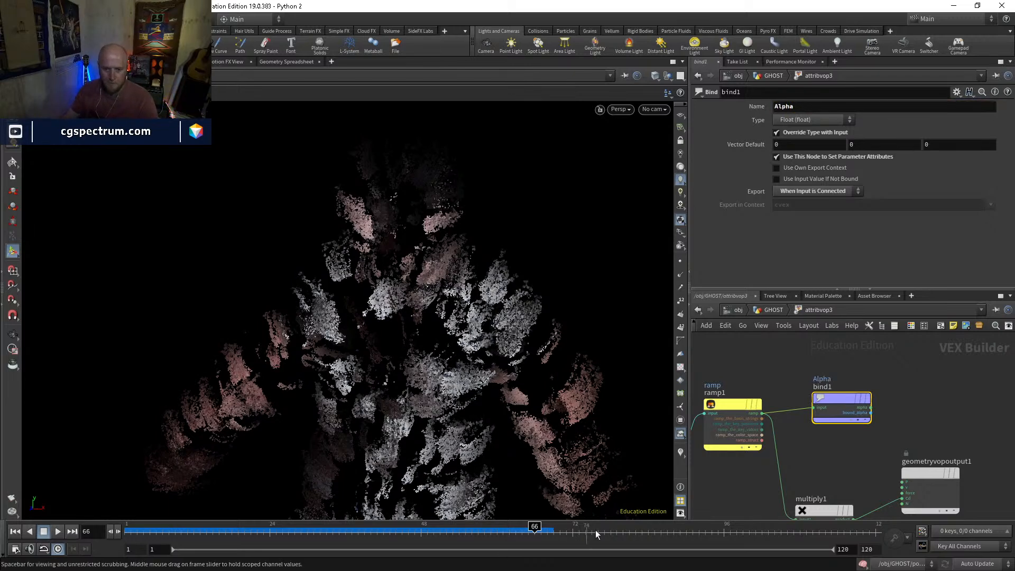
Set the viewport background color scheme to Grey in the display options
{"action": "key", "text": "d"}
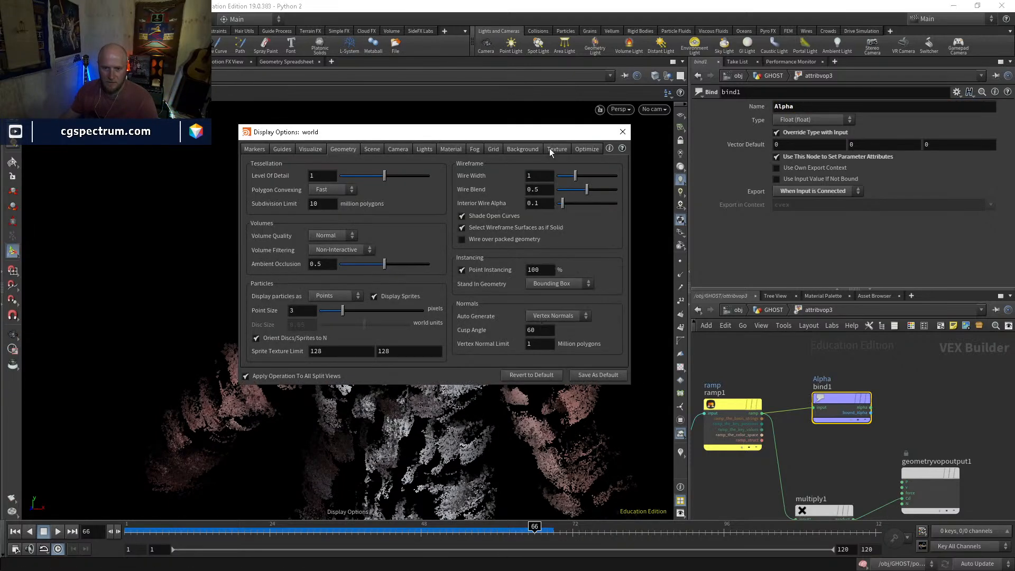
{"action": "left_click", "coordinate": [522, 150]}
{"action": "left_click", "coordinate": [319, 198]}
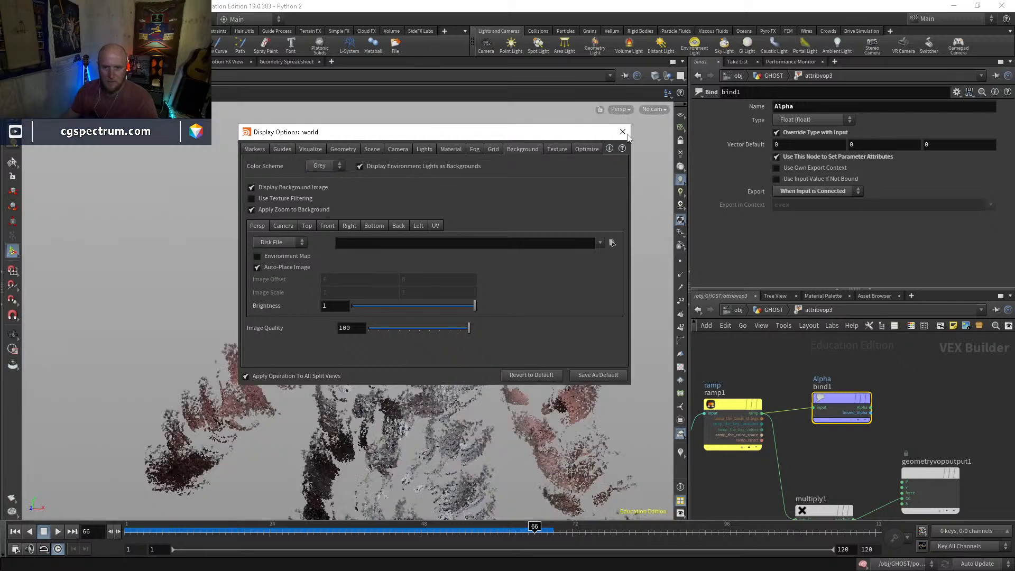
{"action": "left_click", "coordinate": [623, 132]}
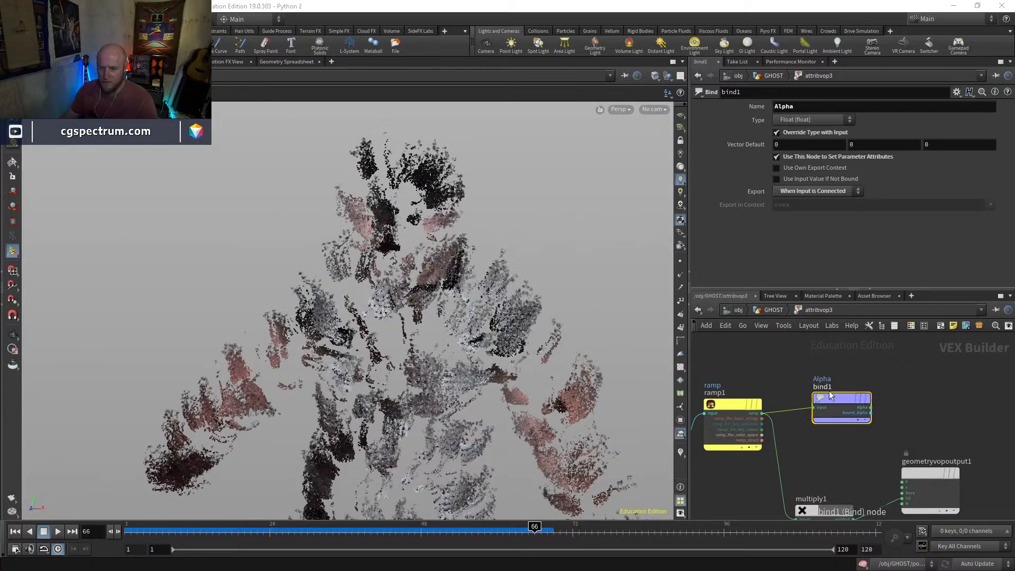
Return to GHOST, scrub to frame 57 and inspect the age-faded particles against the grey background
{"action": "left_click", "coordinate": [770, 314]}
{"action": "left_click_drag", "start_coordinate": [442, 527], "coordinate": [478, 527]}
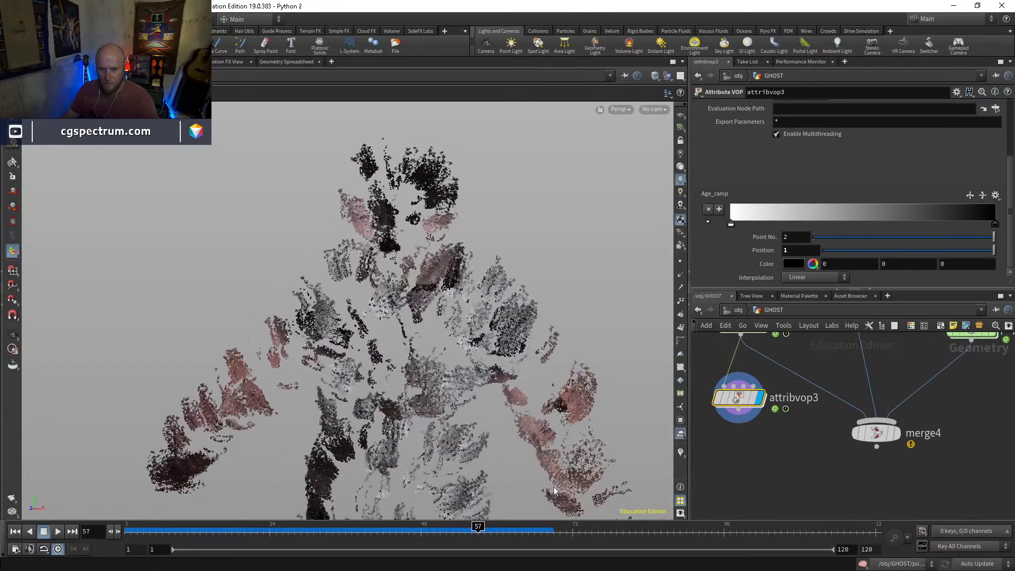
{"action": "left_click_drag", "start_coordinate": [566, 394], "coordinate": [512, 358], "text": "alt"}
{"action": "middle_click_drag", "start_coordinate": [512, 353], "coordinate": [483, 283], "text": "alt"}
{"action": "left_click_drag", "start_coordinate": [483, 284], "coordinate": [528, 340], "text": "alt"}
Inside attribvop3, cut the wire between multiply1 and the Cd output
{"action": "double_click", "coordinate": [743, 398]}
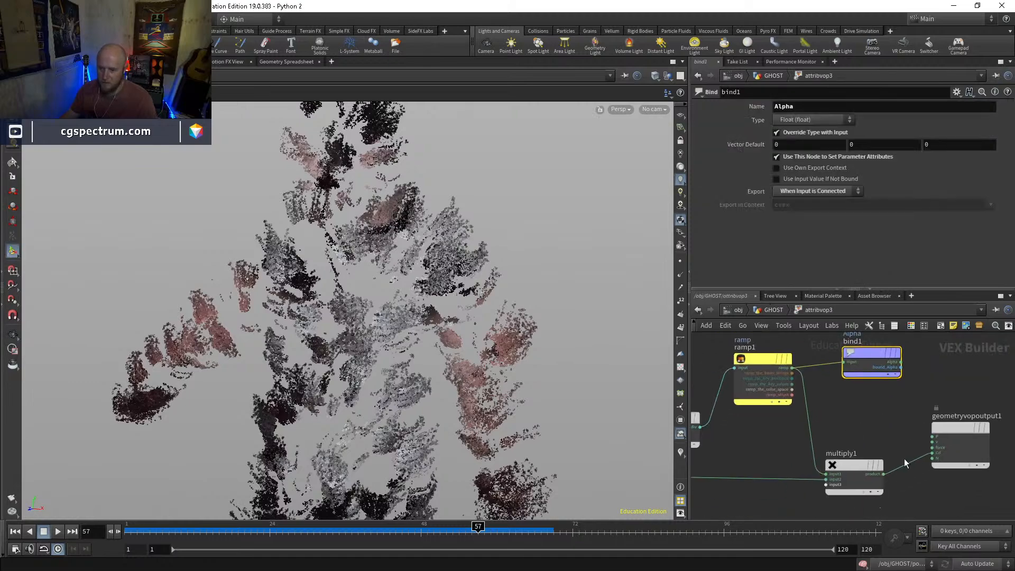
{"action": "key", "text": "y"}
{"action": "left_click_drag", "start_coordinate": [882, 451], "coordinate": [894, 479]}
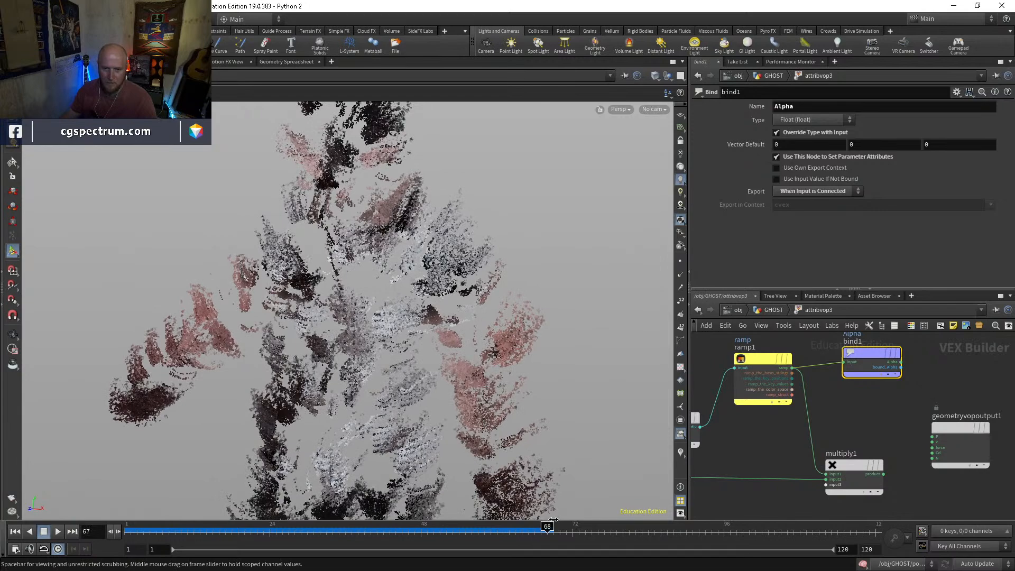
Play the simulation and scrub from the start to frame 53 to check the particles' fade
{"action": "left_click", "coordinate": [59, 532]}
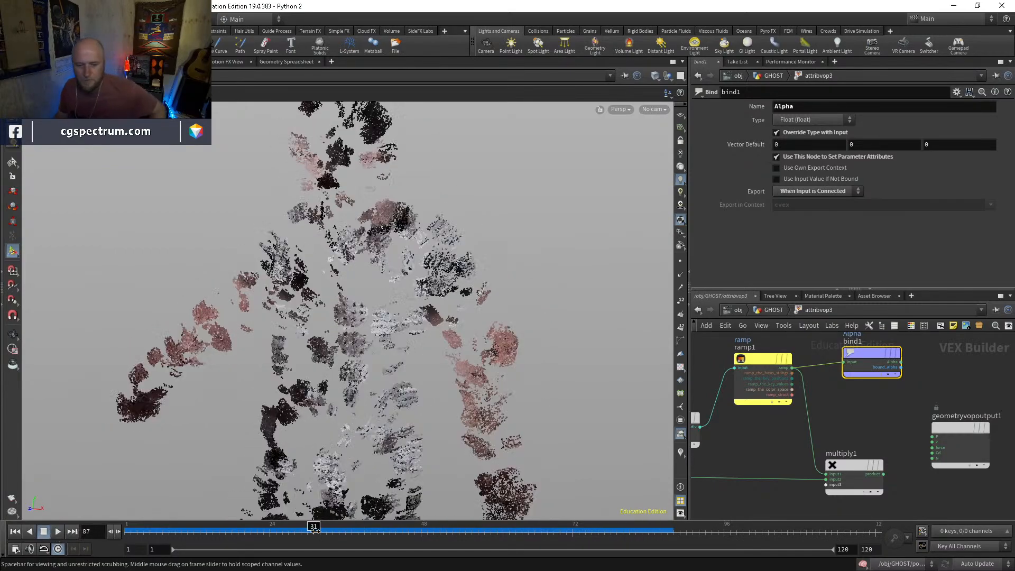
{"action": "left_click", "coordinate": [131, 528]}
{"action": "left_click_drag", "start_coordinate": [131, 528], "coordinate": [452, 528]}
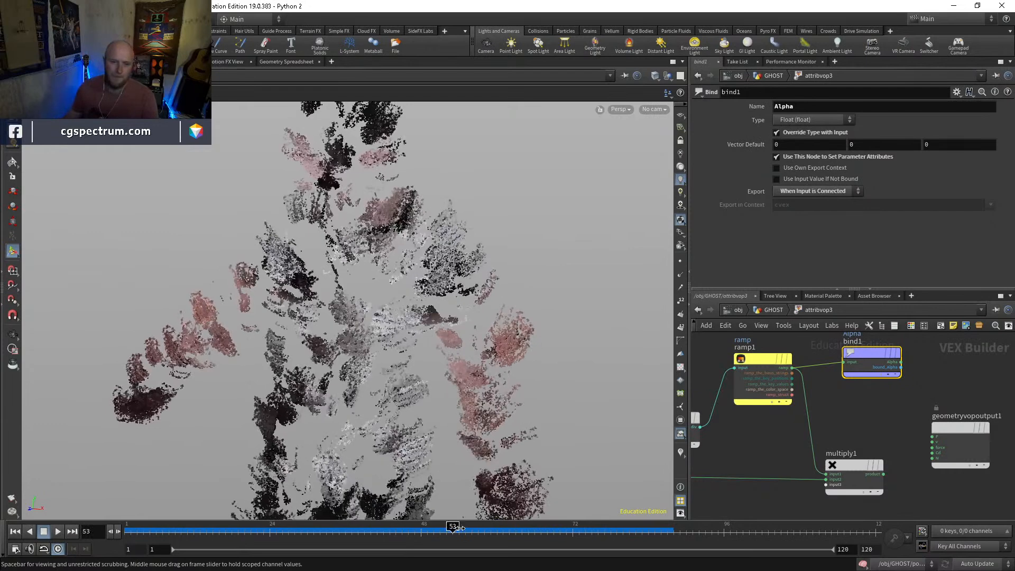
Frame the whole ghost figure in the viewport and create a new camera from that view
{"action": "left_click", "coordinate": [772, 311]}
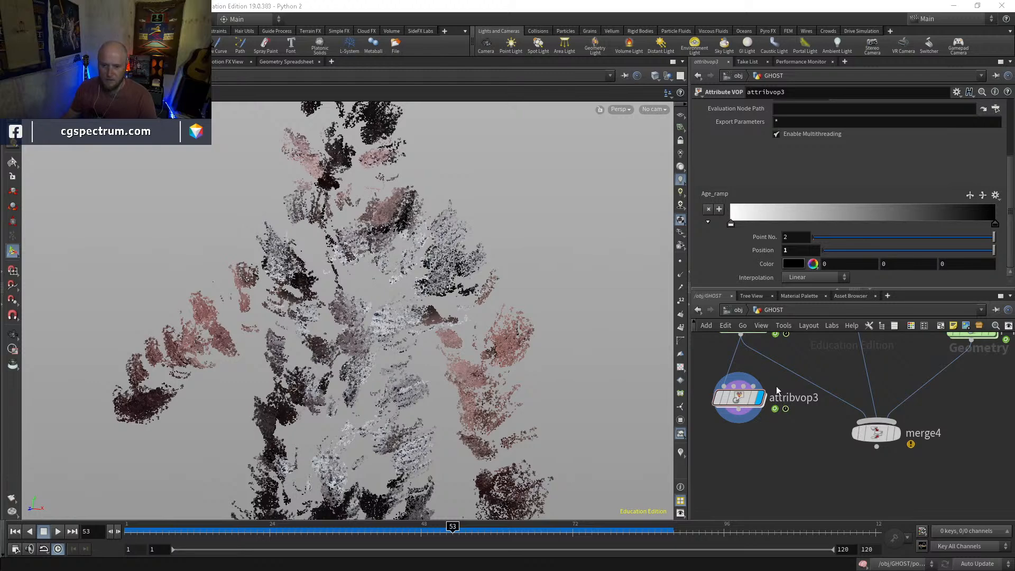
{"action": "scroll", "coordinate": [773, 375], "scroll_direction": "down", "scroll_amount": 3}
{"action": "scroll", "coordinate": [445, 327], "scroll_direction": "down", "scroll_amount": 3}
{"action": "left_click_drag", "start_coordinate": [408, 400], "coordinate": [462, 358], "text": "alt"}
{"action": "scroll", "coordinate": [462, 358], "scroll_direction": "down", "scroll_amount": 3}
{"action": "middle_click_drag", "start_coordinate": [461, 358], "coordinate": [397, 358]}
{"action": "left_click_drag", "start_coordinate": [397, 358], "coordinate": [409, 358]}
{"action": "middle_click_drag", "start_coordinate": [410, 359], "coordinate": [411, 318]}
{"action": "left_click_drag", "start_coordinate": [412, 318], "coordinate": [403, 319], "text": "alt"}
{"action": "middle_click_drag", "start_coordinate": [403, 319], "coordinate": [399, 334], "text": "alt"}
{"action": "right_click_drag", "start_coordinate": [399, 334], "coordinate": [404, 311], "text": "alt"}
{"action": "left_click", "coordinate": [656, 109]}
{"action": "left_click", "coordinate": [658, 140]}
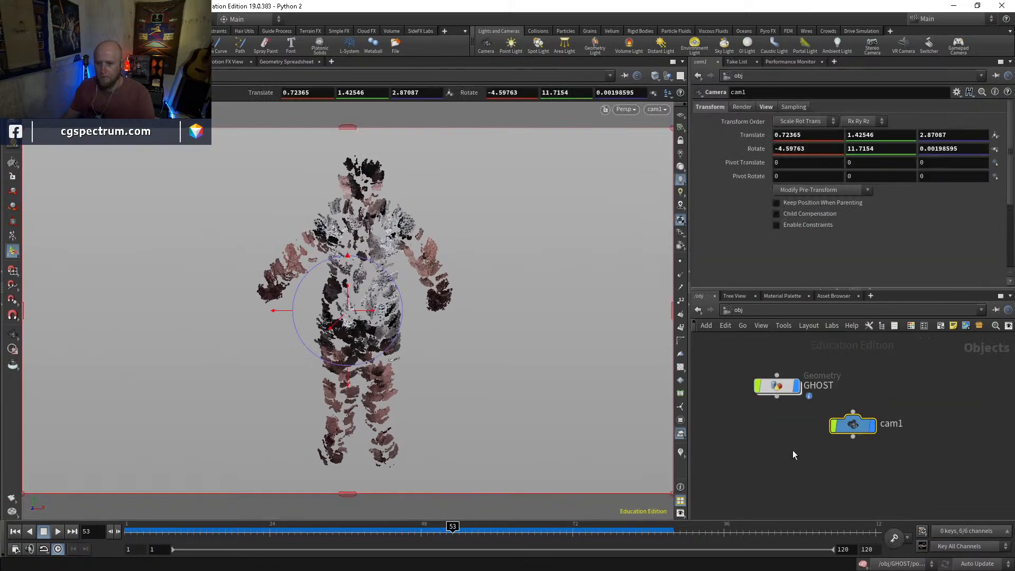
Set cam1's background image to pexels-tomás-monteiro-4107748.jpg from the GHOSTS folder
{"action": "left_click", "coordinate": [767, 107]}
{"action": "scroll", "coordinate": [798, 206], "scroll_direction": "down", "scroll_amount": 2}
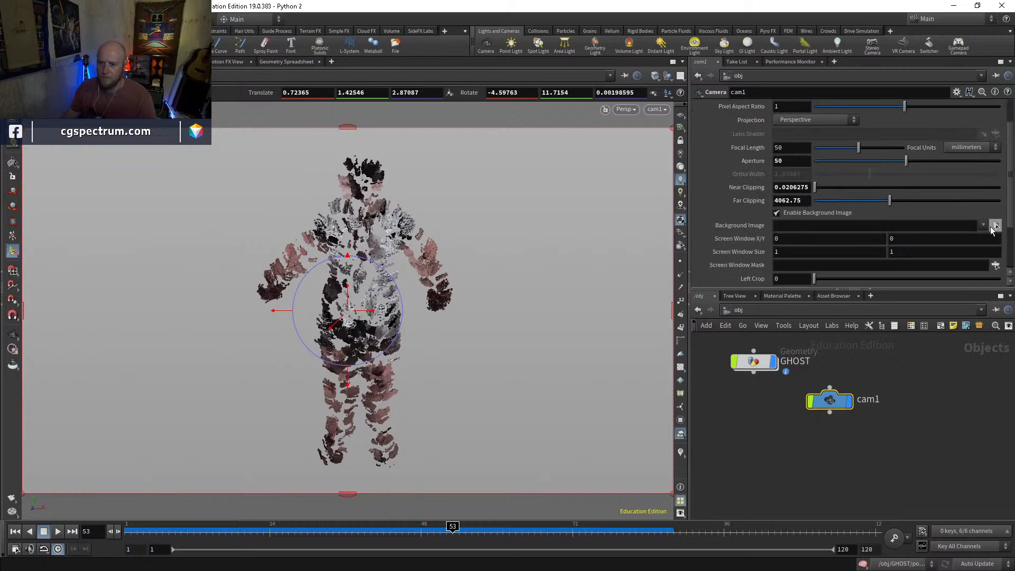
{"action": "left_click", "coordinate": [996, 225]}
{"action": "double_click", "coordinate": [749, 175]}
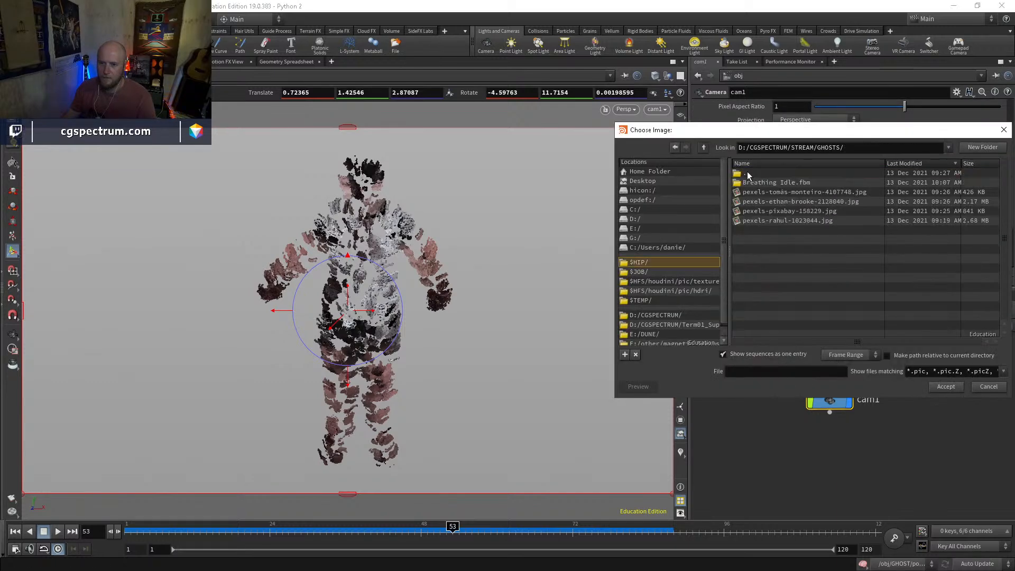
{"action": "left_click", "coordinate": [805, 193]}
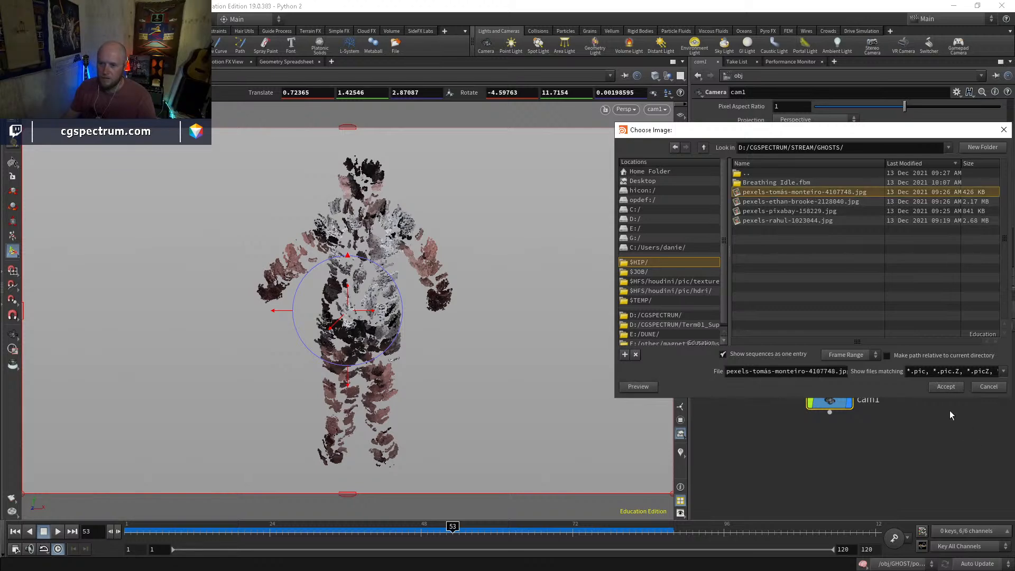
{"action": "left_click", "coordinate": [946, 387]}
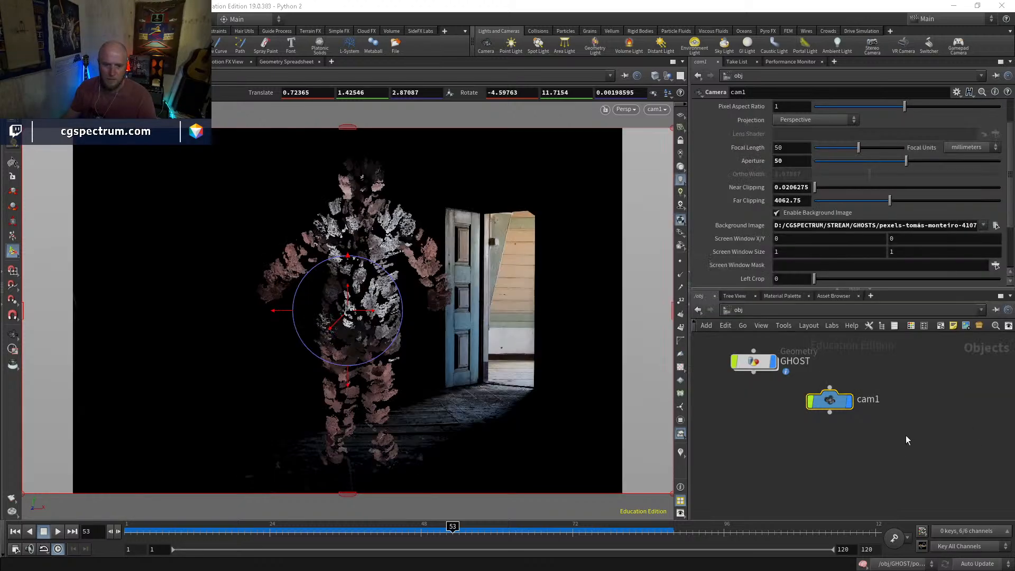
Lock cam1 to the view and reframe the ghost beside the door, translating the camera to about 1.85, 1.78, 3.48
{"action": "left_click", "coordinate": [680, 140]}
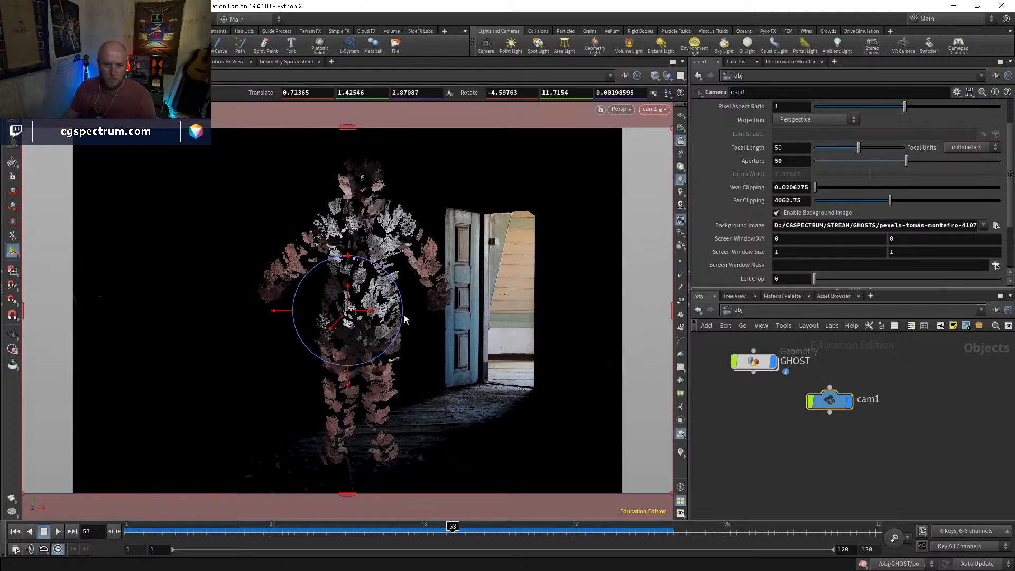
{"action": "key", "text": "Escape"}
{"action": "scroll", "coordinate": [396, 329], "scroll_direction": "down", "scroll_amount": 1}
{"action": "middle_click_drag", "start_coordinate": [395, 329], "coordinate": [343, 342]}
{"action": "left_click_drag", "start_coordinate": [342, 342], "coordinate": [424, 338]}
{"action": "middle_click_drag", "start_coordinate": [423, 338], "coordinate": [403, 344]}
{"action": "left_click_drag", "start_coordinate": [403, 344], "coordinate": [402, 323]}
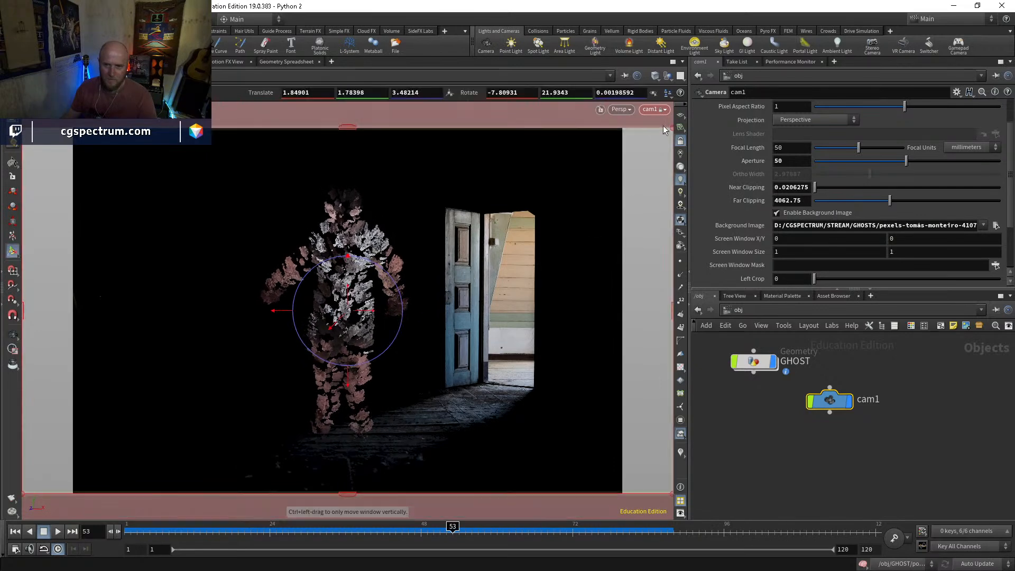
Using the reference grid, match cam1 to the floor perspective at about 2.29, 1.00, 3.37, unlock it from the view and hide the grid
{"action": "left_click", "coordinate": [680, 116]}
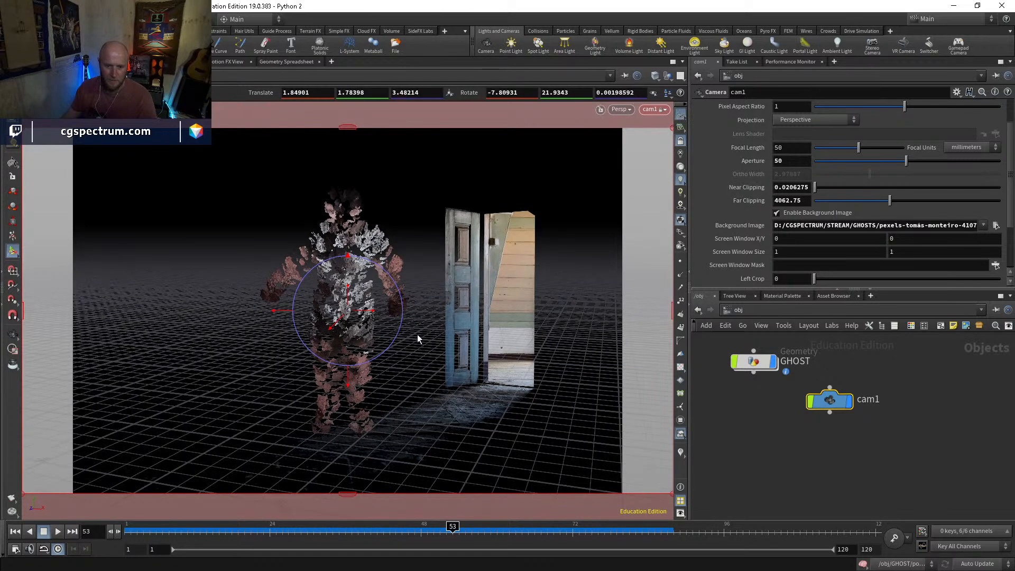
{"action": "key", "text": "Escape"}
{"action": "mouse_move", "coordinate": [417, 353]}
{"action": "left_mouse_down"}
{"action": "mouse_move", "coordinate": [411, 339]}
{"action": "mouse_move", "coordinate": [423, 340]}
{"action": "mouse_move", "coordinate": [407, 337]}
{"action": "left_mouse_up"}
{"action": "left_click", "coordinate": [681, 142]}
{"action": "left_click", "coordinate": [681, 115]}
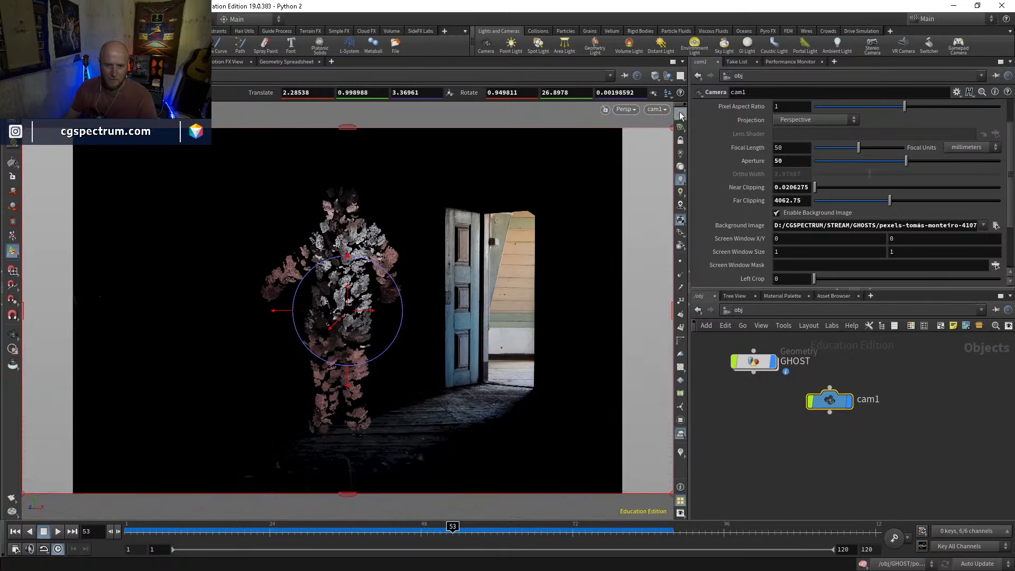
Scrub to frame 4 and display the merge2 node inside GHOST to view the full character
{"action": "left_click_drag", "start_coordinate": [253, 543], "coordinate": [143, 543]}
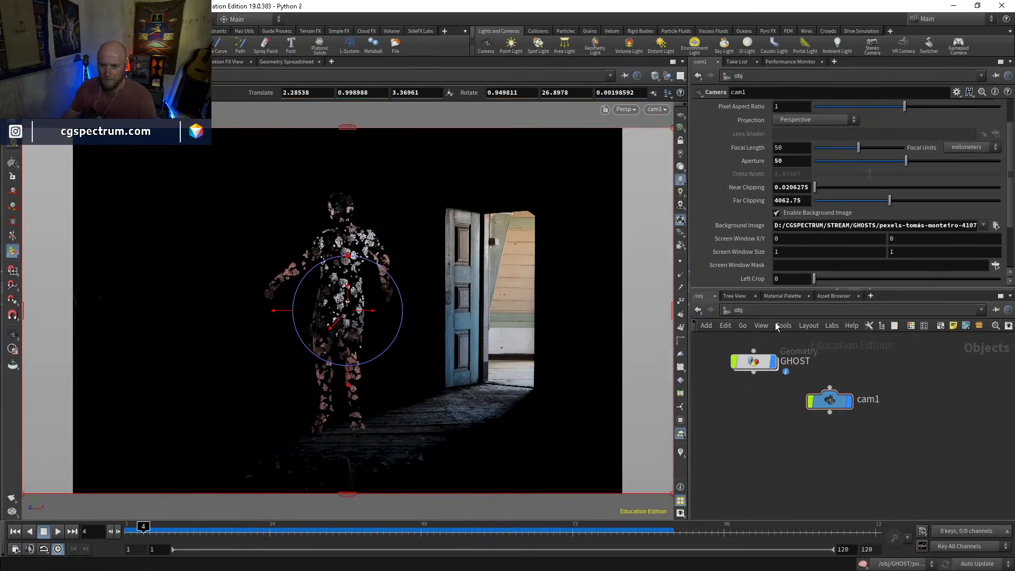
{"action": "double_click", "coordinate": [752, 363]}
{"action": "middle_click_drag", "start_coordinate": [864, 338], "coordinate": [732, 437]}
{"action": "scroll", "coordinate": [835, 427], "scroll_direction": "up", "scroll_amount": 3}
{"action": "left_click", "coordinate": [834, 430]}
{"action": "left_click", "coordinate": [817, 430]}
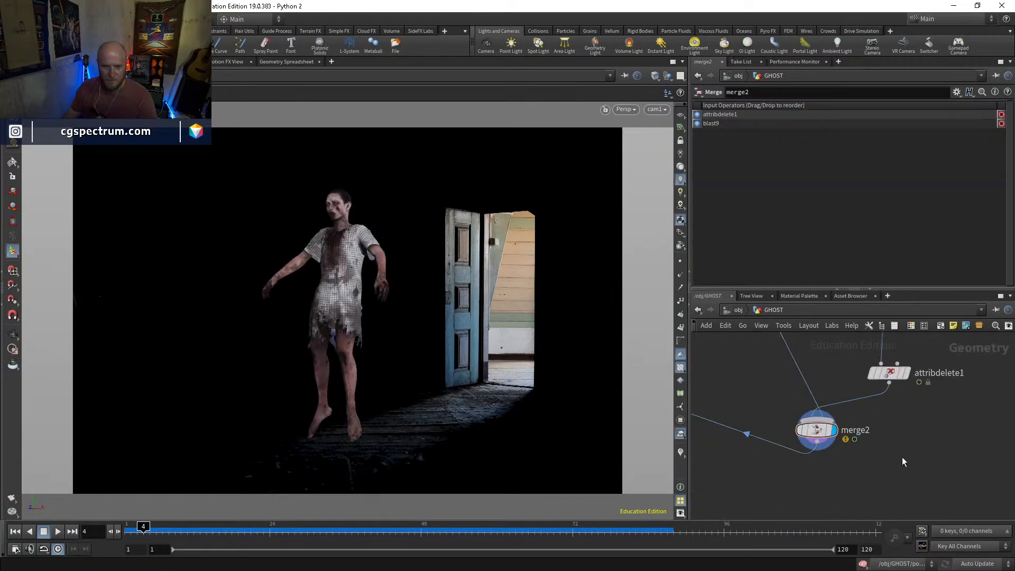
{"action": "middle_click_drag", "start_coordinate": [857, 475], "coordinate": [865, 445]}
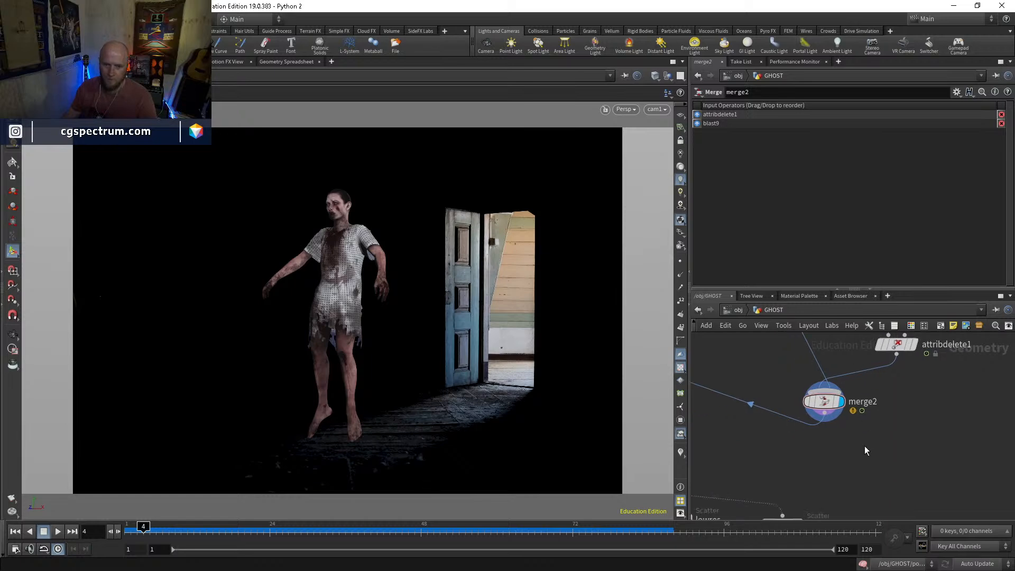
{"action": "key", "text": "Tab"}
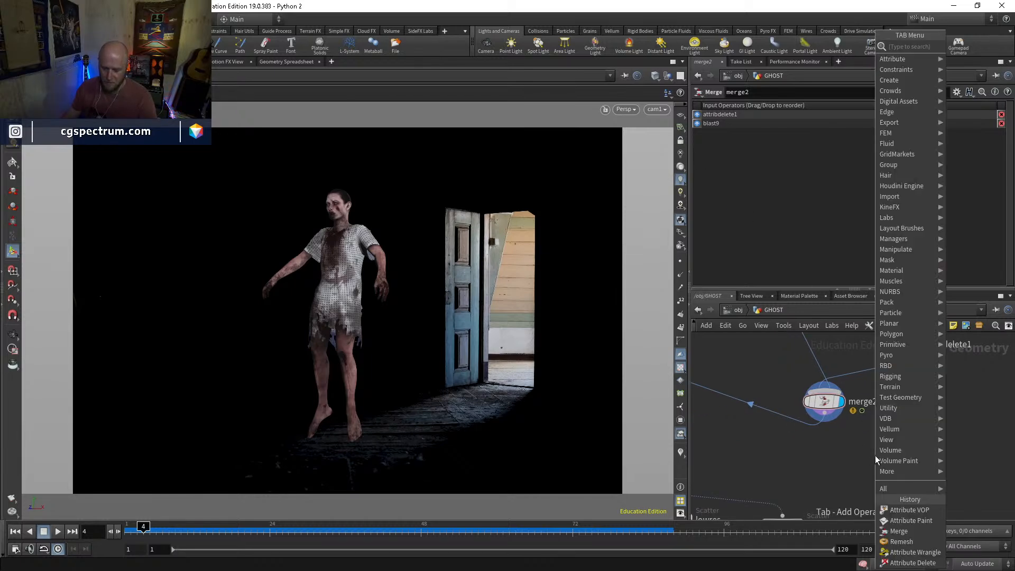
{"action": "key", "text": "Escape"}
Display the attribvop3 particles in GHOST and scrub the timeline to review them against the background image
{"action": "scroll", "coordinate": [871, 455], "scroll_direction": "down", "scroll_amount": 1}
{"action": "scroll", "coordinate": [868, 454], "scroll_direction": "down", "scroll_amount": 2}
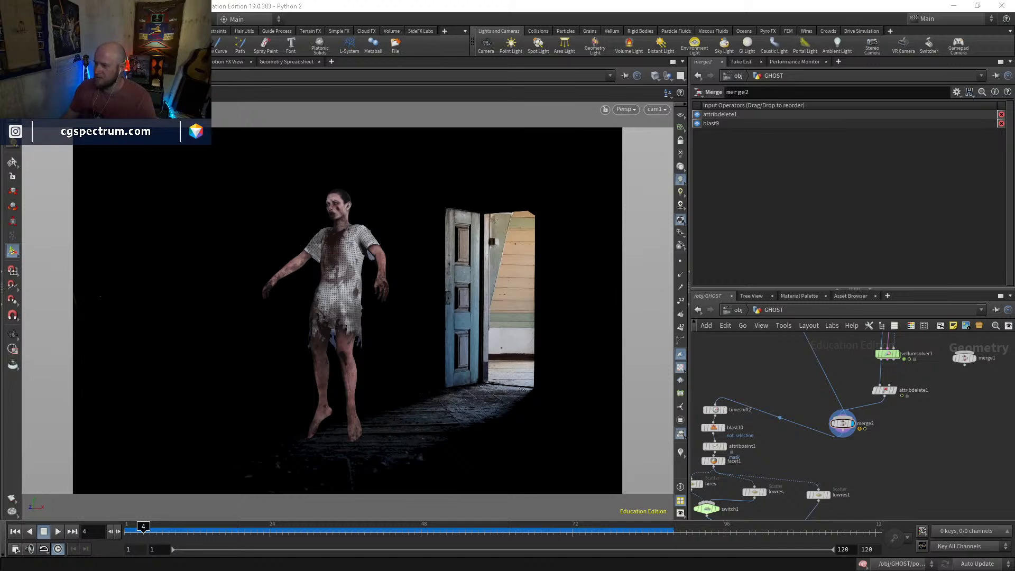
{"action": "middle_click_drag", "start_coordinate": [804, 469], "coordinate": [862, 403]}
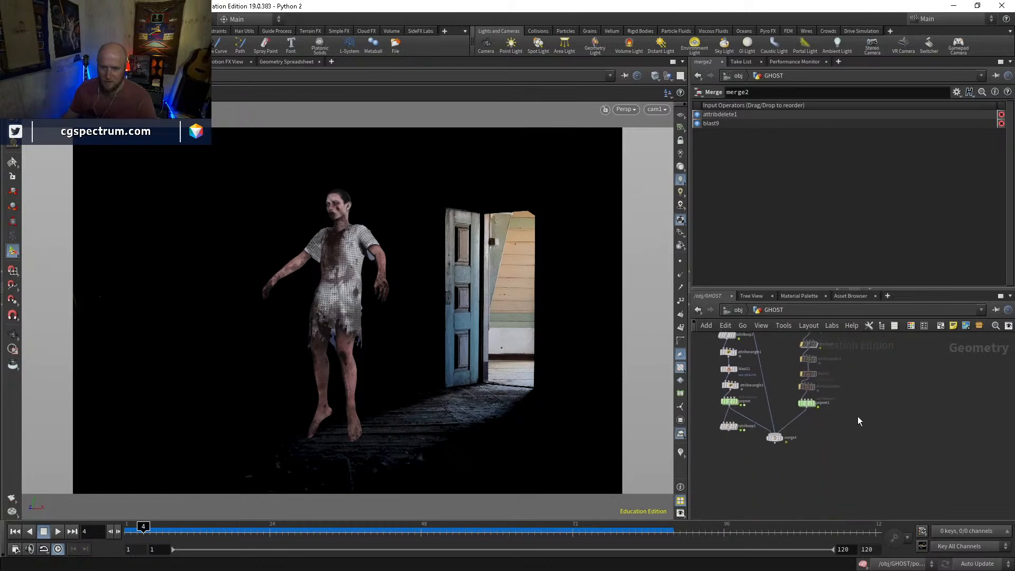
{"action": "scroll", "coordinate": [771, 434], "scroll_direction": "up", "scroll_amount": 2}
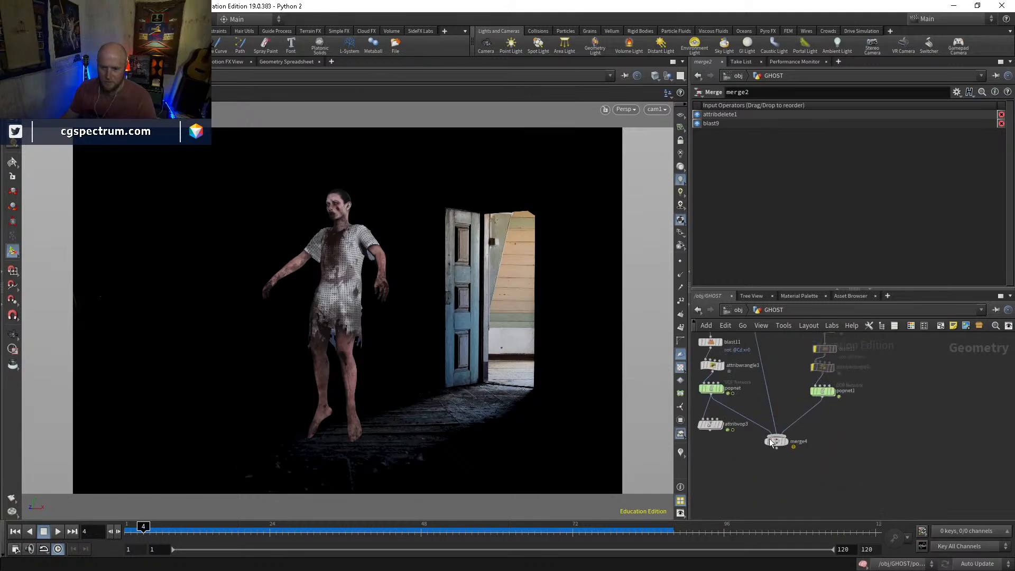
{"action": "left_click", "coordinate": [720, 425]}
{"action": "left_click", "coordinate": [710, 425]}
{"action": "left_click_drag", "start_coordinate": [152, 529], "coordinate": [642, 506]}
{"action": "scroll", "coordinate": [743, 464], "scroll_direction": "up", "scroll_amount": 2}
{"action": "scroll", "coordinate": [748, 456], "scroll_direction": "up", "scroll_amount": 2}
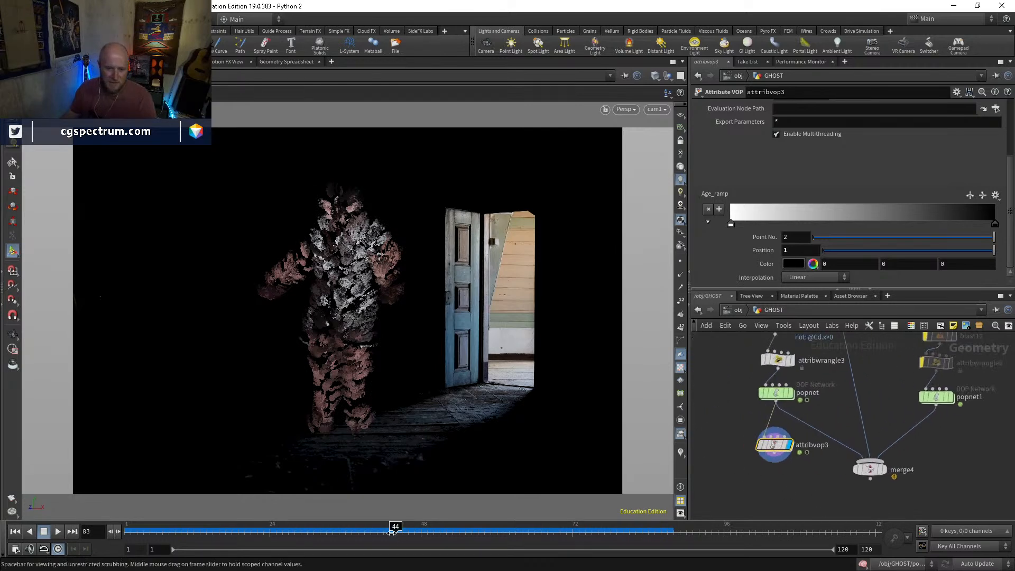
Return to frame 1 and display the merge2 node with the full ghost character
{"action": "key", "text": "ctrl+Up"}
{"action": "scroll", "coordinate": [861, 487], "scroll_direction": "down", "scroll_amount": 5}
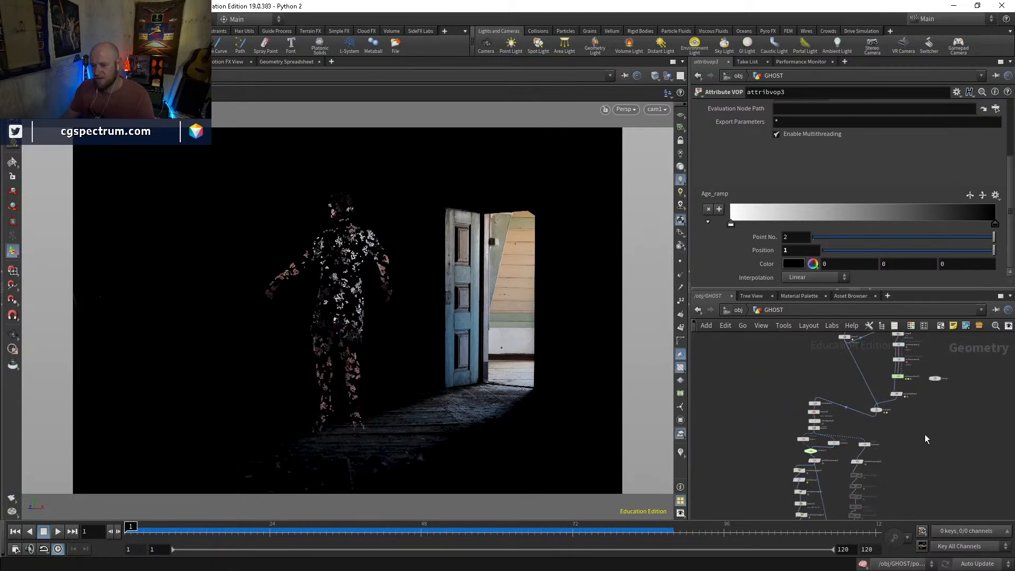
{"action": "mouse_move", "coordinate": [836, 471]}
{"action": "scroll", "coordinate": [836, 472], "scroll_direction": "up", "scroll_amount": 3}
{"action": "middle_click_drag", "start_coordinate": [867, 398], "coordinate": [850, 335]}
{"action": "middle_click_drag", "start_coordinate": [825, 483], "coordinate": [823, 350]}
{"action": "scroll", "coordinate": [846, 443], "scroll_direction": "up", "scroll_amount": 4}
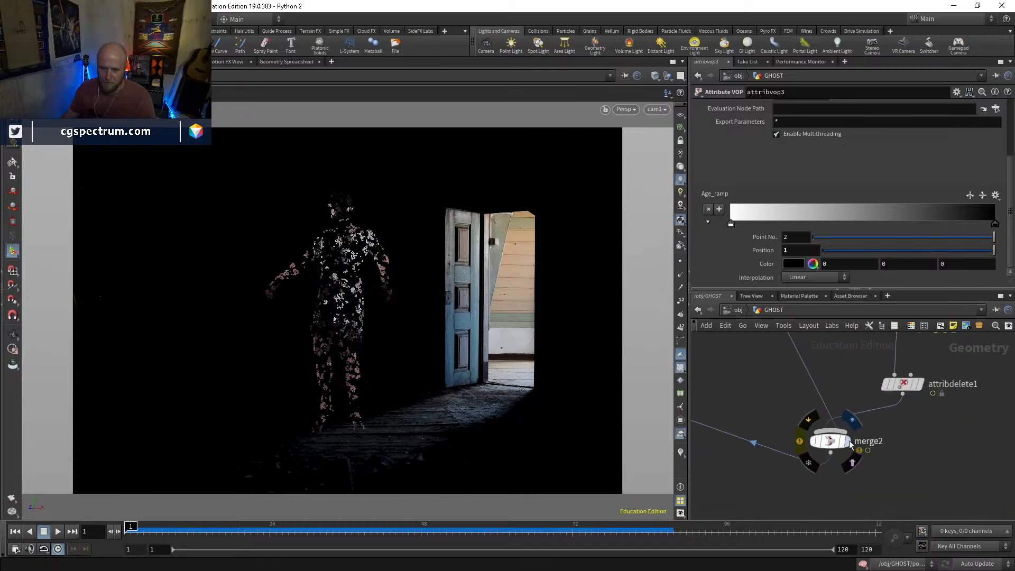
{"action": "left_click", "coordinate": [848, 442]}
{"action": "left_click", "coordinate": [834, 441]}
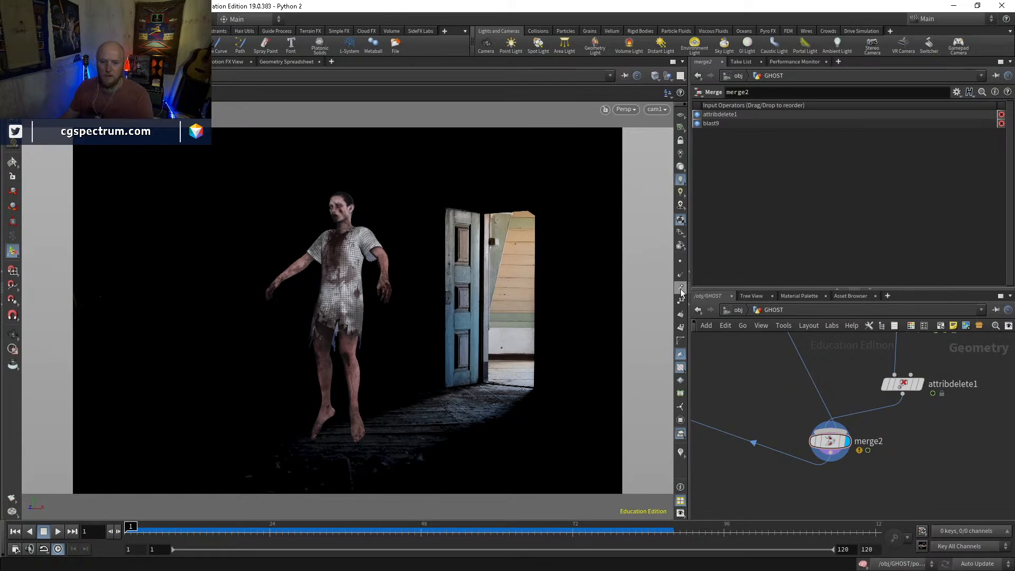
{"action": "middle_click_drag", "start_coordinate": [841, 461], "coordinate": [837, 400]}
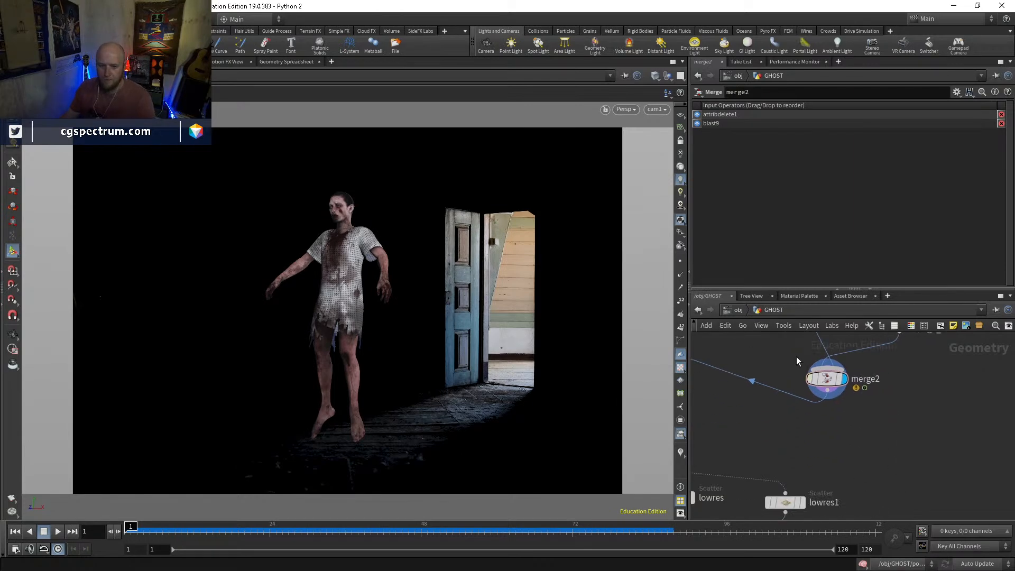
At object level, create a box and place it on the ground at about 0.71, 0, -7.70
{"action": "left_click", "coordinate": [738, 311]}
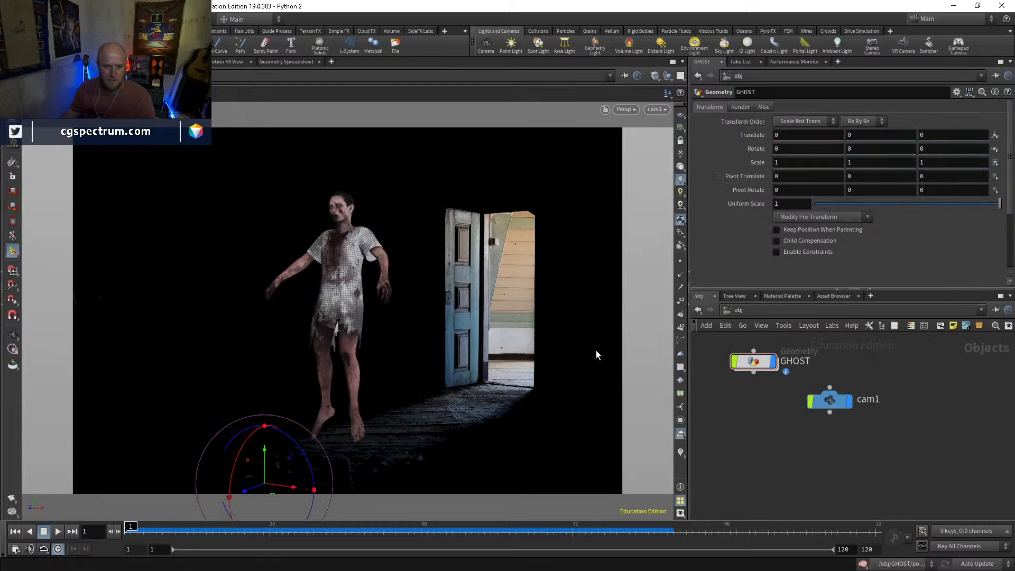
{"action": "key", "text": "Escape"}
{"action": "middle_click_drag", "start_coordinate": [778, 444], "coordinate": [782, 419]}
{"action": "key", "text": "Tab"}
{"action": "left_click", "coordinate": [747, 426]}
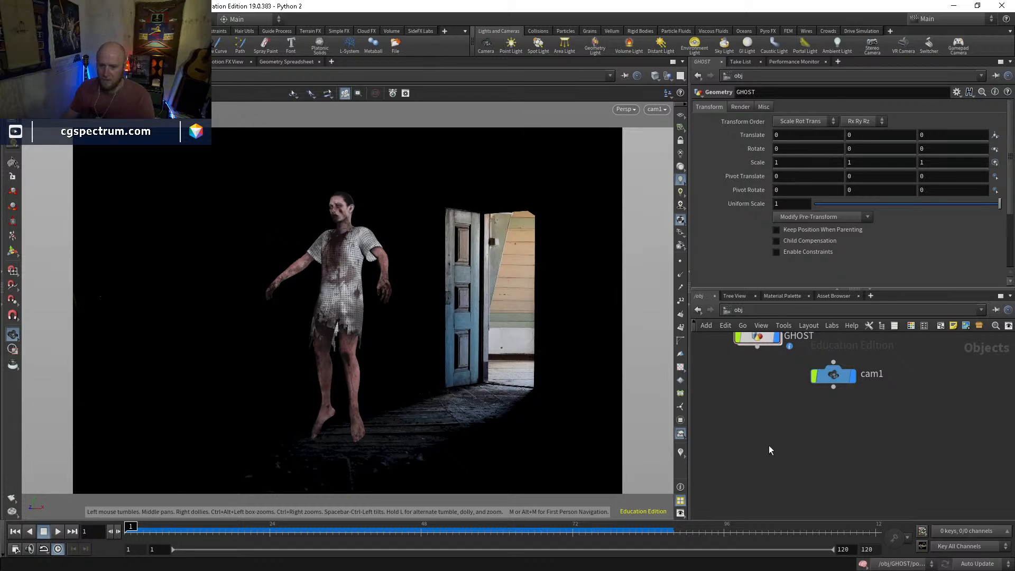
{"action": "key", "text": "Tab"}
{"action": "type", "text": "box"}
{"action": "key", "text": "Return"}
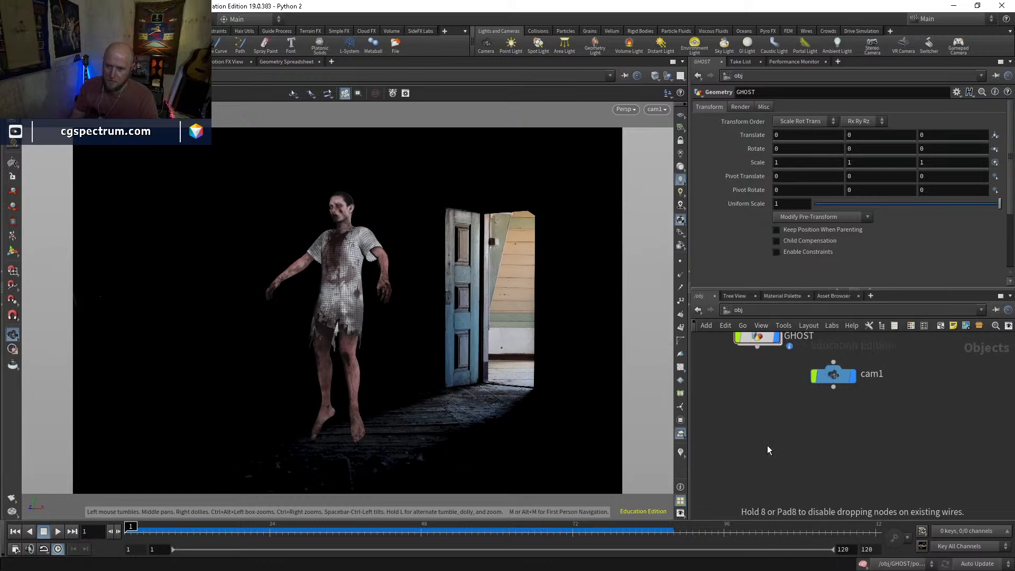
{"action": "left_click", "coordinate": [767, 446]}
{"action": "key", "text": "Return"}
{"action": "left_click_drag", "start_coordinate": [249, 486], "coordinate": [584, 382]}
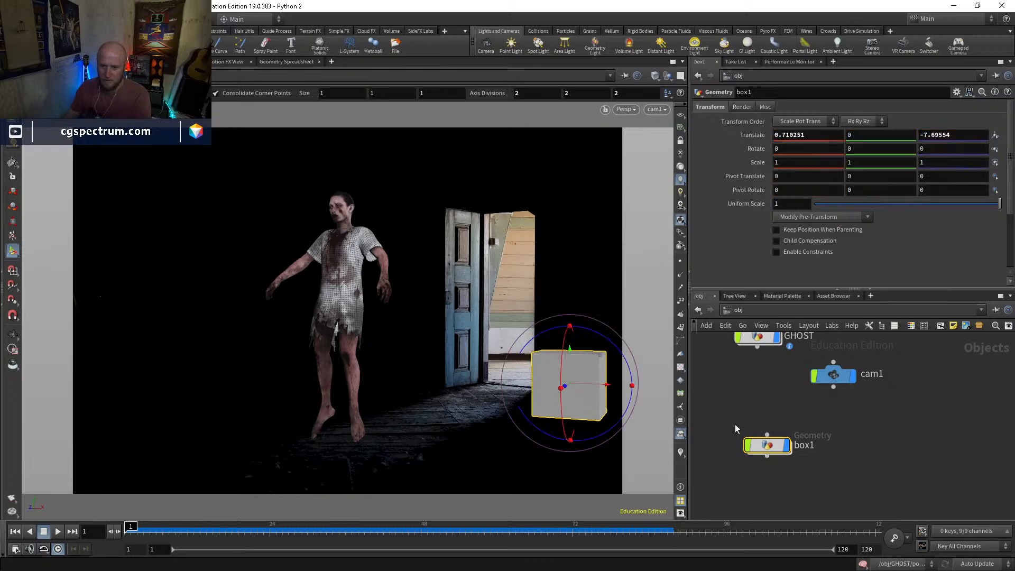
Reset the box1 object's translation to 0, 0, 0
{"action": "right_click", "coordinate": [751, 135]}
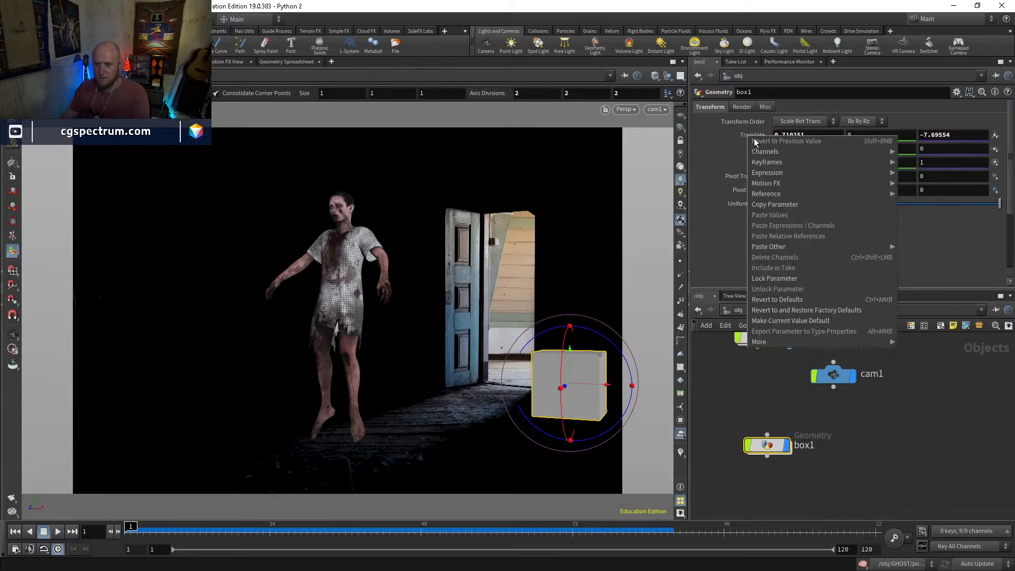
{"action": "left_click", "coordinate": [786, 140]}
{"action": "left_click_drag", "start_coordinate": [918, 133], "coordinate": [947, 135]}
{"action": "type", "text": "0"}
{"action": "key", "text": "Return"}
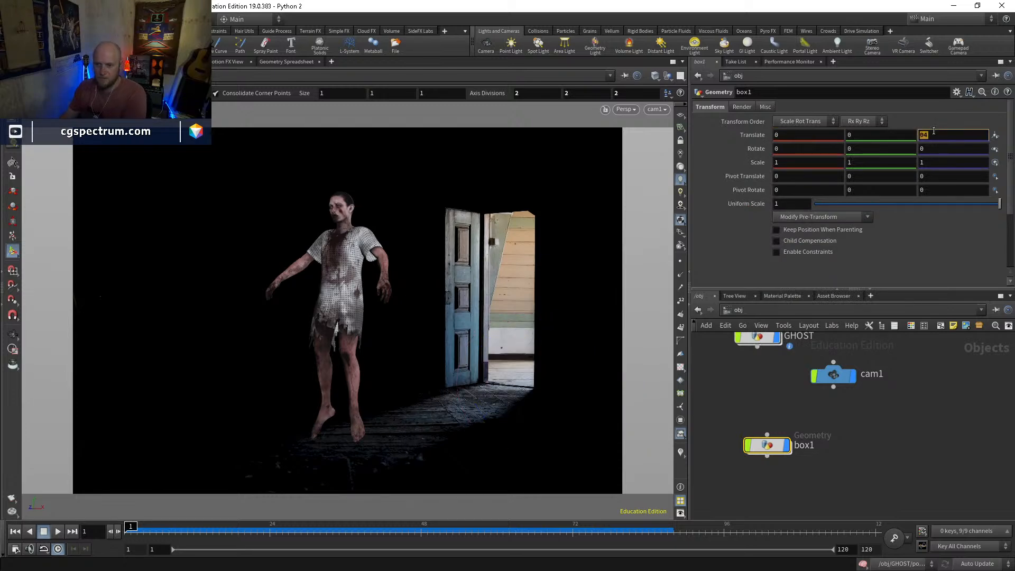
Inside box1, place the box beside the doorway at about 1.13, 1.32, -9.35 and size it to about 2.5 × 3.64 × 1
{"action": "double_click", "coordinate": [768, 446]}
{"action": "left_click_drag", "start_coordinate": [255, 498], "coordinate": [595, 386]}
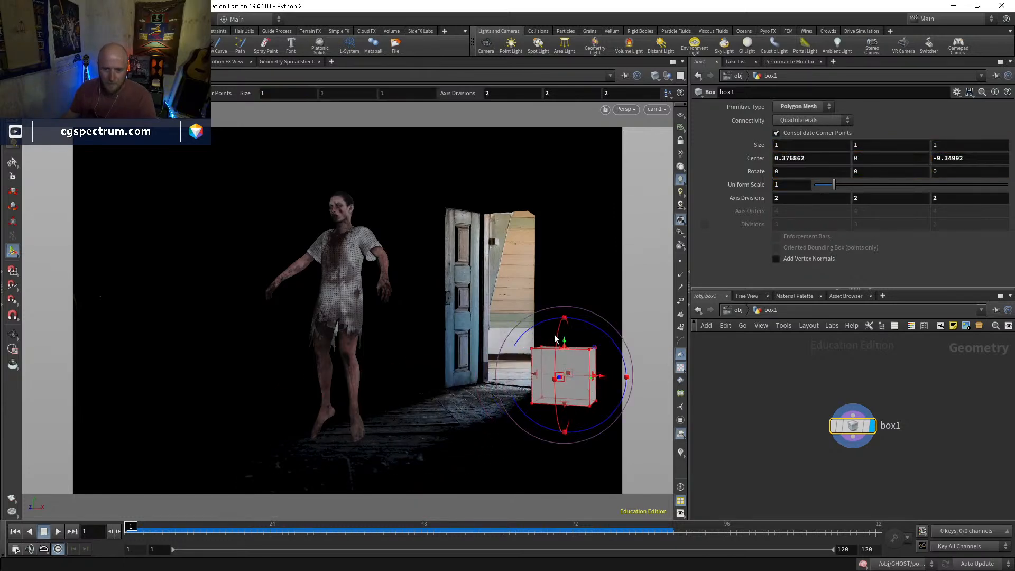
{"action": "left_click_drag", "start_coordinate": [573, 351], "coordinate": [590, 216]}
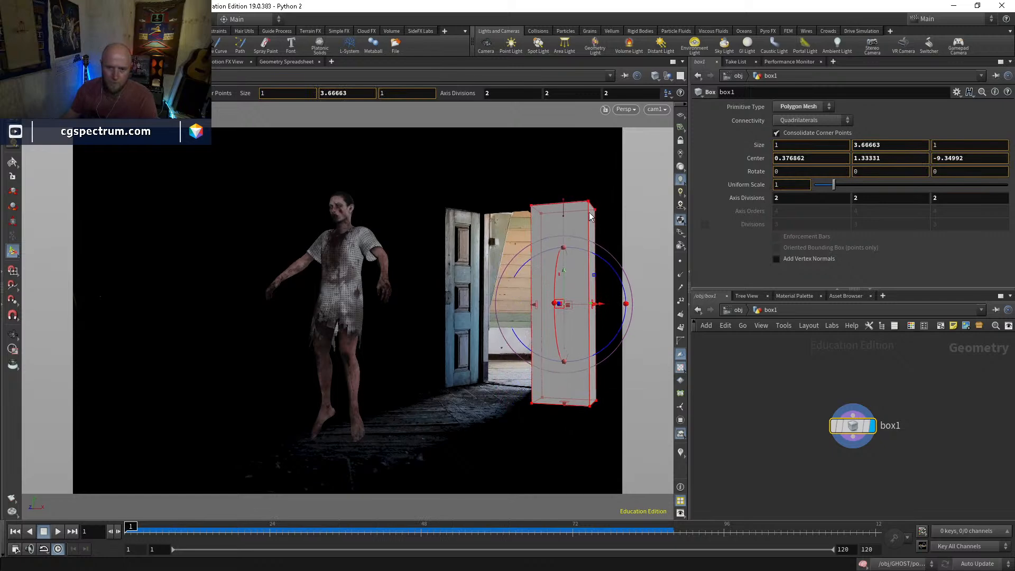
{"action": "left_click_drag", "start_coordinate": [601, 315], "coordinate": [667, 316]}
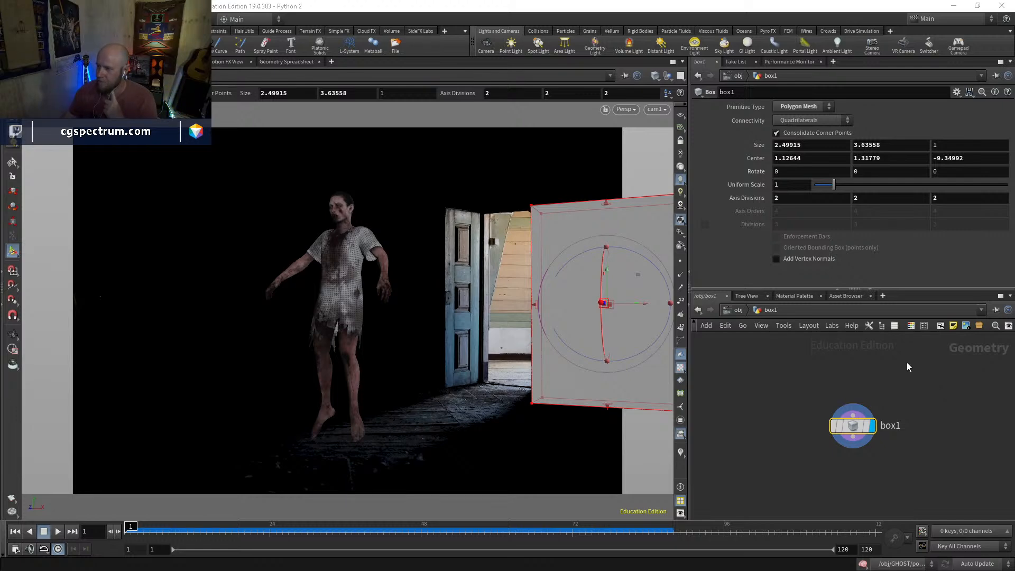
Duplicate the wall box and move the copy across the doorway to a center X of about -2.5
{"action": "left_click_drag", "start_coordinate": [851, 430], "coordinate": [857, 405]}
{"action": "key", "text": "ctrl+c"}
{"action": "key", "text": "ctrl+v"}
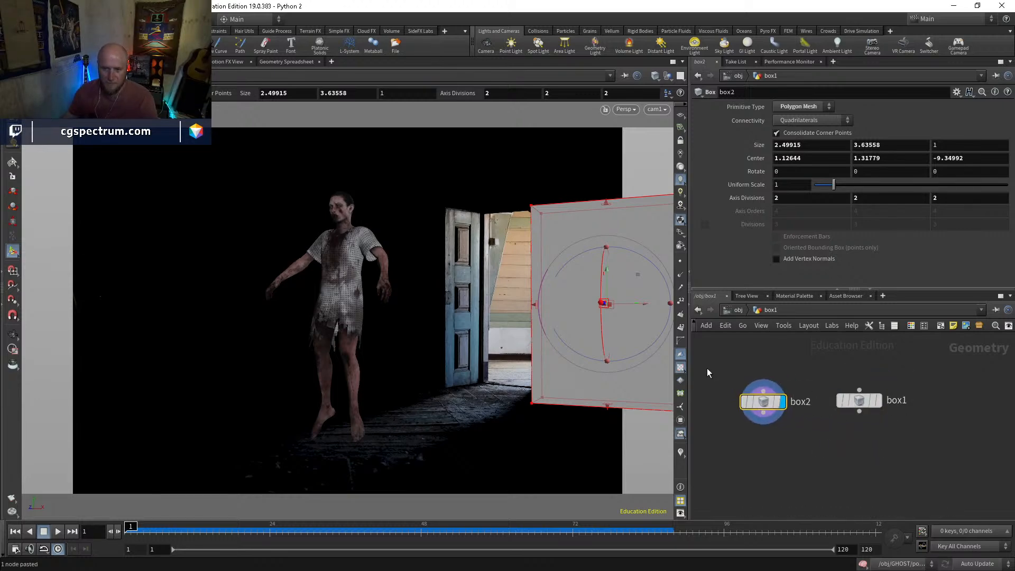
{"action": "left_click_drag", "start_coordinate": [614, 297], "coordinate": [432, 319]}
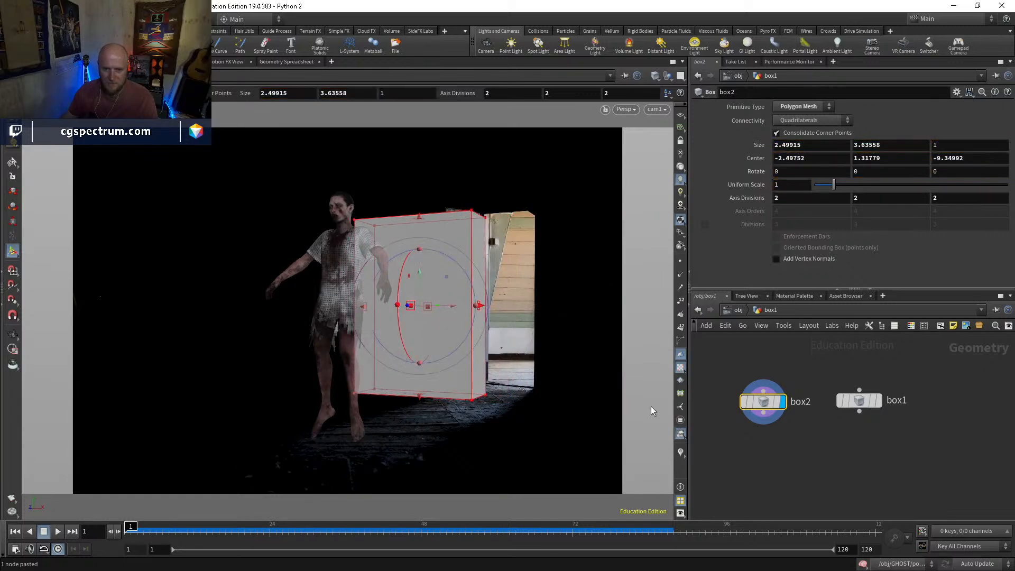
Add a merge node, connect box2 and box1 to it, and display the merged walls
{"action": "key", "text": "Tab"}
{"action": "type", "text": "merge"}
{"action": "key", "text": "Return"}
{"action": "left_click", "coordinate": [829, 477]}
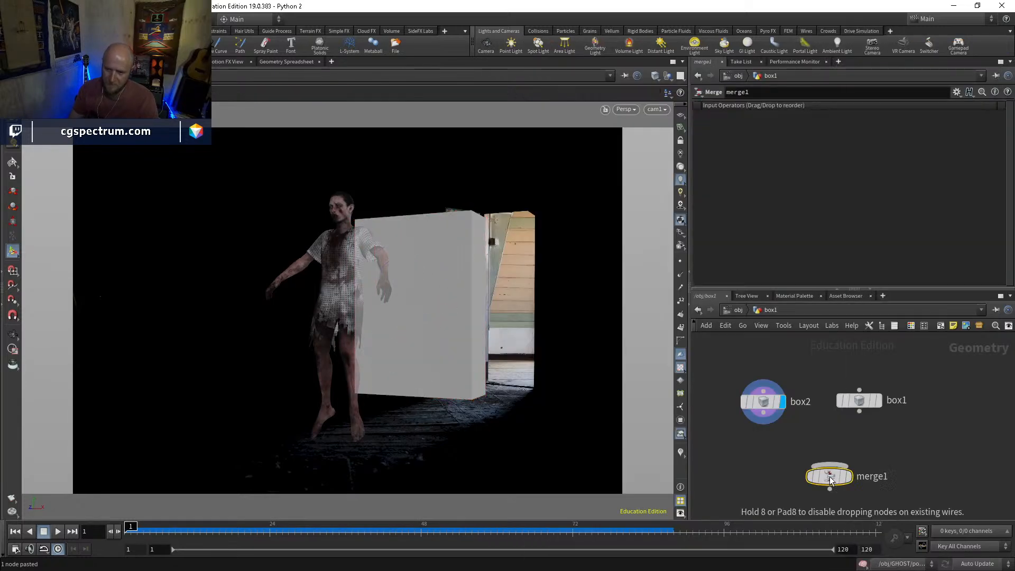
{"action": "left_click", "coordinate": [764, 413]}
{"action": "left_click", "coordinate": [828, 466]}
{"action": "left_click", "coordinate": [860, 411]}
{"action": "left_click", "coordinate": [833, 466]}
{"action": "left_click", "coordinate": [849, 477]}
{"action": "left_click_drag", "start_coordinate": [859, 400], "coordinate": [893, 406]}
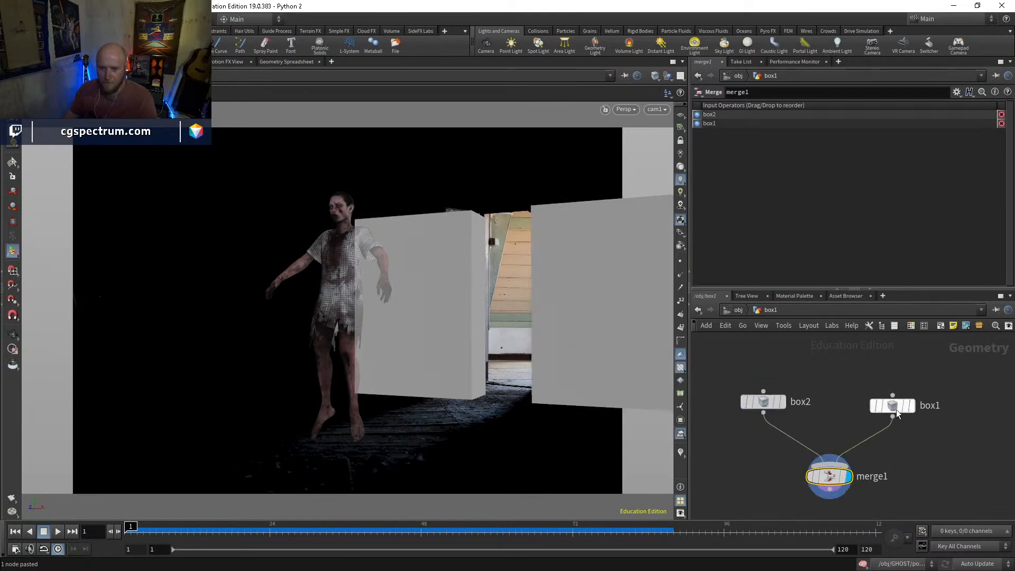
Duplicate box1 again and connect the copy to merge1
{"action": "left_click", "coordinate": [894, 406]}
{"action": "key", "text": "ctrl+c"}
{"action": "key", "text": "ctrl+v"}
{"action": "left_click", "coordinate": [823, 393]}
{"action": "left_click", "coordinate": [835, 457]}
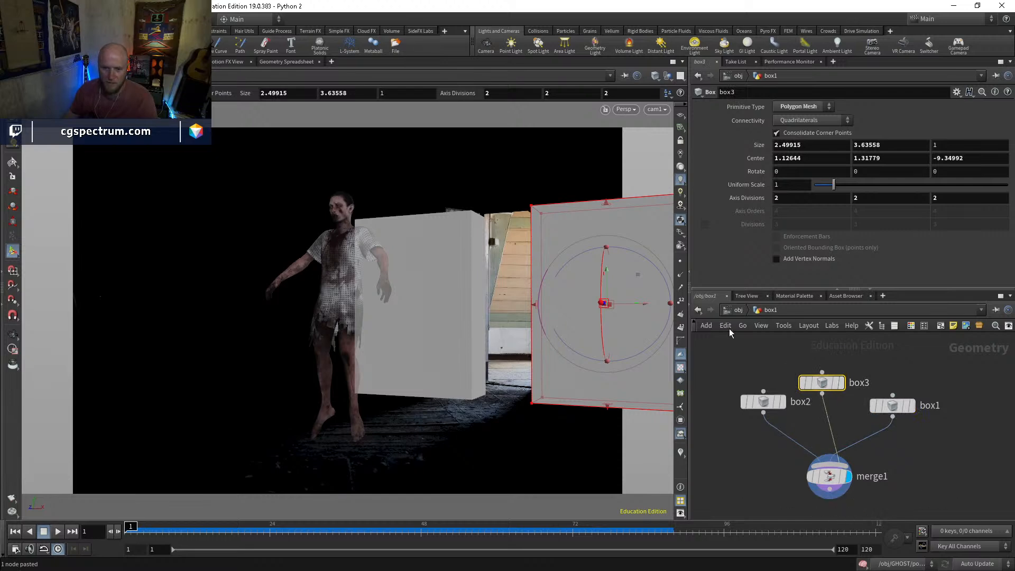
Place box3 above the doorway at about -0.89, 3.91, -9.35 and size it to about 5.72 × 1.57 × 1 to bridge both walls
{"action": "left_click_drag", "start_coordinate": [639, 309], "coordinate": [511, 256]}
{"action": "key", "text": "ctrl+z"}
{"action": "left_click_drag", "start_coordinate": [512, 151], "coordinate": [512, 195]}
{"action": "left_click_drag", "start_coordinate": [511, 129], "coordinate": [512, 154]}
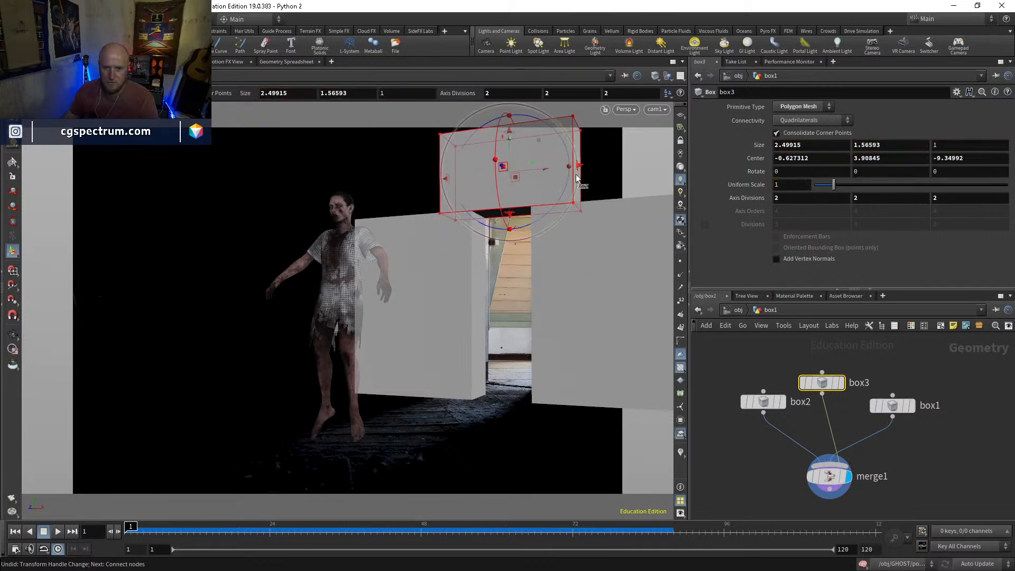
{"action": "left_click_drag", "start_coordinate": [581, 167], "coordinate": [660, 157]}
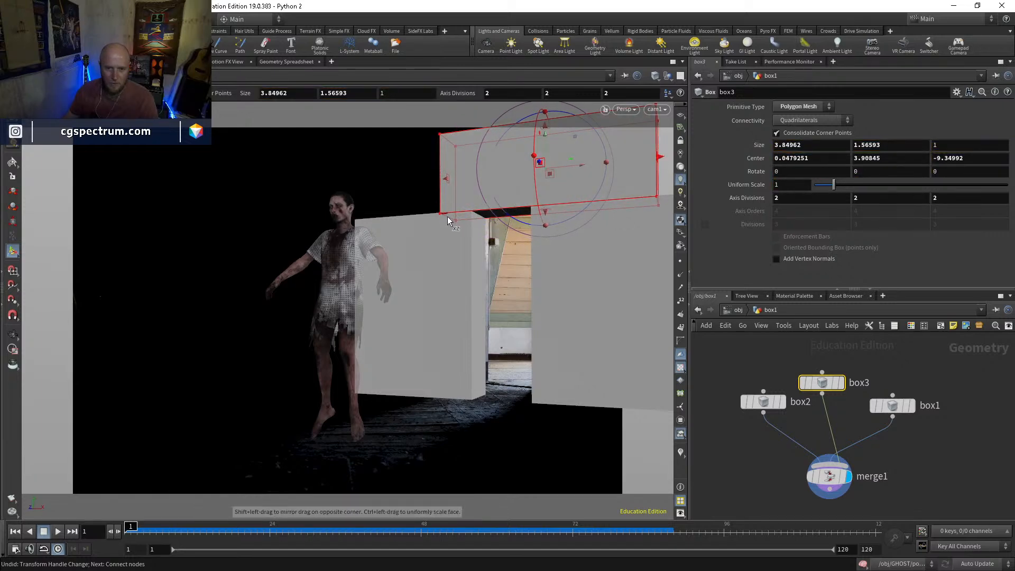
{"action": "left_click_drag", "start_coordinate": [441, 207], "coordinate": [354, 222]}
{"action": "middle_click_drag", "start_coordinate": [938, 457], "coordinate": [901, 389]}
{"action": "key", "text": "Escape"}
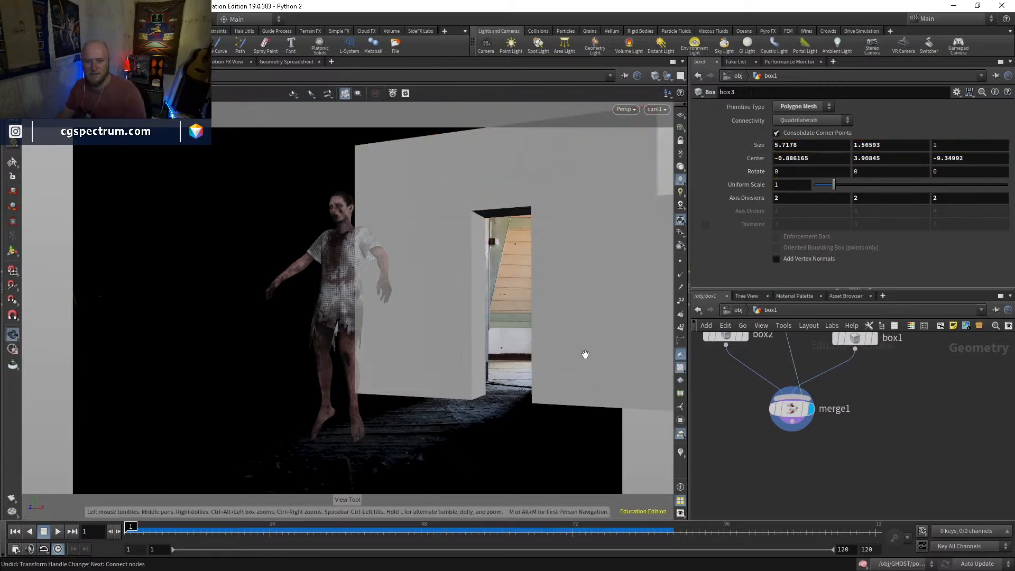
Add a grid as the floor and connect it to merge1
{"action": "key", "text": "Tab"}
{"action": "type", "text": "gr"}
{"action": "key", "text": "Return"}
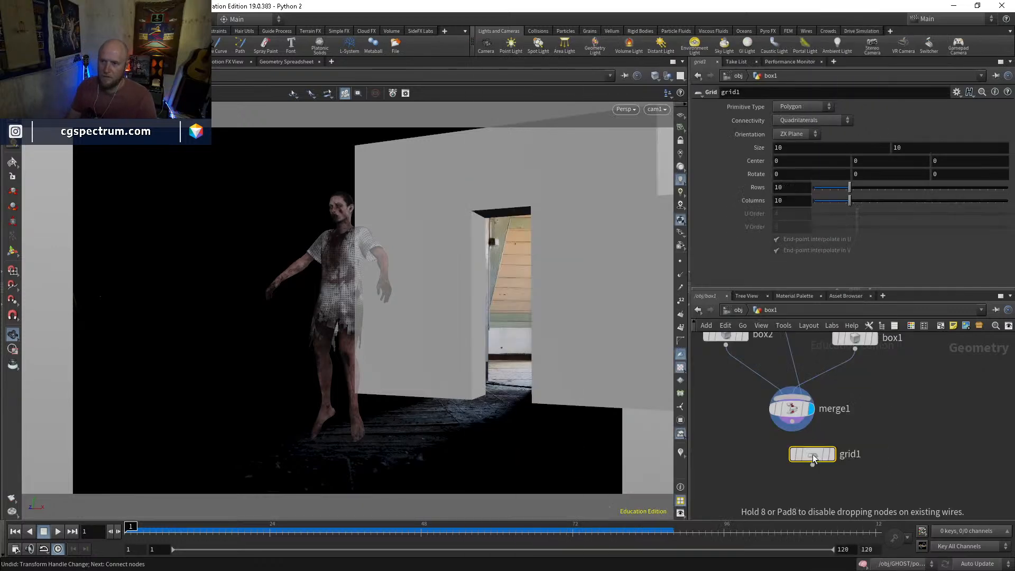
{"action": "left_click", "coordinate": [912, 378]}
{"action": "left_click", "coordinate": [913, 389]}
{"action": "left_click", "coordinate": [823, 410]}
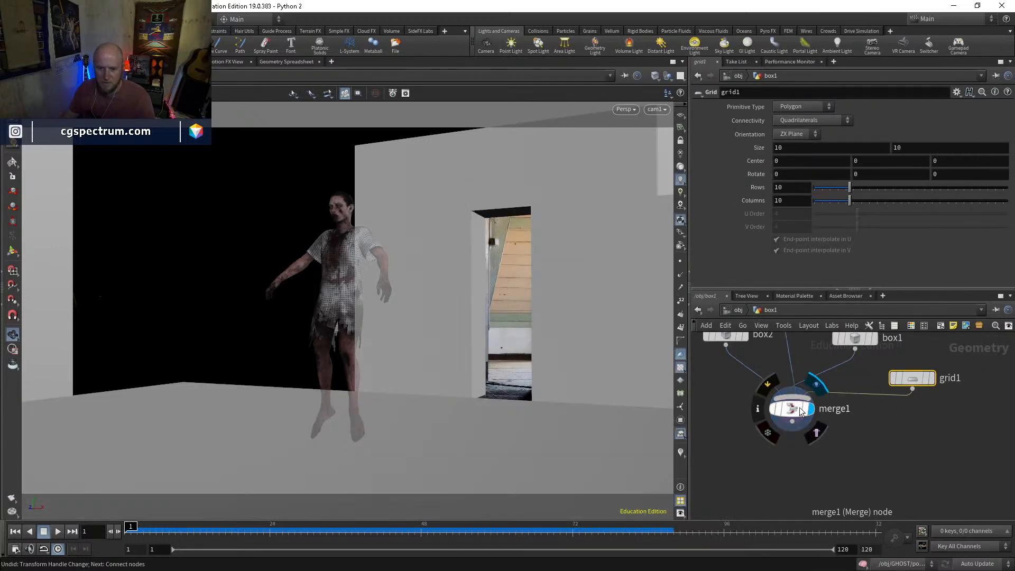
{"action": "left_click", "coordinate": [794, 408]}
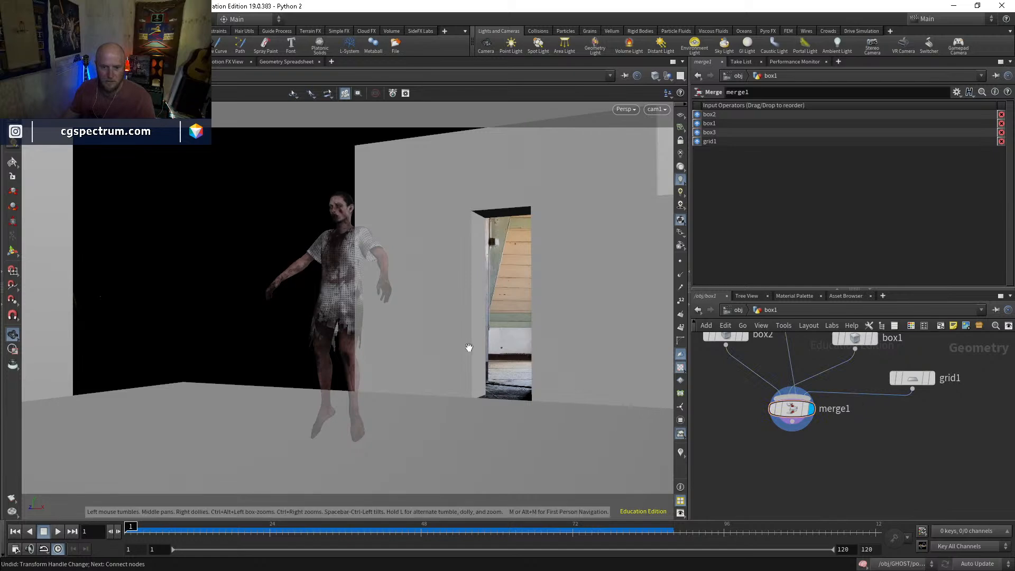
Slide the floor grid toward the wall to a center Z of about -4.62 and check it through cam1
{"action": "left_click_drag", "start_coordinate": [469, 350], "coordinate": [413, 365]}
{"action": "right_click_drag", "start_coordinate": [412, 364], "coordinate": [465, 413]}
{"action": "left_click_drag", "start_coordinate": [465, 412], "coordinate": [420, 414]}
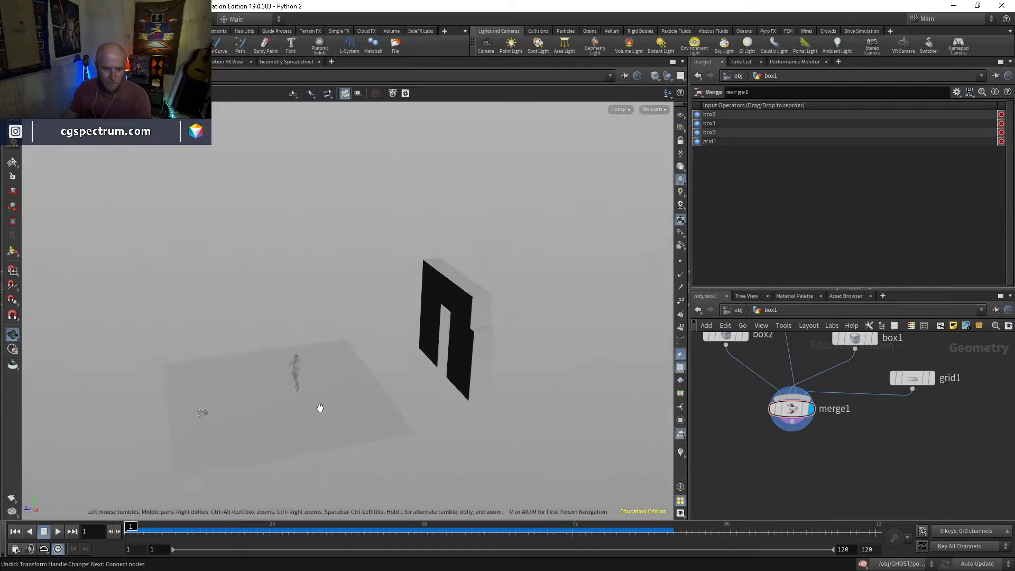
{"action": "key", "text": "Return"}
{"action": "left_click", "coordinate": [911, 379]}
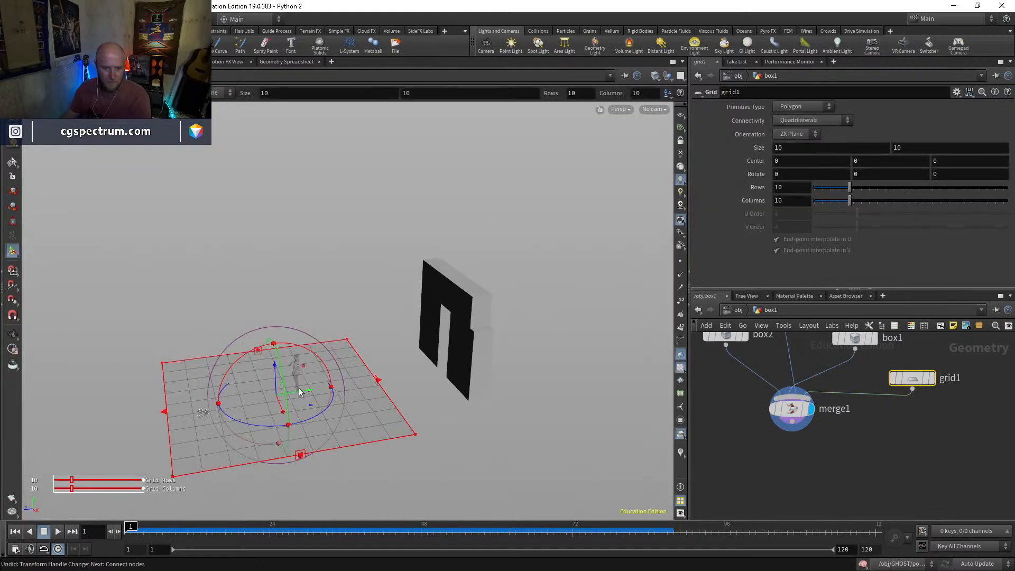
{"action": "left_click_drag", "start_coordinate": [295, 396], "coordinate": [388, 379]}
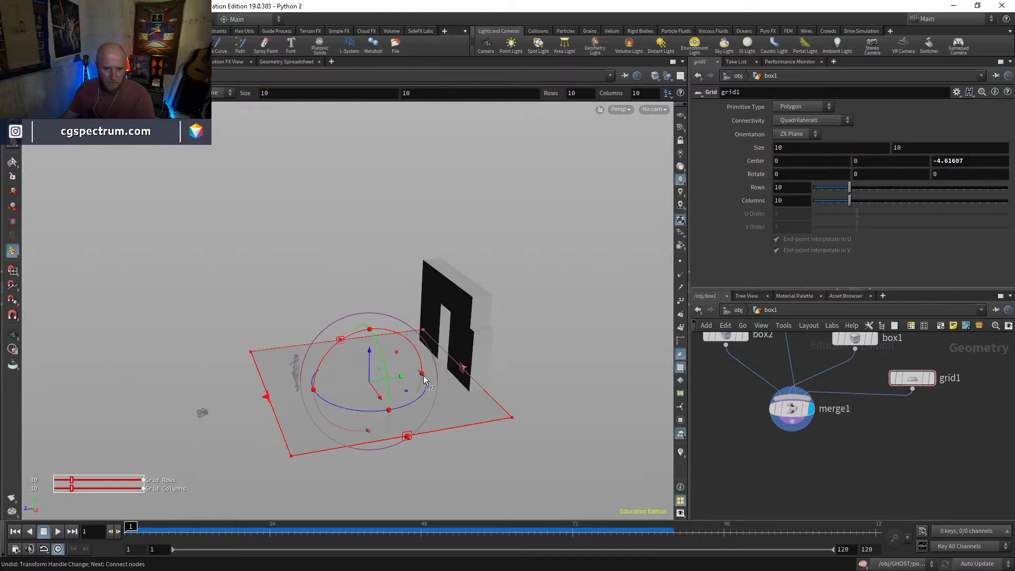
{"action": "left_click", "coordinate": [652, 109]}
{"action": "left_click", "coordinate": [660, 159]}
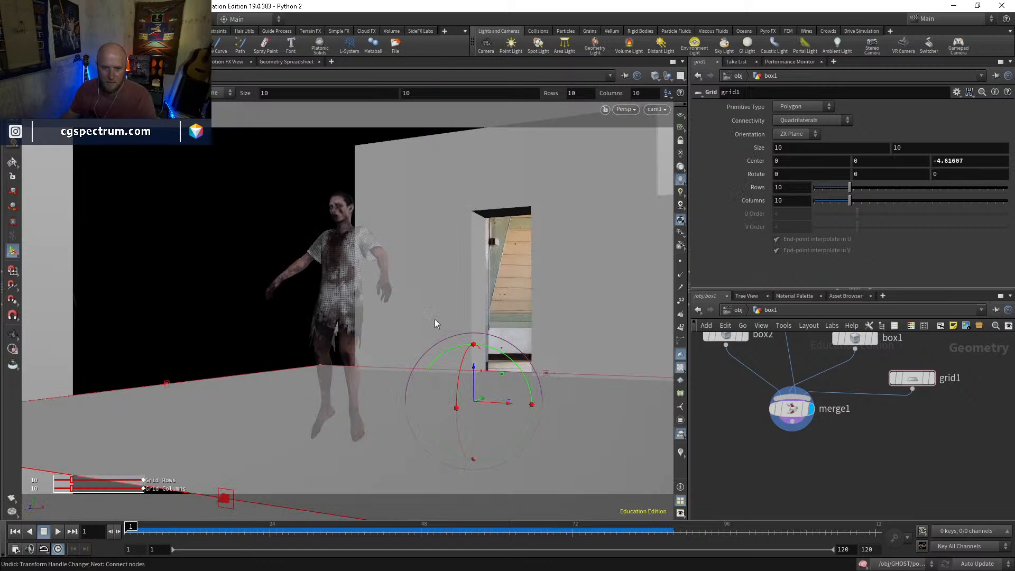
{"action": "key", "text": "shift+w"}
{"action": "key", "text": "shift+w"}
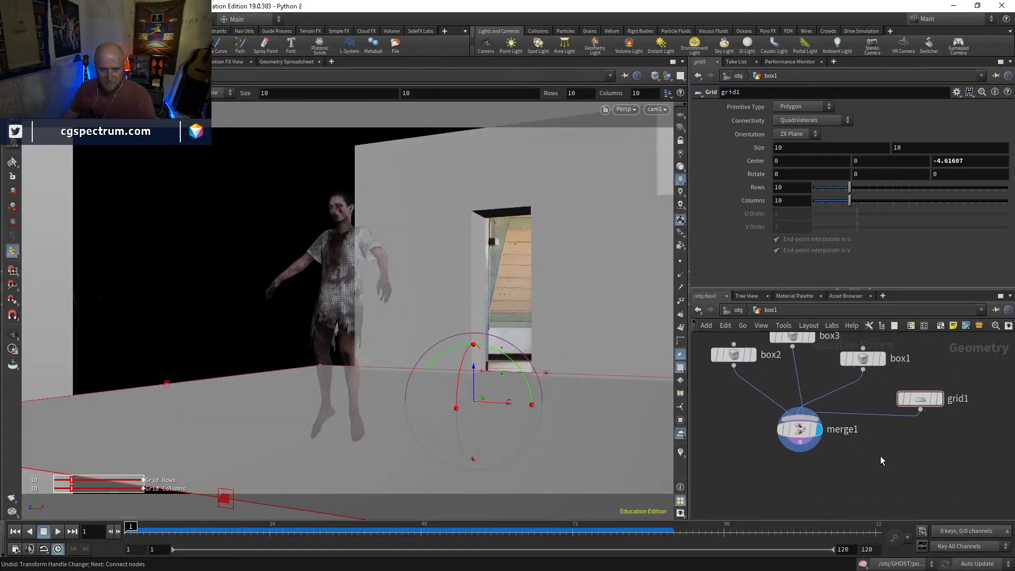
Create an area light from a view behind the wall, facing the doorway and the ghost
{"action": "key", "text": "Escape"}
{"action": "left_click_drag", "start_coordinate": [413, 315], "coordinate": [449, 208]}
{"action": "key", "text": "Return"}
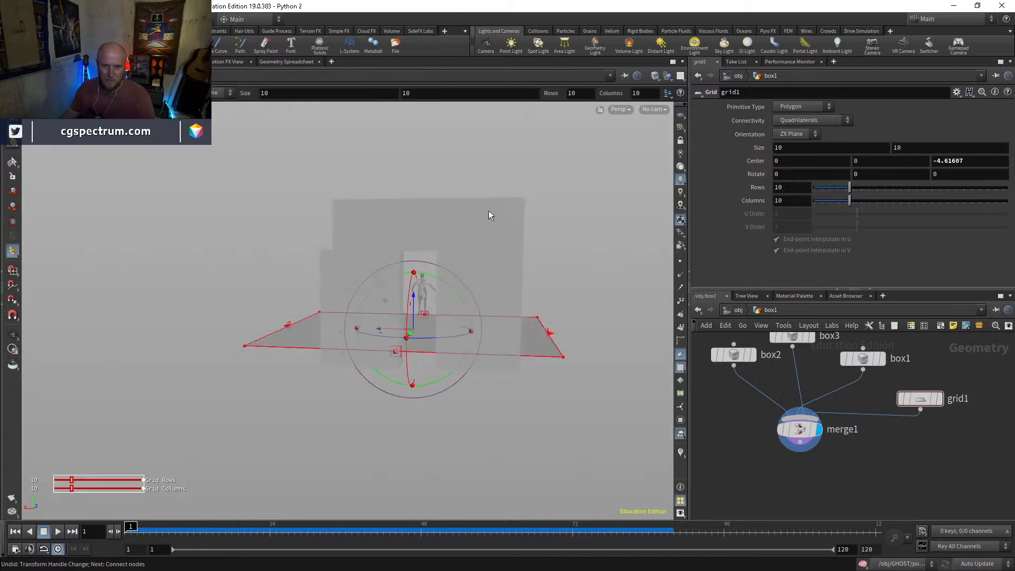
{"action": "left_click", "coordinate": [564, 48], "text": "ctrl"}
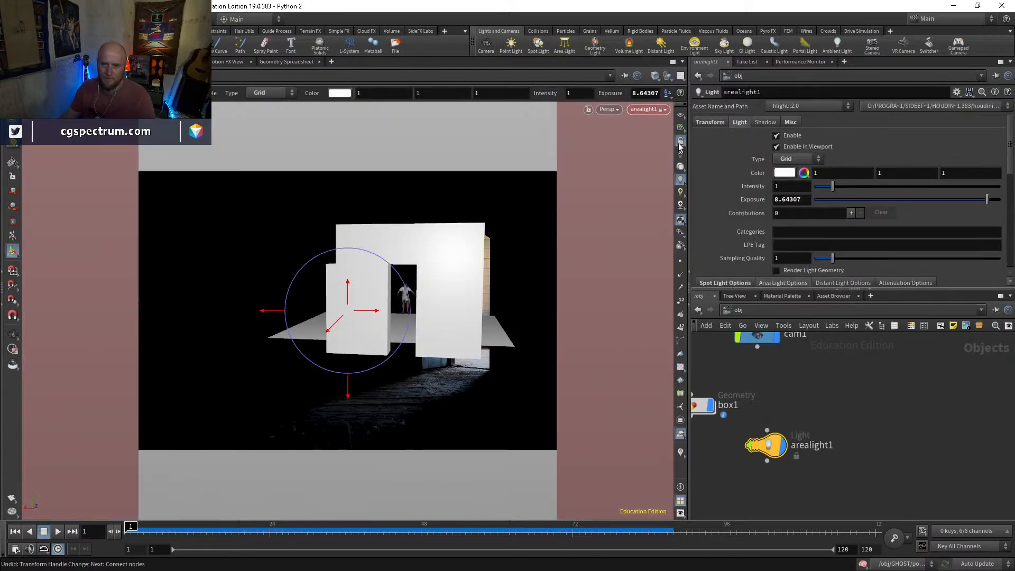
Look through cam1, then turn the area light slightly and shift it sideways behind the wall beside the doorway
{"action": "left_click", "coordinate": [657, 109]}
{"action": "left_click", "coordinate": [666, 156]}
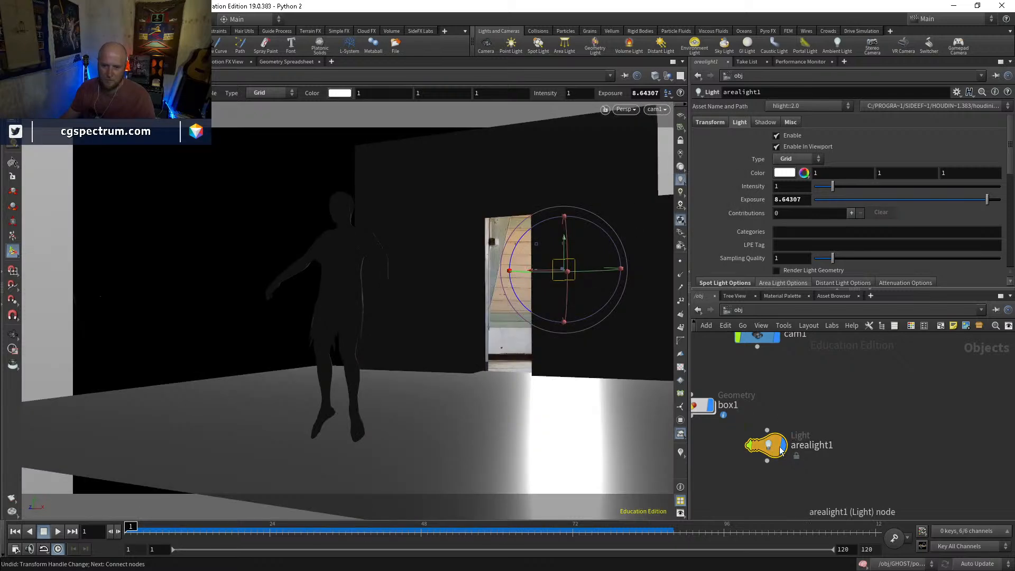
{"action": "left_click_drag", "start_coordinate": [586, 272], "coordinate": [567, 236]}
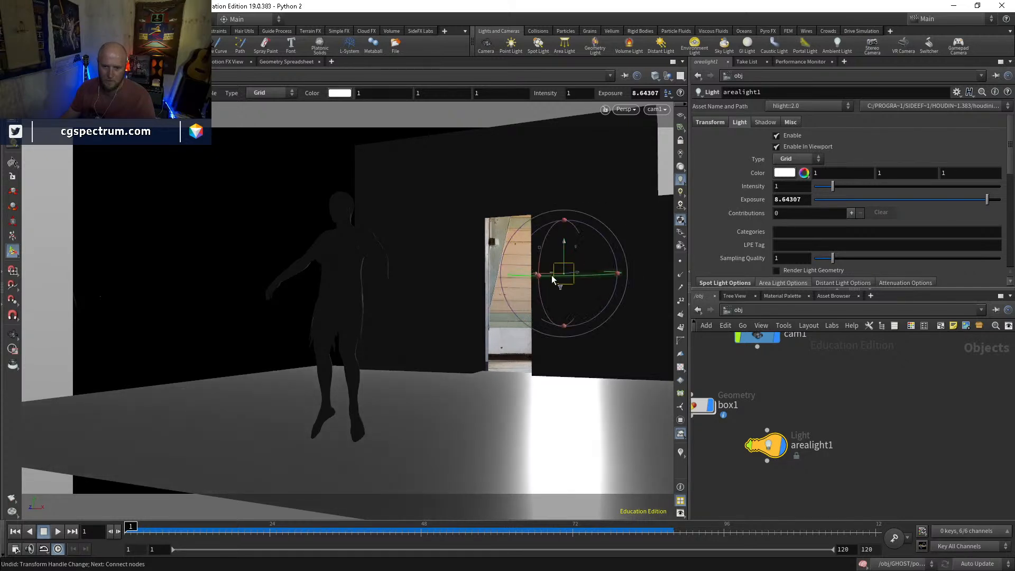
{"action": "mouse_move", "coordinate": [552, 276]}
{"action": "left_mouse_down"}
{"action": "mouse_move", "coordinate": [541, 275]}
{"action": "mouse_move", "coordinate": [571, 276]}
{"action": "left_mouse_up"}
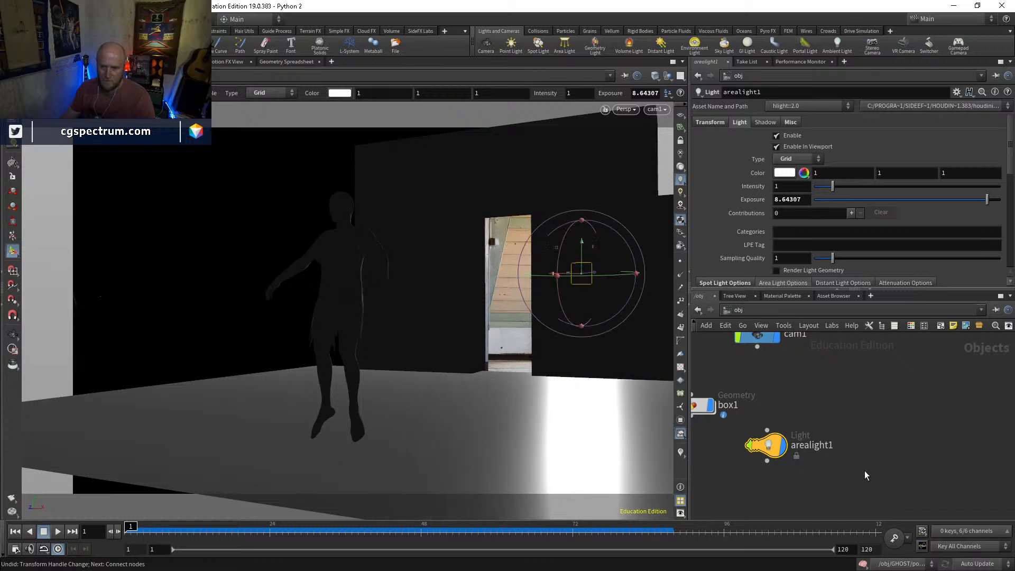
Switch to the Render View and start a preview render through cam1
{"action": "left_click", "coordinate": [120, 62]}
{"action": "left_click", "coordinate": [228, 76]}
{"action": "left_click", "coordinate": [224, 105]}
{"action": "left_click", "coordinate": [448, 77]}
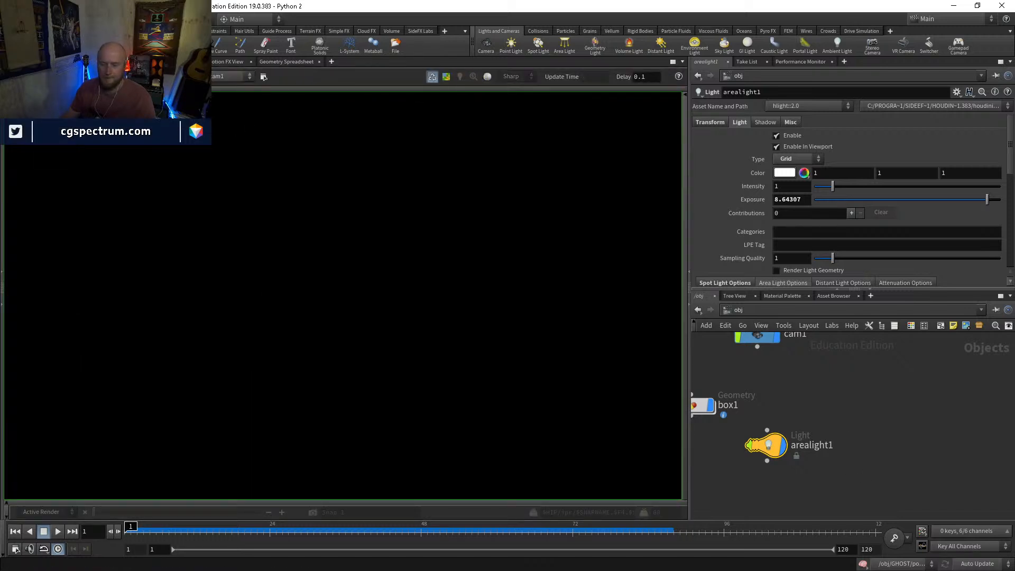
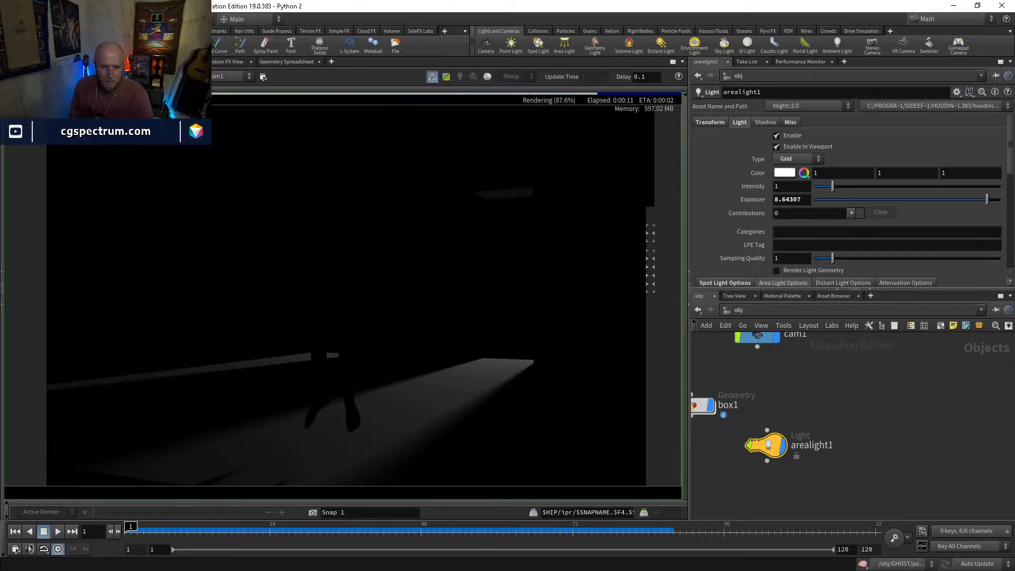
Raise the area light's exposure to 9.94 and inspect the updated preview render
{"action": "scroll", "coordinate": [401, 350], "scroll_direction": "down", "scroll_amount": 1}
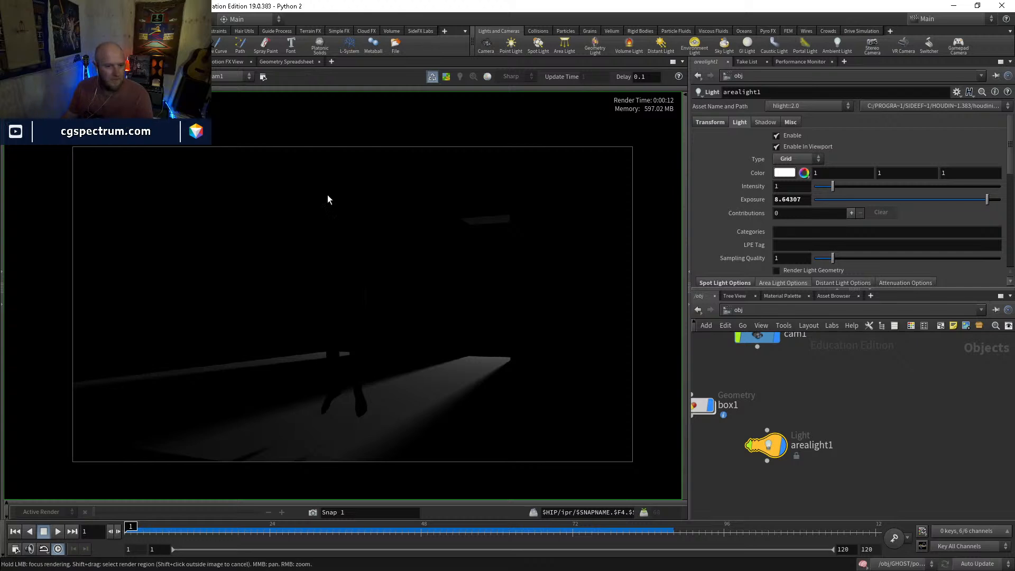
{"action": "left_click", "coordinate": [810, 199]}
{"action": "type", "text": "9.94"}
{"action": "key", "text": "Return"}
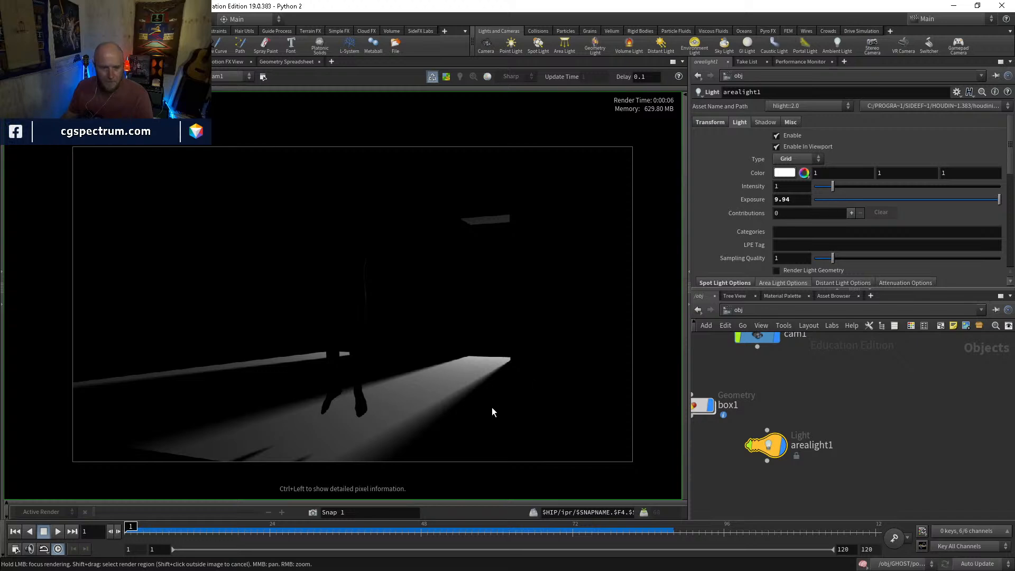
{"action": "scroll", "coordinate": [345, 404], "scroll_direction": "up", "scroll_amount": 5}
{"action": "scroll", "coordinate": [350, 404], "scroll_direction": "down", "scroll_amount": 3}
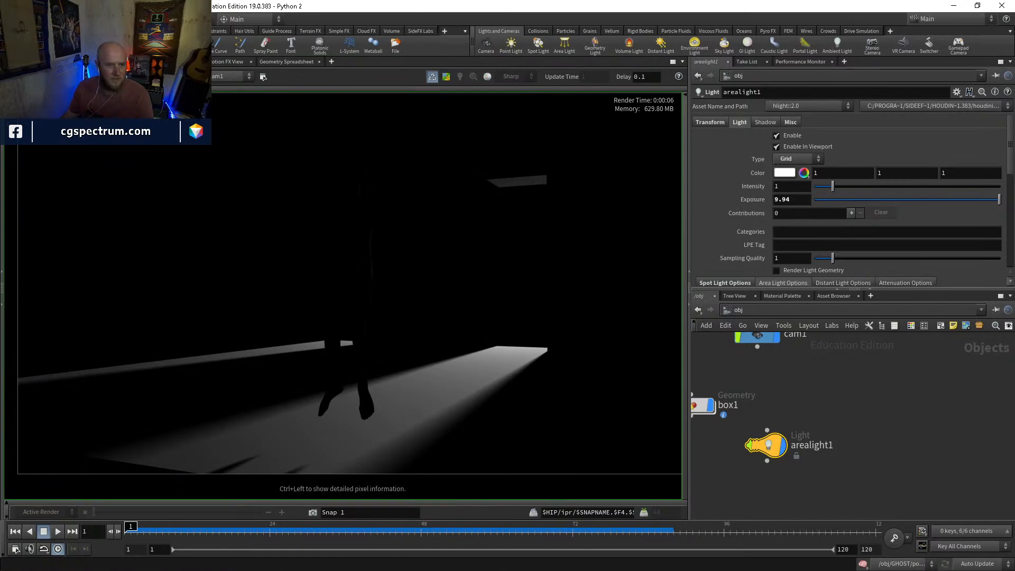
Return to the scene view, enlarge the area light to about 1.8 by 3.4, and slide it slightly sideways behind the wall
{"action": "left_click", "coordinate": [24, 62]}
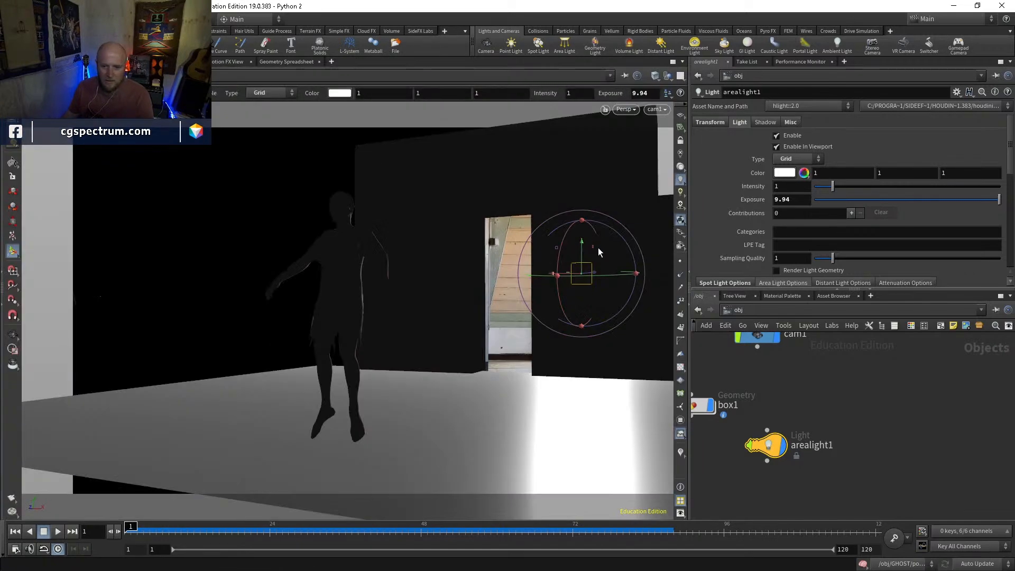
{"action": "scroll", "coordinate": [825, 209], "scroll_direction": "down", "scroll_amount": 3}
{"action": "left_click", "coordinate": [914, 202]}
{"action": "type", "text": ".8"}
{"action": "key", "text": "Return"}
{"action": "scroll", "coordinate": [914, 204], "scroll_direction": "up", "scroll_amount": 4}
{"action": "left_click", "coordinate": [868, 203]}
{"action": "scroll", "coordinate": [868, 203], "scroll_direction": "up", "scroll_amount": 8}
{"action": "left_click", "coordinate": [916, 203]}
{"action": "scroll", "coordinate": [917, 202], "scroll_direction": "up", "scroll_amount": 6}
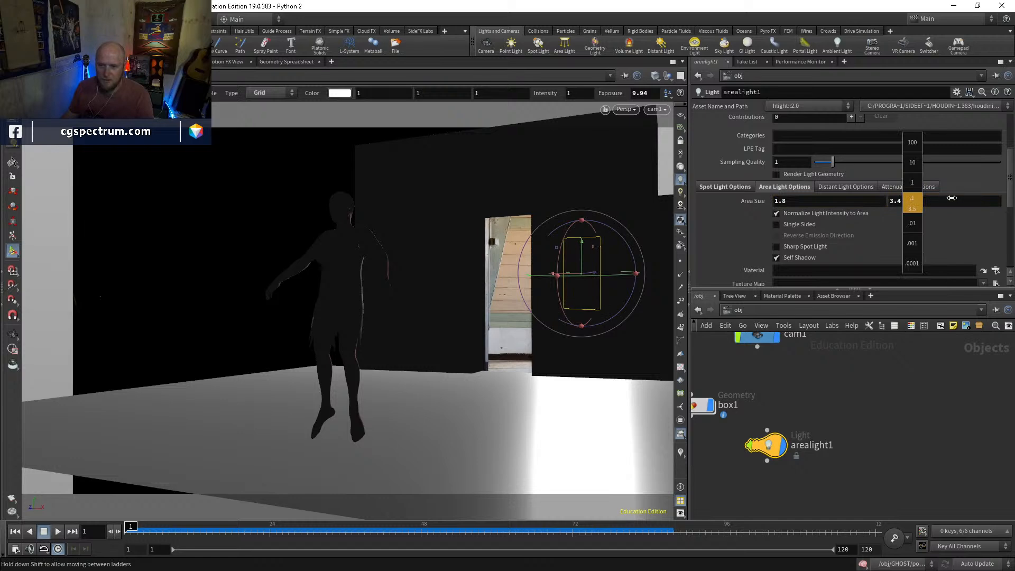
{"action": "left_click_drag", "start_coordinate": [564, 275], "coordinate": [584, 276]}
Toggle the box1 geometry's display repeatedly to compare it with the background photo
{"action": "key", "text": "space+b"}
{"action": "key", "text": "space+b"}
{"action": "middle_click_drag", "start_coordinate": [734, 390], "coordinate": [831, 495]}
{"action": "middle_click_drag", "start_coordinate": [805, 454], "coordinate": [782, 390]}
{"action": "left_click", "coordinate": [786, 448]}
{"action": "left_click", "coordinate": [786, 449]}
{"action": "left_click", "coordinate": [786, 449]}
{"action": "left_click", "coordinate": [786, 449]}
{"action": "left_click", "coordinate": [786, 449]}
{"action": "left_click", "coordinate": [785, 449]}
{"action": "left_click", "coordinate": [786, 449]}
{"action": "left_click", "coordinate": [786, 449]}
Set box1 as the Forced Matte object on the mantra_ipr render node in the out network
{"action": "left_click", "coordinate": [767, 447]}
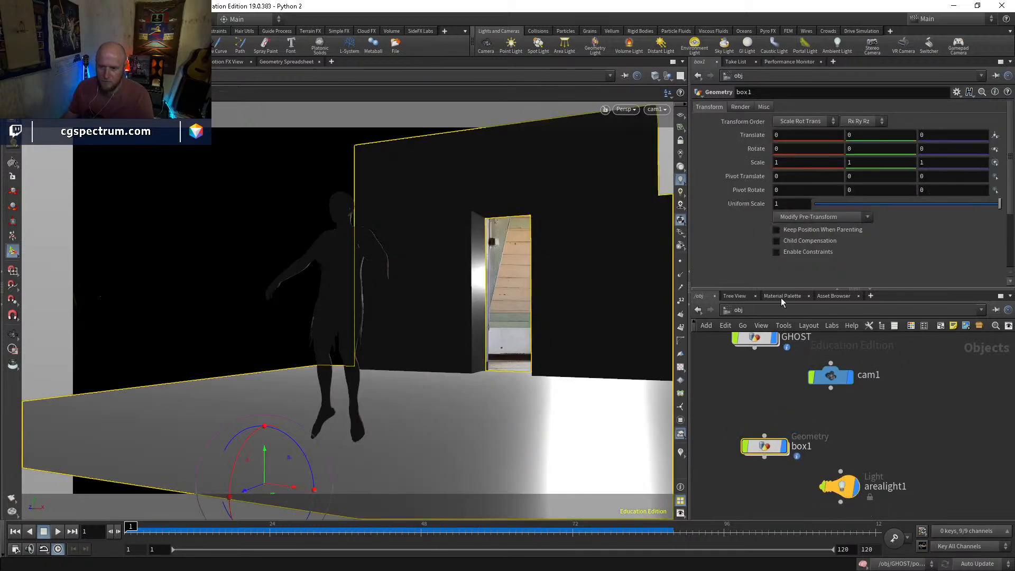
{"action": "double_click", "coordinate": [801, 447]}
{"action": "left_click", "coordinate": [739, 310]}
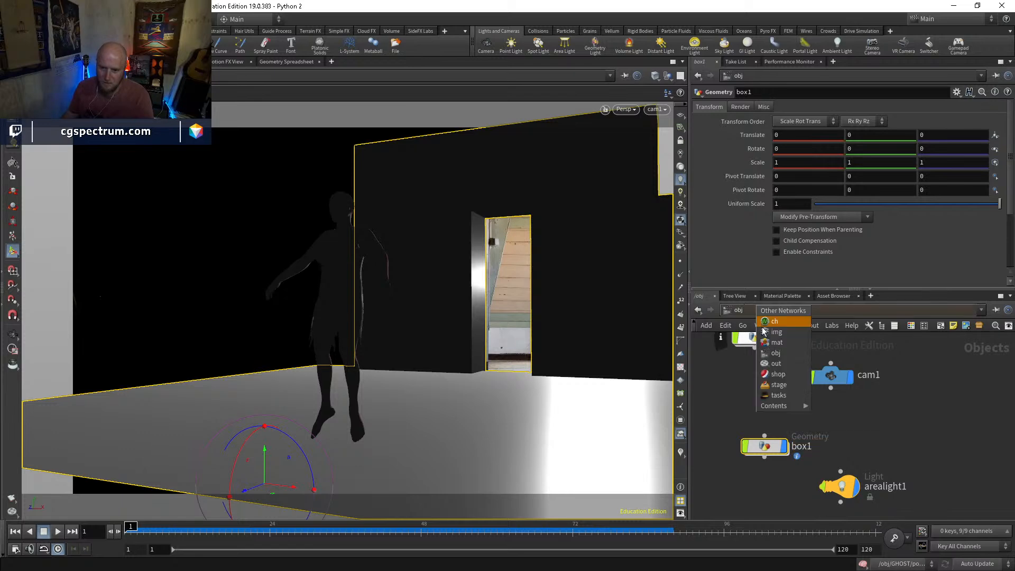
{"action": "left_click", "coordinate": [775, 364]}
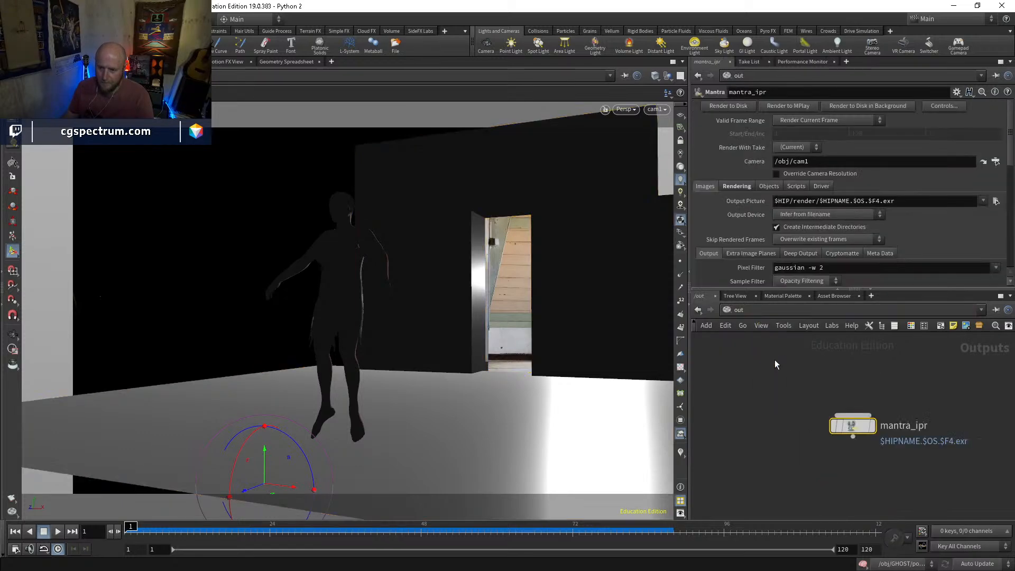
{"action": "left_click", "coordinate": [770, 187]}
{"action": "type", "text": "box1"}
{"action": "key", "text": "Return"}
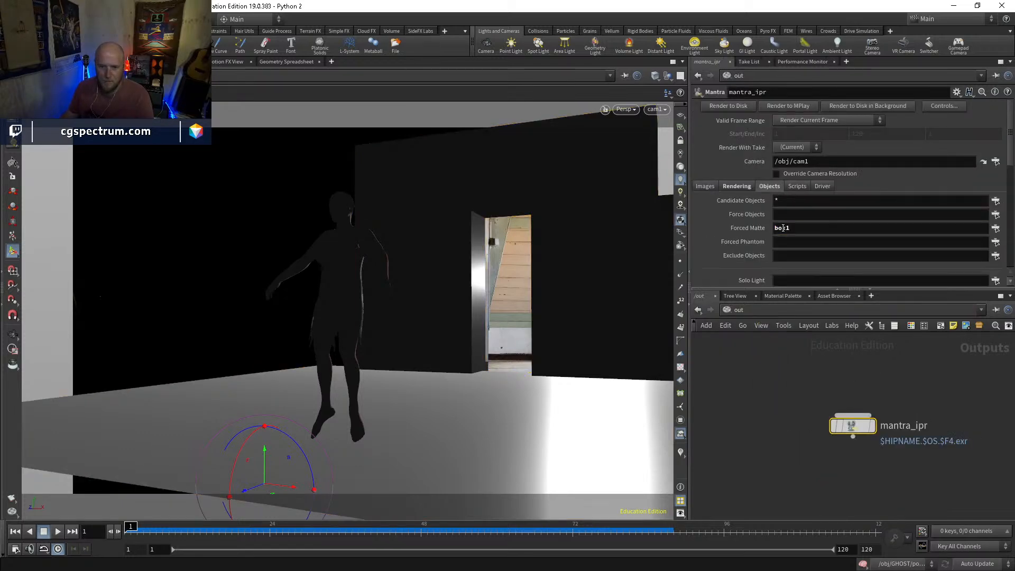
Restrict the render node's Candidate Objects to GHOST and re-render the preview in the Render View
{"action": "left_click", "coordinate": [996, 201]}
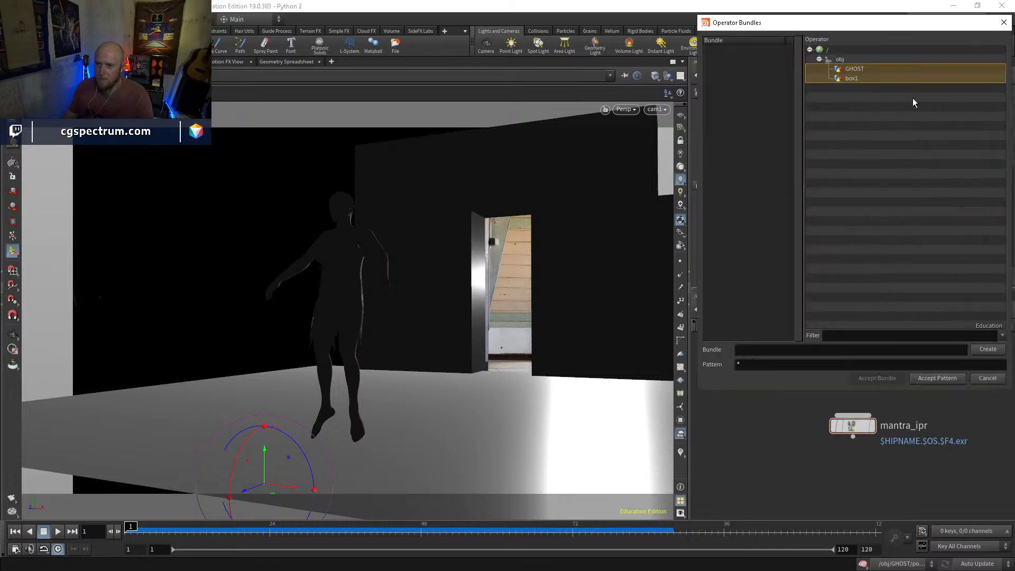
{"action": "left_click", "coordinate": [934, 226]}
{"action": "left_click", "coordinate": [862, 71]}
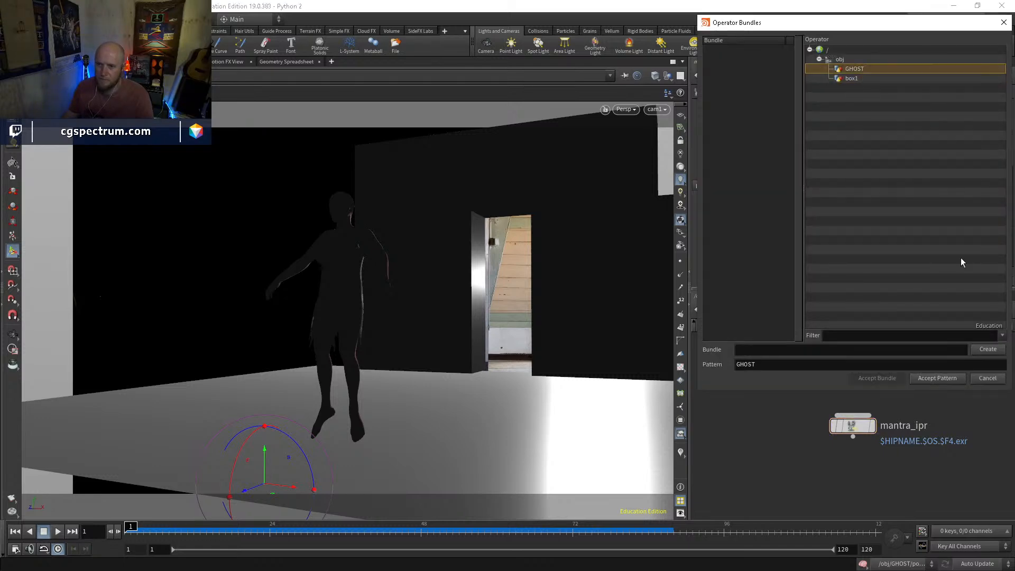
{"action": "left_click", "coordinate": [938, 378]}
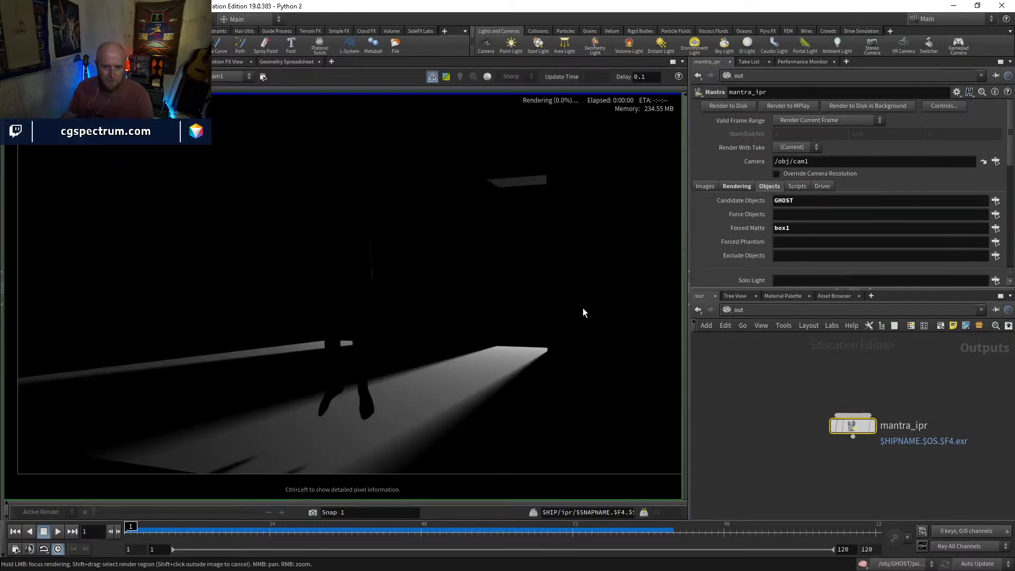
{"action": "scroll", "coordinate": [550, 302], "scroll_direction": "down", "scroll_amount": 2}
{"action": "scroll", "coordinate": [550, 302], "scroll_direction": "up", "scroll_amount": 1}
{"action": "middle_click_drag", "start_coordinate": [552, 302], "coordinate": [545, 301]}
Check the render's alpha, load the dark doorway photo as the Render View background, and return to the colour display
{"action": "key", "text": "d"}
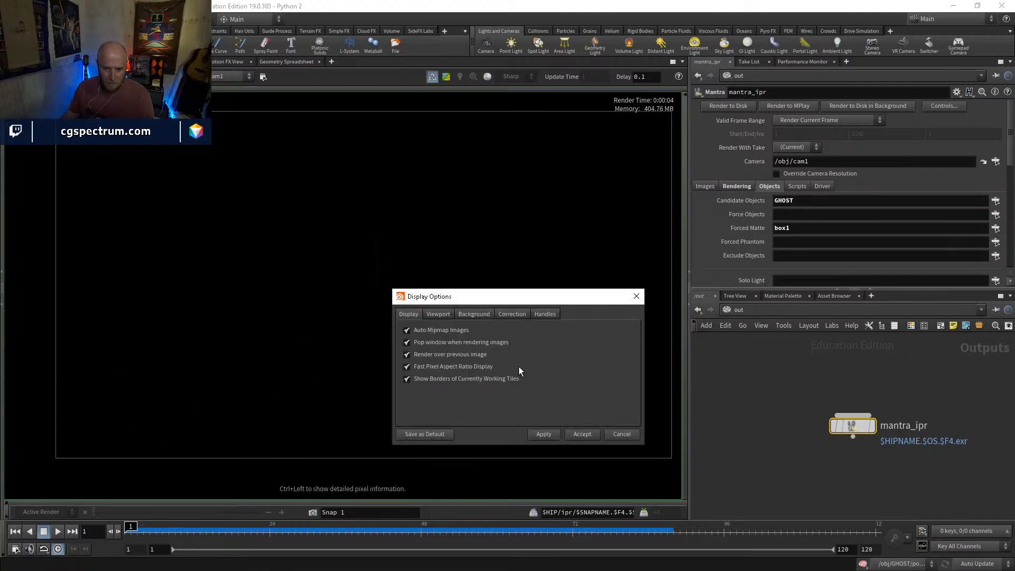
{"action": "left_click", "coordinate": [623, 434]}
{"action": "key", "text": "d"}
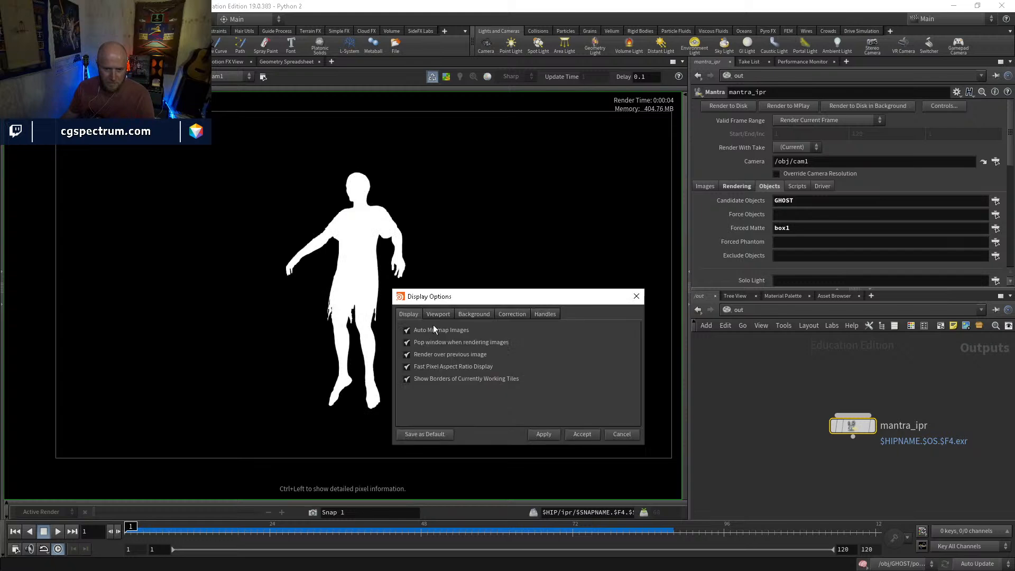
{"action": "left_click", "coordinate": [480, 315]}
{"action": "left_click", "coordinate": [603, 332]}
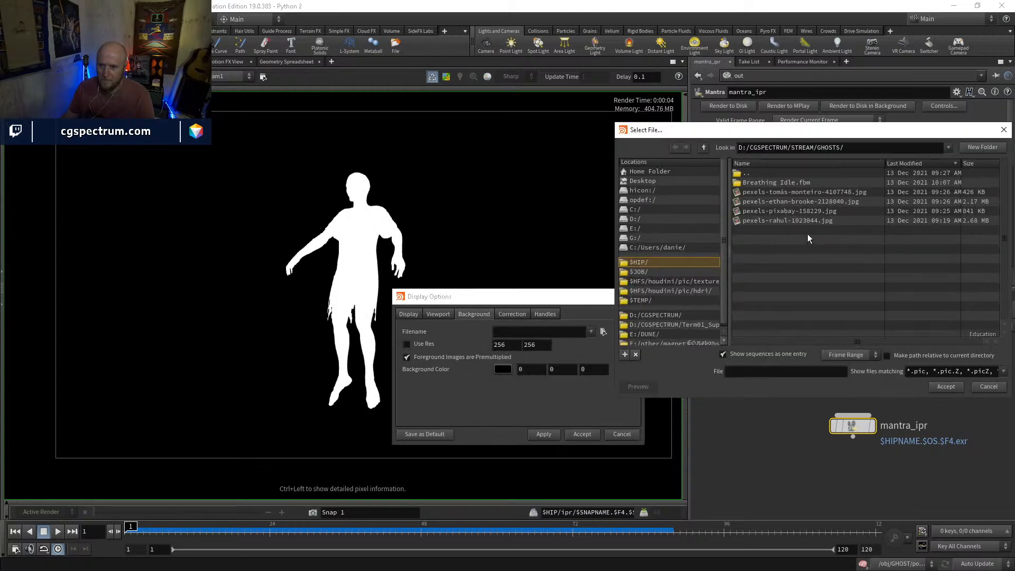
{"action": "double_click", "coordinate": [811, 192]}
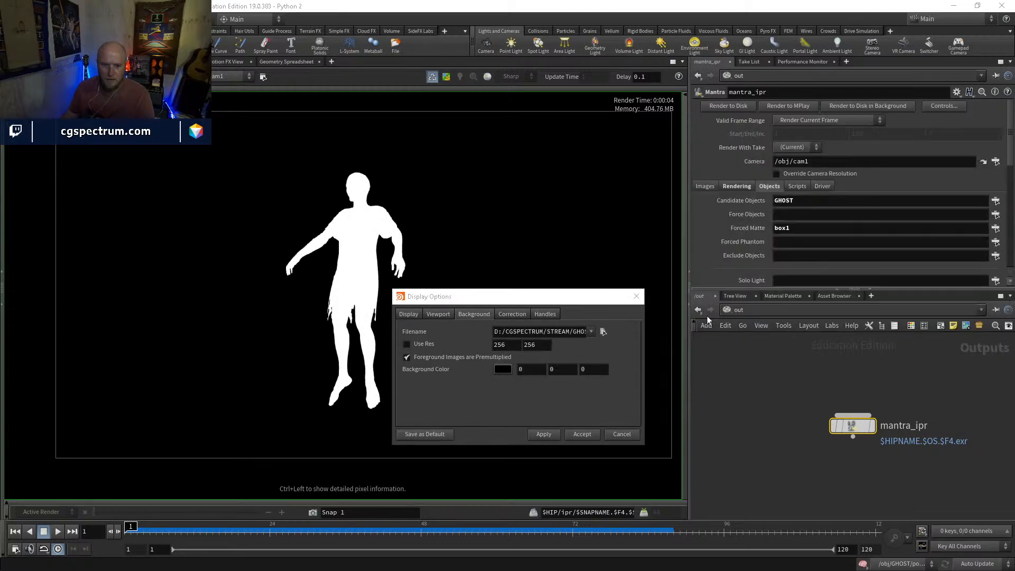
{"action": "left_click", "coordinate": [583, 433]}
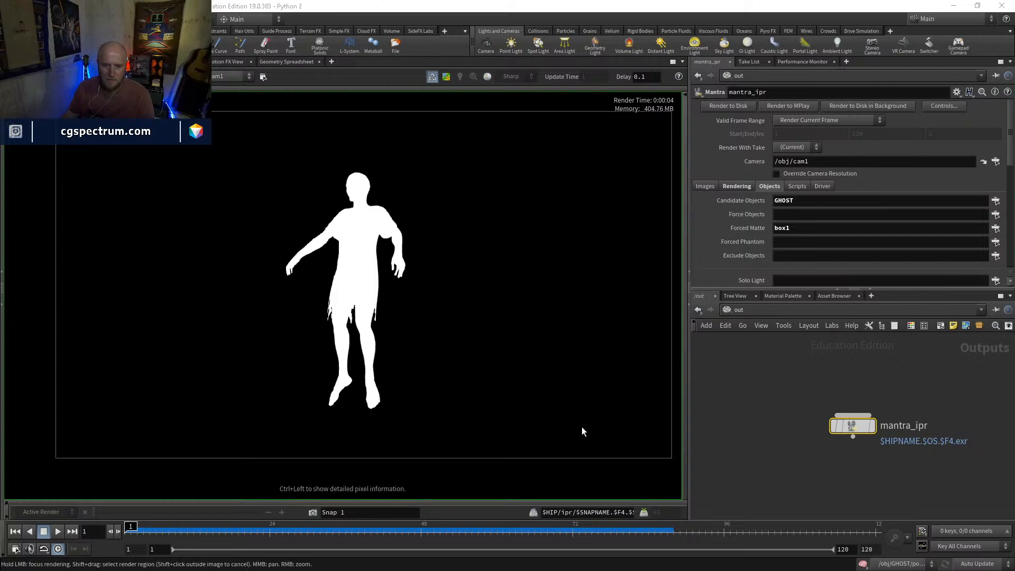
{"action": "key", "text": "a"}
{"action": "key", "text": "c"}
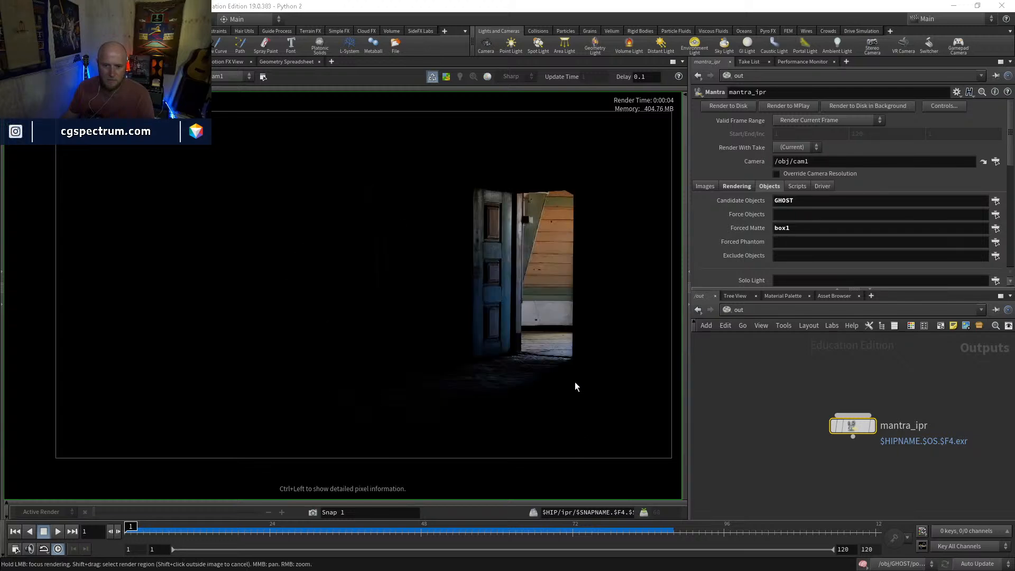
Show the colour correction bar, boost the brightness to 128 to inspect the dark areas, and reset it to 1
{"action": "scroll", "coordinate": [349, 385], "scroll_direction": "up", "scroll_amount": 5}
{"action": "scroll", "coordinate": [390, 377], "scroll_direction": "down", "scroll_amount": 3}
{"action": "right_click", "coordinate": [391, 364]}
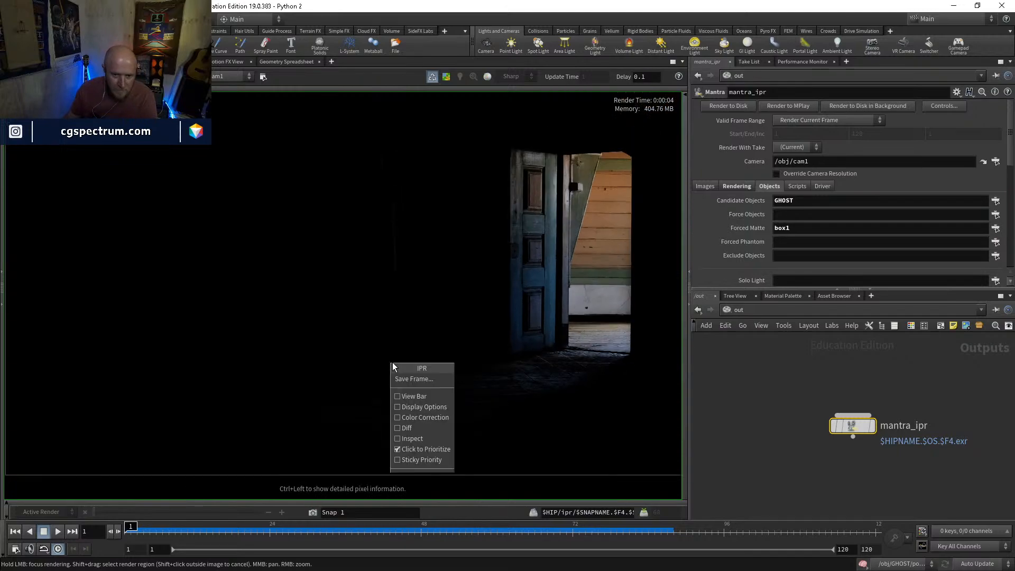
{"action": "left_click", "coordinate": [423, 418]}
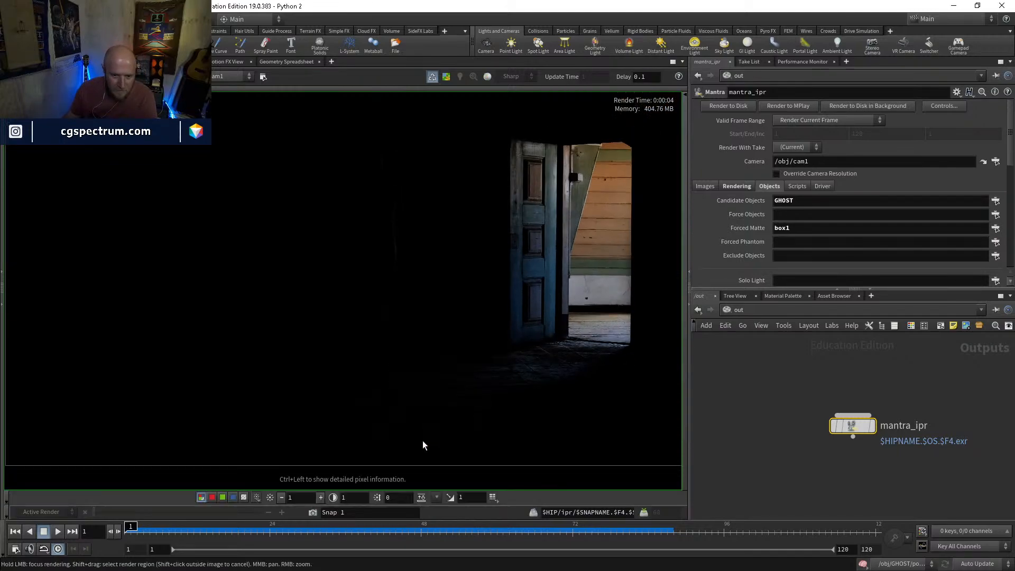
{"action": "left_click", "coordinate": [321, 497]}
{"action": "left_click", "coordinate": [320, 497]}
{"action": "scroll", "coordinate": [418, 343], "scroll_direction": "down", "scroll_amount": 2}
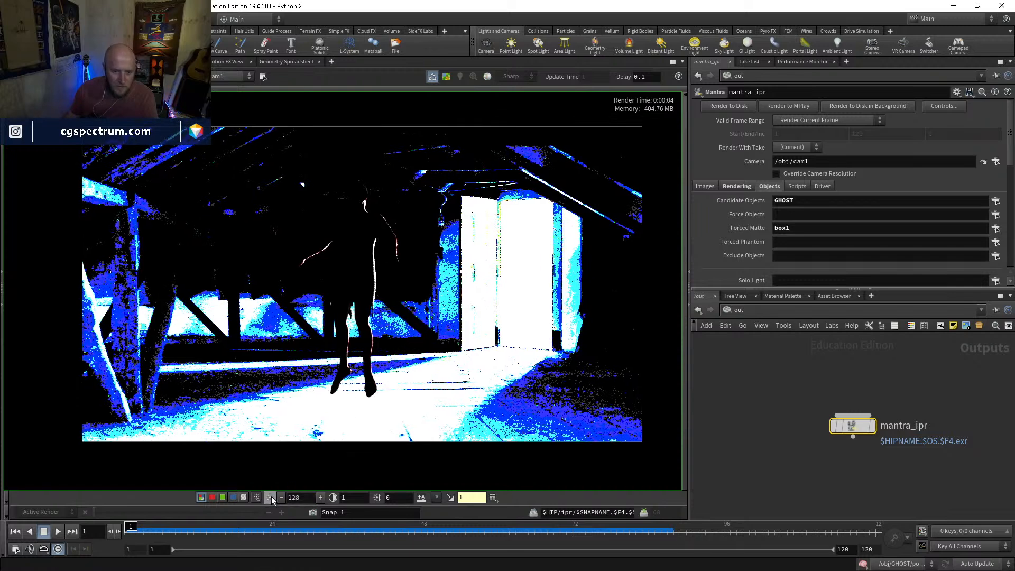
{"action": "left_click", "coordinate": [271, 498]}
Go back to the object network and set arealight1's exposure to 12
{"action": "left_click", "coordinate": [725, 309]}
{"action": "left_click", "coordinate": [754, 361]}
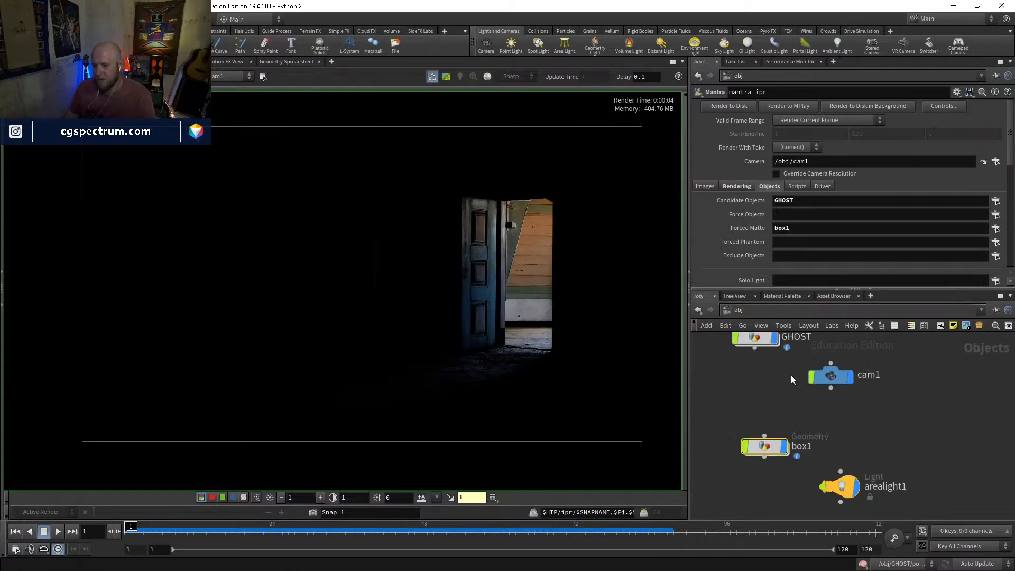
{"action": "middle_click_drag", "start_coordinate": [864, 399], "coordinate": [868, 373]}
{"action": "left_click", "coordinate": [847, 462]}
{"action": "scroll", "coordinate": [788, 156], "scroll_direction": "up", "scroll_amount": 4}
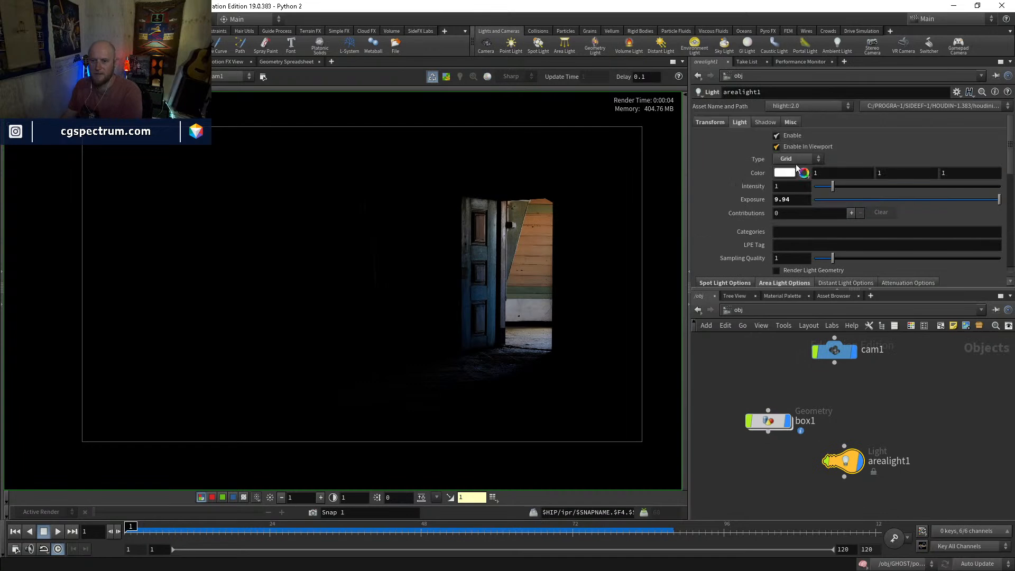
{"action": "double_click", "coordinate": [803, 200]}
{"action": "type", "text": "12"}
{"action": "key", "text": "Return"}
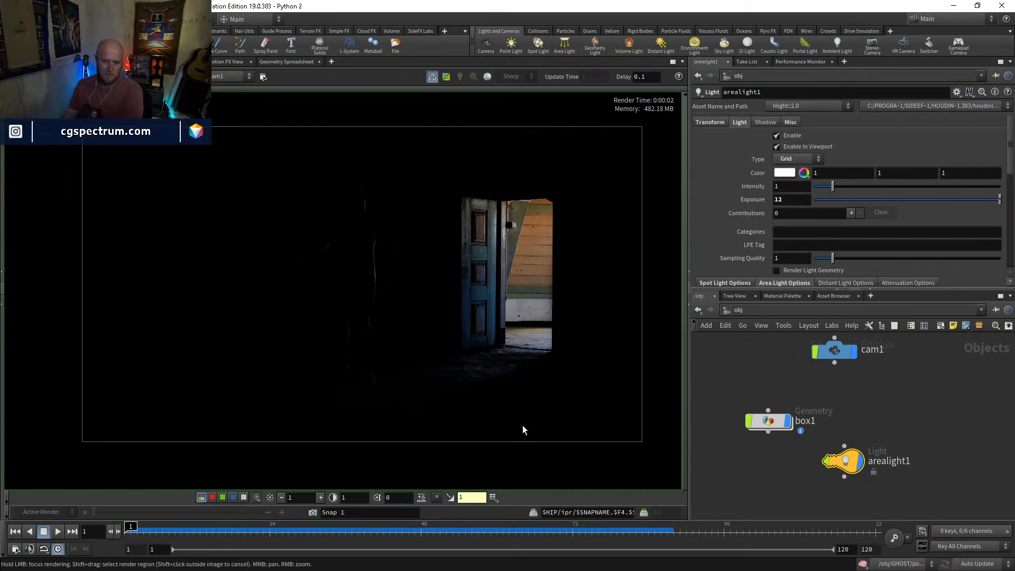
Set the Render View gamma to 2.2 and frame the ghost and the doorway
{"action": "type", "text": "2.2"}
{"action": "key", "text": "Return"}
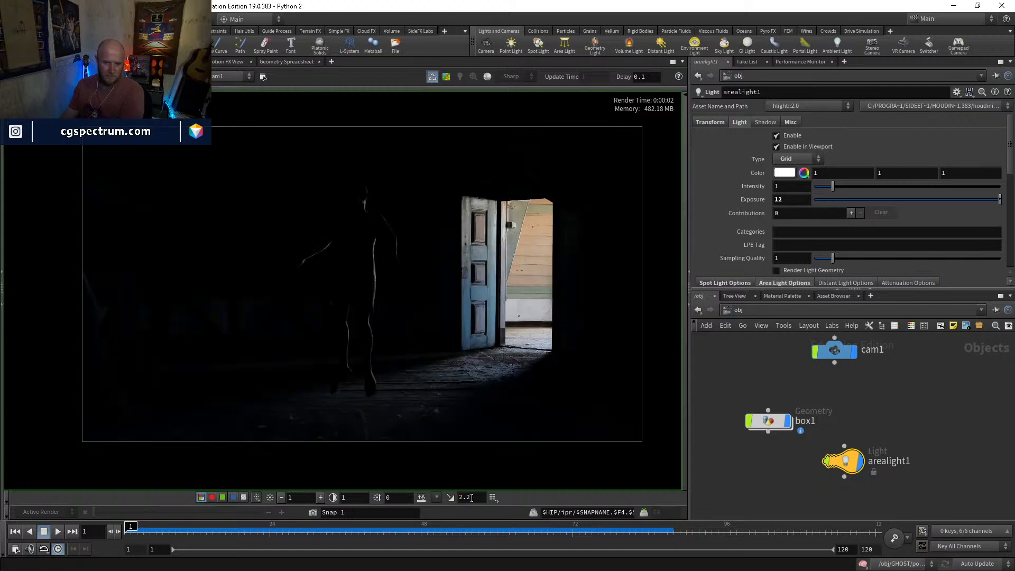
{"action": "scroll", "coordinate": [383, 332], "scroll_direction": "up", "scroll_amount": 2}
{"action": "middle_click_drag", "start_coordinate": [390, 331], "coordinate": [406, 332]}
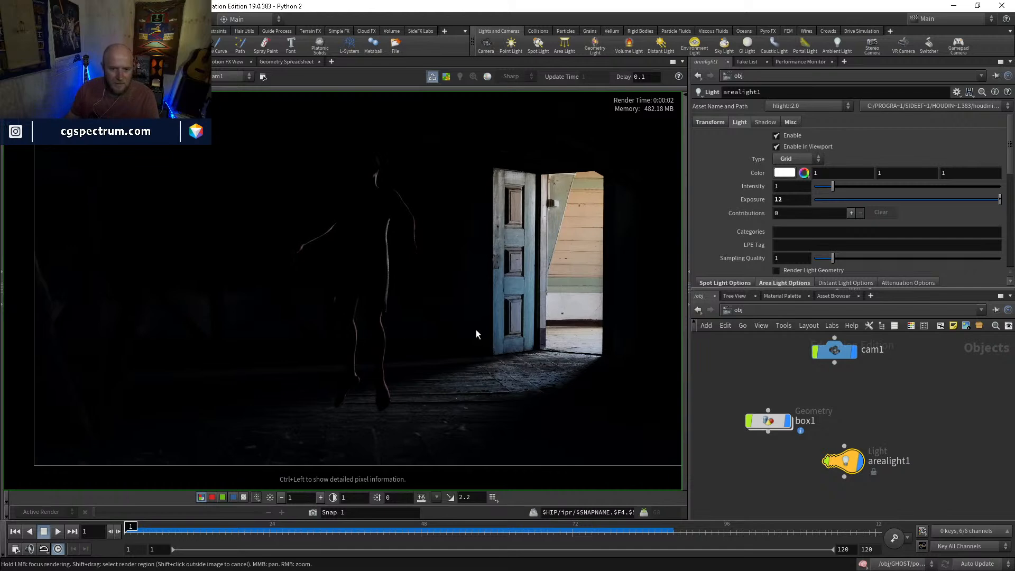
{"action": "middle_click_drag", "start_coordinate": [476, 334], "coordinate": [474, 350]}
Add an environment light beside the area light in the object network and set its intensity to 0.1
{"action": "middle_click_drag", "start_coordinate": [797, 403], "coordinate": [811, 465]}
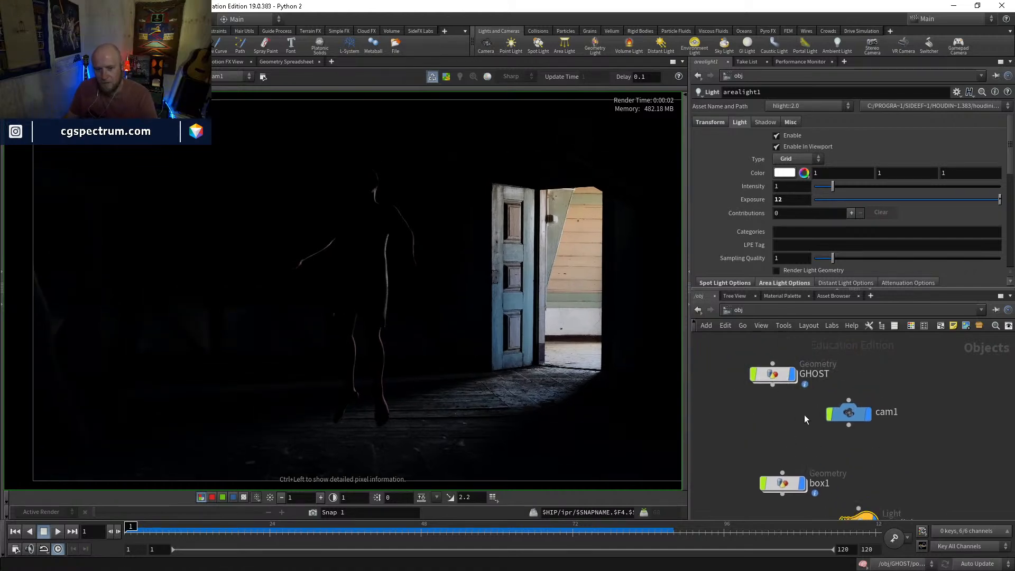
{"action": "middle_click_drag", "start_coordinate": [810, 431], "coordinate": [808, 402]}
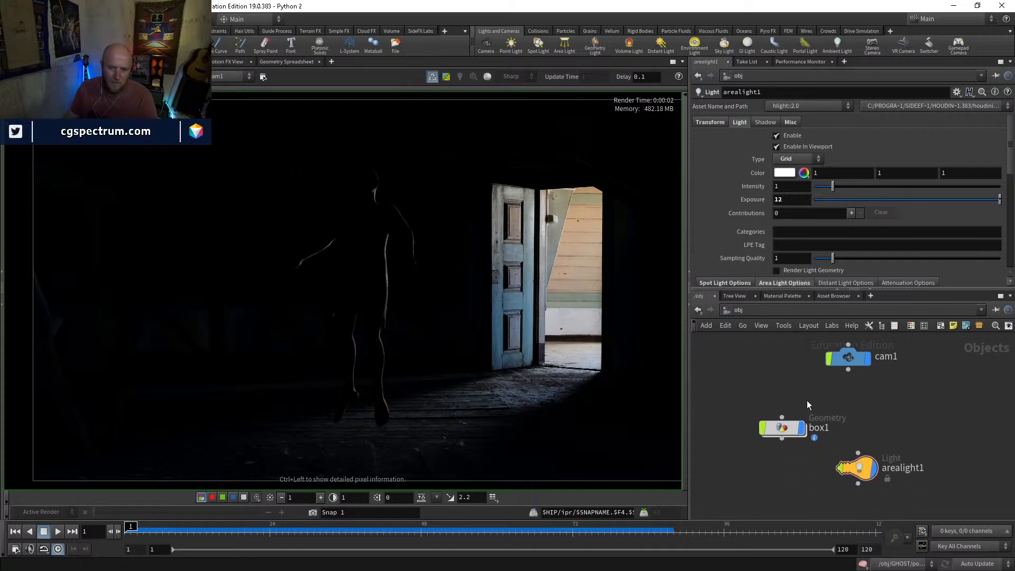
{"action": "middle_click_drag", "start_coordinate": [789, 496], "coordinate": [763, 447]}
{"action": "key", "text": "Tab"}
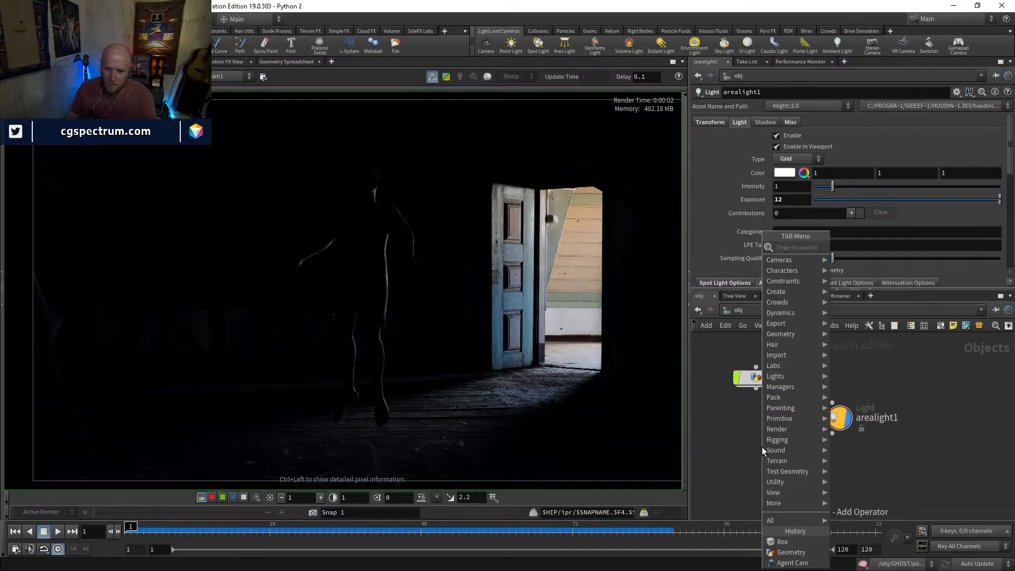
{"action": "type", "text": "envir"}
{"action": "key", "text": "Return"}
{"action": "left_click", "coordinate": [763, 447]}
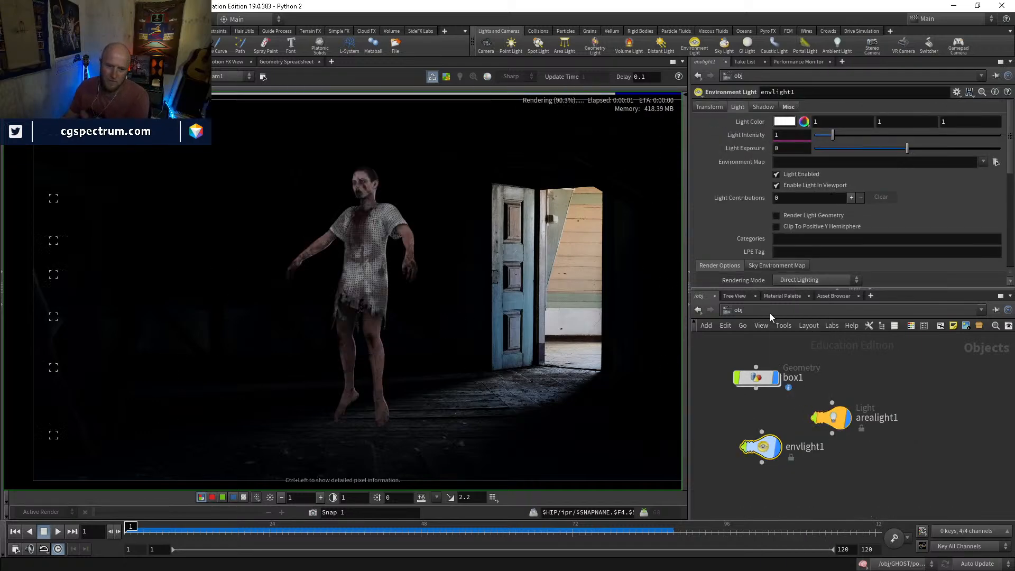
{"action": "key", "text": "Return"}
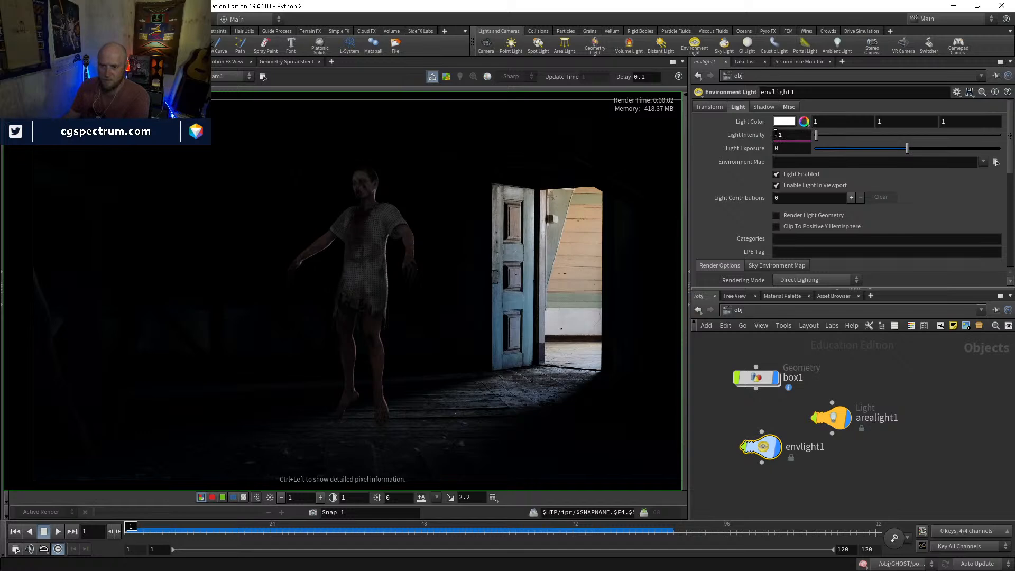
Try intensities of 0.05 and 0.02 on the environment light, settling on 0.05
{"action": "left_click", "coordinate": [800, 136]}
{"action": "type", "text": ".05"}
{"action": "key", "text": "Return"}
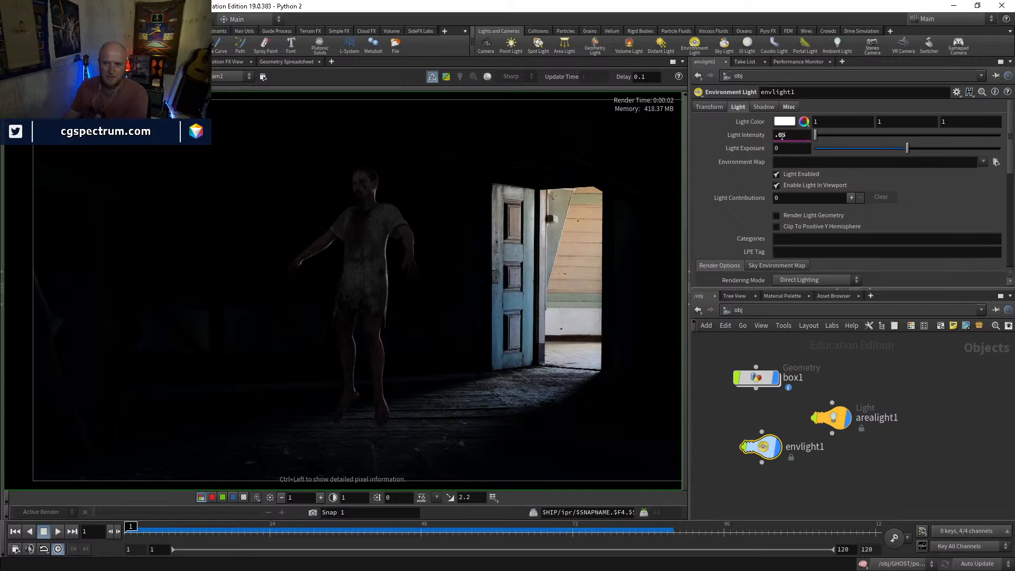
{"action": "type", "text": "2"}
{"action": "key", "text": "Return"}
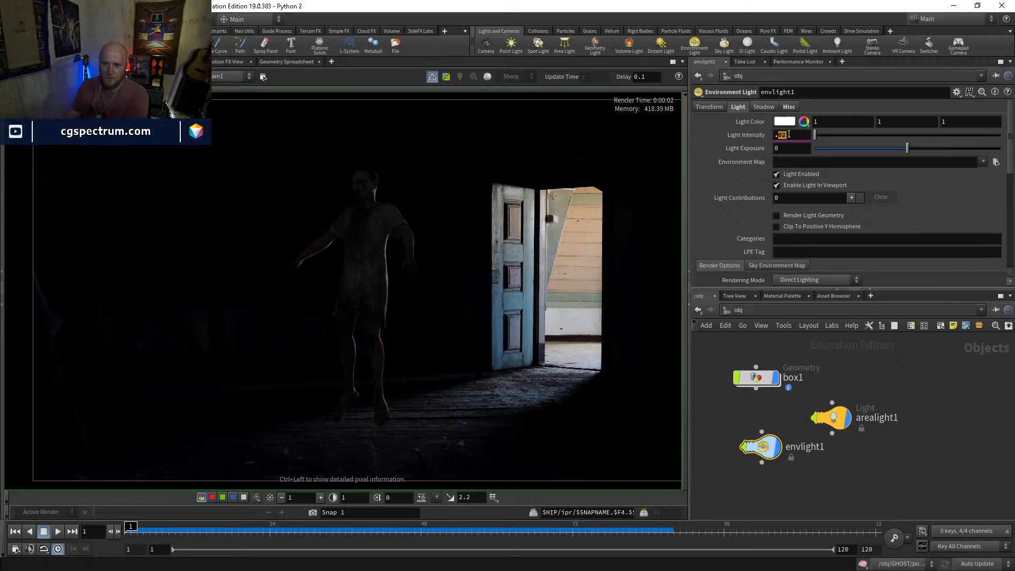
{"action": "type", "text": "5"}
{"action": "key", "text": "Return"}
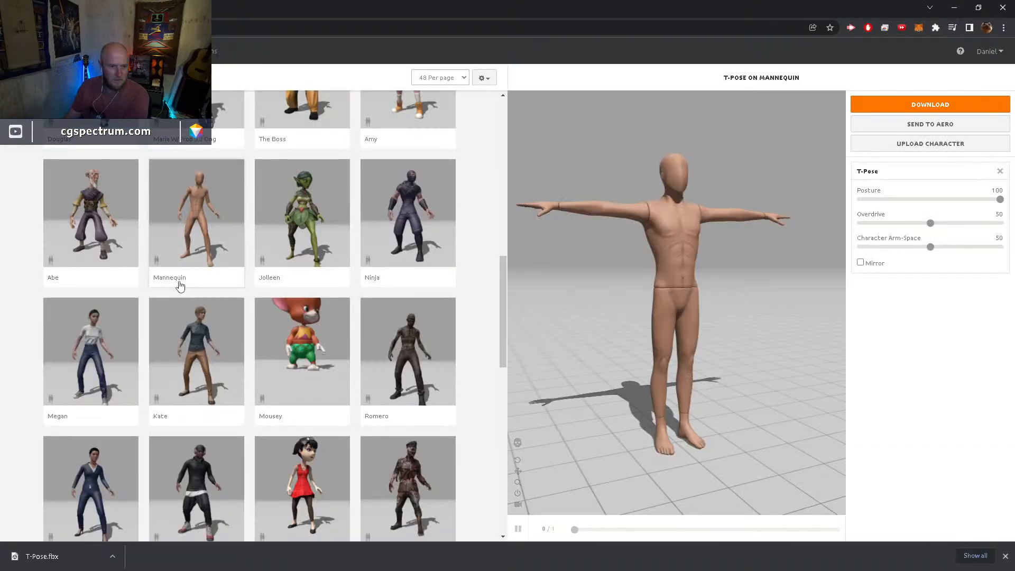
{"action": "scroll", "coordinate": [214, 305], "scroll_direction": "up", "scroll_amount": 5}
{"action": "scroll", "coordinate": [214, 306], "scroll_direction": "up", "scroll_amount": 4}
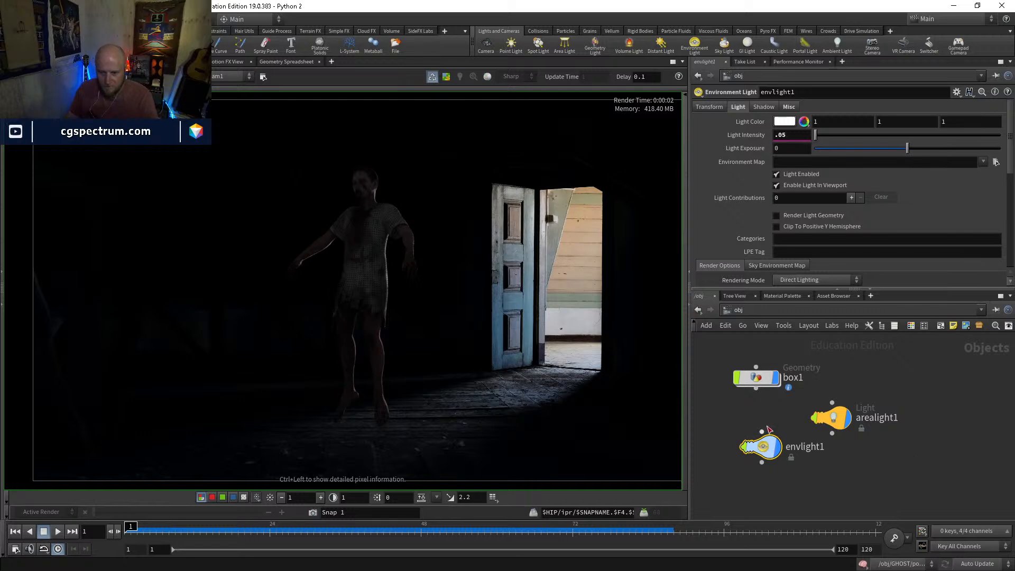
Enter the GHOST geometry network and display the output of the popnet particle simulation
{"action": "middle_click_drag", "start_coordinate": [805, 342], "coordinate": [876, 436]}
{"action": "middle_click_drag", "start_coordinate": [814, 397], "coordinate": [875, 446]}
{"action": "double_click", "coordinate": [724, 357]}
{"action": "scroll", "coordinate": [876, 446], "scroll_direction": "down", "scroll_amount": 4}
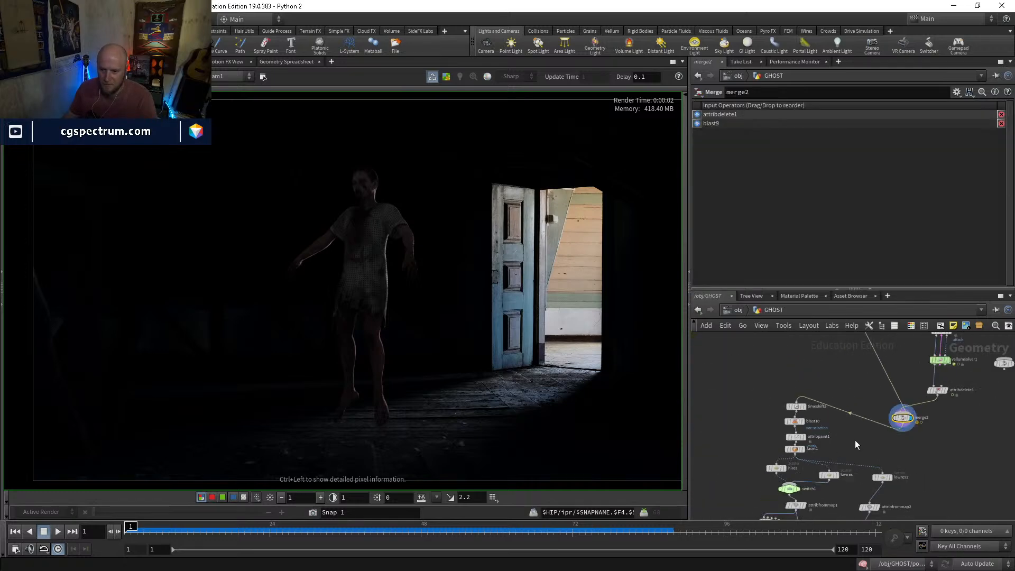
{"action": "middle_click_drag", "start_coordinate": [817, 464], "coordinate": [788, 369]}
{"action": "middle_click_drag", "start_coordinate": [812, 448], "coordinate": [802, 350]}
{"action": "scroll", "coordinate": [747, 431], "scroll_direction": "up", "scroll_amount": 4}
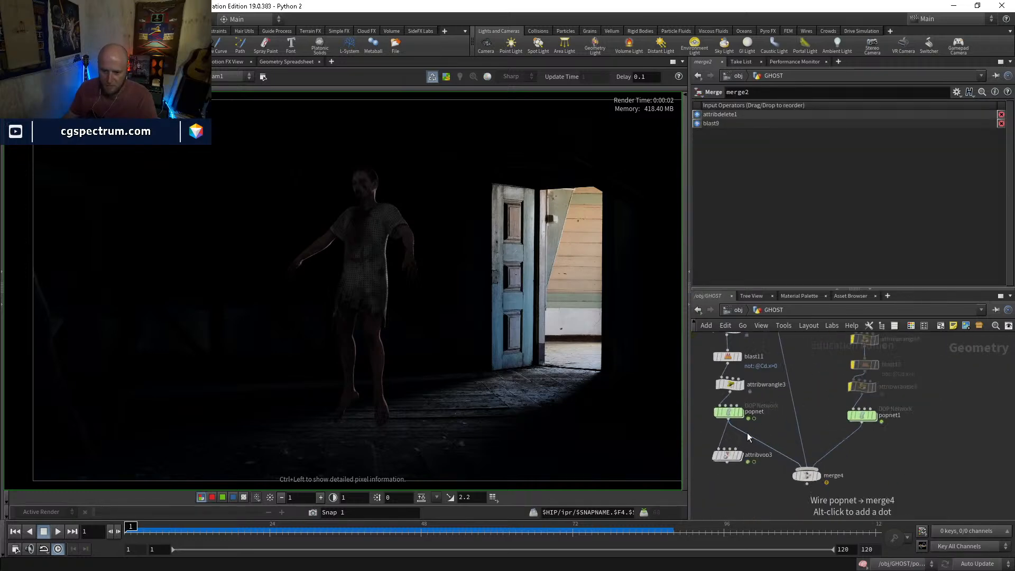
{"action": "middle_click_drag", "start_coordinate": [763, 420], "coordinate": [787, 380]}
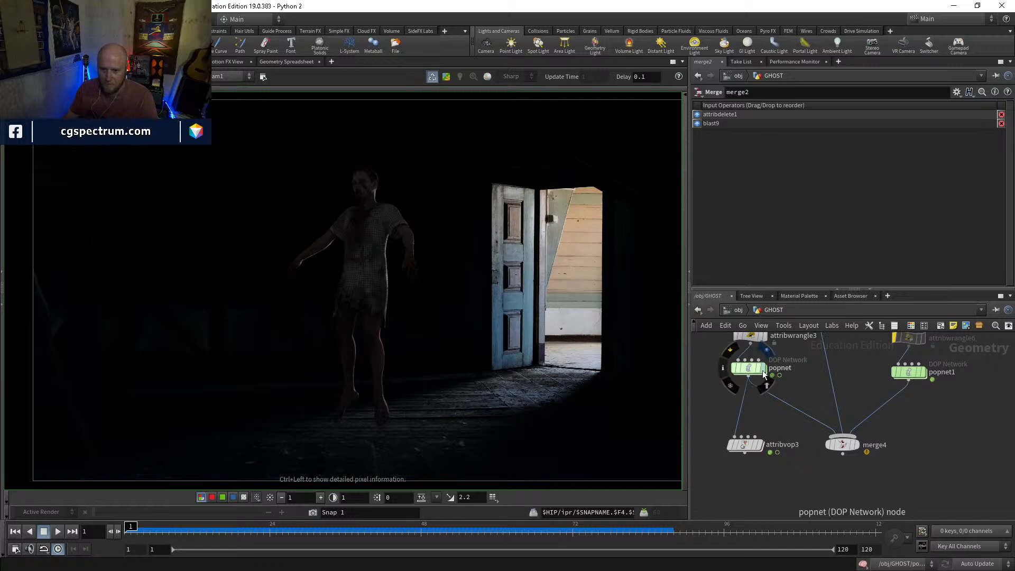
{"action": "left_click", "coordinate": [751, 370]}
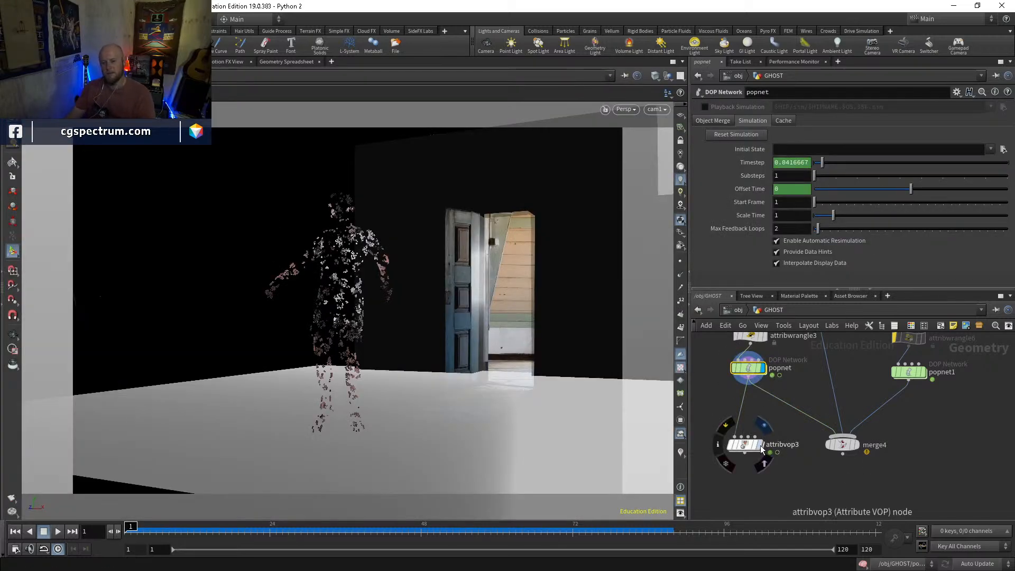
Display the output of attribvop3 and examine the ghost's particles at frame 88
{"action": "left_click", "coordinate": [745, 445]}
{"action": "key", "text": "Up"}
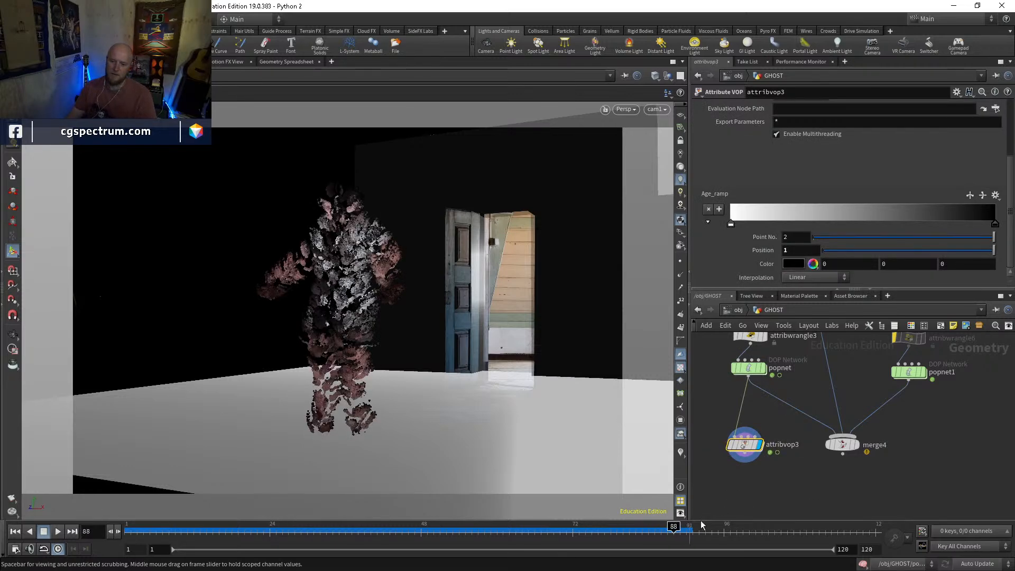
{"action": "middle_click_drag", "start_coordinate": [781, 427], "coordinate": [786, 409]}
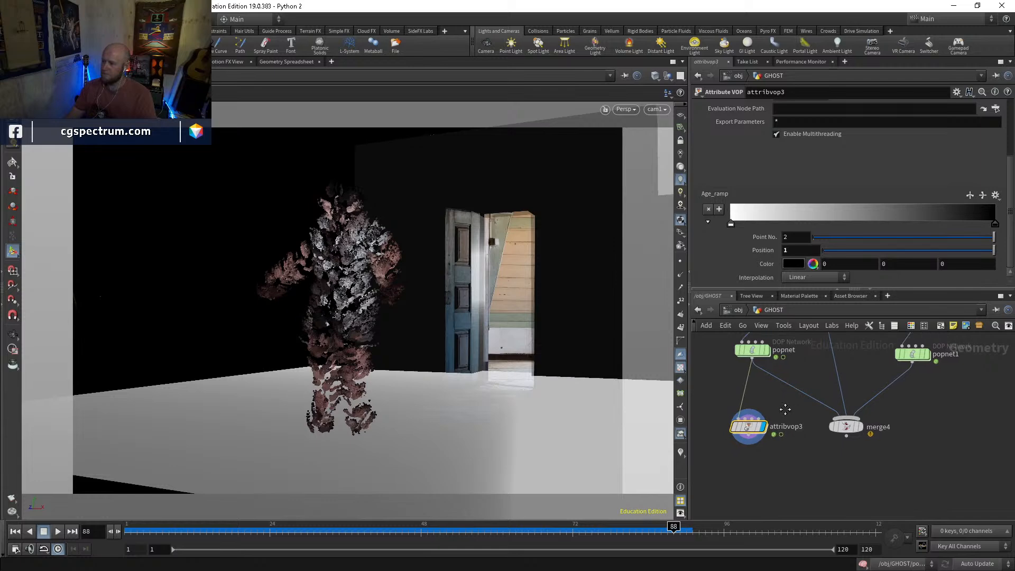
{"action": "scroll", "coordinate": [785, 408], "scroll_direction": "down", "scroll_amount": 10}
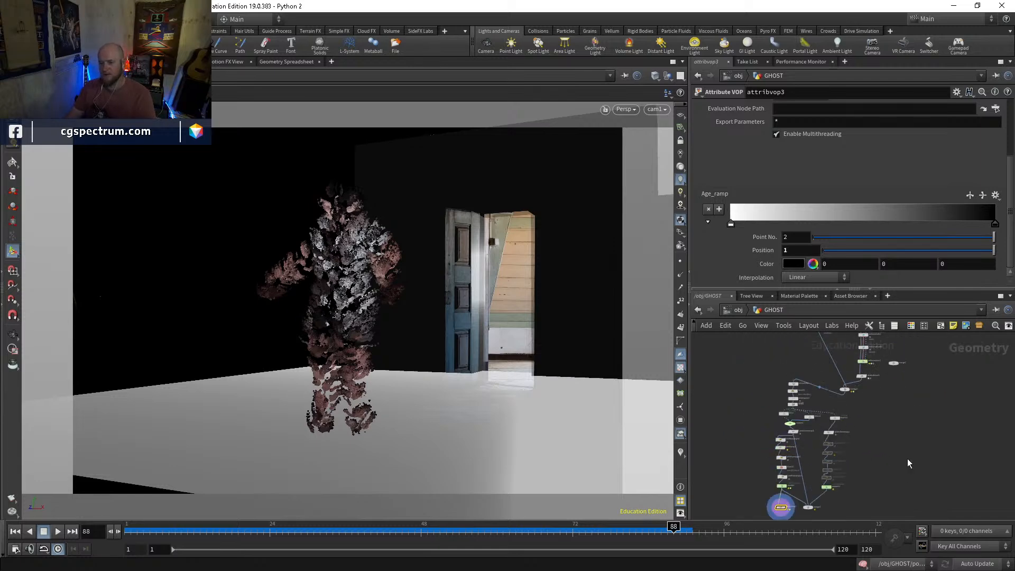
{"action": "scroll", "coordinate": [821, 432], "scroll_direction": "up", "scroll_amount": 8}
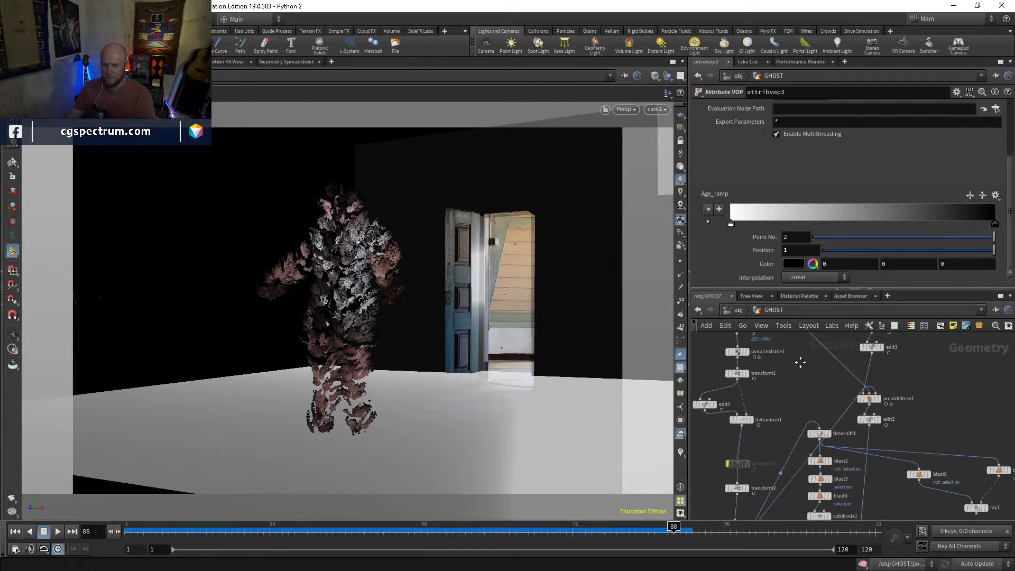
Display transform1 further up the network and check the body's position at frame 77
{"action": "middle_click_drag", "start_coordinate": [811, 439], "coordinate": [832, 488]}
{"action": "scroll", "coordinate": [806, 415], "scroll_direction": "up", "scroll_amount": 2}
{"action": "left_click", "coordinate": [780, 461]}
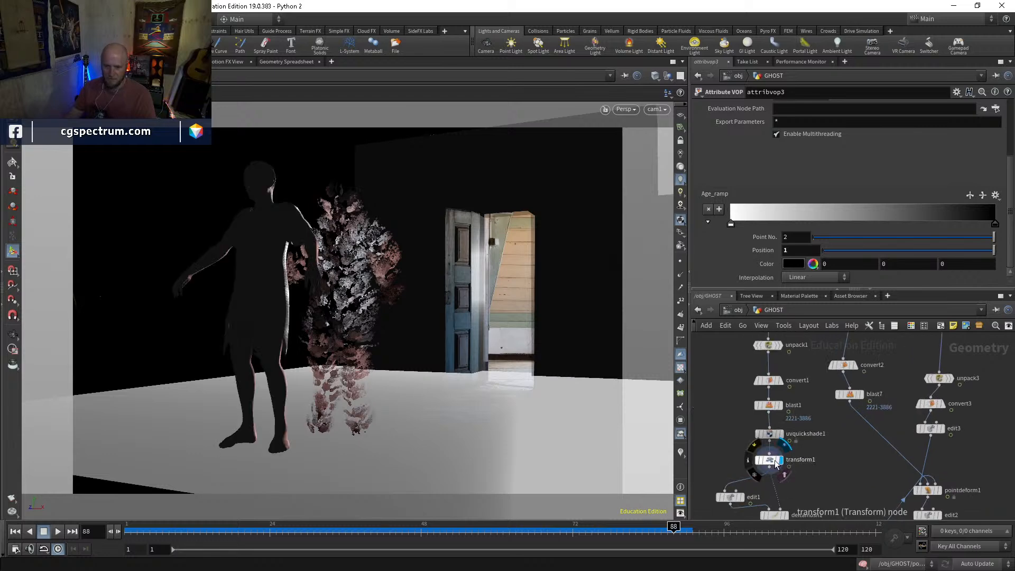
{"action": "left_click", "coordinate": [771, 460]}
{"action": "left_click_drag", "start_coordinate": [244, 534], "coordinate": [606, 492]}
{"action": "middle_click_drag", "start_coordinate": [845, 457], "coordinate": [844, 398]}
{"action": "scroll", "coordinate": [781, 455], "scroll_direction": "up", "scroll_amount": 2}
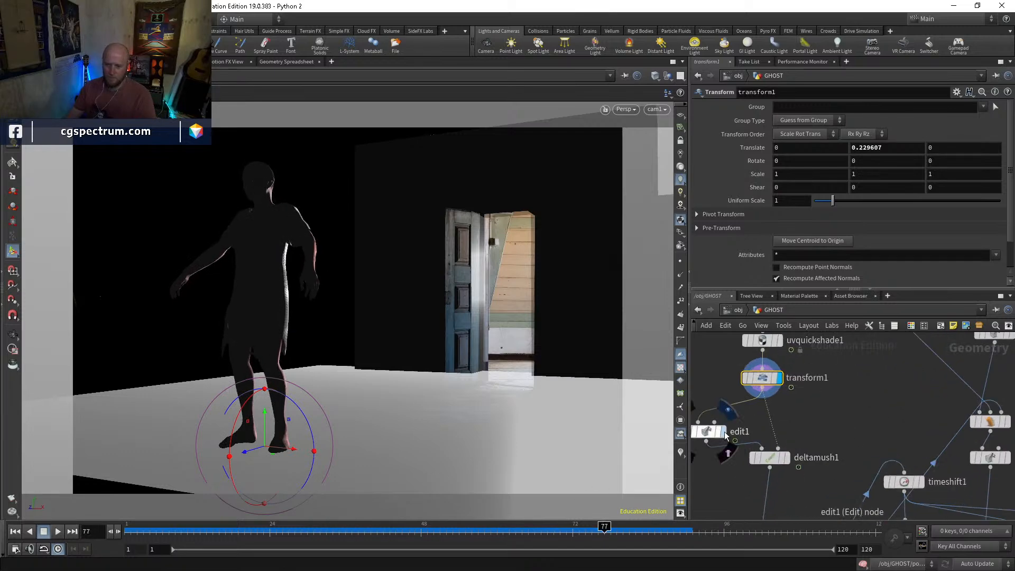
Display transform4 and scrub back to frame 1 to check the body's animated movement
{"action": "left_click", "coordinate": [708, 432]}
{"action": "middle_click_drag", "start_coordinate": [793, 514], "coordinate": [777, 438]}
{"action": "left_click", "coordinate": [778, 438]}
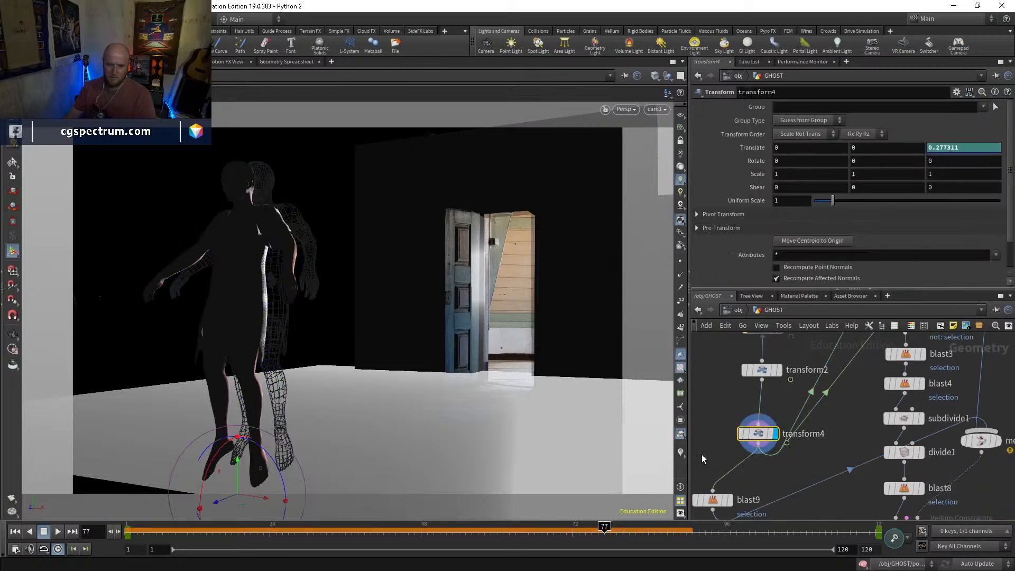
{"action": "left_click_drag", "start_coordinate": [358, 535], "coordinate": [126, 541]}
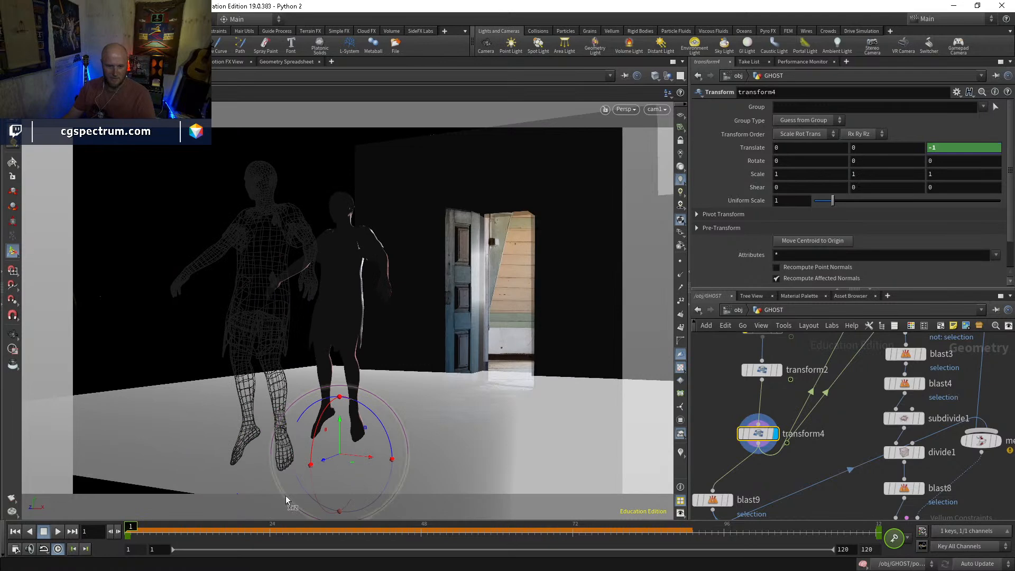
Display popnet again, play the particle simulation from the start and stop at frame 61
{"action": "scroll", "coordinate": [911, 403], "scroll_direction": "down", "scroll_amount": 3}
{"action": "middle_click_drag", "start_coordinate": [878, 456], "coordinate": [860, 332]}
{"action": "middle_click_drag", "start_coordinate": [837, 447], "coordinate": [834, 324]}
{"action": "middle_click_drag", "start_coordinate": [725, 451], "coordinate": [813, 392]}
{"action": "middle_click_drag", "start_coordinate": [833, 468], "coordinate": [845, 375]}
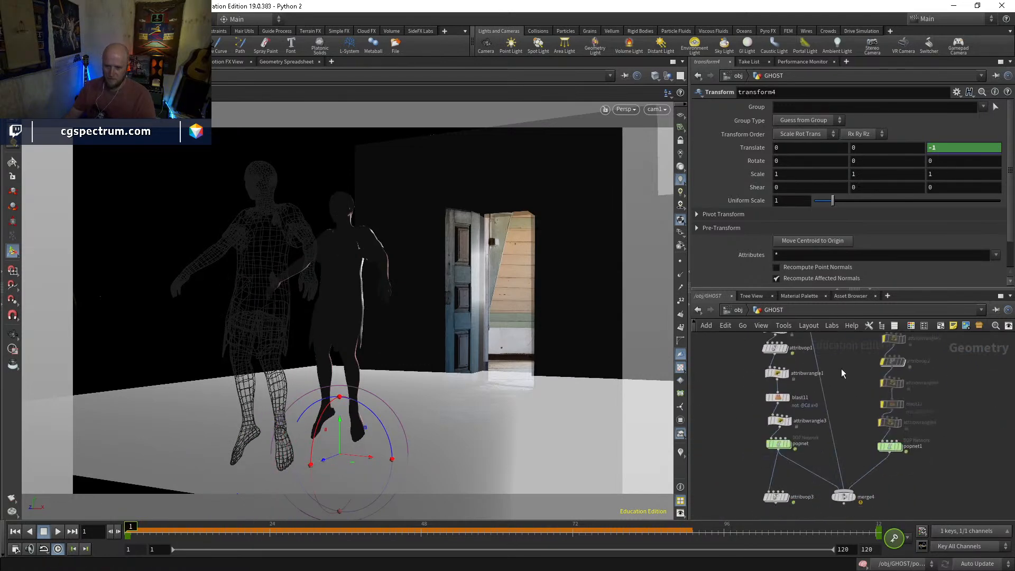
{"action": "left_click_drag", "start_coordinate": [206, 530], "coordinate": [122, 484]}
{"action": "scroll", "coordinate": [817, 472], "scroll_direction": "up", "scroll_amount": 2}
{"action": "mouse_move", "coordinate": [770, 447]}
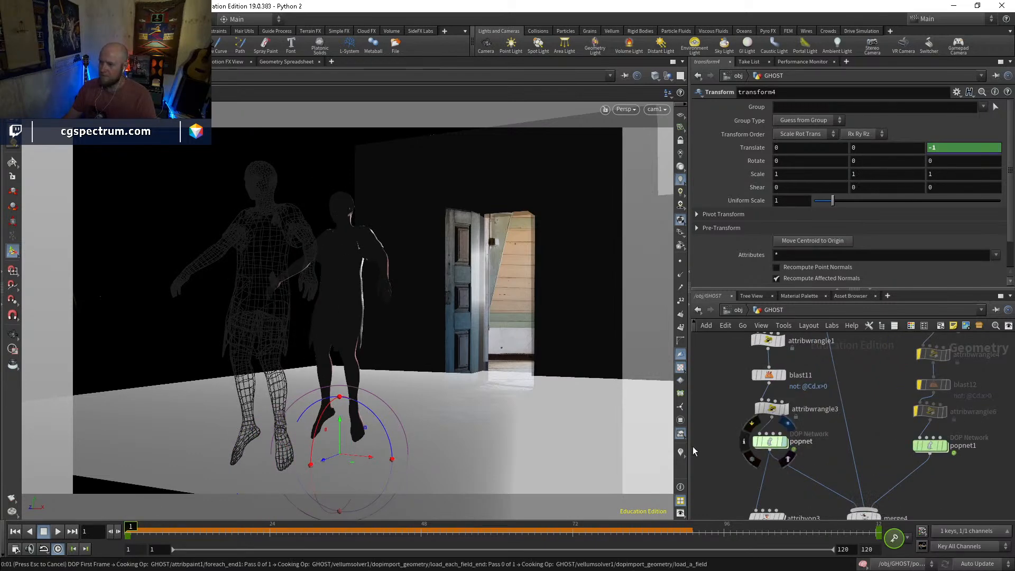
{"action": "left_click", "coordinate": [769, 443]}
{"action": "left_click", "coordinate": [50, 533]}
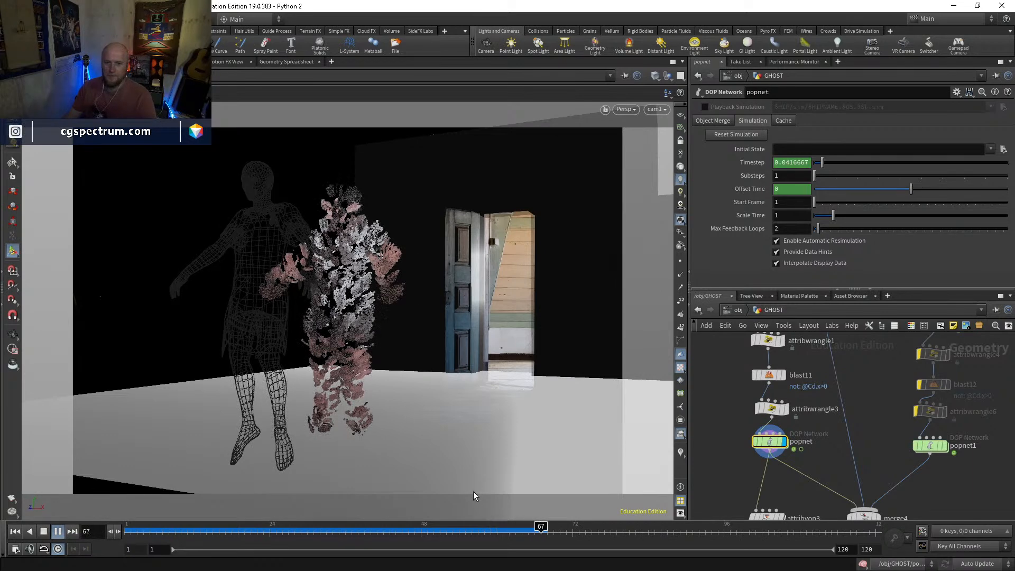
{"action": "left_click_drag", "start_coordinate": [473, 532], "coordinate": [504, 523]}
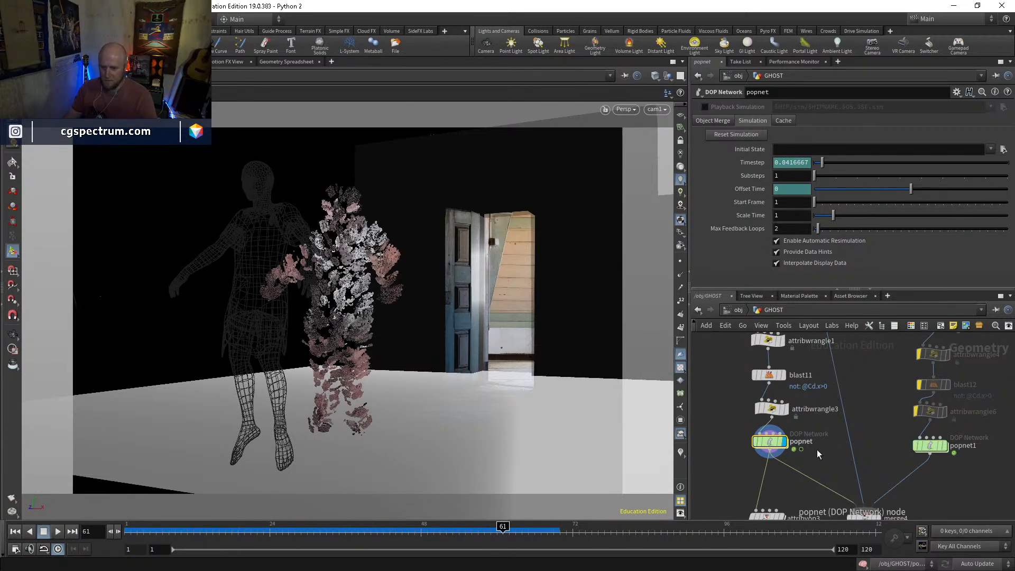
Display attribvop3, go inside it and rename its existing ramp parameter age_ramp
{"action": "middle_click_drag", "start_coordinate": [822, 510], "coordinate": [793, 438]}
{"action": "left_click", "coordinate": [753, 446]}
{"action": "left_click", "coordinate": [736, 449]}
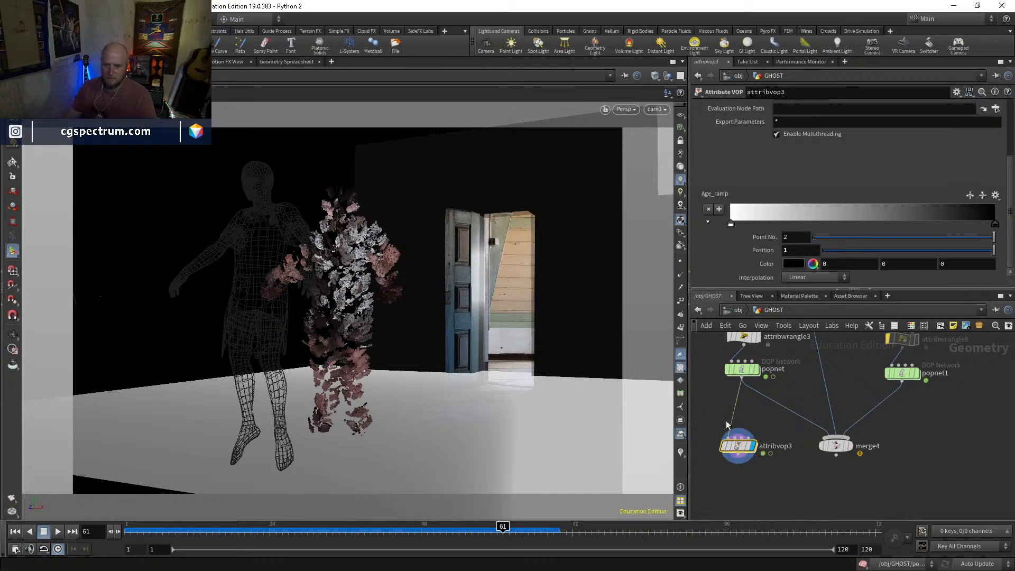
{"action": "middle_click", "coordinate": [736, 448]}
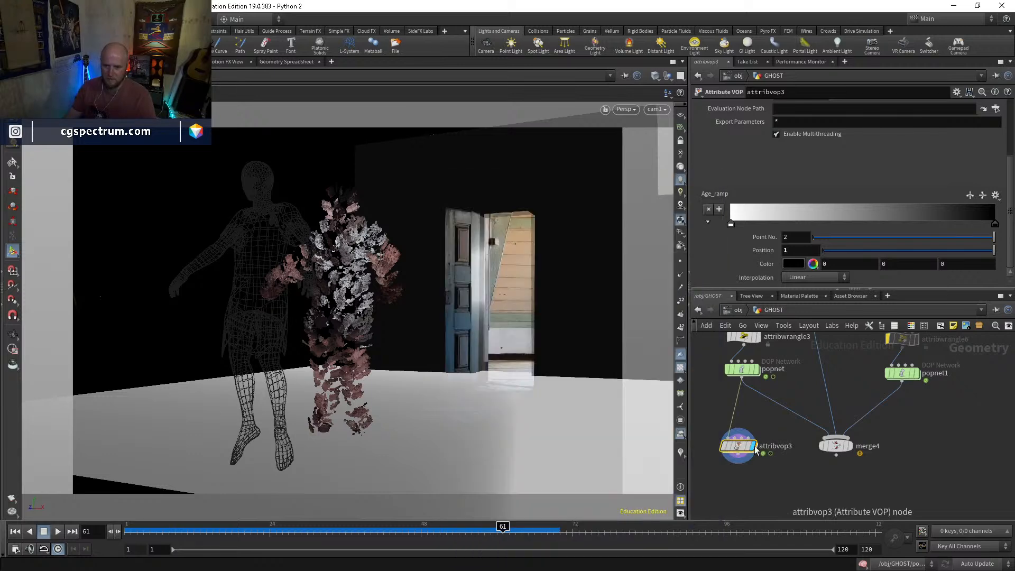
{"action": "double_click", "coordinate": [738, 446]}
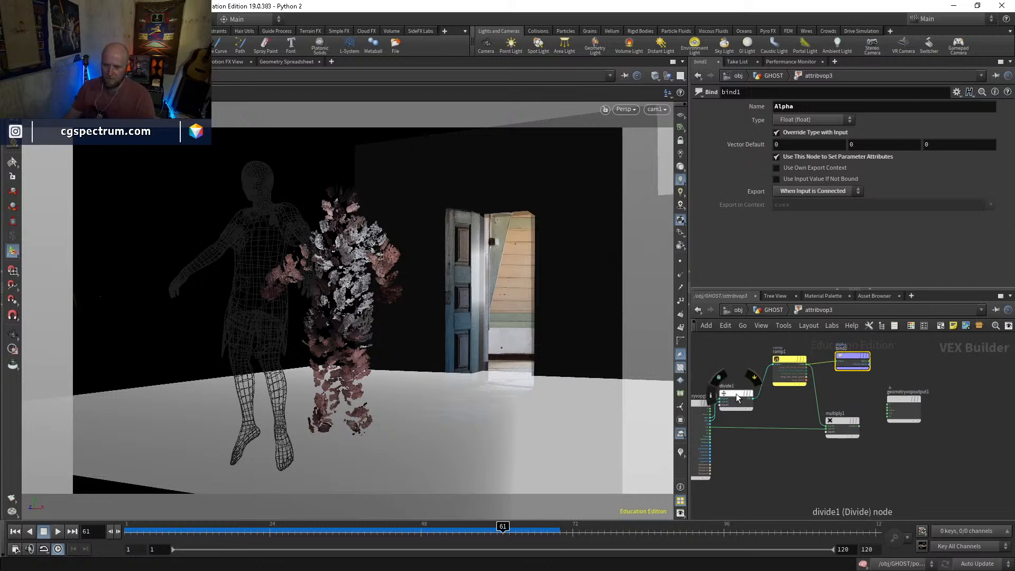
{"action": "middle_click_drag", "start_coordinate": [806, 471], "coordinate": [795, 455]}
{"action": "key", "text": "Tab"}
{"action": "key", "text": "Escape"}
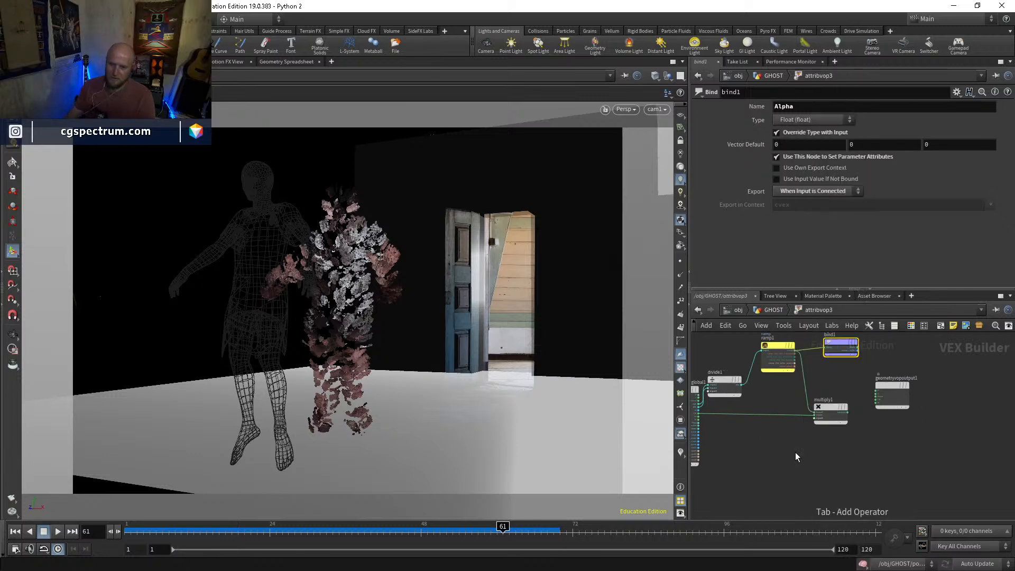
{"action": "left_click", "coordinate": [779, 345]}
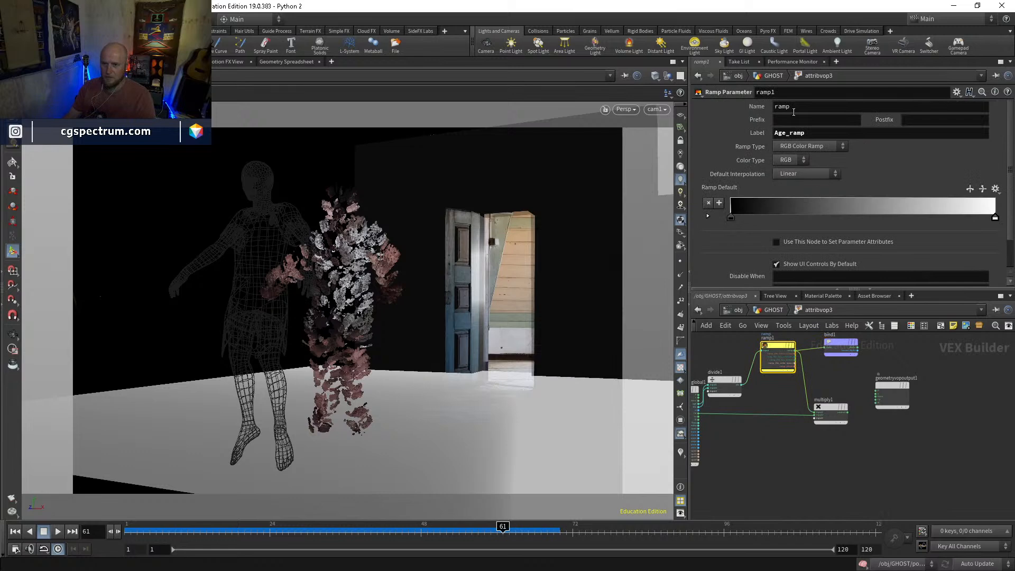
{"action": "left_click", "coordinate": [774, 106]}
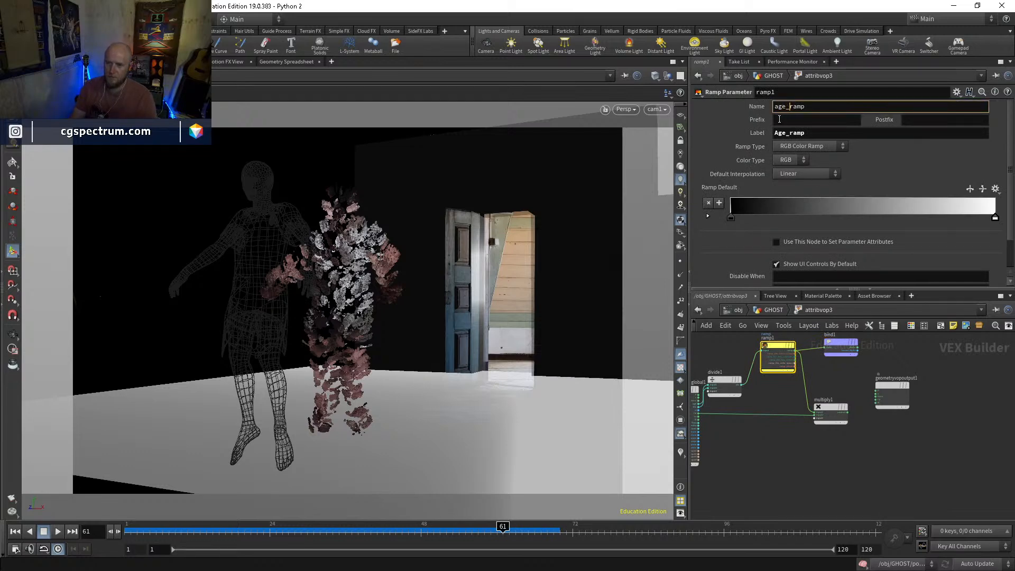
{"action": "key", "text": "Return"}
Return to the GHOST network and reverse attribvop3's Age_ramp so it runs from white to black
{"action": "left_click", "coordinate": [775, 311]}
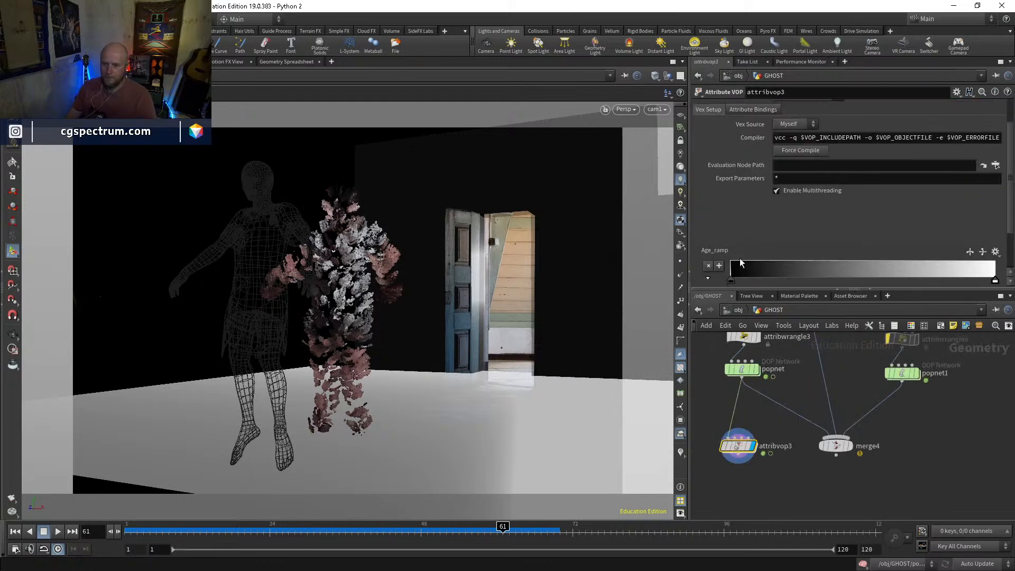
{"action": "scroll", "coordinate": [740, 265], "scroll_direction": "down", "scroll_amount": 3}
{"action": "left_click_drag", "start_coordinate": [732, 229], "coordinate": [841, 230]}
{"action": "left_click_drag", "start_coordinate": [997, 230], "coordinate": [718, 231]}
{"action": "left_click_drag", "start_coordinate": [841, 229], "coordinate": [997, 231]}
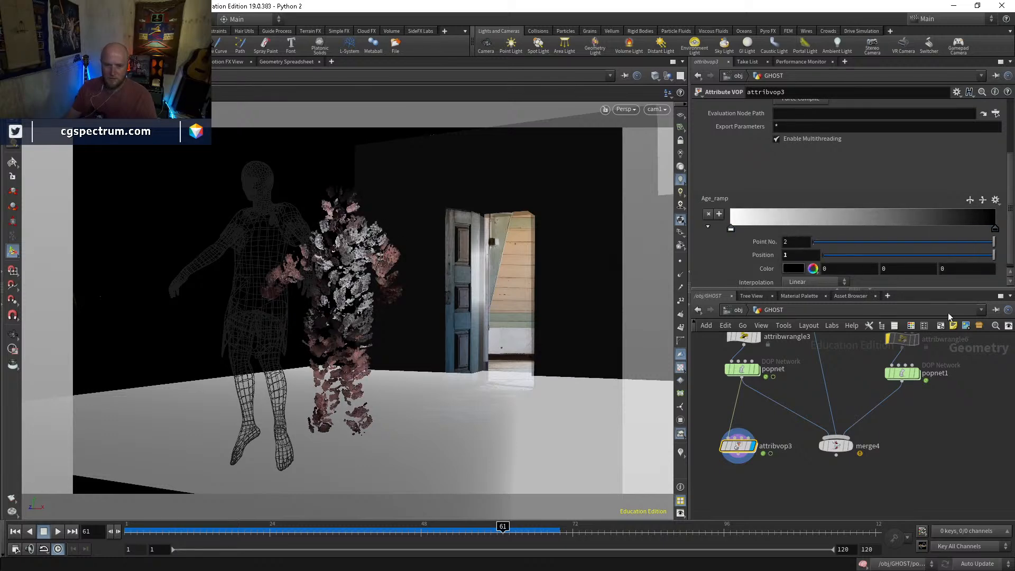
Add a second Ramp Parameter inside attribvop3 and feed it with the output of divide1
{"action": "double_click", "coordinate": [753, 442]}
{"action": "key", "text": "Tab"}
{"action": "type", "text": "ramp"}
{"action": "key", "text": "Down"}
{"action": "key", "text": "Down"}
{"action": "key", "text": "Return"}
{"action": "left_click", "coordinate": [785, 465]}
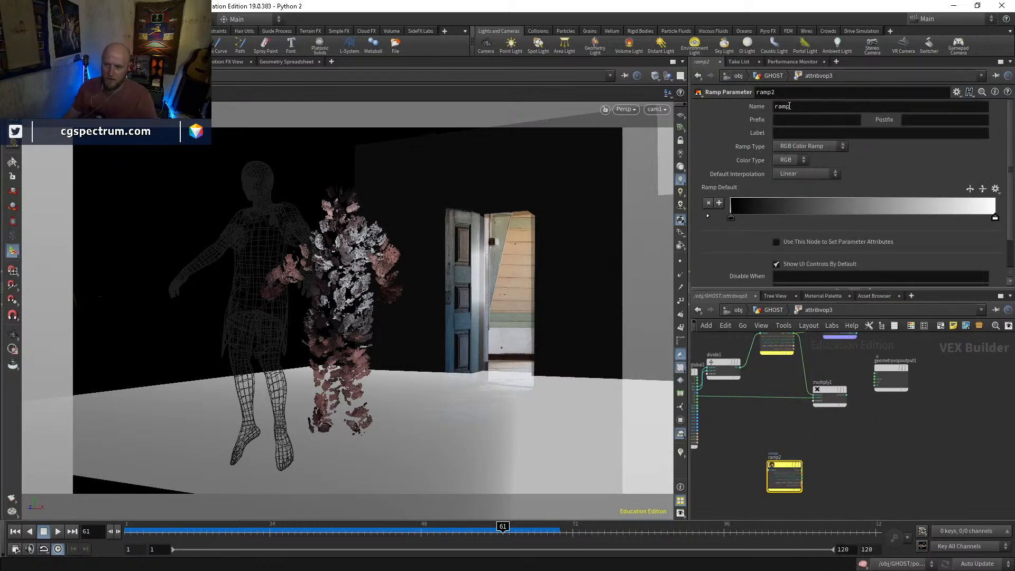
{"action": "scroll", "coordinate": [767, 478], "scroll_direction": "up", "scroll_amount": 2}
{"action": "left_click", "coordinate": [769, 469]}
{"action": "mouse_move", "coordinate": [800, 335]}
{"action": "middle_mouse_down"}
{"action": "mouse_move", "coordinate": [826, 395]}
{"action": "mouse_move", "coordinate": [781, 337]}
{"action": "middle_mouse_up"}
{"action": "left_click", "coordinate": [763, 410]}
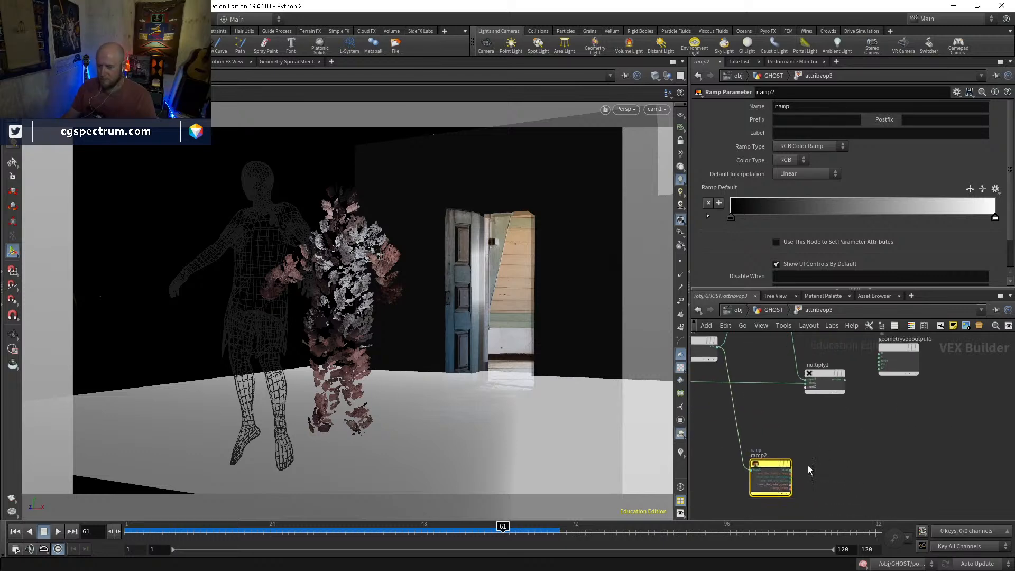
Add a Fit Range node and connect ramp2's output to its value input
{"action": "key", "text": "Tab"}
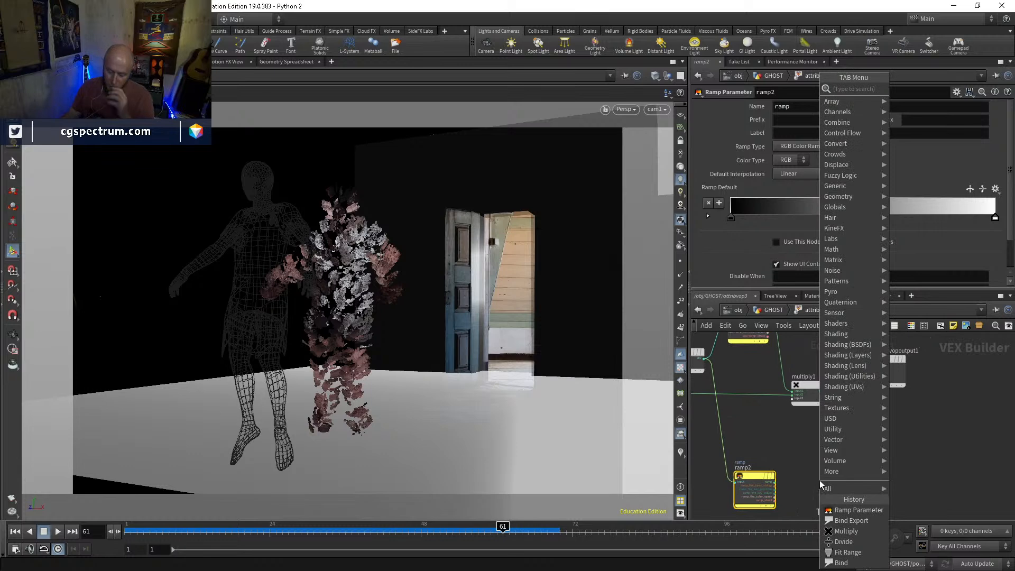
{"action": "key", "text": "Escape"}
{"action": "key", "text": "Tab"}
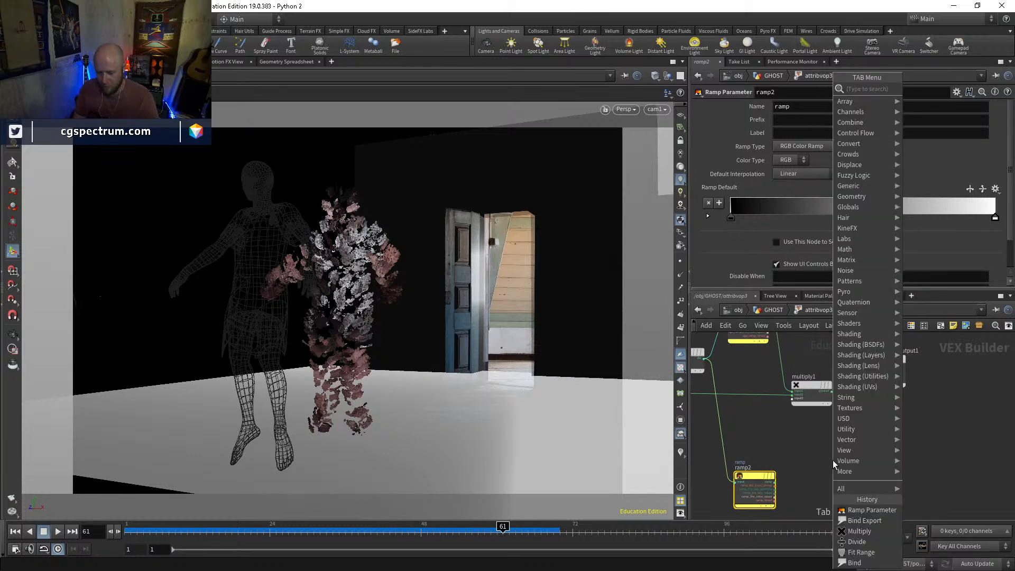
{"action": "type", "text": "fit"}
{"action": "key", "text": "Return"}
{"action": "left_click", "coordinate": [834, 463]}
{"action": "scroll", "coordinate": [834, 463], "scroll_direction": "up", "scroll_amount": 2}
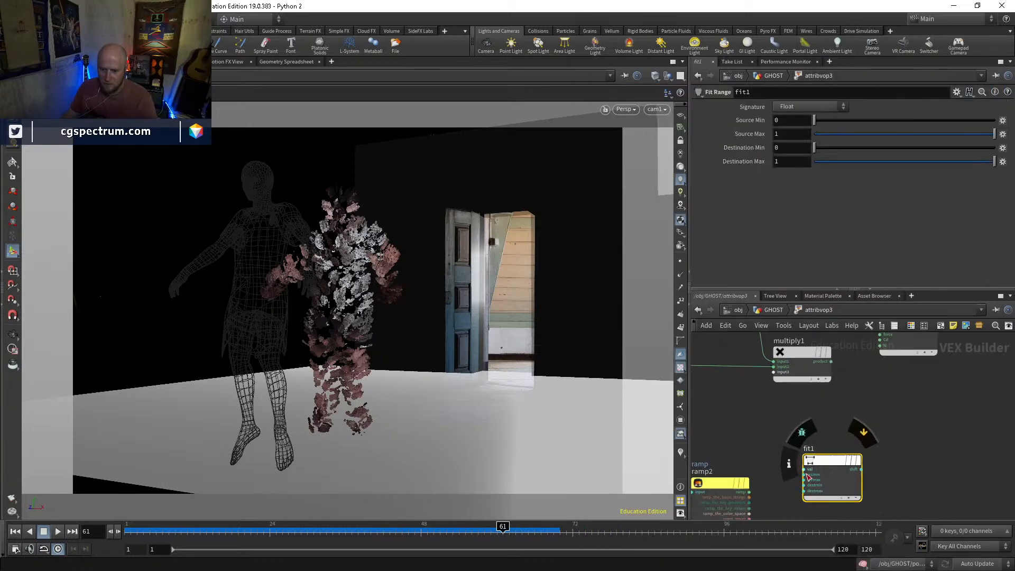
{"action": "left_click_drag", "start_coordinate": [805, 469], "coordinate": [749, 492]}
Change the ramp type of ramp2 to Spline Ramp (float)
{"action": "left_click", "coordinate": [720, 482]}
{"action": "left_click", "coordinate": [808, 148]}
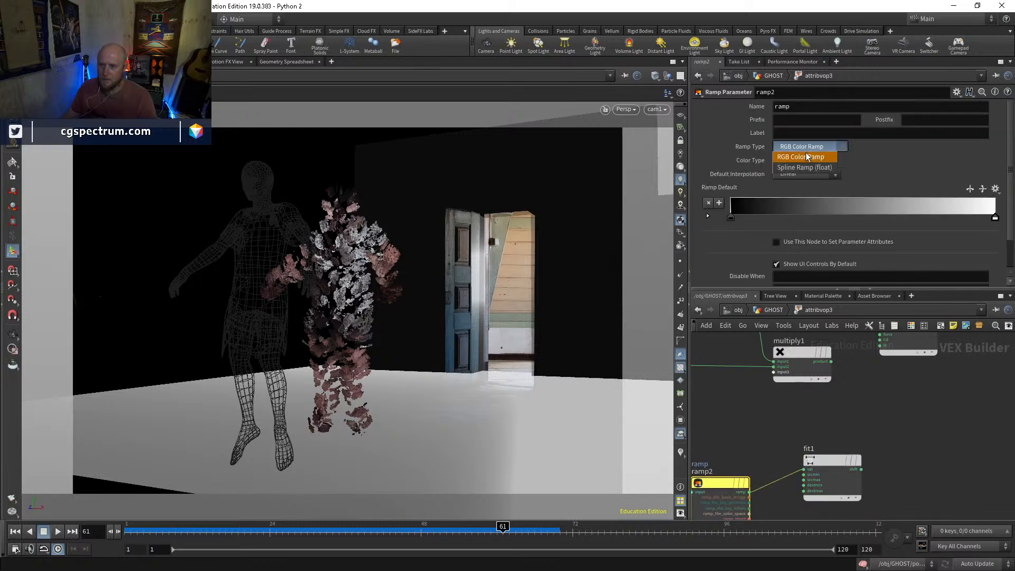
{"action": "left_click", "coordinate": [805, 167]}
Add a Bind Export node after fit1 and connect fit1's output to its input
{"action": "middle_click_drag", "start_coordinate": [899, 463], "coordinate": [855, 431]}
{"action": "key", "text": "Tab"}
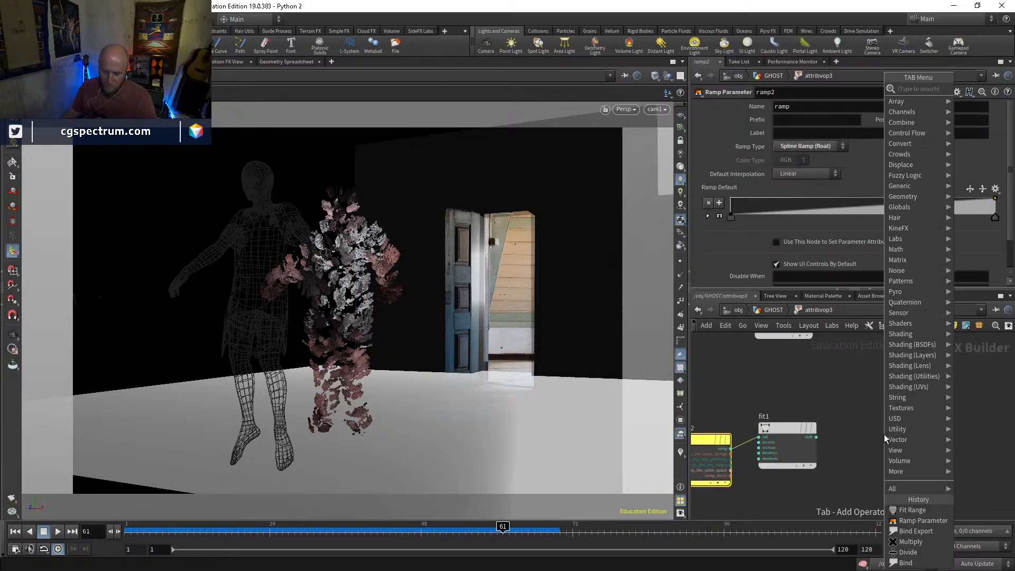
{"action": "type", "text": "binde"}
{"action": "key", "text": "Return"}
{"action": "left_click", "coordinate": [884, 434]}
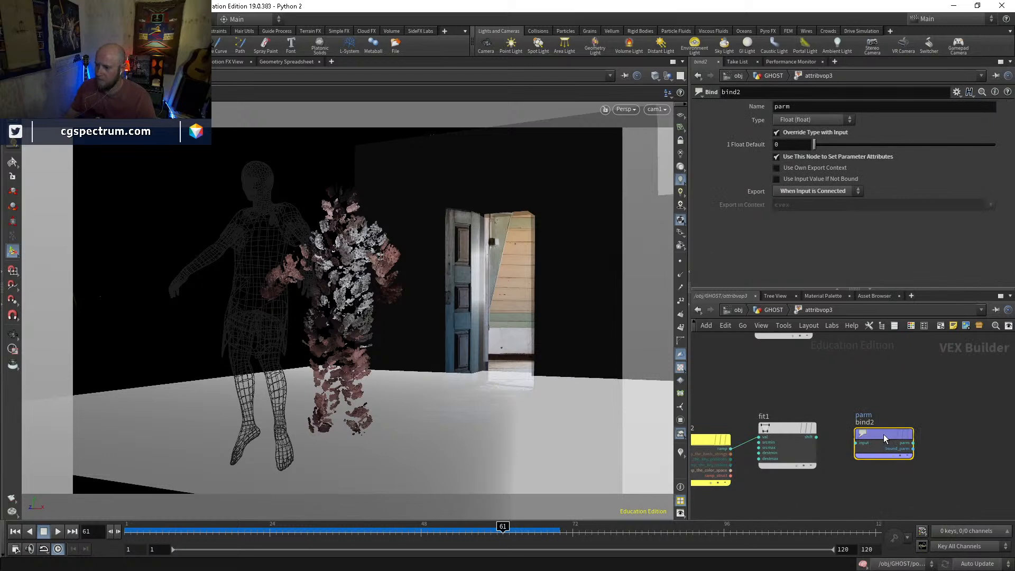
{"action": "scroll", "coordinate": [844, 440], "scroll_direction": "up", "scroll_amount": 1}
{"action": "left_click", "coordinate": [857, 444]}
{"action": "left_click", "coordinate": [811, 438]}
{"action": "middle_click_drag", "start_coordinate": [818, 440], "coordinate": [815, 418]}
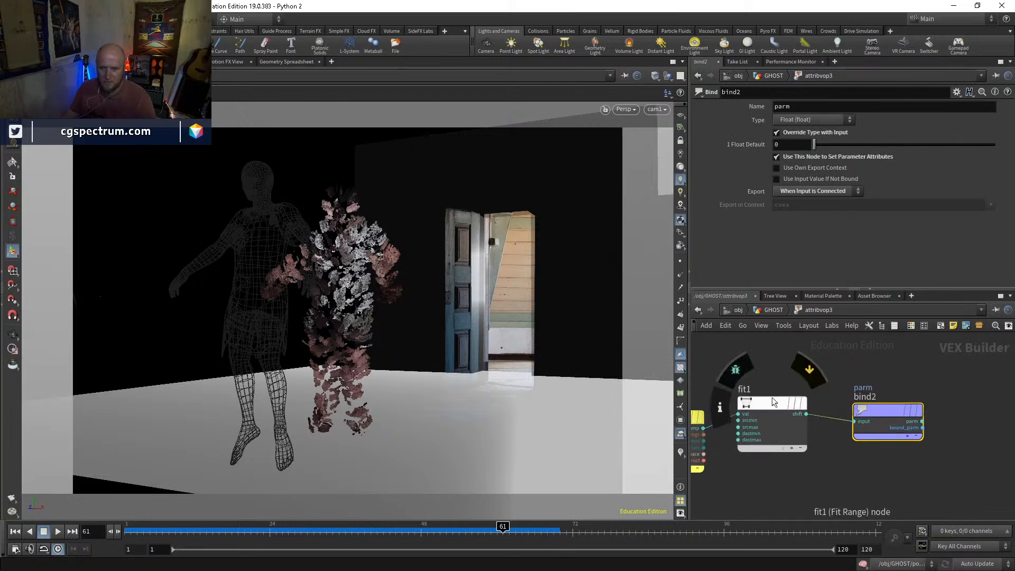
Space out the fit1 and bind2 nodes and show fit1's parameters
{"action": "left_click_drag", "start_coordinate": [772, 402], "coordinate": [775, 416]}
{"action": "left_click_drag", "start_coordinate": [863, 409], "coordinate": [891, 406]}
{"action": "middle_click_drag", "start_coordinate": [859, 472], "coordinate": [868, 496]}
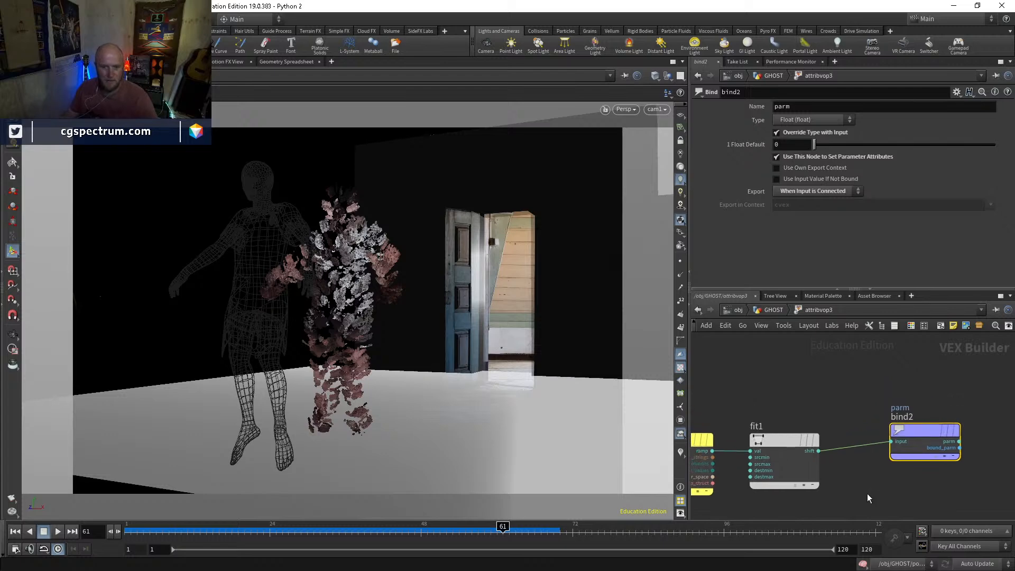
{"action": "left_click", "coordinate": [784, 442]}
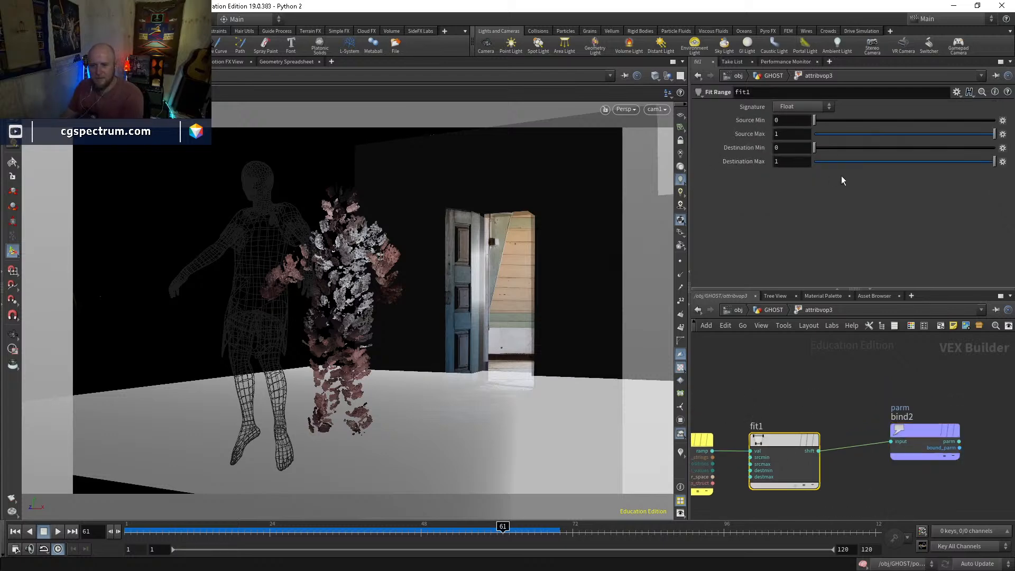
{"action": "double_click", "coordinate": [797, 135]}
{"action": "type", "text": ".1"}
{"action": "key", "text": "Return"}
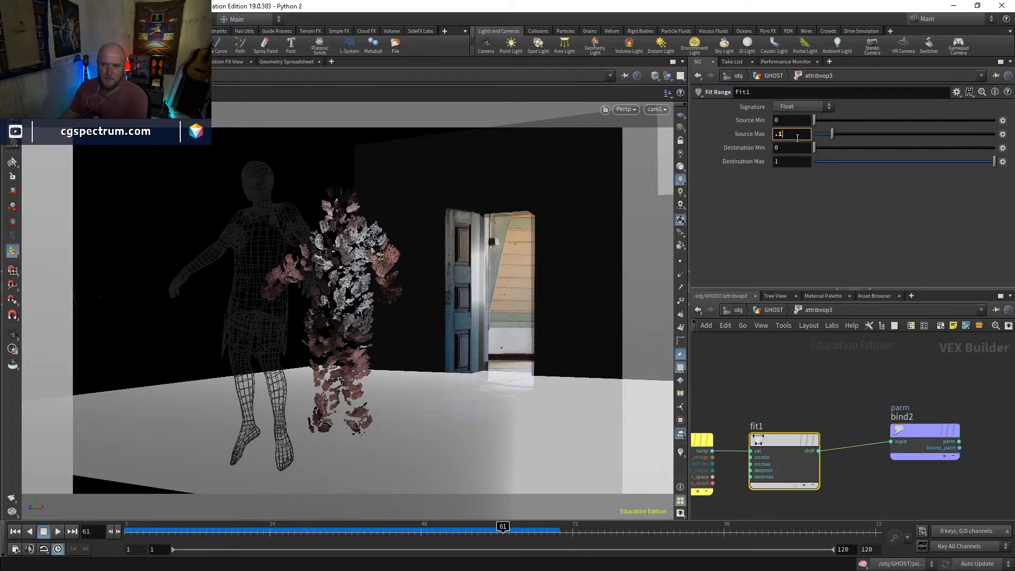
{"action": "key", "text": "Return"}
Set fit1's Destination Max to .001 and its Destination Min to 0.001
{"action": "left_click", "coordinate": [791, 162]}
{"action": "type", "text": ".1"}
{"action": "key", "text": "Return"}
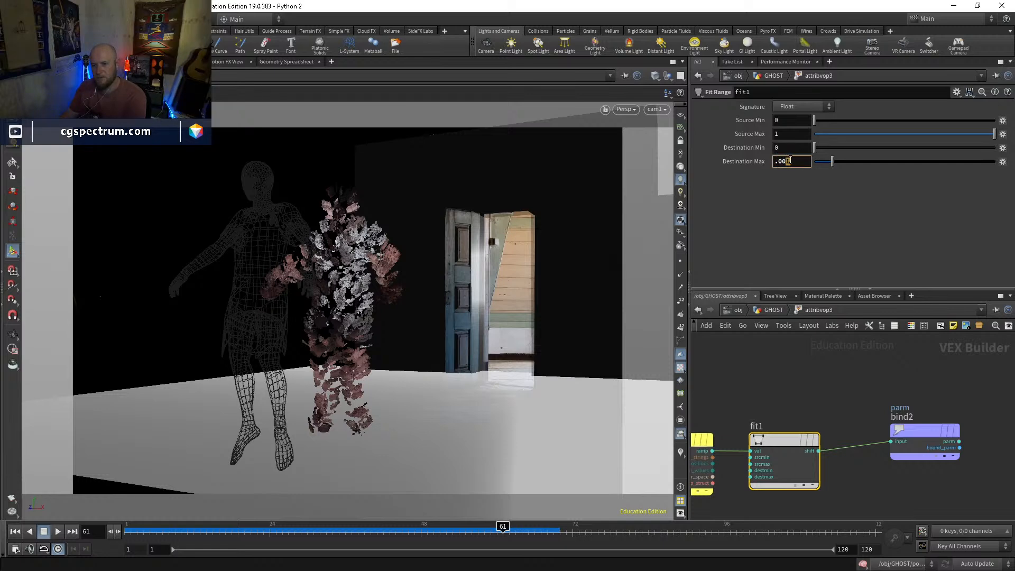
{"action": "left_click", "coordinate": [791, 148]}
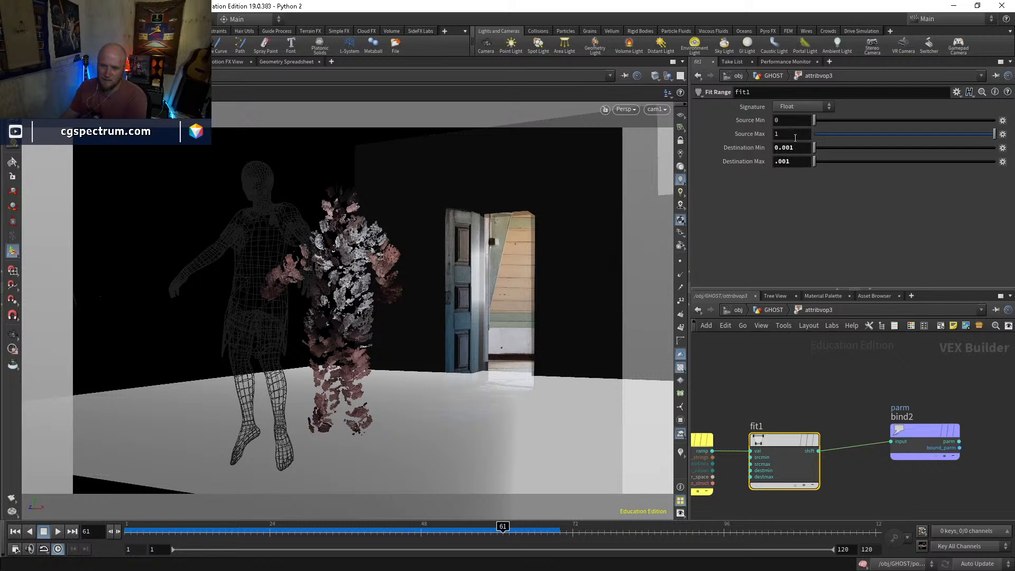
On attribvop3 in GHOST, shape the float ramp to fall linearly from value 1 at position 0 to value 0 at position 1
{"action": "left_click", "coordinate": [773, 310]}
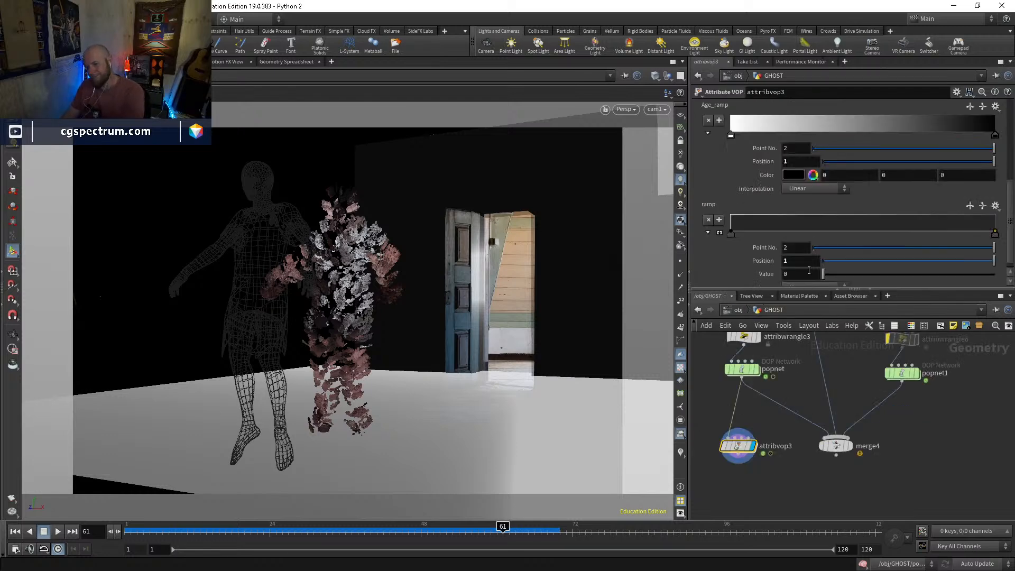
{"action": "left_click", "coordinate": [731, 223]}
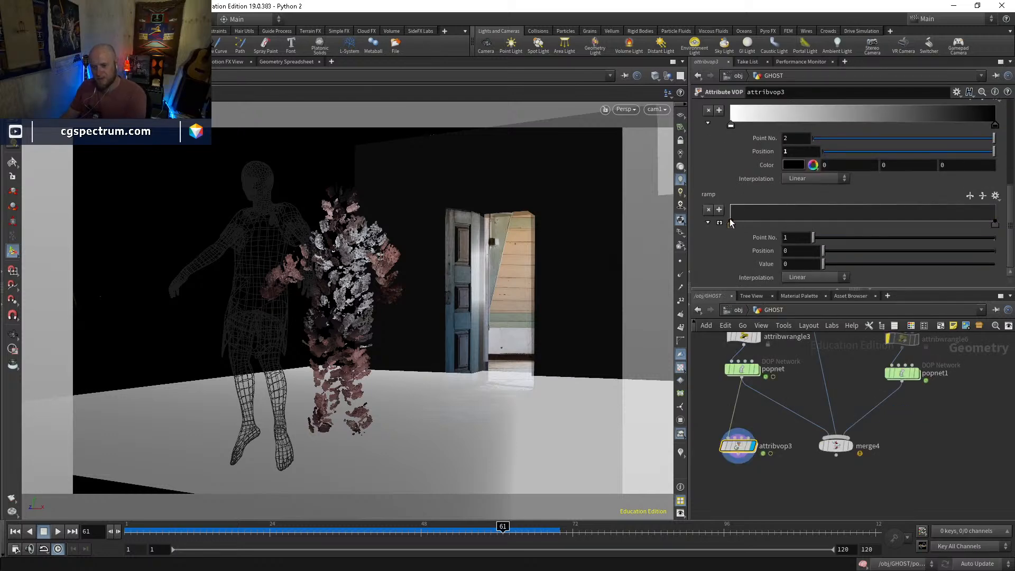
{"action": "left_click_drag", "start_coordinate": [997, 224], "coordinate": [1008, 204]}
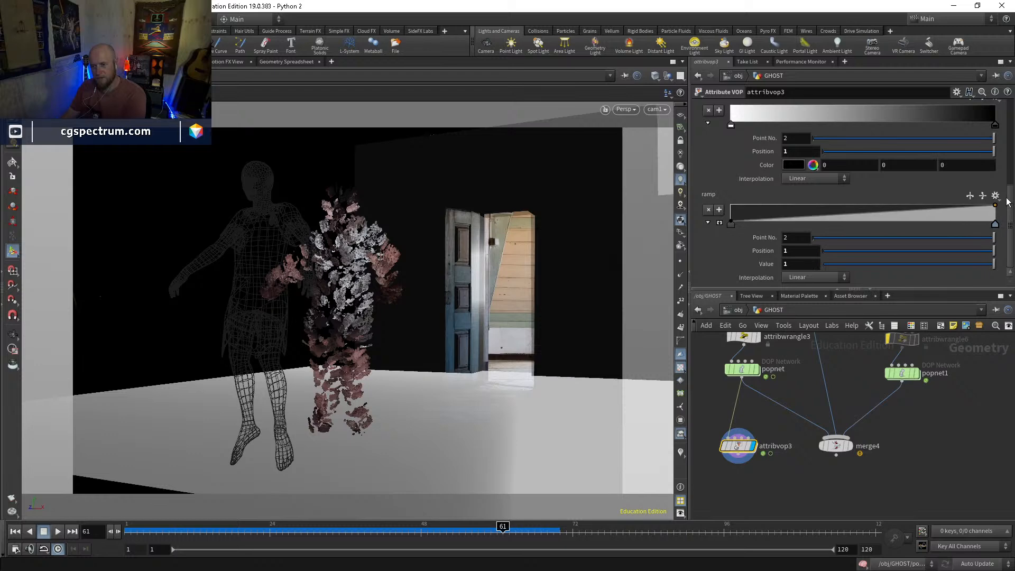
{"action": "left_click", "coordinate": [731, 224]}
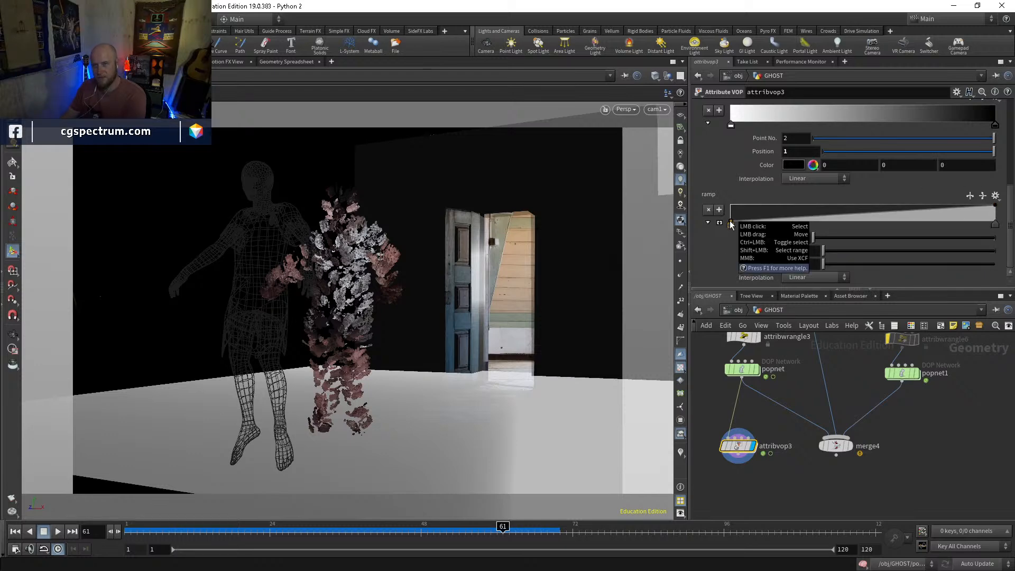
{"action": "left_click_drag", "start_coordinate": [731, 224], "coordinate": [732, 203]}
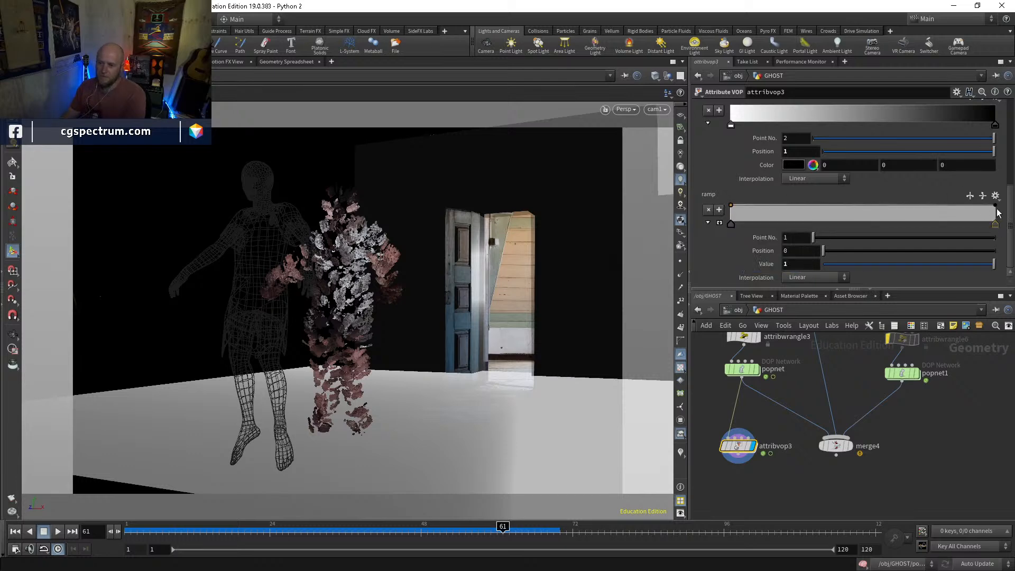
{"action": "left_click_drag", "start_coordinate": [997, 210], "coordinate": [999, 226]}
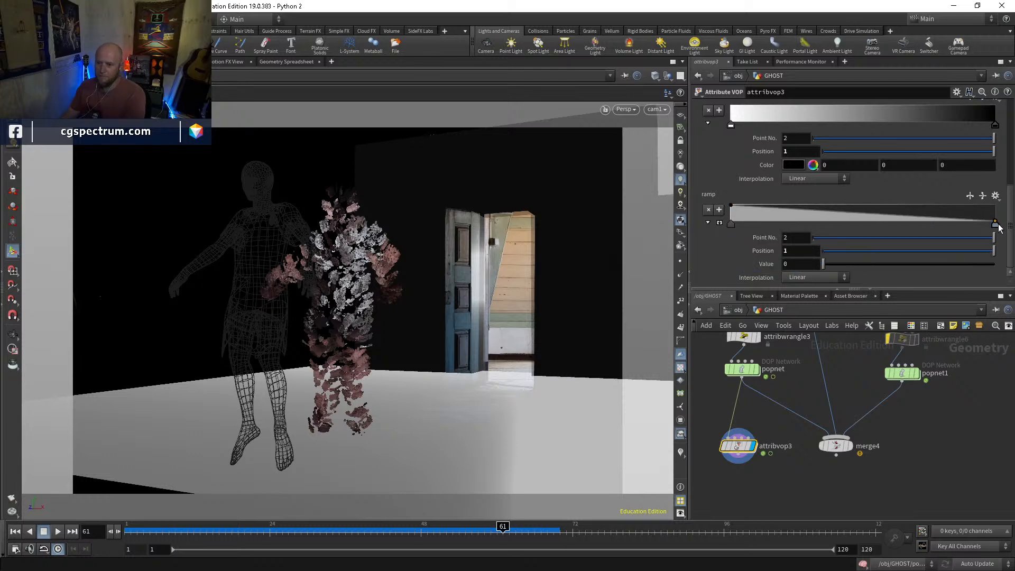
Inside attribvop3, set fit1's Destination Min to 0.01 and Max to 0, and name bind2's export pscale
{"action": "double_click", "coordinate": [739, 447]}
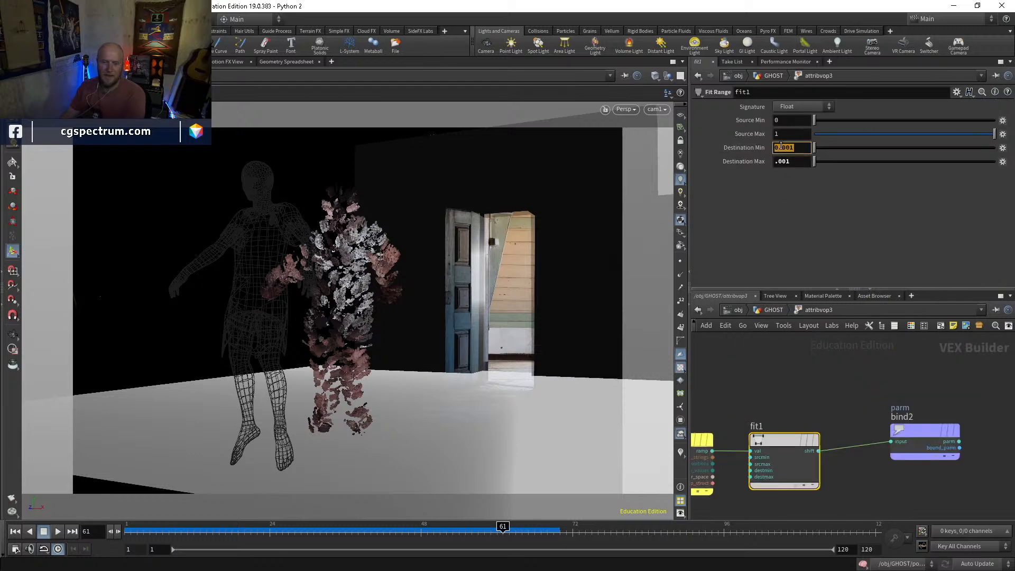
{"action": "left_click", "coordinate": [801, 159]}
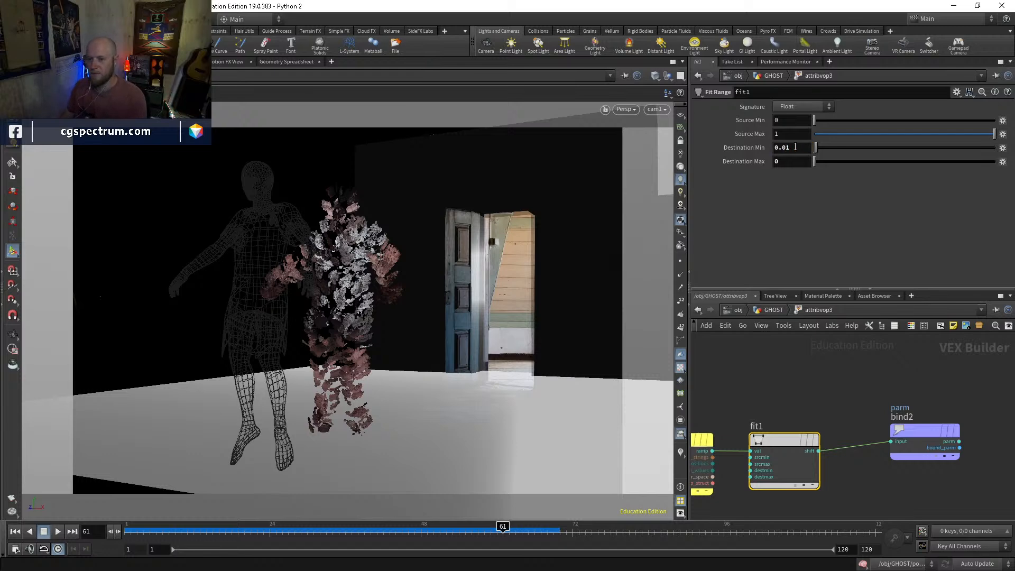
{"action": "left_click", "coordinate": [923, 434]}
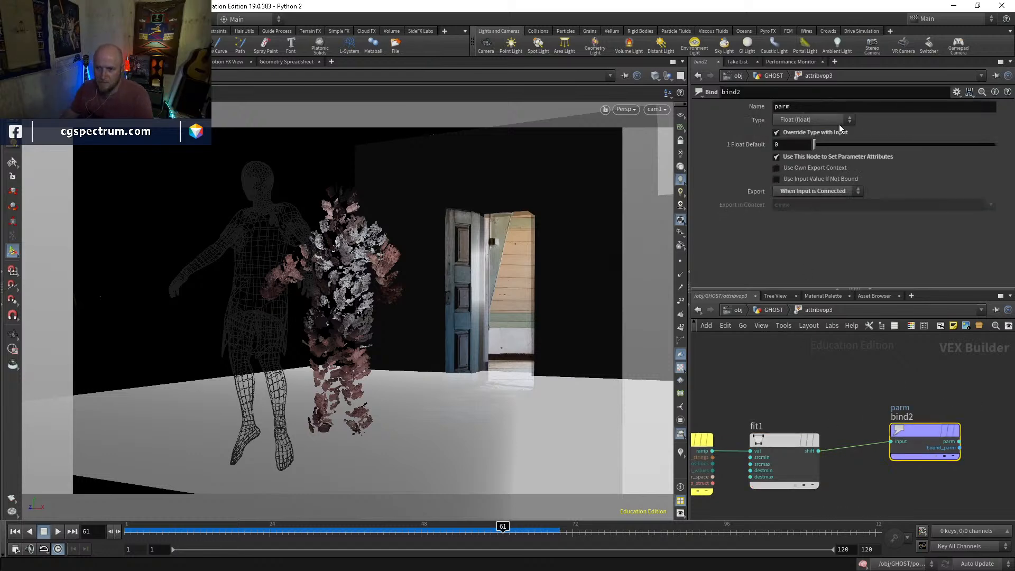
{"action": "left_click", "coordinate": [807, 107]}
{"action": "key", "text": "Return"}
{"action": "left_click", "coordinate": [772, 310]}
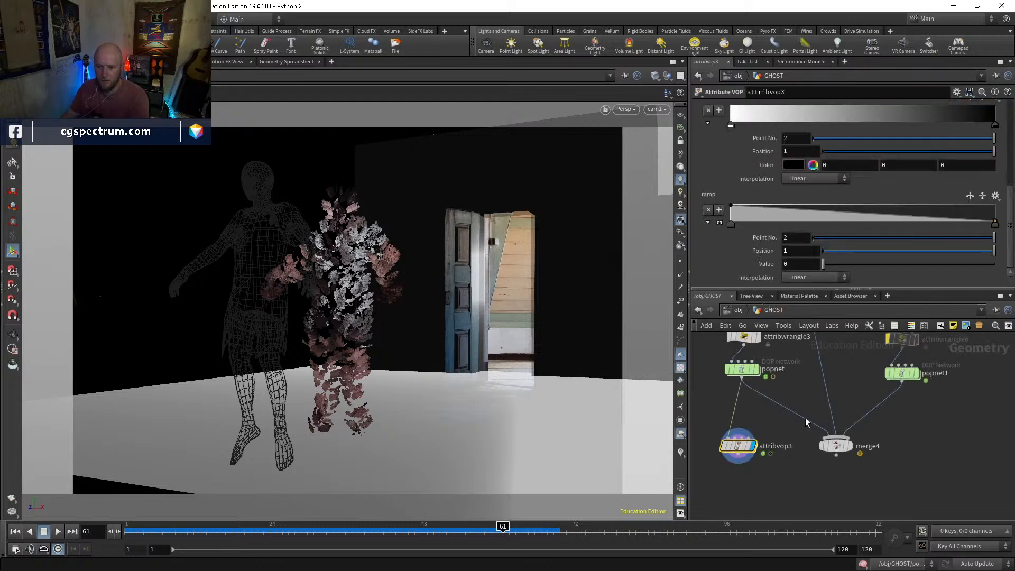
Save the scene and inspect the ghost's particles up close in the live render
{"action": "key", "text": "ctrl+s"}
{"action": "left_click", "coordinate": [122, 62]}
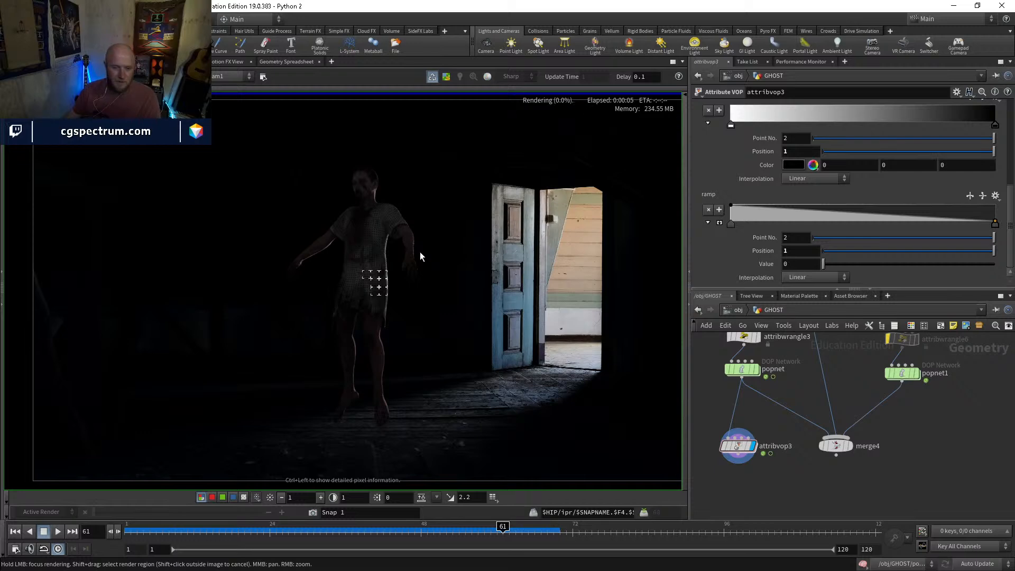
{"action": "right_click_drag", "start_coordinate": [378, 221], "coordinate": [409, 205]}
{"action": "scroll", "coordinate": [411, 197], "scroll_direction": "up", "scroll_amount": 5}
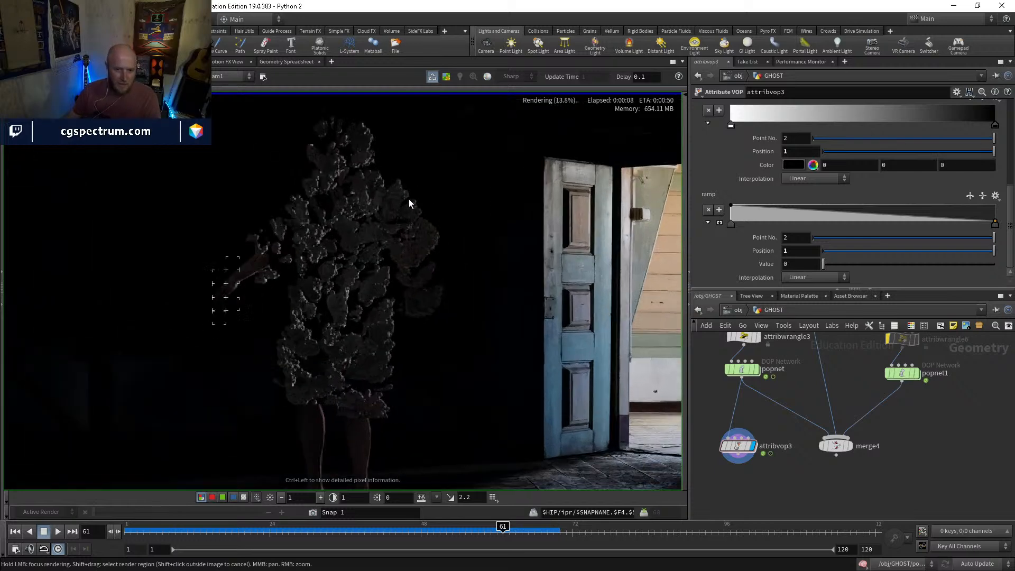
{"action": "middle_click_drag", "start_coordinate": [414, 241], "coordinate": [443, 357]}
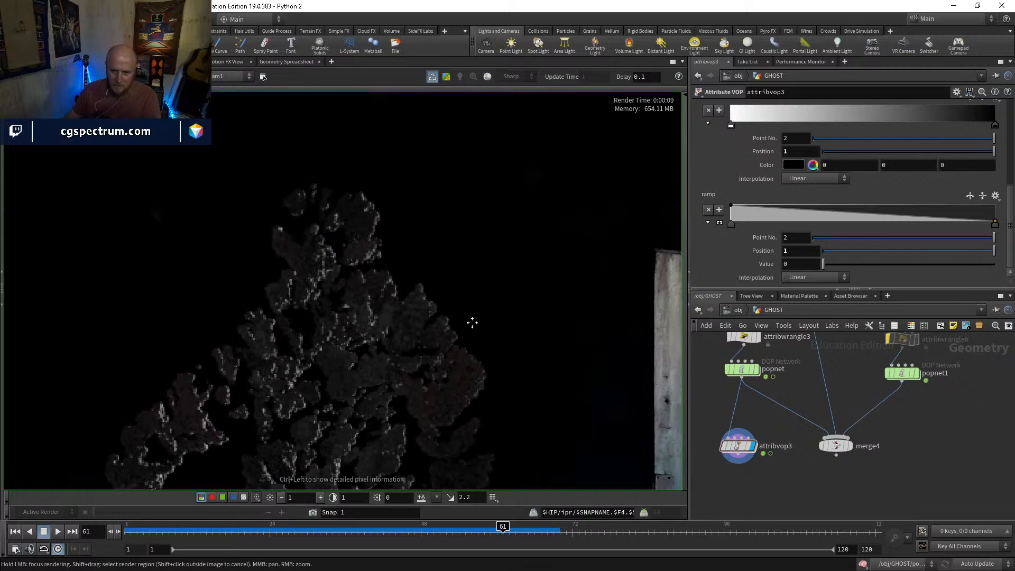
Set fit1's Destination Min inside attribvop3 to 0.001 and check the particles in the render's alpha channel
{"action": "double_click", "coordinate": [740, 446]}
{"action": "left_click", "coordinate": [769, 450]}
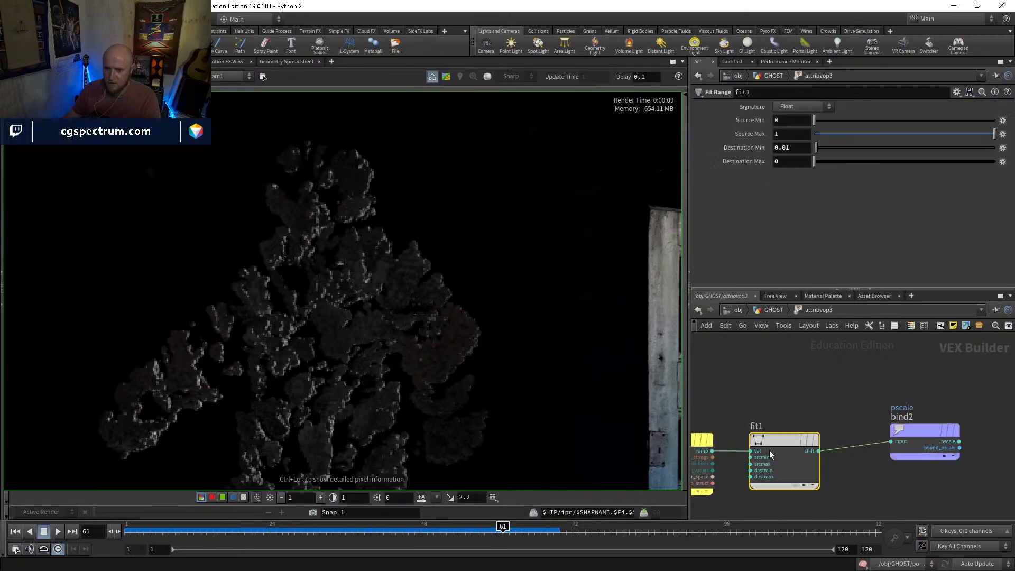
{"action": "type", "text": "0.001"}
{"action": "key", "text": "Return"}
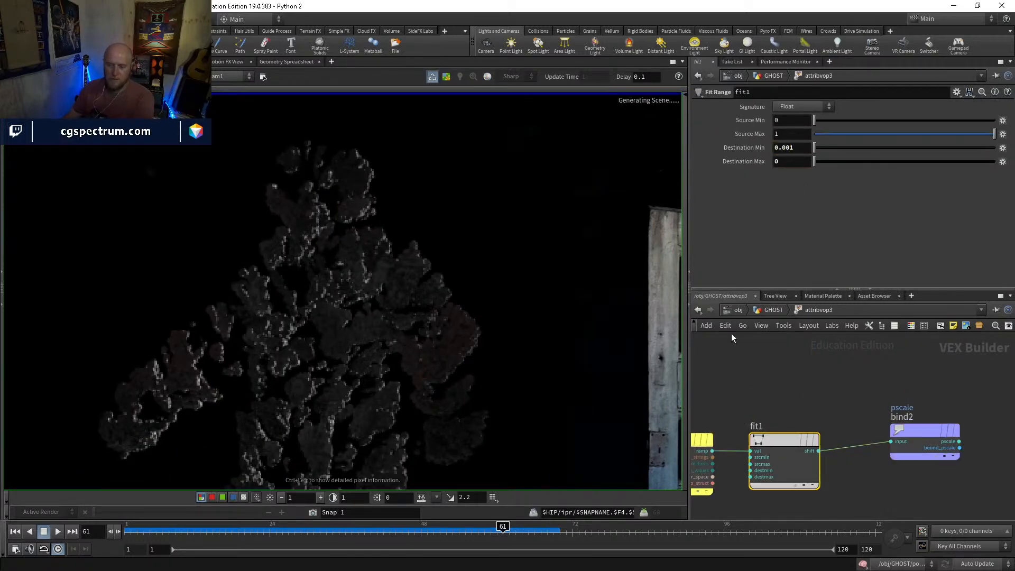
{"action": "key", "text": "a"}
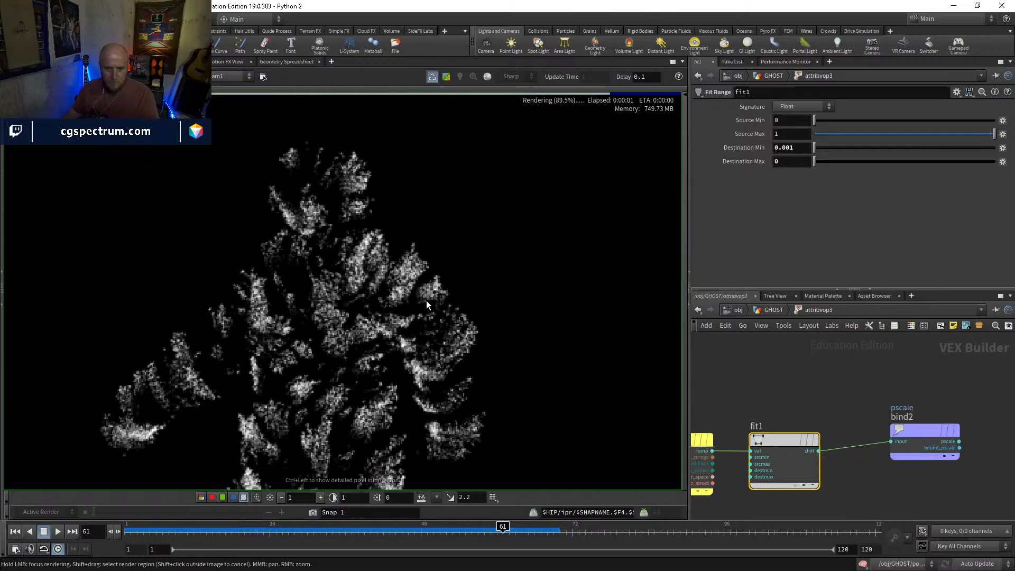
{"action": "key", "text": "c"}
{"action": "scroll", "coordinate": [463, 376], "scroll_direction": "down", "scroll_amount": 3}
{"action": "mouse_move", "coordinate": [474, 361]}
{"action": "middle_mouse_down"}
{"action": "mouse_move", "coordinate": [469, 265]}
{"action": "mouse_move", "coordinate": [488, 366]}
{"action": "middle_mouse_up"}
{"action": "key", "text": "a"}
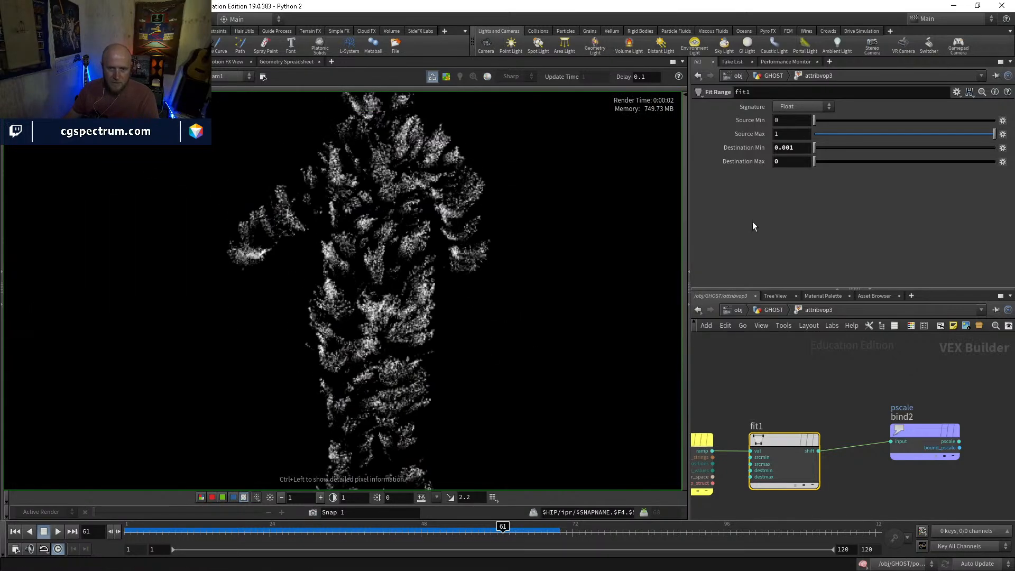
Disconnect ramp1 from the Alpha bind1 node and compare the render's colour and alpha channels
{"action": "left_click", "coordinate": [790, 162]}
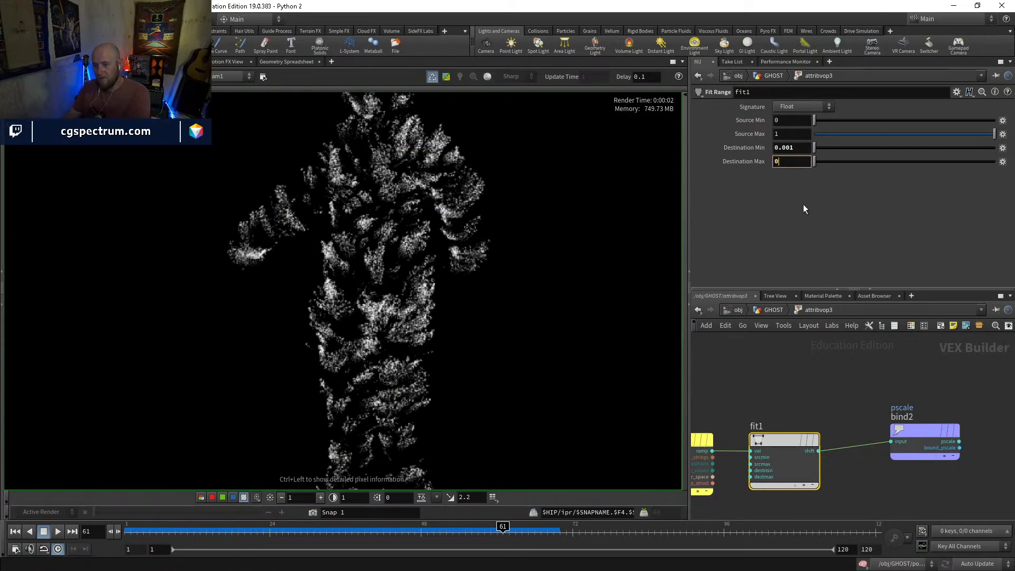
{"action": "scroll", "coordinate": [854, 441], "scroll_direction": "down", "scroll_amount": 2}
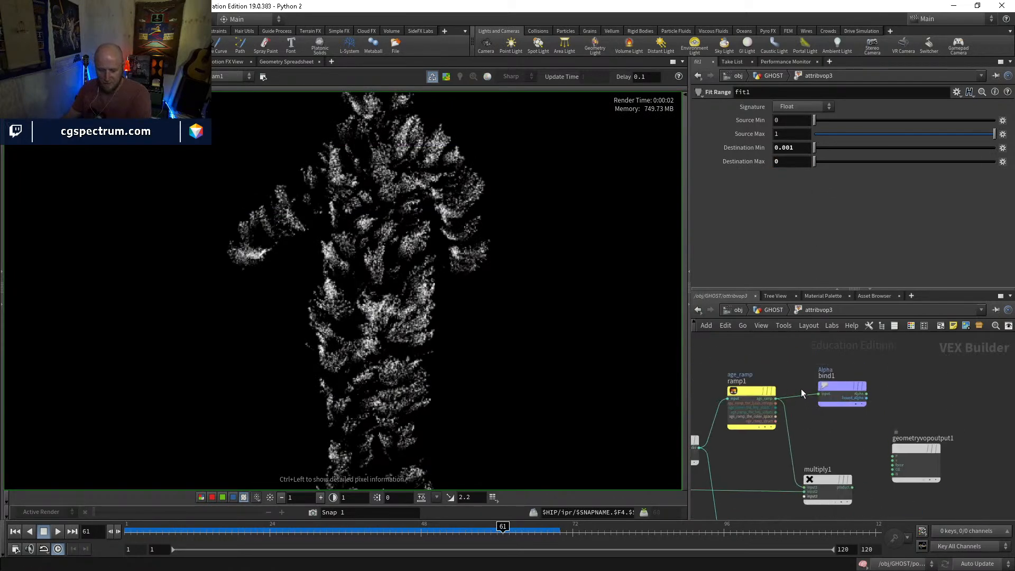
{"action": "key", "text": "y"}
{"action": "left_click_drag", "start_coordinate": [808, 380], "coordinate": [809, 414]}
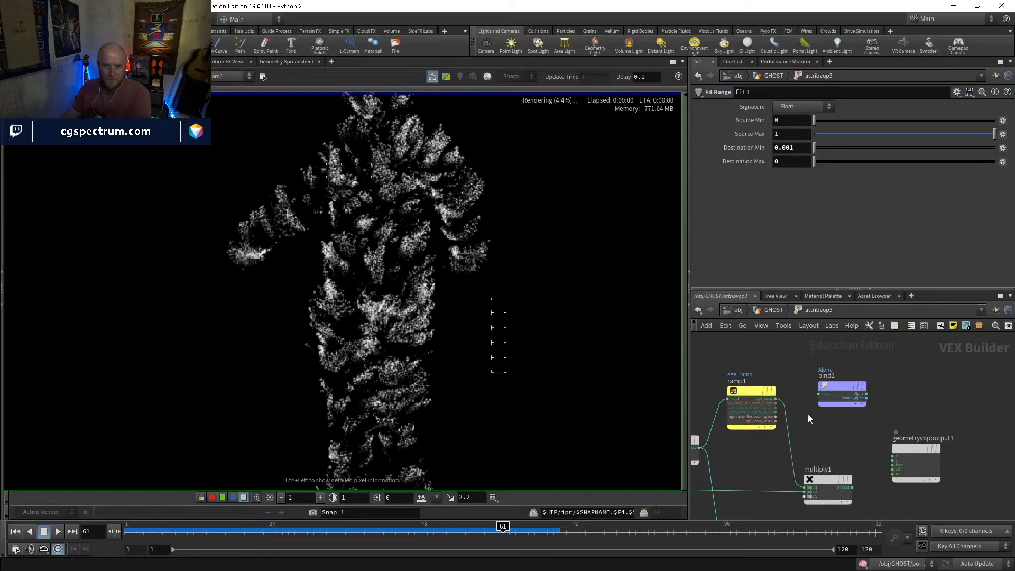
{"action": "key", "text": "c"}
{"action": "key", "text": "a"}
{"action": "key", "text": "c"}
{"action": "key", "text": "a"}
Reconnect ramp1's age_ramp output to bind1's input and return the render to colour display
{"action": "scroll", "coordinate": [815, 396], "scroll_direction": "up", "scroll_amount": 2}
{"action": "left_click_drag", "start_coordinate": [819, 394], "coordinate": [768, 399]}
{"action": "key", "text": "c"}
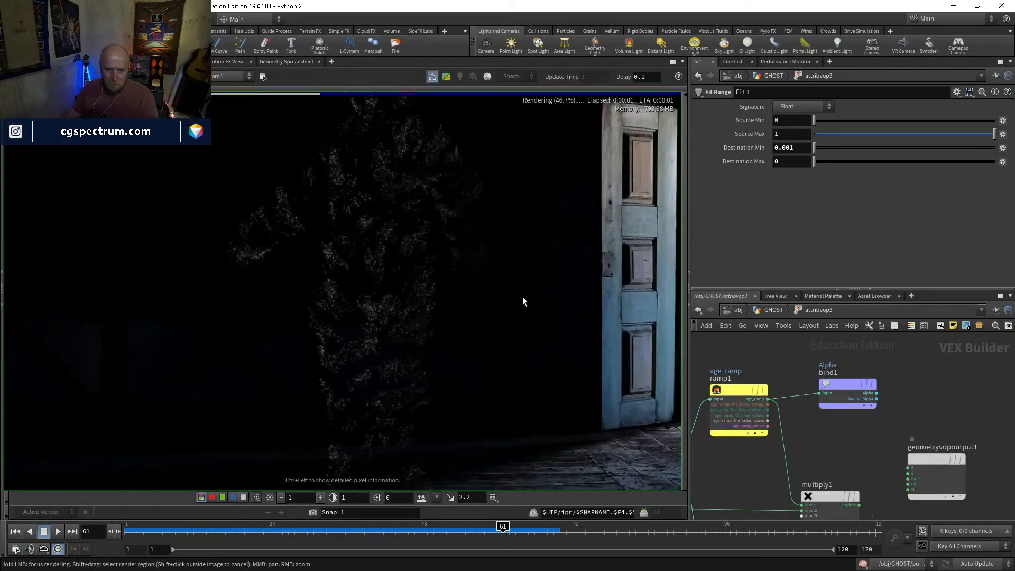
Try deleting the Alpha bind1 node and undo the deletion
{"action": "left_click", "coordinate": [846, 391]}
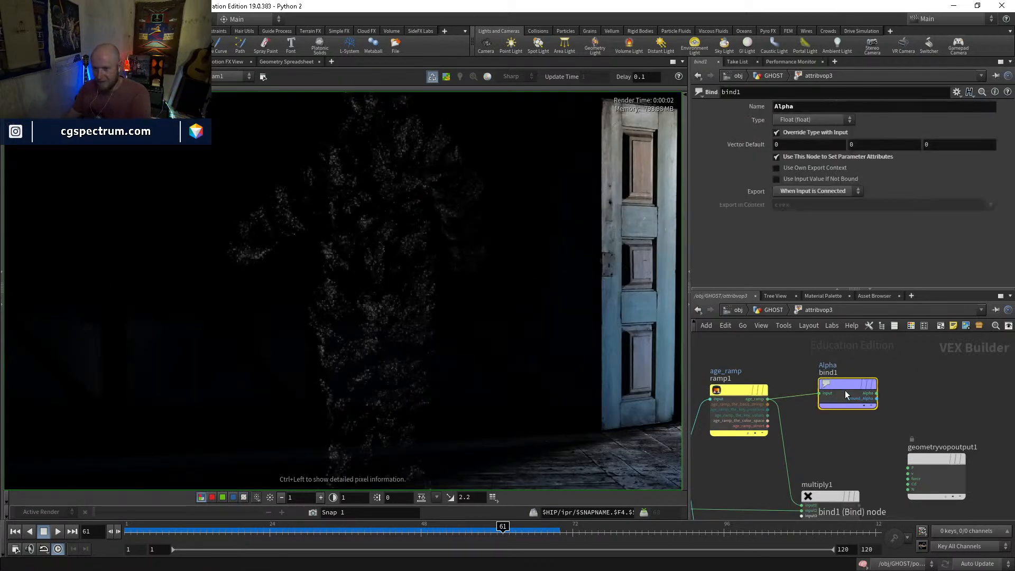
{"action": "key", "text": "Delete"}
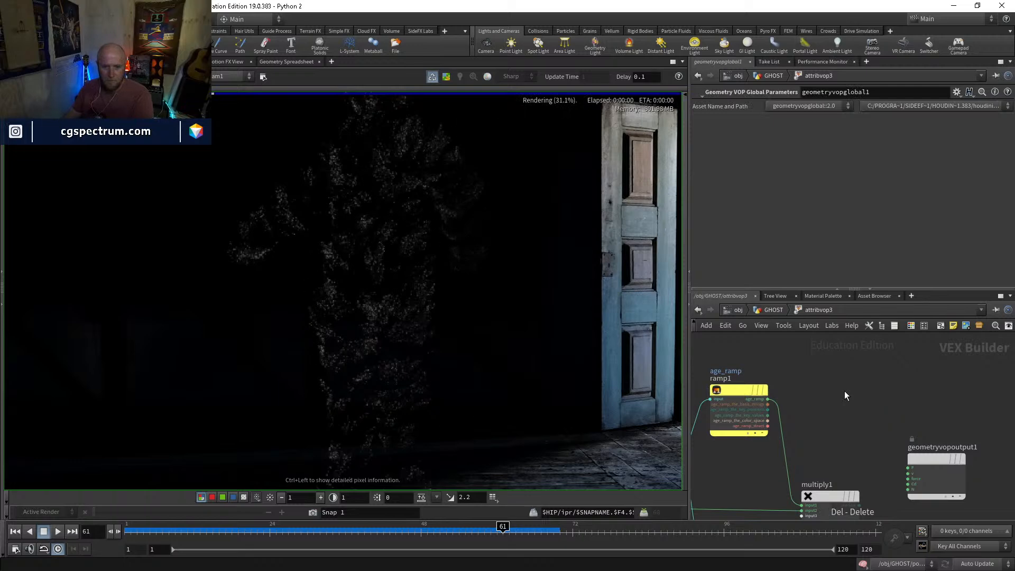
{"action": "key", "text": "Tab"}
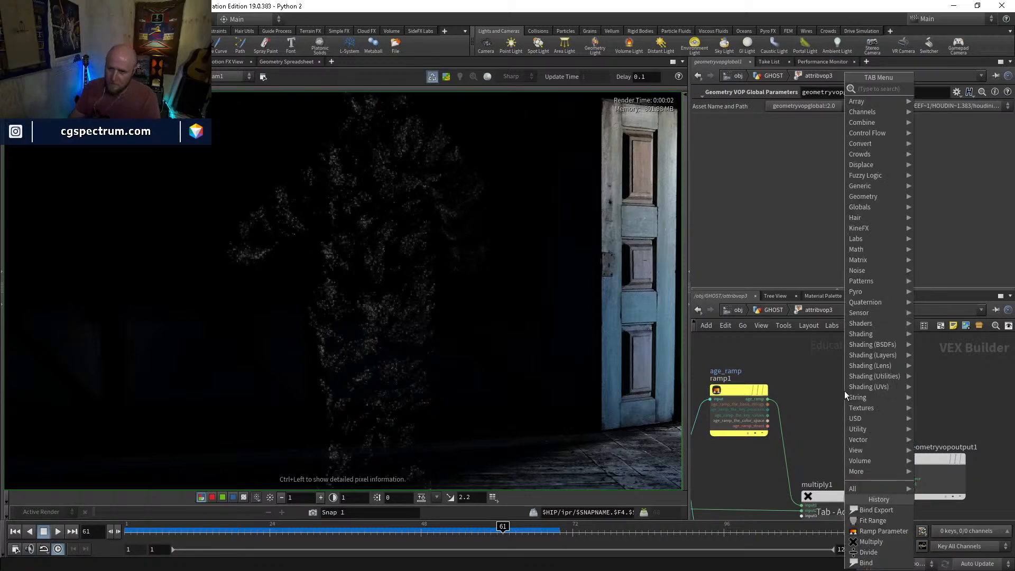
{"action": "key", "text": "Escape"}
{"action": "key", "text": "ctrl+z"}
Set fit1's Destination Max to 0.001
{"action": "middle_click_drag", "start_coordinate": [853, 447], "coordinate": [806, 327]}
{"action": "middle_click_drag", "start_coordinate": [816, 467], "coordinate": [926, 376]}
{"action": "left_click", "coordinate": [911, 447]}
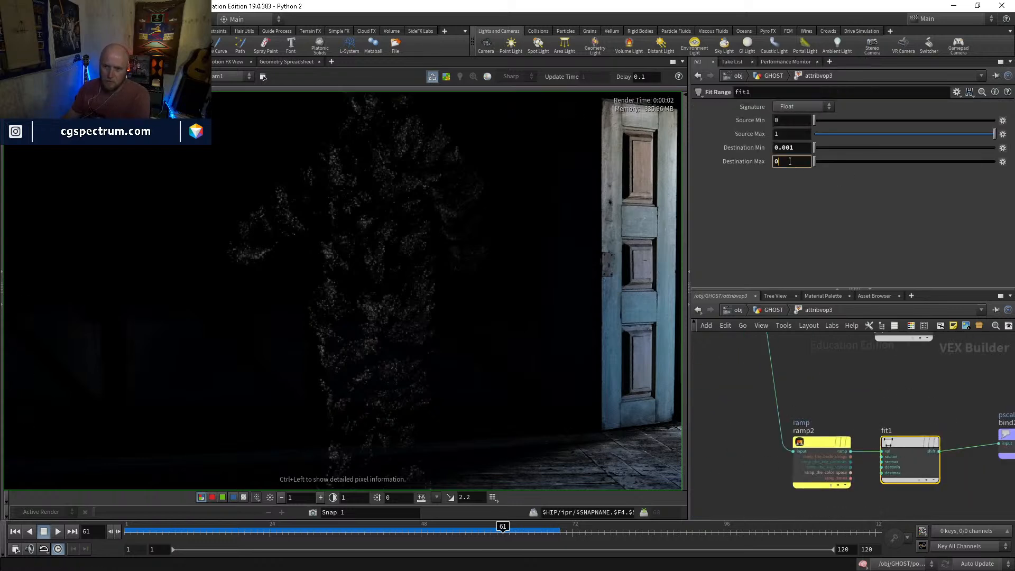
{"action": "key", "text": "Return"}
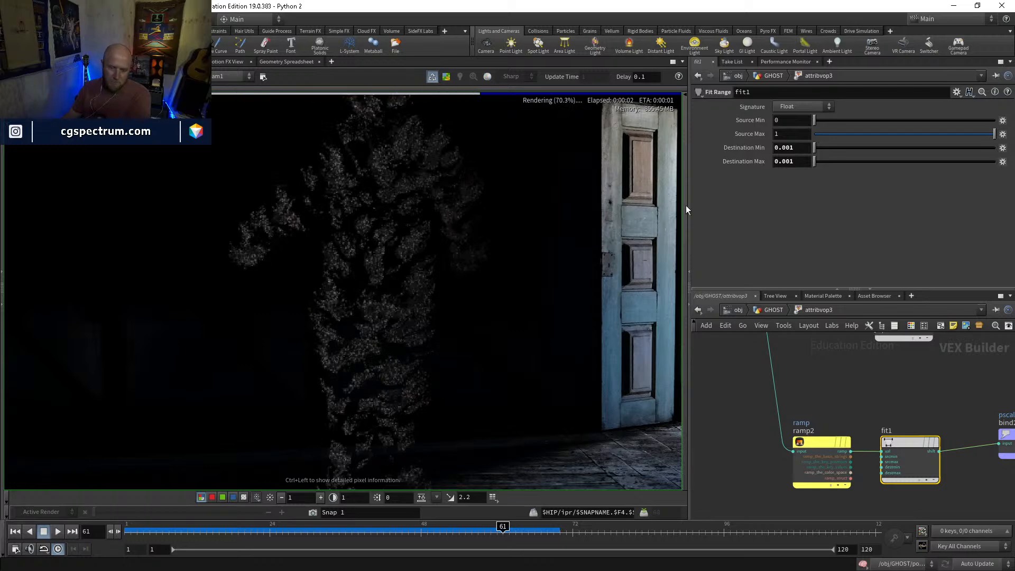
Return to the GHOST network and examine the ghost's particles in the render's colour and alpha channels
{"action": "scroll", "coordinate": [401, 321], "scroll_direction": "up", "scroll_amount": 3}
{"action": "middle_click_drag", "start_coordinate": [453, 217], "coordinate": [466, 340]}
{"action": "scroll", "coordinate": [466, 340], "scroll_direction": "down", "scroll_amount": 1}
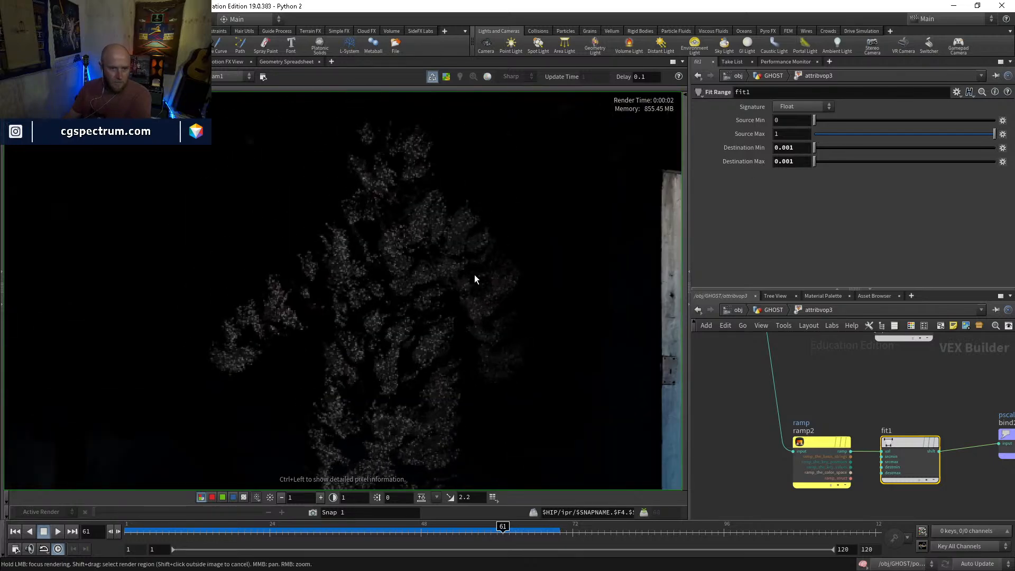
{"action": "left_click", "coordinate": [770, 310]}
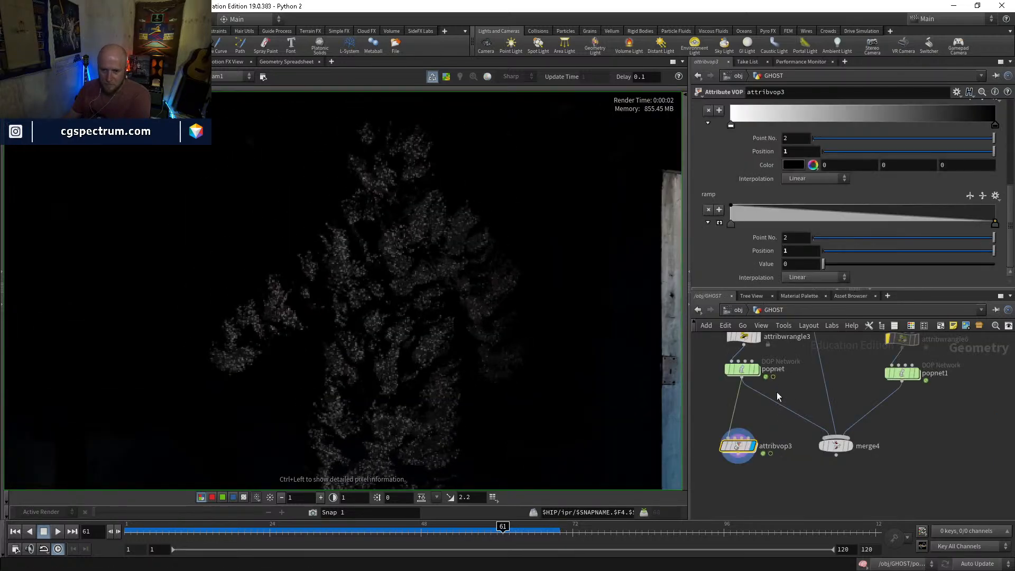
{"action": "scroll", "coordinate": [501, 275], "scroll_direction": "up", "scroll_amount": 5}
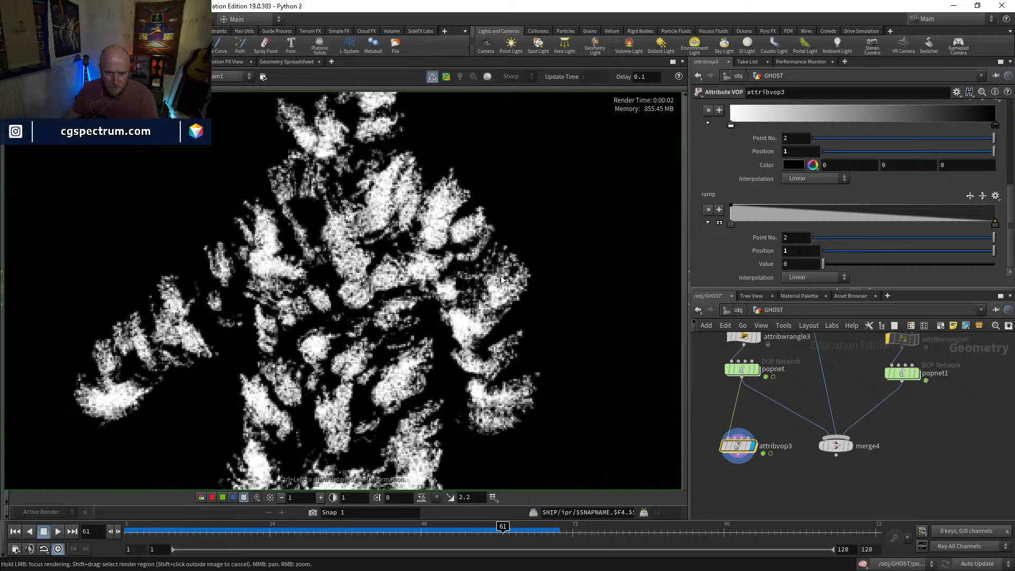
{"action": "scroll", "coordinate": [500, 275], "scroll_direction": "down", "scroll_amount": 5}
{"action": "middle_click_drag", "start_coordinate": [521, 272], "coordinate": [487, 272]}
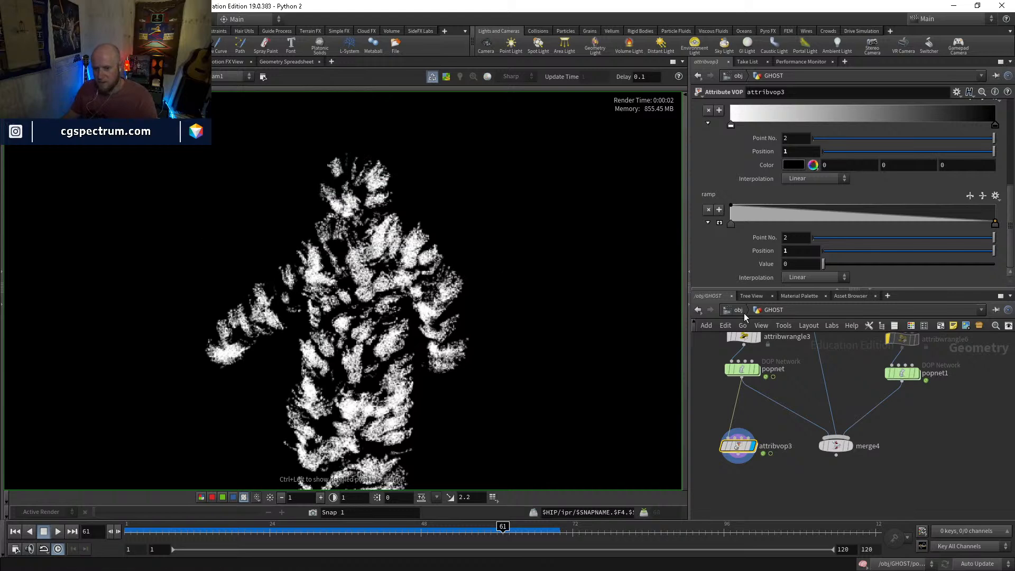
Override the camera resolution on mantra_ipr in the out network and set it to 1920 by 1920
{"action": "left_click", "coordinate": [739, 311]}
{"action": "left_click", "coordinate": [758, 378]}
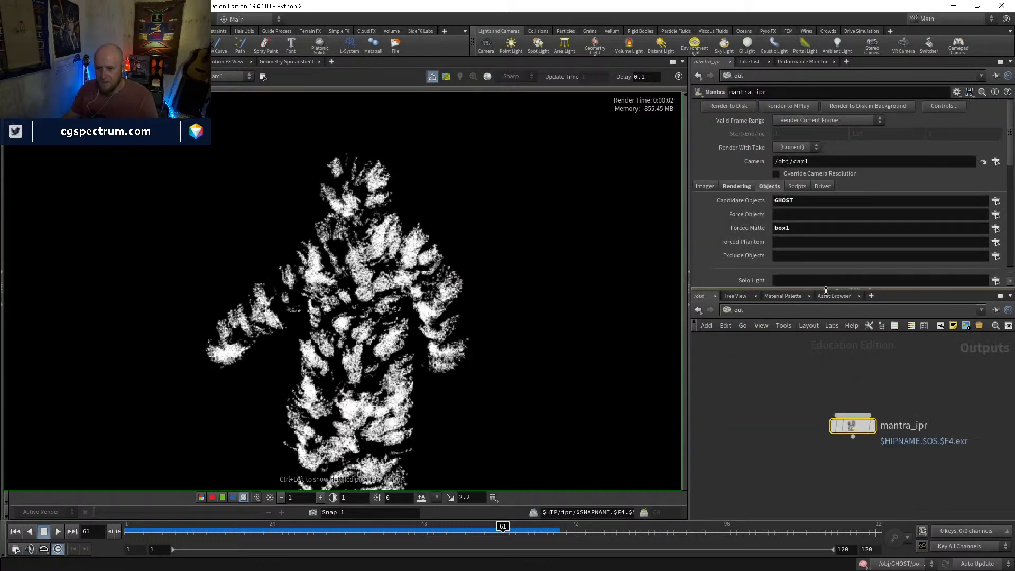
{"action": "left_click", "coordinate": [777, 174]}
{"action": "left_click", "coordinate": [808, 185]}
{"action": "left_click", "coordinate": [823, 270]}
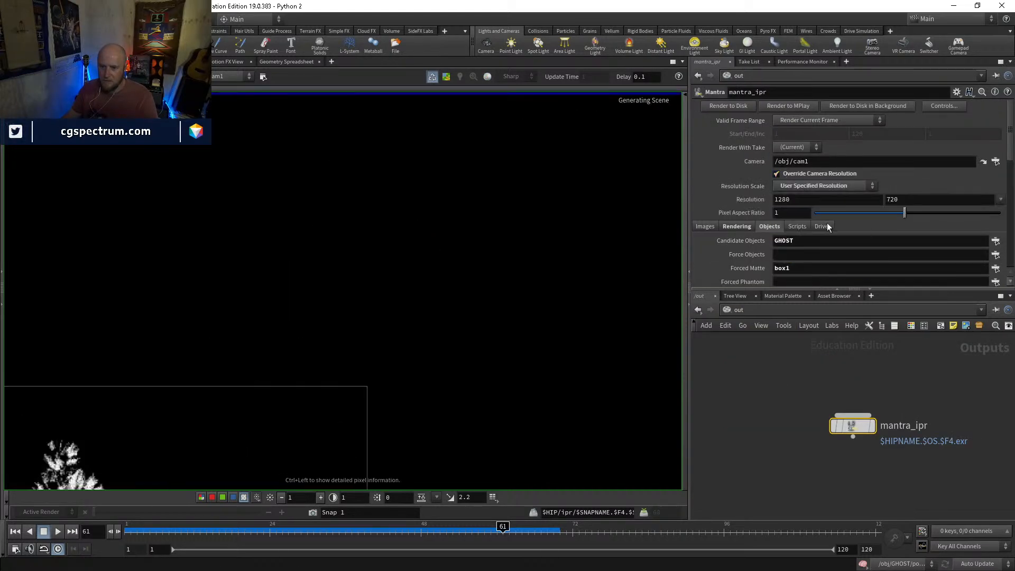
{"action": "double_click", "coordinate": [814, 200]}
{"action": "type", "text": "1920"}
{"action": "key", "text": "Tab"}
{"action": "type", "text": "1920"}
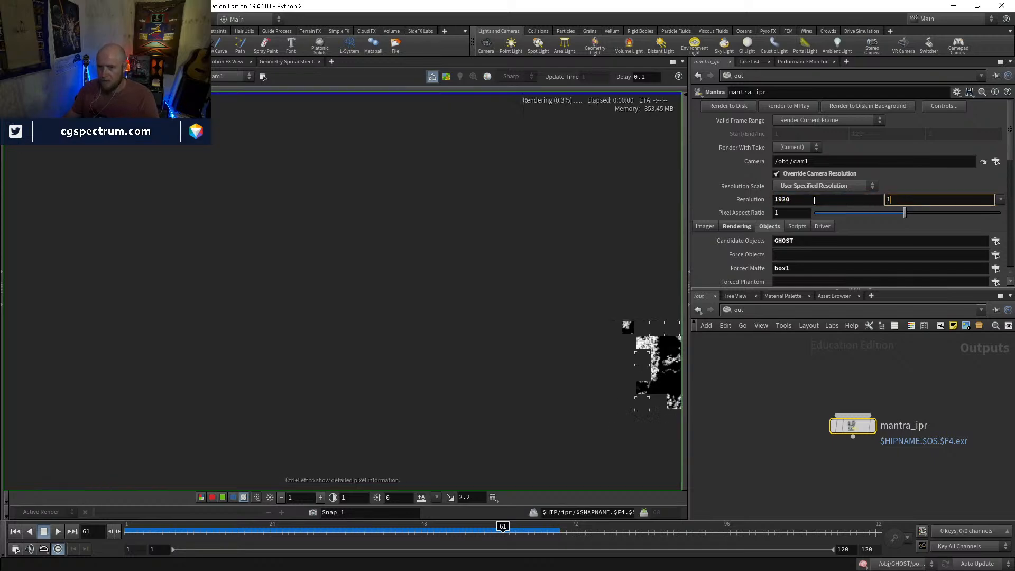
{"action": "key", "text": "Return"}
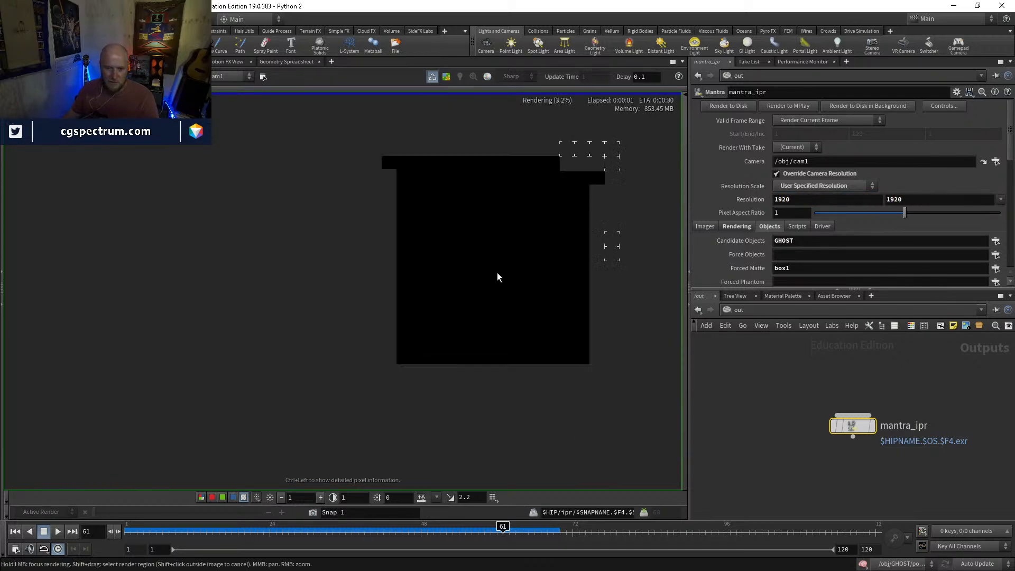
Set mantra_ipr's Pixel Samples to 5 by 5 in the rendering sampling settings
{"action": "middle_click_drag", "start_coordinate": [659, 153], "coordinate": [434, 333]}
{"action": "scroll", "coordinate": [439, 338], "scroll_direction": "down", "scroll_amount": 2}
{"action": "left_click", "coordinate": [736, 226]}
{"action": "scroll", "coordinate": [743, 259], "scroll_direction": "down", "scroll_amount": 2}
{"action": "middle_click_drag", "start_coordinate": [745, 221], "coordinate": [782, 223]}
Examine the ghost's particles from head to feet in the render, in the alpha display and in colour
{"action": "middle_click_drag", "start_coordinate": [499, 210], "coordinate": [517, 331]}
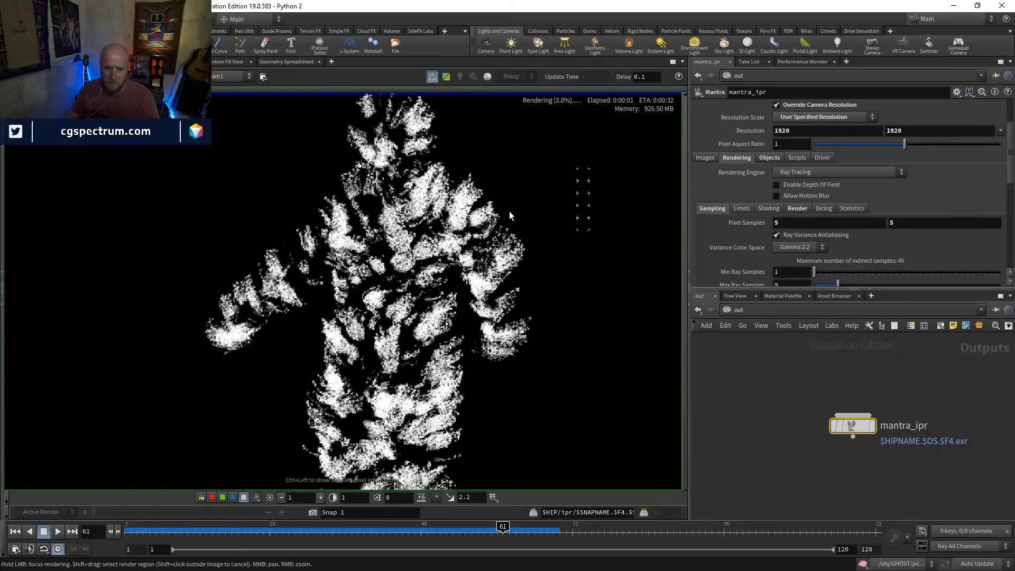
{"action": "middle_click_drag", "start_coordinate": [513, 210], "coordinate": [585, 335]}
{"action": "scroll", "coordinate": [507, 259], "scroll_direction": "up", "scroll_amount": 1}
{"action": "scroll", "coordinate": [423, 232], "scroll_direction": "up", "scroll_amount": 4}
{"action": "scroll", "coordinate": [417, 233], "scroll_direction": "down", "scroll_amount": 4}
{"action": "middle_click_drag", "start_coordinate": [538, 311], "coordinate": [495, 160]}
{"action": "key", "text": "c"}
{"action": "middle_click_drag", "start_coordinate": [500, 267], "coordinate": [488, 198]}
{"action": "scroll", "coordinate": [495, 298], "scroll_direction": "down", "scroll_amount": 3}
{"action": "scroll", "coordinate": [495, 297], "scroll_direction": "down", "scroll_amount": 3}
{"action": "middle_click_drag", "start_coordinate": [495, 297], "coordinate": [466, 199]}
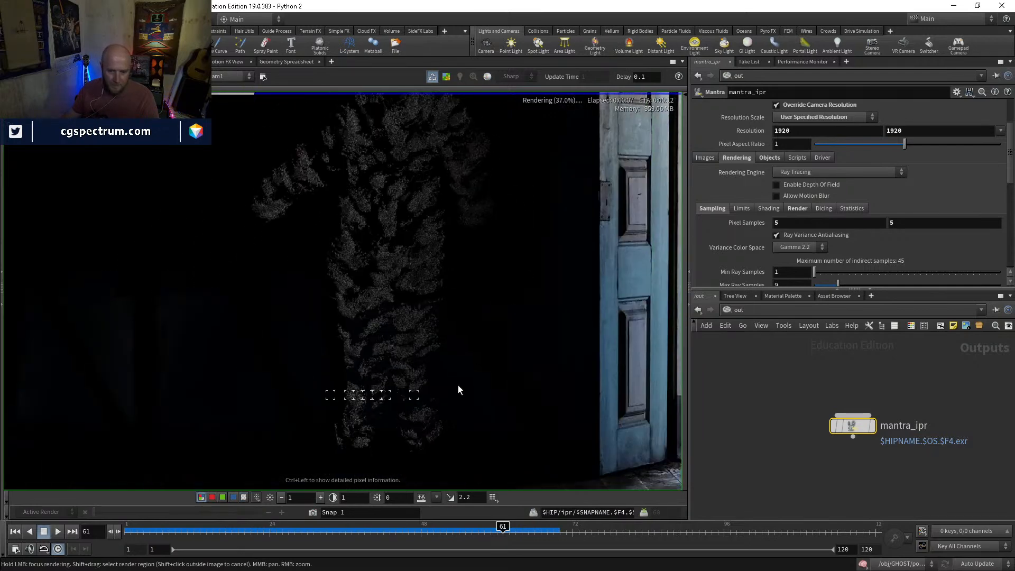
{"action": "middle_click_drag", "start_coordinate": [403, 417], "coordinate": [390, 483]}
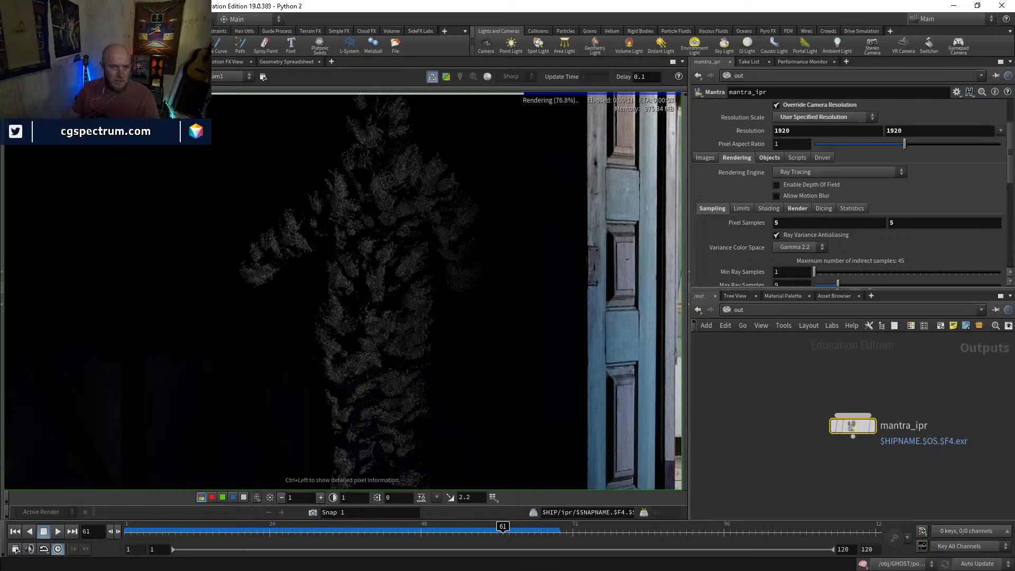
Create a Principled Shader in the mat network and assign it to the ghost in the scene view
{"action": "left_click", "coordinate": [22, 62]}
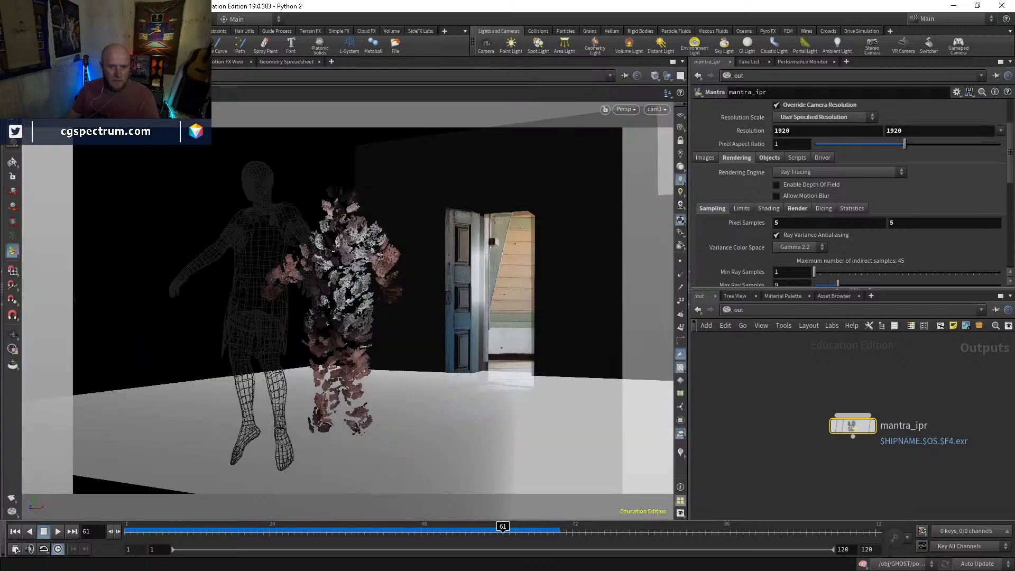
{"action": "left_click", "coordinate": [735, 310]}
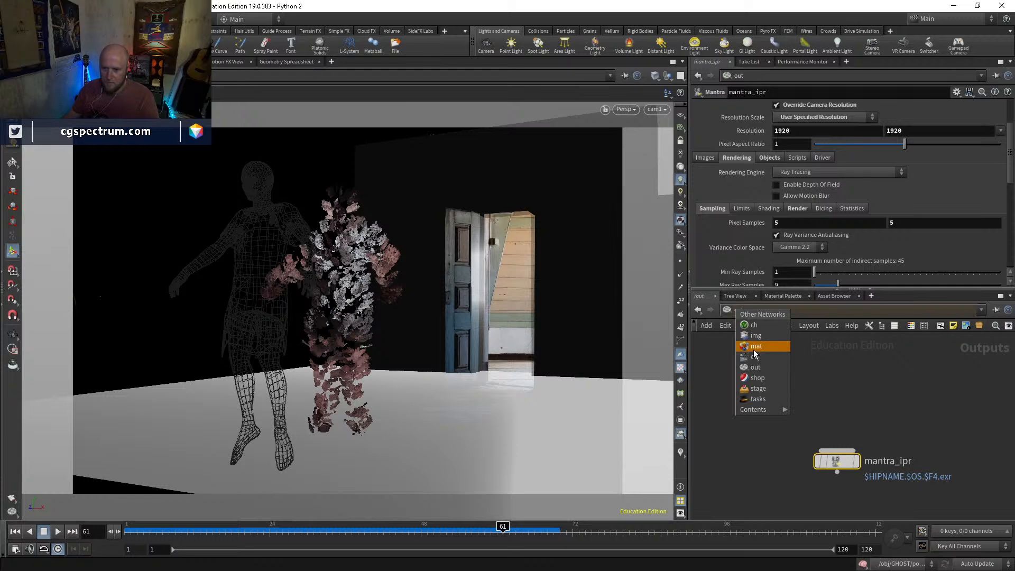
{"action": "left_click", "coordinate": [754, 350]}
{"action": "key", "text": "Tab"}
{"action": "type", "text": "princ"}
{"action": "key", "text": "Return"}
{"action": "key", "text": "Return"}
{"action": "left_click_drag", "start_coordinate": [831, 418], "coordinate": [349, 236]}
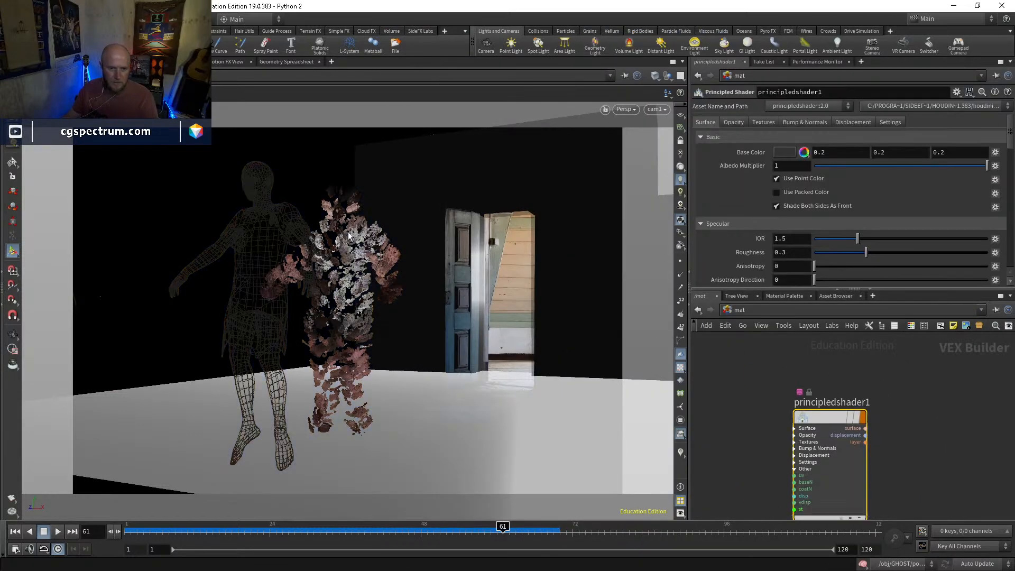
Set the principled shader's Base Color to white (1, 1, 1) and its Reflectivity to 0
{"action": "right_click", "coordinate": [785, 153]}
{"action": "left_click", "coordinate": [805, 193]}
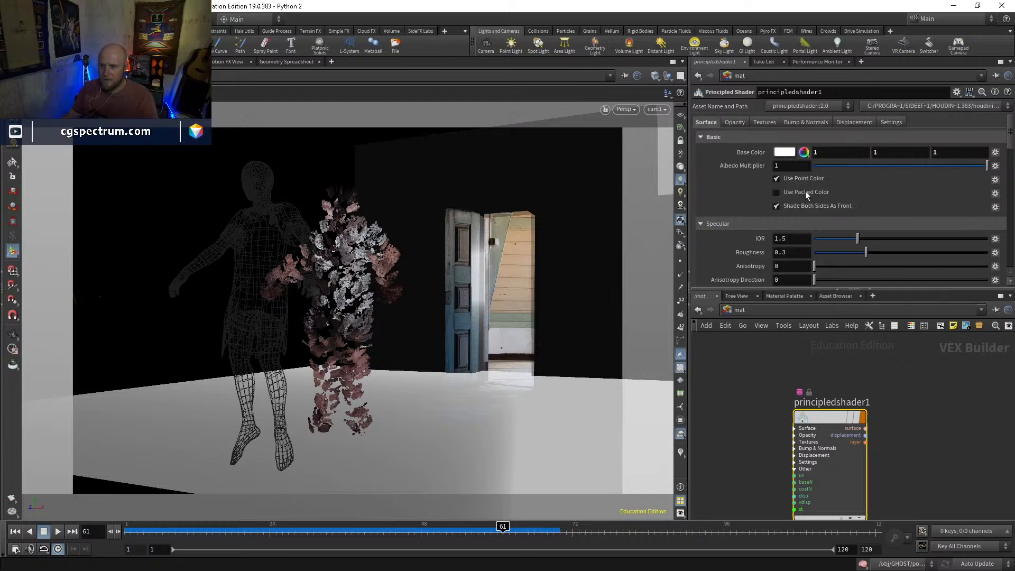
{"action": "scroll", "coordinate": [748, 185], "scroll_direction": "down", "scroll_amount": 2}
{"action": "scroll", "coordinate": [749, 185], "scroll_direction": "down", "scroll_amount": 2}
{"action": "left_click", "coordinate": [815, 212]}
Return to the render view and the GHOST network and examine how the new material shades the particles
{"action": "left_click", "coordinate": [123, 61]}
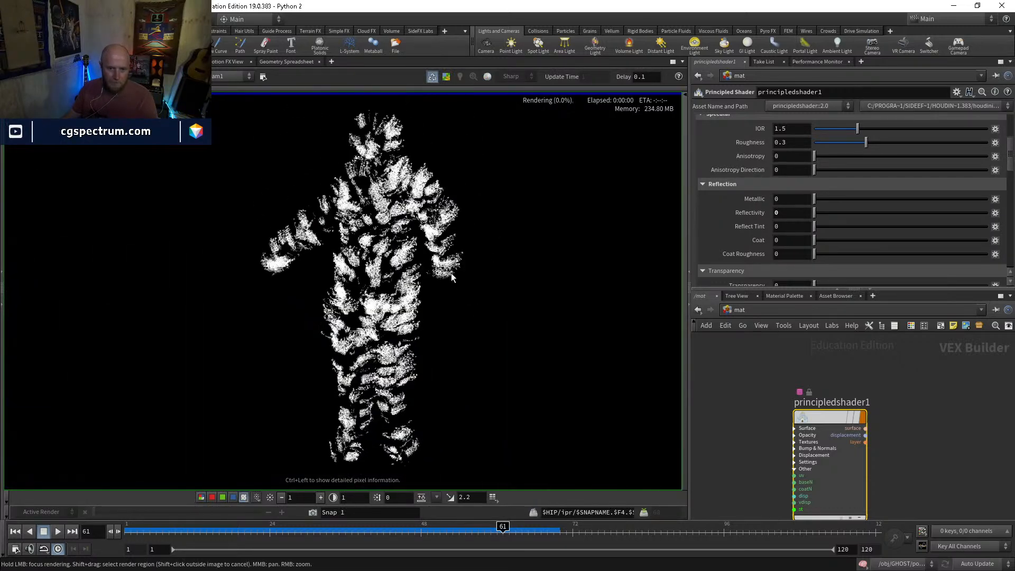
{"action": "left_click", "coordinate": [740, 310]}
{"action": "left_click", "coordinate": [761, 355]}
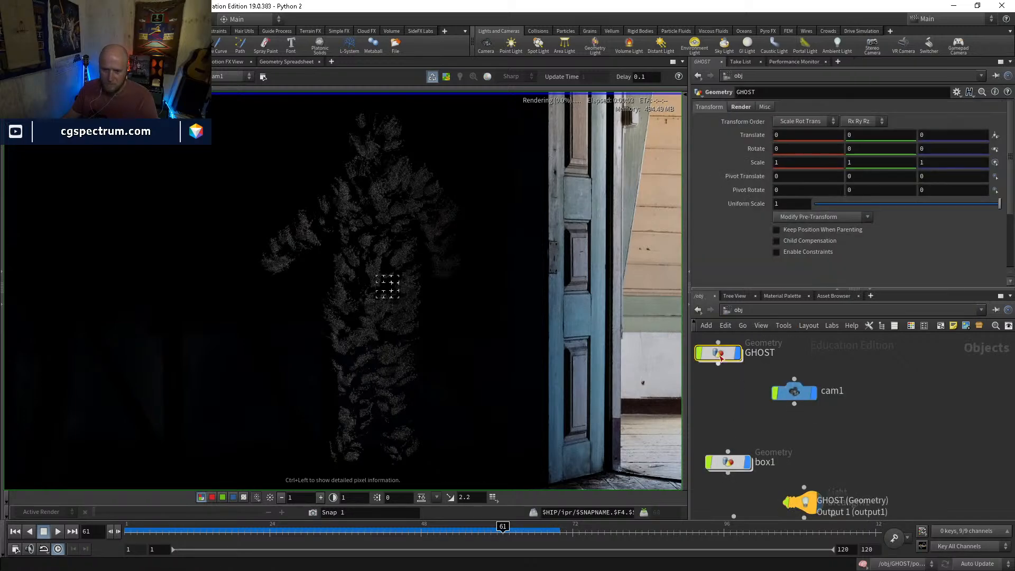
{"action": "double_click", "coordinate": [719, 353]}
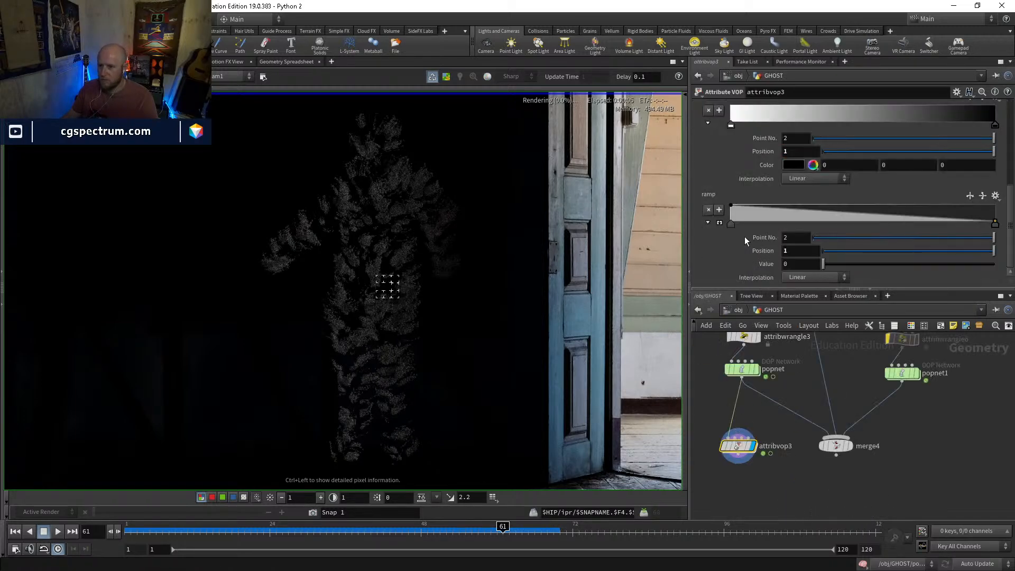
{"action": "scroll", "coordinate": [747, 173], "scroll_direction": "up", "scroll_amount": 2}
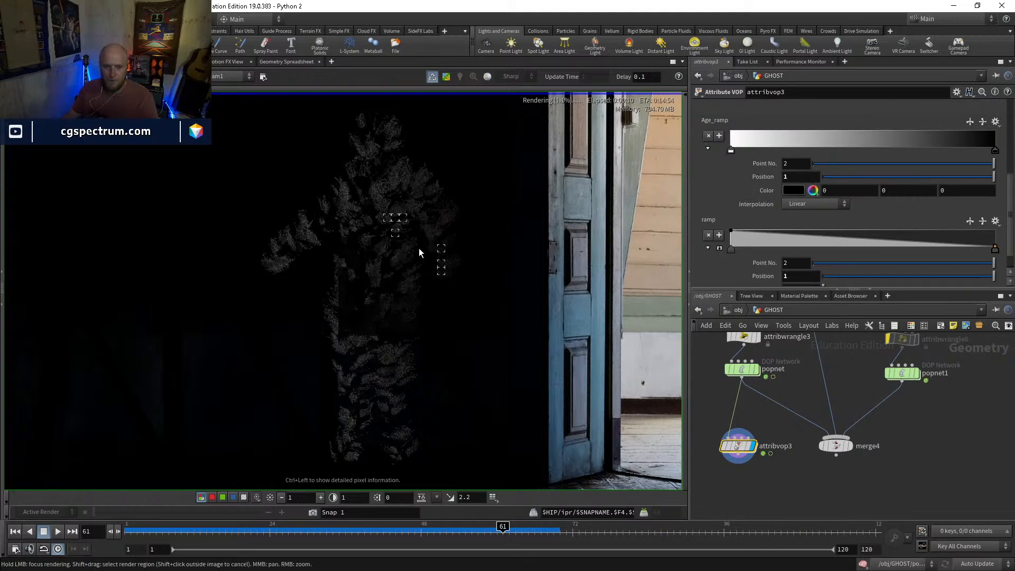
{"action": "middle_click_drag", "start_coordinate": [427, 211], "coordinate": [413, 321]}
{"action": "scroll", "coordinate": [423, 244], "scroll_direction": "up", "scroll_amount": 4}
{"action": "scroll", "coordinate": [412, 322], "scroll_direction": "down", "scroll_amount": 3}
{"action": "middle_click_drag", "start_coordinate": [438, 468], "coordinate": [437, 281]}
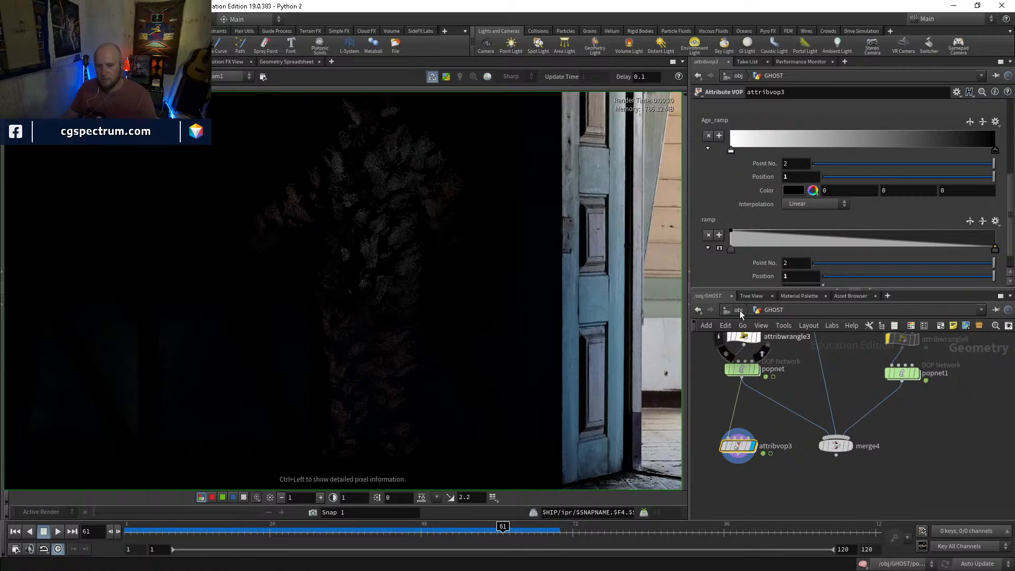
Add a Bind Export node inside attribvop3 and wire the global Cd output into its input
{"action": "double_click", "coordinate": [738, 446]}
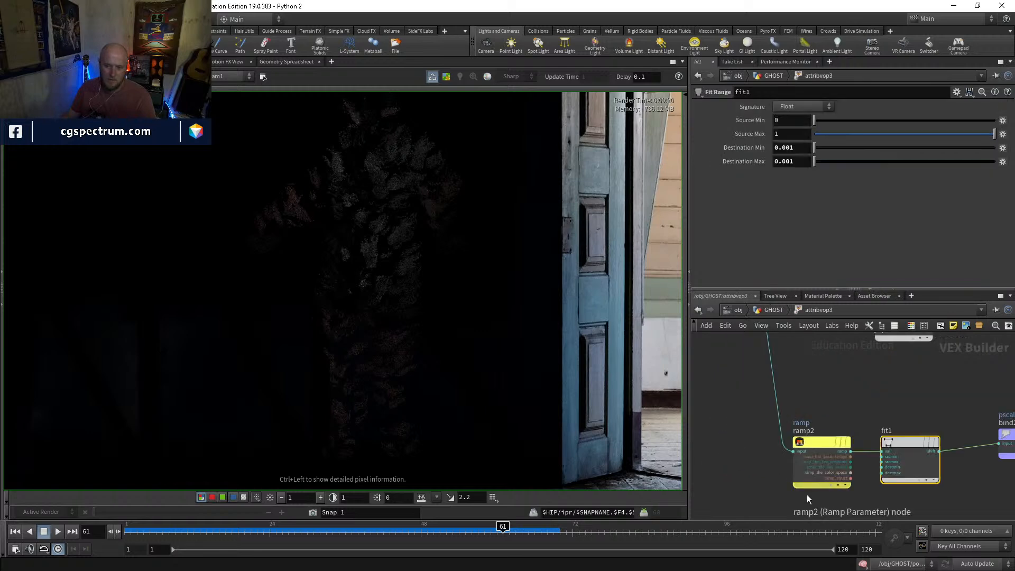
{"action": "middle_click_drag", "start_coordinate": [845, 375], "coordinate": [775, 475]}
{"action": "middle_click_drag", "start_coordinate": [868, 443], "coordinate": [1014, 444]}
{"action": "middle_click_drag", "start_coordinate": [697, 398], "coordinate": [758, 400]}
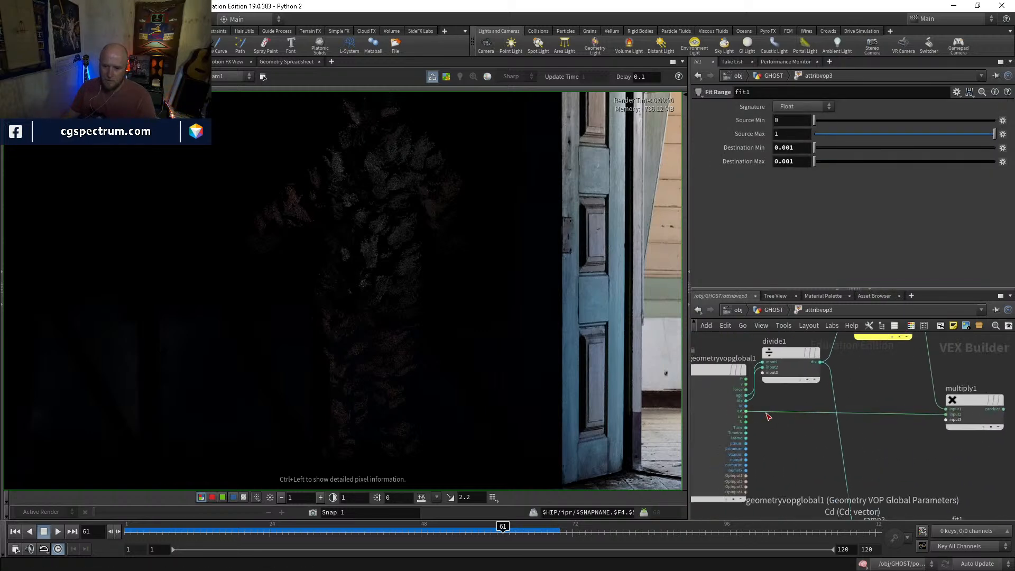
{"action": "middle_click_drag", "start_coordinate": [892, 439], "coordinate": [817, 422]}
{"action": "middle_click_drag", "start_coordinate": [745, 420], "coordinate": [830, 428]}
{"action": "key", "text": "Tab"}
{"action": "type", "text": "binde"}
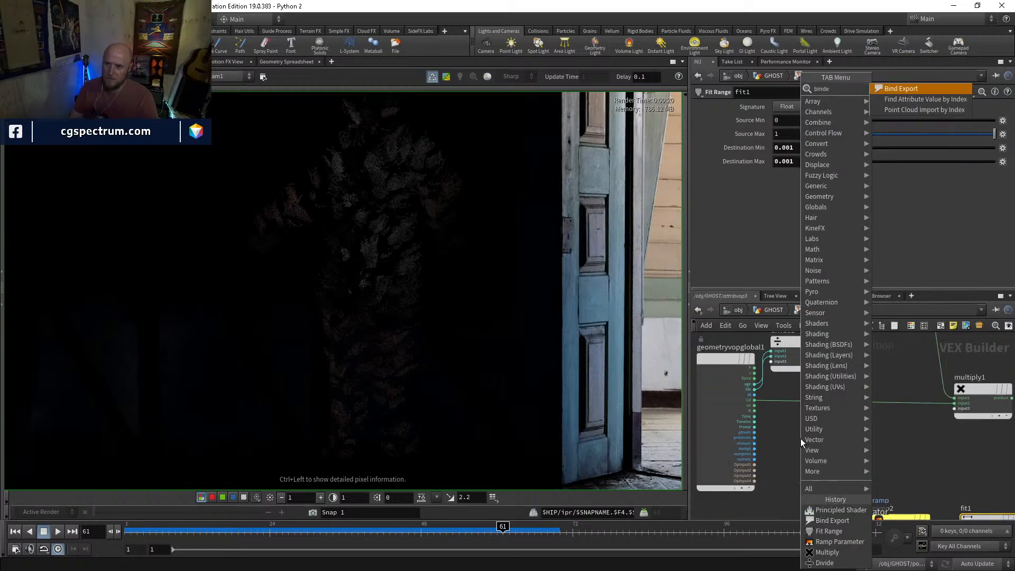
{"action": "key", "text": "Return"}
{"action": "left_click", "coordinate": [800, 439]}
{"action": "middle_click_drag", "start_coordinate": [801, 439], "coordinate": [772, 424]}
{"action": "left_click", "coordinate": [760, 452]}
{"action": "left_click", "coordinate": [734, 383]}
Name the new bind export Ce and set its Type to Vector
{"action": "double_click", "coordinate": [783, 106]}
{"action": "type", "text": "Ce"}
{"action": "key", "text": "Return"}
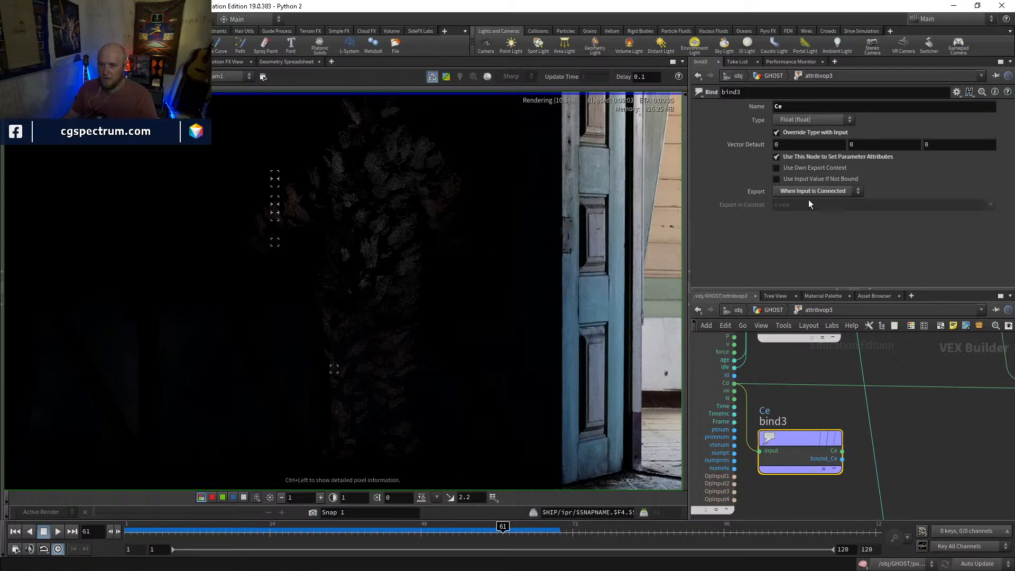
{"action": "left_click", "coordinate": [807, 121]}
{"action": "left_click", "coordinate": [798, 205]}
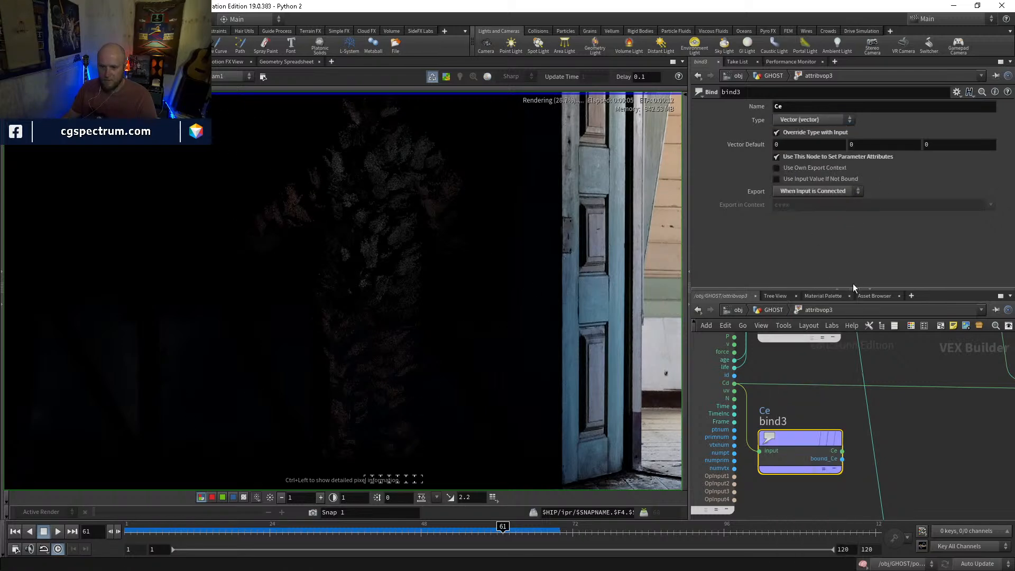
Go to the mat network and set the principled shader's Emission Intensity to 1
{"action": "left_click", "coordinate": [774, 310]}
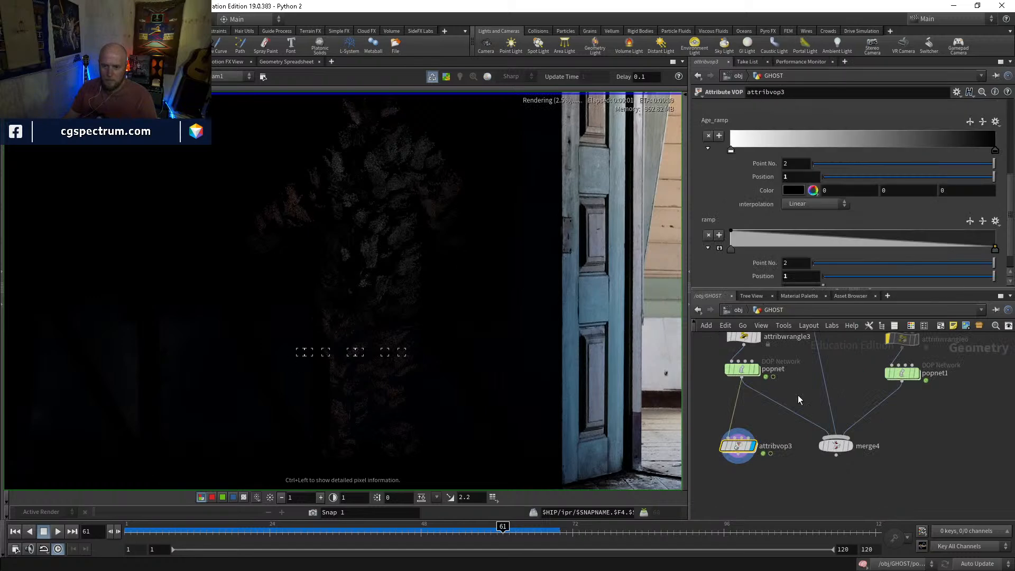
{"action": "key", "text": "n"}
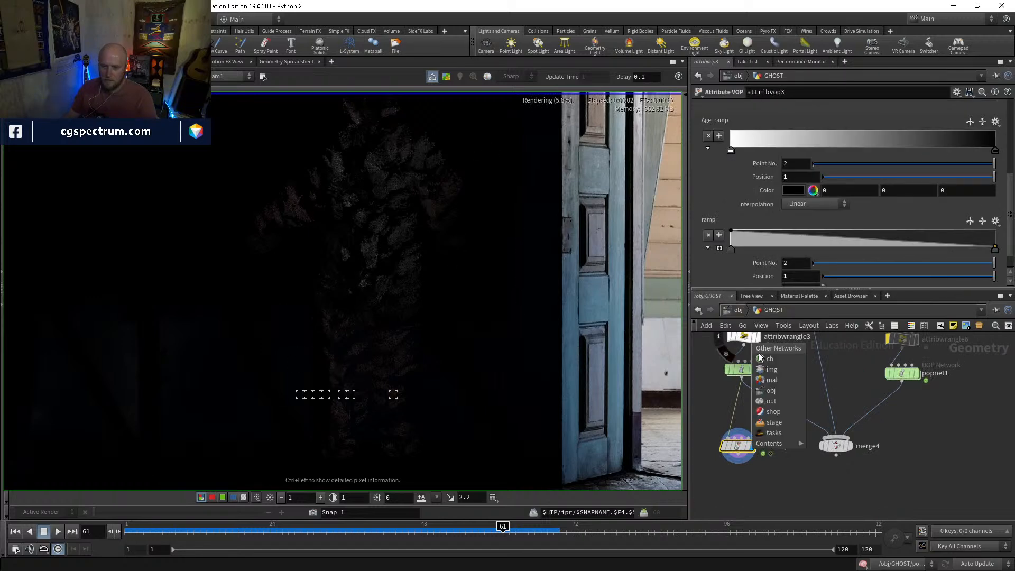
{"action": "left_click", "coordinate": [770, 380]}
{"action": "scroll", "coordinate": [732, 158], "scroll_direction": "down", "scroll_amount": 10}
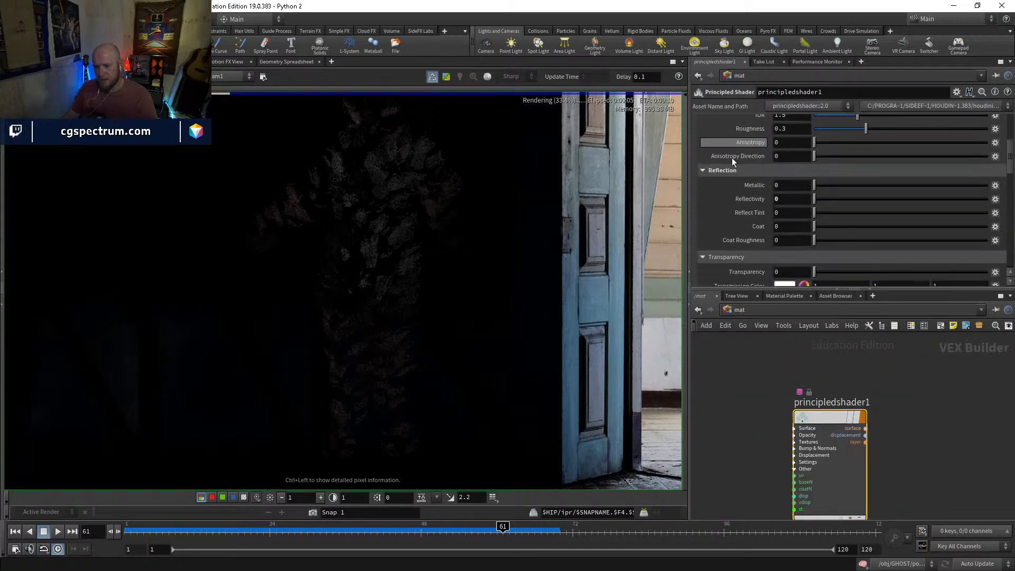
{"action": "scroll", "coordinate": [732, 158], "scroll_direction": "down", "scroll_amount": 10}
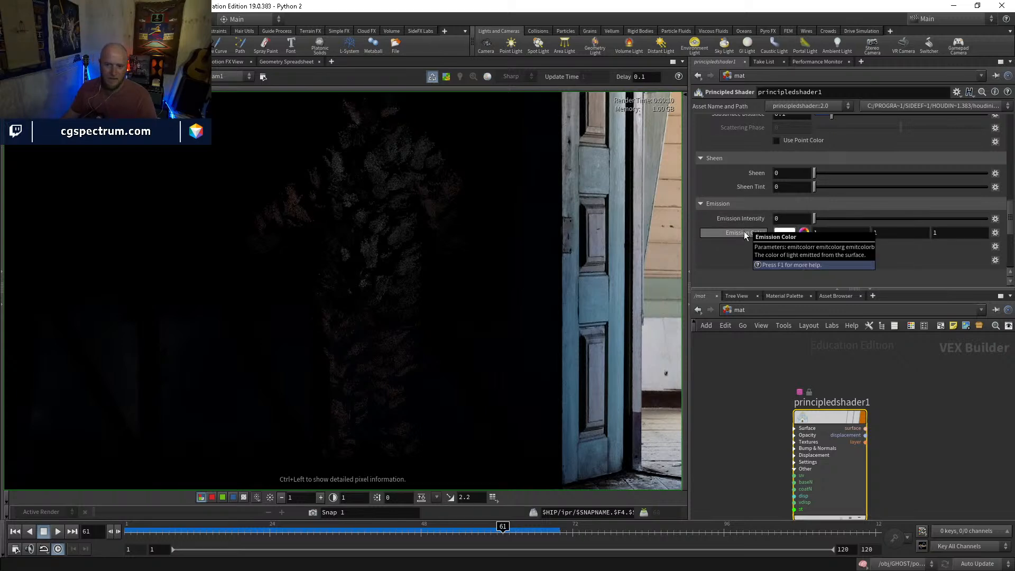
{"action": "left_click", "coordinate": [784, 219]}
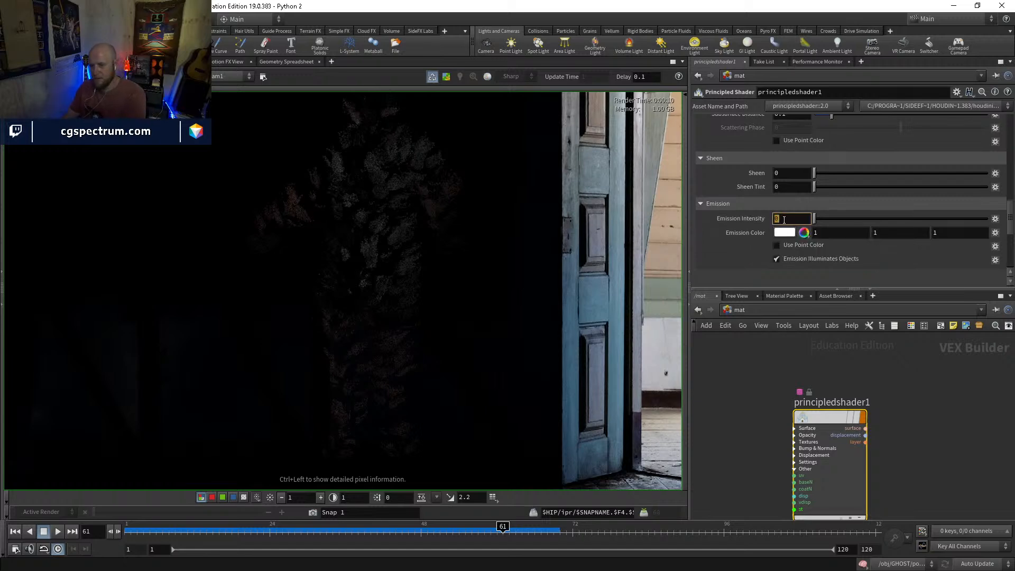
{"action": "type", "text": "1"}
{"action": "key", "text": "Return"}
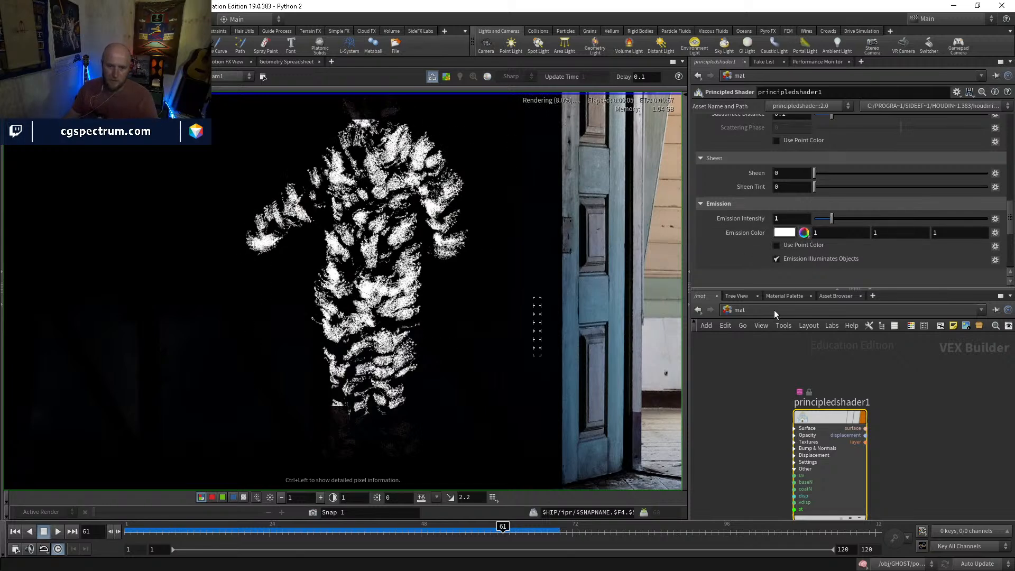
Go back into the GHOST's attribvop3 and rename the Ce bind export attribute to emit_color
{"action": "left_click", "coordinate": [743, 310]}
{"action": "left_click", "coordinate": [757, 365]}
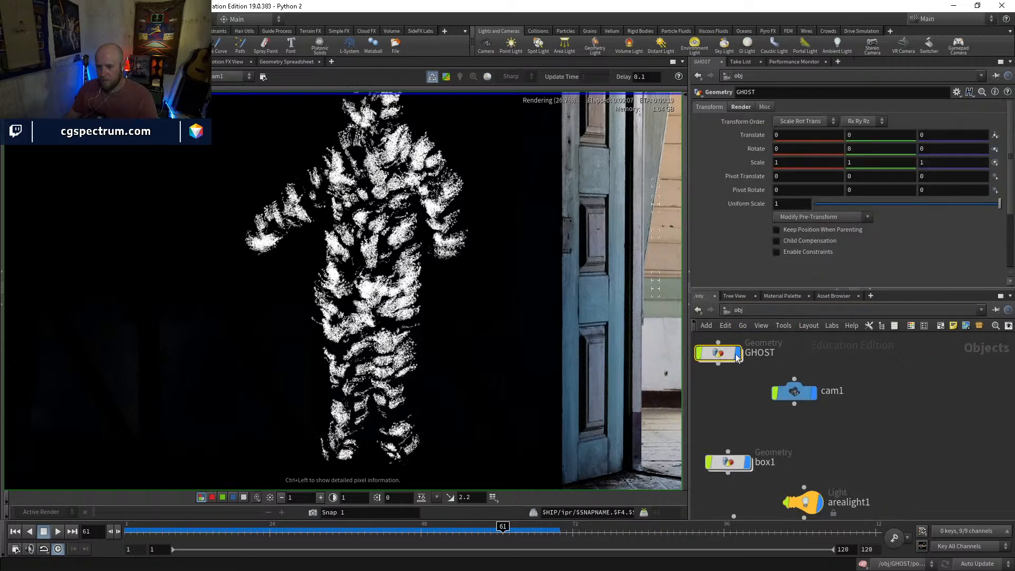
{"action": "double_click", "coordinate": [722, 352]}
{"action": "left_click", "coordinate": [738, 445]}
{"action": "double_click", "coordinate": [737, 446]}
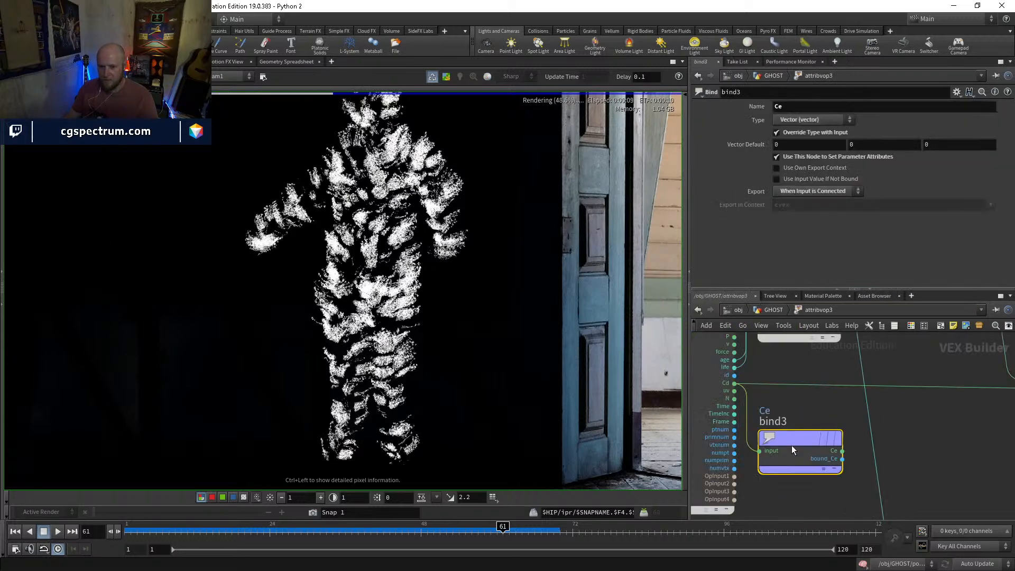
{"action": "double_click", "coordinate": [790, 108]}
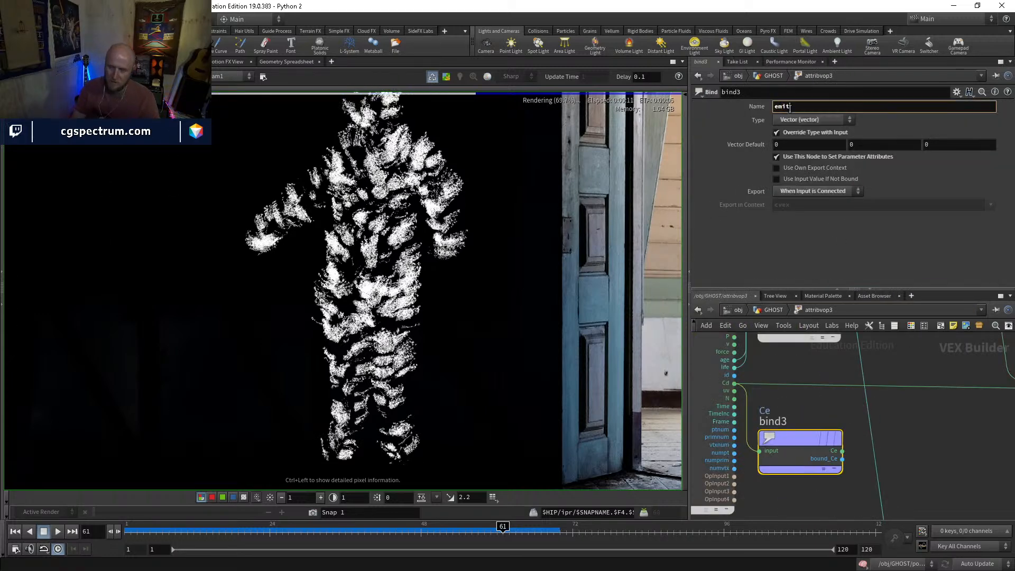
{"action": "type", "text": "emit_color"}
{"action": "key", "text": "Return"}
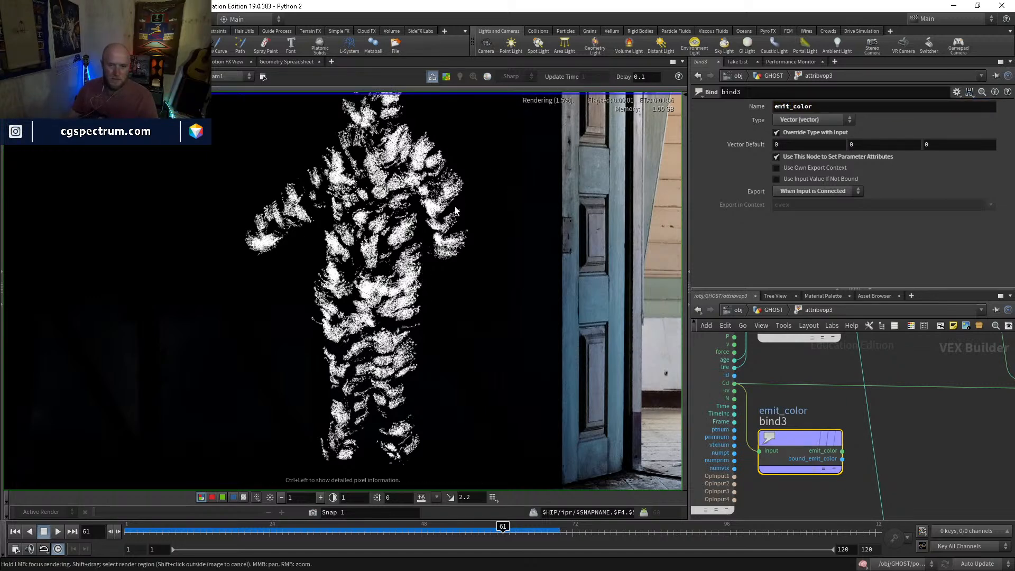
Check the shader's Emission Color parameter name and change bind3's attribute name to emitcolor
{"action": "left_click", "coordinate": [744, 312]}
{"action": "left_click", "coordinate": [764, 353]}
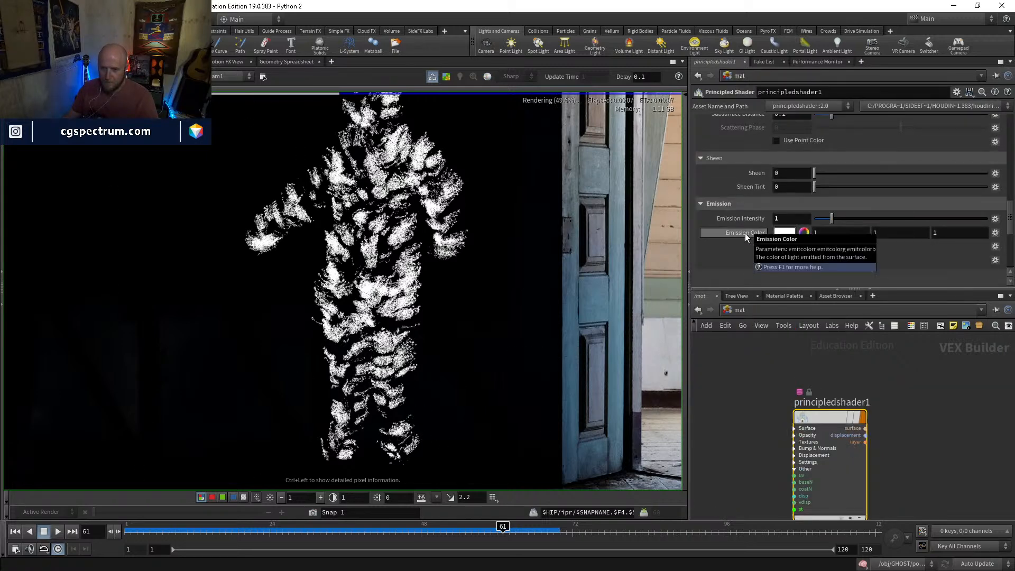
{"action": "left_click", "coordinate": [699, 310]}
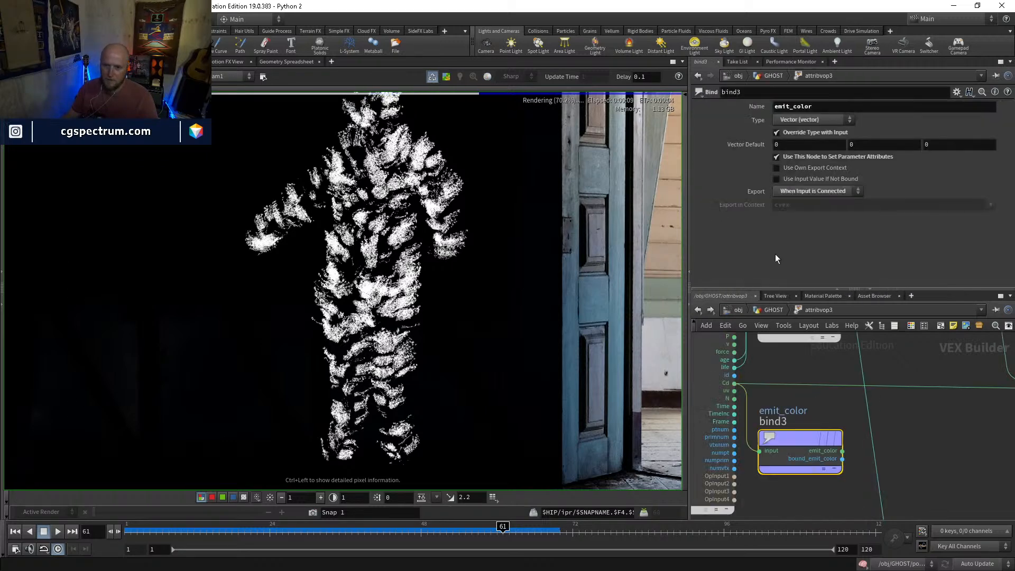
{"action": "left_click", "coordinate": [792, 108]}
{"action": "key", "text": "BackSpace"}
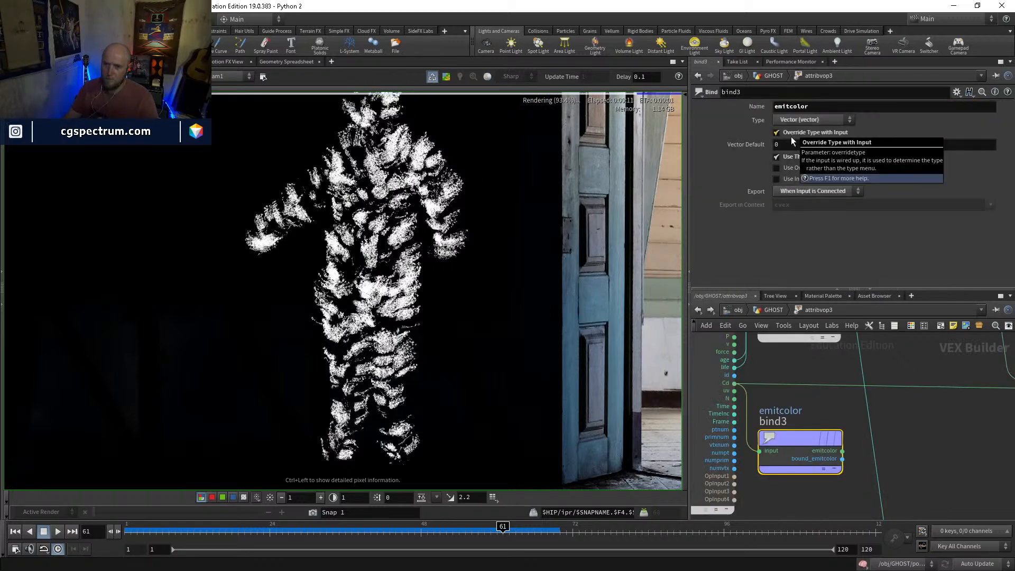
{"action": "key", "text": "Return"}
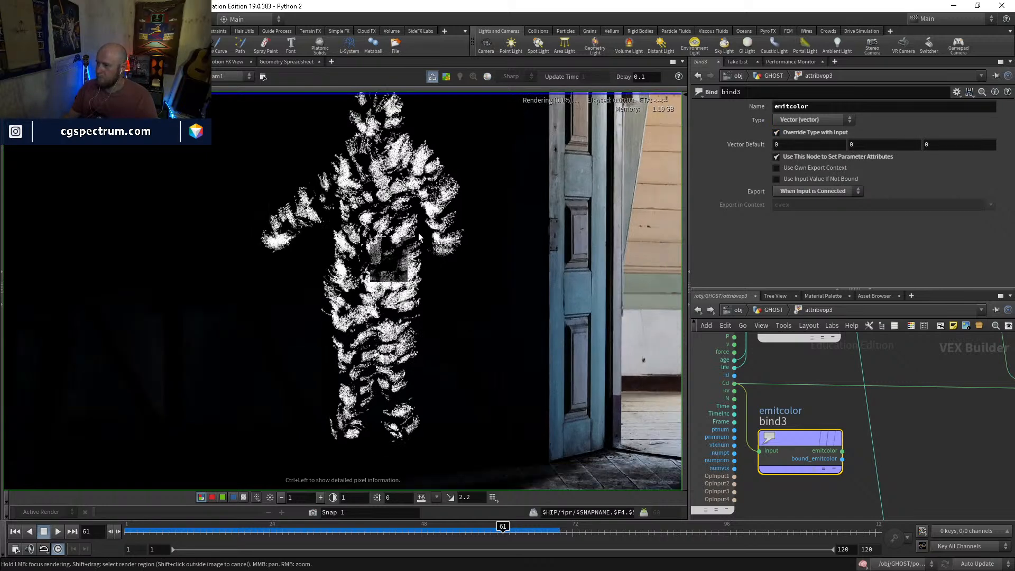
Examine the ghost's coloured, emissive particles in the updated render, both close up and within the whole doorway photo
{"action": "middle_click_drag", "start_coordinate": [429, 216], "coordinate": [423, 230]}
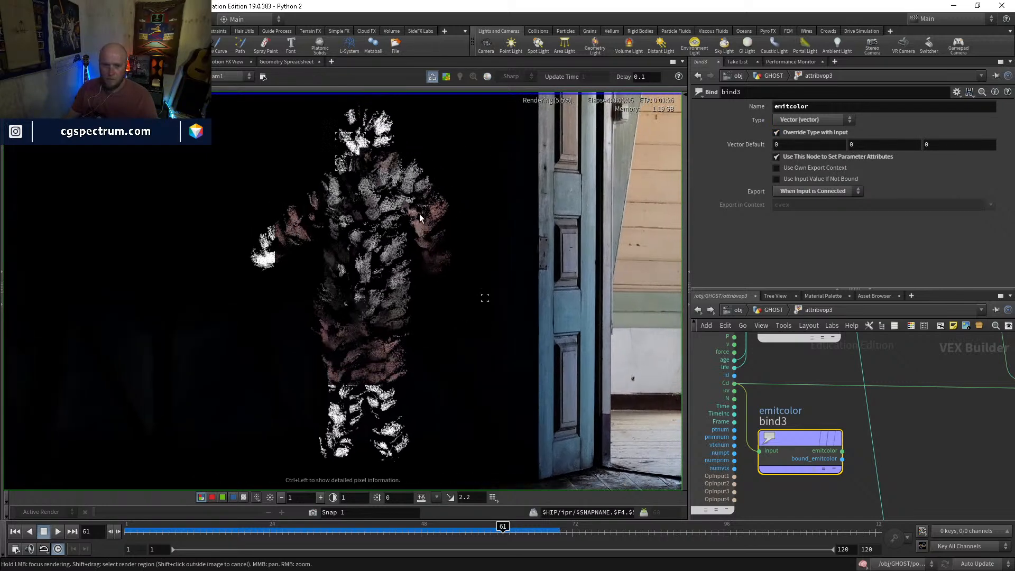
{"action": "middle_click_drag", "start_coordinate": [410, 181], "coordinate": [412, 217]}
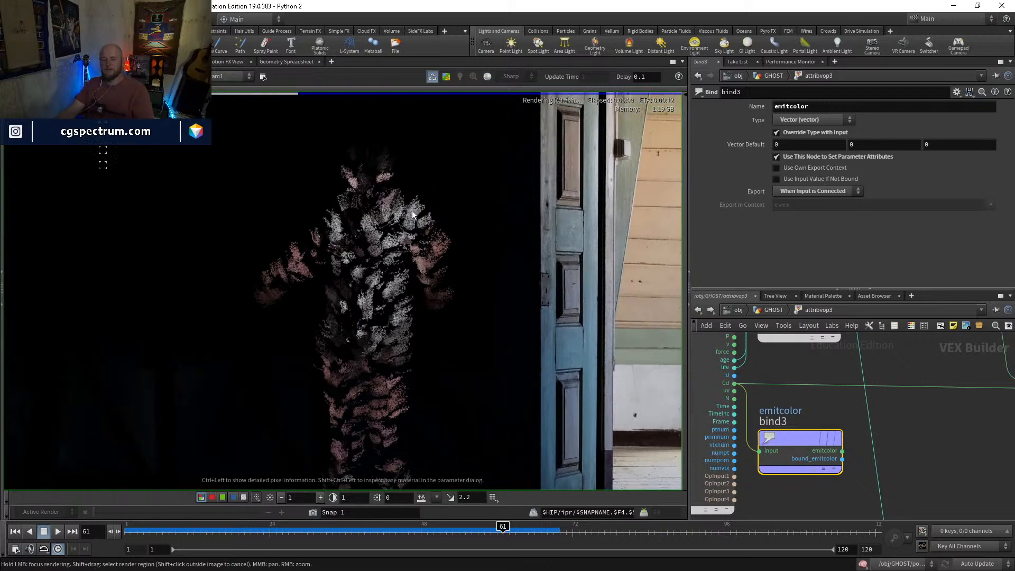
{"action": "scroll", "coordinate": [427, 259], "scroll_direction": "down", "scroll_amount": 2}
{"action": "scroll", "coordinate": [427, 259], "scroll_direction": "down", "scroll_amount": 1}
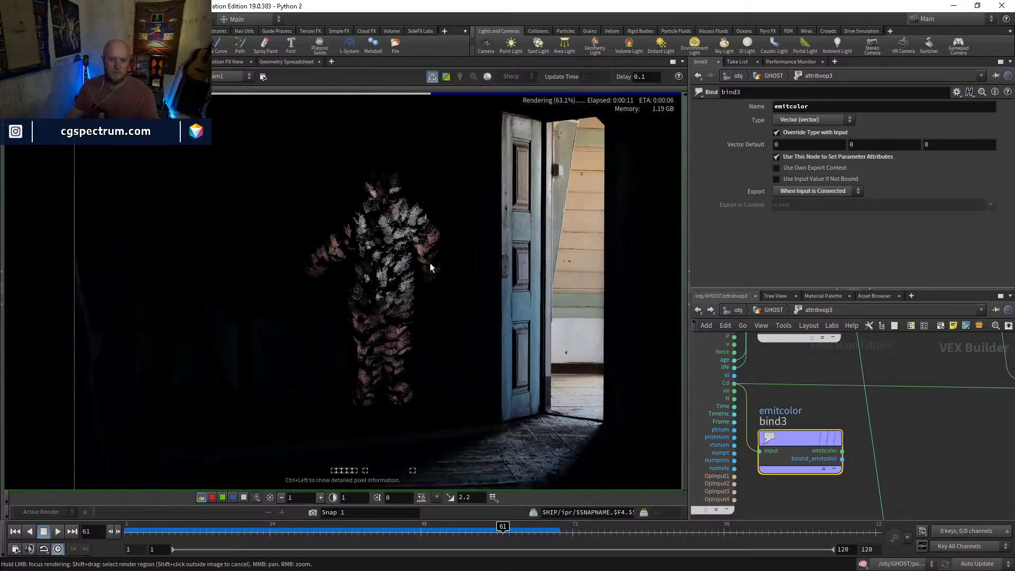
{"action": "key", "text": "a"}
{"action": "middle_click_drag", "start_coordinate": [427, 260], "coordinate": [373, 275]}
{"action": "key", "text": "c"}
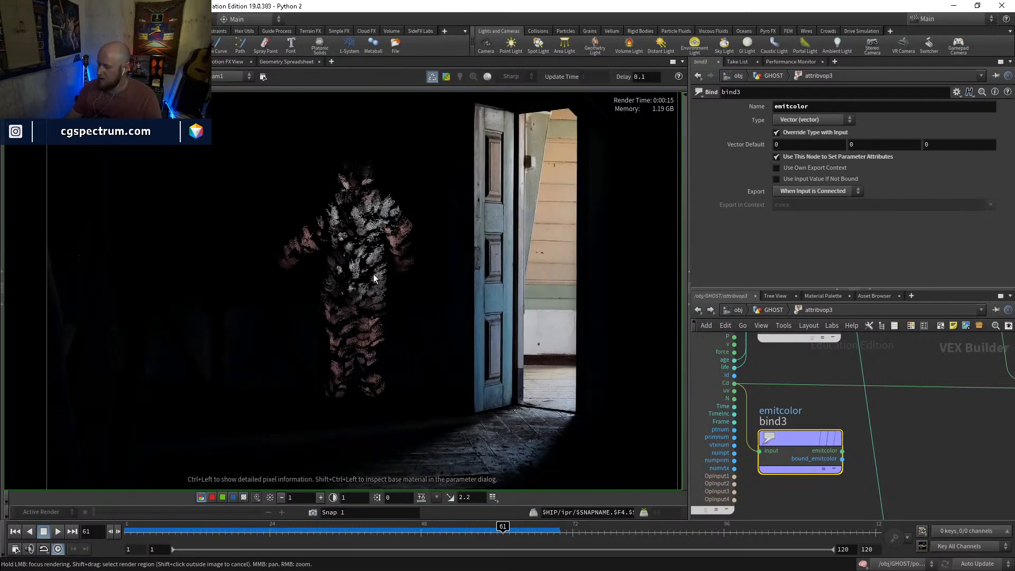
{"action": "scroll", "coordinate": [374, 274], "scroll_direction": "up", "scroll_amount": 1}
{"action": "key", "text": "a"}
{"action": "key", "text": "c"}
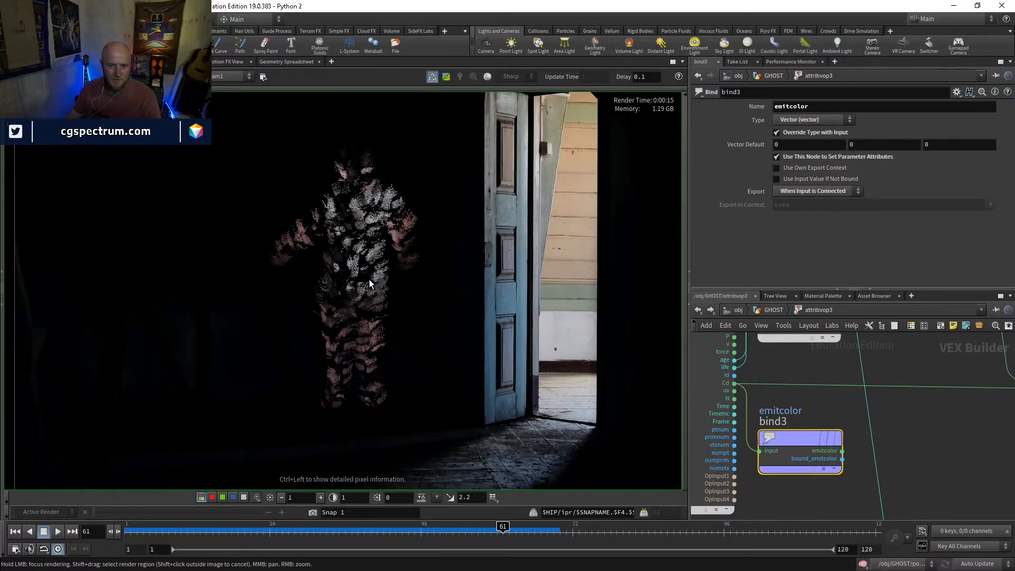
{"action": "mouse_move", "coordinate": [426, 281]}
{"action": "middle_mouse_down"}
{"action": "mouse_move", "coordinate": [420, 324]}
{"action": "mouse_move", "coordinate": [424, 278]}
{"action": "middle_mouse_up"}
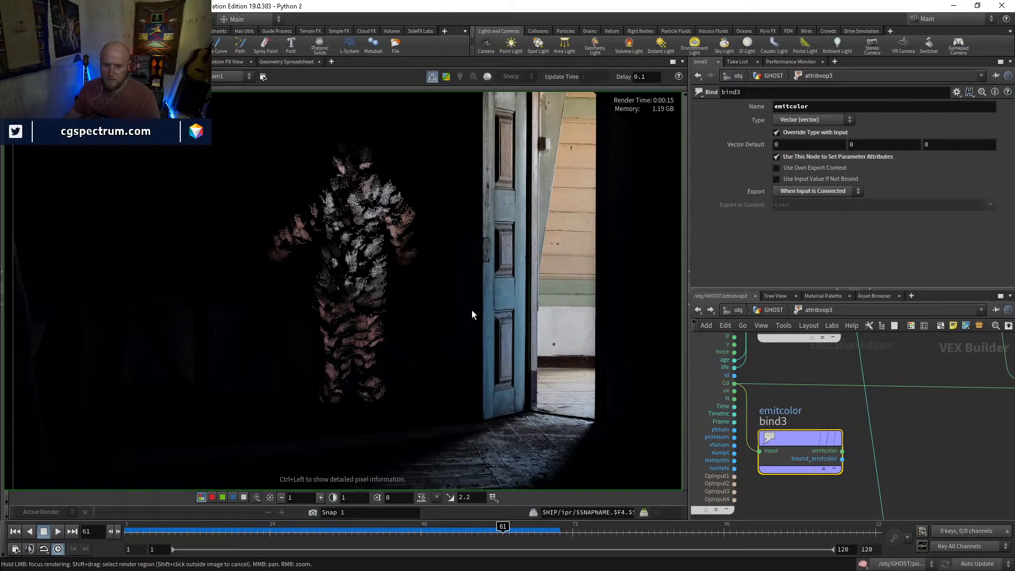
{"action": "mouse_move", "coordinate": [802, 378]}
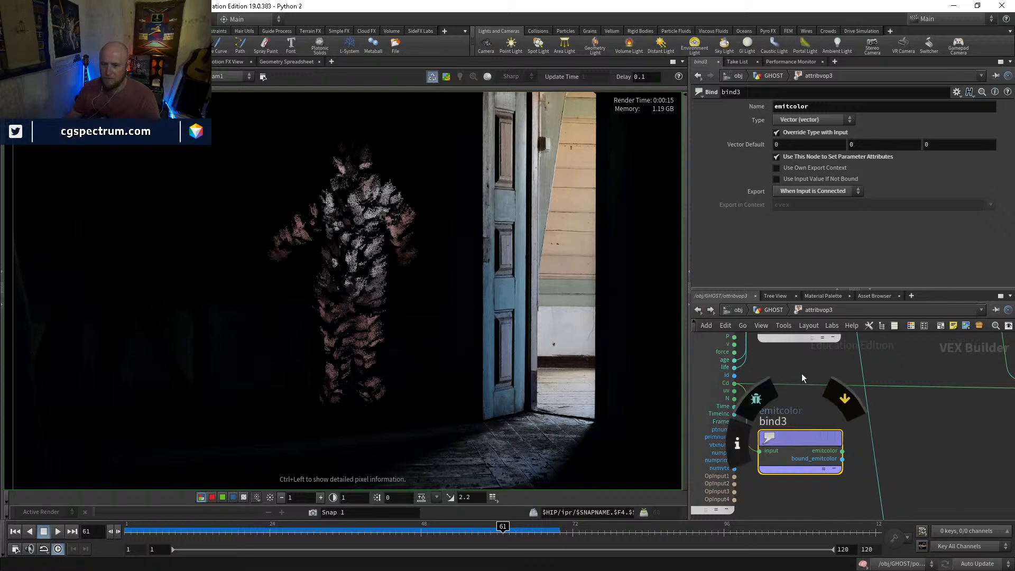
{"action": "middle_click_drag", "start_coordinate": [810, 405], "coordinate": [719, 339]}
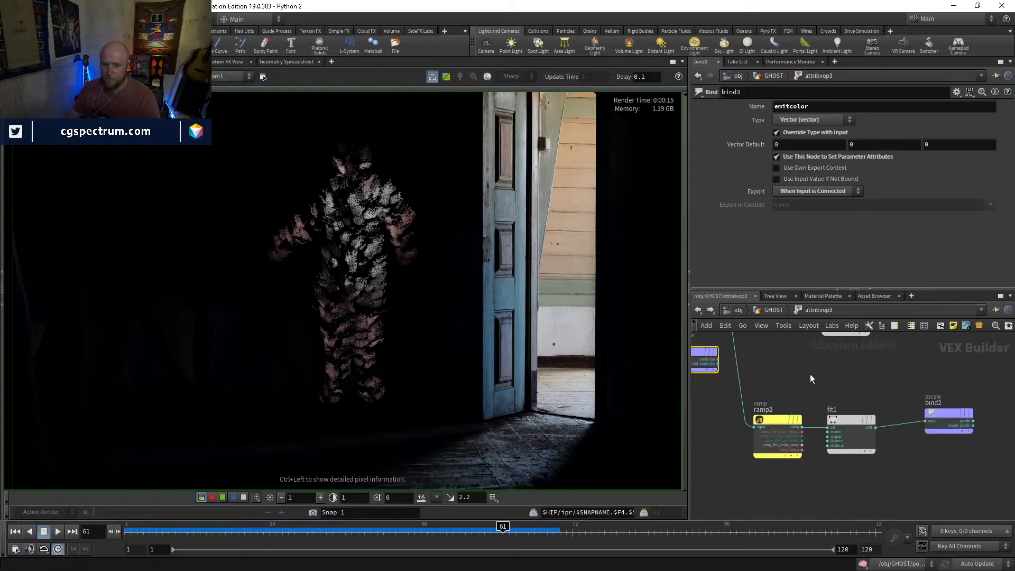
{"action": "middle_click_drag", "start_coordinate": [840, 398], "coordinate": [879, 433]}
{"action": "mouse_move", "coordinate": [869, 386]}
{"action": "middle_mouse_down"}
{"action": "mouse_move", "coordinate": [825, 473]}
{"action": "mouse_move", "coordinate": [837, 417]}
{"action": "middle_mouse_up"}
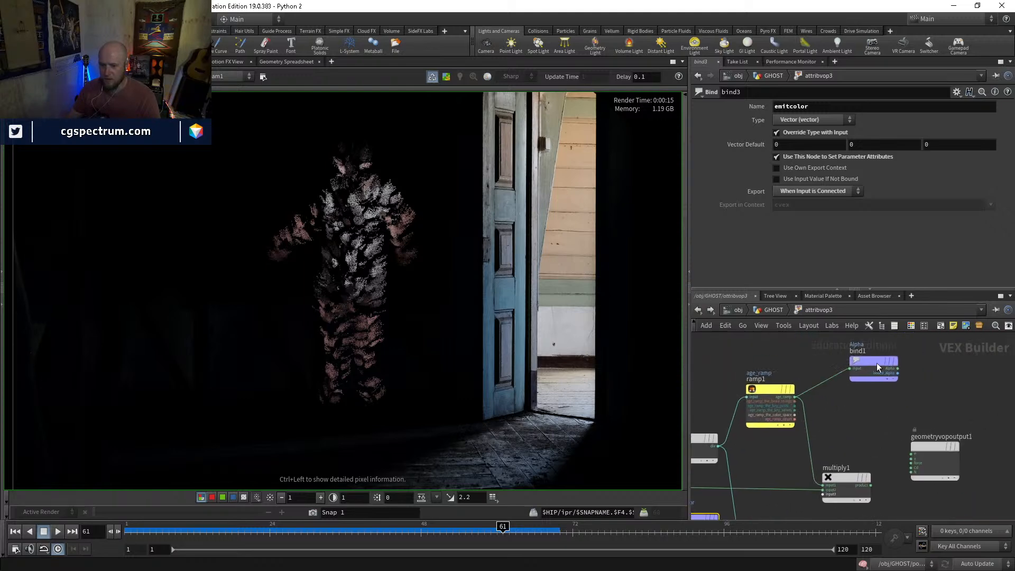
{"action": "middle_click_drag", "start_coordinate": [814, 376], "coordinate": [789, 356]}
{"action": "key", "text": "Tab"}
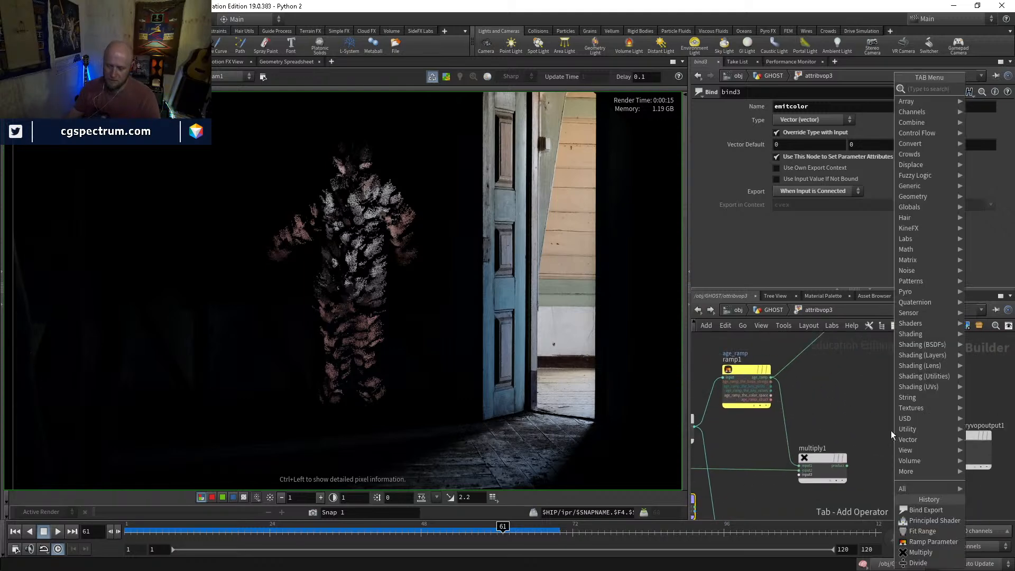
{"action": "type", "text": "bin"}
{"action": "left_click", "coordinate": [890, 431]}
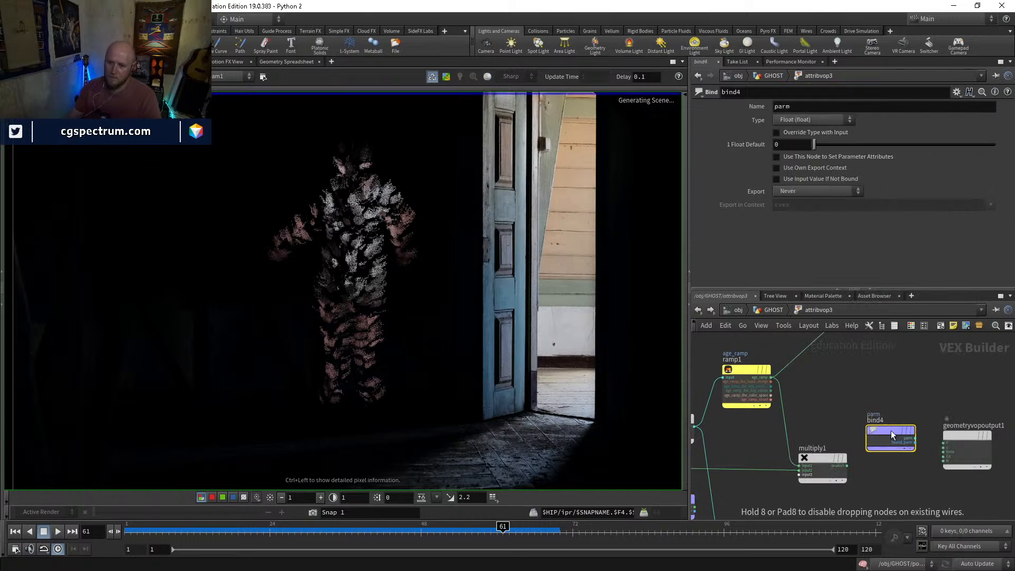
{"action": "key", "text": "Tab"}
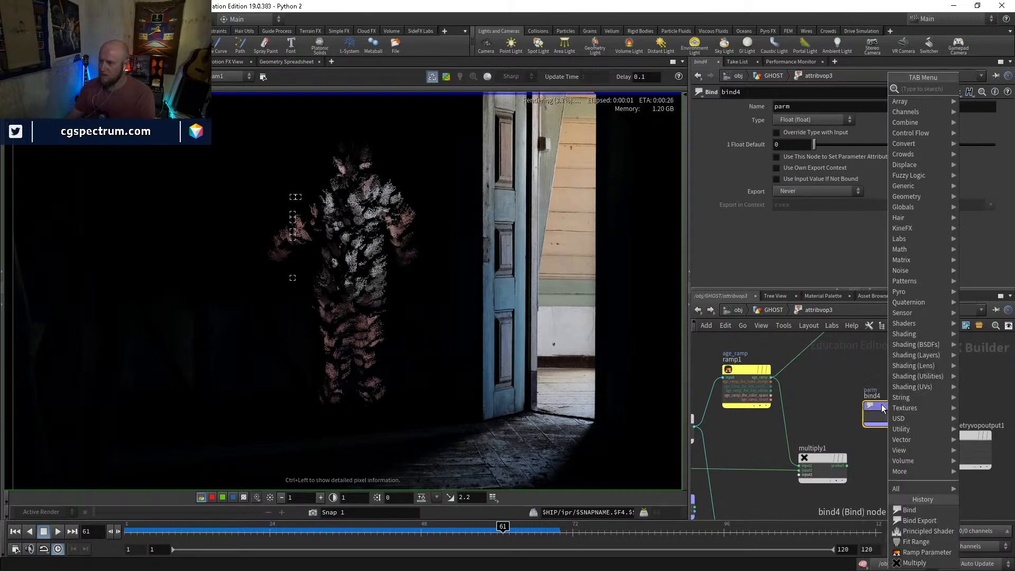
{"action": "left_click", "coordinate": [882, 404]}
{"action": "key", "text": "Delete"}
Add a Bind Export node in attribvop3, in the space between ramp1 and geometryvopoutput1
{"action": "key", "text": "Tab"}
{"action": "type", "text": "exp"}
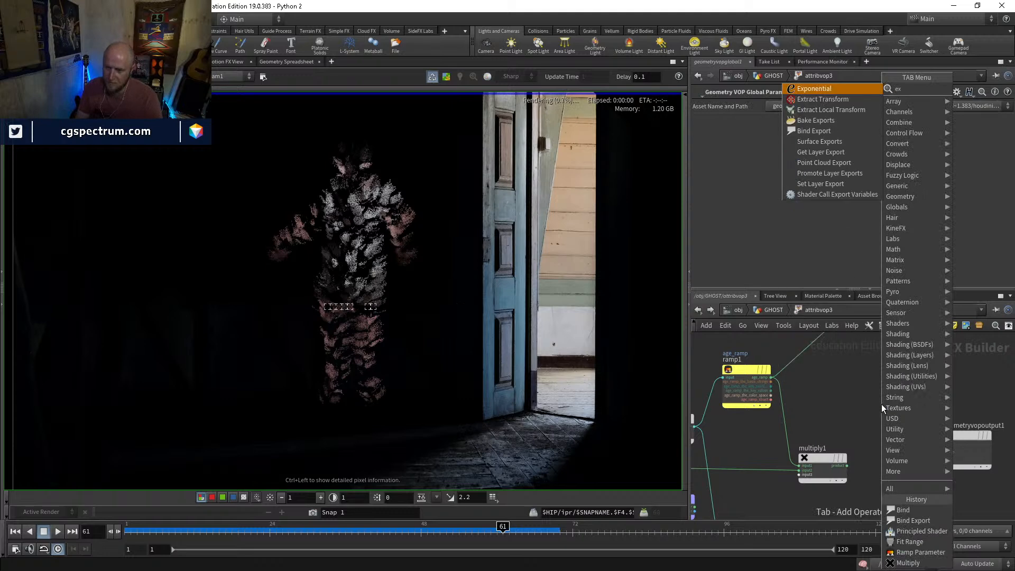
{"action": "key", "text": "BackSpace"}
{"action": "key", "text": "BackSpace"}
{"action": "key", "text": "BackSpace"}
{"action": "type", "text": "bi"}
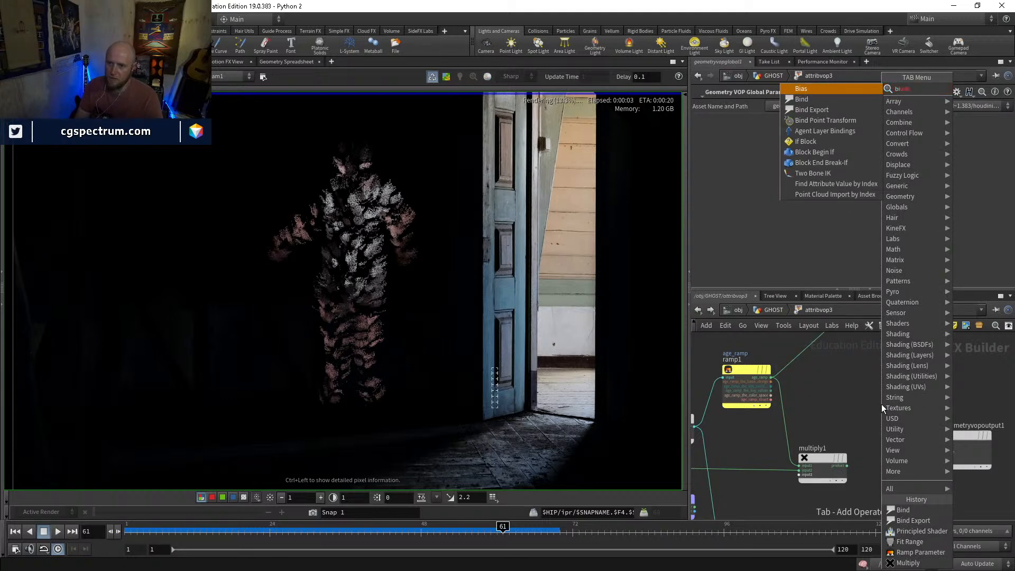
{"action": "key", "text": "BackSpace"}
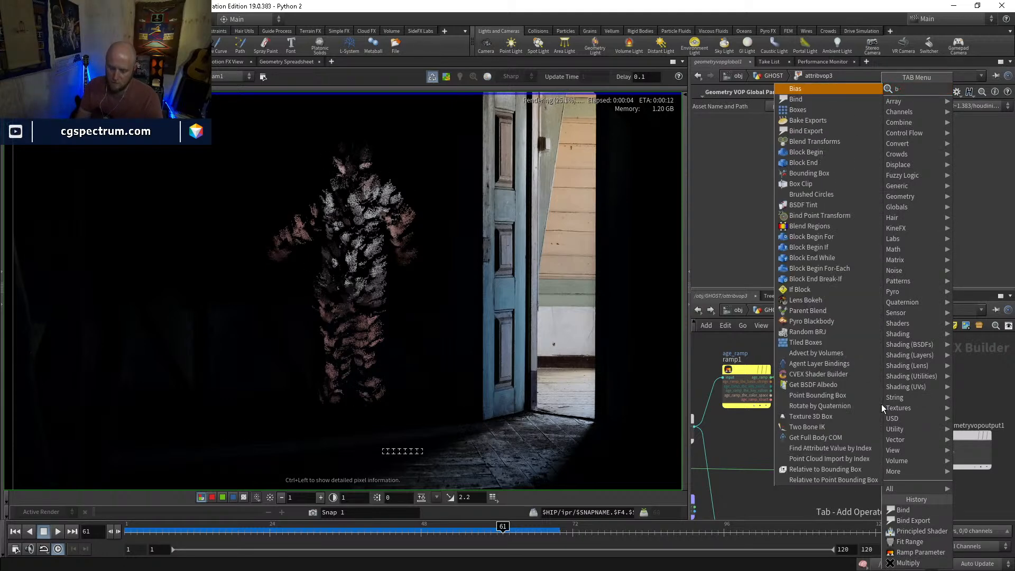
{"action": "type", "text": "inde"}
{"action": "key", "text": "Return"}
{"action": "left_click", "coordinate": [858, 415]}
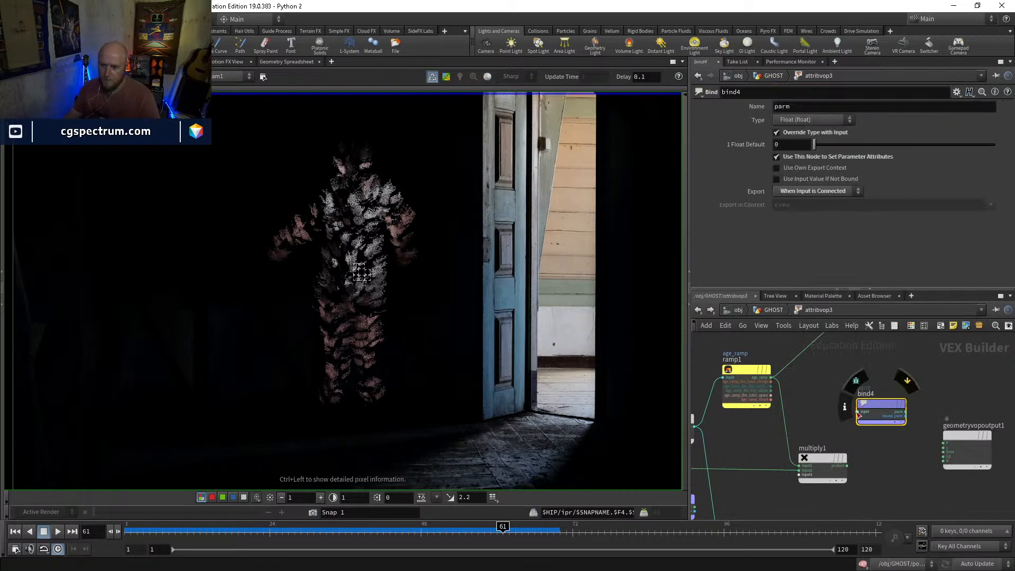
Connect ramp1's age_ramp output to the input of the new bind export and name it emitint
{"action": "left_click_drag", "start_coordinate": [858, 413], "coordinate": [772, 377]}
{"action": "left_click", "coordinate": [814, 107]}
{"action": "type", "text": "emit"}
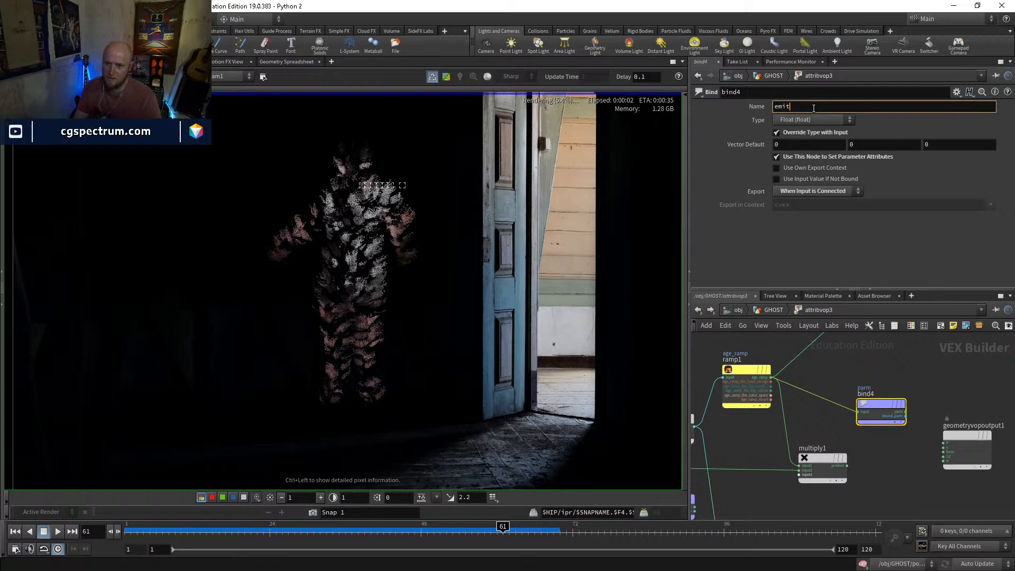
{"action": "type", "text": "int"}
{"action": "key", "text": "Return"}
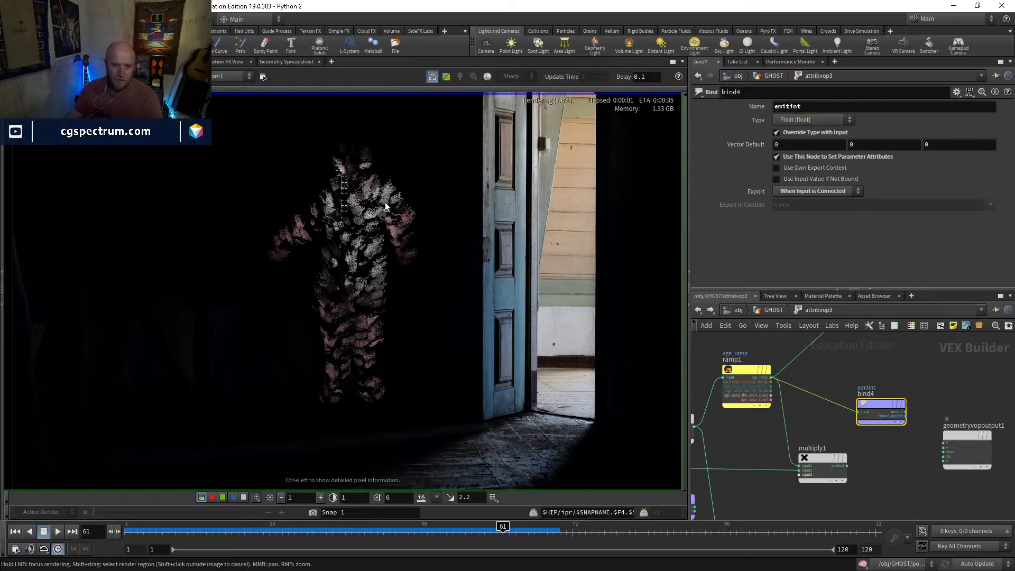
Try an Emission Intensity of 0 on the principled shader in the mat network and restore it to 1
{"action": "scroll", "coordinate": [385, 202], "scroll_direction": "up", "scroll_amount": 3}
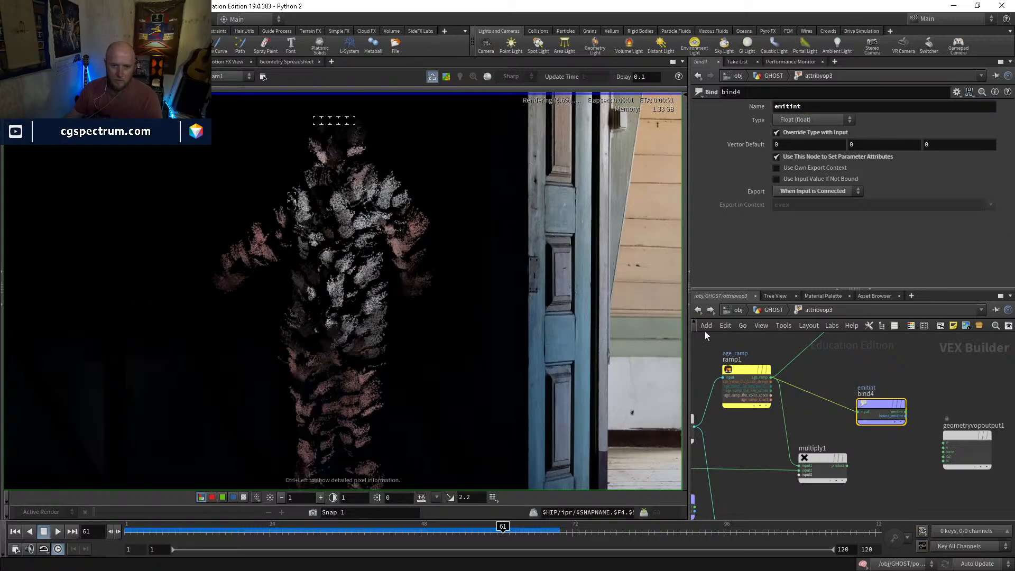
{"action": "left_click", "coordinate": [775, 310]}
{"action": "left_click", "coordinate": [735, 306]}
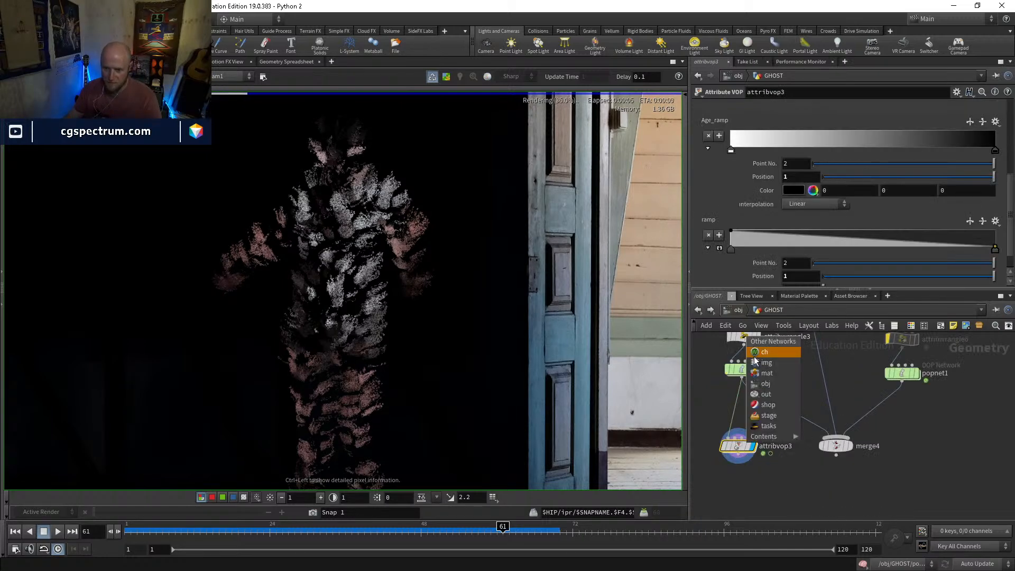
{"action": "left_click", "coordinate": [762, 372]}
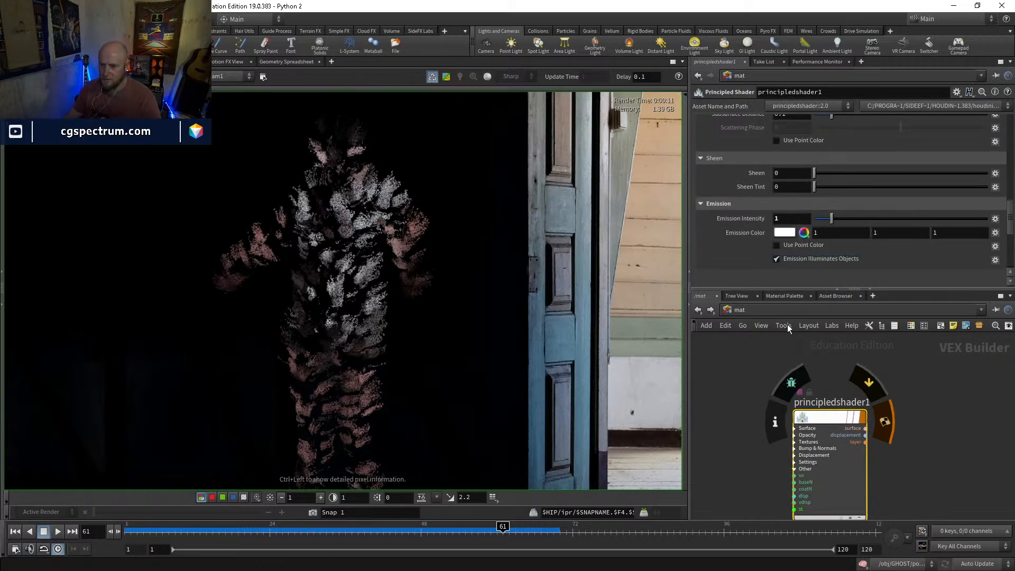
{"action": "left_click_drag", "start_coordinate": [804, 221], "coordinate": [804, 221]}
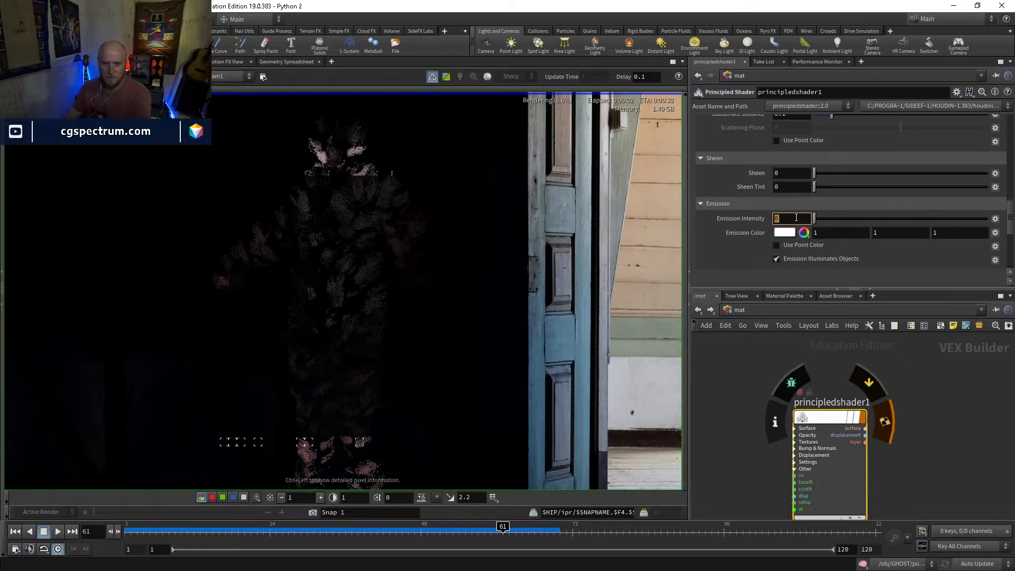
{"action": "left_click_drag", "start_coordinate": [814, 218], "coordinate": [831, 219]}
Return to the GHOST's attribvop3 and turn off Override Type with Input on the emitint bind export
{"action": "left_click", "coordinate": [742, 310]}
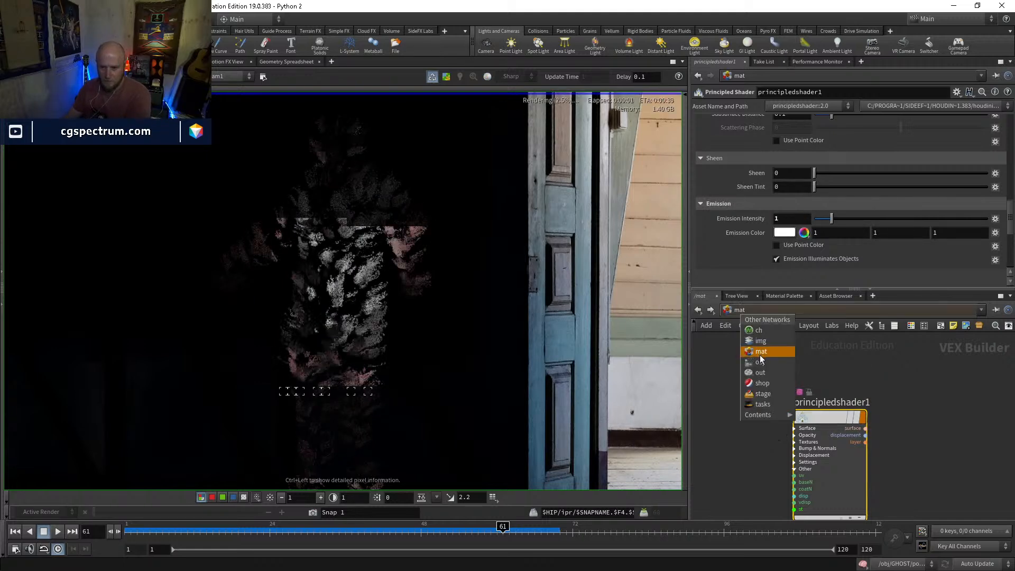
{"action": "left_click", "coordinate": [760, 354]}
{"action": "left_click", "coordinate": [699, 310]}
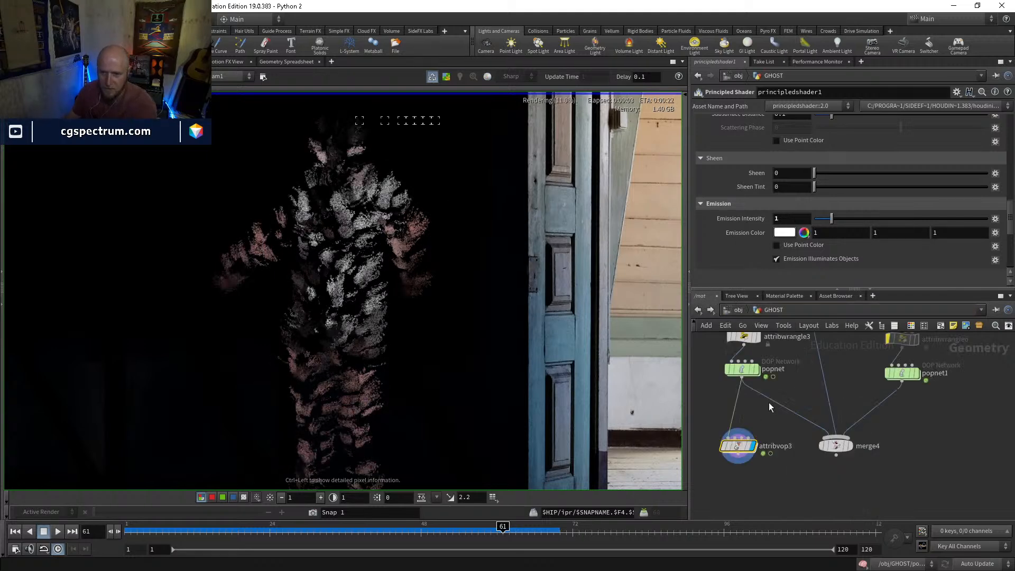
{"action": "double_click", "coordinate": [740, 446]}
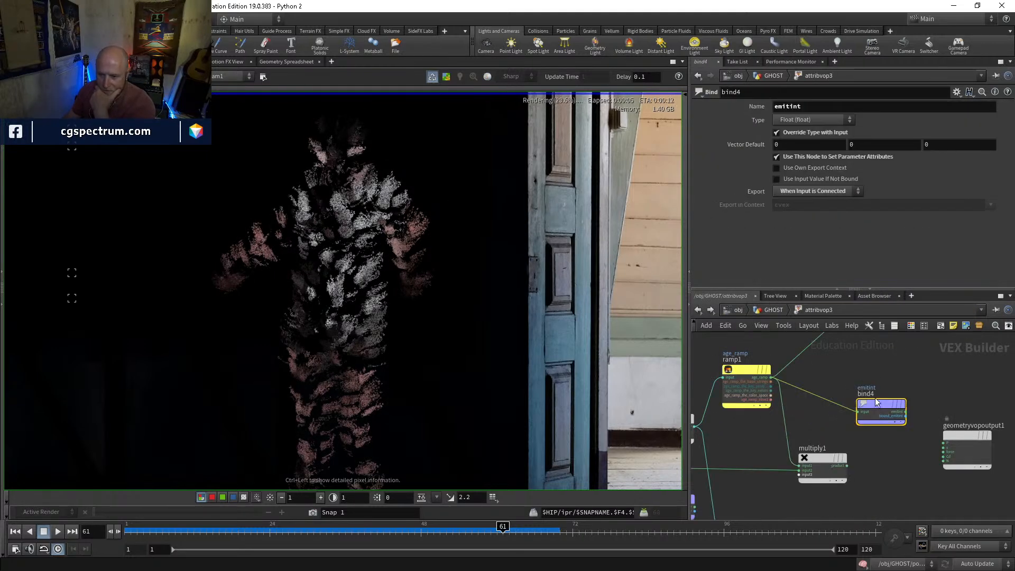
{"action": "scroll", "coordinate": [867, 407], "scroll_direction": "up", "scroll_amount": 4}
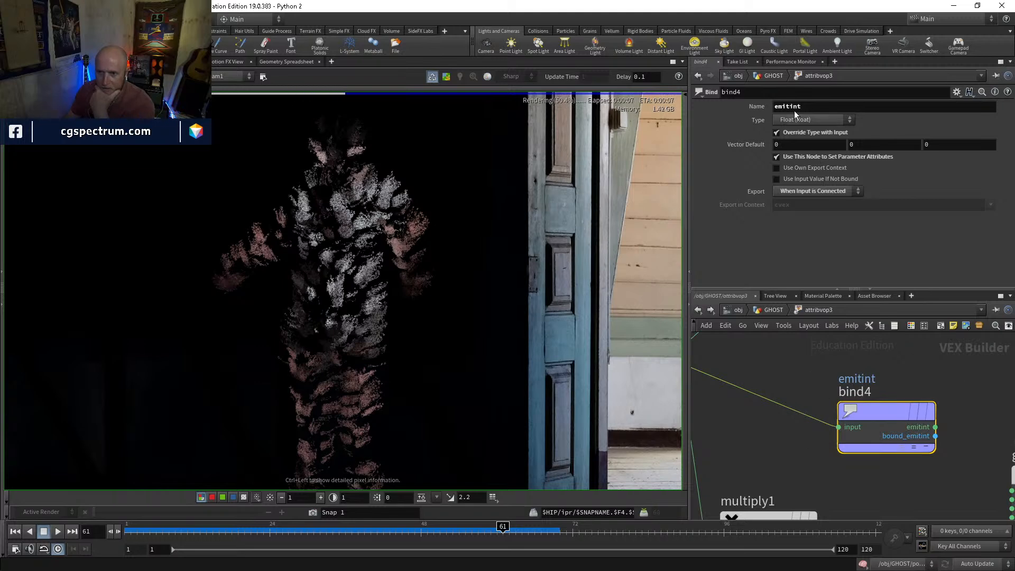
{"action": "left_click", "coordinate": [777, 132]}
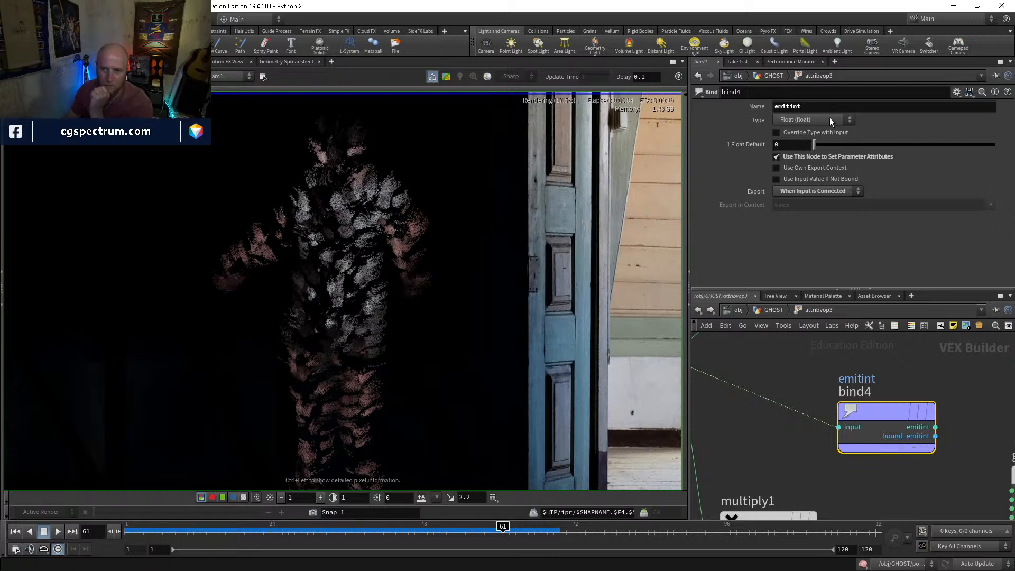
{"action": "left_click", "coordinate": [795, 133]}
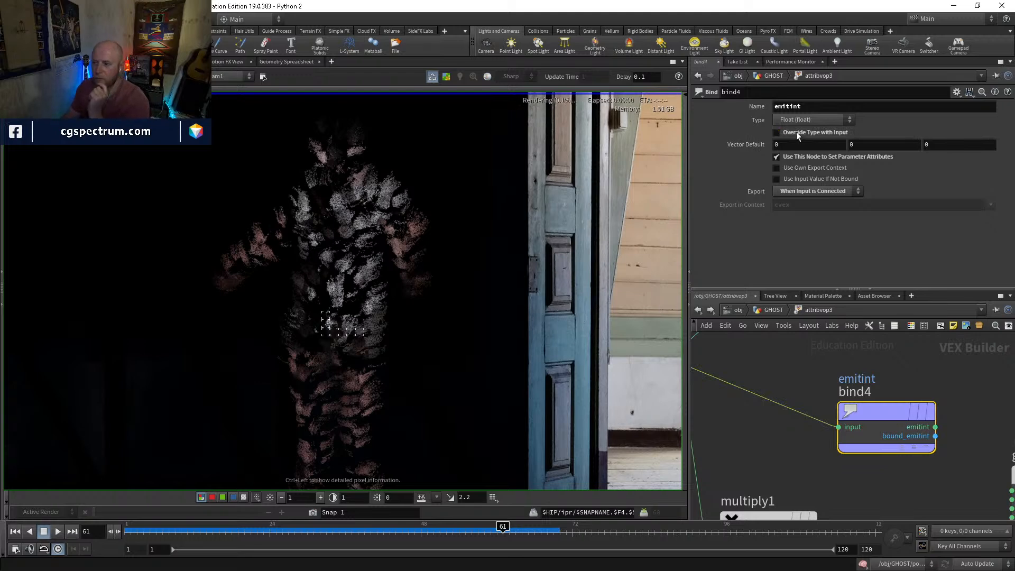
{"action": "left_click", "coordinate": [797, 132]}
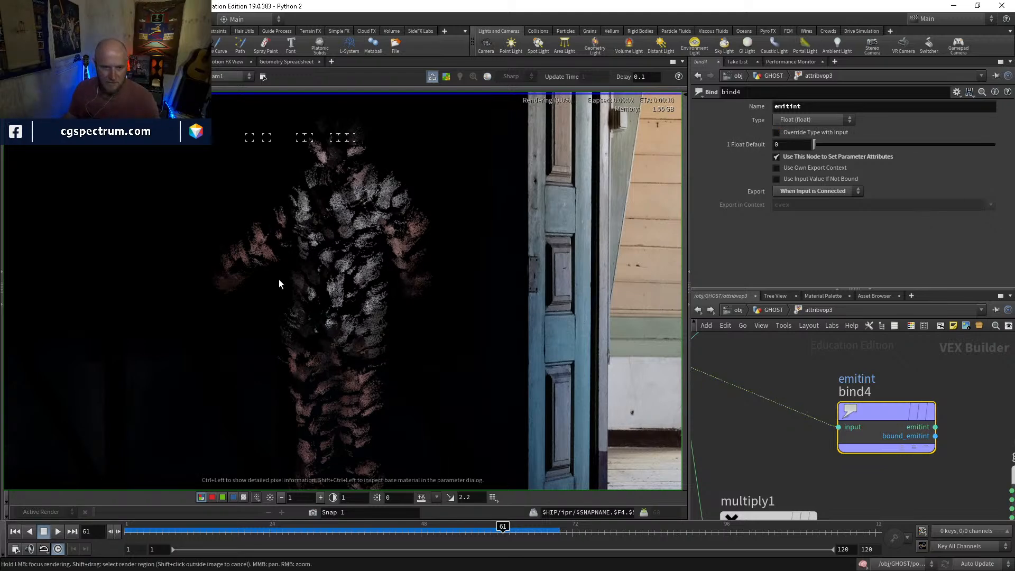
Go up to the GHOST network, move the black end point of attribvop3's Age_ramp to position 0.618 and check the ghost in the render
{"action": "middle_click_drag", "start_coordinate": [426, 223], "coordinate": [423, 253]}
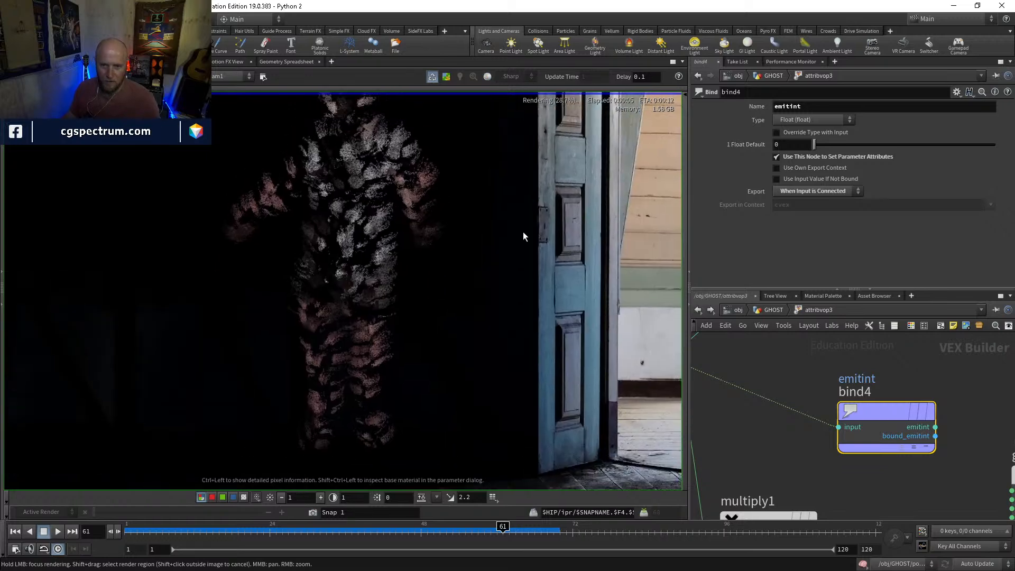
{"action": "left_click", "coordinate": [773, 311]}
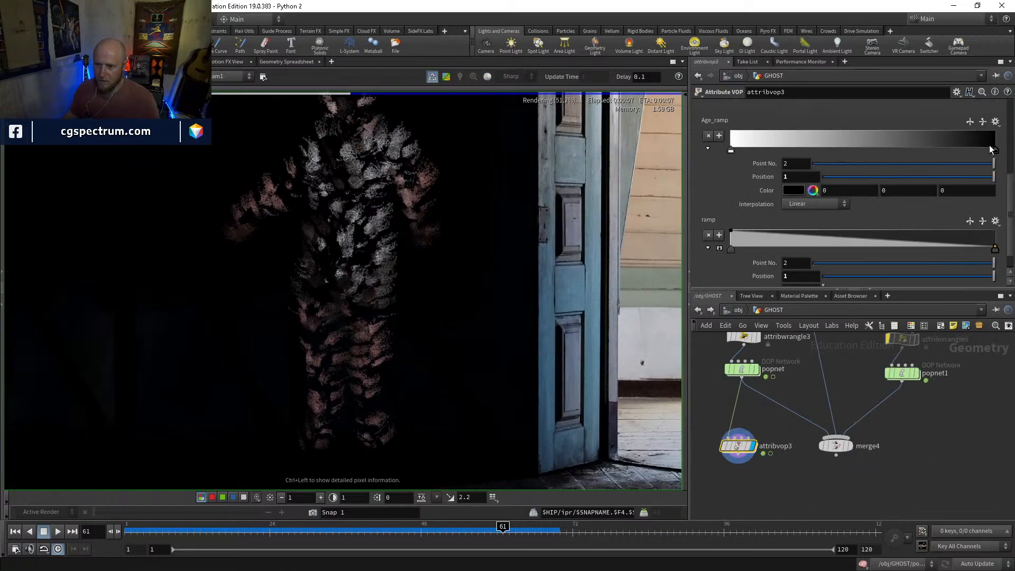
{"action": "left_click_drag", "start_coordinate": [996, 150], "coordinate": [894, 148]}
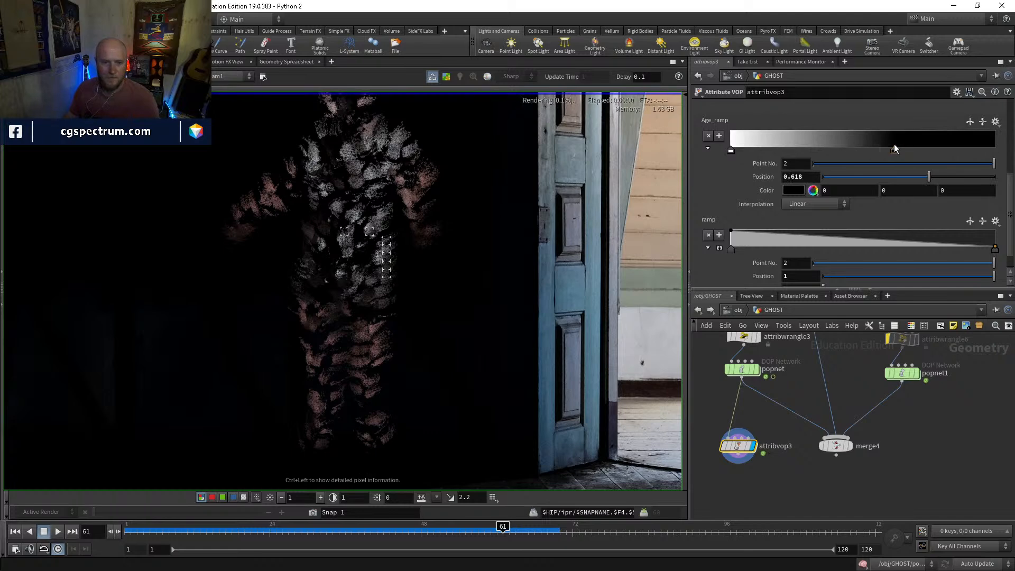
{"action": "middle_click_drag", "start_coordinate": [367, 150], "coordinate": [397, 204]}
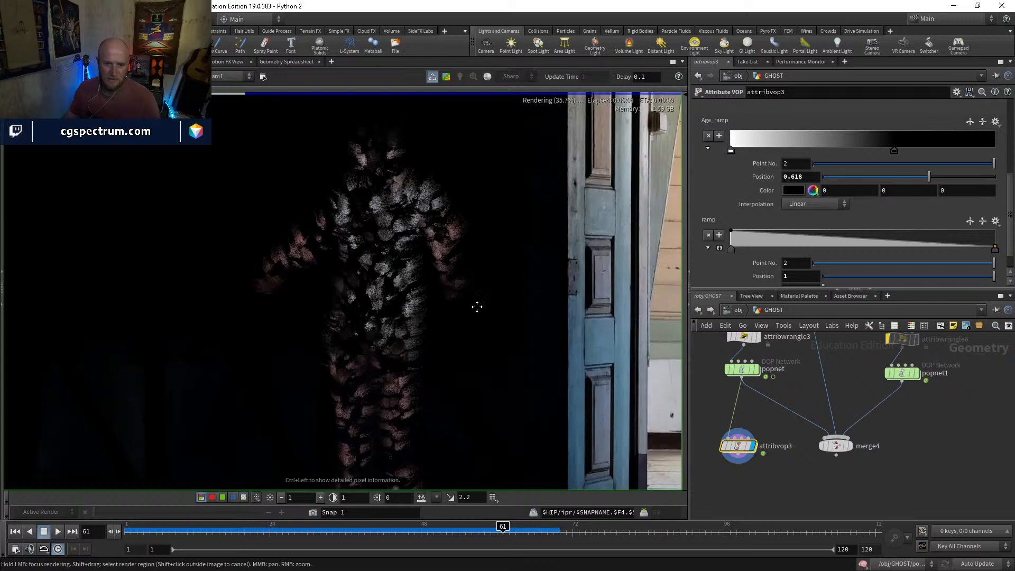
{"action": "middle_click_drag", "start_coordinate": [478, 318], "coordinate": [476, 245]}
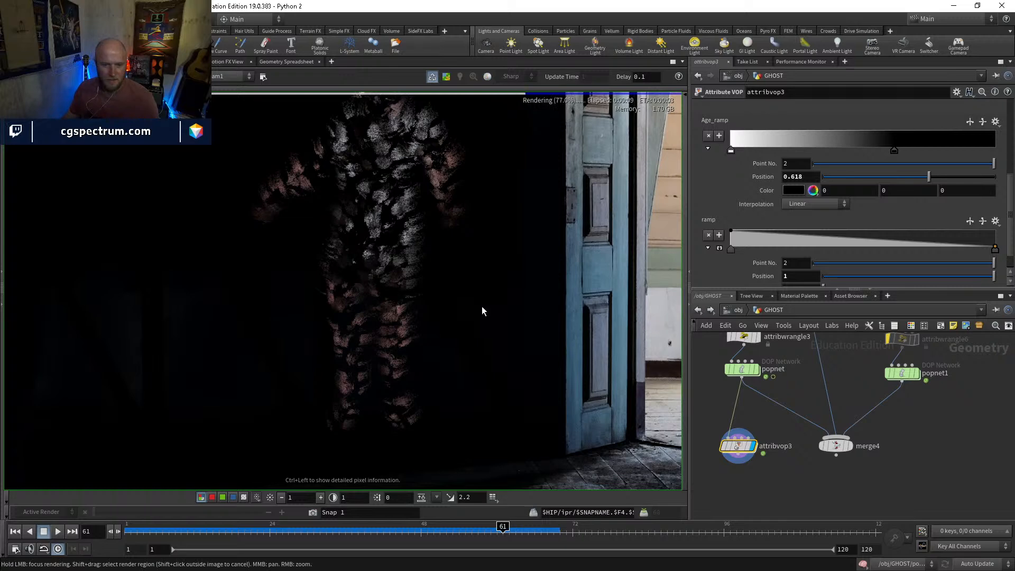
{"action": "middle_click_drag", "start_coordinate": [483, 317], "coordinate": [467, 345]}
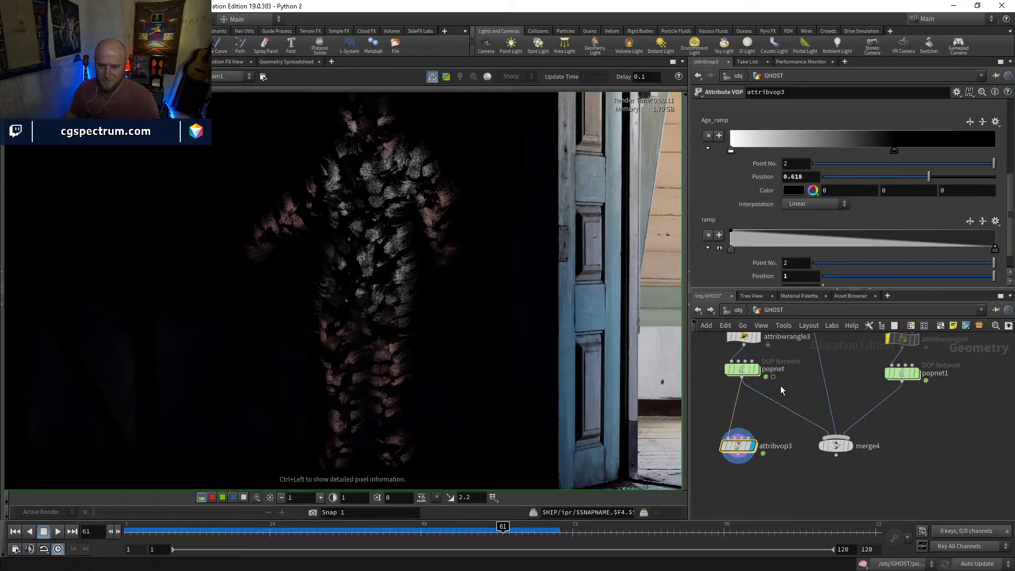
Wire attribvop3's output into merge4 in place of popnet and display merge4
{"action": "left_click_drag", "start_coordinate": [820, 439], "coordinate": [746, 462]}
{"action": "mouse_move", "coordinate": [860, 473]}
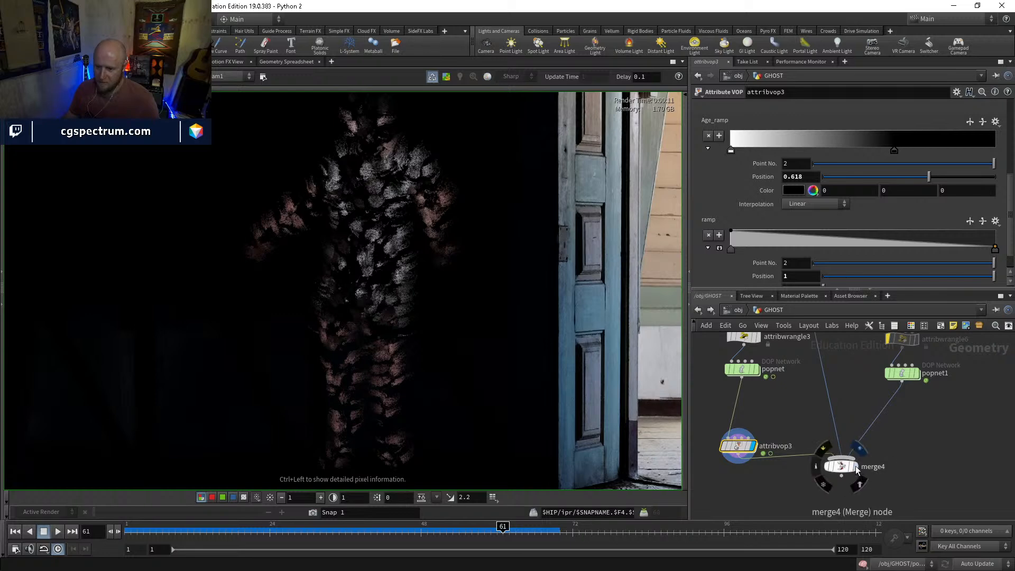
{"action": "left_click", "coordinate": [860, 449]}
{"action": "left_click", "coordinate": [842, 466]}
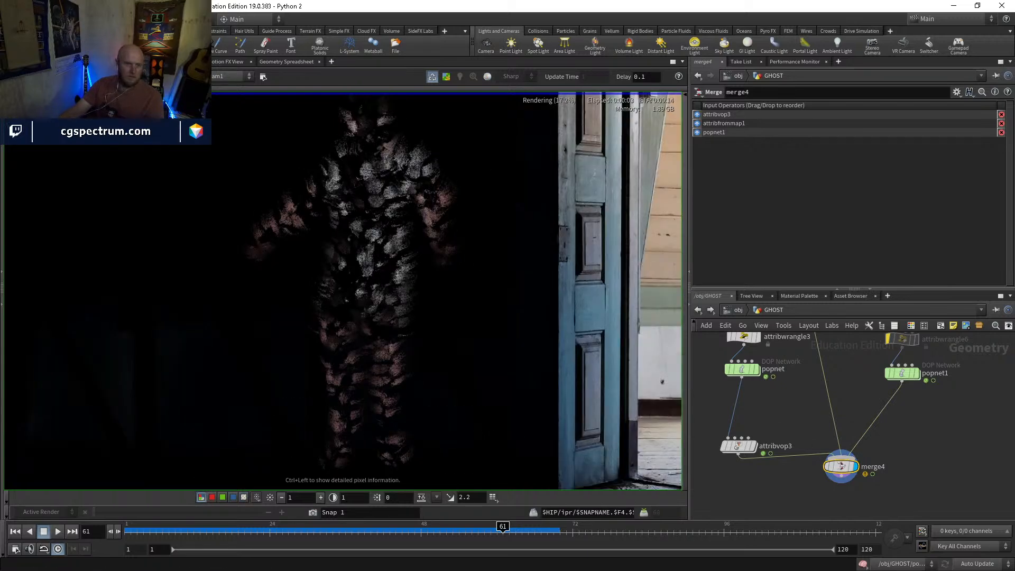
Examine the ghost points in the scene view, comparing the output of attribfrommap1 with the output of merge4
{"action": "left_click", "coordinate": [24, 61]}
{"action": "key", "text": "Escape"}
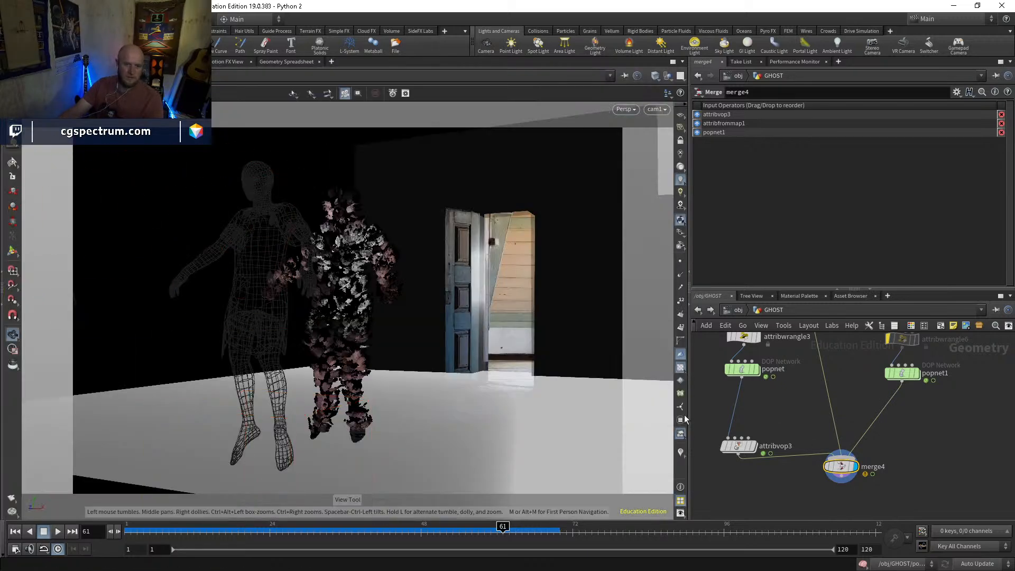
{"action": "middle_click_drag", "start_coordinate": [823, 360], "coordinate": [827, 560]}
{"action": "middle_click_drag", "start_coordinate": [810, 440], "coordinate": [811, 455]}
{"action": "left_click", "coordinate": [808, 448]}
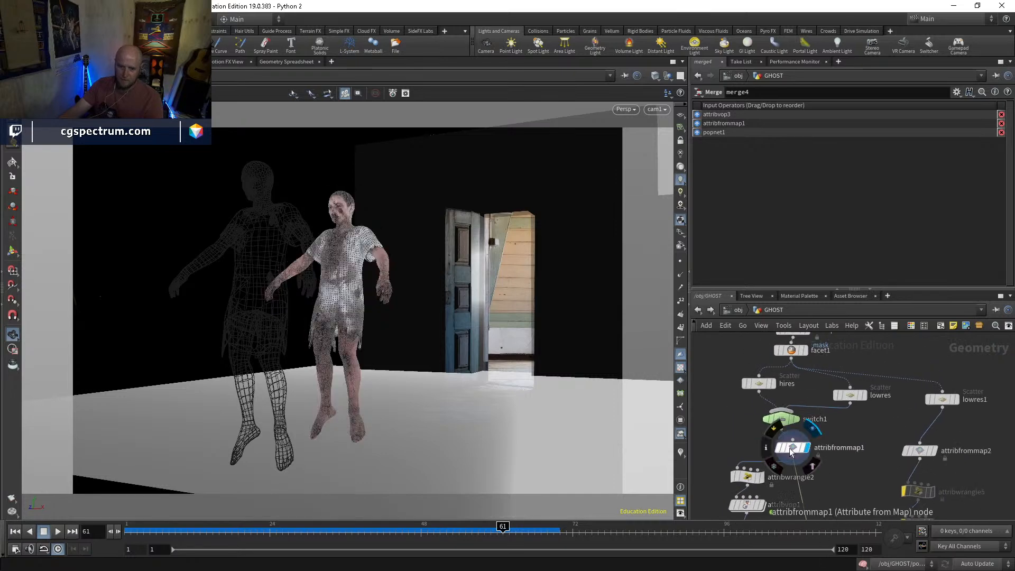
{"action": "left_click", "coordinate": [795, 452]}
{"action": "middle_click_drag", "start_coordinate": [845, 488], "coordinate": [823, 318]}
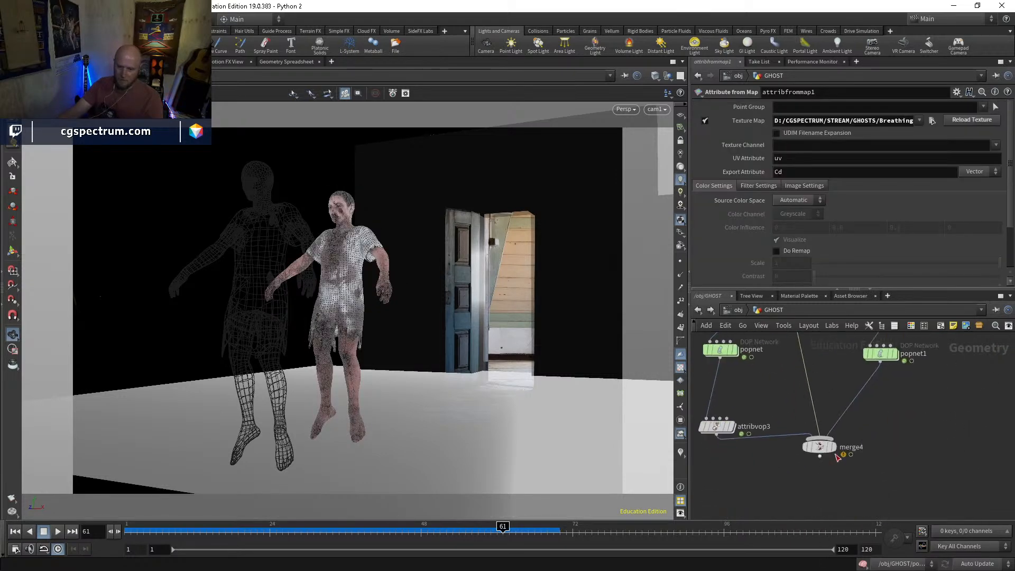
{"action": "left_click", "coordinate": [834, 448]}
{"action": "left_click_drag", "start_coordinate": [825, 449], "coordinate": [824, 471]}
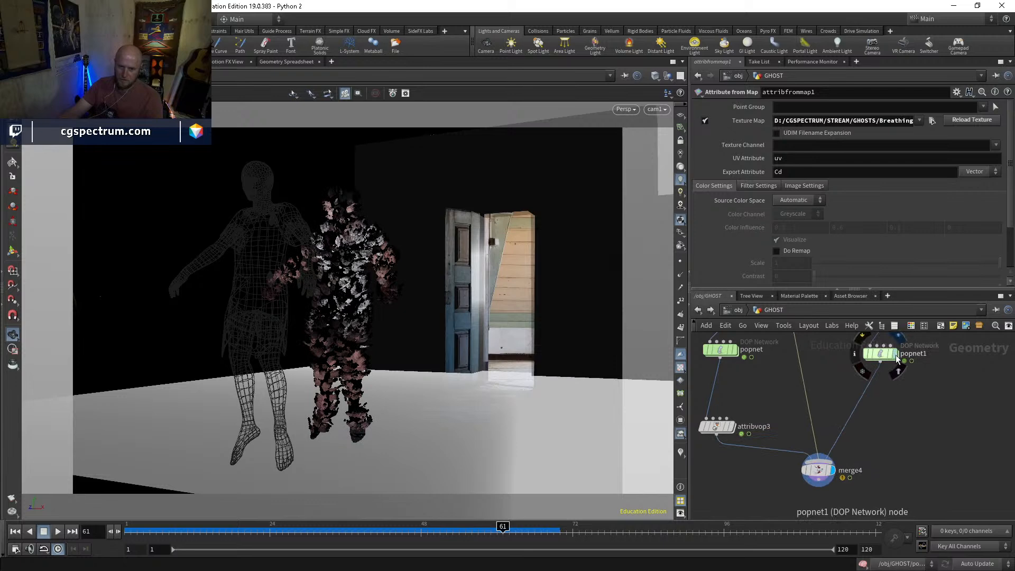
Display attribfrommap1, attribvop3 and merge4 one after another to compare their points in the viewport
{"action": "left_click", "coordinate": [717, 426]}
{"action": "middle_click_drag", "start_coordinate": [809, 398], "coordinate": [811, 515]}
{"action": "mouse_move", "coordinate": [804, 374]}
{"action": "middle_mouse_down"}
{"action": "mouse_move", "coordinate": [799, 497]}
{"action": "mouse_move", "coordinate": [796, 367]}
{"action": "middle_mouse_up"}
{"action": "left_click", "coordinate": [774, 396]}
{"action": "left_click", "coordinate": [759, 394]}
{"action": "middle_click_drag", "start_coordinate": [798, 470], "coordinate": [787, 376]}
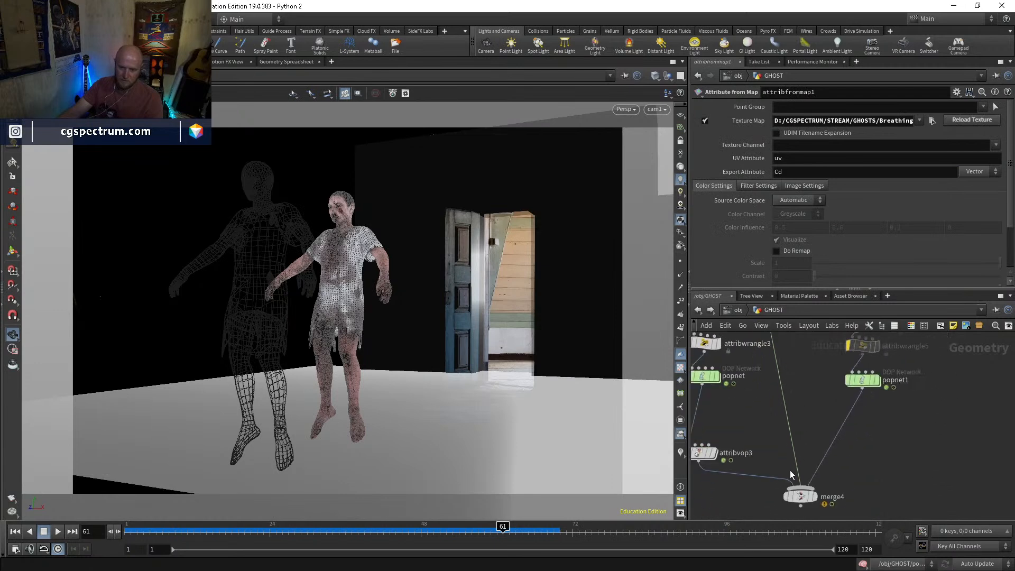
{"action": "left_click", "coordinate": [716, 454]}
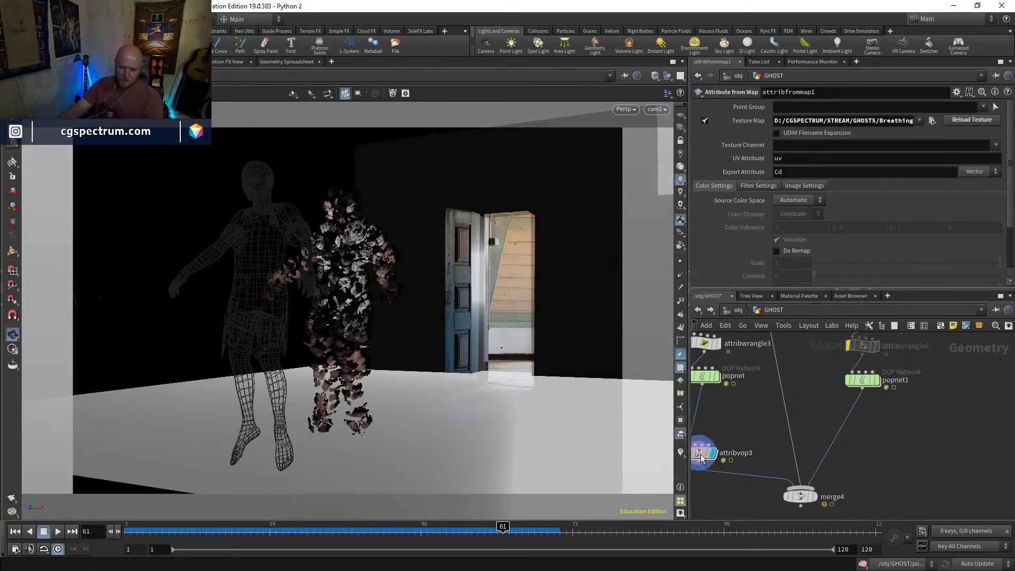
{"action": "left_click", "coordinate": [802, 498]}
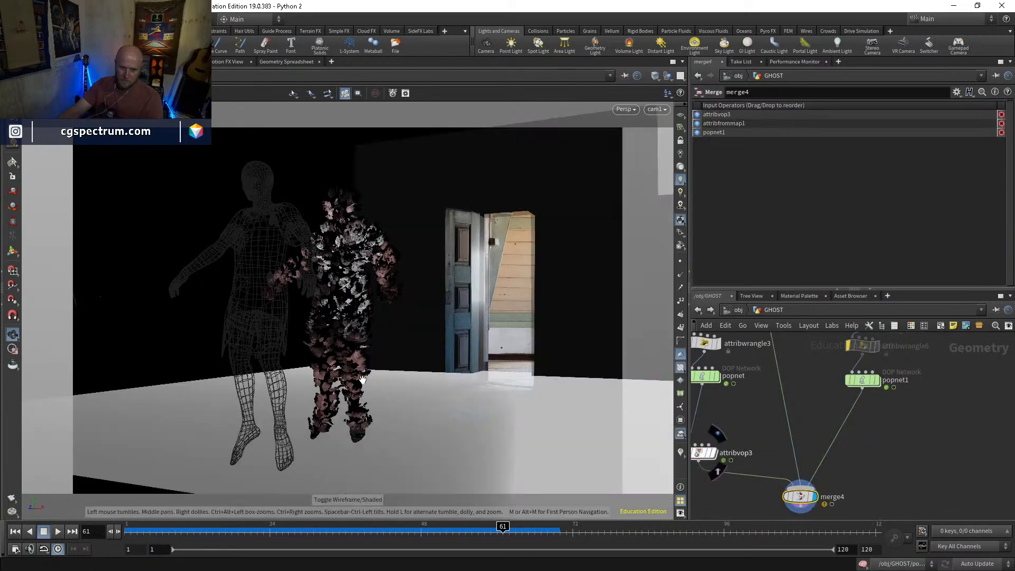
Inspect merge4's node information and look over the emitint, emitcolor and ramp connections inside attribvop3
{"action": "middle_click_drag", "start_coordinate": [770, 470], "coordinate": [812, 453]}
{"action": "middle_click", "coordinate": [847, 482]}
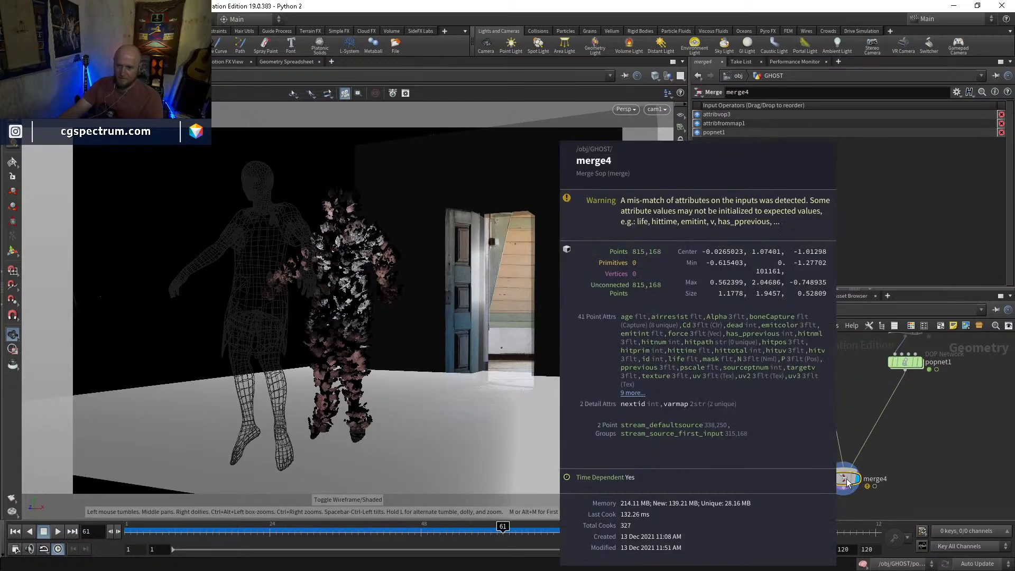
{"action": "double_click", "coordinate": [761, 447]}
{"action": "scroll", "coordinate": [760, 447], "scroll_direction": "down", "scroll_amount": 5}
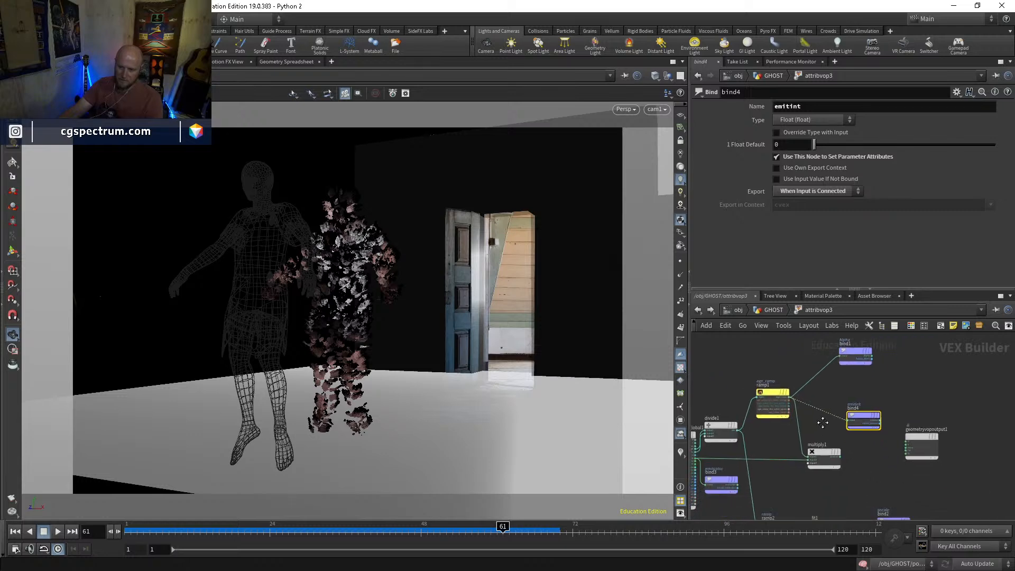
{"action": "middle_click_drag", "start_coordinate": [817, 433], "coordinate": [872, 409]}
{"action": "scroll", "coordinate": [927, 489], "scroll_direction": "up", "scroll_amount": 2}
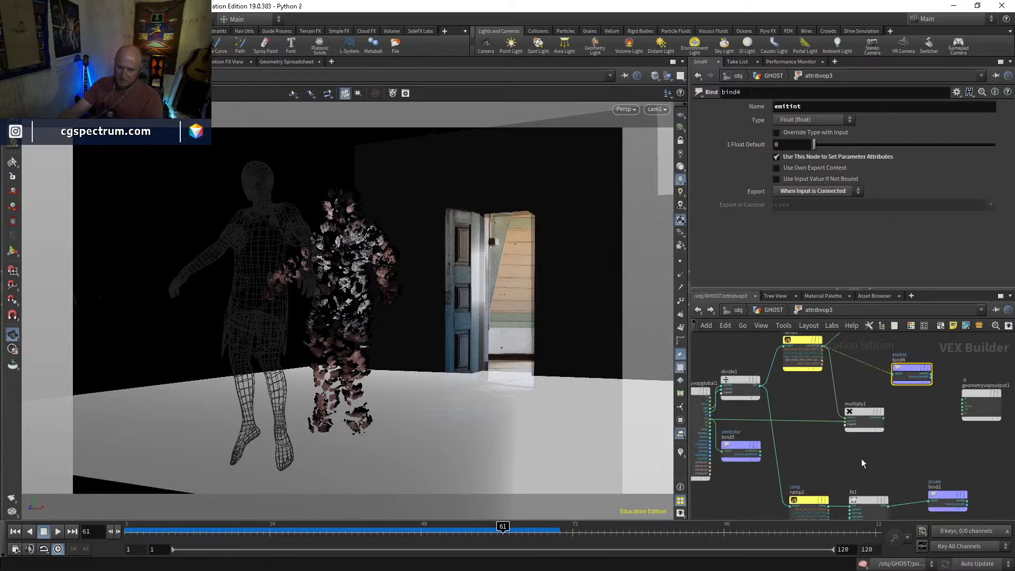
{"action": "middle_click_drag", "start_coordinate": [855, 455], "coordinate": [855, 451]}
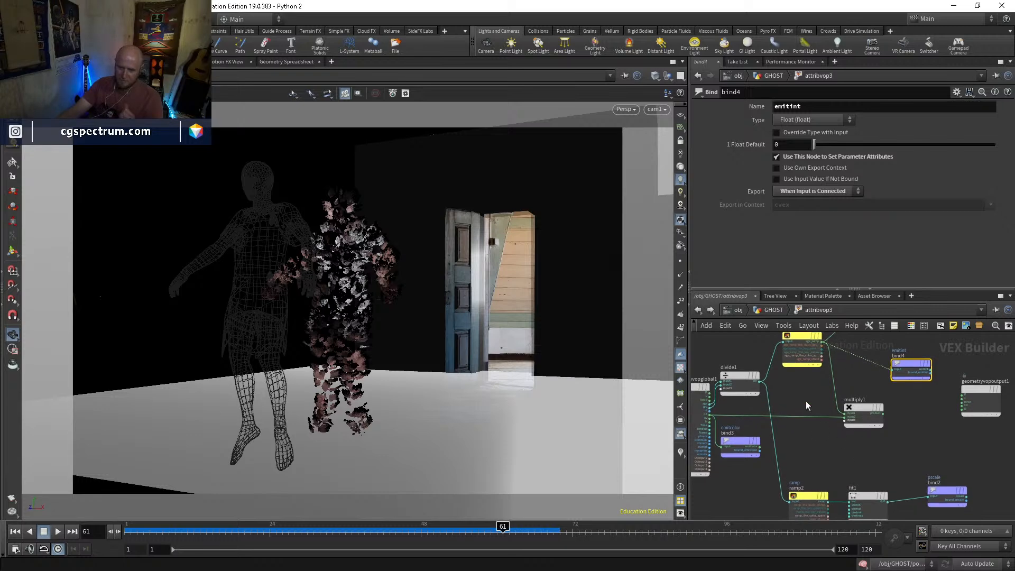
{"action": "middle_click_drag", "start_coordinate": [806, 406], "coordinate": [807, 419]}
Duplicate attribvop3 in the GHOST network and insert the copy between popnet1 and merge4
{"action": "left_click", "coordinate": [774, 311]}
{"action": "key", "text": "ctrl+c"}
{"action": "key", "text": "ctrl+v"}
{"action": "left_click_drag", "start_coordinate": [792, 404], "coordinate": [887, 428]}
{"action": "double_click", "coordinate": [887, 429]}
{"action": "left_click", "coordinate": [773, 310]}
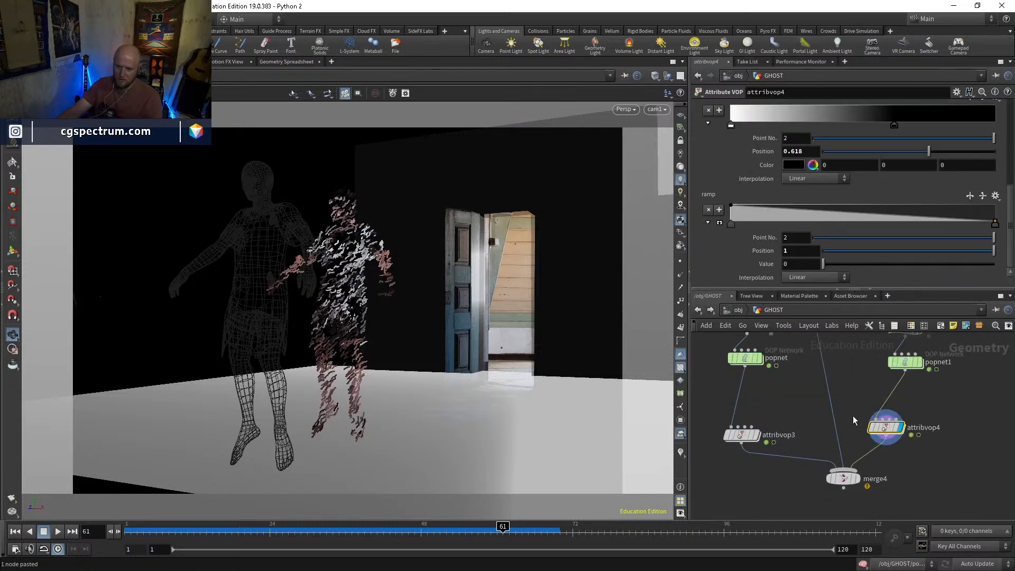
Try another attribvop3 copy on the wire from attribfrommap1 to merge4, cutting the ramp1 connection to its emitint bind
{"action": "key", "text": "ctrl+v"}
{"action": "left_click_drag", "start_coordinate": [825, 395], "coordinate": [835, 394]}
{"action": "double_click", "coordinate": [834, 394]}
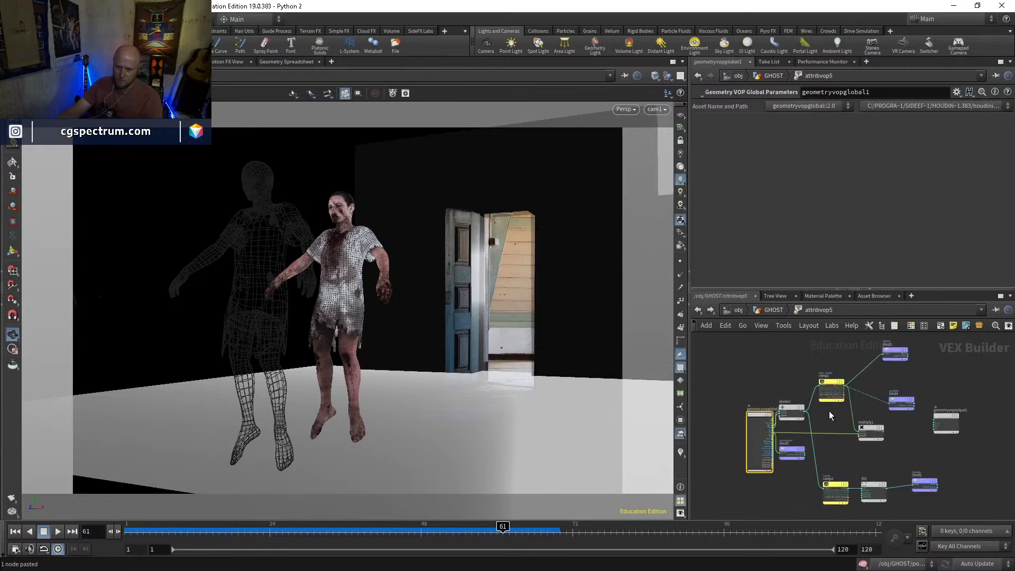
{"action": "scroll", "coordinate": [830, 416], "scroll_direction": "up", "scroll_amount": 5}
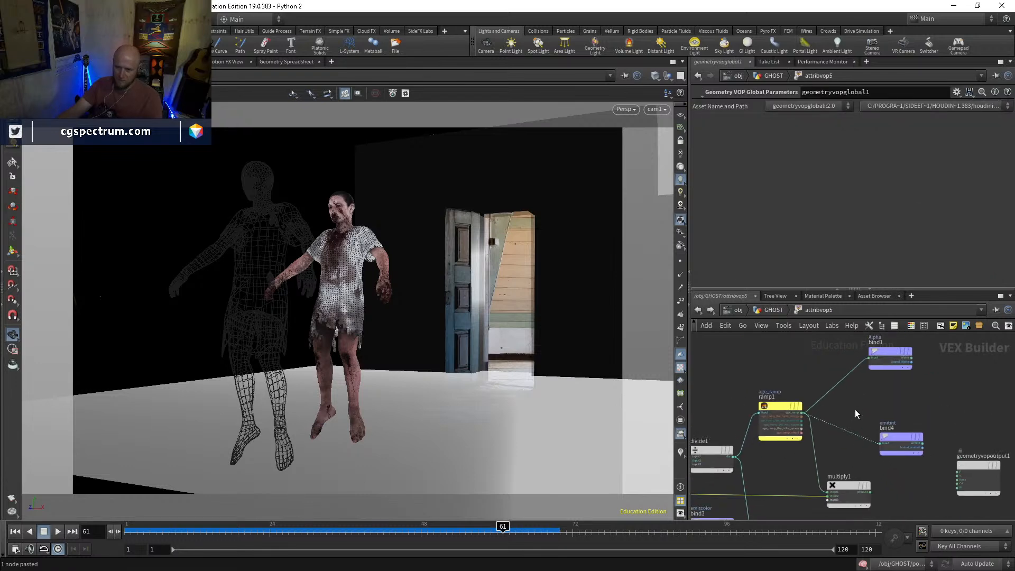
{"action": "key", "text": "y"}
{"action": "left_click_drag", "start_coordinate": [854, 454], "coordinate": [863, 407]}
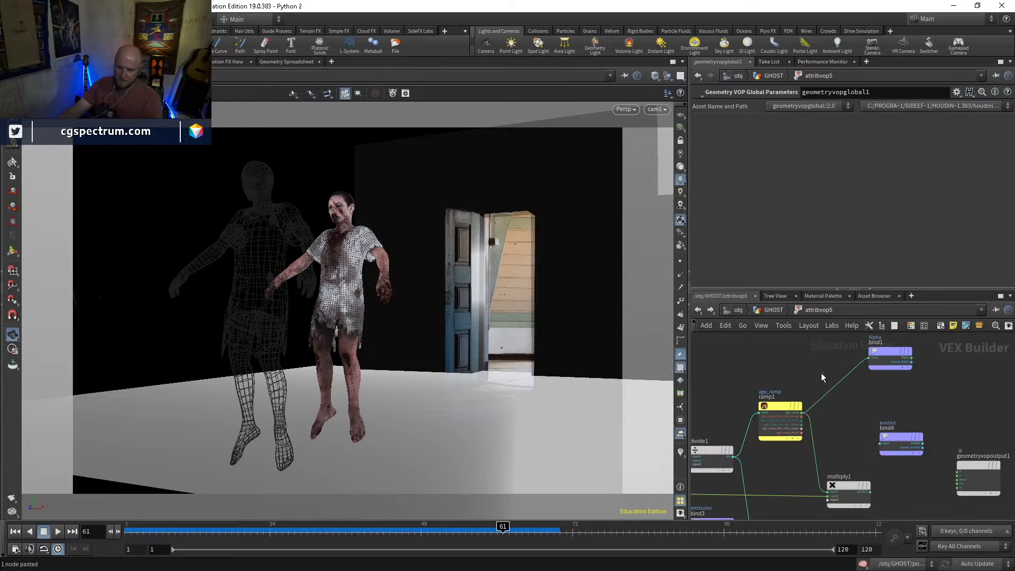
Delete the multiply1, ramp1, divide1 and Alpha bind nodes inside attribvop5
{"action": "middle_click_drag", "start_coordinate": [834, 412], "coordinate": [862, 401]}
{"action": "left_click", "coordinate": [876, 481]}
{"action": "key", "text": "Delete"}
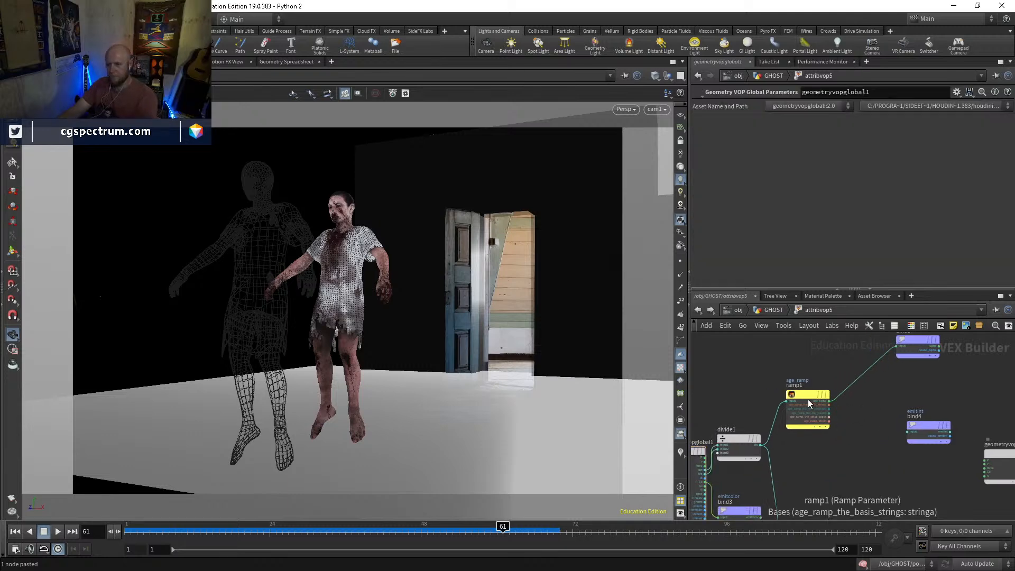
{"action": "left_click", "coordinate": [809, 401]}
{"action": "key", "text": "Delete"}
{"action": "left_click", "coordinate": [742, 439]}
{"action": "key", "text": "Delete"}
{"action": "mouse_move", "coordinate": [884, 387]}
{"action": "middle_mouse_down"}
{"action": "mouse_move", "coordinate": [832, 419]}
{"action": "mouse_move", "coordinate": [871, 351]}
{"action": "middle_mouse_up"}
{"action": "left_click", "coordinate": [859, 375]}
{"action": "key", "text": "Delete"}
Delete the emitint bind and move the emitcolor bind clear of the other nodes
{"action": "left_click", "coordinate": [893, 392]}
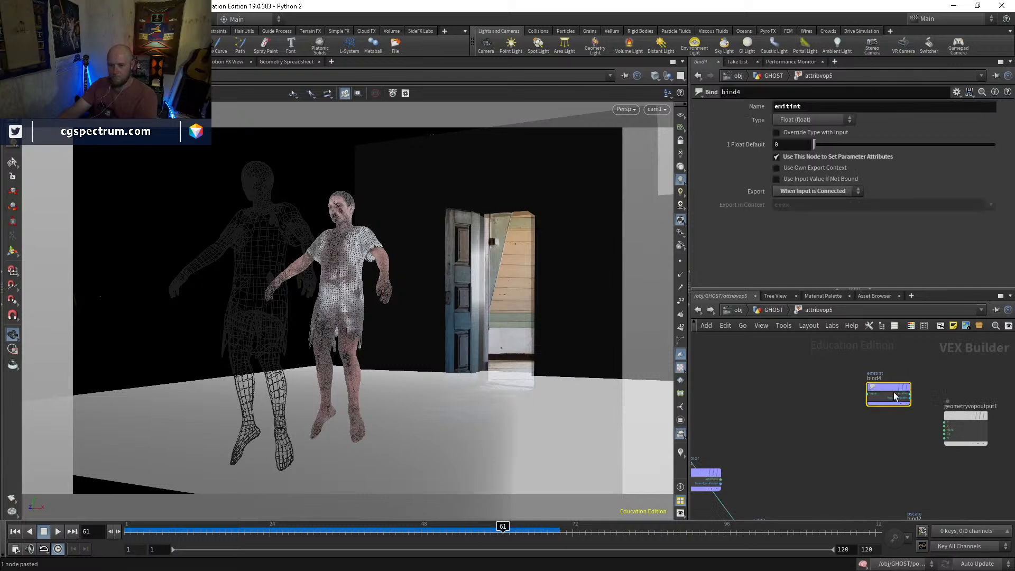
{"action": "left_click_drag", "start_coordinate": [894, 395], "coordinate": [825, 413]}
{"action": "middle_click_drag", "start_coordinate": [821, 429], "coordinate": [899, 391]}
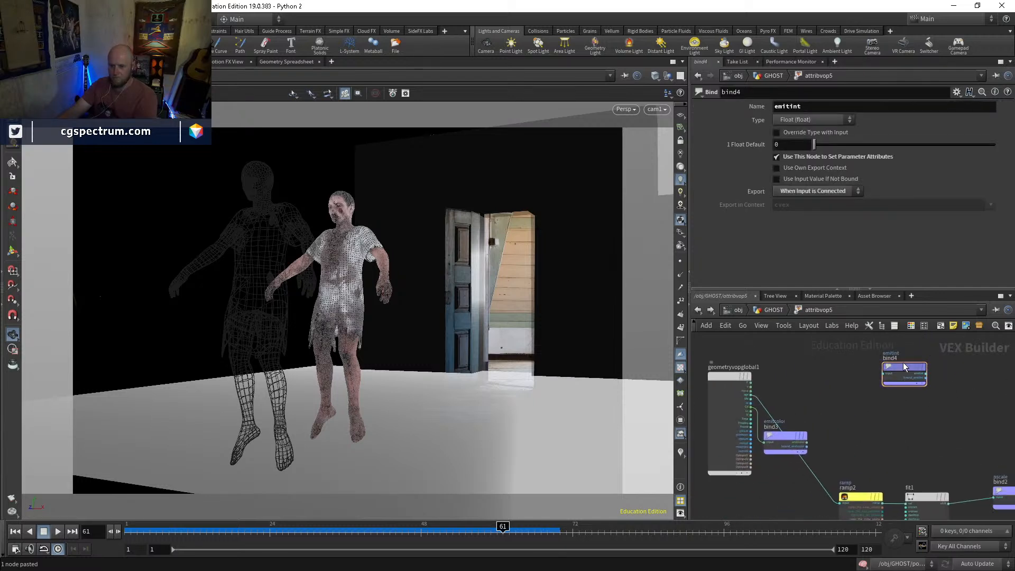
{"action": "key", "text": "Delete"}
{"action": "left_click_drag", "start_coordinate": [782, 444], "coordinate": [844, 419]}
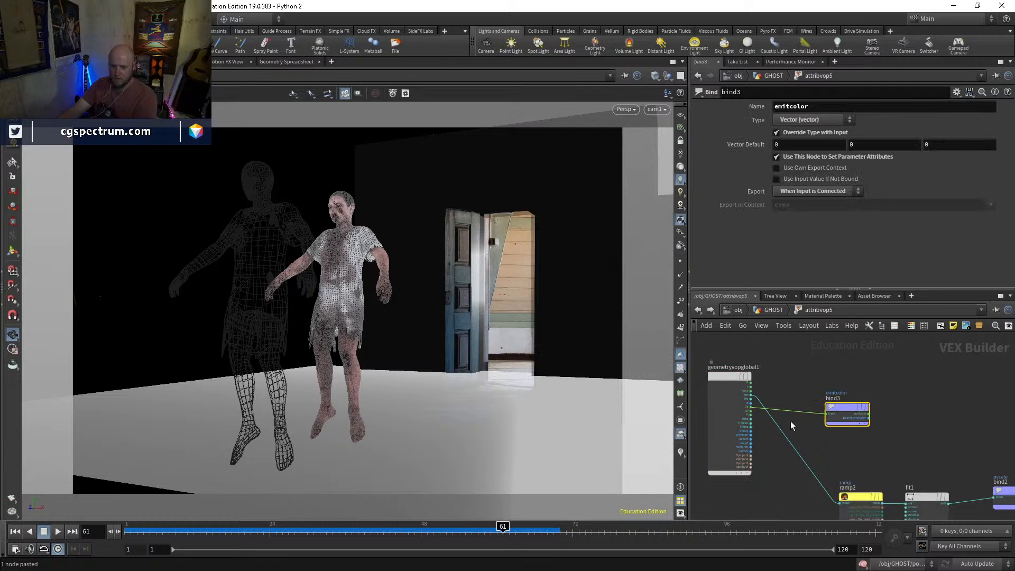
{"action": "middle_click_drag", "start_coordinate": [849, 475], "coordinate": [793, 401]}
{"action": "mouse_move", "coordinate": [729, 373]}
{"action": "middle_mouse_down"}
{"action": "mouse_move", "coordinate": [755, 413]}
{"action": "mouse_move", "coordinate": [780, 394]}
{"action": "mouse_move", "coordinate": [742, 364]}
{"action": "middle_mouse_up"}
Remove the ramp2, fit1 and pscale bind chain, and delete attribvop5 itself from the GHOST network
{"action": "scroll", "coordinate": [726, 366], "scroll_direction": "up", "scroll_amount": 3}
{"action": "scroll", "coordinate": [733, 372], "scroll_direction": "down", "scroll_amount": 2}
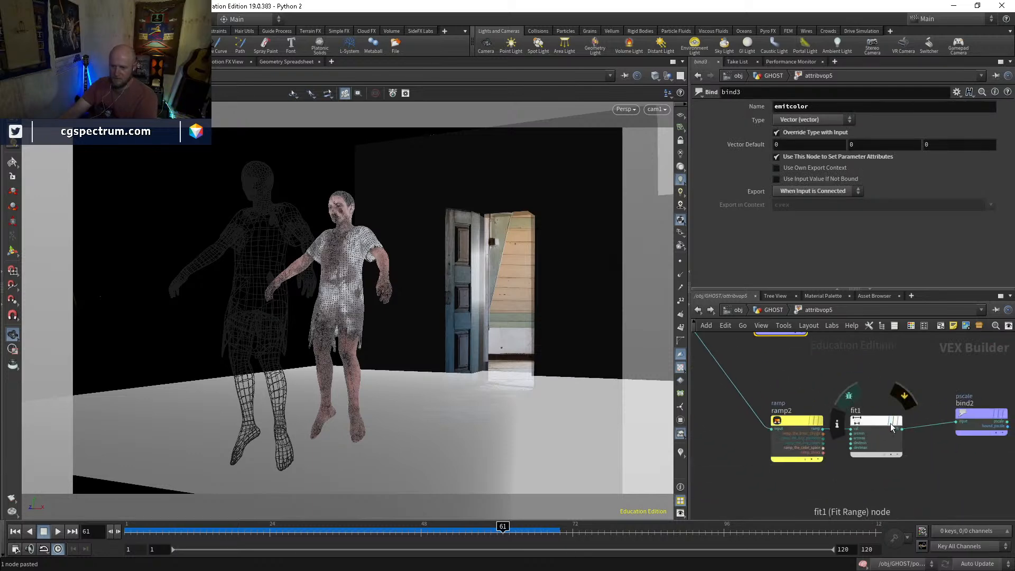
{"action": "middle_click_drag", "start_coordinate": [915, 400], "coordinate": [851, 399]}
{"action": "left_click_drag", "start_coordinate": [954, 395], "coordinate": [738, 485]}
{"action": "key", "text": "Delete"}
{"action": "middle_click_drag", "start_coordinate": [751, 381], "coordinate": [876, 455]}
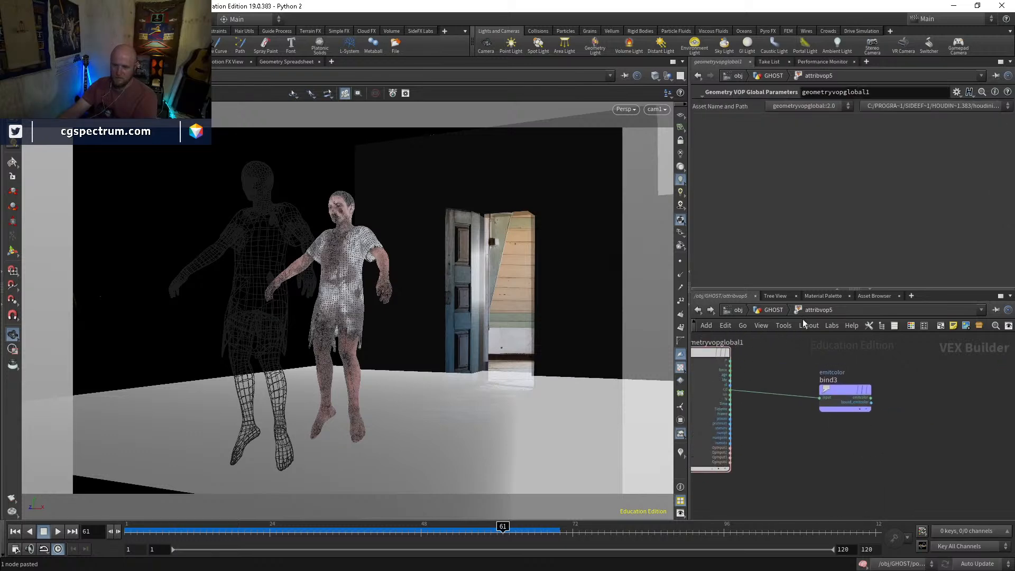
{"action": "left_click", "coordinate": [773, 310]}
{"action": "key", "text": "Delete"}
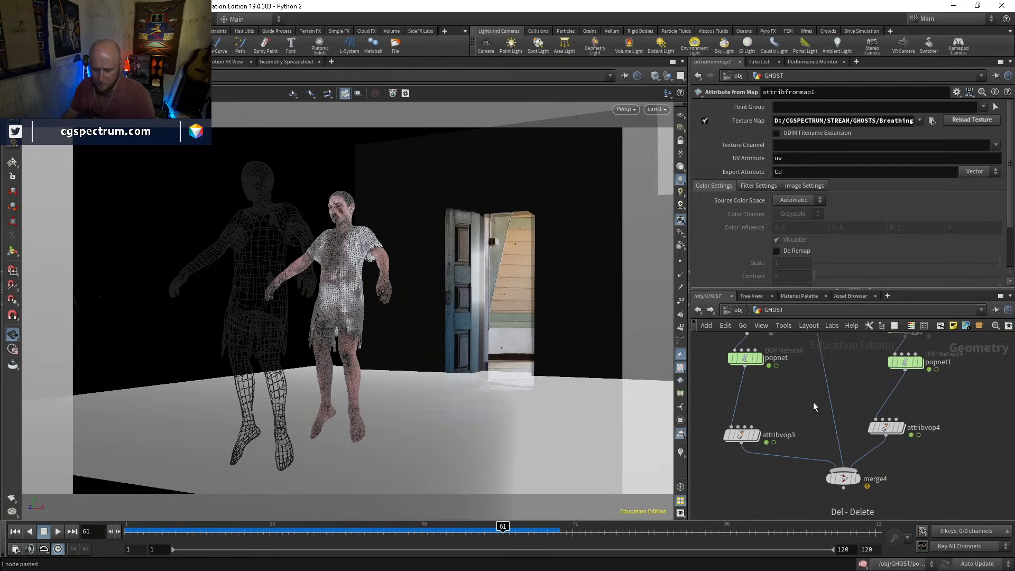
Insert an Attribute Wrangle between attribfrommap1 and merge4 with the code "f@pscale=0.001;" and "v@emitcolor=v@Cd;"
{"action": "key", "text": "Tab"}
{"action": "type", "text": "attribw"}
{"action": "key", "text": "Return"}
{"action": "key", "text": "Return"}
{"action": "left_click_drag", "start_coordinate": [814, 402], "coordinate": [822, 382]}
{"action": "left_click", "coordinate": [745, 195]}
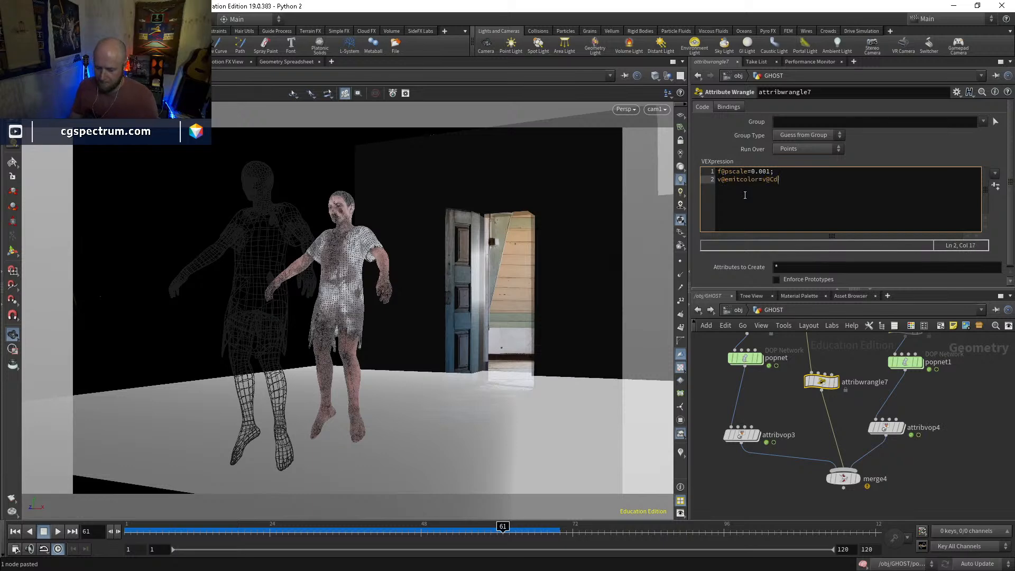
Display merge4, look around the combined points and return the viewport to cam1
{"action": "left_click", "coordinate": [856, 478]}
{"action": "right_click_drag", "start_coordinate": [356, 405], "coordinate": [482, 321]}
{"action": "left_click", "coordinate": [654, 109]}
{"action": "left_click", "coordinate": [656, 159]}
{"action": "middle_click_drag", "start_coordinate": [871, 457], "coordinate": [864, 433]}
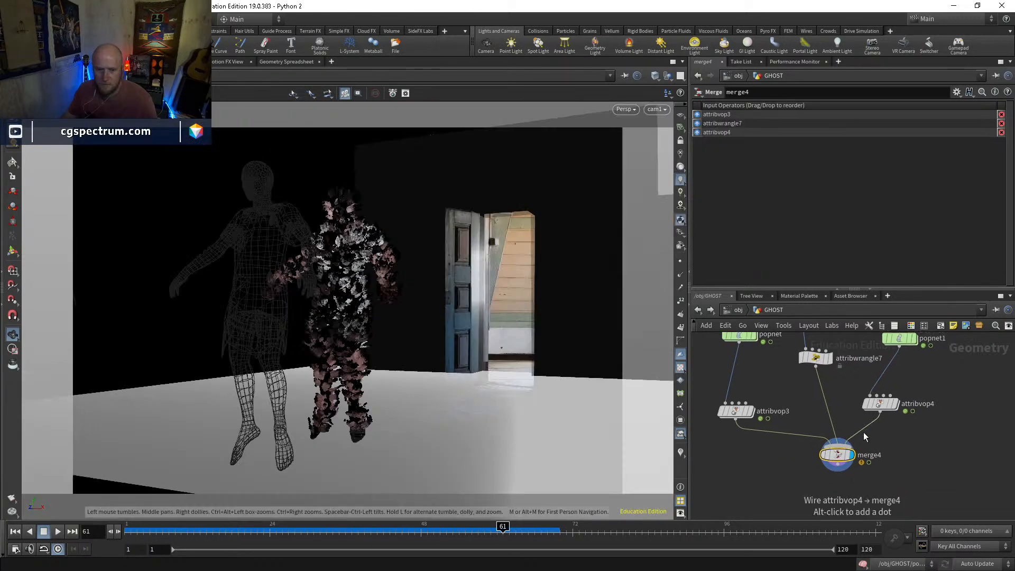
Inspect the point attributes of attribwrangle7 and attribvop4, and display merge4 again
{"action": "left_click", "coordinate": [829, 358]}
{"action": "left_click", "coordinate": [815, 360]}
{"action": "middle_click", "coordinate": [815, 361]}
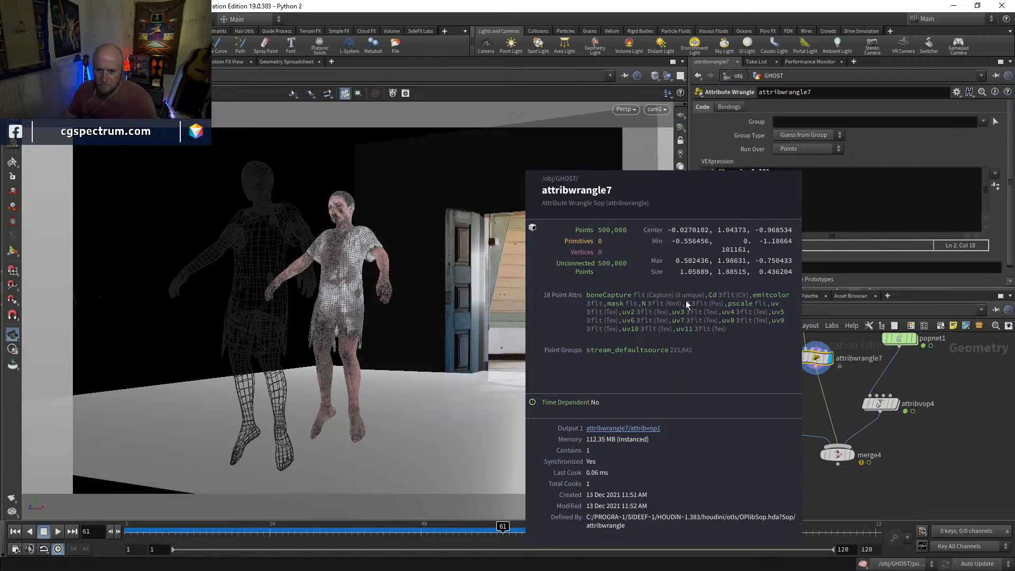
{"action": "left_click", "coordinate": [895, 403]}
{"action": "left_click", "coordinate": [880, 405]}
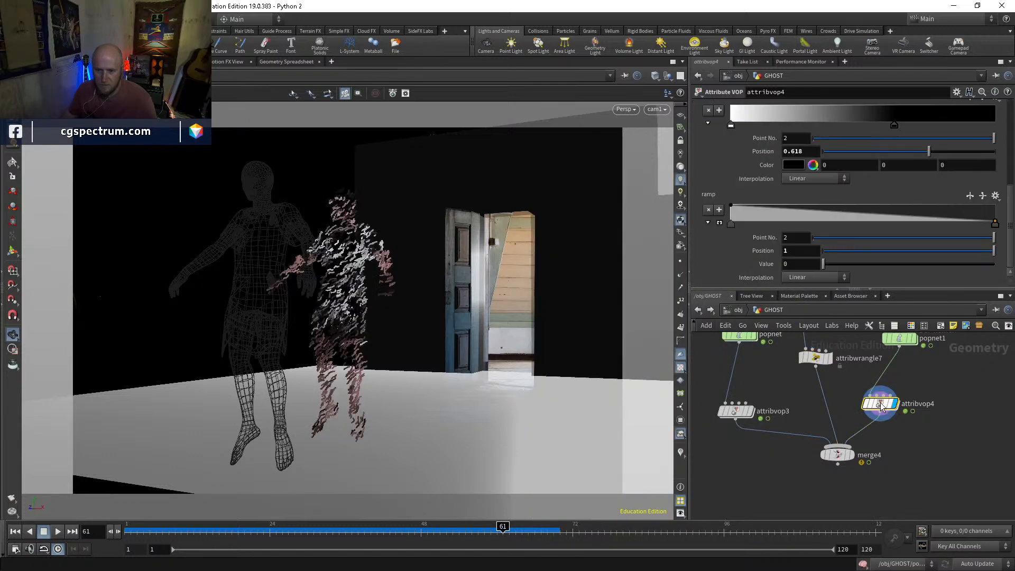
{"action": "middle_click", "coordinate": [881, 406]}
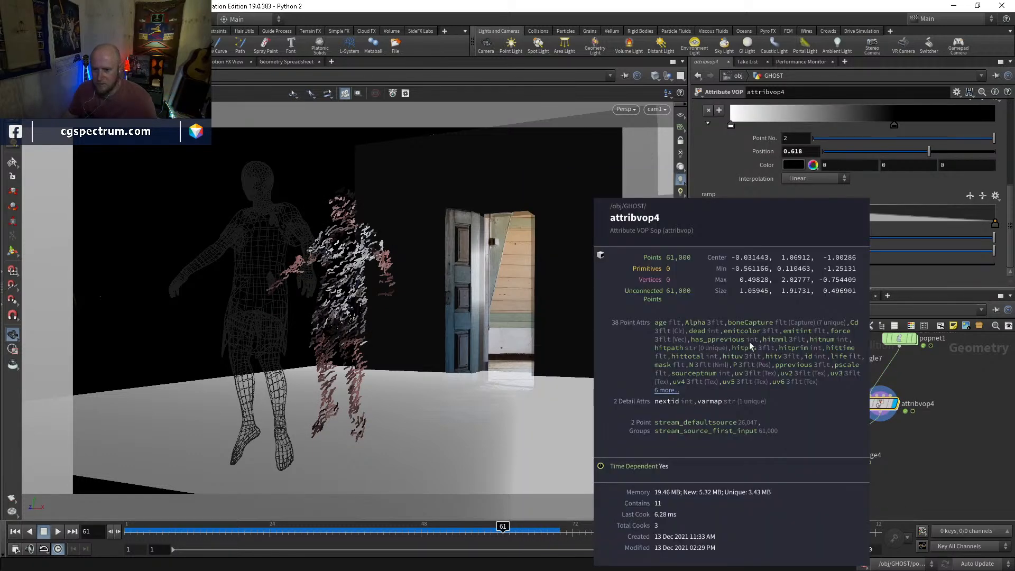
{"action": "left_click", "coordinate": [837, 454]}
{"action": "left_click", "coordinate": [851, 455]}
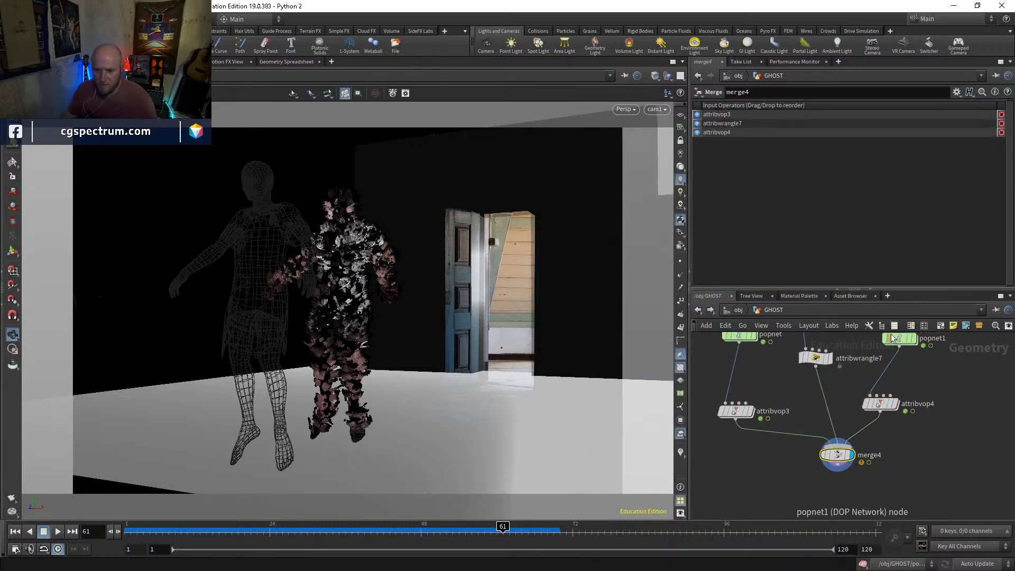
Examine the merged ghost in the render view, checking its alpha and colour up close and from further away
{"action": "left_click", "coordinate": [113, 62]}
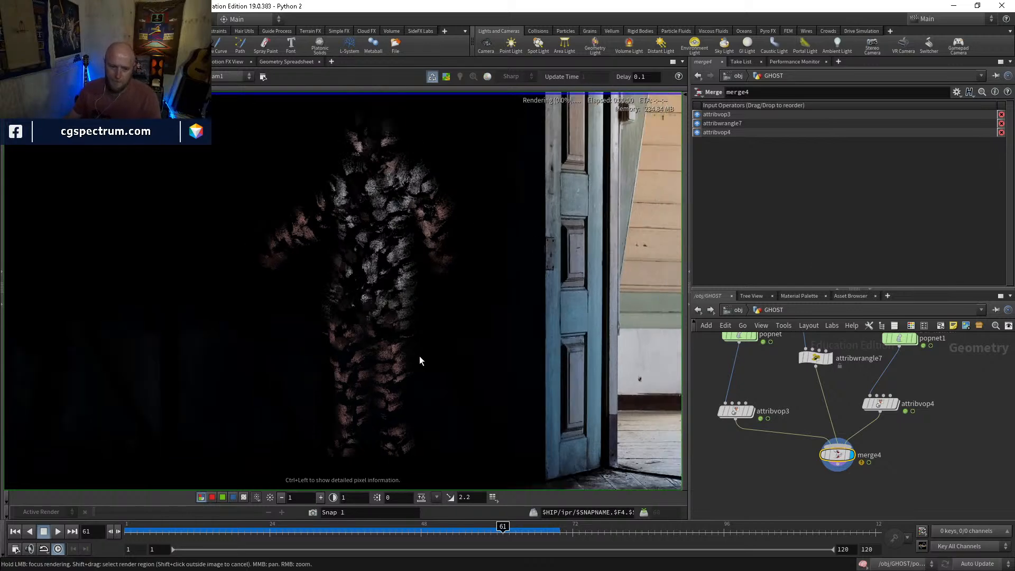
{"action": "scroll", "coordinate": [410, 338], "scroll_direction": "down", "scroll_amount": 3}
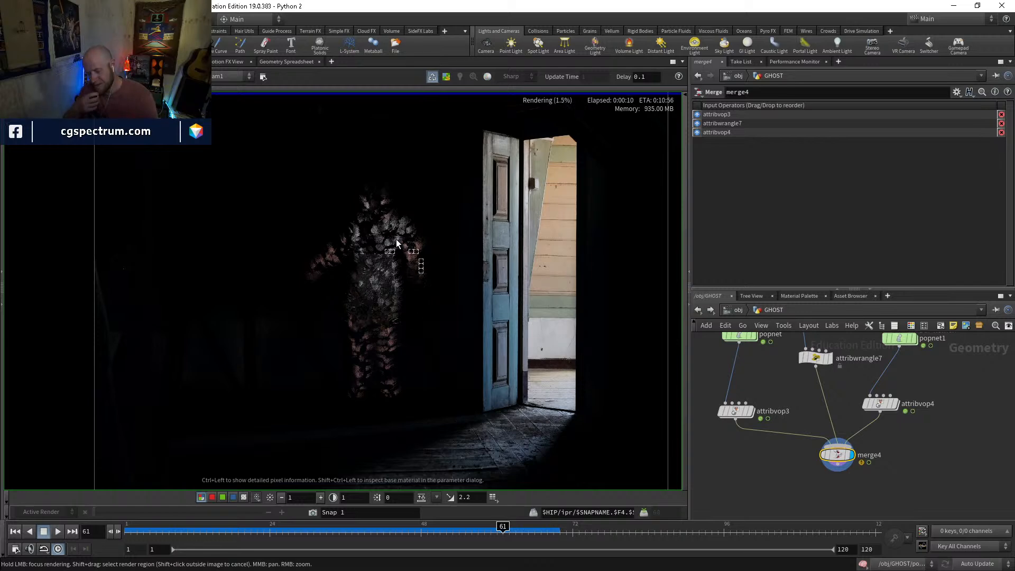
{"action": "scroll", "coordinate": [384, 312], "scroll_direction": "up", "scroll_amount": 3}
{"action": "scroll", "coordinate": [383, 312], "scroll_direction": "up", "scroll_amount": 2}
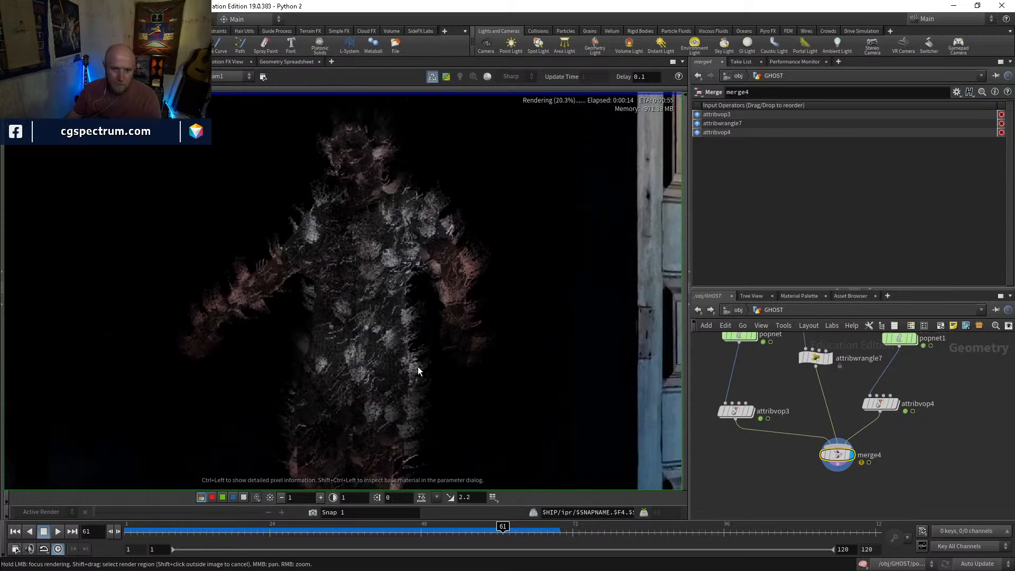
{"action": "key", "text": "a"}
{"action": "key", "text": "c"}
{"action": "middle_click_drag", "start_coordinate": [443, 258], "coordinate": [450, 164]}
{"action": "scroll", "coordinate": [450, 164], "scroll_direction": "down", "scroll_amount": 2}
{"action": "scroll", "coordinate": [821, 419], "scroll_direction": "down", "scroll_amount": 1}
Rewire merge4's middle input to come from facet1 instead of attribwrangle7
{"action": "middle_click_drag", "start_coordinate": [836, 337], "coordinate": [787, 499]}
{"action": "scroll", "coordinate": [799, 458], "scroll_direction": "down", "scroll_amount": 4}
{"action": "left_click", "coordinate": [802, 475]}
{"action": "scroll", "coordinate": [770, 402], "scroll_direction": "up", "scroll_amount": 2}
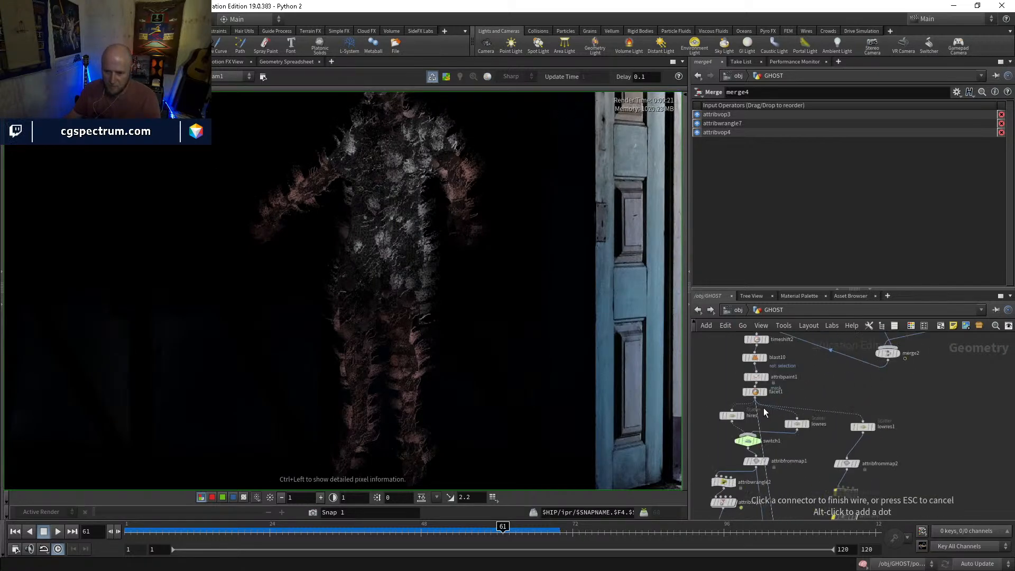
{"action": "scroll", "coordinate": [764, 408], "scroll_direction": "up", "scroll_amount": 2}
{"action": "left_click", "coordinate": [760, 396]}
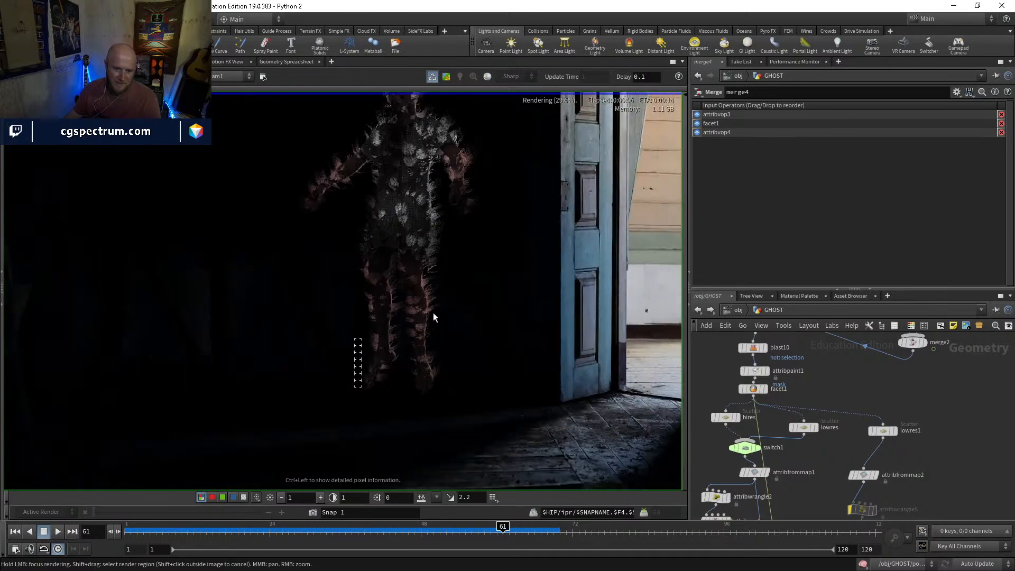
Set the emission intensity of principledshader1 in the material network to 0
{"action": "middle_click_drag", "start_coordinate": [830, 477], "coordinate": [816, 347]}
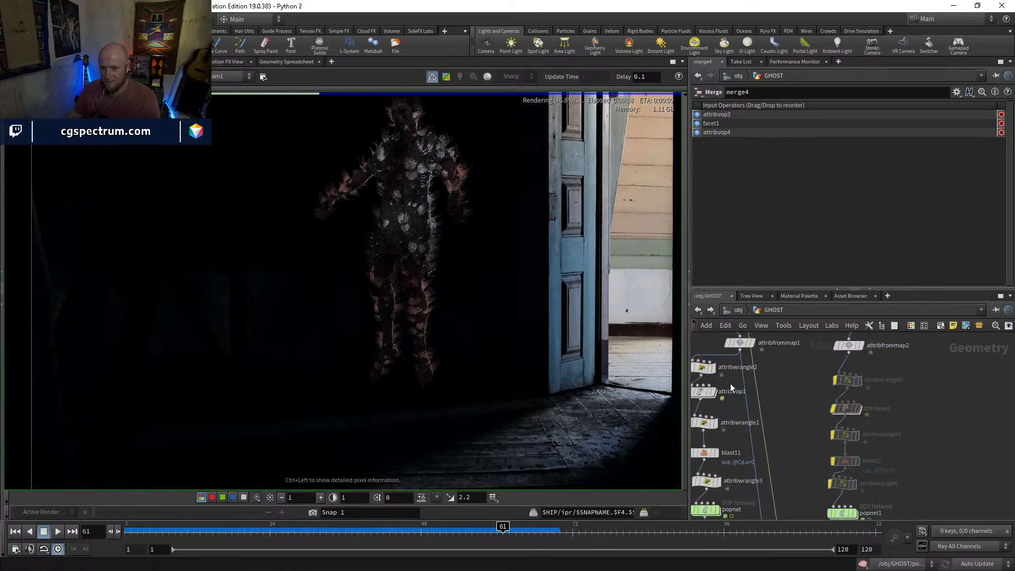
{"action": "middle_click_drag", "start_coordinate": [486, 265], "coordinate": [475, 316]}
{"action": "scroll", "coordinate": [479, 285], "scroll_direction": "down", "scroll_amount": 3}
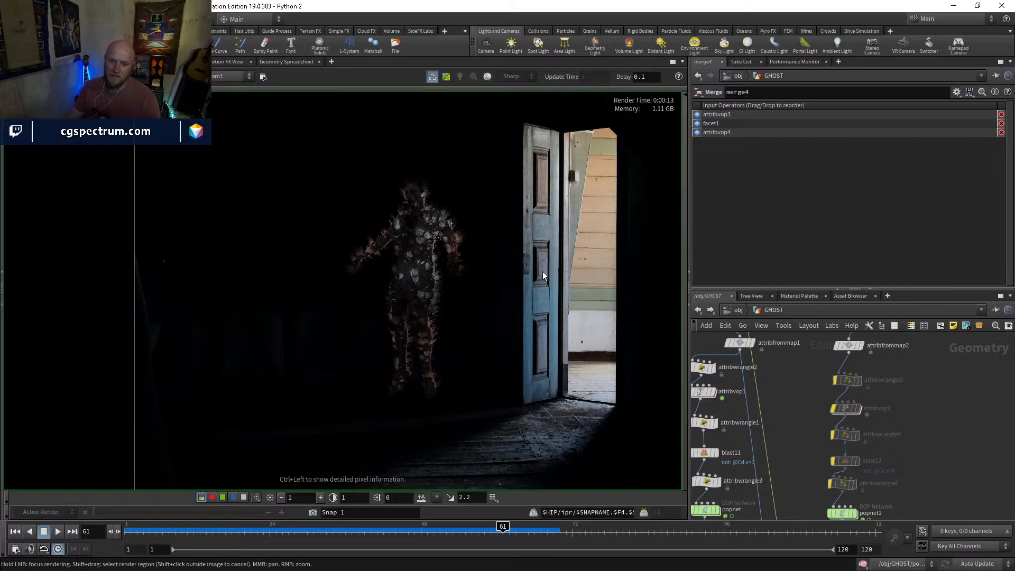
{"action": "middle_click_drag", "start_coordinate": [808, 487], "coordinate": [808, 412]}
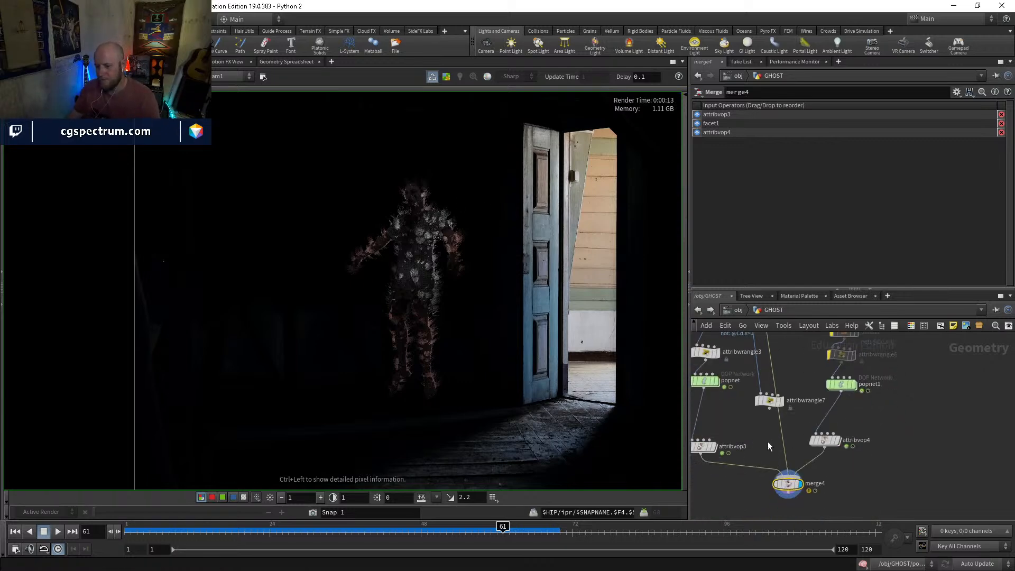
{"action": "left_click", "coordinate": [703, 448]}
{"action": "left_click", "coordinate": [741, 325]}
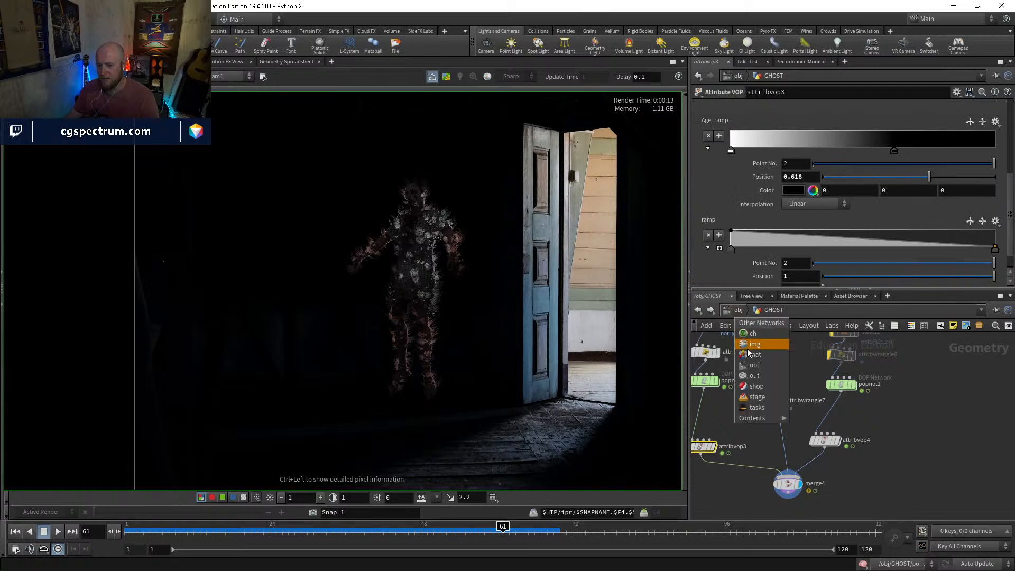
{"action": "left_click", "coordinate": [754, 352]}
{"action": "left_click_drag", "start_coordinate": [832, 223], "coordinate": [814, 223]}
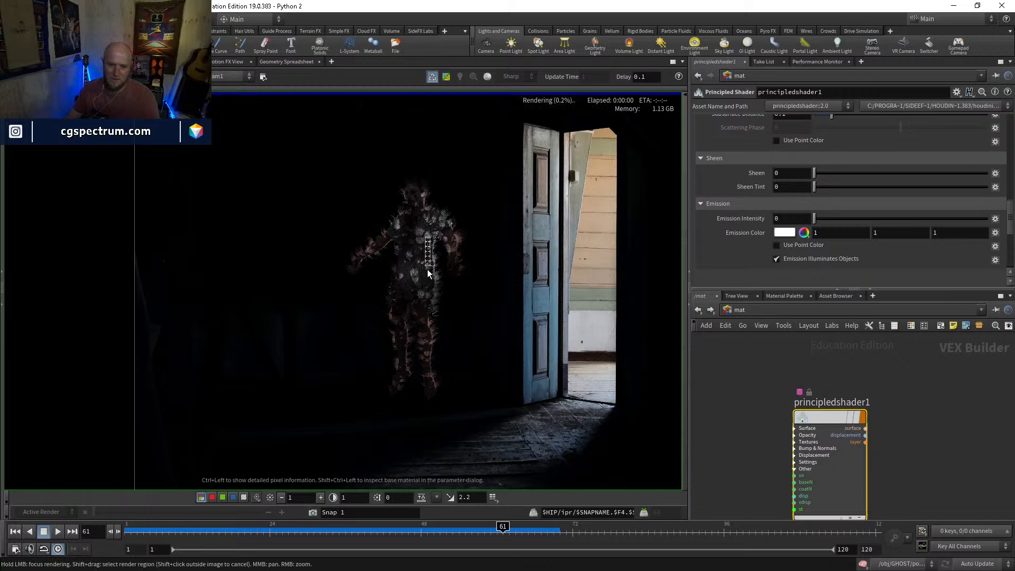
Disconnect the age ramp from the emitint bind inside GHOST's attribvop3 and inspect the ghost's particles in the render
{"action": "left_click", "coordinate": [739, 310]}
{"action": "left_click", "coordinate": [751, 355]}
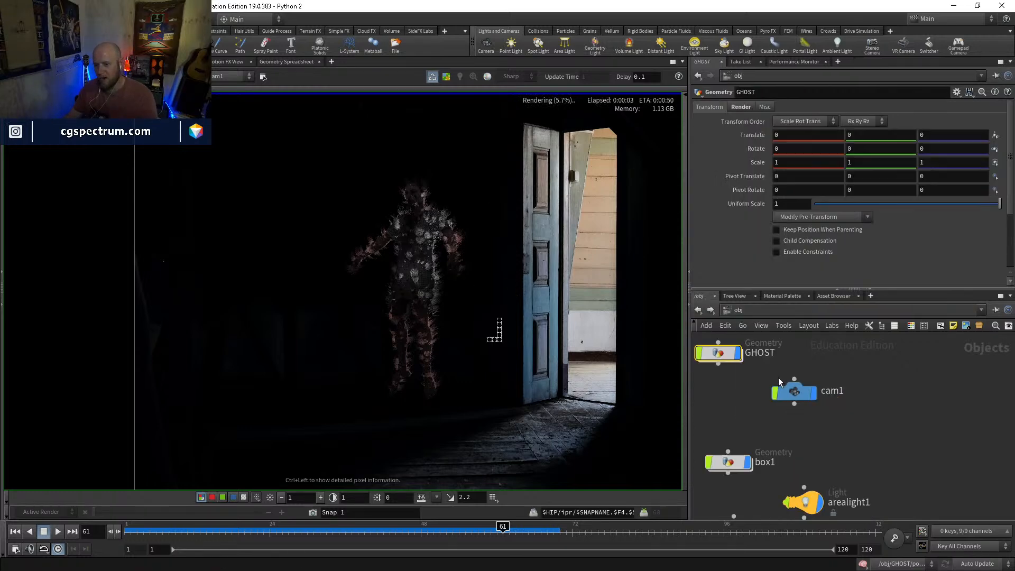
{"action": "double_click", "coordinate": [718, 357]}
{"action": "double_click", "coordinate": [708, 445]}
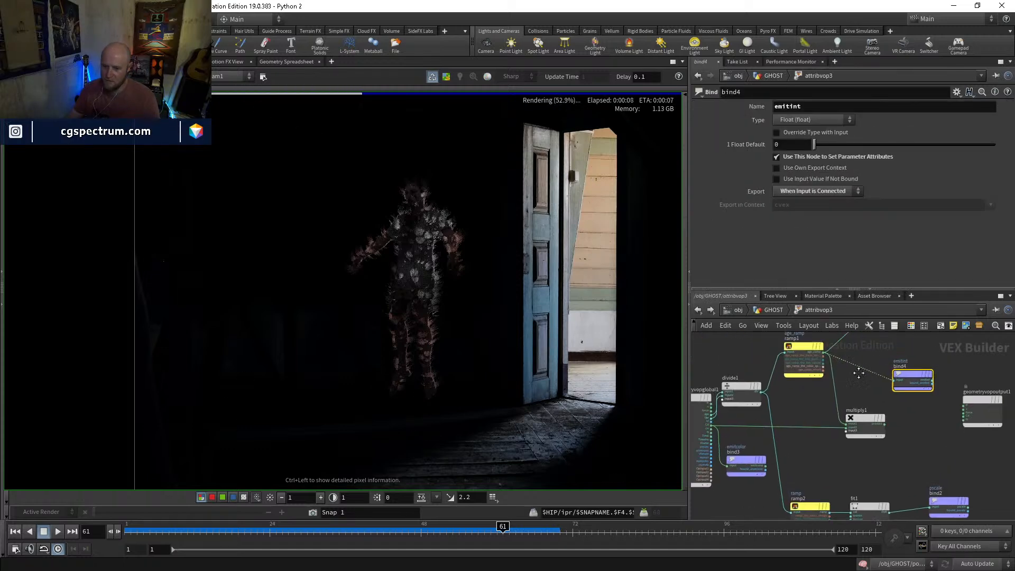
{"action": "middle_click_drag", "start_coordinate": [883, 345], "coordinate": [850, 375]}
{"action": "key", "text": "y"}
{"action": "left_click_drag", "start_coordinate": [850, 376], "coordinate": [845, 404]}
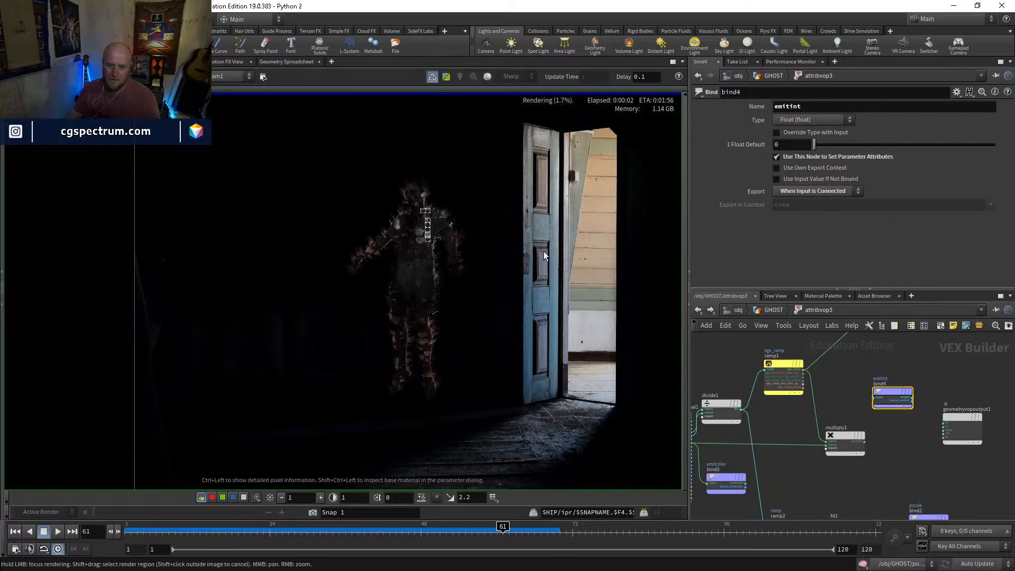
{"action": "scroll", "coordinate": [405, 208], "scroll_direction": "up", "scroll_amount": 2}
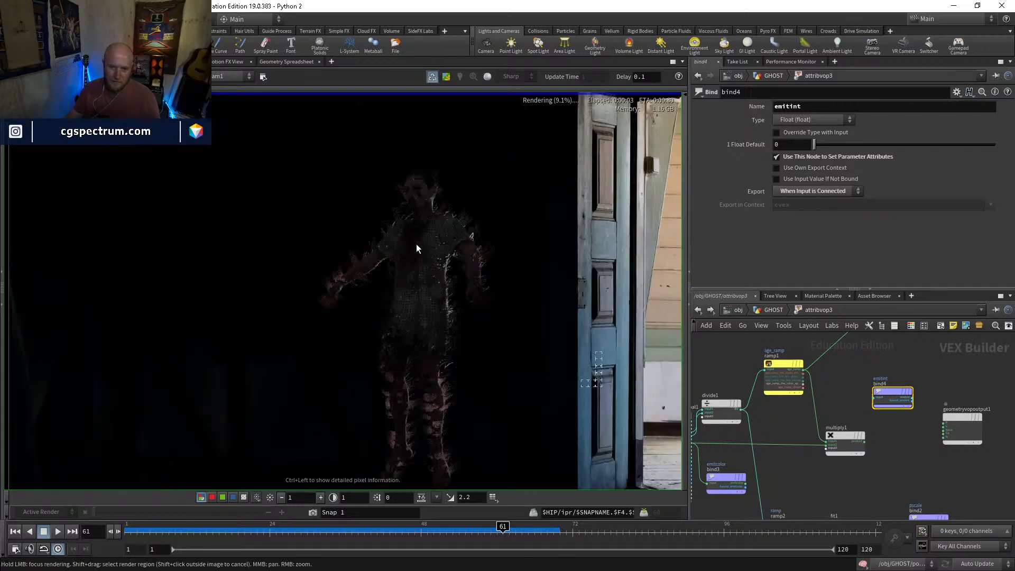
{"action": "scroll", "coordinate": [471, 368], "scroll_direction": "up", "scroll_amount": 1}
{"action": "scroll", "coordinate": [435, 354], "scroll_direction": "up", "scroll_amount": 3}
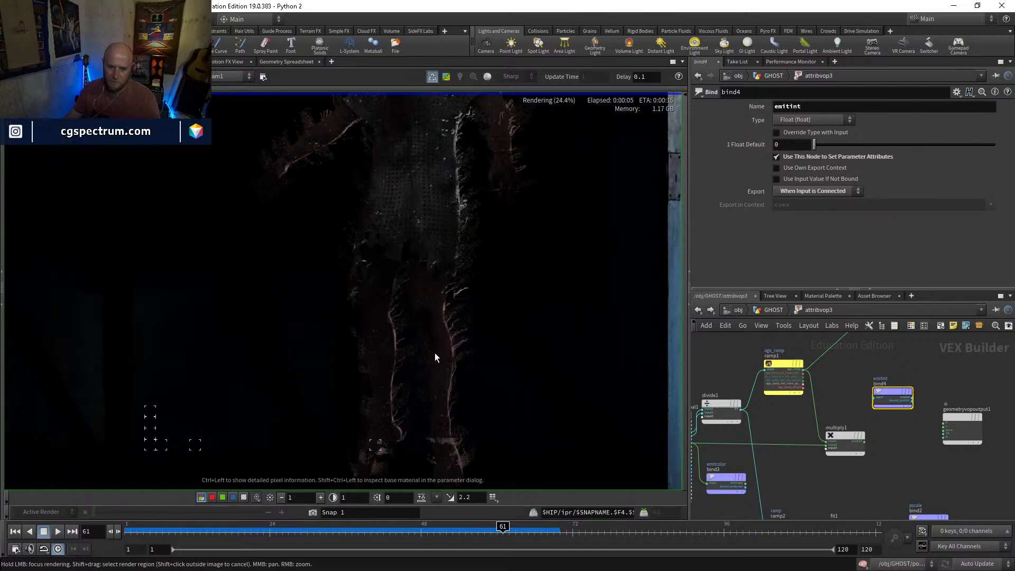
{"action": "scroll", "coordinate": [435, 357], "scroll_direction": "down", "scroll_amount": 6}
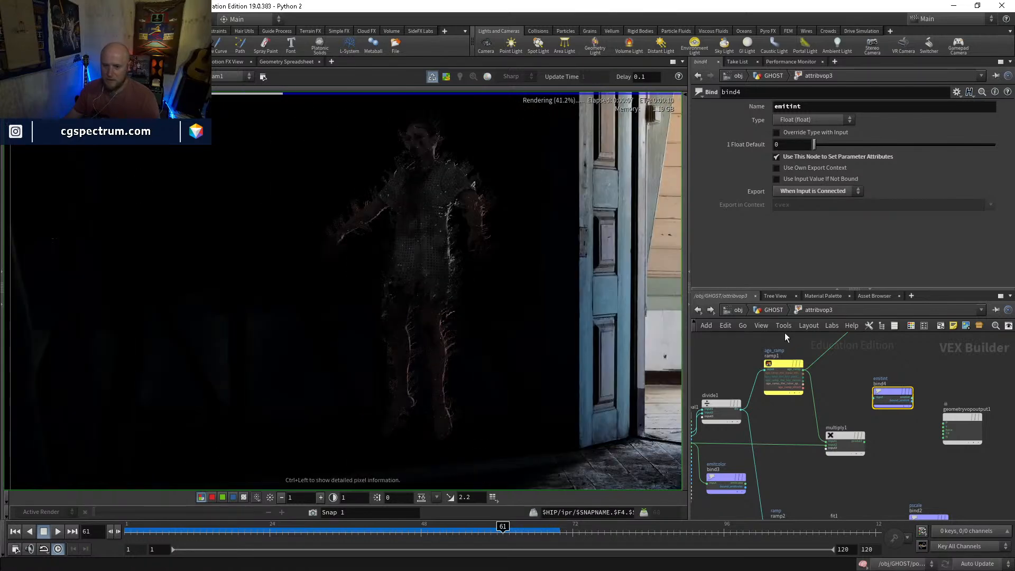
Add a Transform node below merge4 in the GHOST network and display it
{"action": "left_click", "coordinate": [772, 310]}
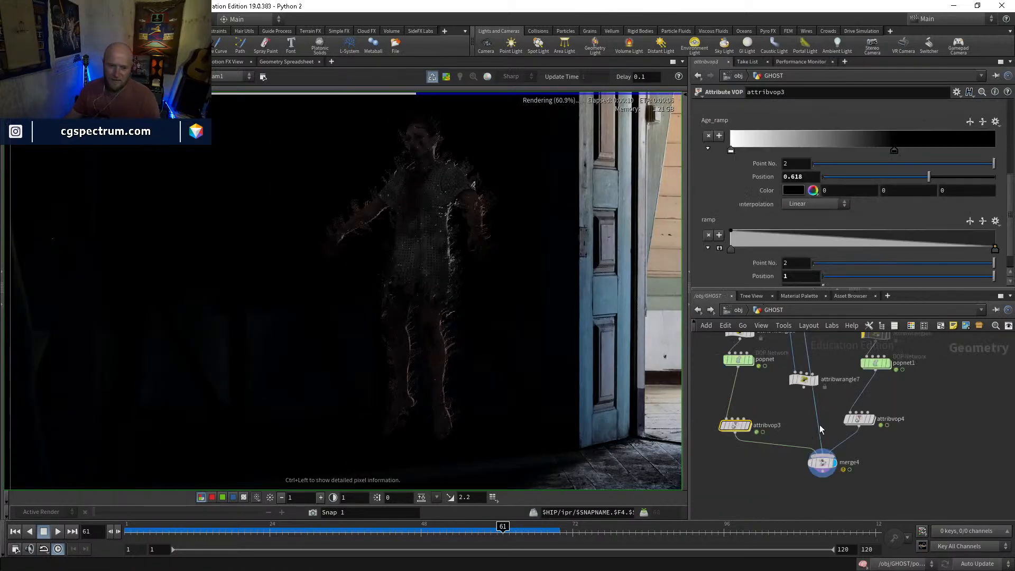
{"action": "scroll", "coordinate": [542, 338], "scroll_direction": "down", "scroll_amount": 2}
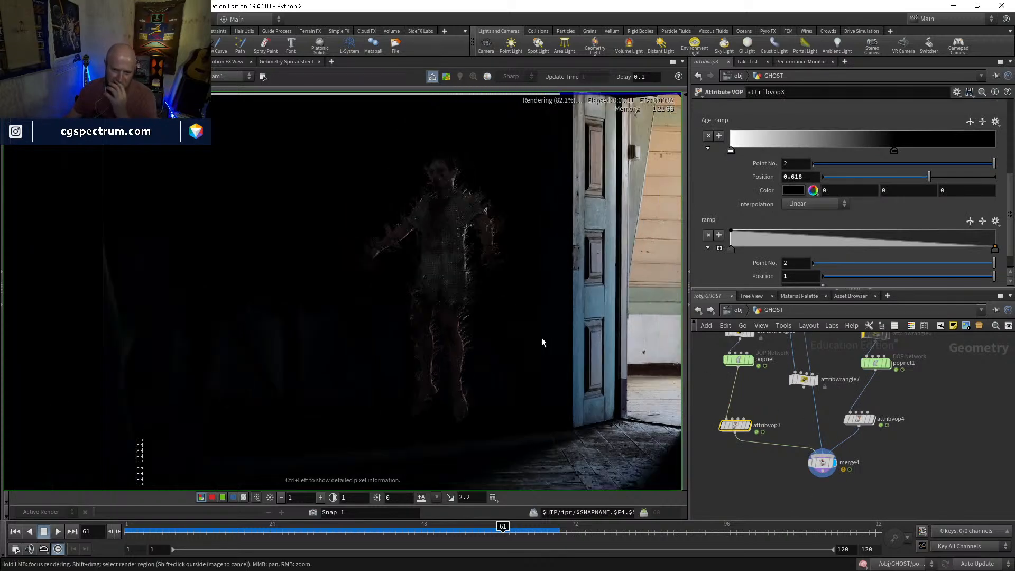
{"action": "key", "text": "Tab"}
{"action": "type", "text": "tran"}
{"action": "key", "text": "Return"}
{"action": "left_click", "coordinate": [789, 454]}
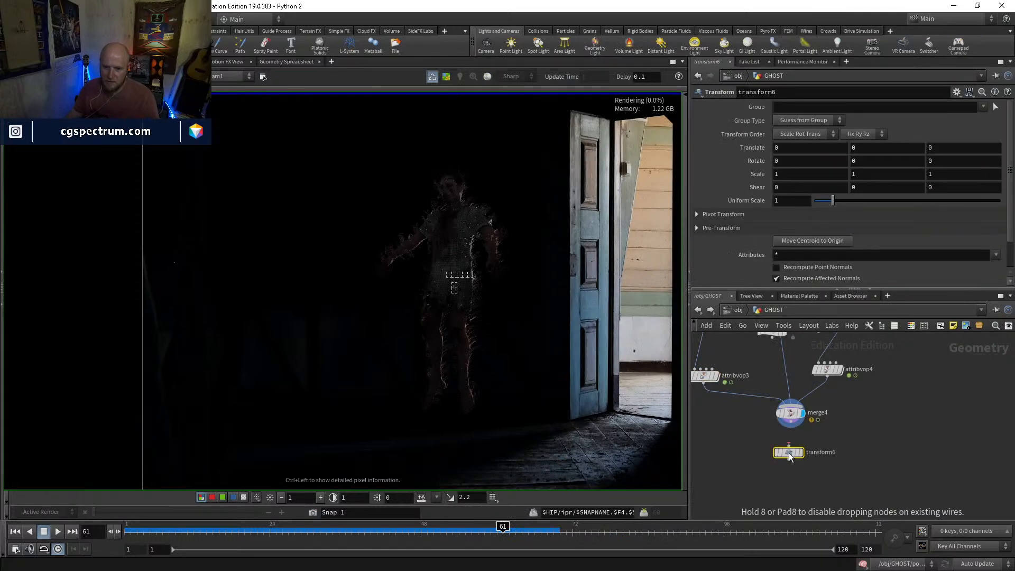
{"action": "left_click", "coordinate": [801, 453]}
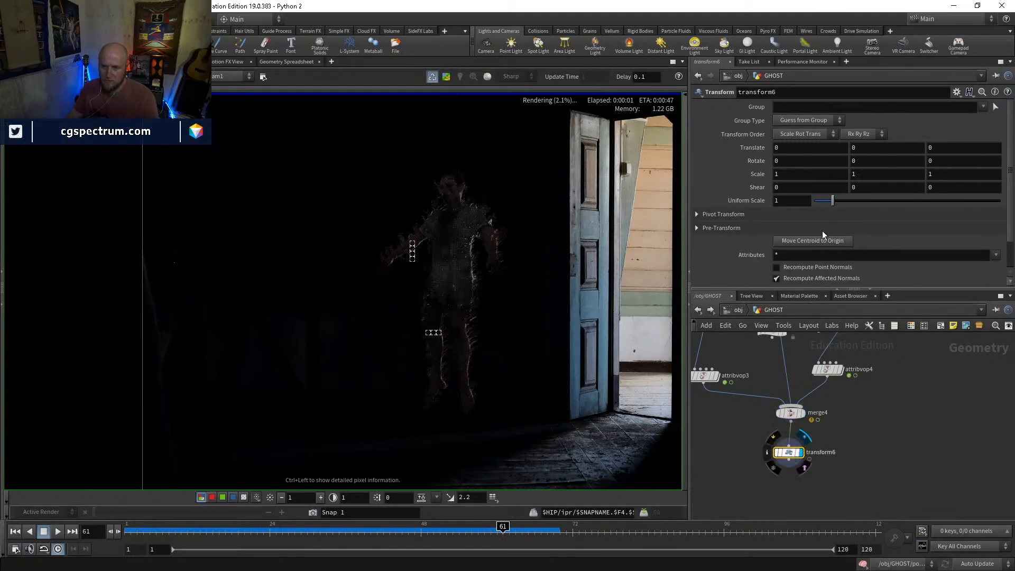
Try uniform scales of 1.5 and 1.2 on transform6
{"action": "left_click", "coordinate": [784, 200]}
{"action": "type", "text": "1.5"}
{"action": "key", "text": "Return"}
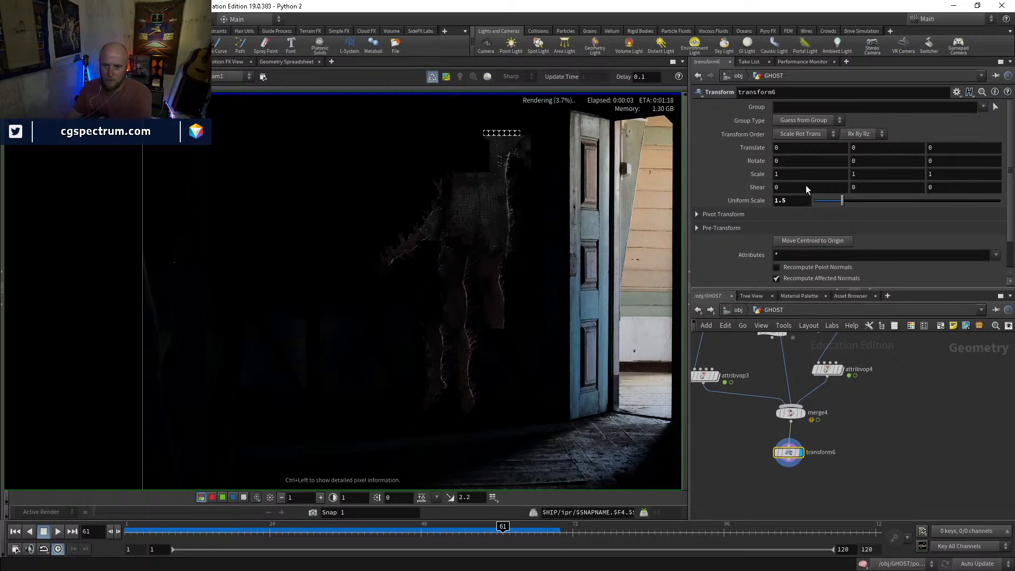
{"action": "double_click", "coordinate": [791, 201]}
{"action": "type", "text": "1.2"}
{"action": "key", "text": "Return"}
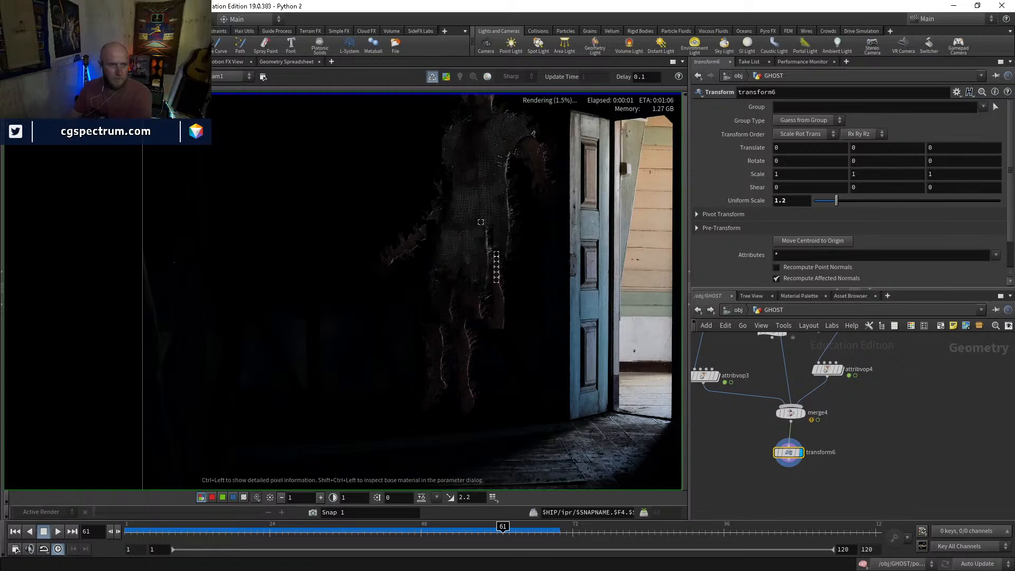
Show transform6's handle in the scene view and display the surrounding objects with their normal shading
{"action": "left_click", "coordinate": [23, 62]}
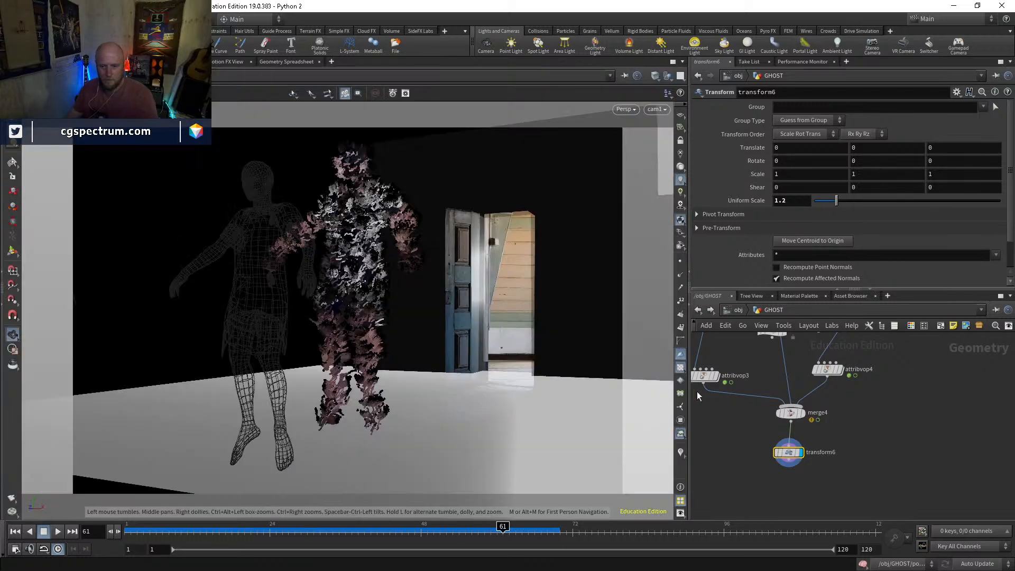
{"action": "key", "text": "Return"}
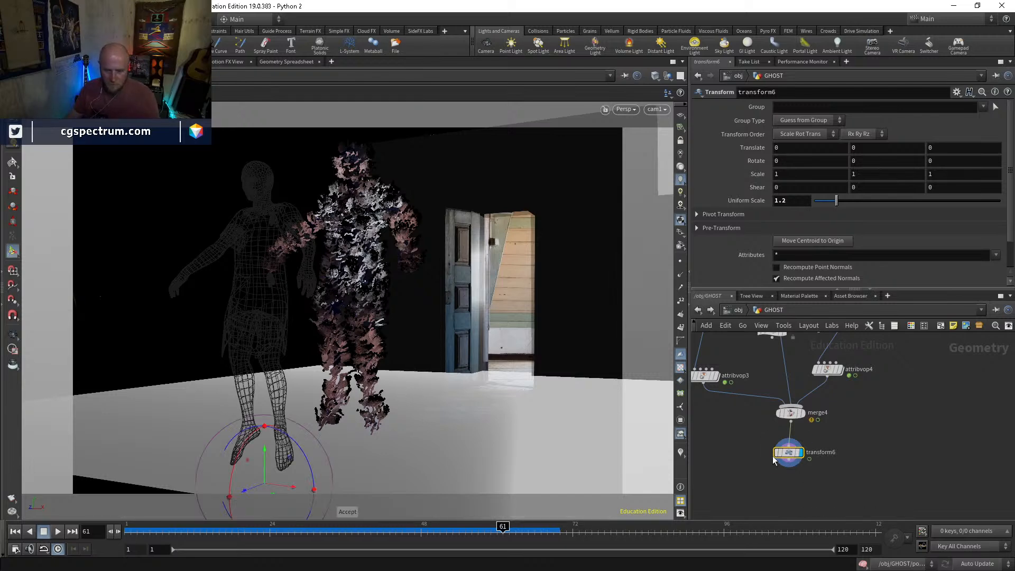
{"action": "left_click", "coordinate": [668, 75]}
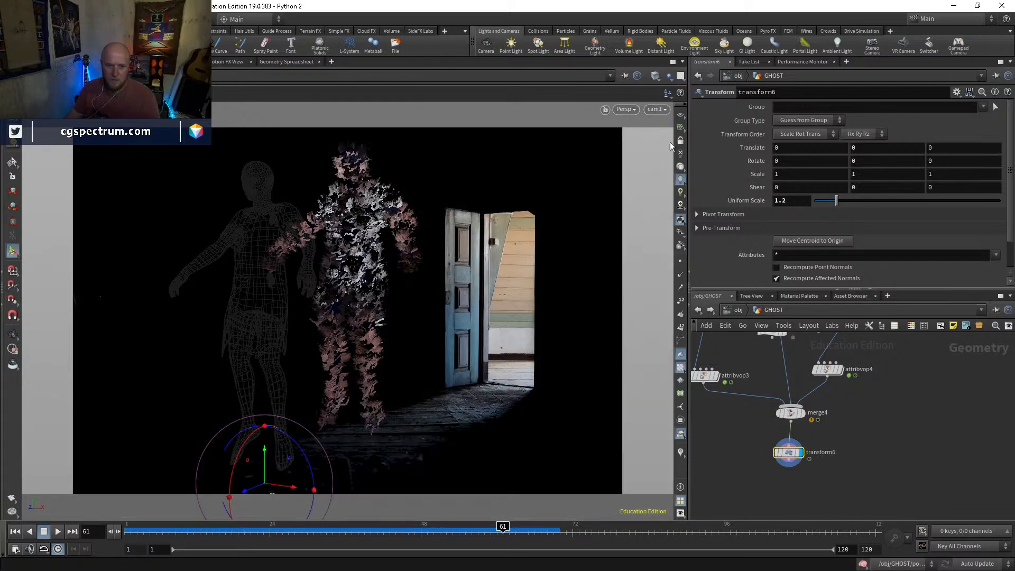
{"action": "left_click", "coordinate": [798, 455]}
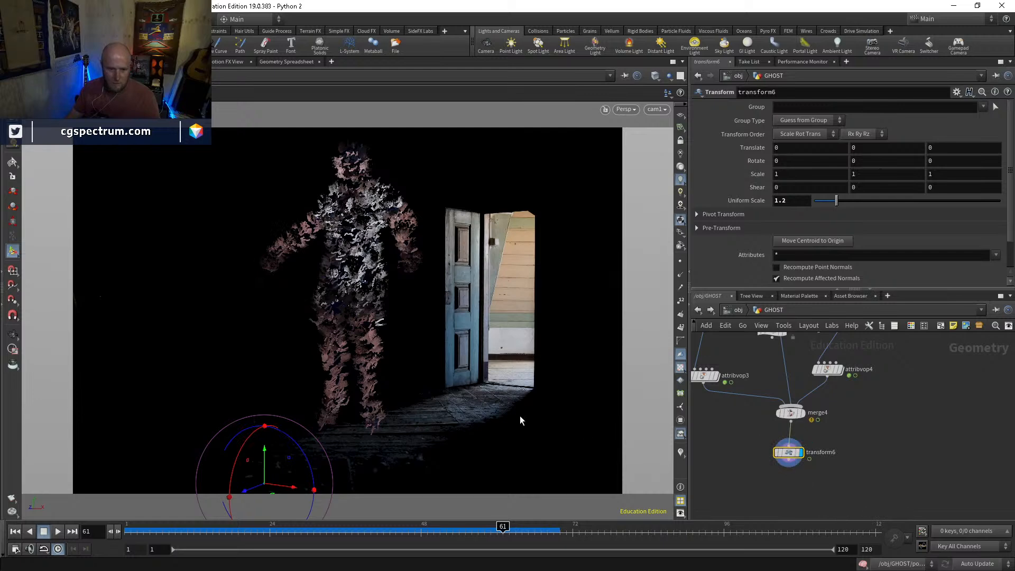
Try moving the ghost towards the door and rotating it about Y with the transform handle
{"action": "left_click_drag", "start_coordinate": [265, 486], "coordinate": [338, 506]}
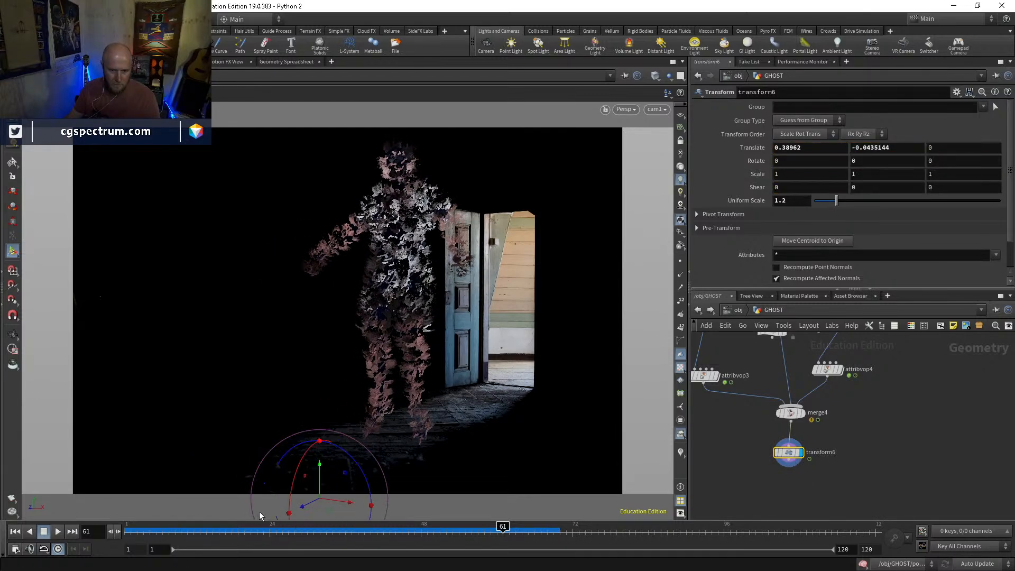
{"action": "key", "text": "Escape"}
{"action": "left_click_drag", "start_coordinate": [363, 406], "coordinate": [363, 482]}
{"action": "middle_click_drag", "start_coordinate": [362, 482], "coordinate": [344, 417], "text": "alt"}
{"action": "mouse_move", "coordinate": [340, 477]}
{"action": "left_mouse_down"}
{"action": "mouse_move", "coordinate": [353, 477]}
{"action": "mouse_move", "coordinate": [349, 460]}
{"action": "left_mouse_up"}
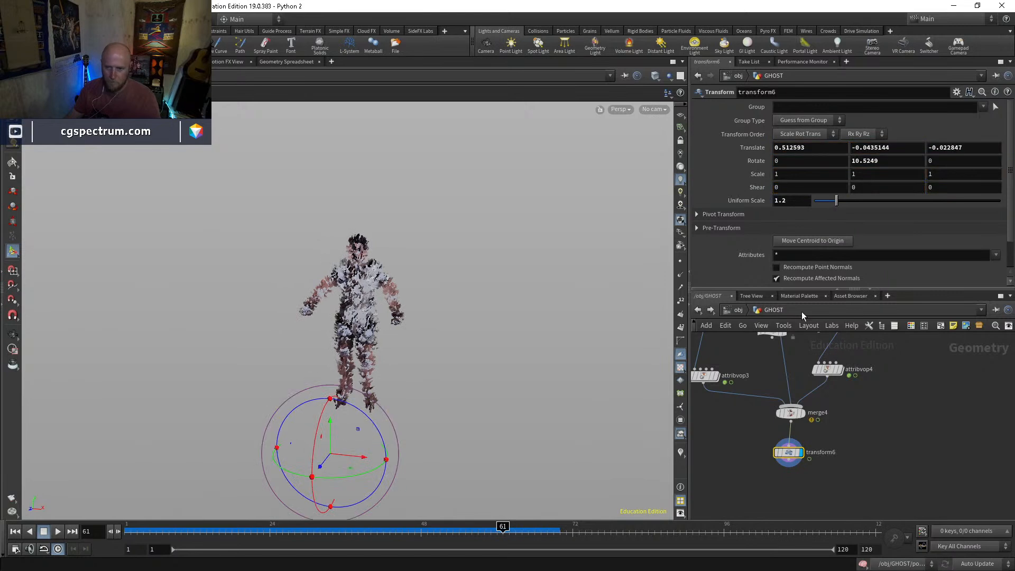
Reset transform6 with its pivot at $CEX, $CEY, $CEZ, and place the ghost about 0.37 along X at 1.2 uniform scale
{"action": "left_click", "coordinate": [958, 92]}
{"action": "left_click", "coordinate": [926, 242]}
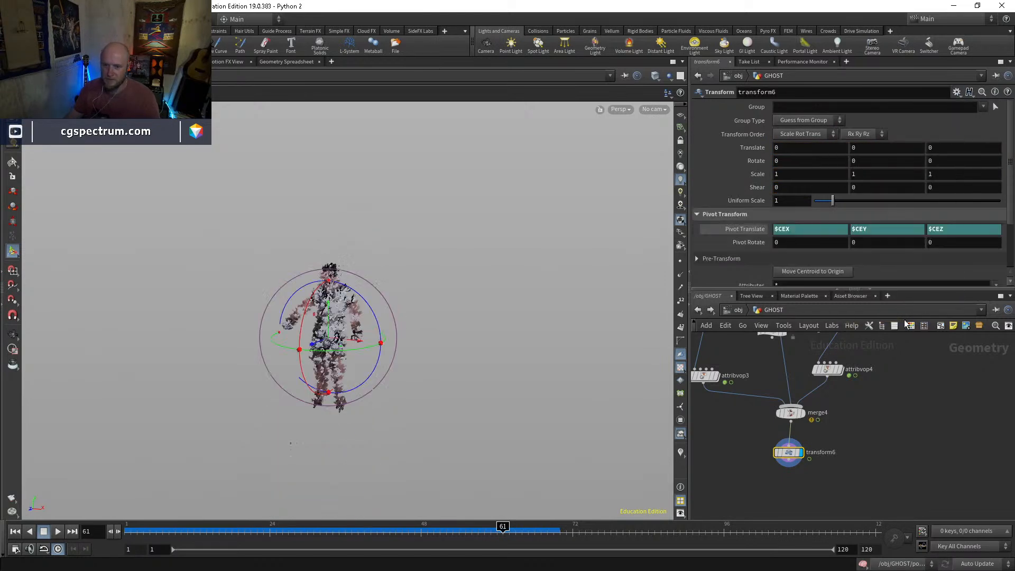
{"action": "left_click_drag", "start_coordinate": [349, 343], "coordinate": [375, 345]}
{"action": "left_click", "coordinate": [791, 200]}
{"action": "key", "text": "Return"}
Look through cam1 and adjust the ghost to about 0.41 along X with a Y rotation of 3.5
{"action": "left_click", "coordinate": [654, 109]}
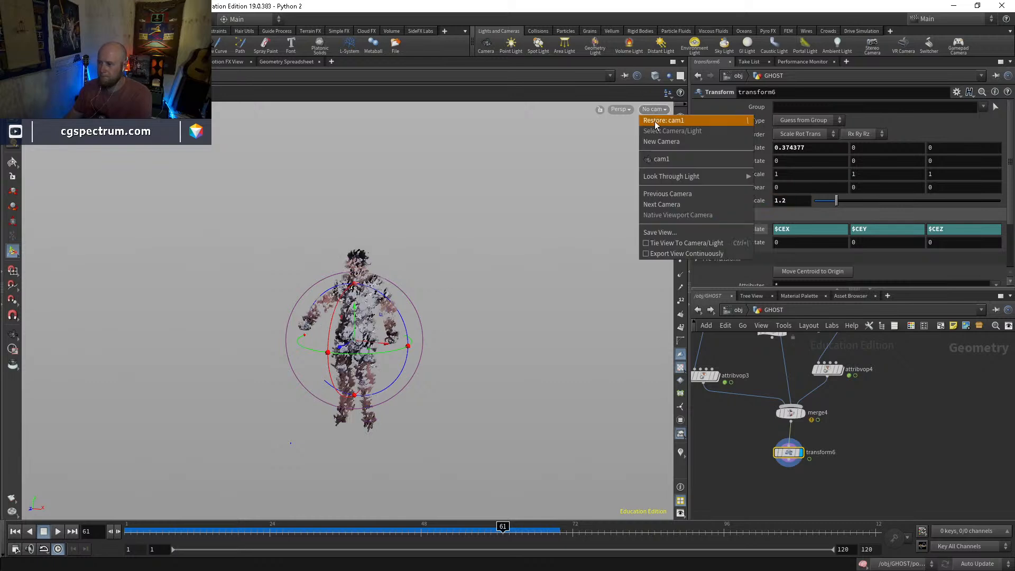
{"action": "left_click", "coordinate": [662, 159]}
{"action": "left_click_drag", "start_coordinate": [407, 314], "coordinate": [424, 342]}
{"action": "middle_click_drag", "start_coordinate": [877, 165], "coordinate": [997, 173]}
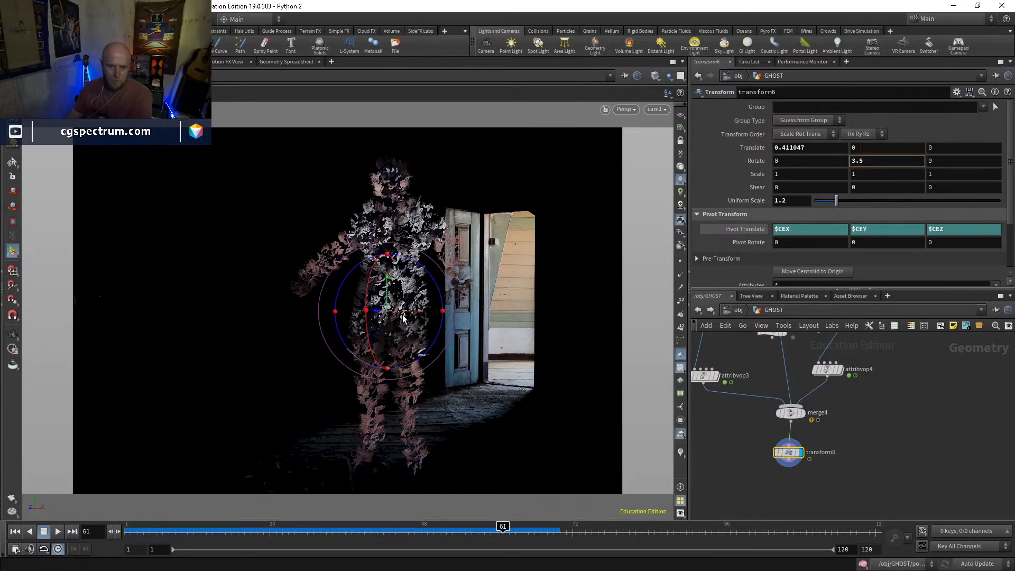
Set transform6's uniform scale to 1.1 and shift the ghost away from the door to about 0.3 along X
{"action": "left_click", "coordinate": [388, 304]}
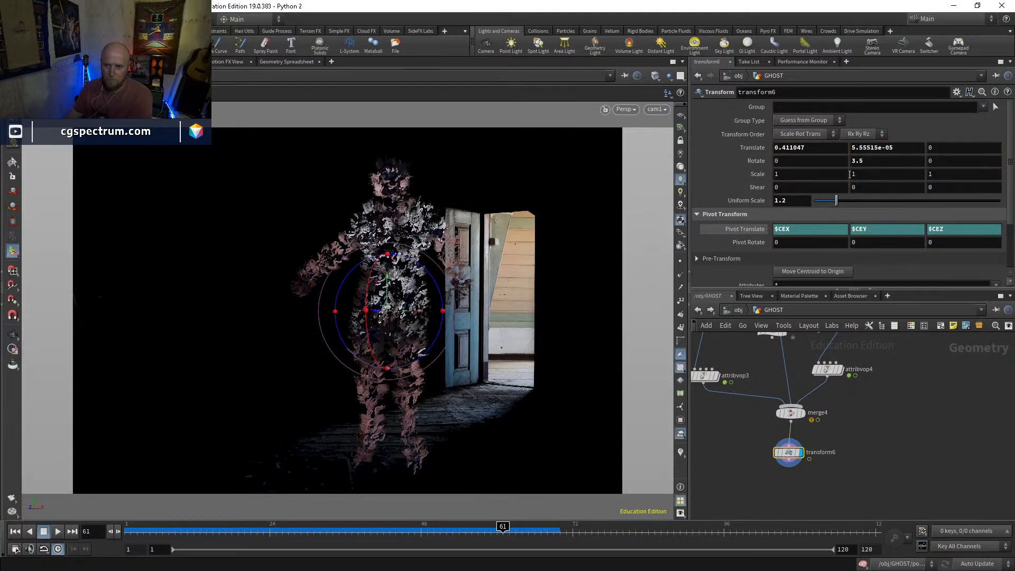
{"action": "type", "text": "1"}
{"action": "key", "text": "Return"}
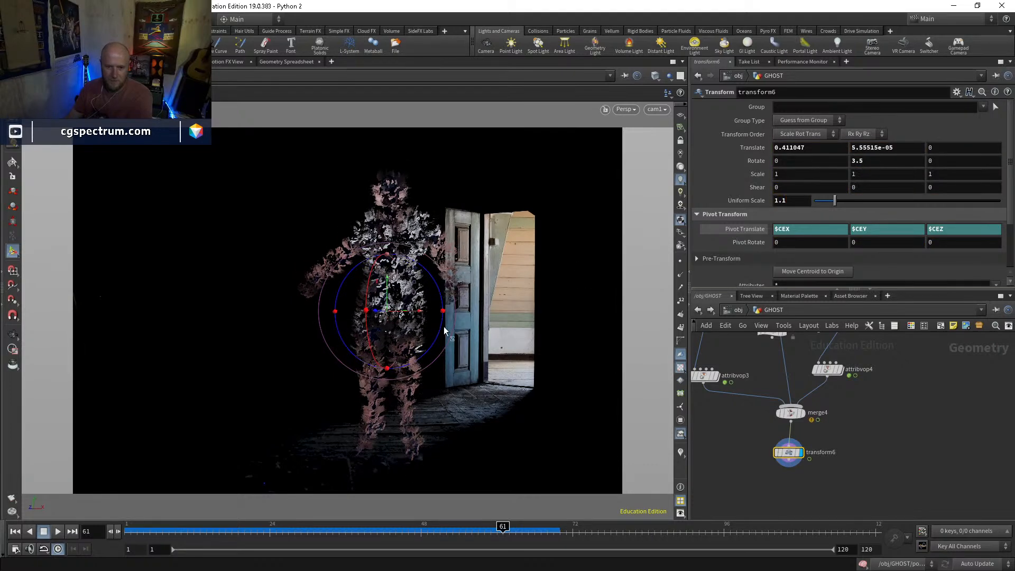
{"action": "left_click_drag", "start_coordinate": [418, 316], "coordinate": [401, 316]}
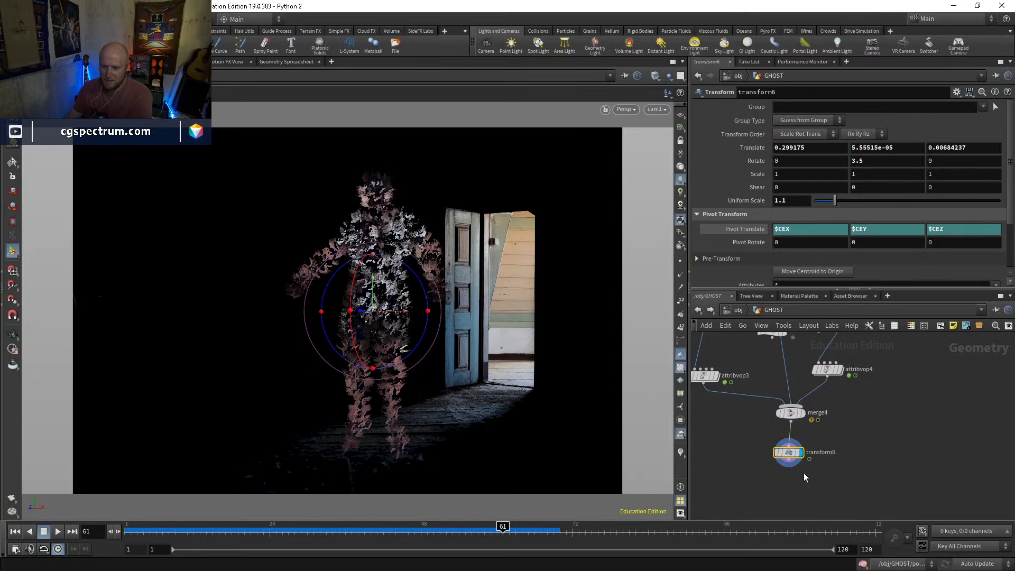
Override the camera resolution of mantra_ipr with 1920 by 1080 and check the repositioned ghost in the render view
{"action": "left_click", "coordinate": [123, 62]}
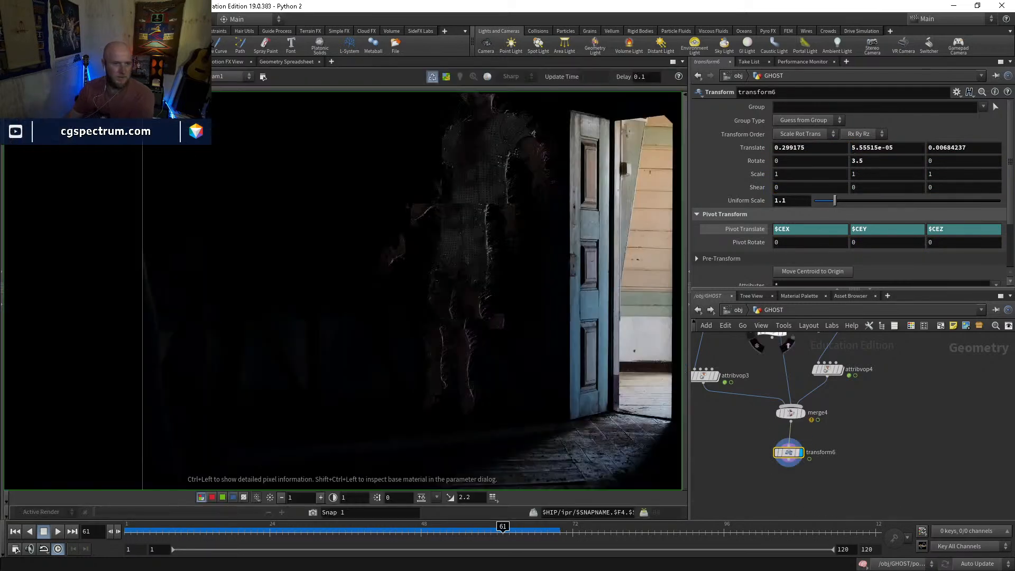
{"action": "scroll", "coordinate": [427, 344], "scroll_direction": "down", "scroll_amount": 3}
{"action": "middle_click_drag", "start_coordinate": [449, 333], "coordinate": [381, 317]}
{"action": "scroll", "coordinate": [386, 320], "scroll_direction": "down", "scroll_amount": 2}
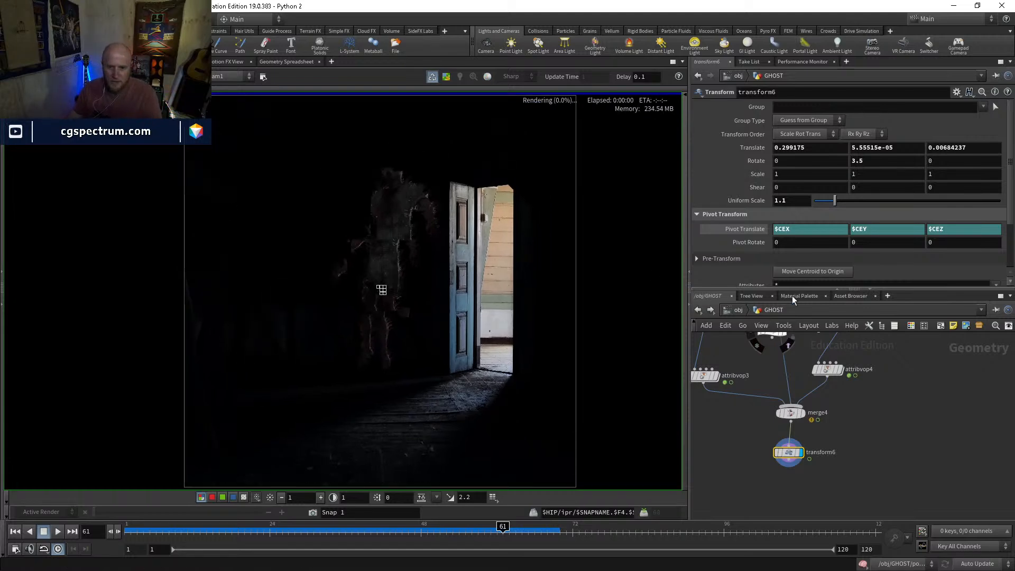
{"action": "left_click", "coordinate": [740, 311]}
{"action": "left_click", "coordinate": [764, 383]}
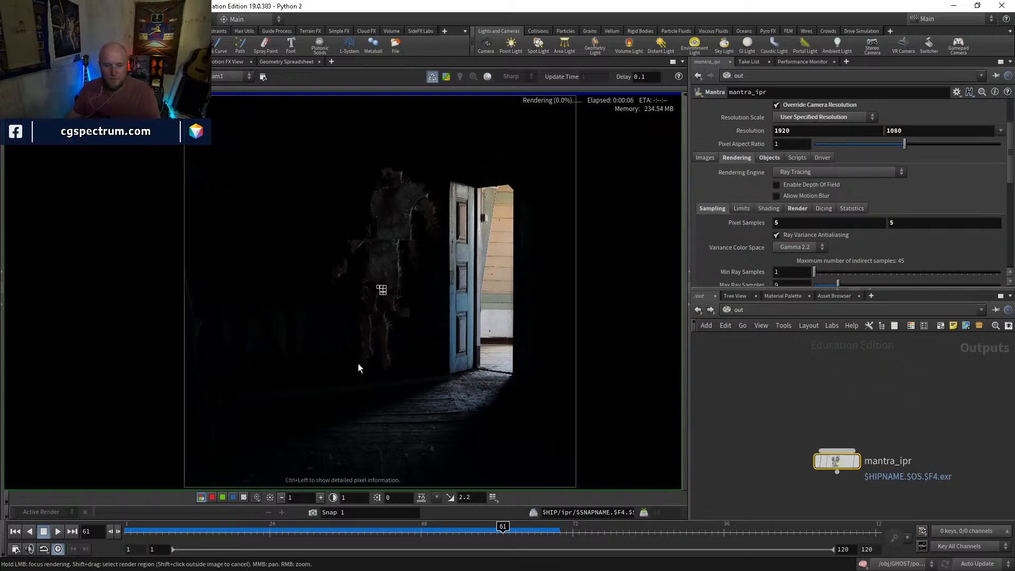
{"action": "middle_click_drag", "start_coordinate": [390, 363], "coordinate": [407, 315]}
{"action": "scroll", "coordinate": [403, 312], "scroll_direction": "up", "scroll_amount": 1}
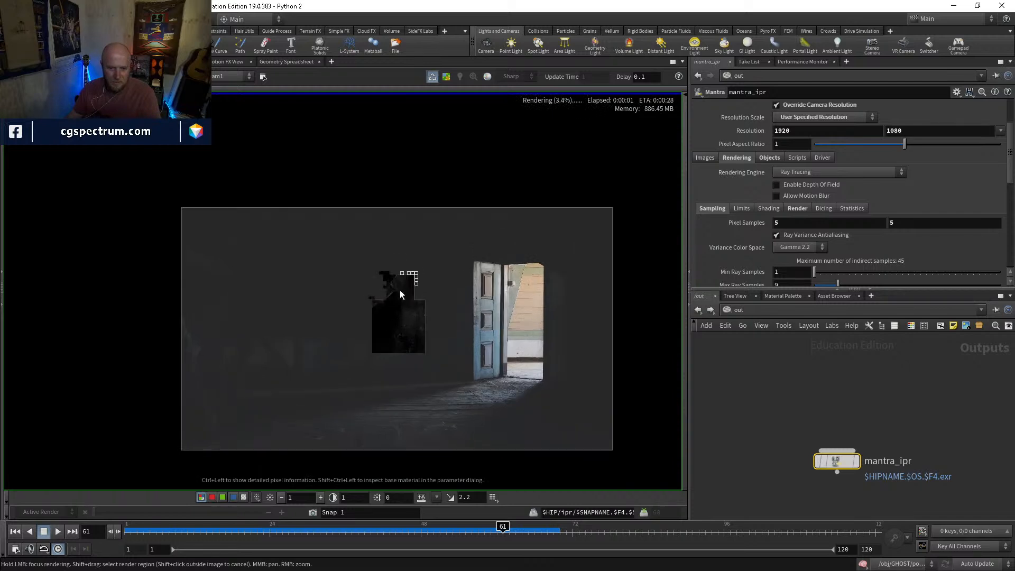
{"action": "scroll", "coordinate": [429, 243], "scroll_direction": "up", "scroll_amount": 1}
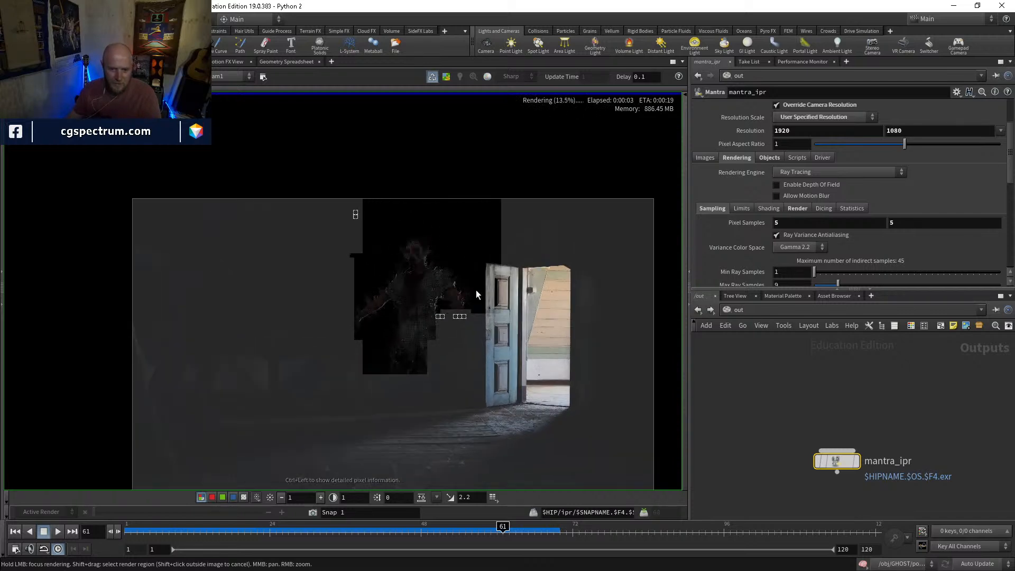
{"action": "scroll", "coordinate": [466, 337], "scroll_direction": "up", "scroll_amount": 2}
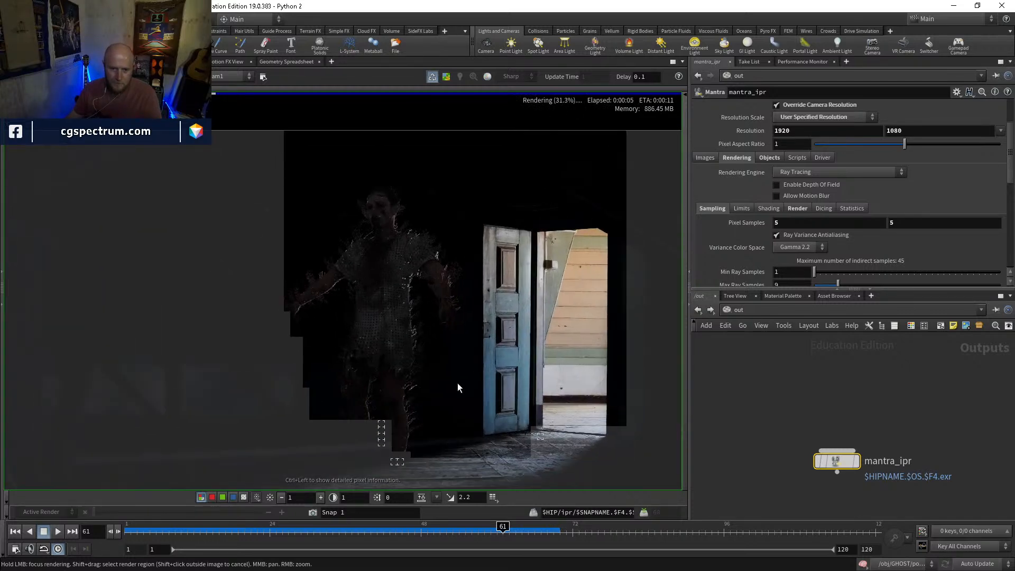
Display merge4 instead of transform6 inside the GHOST geometry so the render uses the untransformed ghost
{"action": "scroll", "coordinate": [447, 396], "scroll_direction": "down", "scroll_amount": 2}
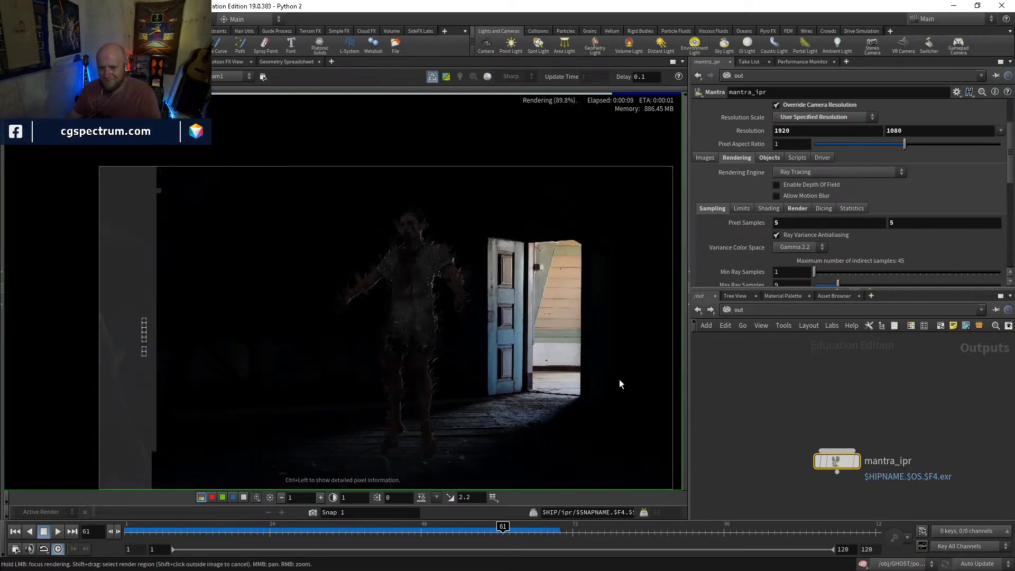
{"action": "left_click", "coordinate": [737, 309]}
{"action": "left_click", "coordinate": [746, 356]}
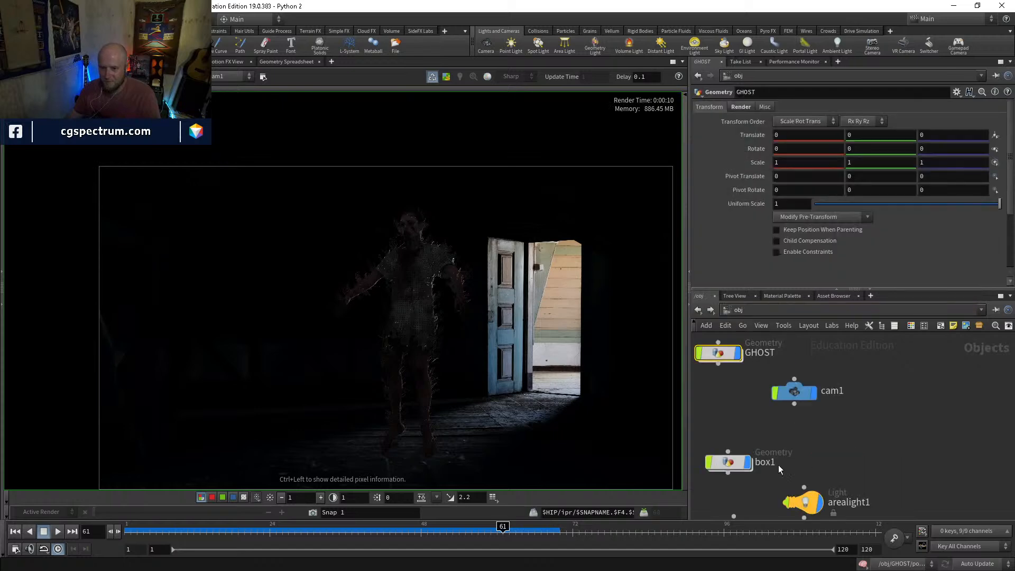
{"action": "double_click", "coordinate": [719, 355]}
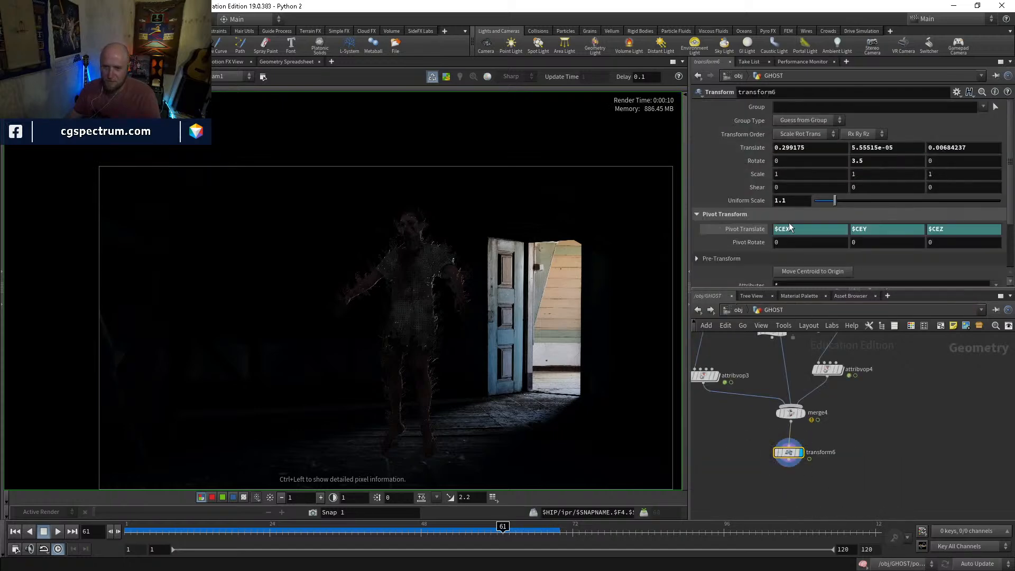
{"action": "left_click", "coordinate": [803, 414]}
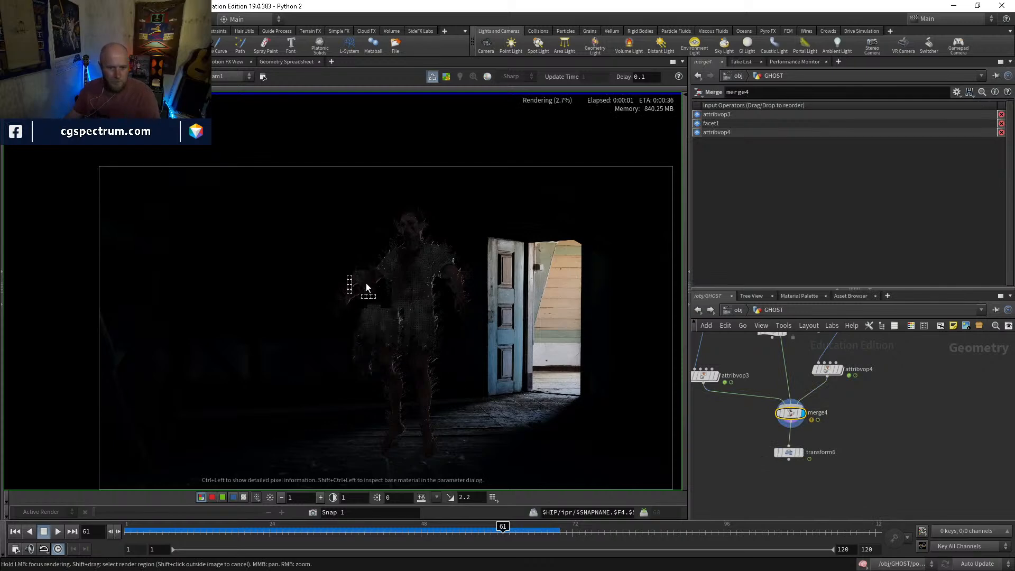
Examine the ghost's render up close, comparing its alpha silhouette with the colour image
{"action": "scroll", "coordinate": [366, 284], "scroll_direction": "up", "scroll_amount": 2}
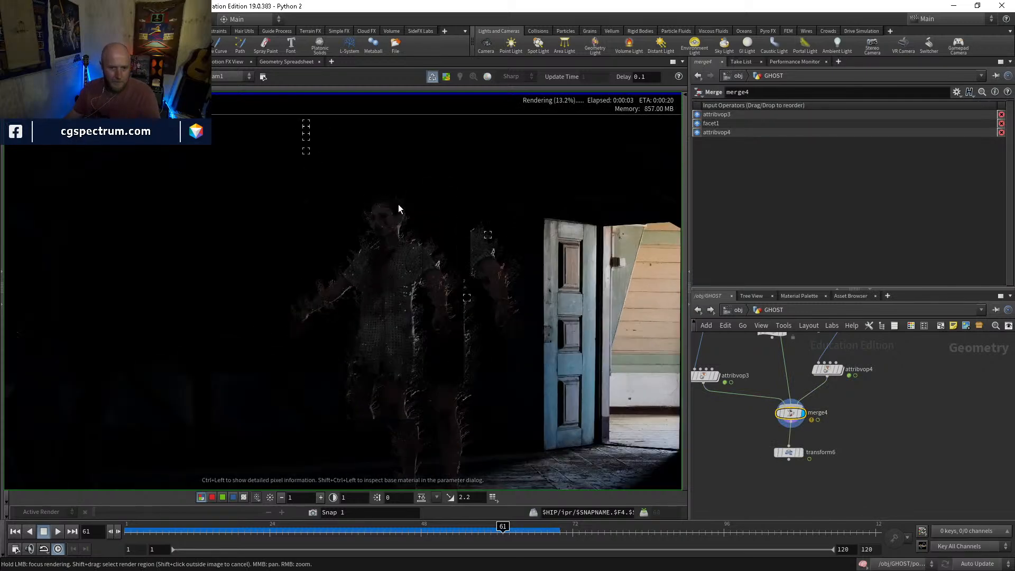
{"action": "middle_click_drag", "start_coordinate": [397, 434], "coordinate": [414, 356]}
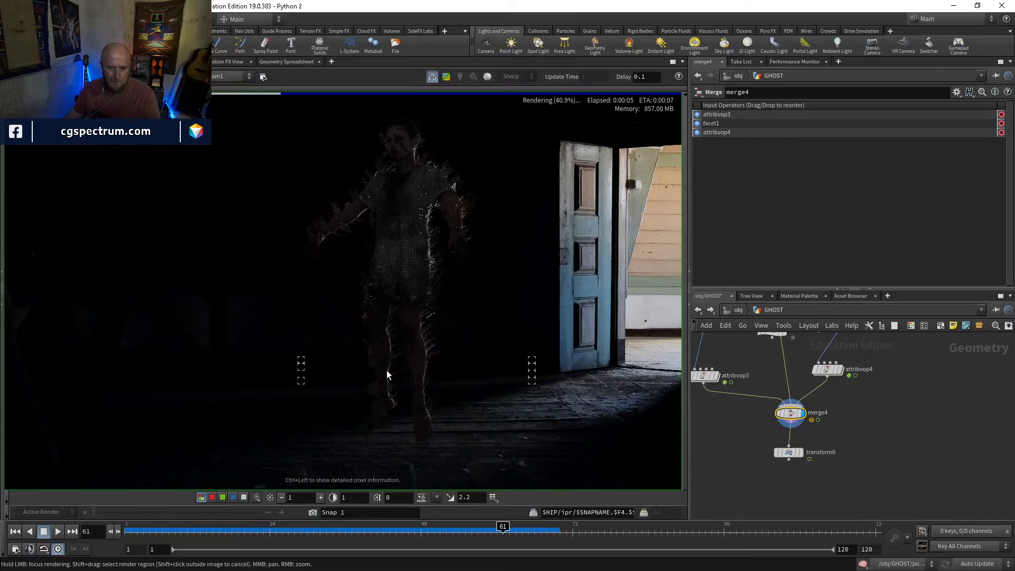
{"action": "scroll", "coordinate": [343, 270], "scroll_direction": "down", "scroll_amount": 1}
{"action": "middle_click_drag", "start_coordinate": [388, 265], "coordinate": [378, 293]}
{"action": "middle_click_drag", "start_coordinate": [398, 234], "coordinate": [393, 254]}
{"action": "key", "text": "a"}
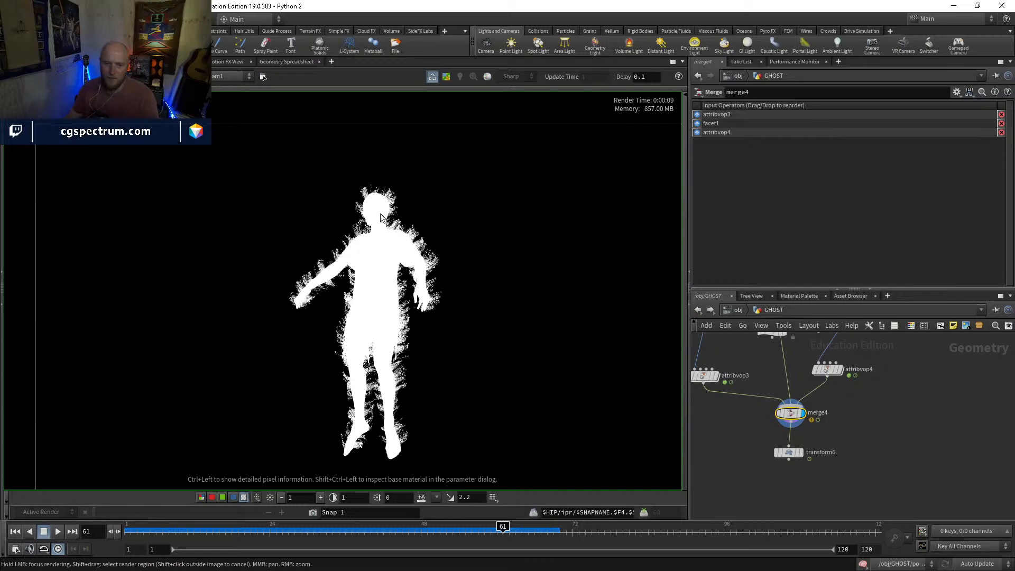
{"action": "key", "text": "a"}
{"action": "key", "text": "a"}
{"action": "key", "text": "a"}
{"action": "key", "text": "a"}
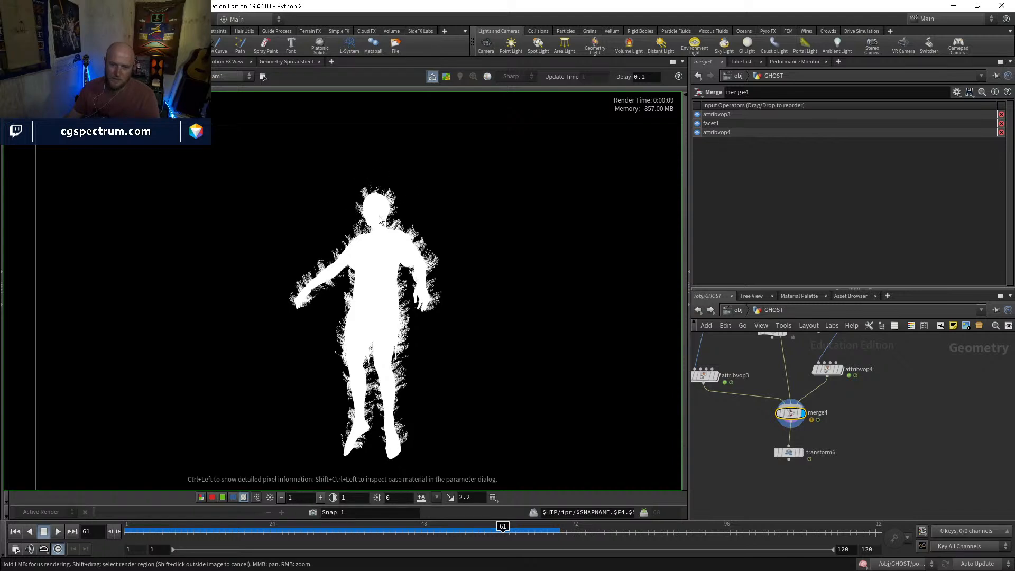
{"action": "key", "text": "c"}
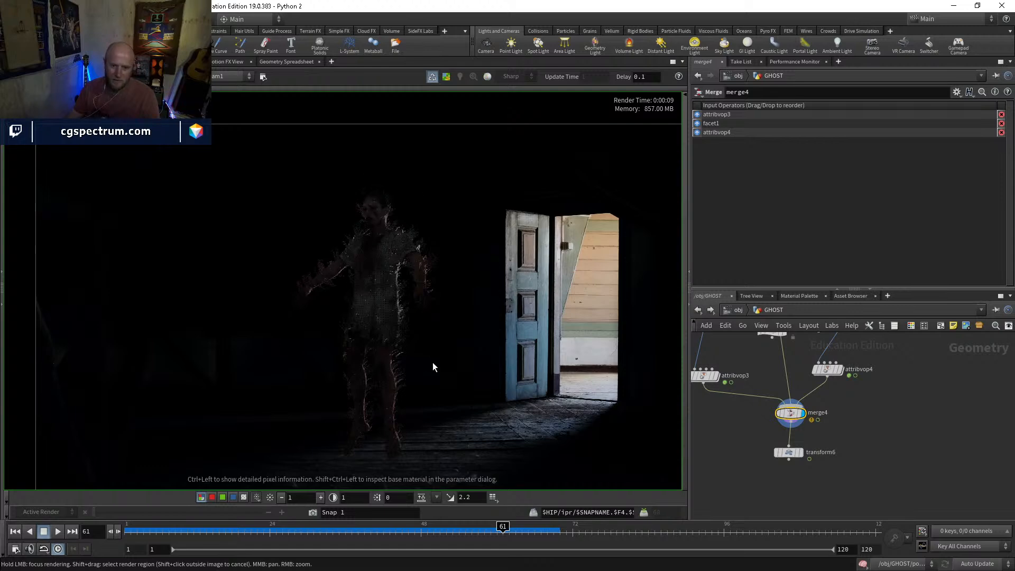
{"action": "middle_click_drag", "start_coordinate": [383, 322], "coordinate": [410, 322]}
{"action": "scroll", "coordinate": [411, 322], "scroll_direction": "up", "scroll_amount": 2}
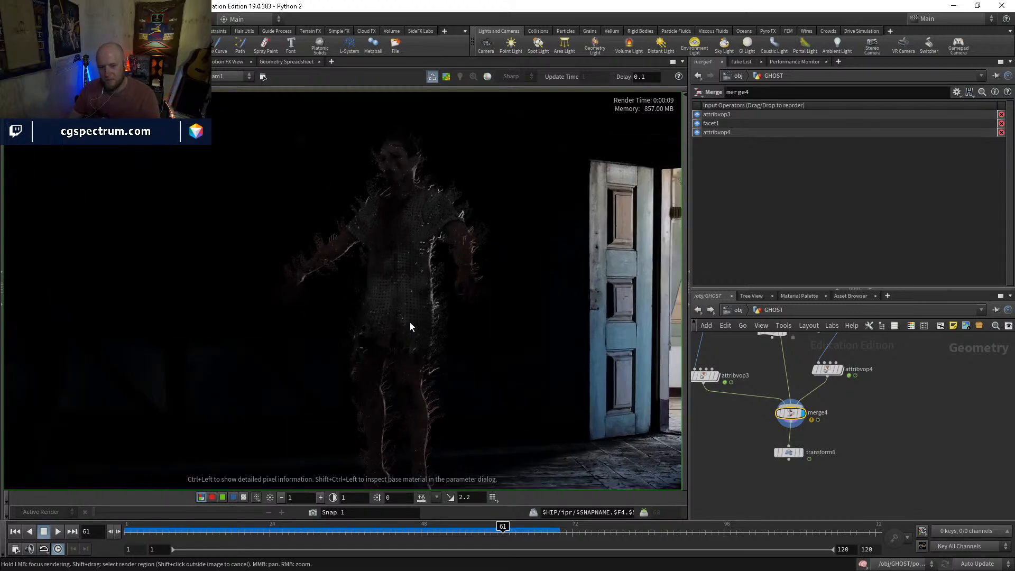
{"action": "scroll", "coordinate": [471, 234], "scroll_direction": "up", "scroll_amount": 2}
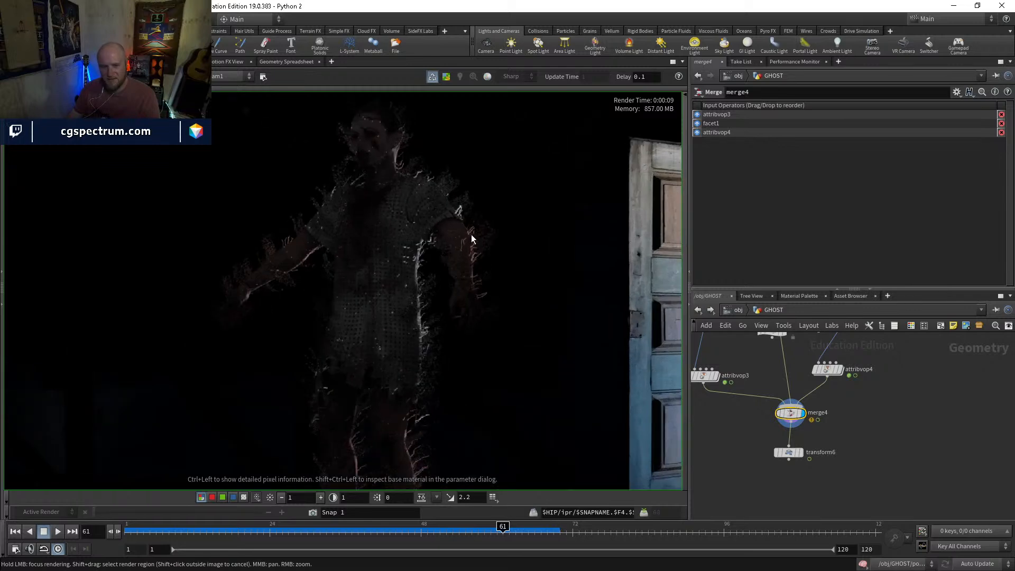
Disconnect attribvop4 from merge4 and check the ghost's render without that particle stream
{"action": "middle_click_drag", "start_coordinate": [831, 372], "coordinate": [842, 402]}
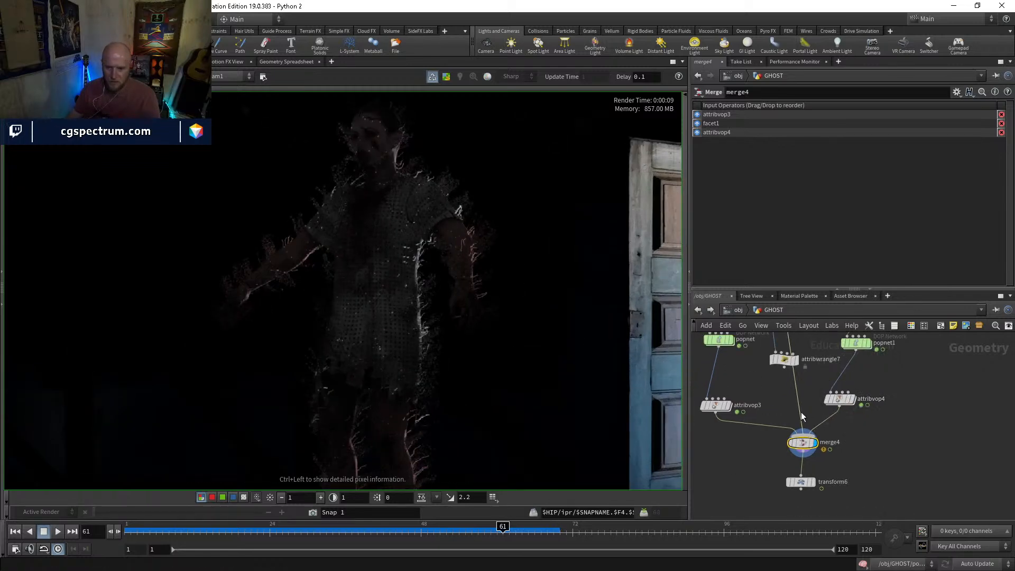
{"action": "key", "text": "y"}
{"action": "left_click_drag", "start_coordinate": [817, 417], "coordinate": [840, 407]}
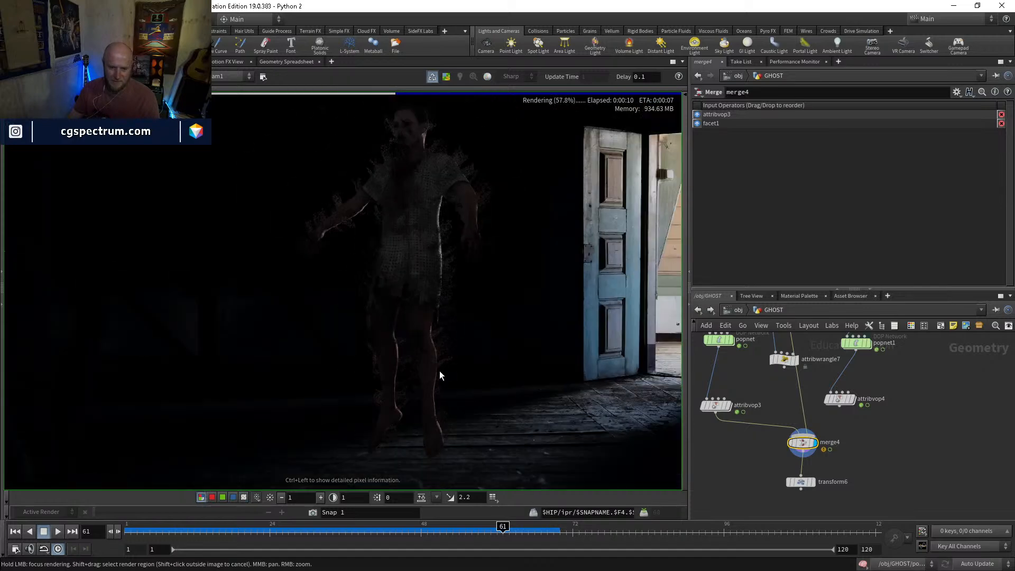
{"action": "scroll", "coordinate": [439, 371], "scroll_direction": "down", "scroll_amount": 2}
{"action": "middle_click_drag", "start_coordinate": [457, 342], "coordinate": [480, 355]}
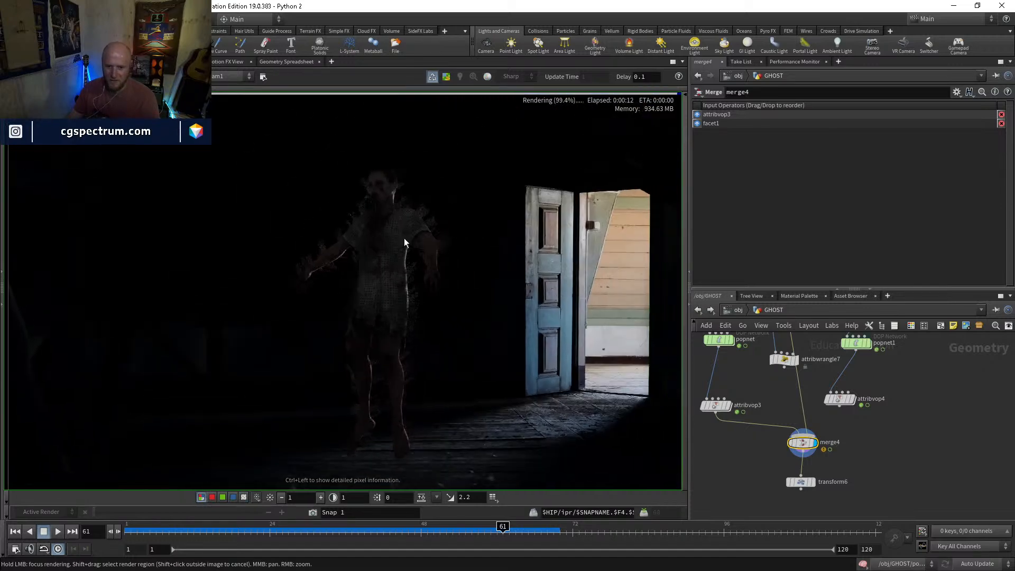
Display popnet in the scene viewport, inspect its particles outside the camera view, and return to frame 1
{"action": "middle_click_drag", "start_coordinate": [862, 442], "coordinate": [887, 526]}
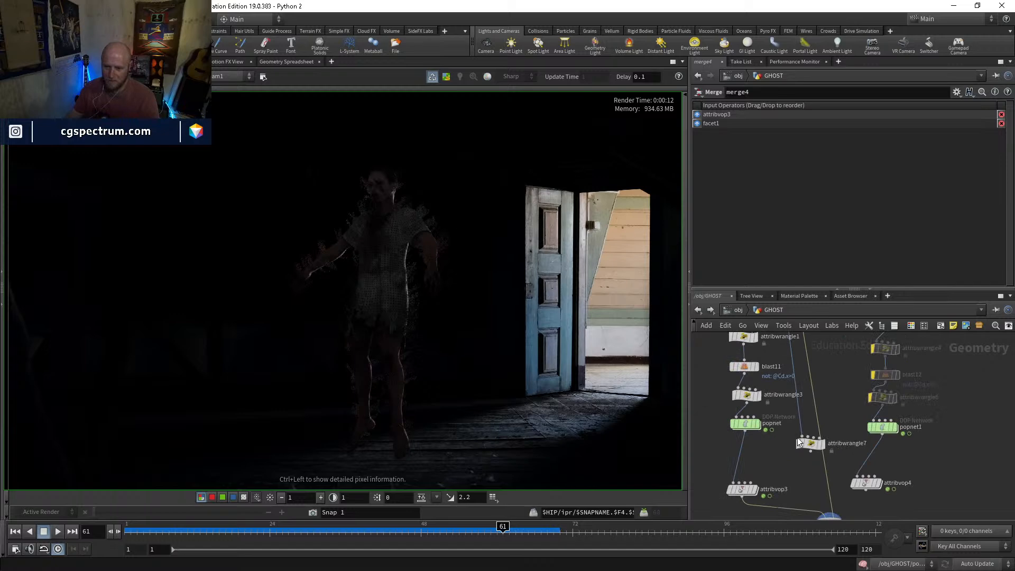
{"action": "middle_click_drag", "start_coordinate": [756, 429], "coordinate": [755, 443]}
{"action": "left_click", "coordinate": [758, 440]}
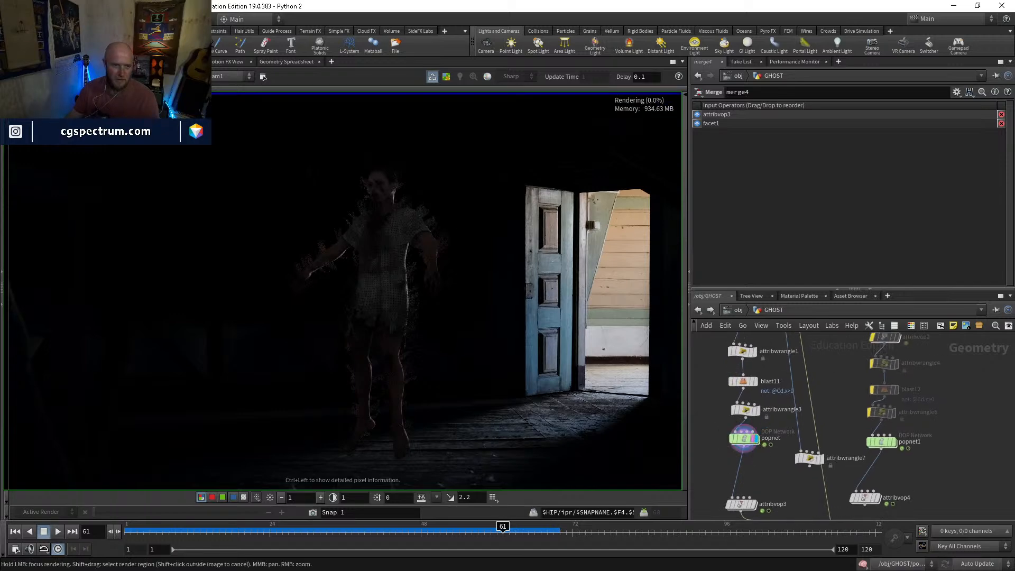
{"action": "left_click", "coordinate": [24, 62]}
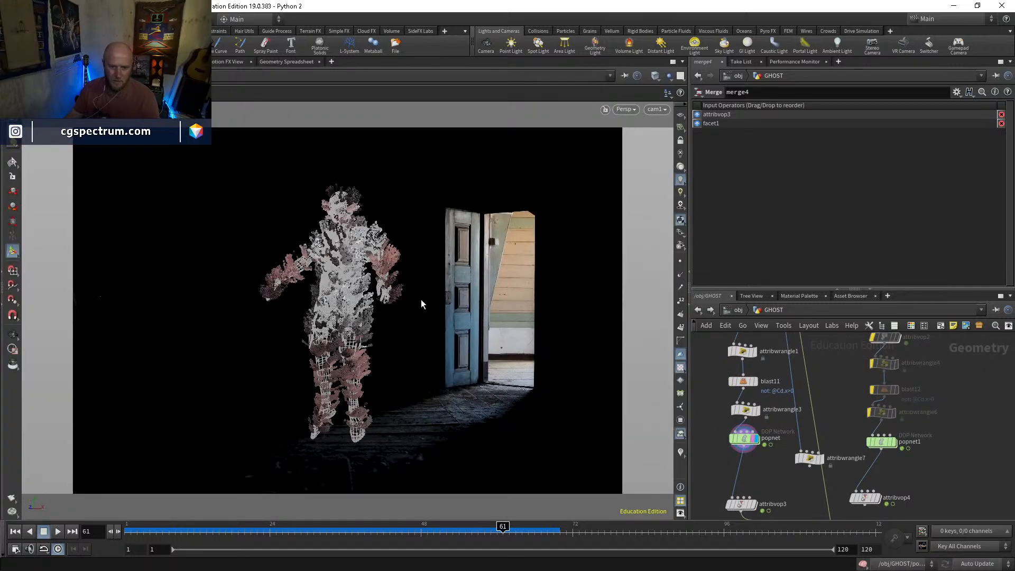
{"action": "key", "text": "Escape"}
{"action": "middle_click_drag", "start_coordinate": [387, 292], "coordinate": [449, 207]}
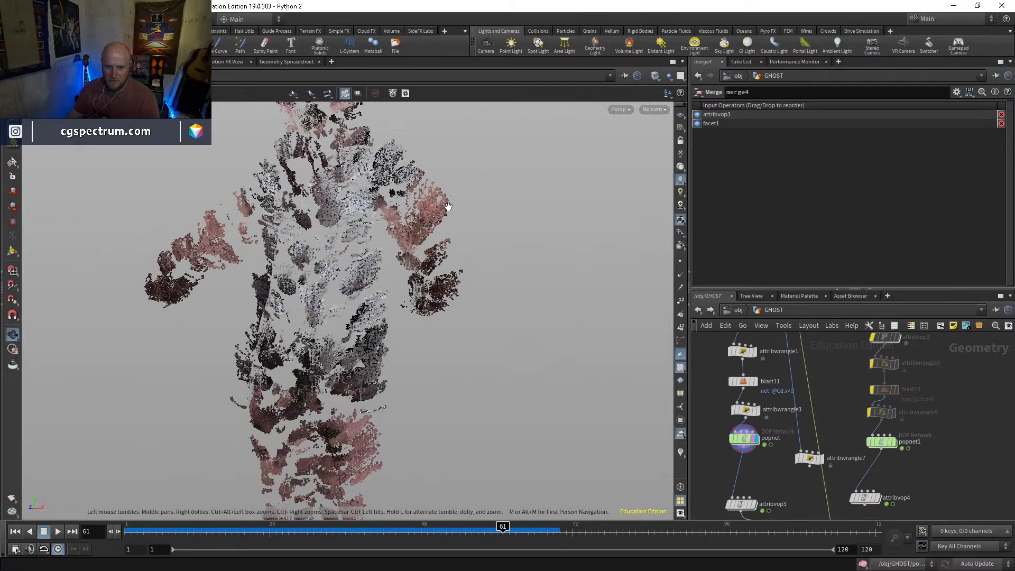
{"action": "scroll", "coordinate": [444, 212], "scroll_direction": "up", "scroll_amount": 3}
{"action": "left_click_drag", "start_coordinate": [448, 188], "coordinate": [422, 314]}
{"action": "right_click_drag", "start_coordinate": [422, 314], "coordinate": [392, 363]}
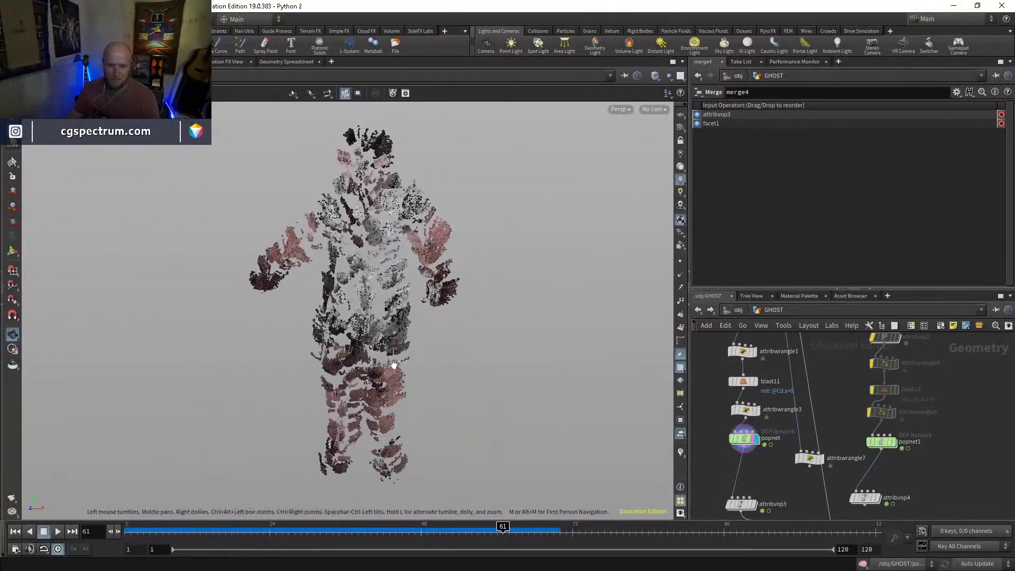
{"action": "left_click_drag", "start_coordinate": [347, 531], "coordinate": [65, 497]}
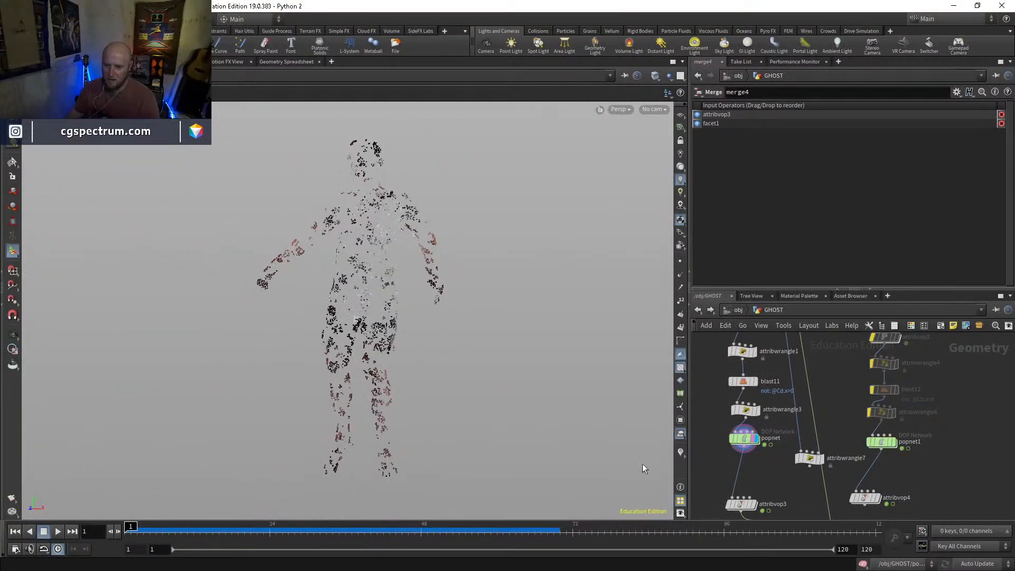
Promote the offset input of turbnoise1 inside attribvop1 to a node parameter
{"action": "scroll", "coordinate": [764, 419], "scroll_direction": "up", "scroll_amount": 3}
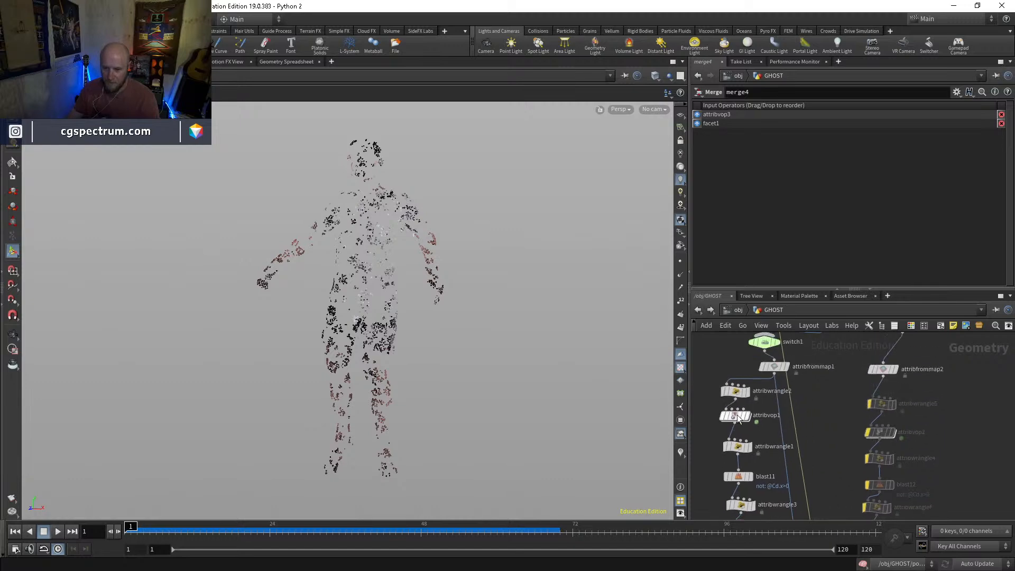
{"action": "double_click", "coordinate": [740, 414]}
{"action": "scroll", "coordinate": [772, 438], "scroll_direction": "up", "scroll_amount": 4}
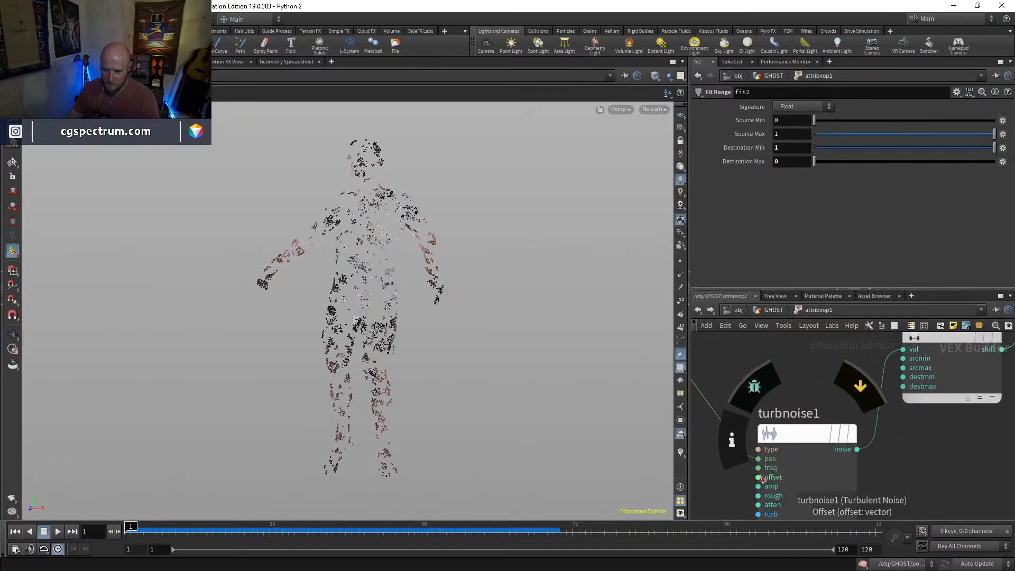
{"action": "right_click", "coordinate": [759, 449]}
{"action": "left_click", "coordinate": [793, 385]}
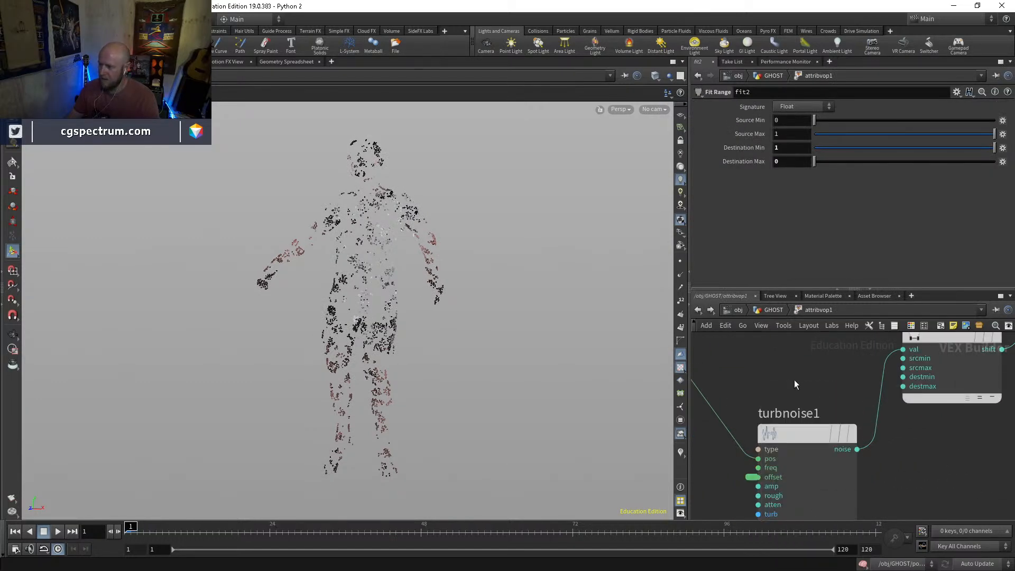
Animate attribvop1's noise by setting its Y offset to $F/24
{"action": "left_click", "coordinate": [767, 311]}
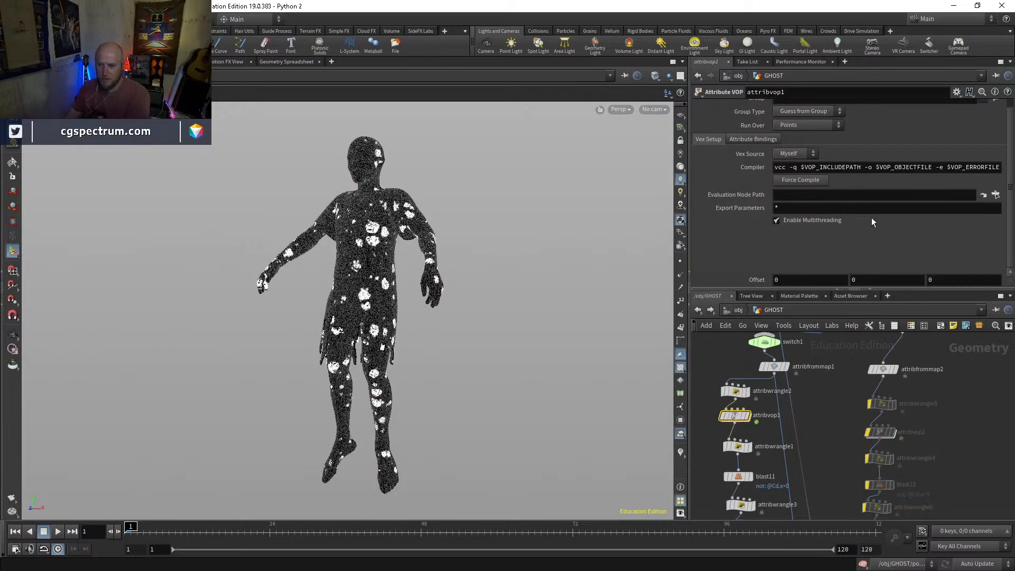
{"action": "type", "text": "$F/24"}
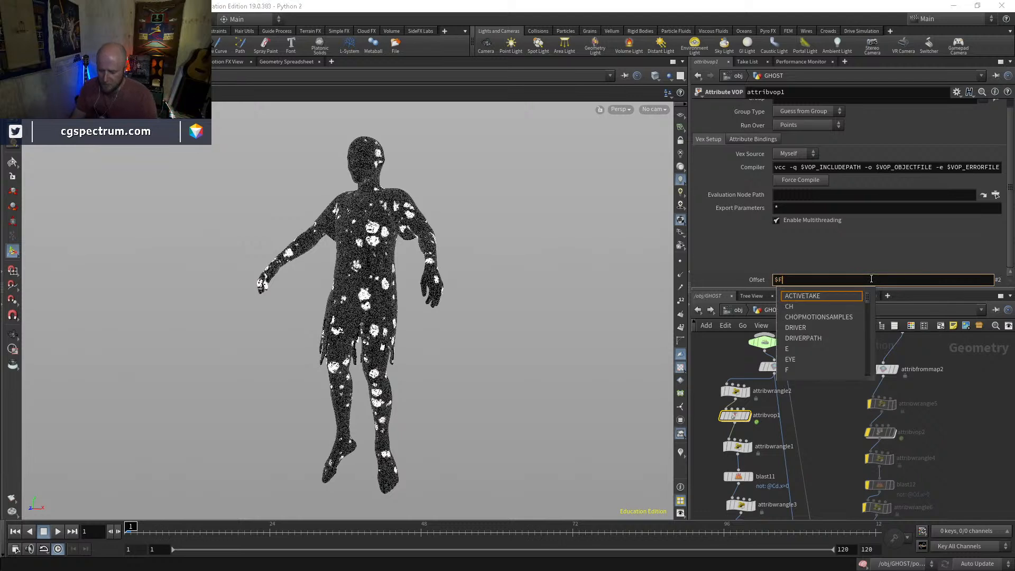
{"action": "key", "text": "Return"}
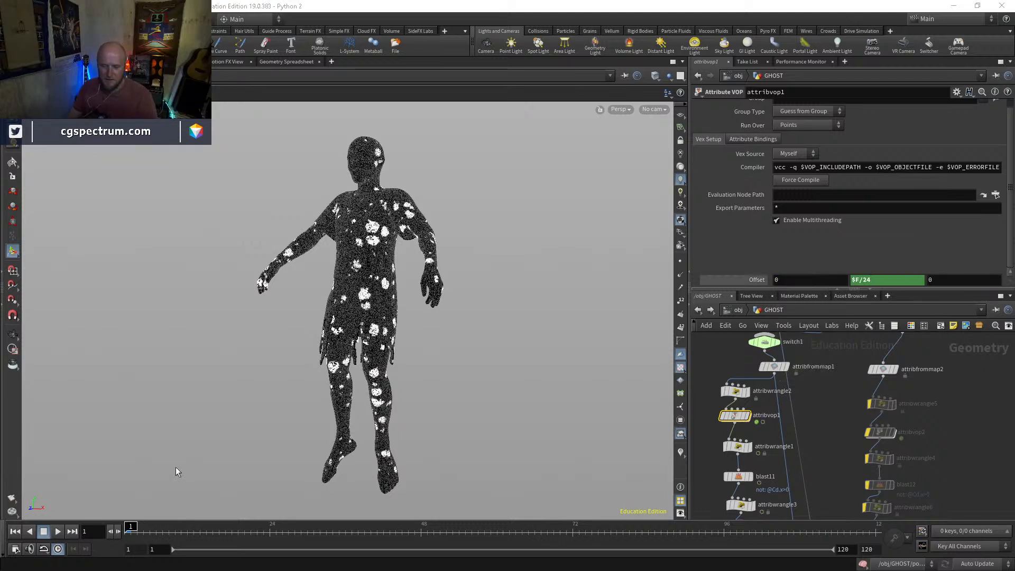
Display attribvop1 and scrub through the early frames to examine how the noise pattern moves over the body
{"action": "key", "text": "Up"}
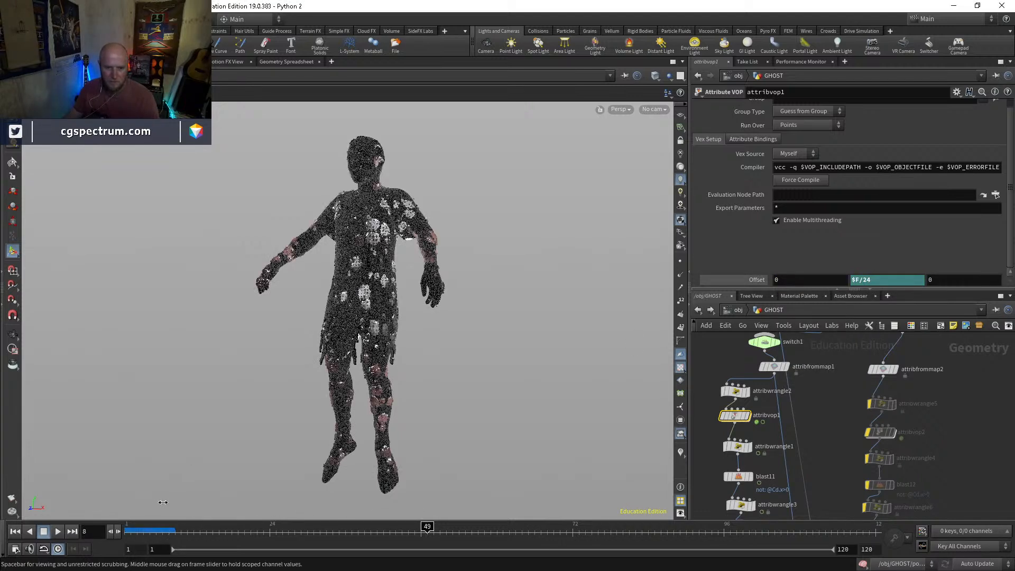
{"action": "left_click_drag", "start_coordinate": [148, 536], "coordinate": [111, 535]}
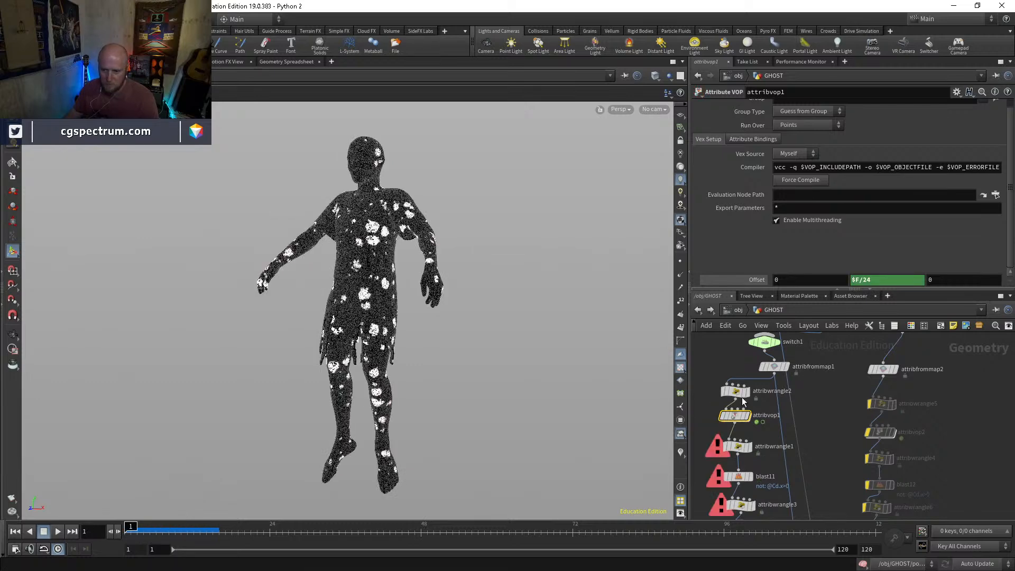
{"action": "scroll", "coordinate": [743, 403], "scroll_direction": "up", "scroll_amount": 3}
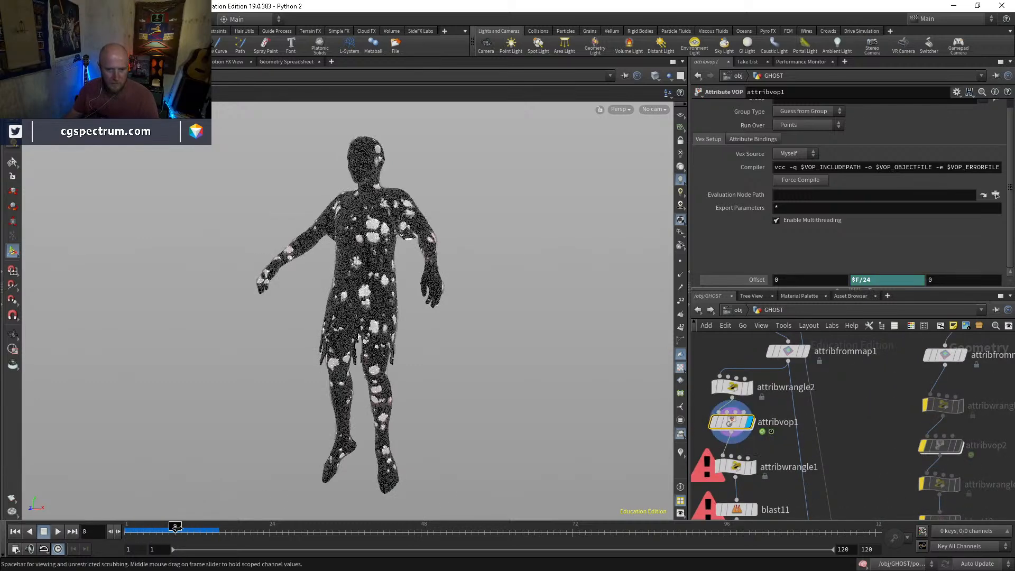
{"action": "left_click_drag", "start_coordinate": [292, 527], "coordinate": [71, 522]}
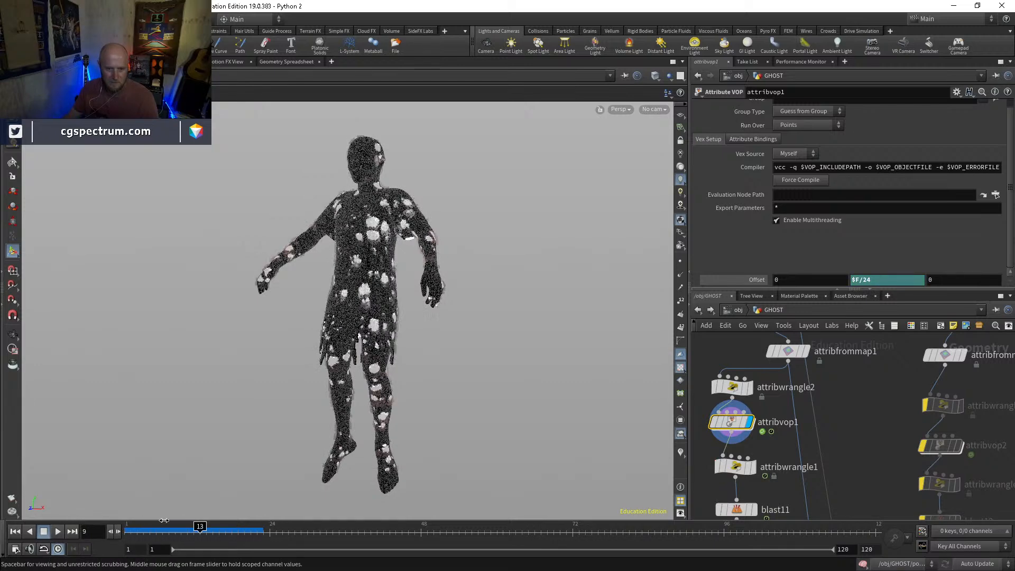
{"action": "mouse_move", "coordinate": [204, 529]}
{"action": "left_mouse_down"}
{"action": "mouse_move", "coordinate": [313, 534]}
{"action": "mouse_move", "coordinate": [126, 529]}
{"action": "left_mouse_up"}
Display popnet, set the constant birth rate of its source_first_input to 500000, and play the simulation from frame 1
{"action": "middle_click_drag", "start_coordinate": [813, 459], "coordinate": [817, 358]}
{"action": "middle_click_drag", "start_coordinate": [824, 438], "coordinate": [826, 362]}
{"action": "double_click", "coordinate": [743, 415]}
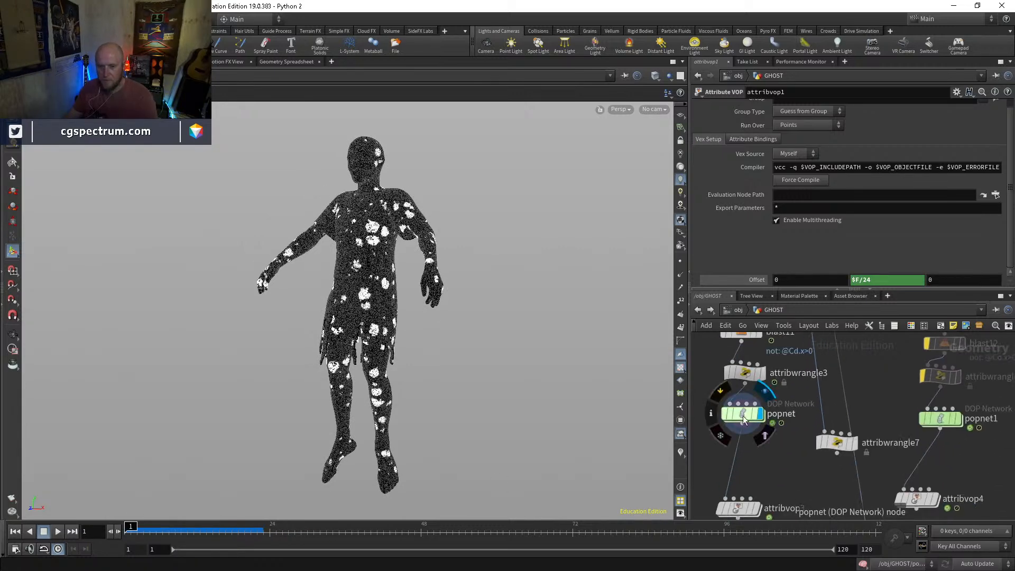
{"action": "left_click", "coordinate": [776, 157]}
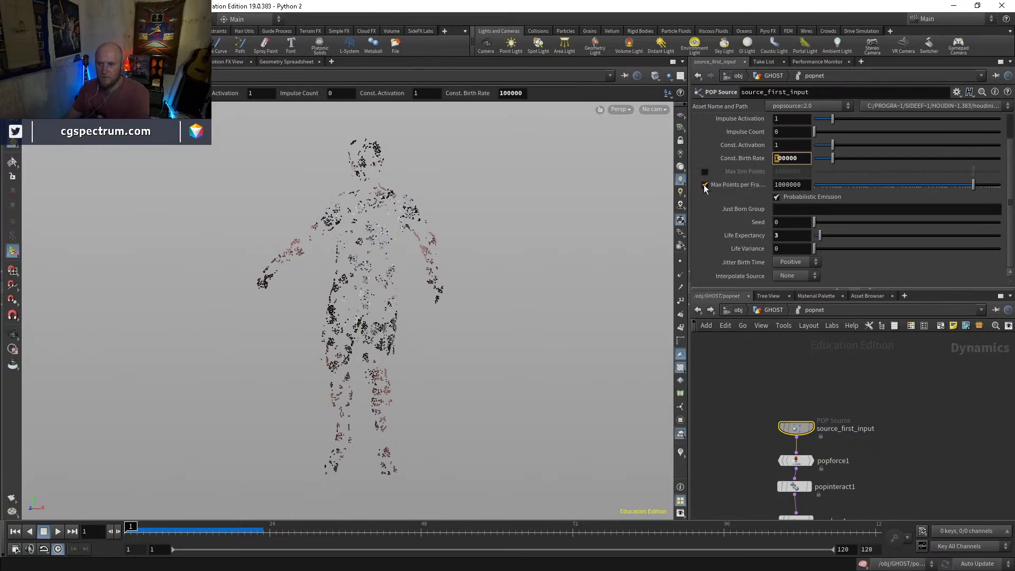
{"action": "key", "text": "Return"}
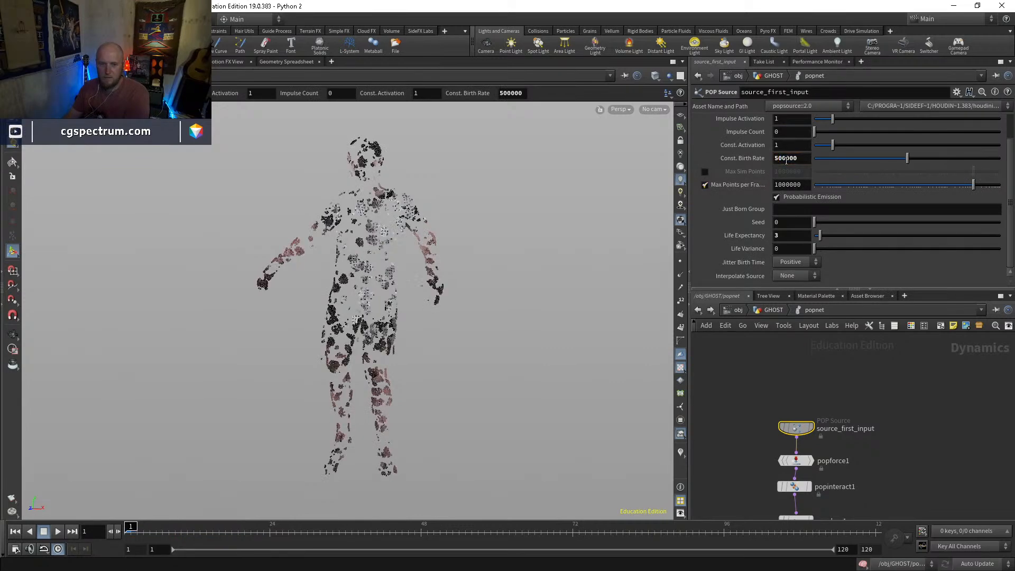
{"action": "key", "text": "Up"}
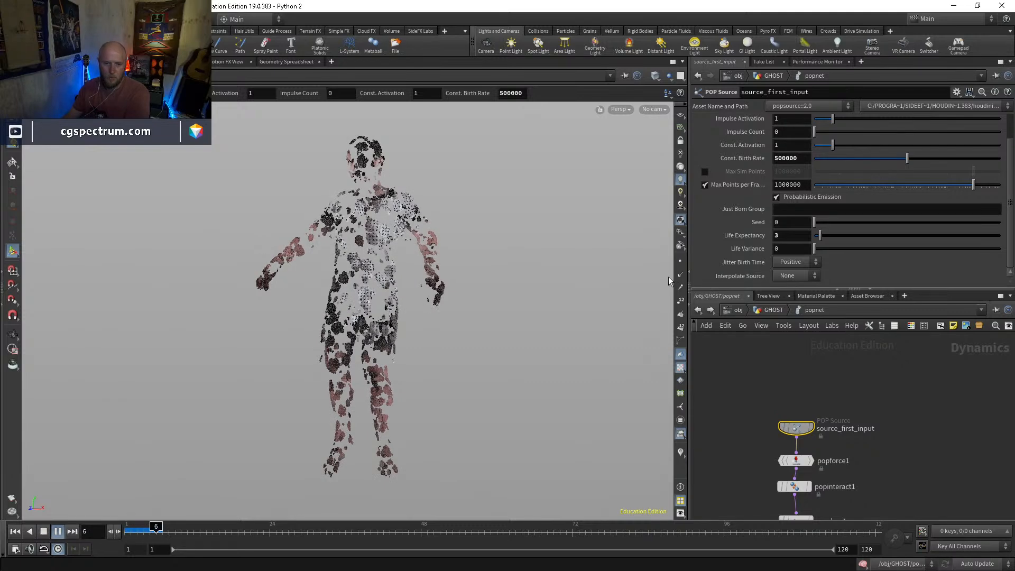
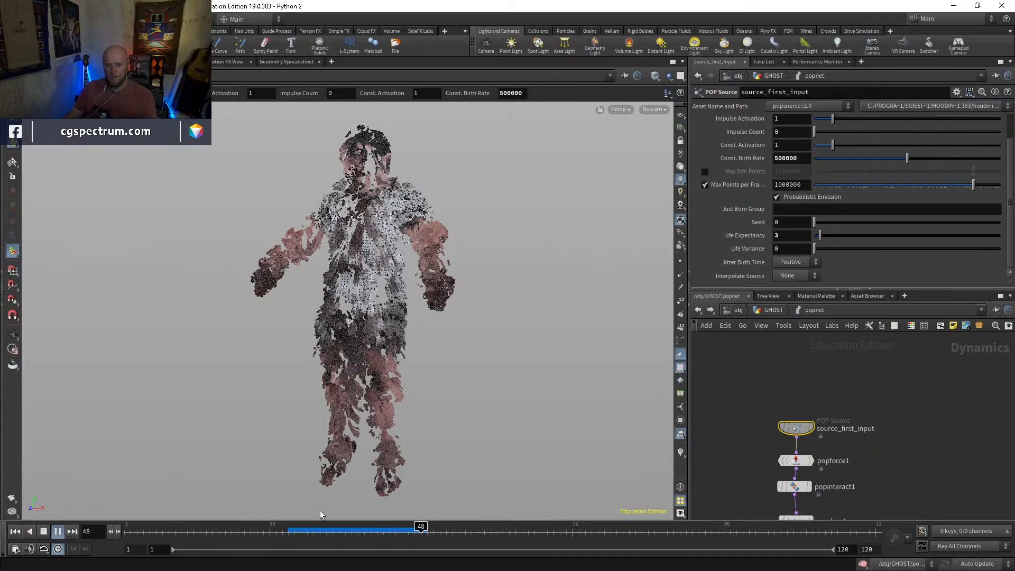
Scrub the popnet simulation between frames 30 and 48 and examine the particle streams up close
{"action": "left_click_drag", "start_coordinate": [356, 532], "coordinate": [416, 531]}
{"action": "left_click_drag", "start_coordinate": [450, 373], "coordinate": [503, 417], "text": "alt"}
{"action": "left_click_drag", "start_coordinate": [336, 532], "coordinate": [377, 526]}
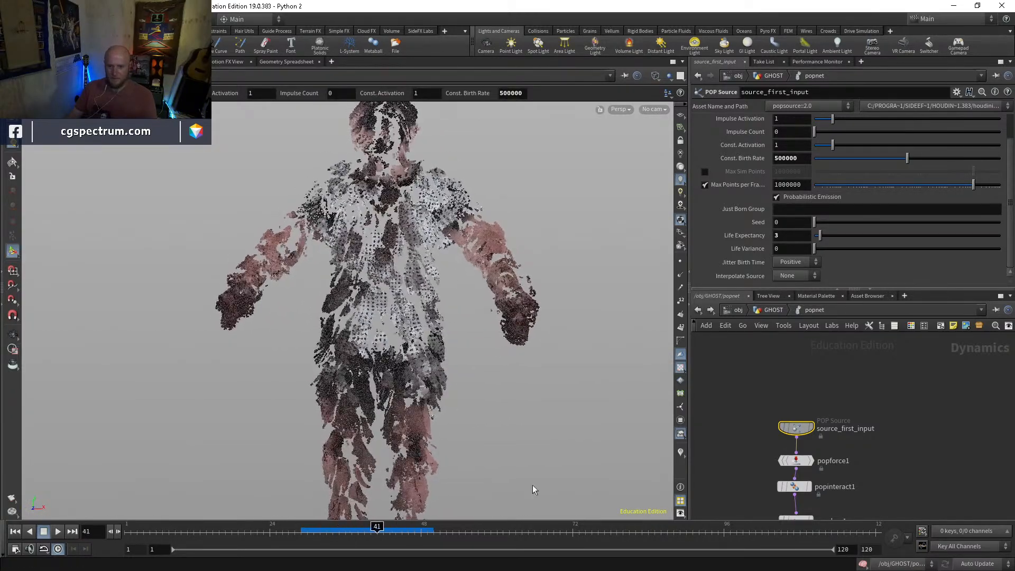
Display attribvop3 in the GHOST network and examine the shaded particles from several angles while scrubbing around frames 30 to 41
{"action": "left_click", "coordinate": [774, 310]}
{"action": "middle_click_drag", "start_coordinate": [774, 455], "coordinate": [762, 360]}
{"action": "left_click", "coordinate": [745, 413]}
{"action": "left_click", "coordinate": [729, 414]}
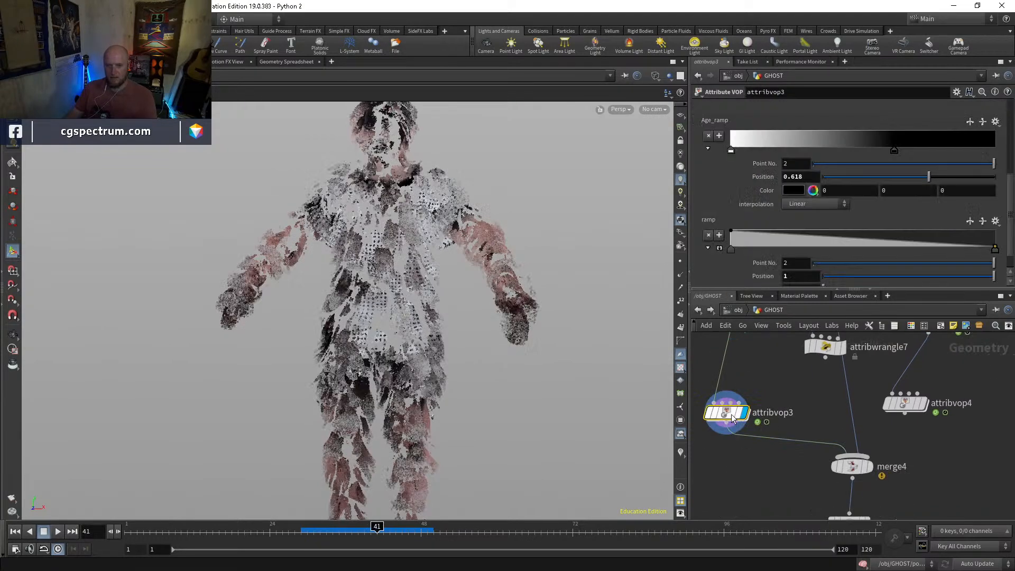
{"action": "left_click_drag", "start_coordinate": [490, 379], "coordinate": [426, 371], "text": "alt"}
{"action": "left_click_drag", "start_coordinate": [357, 375], "coordinate": [328, 376], "text": "alt"}
{"action": "left_click_drag", "start_coordinate": [377, 528], "coordinate": [309, 532]}
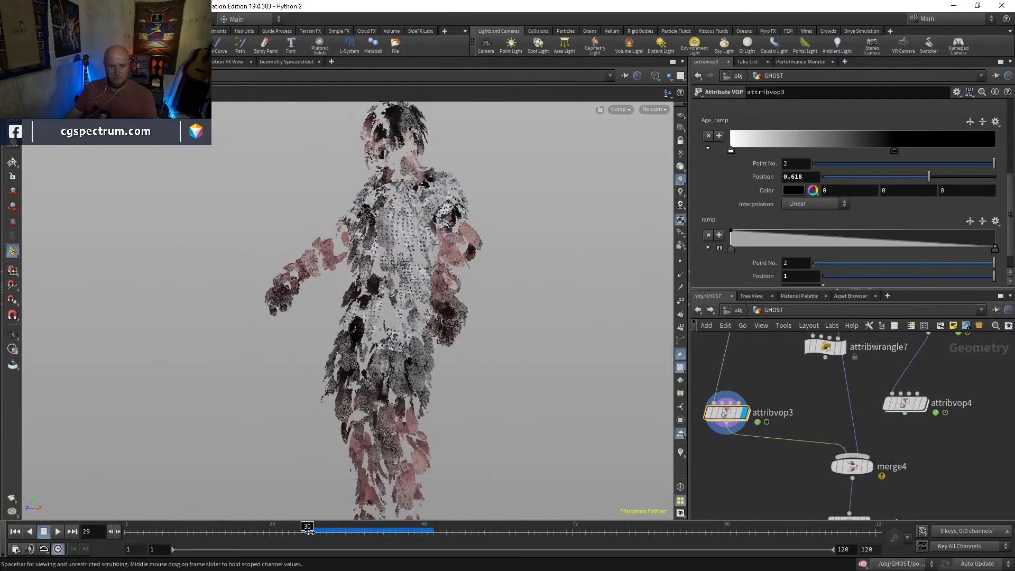
{"action": "left_click_drag", "start_coordinate": [481, 275], "coordinate": [447, 231]}
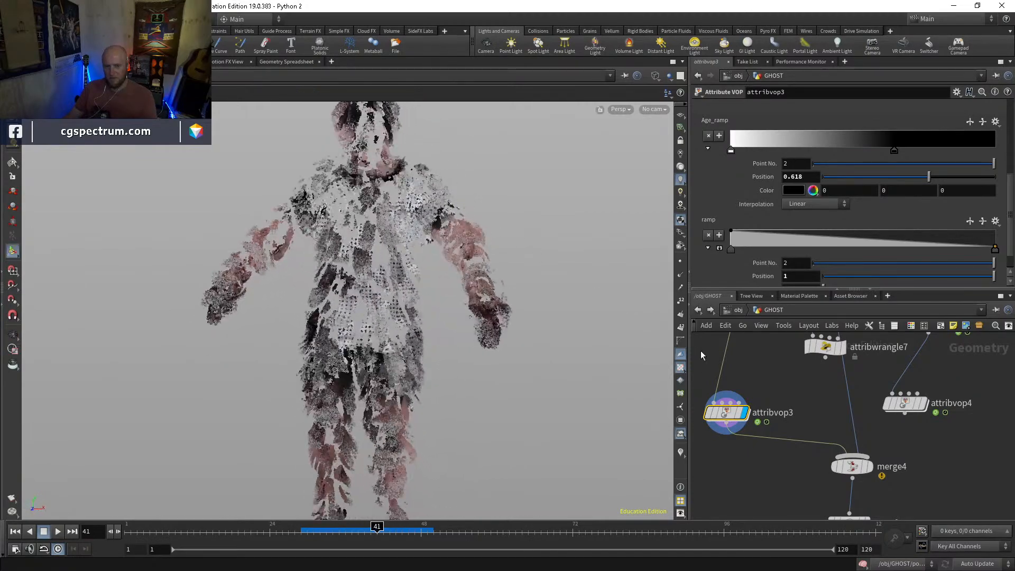
Display attribvop1 in the GHOST network and return the timeline to frame 1
{"action": "middle_click_drag", "start_coordinate": [726, 354], "coordinate": [746, 474]}
{"action": "middle_click_drag", "start_coordinate": [778, 429], "coordinate": [786, 498]}
{"action": "middle_click_drag", "start_coordinate": [800, 412], "coordinate": [783, 492]}
{"action": "left_click", "coordinate": [751, 418]}
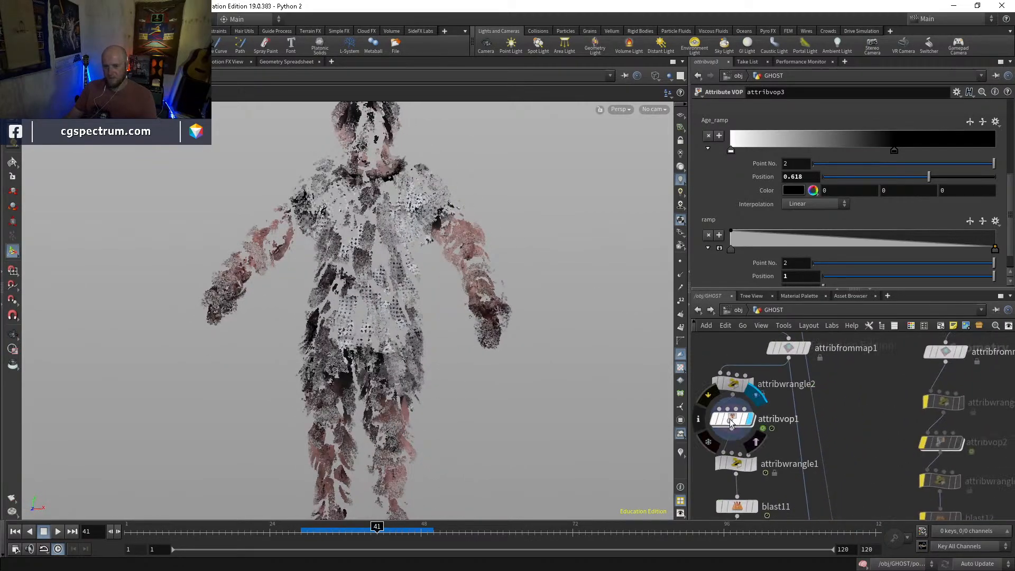
{"action": "key", "text": "Left"}
{"action": "key", "text": "Left"}
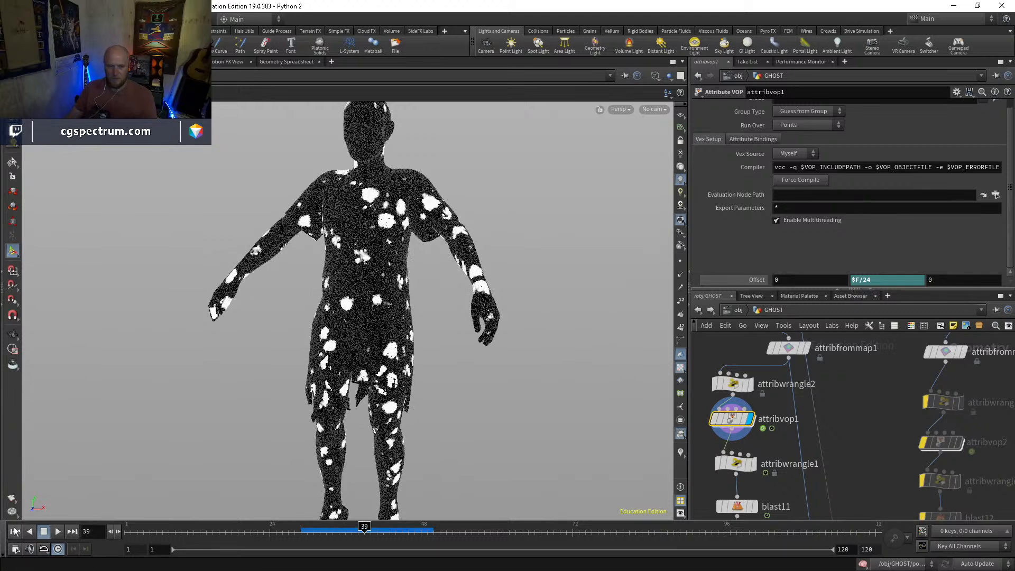
{"action": "left_click", "coordinate": [14, 532]}
Try shifting attribvop1's noise pattern along the Z component of its offset
{"action": "left_click", "coordinate": [948, 280]}
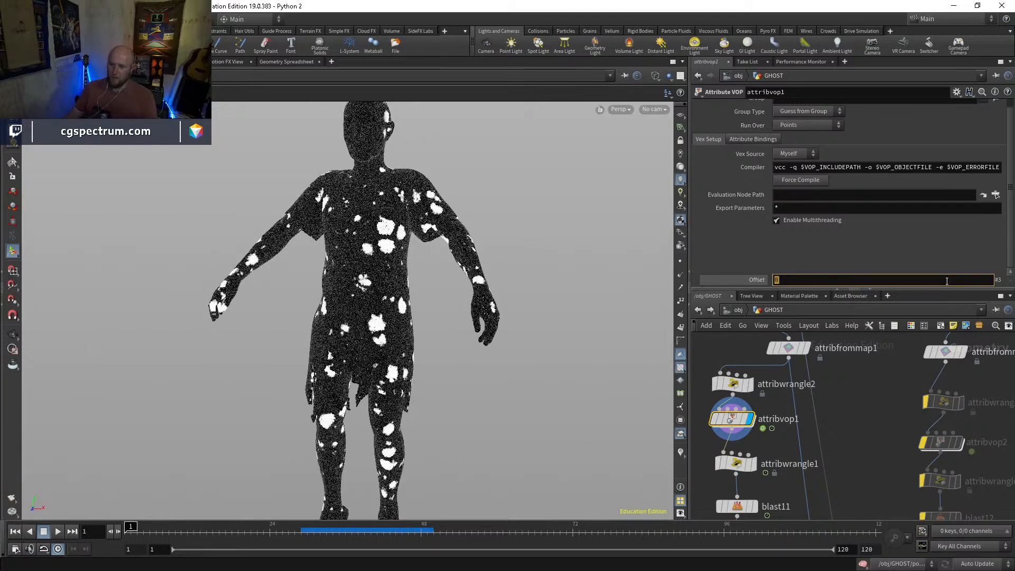
{"action": "scroll", "coordinate": [947, 281], "scroll_direction": "up", "scroll_amount": 3}
{"action": "scroll", "coordinate": [947, 281], "scroll_direction": "up", "scroll_amount": 3}
{"action": "scroll", "coordinate": [948, 281], "scroll_direction": "down", "scroll_amount": 3}
{"action": "left_click", "coordinate": [878, 416]}
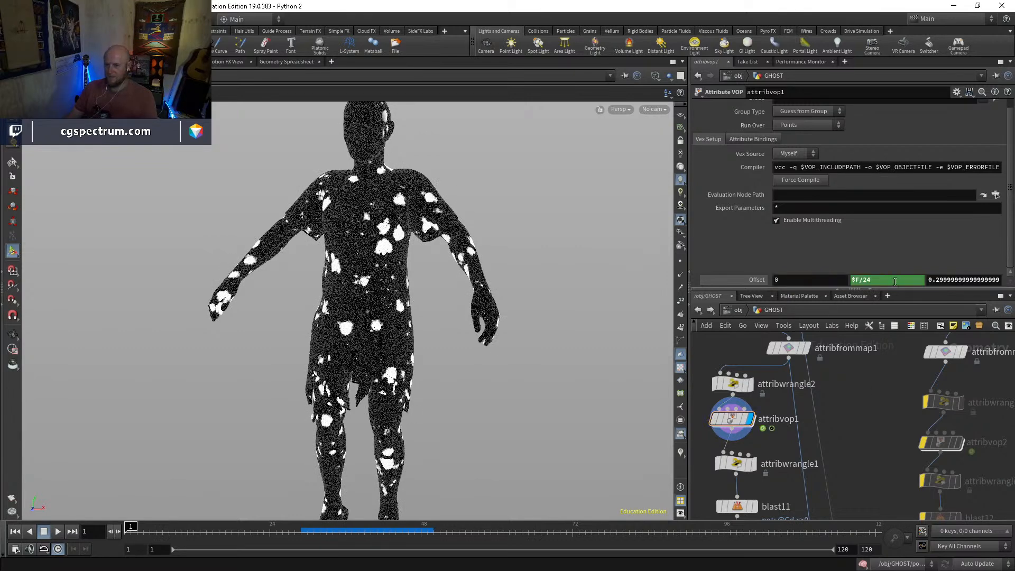
Reset attribvop1's Y offset to 0, drive its Z offset with $F/240, and scrub the frames to check the motion
{"action": "left_click", "coordinate": [892, 281], "text": "ctrl+shift"}
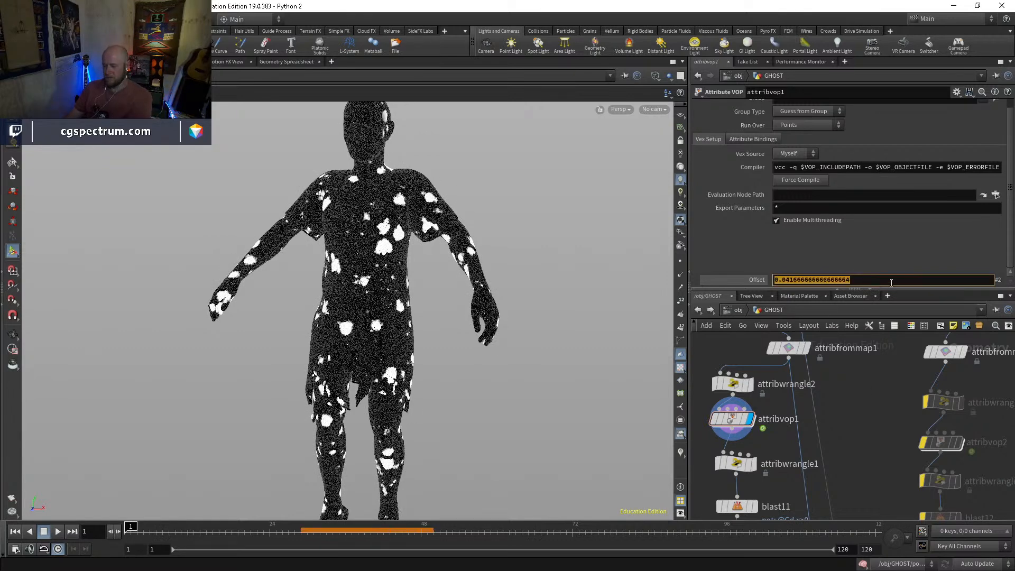
{"action": "left_click", "coordinate": [957, 281]}
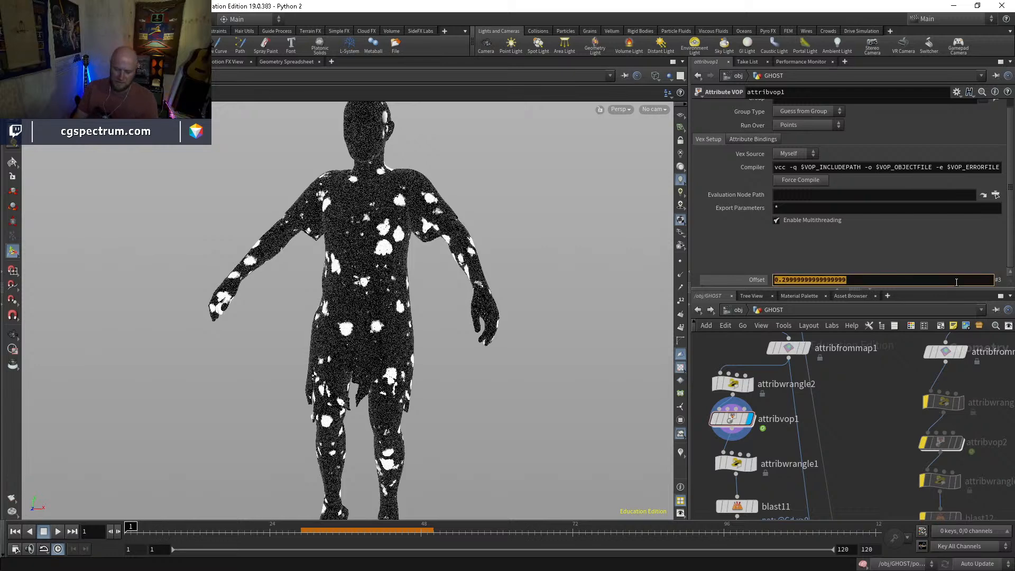
{"action": "type", "text": "$F/"}
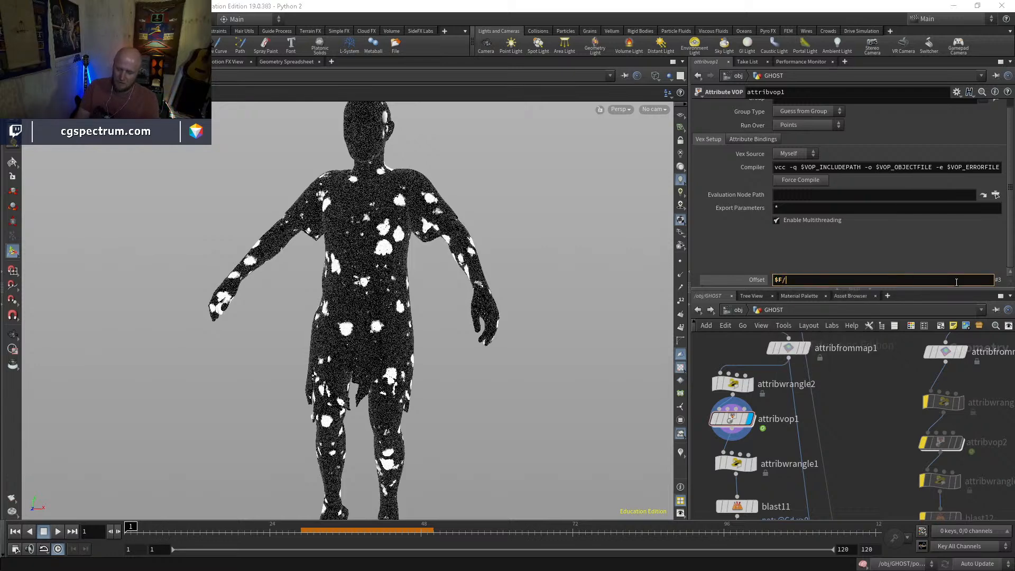
{"action": "type", "text": "240"}
{"action": "key", "text": "Return"}
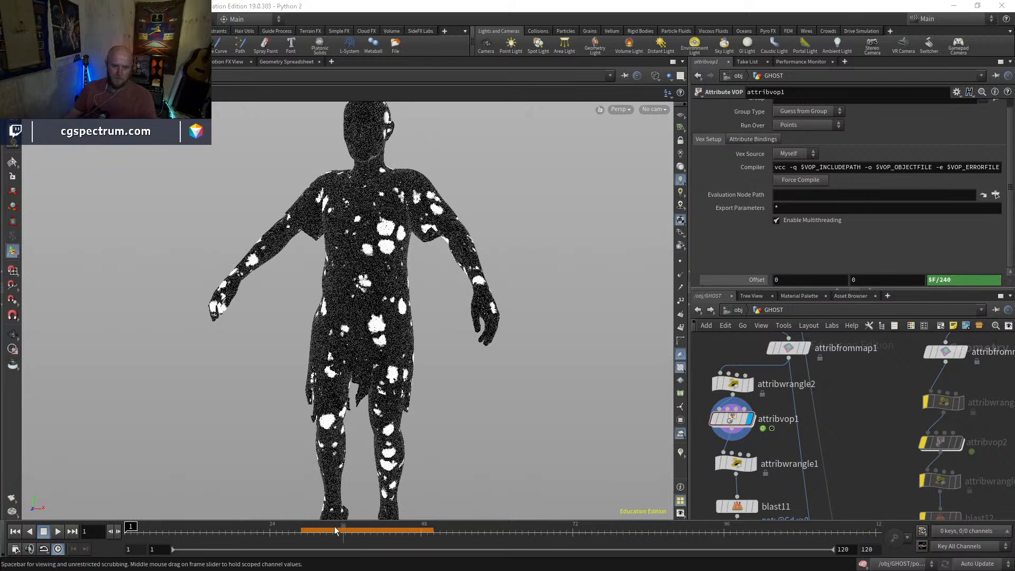
{"action": "left_click_drag", "start_coordinate": [162, 531], "coordinate": [58, 543]}
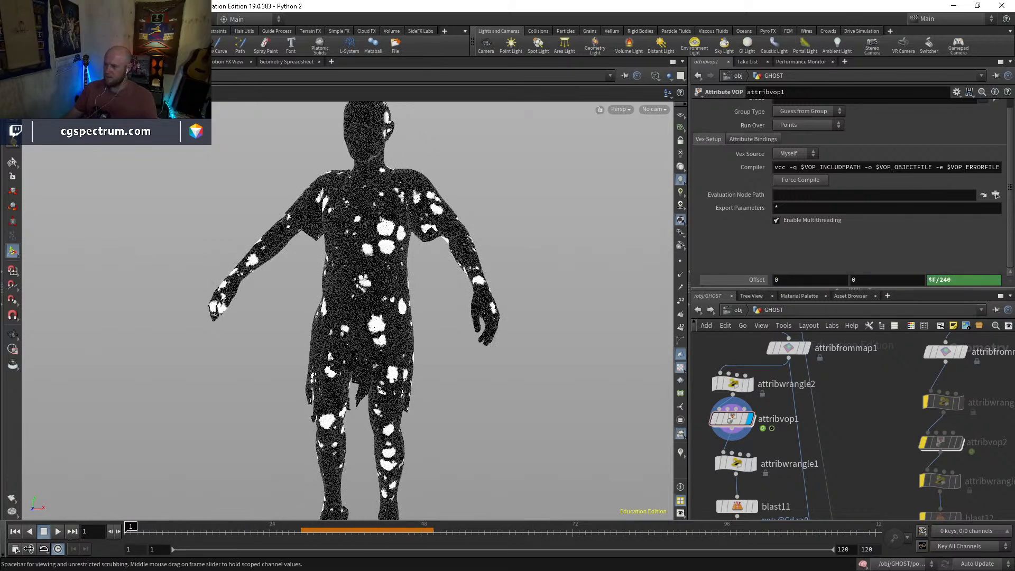
Set the source range of fit1 inside attribvop1 to a minimum of 0.211 and a maximum of 0.39
{"action": "double_click", "coordinate": [739, 422]}
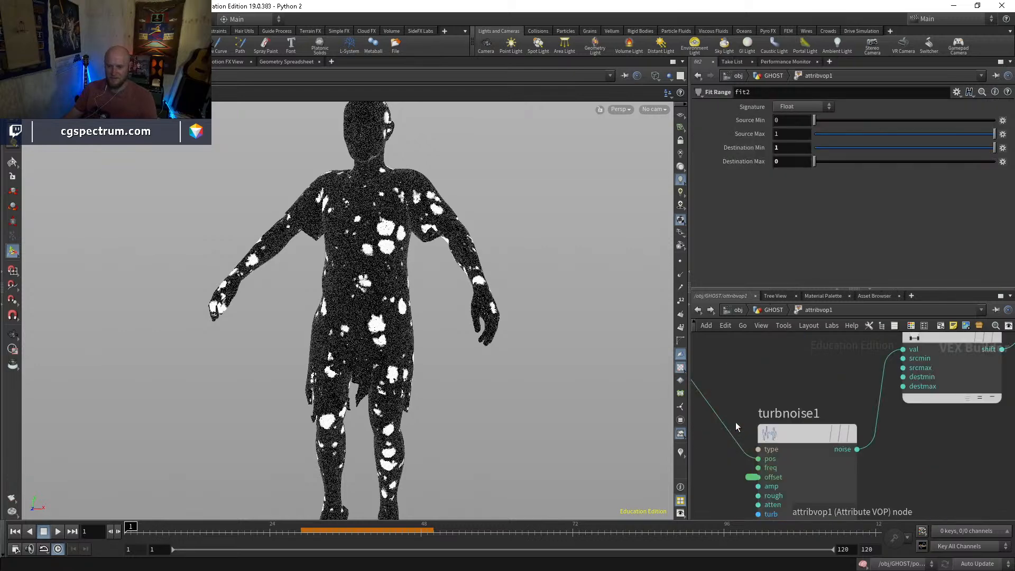
{"action": "middle_click_drag", "start_coordinate": [822, 401], "coordinate": [765, 435]}
{"action": "left_click", "coordinate": [849, 403]}
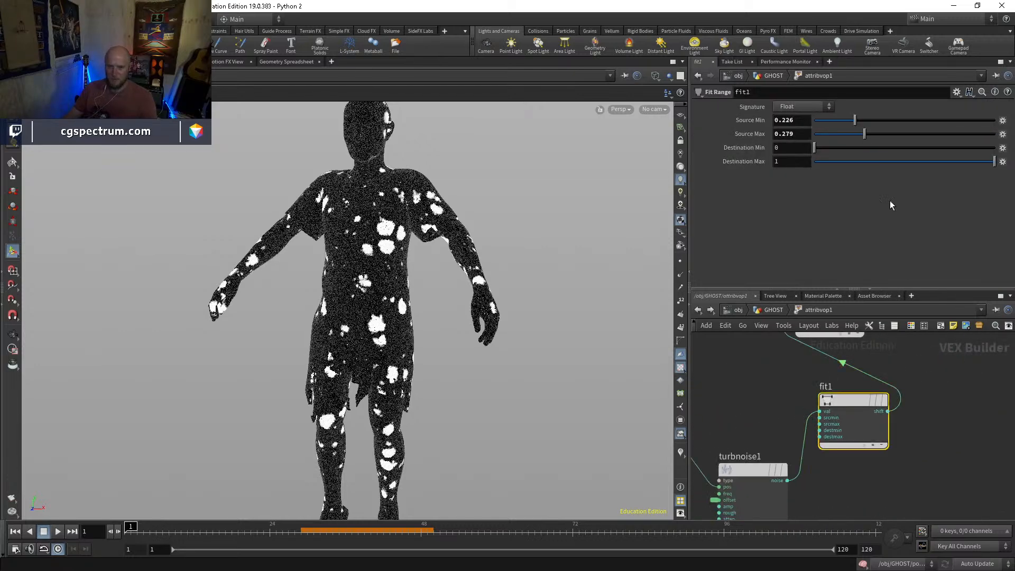
{"action": "left_click", "coordinate": [838, 123]}
{"action": "left_click_drag", "start_coordinate": [865, 134], "coordinate": [843, 123]}
{"action": "left_click", "coordinate": [870, 123]}
{"action": "left_click", "coordinate": [868, 134]}
{"action": "left_click", "coordinate": [857, 122]}
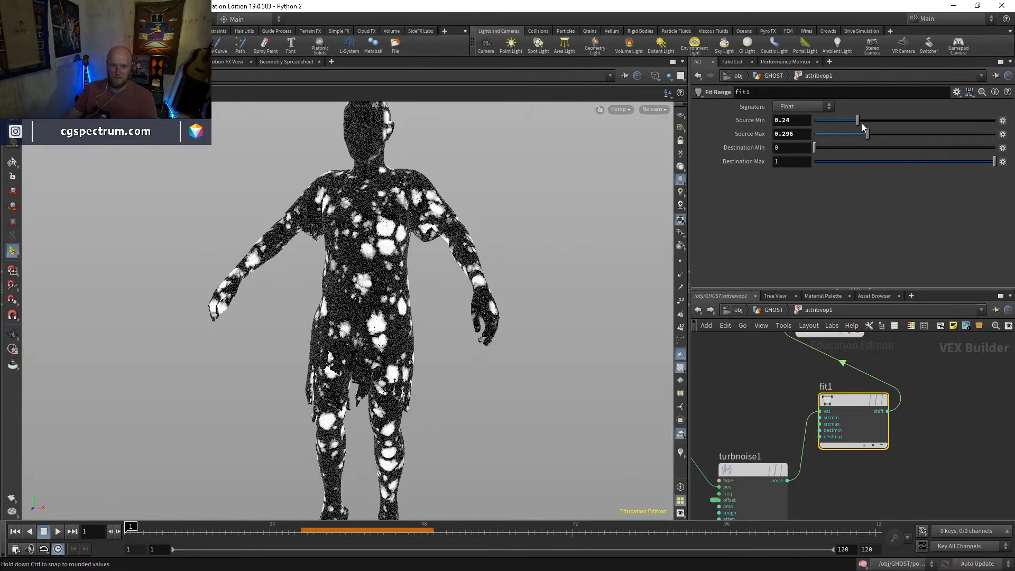
{"action": "left_click", "coordinate": [881, 134]}
{"action": "mouse_move", "coordinate": [882, 134]}
{"action": "left_mouse_down"}
{"action": "mouse_move", "coordinate": [893, 128]}
{"action": "mouse_move", "coordinate": [852, 120]}
{"action": "mouse_move", "coordinate": [867, 135]}
{"action": "mouse_move", "coordinate": [884, 132]}
{"action": "left_mouse_up"}
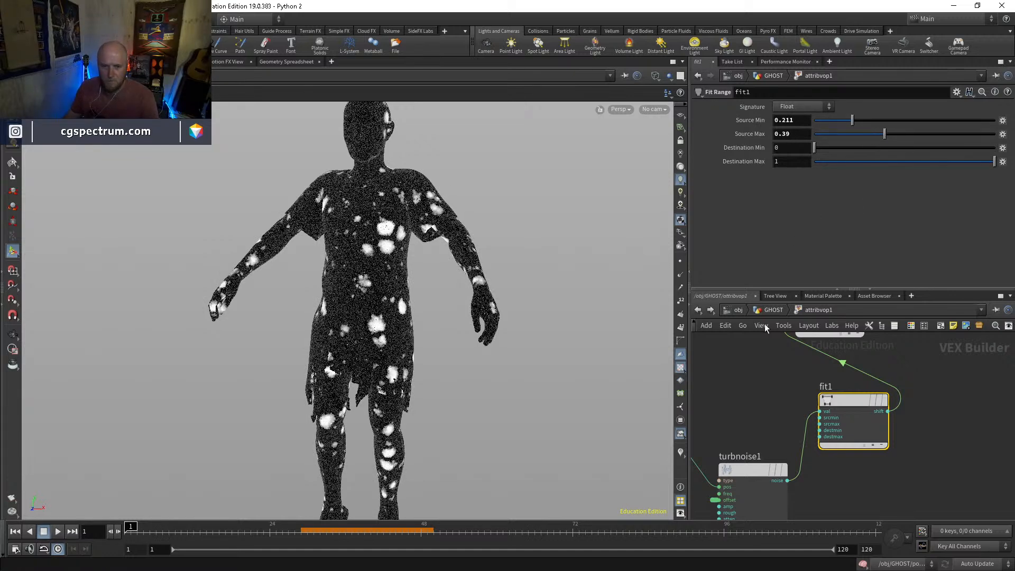
Reorder the GHOST network so attribwrangle1 sits between attribwrangle2 and attribvop1
{"action": "key", "text": "u"}
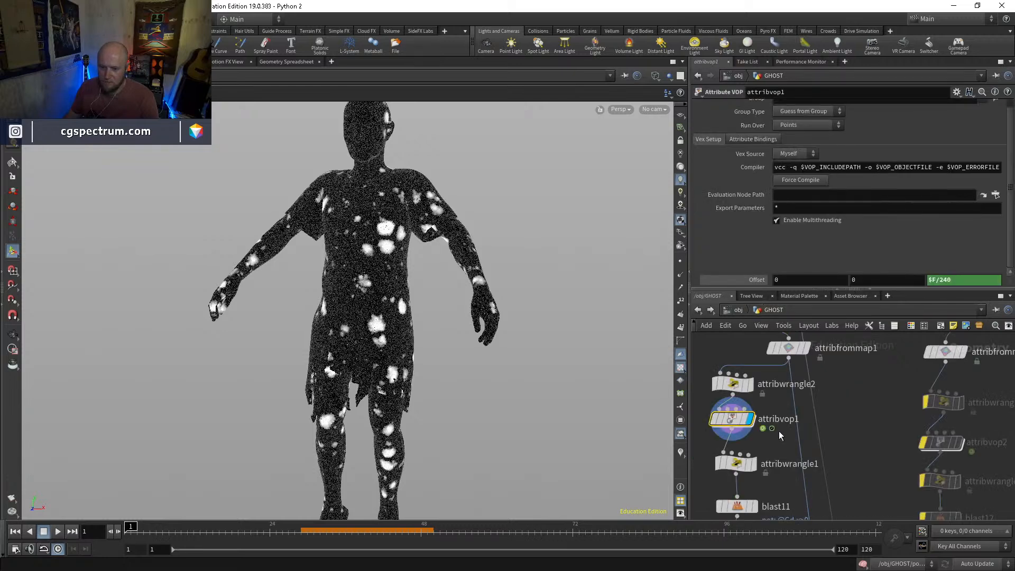
{"action": "middle_click_drag", "start_coordinate": [779, 428], "coordinate": [780, 395]}
{"action": "left_click", "coordinate": [734, 350]}
{"action": "left_click", "coordinate": [737, 433]}
{"action": "left_click_drag", "start_coordinate": [737, 391], "coordinate": [733, 445]}
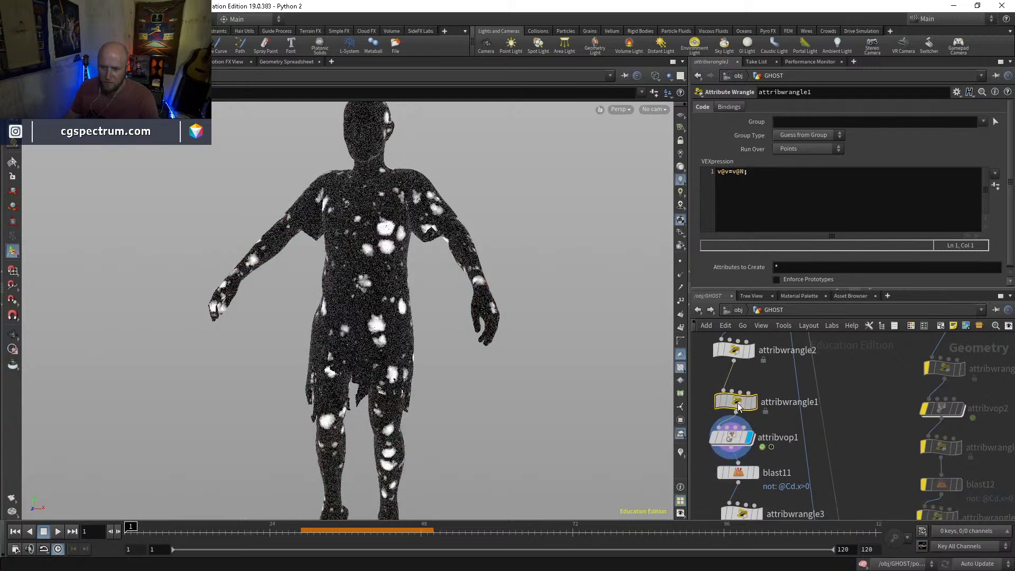
Add a second Multiply node inside attribvop1 and feed it the product of multiply1
{"action": "double_click", "coordinate": [736, 437]}
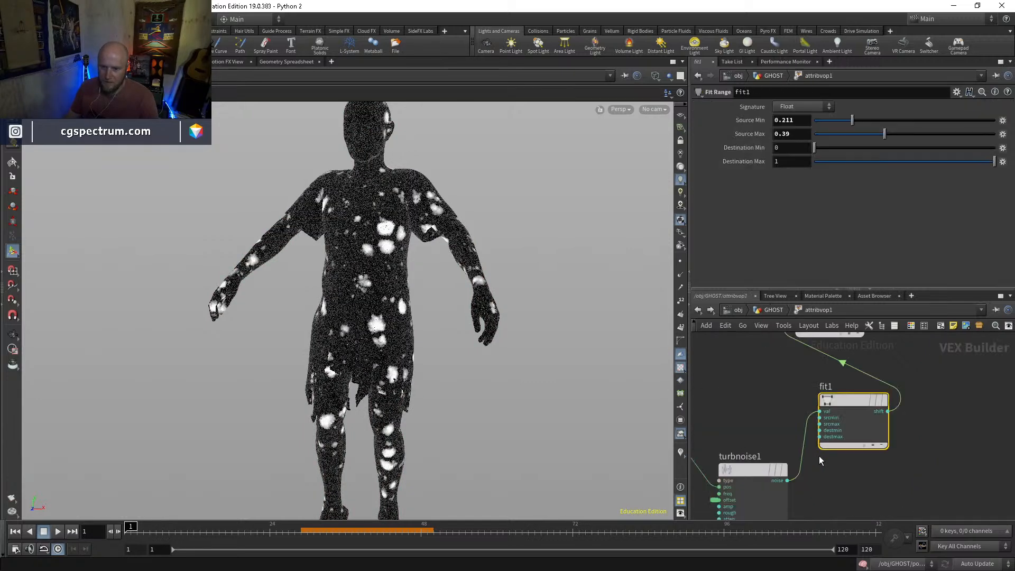
{"action": "key", "text": "Tab"}
{"action": "type", "text": "mult"}
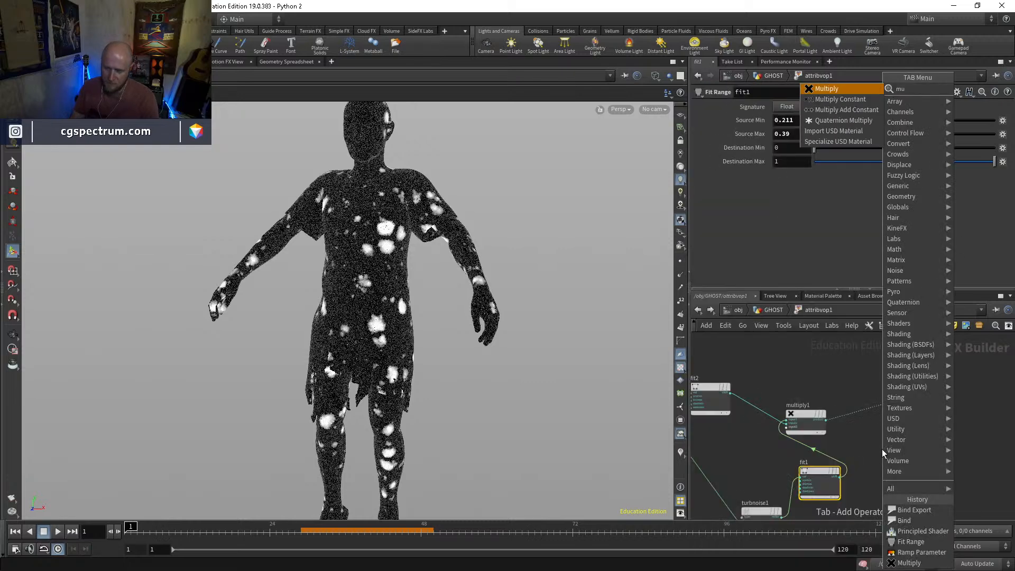
{"action": "key", "text": "Return"}
{"action": "left_click", "coordinate": [882, 449]}
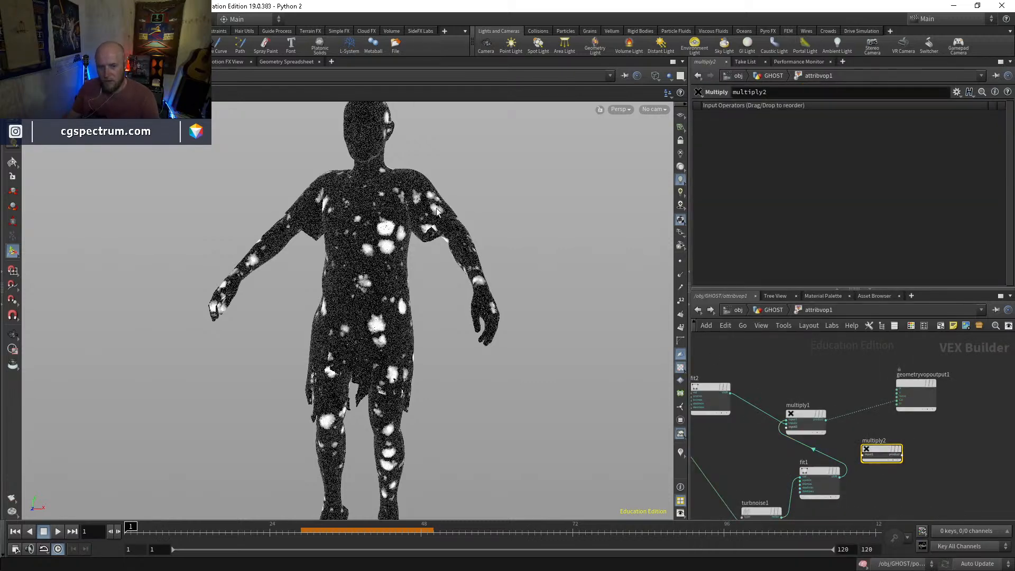
{"action": "left_click", "coordinate": [865, 455]}
{"action": "left_click", "coordinate": [825, 419]}
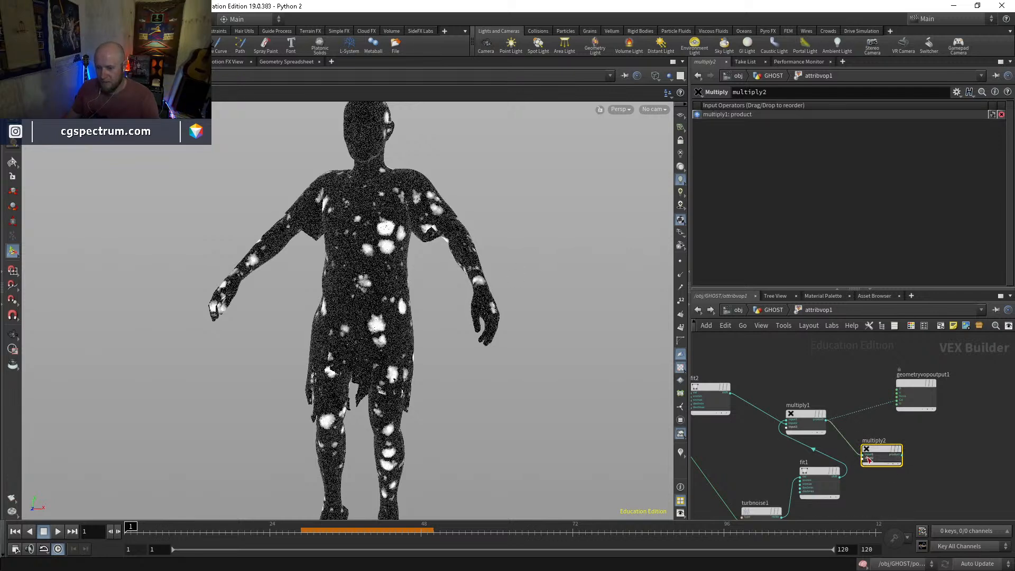
Connect the v output of geometryvopglobal1 to the second input of multiply2
{"action": "middle_click_drag", "start_coordinate": [729, 432], "coordinate": [832, 427]}
{"action": "scroll", "coordinate": [793, 433], "scroll_direction": "up", "scroll_amount": 2}
{"action": "left_click", "coordinate": [778, 438]}
{"action": "middle_click_drag", "start_coordinate": [853, 464], "coordinate": [665, 449]}
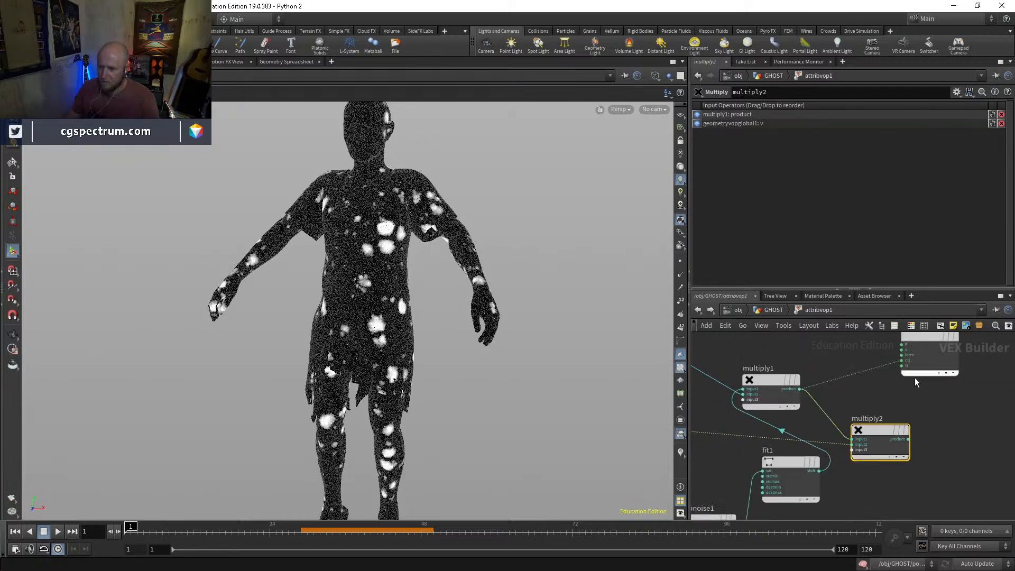
Swap multiply2's inputs so the global v comes first, and connect its product to v on geometryvopoutput1, keeping multiply1 on Cd
{"action": "left_click", "coordinate": [681, 452]}
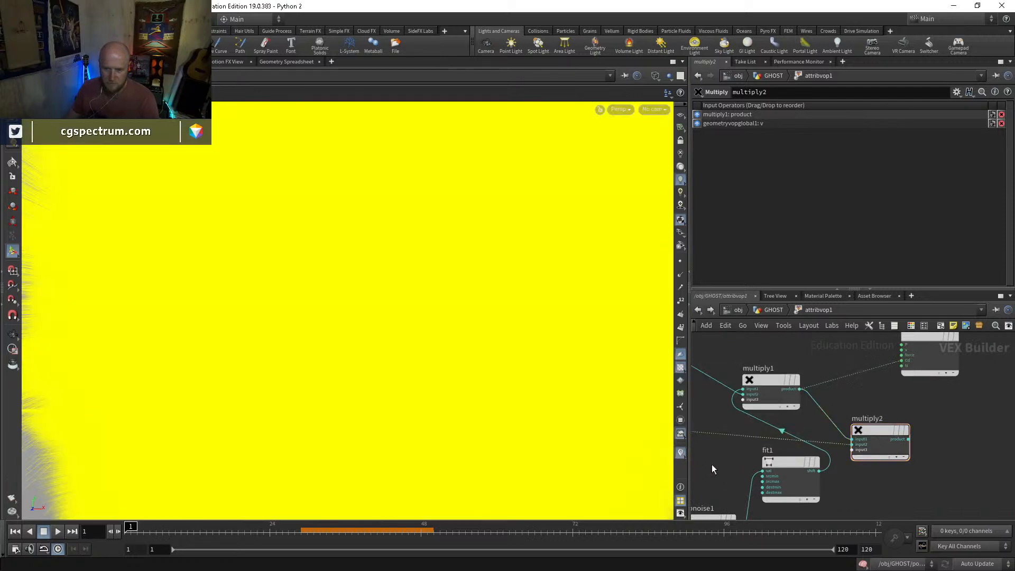
{"action": "left_click_drag", "start_coordinate": [856, 373], "coordinate": [918, 439]}
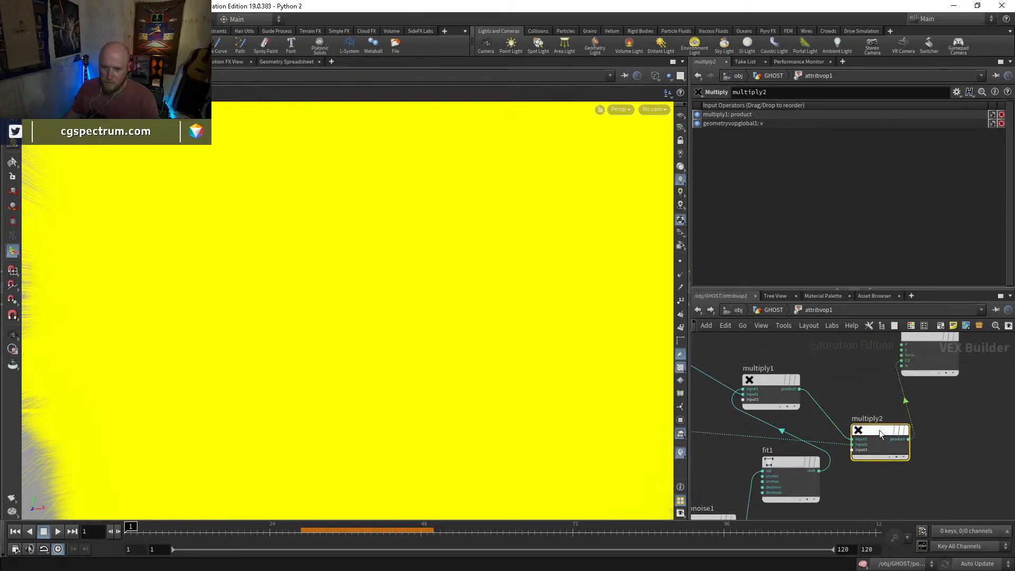
{"action": "key", "text": "shift+r"}
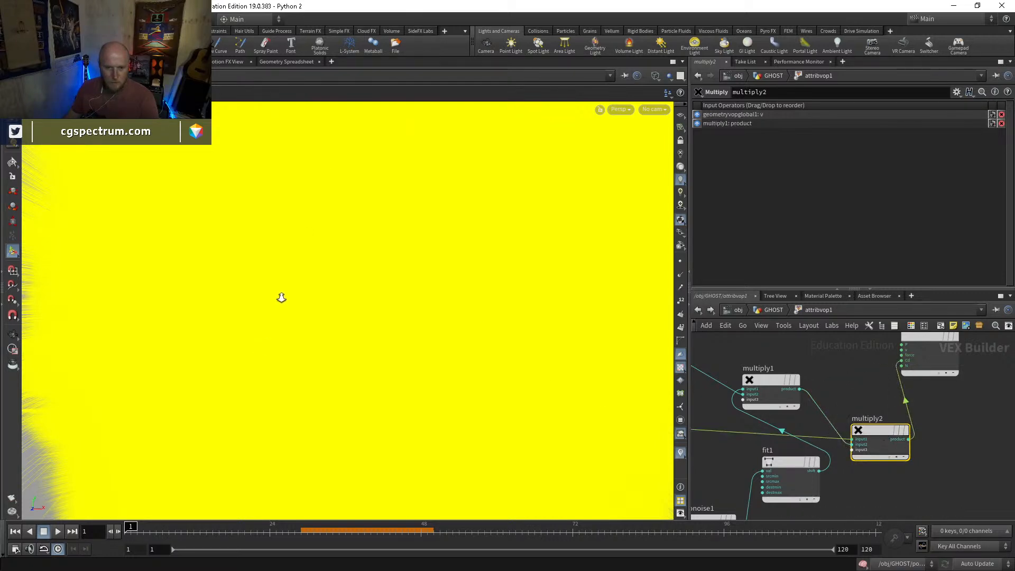
{"action": "key", "text": "Escape"}
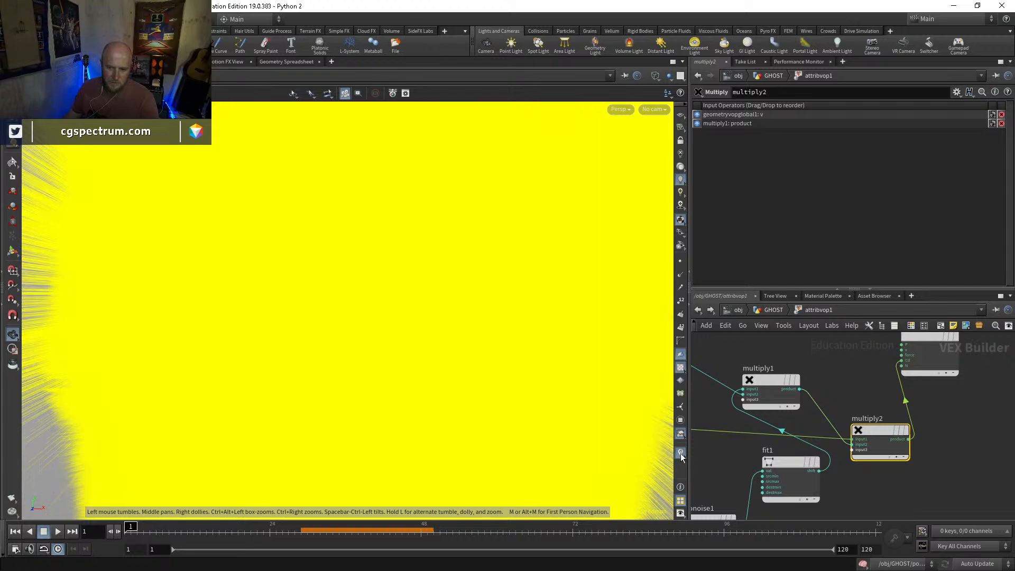
{"action": "left_click", "coordinate": [680, 453]}
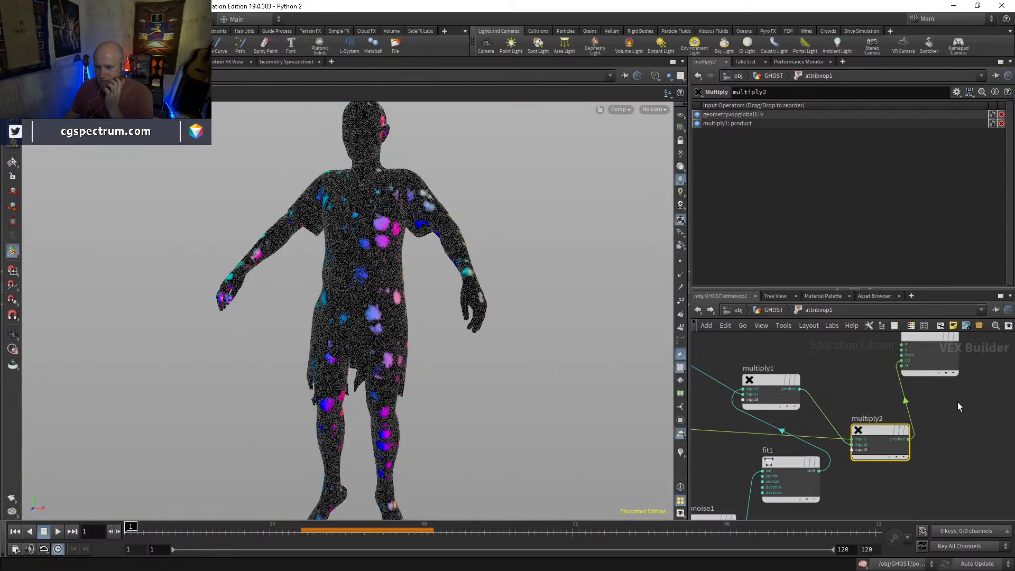
{"action": "left_click", "coordinate": [902, 383]}
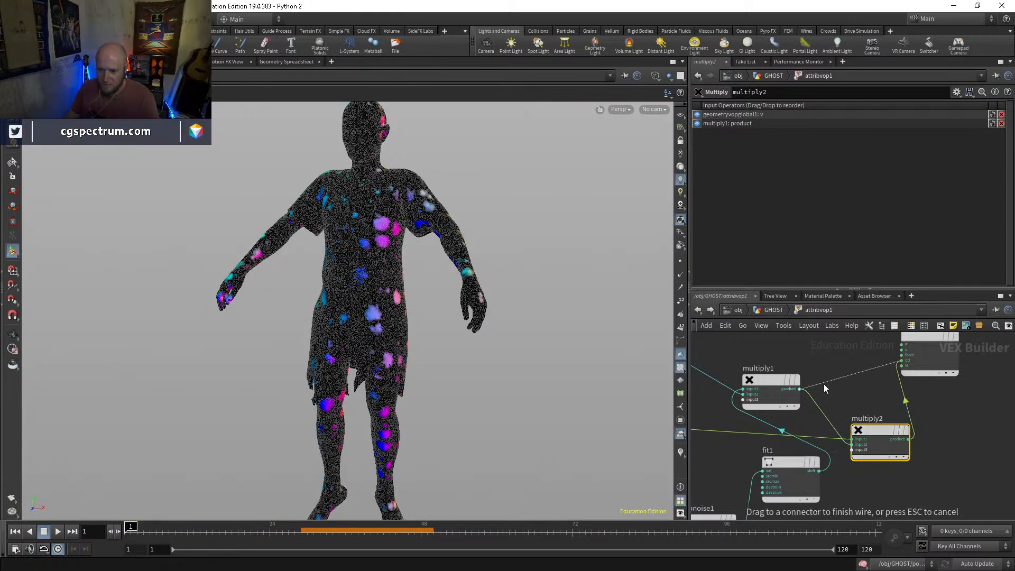
{"action": "left_click", "coordinate": [904, 354]}
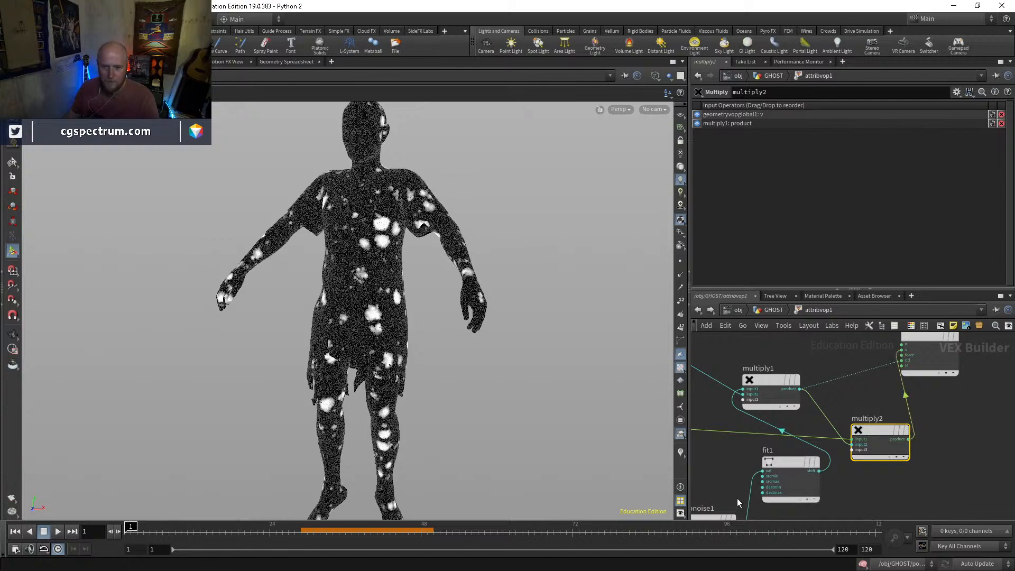
Using the point velocity trails as a guide, set fit1's source minimum to 0.176 and source maximum to 0.686
{"action": "left_click", "coordinate": [681, 453]}
{"action": "key", "text": "Escape"}
{"action": "left_click_drag", "start_coordinate": [415, 272], "coordinate": [442, 338]}
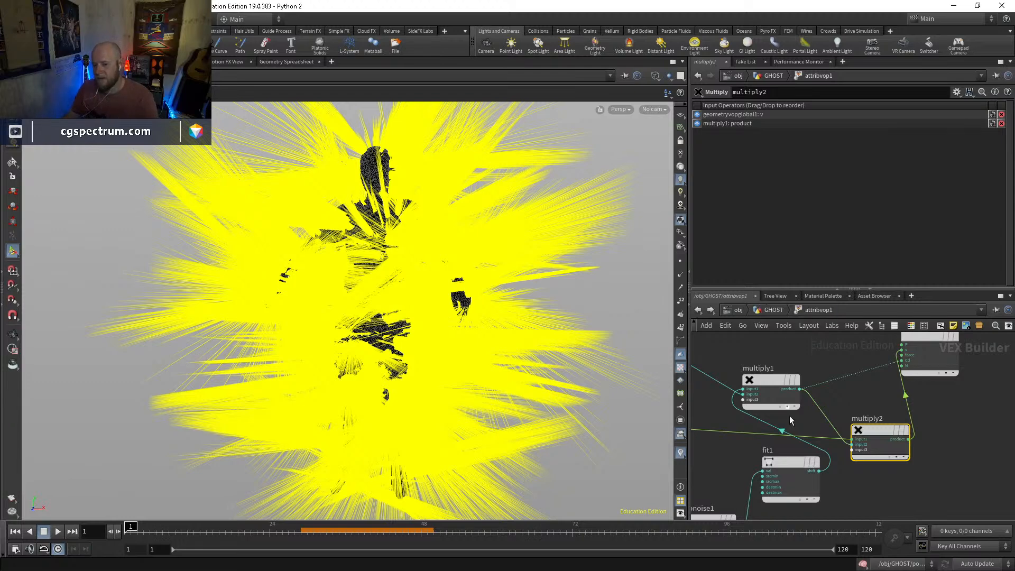
{"action": "left_click", "coordinate": [792, 464]}
{"action": "left_click_drag", "start_coordinate": [853, 120], "coordinate": [938, 135]}
{"action": "left_click_drag", "start_coordinate": [862, 121], "coordinate": [847, 128]}
{"action": "mouse_move", "coordinate": [366, 277]}
{"action": "left_mouse_down", "text": "alt"}
{"action": "mouse_move", "coordinate": [428, 265]}
{"action": "mouse_move", "coordinate": [316, 280]}
{"action": "mouse_move", "coordinate": [344, 288]}
{"action": "mouse_move", "coordinate": [365, 349]}
{"action": "mouse_move", "coordinate": [371, 291]}
{"action": "left_mouse_up", "text": "alt"}
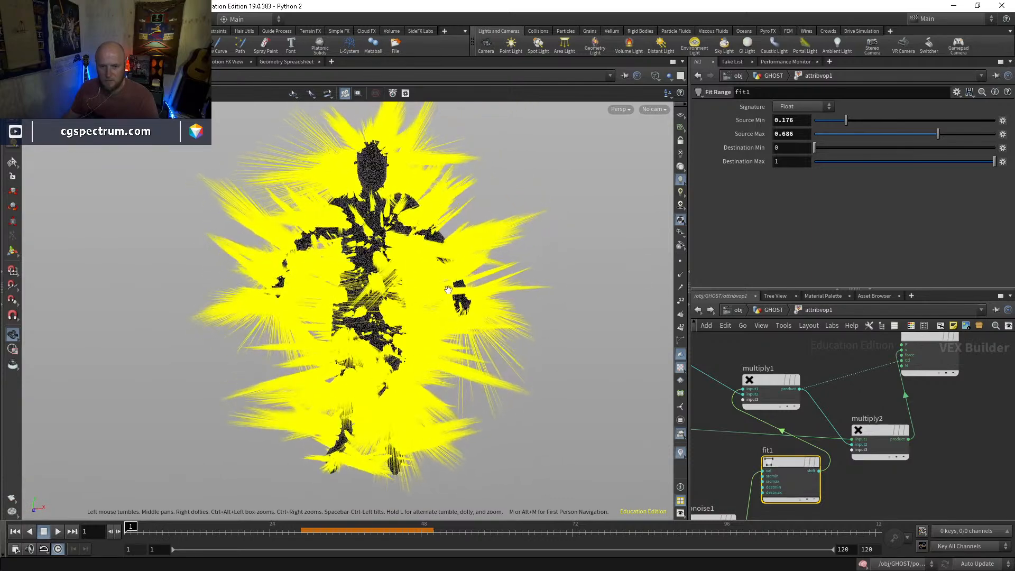
{"action": "left_click", "coordinate": [682, 453]}
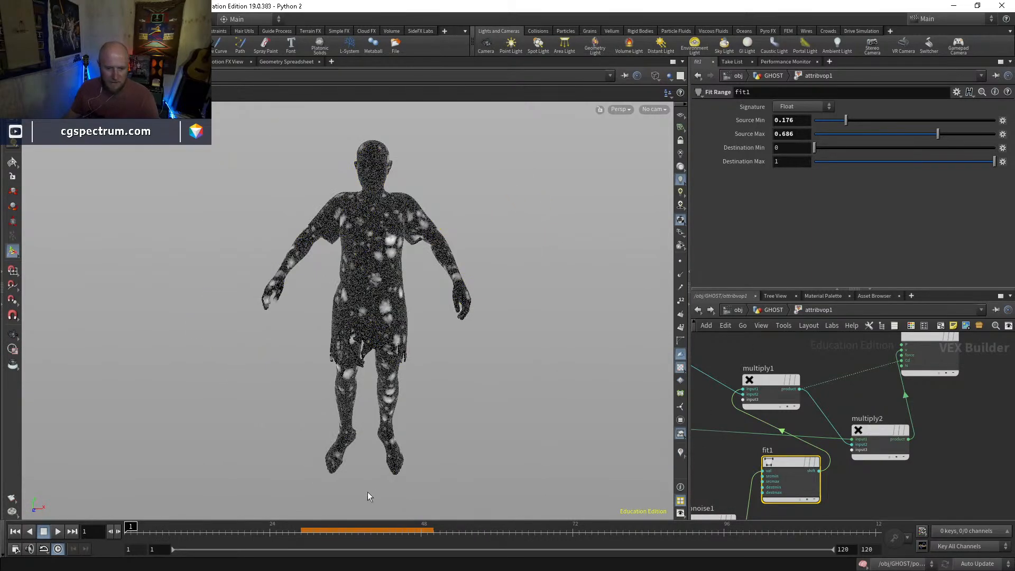
Return to the GHOST network and inspect the point output of blast11 and attribwrangle3 in turn
{"action": "left_click", "coordinate": [775, 310]}
{"action": "middle_click_drag", "start_coordinate": [800, 446], "coordinate": [808, 380]}
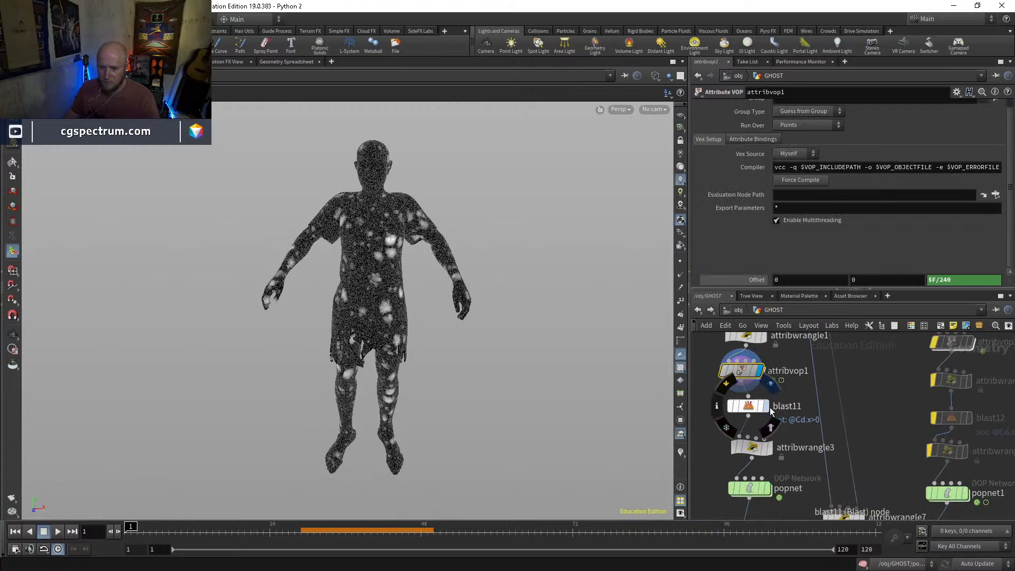
{"action": "left_click", "coordinate": [766, 407]}
{"action": "left_click", "coordinate": [754, 412]}
{"action": "left_click", "coordinate": [769, 448]}
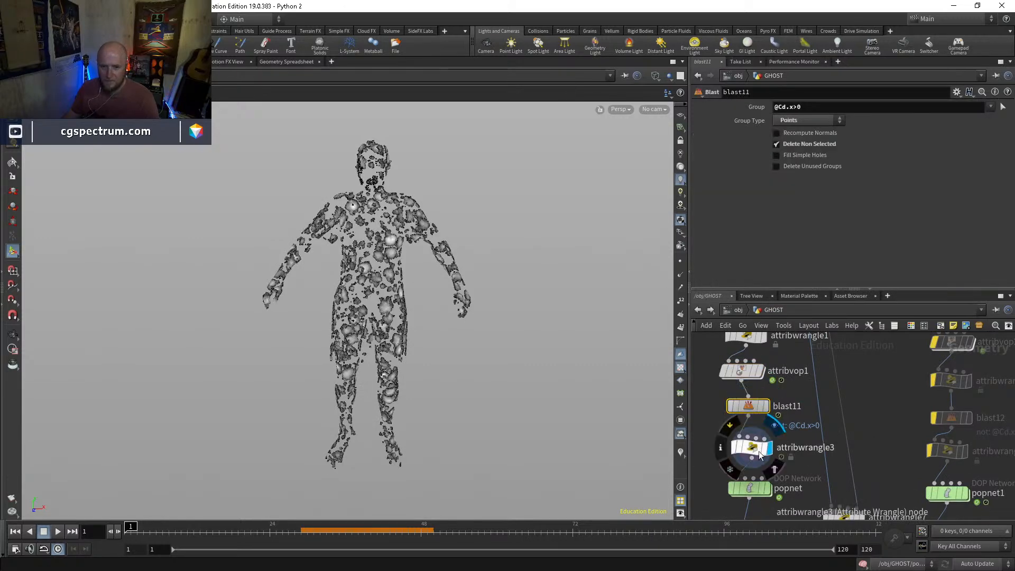
{"action": "left_click", "coordinate": [753, 449]}
Display the popnet simulation, play it to examine the particle emission, and return to frame 1
{"action": "middle_click_drag", "start_coordinate": [794, 481], "coordinate": [771, 413]}
{"action": "left_click", "coordinate": [746, 423]}
{"action": "left_click", "coordinate": [730, 429]}
{"action": "right_click_drag", "start_coordinate": [418, 347], "coordinate": [402, 309], "text": "alt"}
{"action": "left_click_drag", "start_coordinate": [401, 309], "coordinate": [417, 308], "text": "alt"}
{"action": "middle_click_drag", "start_coordinate": [417, 309], "coordinate": [401, 331], "text": "alt"}
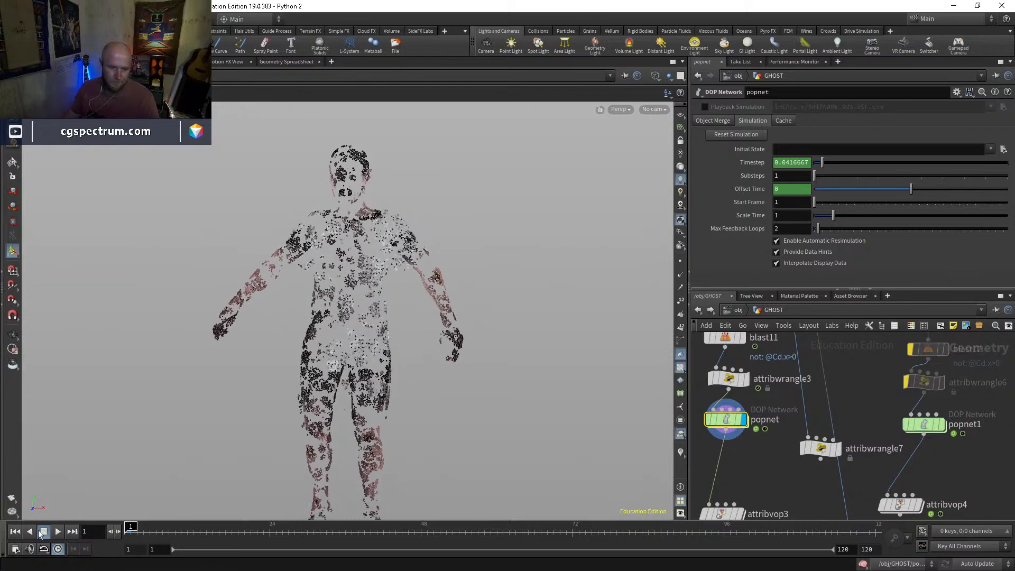
{"action": "left_click", "coordinate": [58, 531]}
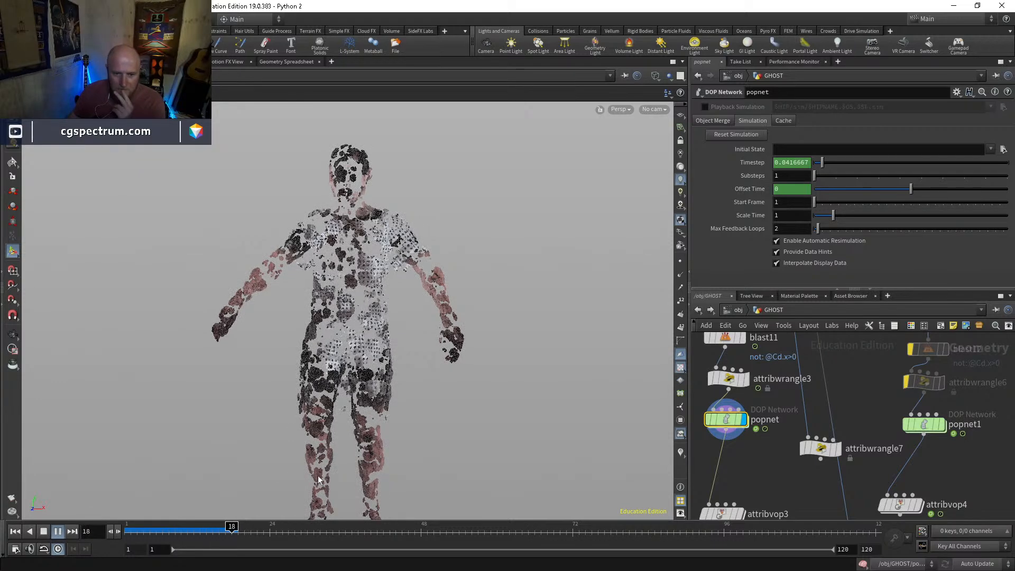
{"action": "left_click_drag", "start_coordinate": [244, 525], "coordinate": [124, 523]}
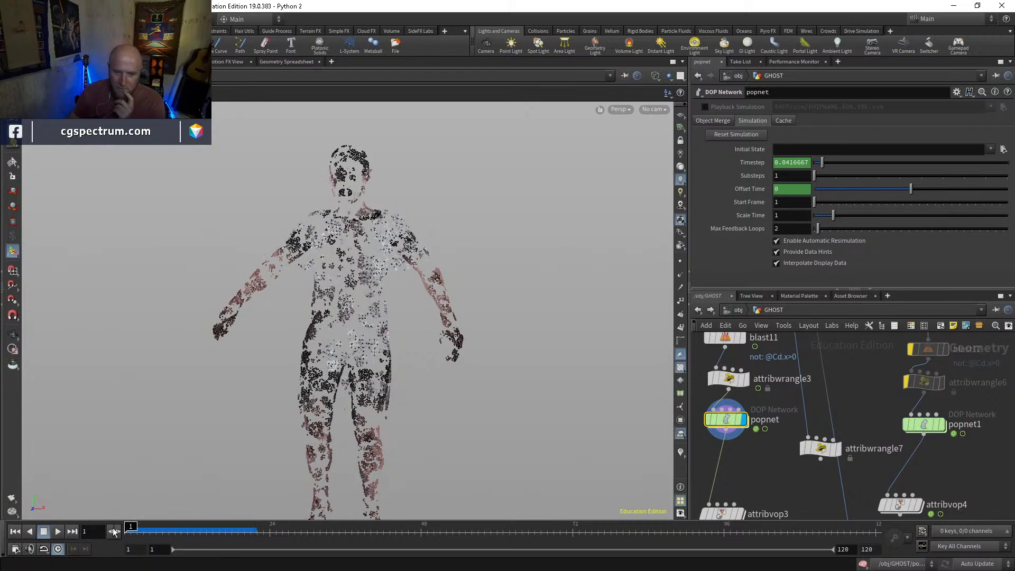
Set the constant birth rate of popnet's source_first_input to 100000 and review the particles along the timeline from the GHOST network
{"action": "double_click", "coordinate": [735, 420]}
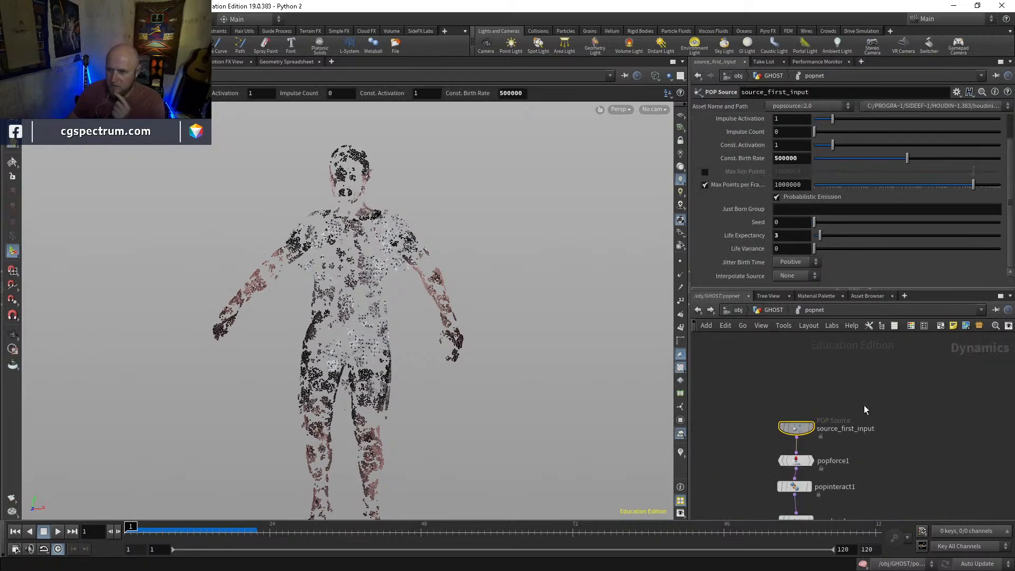
{"action": "left_click_drag", "start_coordinate": [780, 158], "coordinate": [765, 163]}
{"action": "type", "text": "1"}
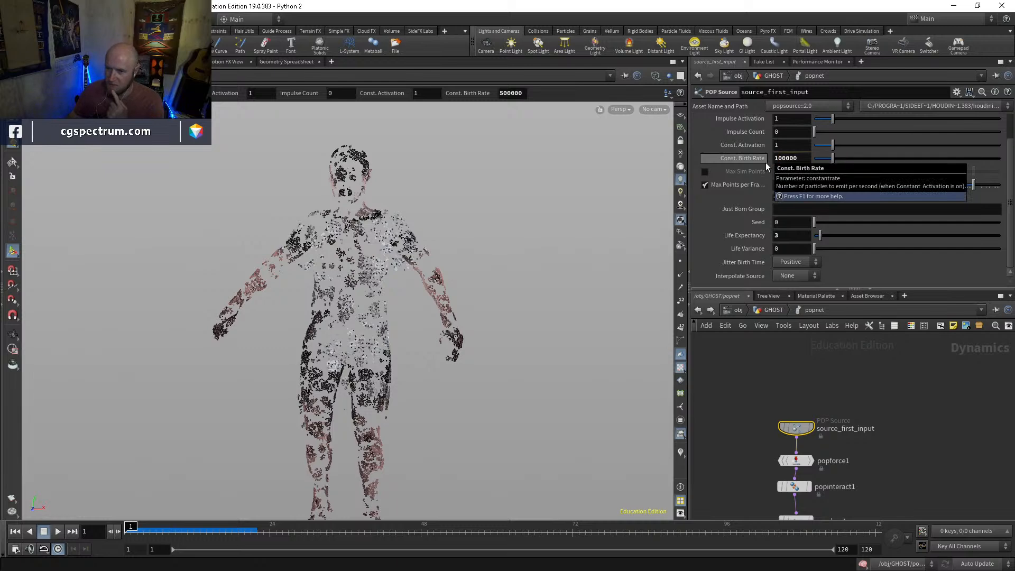
{"action": "key", "text": "Return"}
{"action": "left_click", "coordinate": [774, 311]}
{"action": "key", "text": "Up"}
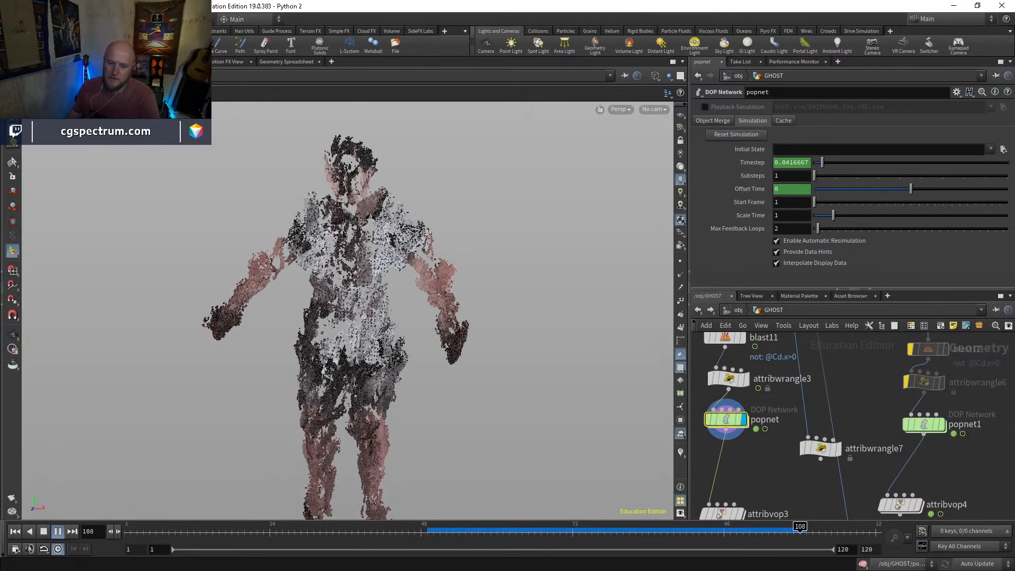
{"action": "left_click", "coordinate": [479, 527]}
{"action": "left_click_drag", "start_coordinate": [478, 527], "coordinate": [580, 520]}
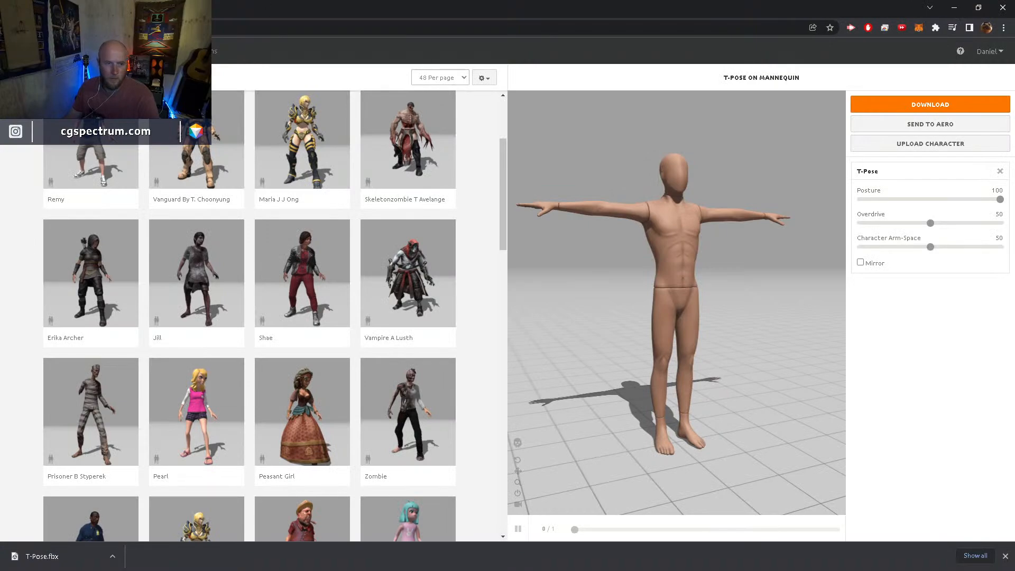
Switch to the web browser, open pexels.com in a new tab, and search it for drone footage
{"action": "key", "text": "ctrl+t"}
{"action": "type", "text": "pexels.com"}
{"action": "key", "text": "Return"}
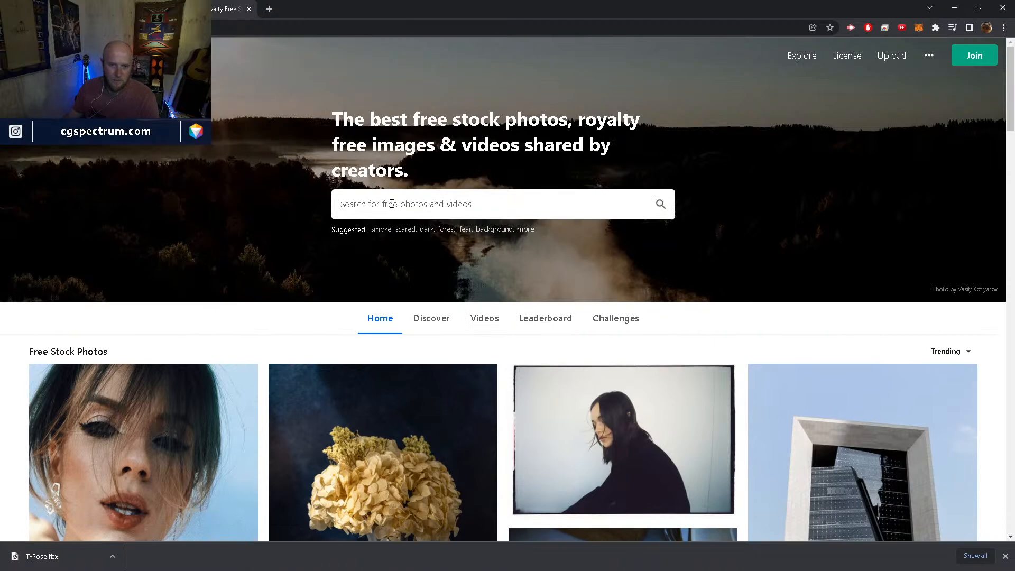
{"action": "left_click", "coordinate": [391, 205]}
{"action": "type", "text": "drone"}
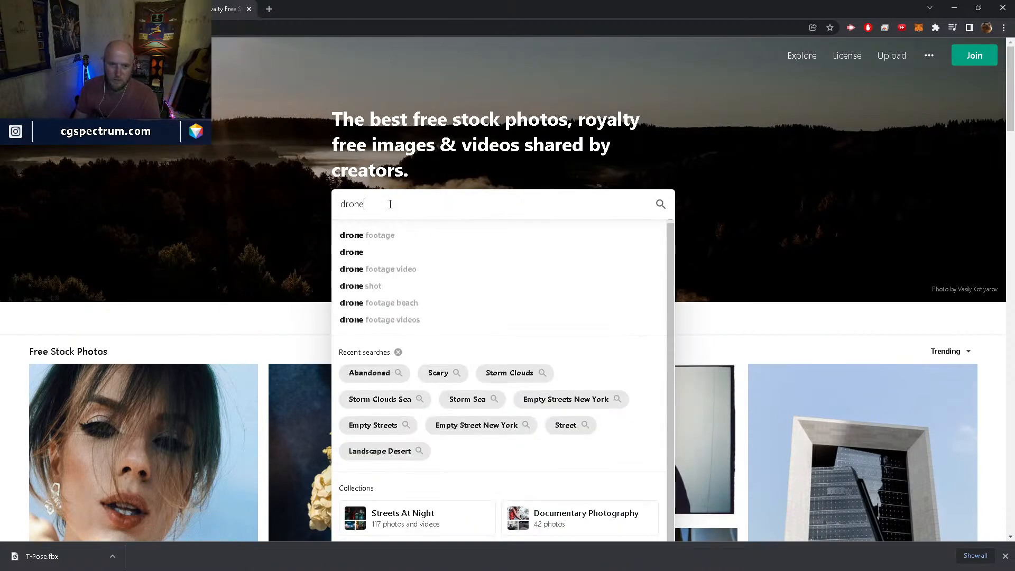
{"action": "key", "text": "Down"}
{"action": "key", "text": "Return"}
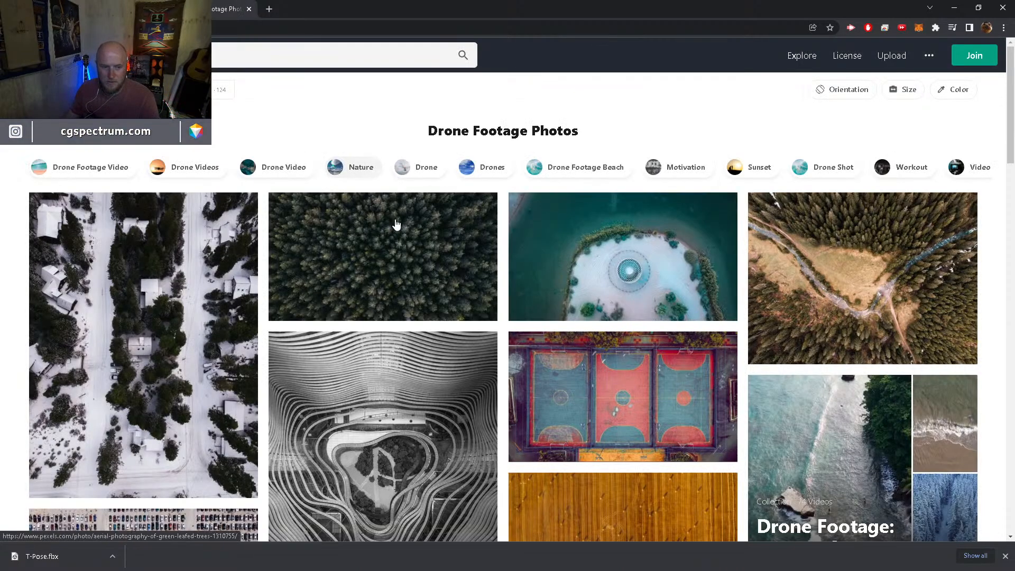
Look through the drone footage photos for a suitable aerial background plate
{"action": "scroll", "coordinate": [419, 274], "scroll_direction": "down", "scroll_amount": 10}
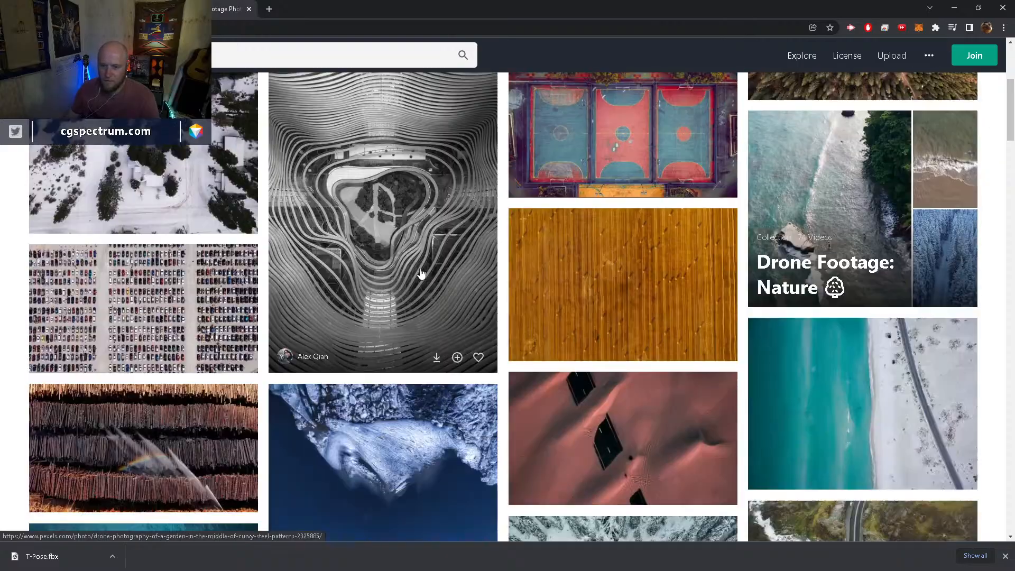
{"action": "scroll", "coordinate": [422, 274], "scroll_direction": "down", "scroll_amount": 3}
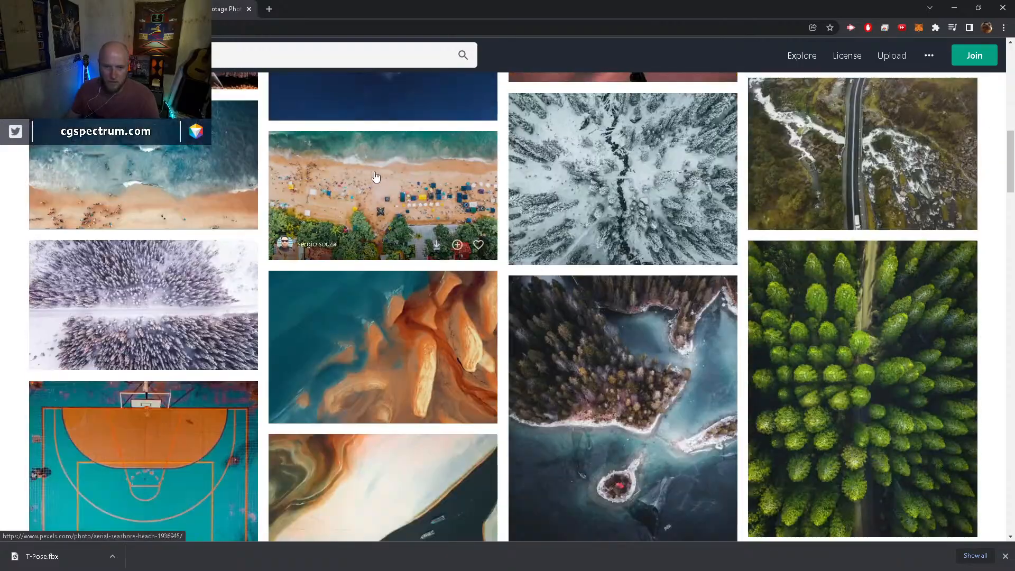
{"action": "scroll", "coordinate": [420, 231], "scroll_direction": "down", "scroll_amount": 19}
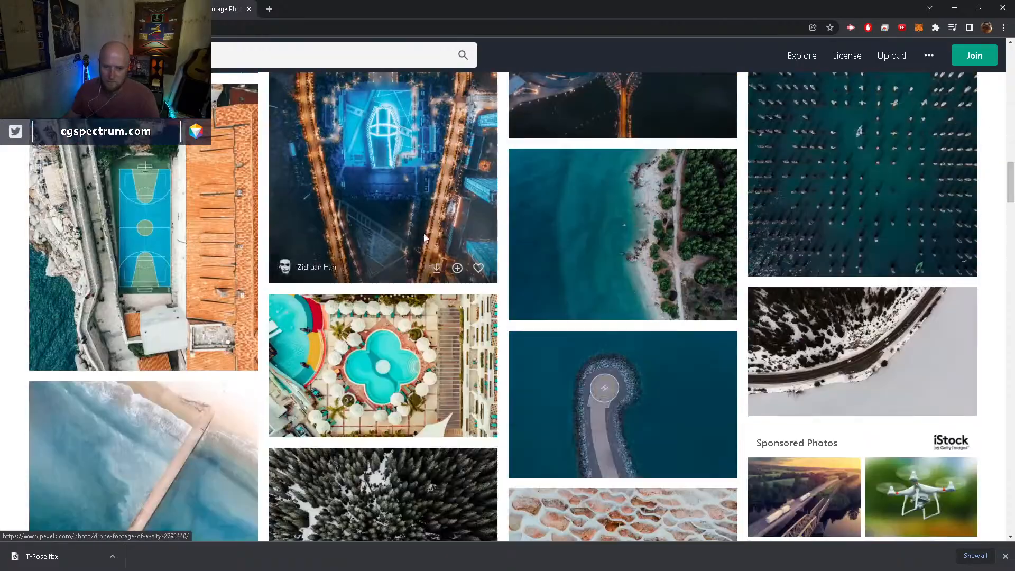
{"action": "scroll", "coordinate": [425, 238], "scroll_direction": "down", "scroll_amount": 3}
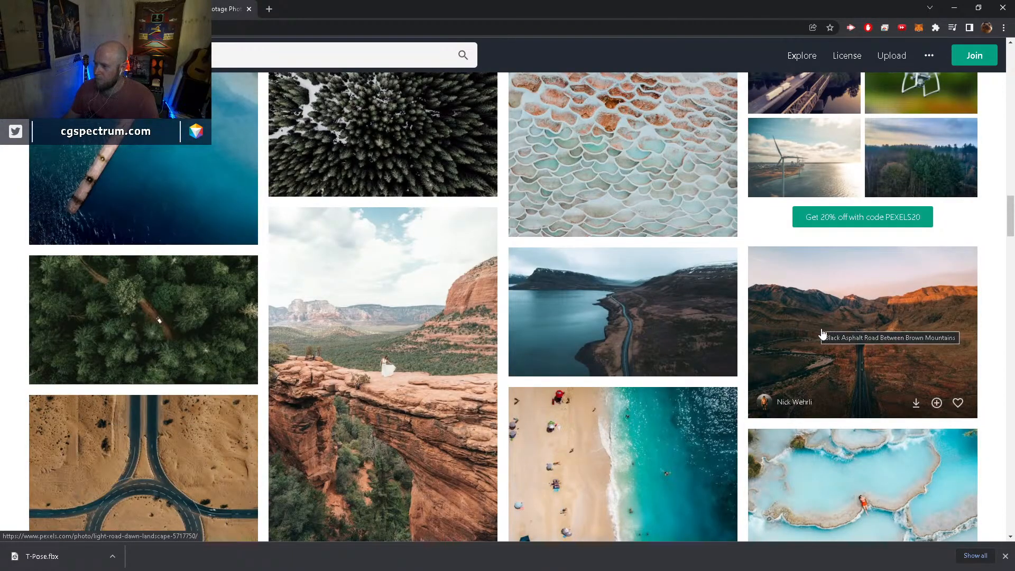
{"action": "scroll", "coordinate": [823, 333], "scroll_direction": "down", "scroll_amount": 1}
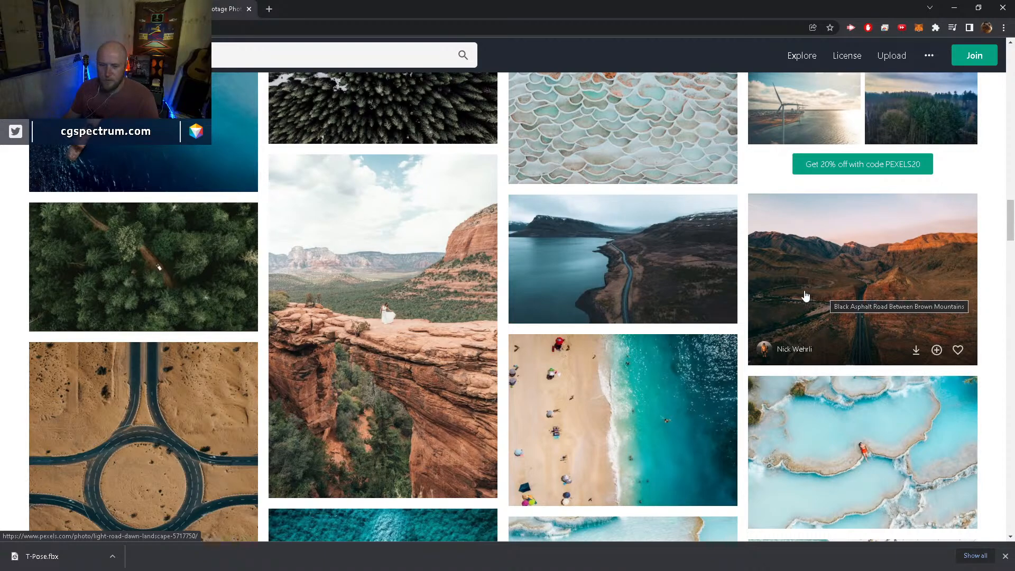
{"action": "scroll", "coordinate": [805, 296], "scroll_direction": "down", "scroll_amount": 10}
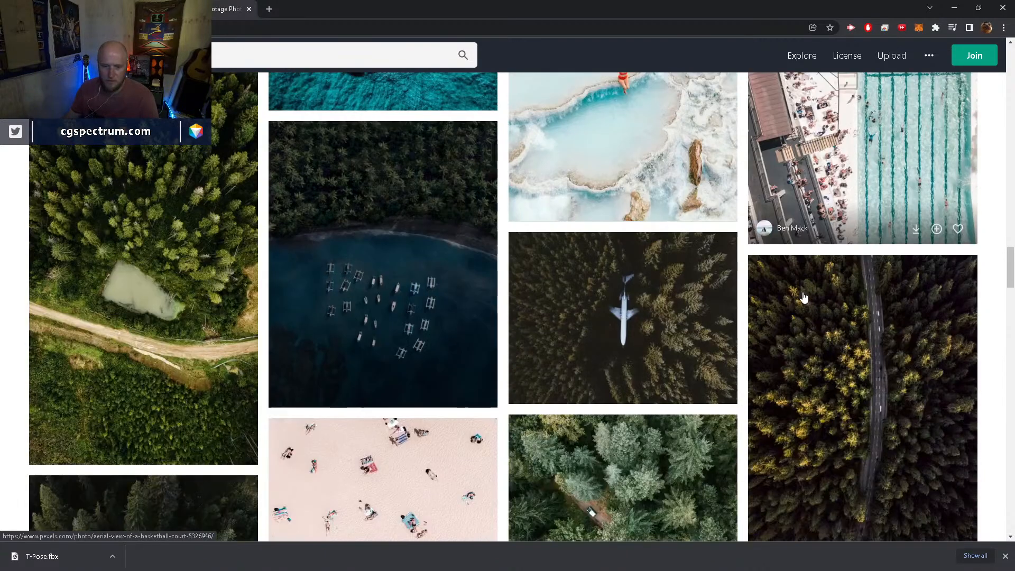
{"action": "scroll", "coordinate": [804, 297], "scroll_direction": "down", "scroll_amount": 15}
{"action": "scroll", "coordinate": [804, 297], "scroll_direction": "down", "scroll_amount": 12}
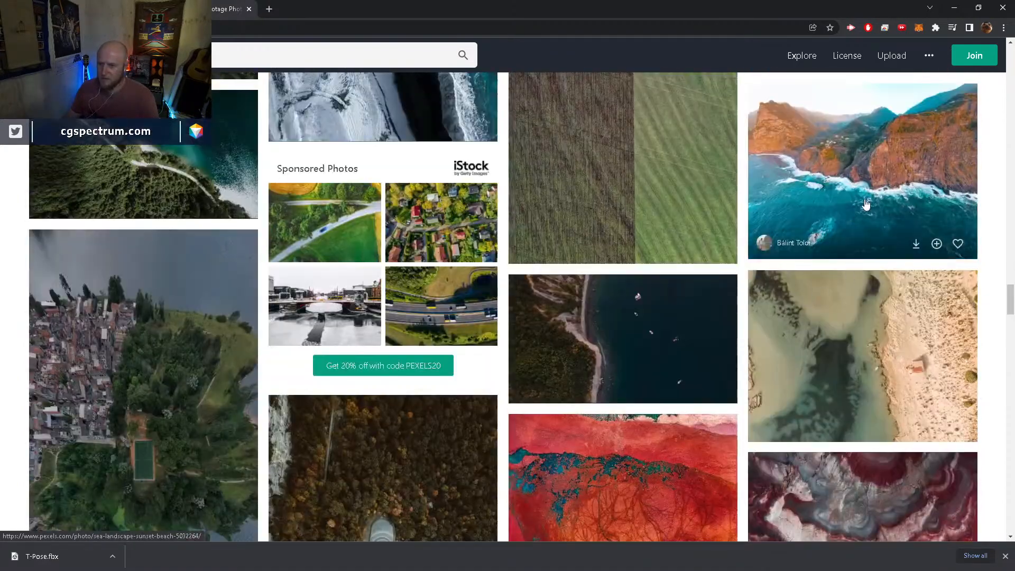
{"action": "scroll", "coordinate": [873, 317], "scroll_direction": "up", "scroll_amount": 10}
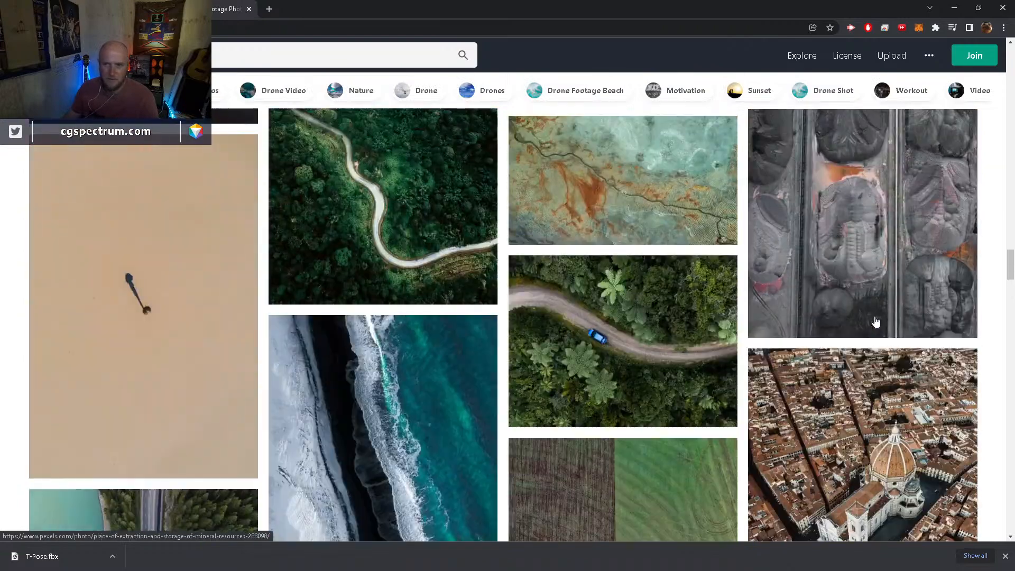
Switch Pexels from photos to its videos section and browse the trending free stock videos
{"action": "left_click", "coordinate": [44, 55]}
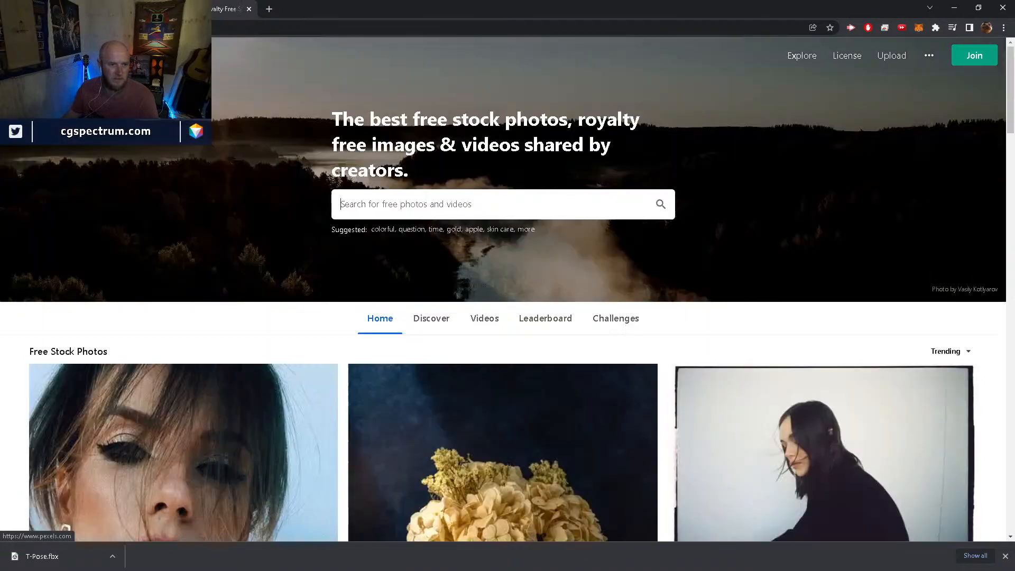
{"action": "left_click", "coordinate": [484, 319]}
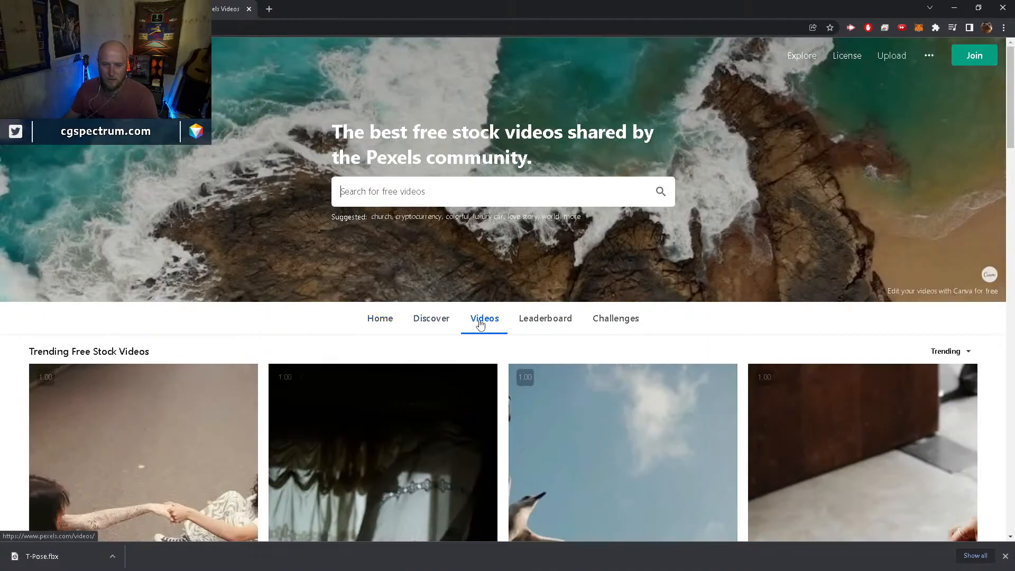
{"action": "scroll", "coordinate": [479, 324], "scroll_direction": "down", "scroll_amount": 5}
{"action": "scroll", "coordinate": [480, 324], "scroll_direction": "down", "scroll_amount": 5}
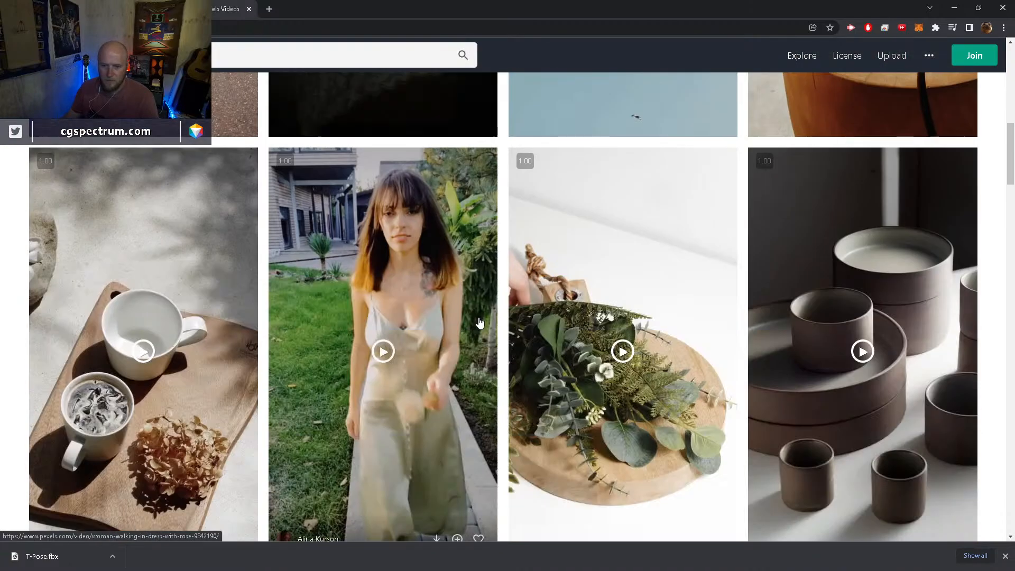
{"action": "scroll", "coordinate": [479, 323], "scroll_direction": "down", "scroll_amount": 10}
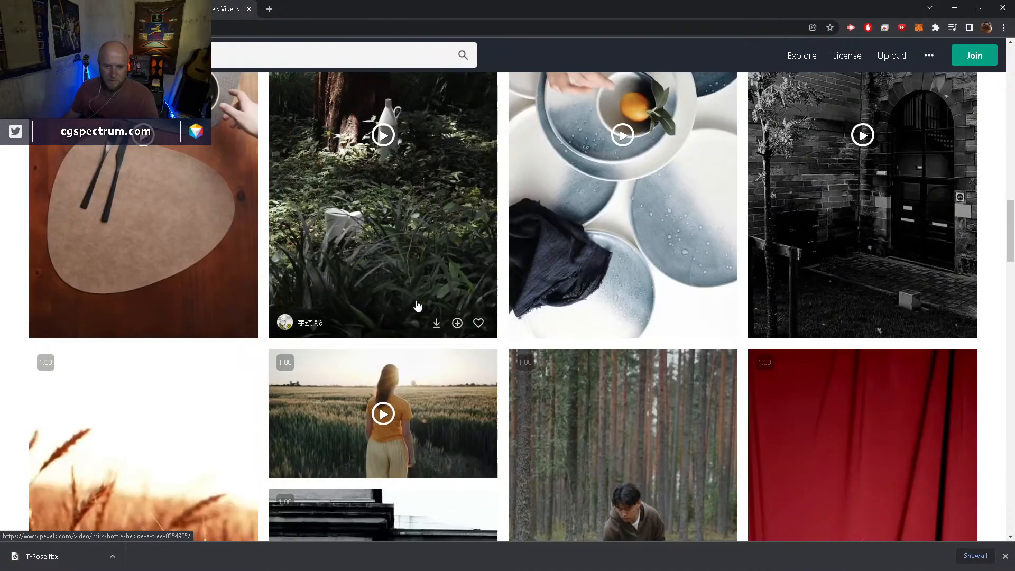
{"action": "scroll", "coordinate": [417, 306], "scroll_direction": "down", "scroll_amount": 5}
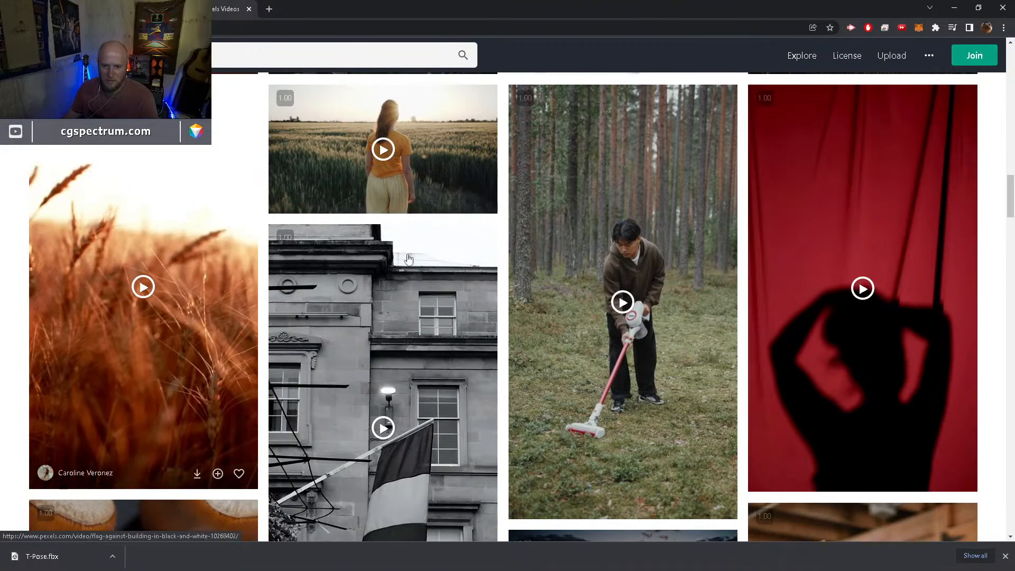
{"action": "scroll", "coordinate": [285, 231], "scroll_direction": "down", "scroll_amount": 12}
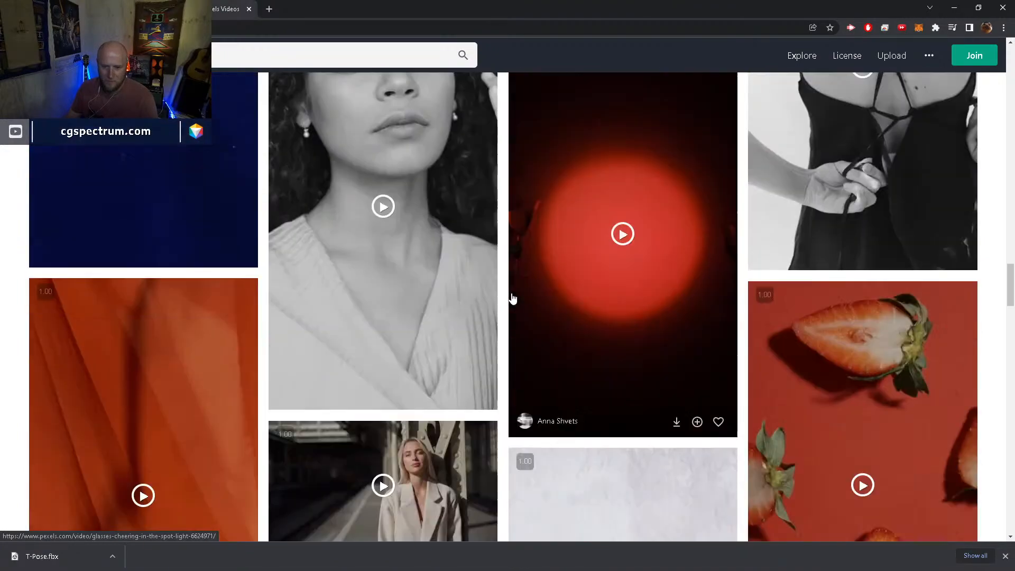
{"action": "scroll", "coordinate": [558, 331], "scroll_direction": "down", "scroll_amount": 4}
{"action": "scroll", "coordinate": [563, 332], "scroll_direction": "up", "scroll_amount": 15}
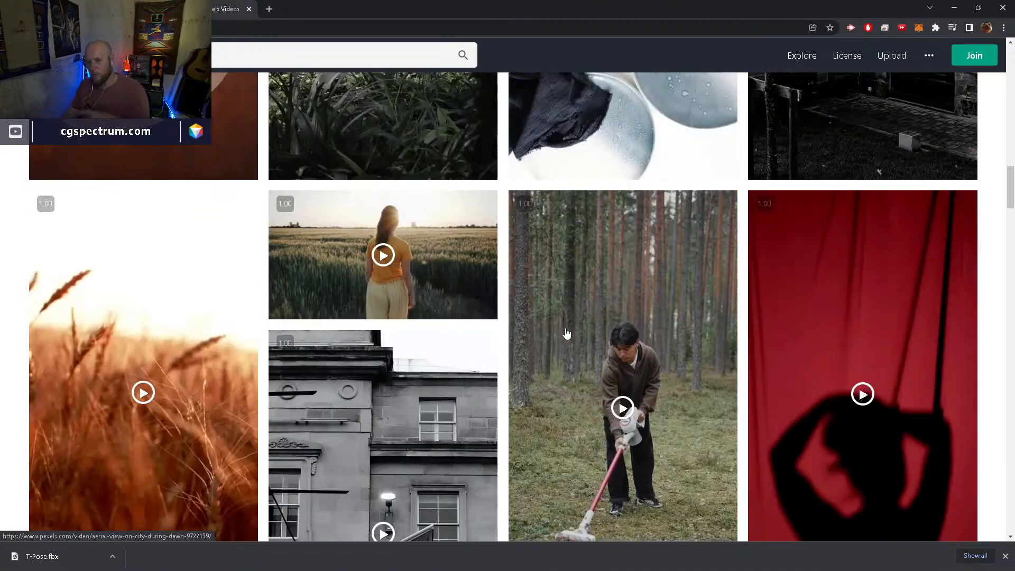
{"action": "scroll", "coordinate": [567, 333], "scroll_direction": "up", "scroll_amount": 20}
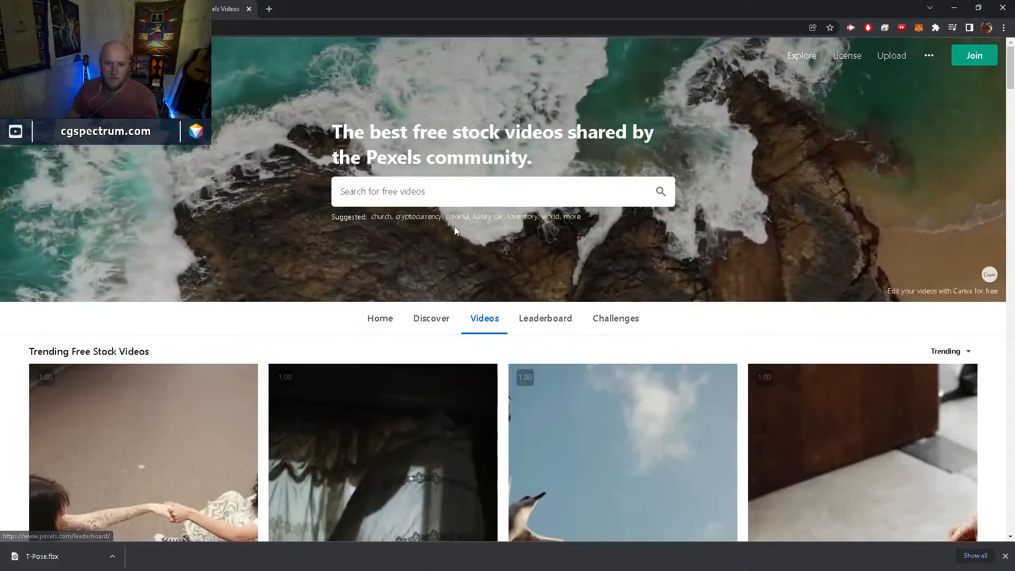
Search the Pexels stock videos for "desert"
{"action": "left_click", "coordinate": [438, 192]}
{"action": "type", "text": "des"}
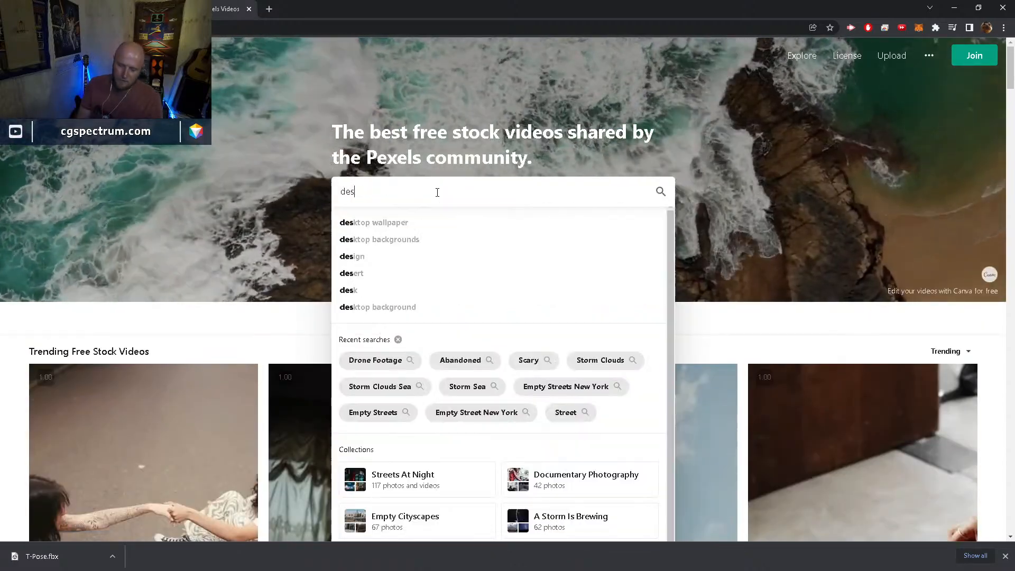
{"action": "type", "text": "ert"}
{"action": "key", "text": "Return"}
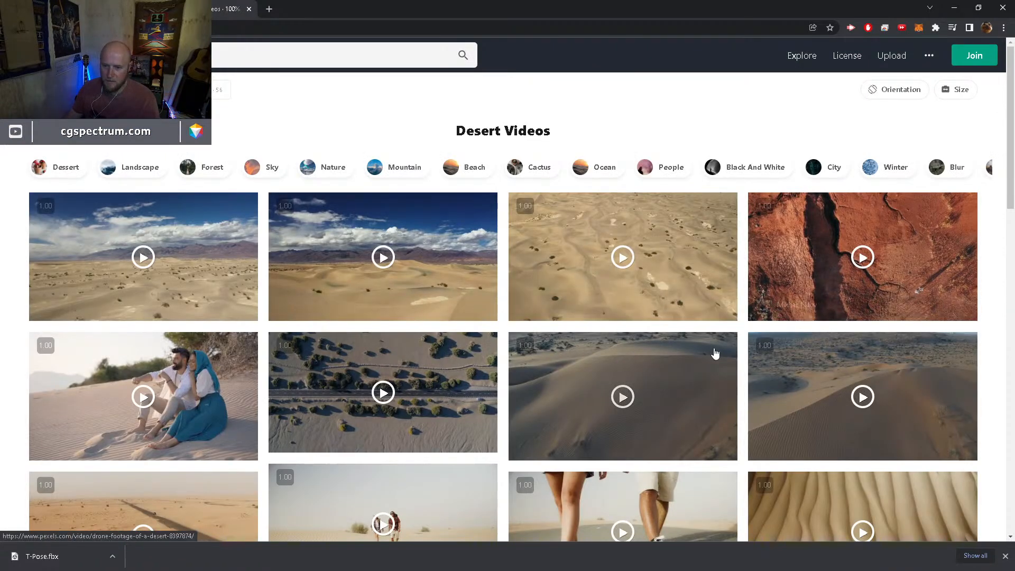
Preview the desert video of the dark green car on the white salt flat, and close the preview
{"action": "scroll", "coordinate": [715, 353], "scroll_direction": "down", "scroll_amount": 5}
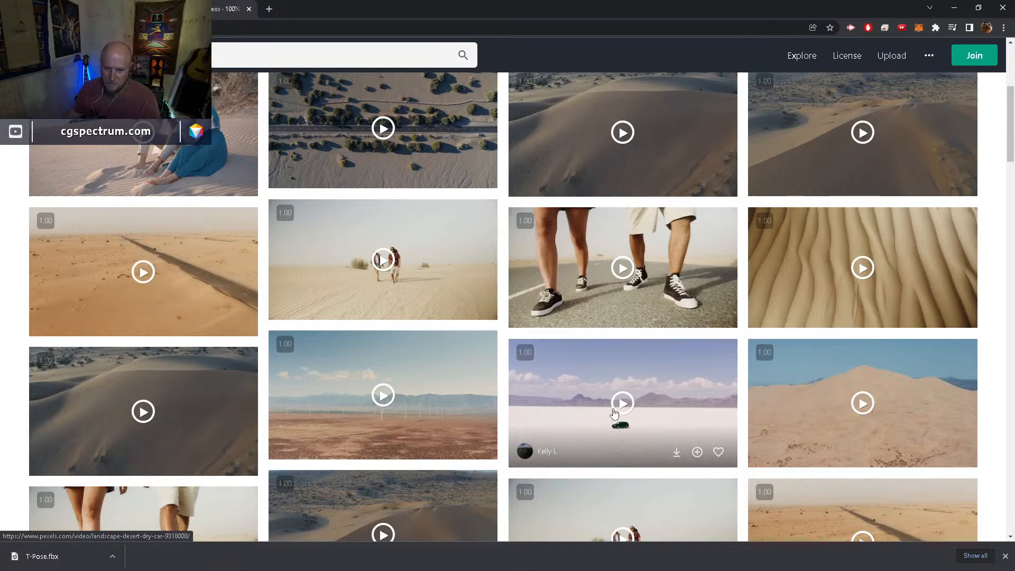
{"action": "left_click", "coordinate": [578, 405]}
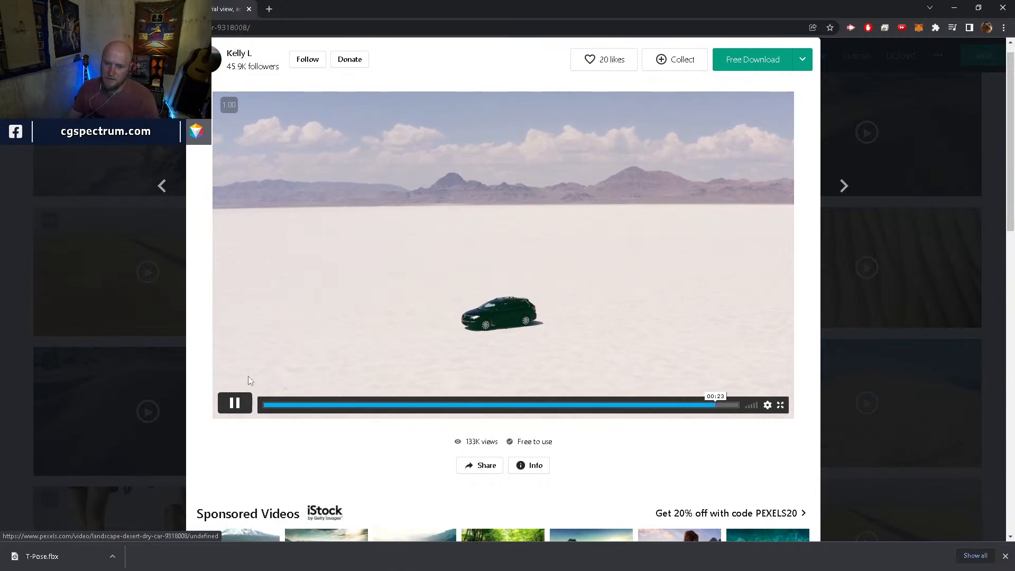
{"action": "scroll", "coordinate": [157, 331], "scroll_direction": "down", "scroll_amount": 4}
{"action": "left_click", "coordinate": [880, 313]}
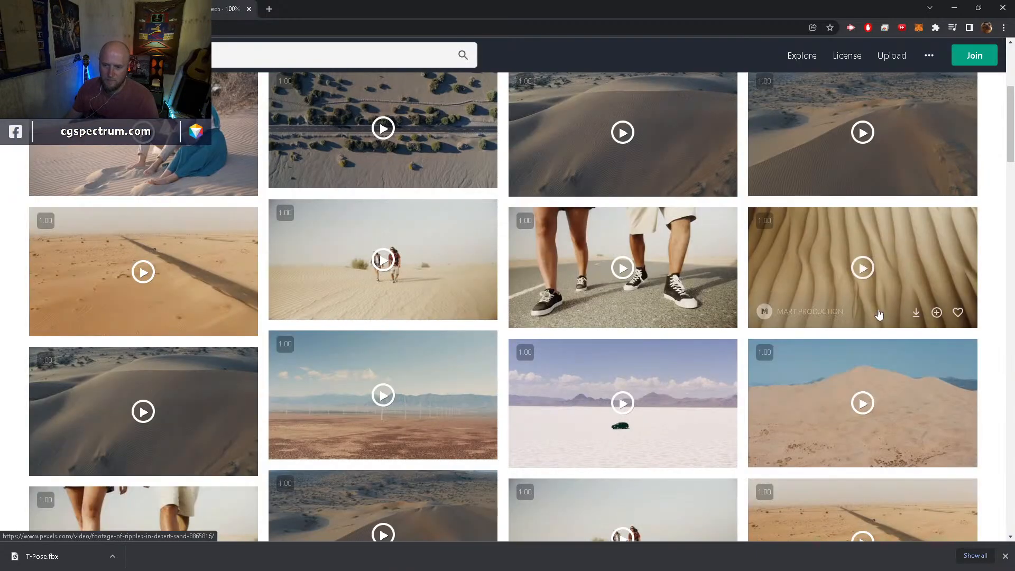
Browse the desert video results and preview the aerial clip of a vehicle driving across dry scrubland
{"action": "scroll", "coordinate": [880, 313], "scroll_direction": "down", "scroll_amount": 3}
{"action": "scroll", "coordinate": [775, 306], "scroll_direction": "down", "scroll_amount": 3}
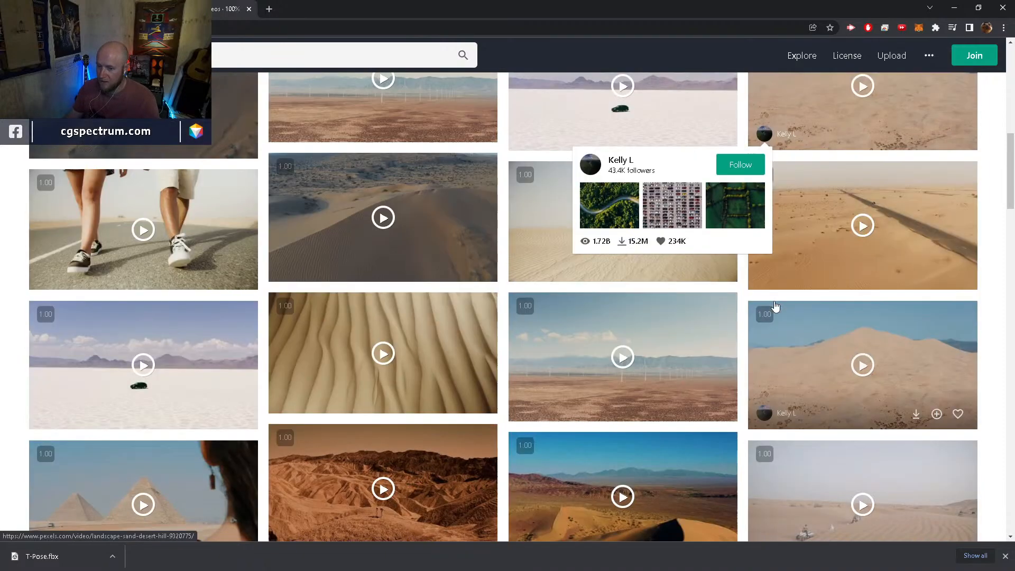
{"action": "scroll", "coordinate": [775, 307], "scroll_direction": "down", "scroll_amount": 4}
{"action": "scroll", "coordinate": [775, 304], "scroll_direction": "down", "scroll_amount": 2}
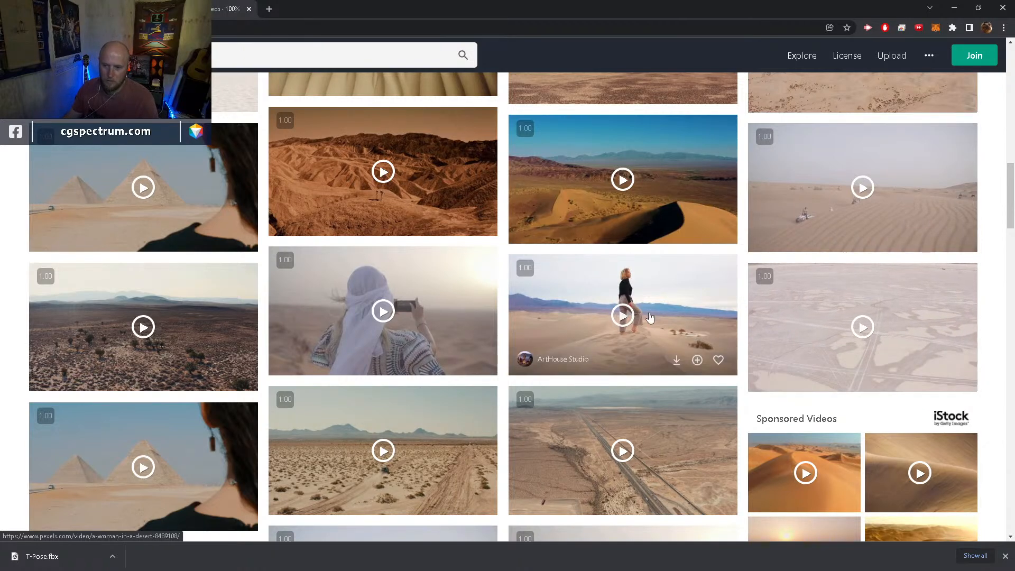
{"action": "left_click", "coordinate": [383, 453]}
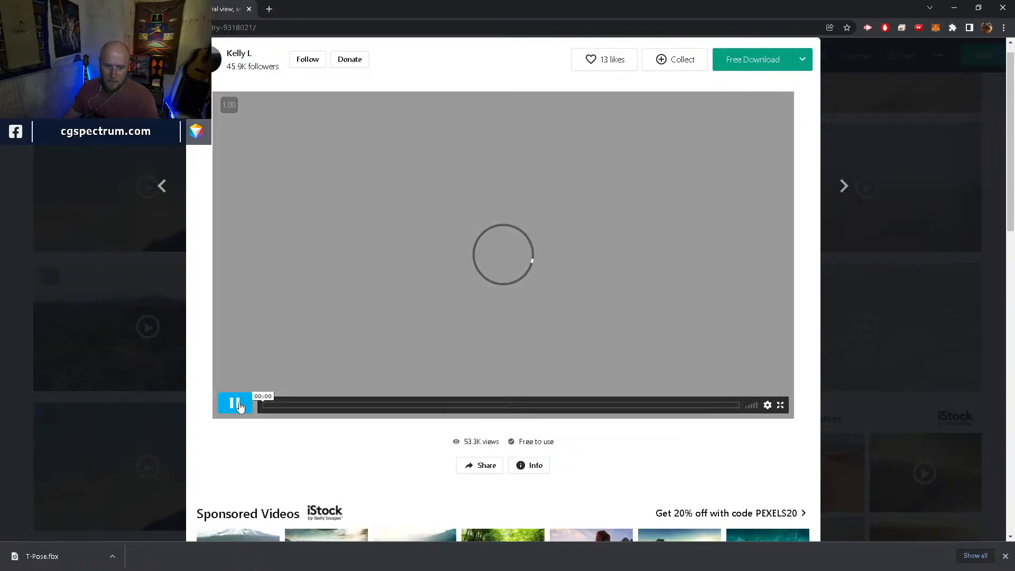
{"action": "left_click", "coordinate": [237, 404]}
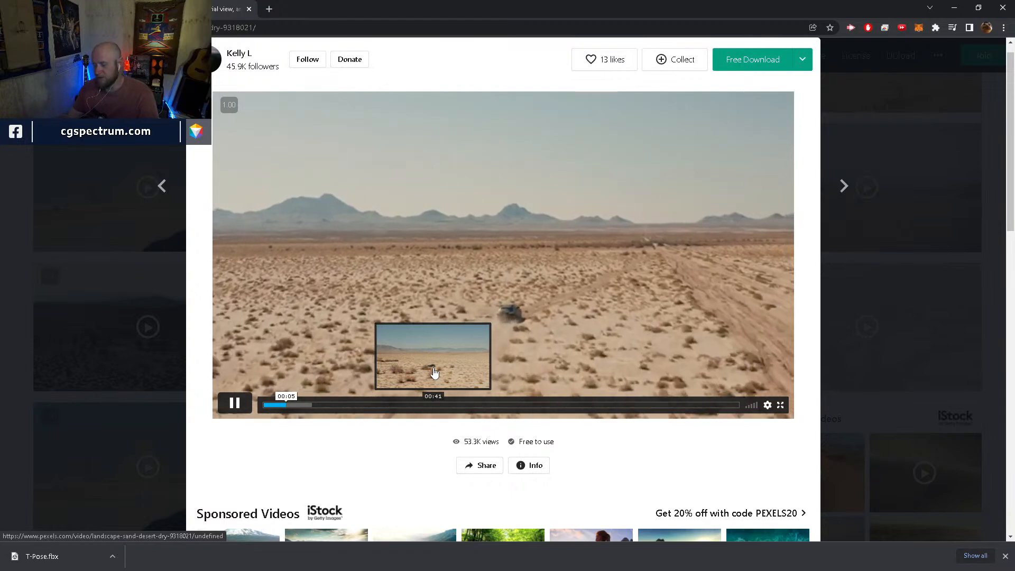
{"action": "left_click", "coordinate": [676, 284]}
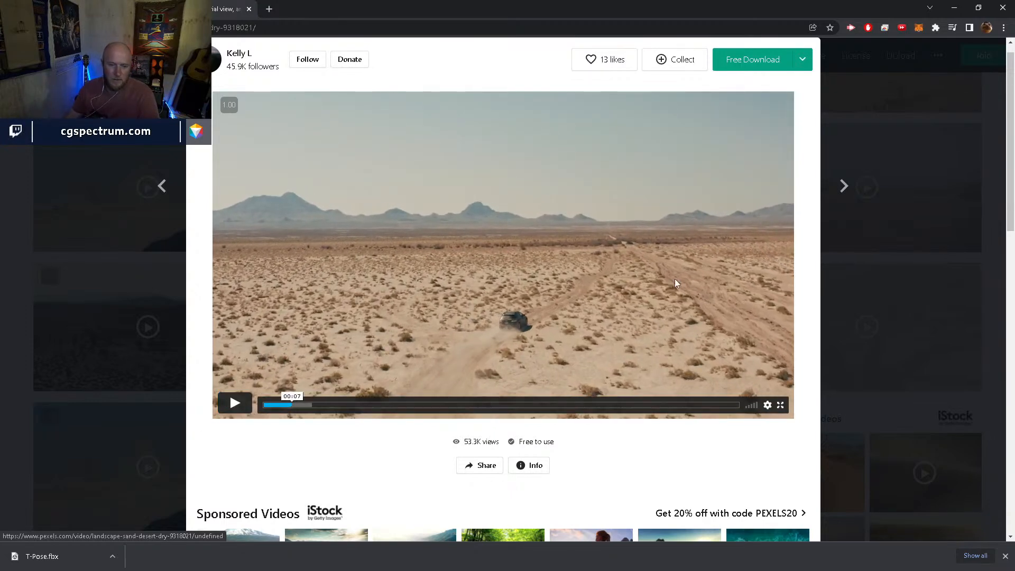
Switch back to Houdini, display the attribvop3 node in the GHOST network, and view the ghost through cam1
{"action": "left_click", "coordinate": [953, 8]}
{"action": "left_click_drag", "start_coordinate": [628, 532], "coordinate": [482, 528]}
{"action": "middle_click_drag", "start_coordinate": [741, 520], "coordinate": [747, 447]}
{"action": "left_click", "coordinate": [725, 440]}
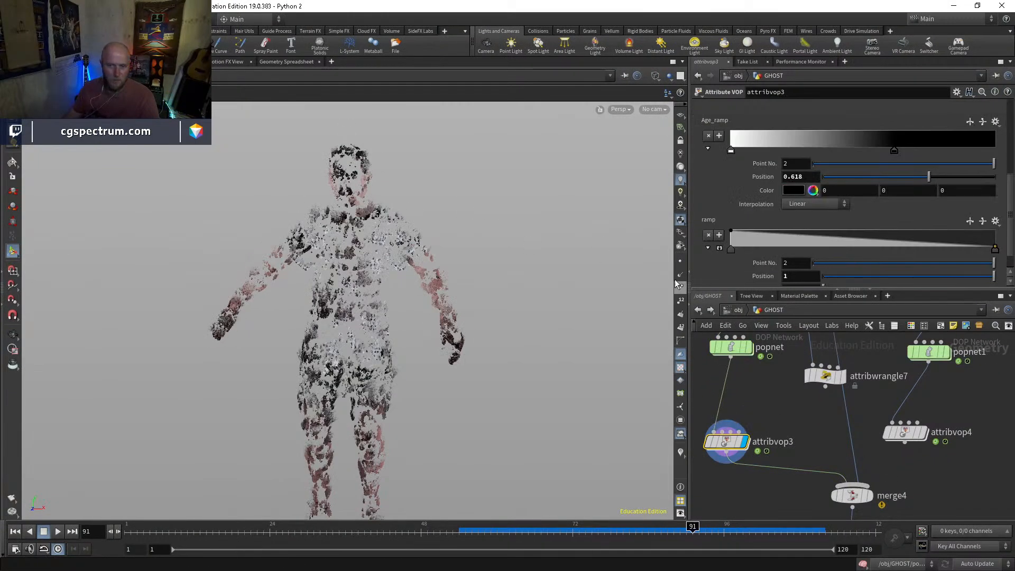
{"action": "left_click", "coordinate": [655, 108]}
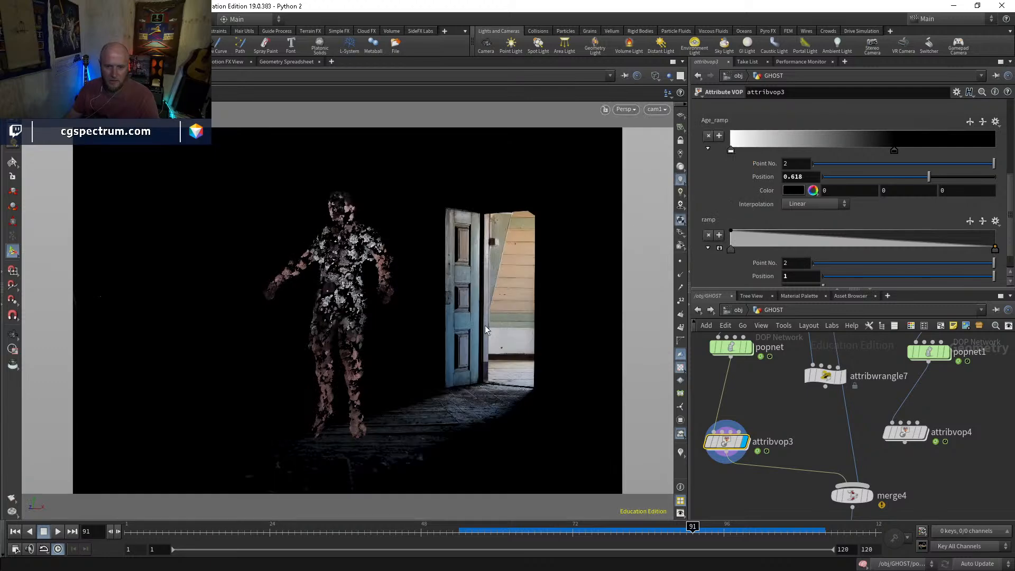
Display the popnet node's particles and scrub the timeline to frame 89 to examine them against the doorway background
{"action": "middle_click_drag", "start_coordinate": [755, 406], "coordinate": [759, 443]}
{"action": "left_click", "coordinate": [750, 389]}
{"action": "left_click", "coordinate": [739, 389]}
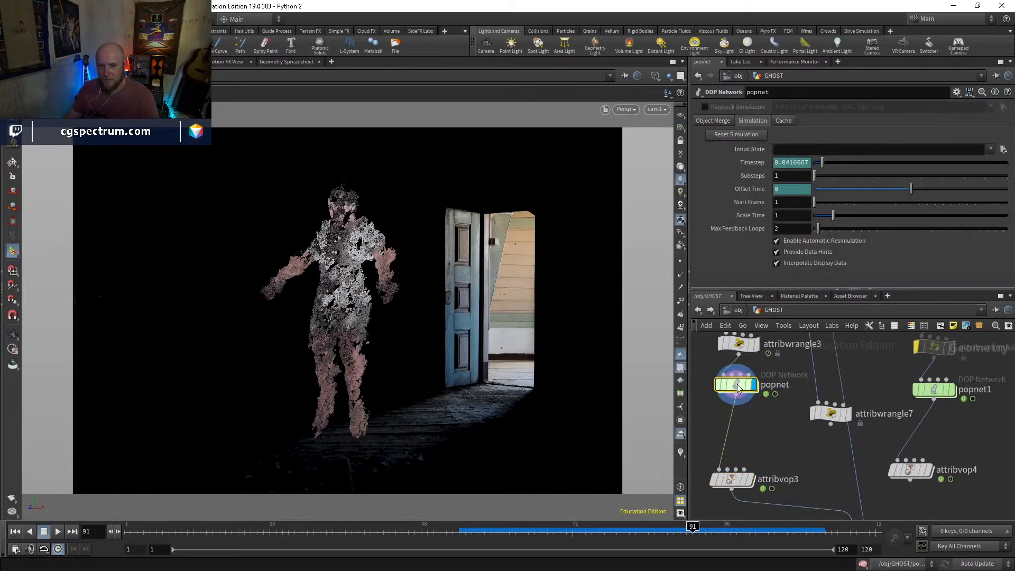
{"action": "left_click", "coordinate": [522, 526]}
{"action": "left_click_drag", "start_coordinate": [523, 527], "coordinate": [687, 521]}
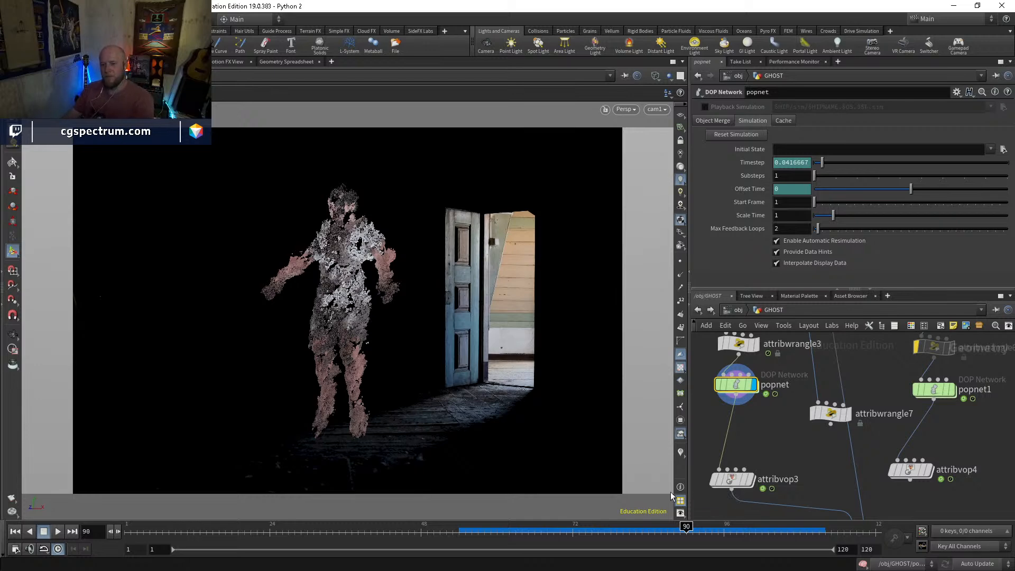
{"action": "left_click", "coordinate": [679, 528]}
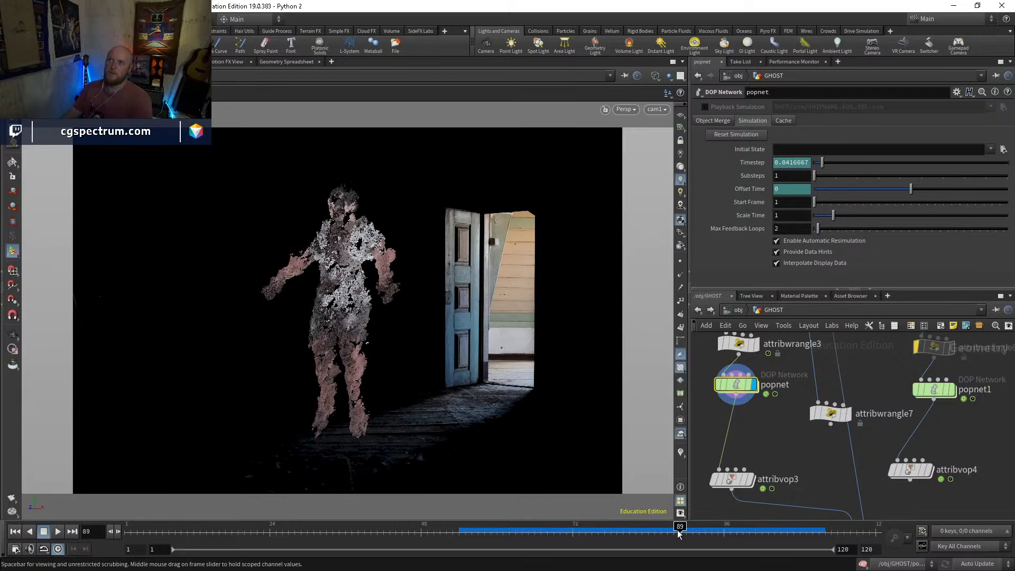